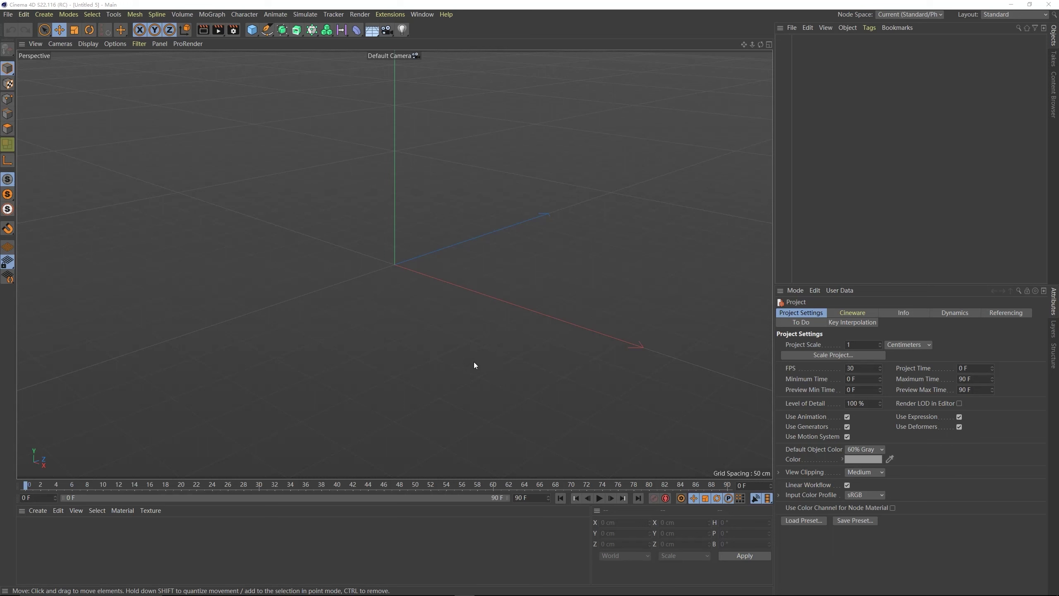
- Open Render Settings, centre the window, and browse the Renderer list while keeping Standard
{"action": "left_click", "coordinate": [234, 29]}
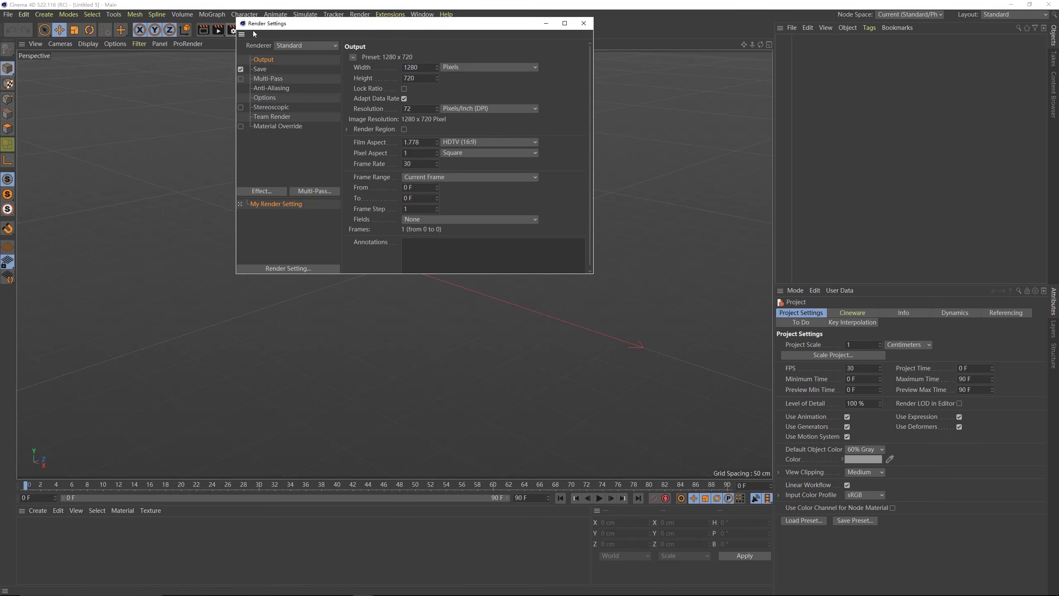
{"action": "left_click_drag", "start_coordinate": [253, 24], "coordinate": [324, 87]}
{"action": "left_click", "coordinate": [366, 108]}
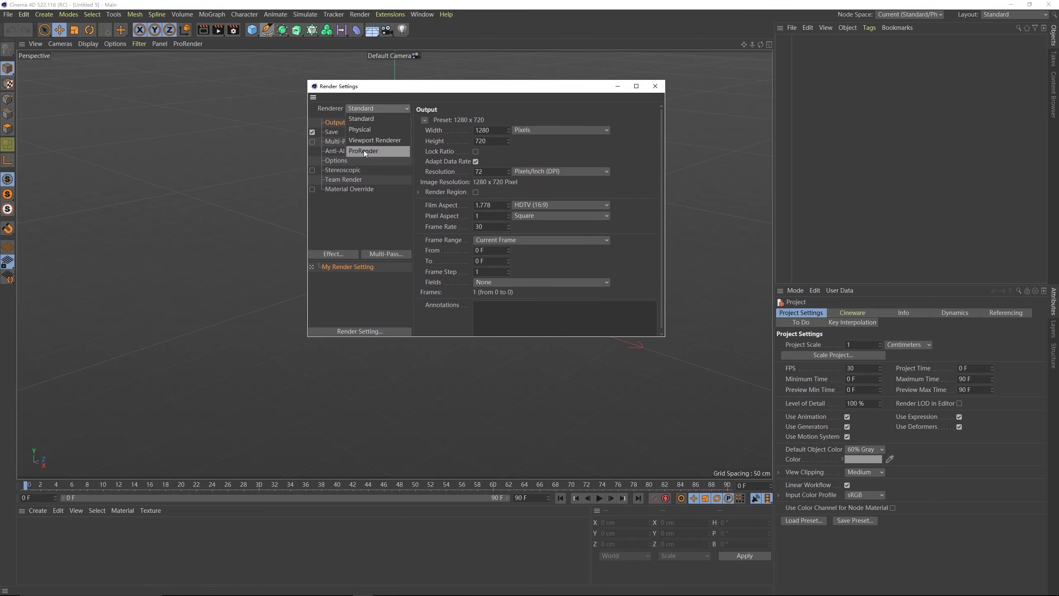
{"action": "left_click", "coordinate": [364, 151]}
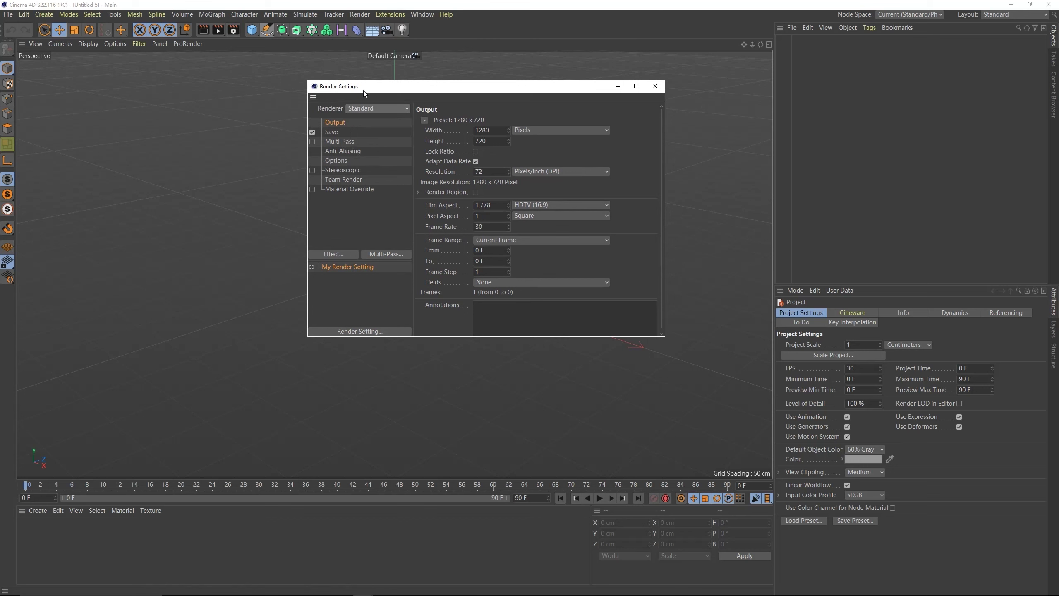
{"action": "left_click", "coordinate": [357, 109]}
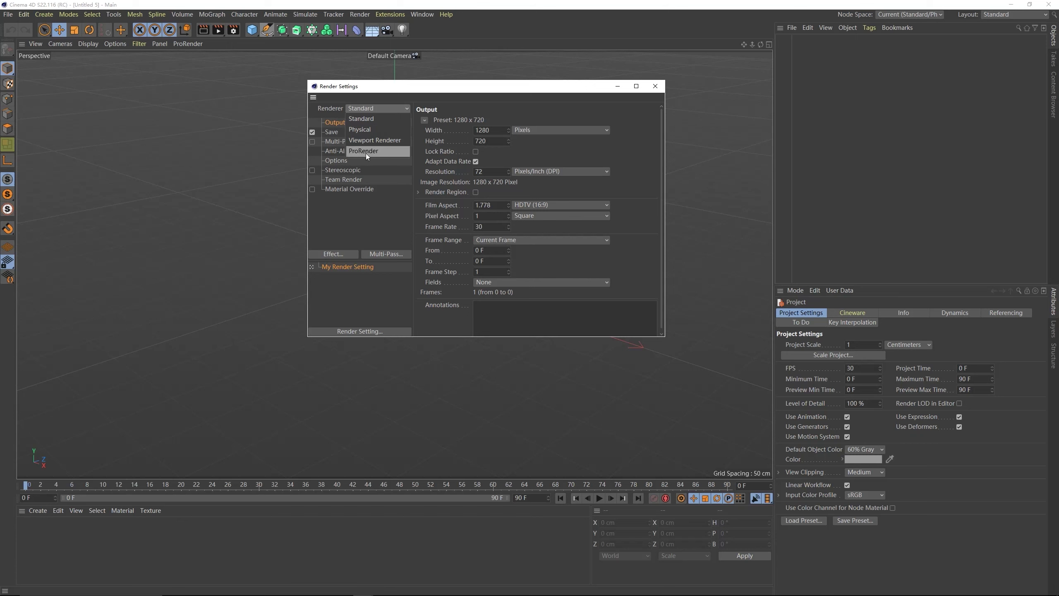
{"action": "left_click", "coordinate": [343, 105]}
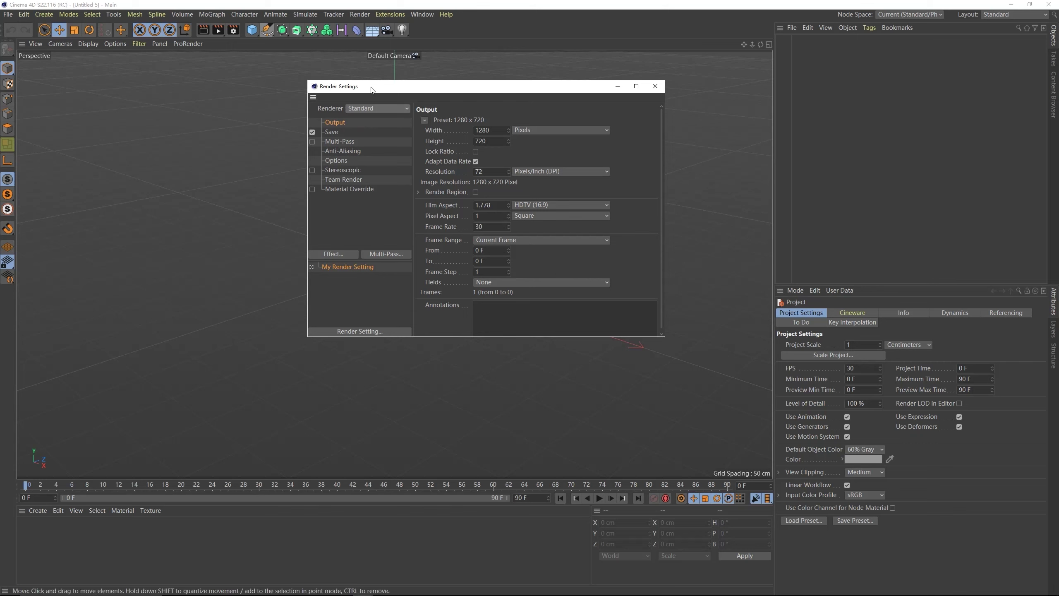
{"action": "left_click", "coordinate": [366, 110]}
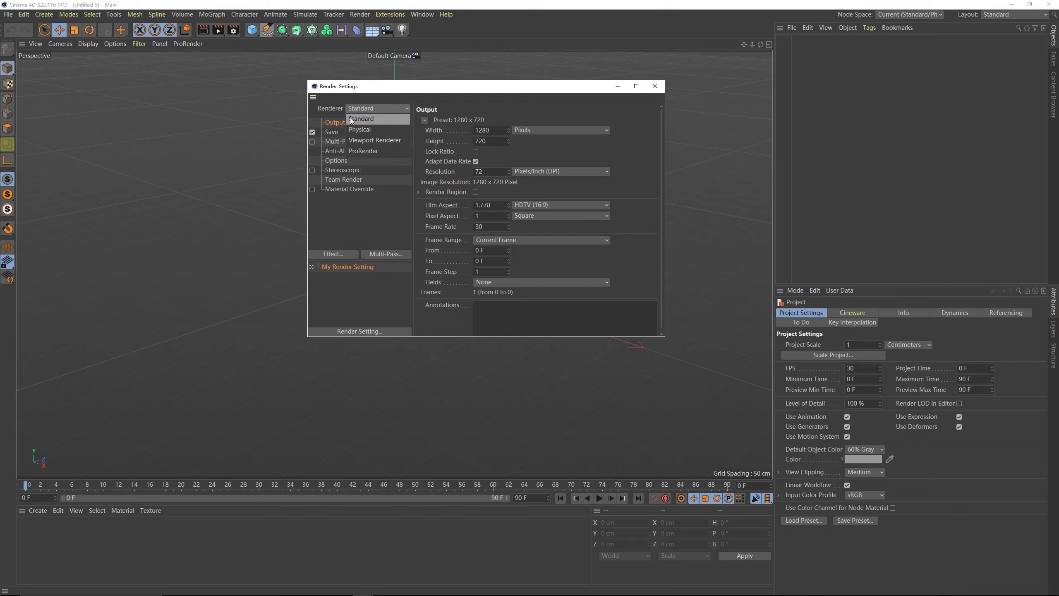
{"action": "left_click", "coordinate": [357, 92]}
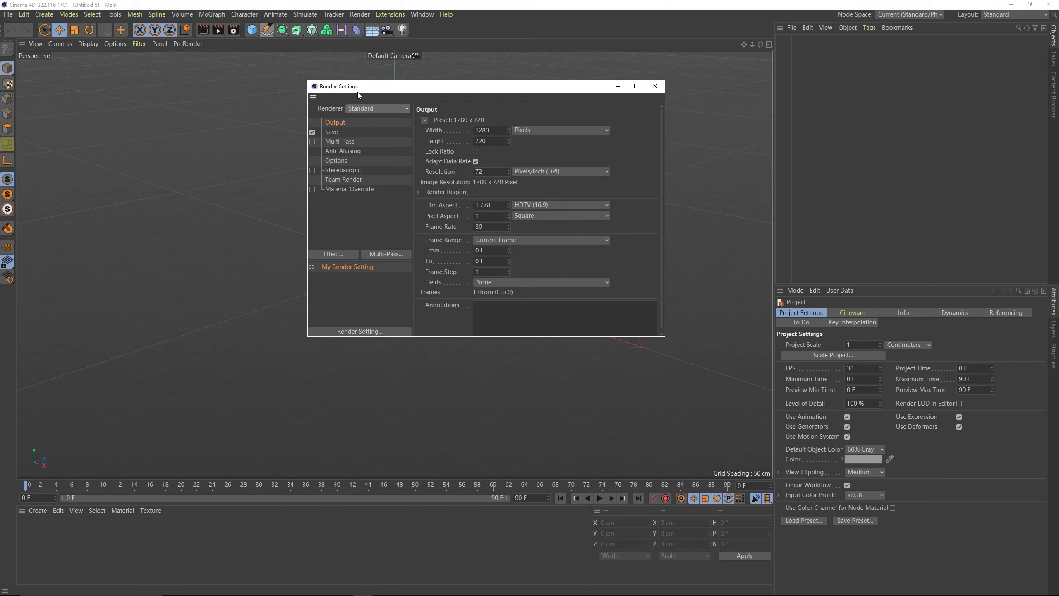
{"action": "left_click", "coordinate": [362, 106]}
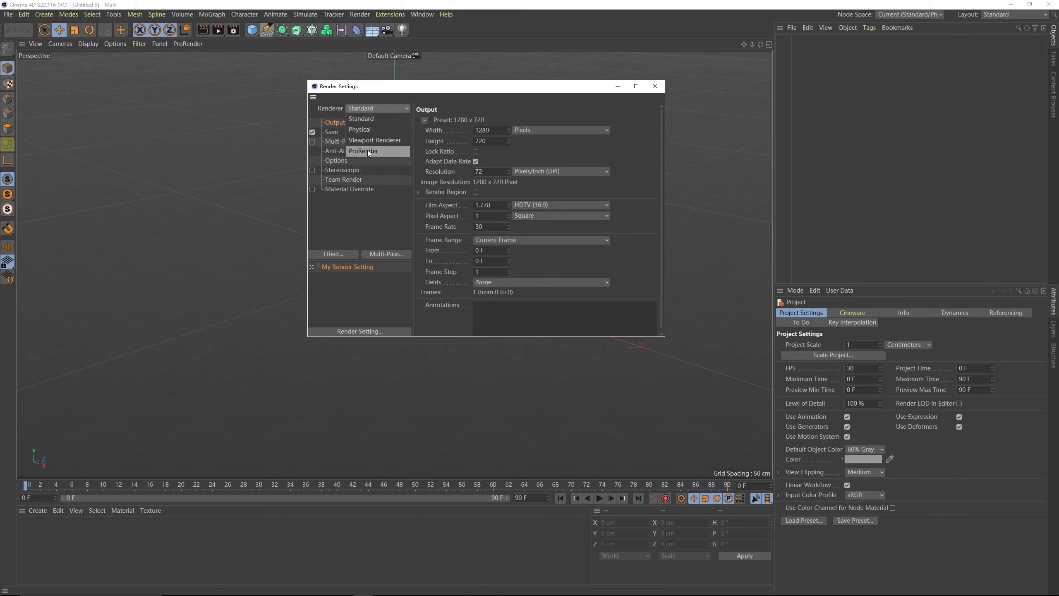
{"action": "left_click", "coordinate": [383, 88]}
{"action": "left_click_drag", "start_coordinate": [386, 91], "coordinate": [373, 104]}
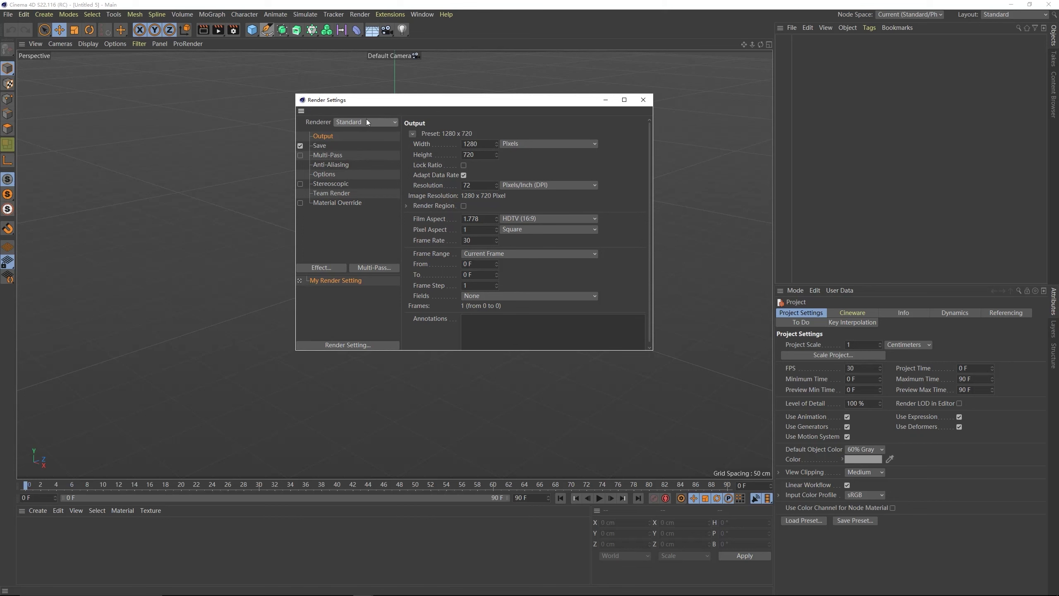
- Choose ProRender as the scene's renderer
{"action": "left_click", "coordinate": [365, 120]}
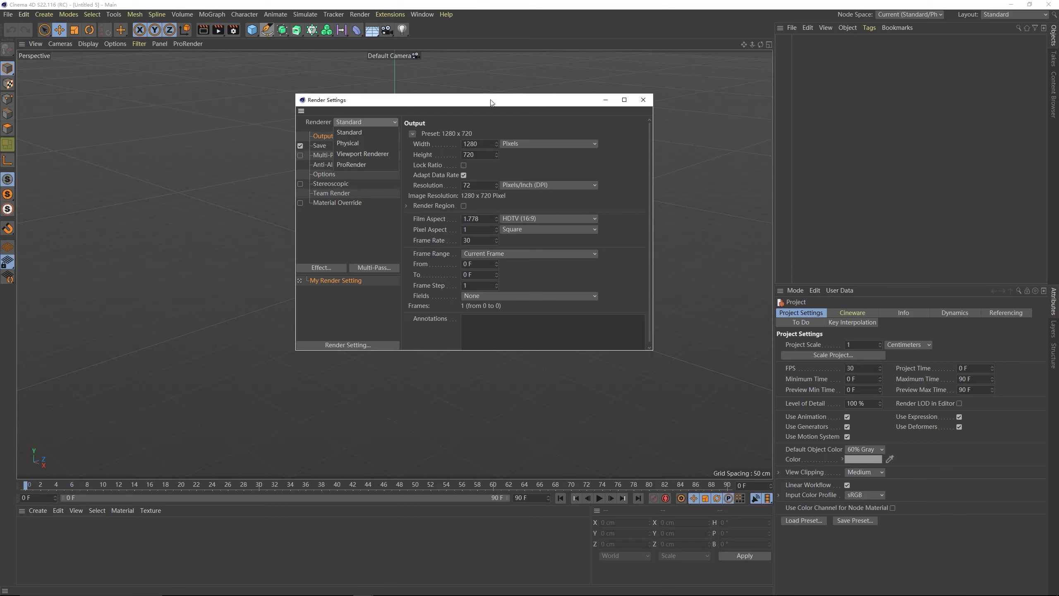
{"action": "left_click", "coordinate": [516, 103]}
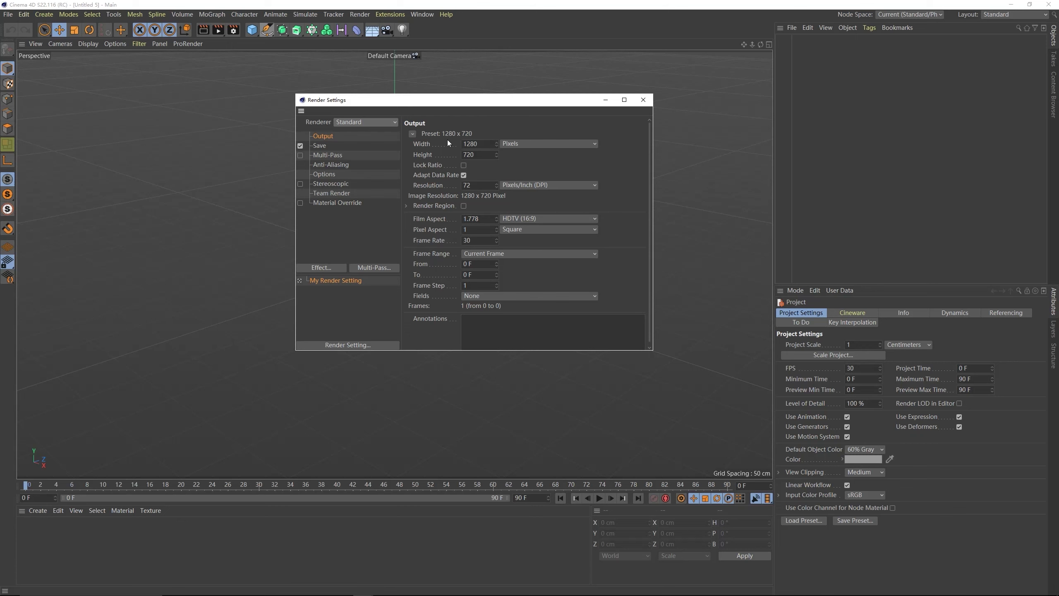
{"action": "left_click", "coordinate": [376, 121]}
{"action": "left_click", "coordinate": [371, 156]}
- Close Render Settings and add a New Node Material from the Material Manager's Create menu
{"action": "left_click", "coordinate": [643, 100]}
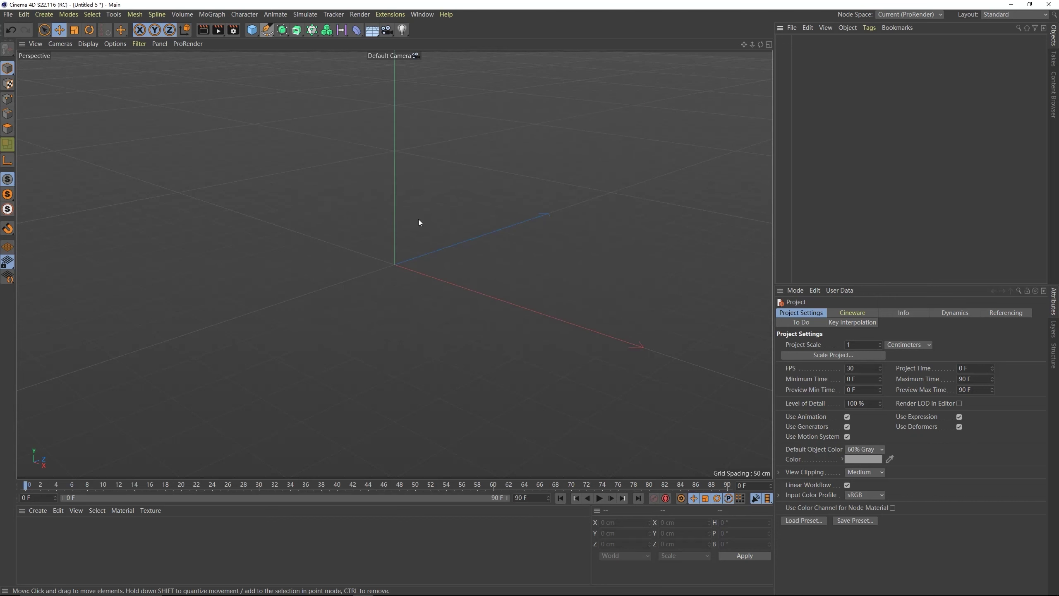
{"action": "left_click", "coordinate": [38, 510]}
{"action": "mouse_move", "coordinate": [145, 414]}
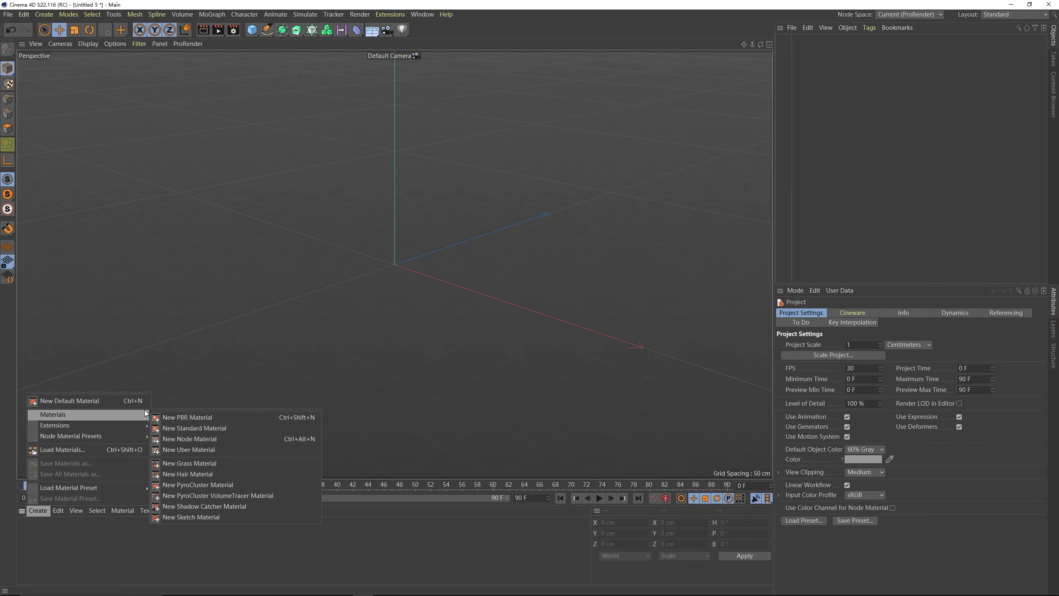
{"action": "left_click", "coordinate": [183, 441]}
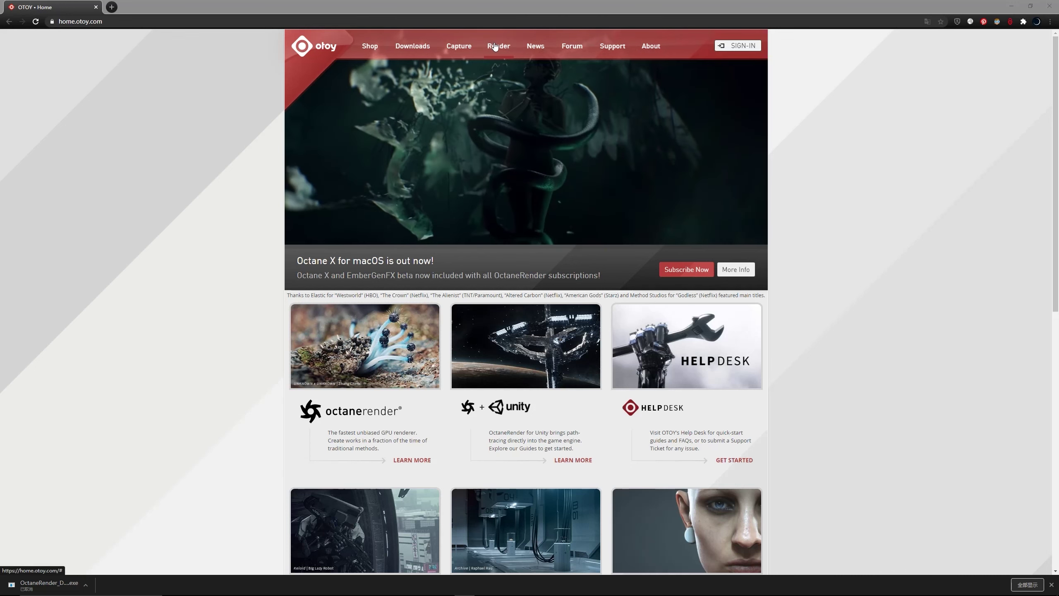
- Go to the OctaneRender Try page on the OTOY site and switch to the Demo versions
{"action": "mouse_move", "coordinate": [498, 46]}
{"action": "left_click", "coordinate": [500, 68]}
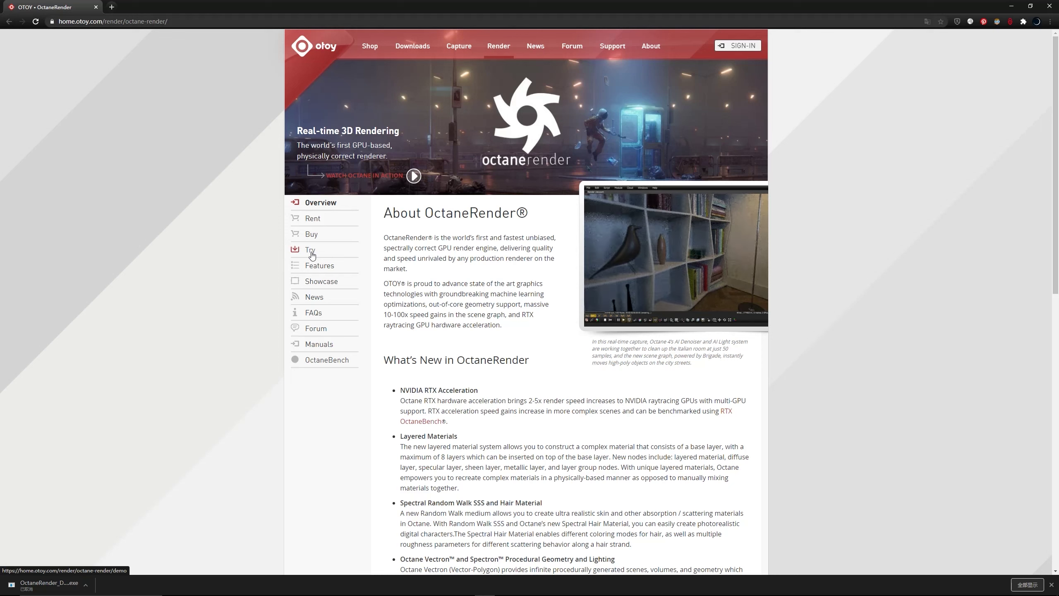
{"action": "left_click", "coordinate": [309, 257]}
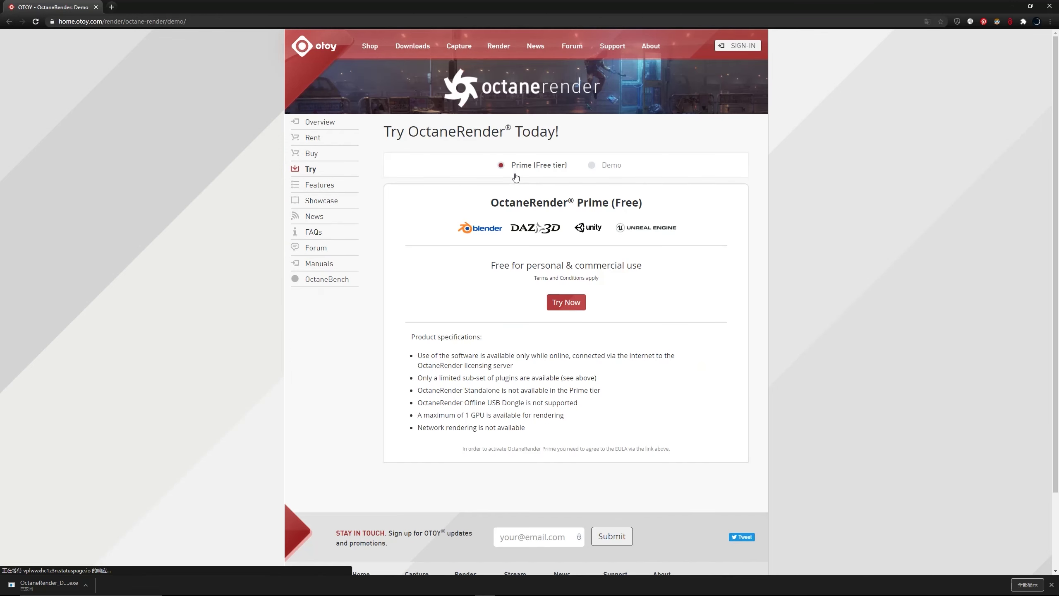
{"action": "left_click", "coordinate": [607, 166]}
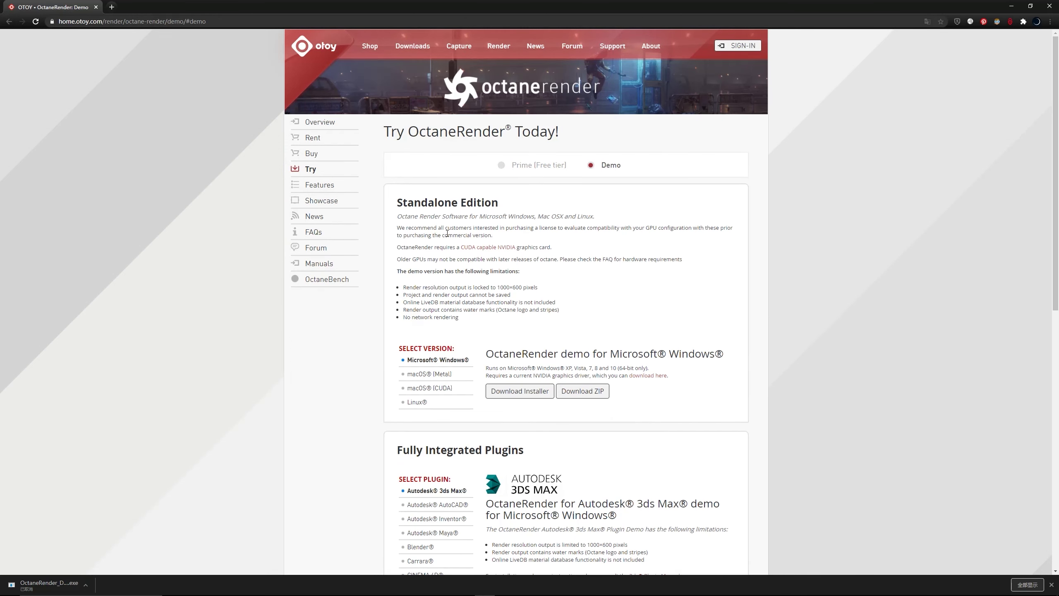
- Find CINEMA 4D under Fully Integrated Plugins and download its Windows demo
{"action": "scroll", "coordinate": [447, 383], "scroll_direction": "down", "scroll_amount": 1}
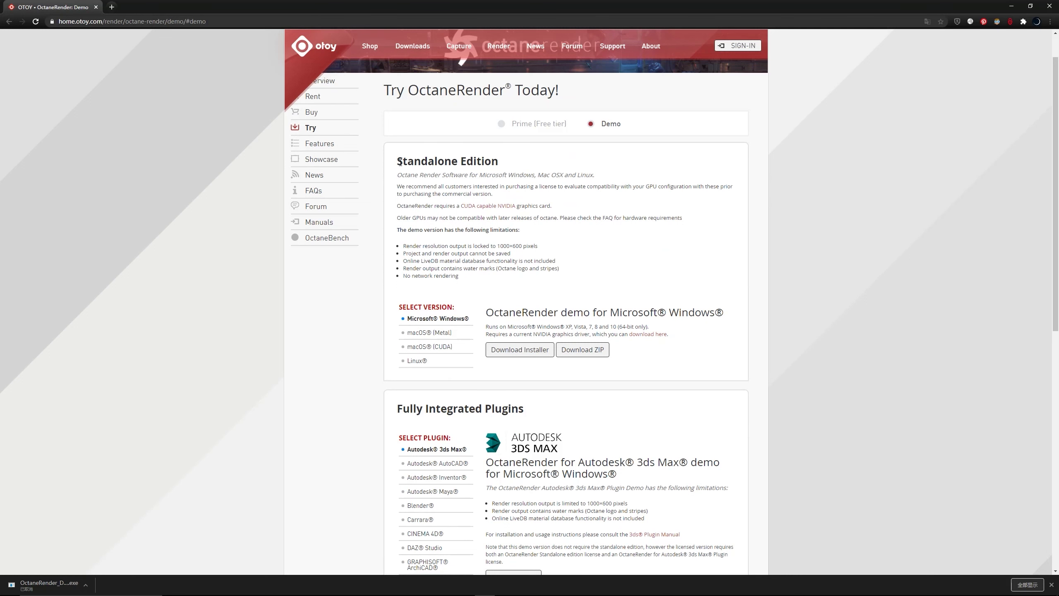
{"action": "double_click", "coordinate": [421, 161]}
{"action": "left_click", "coordinate": [499, 164]}
{"action": "left_click_drag", "start_coordinate": [500, 164], "coordinate": [399, 161]}
{"action": "left_click", "coordinate": [399, 161]}
{"action": "scroll", "coordinate": [432, 325], "scroll_direction": "down", "scroll_amount": 2}
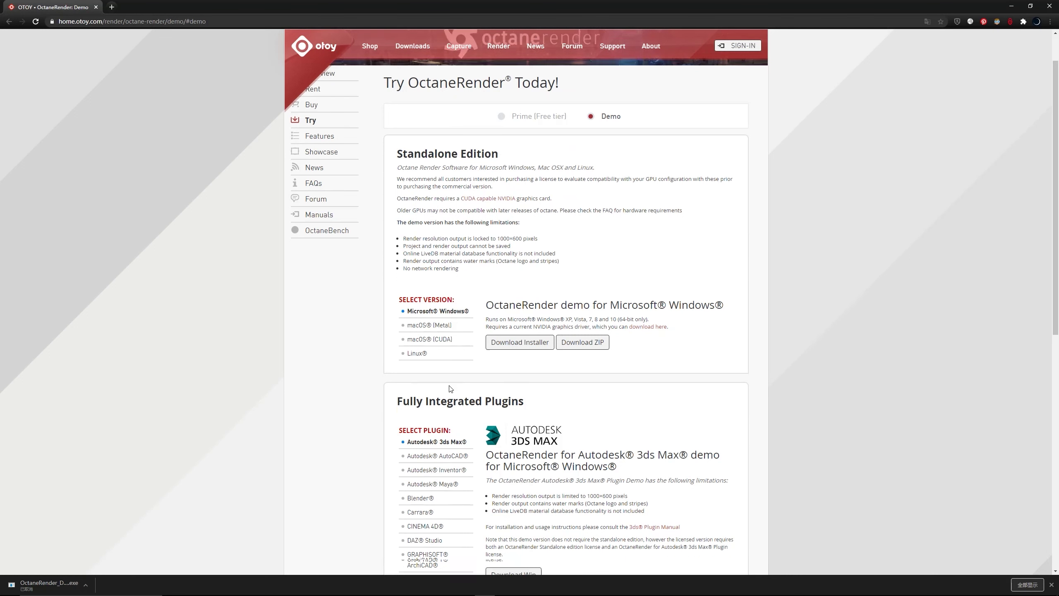
{"action": "mouse_move", "coordinate": [532, 329]}
{"action": "left_mouse_down"}
{"action": "mouse_move", "coordinate": [435, 328]}
{"action": "mouse_move", "coordinate": [526, 328]}
{"action": "left_mouse_up"}
{"action": "scroll", "coordinate": [480, 324], "scroll_direction": "up", "scroll_amount": 1}
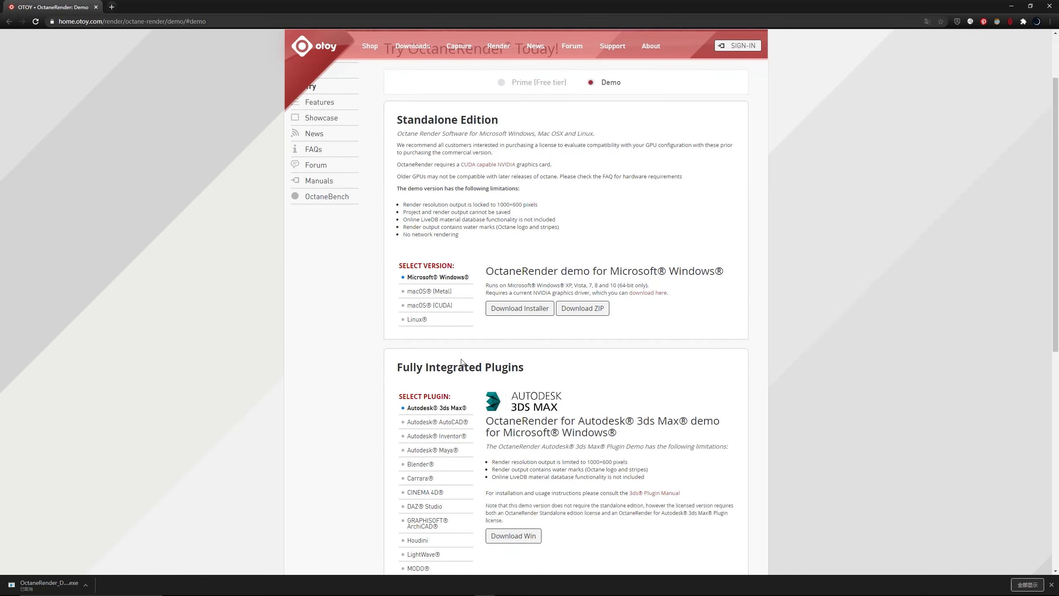
{"action": "scroll", "coordinate": [462, 361], "scroll_direction": "down", "scroll_amount": 2}
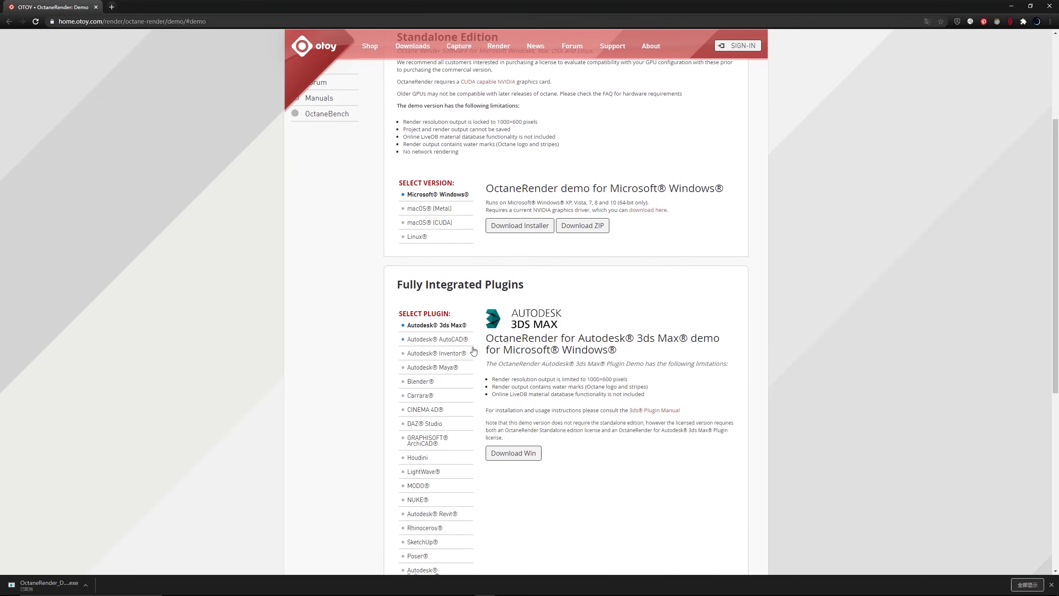
{"action": "scroll", "coordinate": [471, 353], "scroll_direction": "up", "scroll_amount": 2}
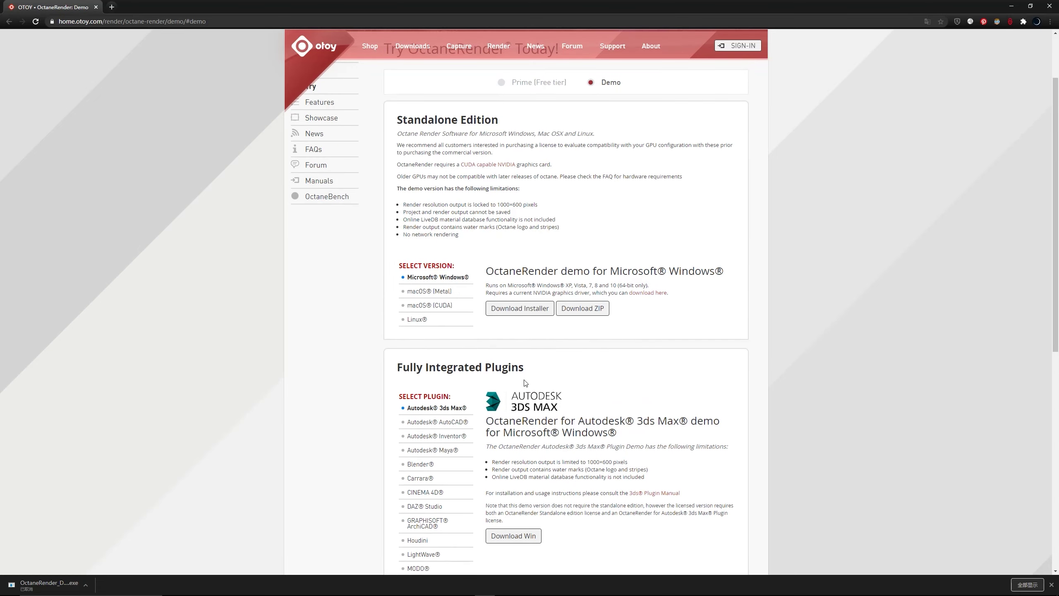
{"action": "scroll", "coordinate": [520, 373], "scroll_direction": "down", "scroll_amount": 1}
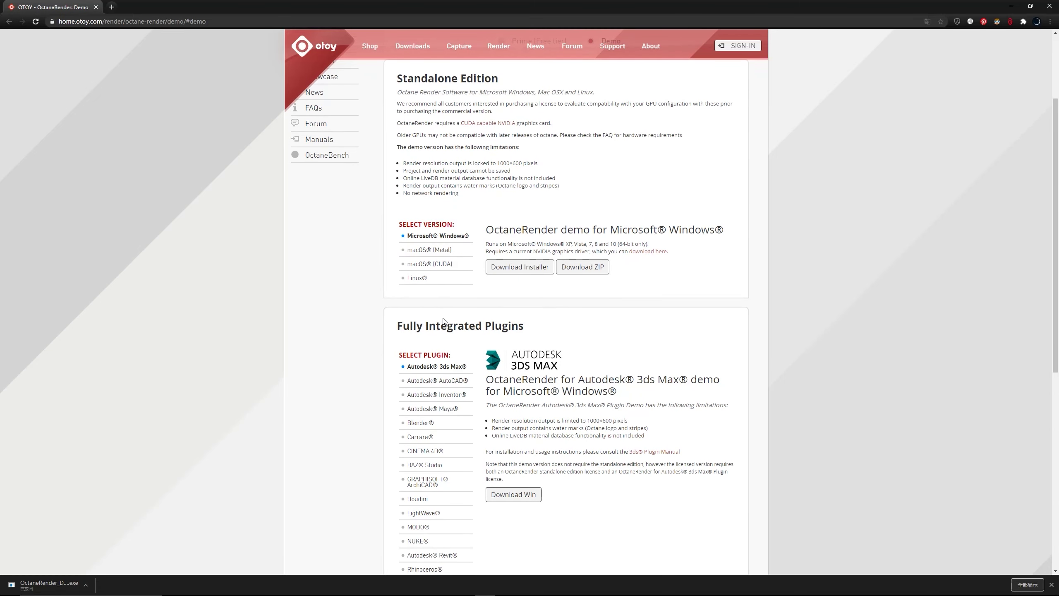
{"action": "scroll", "coordinate": [485, 314], "scroll_direction": "down", "scroll_amount": 2}
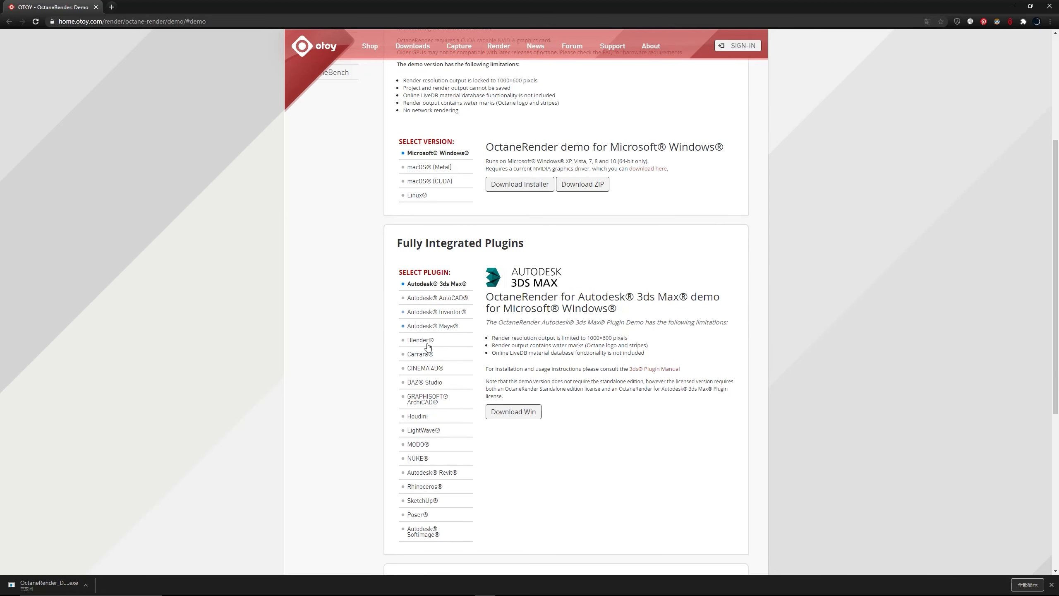
{"action": "left_click", "coordinate": [425, 373]}
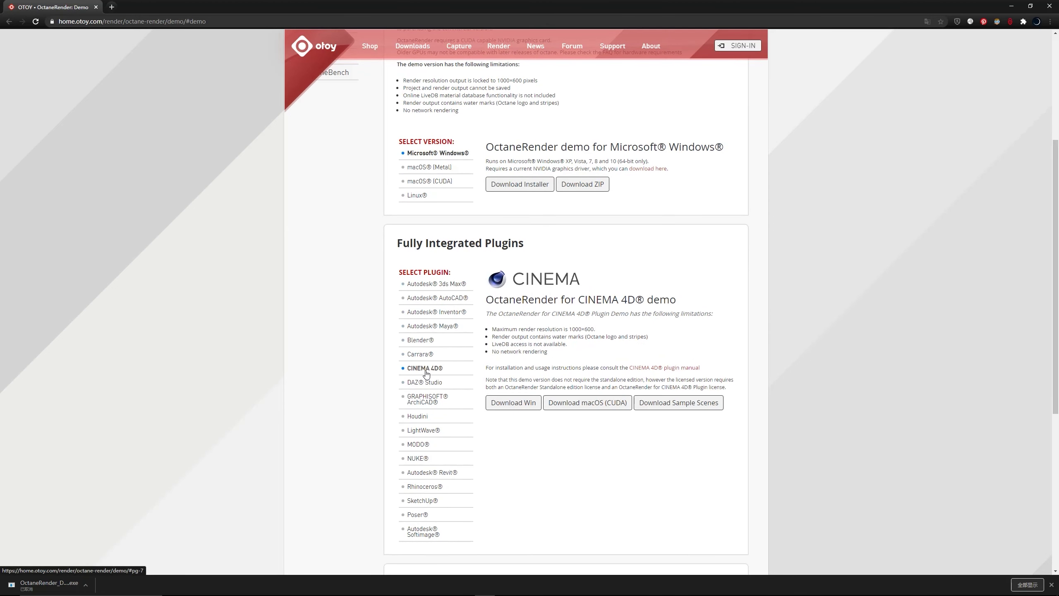
{"action": "left_click", "coordinate": [507, 403]}
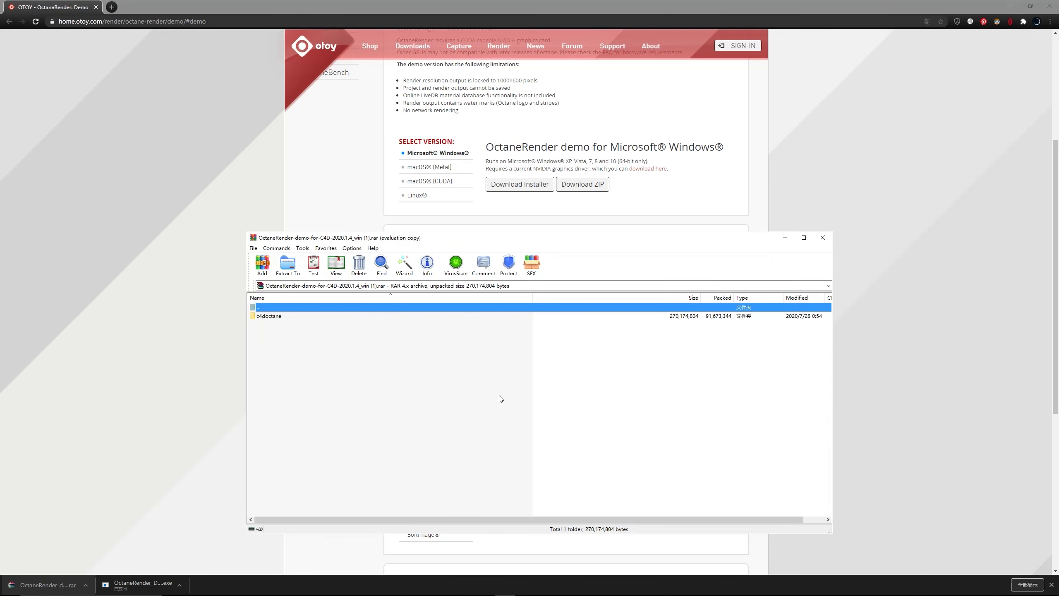
- Inspect the c4doctane plugin files in the archive, then extract the c4doctane folder to the desktop
{"action": "double_click", "coordinate": [271, 316]}
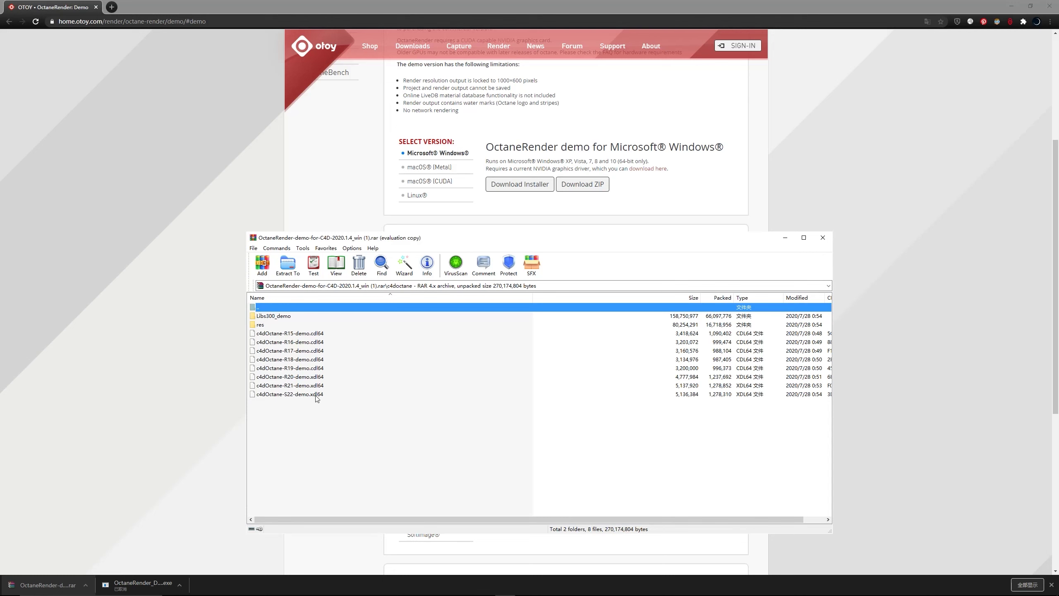
{"action": "left_click_drag", "start_coordinate": [317, 396], "coordinate": [319, 342]}
{"action": "left_click", "coordinate": [300, 397]}
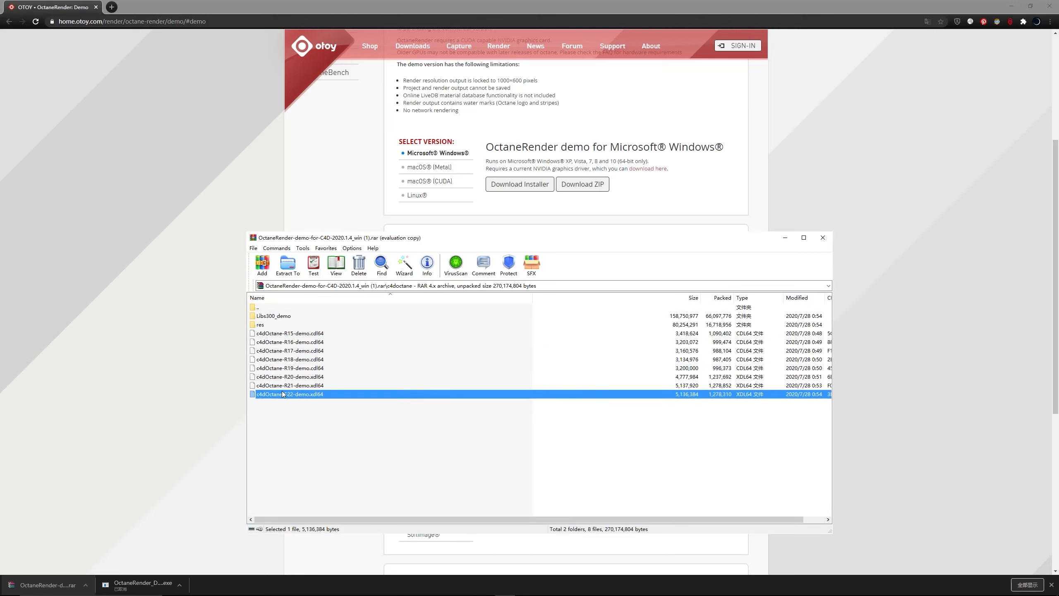
{"action": "double_click", "coordinate": [267, 307]}
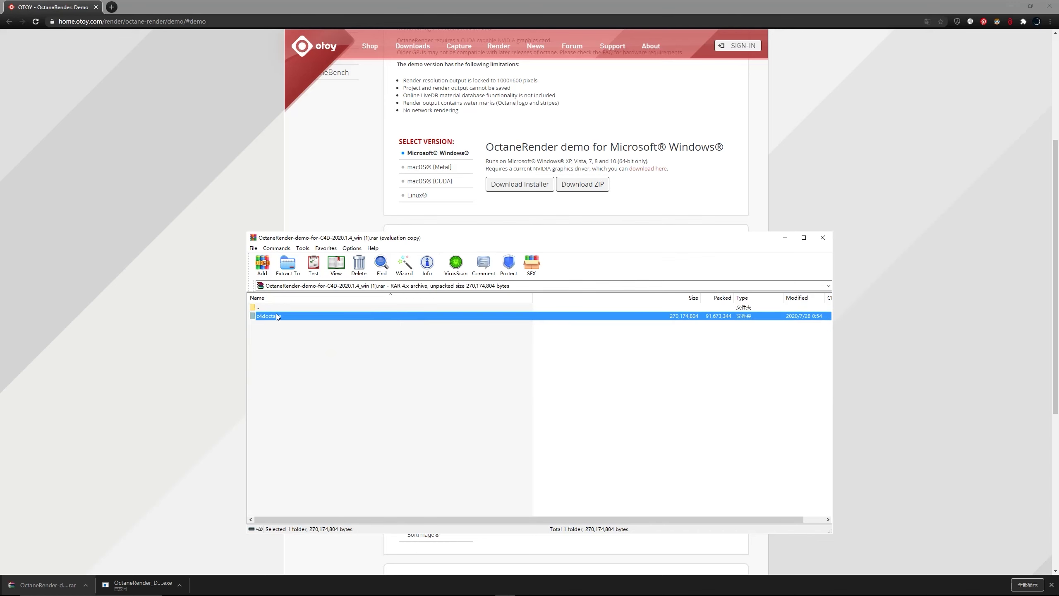
{"action": "left_click", "coordinate": [288, 264]}
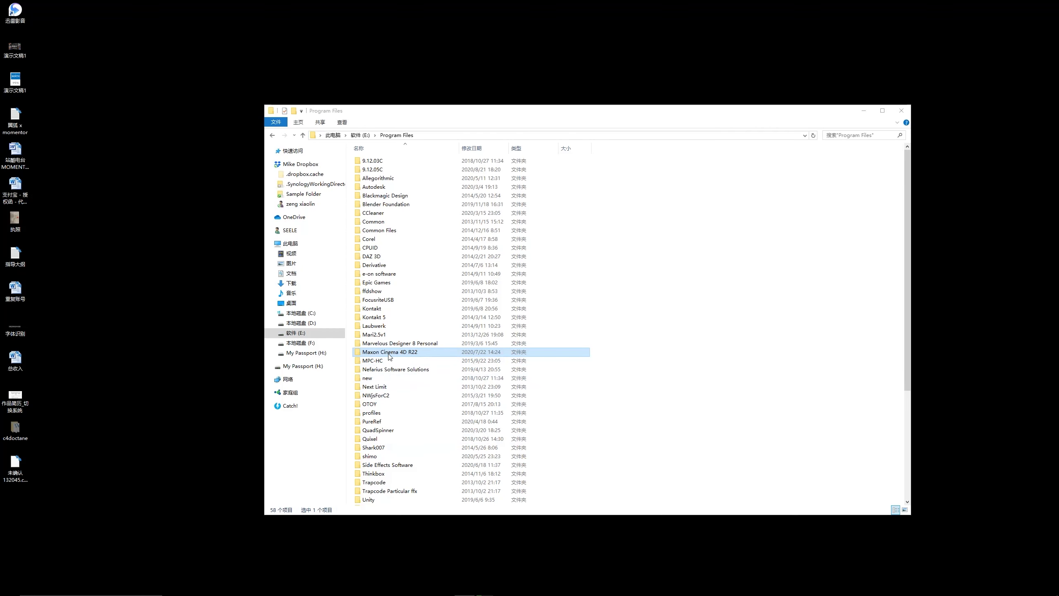
- Create a new folder named 'plugins' inside Maxon Cinema 4D R22
{"action": "double_click", "coordinate": [413, 355]}
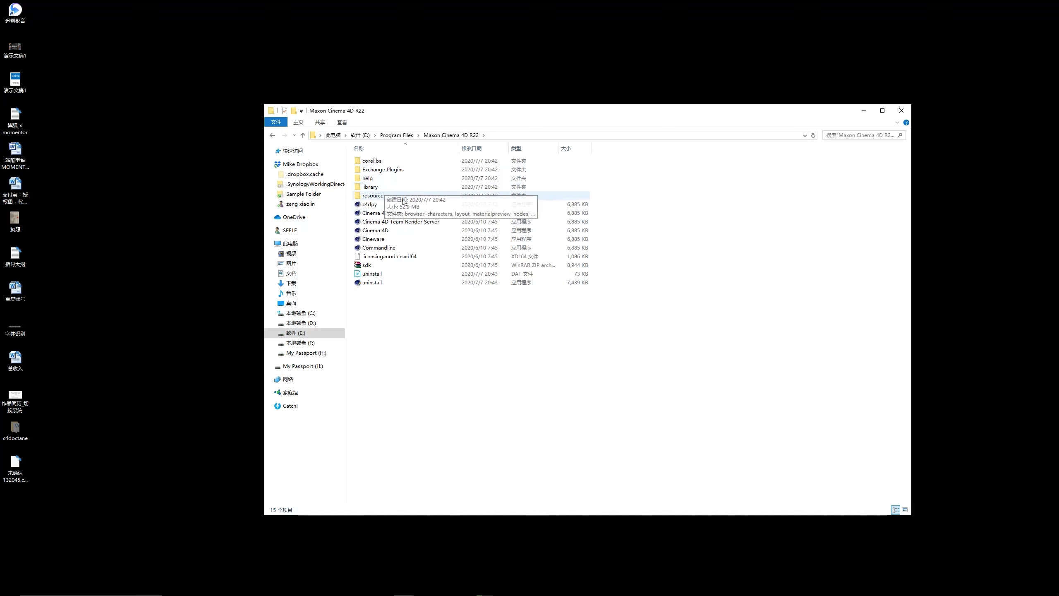
{"action": "right_click", "coordinate": [459, 331]}
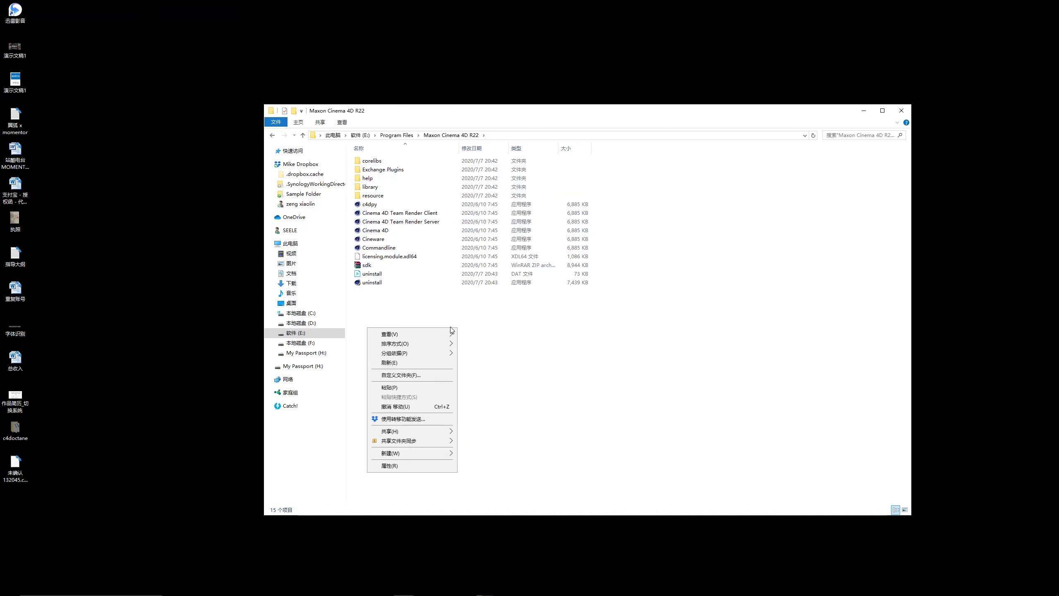
{"action": "mouse_move", "coordinate": [428, 453]}
{"action": "left_click", "coordinate": [327, 453]}
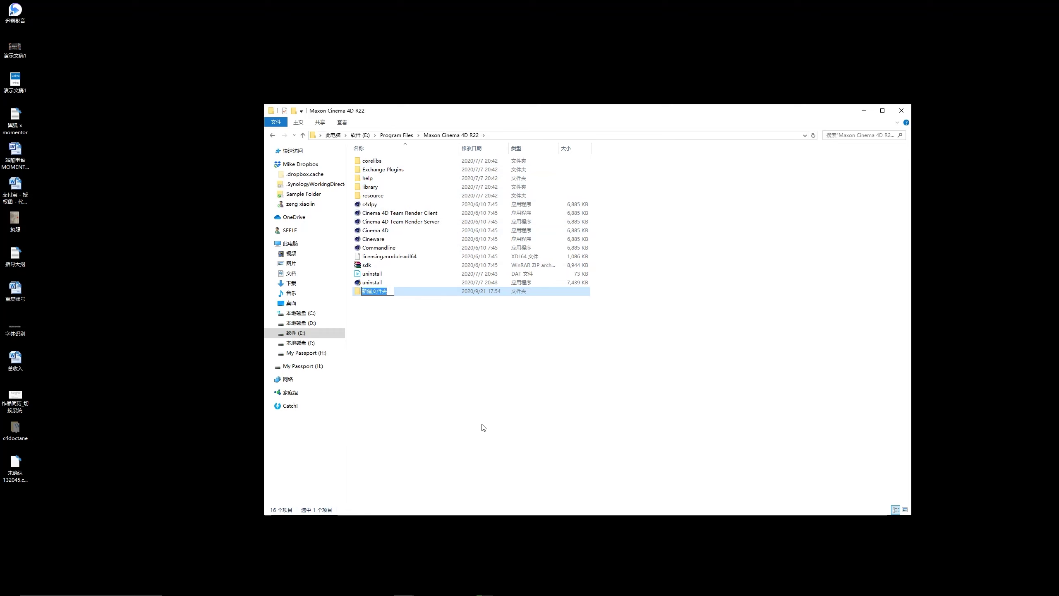
{"action": "type", "text": "p'l"}
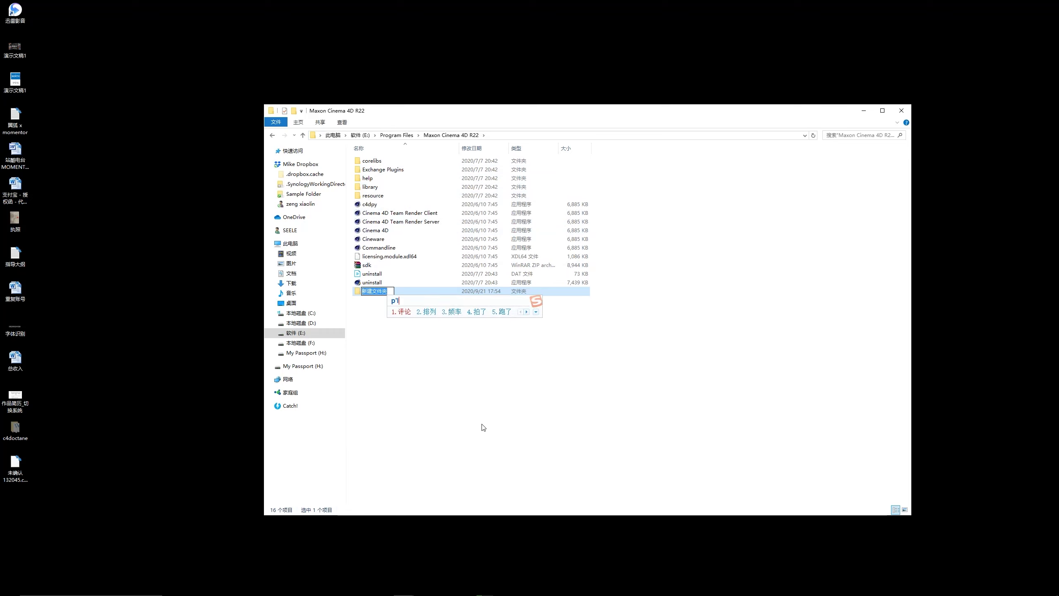
{"action": "type", "text": "u'gin's"}
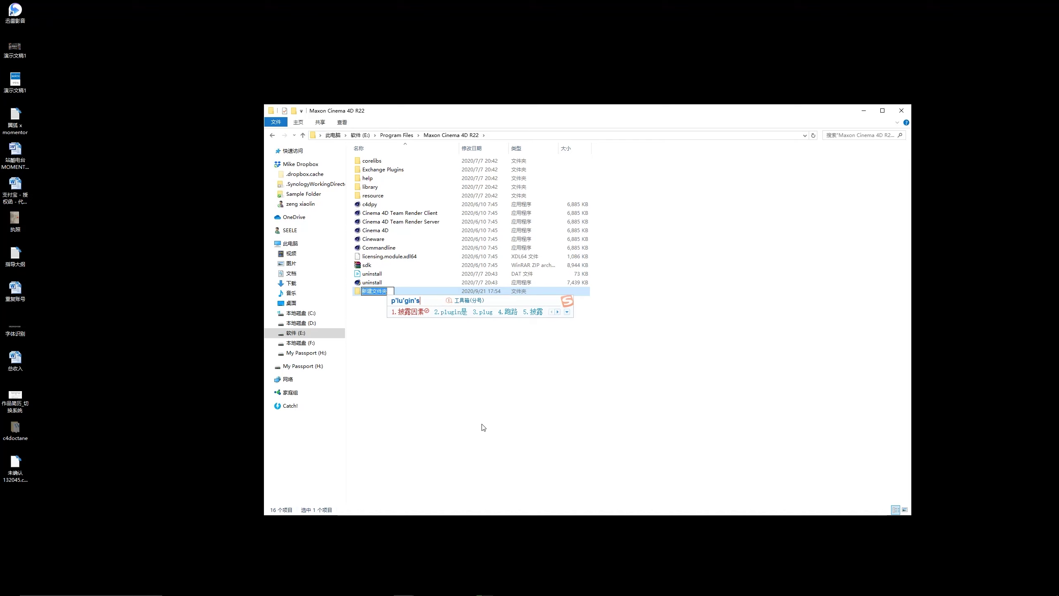
{"action": "key", "text": "Return"}
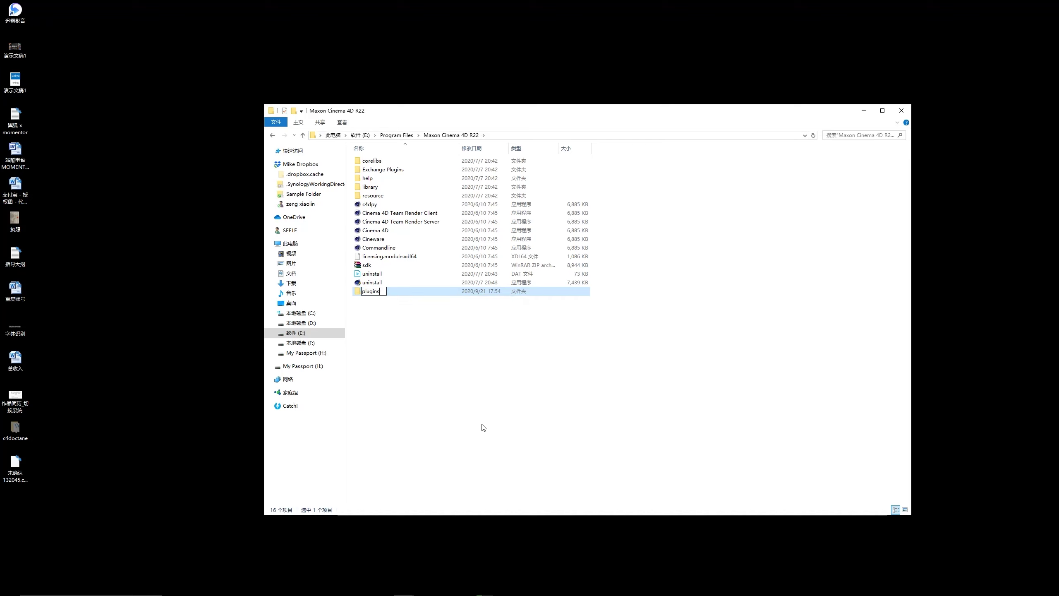
{"action": "key", "text": "Return"}
- Paste c4doctane into plugins and delete its R15–R21 plugin builds, keeping only S22
{"action": "double_click", "coordinate": [382, 198]}
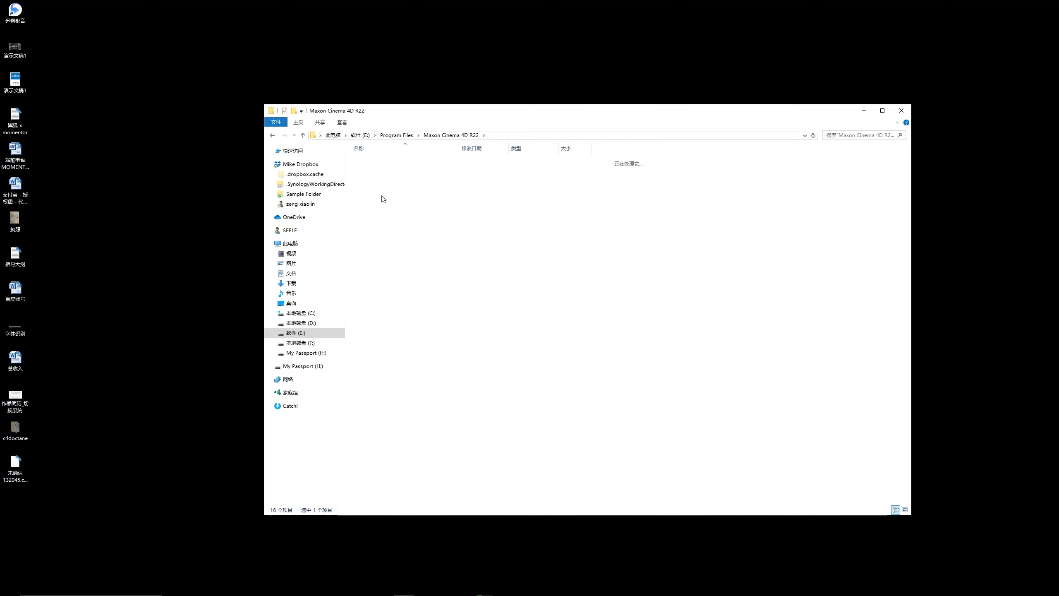
{"action": "right_click", "coordinate": [354, 221]}
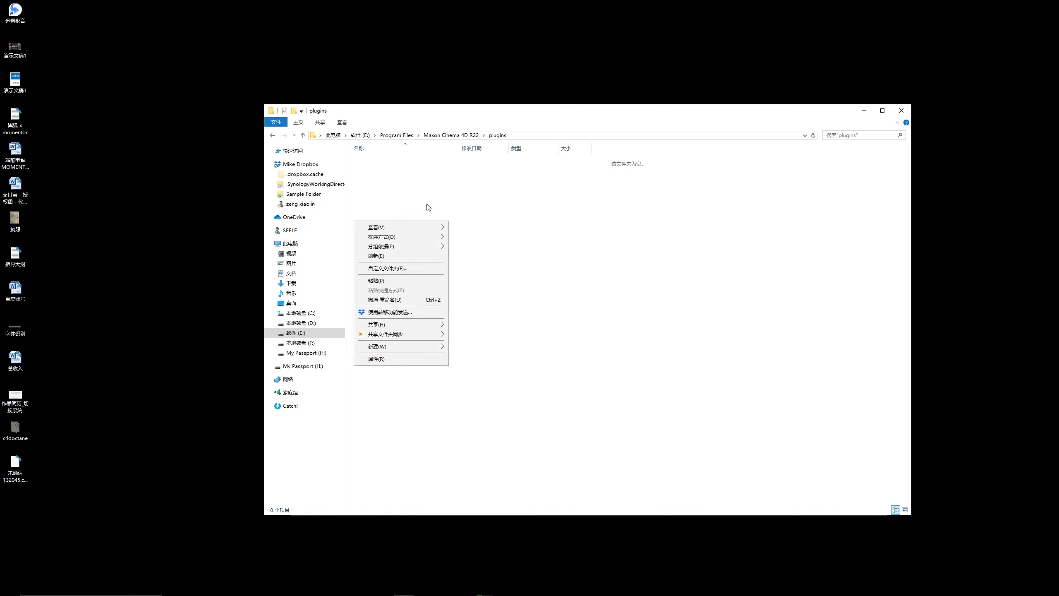
{"action": "left_click", "coordinate": [390, 280]}
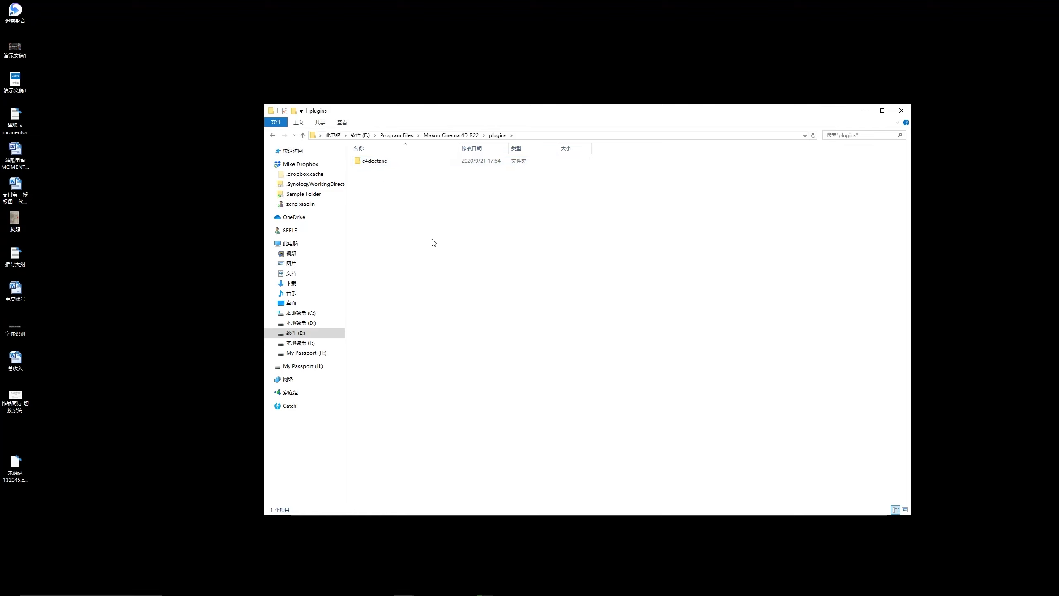
{"action": "double_click", "coordinate": [392, 161]}
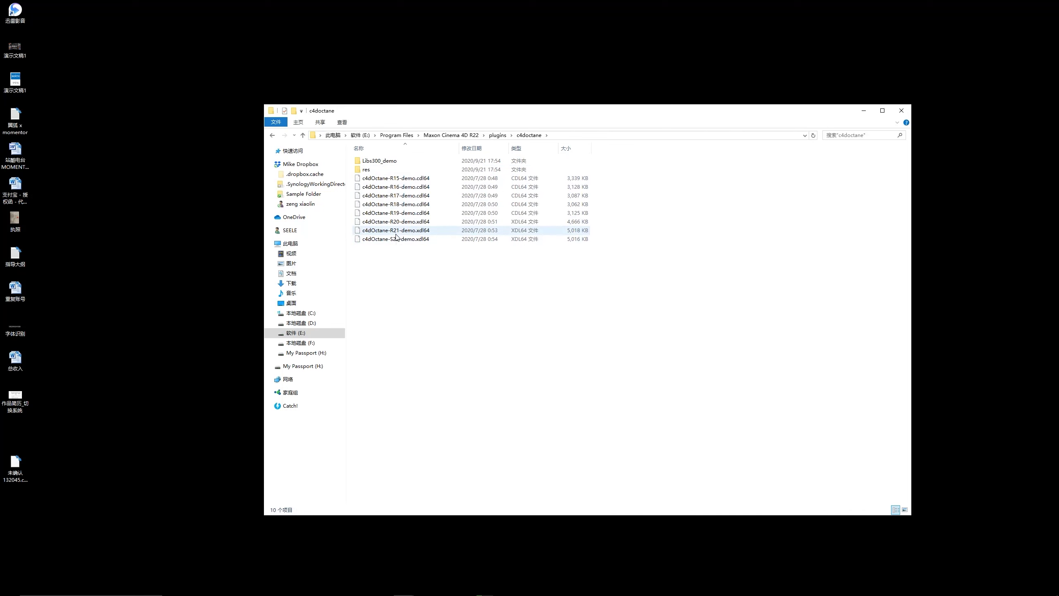
{"action": "left_click", "coordinate": [405, 179]}
{"action": "left_click", "coordinate": [396, 235], "text": "shift"}
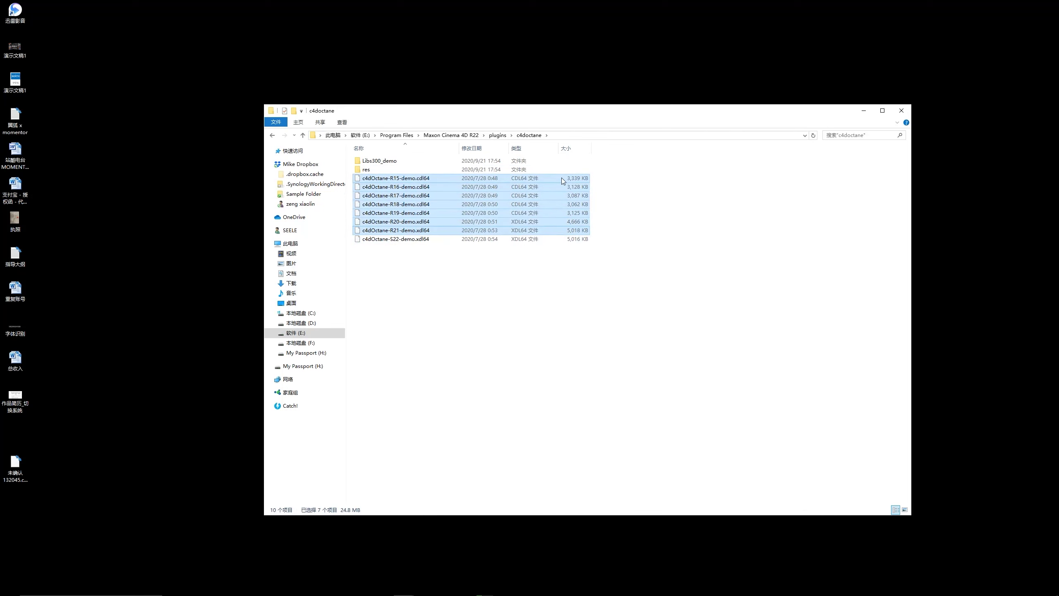
{"action": "key", "text": "Delete"}
{"action": "key", "text": "Return"}
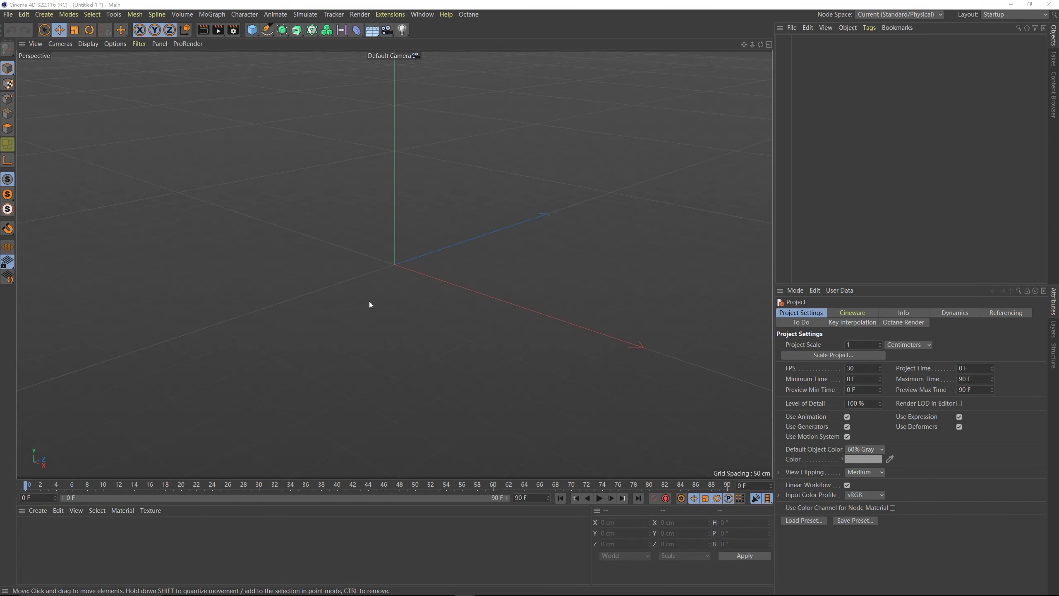
- Choose Octane > Octane Dialog to launch Octane and bring up the cuDNN download prompt
{"action": "left_click", "coordinate": [464, 19]}
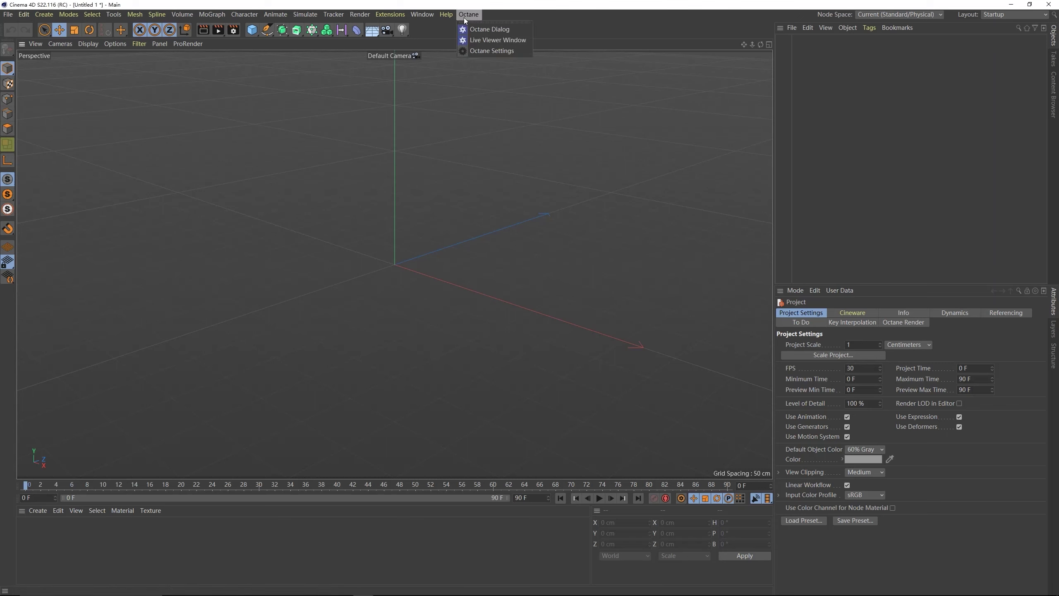
{"action": "left_click", "coordinate": [481, 31]}
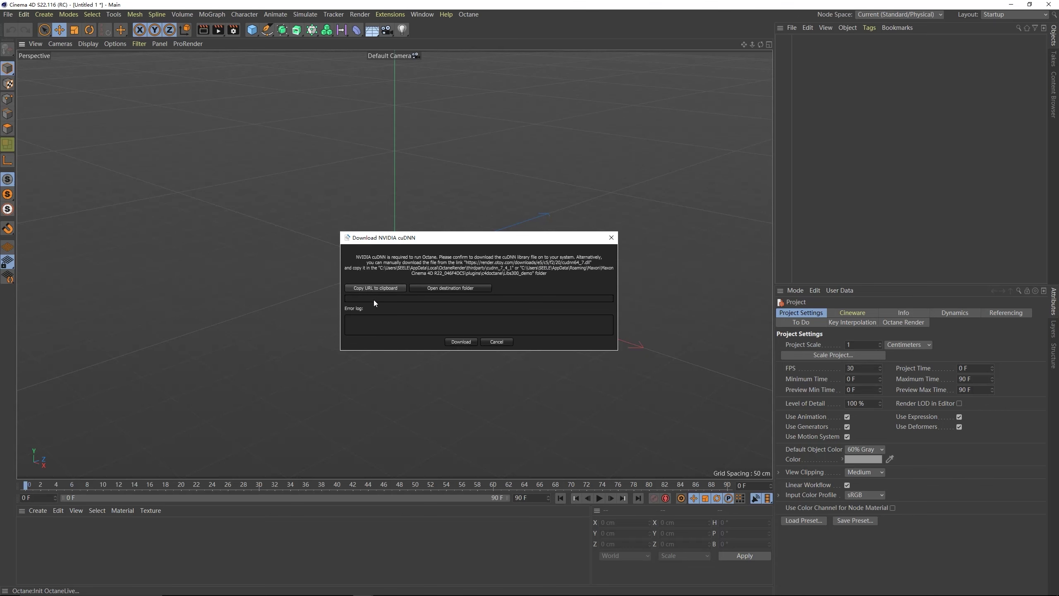
- Paste the copied cuDNN link into Chrome's address bar to download cudnn64_7.dll
{"action": "left_click", "coordinate": [363, 588]}
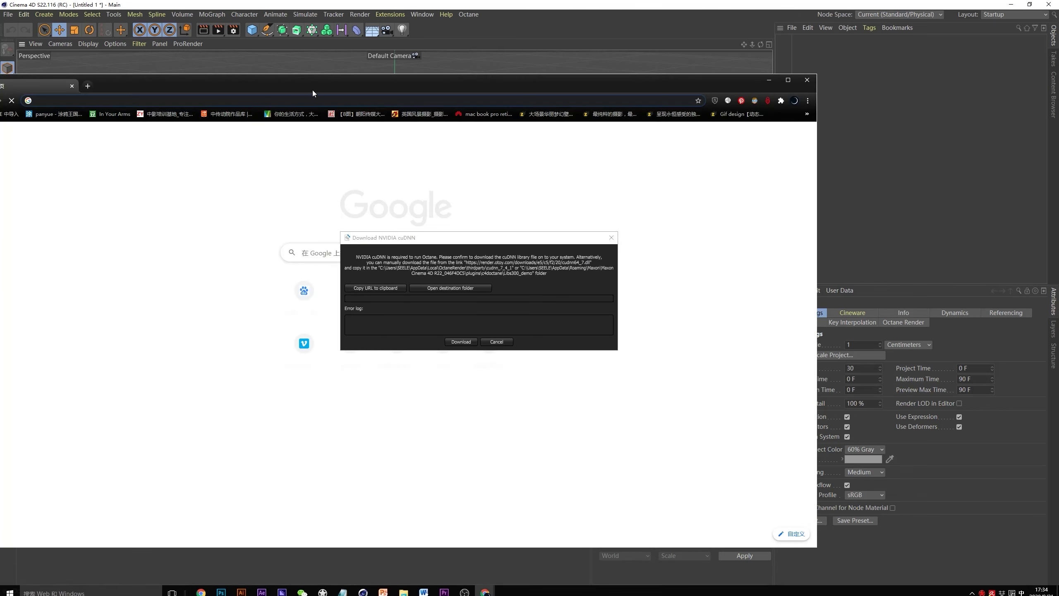
{"action": "left_click", "coordinate": [386, 96]}
{"action": "type", "text": "https://render.otoy.com/downloads/e5/c5/f2/20/cudnn64_7.dll"}
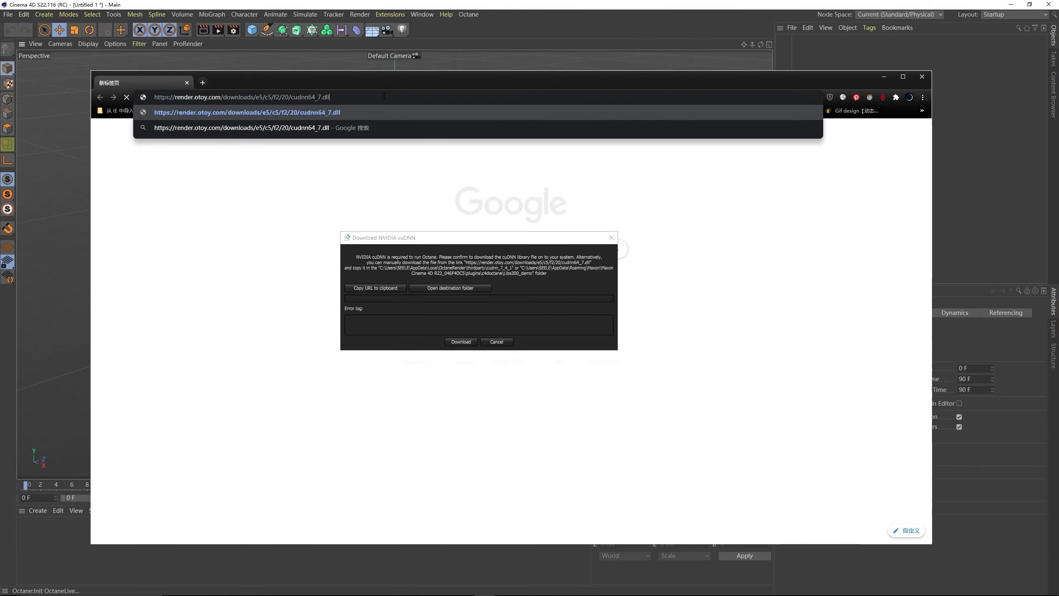
{"action": "key", "text": "Return"}
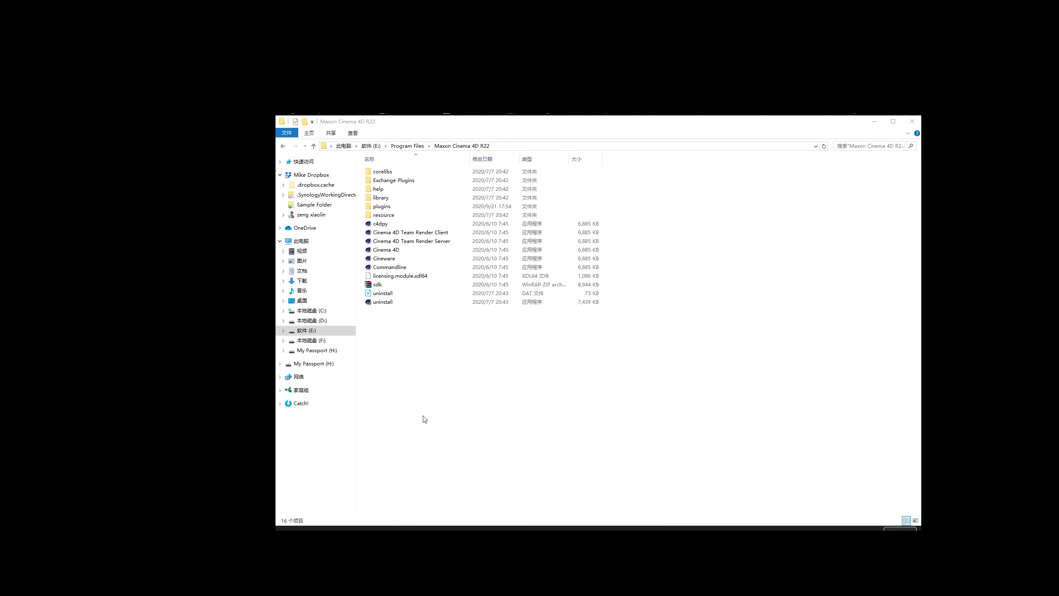
- Paste cudnn64_7.dll into plugins > c4doctane > Libs300_demo, beside octane.dll
{"action": "double_click", "coordinate": [384, 208]}
{"action": "double_click", "coordinate": [398, 172]}
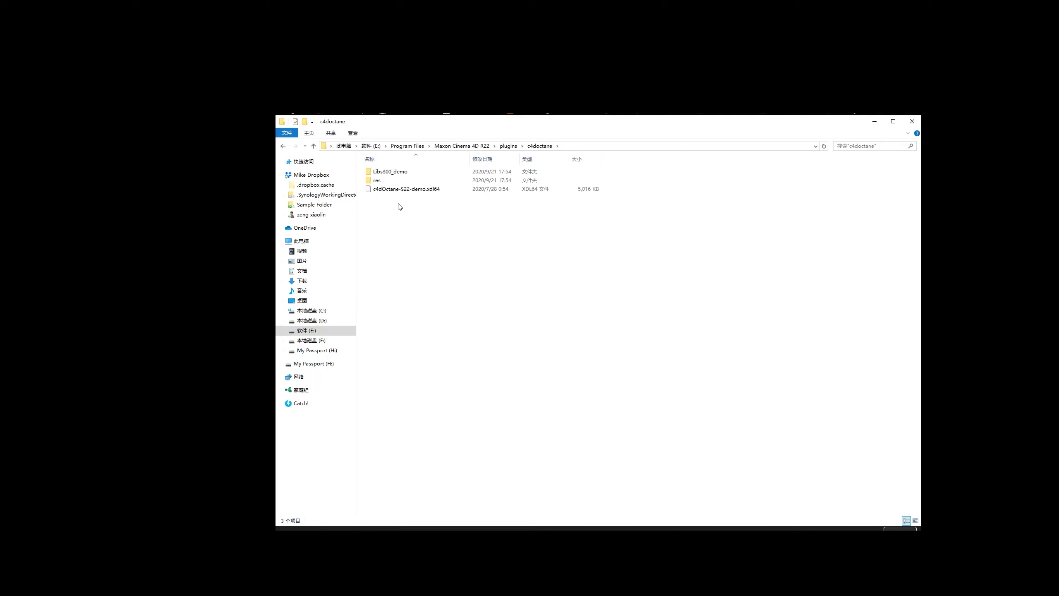
{"action": "double_click", "coordinate": [393, 176]}
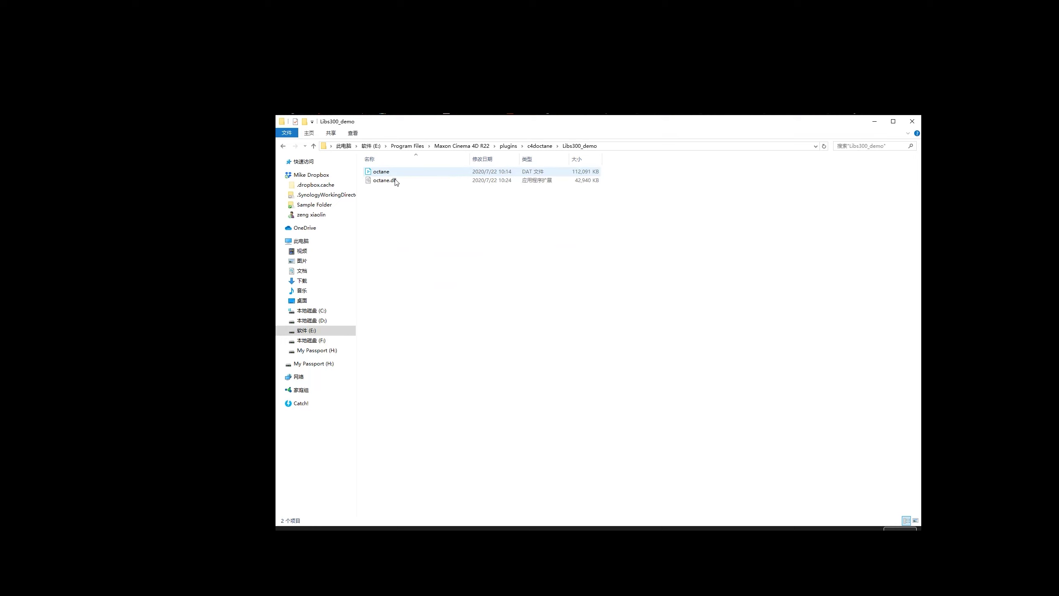
{"action": "right_click", "coordinate": [366, 233]}
{"action": "left_click", "coordinate": [408, 294]}
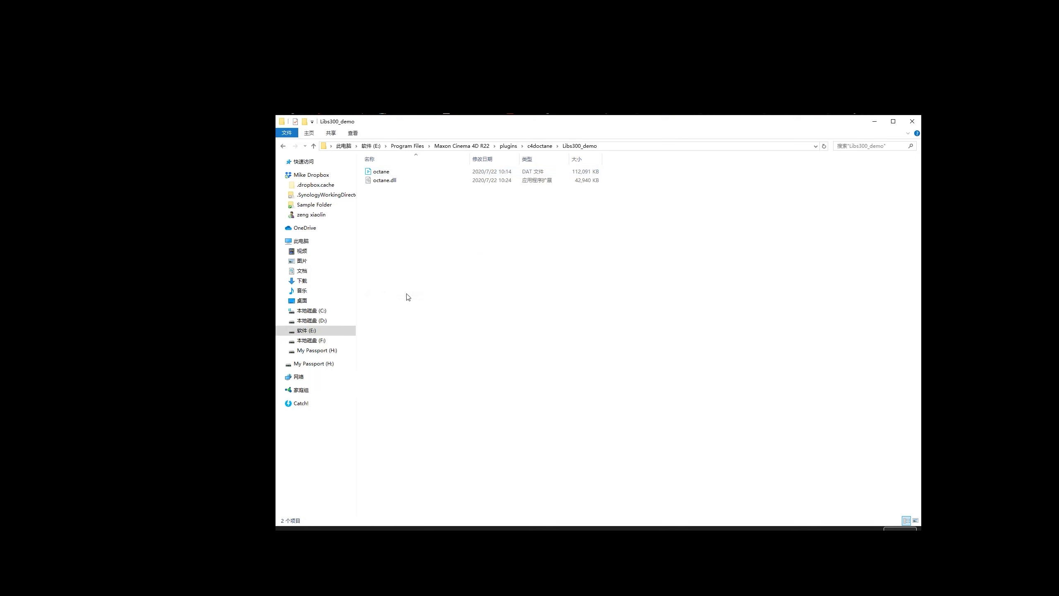
{"action": "left_click", "coordinate": [421, 263]}
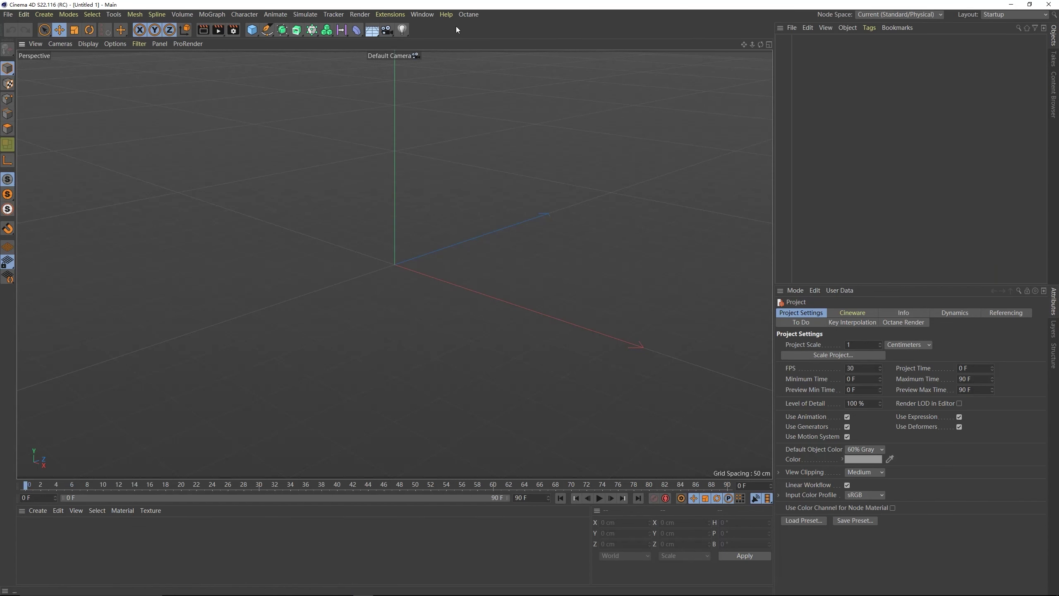
- Open the Octane Render window via Octane Dialog, resize and reposition it, then close it
{"action": "left_click", "coordinate": [469, 15]}
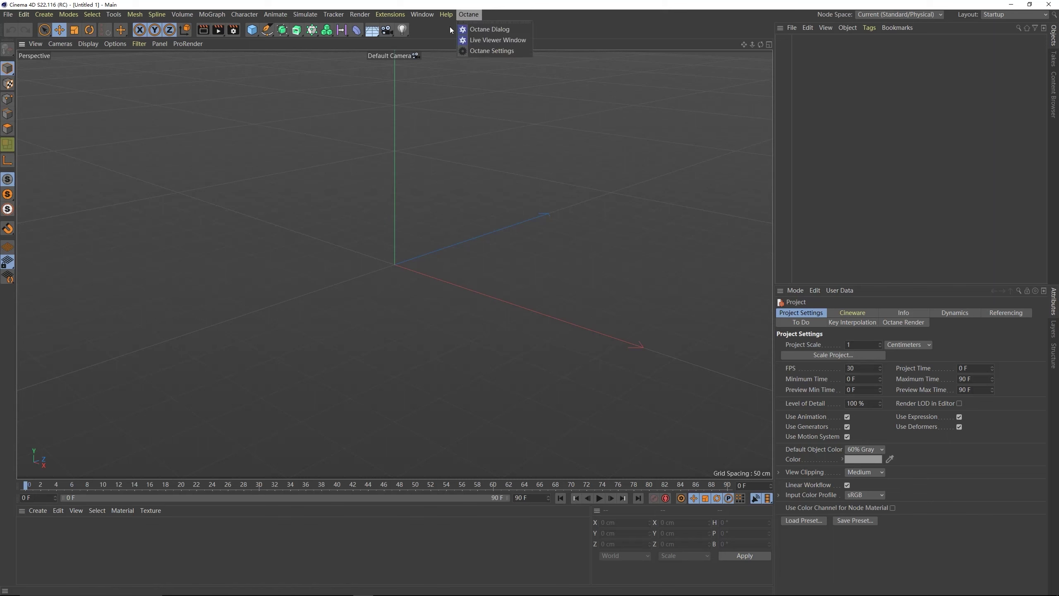
{"action": "left_click", "coordinate": [468, 28]}
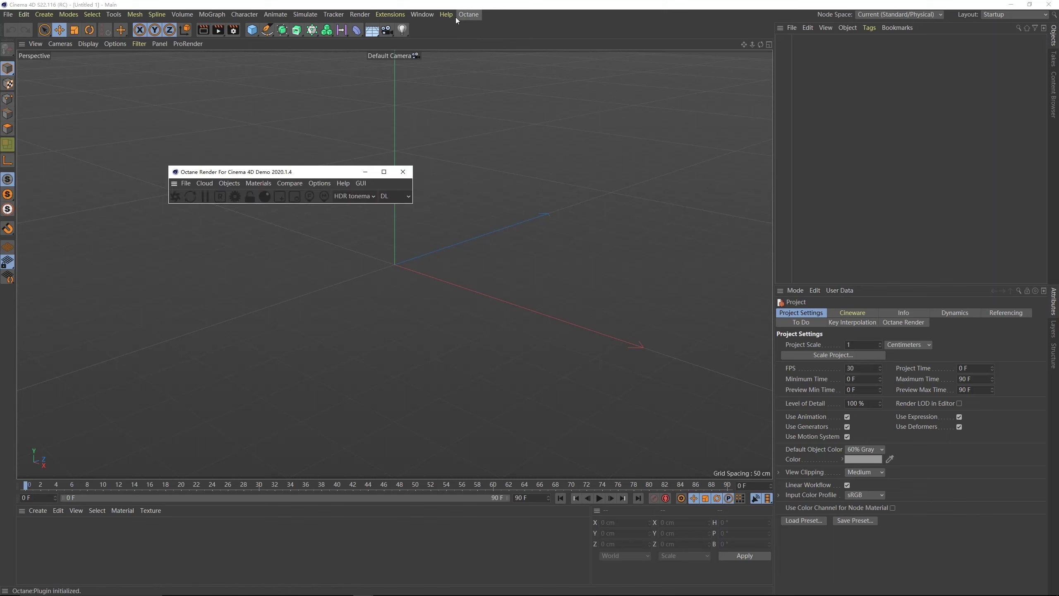
{"action": "left_click_drag", "start_coordinate": [412, 205], "coordinate": [436, 239]}
{"action": "left_click_drag", "start_coordinate": [271, 172], "coordinate": [282, 174]}
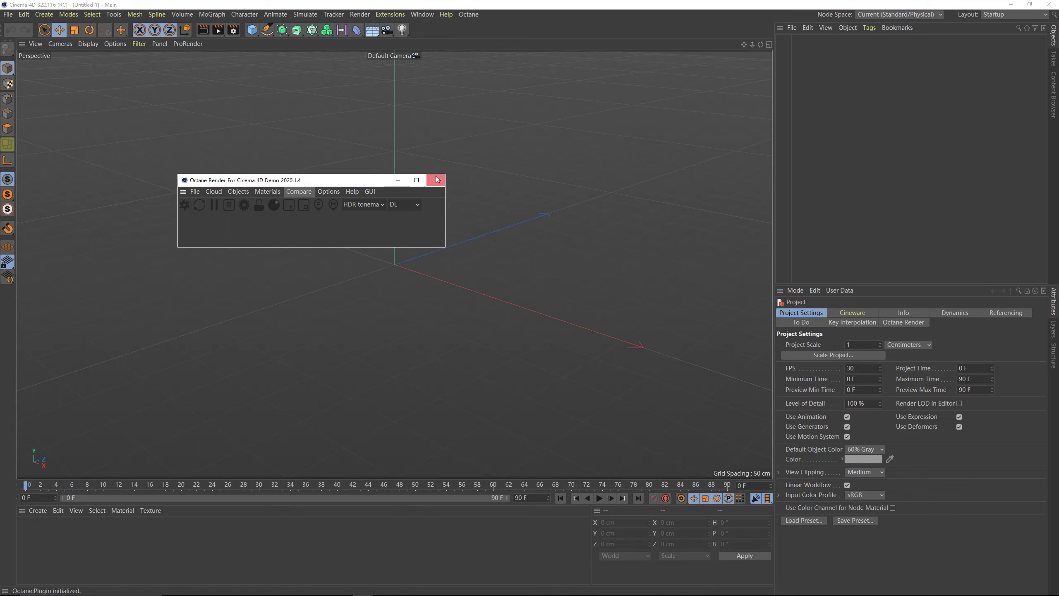
{"action": "left_click", "coordinate": [437, 173]}
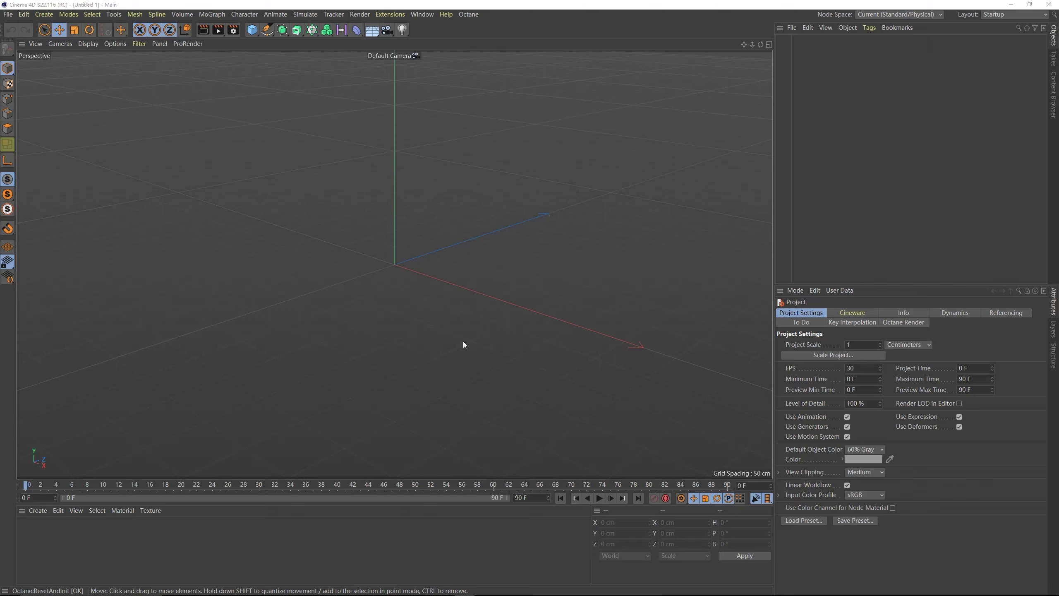
{"action": "left_click", "coordinate": [472, 15]}
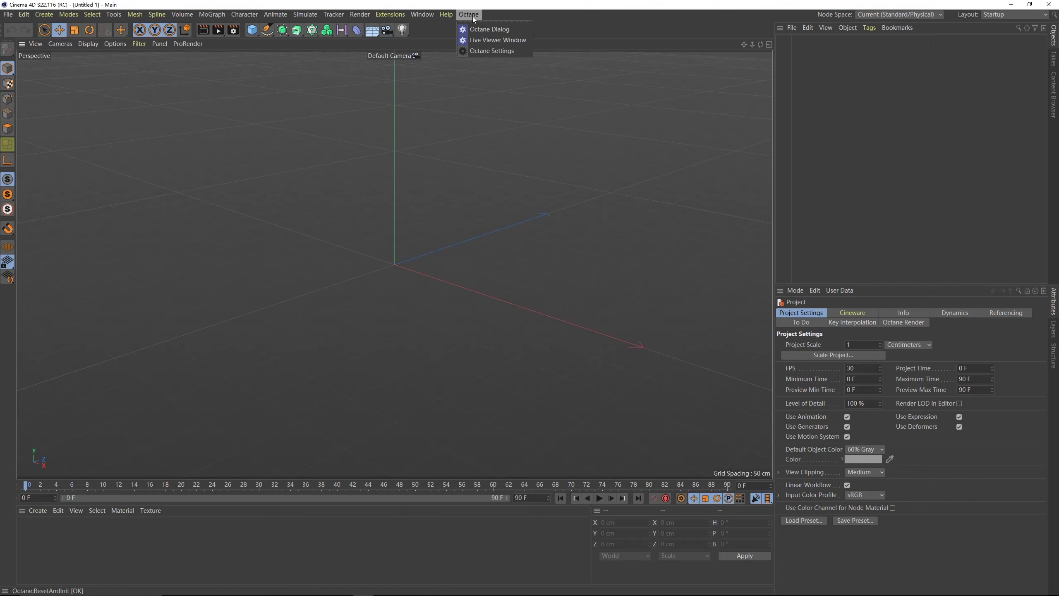
- Open Octane's Live Viewer Window, dock it at the layout's left edge, and tilt the perspective view slightly
{"action": "left_click", "coordinate": [485, 40]}
{"action": "left_click_drag", "start_coordinate": [340, 168], "coordinate": [460, 157]}
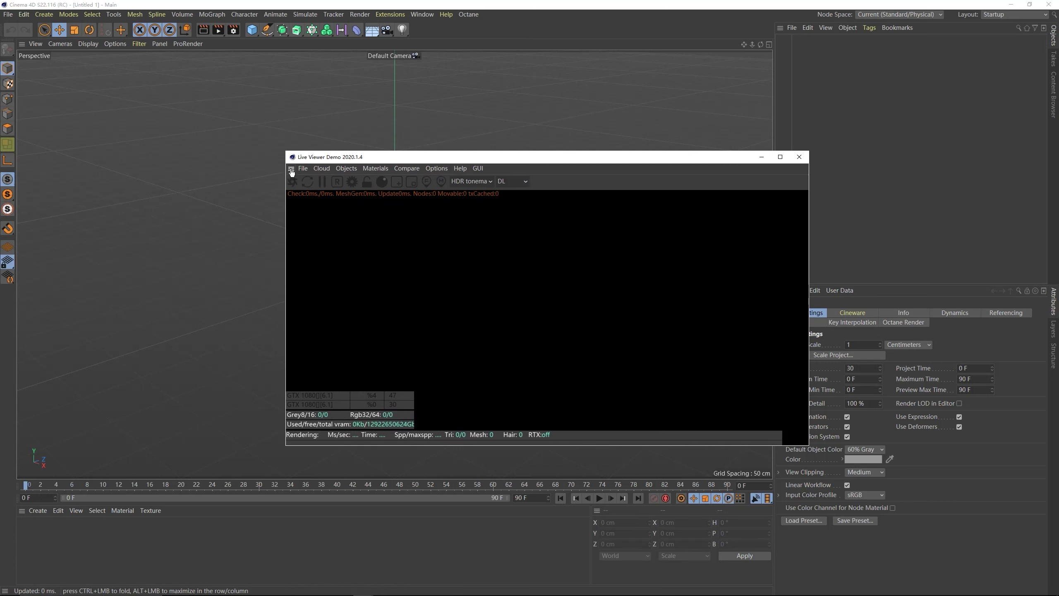
{"action": "left_click_drag", "start_coordinate": [20, 106], "coordinate": [20, 106]}
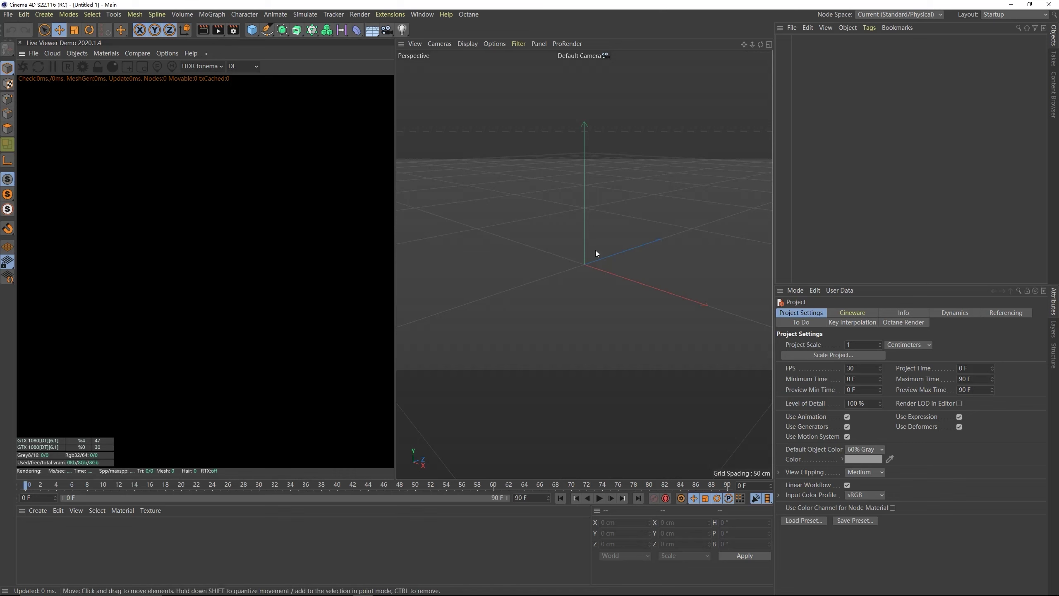
{"action": "mouse_move", "coordinate": [584, 260]}
{"action": "left_mouse_down", "text": "alt"}
{"action": "mouse_move", "coordinate": [564, 274]}
{"action": "mouse_move", "coordinate": [580, 247]}
{"action": "mouse_move", "coordinate": [582, 267]}
{"action": "left_mouse_up", "text": "alt"}
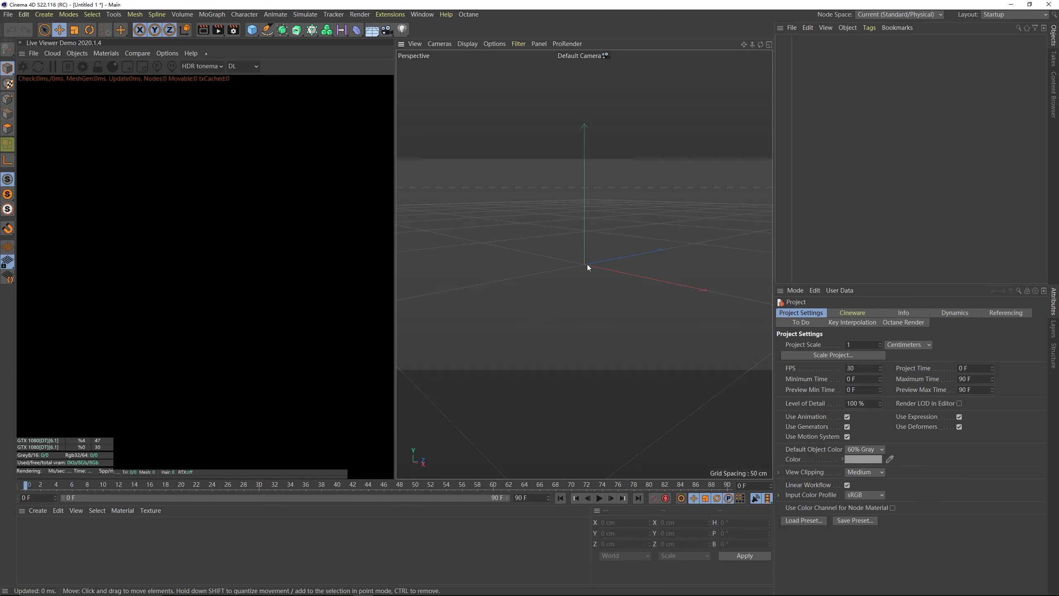
{"action": "left_click_drag", "start_coordinate": [588, 264], "coordinate": [586, 270], "text": "alt"}
- Save the current interface arrangement as a user layout named 'octane' from Customization
{"action": "left_click", "coordinate": [422, 14]}
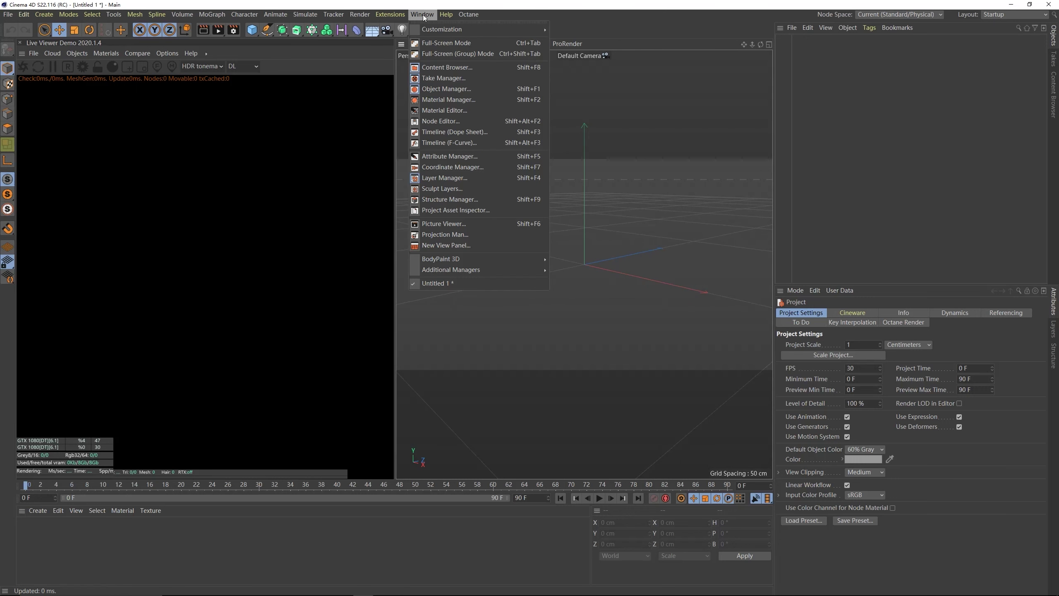
{"action": "mouse_move", "coordinate": [427, 32]}
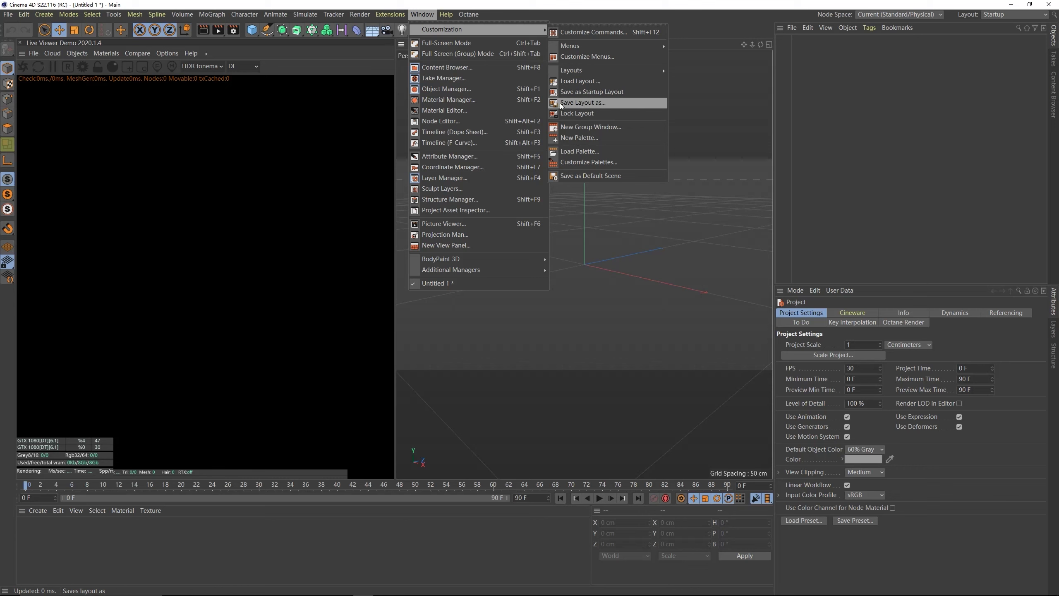
{"action": "left_click", "coordinate": [581, 103]}
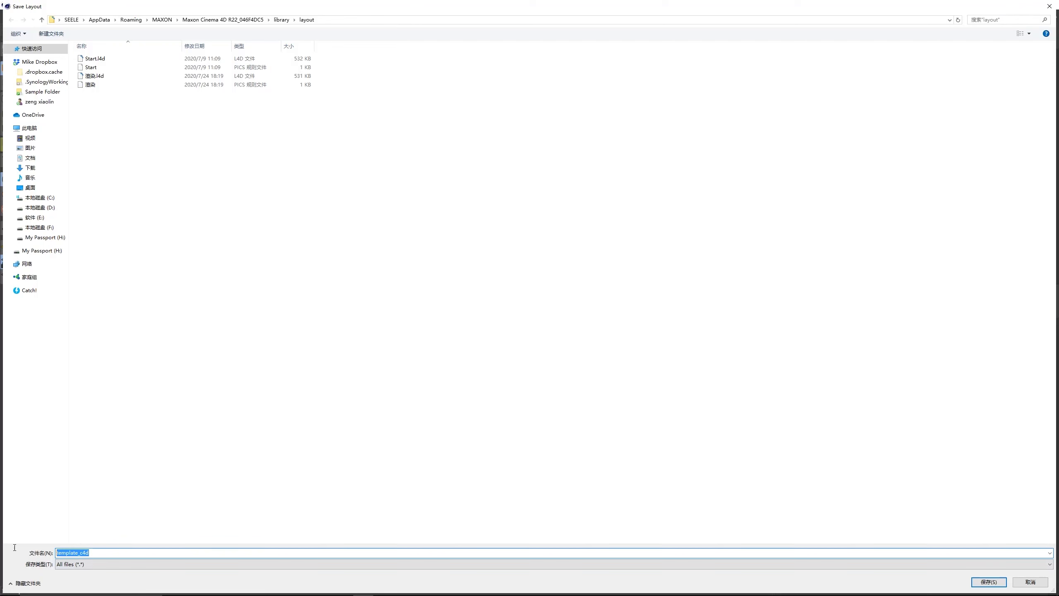
{"action": "type", "text": "octane"}
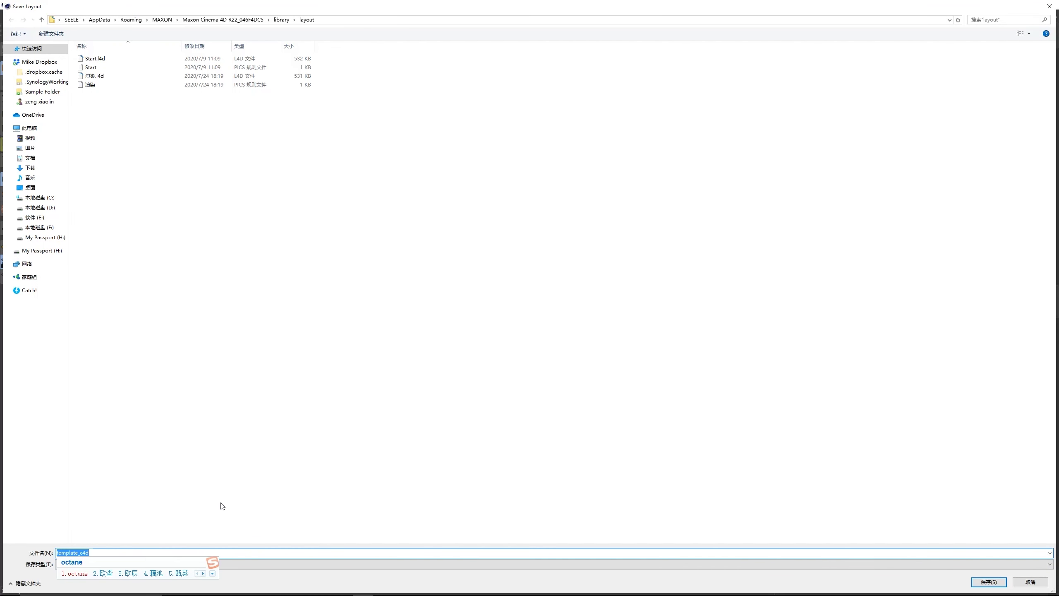
{"action": "left_click", "coordinate": [983, 581]}
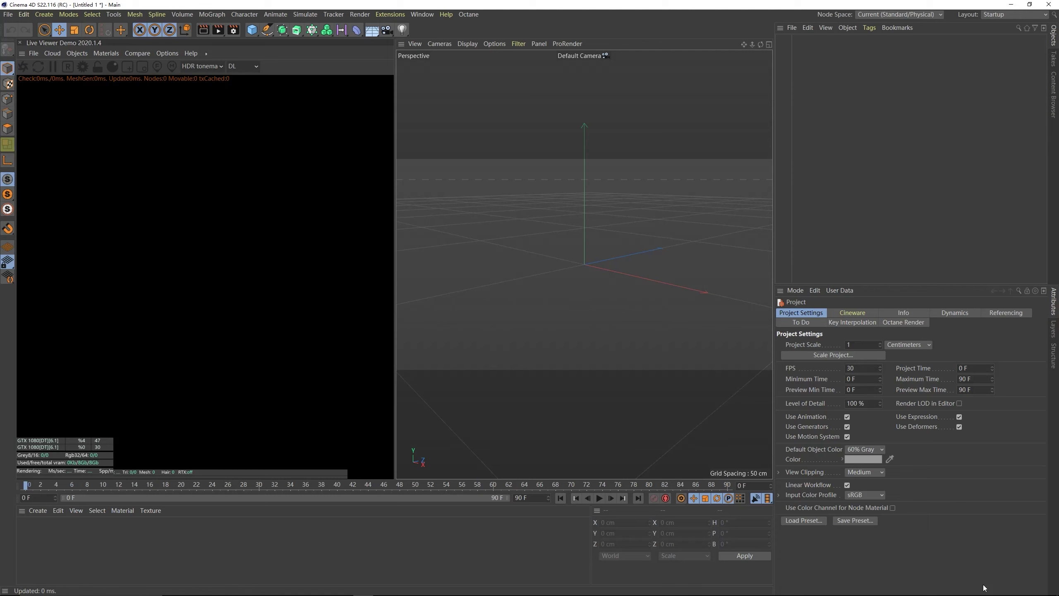
{"action": "left_click", "coordinate": [1005, 14]}
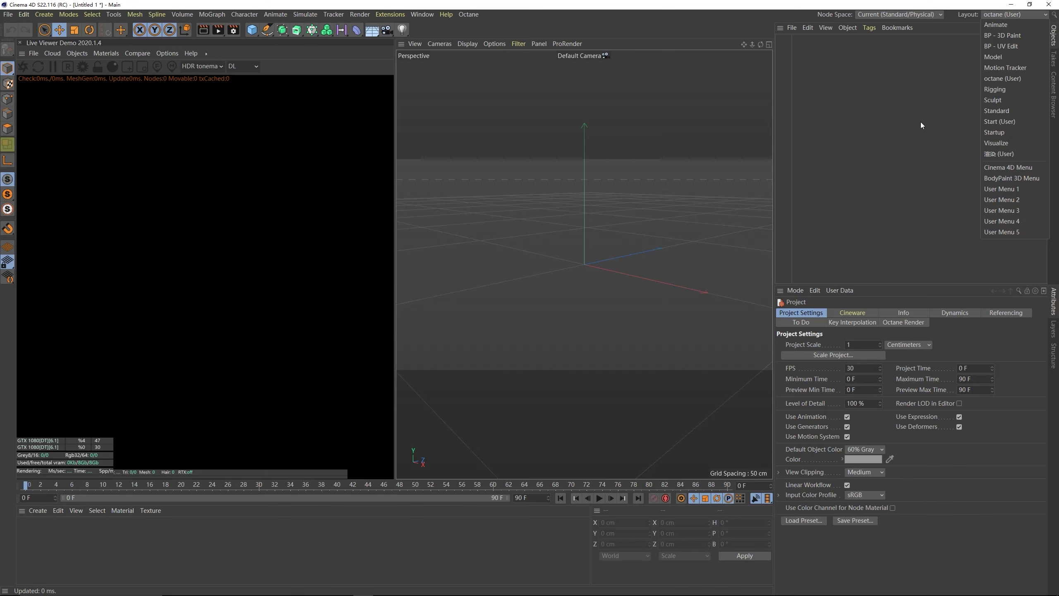
- Load the chosen layout, then add a Cube and a Plane 1400 cm wide
{"action": "left_click", "coordinate": [1003, 78]}
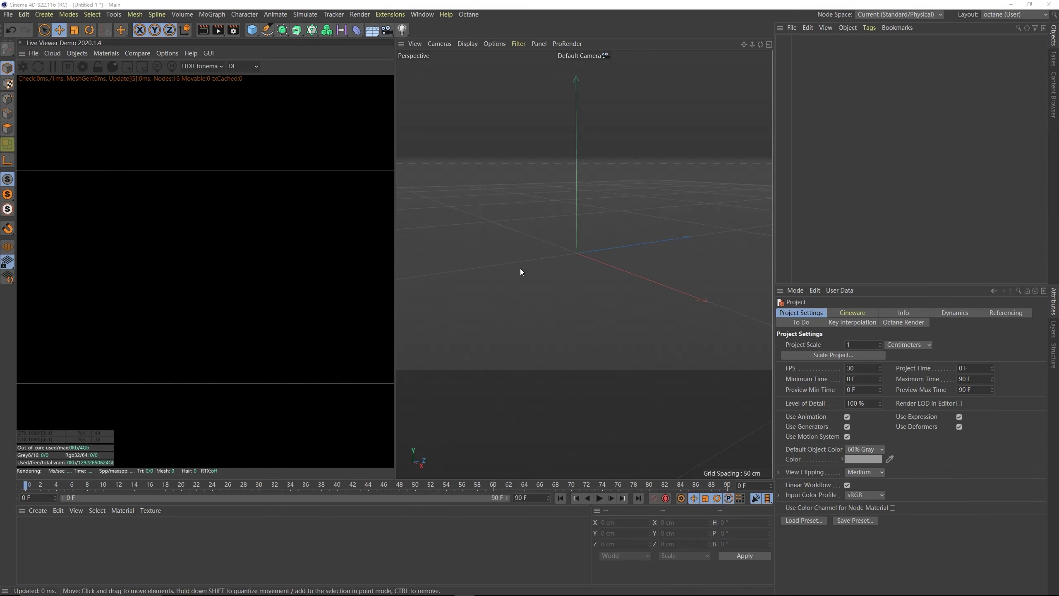
{"action": "left_click", "coordinate": [252, 30]}
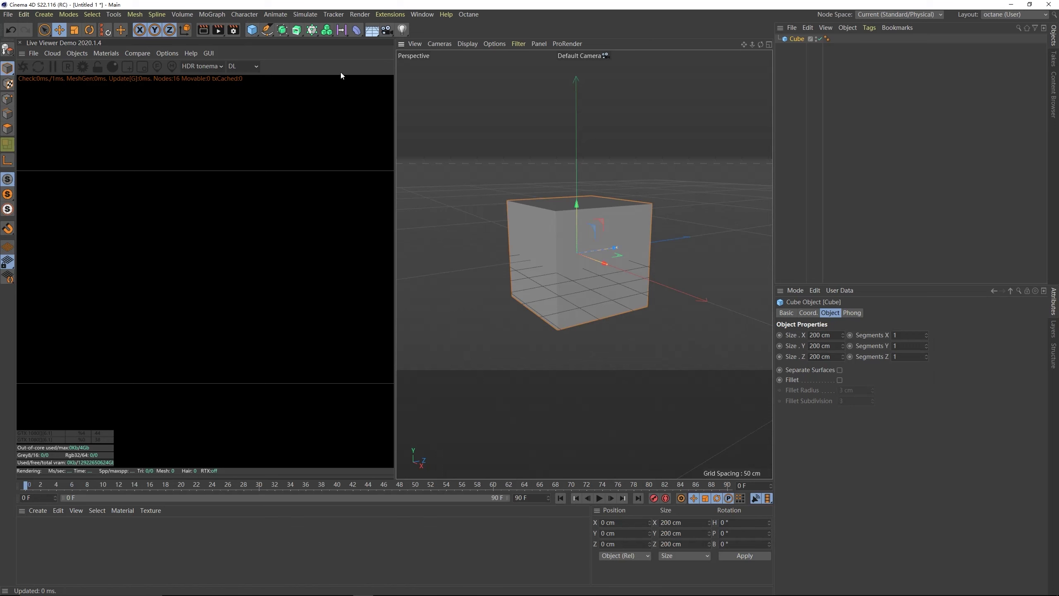
{"action": "left_click_drag", "start_coordinate": [252, 30], "coordinate": [351, 58]}
{"action": "left_click", "coordinate": [840, 335]}
{"action": "type", "text": "1400"}
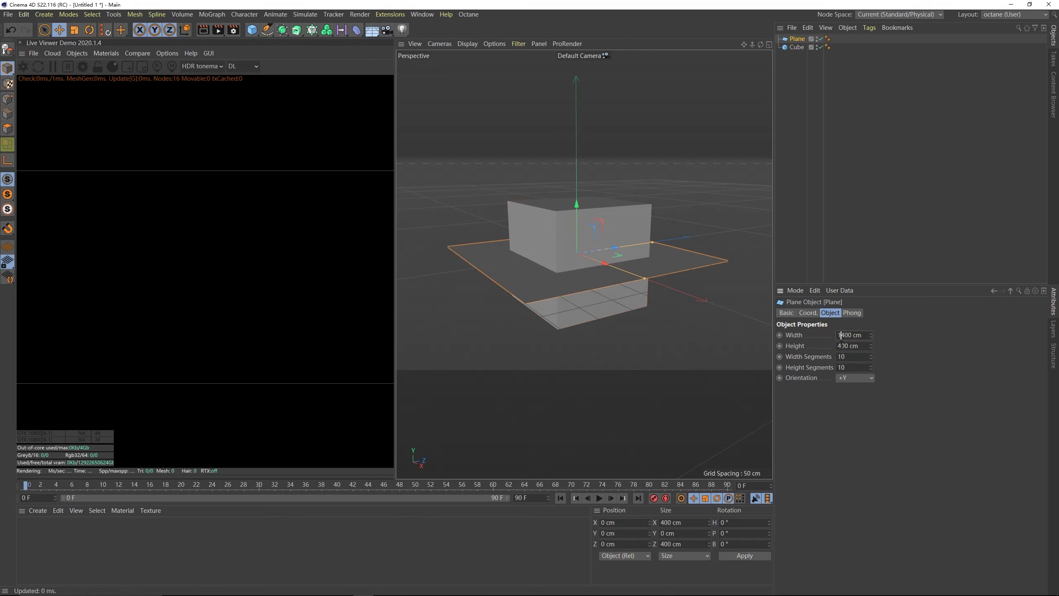
{"action": "key", "text": "Tab"}
- Raise the cube along Y to about 98.8 cm so it sits on the floor
{"action": "left_click", "coordinate": [598, 213]}
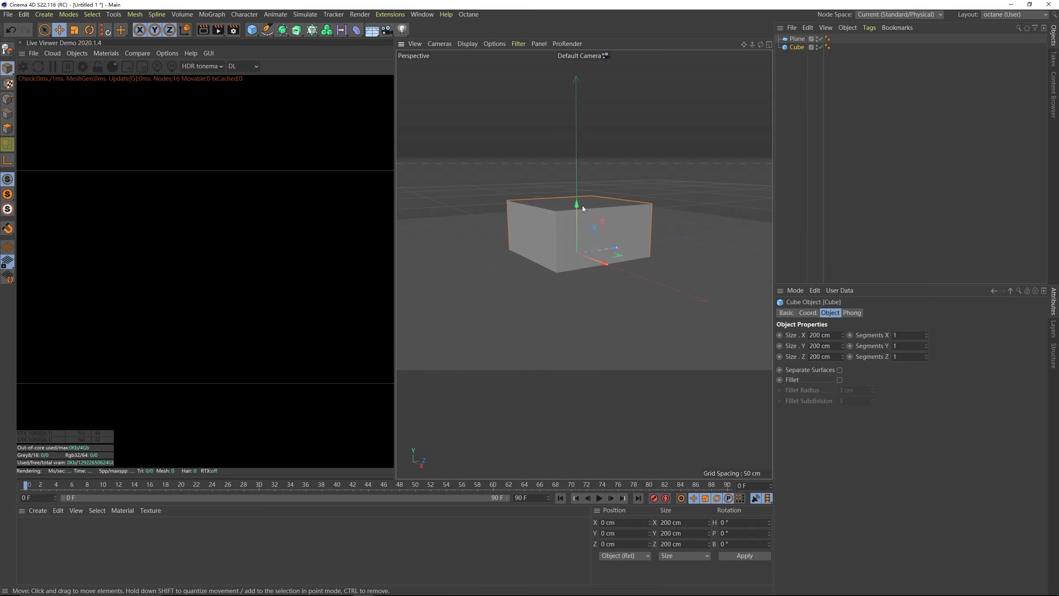
{"action": "left_click_drag", "start_coordinate": [583, 205], "coordinate": [587, 154]}
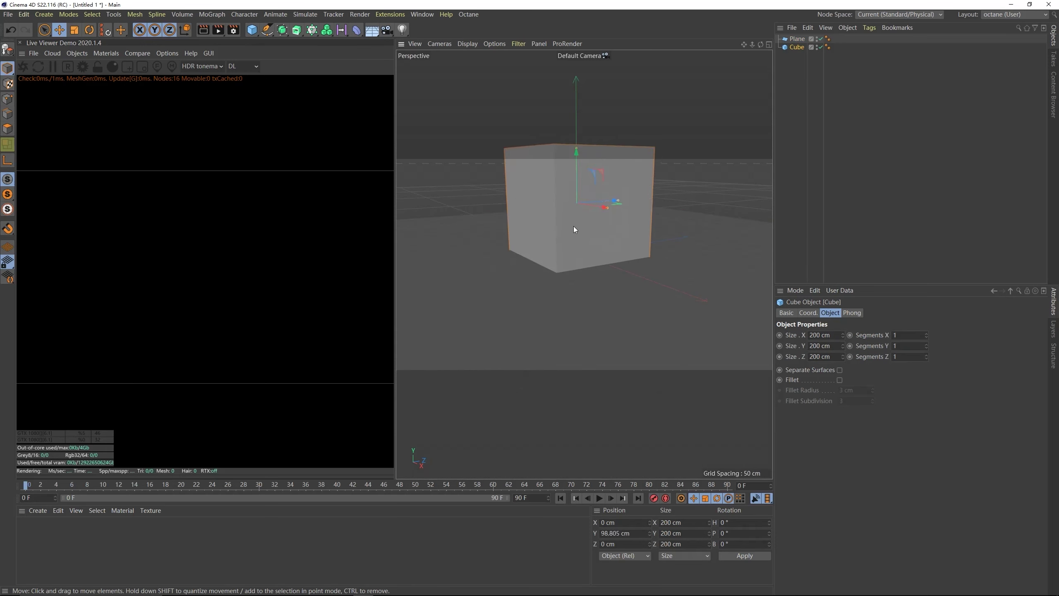
{"action": "left_click_drag", "start_coordinate": [574, 228], "coordinate": [574, 269], "text": "alt"}
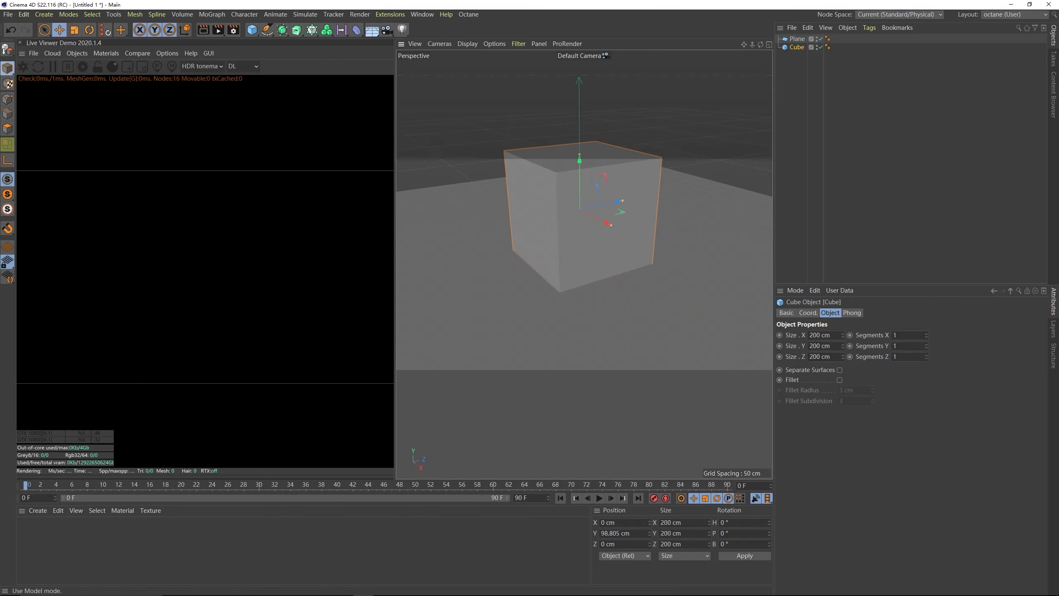
- Send the scene to the Octane Live Viewer, set Safe Frames opacity to 0 %, and re-angle the view
{"action": "left_click", "coordinate": [24, 67]}
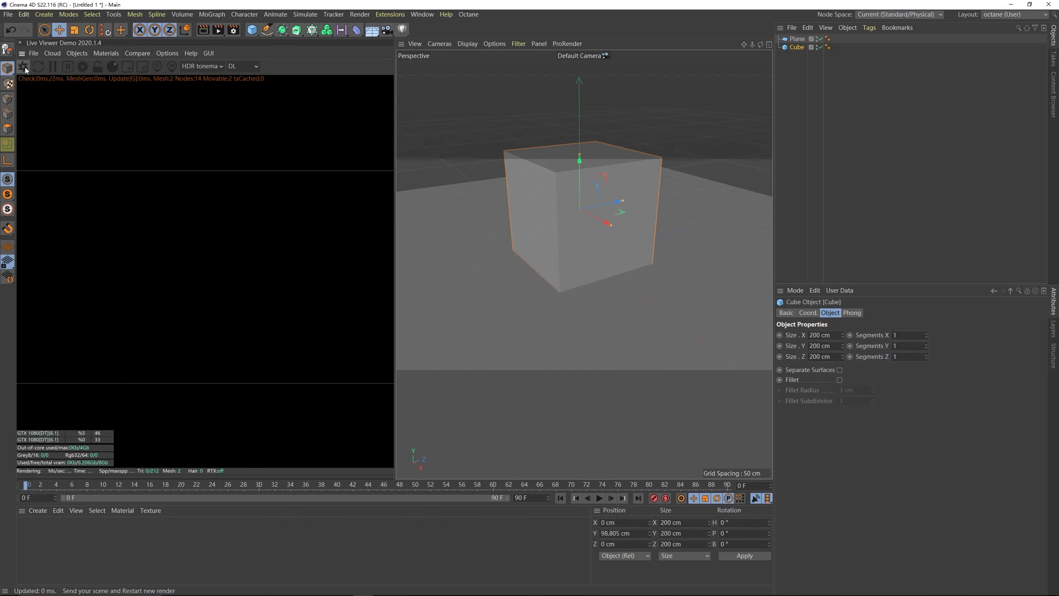
{"action": "left_click_drag", "start_coordinate": [595, 228], "coordinate": [583, 226], "text": "alt"}
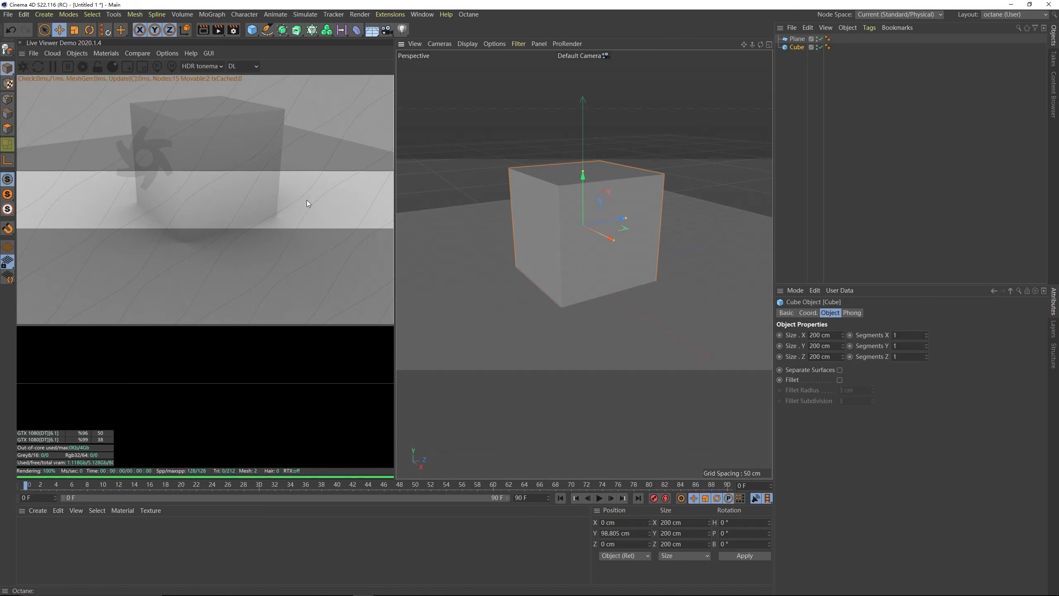
{"action": "left_click", "coordinate": [494, 44]}
{"action": "left_click", "coordinate": [511, 299]}
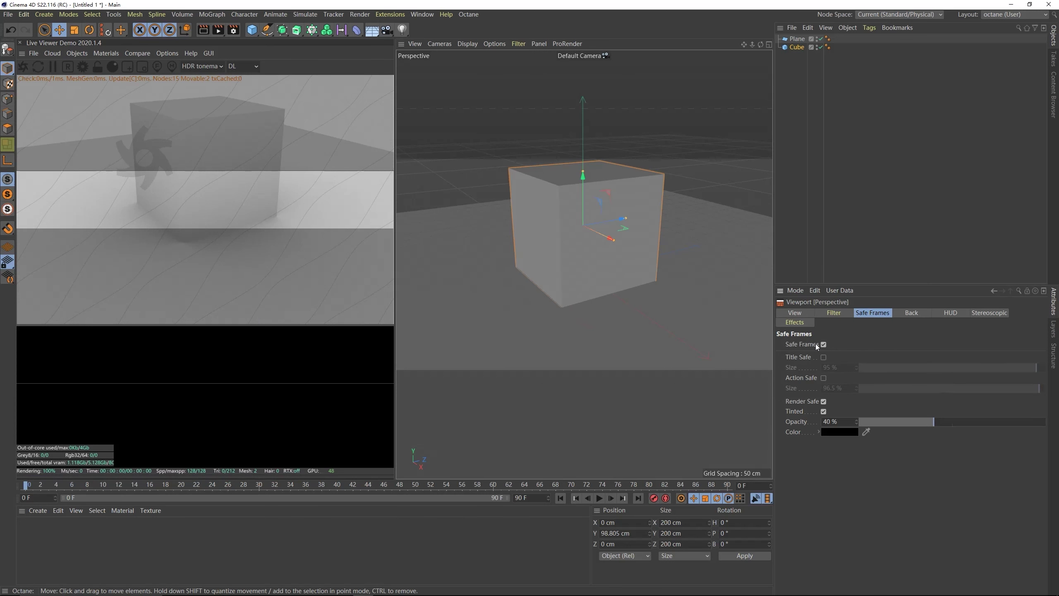
{"action": "double_click", "coordinate": [832, 421]}
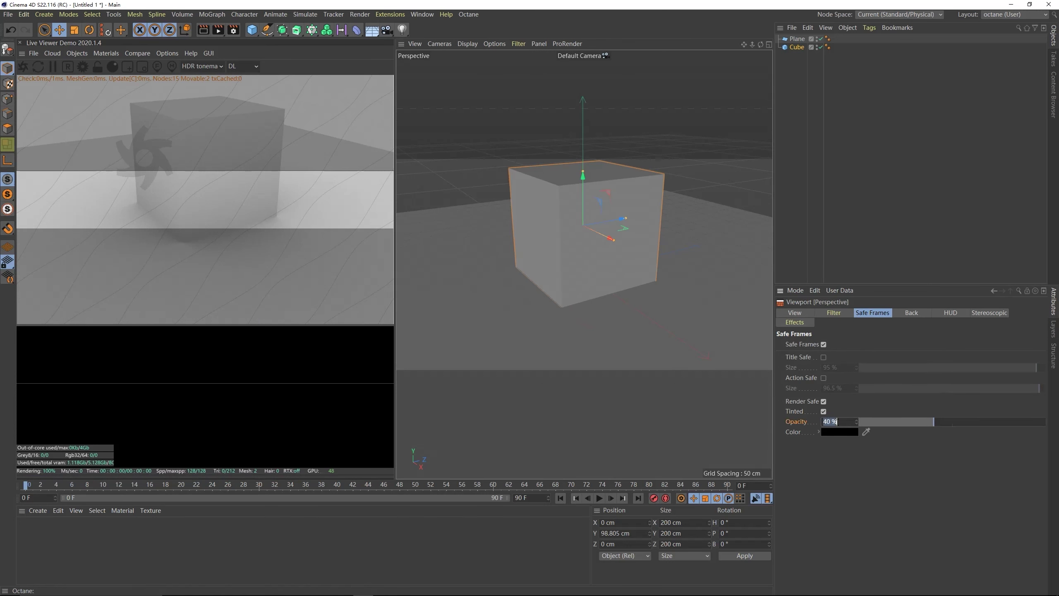
{"action": "type", "text": "0"}
{"action": "key", "text": "Return"}
{"action": "left_click_drag", "start_coordinate": [506, 238], "coordinate": [563, 240], "text": "alt"}
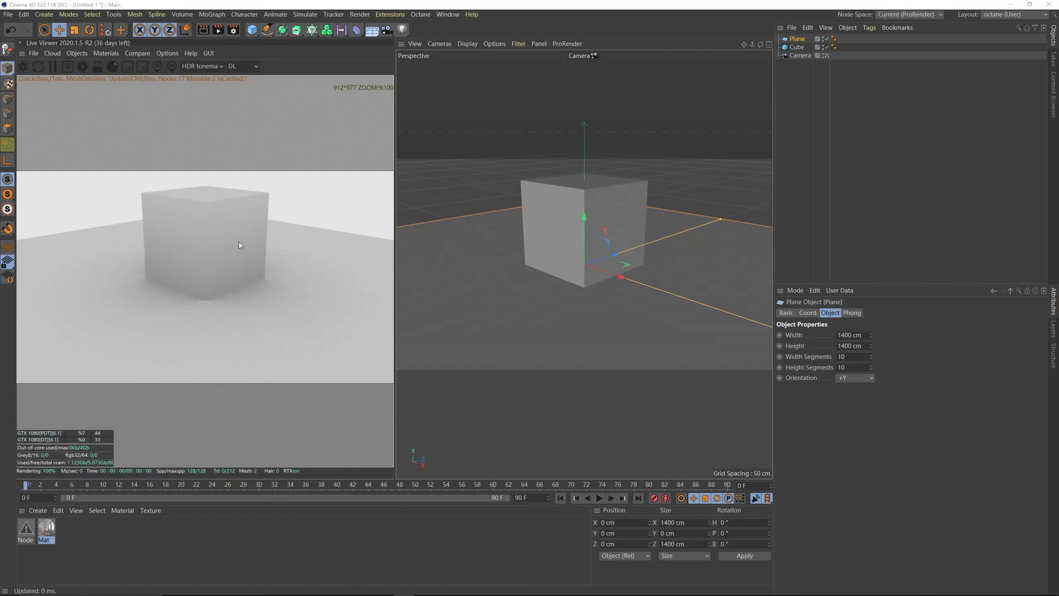
{"action": "mouse_move", "coordinate": [583, 238]}
{"action": "left_mouse_down", "text": "alt"}
{"action": "mouse_move", "coordinate": [591, 260]}
{"action": "mouse_move", "coordinate": [579, 252]}
{"action": "left_mouse_up", "text": "alt"}
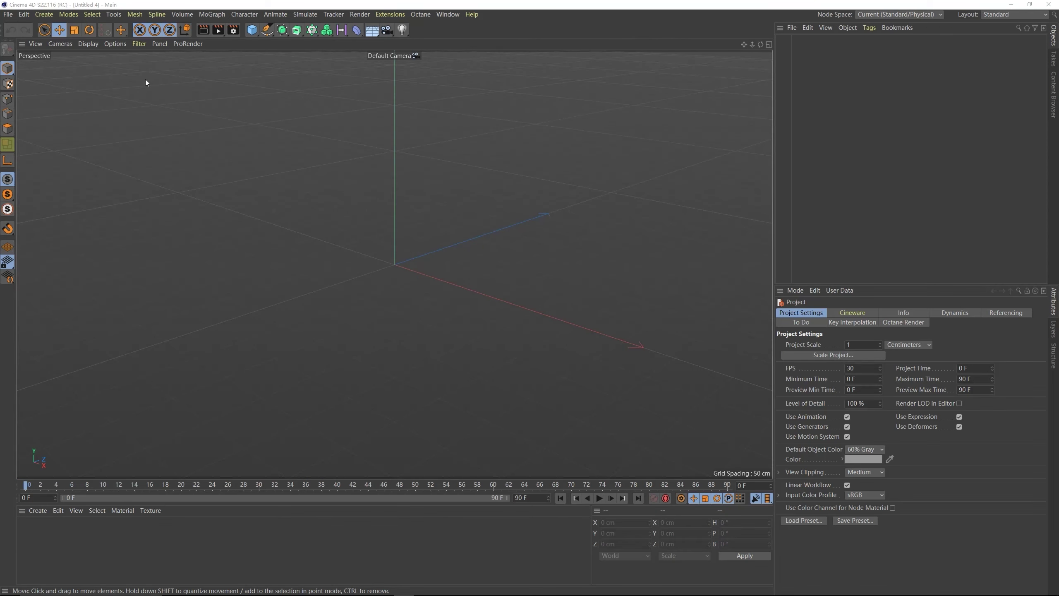
- Open the 桌子_04_渲染 table project
{"action": "left_click", "coordinate": [7, 14]}
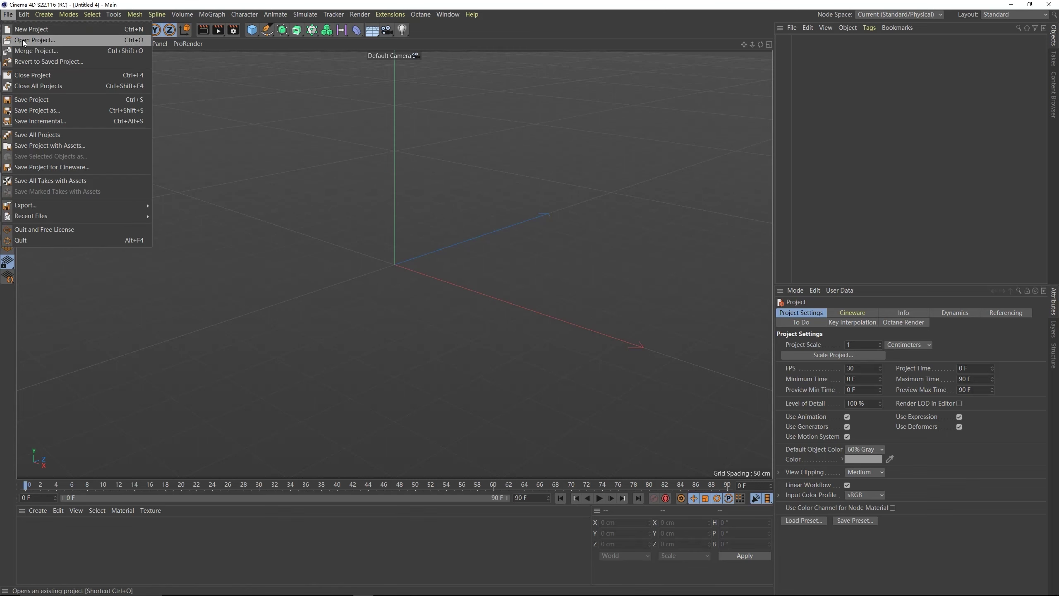
{"action": "left_click", "coordinate": [23, 40]}
{"action": "left_click", "coordinate": [104, 103]}
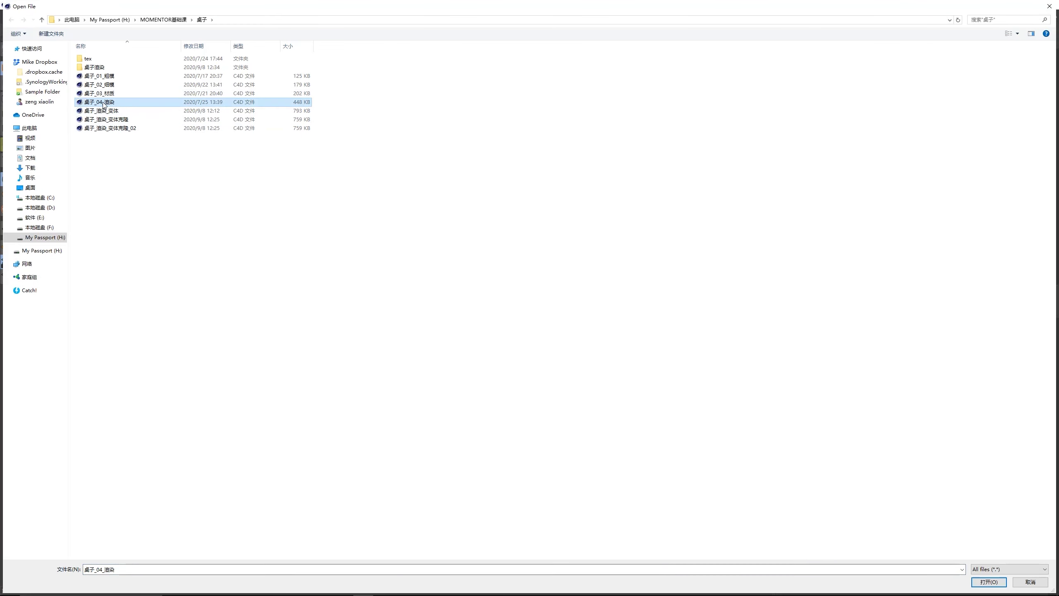
{"action": "double_click", "coordinate": [103, 104]}
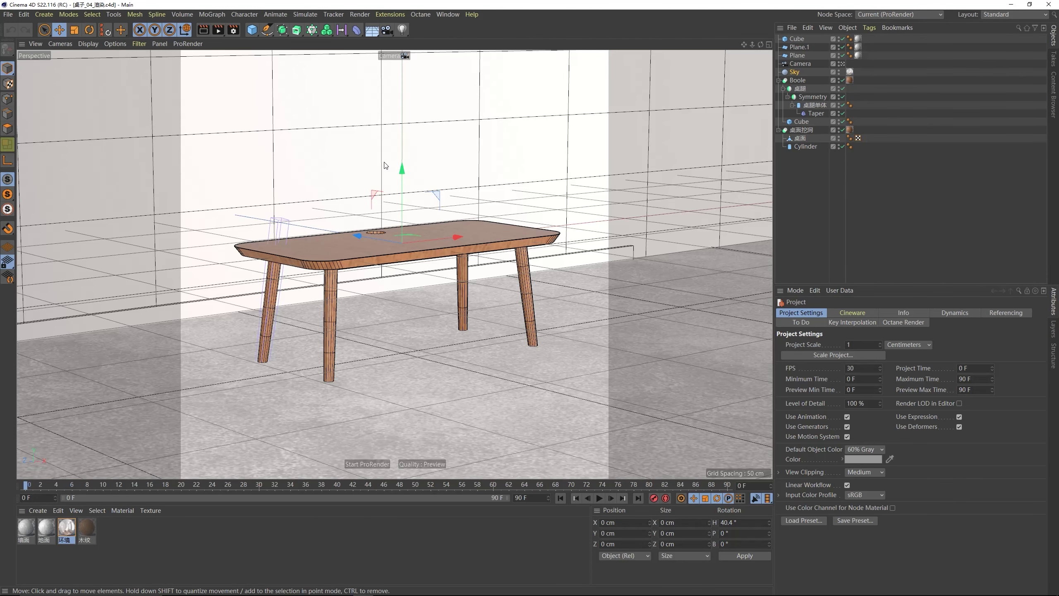
- Select and delete all four materials in the Material Manager
{"action": "left_click_drag", "start_coordinate": [146, 548], "coordinate": [19, 523]}
{"action": "left_click", "coordinate": [184, 547]}
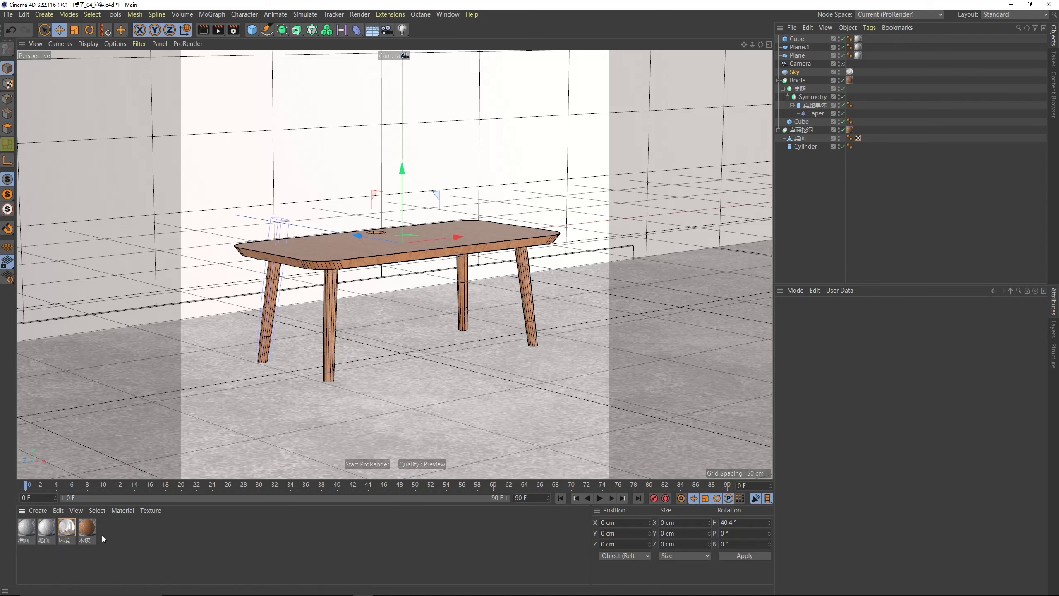
{"action": "left_click_drag", "start_coordinate": [136, 542], "coordinate": [36, 531]}
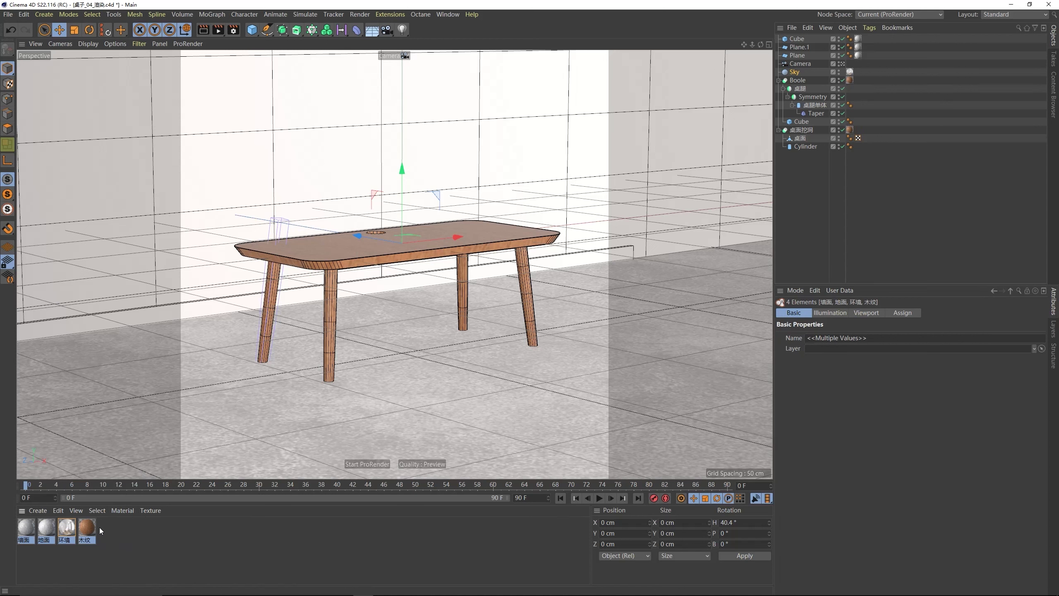
{"action": "key", "text": "Delete"}
- Select and delete the leftover material tags in the Object Manager
{"action": "left_click", "coordinate": [858, 47]}
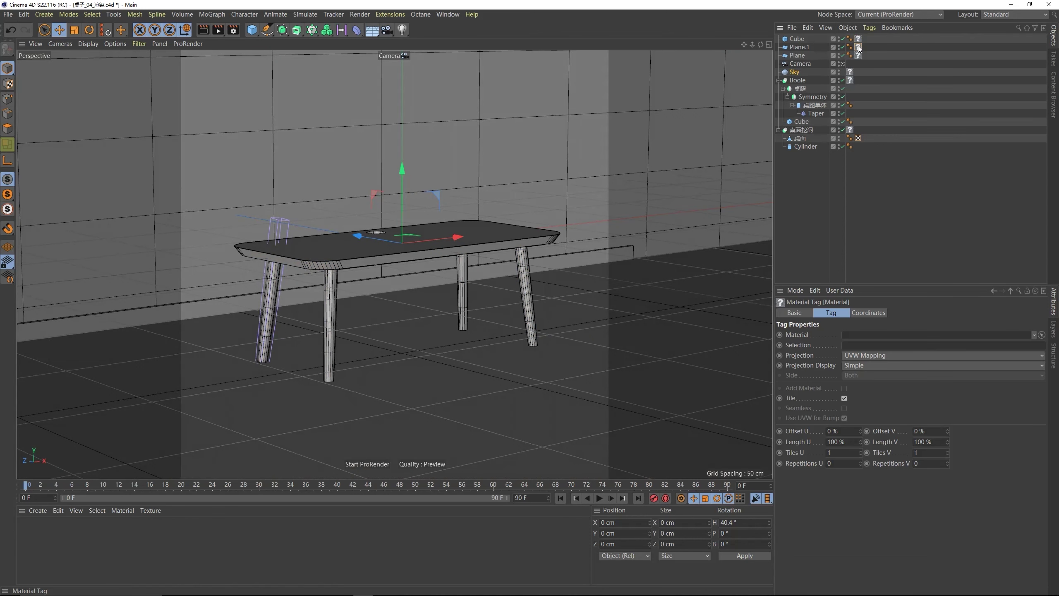
{"action": "left_click", "coordinate": [858, 55]}
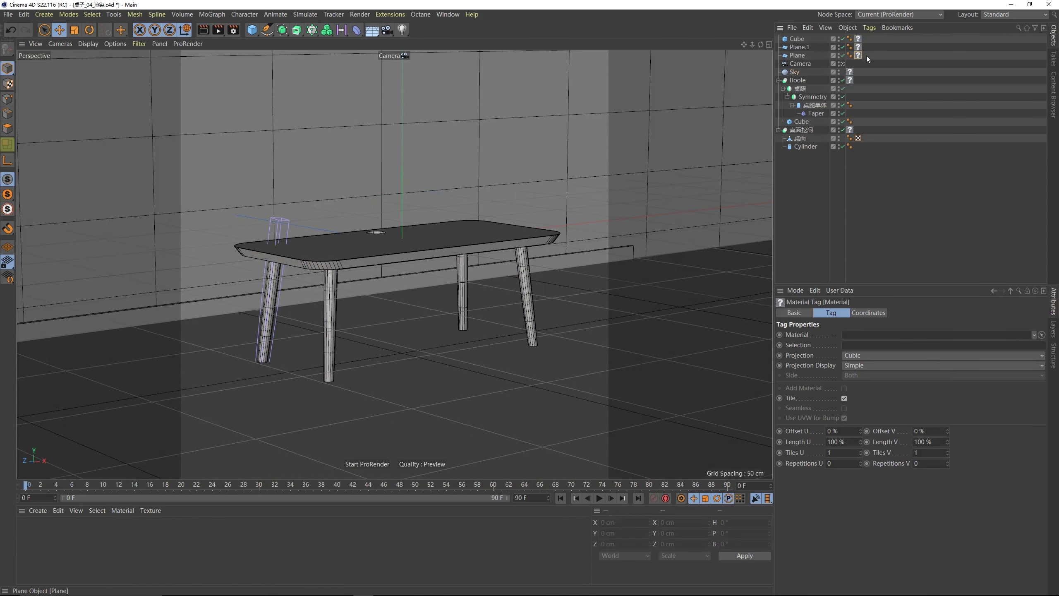
{"action": "left_click", "coordinate": [867, 56]}
{"action": "left_click_drag", "start_coordinate": [876, 58], "coordinate": [855, 34]}
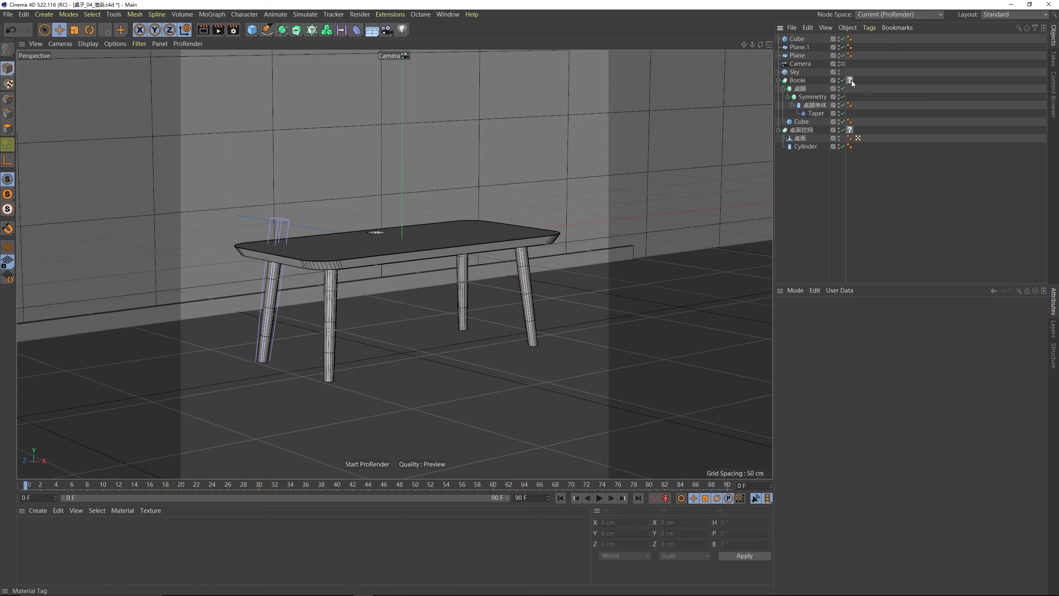
{"action": "key", "text": "Delete"}
- Save the project as 桌子_04_渲染_Octane
{"action": "left_click", "coordinate": [8, 14]}
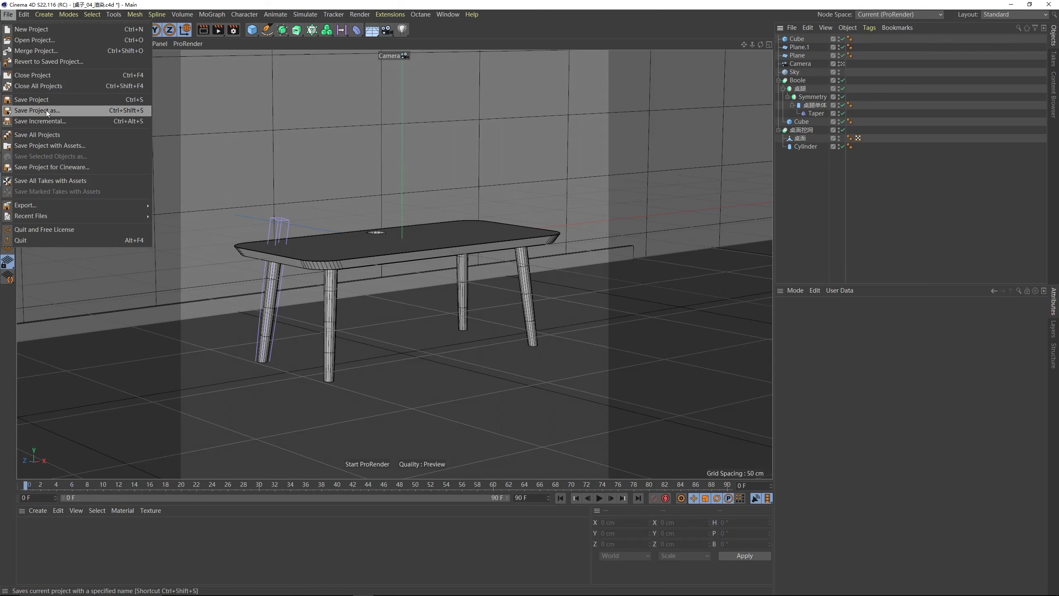
{"action": "left_click", "coordinate": [46, 110]}
{"action": "left_click", "coordinate": [87, 554]}
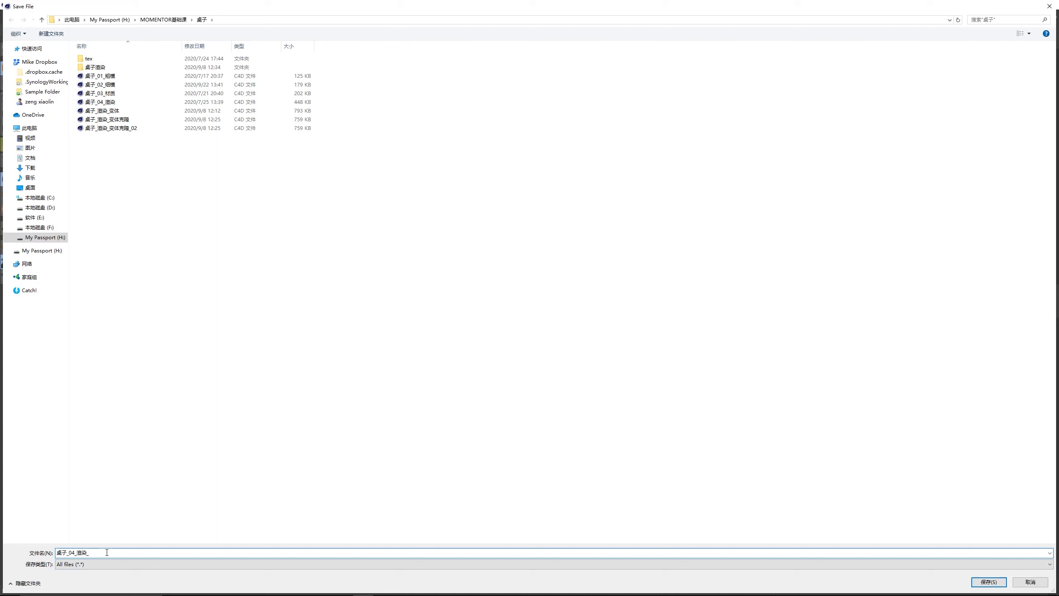
{"action": "type", "text": "_Octane"}
{"action": "key", "text": "Return"}
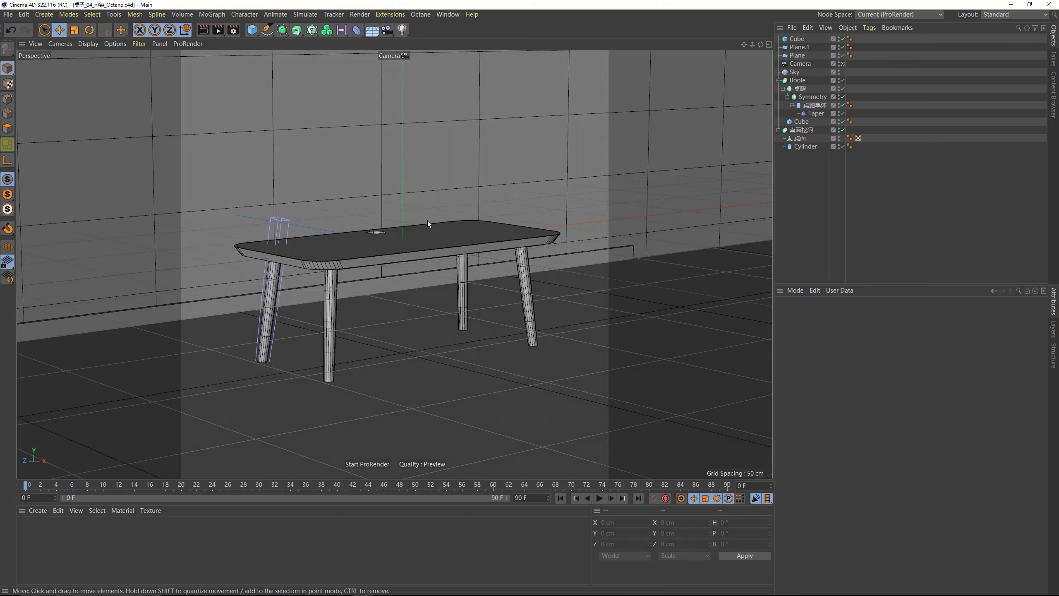
- Switch to the octane layout and start the Octane live render of the table
{"action": "left_click", "coordinate": [1003, 17]}
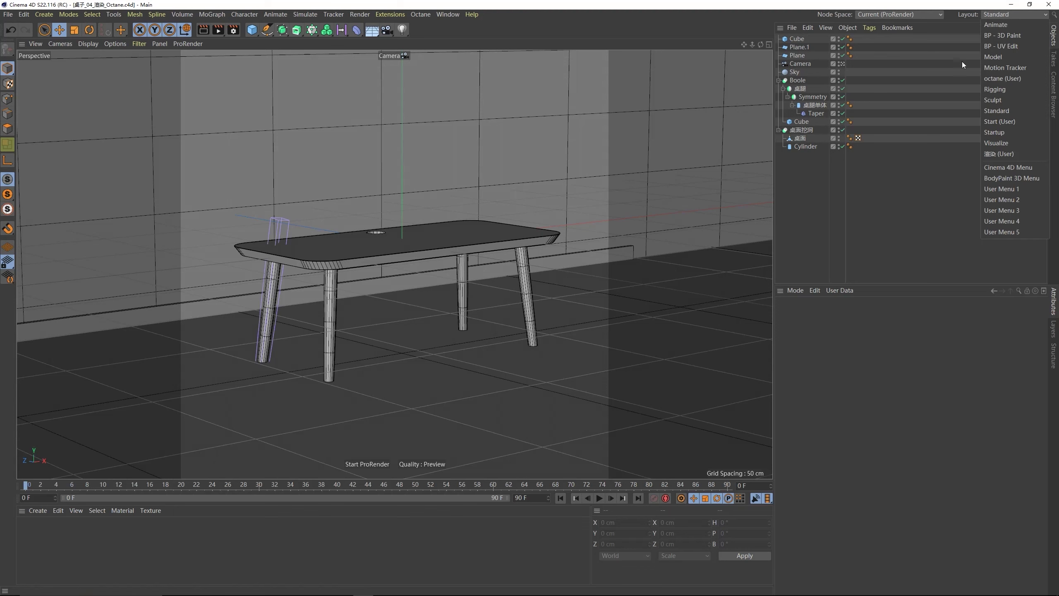
{"action": "left_click", "coordinate": [1009, 79]}
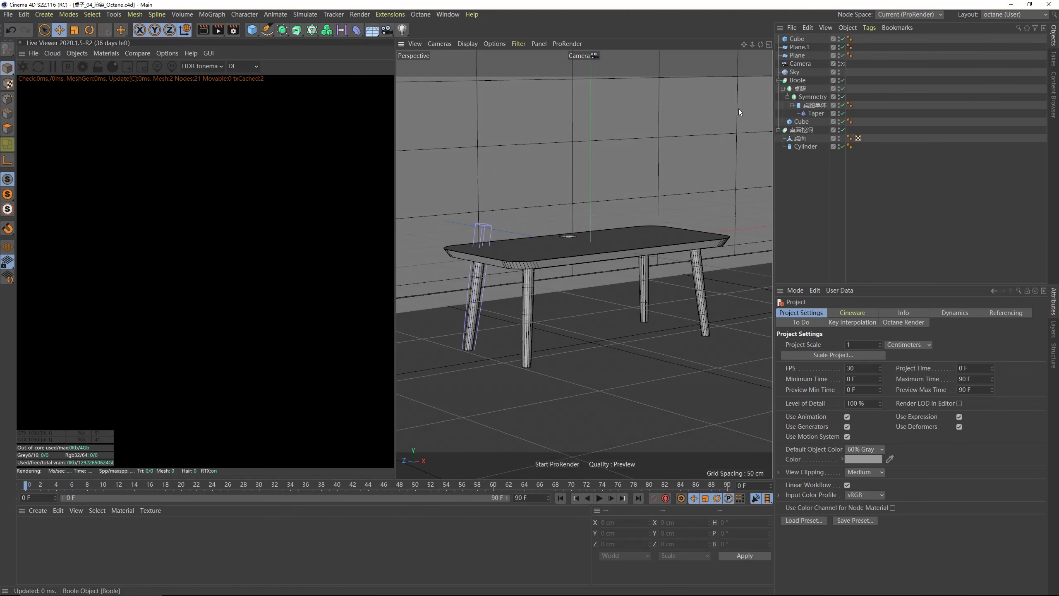
{"action": "left_click", "coordinate": [22, 67]}
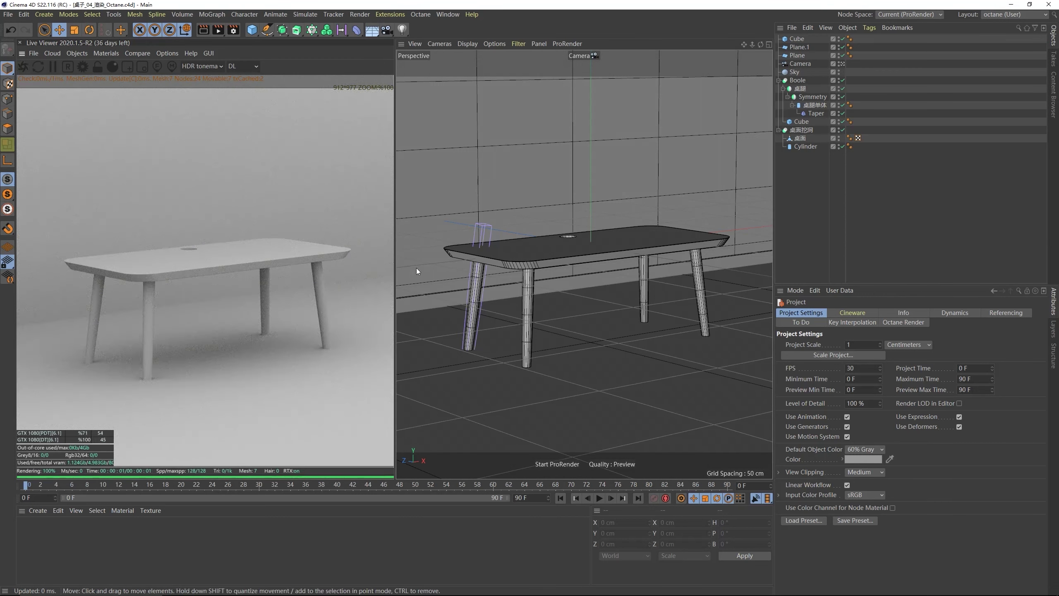
{"action": "left_click_drag", "start_coordinate": [417, 268], "coordinate": [578, 258], "text": "alt"}
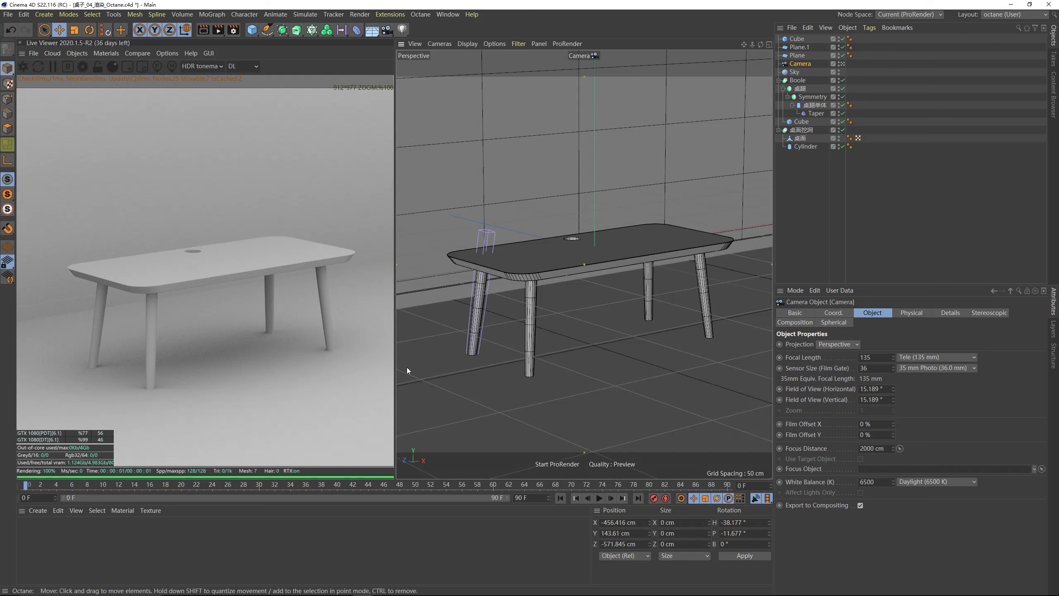
- Set Octane's default environment colour to black (V 0 %) in the Env. settings
{"action": "left_click", "coordinate": [83, 67]}
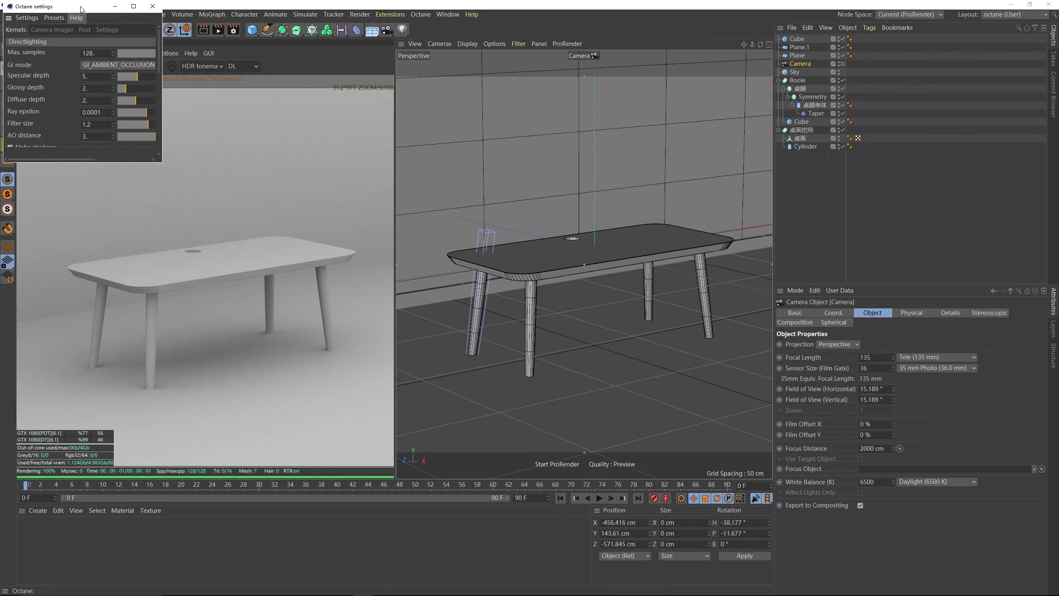
{"action": "left_click_drag", "start_coordinate": [82, 10], "coordinate": [506, 154]}
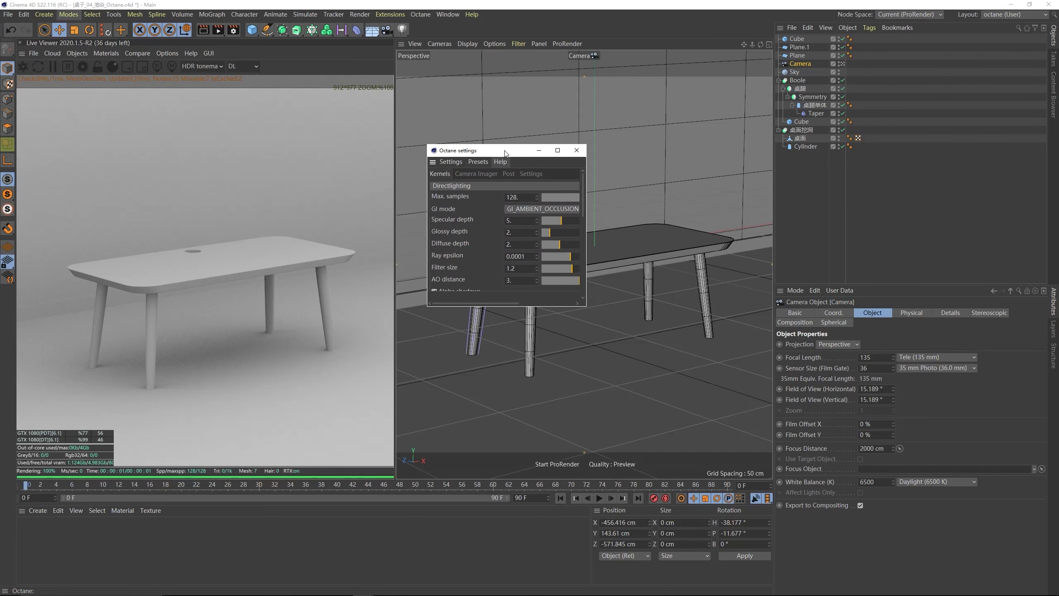
{"action": "left_click", "coordinate": [532, 173]}
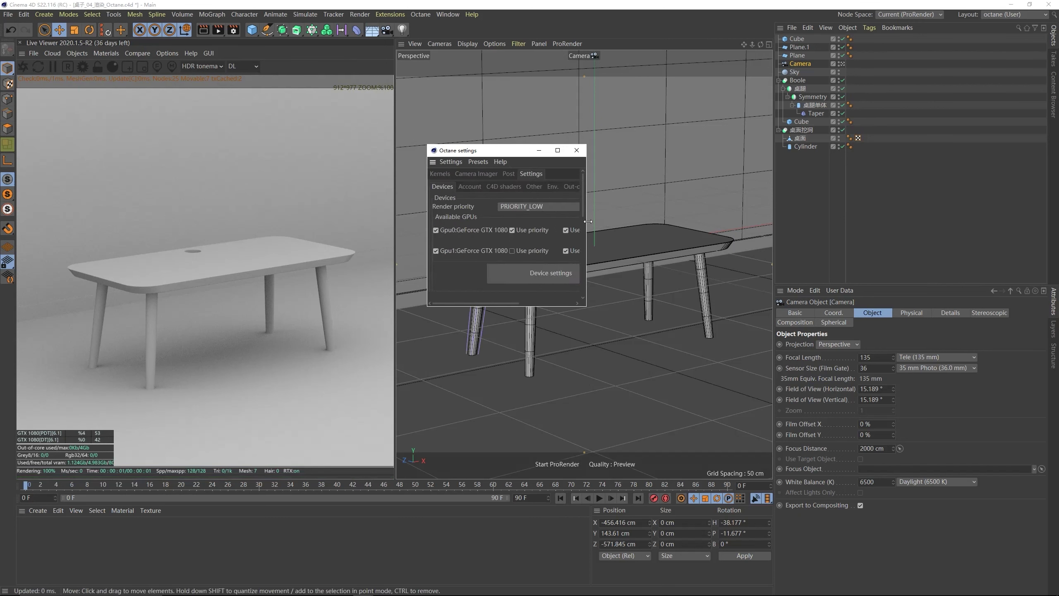
{"action": "left_click_drag", "start_coordinate": [587, 222], "coordinate": [630, 222]}
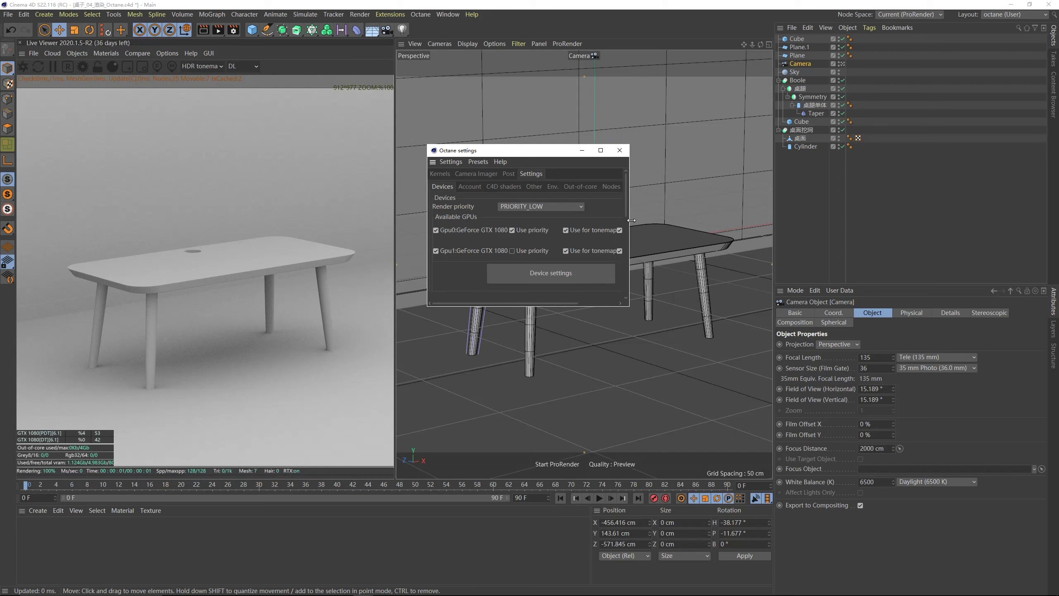
{"action": "left_click", "coordinate": [553, 187]}
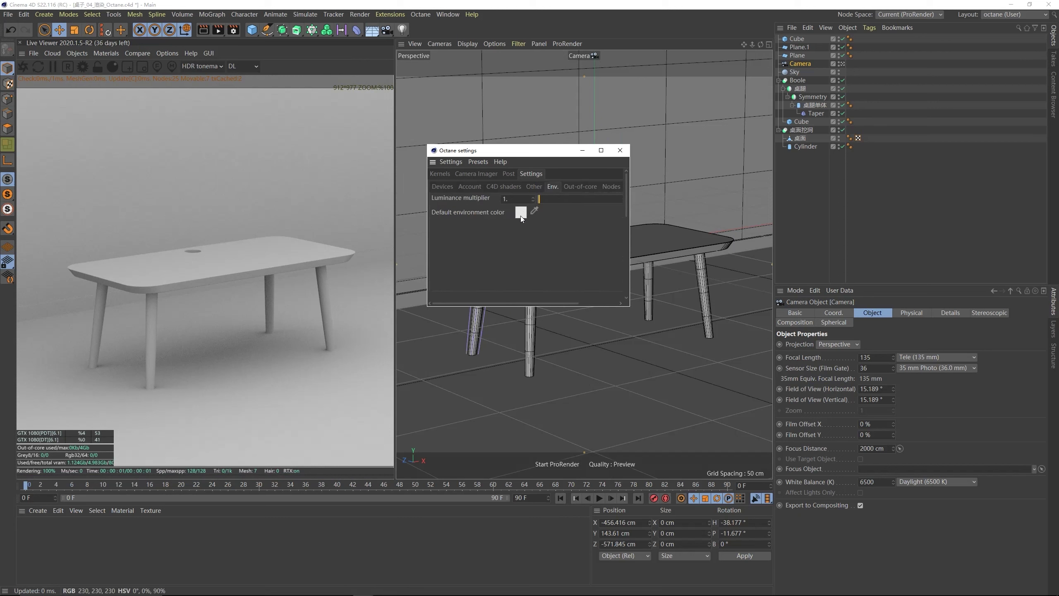
{"action": "left_click", "coordinate": [520, 214]}
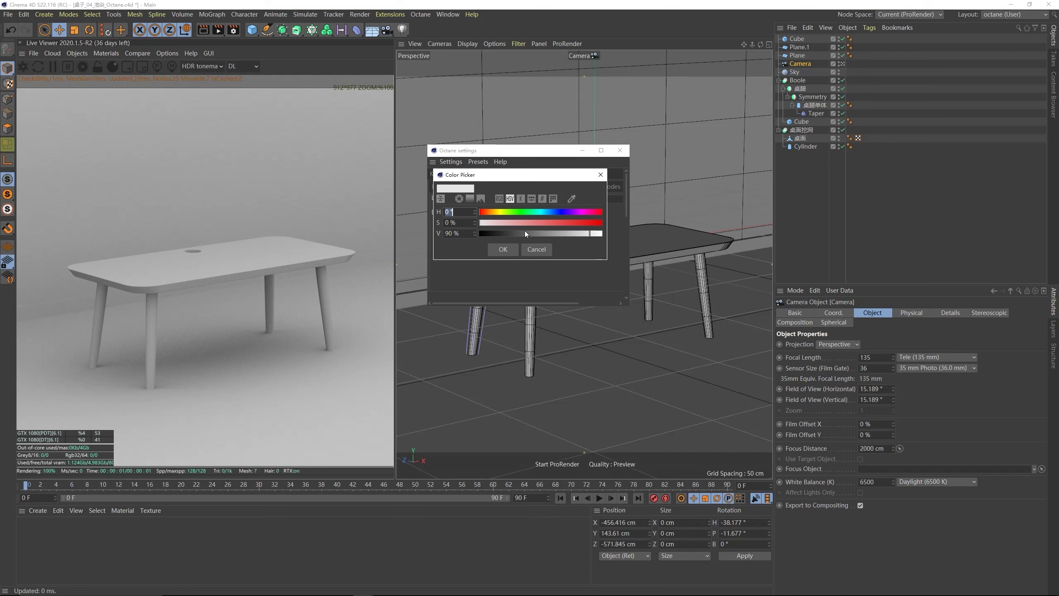
{"action": "left_click_drag", "start_coordinate": [525, 233], "coordinate": [470, 233]}
{"action": "left_click", "coordinate": [504, 249]}
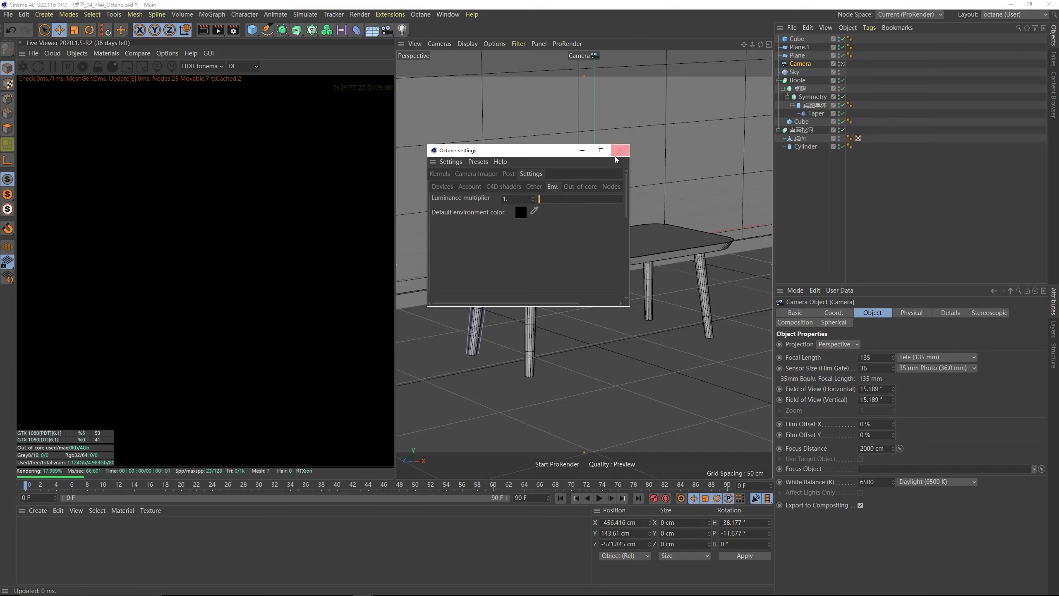
{"action": "left_click", "coordinate": [617, 150]}
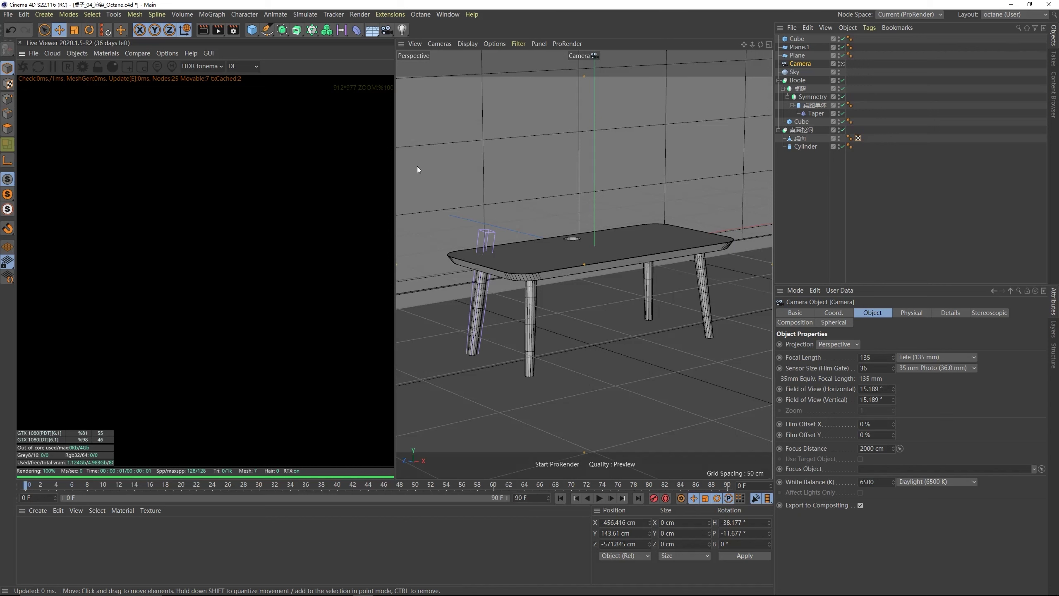
{"action": "left_click_drag", "start_coordinate": [387, 30], "coordinate": [445, 3]}
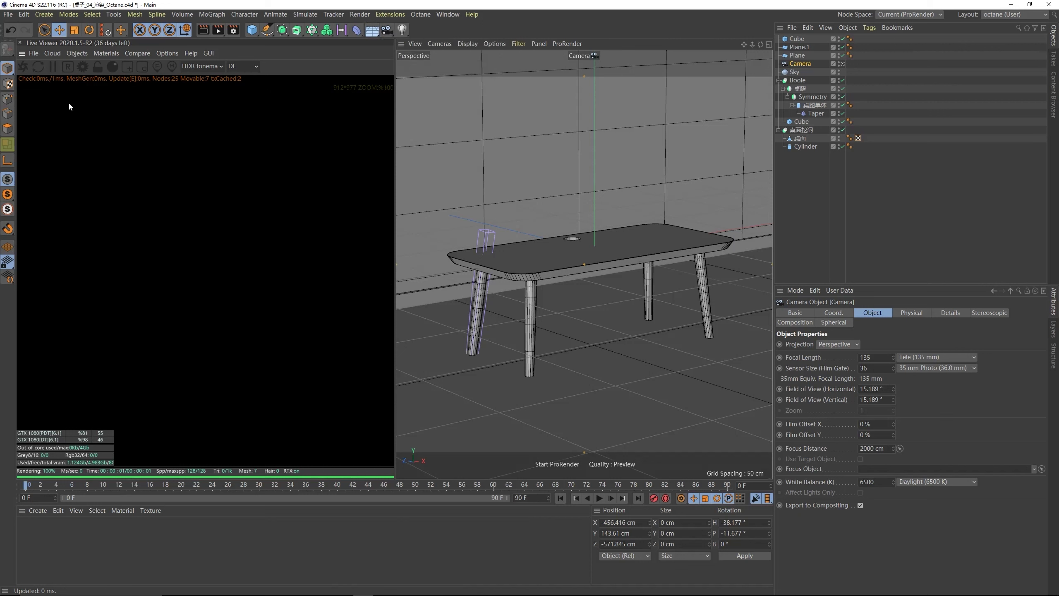
{"action": "left_click", "coordinate": [75, 53]}
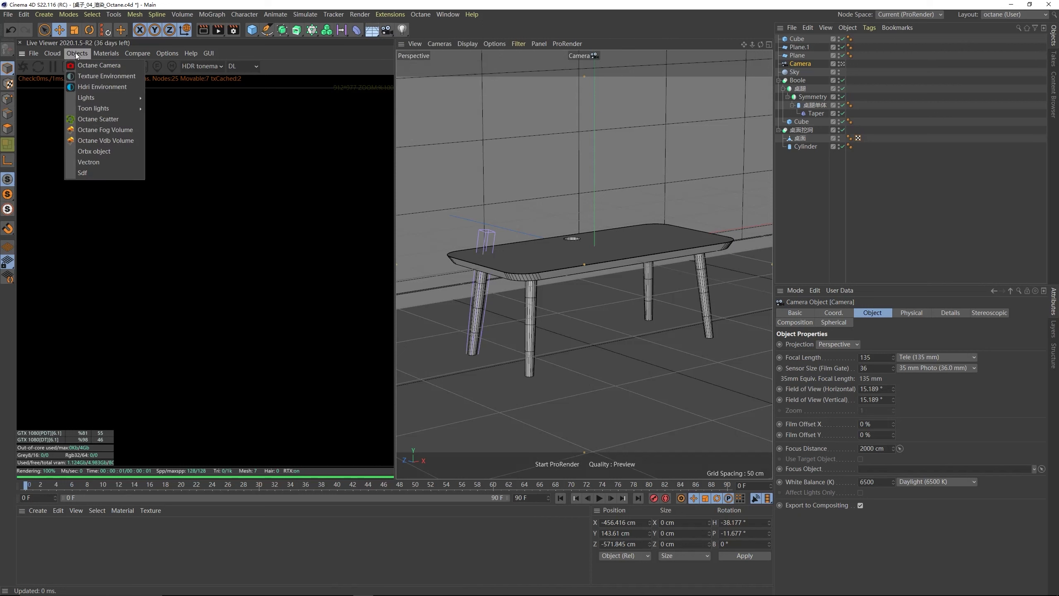
- Add an Octane HDRI environment using BackLight_4K_01.hdr as its image, without copying the file
{"action": "left_click", "coordinate": [97, 88]}
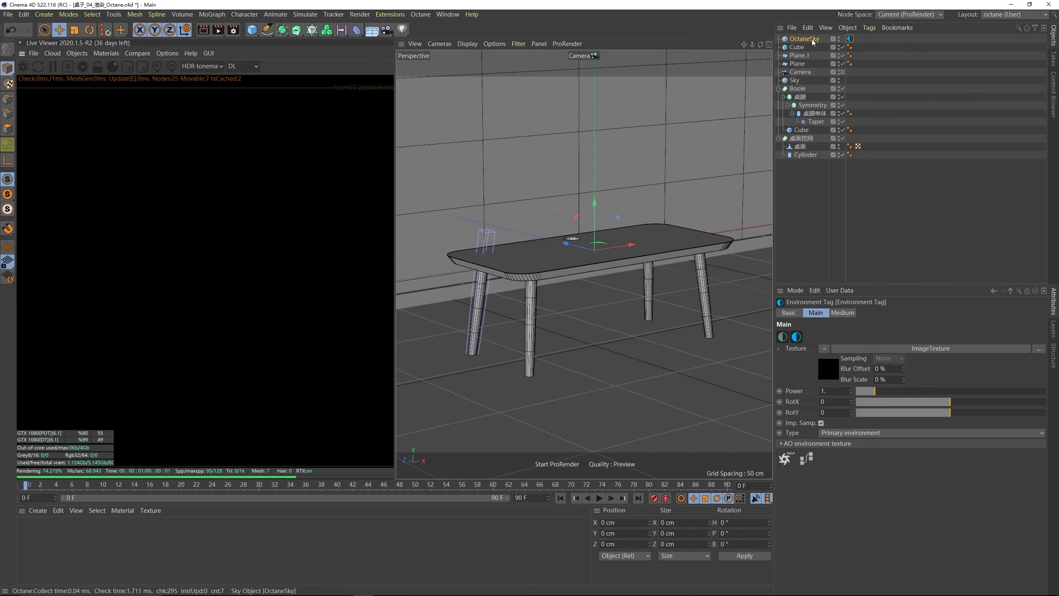
{"action": "left_click", "coordinate": [850, 39]}
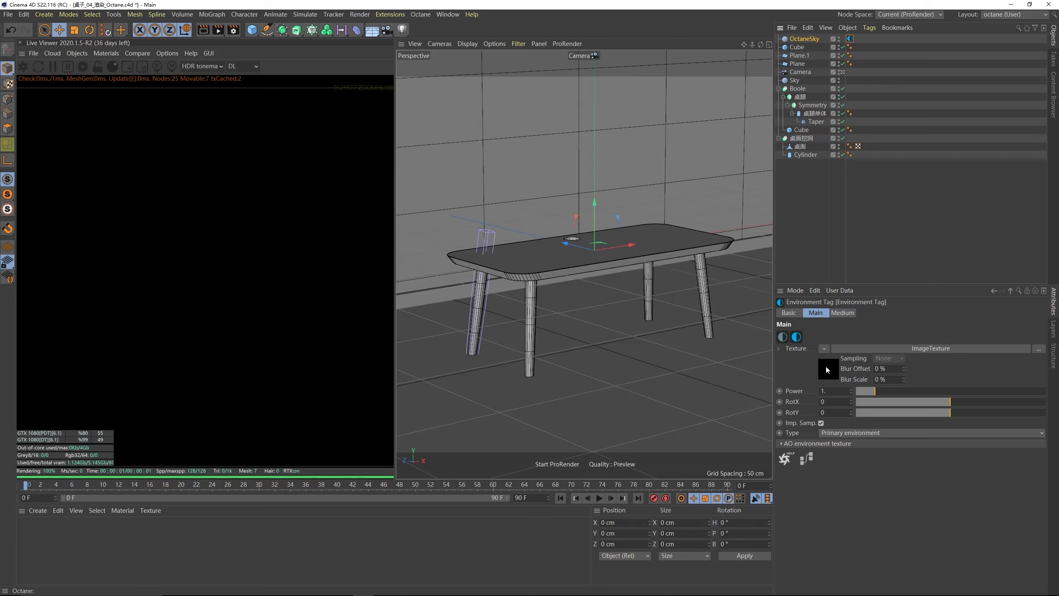
{"action": "left_click", "coordinate": [829, 364]}
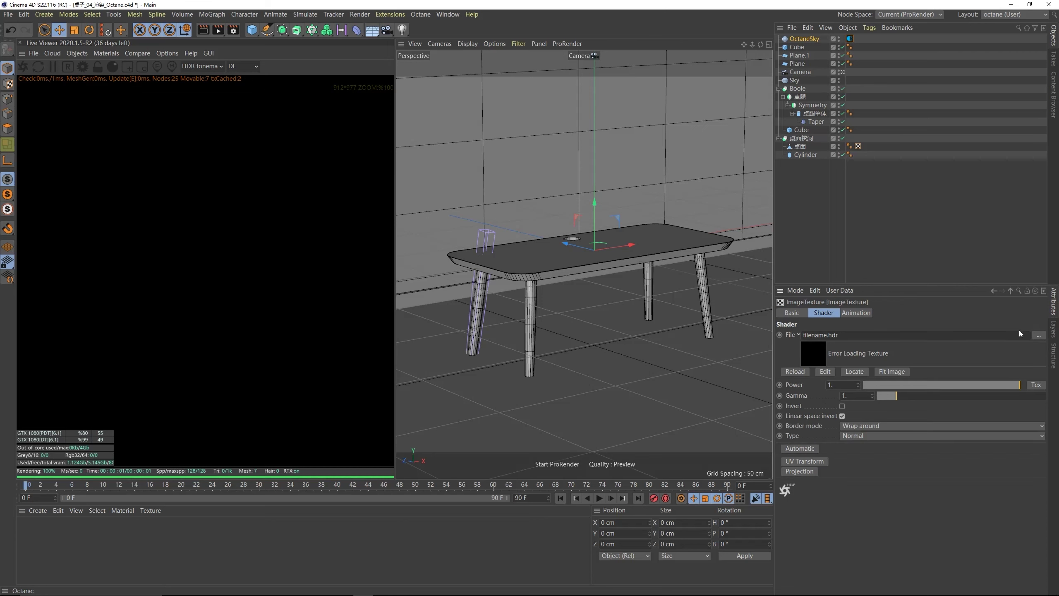
{"action": "left_click", "coordinate": [1039, 336]}
{"action": "left_click", "coordinate": [104, 91]}
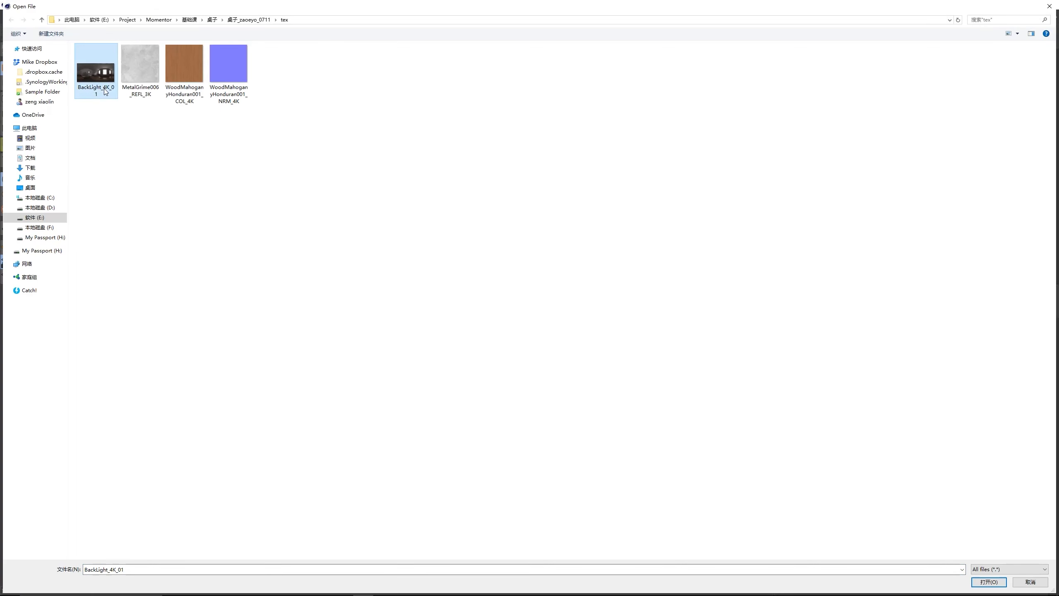
{"action": "double_click", "coordinate": [93, 82]}
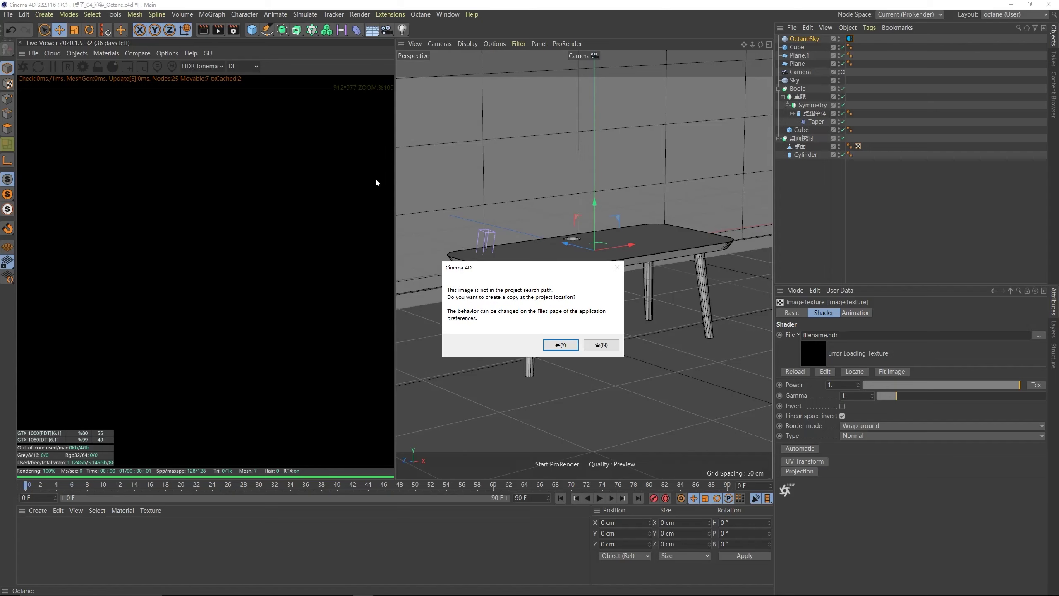
{"action": "left_click", "coordinate": [594, 348]}
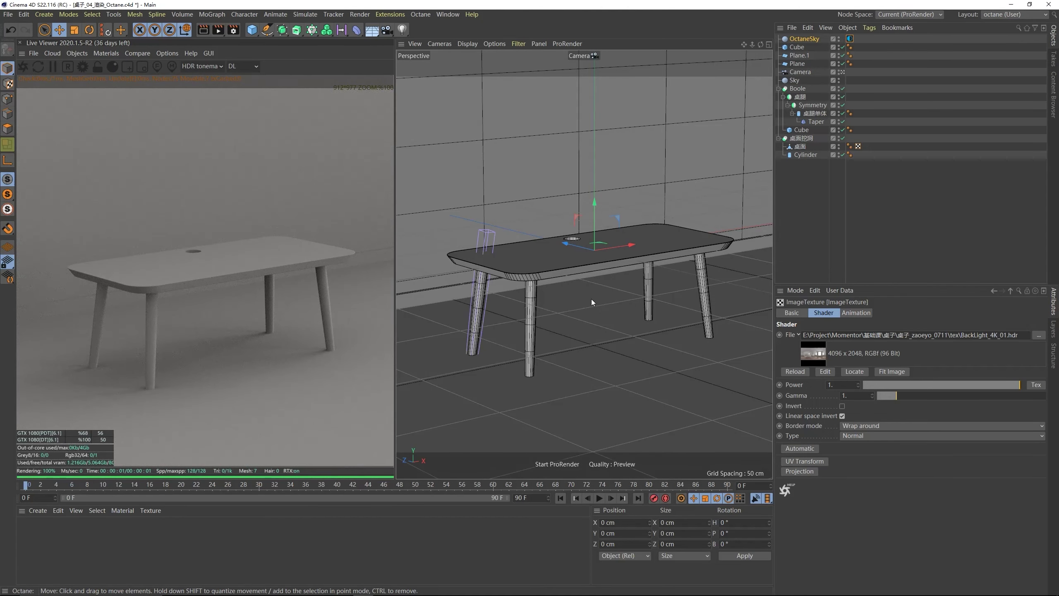
- Rotate the HDRI to X -0.05, Y 0.077 and raise its power to 1.626, after trying a 20° heading
{"action": "left_click", "coordinate": [1010, 291]}
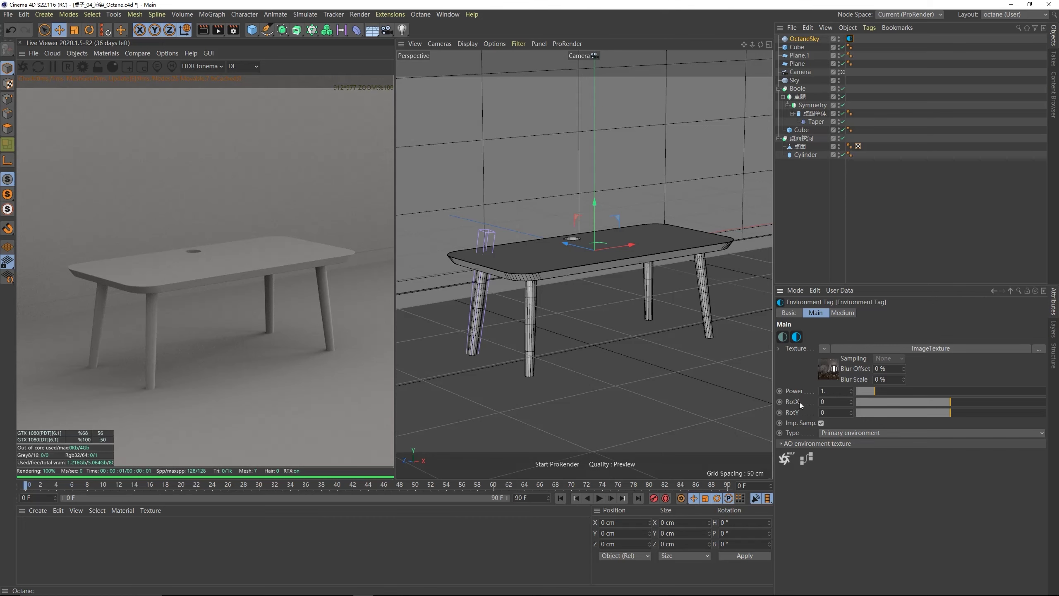
{"action": "left_click_drag", "start_coordinate": [950, 401], "coordinate": [953, 402]}
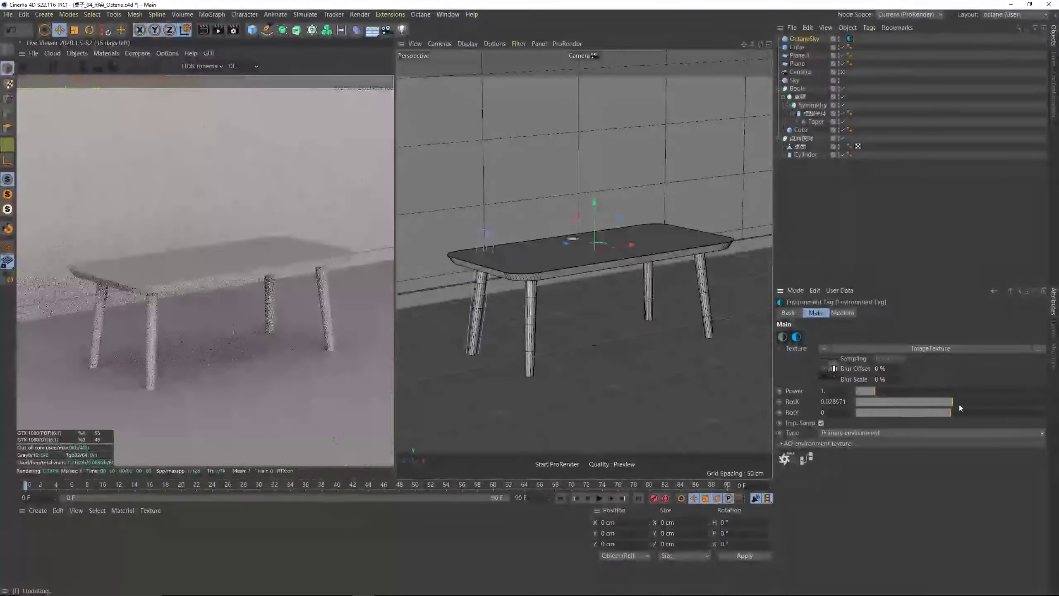
{"action": "left_click", "coordinate": [1011, 291]}
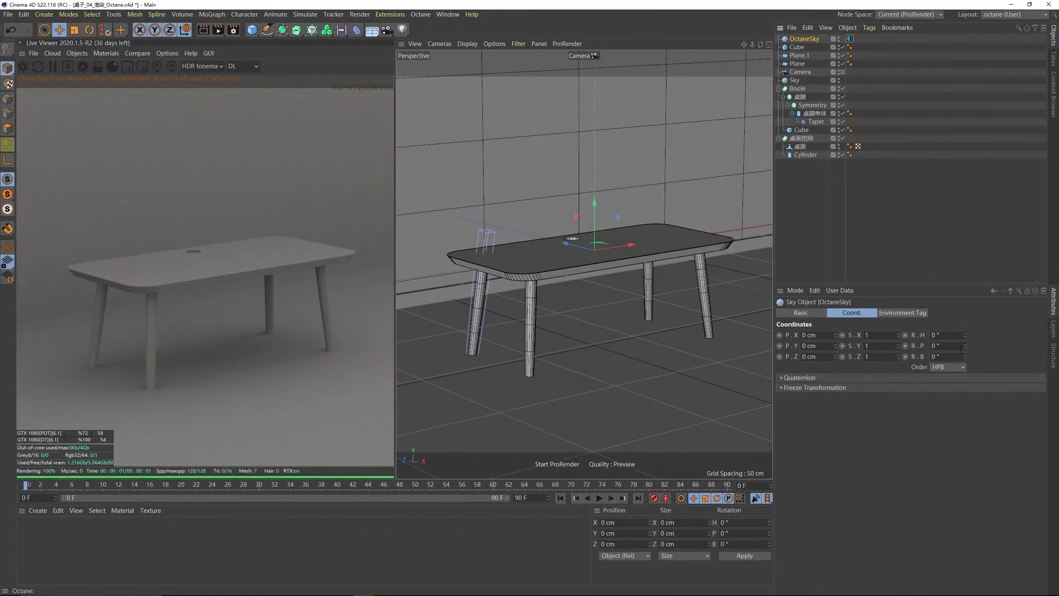
{"action": "left_click_drag", "start_coordinate": [965, 335], "coordinate": [965, 326]}
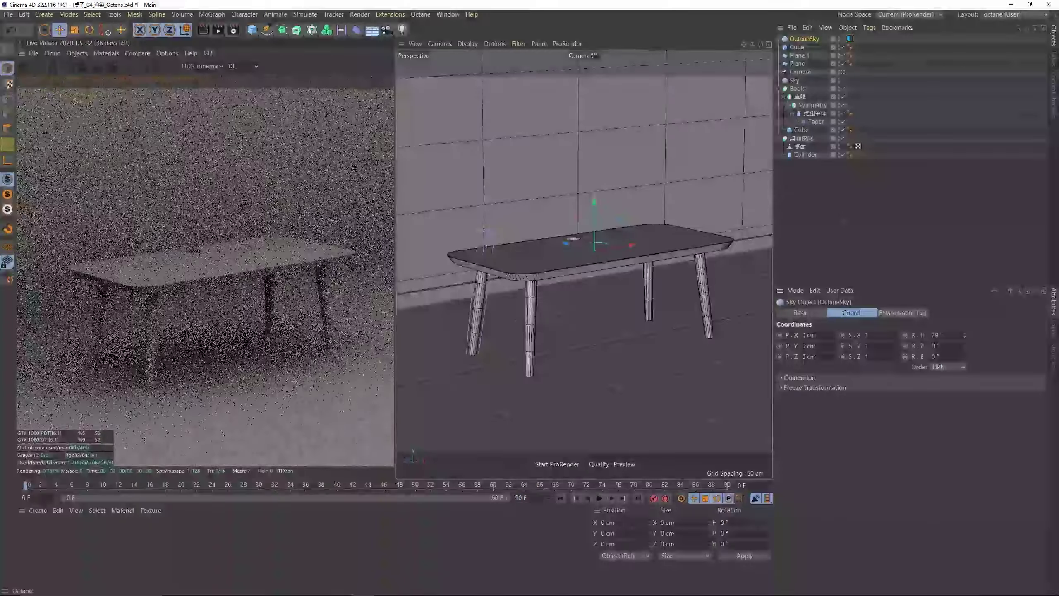
{"action": "left_click", "coordinate": [850, 38]}
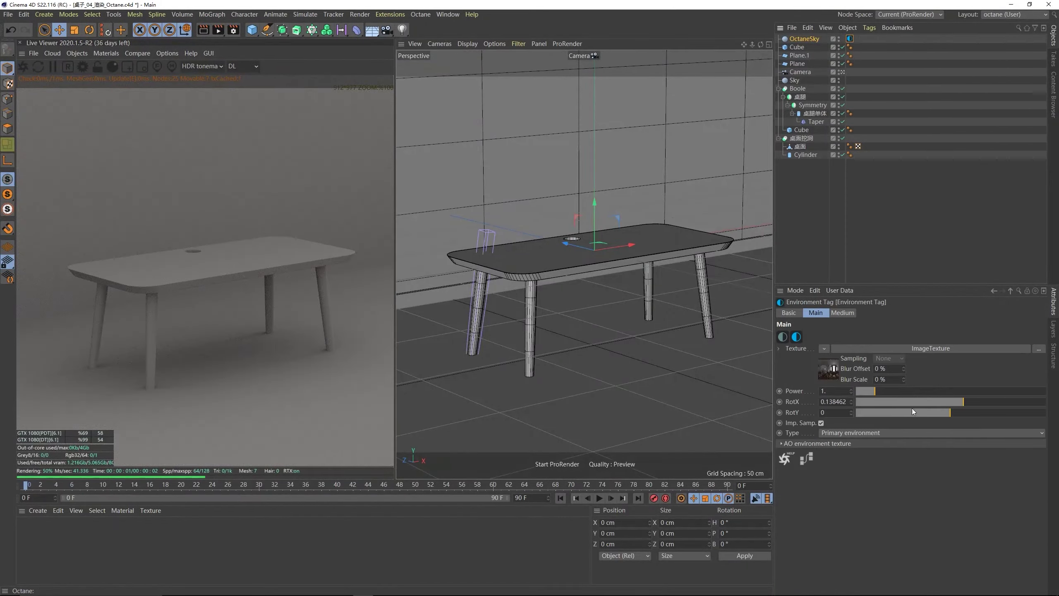
{"action": "left_click_drag", "start_coordinate": [952, 403], "coordinate": [887, 392]}
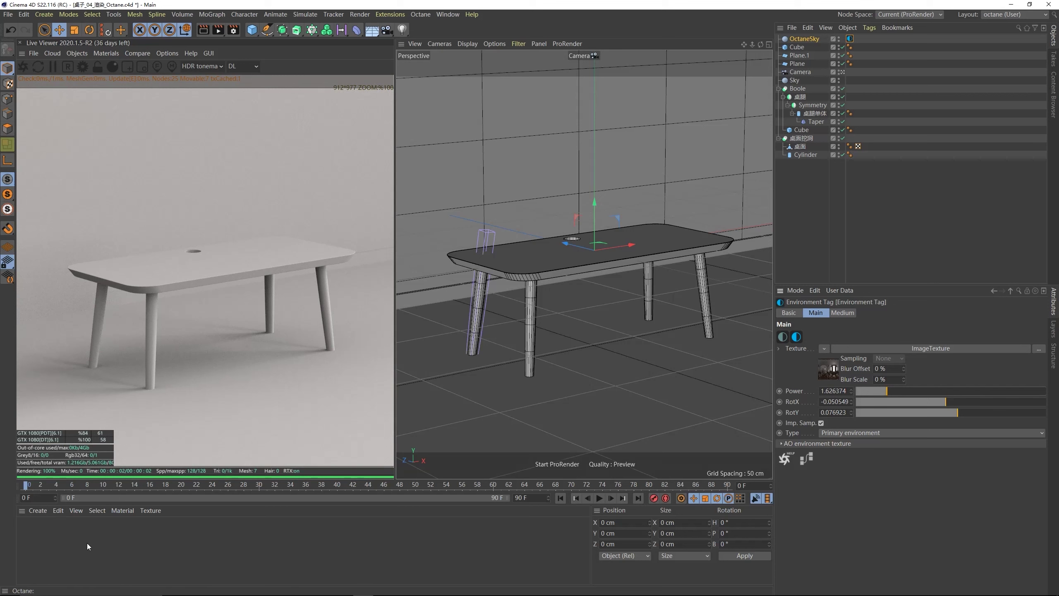
{"action": "left_click", "coordinate": [107, 56]}
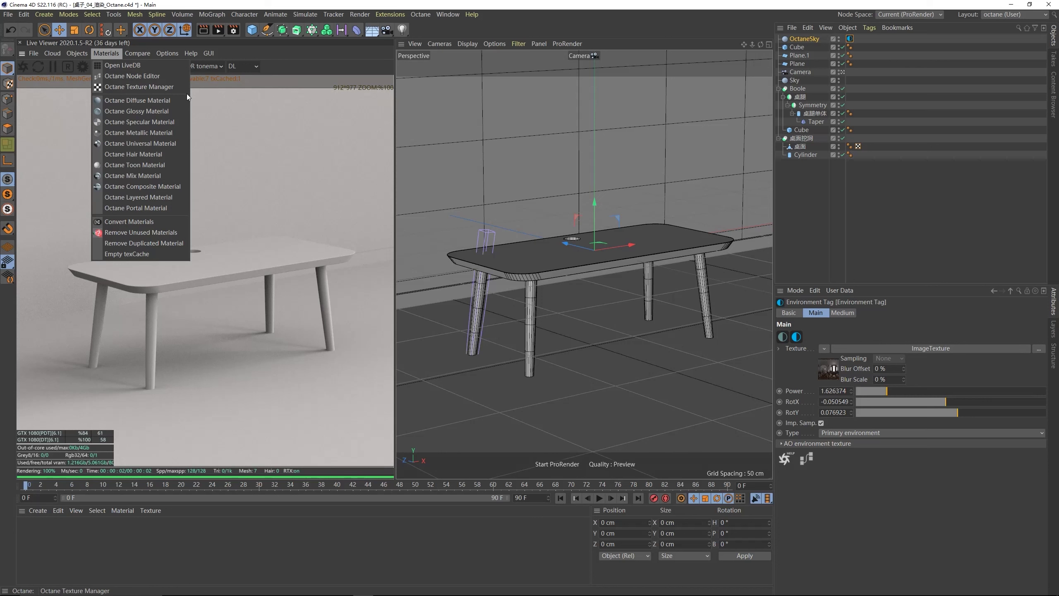
- Create a new Octane glossy material, OctGlossy1
{"action": "left_click", "coordinate": [38, 511]}
{"action": "mouse_move", "coordinate": [86, 415]}
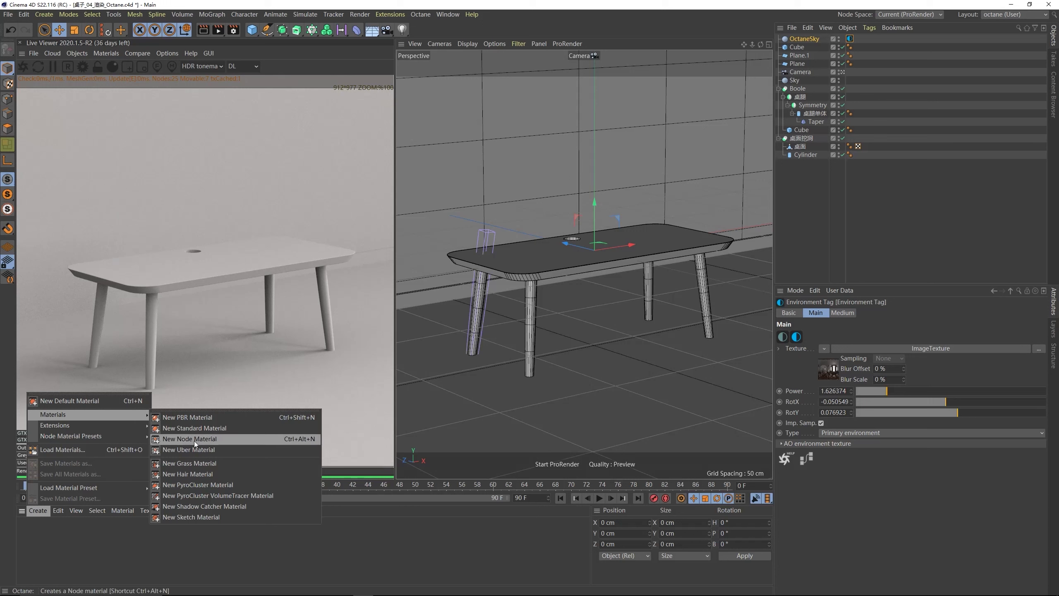
{"action": "left_click", "coordinate": [415, 548]}
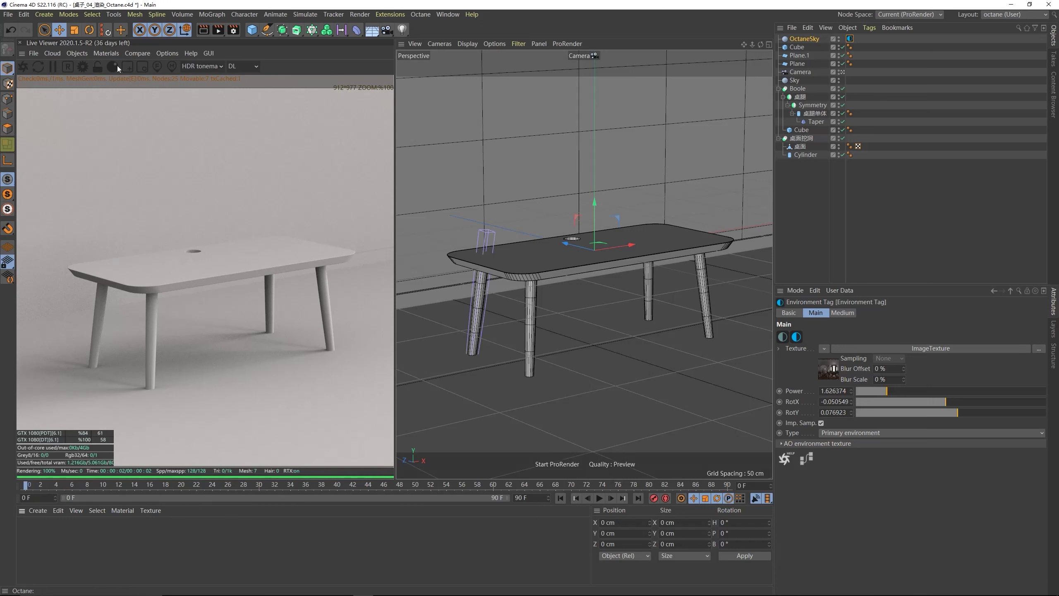
{"action": "left_click", "coordinate": [112, 53]}
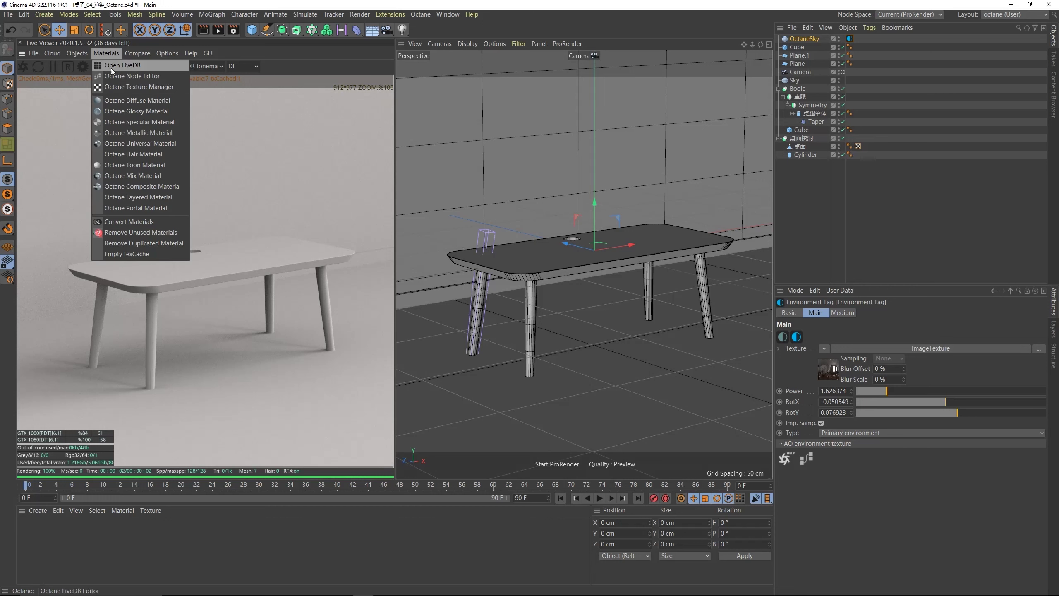
{"action": "left_click", "coordinate": [144, 110]}
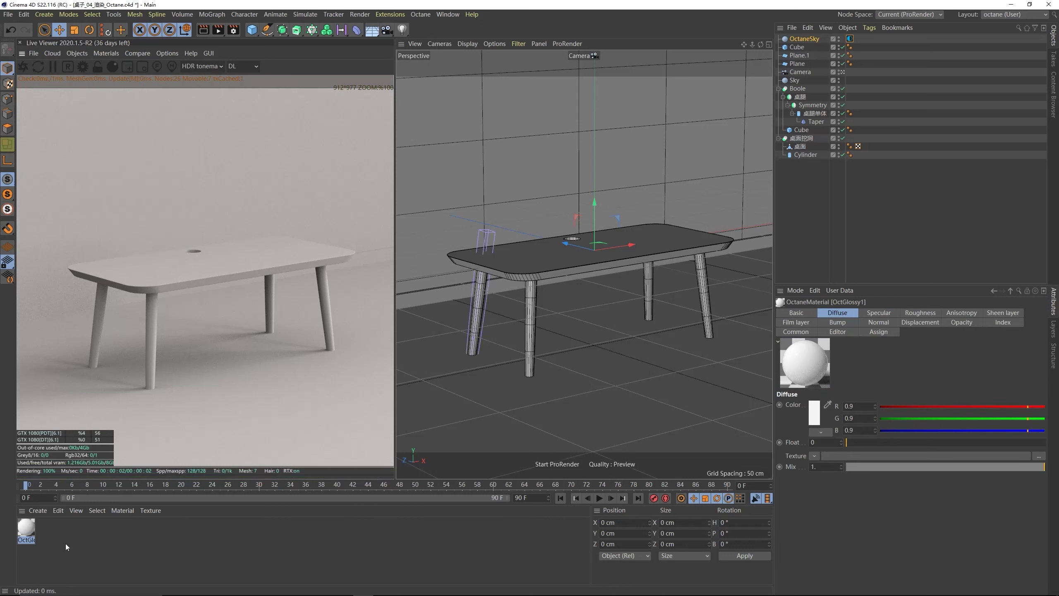
- Apply OctGlossy1 to the table and the 桌面挖洞 Boole object
{"action": "left_click_drag", "start_coordinate": [24, 535], "coordinate": [802, 92]}
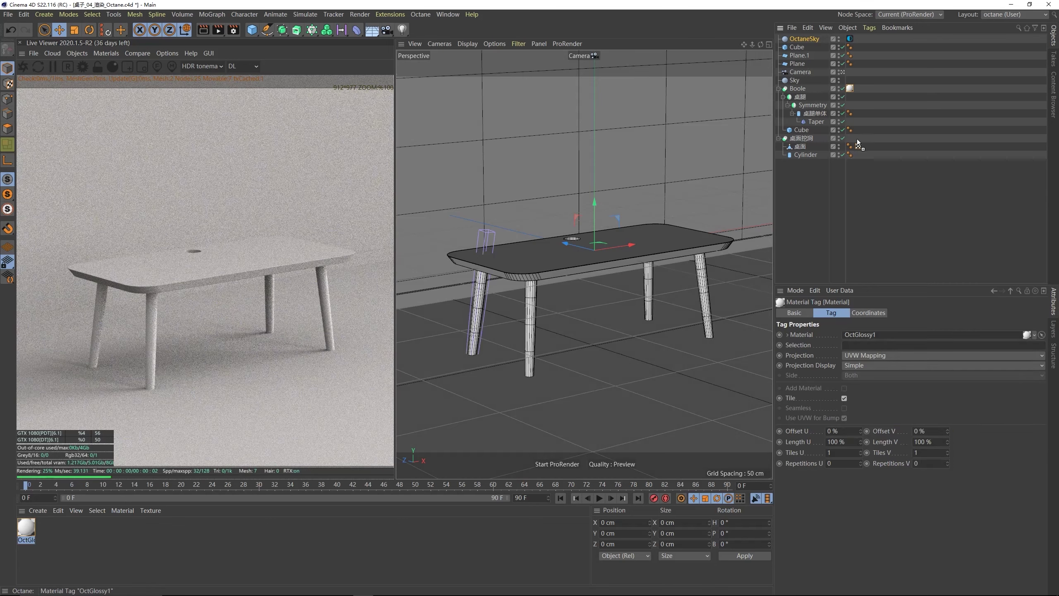
{"action": "left_click_drag", "start_coordinate": [858, 144], "coordinate": [850, 138]}
{"action": "left_click", "coordinate": [573, 251]}
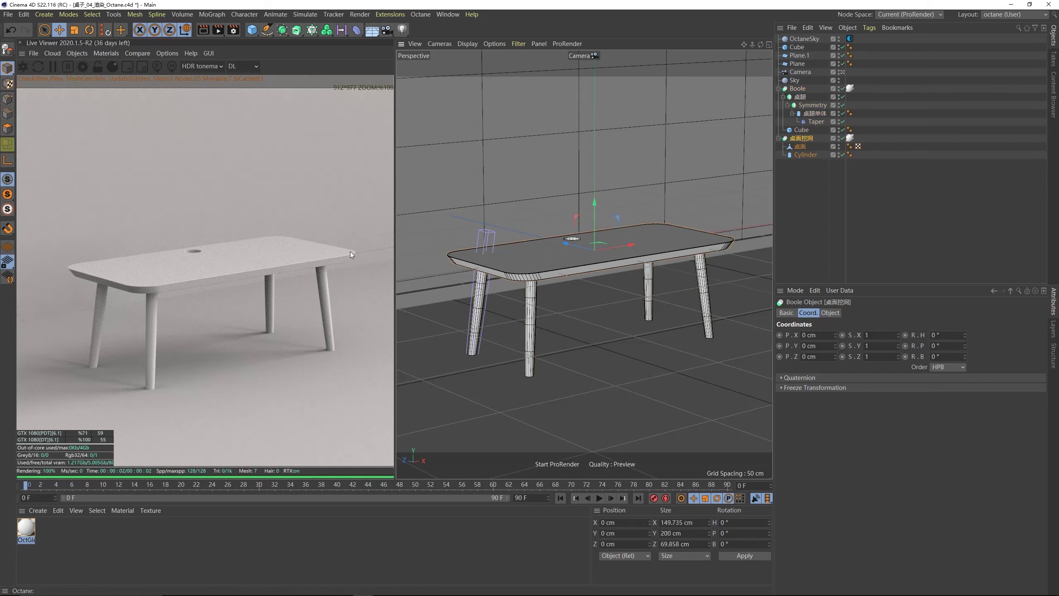
- Inspect OctGlossy1's Diffuse and Specular settings in the material editor
{"action": "double_click", "coordinate": [28, 531]}
{"action": "left_click_drag", "start_coordinate": [175, 55], "coordinate": [466, 91]}
{"action": "left_click", "coordinate": [436, 231]}
{"action": "left_click", "coordinate": [442, 221]}
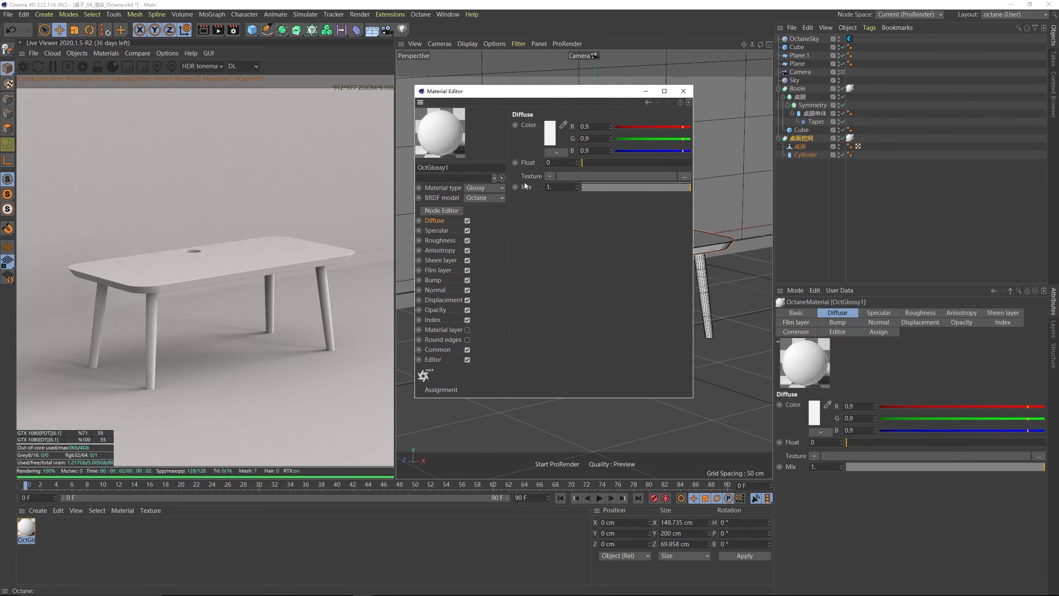
{"action": "left_click", "coordinate": [683, 91]}
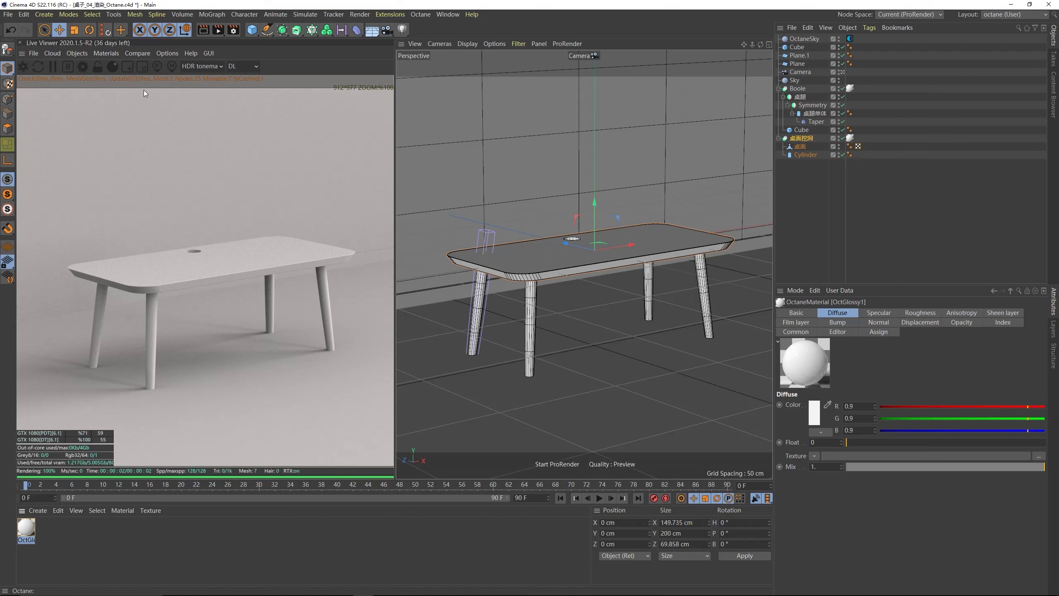
{"action": "left_click", "coordinate": [112, 53]}
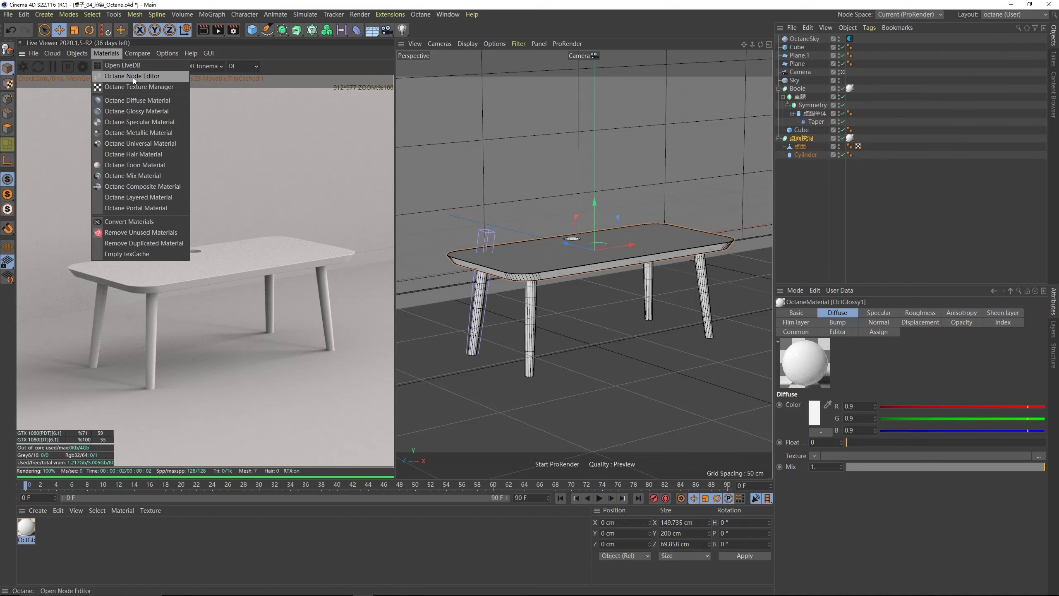
- Open OctGlossy1 in an enlarged Octane Node Editor and move its node right
{"action": "left_click", "coordinate": [156, 77]}
{"action": "left_click_drag", "start_coordinate": [271, 166], "coordinate": [600, 144]}
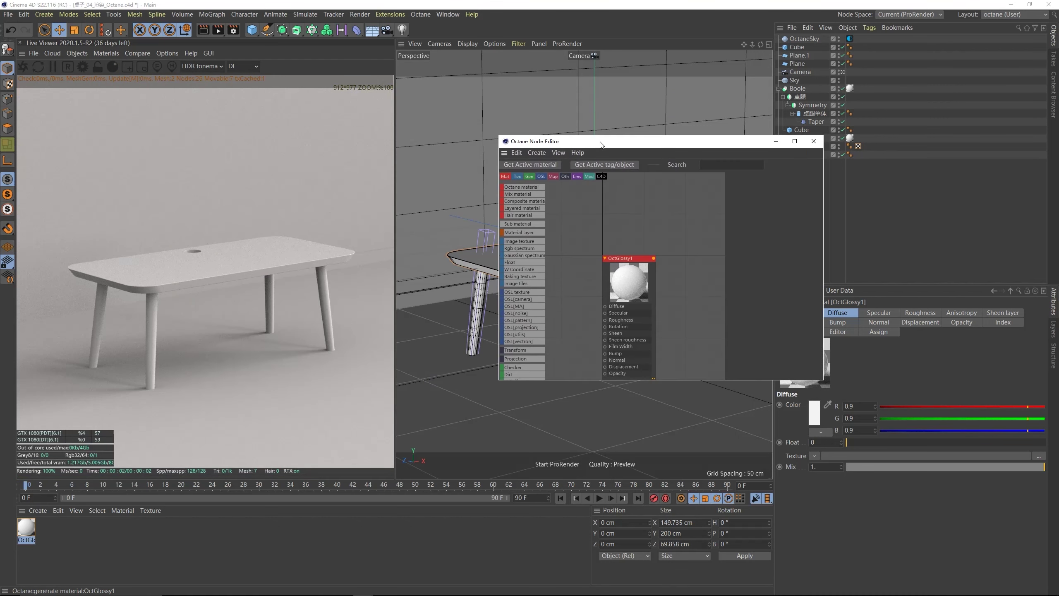
{"action": "left_click_drag", "start_coordinate": [500, 136], "coordinate": [425, 59]}
{"action": "left_click_drag", "start_coordinate": [822, 381], "coordinate": [898, 446]}
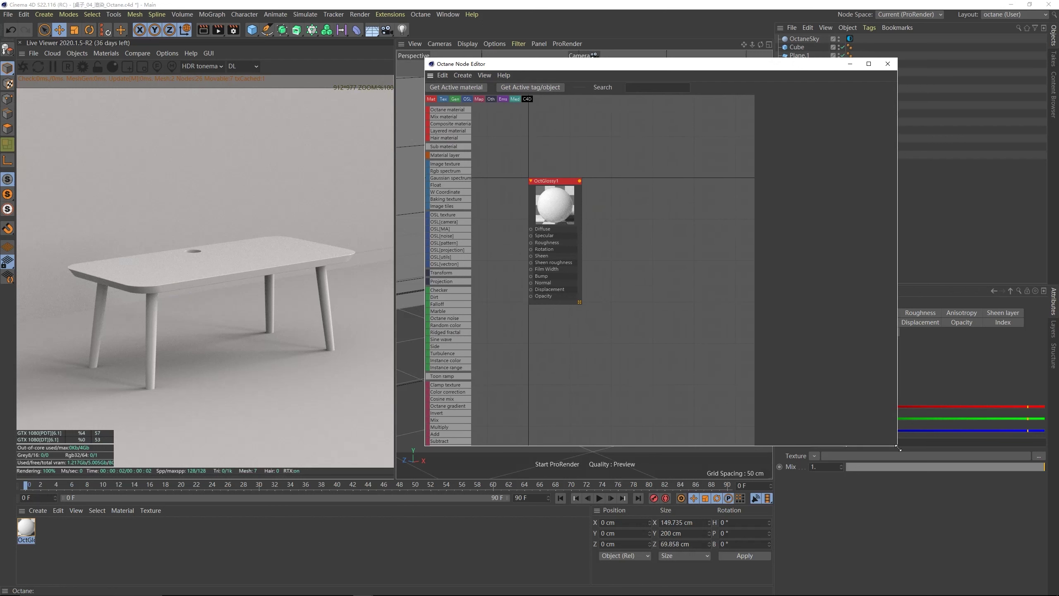
{"action": "left_click_drag", "start_coordinate": [555, 236], "coordinate": [606, 217]}
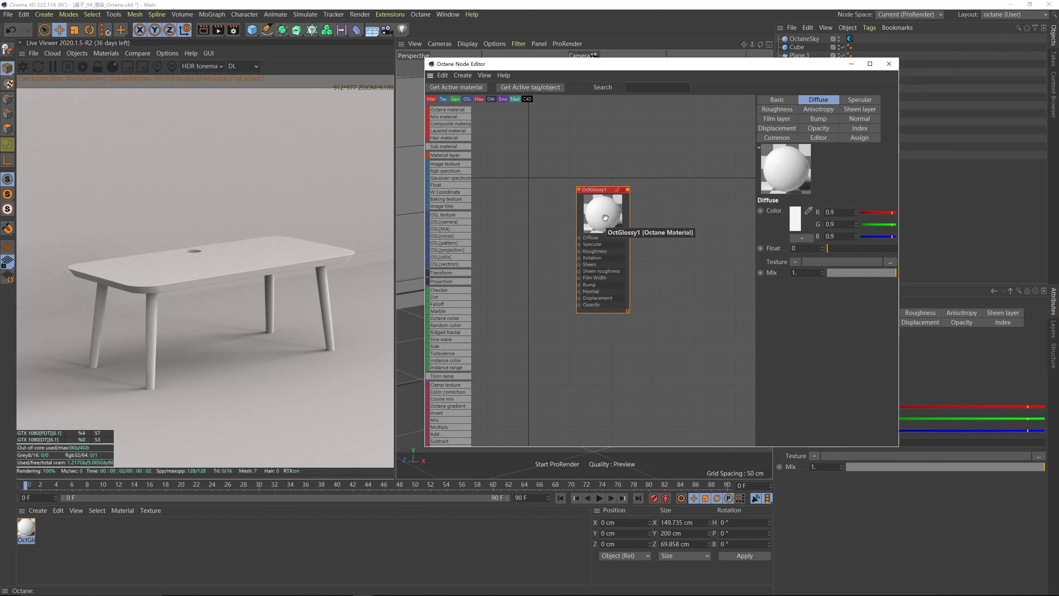
{"action": "left_click", "coordinate": [777, 99]}
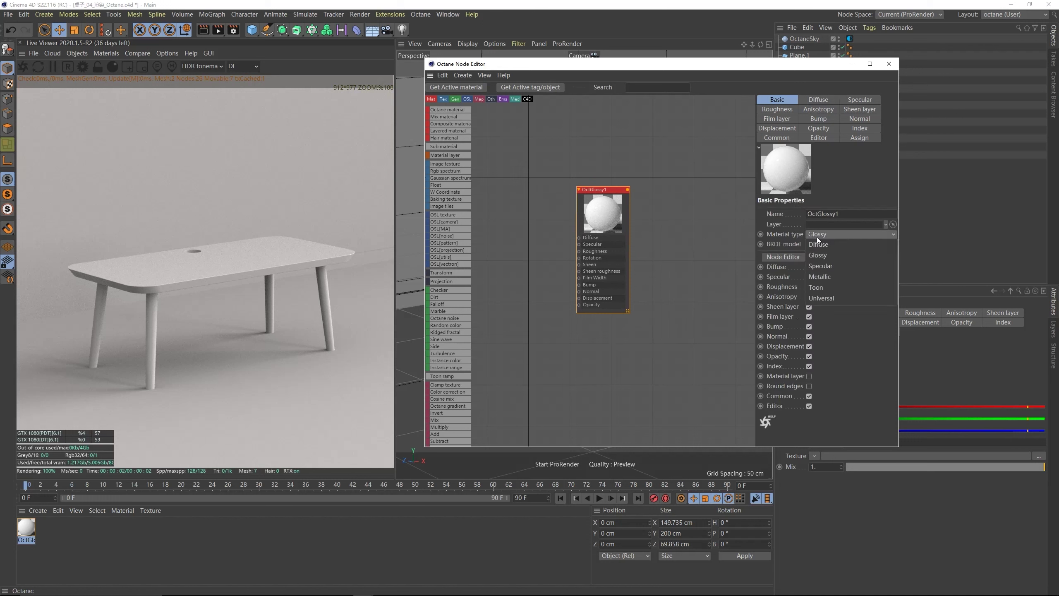
{"action": "left_click", "coordinate": [817, 234]}
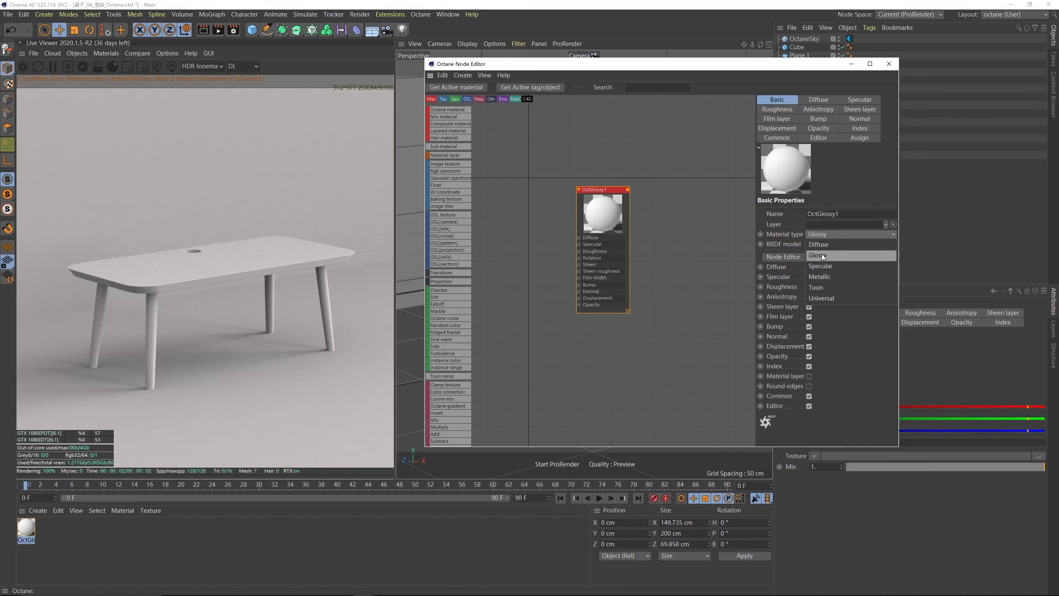
{"action": "left_click_drag", "start_coordinate": [605, 218], "coordinate": [642, 216]}
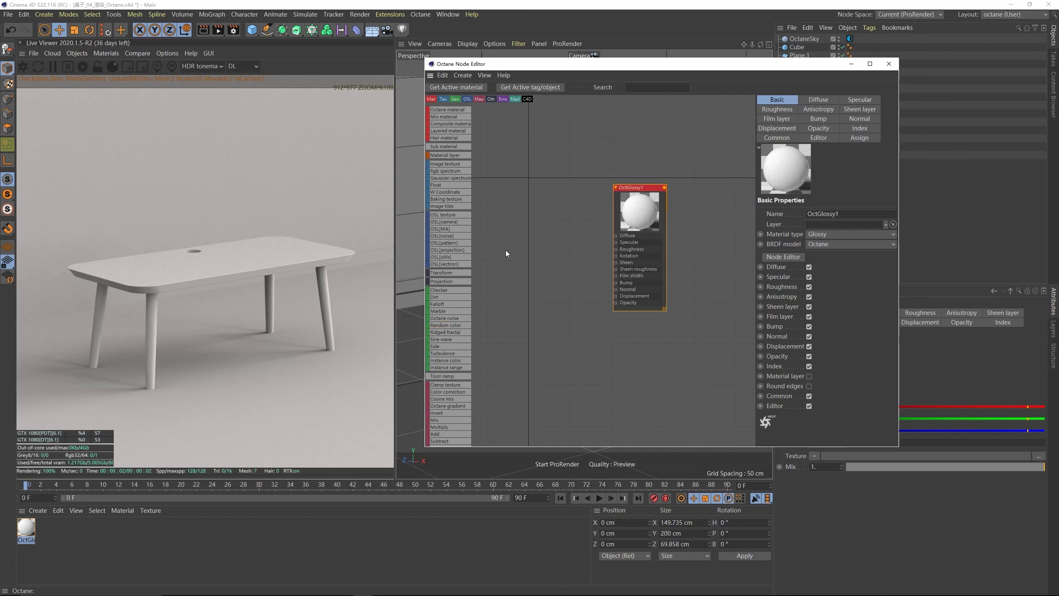
- Add an Image texture node through the node search, then delete it again
{"action": "type", "text": "image"}
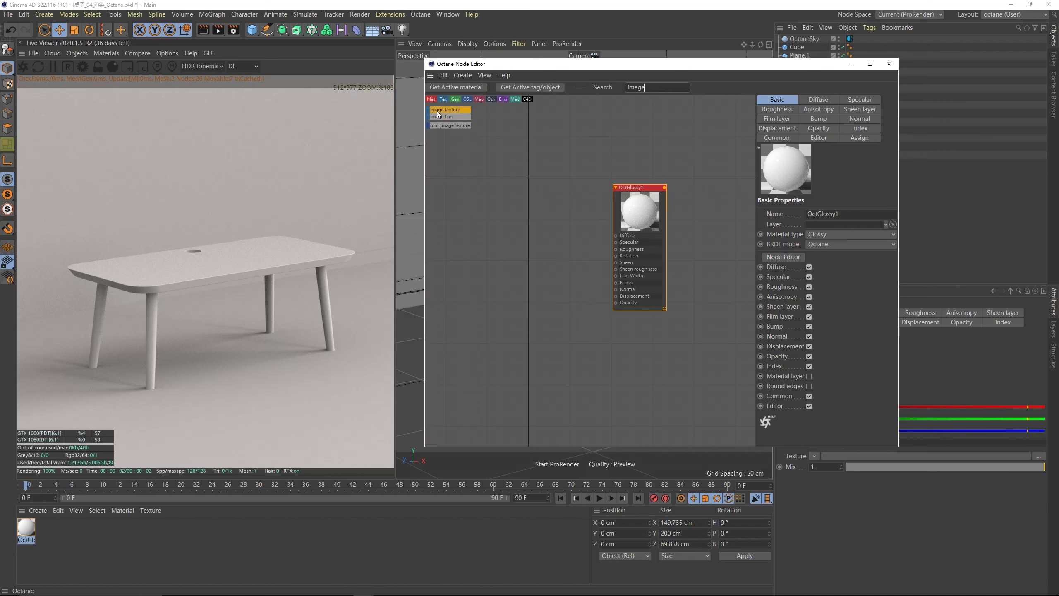
{"action": "left_click_drag", "start_coordinate": [438, 113], "coordinate": [553, 204]}
{"action": "left_click", "coordinate": [553, 204]}
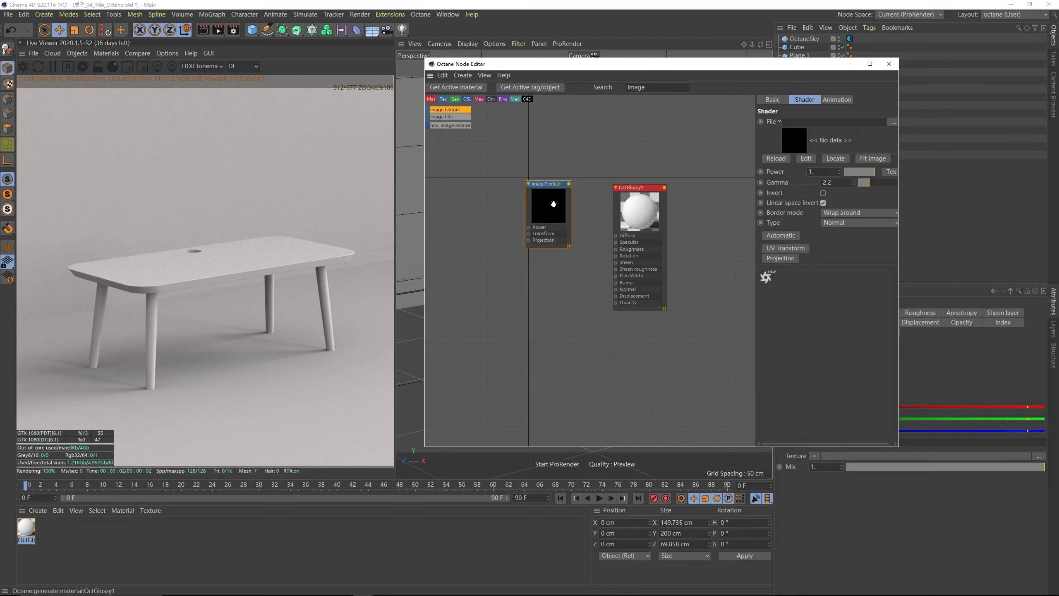
{"action": "double_click", "coordinate": [658, 87]}
{"action": "key", "text": "BackSpace"}
{"action": "left_click", "coordinate": [549, 208]}
{"action": "key", "text": "Delete"}
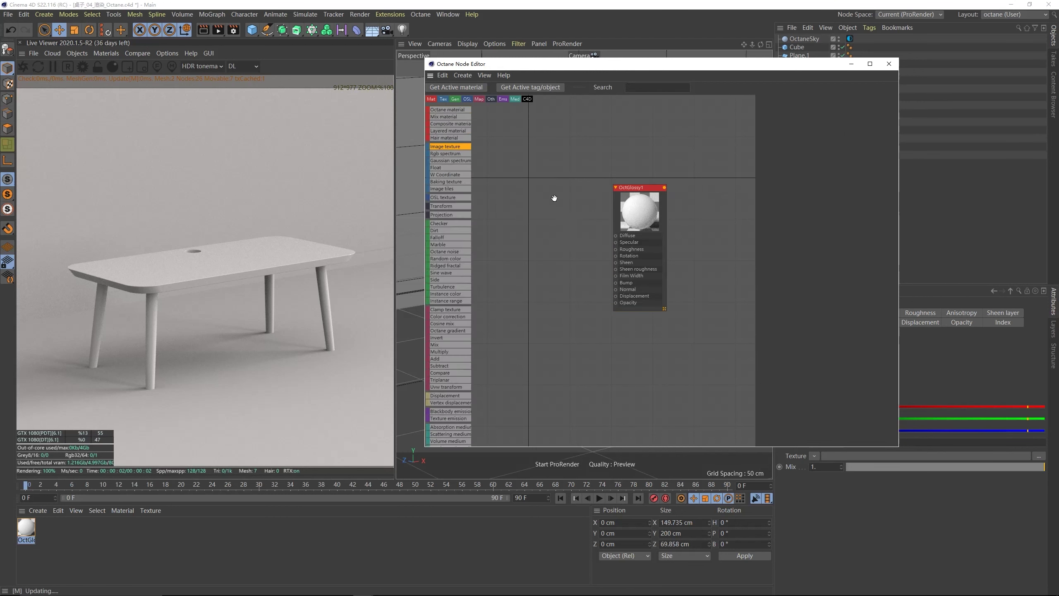
- Add an Image texture node from the canvas menu, left of OctGlossy1, and browse for its file
{"action": "right_click", "coordinate": [545, 191]}
{"action": "mouse_move", "coordinate": [555, 207]}
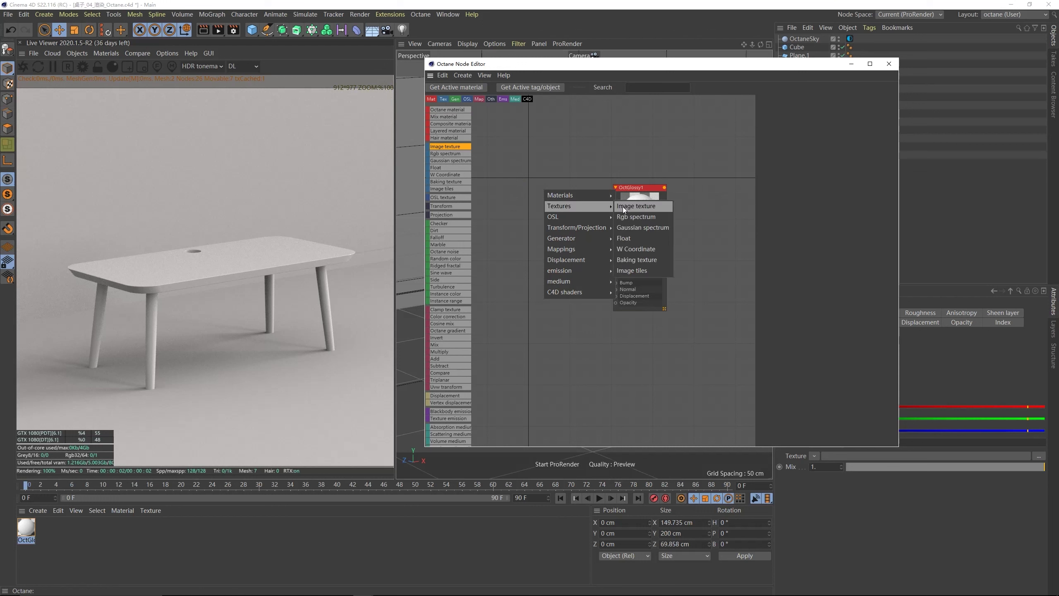
{"action": "left_click", "coordinate": [646, 206]}
{"action": "left_click_drag", "start_coordinate": [570, 214], "coordinate": [535, 229]}
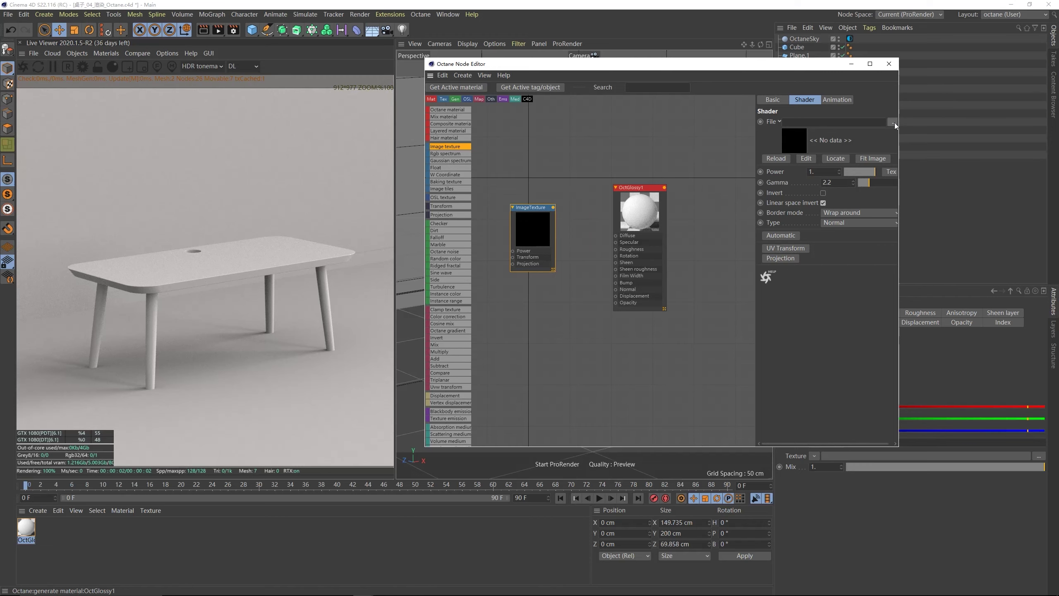
{"action": "left_click", "coordinate": [895, 122]}
- Load WoodMahoganyHonduran001_COL_4K into the Image texture node
{"action": "left_click", "coordinate": [179, 63]}
{"action": "right_click", "coordinate": [178, 63]}
{"action": "left_click", "coordinate": [162, 82]}
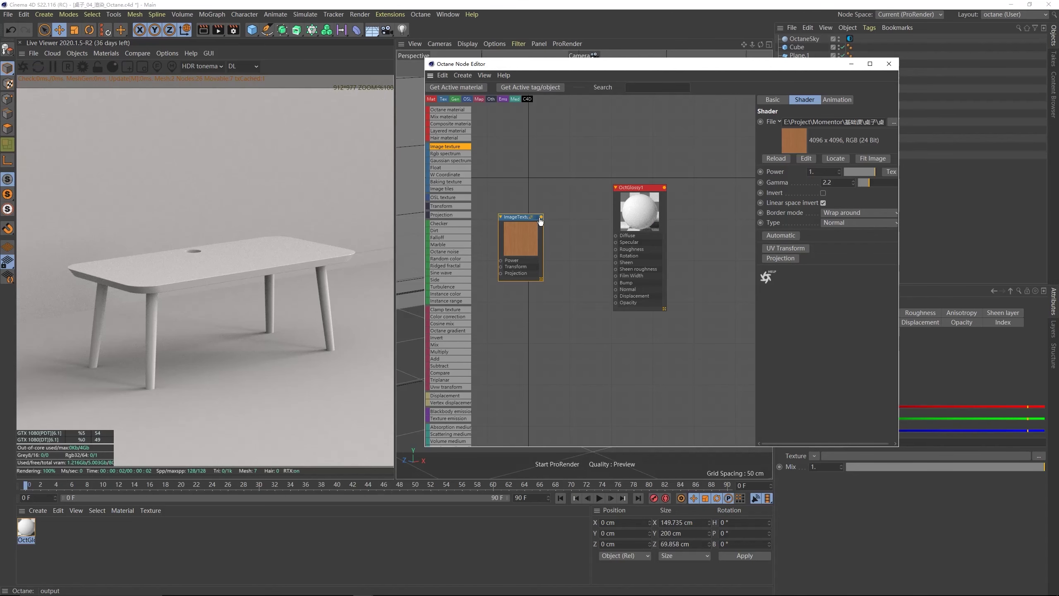
- Wire the wood texture into OctGlossy1's Diffuse input and tidy the node layout
{"action": "left_click_drag", "start_coordinate": [541, 217], "coordinate": [603, 247]}
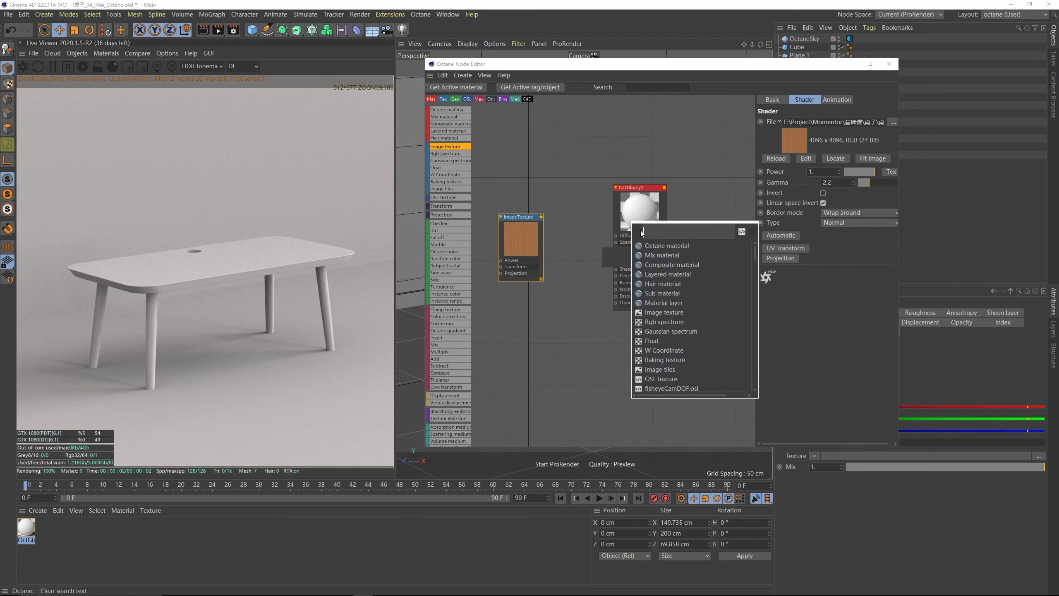
{"action": "left_click", "coordinate": [683, 183]}
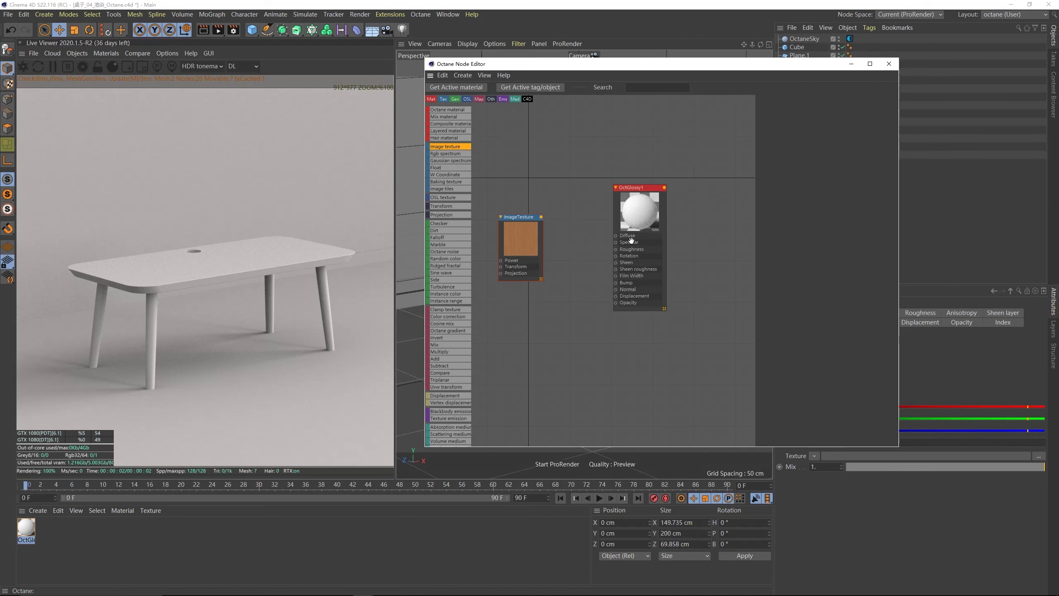
{"action": "left_click", "coordinate": [634, 227]}
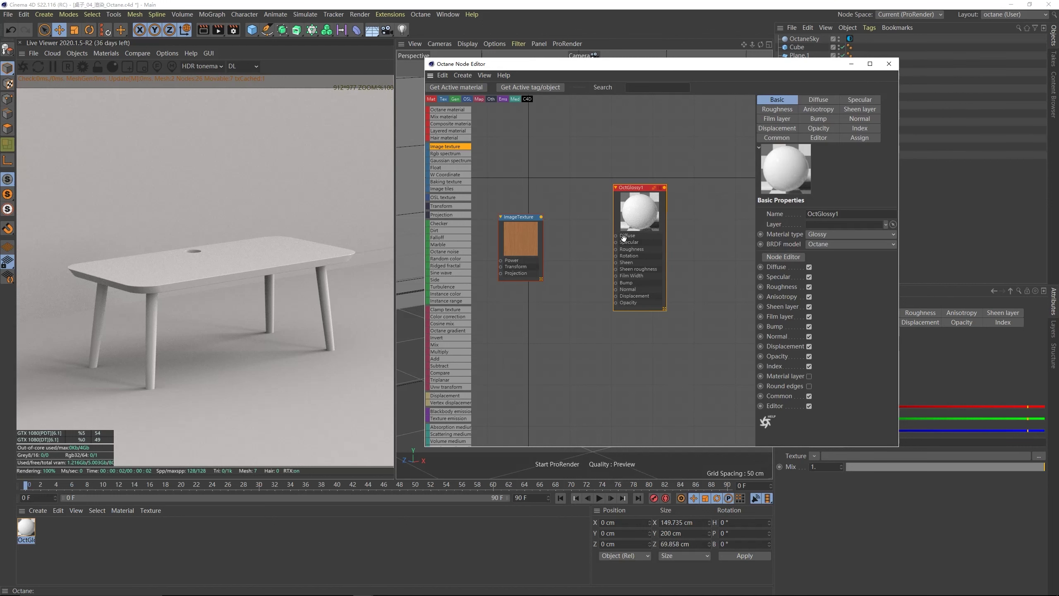
{"action": "left_click_drag", "start_coordinate": [541, 217], "coordinate": [617, 235]}
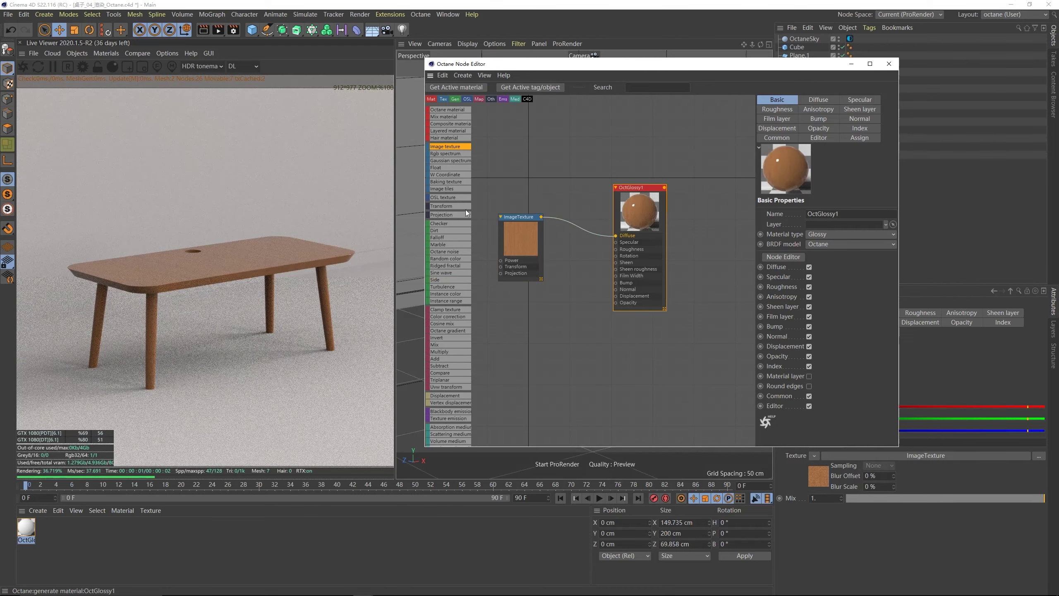
{"action": "left_click_drag", "start_coordinate": [537, 239], "coordinate": [559, 218]}
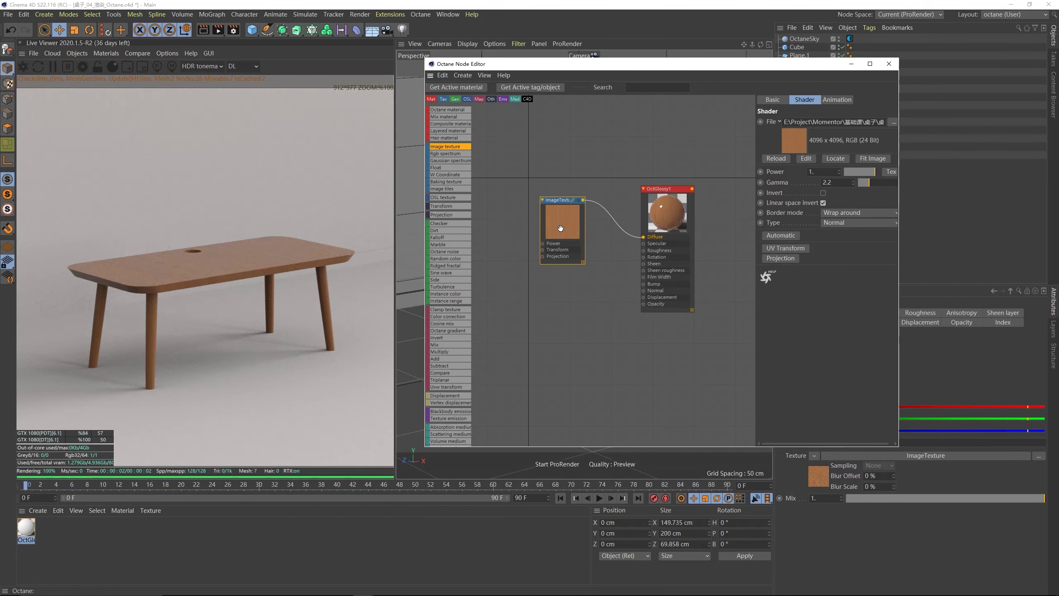
{"action": "left_click_drag", "start_coordinate": [522, 63], "coordinate": [708, 70]}
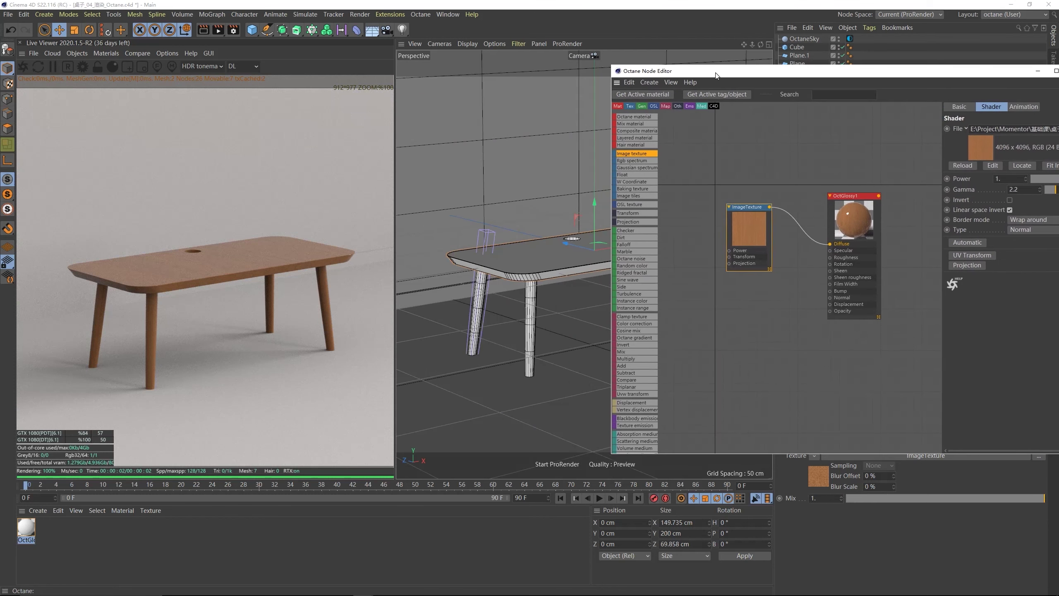
{"action": "left_click", "coordinate": [461, 378]}
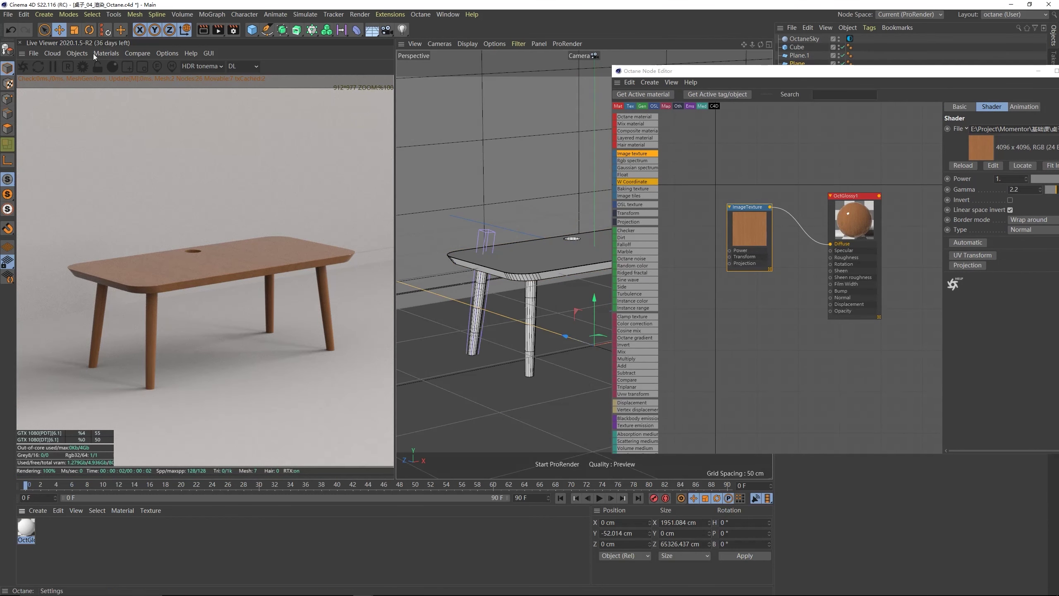
{"action": "left_click", "coordinate": [106, 53]}
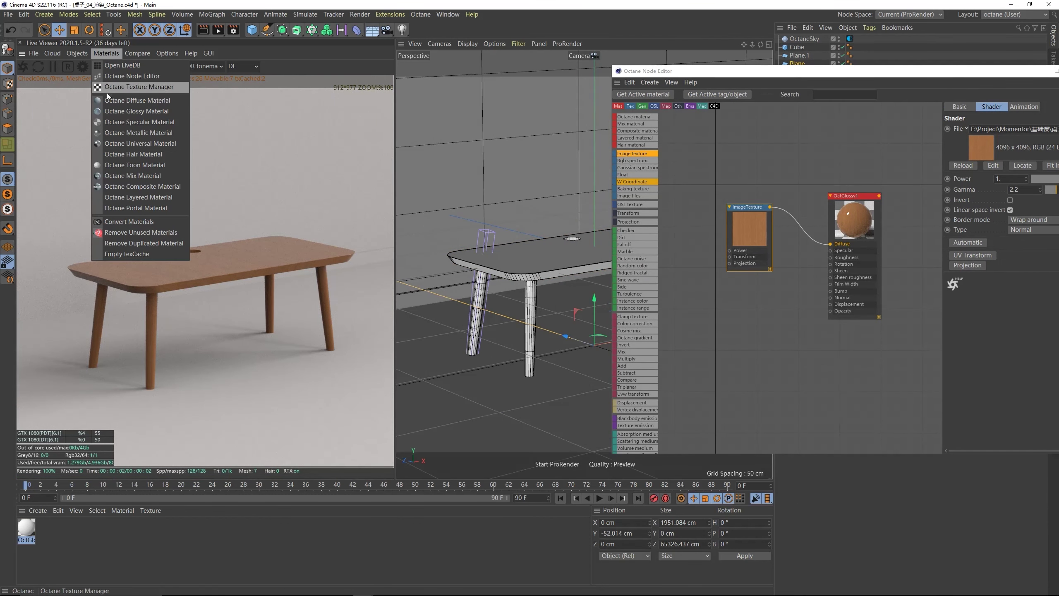
- Create a glossy material named 地面, rename the wood material 木头, and open 地面 for editing
{"action": "left_click", "coordinate": [134, 111]}
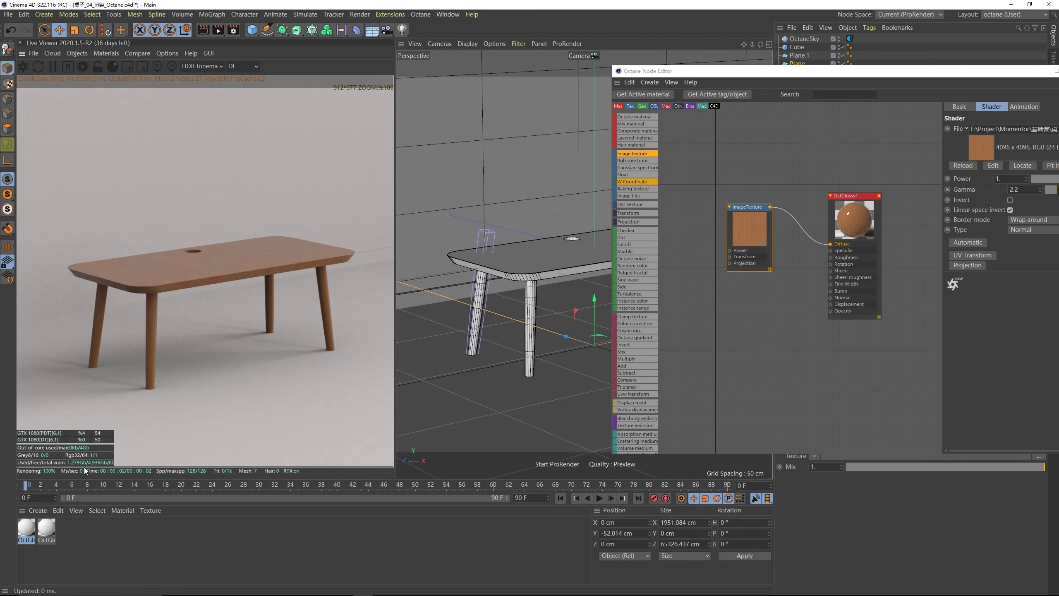
{"action": "double_click", "coordinate": [25, 540]}
{"action": "type", "text": "w地面"}
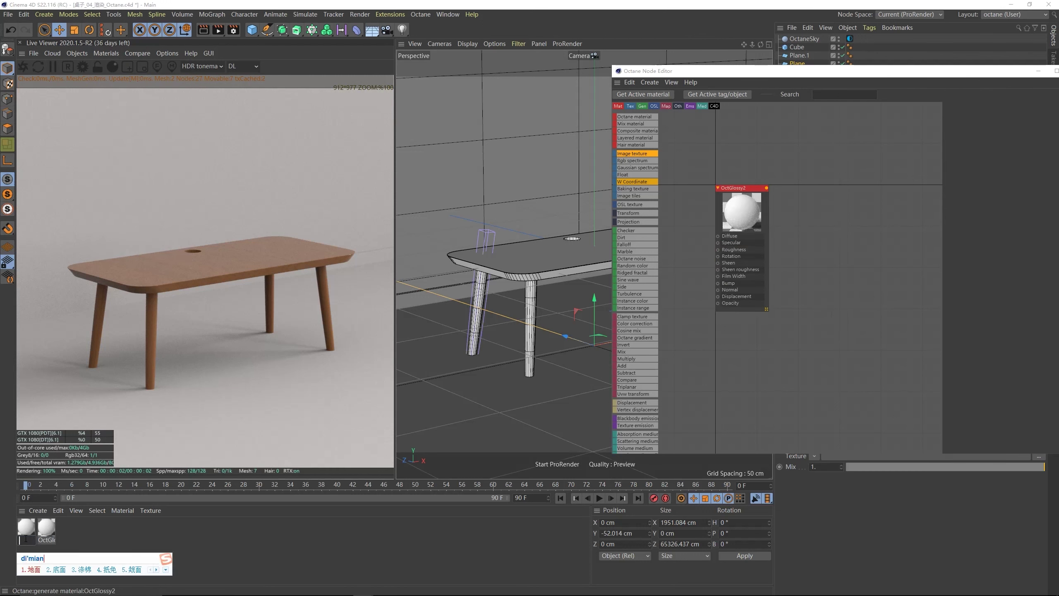
{"action": "left_click", "coordinate": [48, 540]}
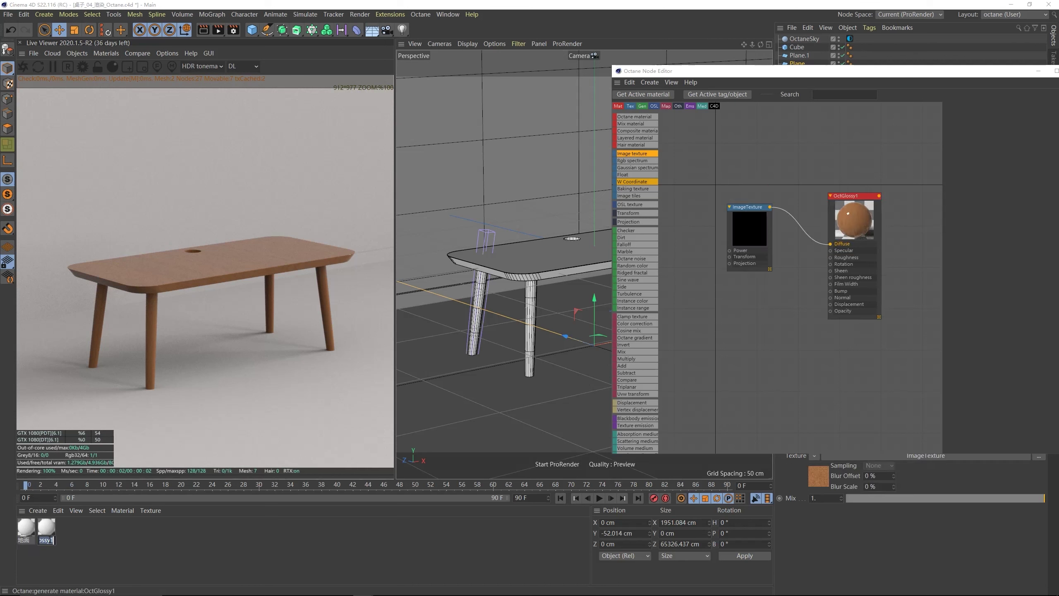
{"action": "type", "text": "mu"}
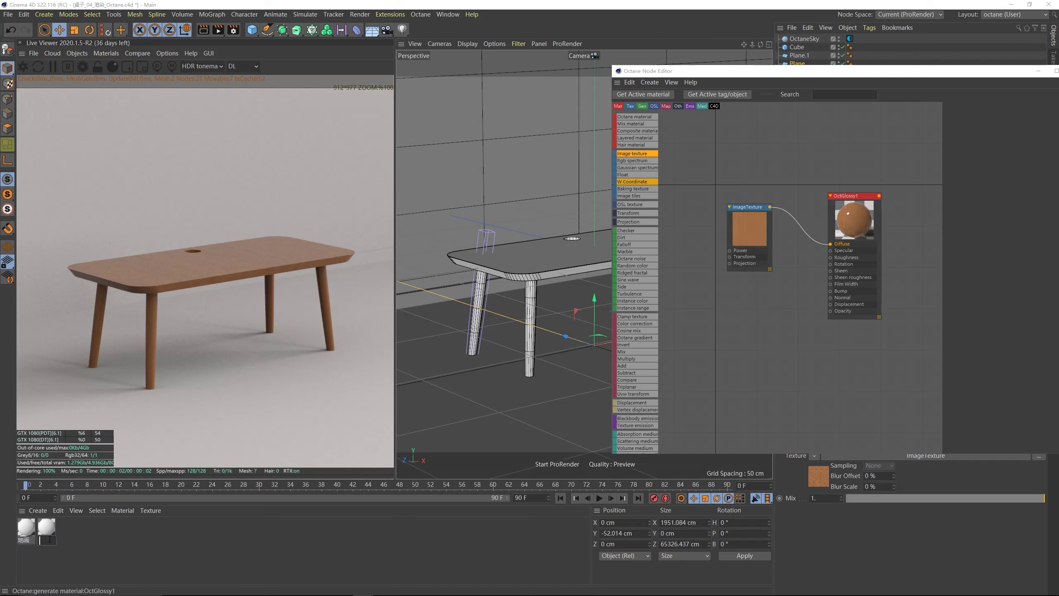
{"action": "type", "text": "木头"}
{"action": "key", "text": "Return"}
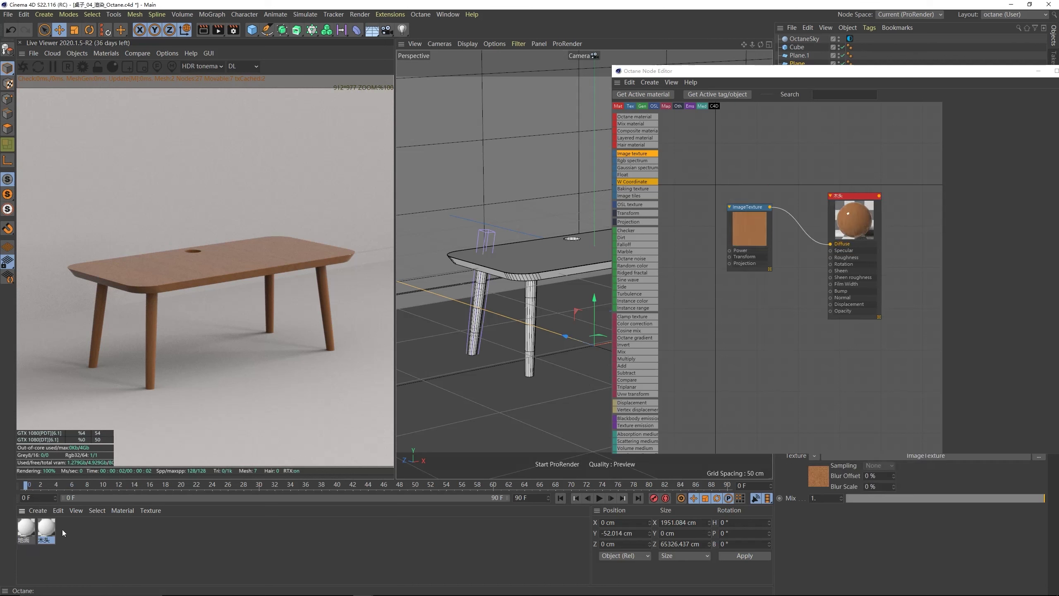
{"action": "left_click", "coordinate": [33, 533]}
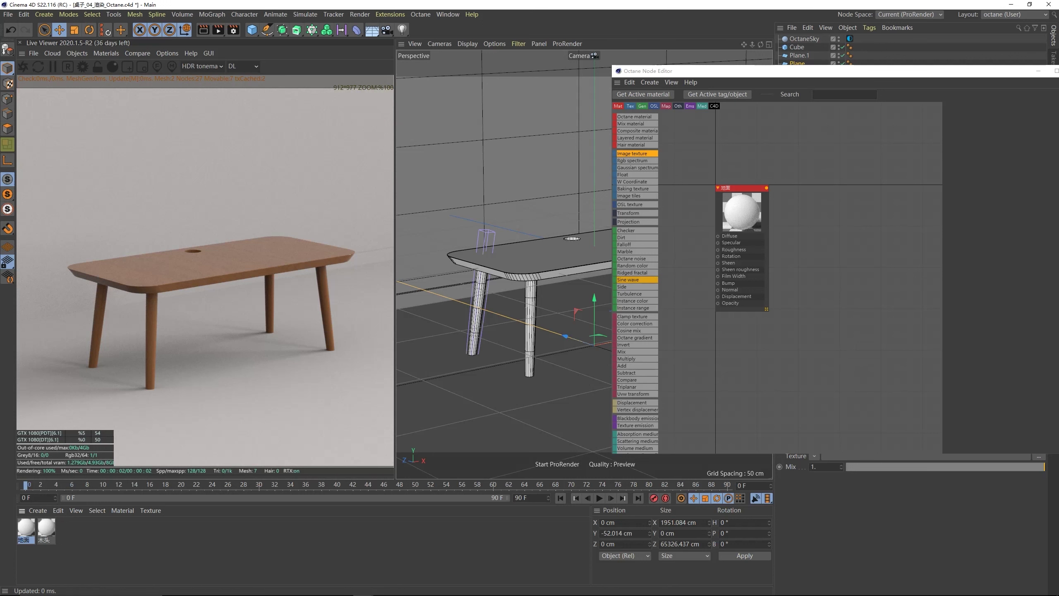
- Add an Image texture node beside the 地面 material node in the Node Editor
{"action": "left_click_drag", "start_coordinate": [746, 217], "coordinate": [833, 222]}
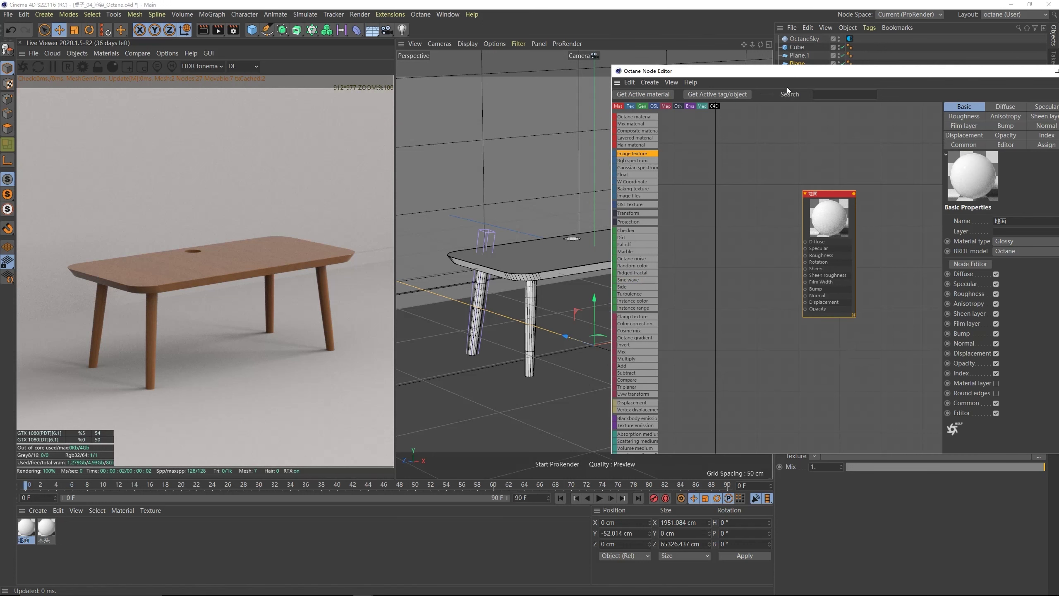
{"action": "left_click_drag", "start_coordinate": [792, 74], "coordinate": [724, 77]}
{"action": "right_click", "coordinate": [636, 173]}
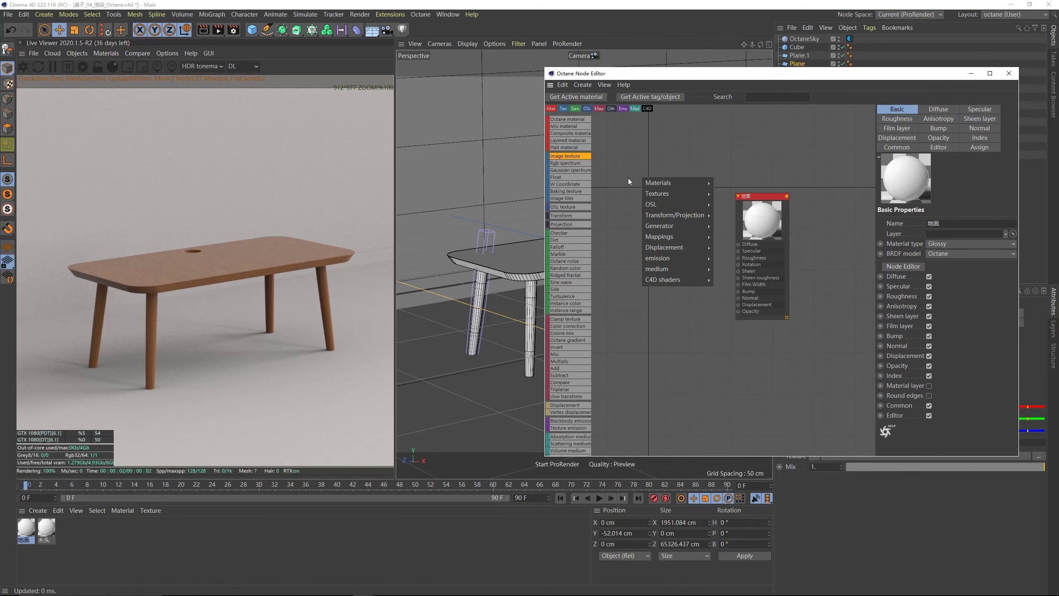
{"action": "key", "text": "Escape"}
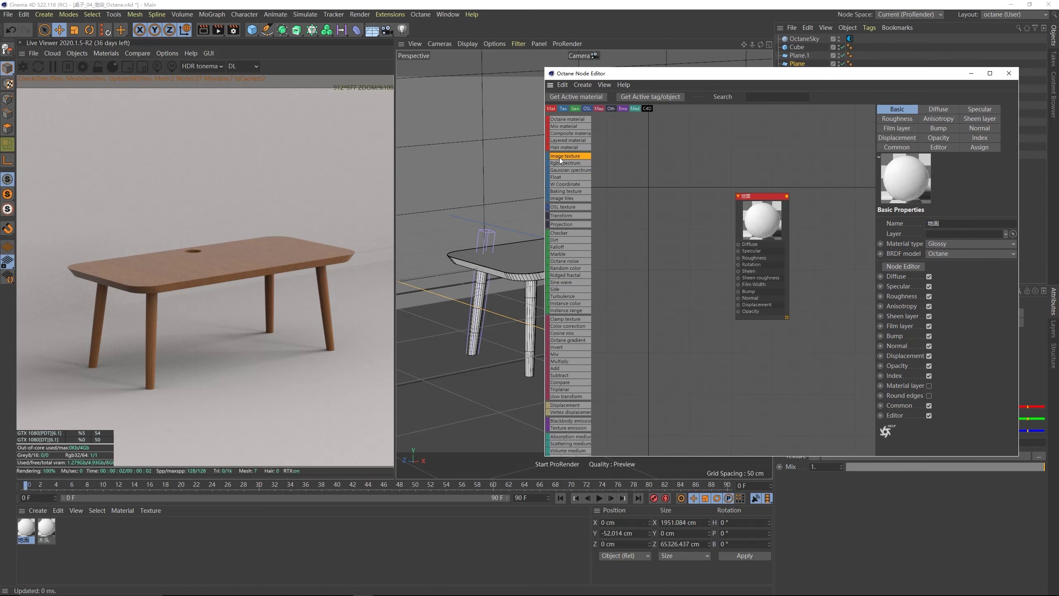
{"action": "left_click_drag", "start_coordinate": [562, 160], "coordinate": [676, 275]}
{"action": "left_click", "coordinate": [677, 250]}
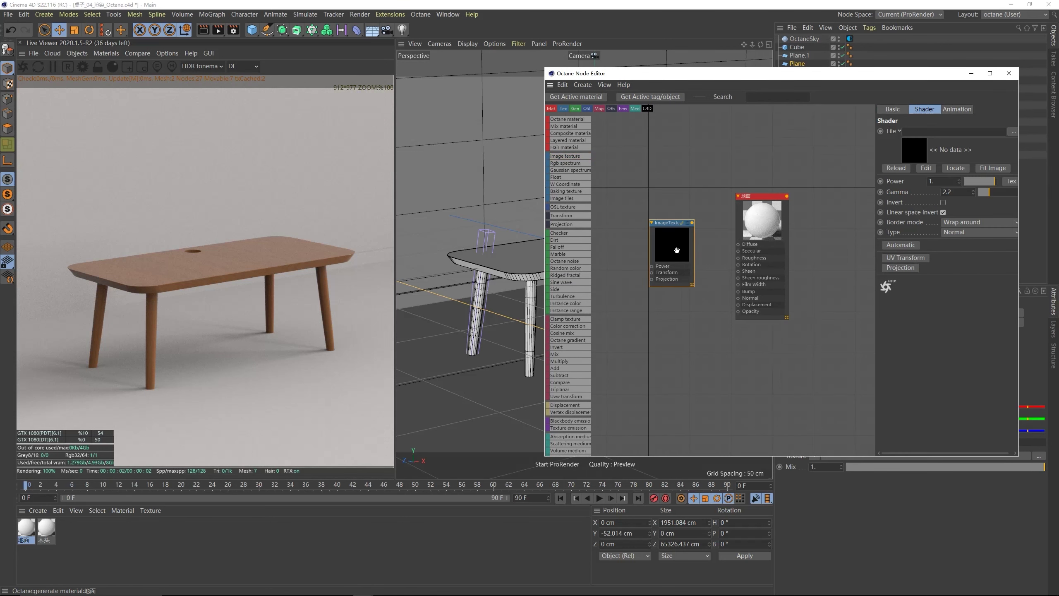
- Load MetalGrime006_REFL_3K into the image texture and wire it to 地面's Diffuse input
{"action": "left_click", "coordinate": [1013, 131]}
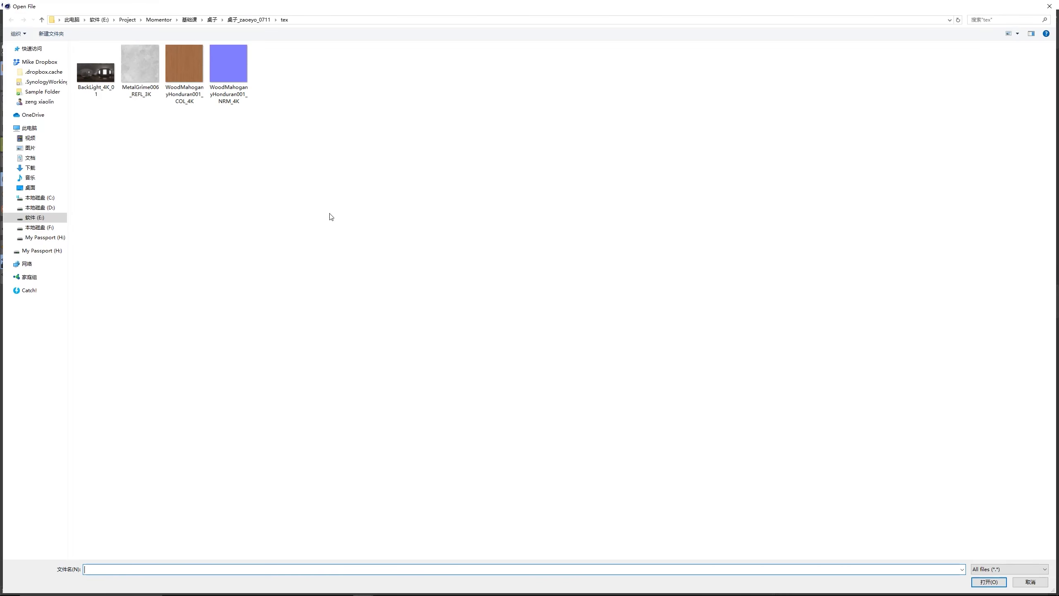
{"action": "left_click", "coordinate": [144, 78]}
{"action": "right_click", "coordinate": [143, 74]}
{"action": "left_click", "coordinate": [127, 87]}
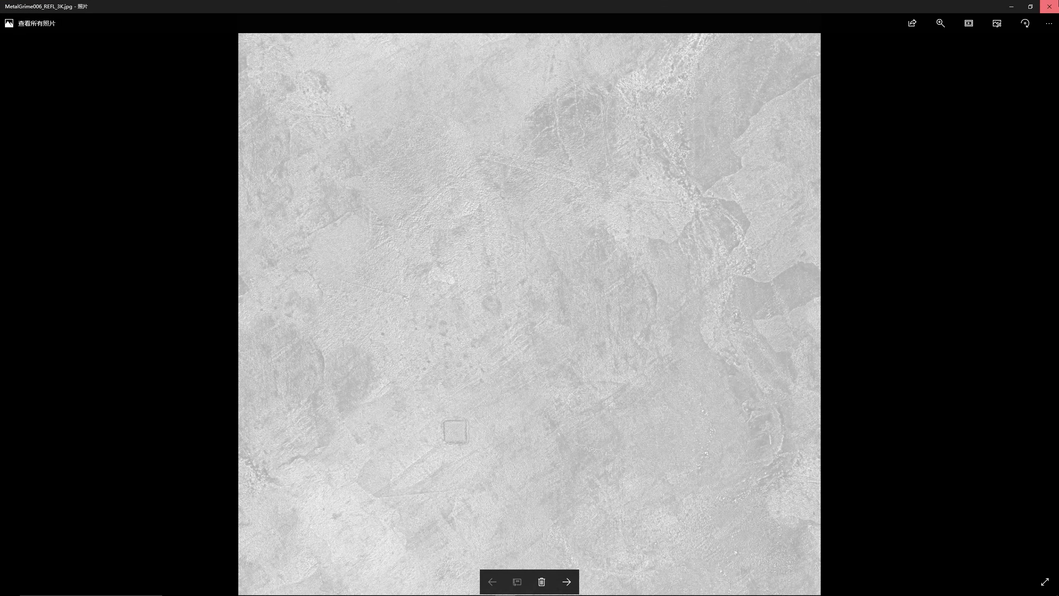
{"action": "key", "text": "alt+F4"}
{"action": "key", "text": "Return"}
{"action": "left_click", "coordinate": [560, 345]}
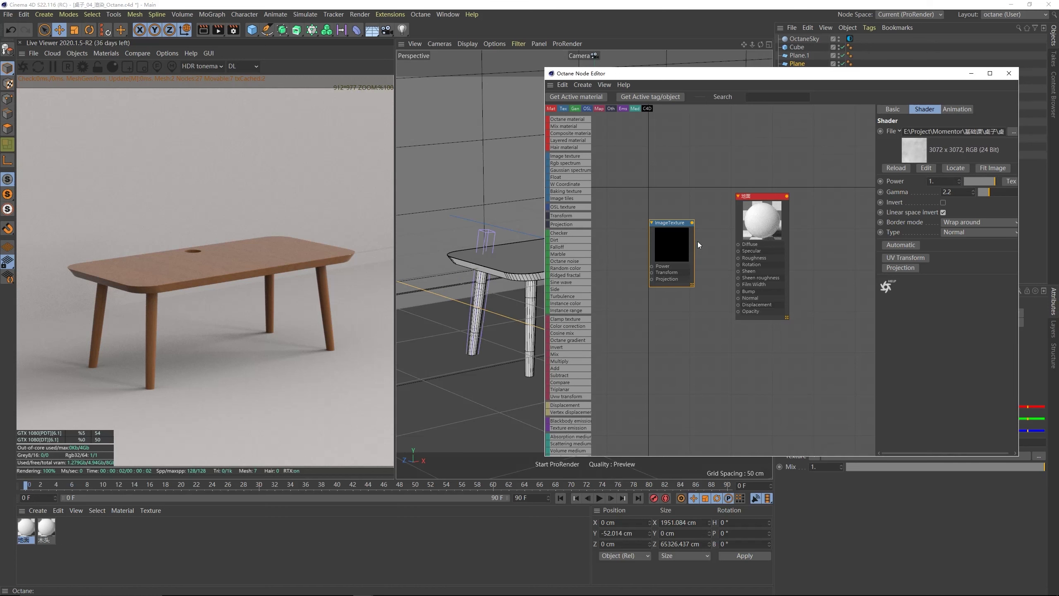
{"action": "left_click_drag", "start_coordinate": [692, 222], "coordinate": [738, 244]}
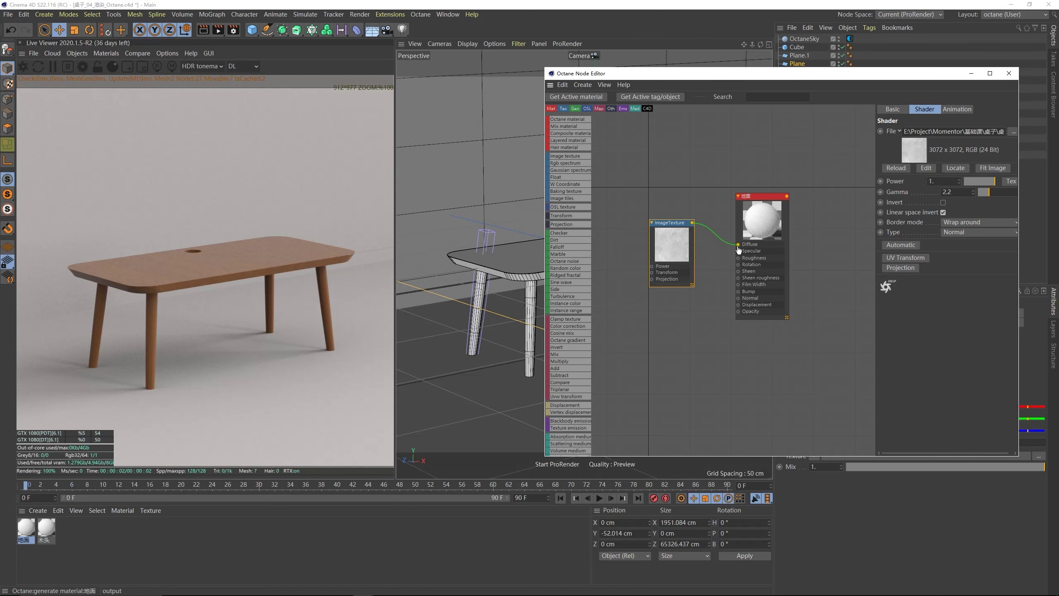
{"action": "left_click_drag", "start_coordinate": [733, 79], "coordinate": [661, 427]}
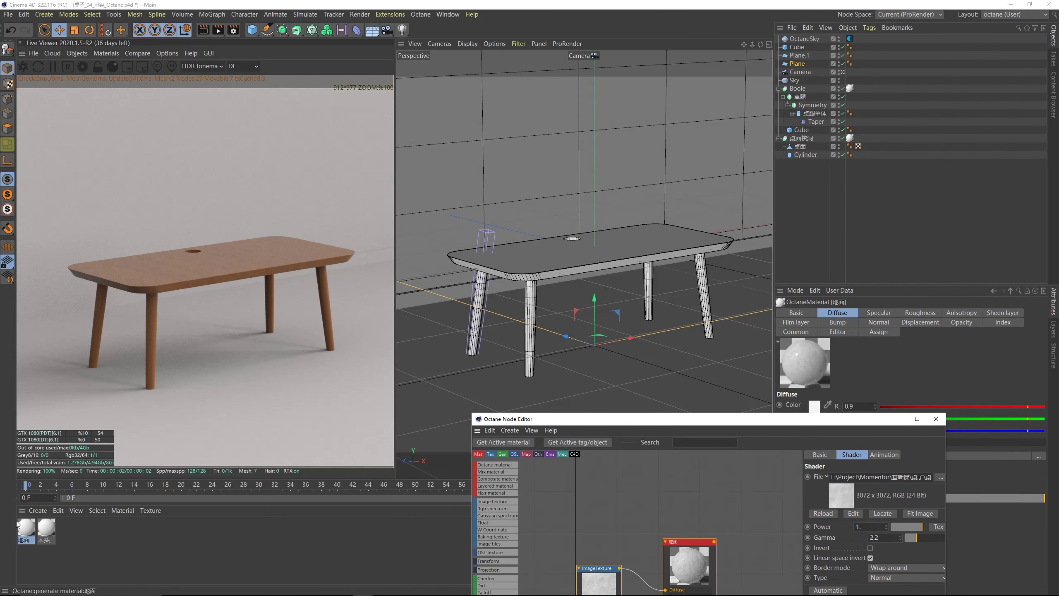
- Apply 地面 to the floor plane and set its material tag projection to Cubic
{"action": "left_click_drag", "start_coordinate": [495, 372], "coordinate": [495, 372]}
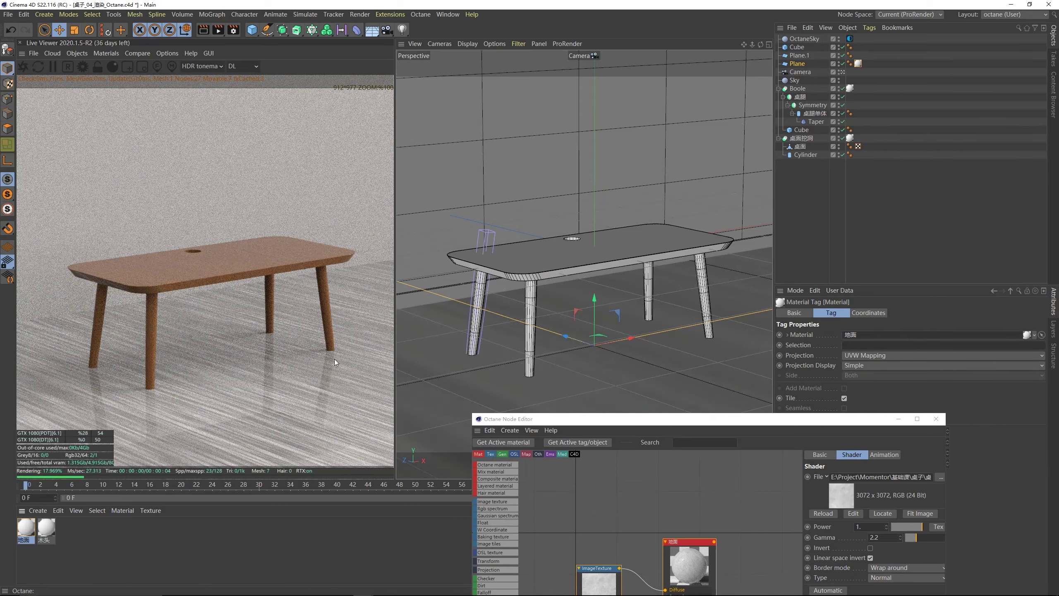
{"action": "left_click_drag", "start_coordinate": [727, 425], "coordinate": [427, 464]}
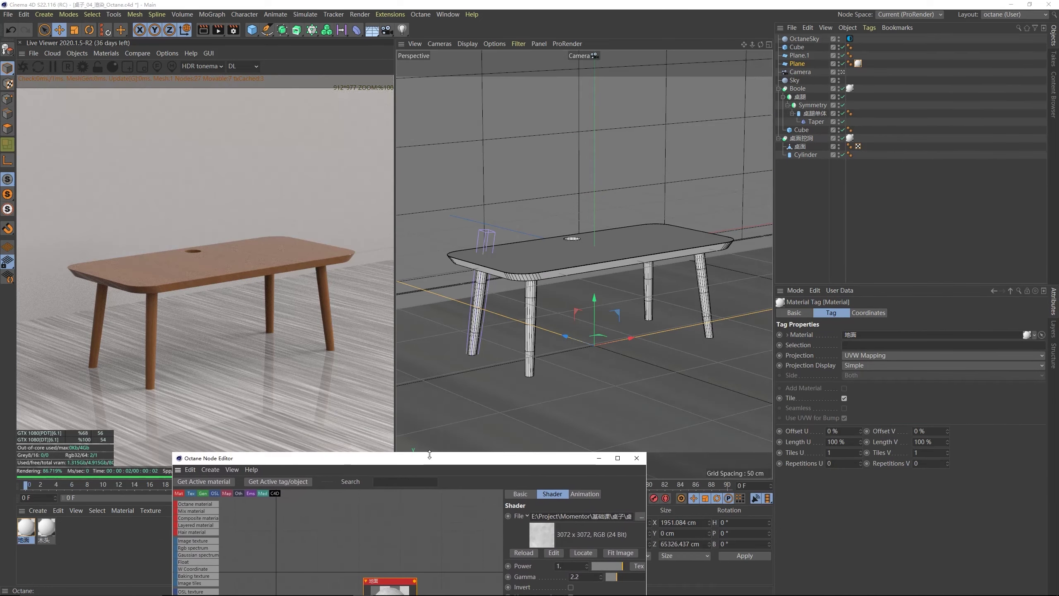
{"action": "left_click", "coordinate": [859, 64]}
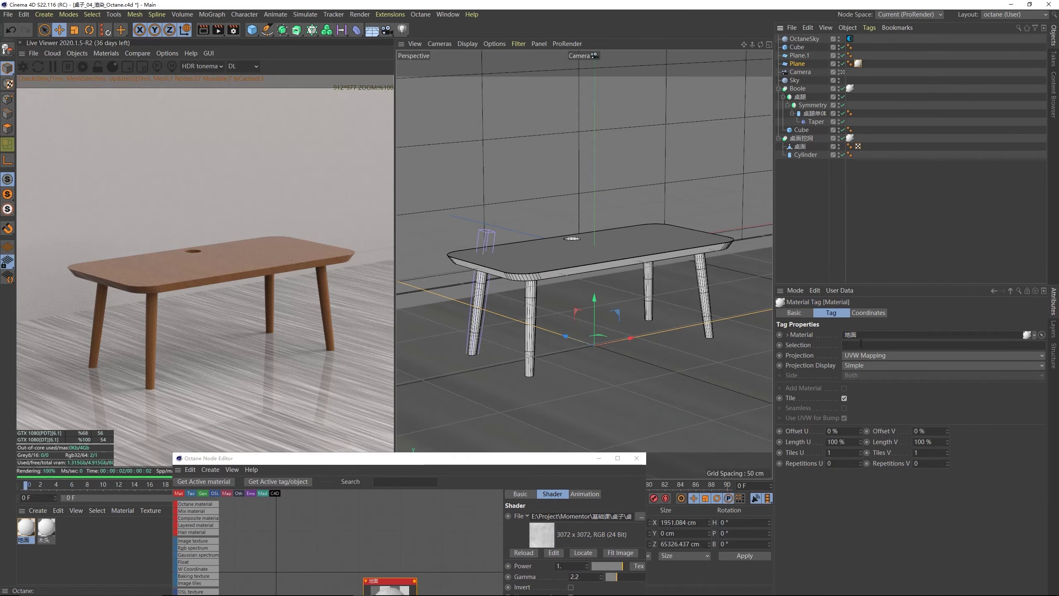
{"action": "left_click", "coordinate": [862, 355]}
{"action": "left_click", "coordinate": [862, 397]}
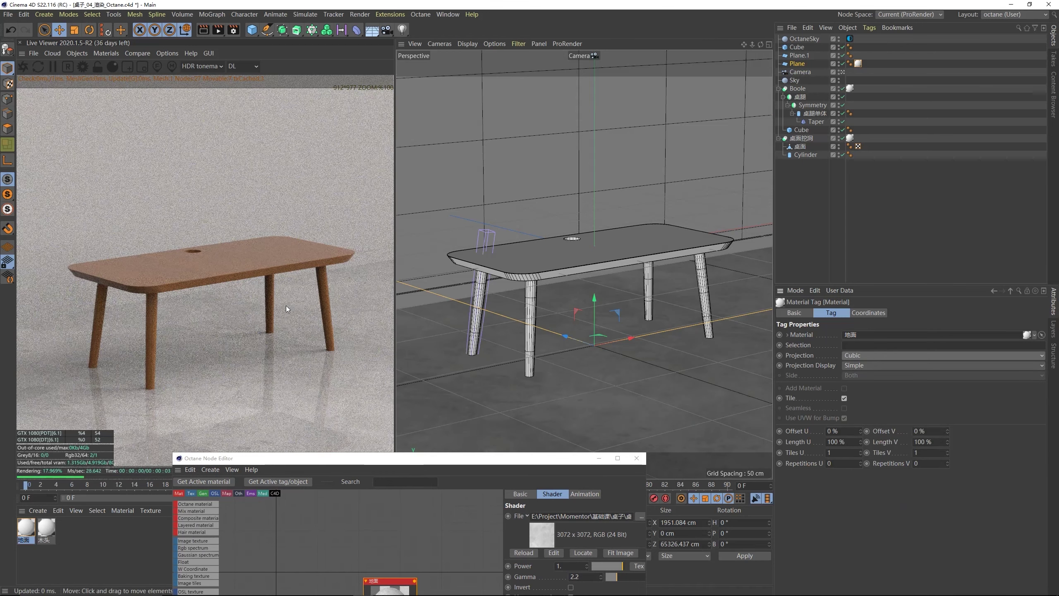
{"action": "left_click_drag", "start_coordinate": [422, 463], "coordinate": [824, 226]}
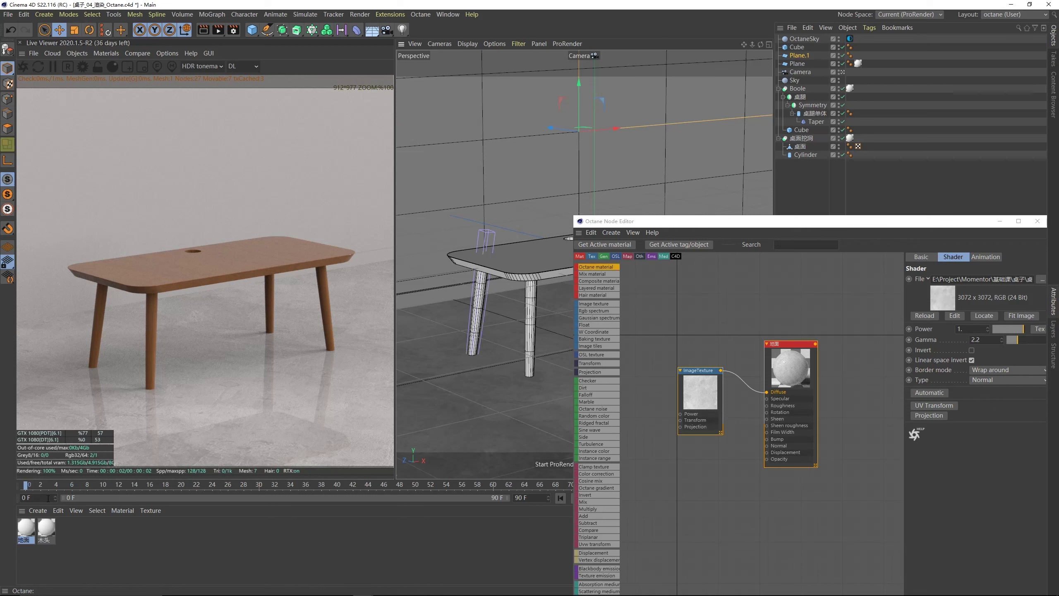
- Create a new Octane glossy material named 墙面 and apply it to the back wall plane
{"action": "left_click", "coordinate": [95, 55]}
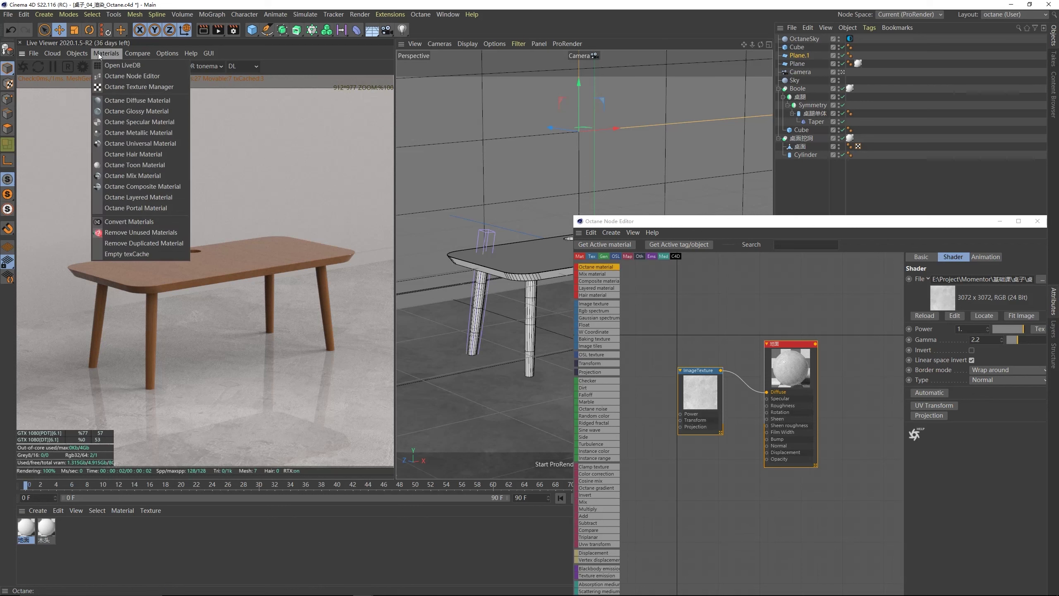
{"action": "left_click", "coordinate": [125, 104]}
{"action": "left_click", "coordinate": [28, 529]}
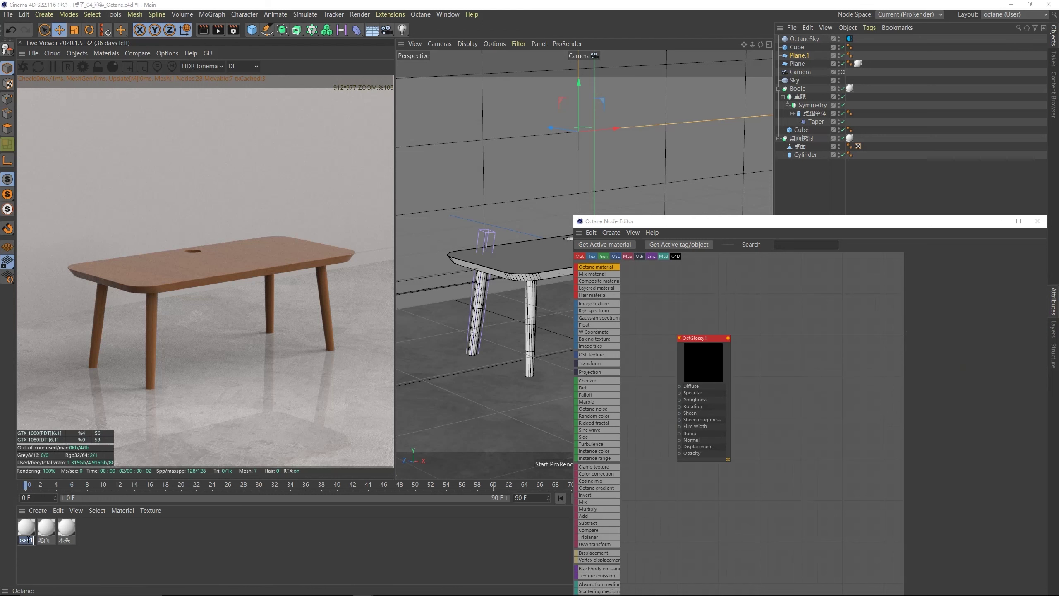
{"action": "double_click", "coordinate": [26, 539]}
{"action": "type", "text": "q墙面"}
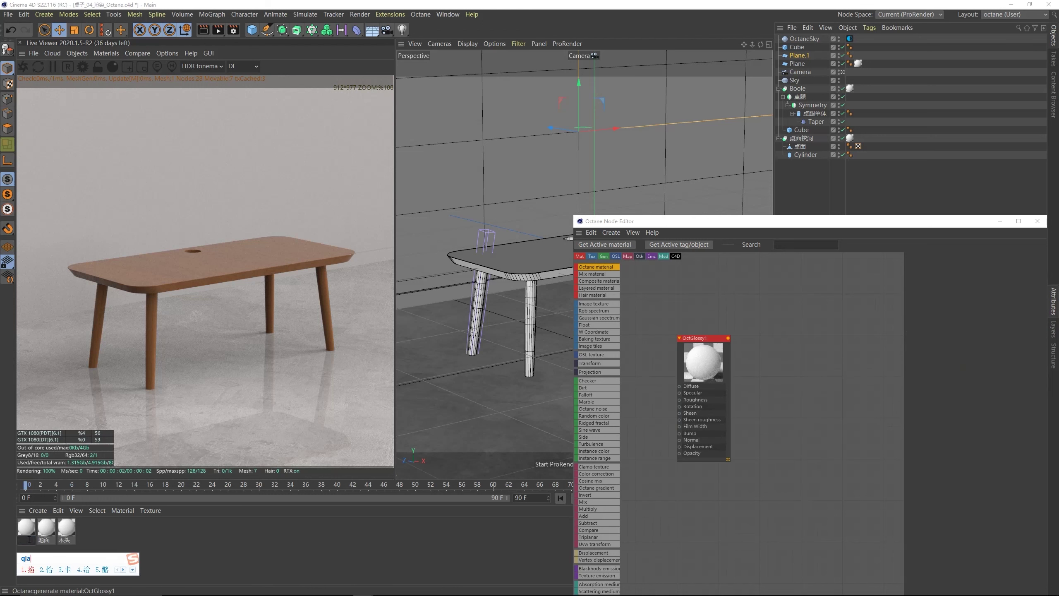
{"action": "key", "text": "Return"}
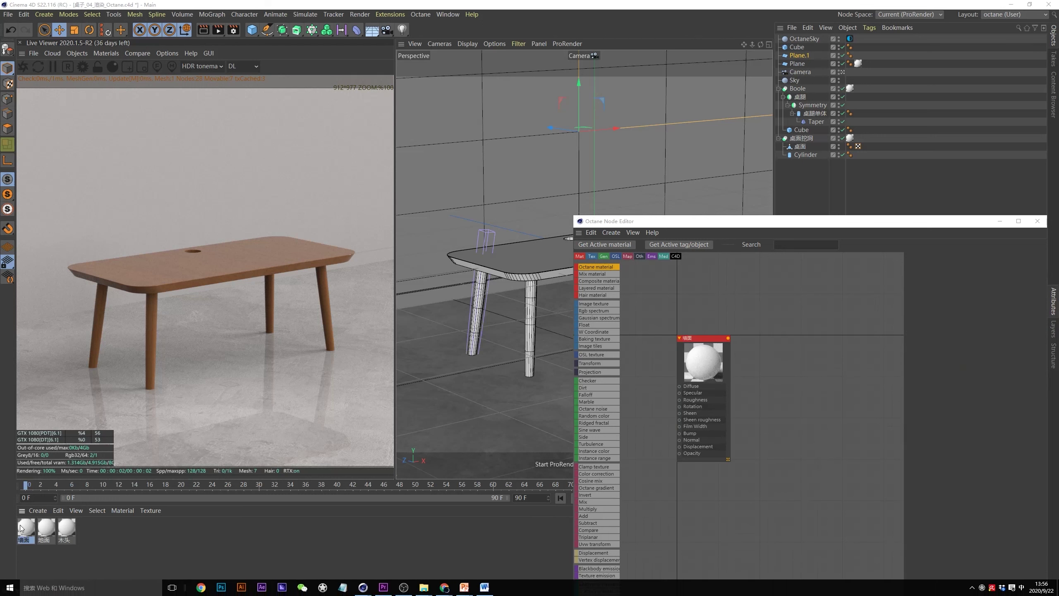
{"action": "left_click_drag", "start_coordinate": [42, 539], "coordinate": [411, 292]}
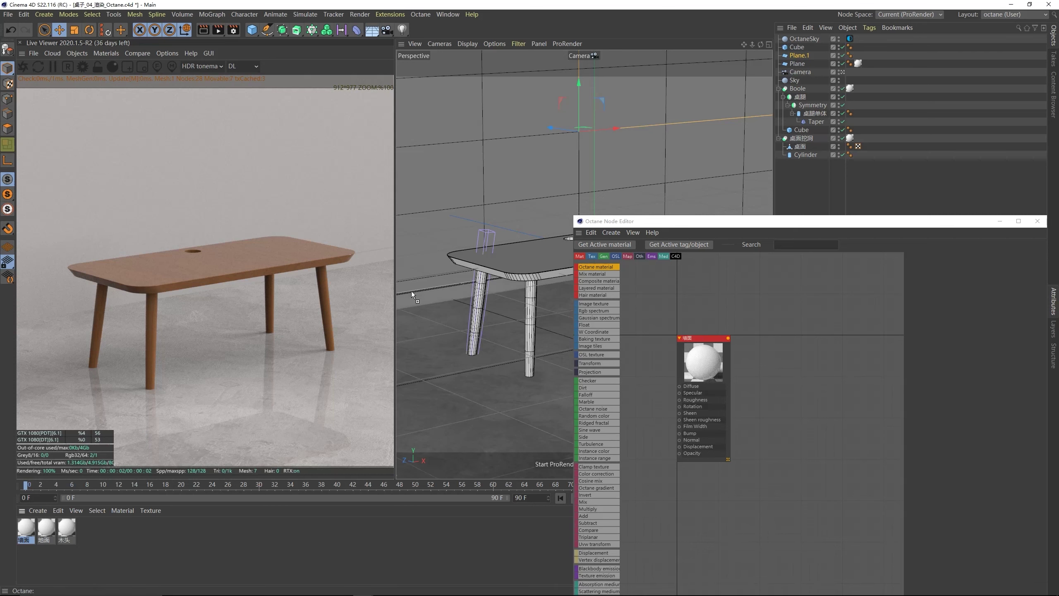
{"action": "left_click_drag", "start_coordinate": [468, 202], "coordinate": [468, 202]}
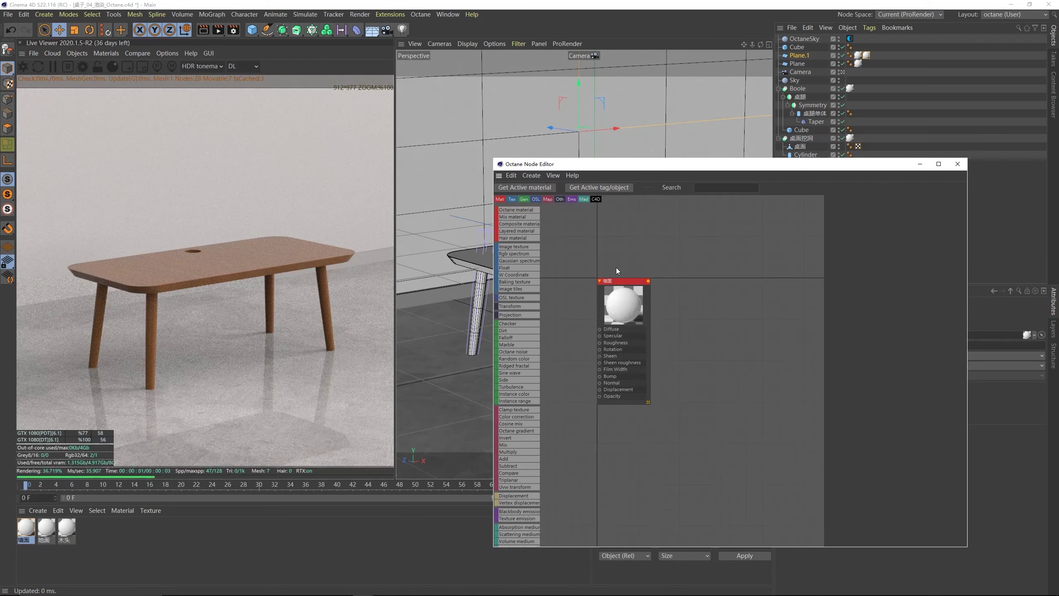
- Darken 墙面's diffuse colour to 80% value grey (0.603827) and close the Node Editor
{"action": "left_click", "coordinate": [618, 288]}
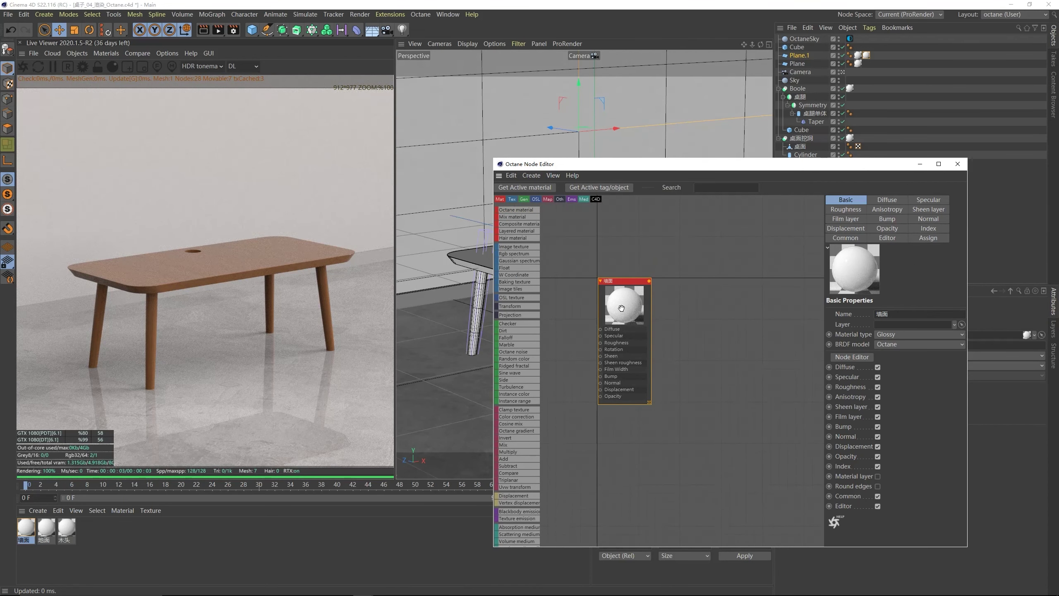
{"action": "left_click_drag", "start_coordinate": [622, 308], "coordinate": [673, 299]}
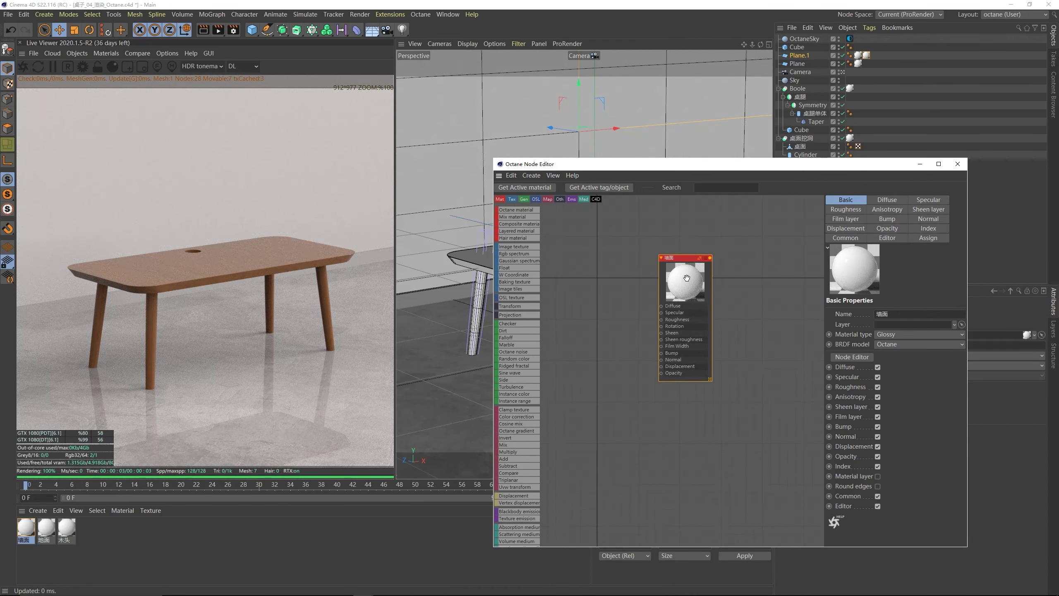
{"action": "left_click", "coordinate": [882, 202]}
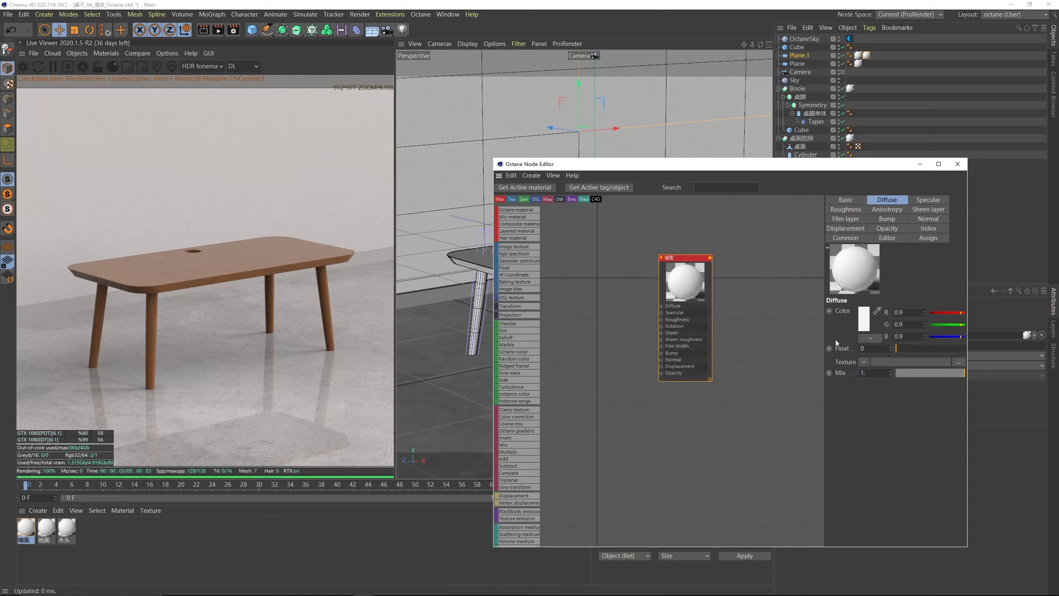
{"action": "left_click", "coordinate": [863, 329]}
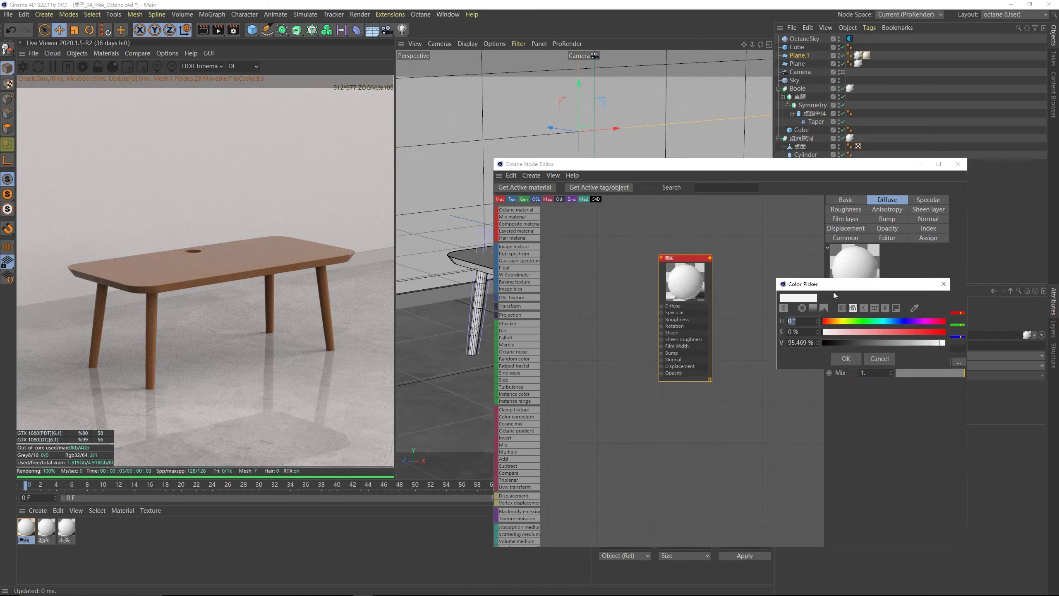
{"action": "left_click_drag", "start_coordinate": [834, 291], "coordinate": [804, 344]}
{"action": "left_click_drag", "start_coordinate": [899, 394], "coordinate": [891, 394]}
{"action": "left_click", "coordinate": [805, 414]}
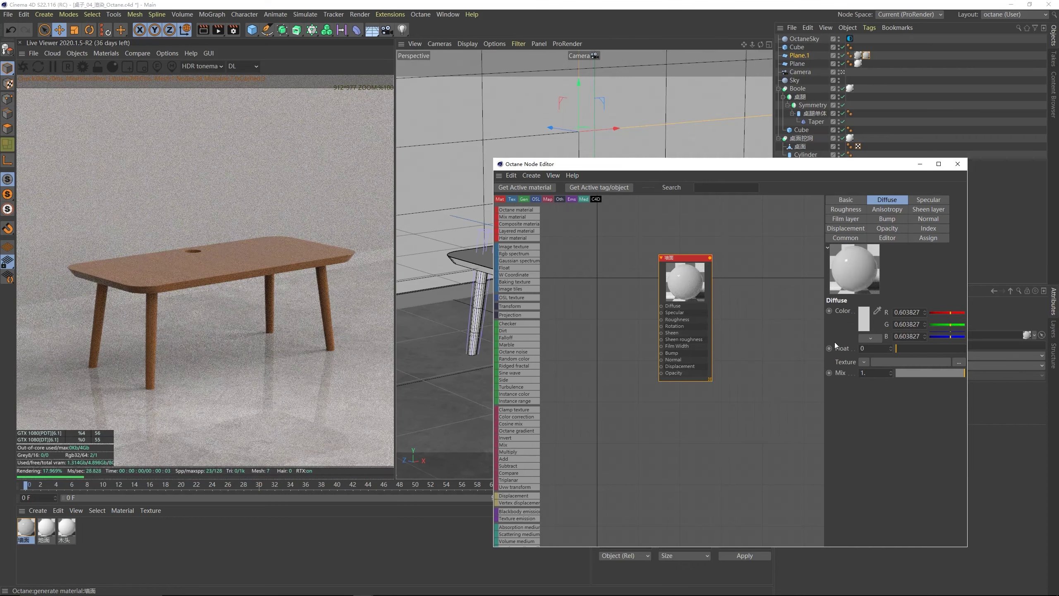
{"action": "left_click", "coordinate": [958, 164]}
{"action": "left_click_drag", "start_coordinate": [867, 55], "coordinate": [872, 48]}
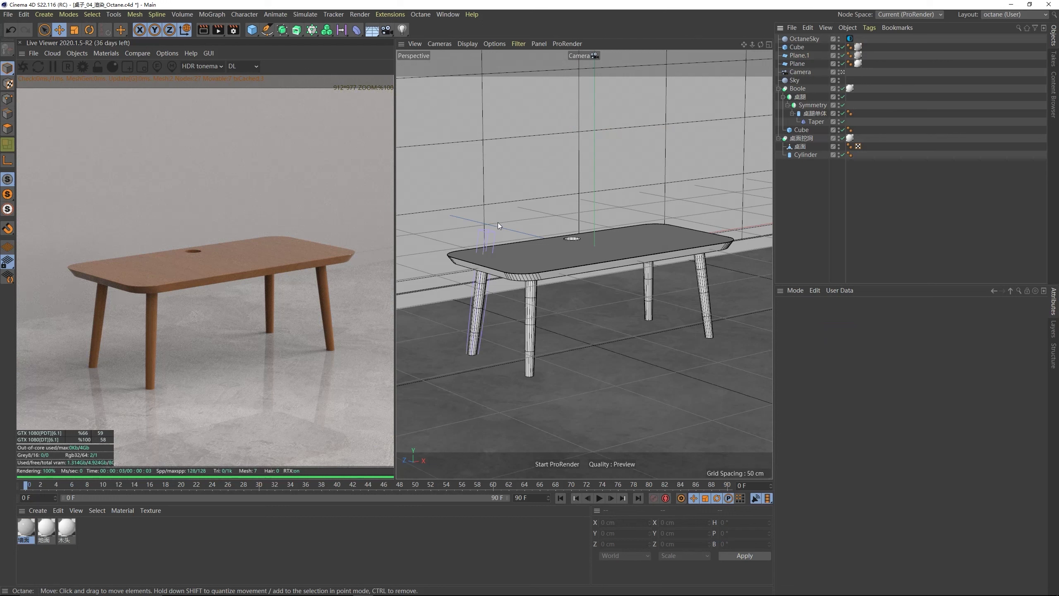
- Rotate the OctaneSky environment tag to RotX -0.103297 to shift the table lighting
{"action": "left_click", "coordinate": [802, 39]}
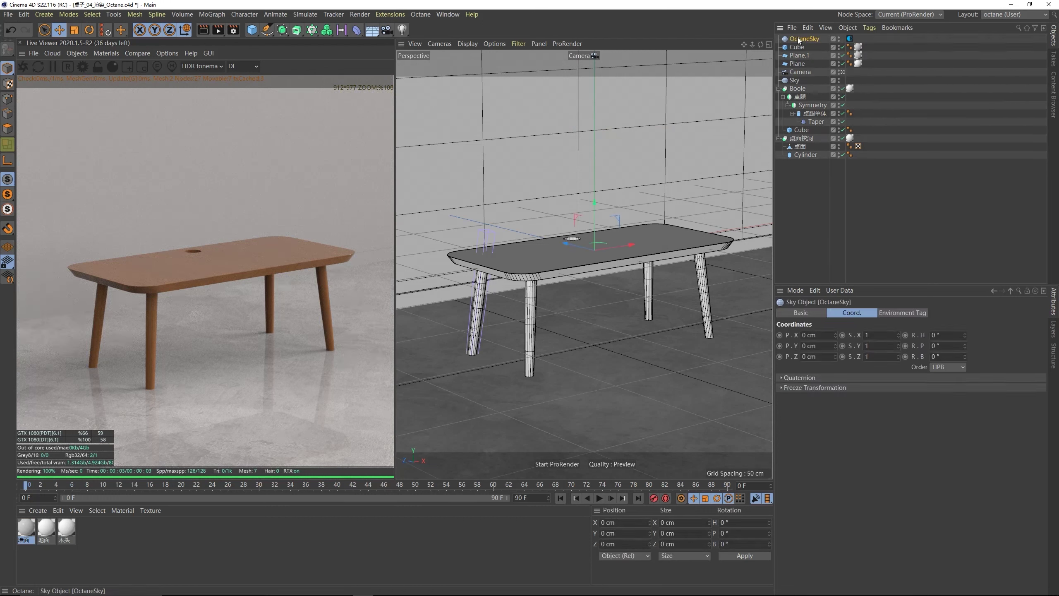
{"action": "left_click", "coordinate": [850, 38]}
{"action": "mouse_move", "coordinate": [952, 402]}
{"action": "left_mouse_down"}
{"action": "mouse_move", "coordinate": [939, 404]}
{"action": "mouse_move", "coordinate": [974, 411]}
{"action": "mouse_move", "coordinate": [944, 401]}
{"action": "left_mouse_up"}
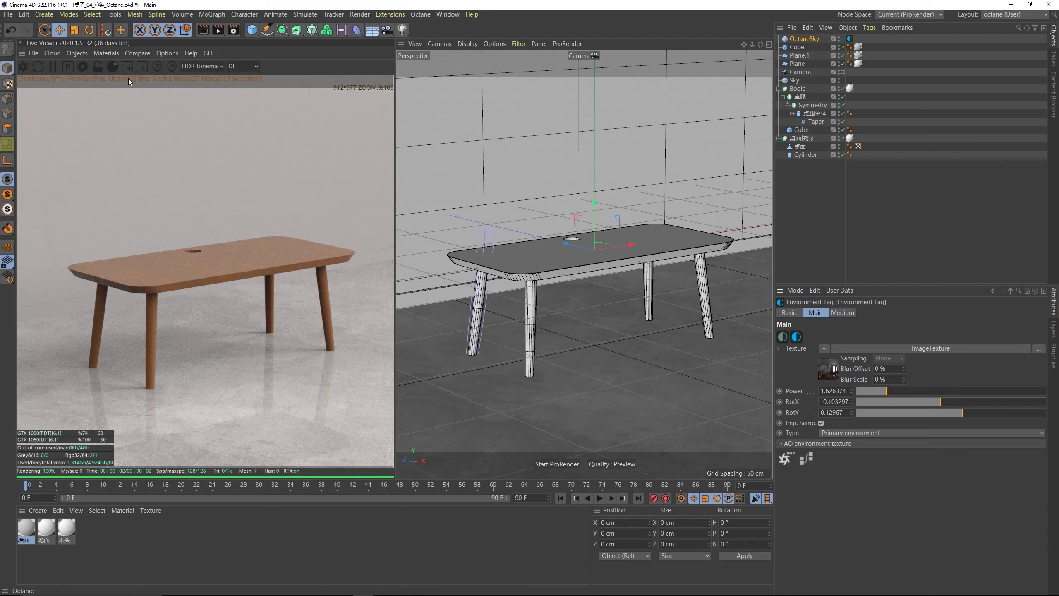
{"action": "left_click", "coordinate": [932, 146]}
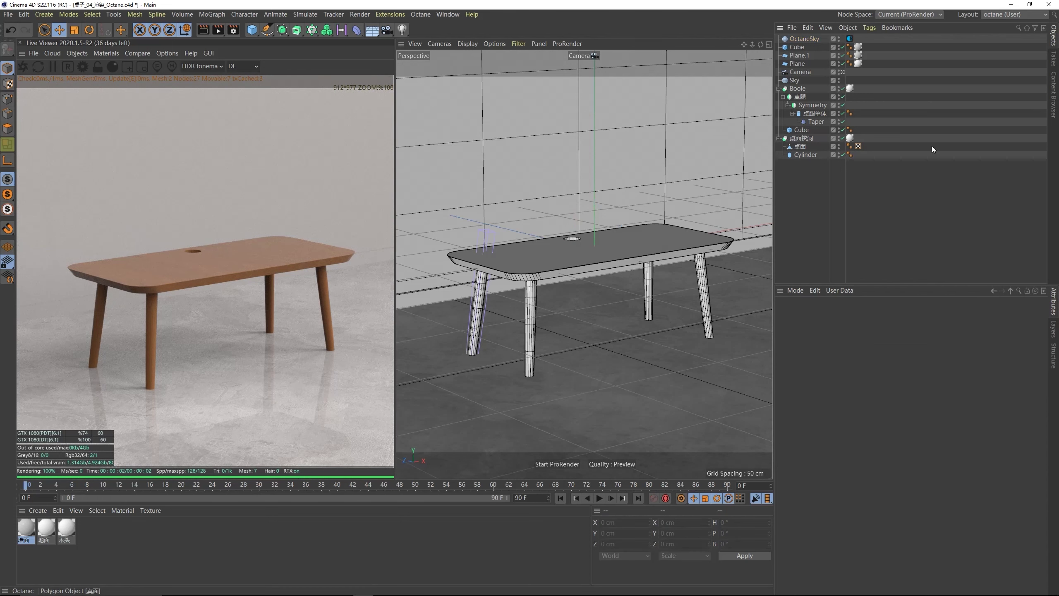
- Add an OctaneCameraTag to the Camera and enable its Camera Imager
{"action": "left_click", "coordinate": [802, 73]}
{"action": "right_click", "coordinate": [803, 74]}
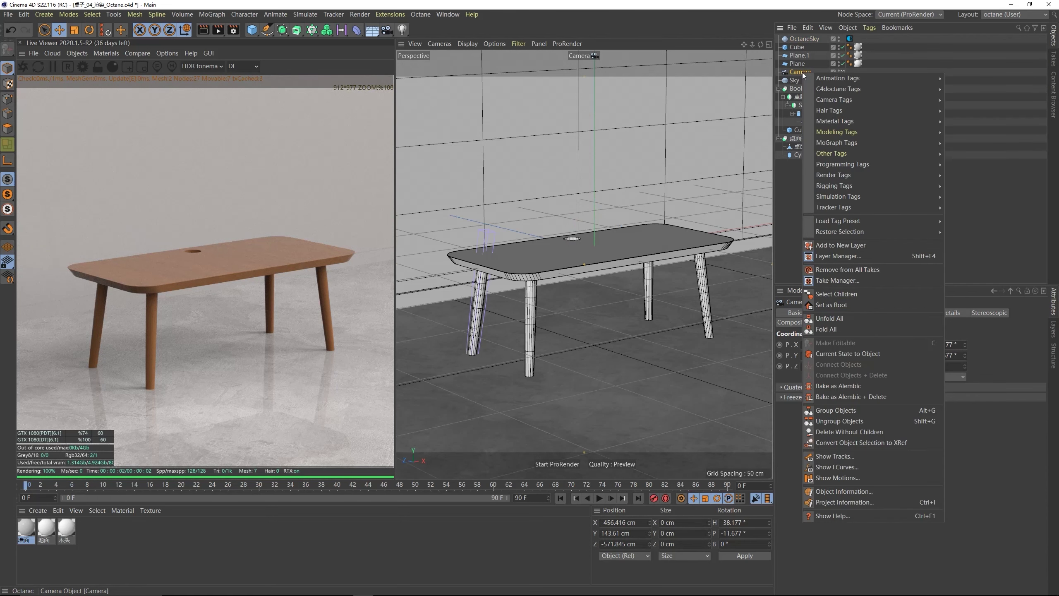
{"action": "mouse_move", "coordinate": [826, 89]}
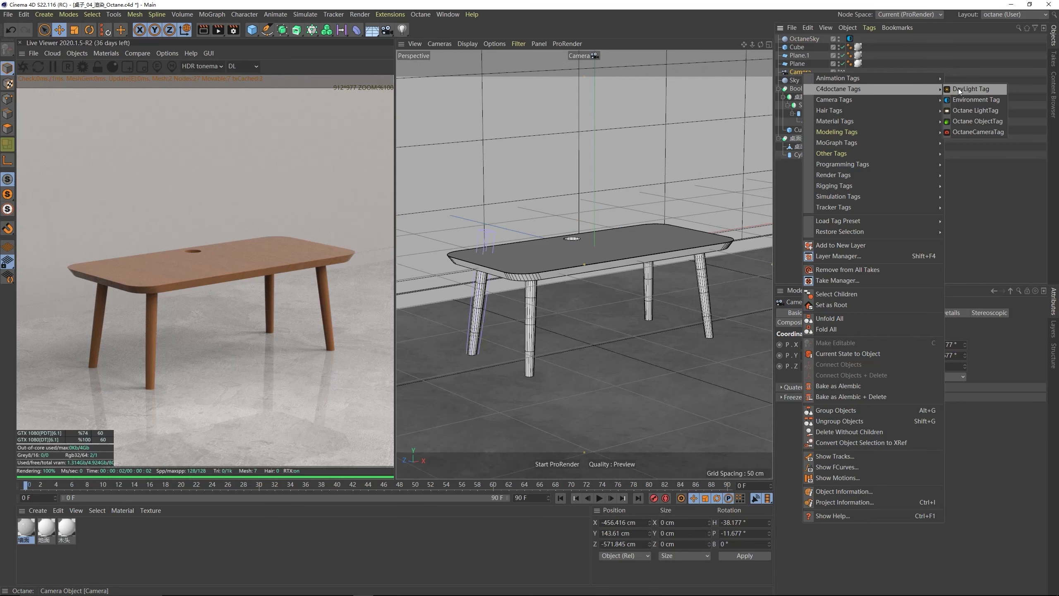
{"action": "left_click", "coordinate": [972, 133]}
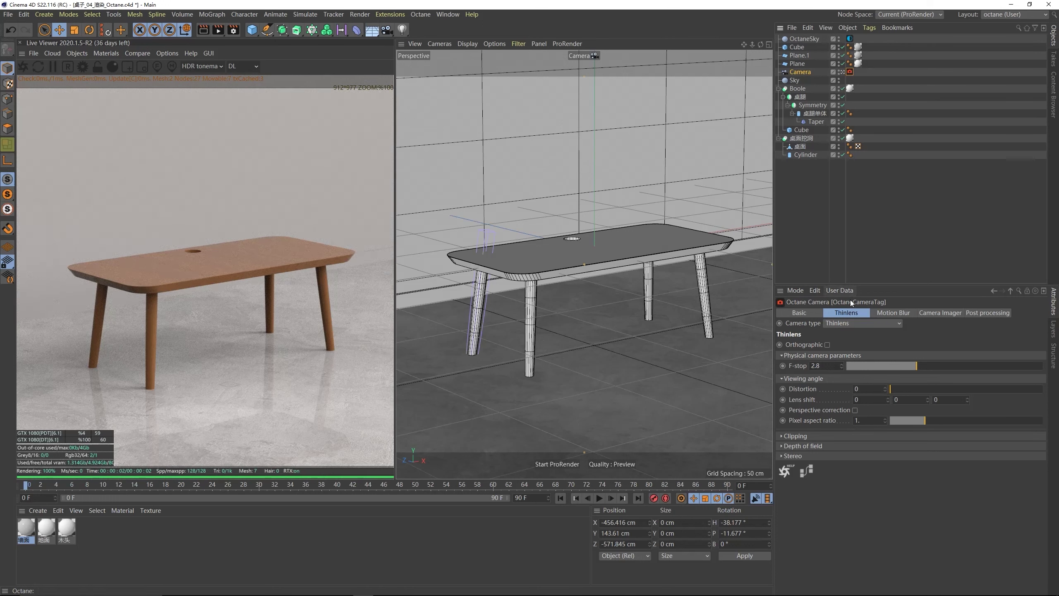
{"action": "left_click", "coordinate": [939, 312]}
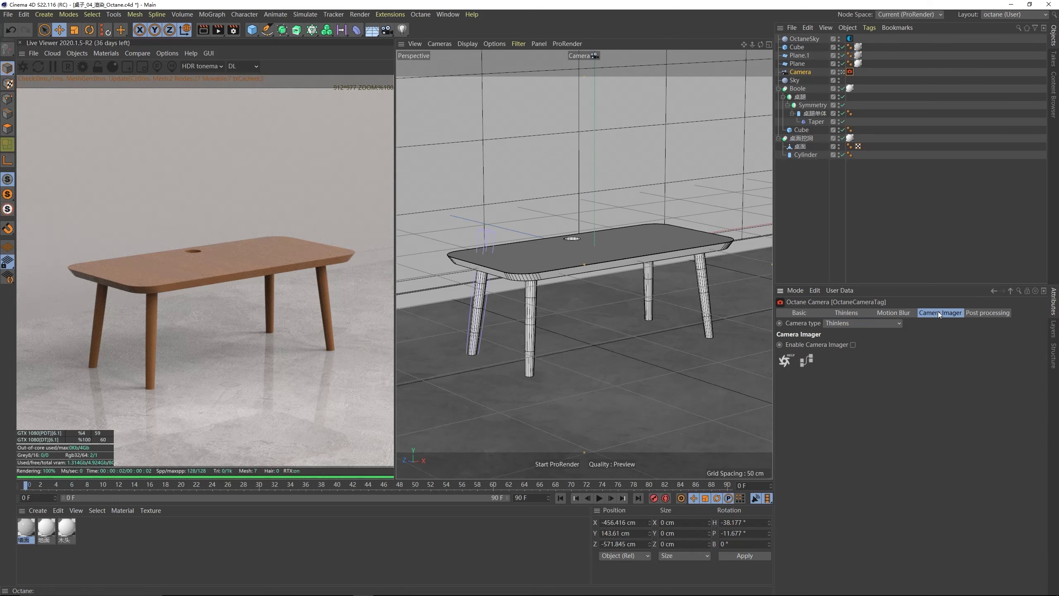
{"action": "left_click", "coordinate": [853, 345]}
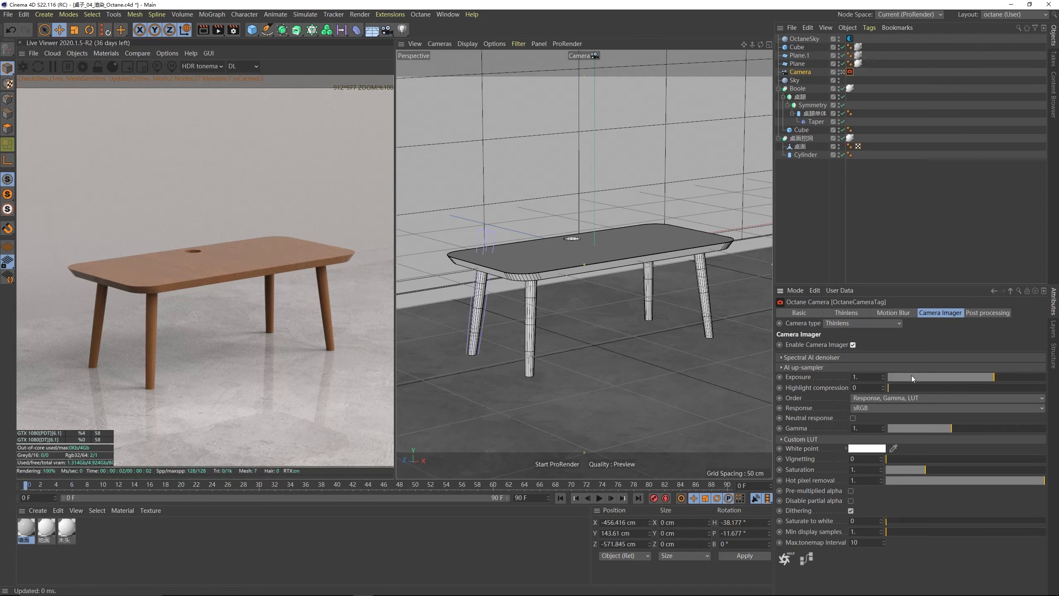
- Test exposure, vignetting and saturation, leaving them at 1, 0 and 1
{"action": "mouse_move", "coordinate": [998, 377]}
{"action": "left_mouse_down"}
{"action": "mouse_move", "coordinate": [1007, 376]}
{"action": "mouse_move", "coordinate": [993, 378]}
{"action": "left_mouse_up"}
{"action": "left_click_drag", "start_coordinate": [897, 459], "coordinate": [985, 460]}
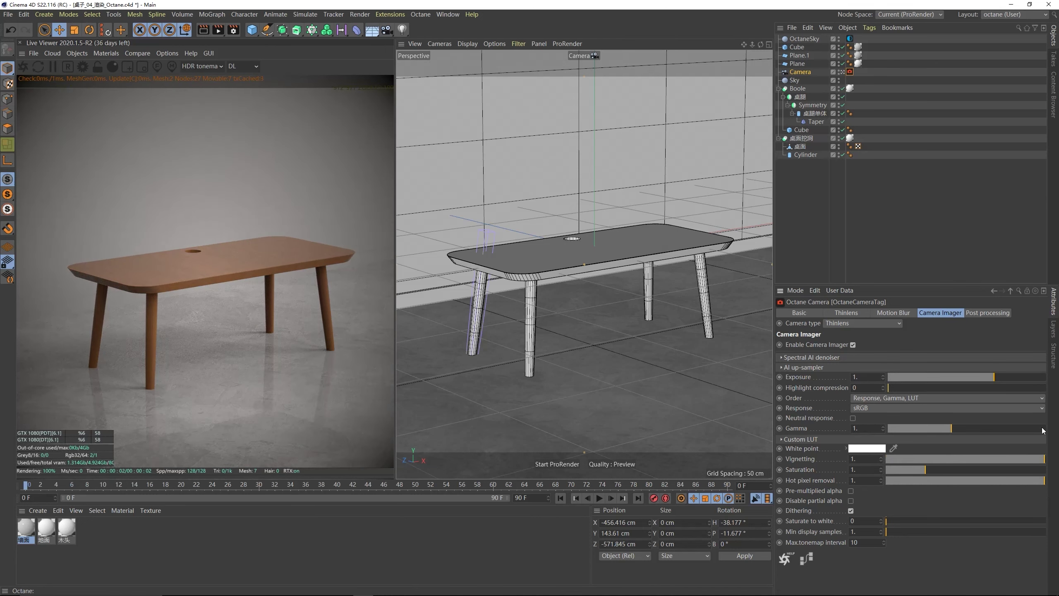
{"action": "key", "text": "ctrl+z"}
{"action": "left_click_drag", "start_coordinate": [918, 468], "coordinate": [987, 470]}
{"action": "key", "text": "ctrl+z"}
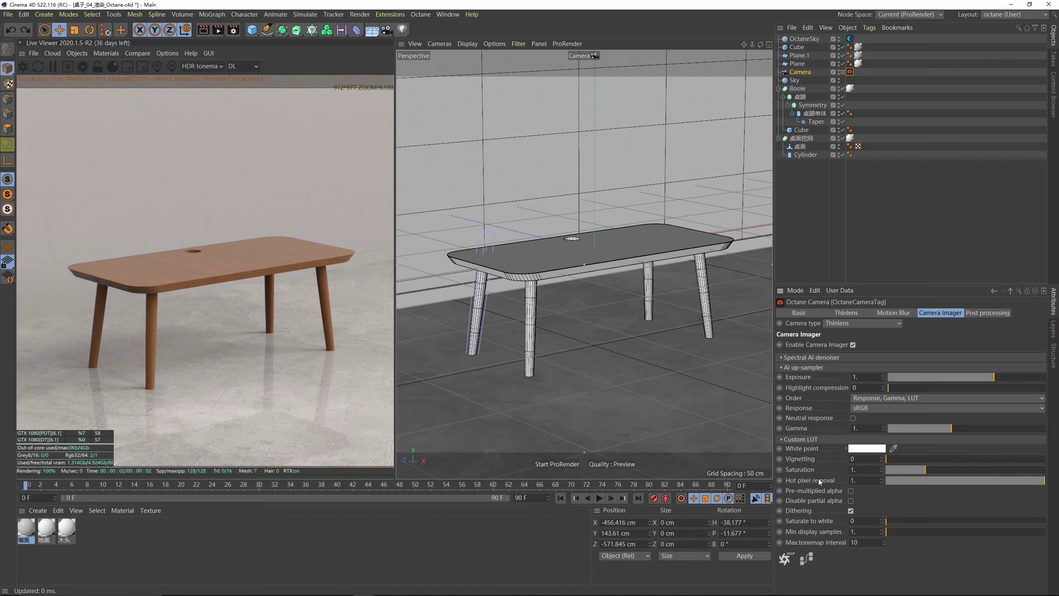
- Try the DSCS315_1, _2 and _3 response curves, settling on DSCS315_2
{"action": "left_click", "coordinate": [864, 410]}
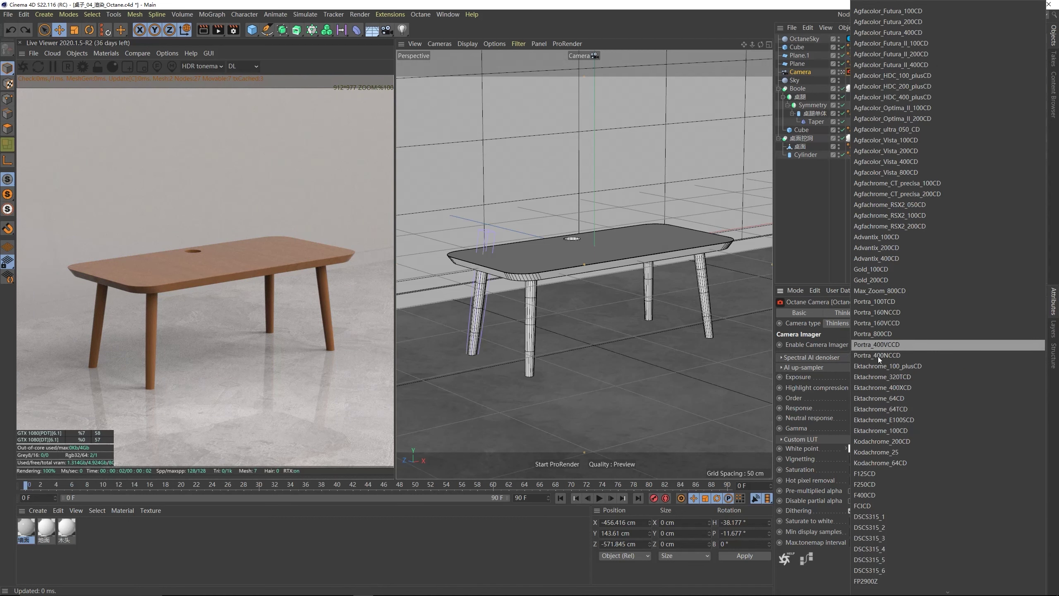
{"action": "left_click", "coordinate": [879, 518]}
{"action": "left_click", "coordinate": [890, 407]}
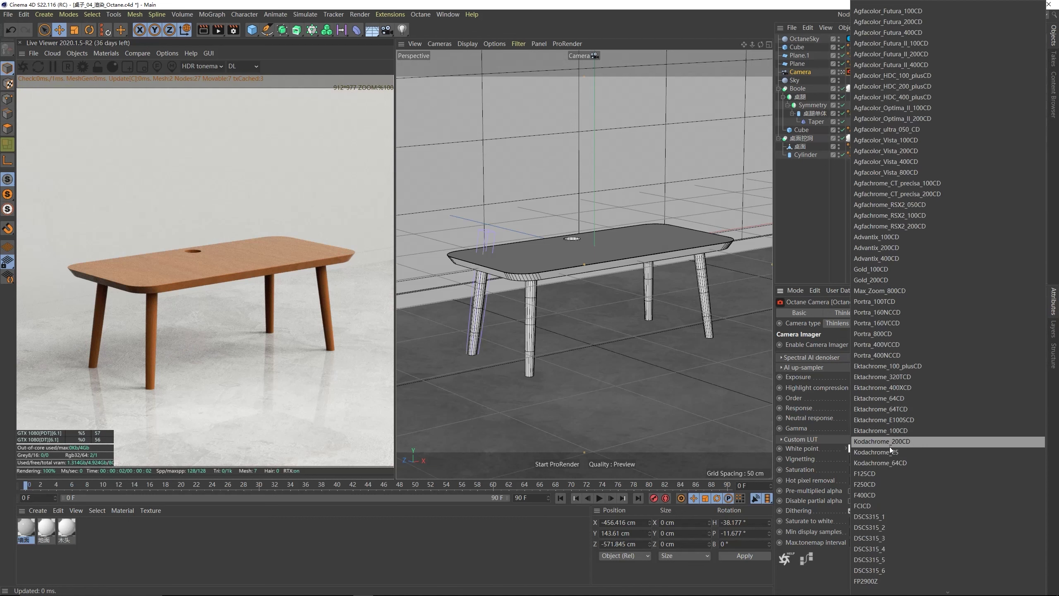
{"action": "left_click", "coordinate": [887, 524]}
{"action": "left_click", "coordinate": [897, 407]}
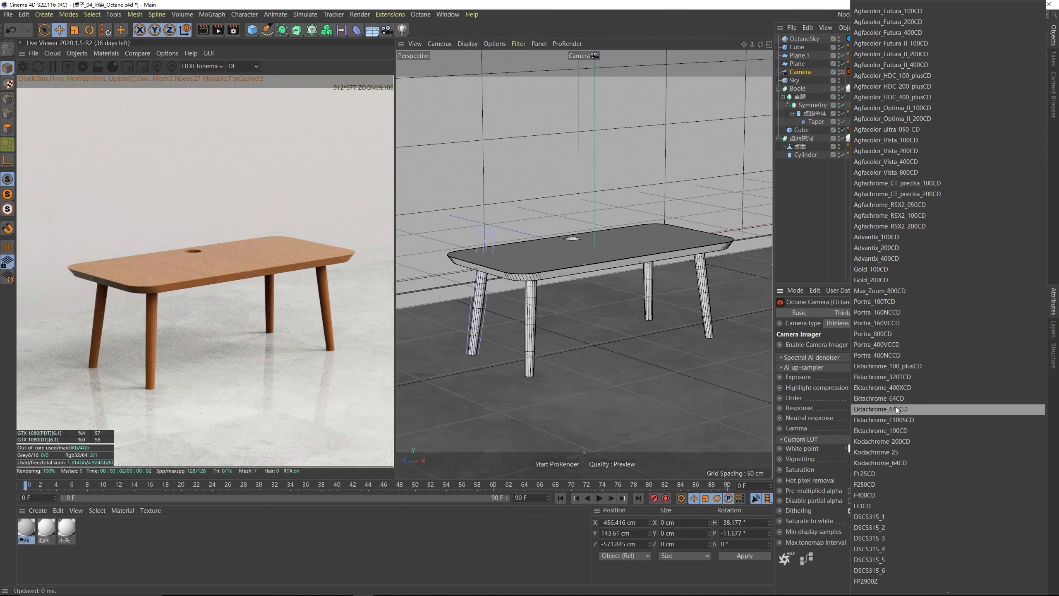
{"action": "left_click", "coordinate": [889, 538]}
{"action": "left_click", "coordinate": [894, 411]}
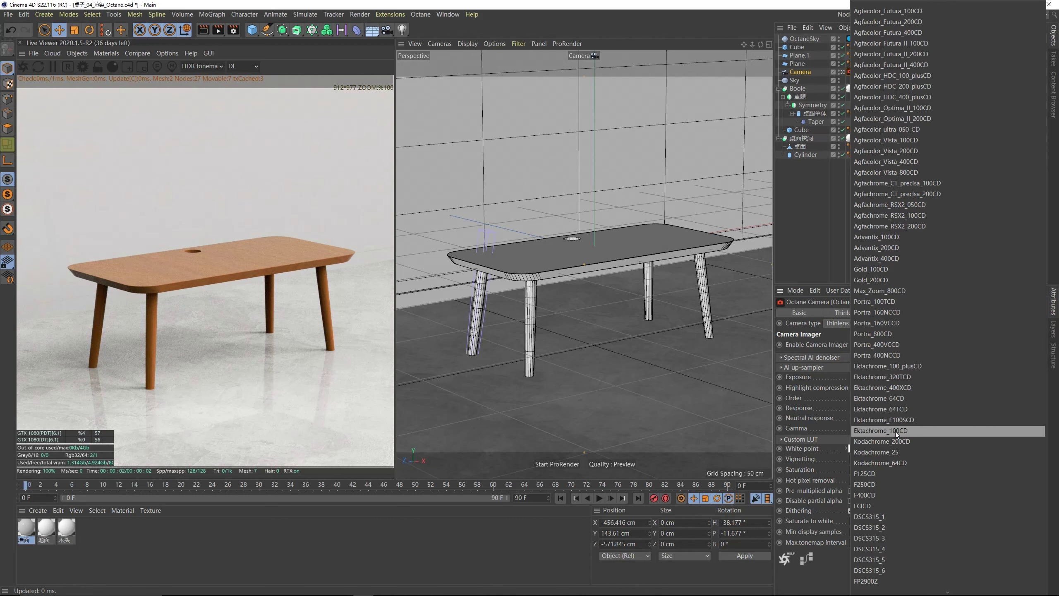
{"action": "left_click", "coordinate": [889, 528]}
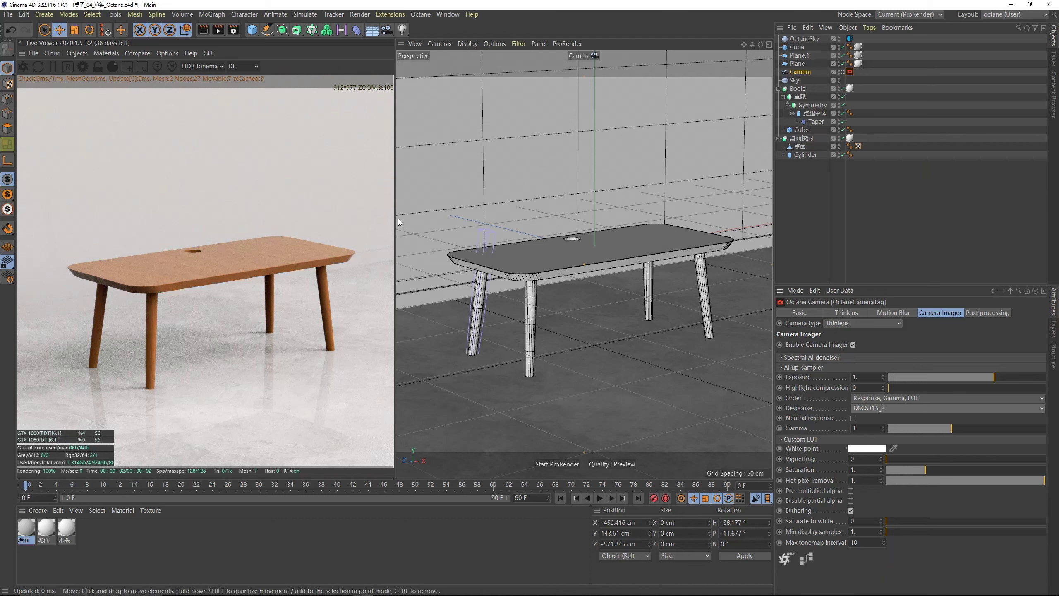
- Set Max. samples to 500 in Octane Settings and close the window
{"action": "left_click", "coordinate": [83, 66]}
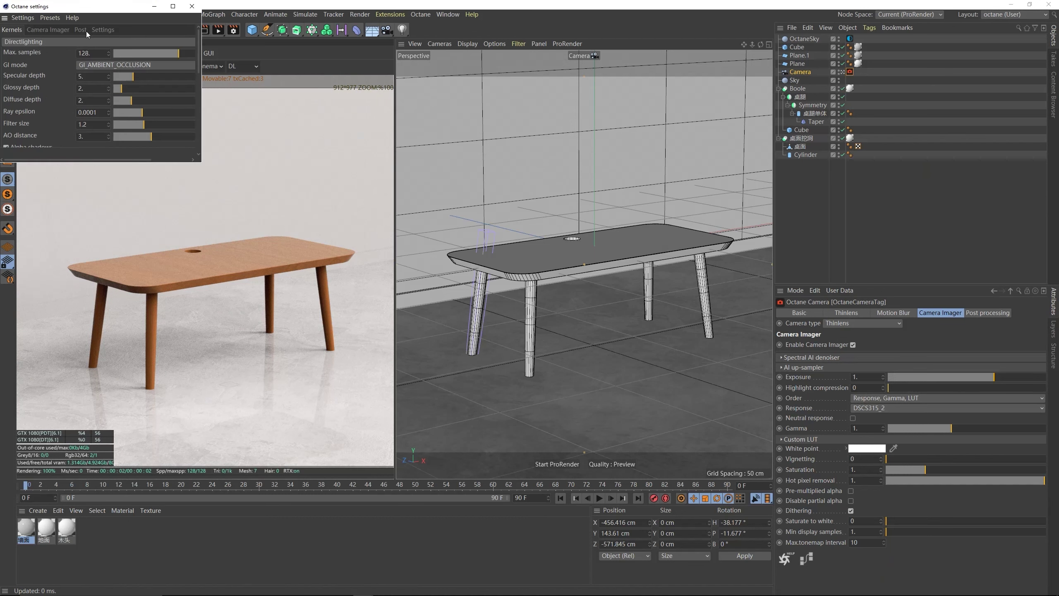
{"action": "left_click_drag", "start_coordinate": [86, 9], "coordinate": [601, 207]}
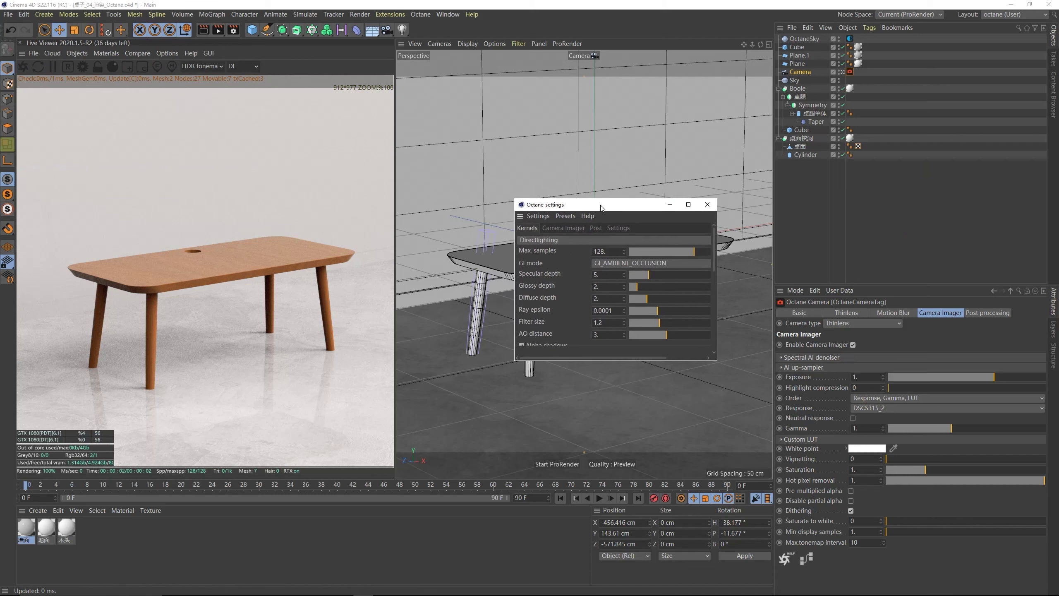
{"action": "left_click", "coordinate": [607, 250]}
{"action": "type", "text": "500"}
{"action": "key", "text": "Return"}
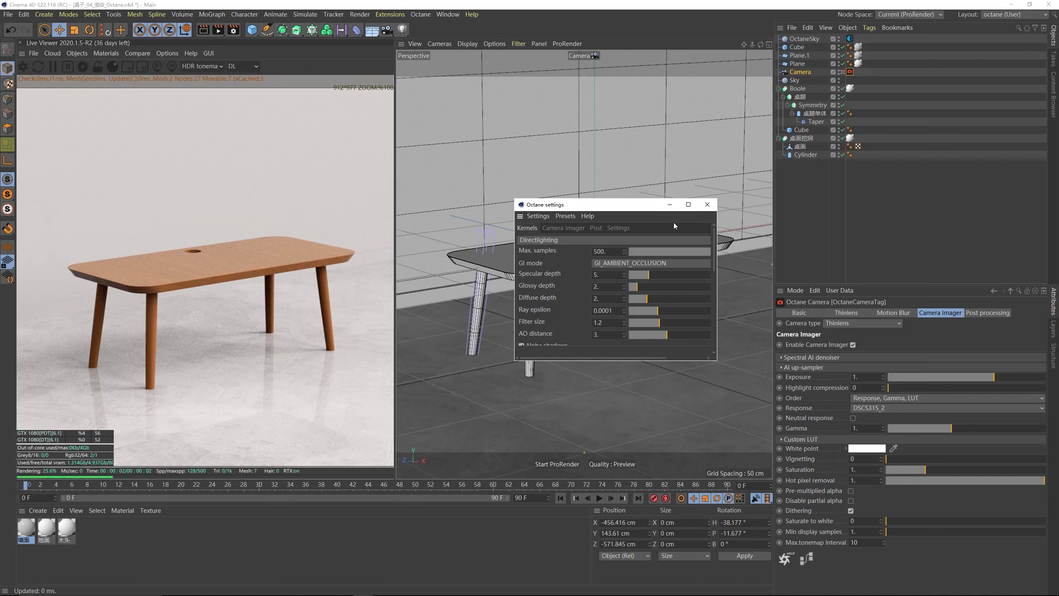
{"action": "left_click", "coordinate": [707, 204]}
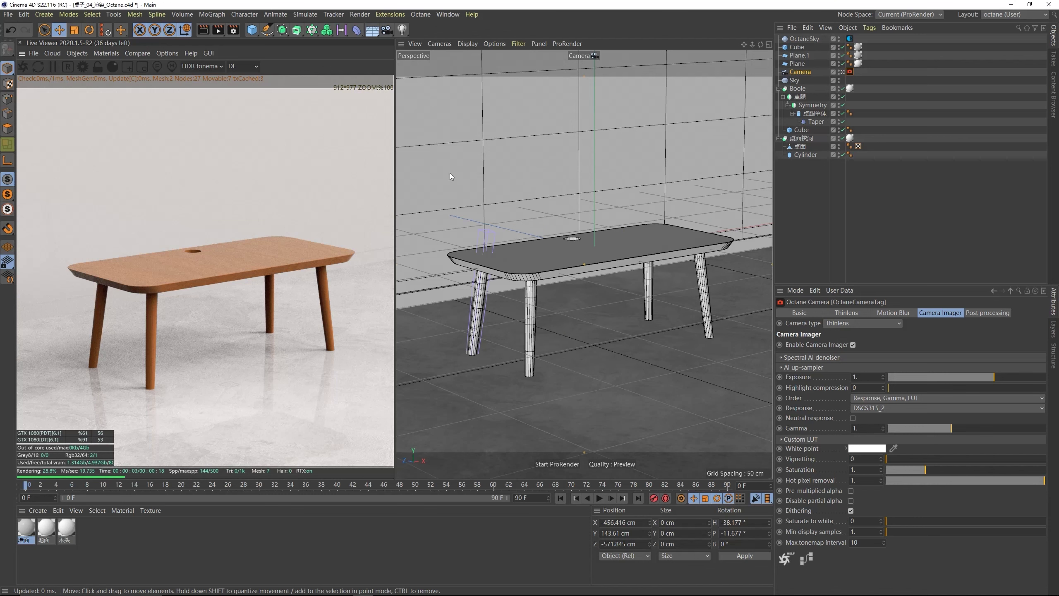
- Switch the renderer to Octane Renderer in Render Settings
{"action": "left_click", "coordinate": [233, 30]}
{"action": "left_click_drag", "start_coordinate": [297, 22], "coordinate": [477, 124]}
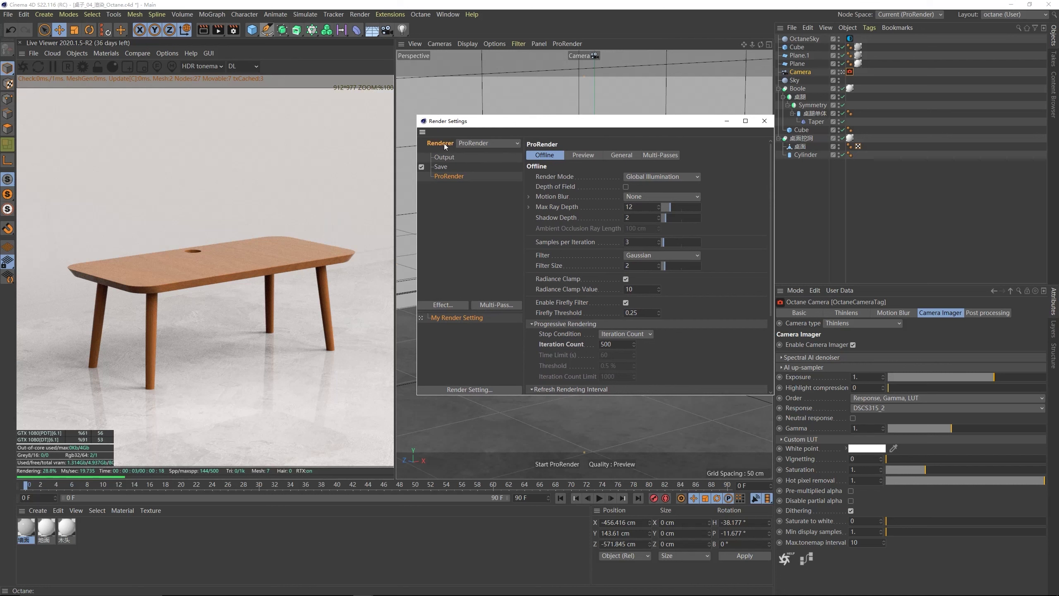
{"action": "left_click", "coordinate": [467, 143]}
{"action": "left_click", "coordinate": [470, 188]}
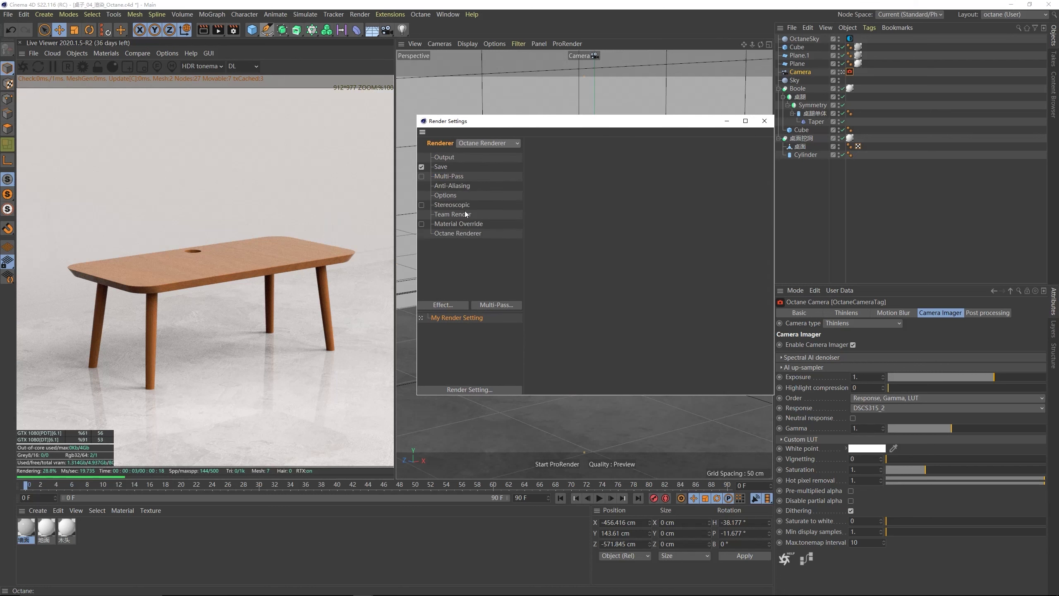
- Name the saved image file 桌子_01_octane and render to the Picture Viewer
{"action": "left_click", "coordinate": [446, 167]}
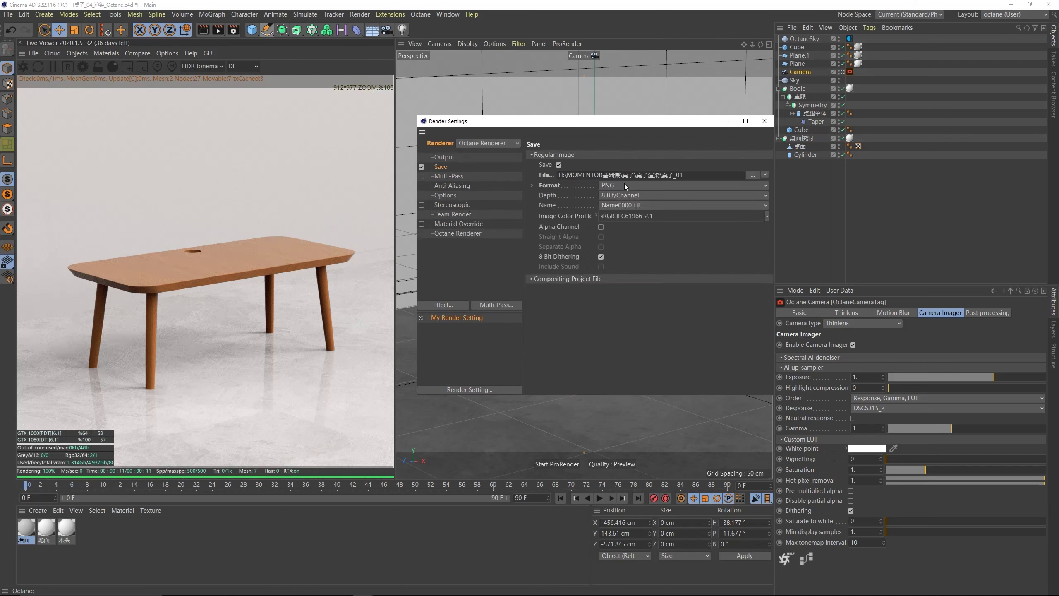
{"action": "left_click", "coordinate": [754, 175]}
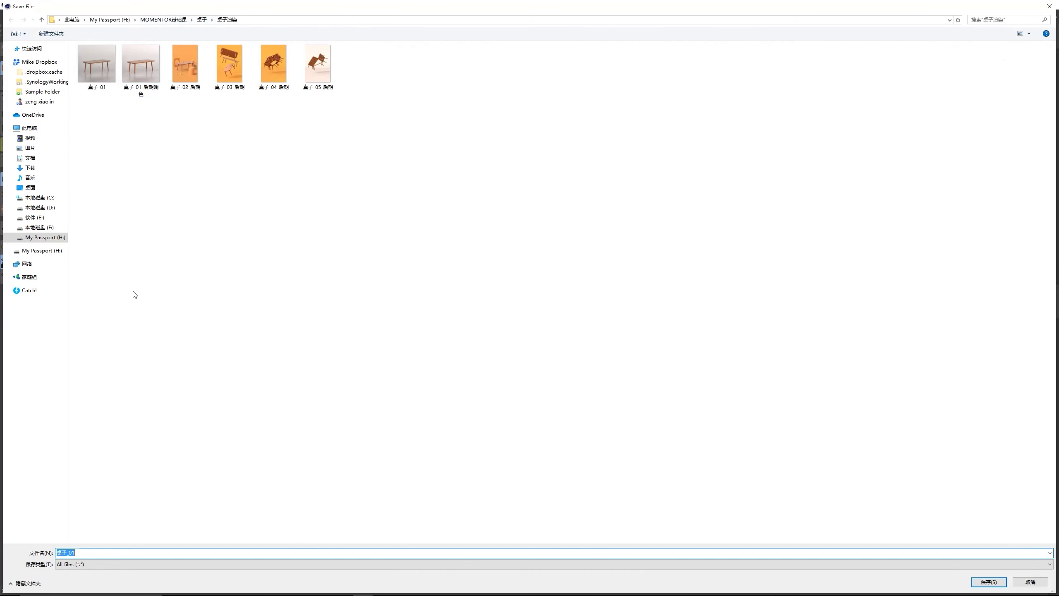
{"action": "left_click", "coordinate": [83, 555]}
{"action": "type", "text": "_"}
{"action": "type", "text": "oxct"}
{"action": "key", "text": "BackSpace"}
{"action": "key", "text": "BackSpace"}
{"action": "key", "text": "BackSpace"}
{"action": "type", "text": "ctane"}
{"action": "key", "text": "Return"}
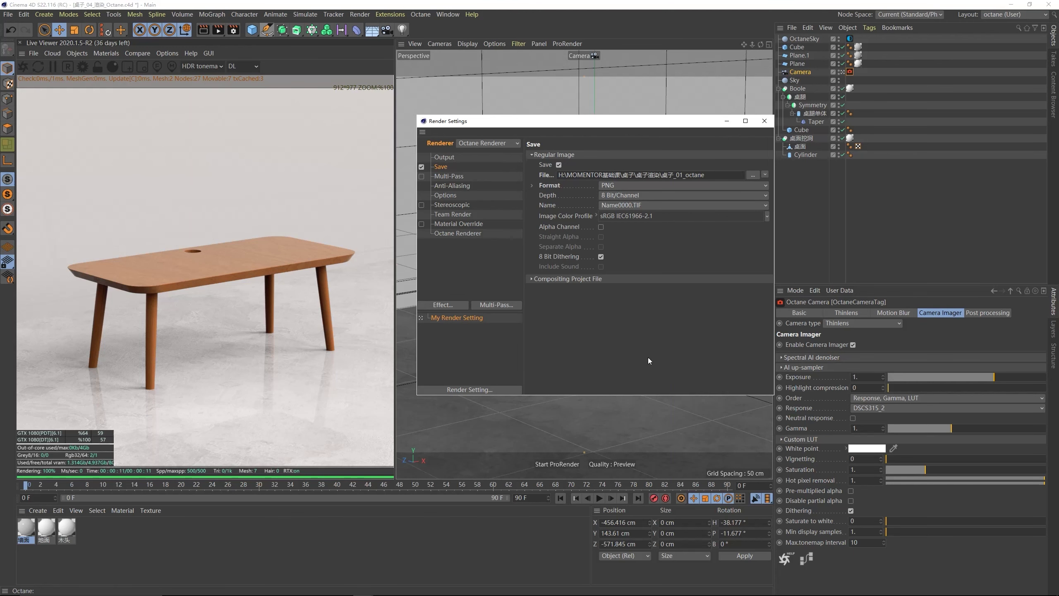
{"action": "left_click", "coordinate": [217, 30]}
- Wait for the 桌子_01_octane.png render to finish, then close the Picture Viewer
{"action": "scroll", "coordinate": [454, 236], "scroll_direction": "down", "scroll_amount": 2}
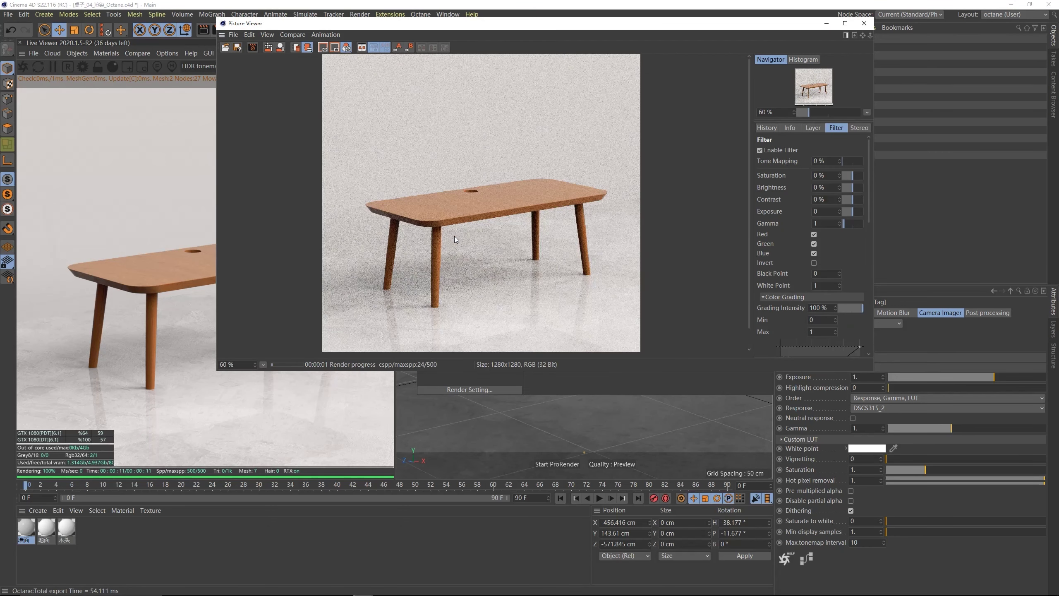
{"action": "scroll", "coordinate": [470, 252], "scroll_direction": "up", "scroll_amount": 1}
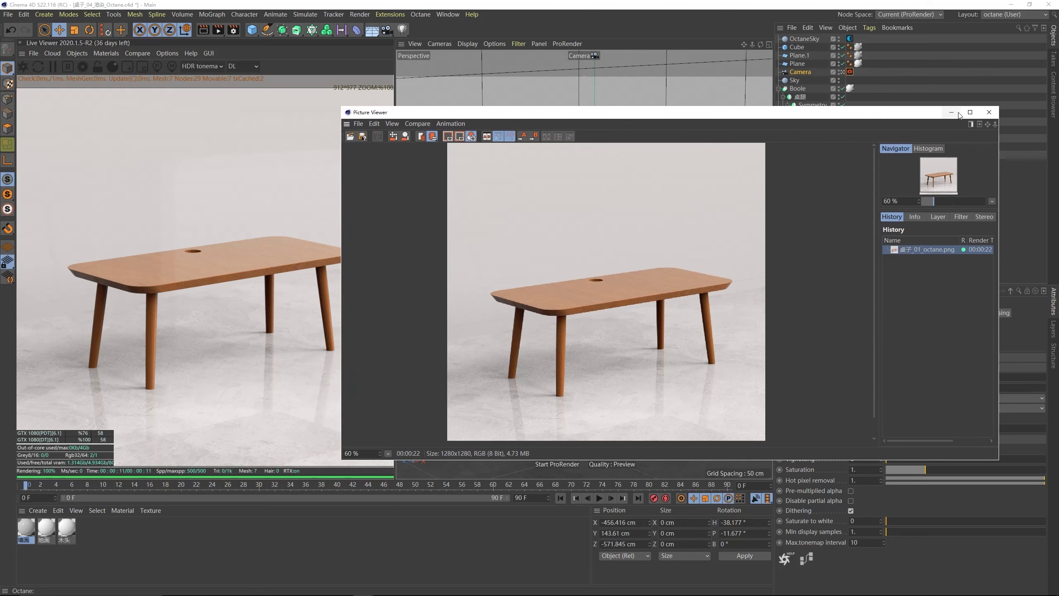
{"action": "left_click", "coordinate": [997, 113]}
- Review the Render Settings ray depths and Global Illumination render mode, then close them unchanged
{"action": "left_click", "coordinate": [233, 30]}
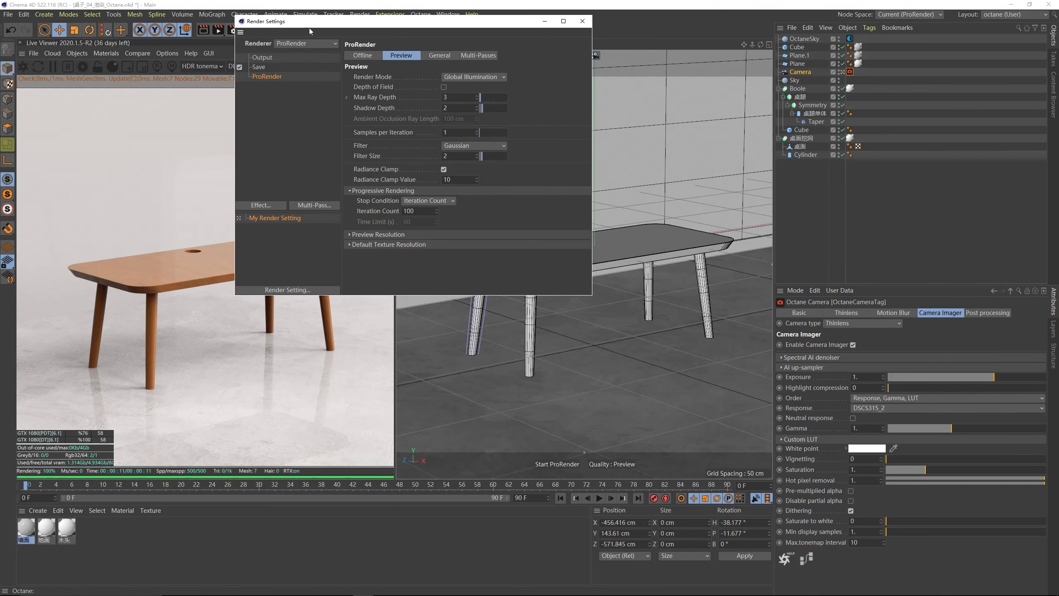
{"action": "left_click_drag", "start_coordinate": [309, 28], "coordinate": [416, 88]}
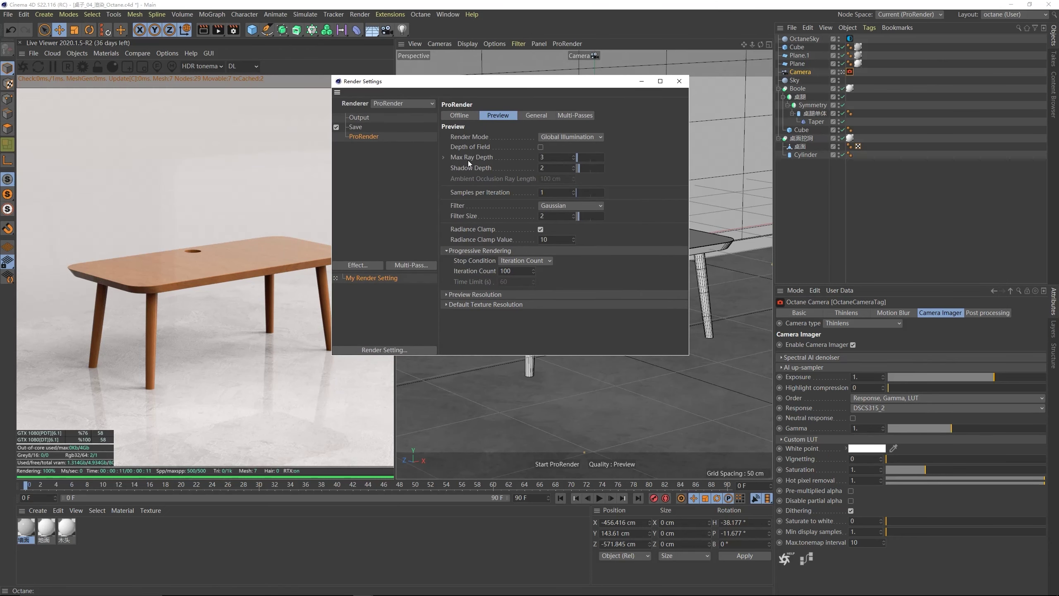
{"action": "left_click", "coordinate": [443, 158]}
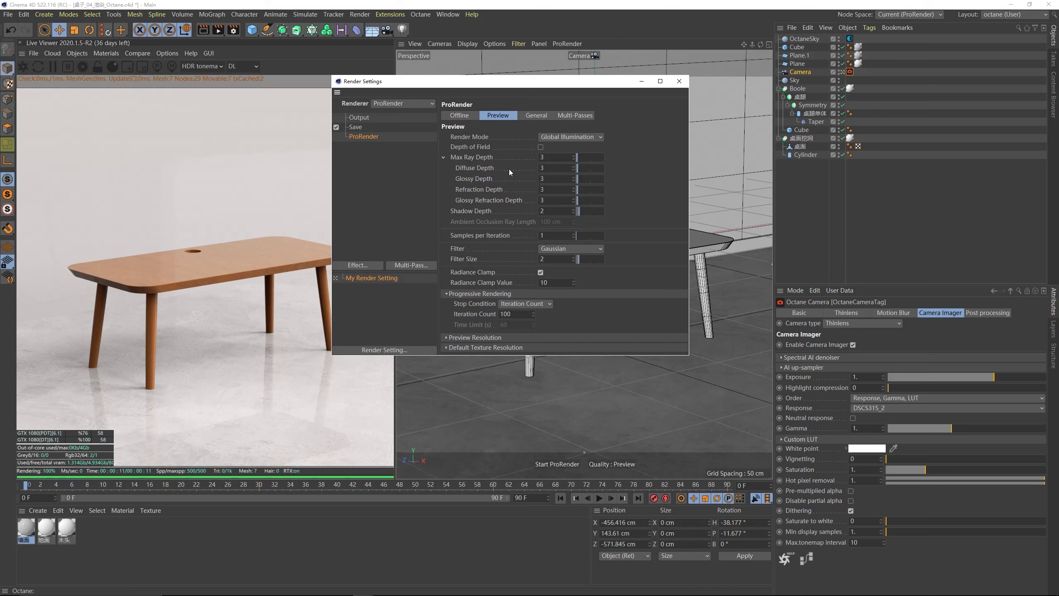
{"action": "left_click", "coordinate": [570, 137]}
{"action": "left_click", "coordinate": [556, 146]}
{"action": "left_click", "coordinate": [679, 82]}
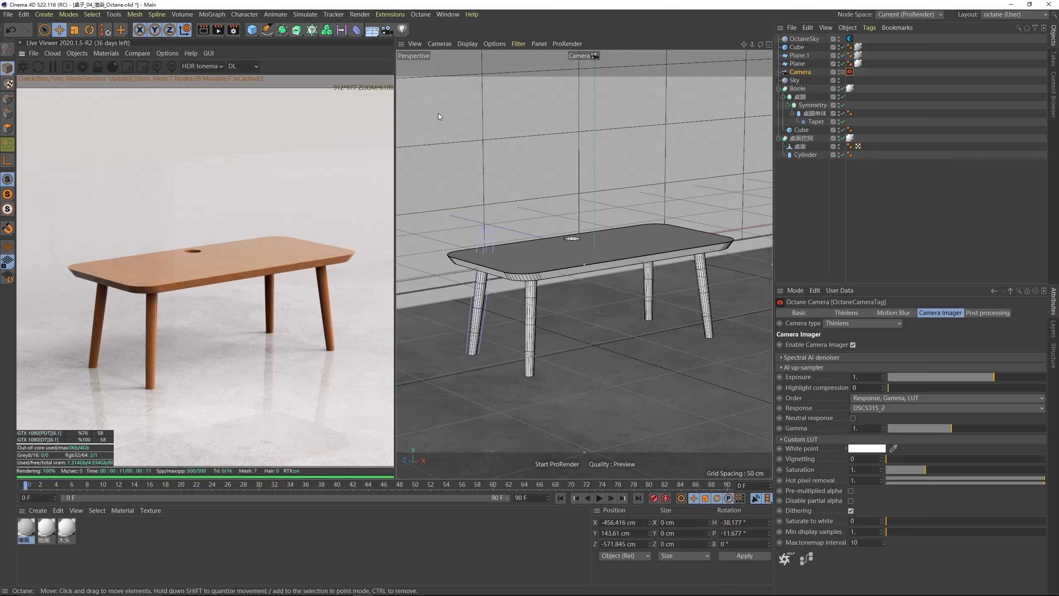
- Bring up Octane Settings centred on screen with the Directlighting kernel selected
{"action": "left_click", "coordinate": [83, 66]}
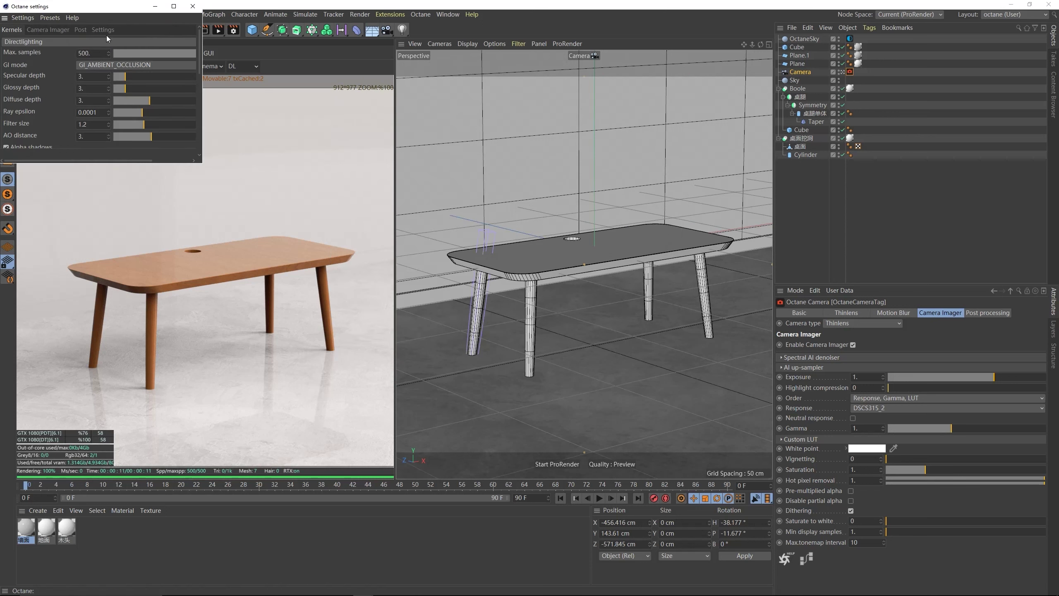
{"action": "left_click_drag", "start_coordinate": [105, 13], "coordinate": [516, 193]}
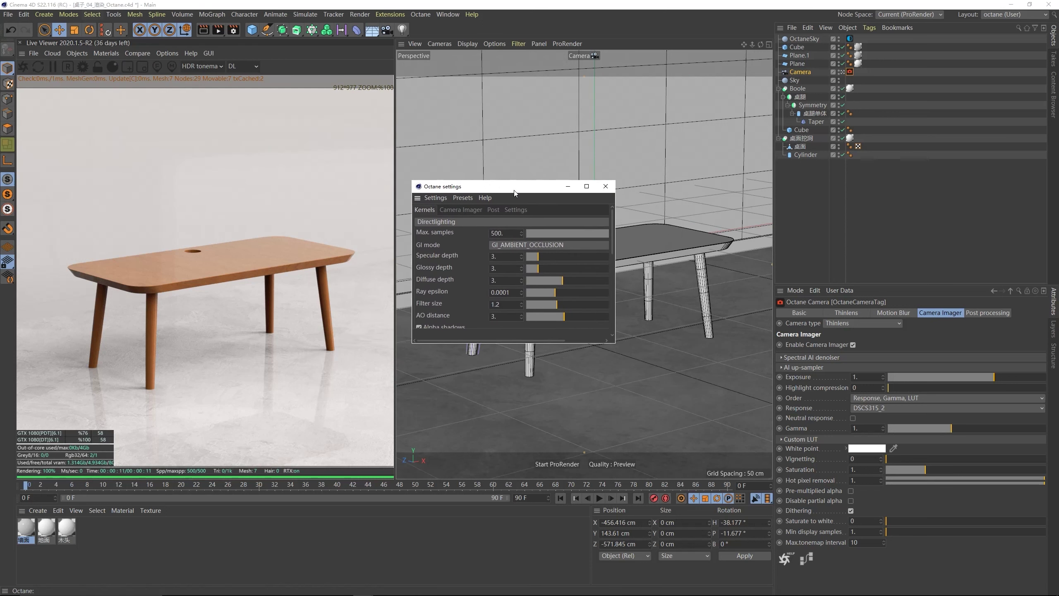
{"action": "left_click", "coordinate": [436, 224]}
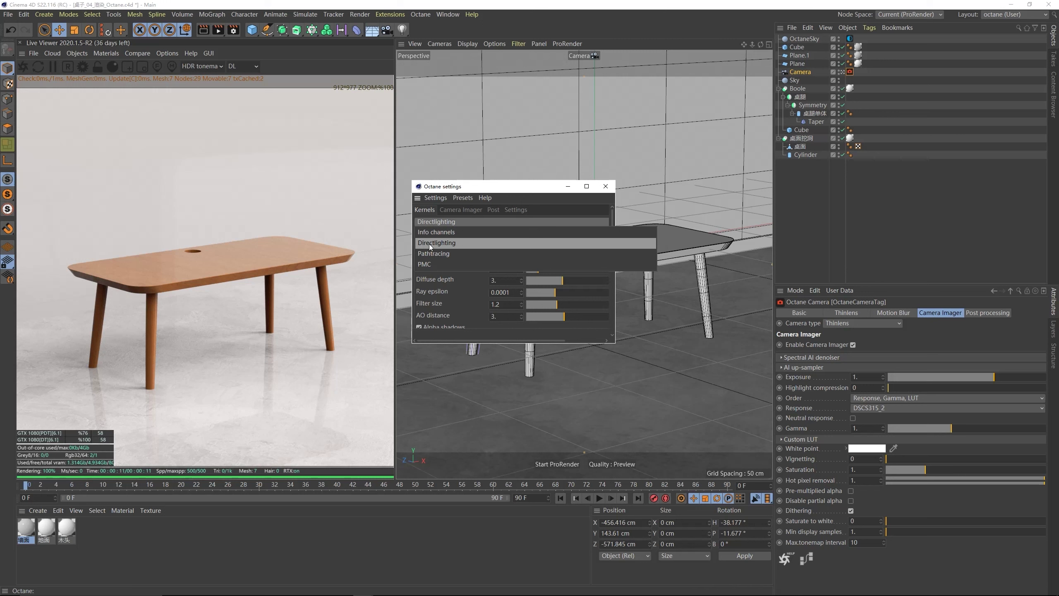
{"action": "left_click", "coordinate": [434, 243]}
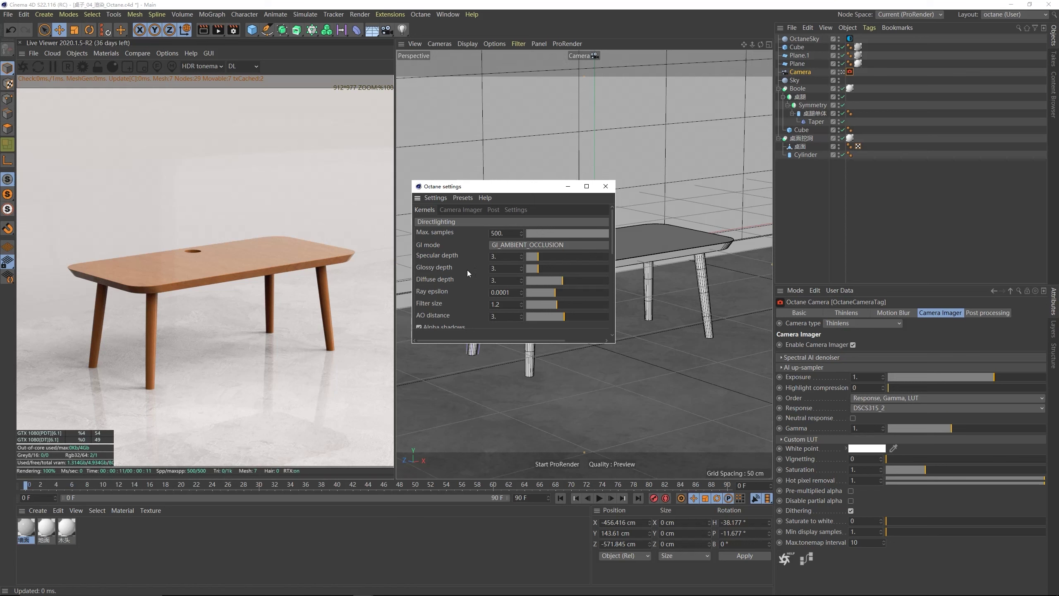
- Raise the Directlighting specular, glossy and diffuse depths from 3 to 8
{"action": "double_click", "coordinate": [497, 258]}
{"action": "key", "text": "Tab"}
{"action": "type", "text": "8"}
{"action": "key", "text": "Tab"}
{"action": "type", "text": "3"}
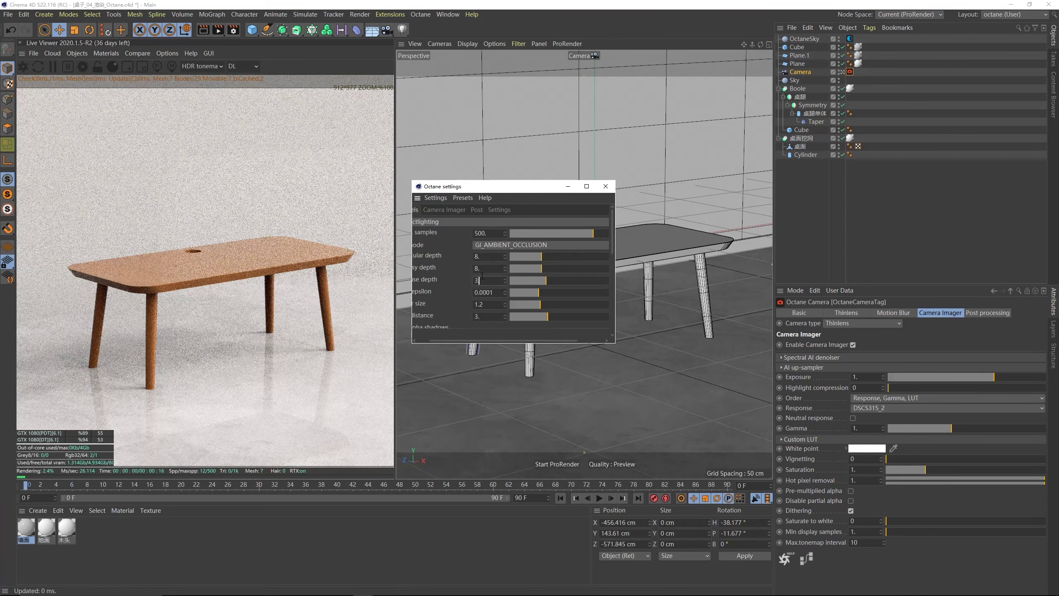
{"action": "key", "text": "Return"}
{"action": "key", "text": "Return"}
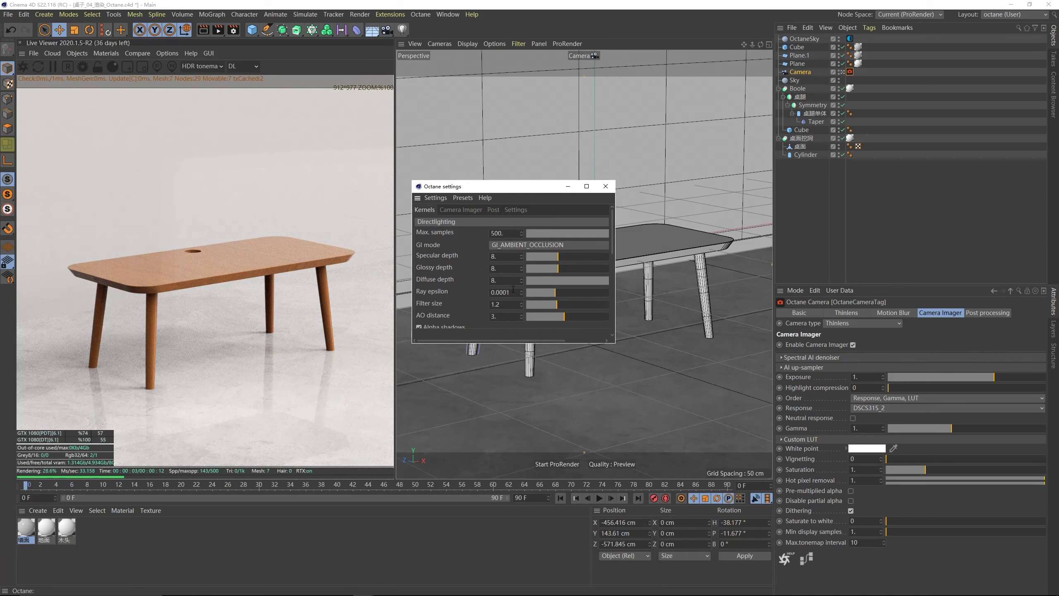
{"action": "left_click", "coordinate": [451, 222]}
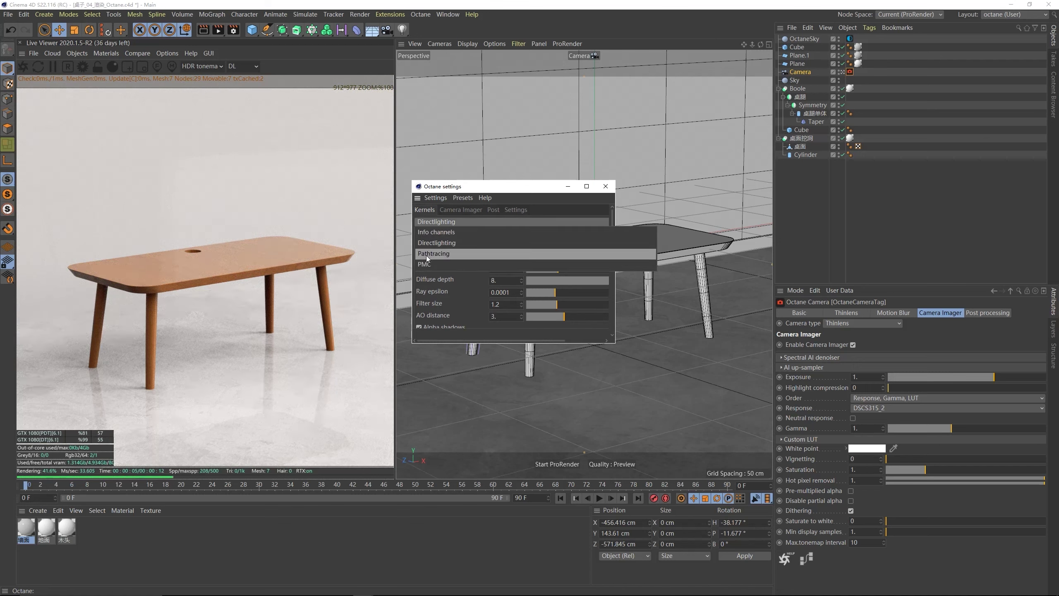
- Switch the Octane kernel to Pathtracing
{"action": "left_click", "coordinate": [426, 254]}
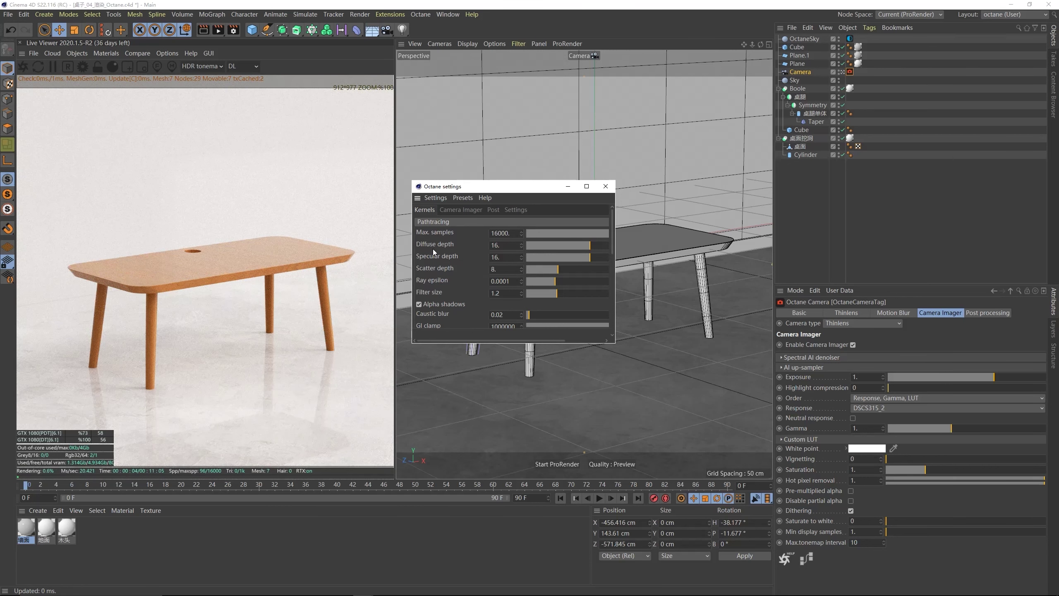
{"action": "left_click", "coordinate": [441, 224]}
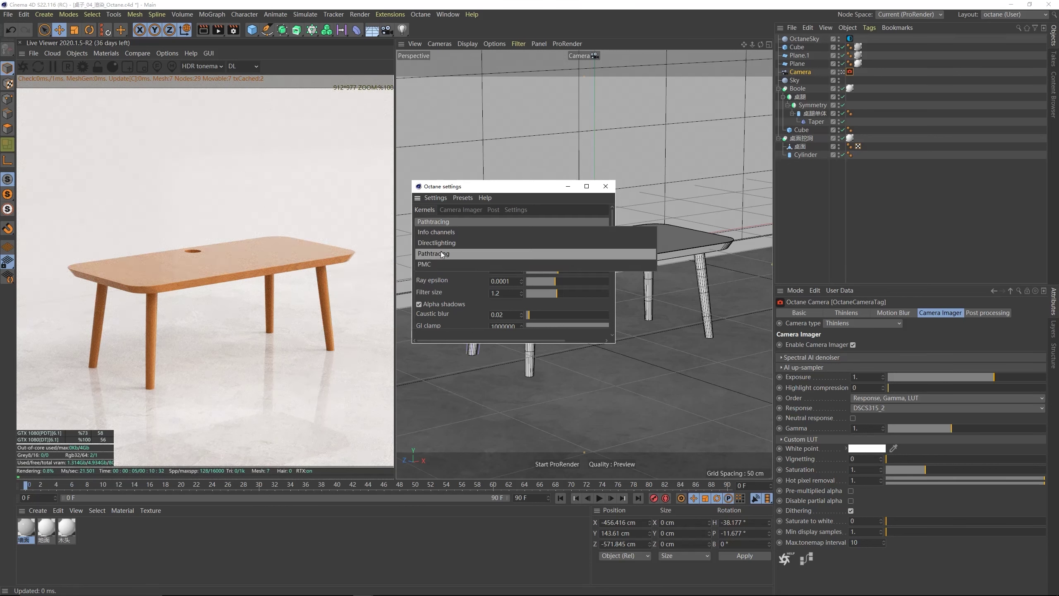
{"action": "left_click", "coordinate": [445, 256]}
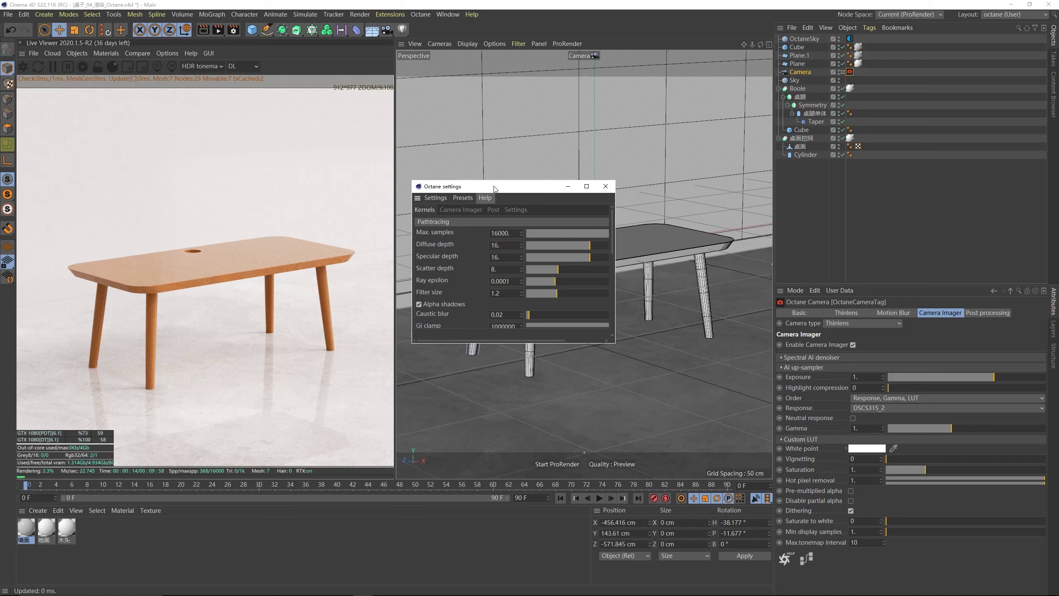
{"action": "left_click_drag", "start_coordinate": [493, 189], "coordinate": [505, 189]}
{"action": "left_click", "coordinate": [465, 224]}
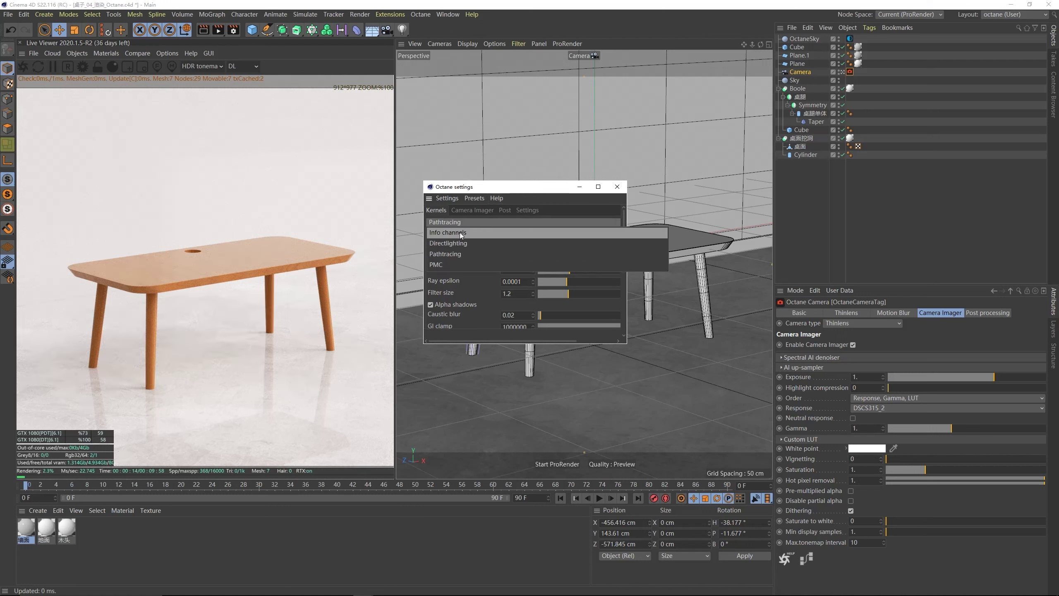
{"action": "left_click", "coordinate": [456, 254]}
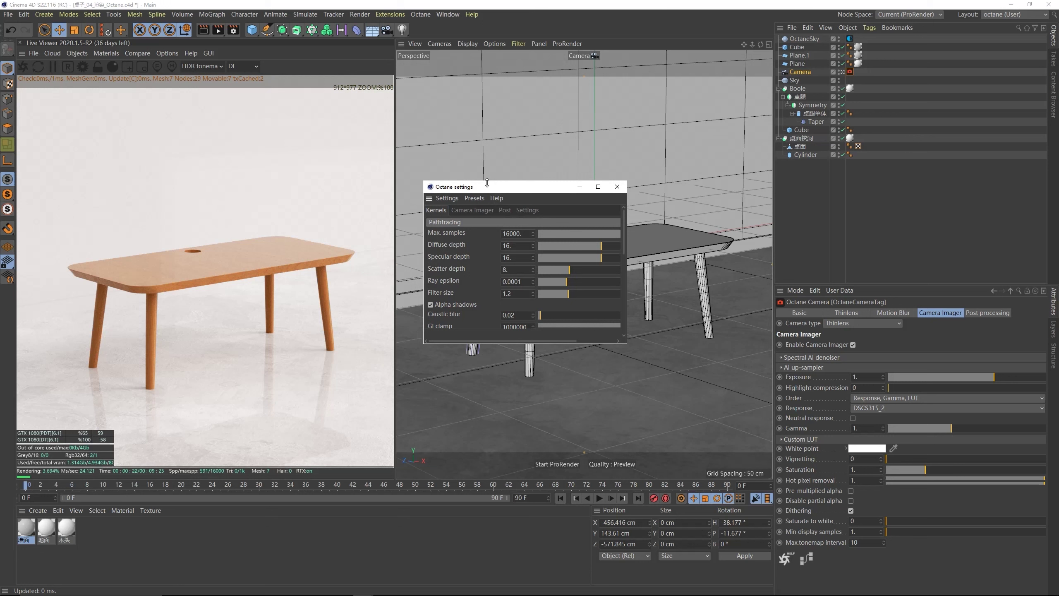
{"action": "left_click", "coordinate": [461, 226]}
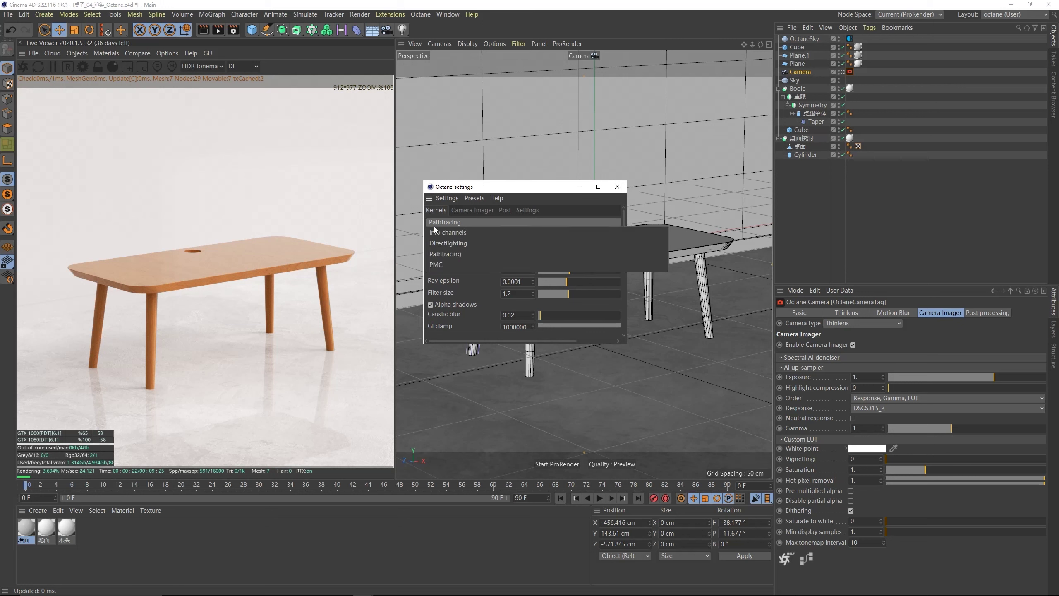
{"action": "left_click", "coordinate": [441, 255]}
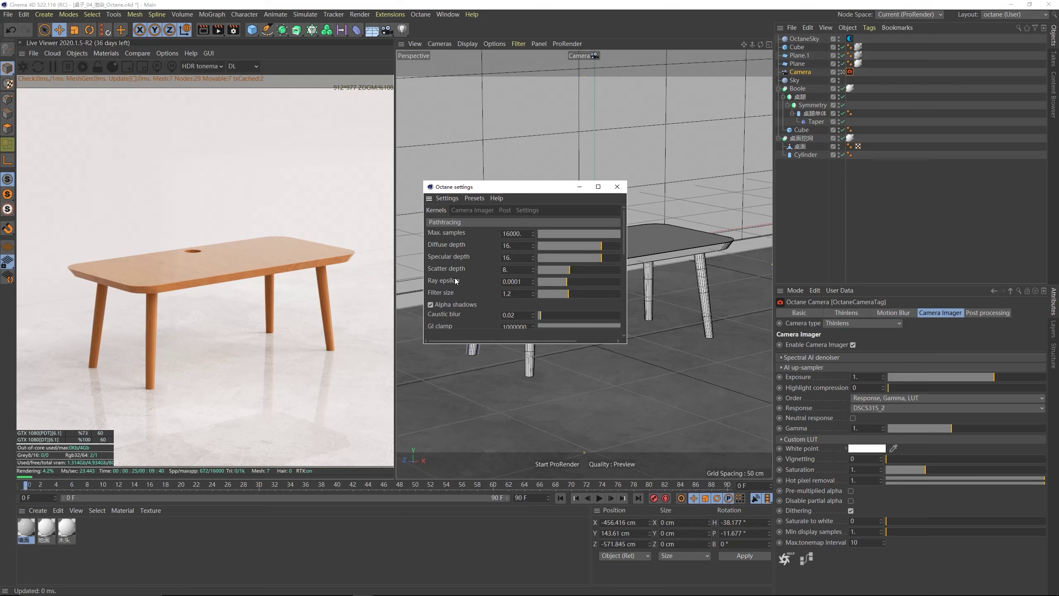
{"action": "left_click", "coordinate": [472, 224]}
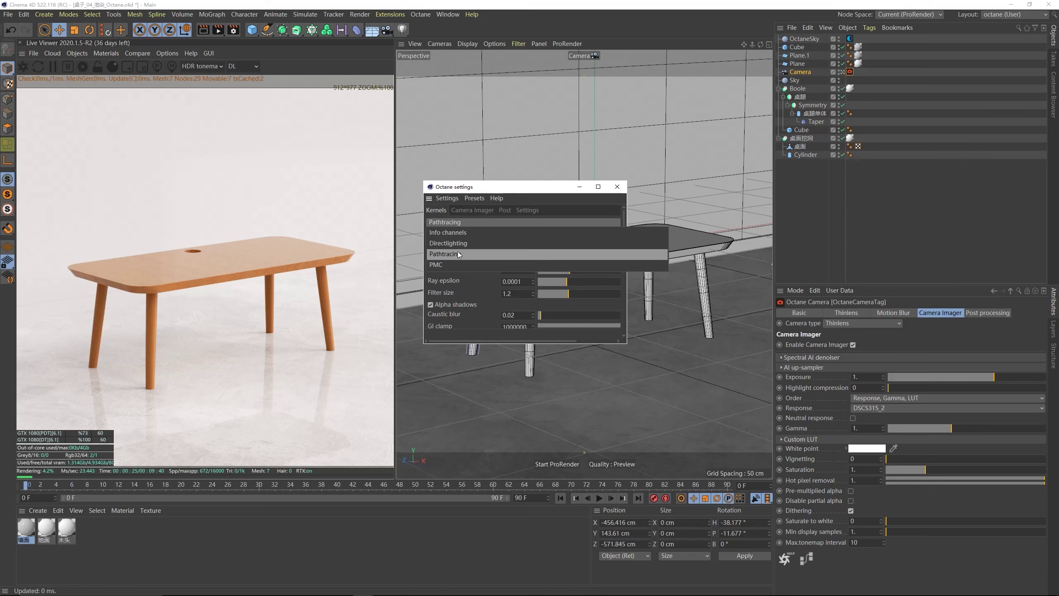
{"action": "left_click", "coordinate": [459, 255]}
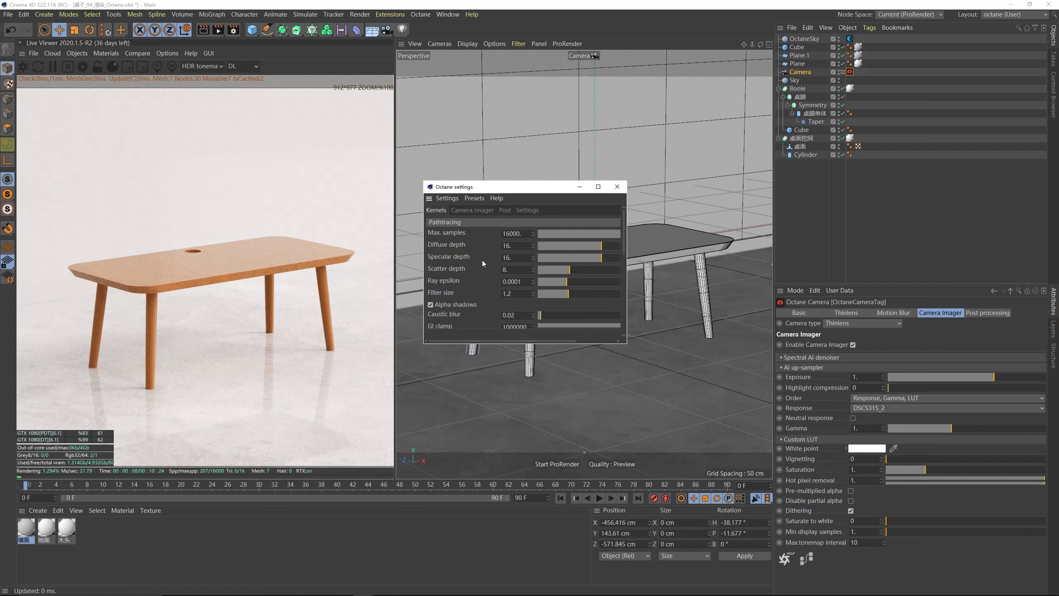
- Set the Pathtracing diffuse and specular depths to 8
{"action": "double_click", "coordinate": [512, 247]}
{"action": "type", "text": "8"}
{"action": "key", "text": "Return"}
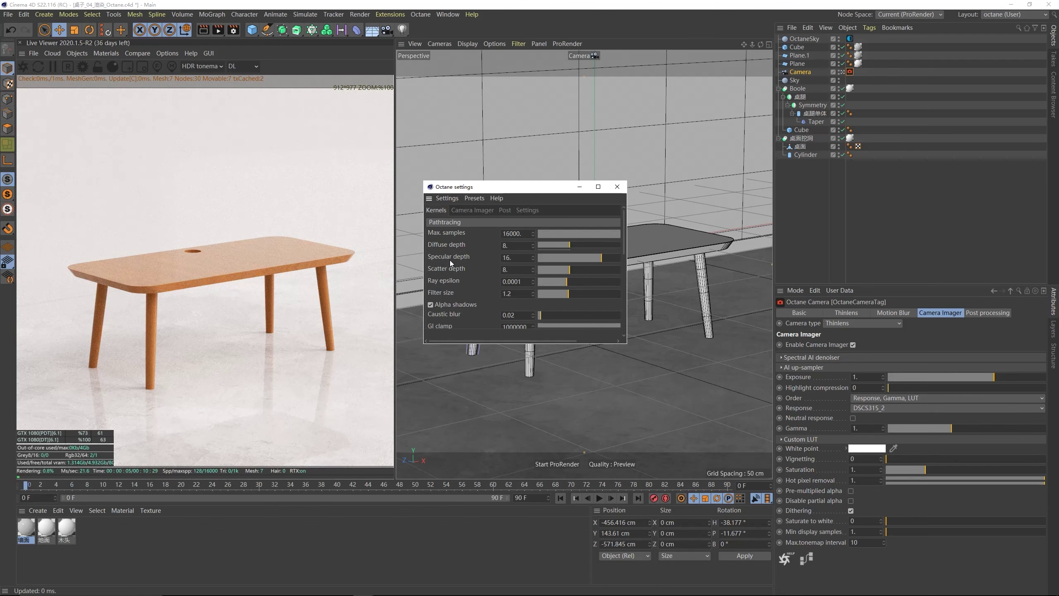
{"action": "double_click", "coordinate": [507, 258]}
{"action": "type", "text": "8"}
{"action": "key", "text": "Return"}
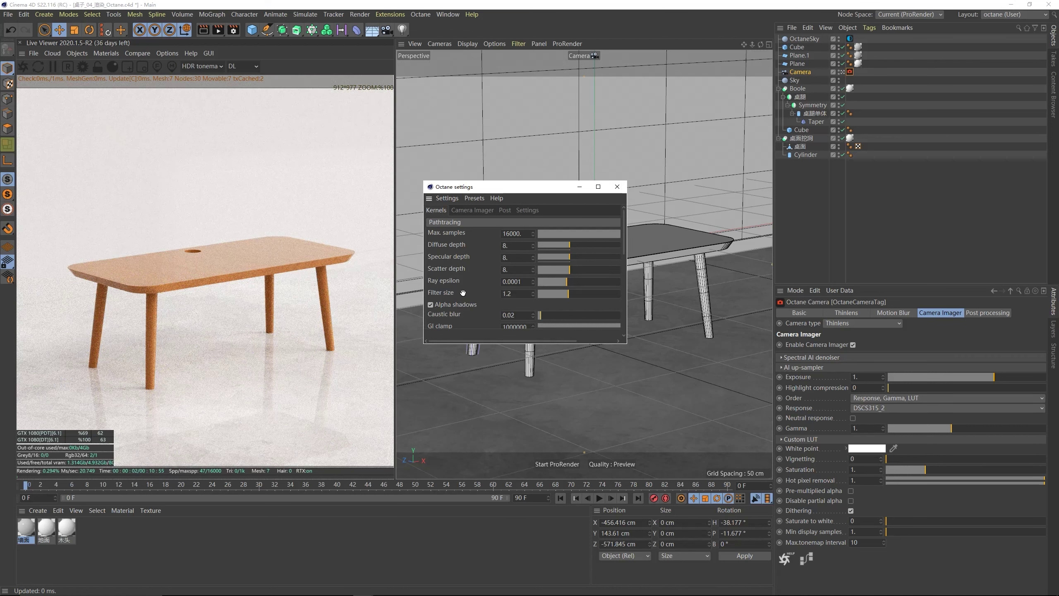
- Set the Pathtracing GI clamp to 10
{"action": "scroll", "coordinate": [463, 253], "scroll_direction": "down", "scroll_amount": 3}
{"action": "scroll", "coordinate": [463, 253], "scroll_direction": "down", "scroll_amount": 1}
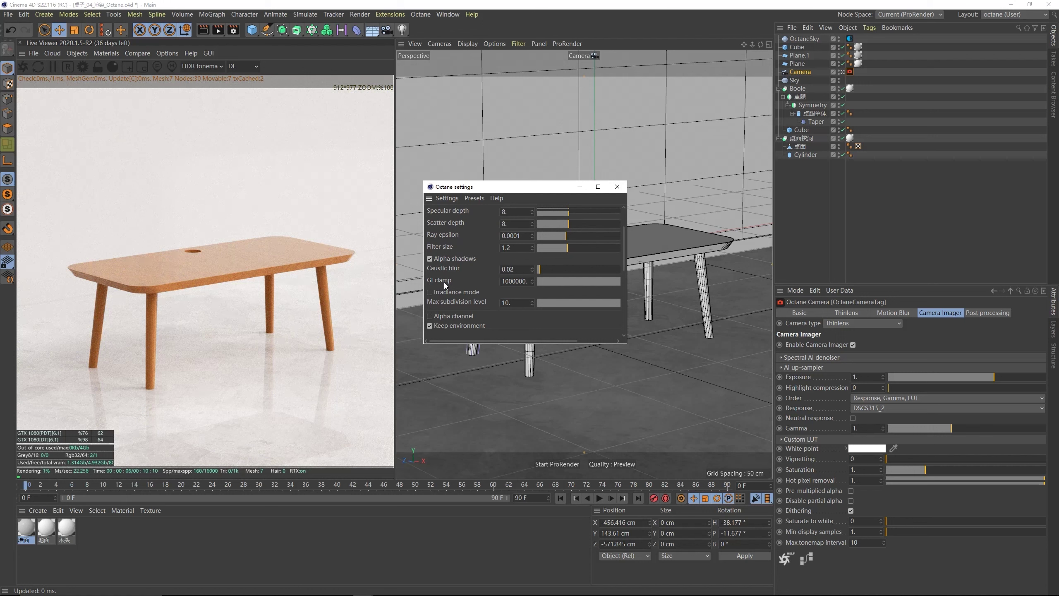
{"action": "left_click", "coordinate": [516, 281]}
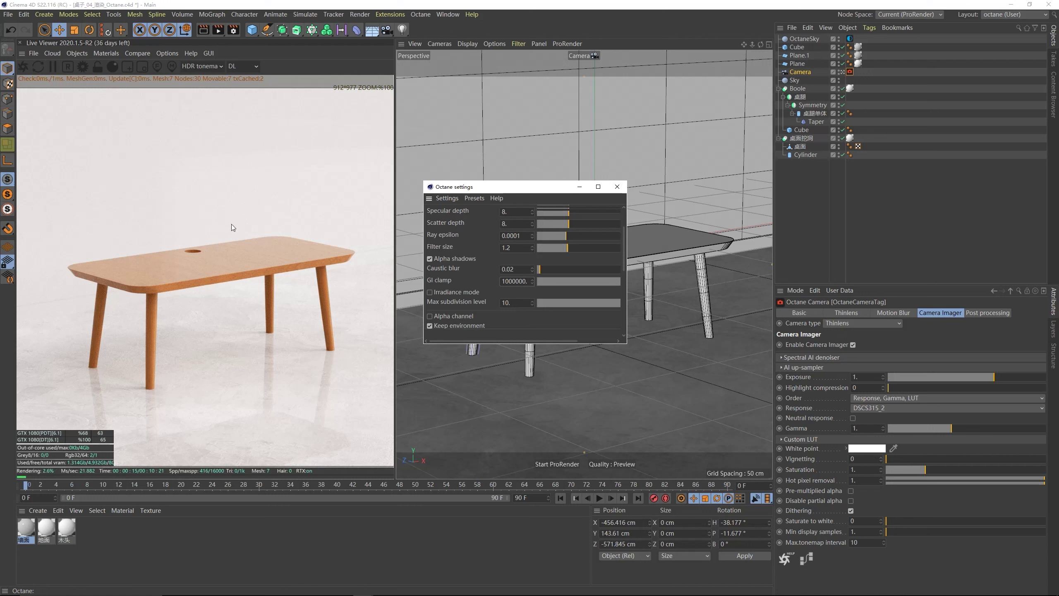
{"action": "left_click_drag", "start_coordinate": [582, 287], "coordinate": [543, 283]}
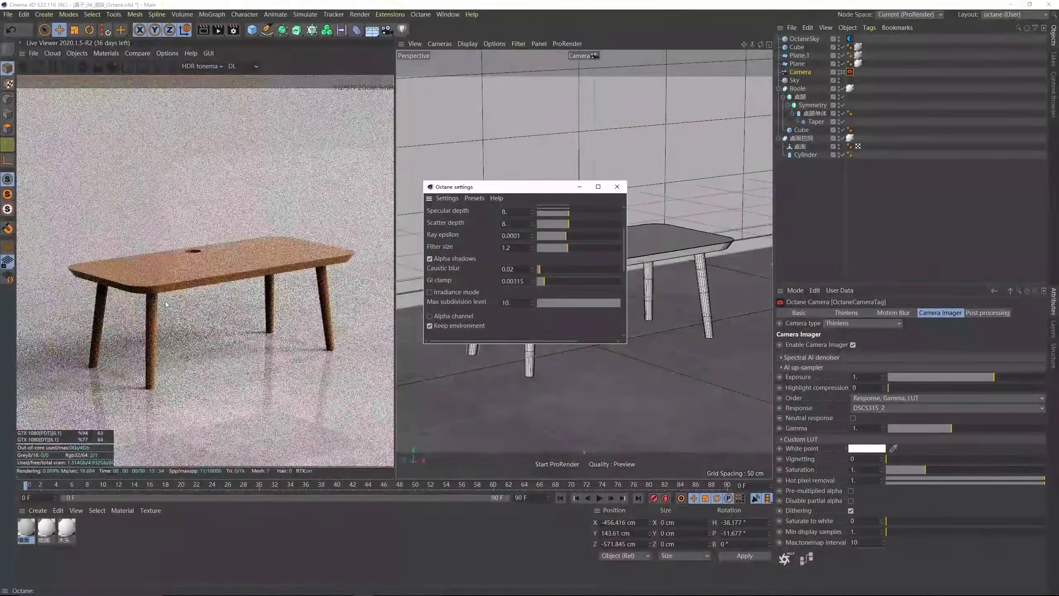
{"action": "left_click", "coordinate": [522, 283]}
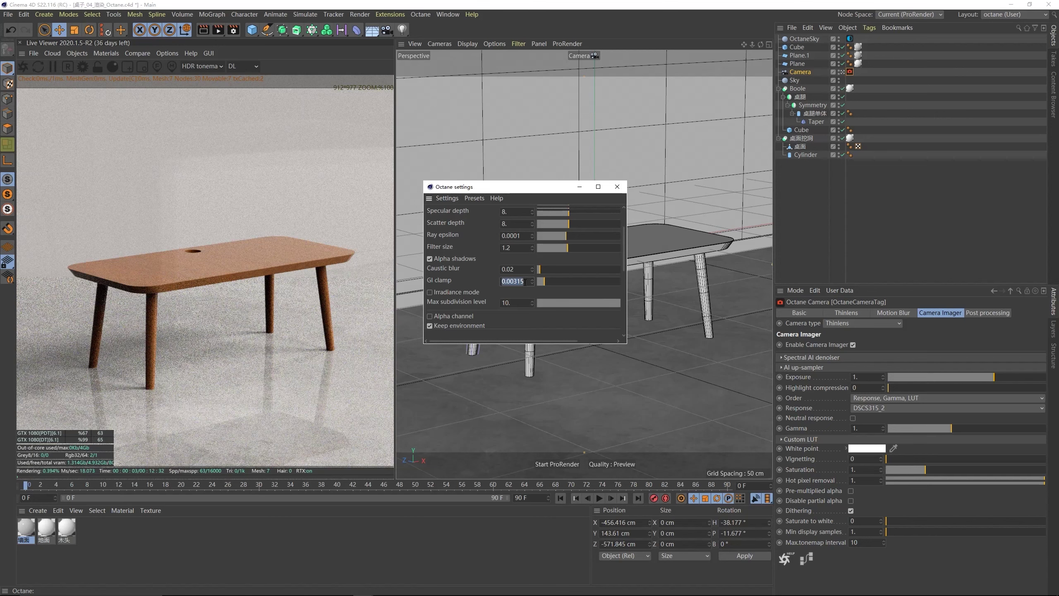
{"action": "type", "text": "10"}
{"action": "key", "text": "Return"}
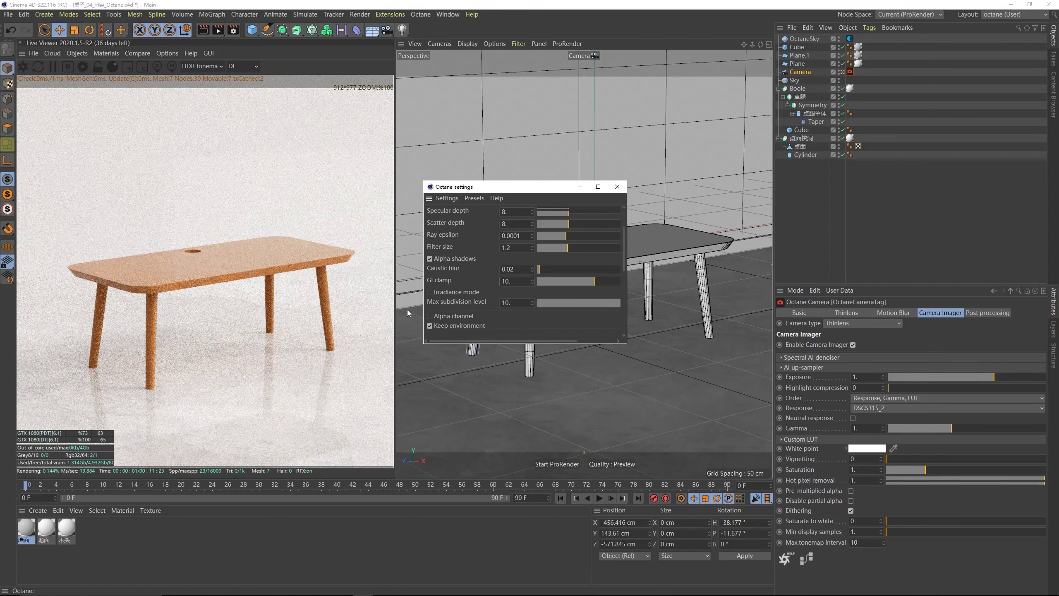
- Set Max. samples to 1000
{"action": "scroll", "coordinate": [479, 337], "scroll_direction": "up", "scroll_amount": 3}
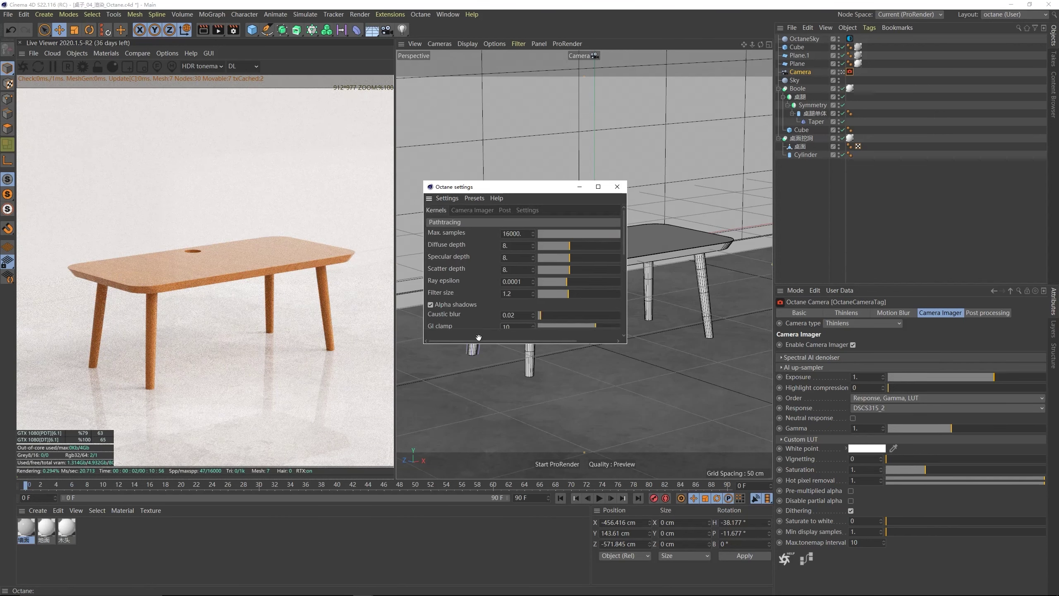
{"action": "scroll", "coordinate": [478, 337], "scroll_direction": "down", "scroll_amount": 1}
{"action": "scroll", "coordinate": [476, 332], "scroll_direction": "up", "scroll_amount": 1}
{"action": "double_click", "coordinate": [514, 234]}
{"action": "key", "text": "Return"}
- Set the renderer to Octane Renderer and append 2 to the save path, making 桌子_01_octane2.png
{"action": "left_click", "coordinate": [616, 187]}
{"action": "left_click", "coordinate": [230, 34]}
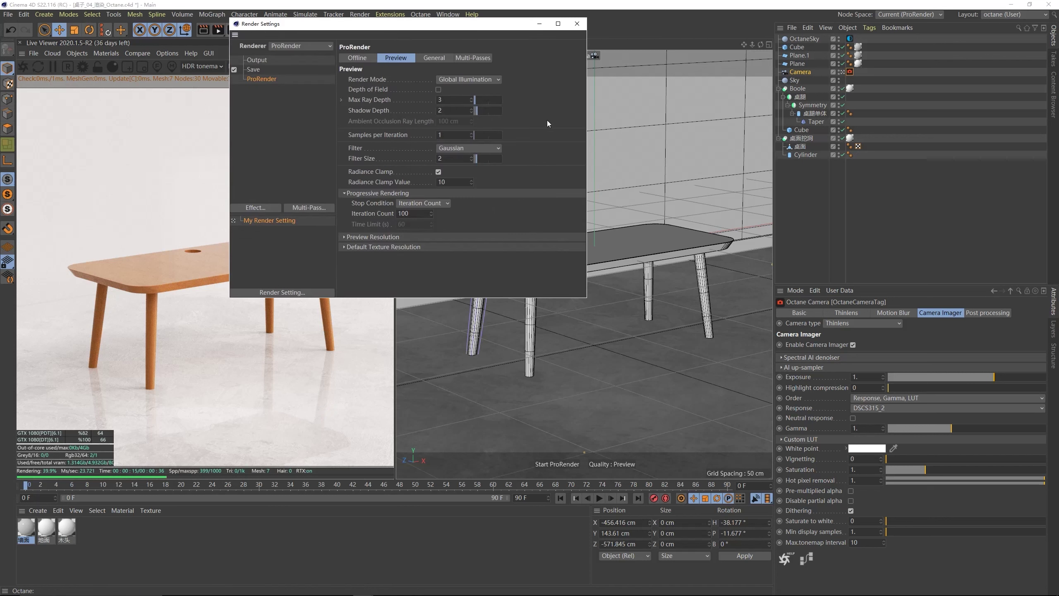
{"action": "left_click", "coordinate": [255, 69]}
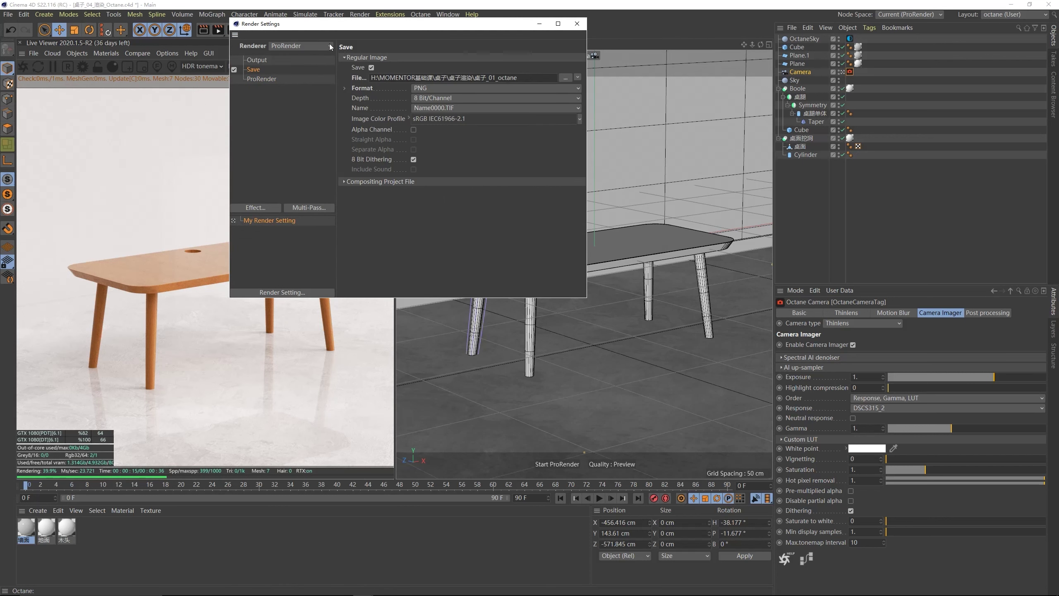
{"action": "left_click", "coordinate": [300, 46]}
{"action": "left_click", "coordinate": [293, 99]}
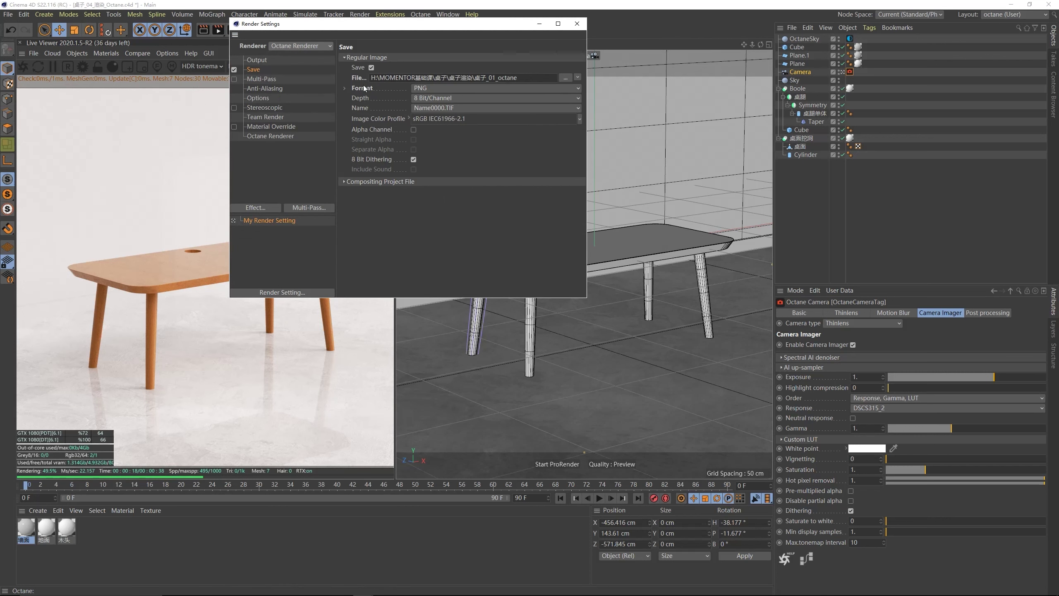
{"action": "left_click", "coordinate": [534, 78]}
{"action": "type", "text": "2"}
{"action": "left_click_drag", "start_coordinate": [250, 24], "coordinate": [320, 63]}
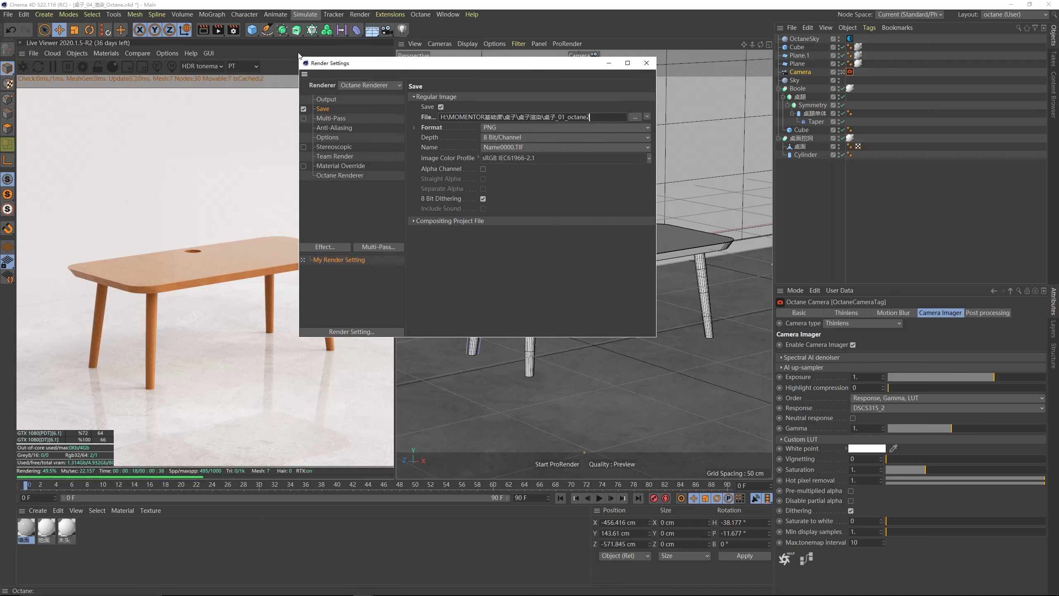
- Render to the Picture Viewer and compare 桌子_01_octane2.png with the earlier render
{"action": "left_click", "coordinate": [218, 29]}
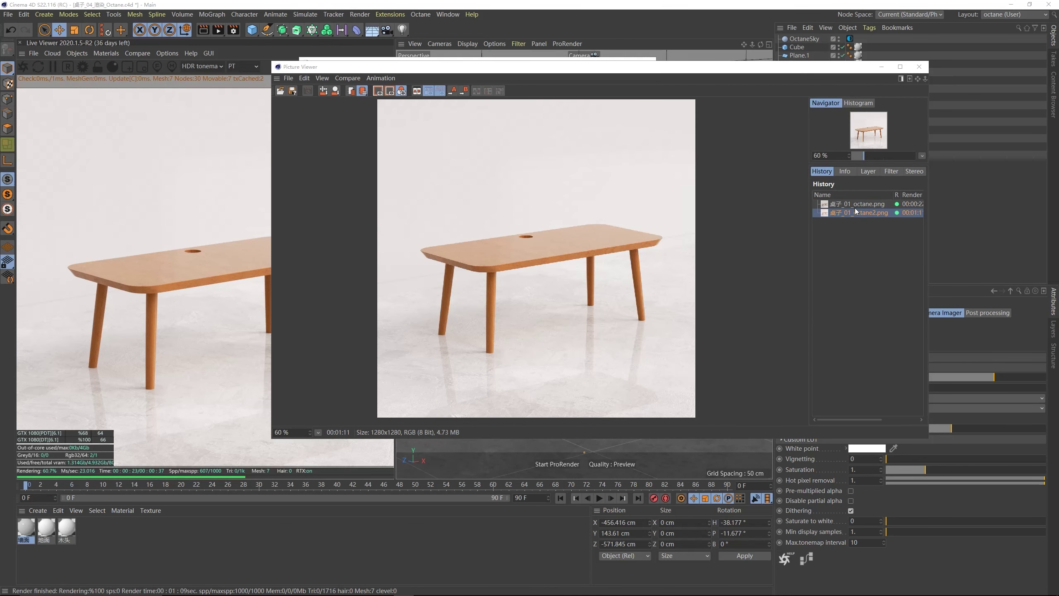
{"action": "left_click", "coordinate": [855, 205]}
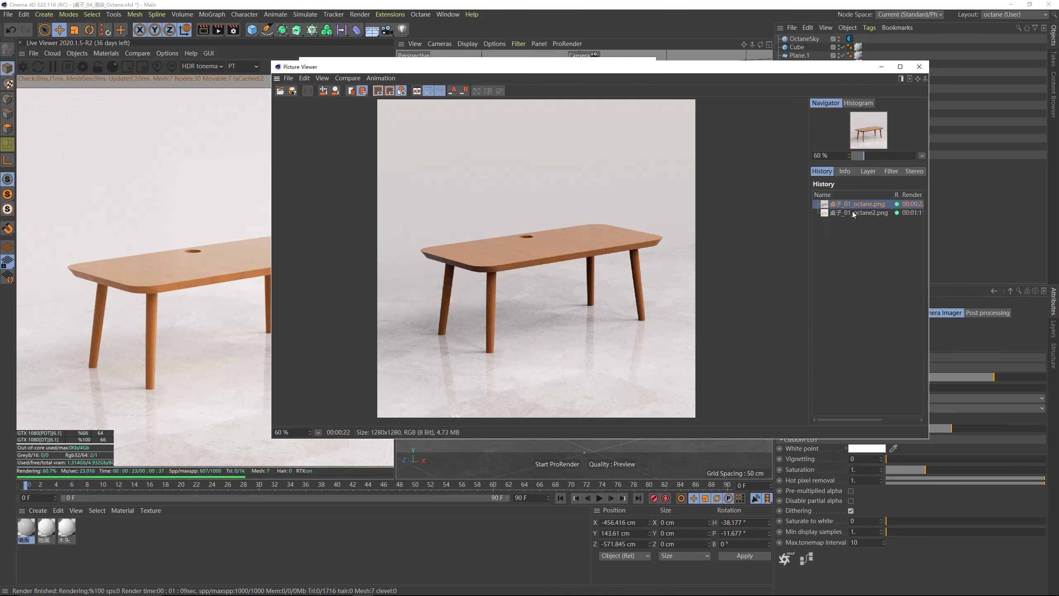
{"action": "left_click", "coordinate": [854, 213]}
{"action": "left_click", "coordinate": [855, 205]}
{"action": "left_click", "coordinate": [854, 213]}
{"action": "left_click", "coordinate": [855, 204]}
{"action": "left_click", "coordinate": [854, 213]}
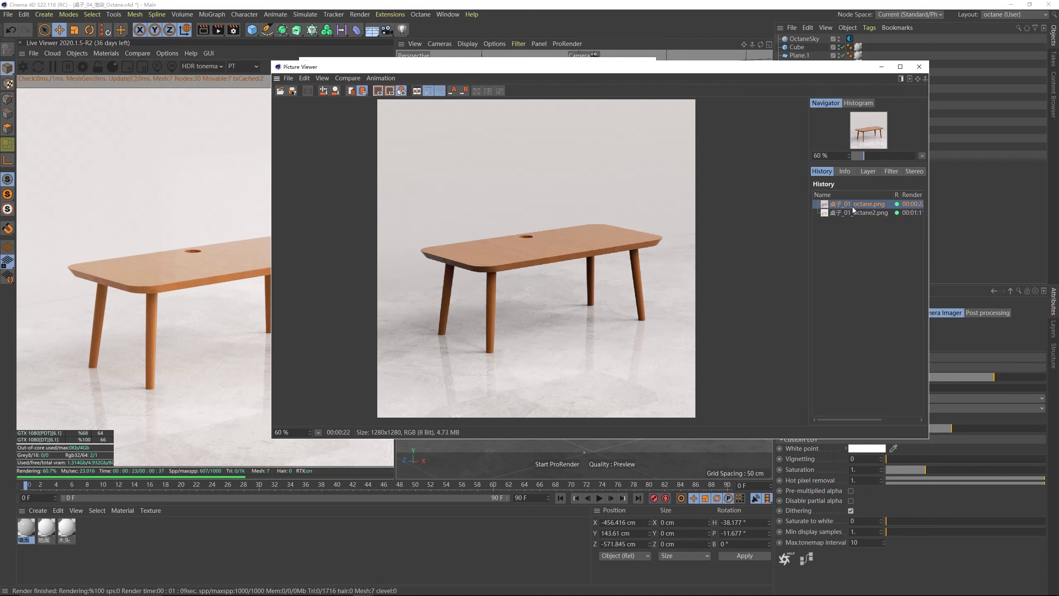
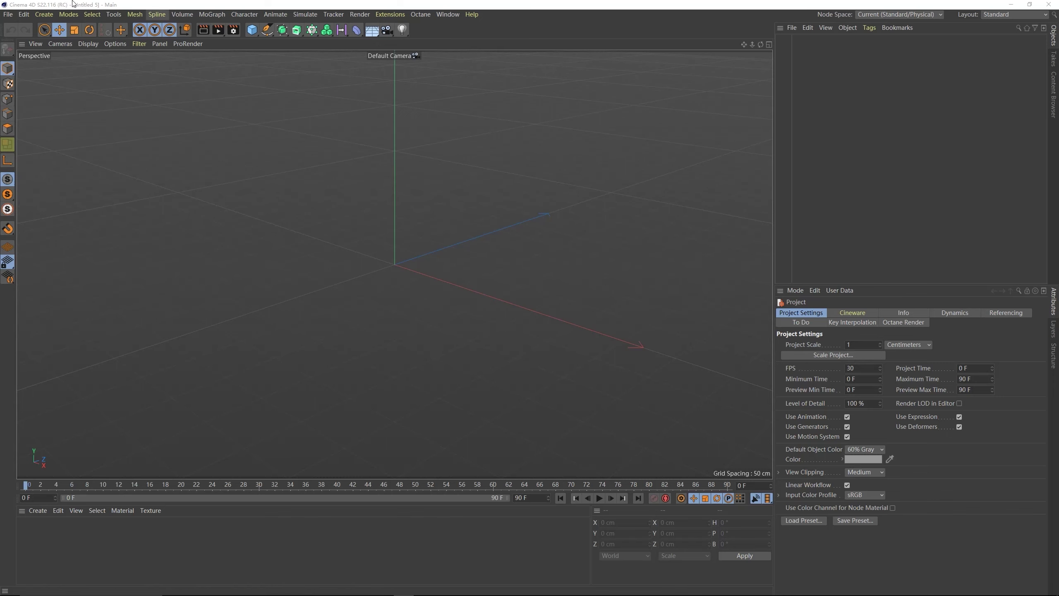
- Open the project 巧克力场景_03.c4d from the 小零食 folder via File > Open Project
{"action": "left_click", "coordinate": [8, 14]}
{"action": "left_click", "coordinate": [20, 41]}
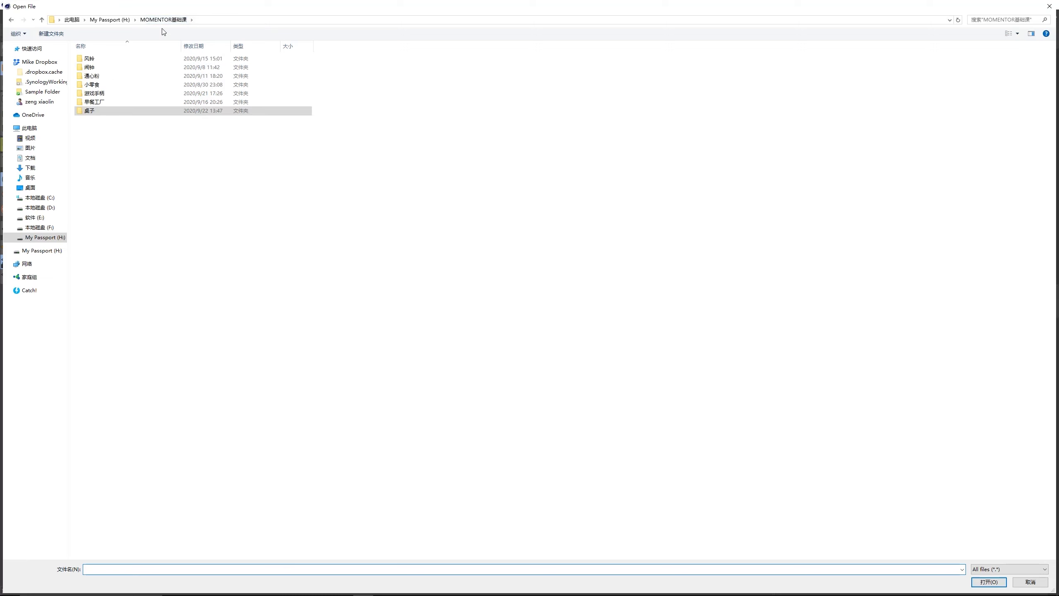
{"action": "double_click", "coordinate": [109, 86]}
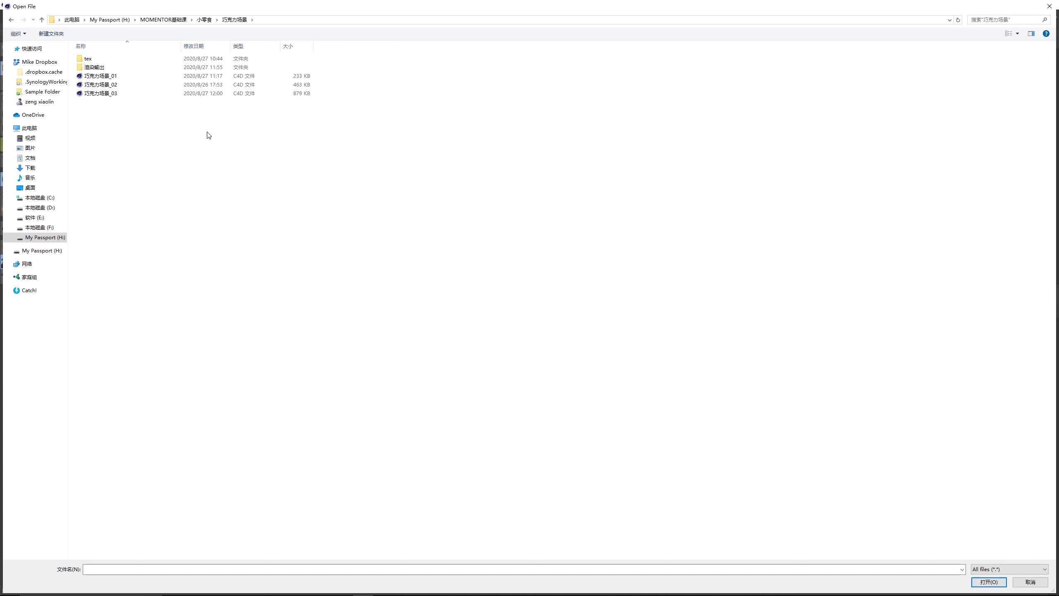
{"action": "double_click", "coordinate": [123, 94]}
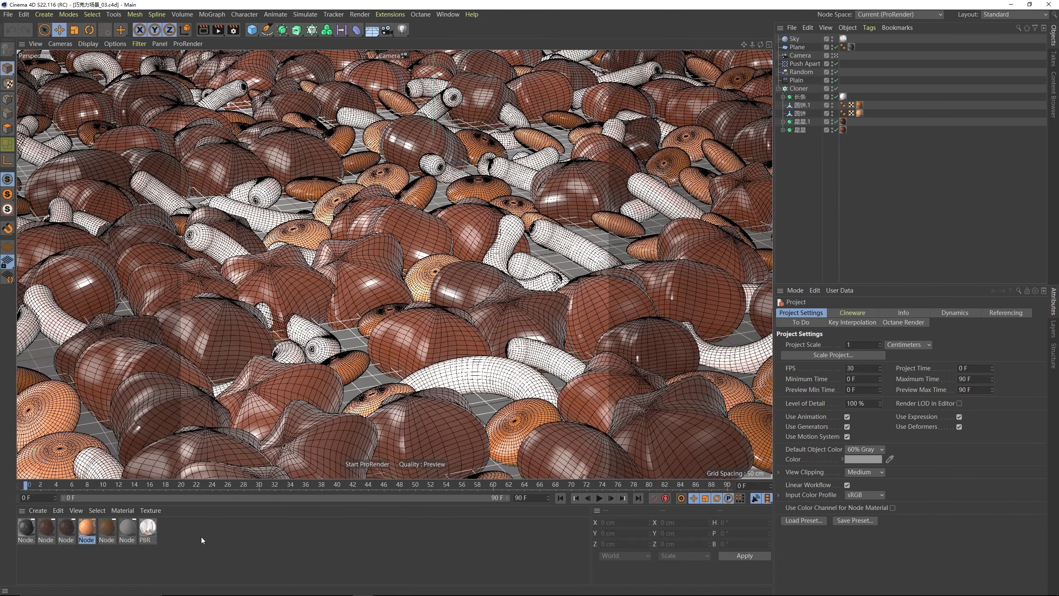
- Delete all seven materials and the empty material tags on the candies, Sky, Plane and 长条
{"action": "left_click_drag", "start_coordinate": [207, 555], "coordinate": [25, 522]}
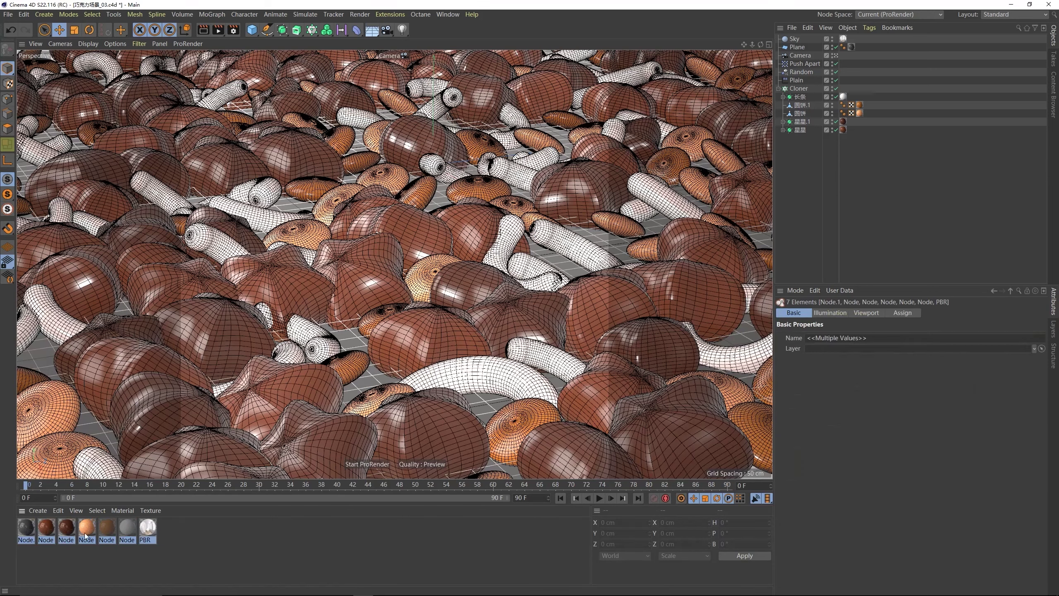
{"action": "key", "text": "Delete"}
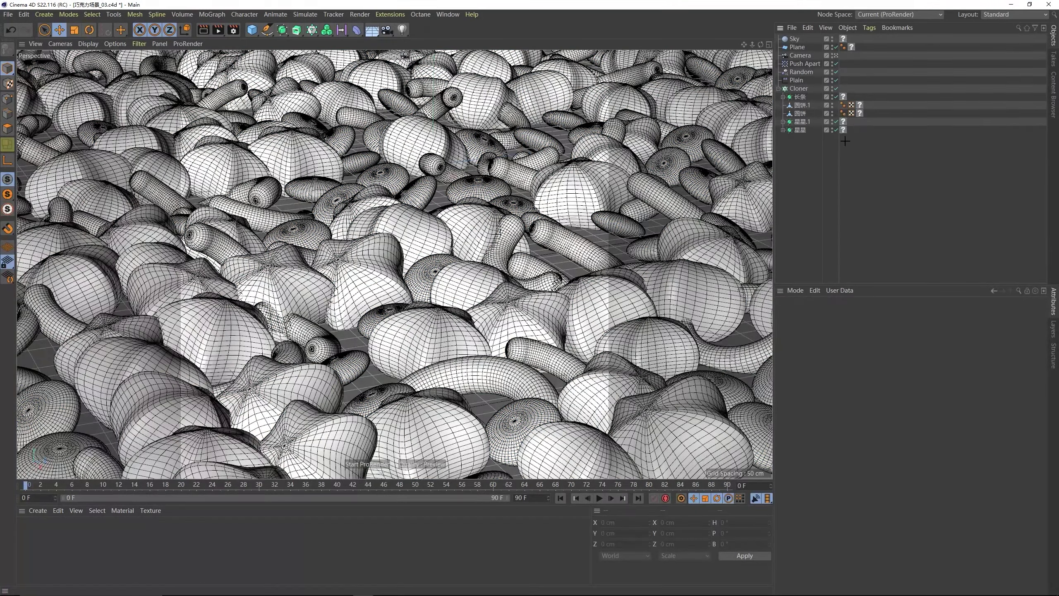
{"action": "left_click", "coordinate": [845, 121]}
{"action": "key", "text": "Delete"}
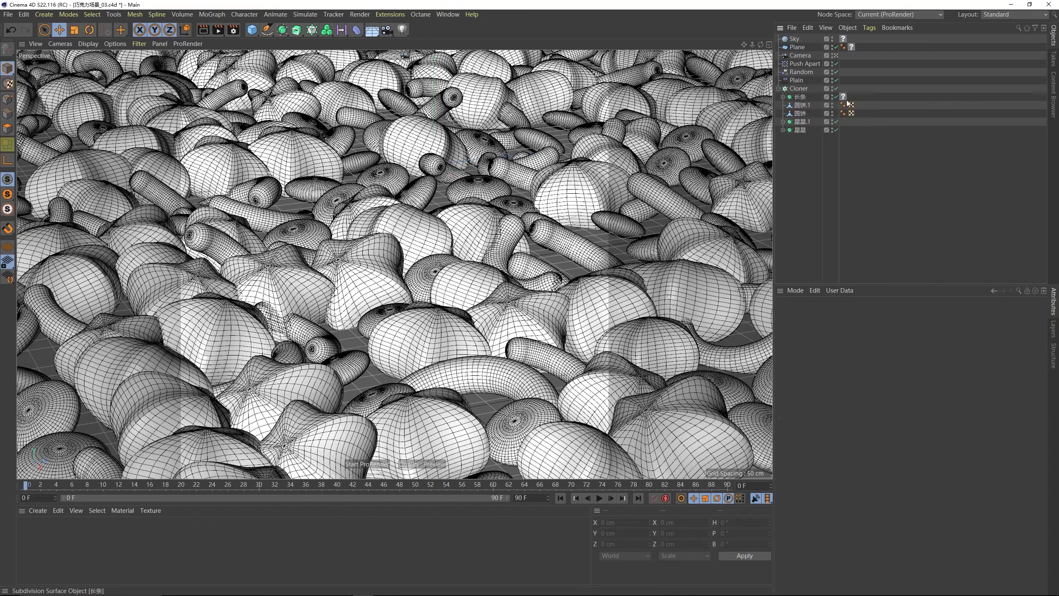
{"action": "left_click", "coordinate": [852, 47]}
{"action": "key", "text": "Delete"}
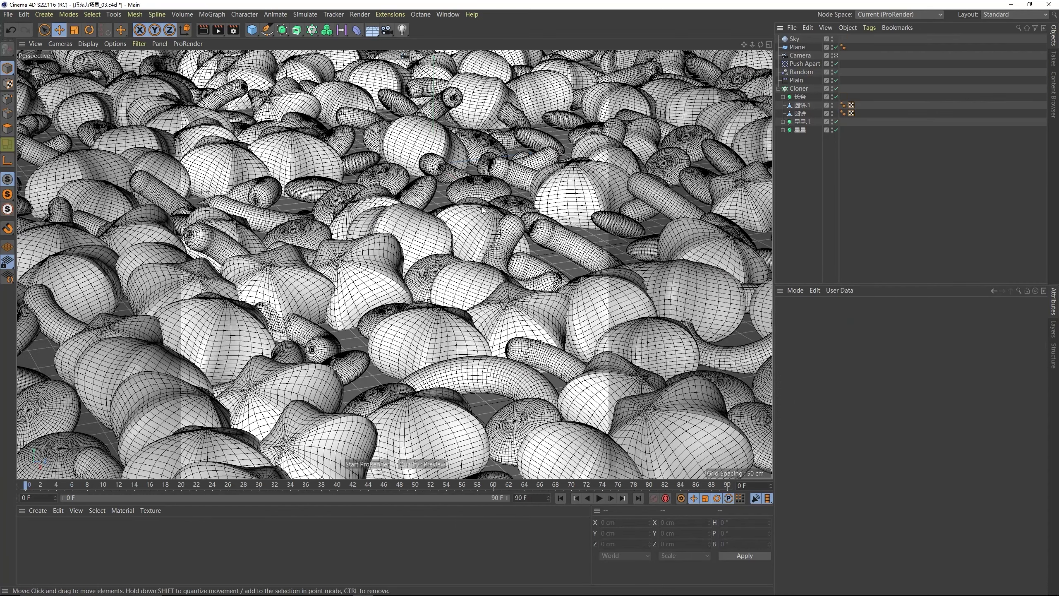
- Save the project under the new name 巧克力场景_03_octane.c4d
{"action": "left_click", "coordinate": [8, 14]}
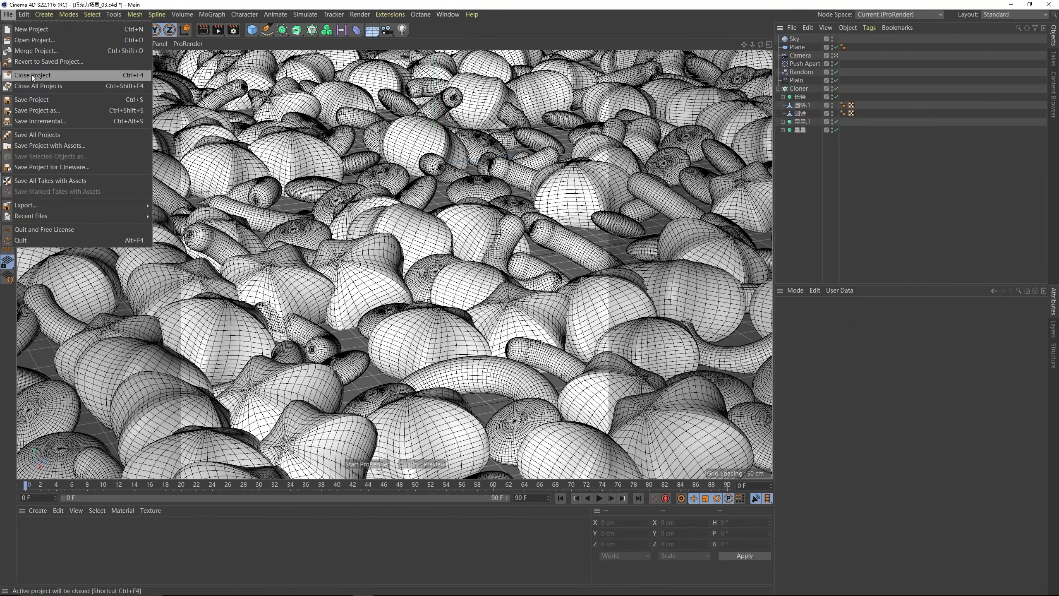
{"action": "left_click", "coordinate": [35, 111]}
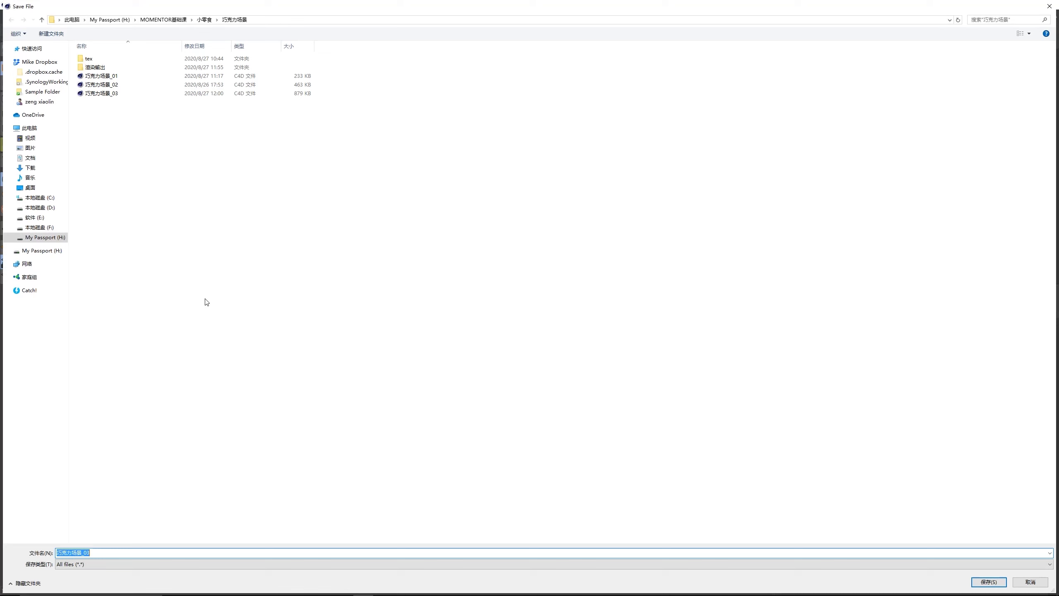
{"action": "left_click", "coordinate": [99, 553]}
{"action": "type", "text": "_octane"}
{"action": "key", "text": "Return"}
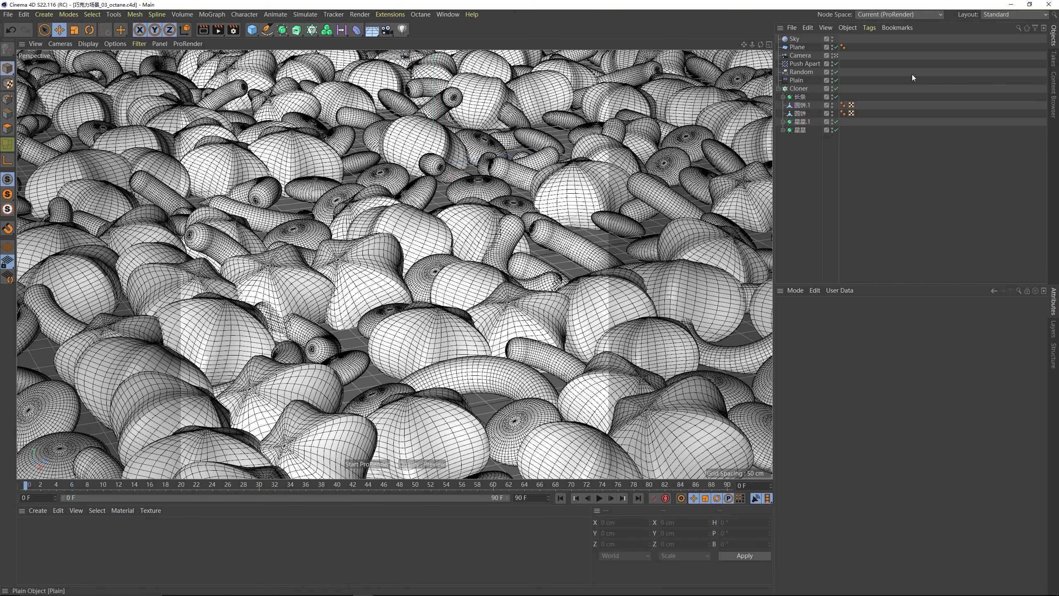
{"action": "left_click", "coordinate": [1010, 14]}
- Switch to the octane layout and delete the old Sky object
{"action": "left_click", "coordinate": [1003, 79]}
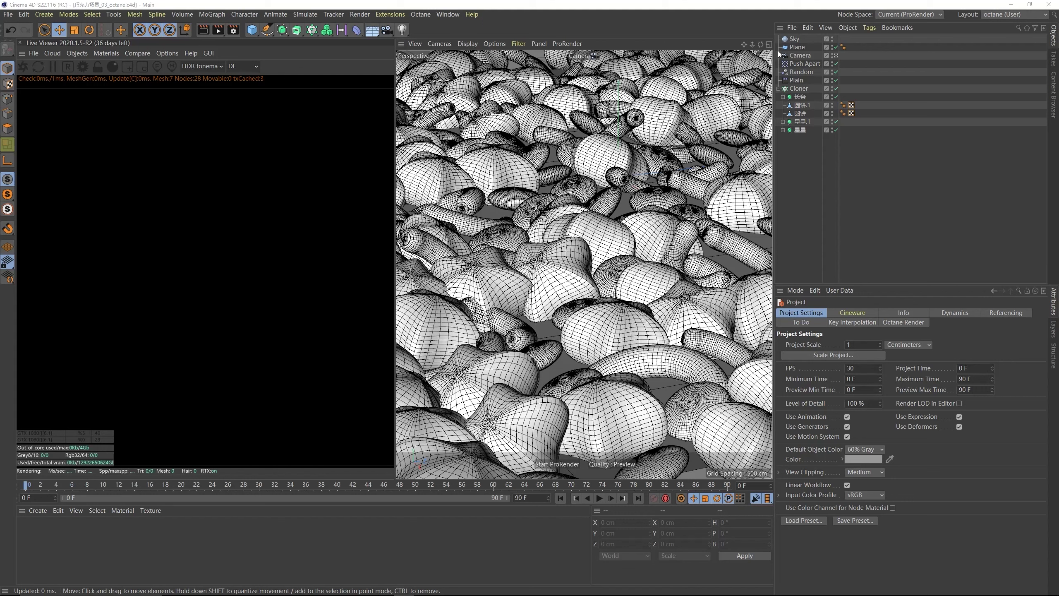
{"action": "left_click", "coordinate": [796, 39]}
{"action": "key", "text": "Delete"}
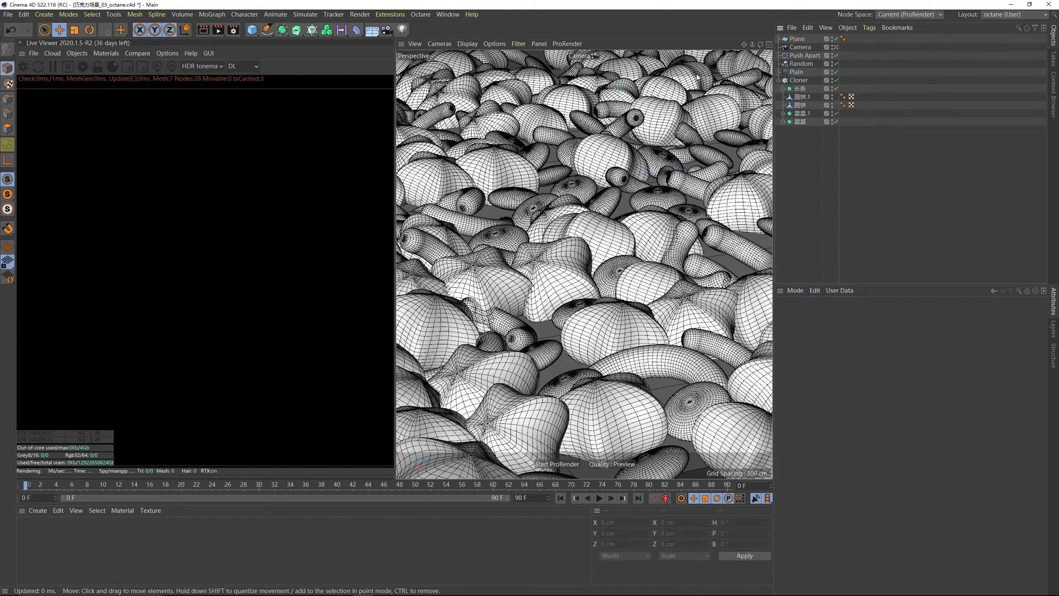
- Add an Octane HDRI environment using BackLight_4K_01.hdr, then start the live render
{"action": "left_click", "coordinate": [77, 53]}
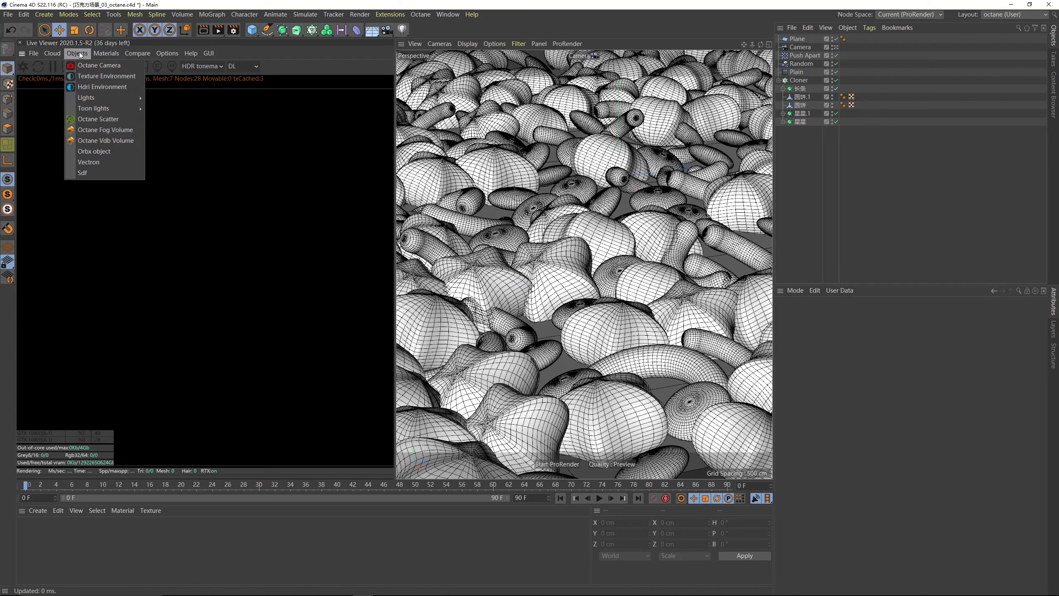
{"action": "left_click", "coordinate": [84, 88]}
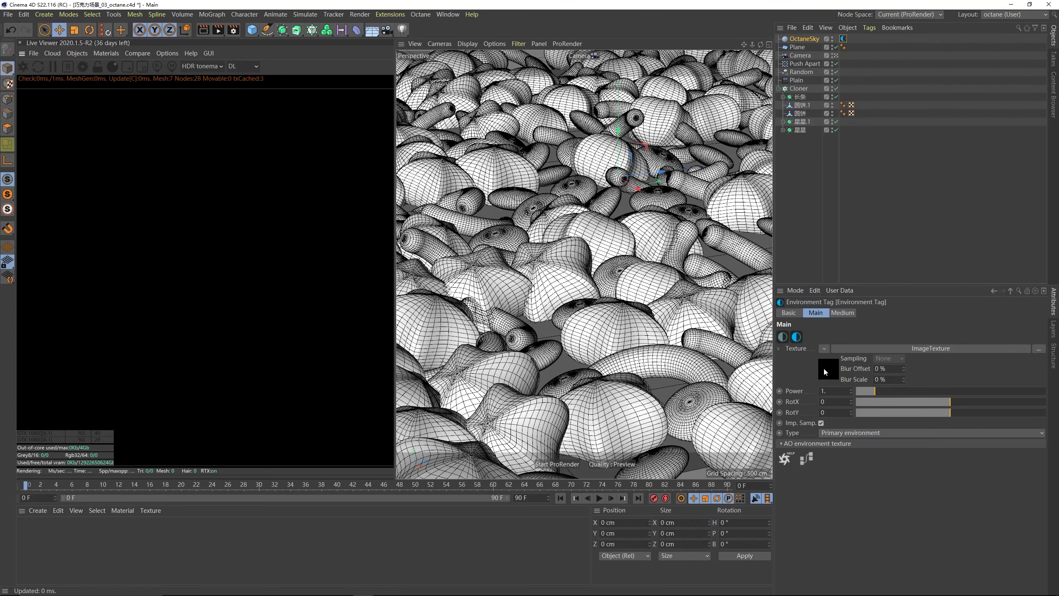
{"action": "left_click", "coordinate": [825, 371]}
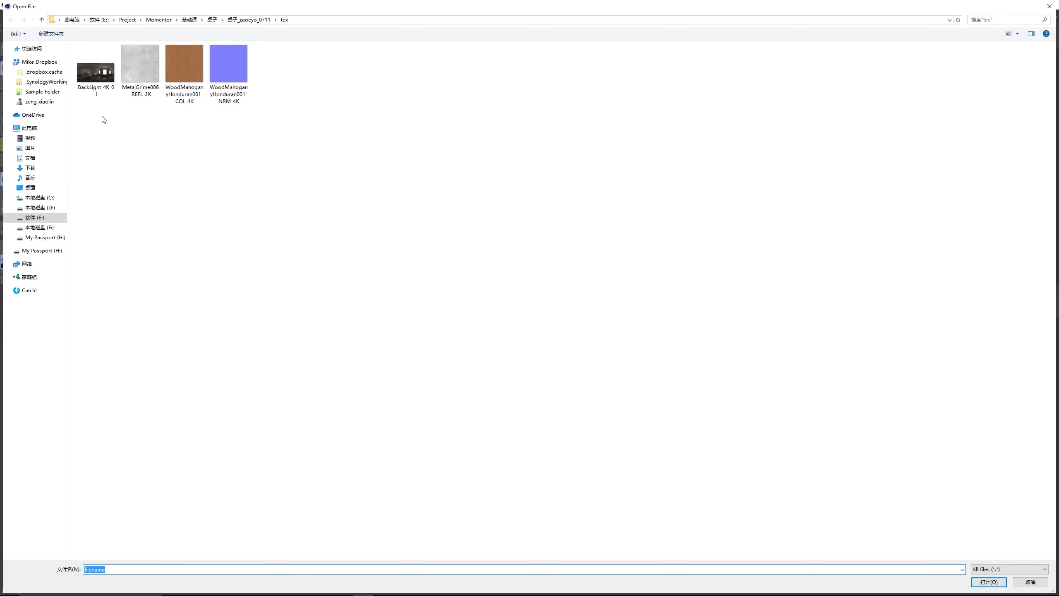
{"action": "left_click", "coordinate": [98, 75]}
{"action": "double_click", "coordinate": [100, 89]}
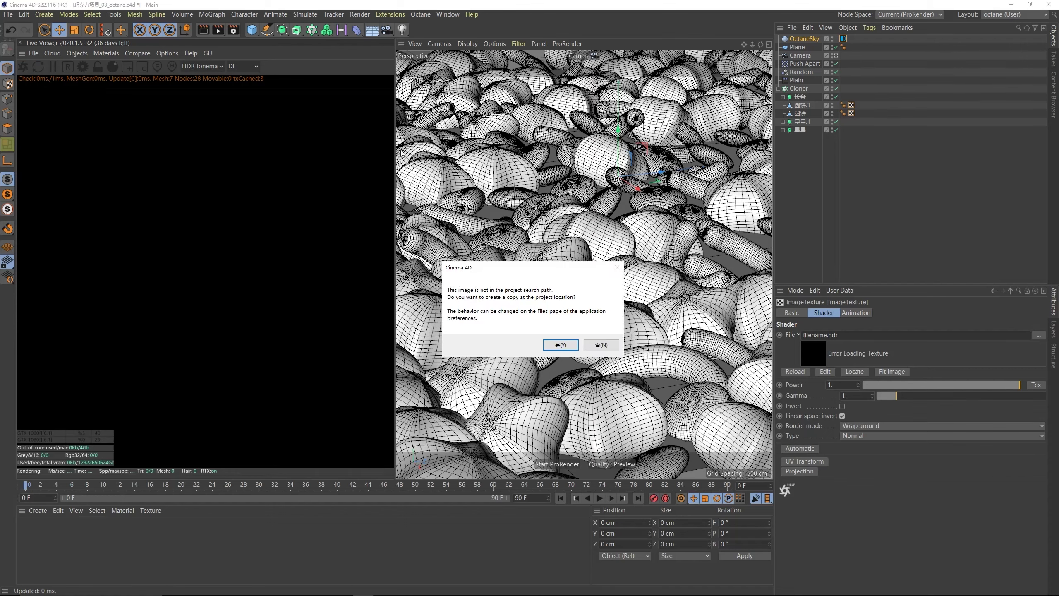
{"action": "left_click", "coordinate": [617, 345]}
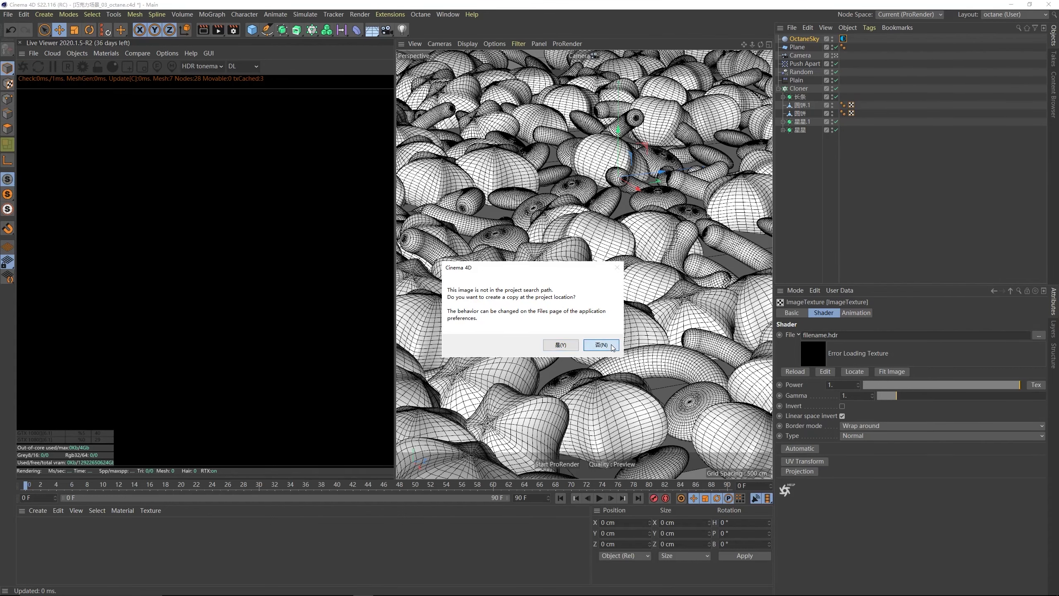
{"action": "left_click", "coordinate": [21, 69]}
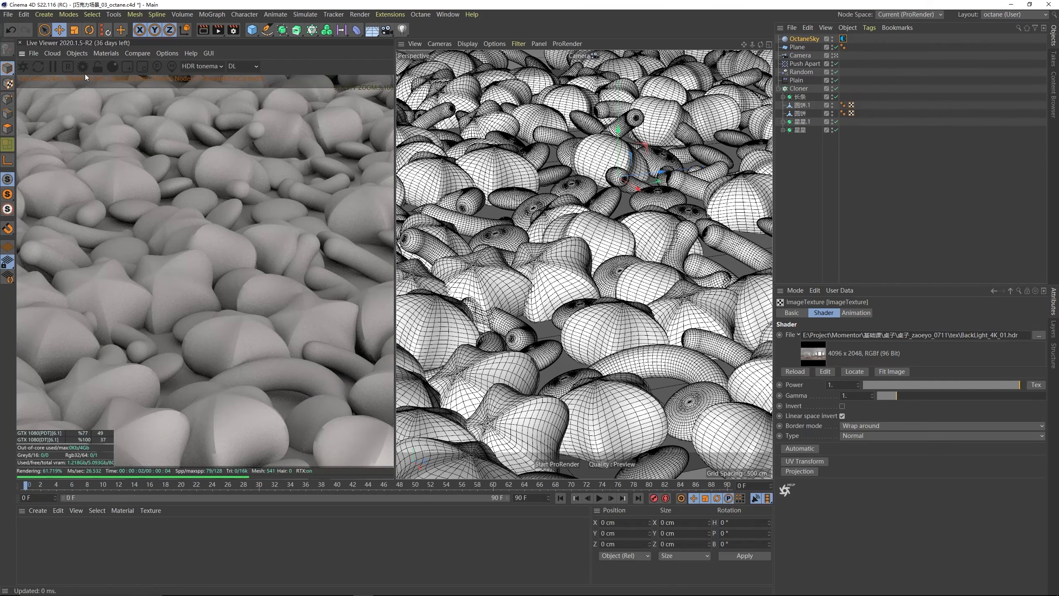
- In Octane settings, switch the render kernel to Pathtracing
{"action": "left_click", "coordinate": [83, 66]}
{"action": "left_click_drag", "start_coordinate": [87, 12], "coordinate": [625, 183]}
{"action": "left_click", "coordinate": [594, 214]}
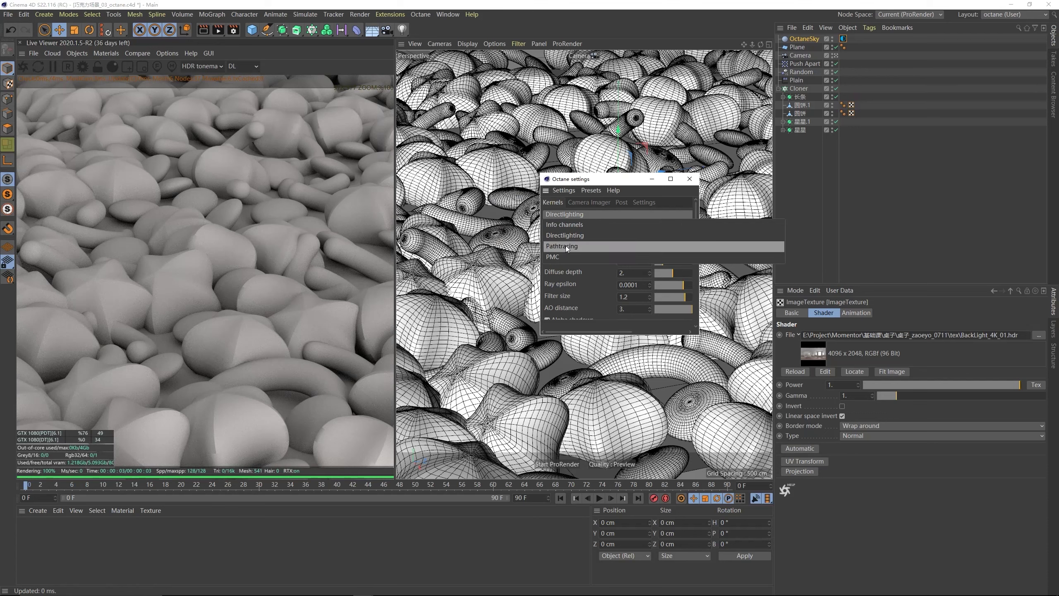
{"action": "left_click", "coordinate": [567, 246]}
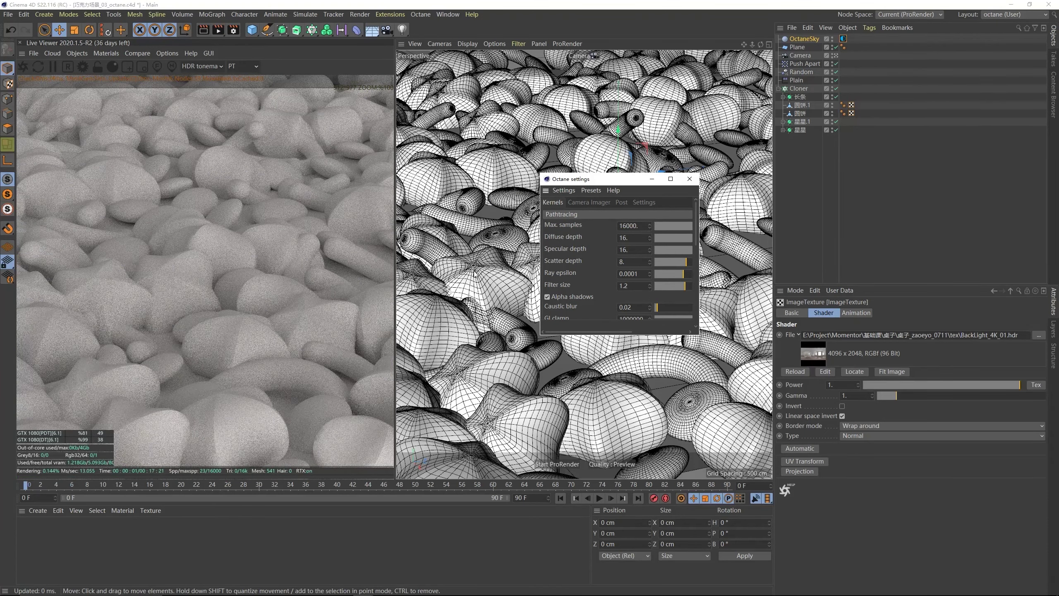
- Set Max. samples to 1000, diffuse and specular depth to 8, and GI clamp to 10
{"action": "left_click_drag", "start_coordinate": [587, 181], "coordinate": [565, 193]}
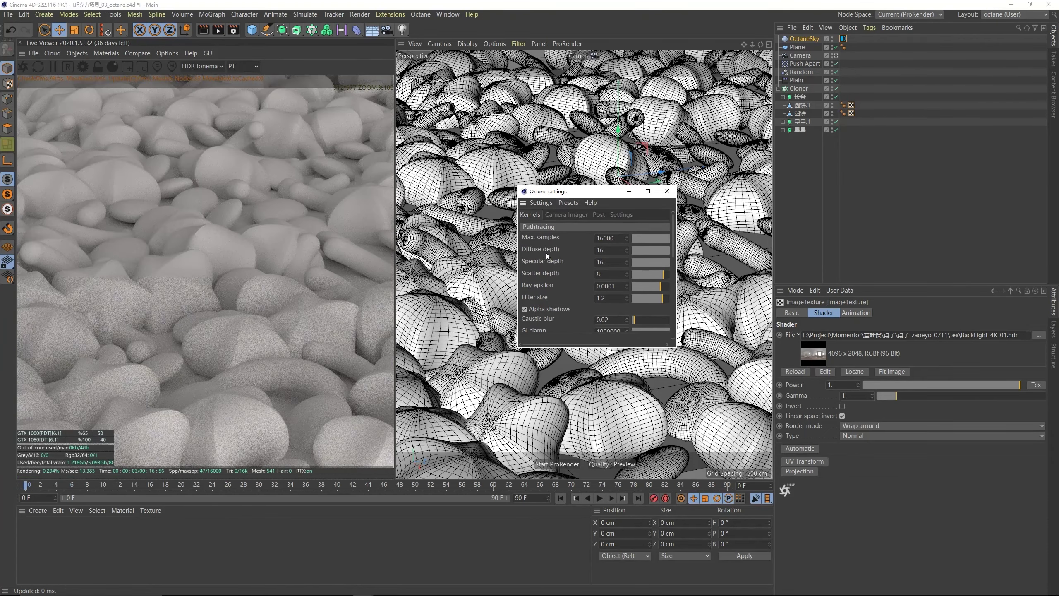
{"action": "left_click", "coordinate": [610, 250]}
{"action": "double_click", "coordinate": [607, 238]}
{"action": "type", "text": "1000"}
{"action": "key", "text": "Tab"}
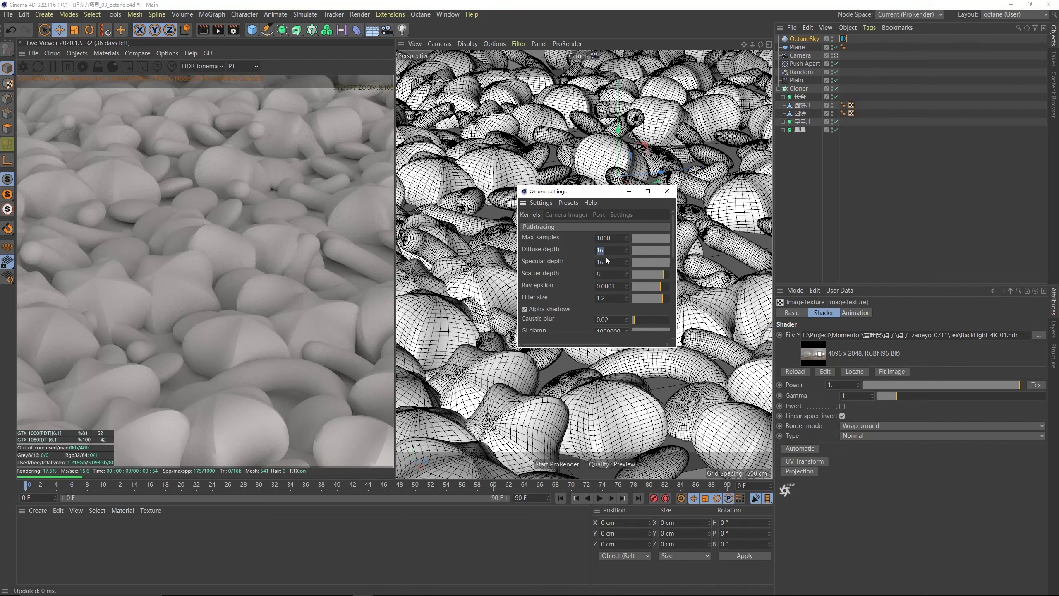
{"action": "type", "text": "8"}
{"action": "key", "text": "Tab"}
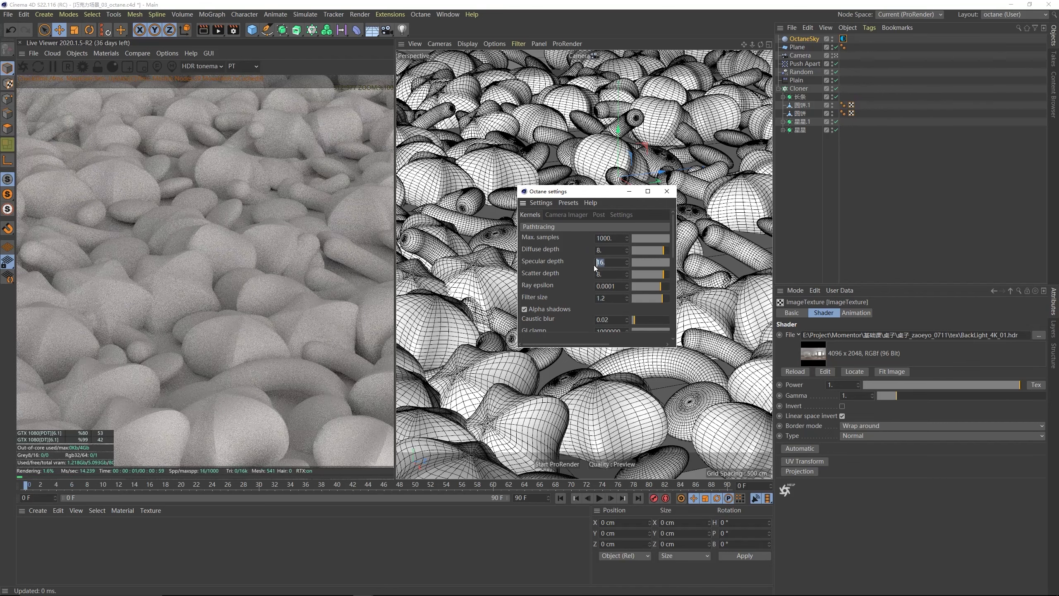
{"action": "type", "text": "8"}
{"action": "key", "text": "Return"}
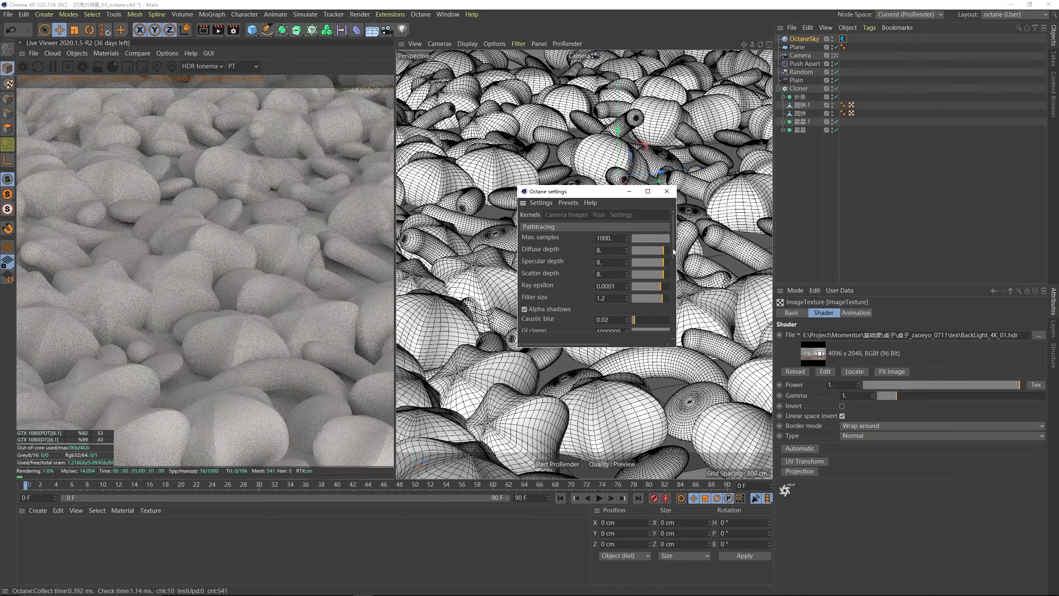
{"action": "scroll", "coordinate": [599, 296], "scroll_direction": "down", "scroll_amount": 3}
{"action": "double_click", "coordinate": [609, 287]}
{"action": "type", "text": "10"}
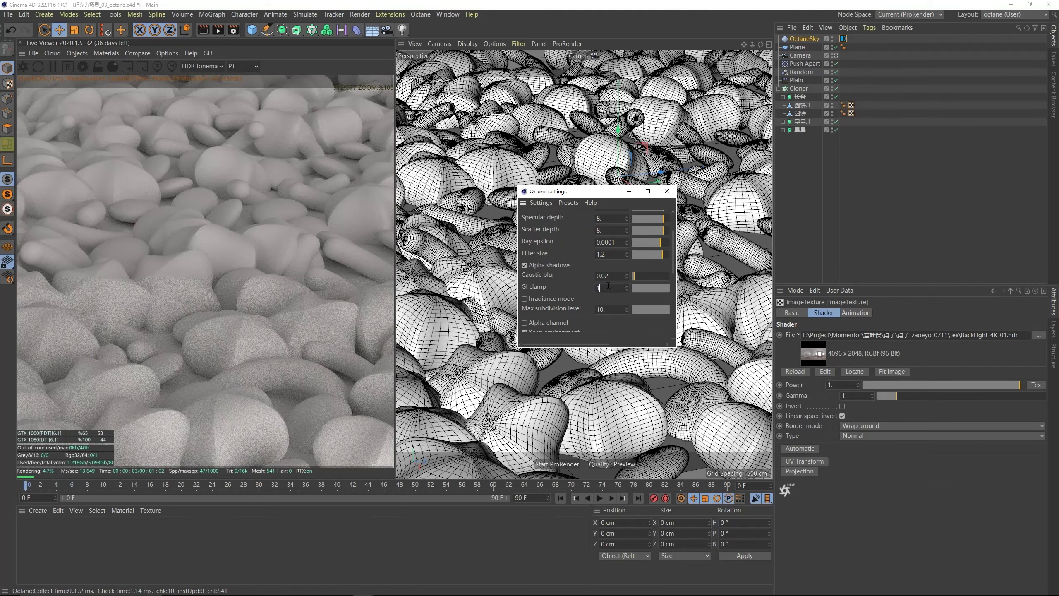
{"action": "key", "text": "Return"}
{"action": "scroll", "coordinate": [673, 262], "scroll_direction": "up", "scroll_amount": 3}
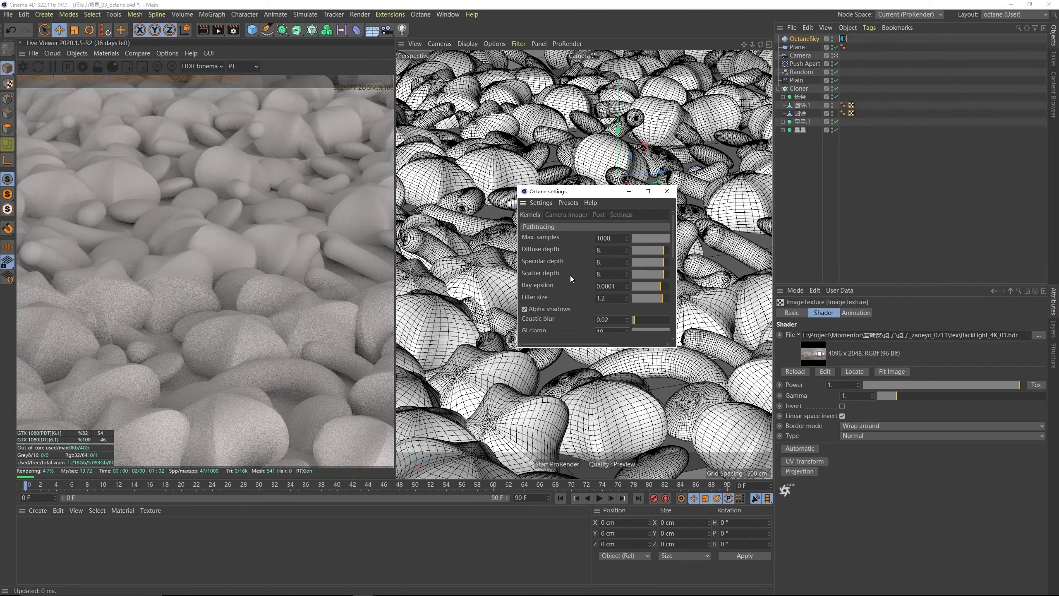
- Save these render settings as a new preset named 常用预设
{"action": "left_click", "coordinate": [567, 204]}
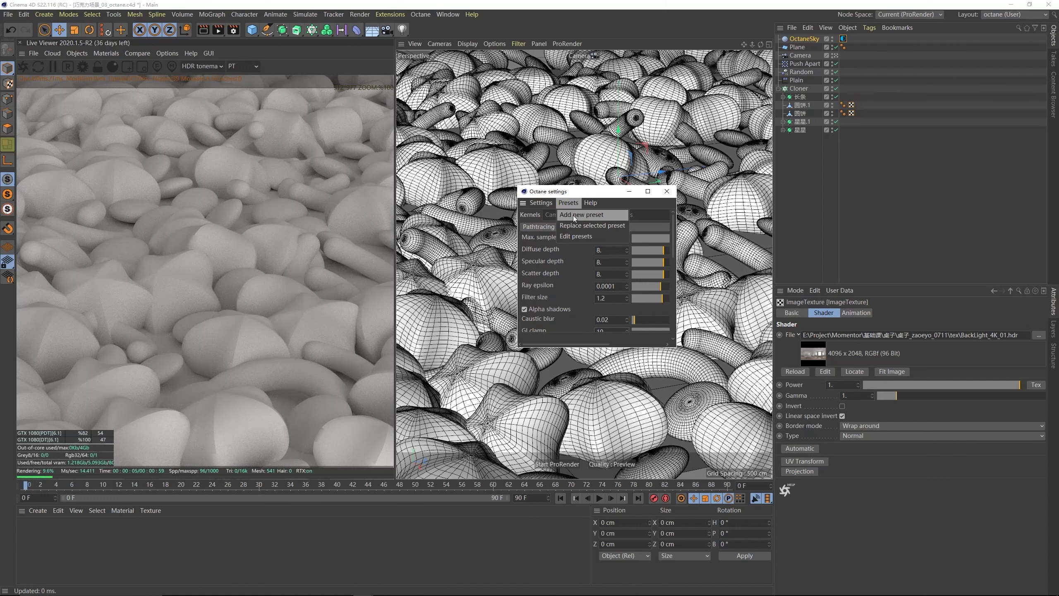
{"action": "left_click", "coordinate": [576, 215]}
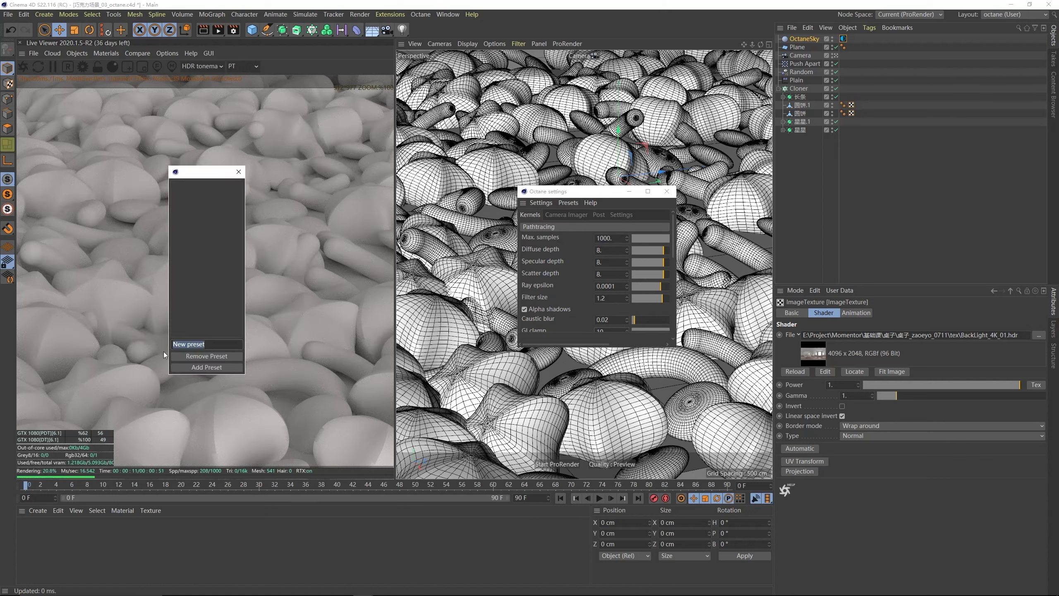
{"action": "left_click", "coordinate": [216, 345]}
{"action": "key", "text": "ctrl+a"}
{"action": "type", "text": "常用预设"}
{"action": "left_click", "coordinate": [208, 369]}
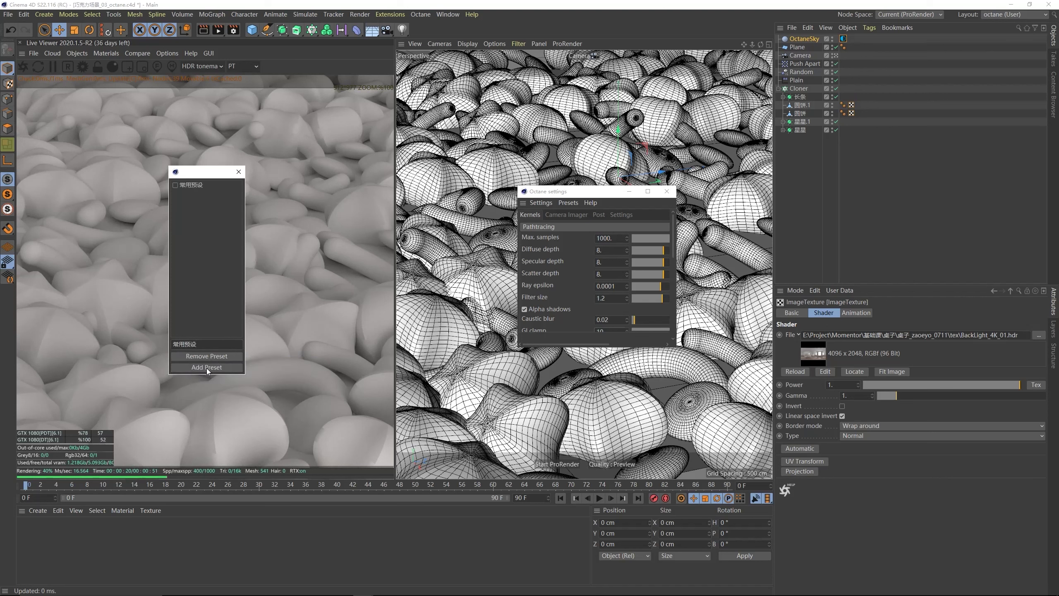
- Apply the 常用预设 preset and rotate the OctaneSky environment on X to about -0.36
{"action": "left_click", "coordinate": [238, 172]}
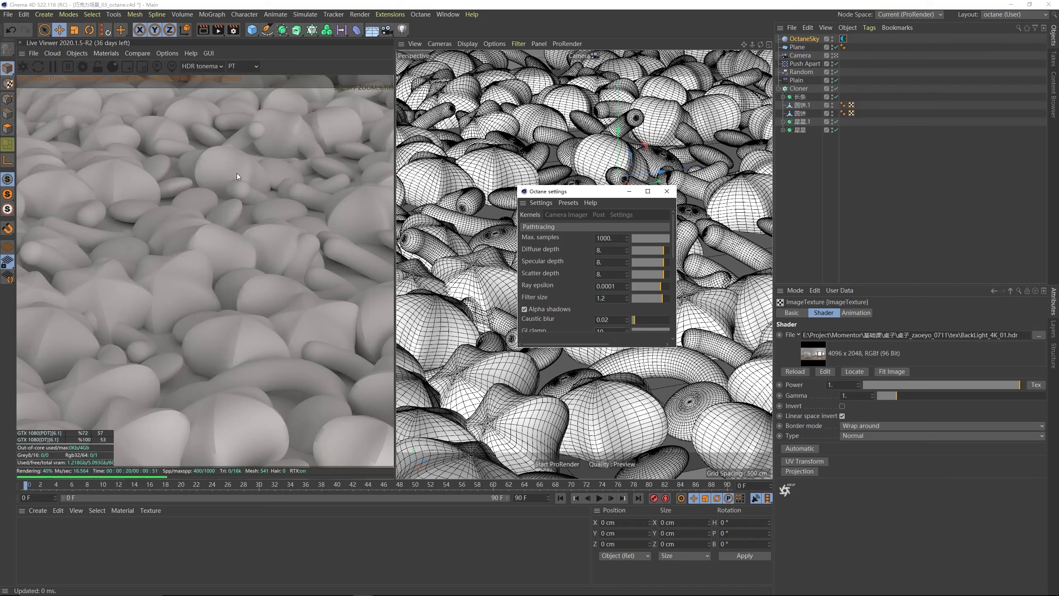
{"action": "left_click", "coordinate": [567, 203]}
{"action": "left_click", "coordinate": [577, 249]}
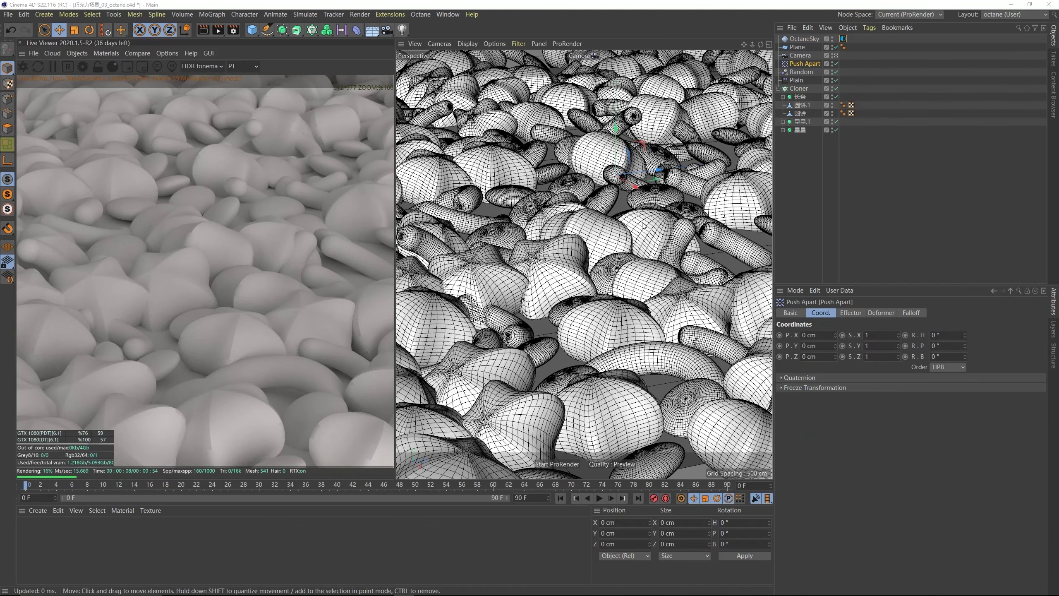
{"action": "left_click", "coordinate": [844, 39]}
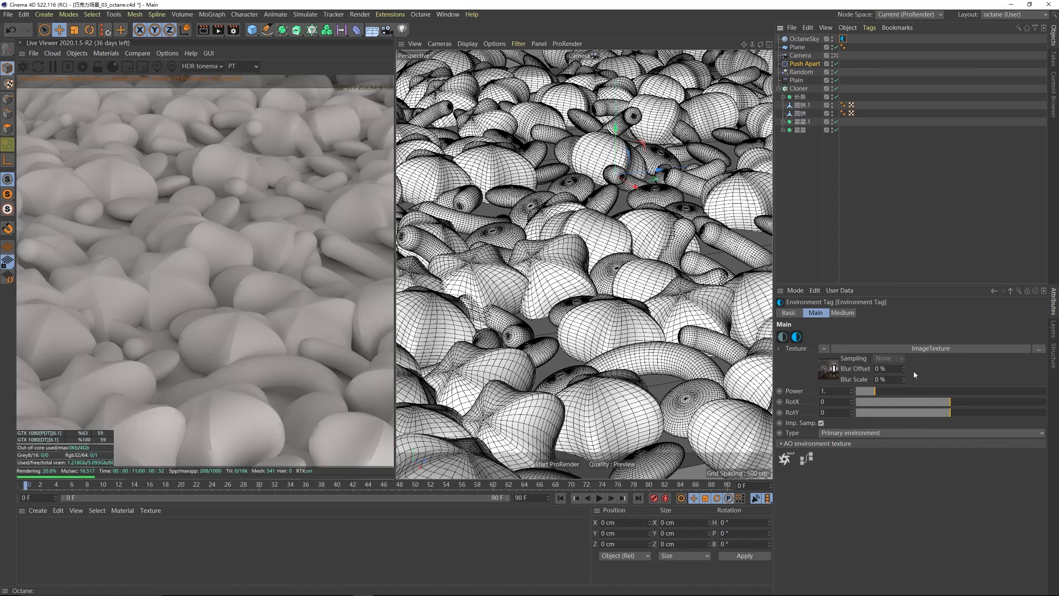
{"action": "left_click_drag", "start_coordinate": [934, 406], "coordinate": [906, 391]}
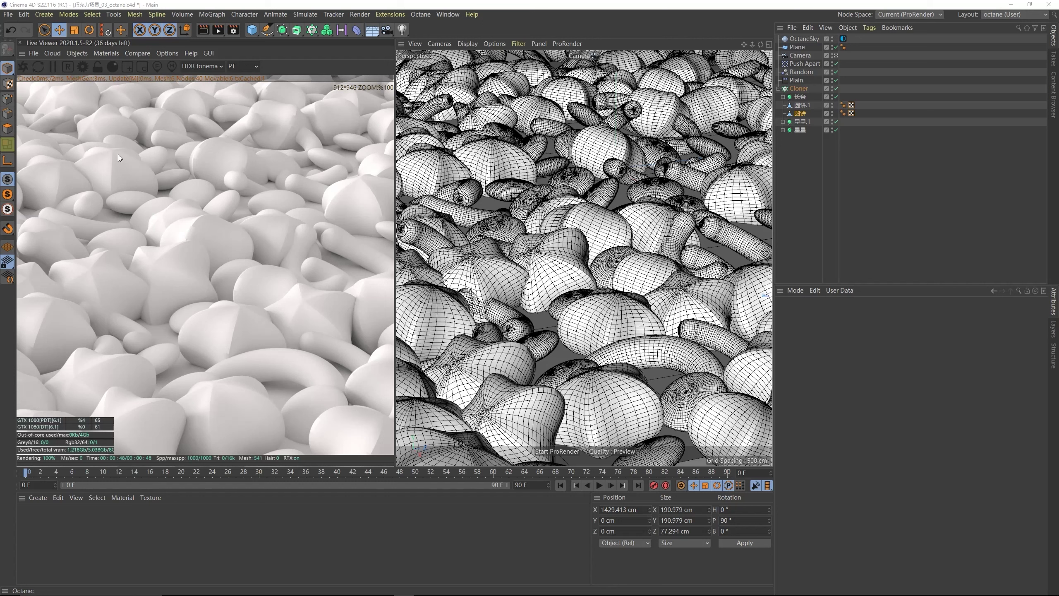
- Create the Octane glossy material OctGlossy1 and drag it onto the 星星 star candies
{"action": "left_click", "coordinate": [115, 55]}
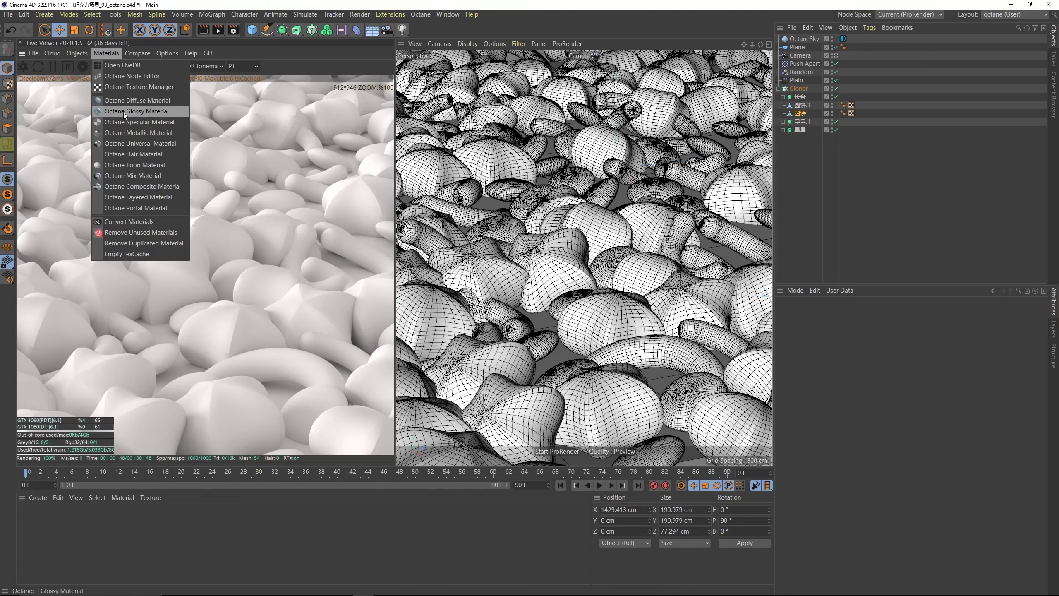
{"action": "left_click", "coordinate": [134, 110]}
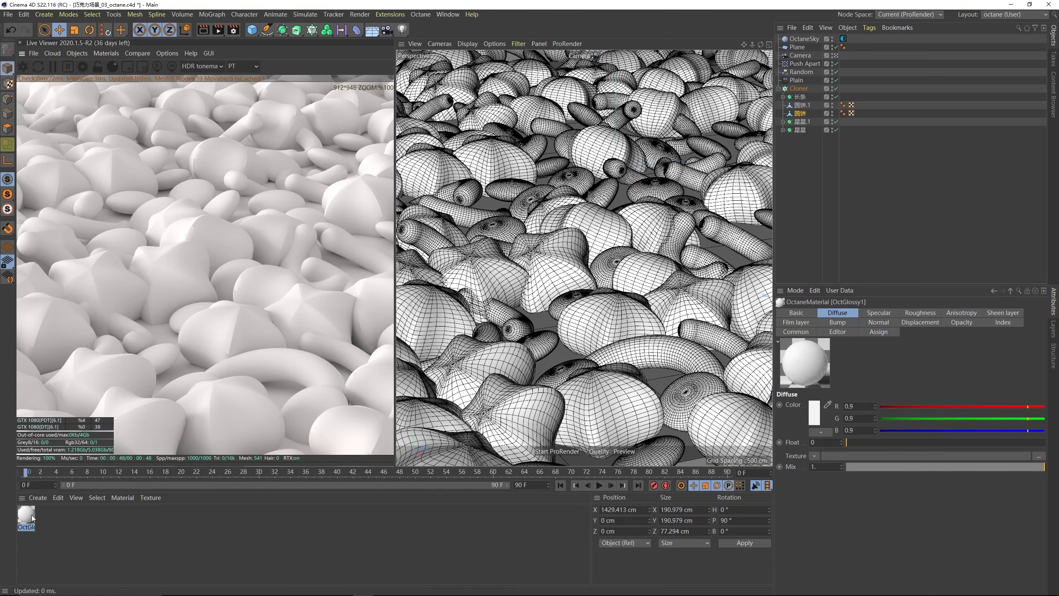
{"action": "left_click_drag", "start_coordinate": [31, 516], "coordinate": [851, 197]}
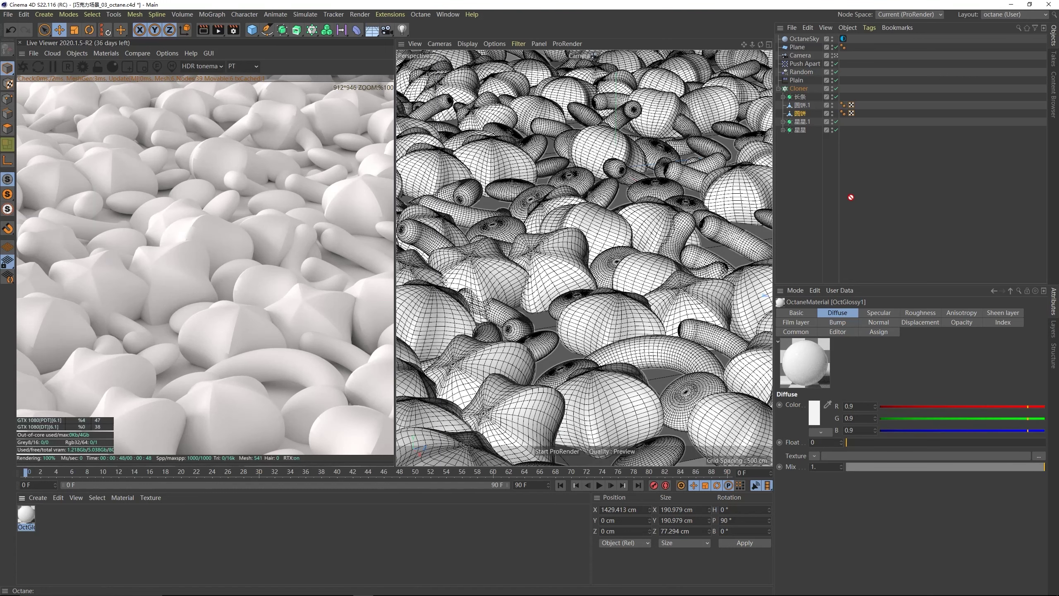
{"action": "left_click_drag", "start_coordinate": [805, 131], "coordinate": [804, 132]}
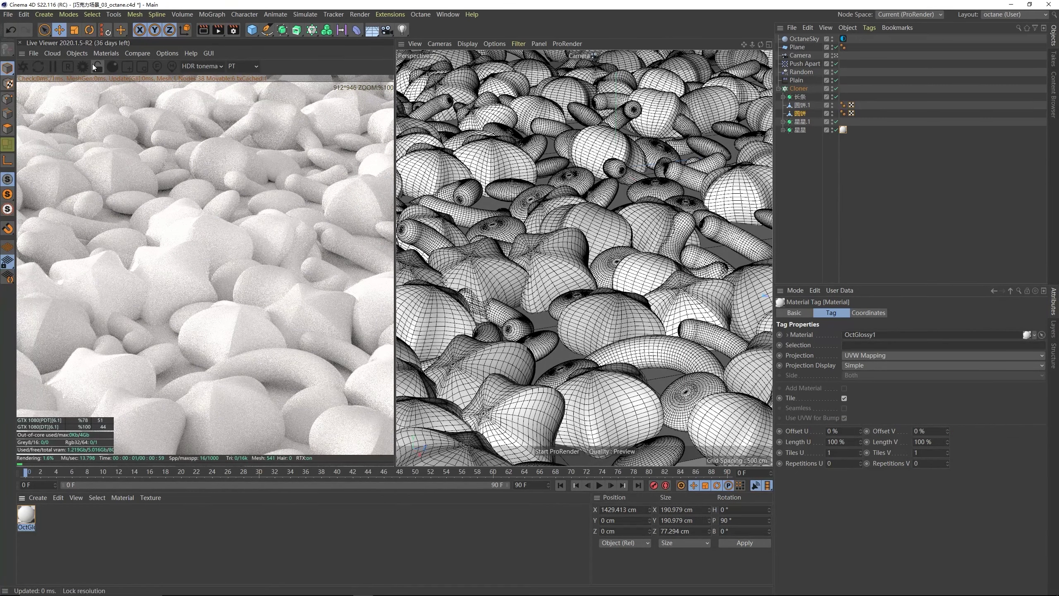
{"action": "left_click", "coordinate": [101, 52]}
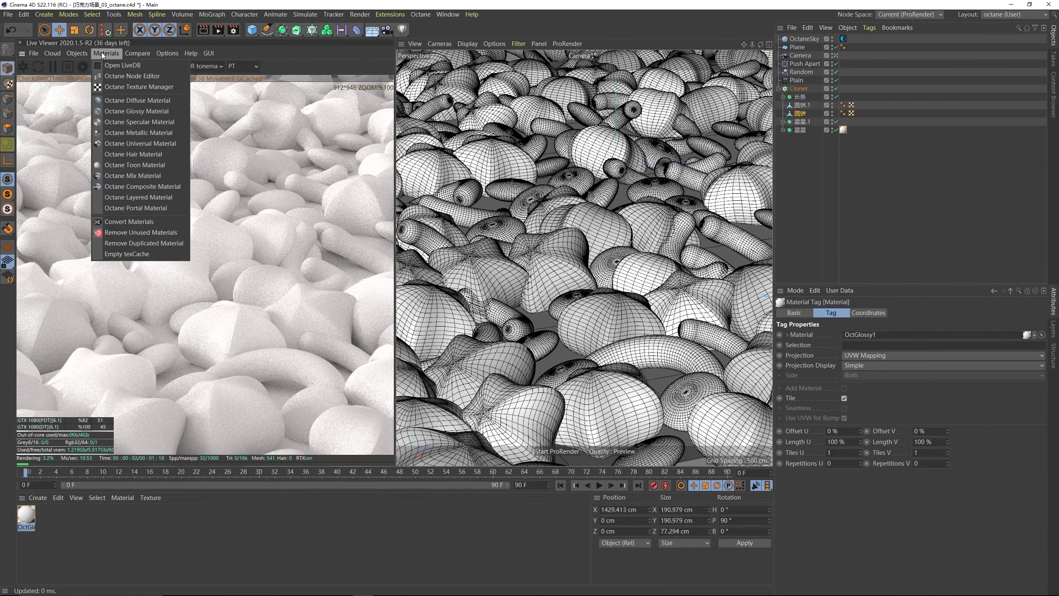
- Open the Octane Node Editor, enlarge its window and position the OctGlossy1 node
{"action": "left_click", "coordinate": [125, 77]}
{"action": "left_click_drag", "start_coordinate": [293, 165], "coordinate": [705, 114]}
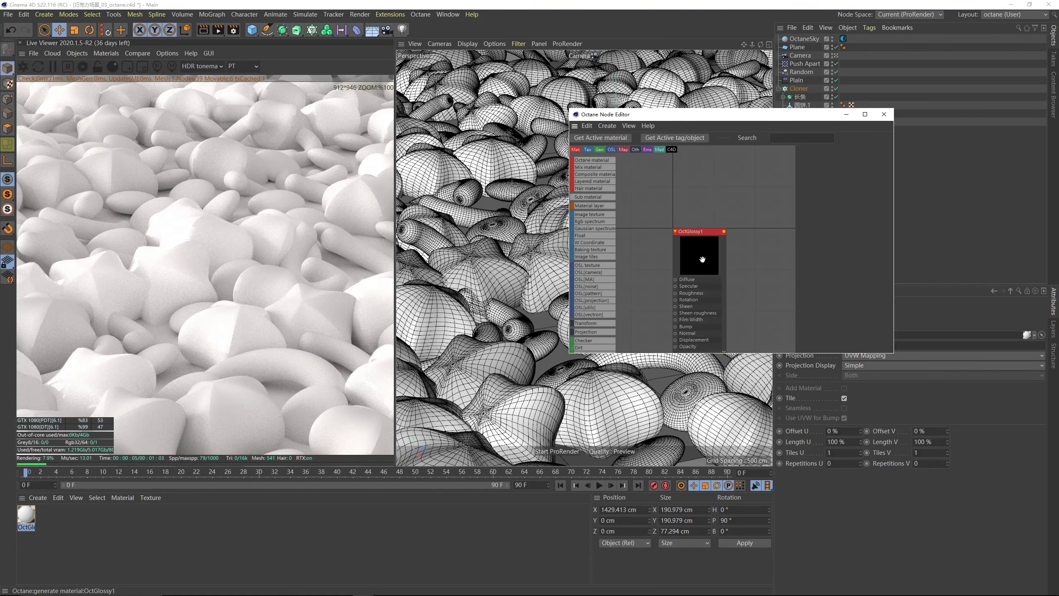
{"action": "left_click_drag", "start_coordinate": [703, 253], "coordinate": [720, 218]}
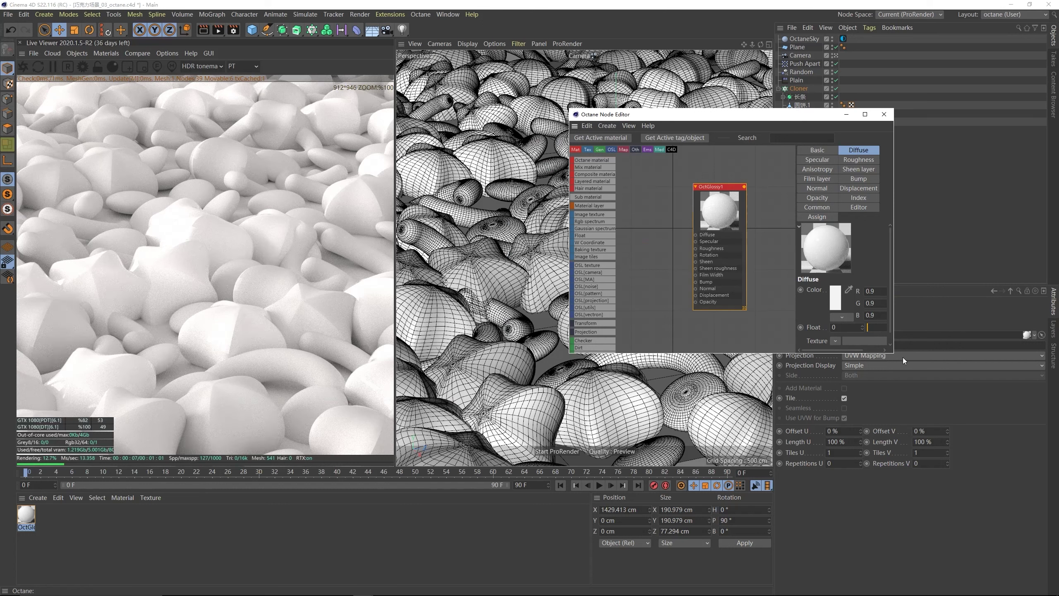
{"action": "left_click_drag", "start_coordinate": [895, 354], "coordinate": [995, 530]}
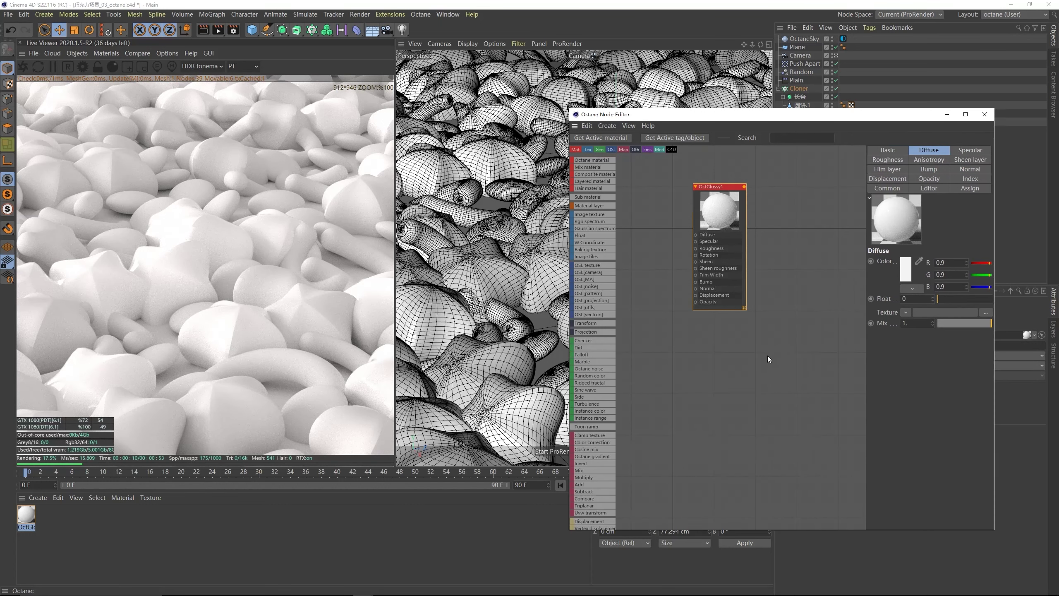
{"action": "left_click_drag", "start_coordinate": [739, 255], "coordinate": [801, 286]}
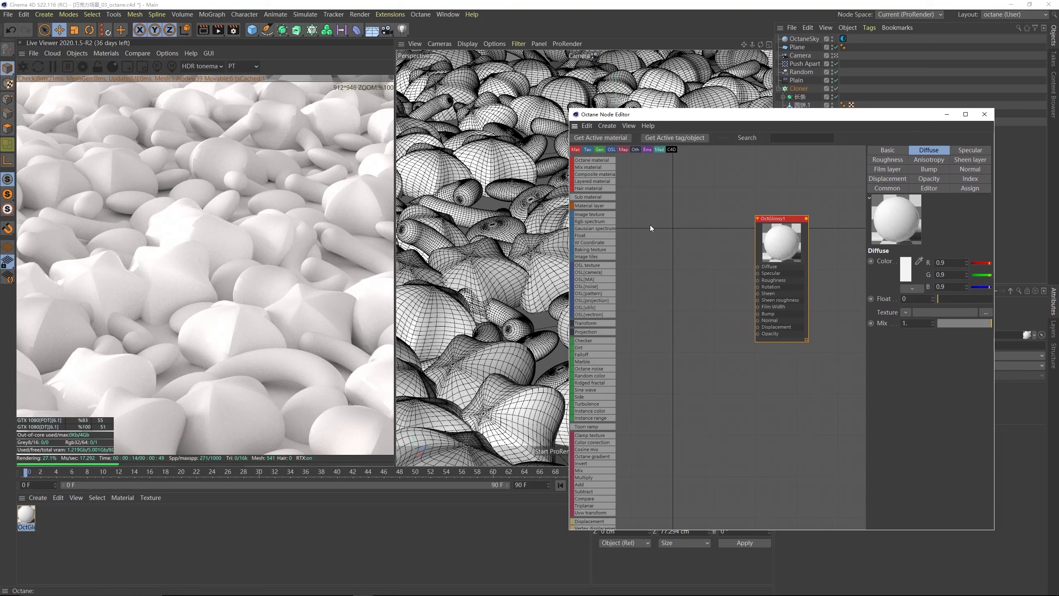
- Add an RgbSpectrum texture node to the graph next to OctGlossy1
{"action": "right_click", "coordinate": [652, 228]}
{"action": "mouse_move", "coordinate": [709, 242]}
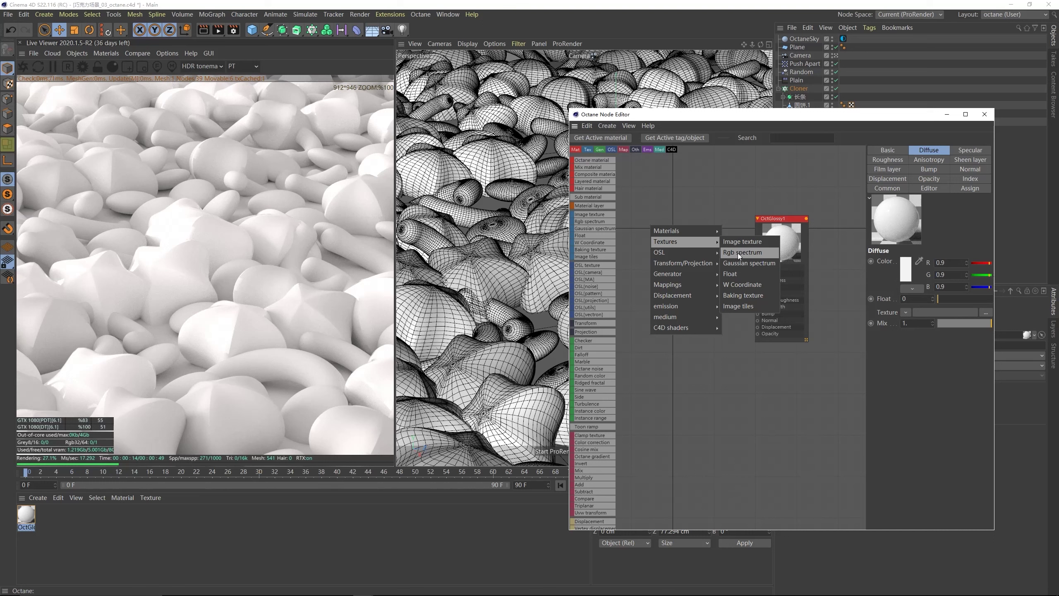
{"action": "left_click", "coordinate": [740, 253]}
{"action": "left_click", "coordinate": [671, 232]}
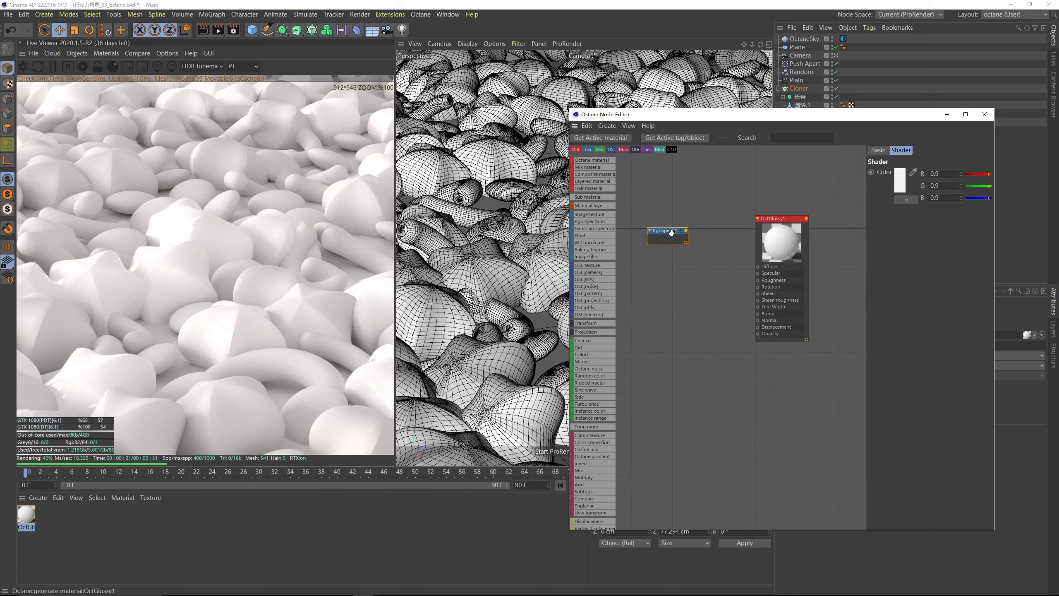
{"action": "left_click_drag", "start_coordinate": [671, 232], "coordinate": [663, 249]}
- Set the spectrum colour to dark brown and wire it into OctGlossy1's Diffuse
{"action": "left_click", "coordinate": [901, 184]}
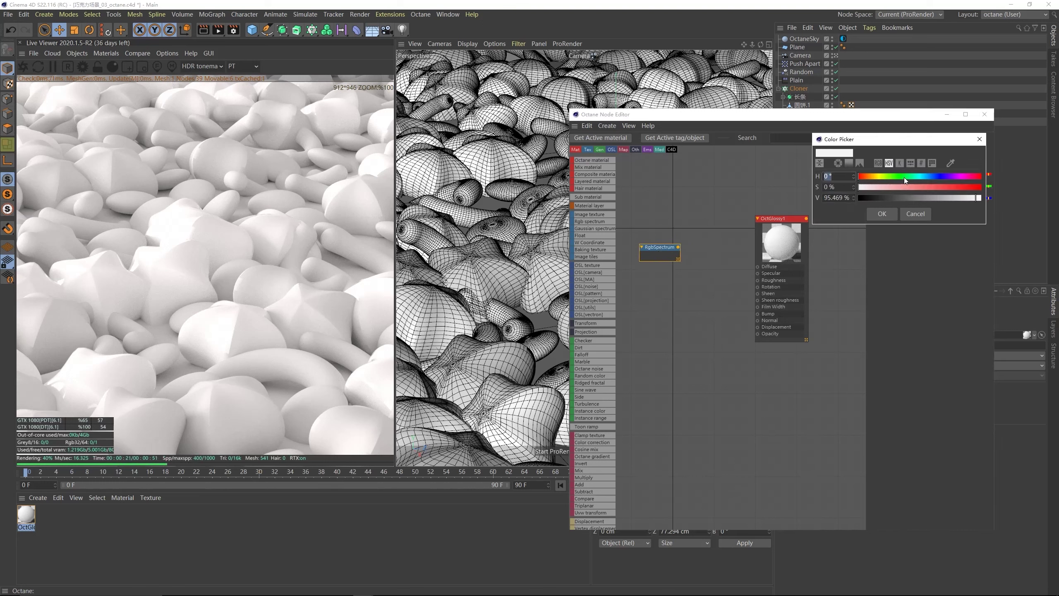
{"action": "left_click", "coordinate": [888, 177]}
{"action": "left_click", "coordinate": [935, 187]}
{"action": "left_click", "coordinate": [888, 198]}
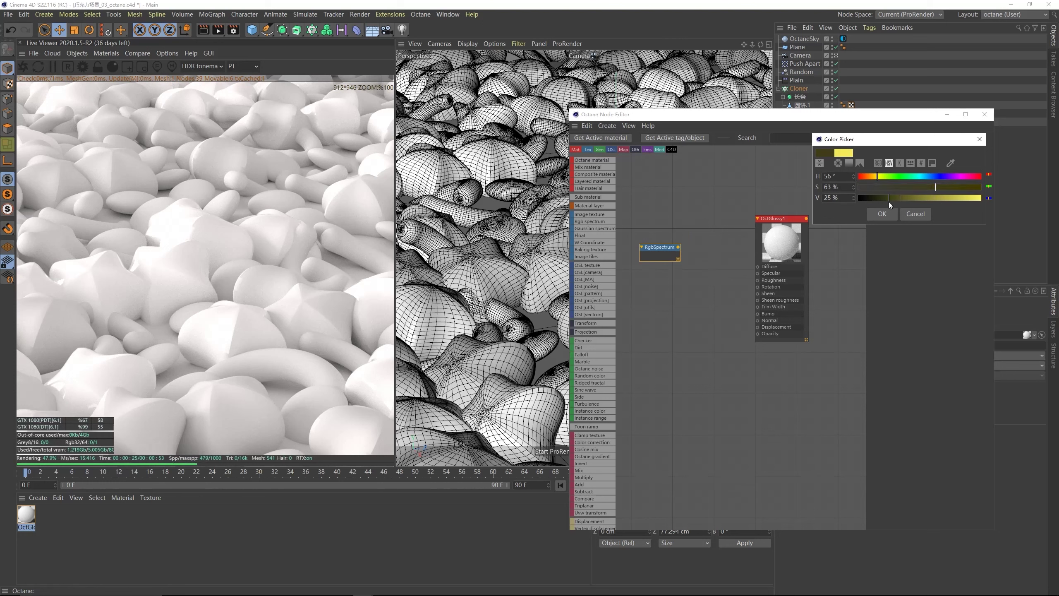
{"action": "left_click", "coordinate": [863, 177]}
{"action": "left_click", "coordinate": [882, 213]}
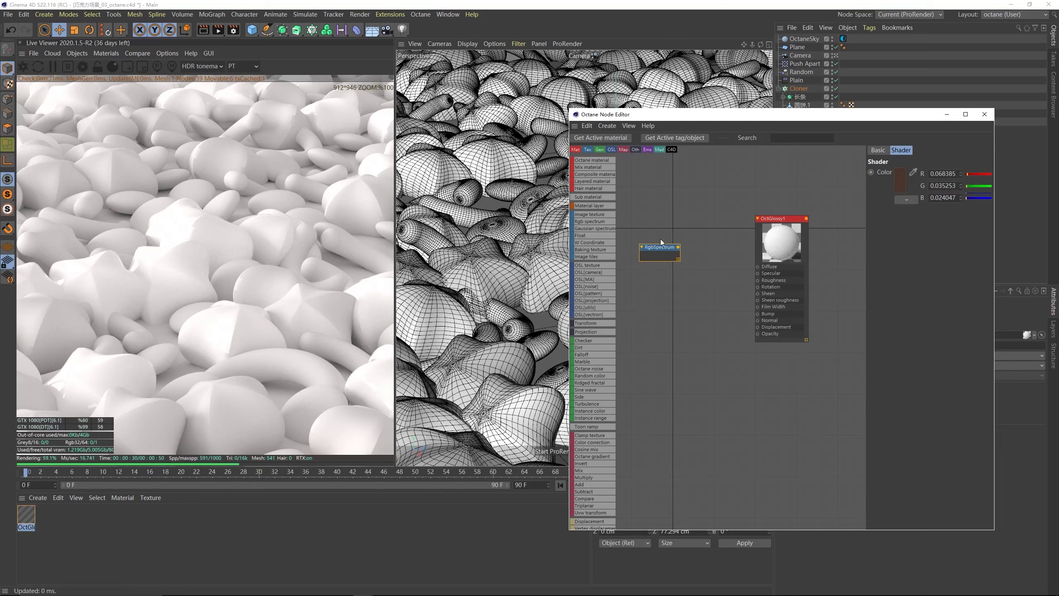
{"action": "left_click_drag", "start_coordinate": [679, 248], "coordinate": [757, 267]}
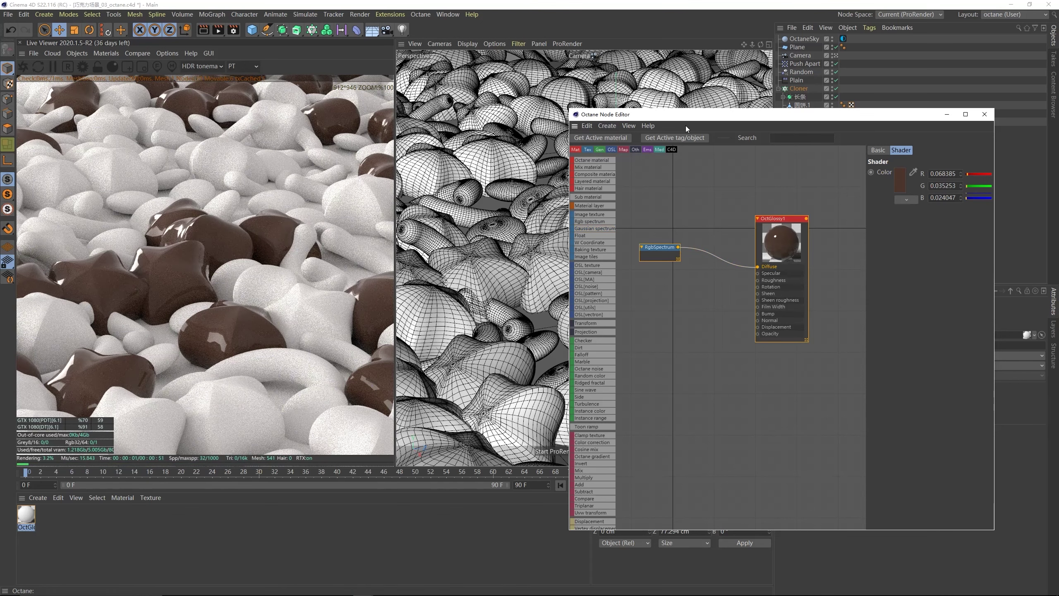
{"action": "left_click_drag", "start_coordinate": [690, 114], "coordinate": [647, 149]}
{"action": "left_click_drag", "start_coordinate": [624, 286], "coordinate": [634, 272]}
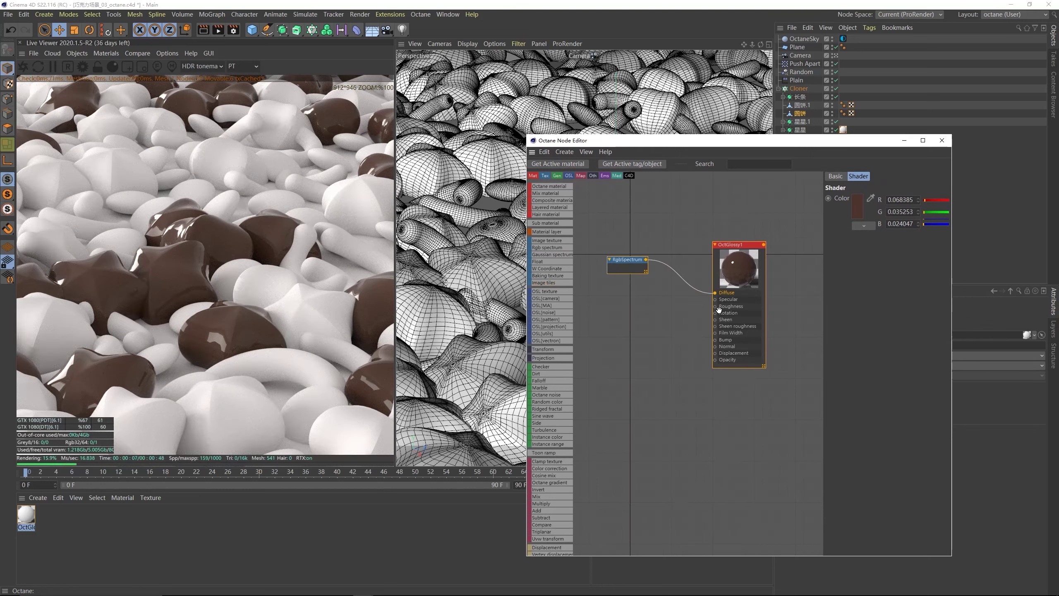
- Set OctGlossy1's Roughness float to about 0.338 and tidy the node layout
{"action": "left_click", "coordinate": [752, 307], "text": "shift"}
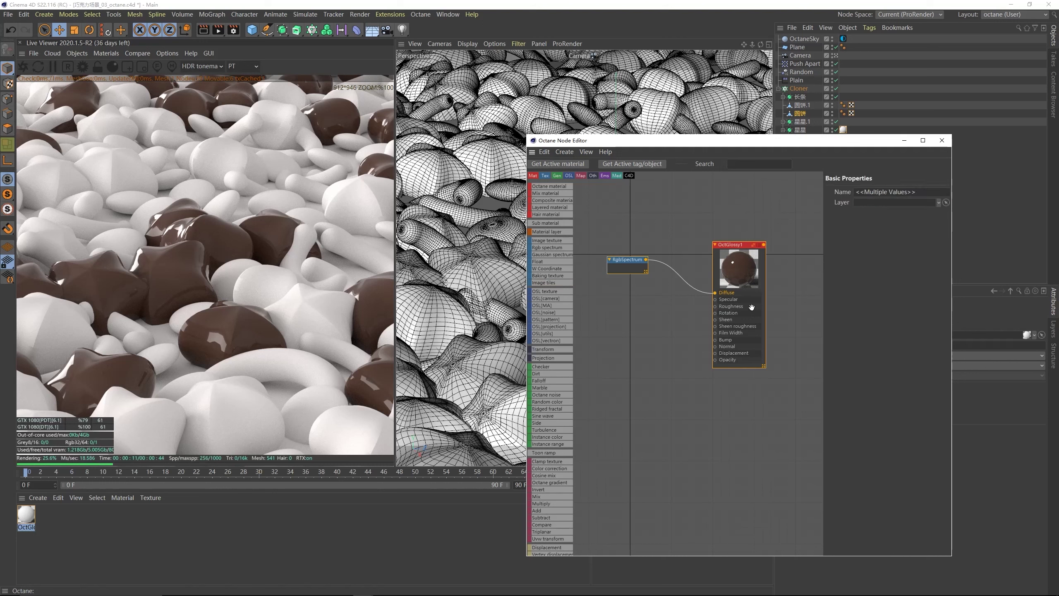
{"action": "left_click", "coordinate": [741, 256], "text": "shift"}
{"action": "left_click", "coordinate": [740, 252]}
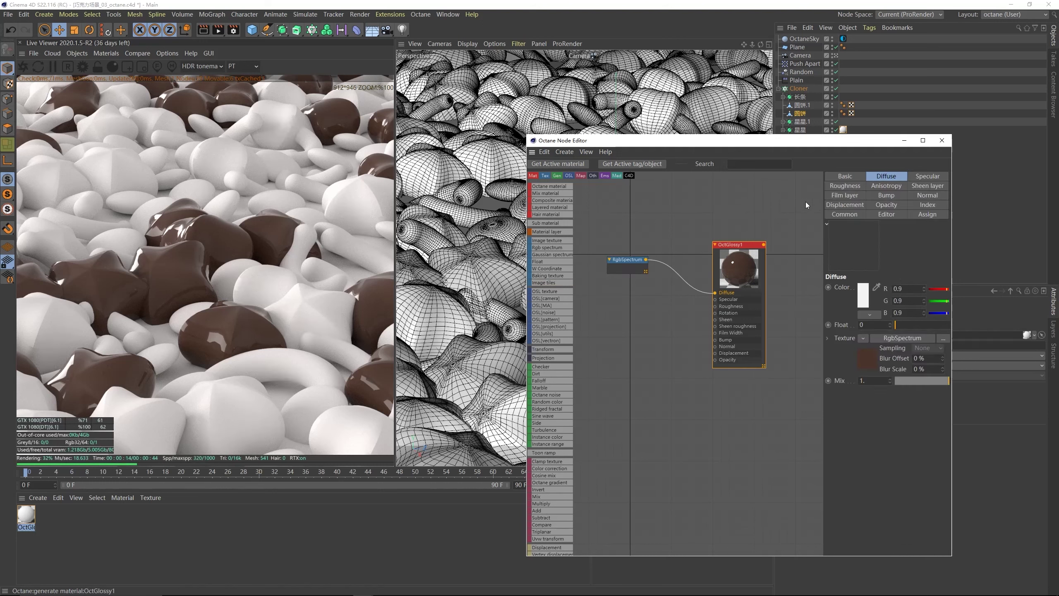
{"action": "left_click", "coordinate": [844, 187]}
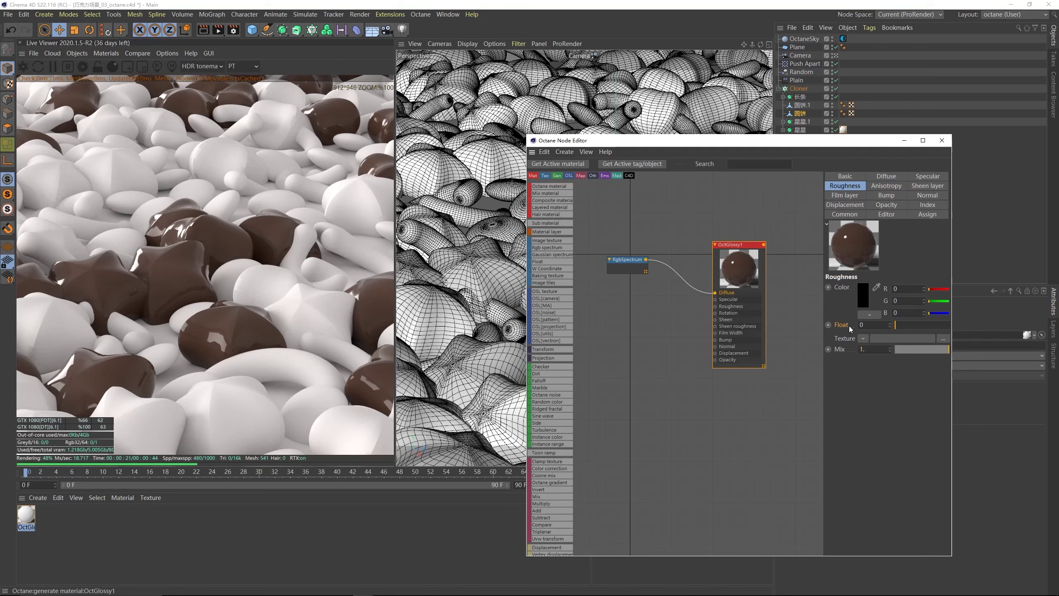
{"action": "mouse_move", "coordinate": [905, 325]}
{"action": "left_mouse_down"}
{"action": "mouse_move", "coordinate": [928, 325]}
{"action": "mouse_move", "coordinate": [915, 328]}
{"action": "left_mouse_up"}
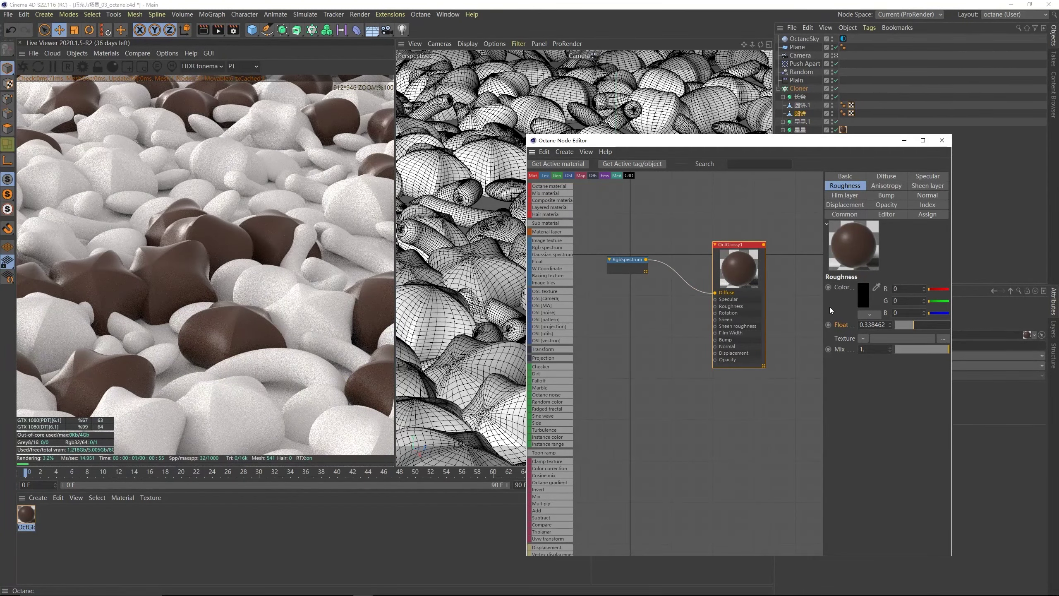
{"action": "left_click_drag", "start_coordinate": [741, 260], "coordinate": [746, 263]}
{"action": "left_click_drag", "start_coordinate": [627, 267], "coordinate": [638, 257]}
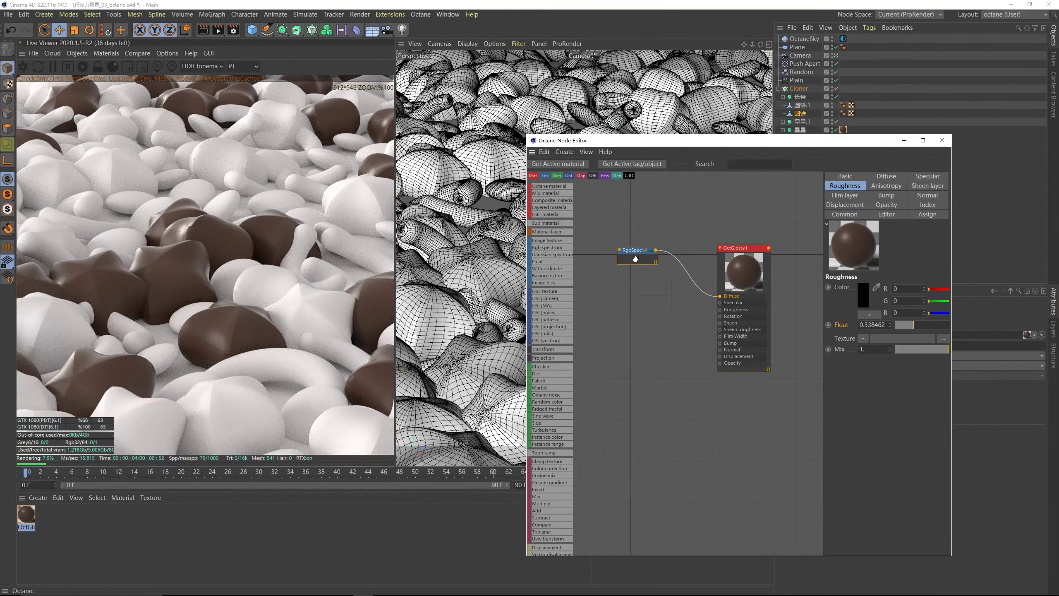
{"action": "left_click_drag", "start_coordinate": [770, 288], "coordinate": [774, 288]}
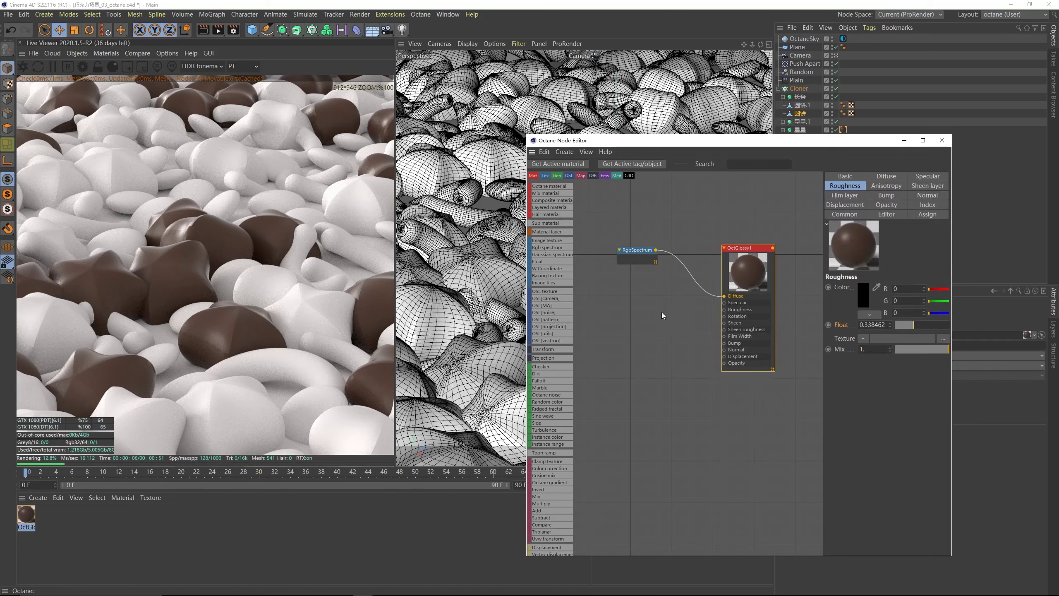
- Add a FloatTexture node and connect it to OctGlossy1's Roughness input
{"action": "right_click", "coordinate": [622, 322]}
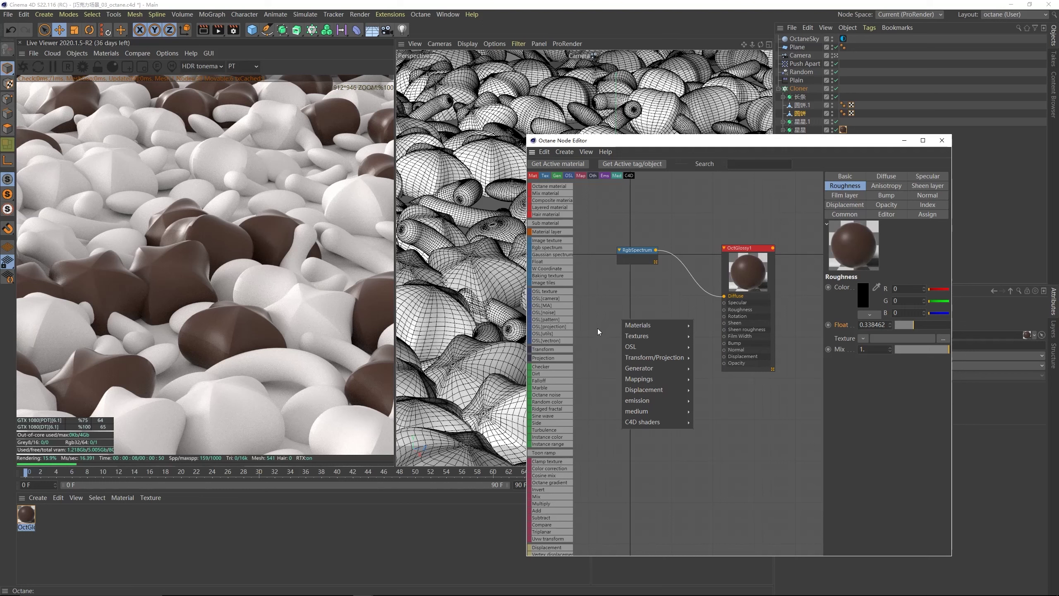
{"action": "mouse_move", "coordinate": [634, 335]}
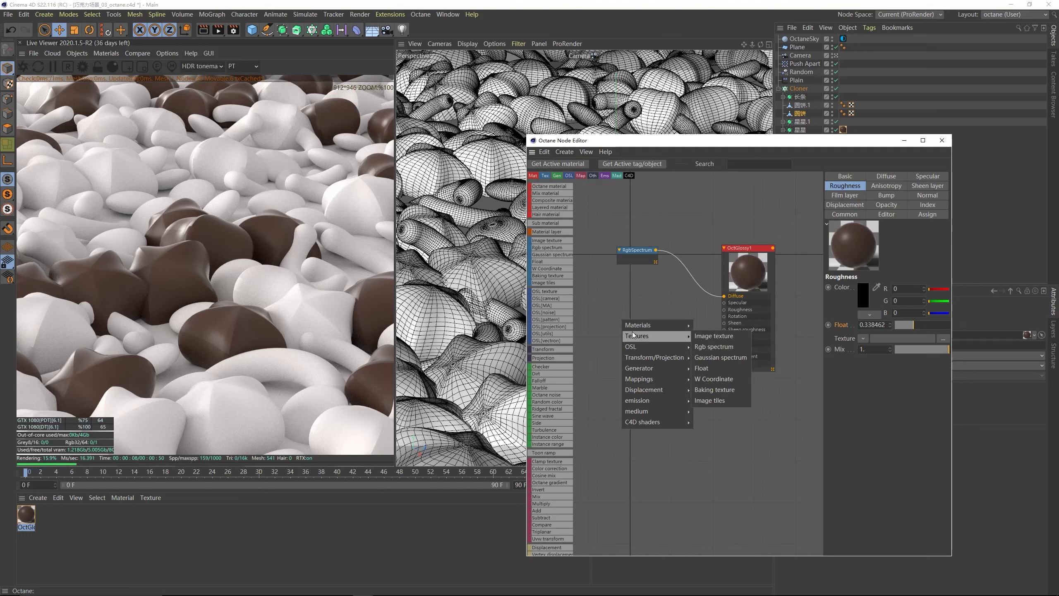
{"action": "left_click", "coordinate": [703, 367]}
{"action": "left_click", "coordinate": [649, 319]}
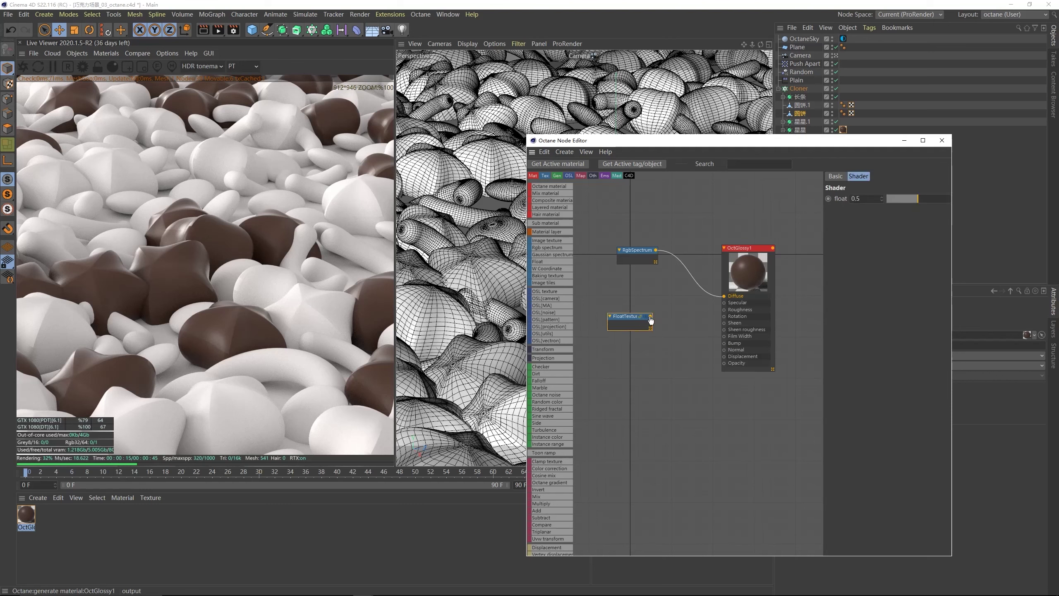
{"action": "left_click_drag", "start_coordinate": [651, 319], "coordinate": [725, 314]}
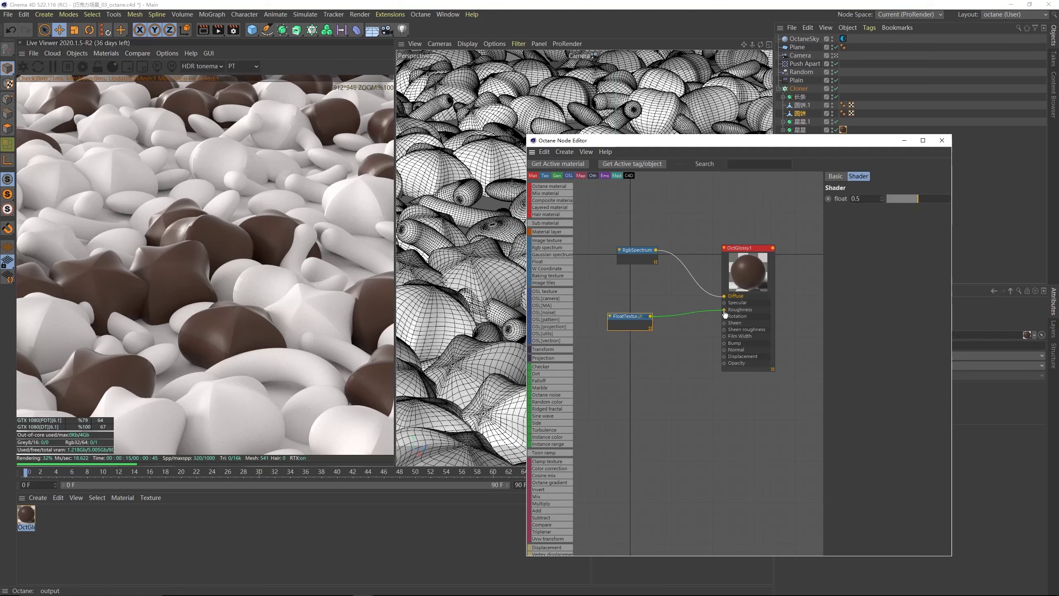
- Adjust the float value to about 0.307 and move the FloatTexture node up
{"action": "mouse_move", "coordinate": [897, 199]}
{"action": "left_mouse_down"}
{"action": "mouse_move", "coordinate": [932, 197]}
{"action": "mouse_move", "coordinate": [903, 202]}
{"action": "left_mouse_up"}
{"action": "mouse_move", "coordinate": [629, 331]}
{"action": "left_mouse_down"}
{"action": "mouse_move", "coordinate": [641, 324]}
{"action": "mouse_move", "coordinate": [635, 332]}
{"action": "left_mouse_up"}
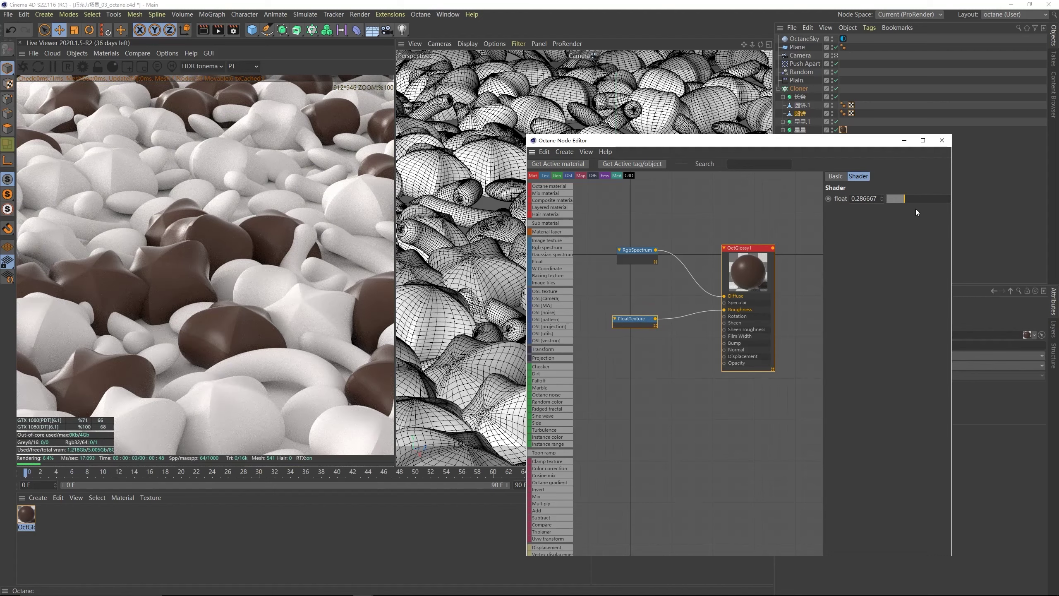
{"action": "mouse_move", "coordinate": [897, 199]}
{"action": "left_mouse_down"}
{"action": "mouse_move", "coordinate": [921, 200]}
{"action": "mouse_move", "coordinate": [906, 199]}
{"action": "left_mouse_up"}
{"action": "left_click_drag", "start_coordinate": [634, 319], "coordinate": [633, 303]}
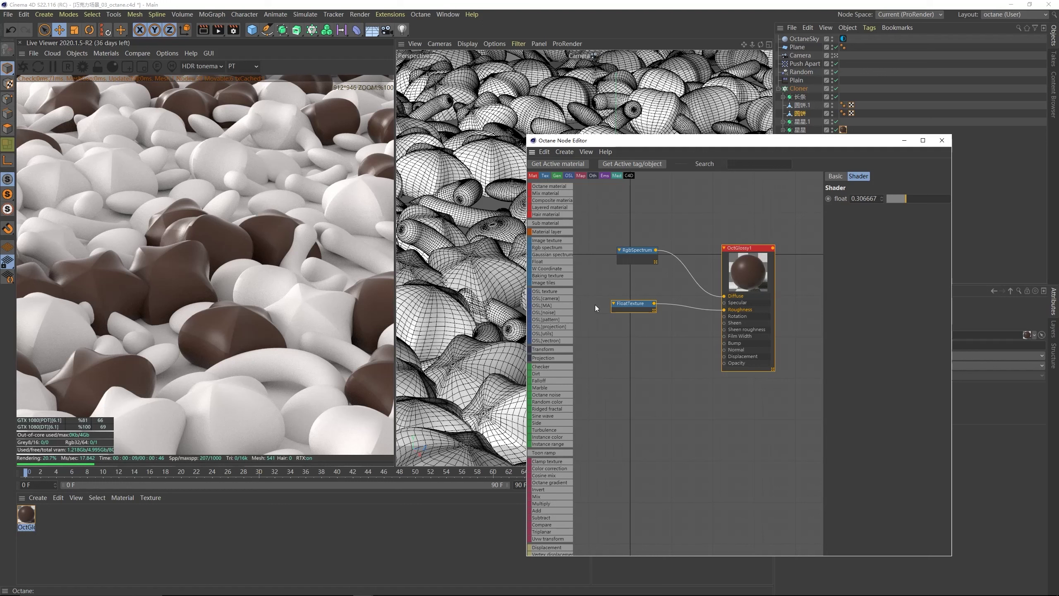
{"action": "left_click_drag", "start_coordinate": [636, 305], "coordinate": [636, 295]}
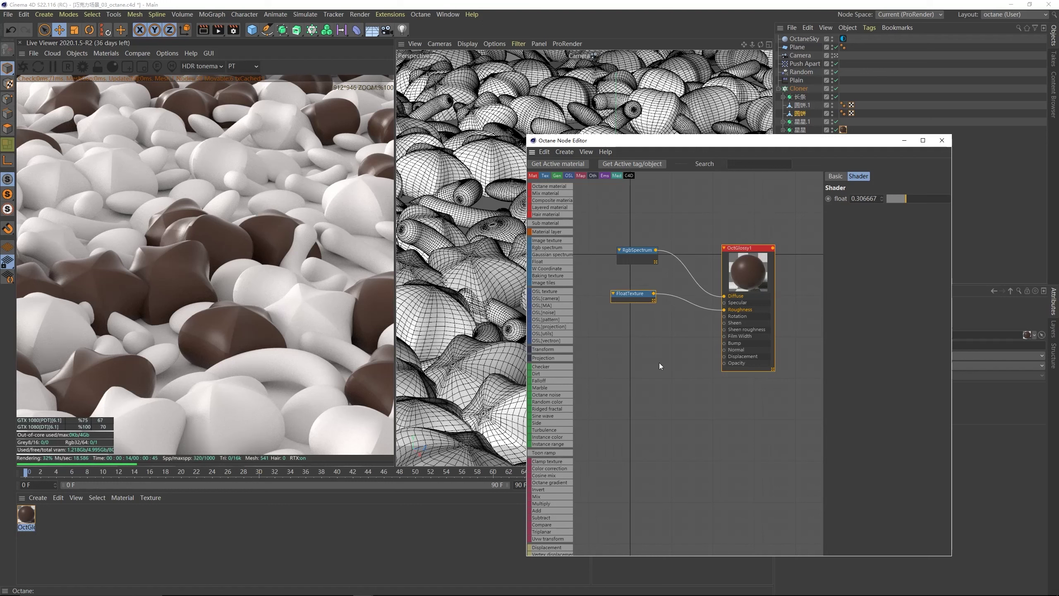
- Add a Noise generator node and wire it into OctGlossy1's Bump input
{"action": "right_click", "coordinate": [626, 338]}
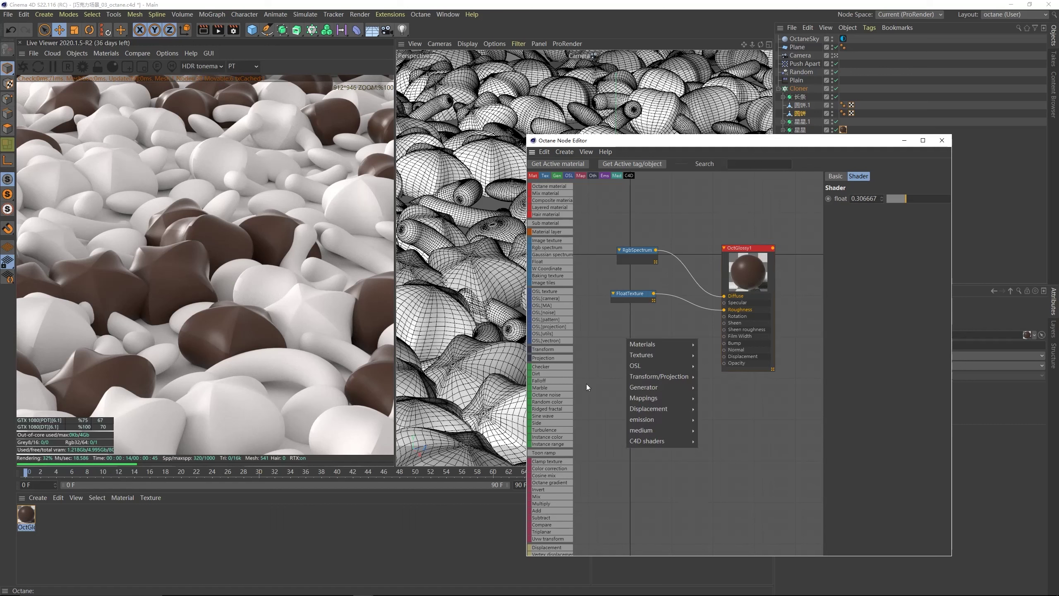
{"action": "mouse_move", "coordinate": [635, 391]}
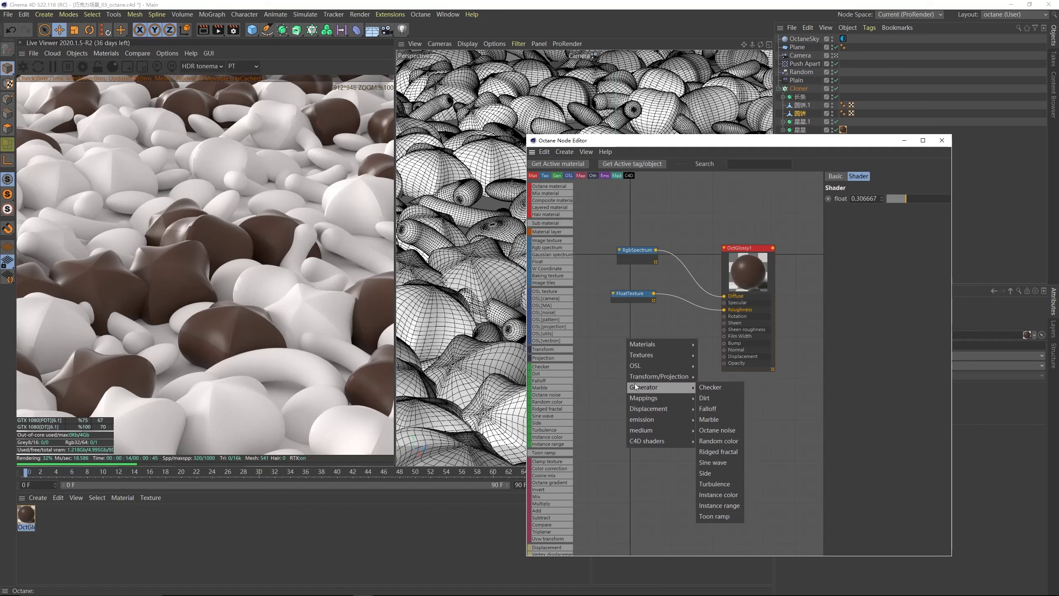
{"action": "mouse_move", "coordinate": [647, 354]}
{"action": "left_click", "coordinate": [714, 430]}
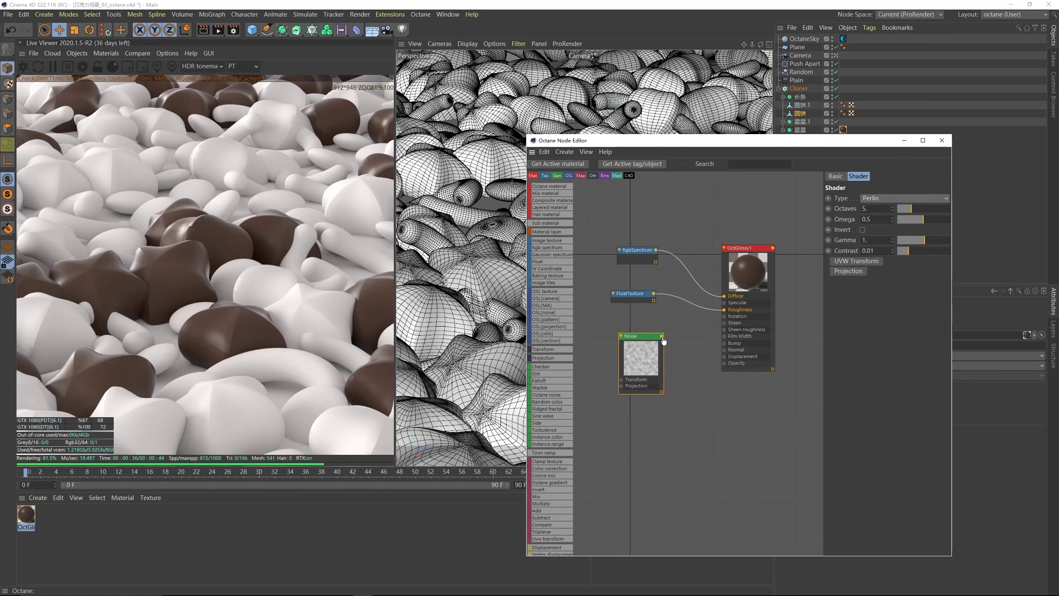
{"action": "left_click_drag", "start_coordinate": [664, 339], "coordinate": [725, 343]}
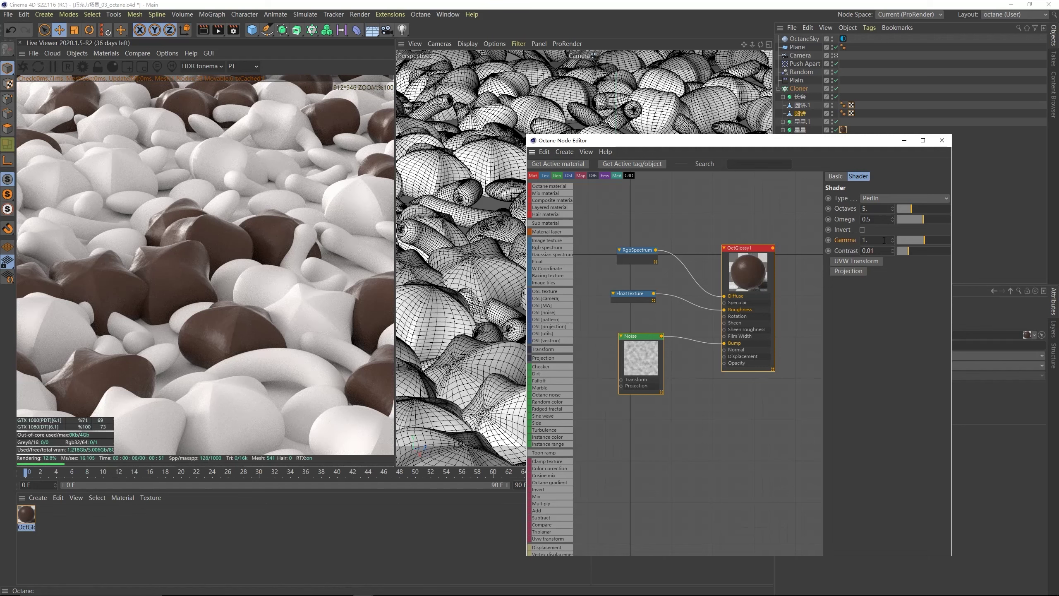
- Tune the noise gamma to about 1.08 and contrast to about 3.5
{"action": "mouse_move", "coordinate": [939, 239]}
{"action": "left_mouse_down"}
{"action": "mouse_move", "coordinate": [917, 240]}
{"action": "mouse_move", "coordinate": [937, 251]}
{"action": "left_mouse_up"}
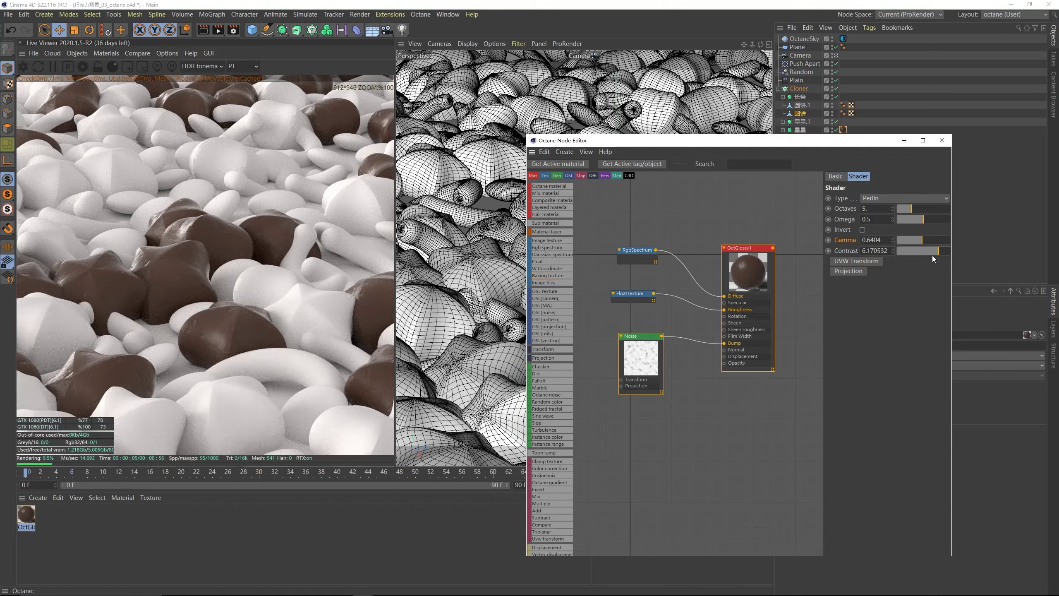
{"action": "left_click_drag", "start_coordinate": [932, 253], "coordinate": [942, 251]}
{"action": "left_click", "coordinate": [920, 240]}
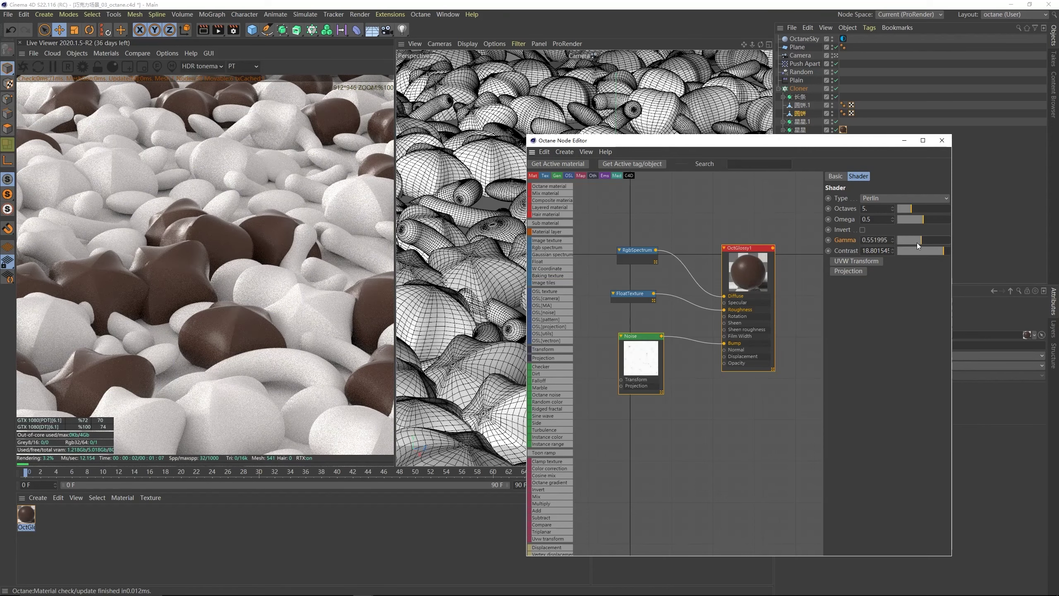
{"action": "left_click_drag", "start_coordinate": [917, 242], "coordinate": [927, 240]}
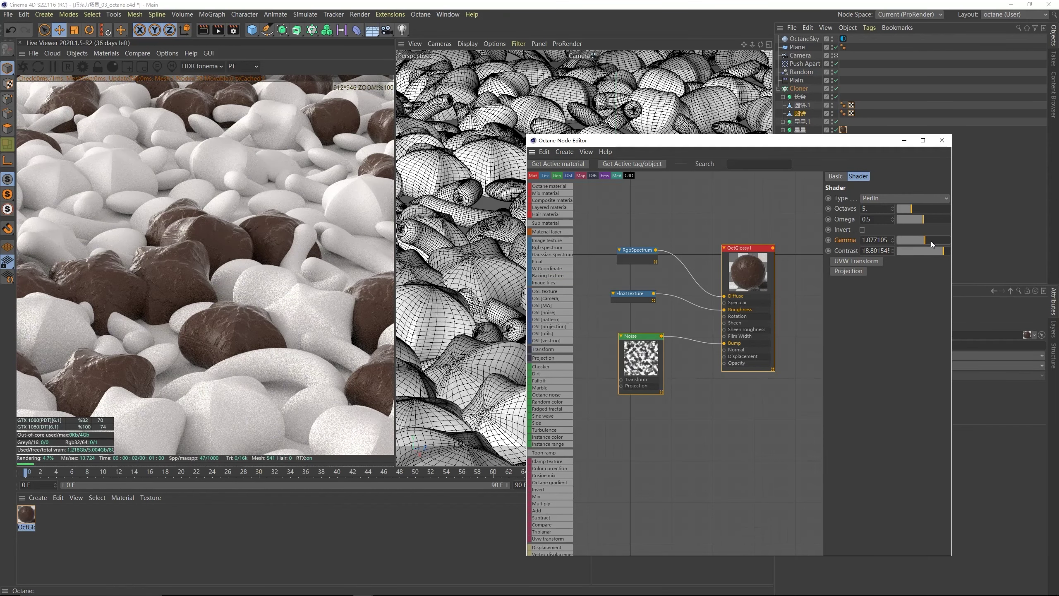
{"action": "left_click_drag", "start_coordinate": [931, 241], "coordinate": [924, 240]}
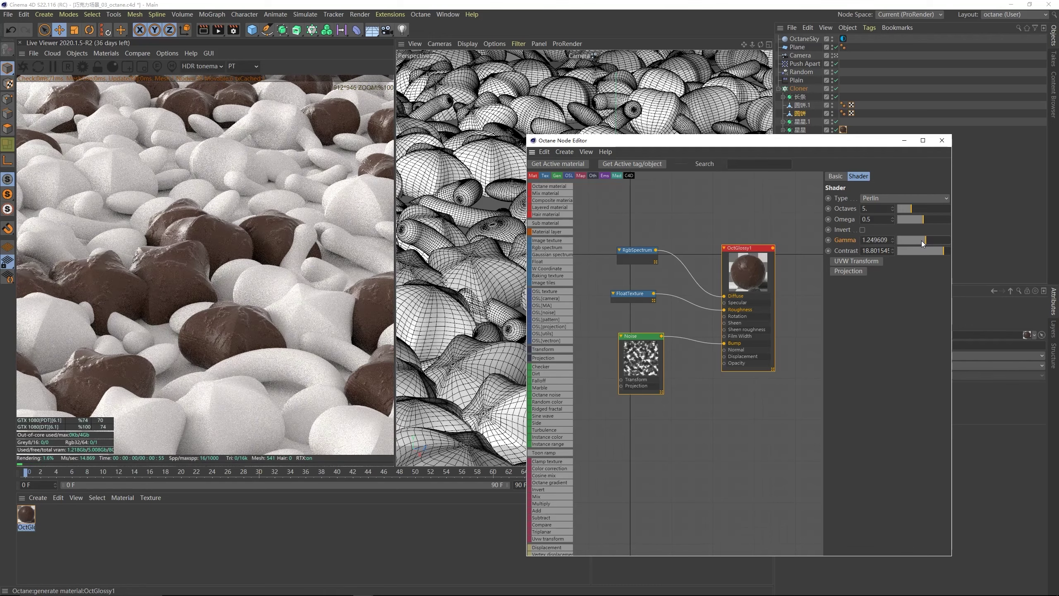
{"action": "key", "text": "ctrl+z"}
{"action": "left_click_drag", "start_coordinate": [940, 254], "coordinate": [934, 253]}
- Tidy the node graph and duplicate the glossy material
{"action": "left_click", "coordinate": [596, 304]}
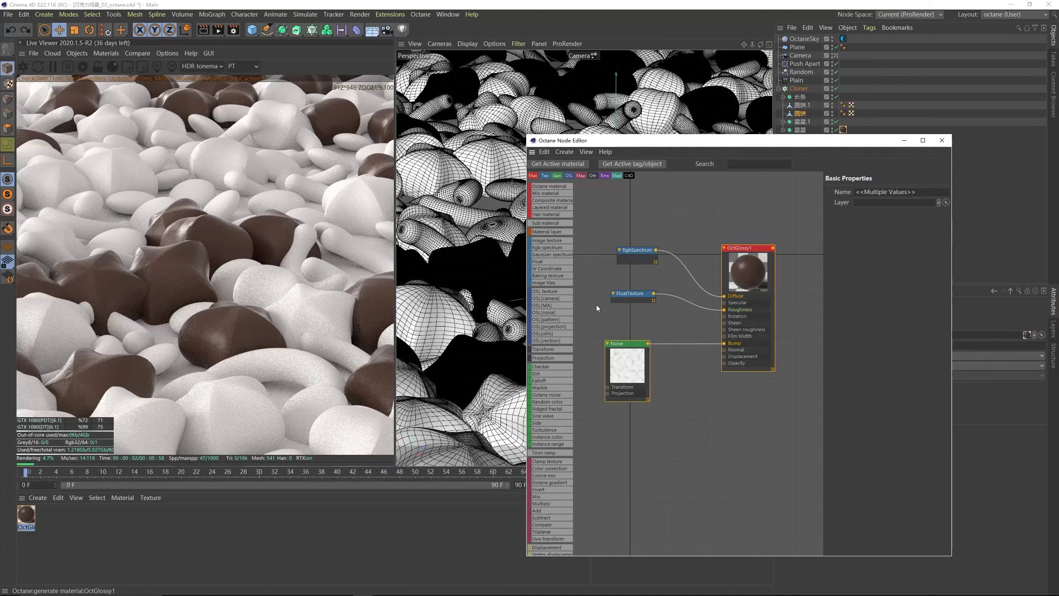
{"action": "left_click_drag", "start_coordinate": [650, 141], "coordinate": [660, 145]}
{"action": "left_click_drag", "start_coordinate": [628, 347], "coordinate": [642, 332]}
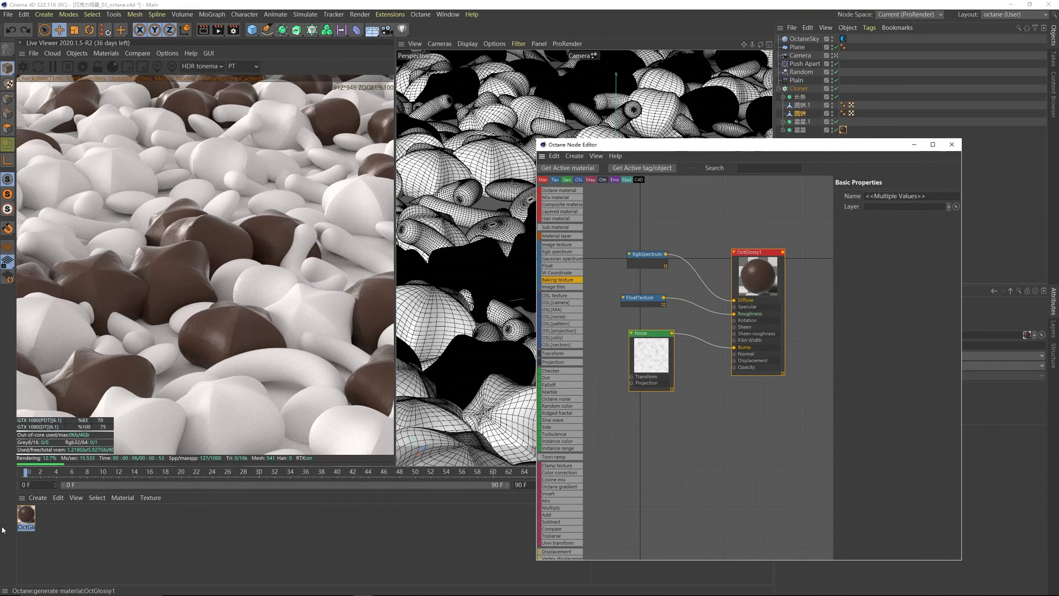
{"action": "left_click", "coordinate": [30, 517]}
{"action": "key", "text": "ctrl+c"}
{"action": "key", "text": "ctrl+v"}
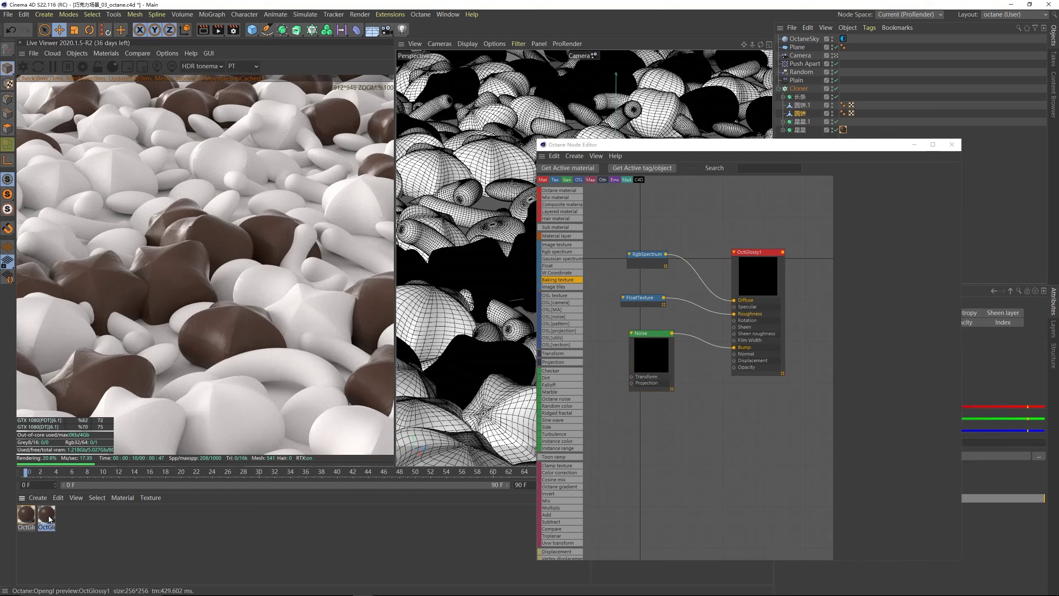
- Lighten the copy's RgbSpectrum colour to a lighter reddish-brown and apply it to 星星.1
{"action": "left_click", "coordinate": [651, 260]}
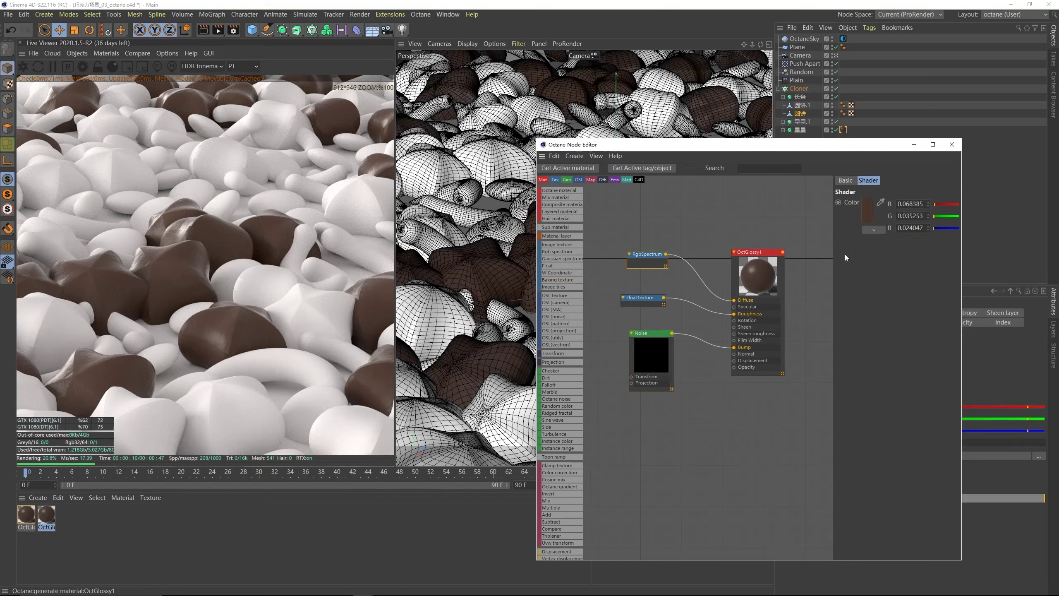
{"action": "left_click", "coordinate": [841, 209]}
{"action": "mouse_move", "coordinate": [872, 229]}
{"action": "left_mouse_down"}
{"action": "mouse_move", "coordinate": [886, 231]}
{"action": "mouse_move", "coordinate": [829, 208]}
{"action": "left_mouse_up"}
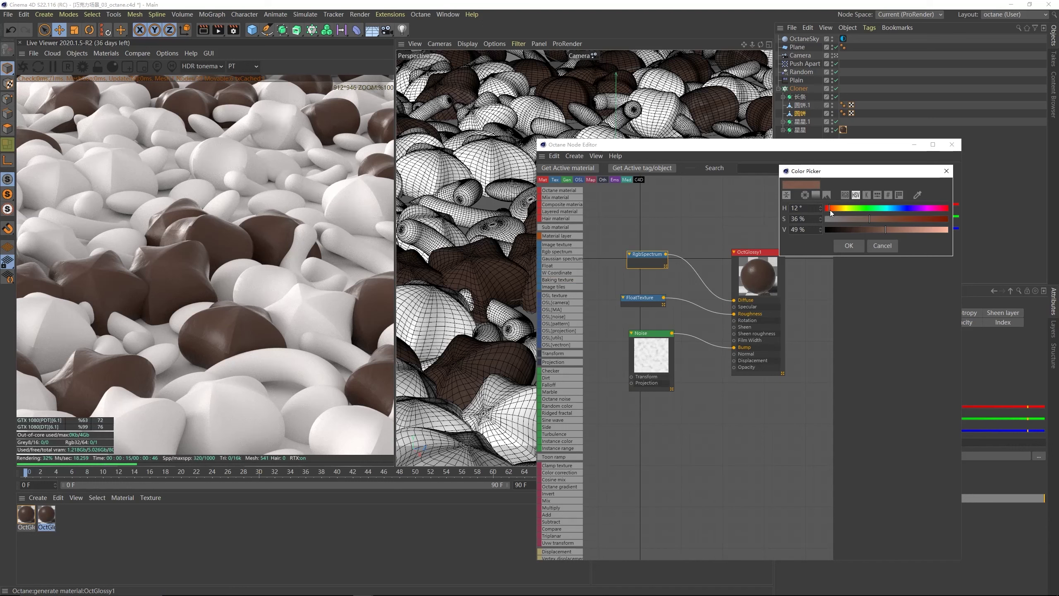
{"action": "left_click", "coordinate": [848, 246]}
{"action": "left_click_drag", "start_coordinate": [688, 144], "coordinate": [595, 221]}
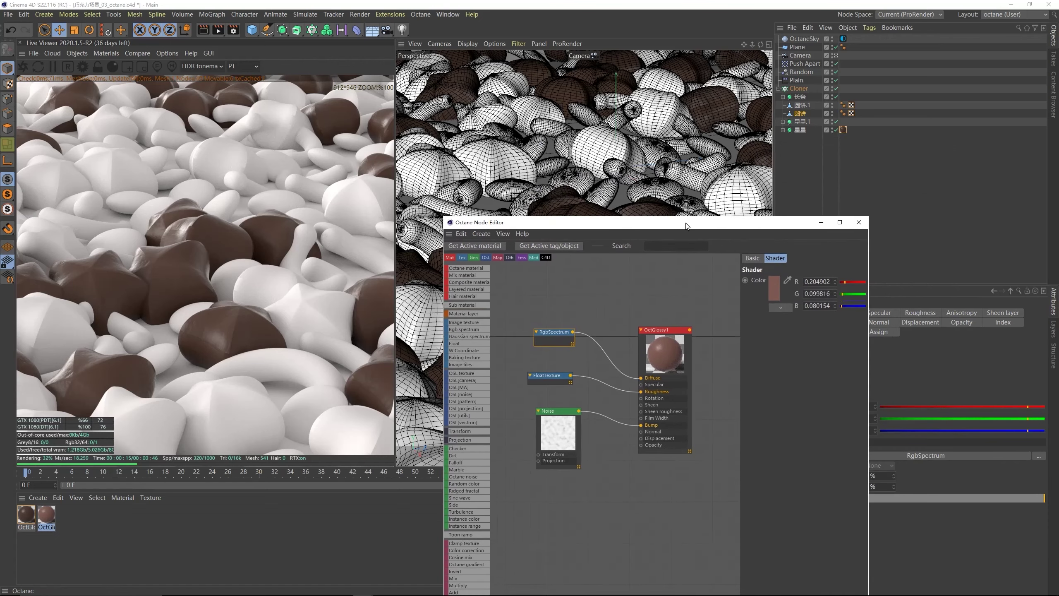
{"action": "left_click_drag", "start_coordinate": [47, 516], "coordinate": [807, 126]}
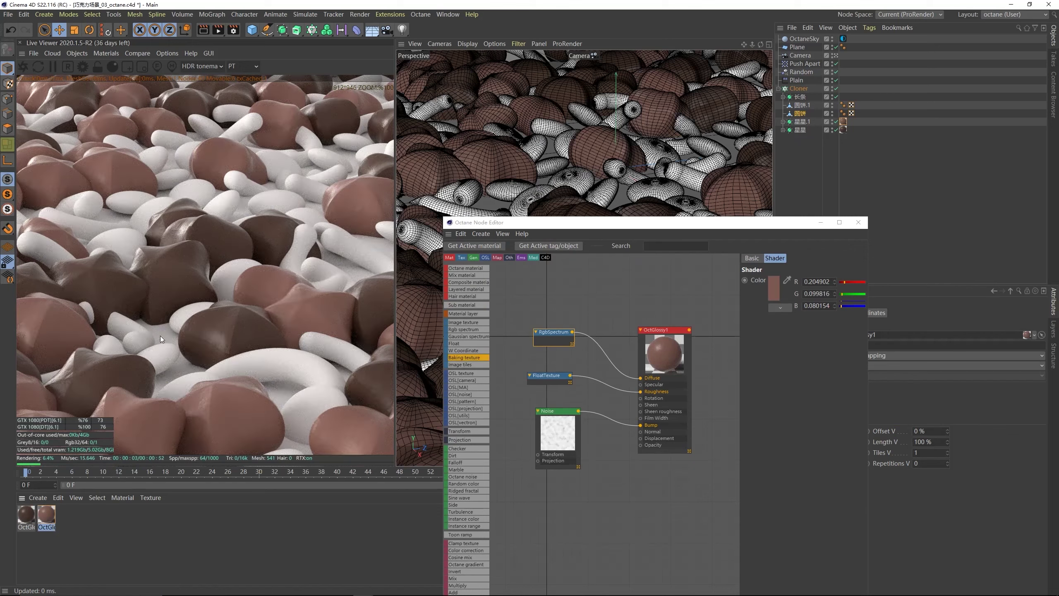
- Lower the copy's FloatTexture roughness to about 0.107, then duplicate the material again
{"action": "left_click", "coordinate": [547, 378]}
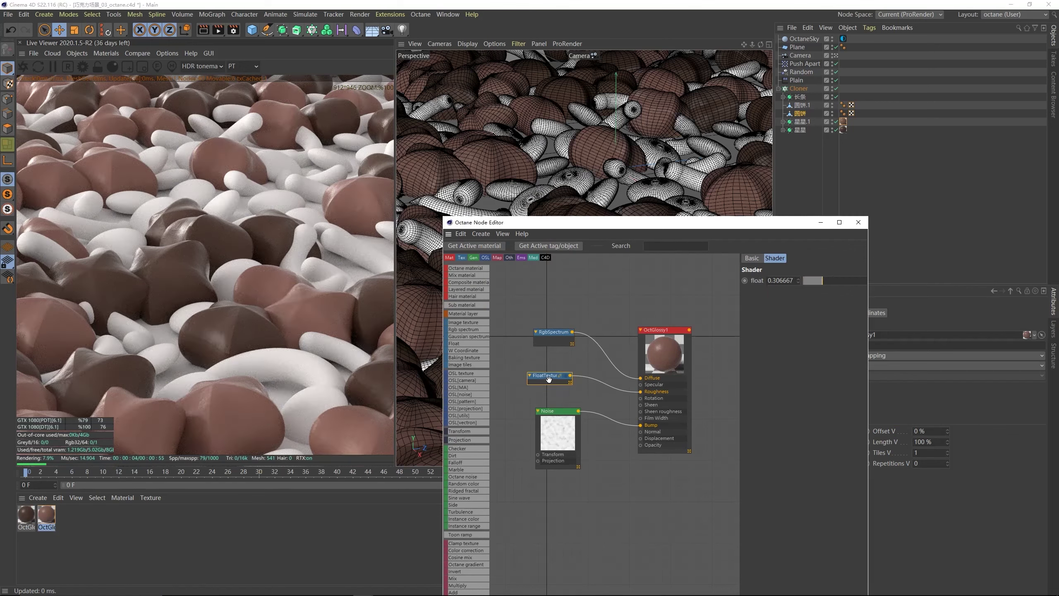
{"action": "left_click_drag", "start_coordinate": [813, 280], "coordinate": [808, 280]}
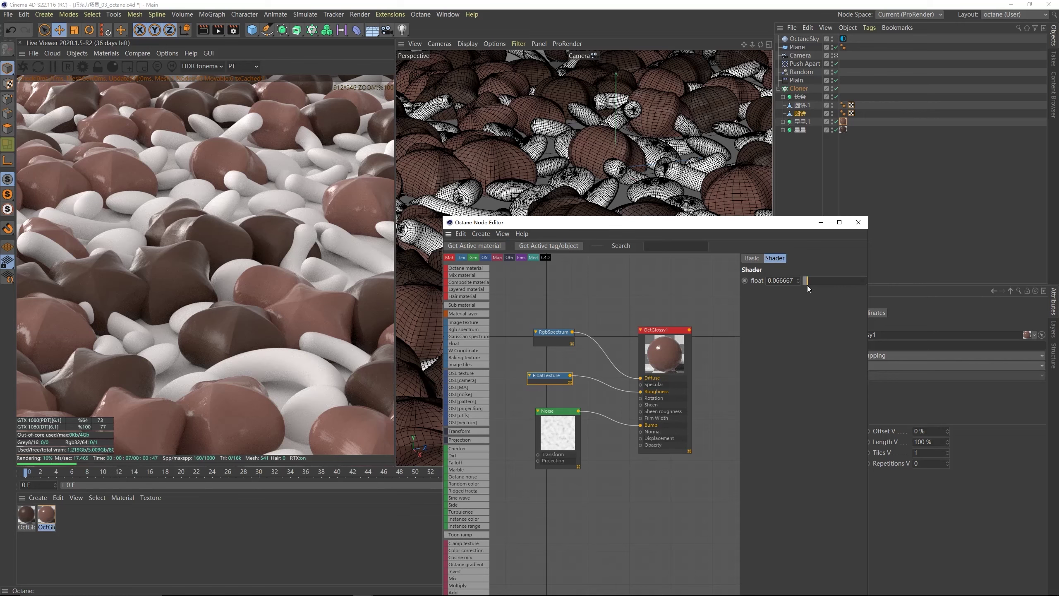
{"action": "left_click_drag", "start_coordinate": [807, 284], "coordinate": [810, 284]}
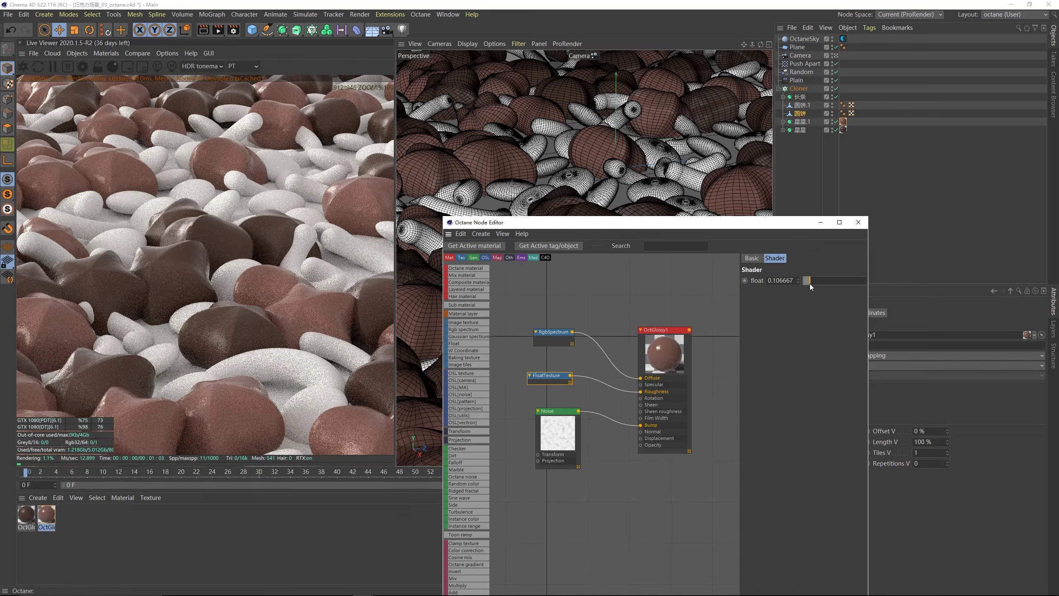
{"action": "left_click_drag", "start_coordinate": [47, 520], "coordinate": [67, 523], "text": "ctrl"}
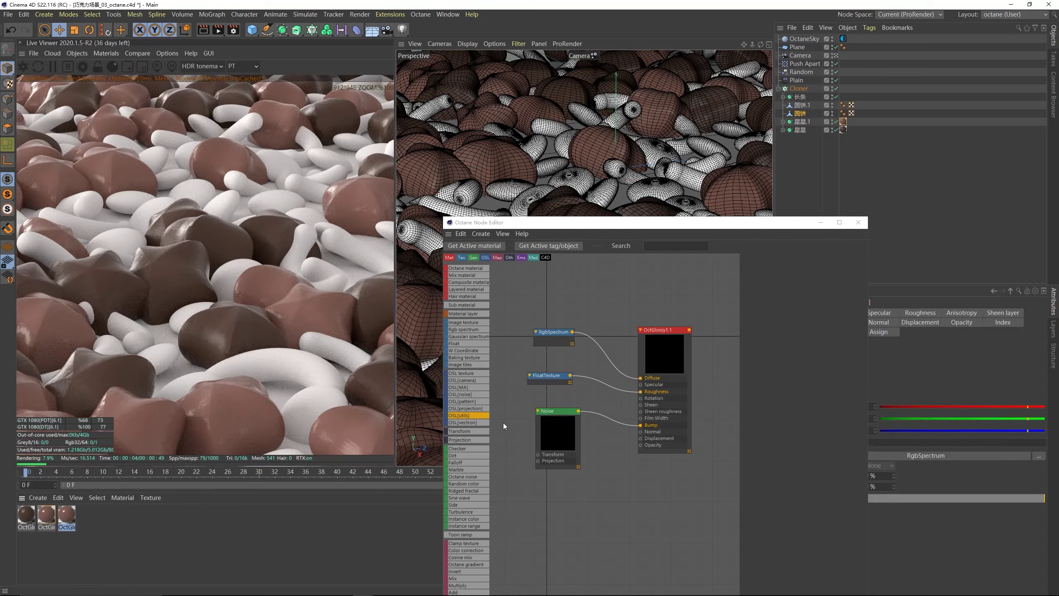
- Set the third material's RgbSpectrum diffuse colour to bright orange
{"action": "left_click", "coordinate": [557, 339]}
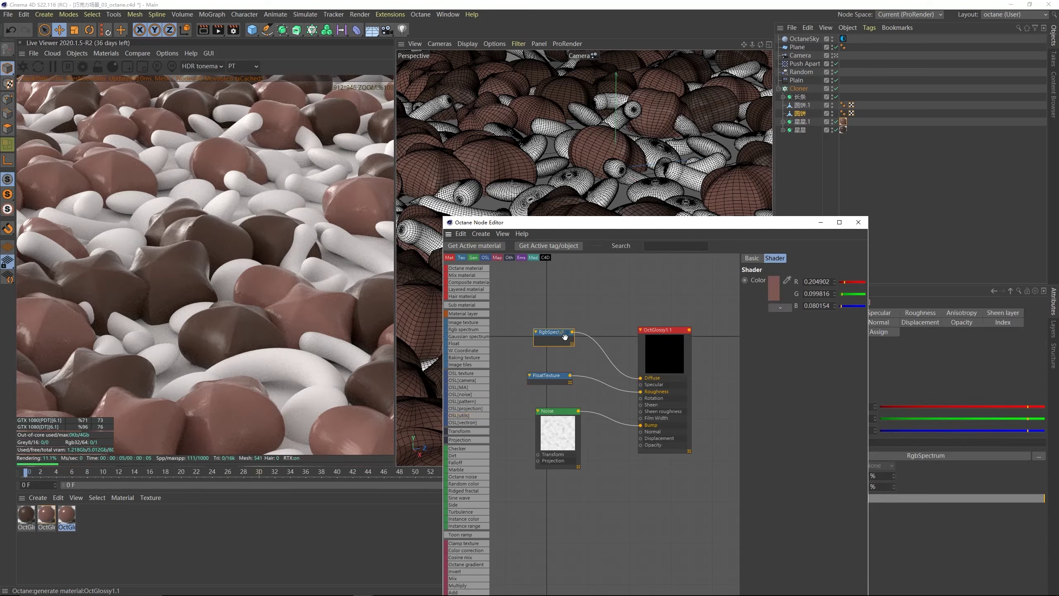
{"action": "left_click", "coordinate": [779, 286]}
{"action": "left_click", "coordinate": [754, 282]}
{"action": "left_click", "coordinate": [803, 303]}
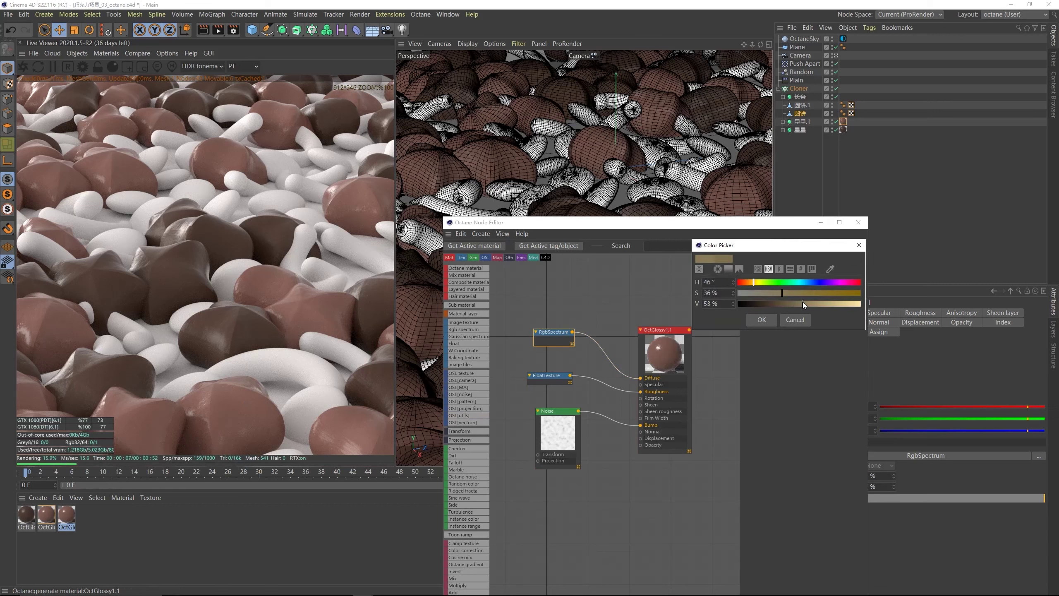
{"action": "left_click_drag", "start_coordinate": [803, 303], "coordinate": [852, 304]}
{"action": "left_click", "coordinate": [847, 293]}
{"action": "left_click", "coordinate": [849, 303]}
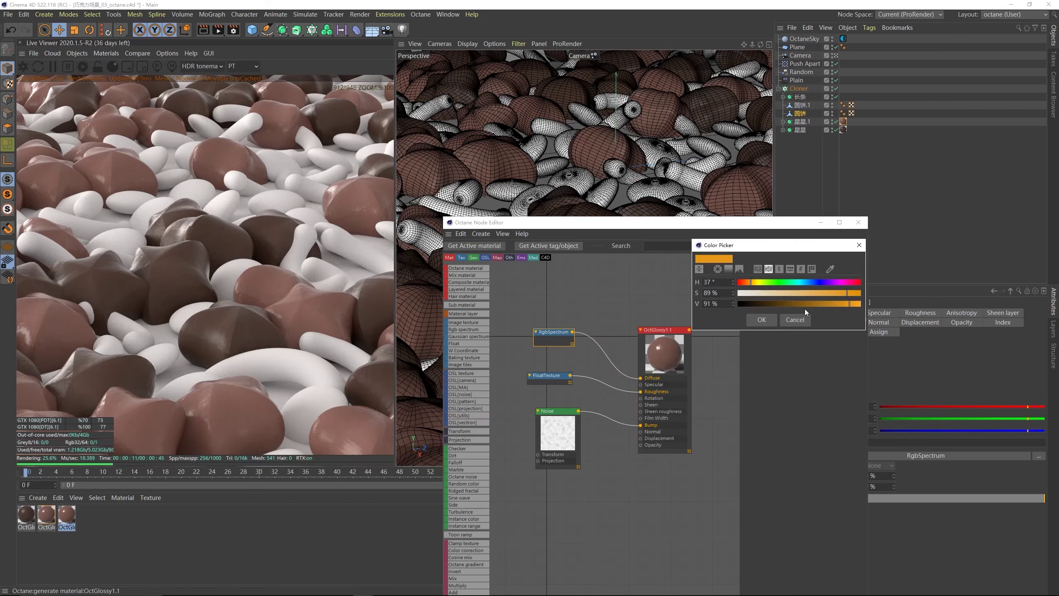
{"action": "left_click", "coordinate": [761, 319]}
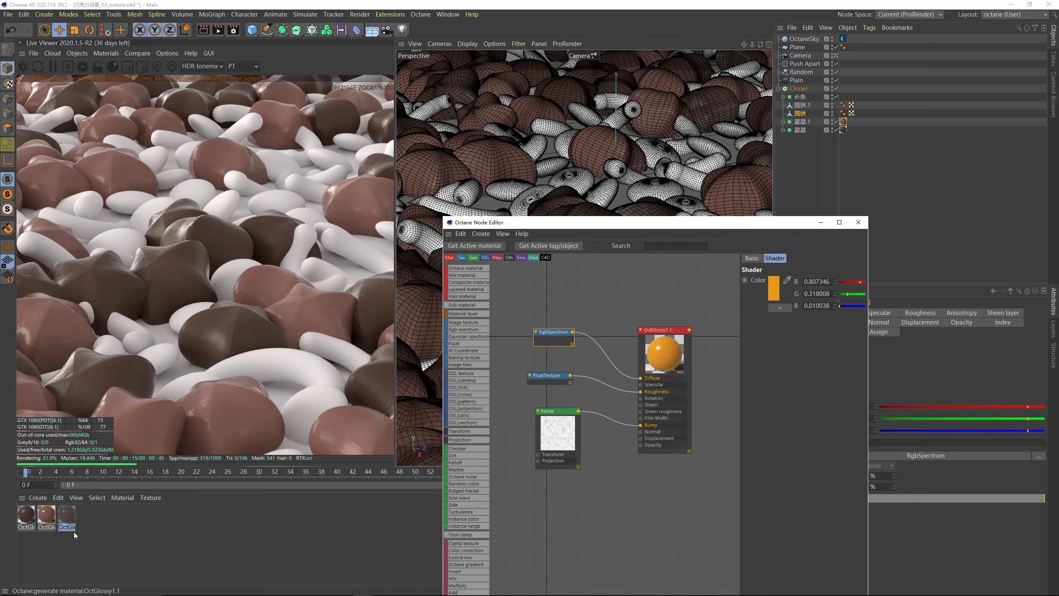
- Apply the orange material to 圆饼, then give 圆饼.1 a copy with saturation lowered to 58%
{"action": "left_click_drag", "start_coordinate": [68, 518], "coordinate": [802, 115]}
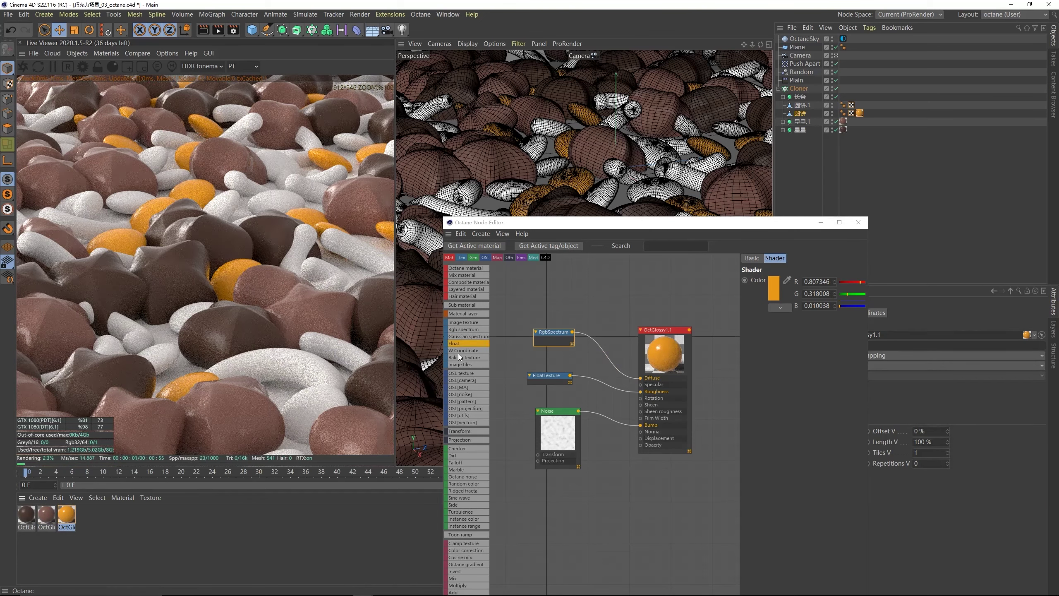
{"action": "left_click", "coordinate": [67, 517]}
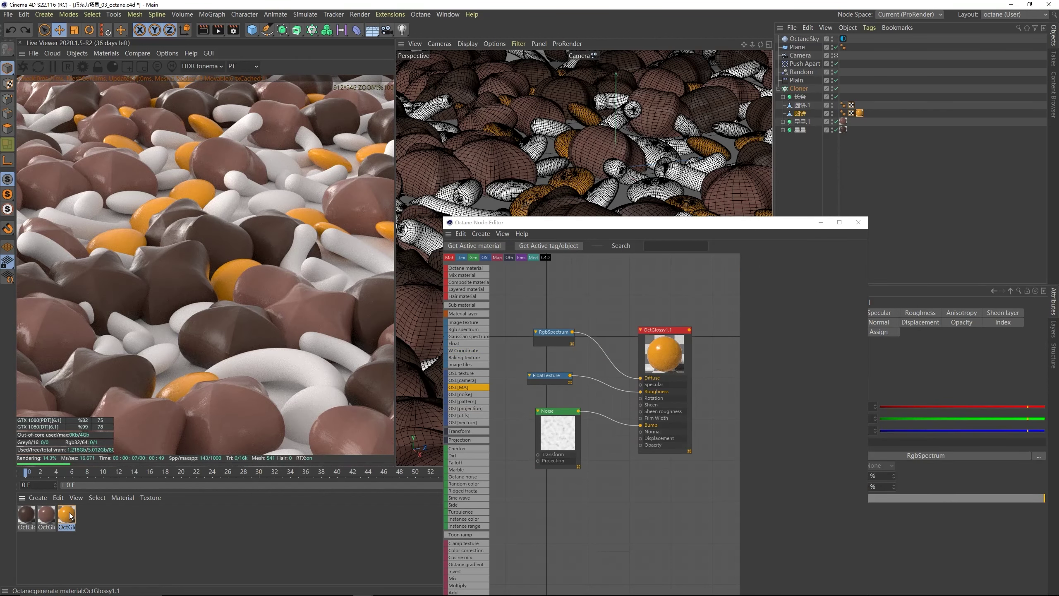
{"action": "left_click_drag", "start_coordinate": [76, 516], "coordinate": [812, 109], "text": "ctrl"}
{"action": "left_click", "coordinate": [88, 517]}
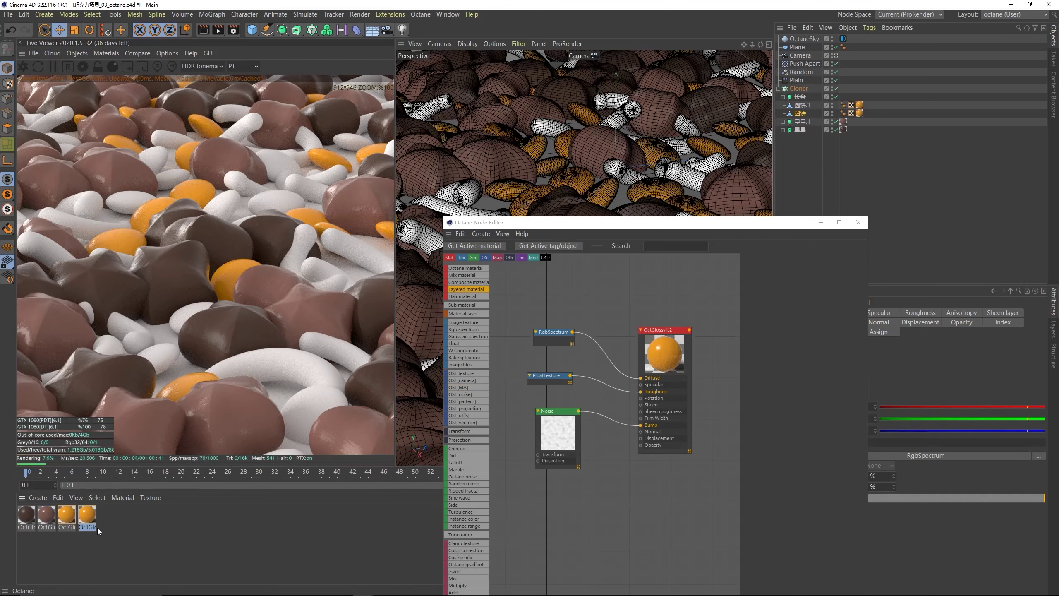
{"action": "double_click", "coordinate": [554, 339]}
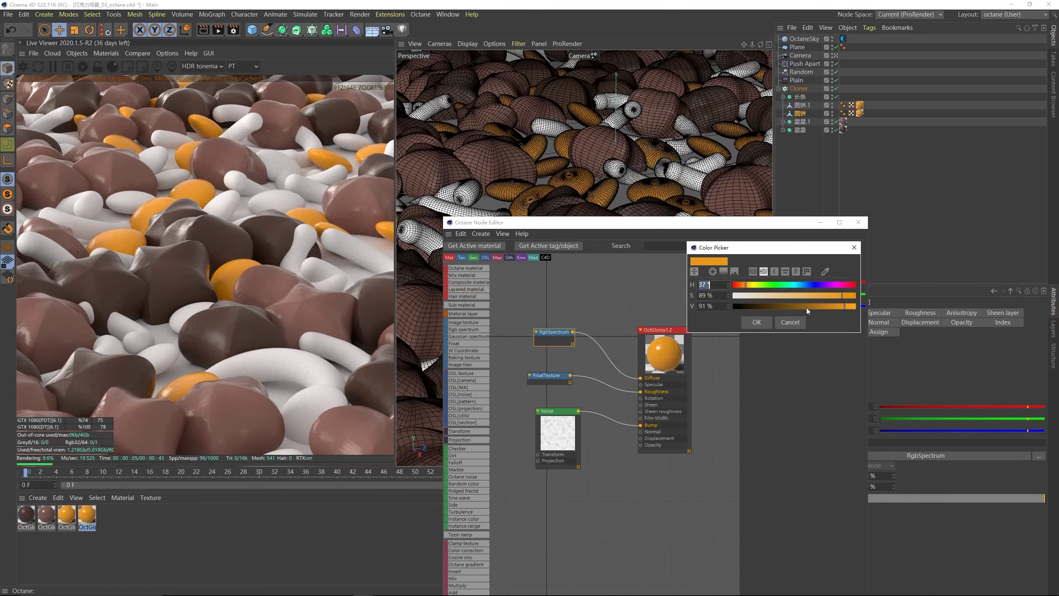
{"action": "left_click", "coordinate": [805, 297]}
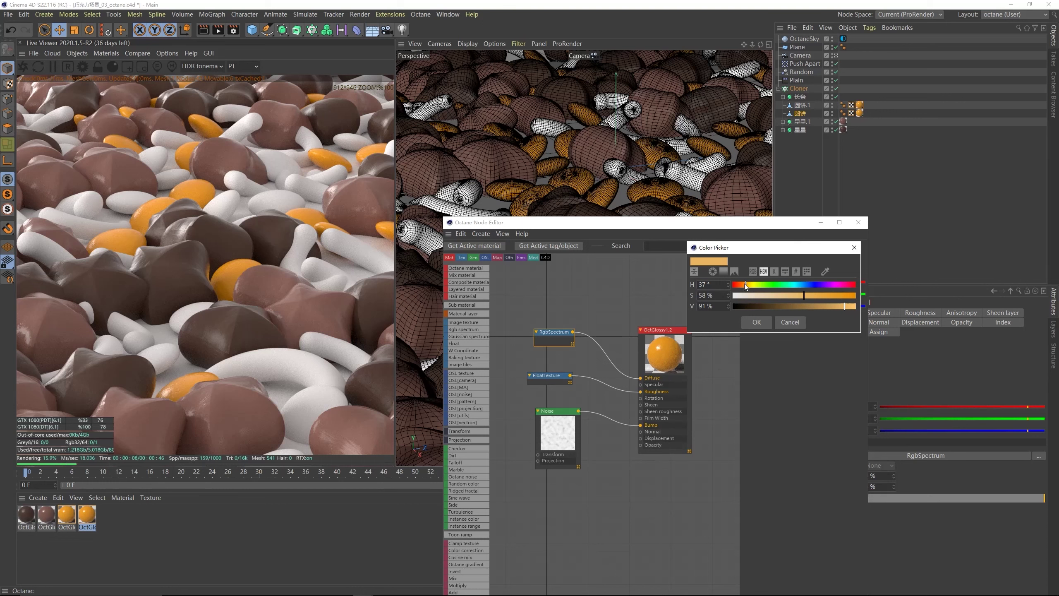
{"action": "left_click", "coordinate": [744, 286]}
- Finish desaturating the orange copy, then apply a fifth material copy to the 长条 tube candies
{"action": "left_click", "coordinate": [793, 296]}
{"action": "left_click", "coordinate": [761, 319]}
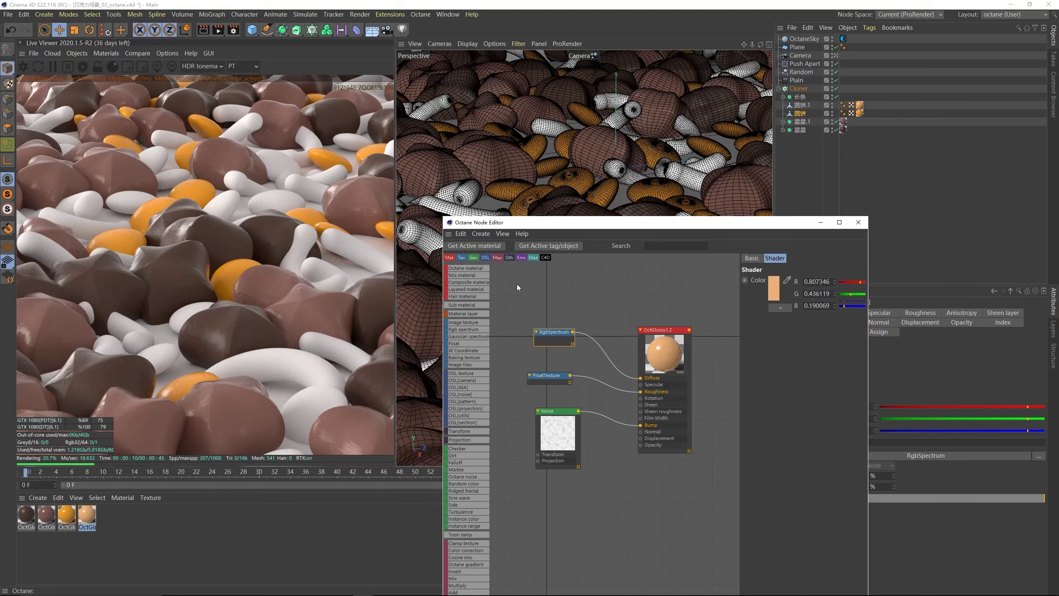
{"action": "left_click_drag", "start_coordinate": [88, 517], "coordinate": [110, 527], "text": "ctrl"}
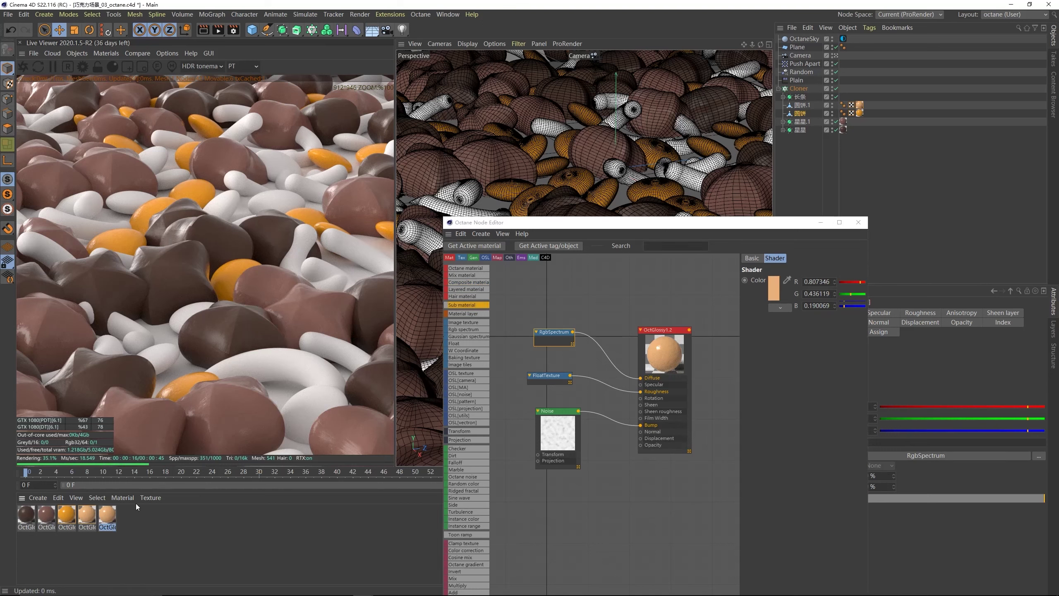
{"action": "left_click_drag", "start_coordinate": [110, 516], "coordinate": [801, 101]}
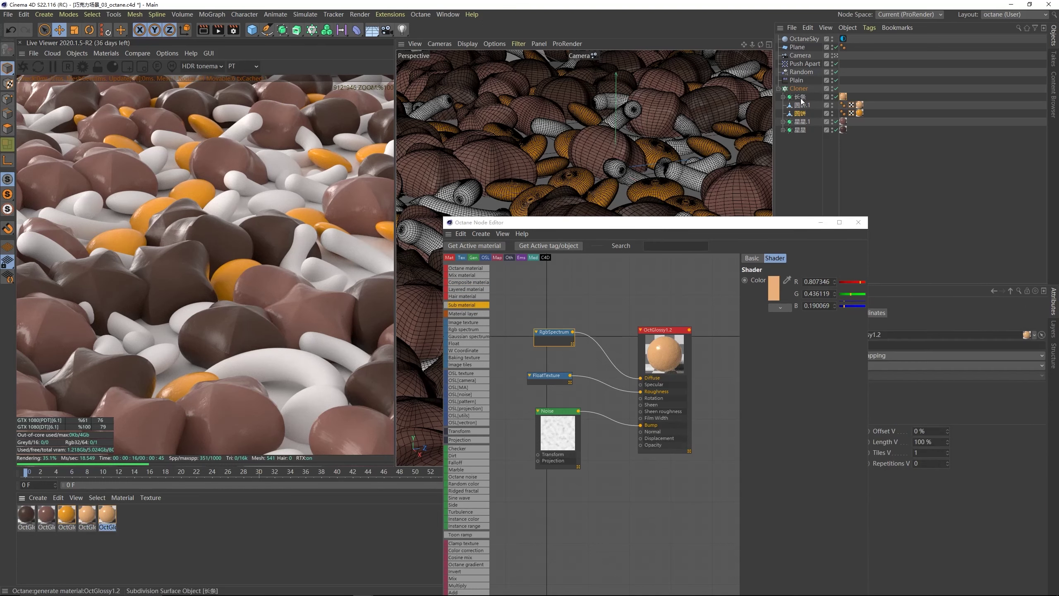
- Tint the fifth material's RgbSpectrum colour pale peach and check the 长条 material tag
{"action": "left_click", "coordinate": [534, 331]}
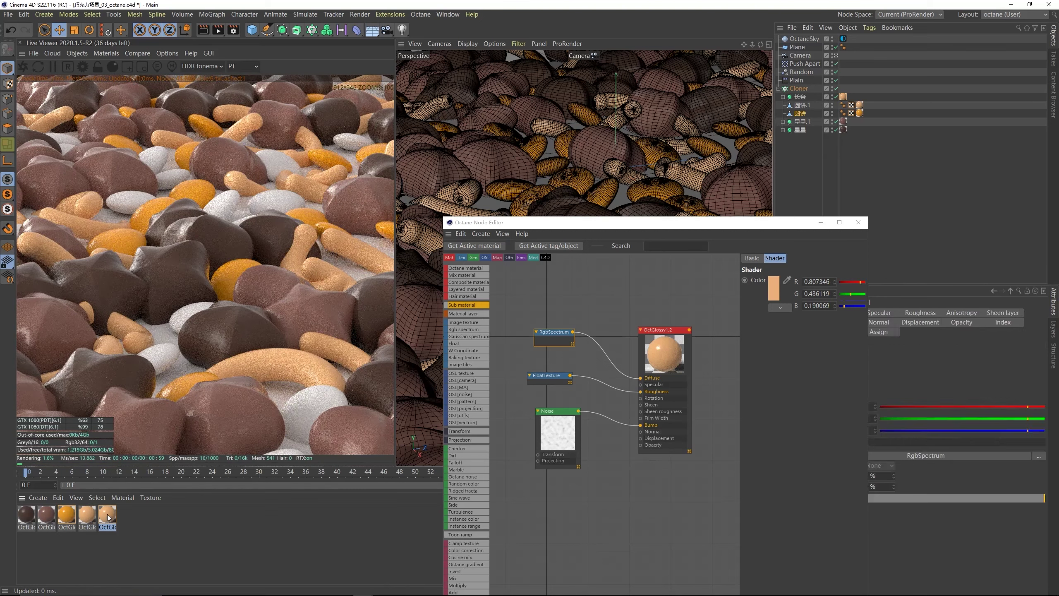
{"action": "double_click", "coordinate": [561, 336]}
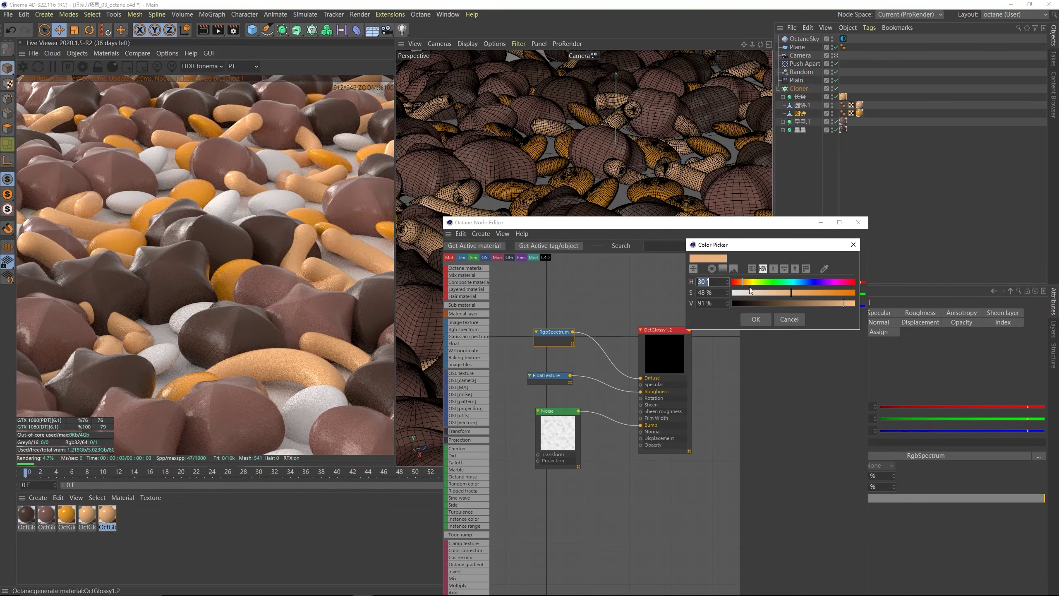
{"action": "left_click_drag", "start_coordinate": [750, 292], "coordinate": [749, 294]}
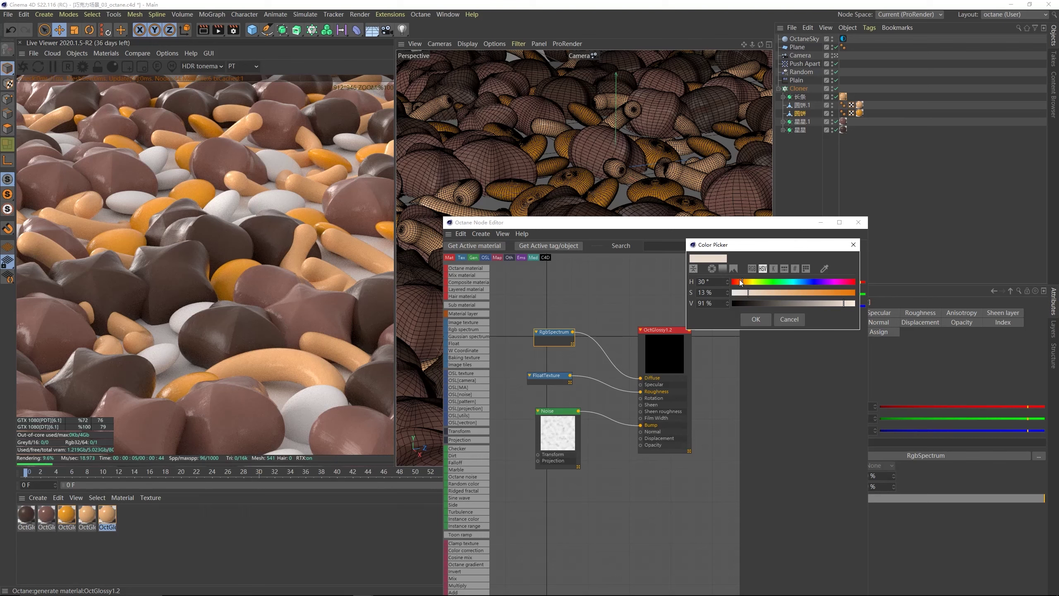
{"action": "left_click", "coordinate": [741, 285]}
{"action": "left_click", "coordinate": [751, 323]}
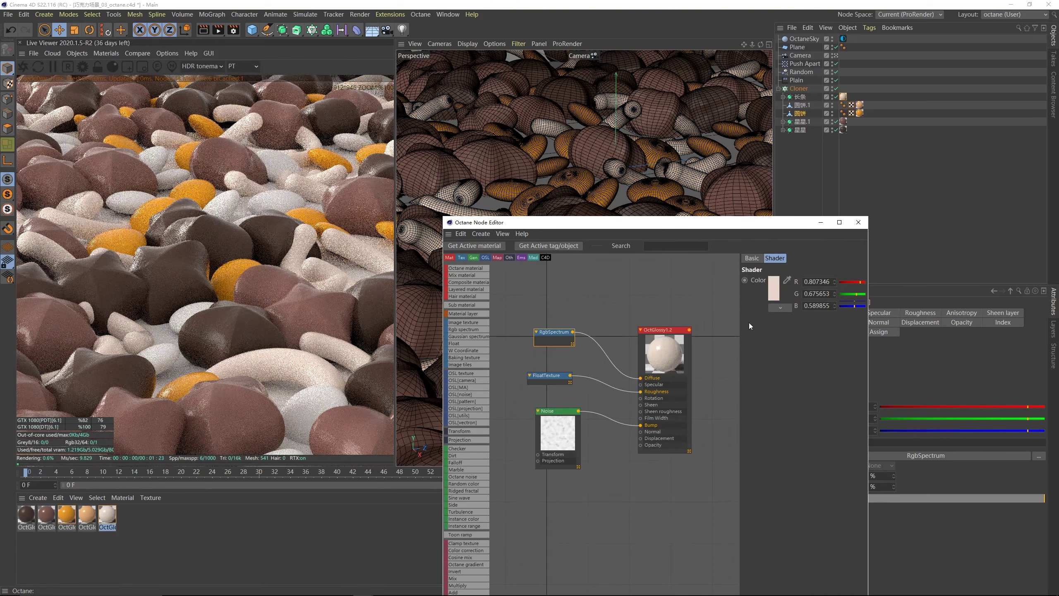
{"action": "left_click_drag", "start_coordinate": [749, 219], "coordinate": [767, 226]}
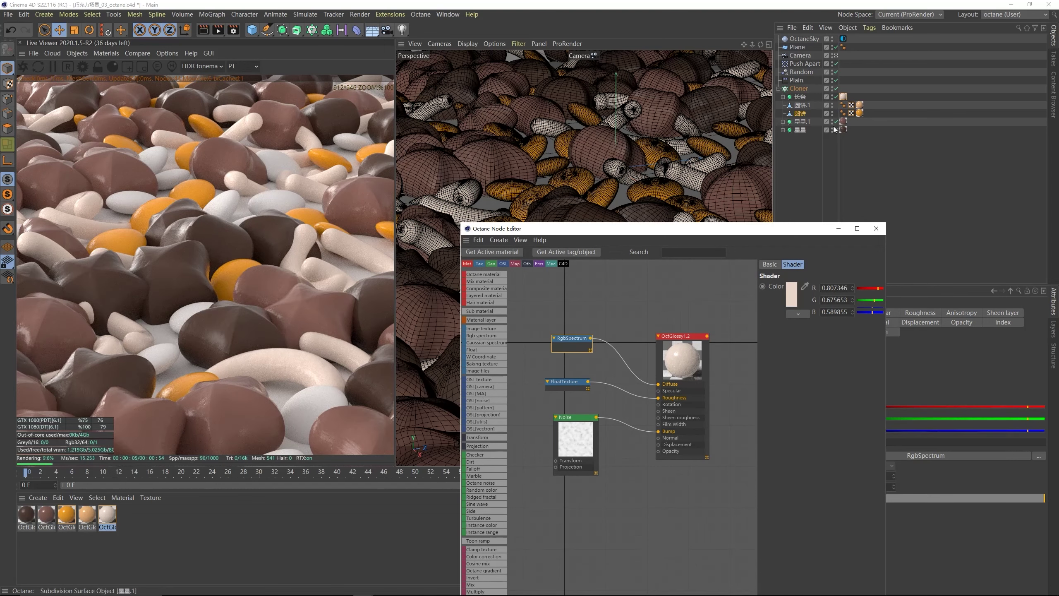
{"action": "left_click", "coordinate": [858, 104]}
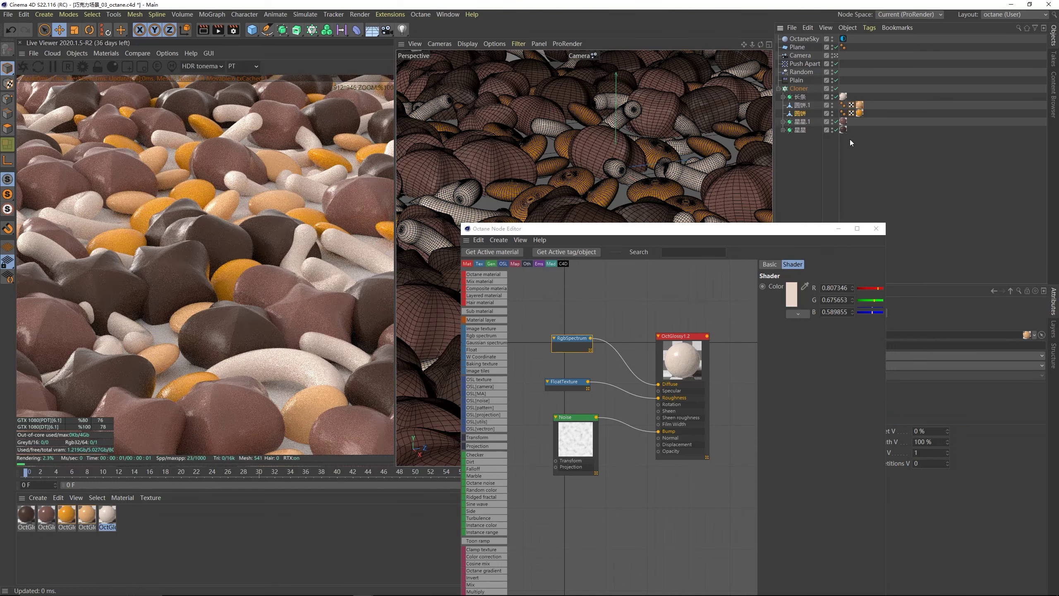
{"action": "left_click_drag", "start_coordinate": [647, 231], "coordinate": [595, 247]}
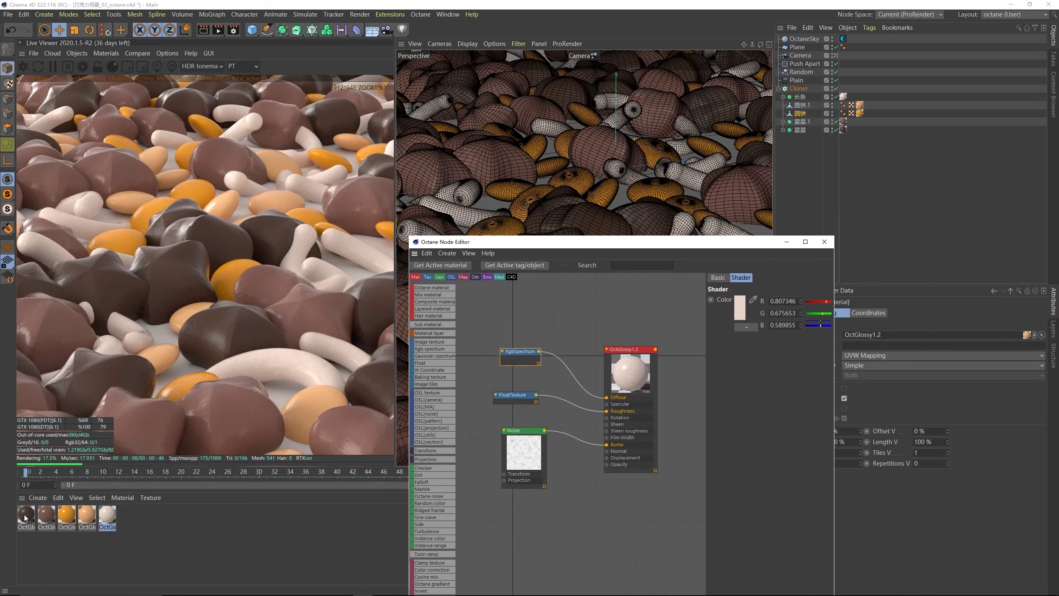
- Duplicate the material as OctGlossy1.3 and set its RgbSpectrum colour to near-black at 11% value
{"action": "left_click_drag", "start_coordinate": [24, 518], "coordinate": [127, 519], "text": "ctrl"}
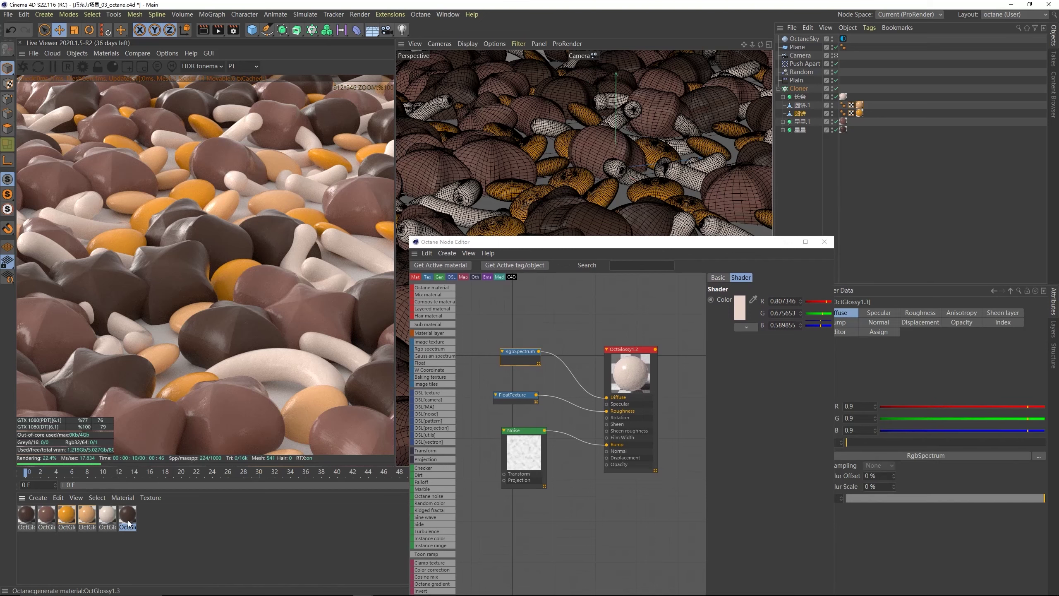
{"action": "double_click", "coordinate": [520, 360]}
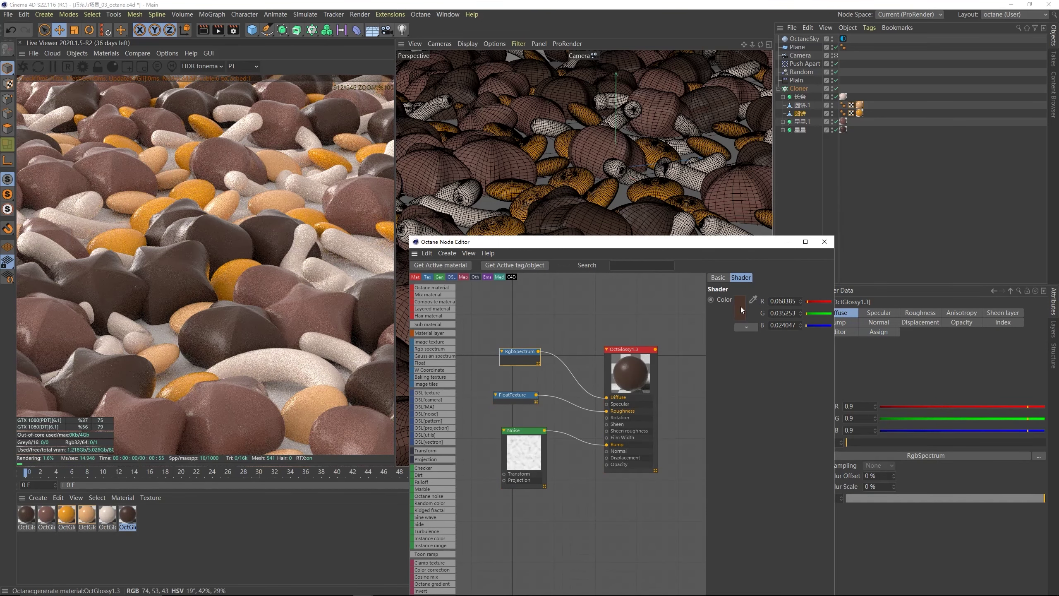
{"action": "left_click", "coordinate": [714, 324]}
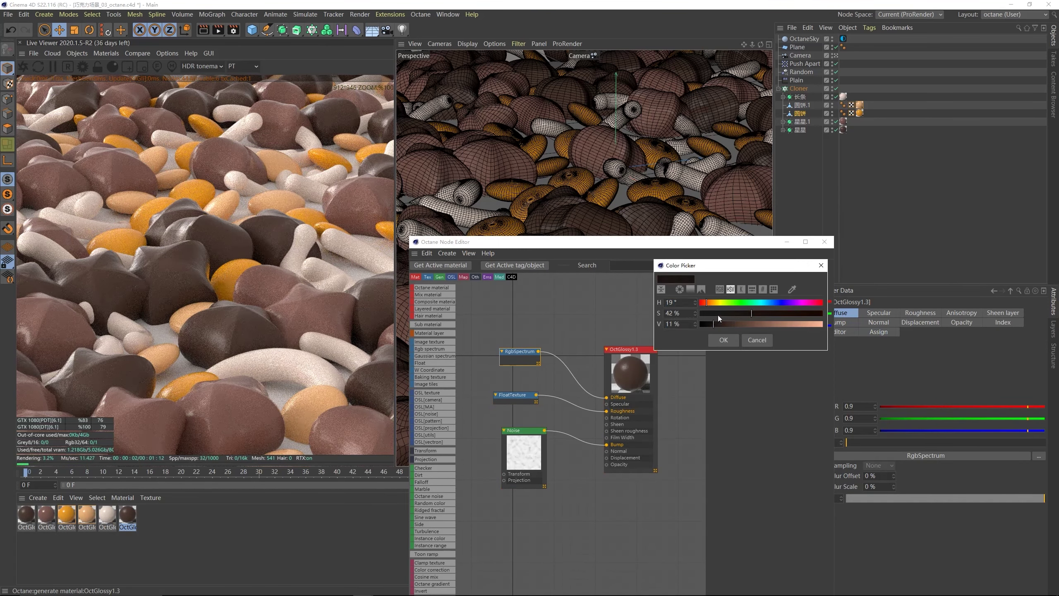
{"action": "left_click", "coordinate": [724, 340]}
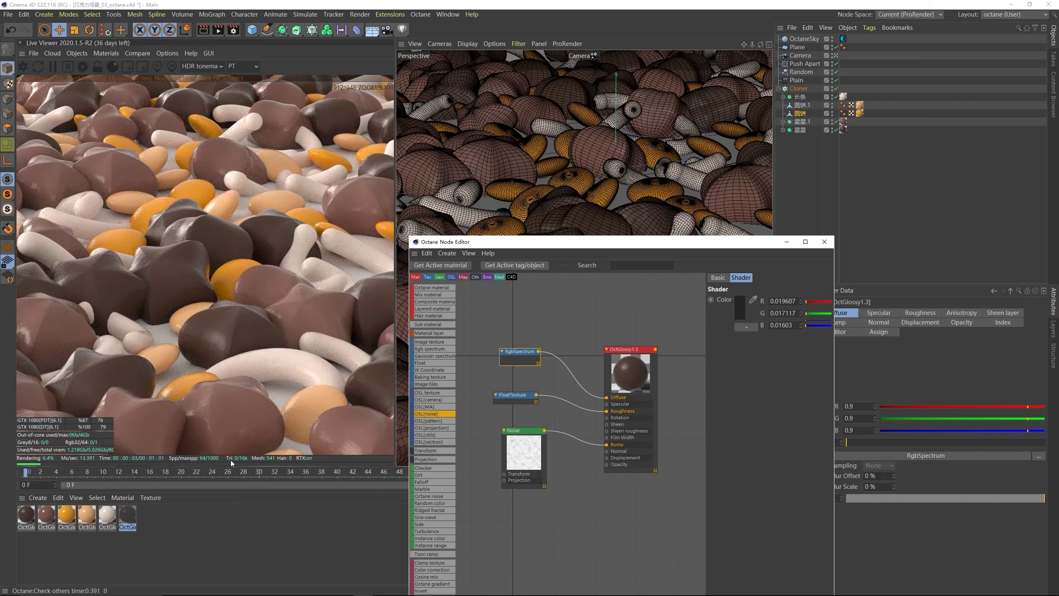
- Apply OctGlossy1.3 to the floor Plane and close the Node Editor
{"action": "left_click", "coordinate": [128, 517]}
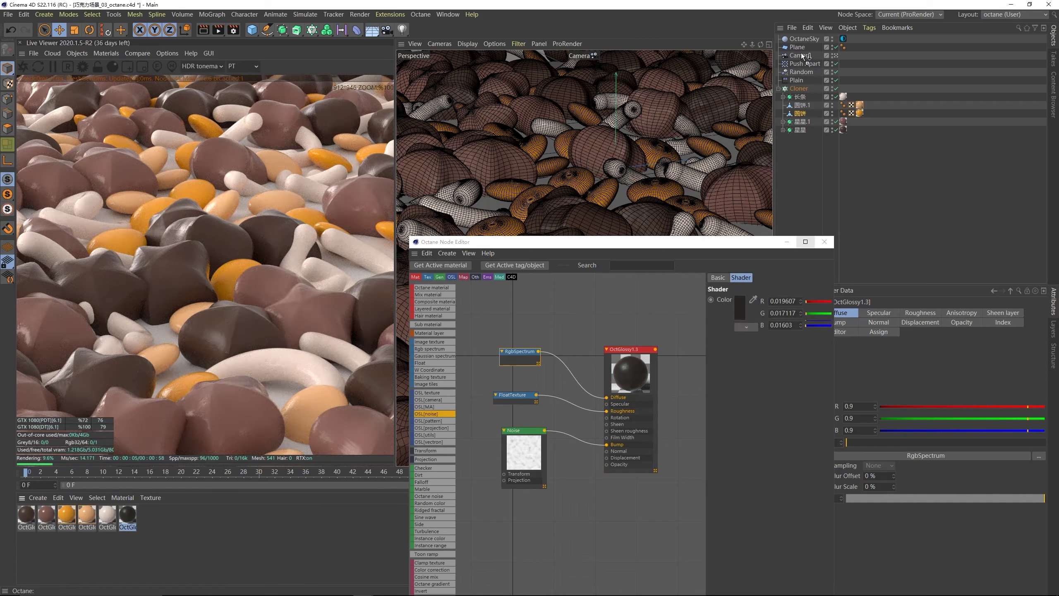
{"action": "left_click_drag", "start_coordinate": [798, 48], "coordinate": [797, 48]}
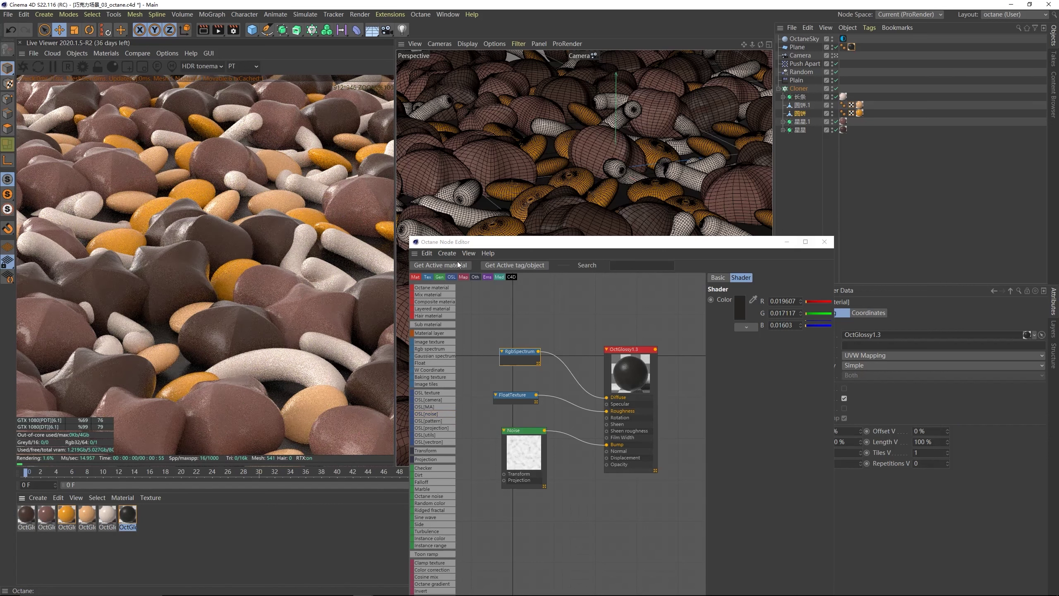
{"action": "left_click_drag", "start_coordinate": [516, 246], "coordinate": [475, 269]}
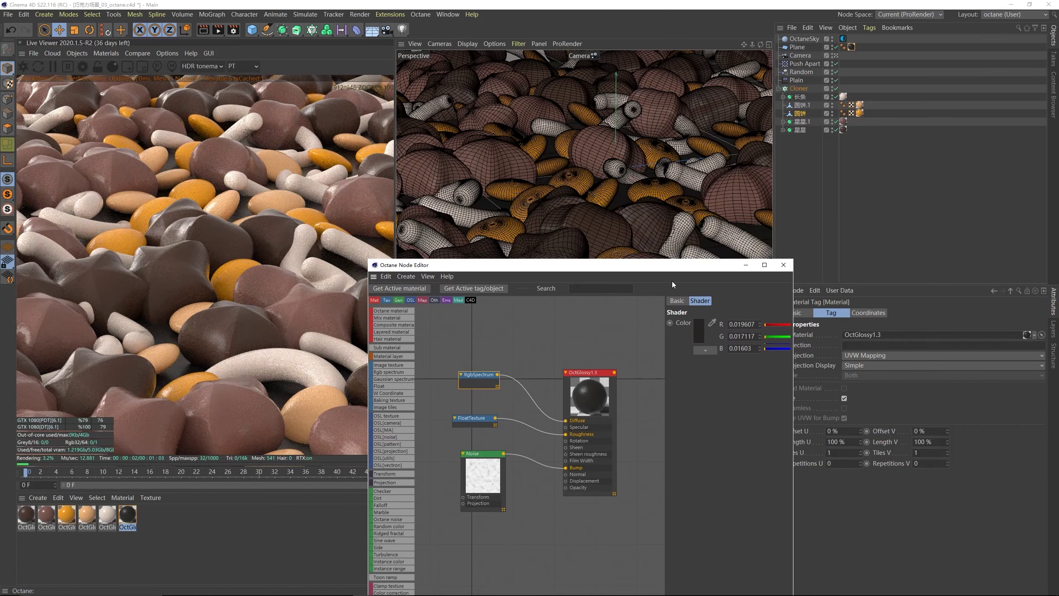
{"action": "left_click", "coordinate": [784, 264]}
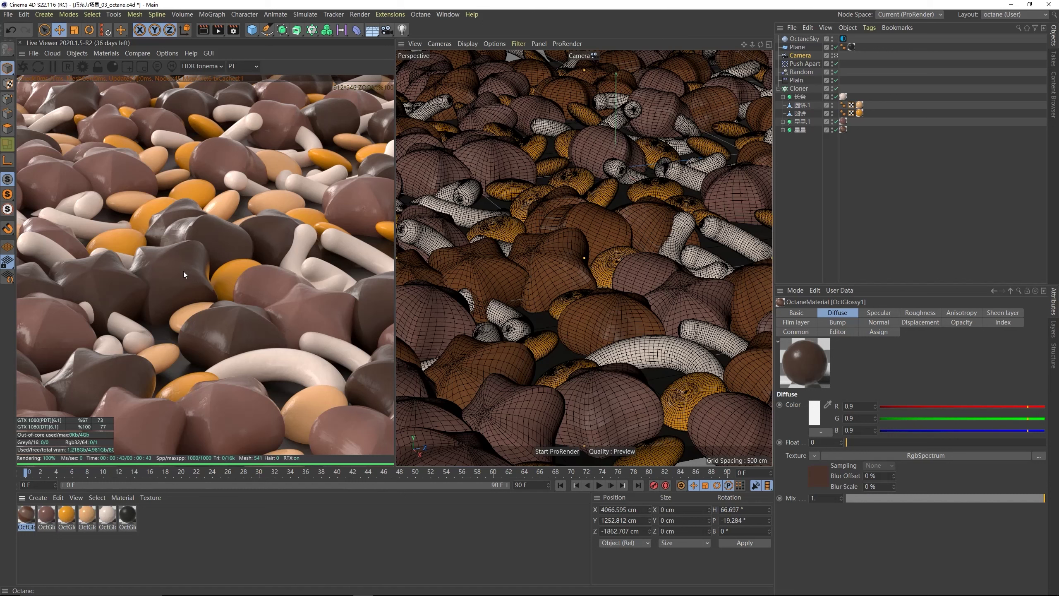
- Select 星星, open OctGlossy1 in the Octane Node Editor, and move RgbSpectrum up
{"action": "left_click", "coordinate": [151, 270]}
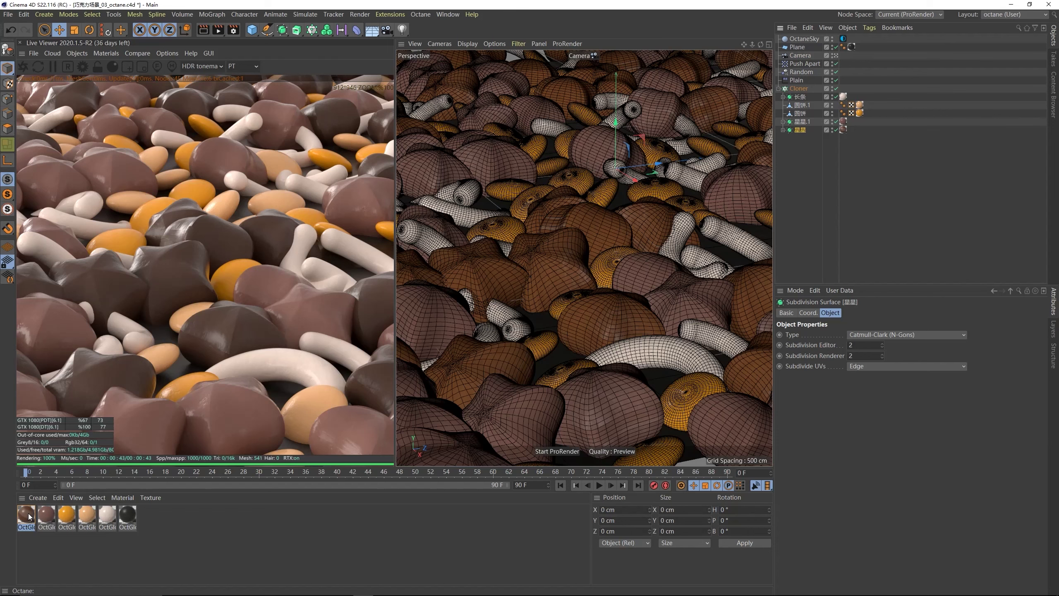
{"action": "left_click", "coordinate": [26, 516]}
{"action": "left_click", "coordinate": [106, 53]}
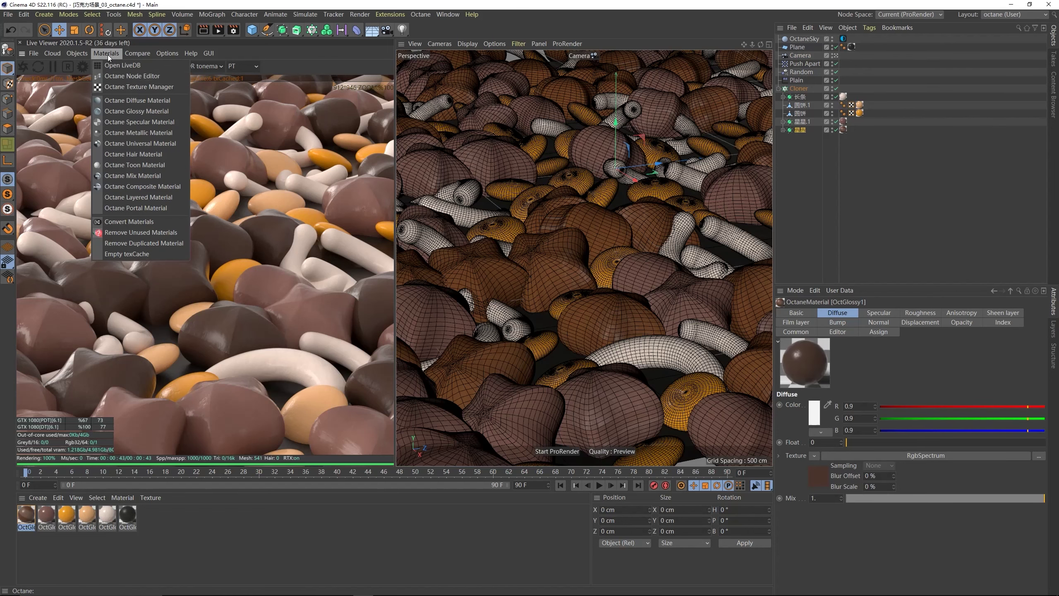
{"action": "left_click", "coordinate": [122, 76]}
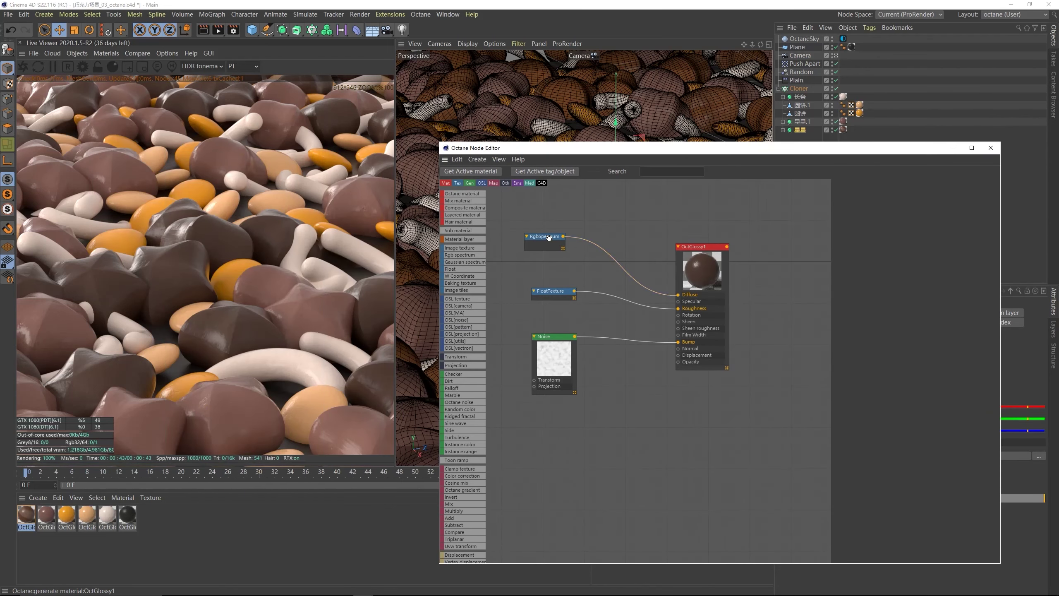
{"action": "left_click_drag", "start_coordinate": [548, 237], "coordinate": [545, 229]}
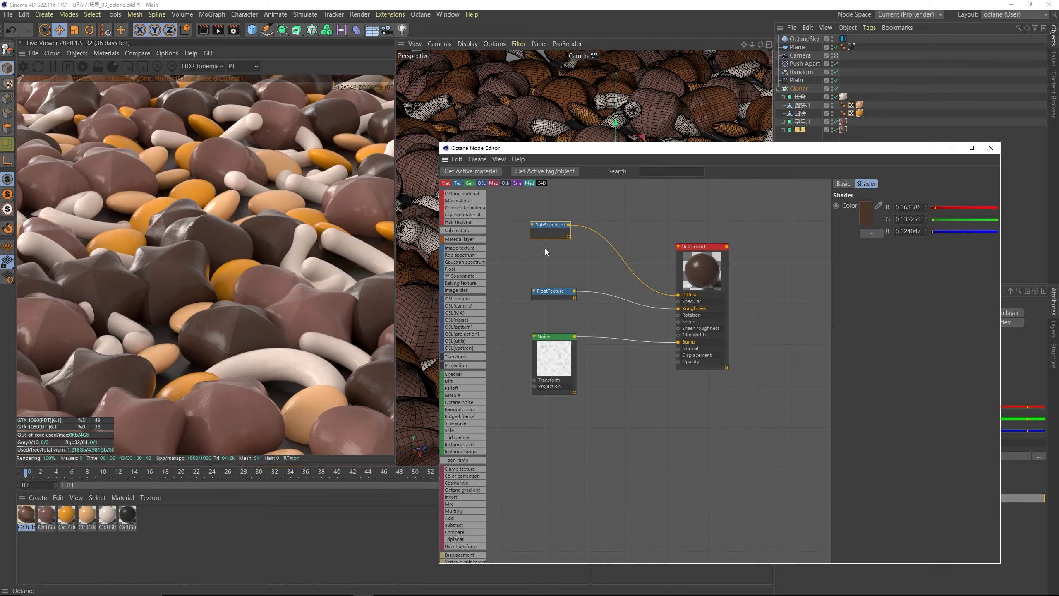
{"action": "left_click_drag", "start_coordinate": [551, 229], "coordinate": [554, 222]}
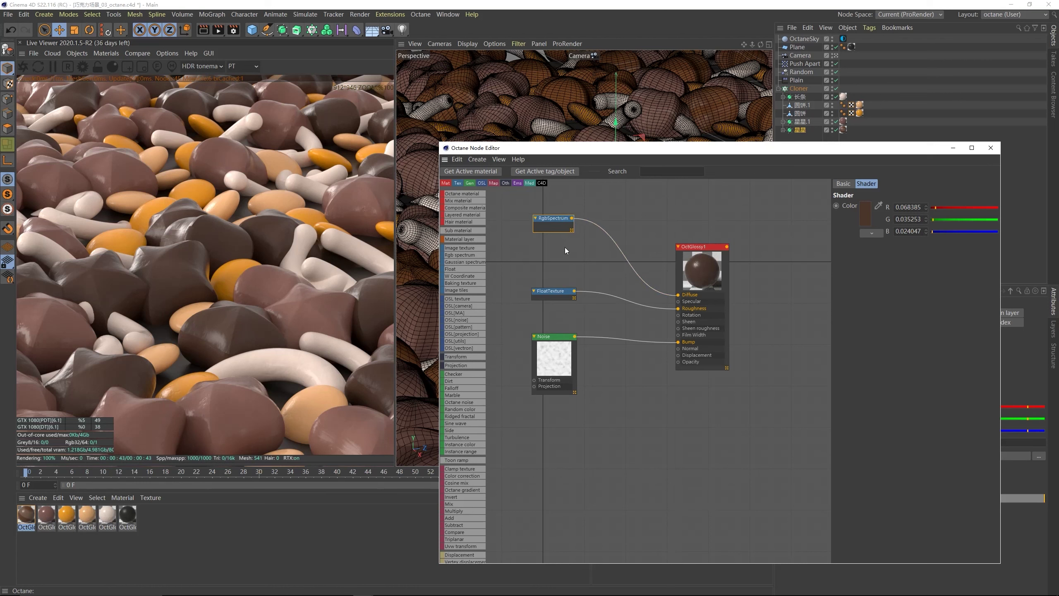
- Browse the C4D shaders add-node list and inspect the existing Noise node's settings
{"action": "right_click", "coordinate": [587, 245]}
{"action": "mouse_move", "coordinate": [611, 347]}
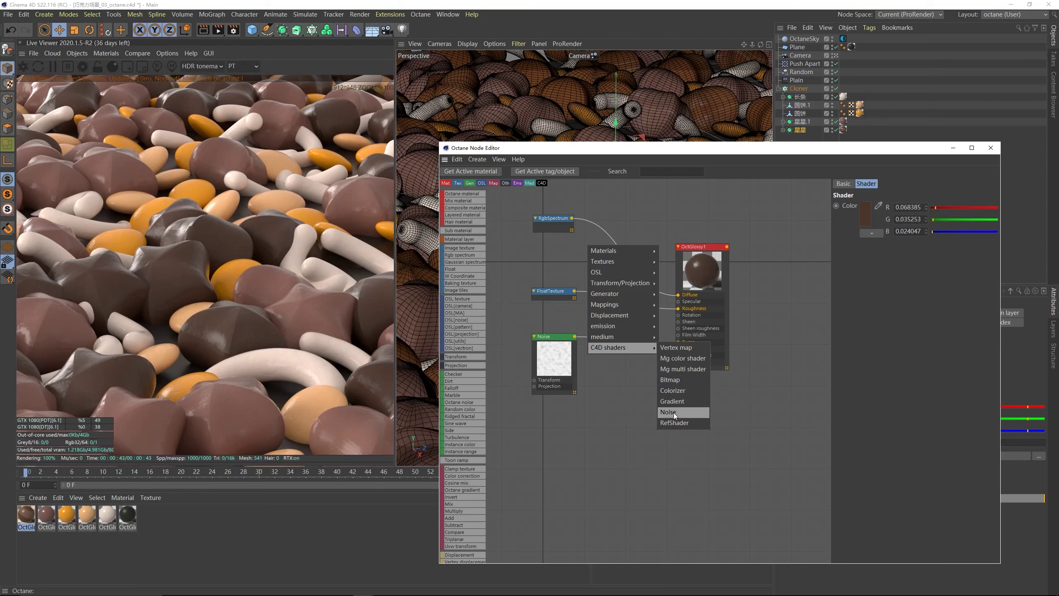
{"action": "left_click", "coordinate": [613, 394]}
{"action": "left_click", "coordinate": [564, 363]}
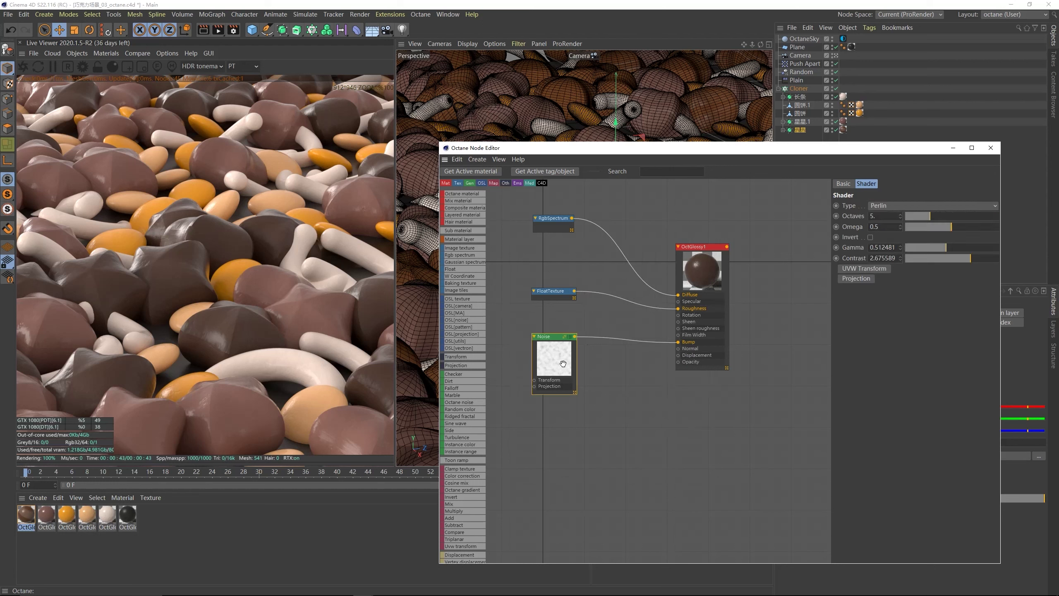
{"action": "left_click", "coordinate": [575, 268]}
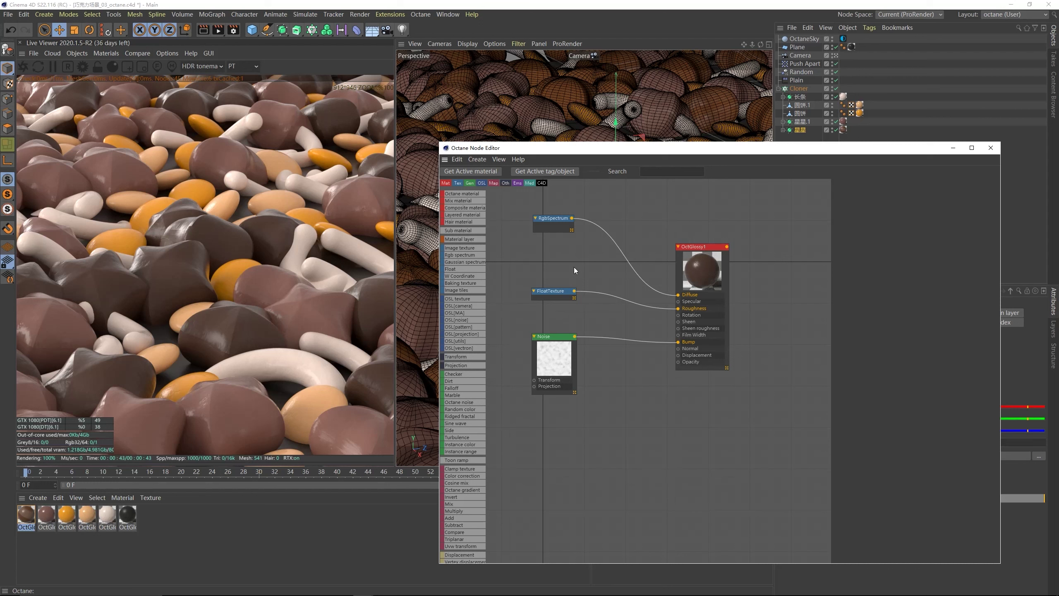
{"action": "left_click", "coordinate": [558, 364]}
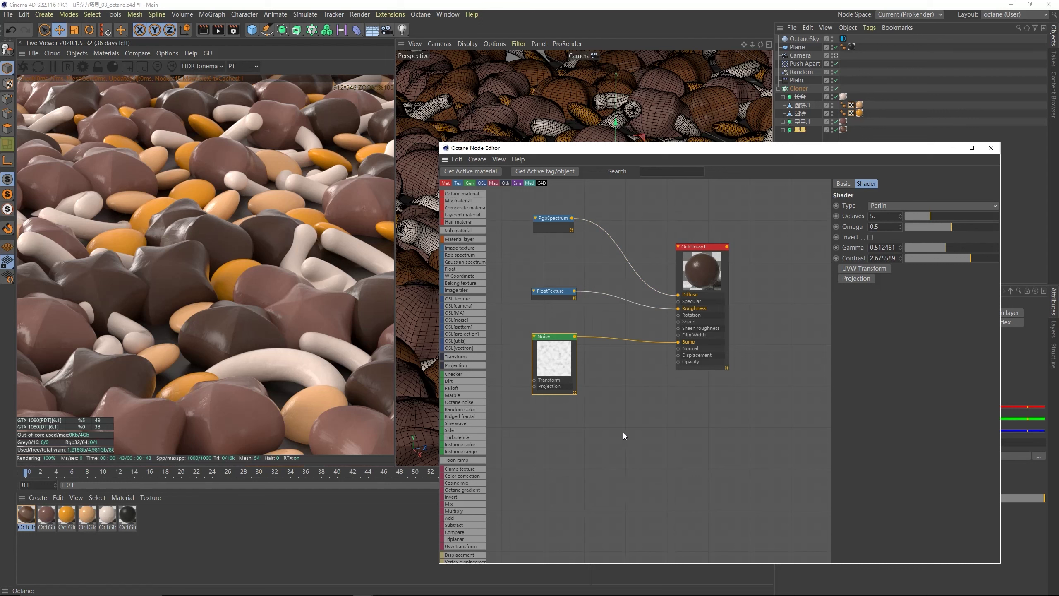
{"action": "left_click", "coordinate": [564, 260]}
{"action": "right_click", "coordinate": [584, 248]}
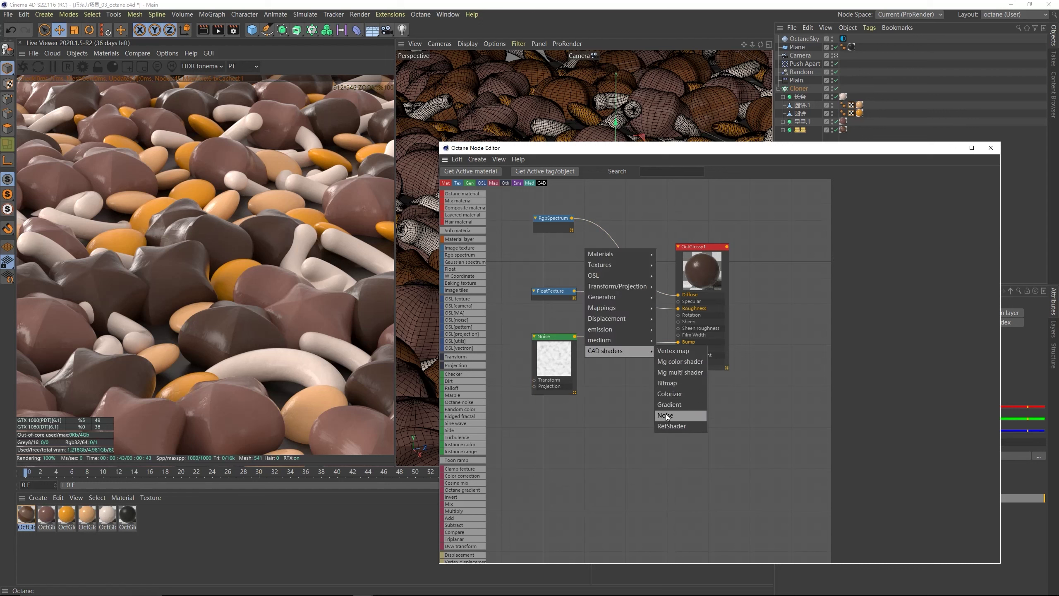
- Add a C4D Noise shader node and connect it to OctGlossy1's Diffuse input
{"action": "left_click", "coordinate": [665, 416]}
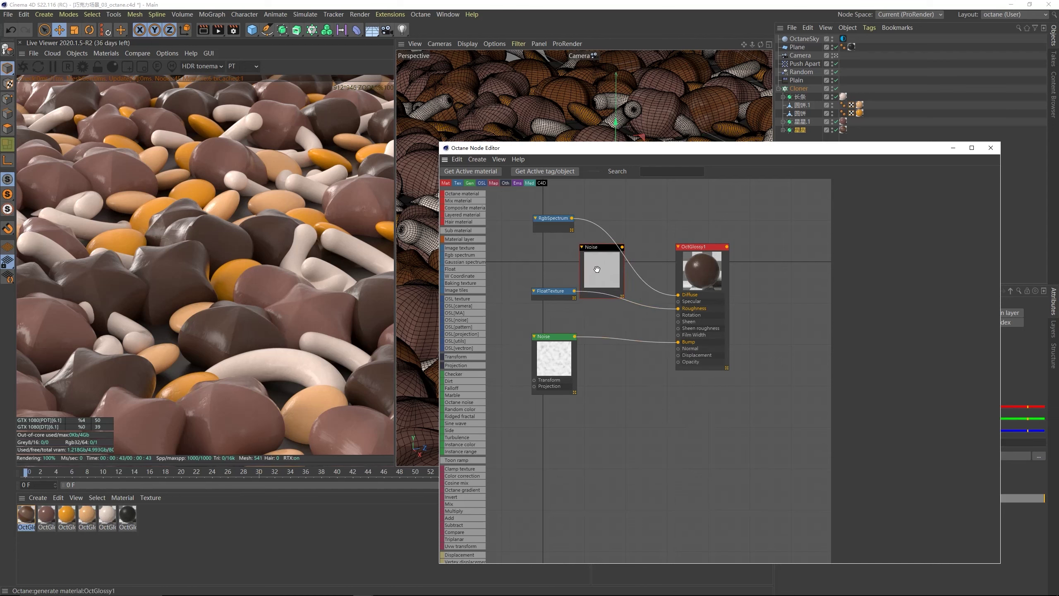
{"action": "left_click_drag", "start_coordinate": [621, 257], "coordinate": [678, 297]}
{"action": "left_click_drag", "start_coordinate": [533, 228], "coordinate": [522, 214]}
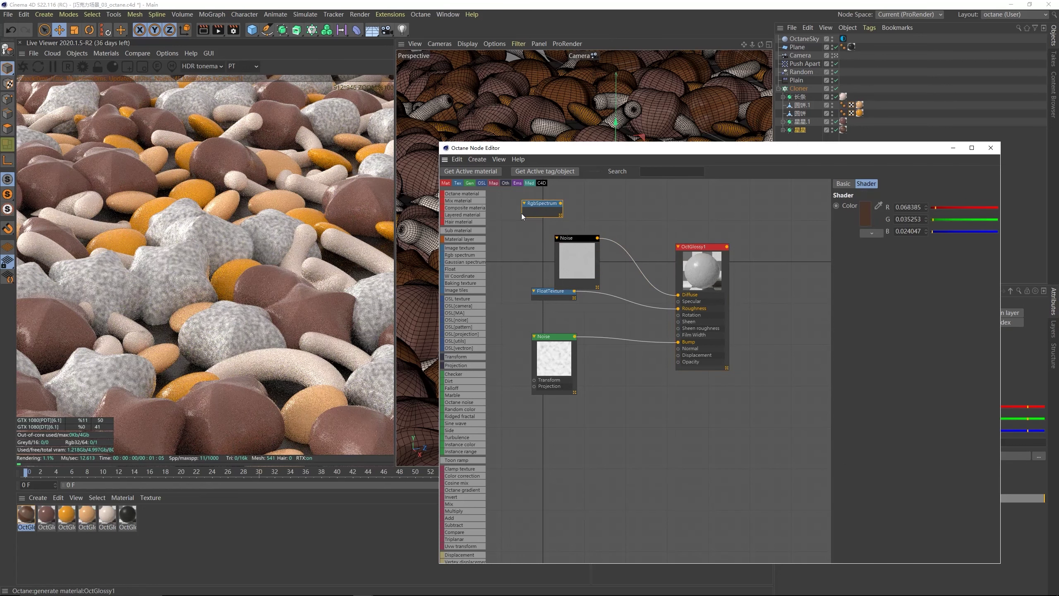
{"action": "left_click_drag", "start_coordinate": [574, 250], "coordinate": [595, 234]}
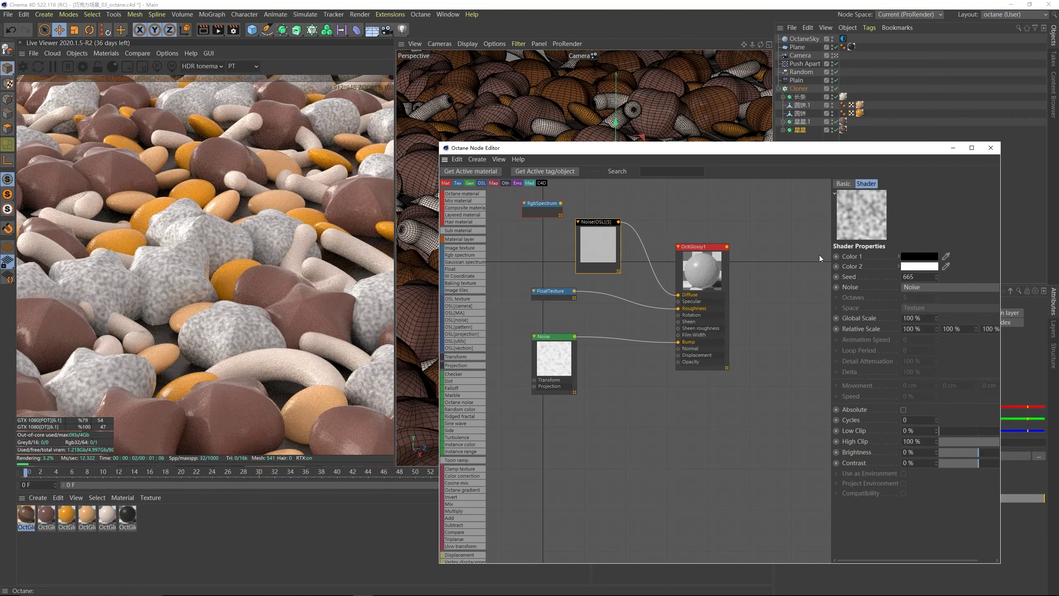
- Set the noise's Contrast to 50% and Global Scale to 500%
{"action": "double_click", "coordinate": [927, 463]}
{"action": "type", "text": "50"}
{"action": "key", "text": "Return"}
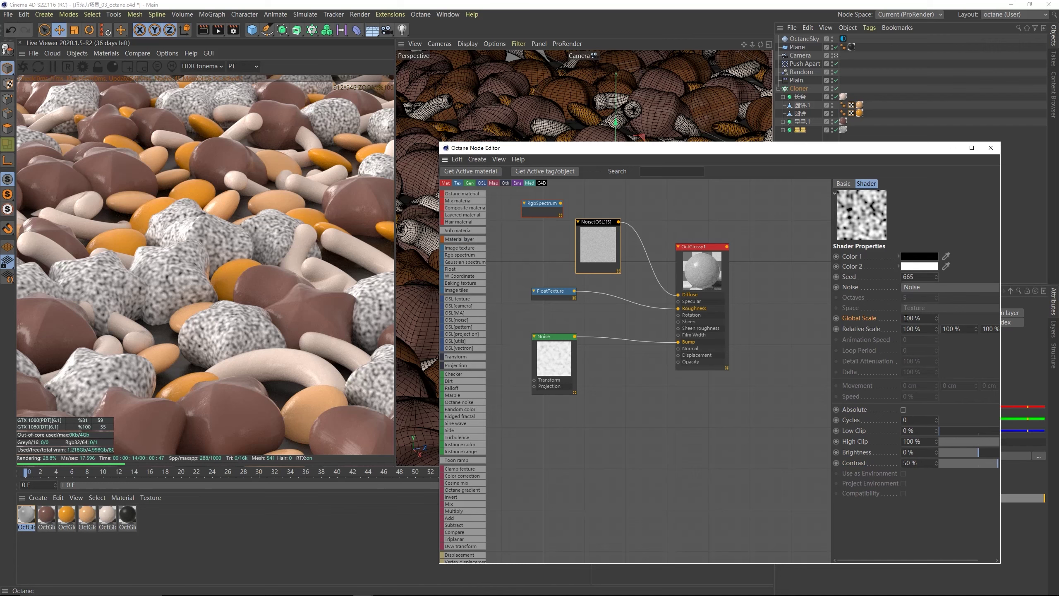
{"action": "double_click", "coordinate": [907, 318]}
{"action": "type", "text": "500"}
{"action": "key", "text": "Return"}
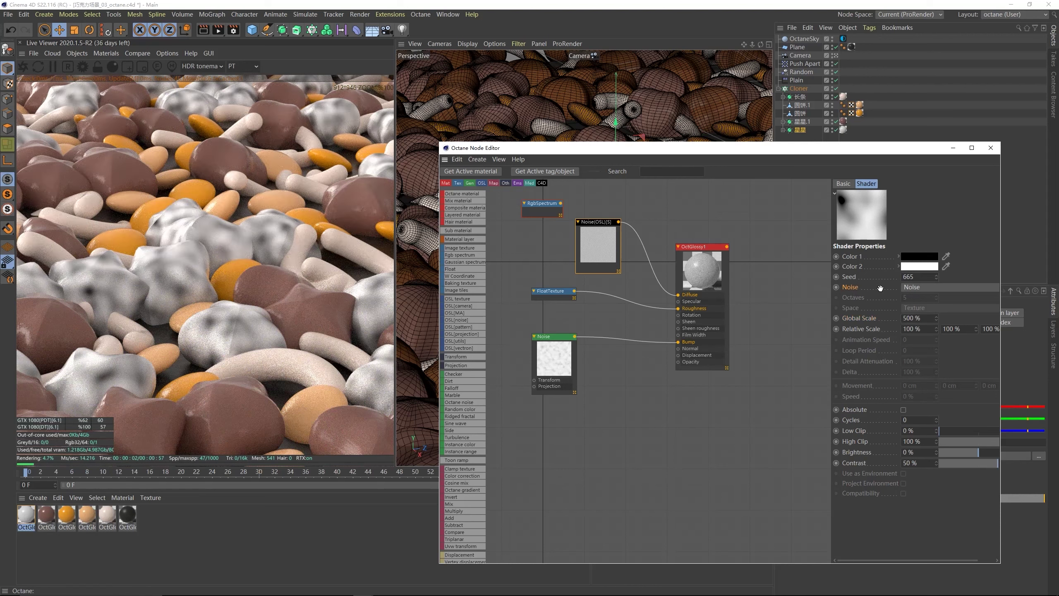
{"action": "left_click_drag", "start_coordinate": [880, 288], "coordinate": [750, 287]}
- Change the noise type to Sema
{"action": "left_click", "coordinate": [997, 289]}
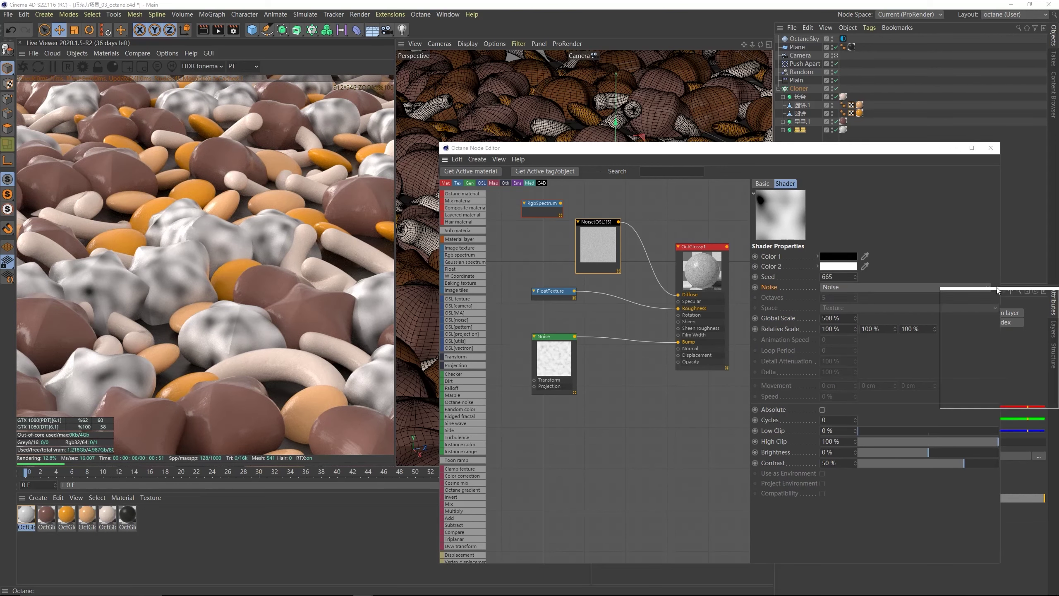
{"action": "scroll", "coordinate": [995, 373], "scroll_direction": "up", "scroll_amount": 3}
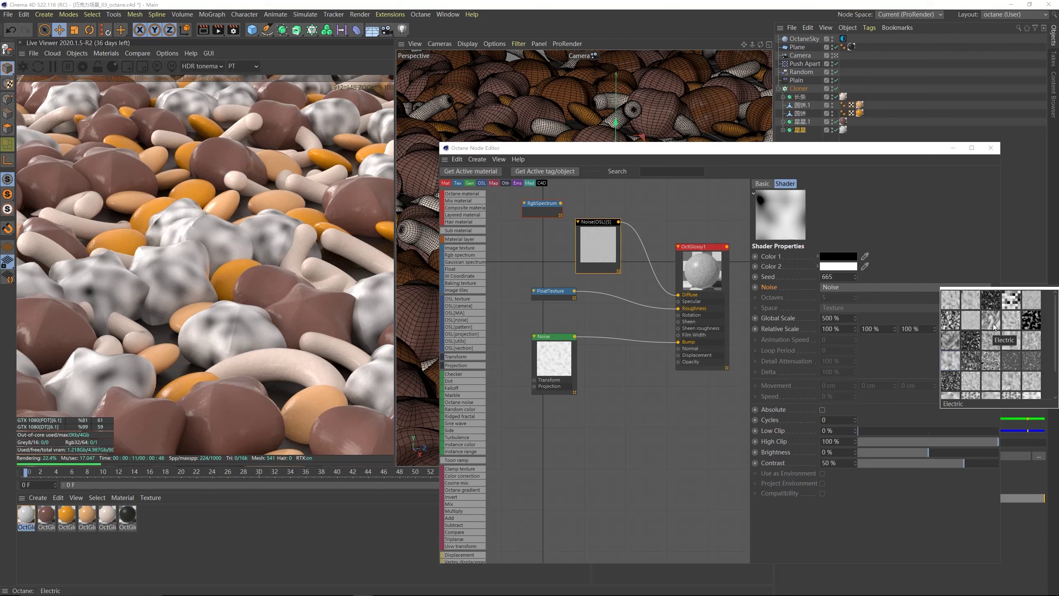
{"action": "scroll", "coordinate": [987, 330], "scroll_direction": "down", "scroll_amount": 3}
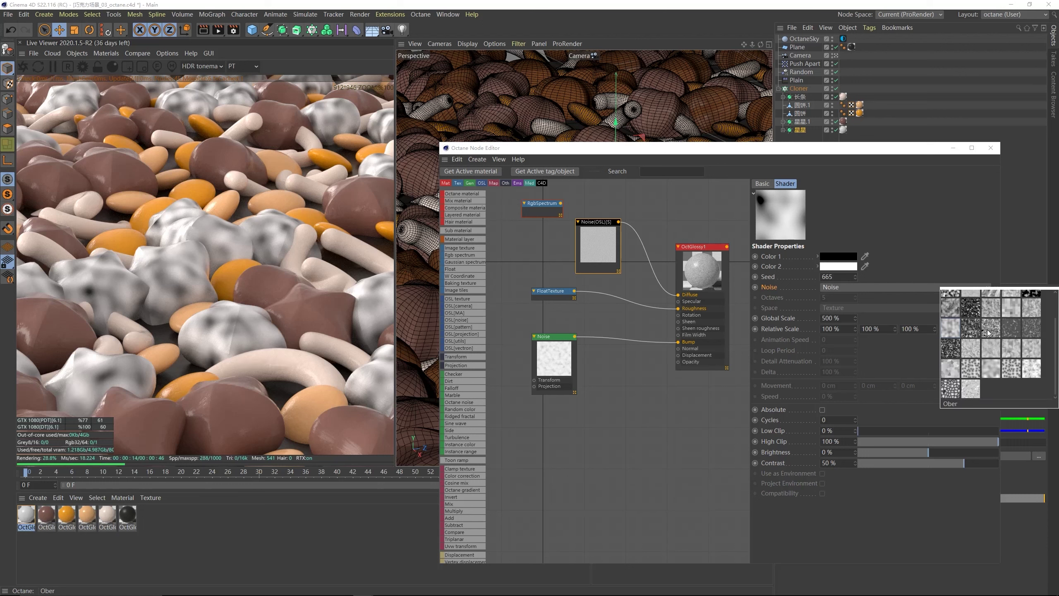
{"action": "left_click", "coordinate": [949, 350]}
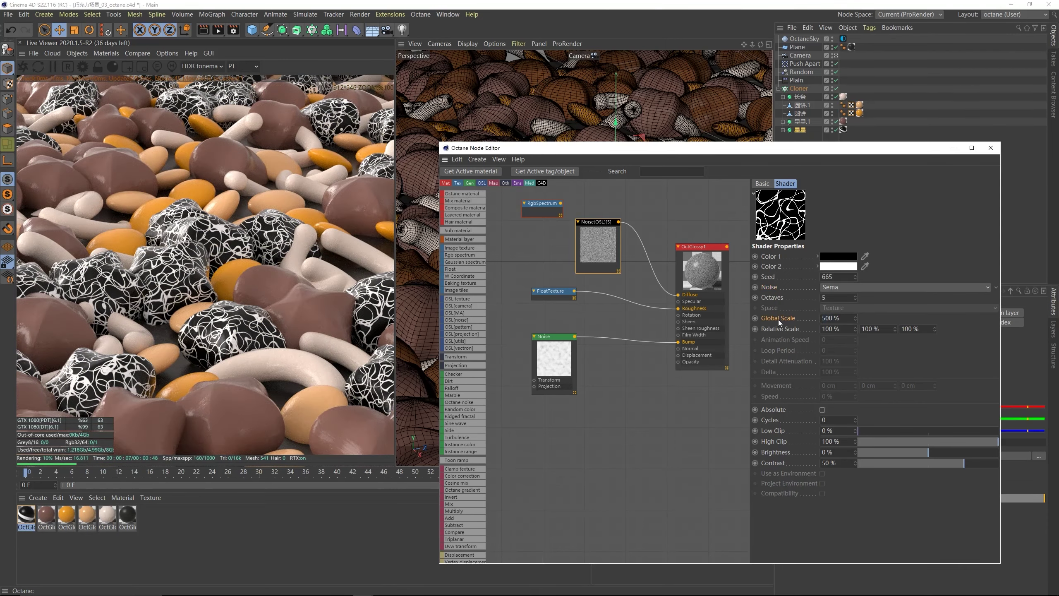
- Set the Sema noise's Global Scale to 900%
{"action": "double_click", "coordinate": [828, 318]}
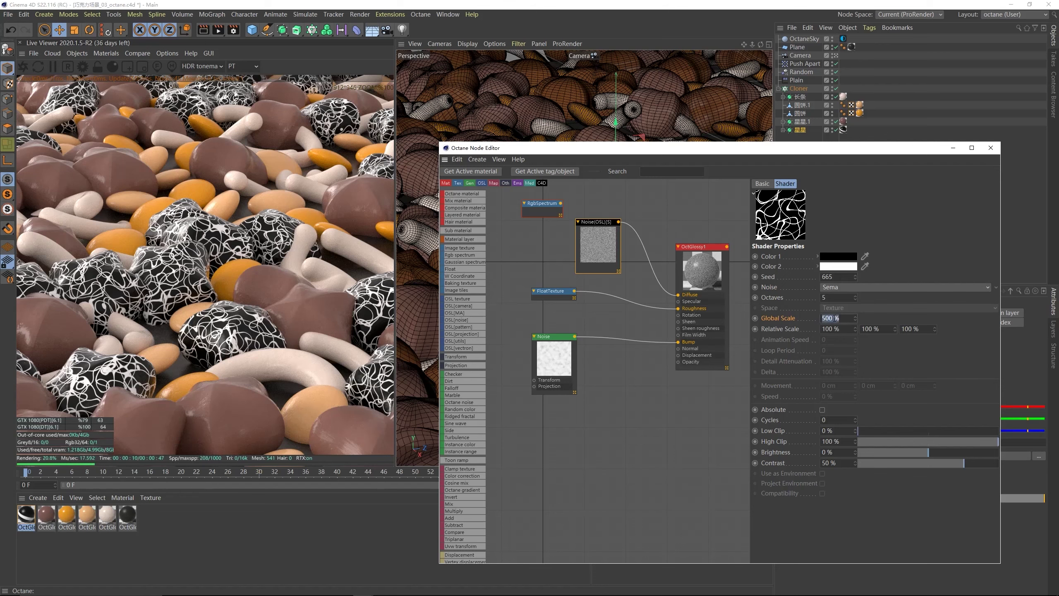
{"action": "type", "text": "1000"}
{"action": "key", "text": "Return"}
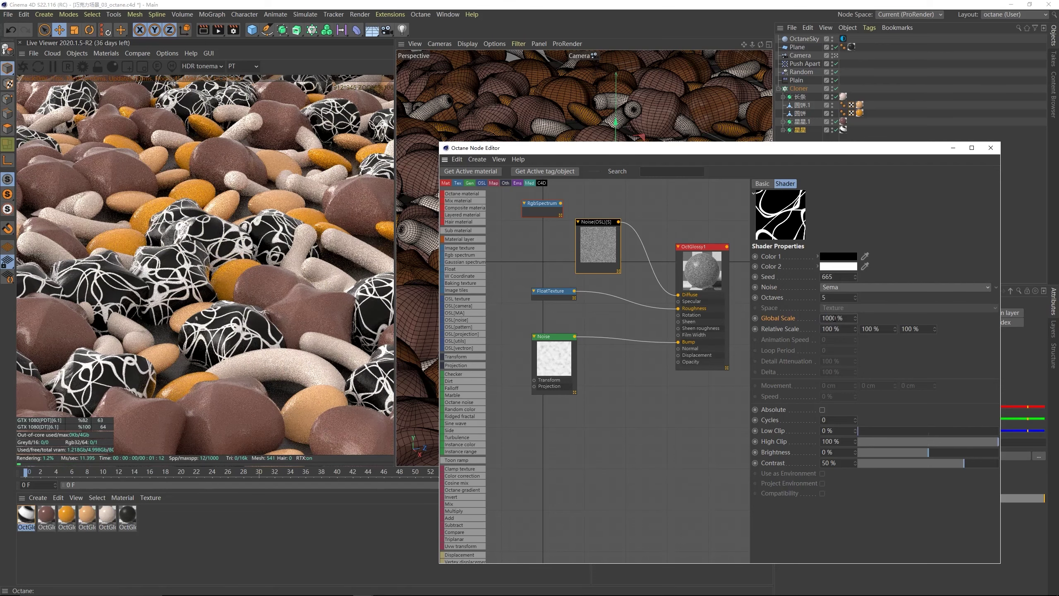
{"action": "double_click", "coordinate": [831, 318]}
{"action": "type", "text": "900"}
{"action": "key", "text": "Return"}
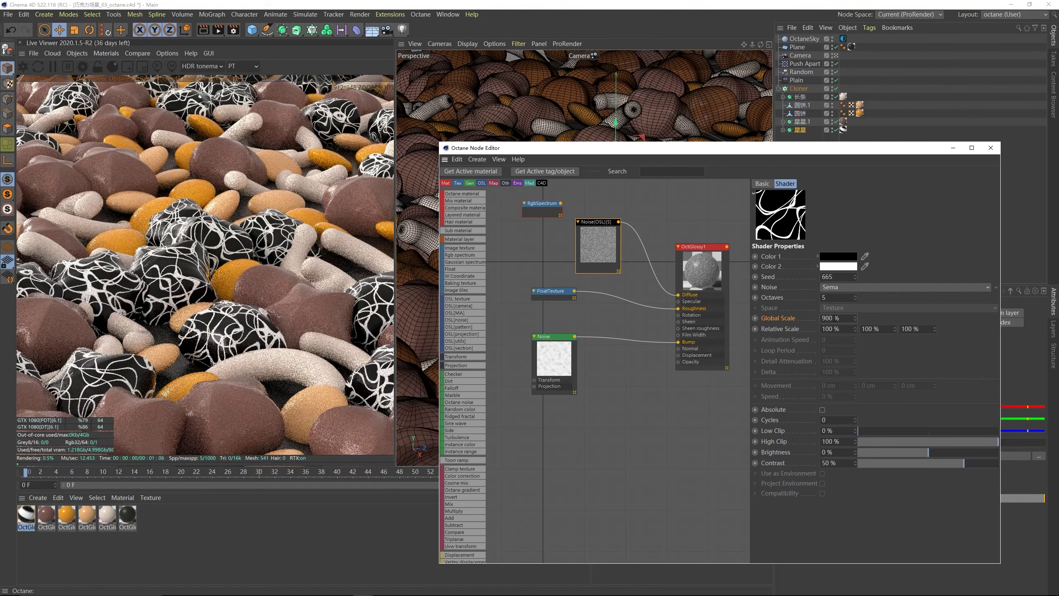
- Make noise Color 1 a dark chocolate red-brown with 73% saturation
{"action": "left_click", "coordinate": [830, 257]}
{"action": "left_click", "coordinate": [791, 254]}
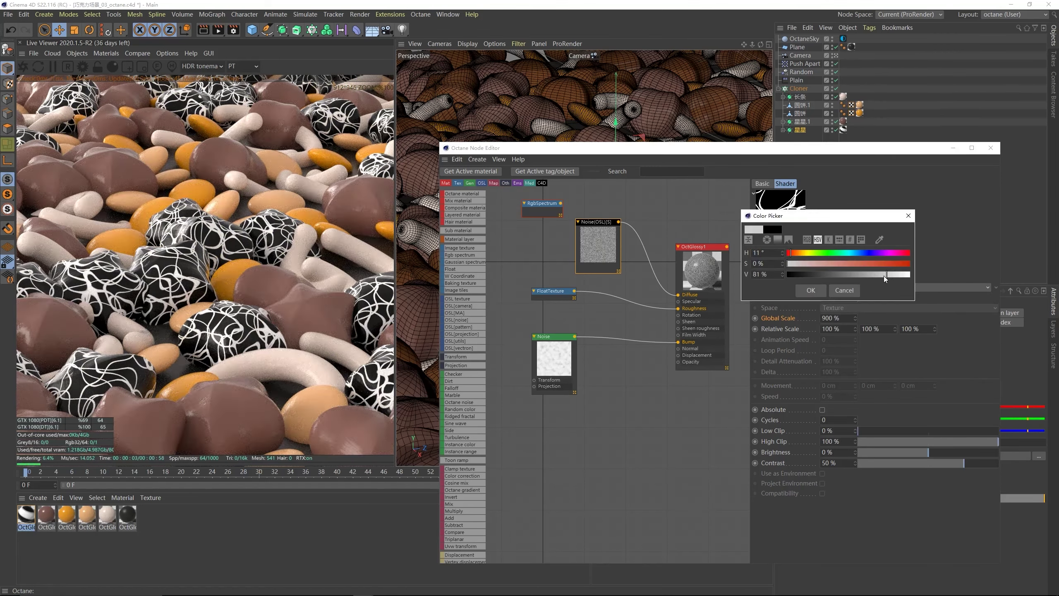
{"action": "mouse_move", "coordinate": [816, 263]}
{"action": "left_mouse_down"}
{"action": "mouse_move", "coordinate": [897, 264]}
{"action": "mouse_move", "coordinate": [818, 271]}
{"action": "left_mouse_up"}
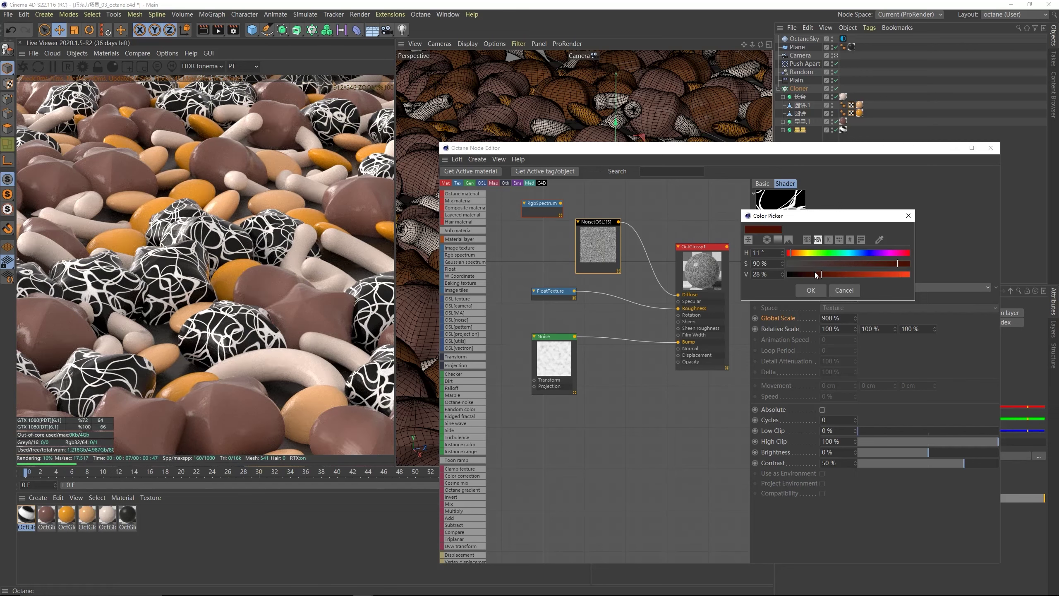
{"action": "left_click", "coordinate": [816, 288]}
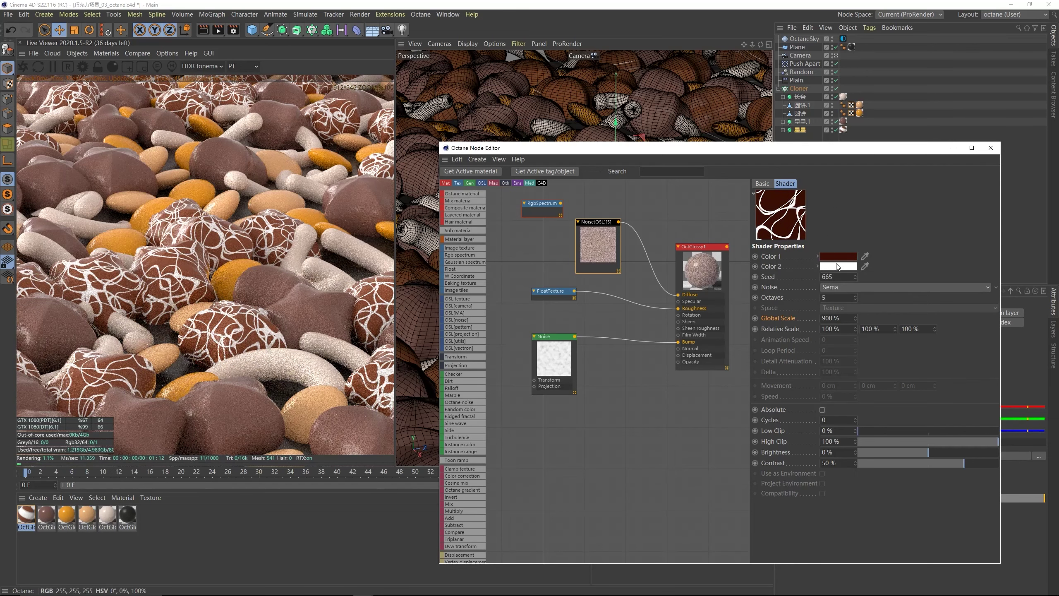
{"action": "left_click", "coordinate": [838, 256]}
{"action": "left_click_drag", "start_coordinate": [831, 274], "coordinate": [815, 275]}
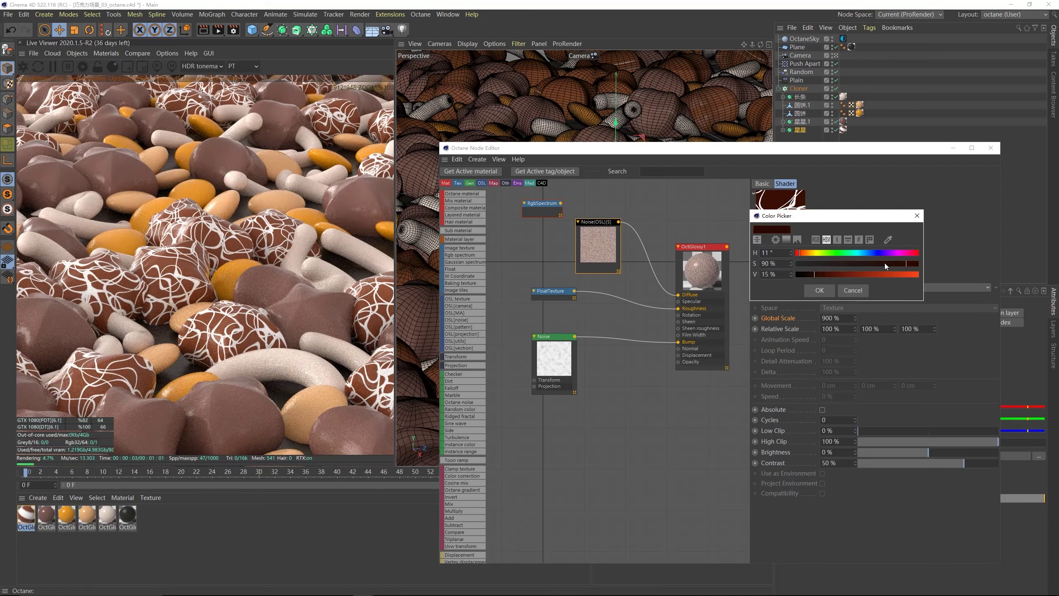
{"action": "left_click", "coordinate": [884, 263]}
{"action": "left_click", "coordinate": [820, 290]}
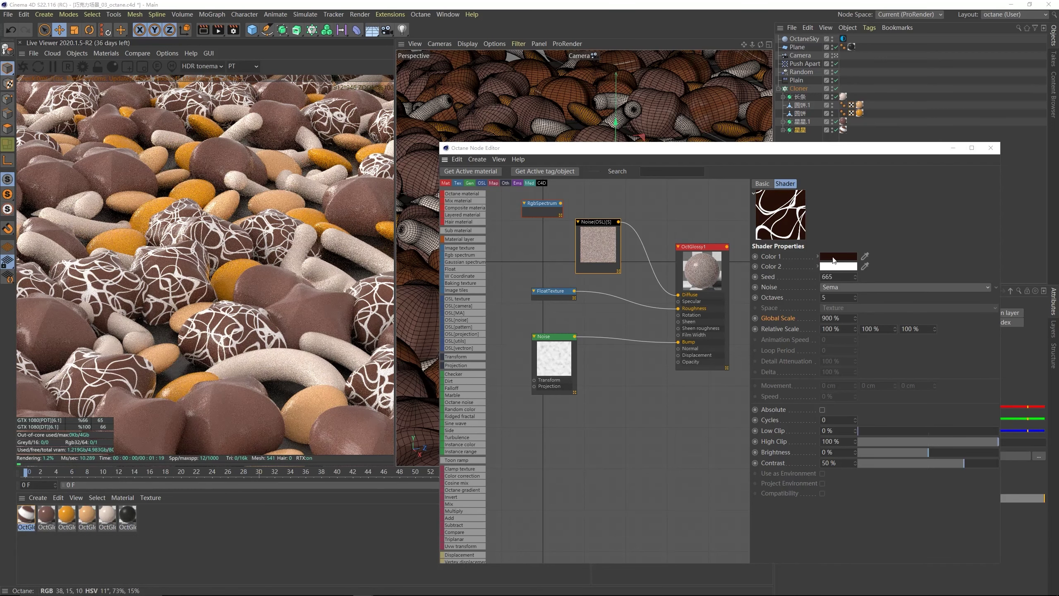
{"action": "left_click", "coordinate": [833, 258]}
{"action": "left_click", "coordinate": [804, 276]}
{"action": "left_click", "coordinate": [818, 291]}
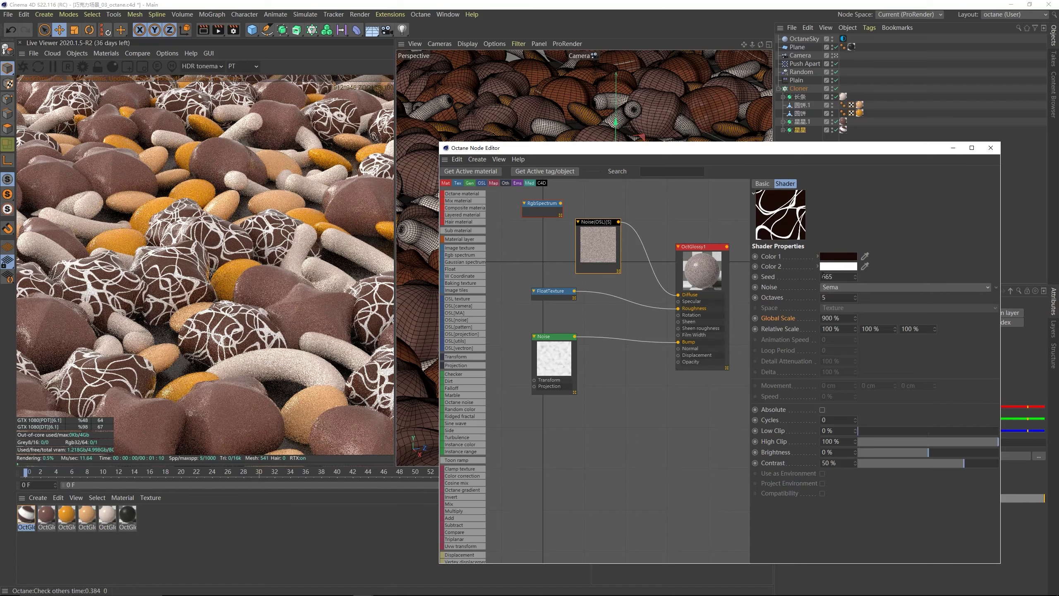
{"action": "left_click", "coordinate": [838, 257]}
- Confirm Color 1, then change Color 2 from white to a red-brown at 42% brightness
{"action": "left_click", "coordinate": [815, 291]}
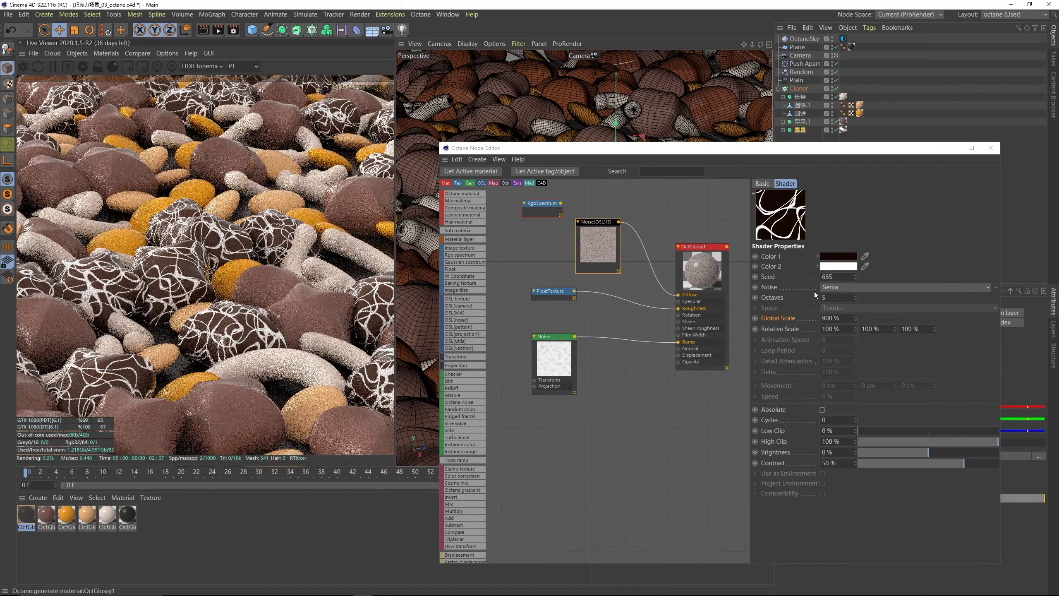
{"action": "left_click", "coordinate": [831, 267]}
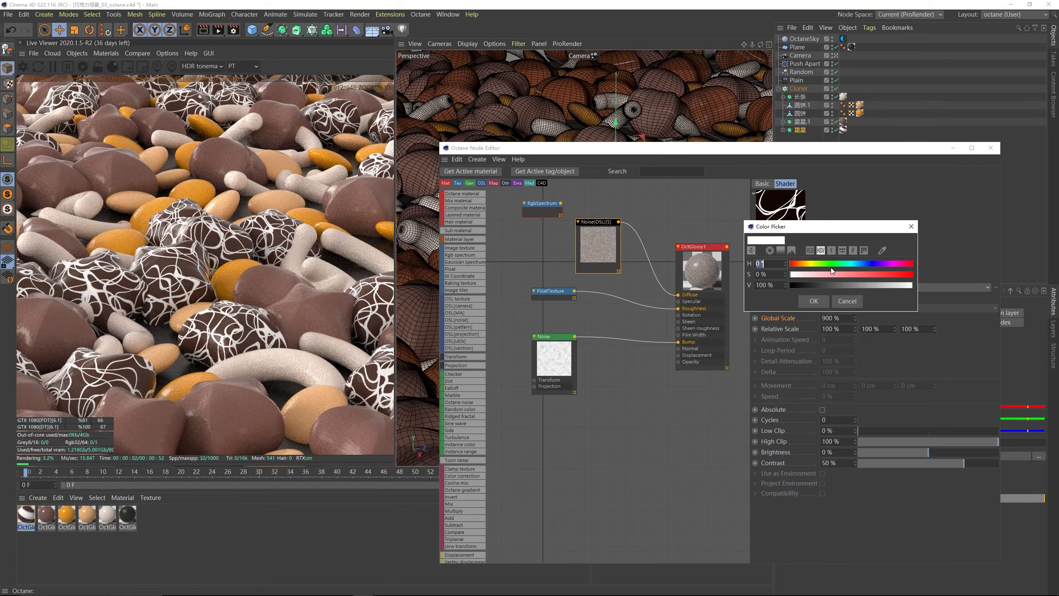
{"action": "left_click_drag", "start_coordinate": [877, 285], "coordinate": [828, 288]}
{"action": "left_click", "coordinate": [854, 274]}
{"action": "left_click", "coordinate": [814, 301]}
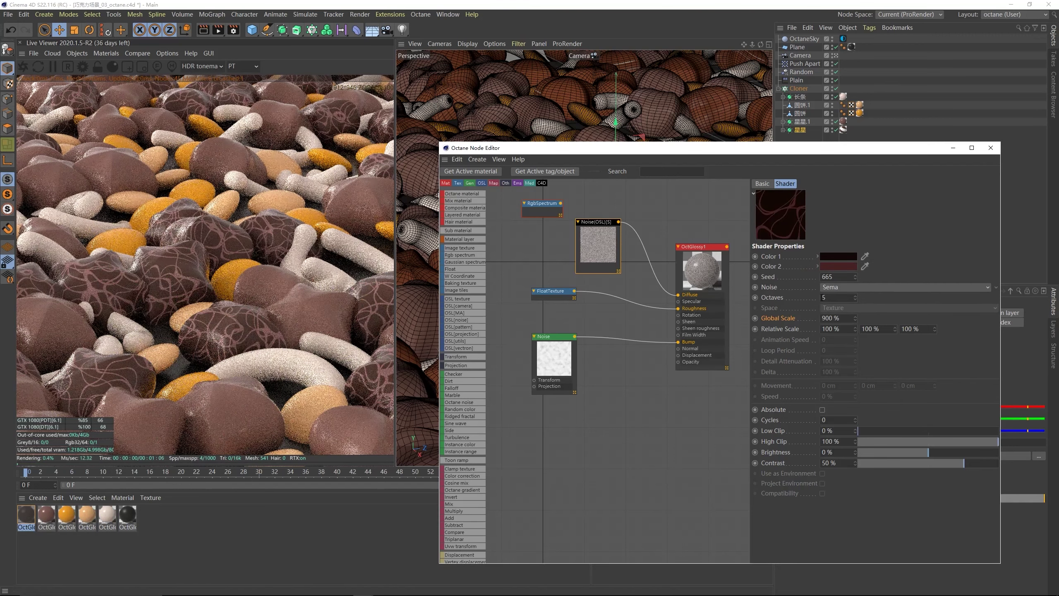
{"action": "left_click", "coordinate": [837, 268]}
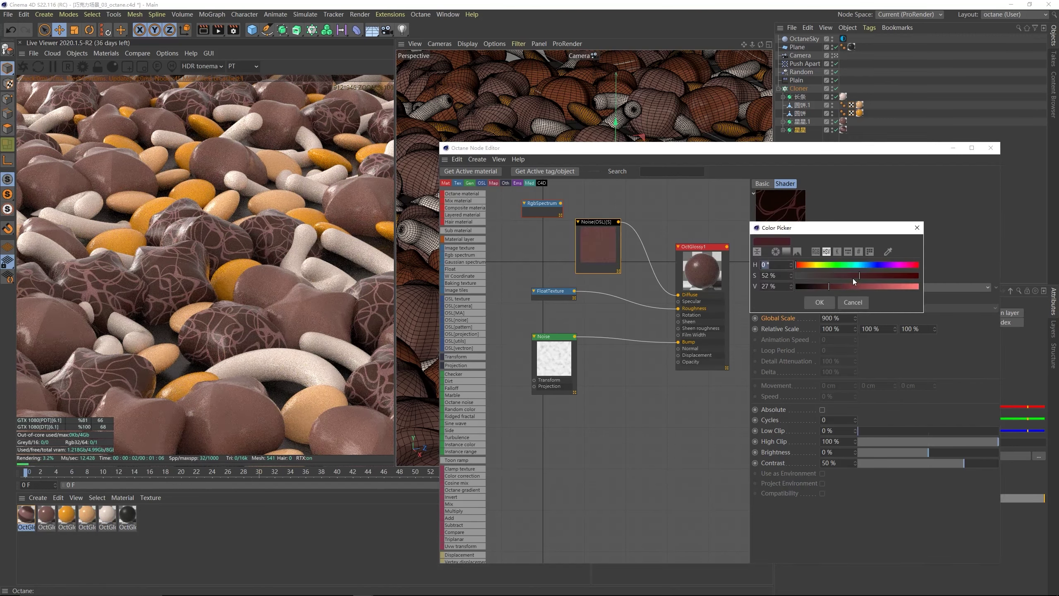
{"action": "left_click_drag", "start_coordinate": [861, 275], "coordinate": [839, 275]}
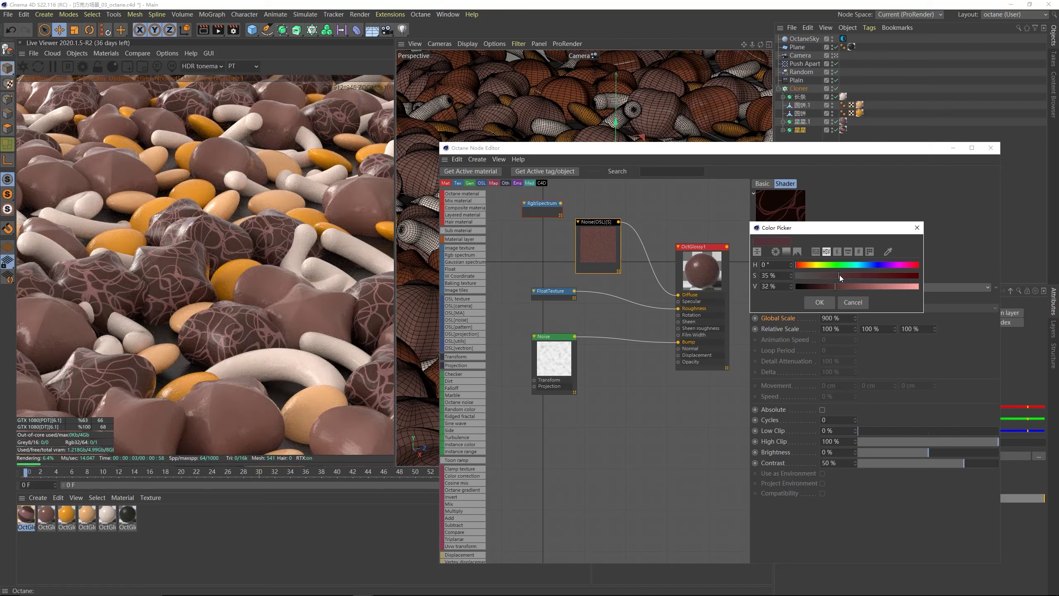
{"action": "left_click", "coordinate": [835, 286]}
{"action": "left_click", "coordinate": [847, 286]}
{"action": "left_click", "coordinate": [820, 302]}
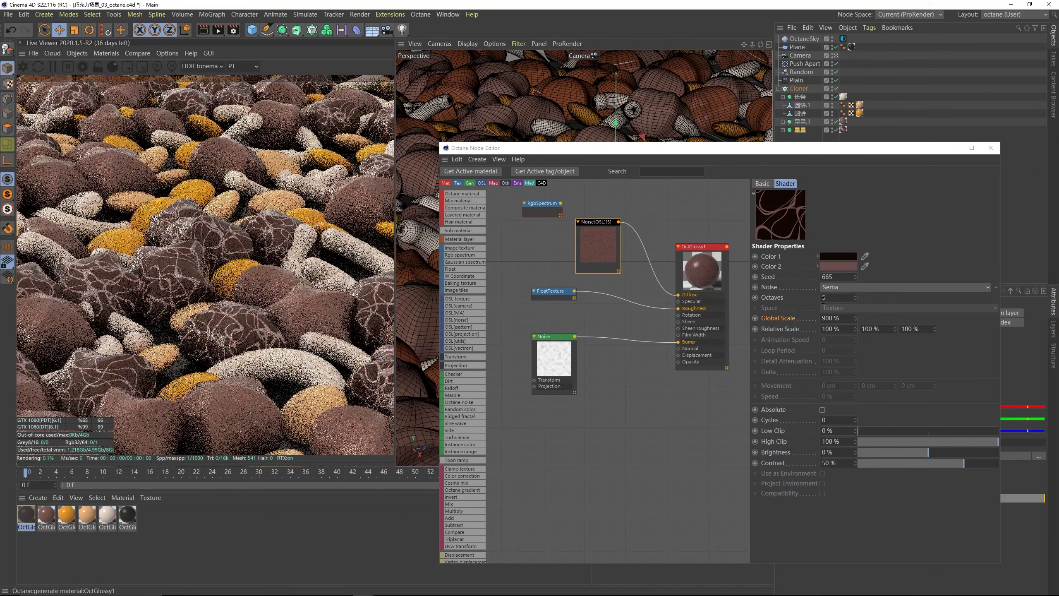
- Darken Color 2 to a muted rosy brown at 29% brightness
{"action": "left_click", "coordinate": [837, 270]}
{"action": "left_click", "coordinate": [827, 270]}
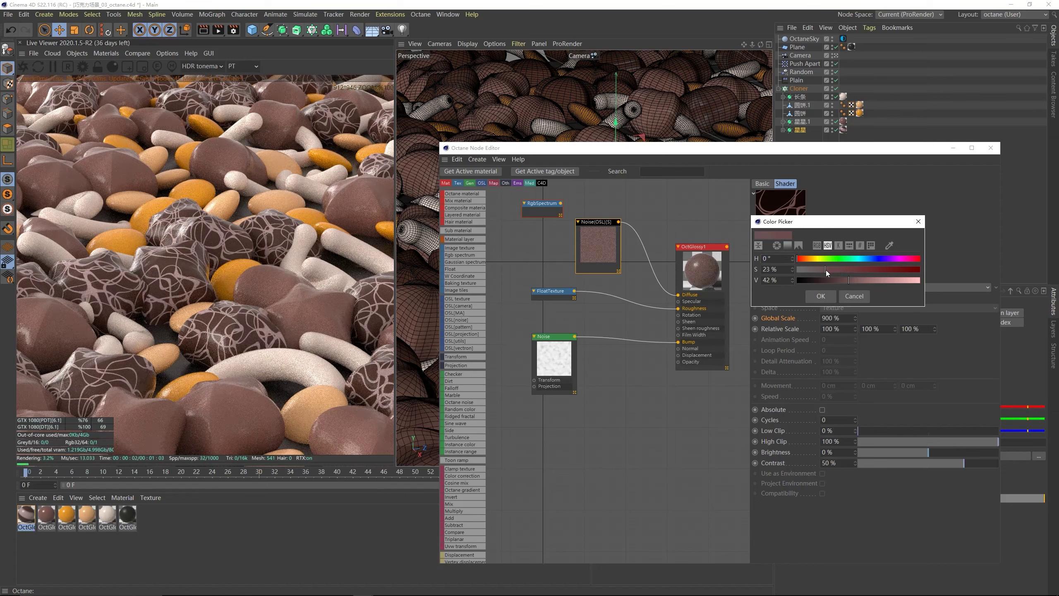
{"action": "left_click", "coordinate": [843, 279]}
{"action": "left_click", "coordinate": [828, 297]}
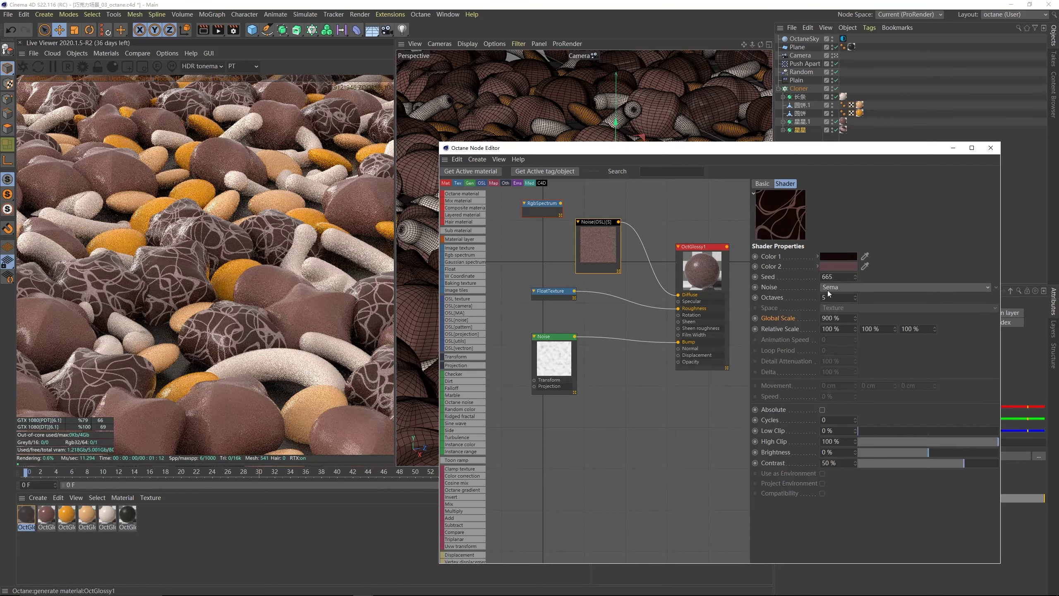
{"action": "left_click", "coordinate": [833, 268]}
{"action": "left_click", "coordinate": [828, 286]}
{"action": "left_click", "coordinate": [815, 302]}
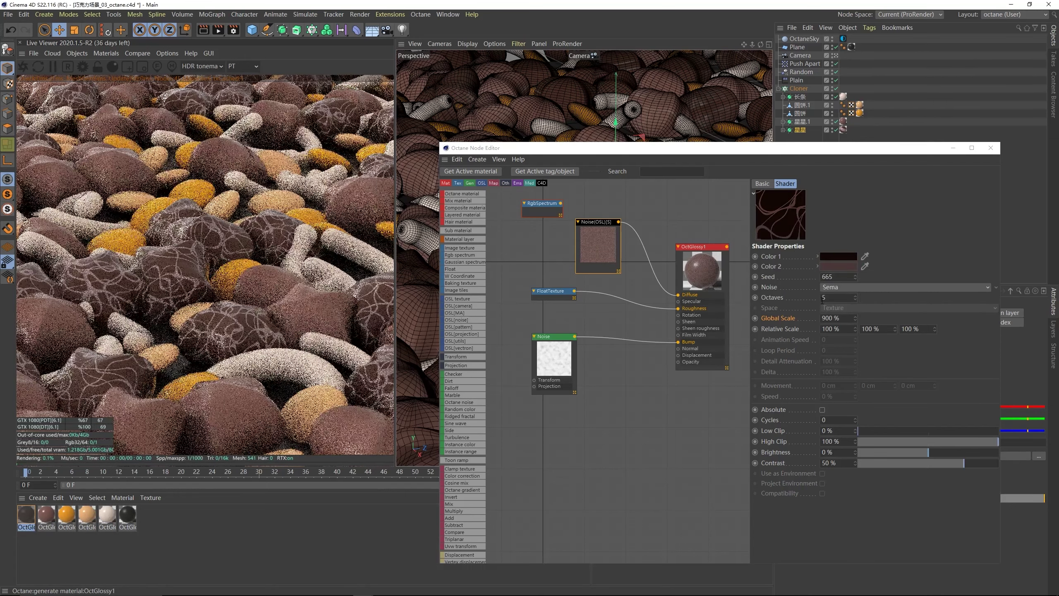
{"action": "left_click", "coordinate": [833, 269]}
{"action": "left_click", "coordinate": [815, 302]}
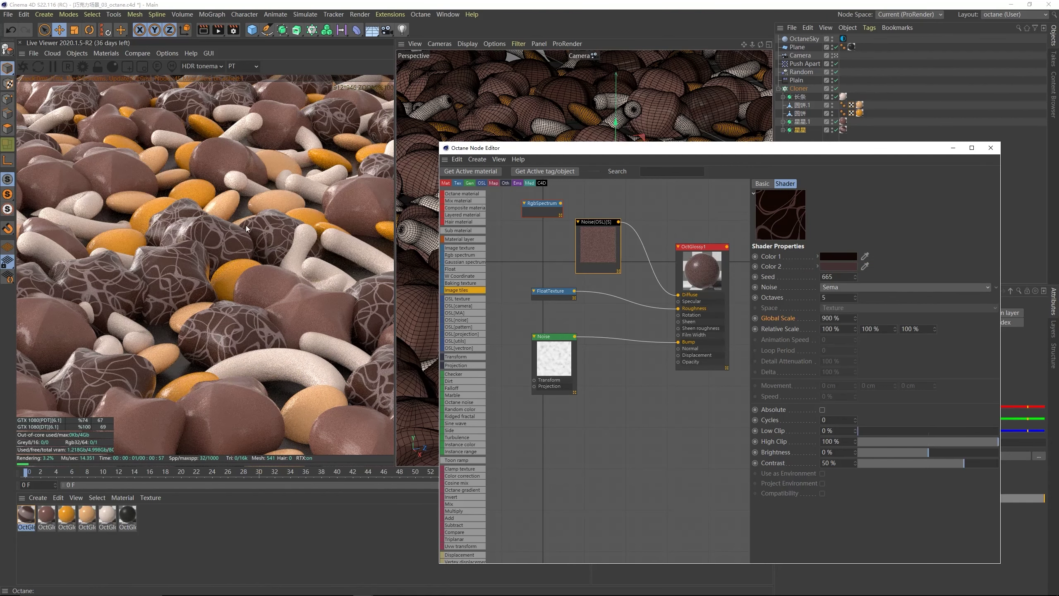
- Compare the Dents, Nutous, Sema and Noise patterns on the candy noise shader
{"action": "left_click", "coordinate": [991, 290]}
{"action": "left_click", "coordinate": [949, 324]}
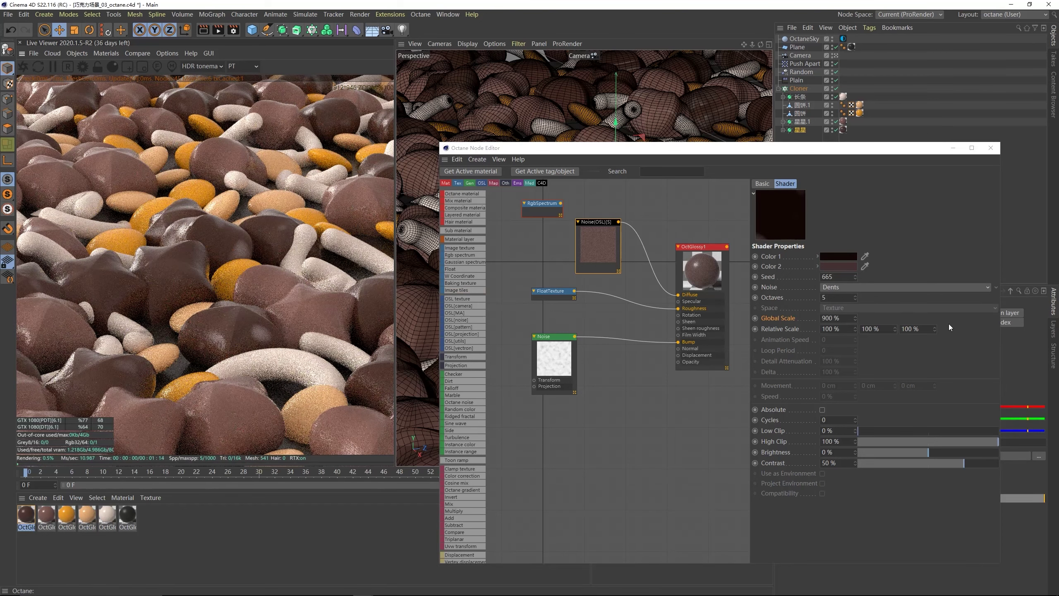
{"action": "left_click", "coordinate": [991, 290]}
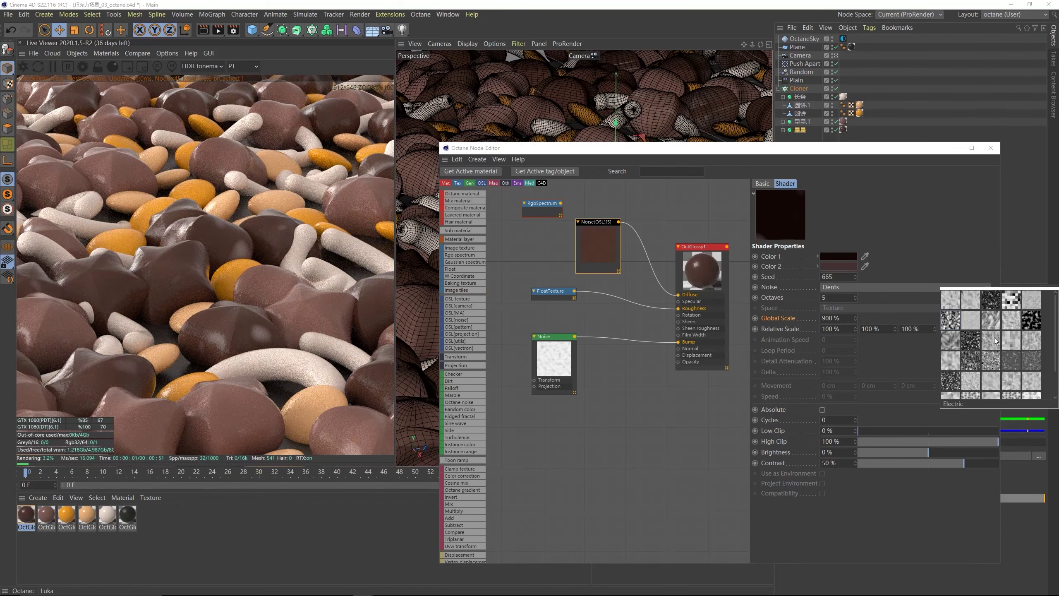
{"action": "left_click", "coordinate": [968, 366]}
{"action": "left_click", "coordinate": [995, 290]}
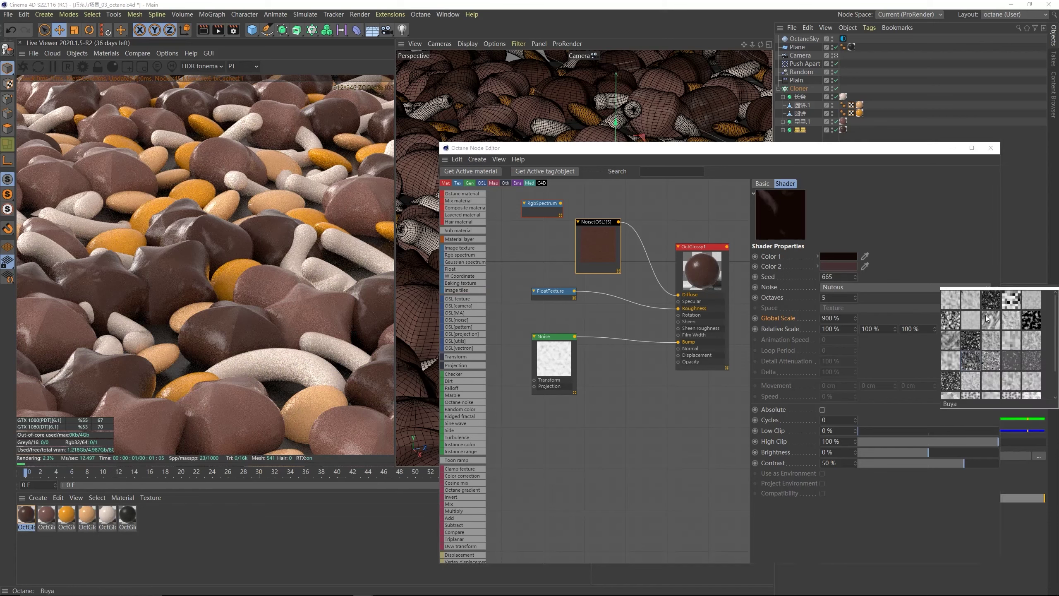
{"action": "left_click", "coordinate": [953, 375]}
{"action": "left_click", "coordinate": [999, 288]}
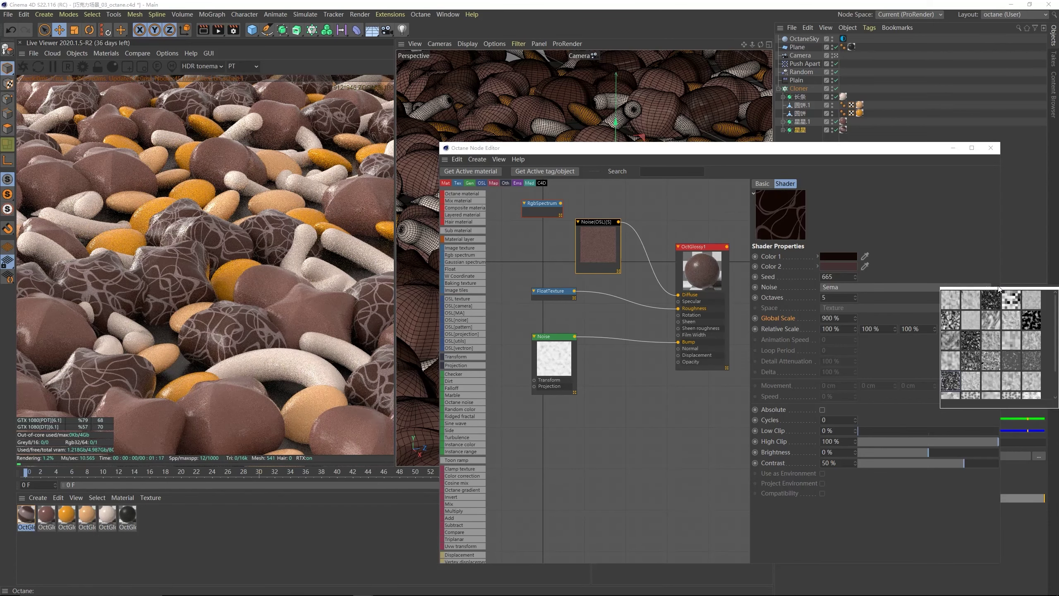
{"action": "left_click", "coordinate": [955, 357]}
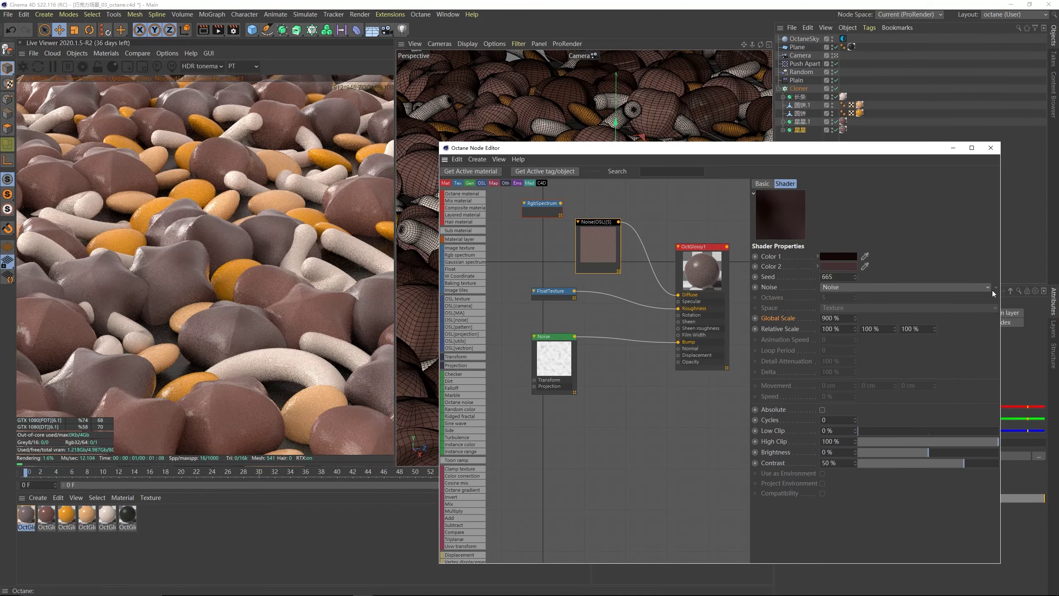
- Try Displaced Voronoi and Cell Noise, then settle on the Sema pattern
{"action": "left_click", "coordinate": [997, 289]}
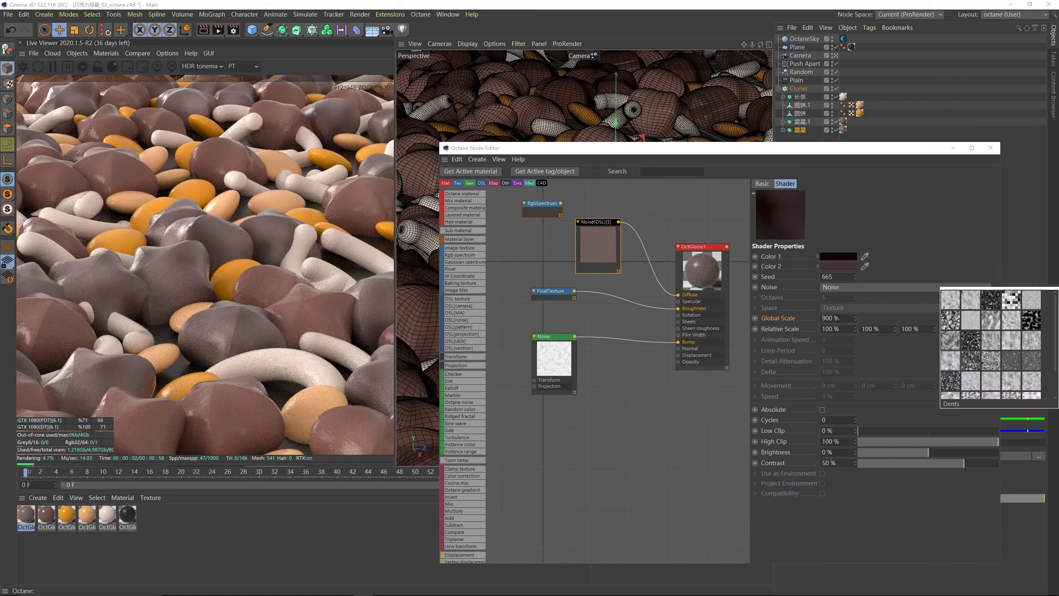
{"action": "left_click", "coordinate": [973, 395]}
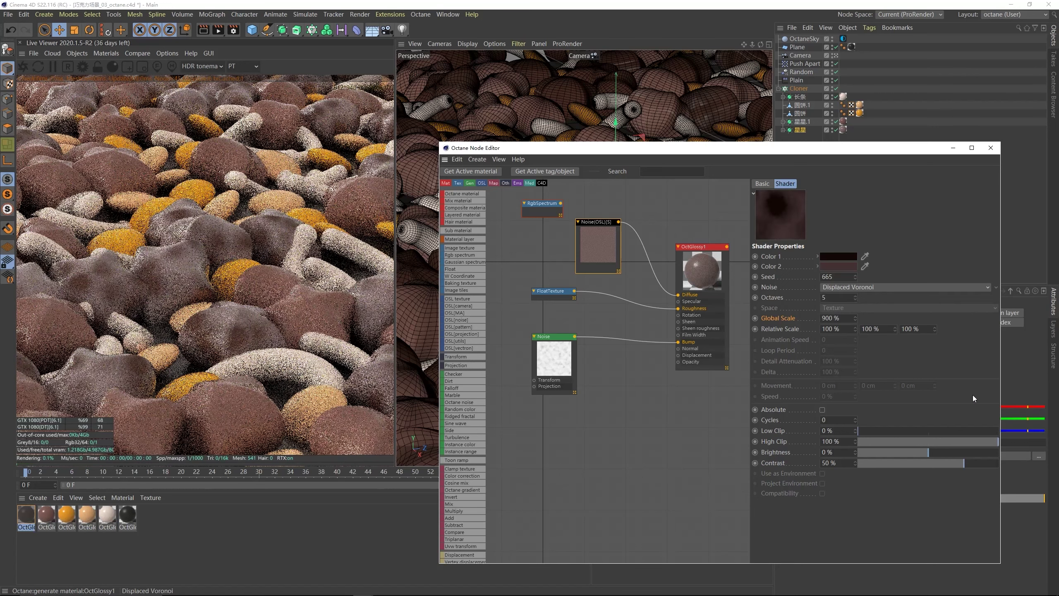
{"action": "left_click", "coordinate": [997, 288]}
{"action": "left_click", "coordinate": [1008, 300]}
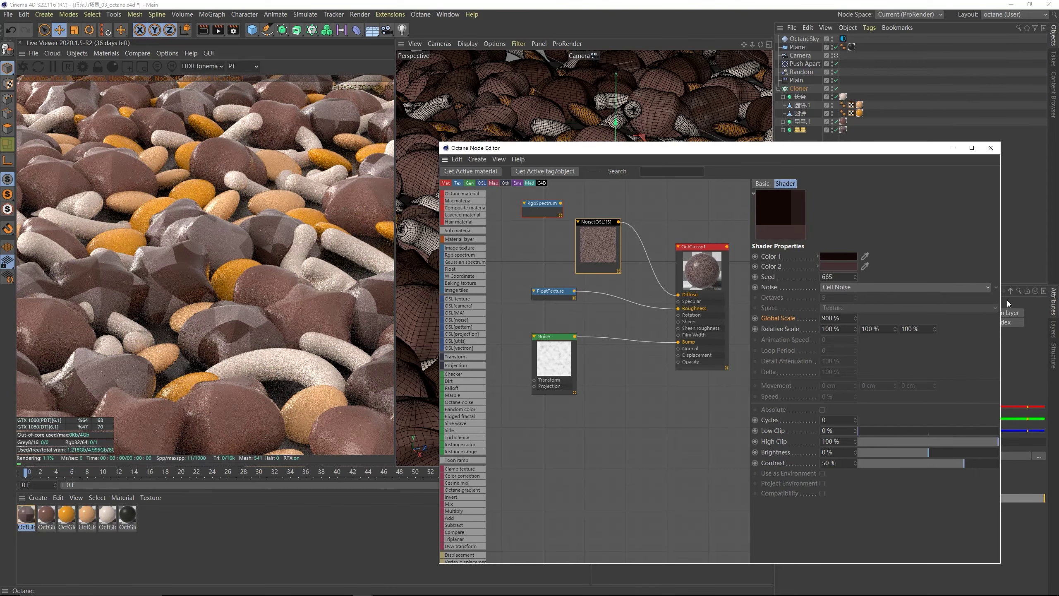
{"action": "left_click", "coordinate": [995, 291]}
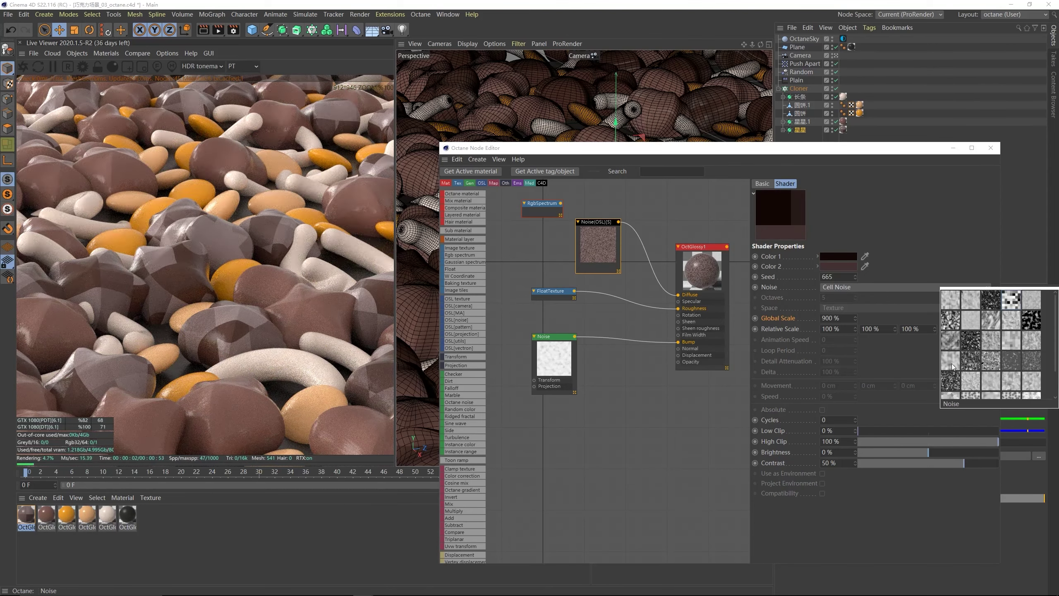
{"action": "scroll", "coordinate": [955, 384], "scroll_direction": "down", "scroll_amount": 2}
{"action": "scroll", "coordinate": [955, 387], "scroll_direction": "up", "scroll_amount": 2}
{"action": "left_click", "coordinate": [947, 386]}
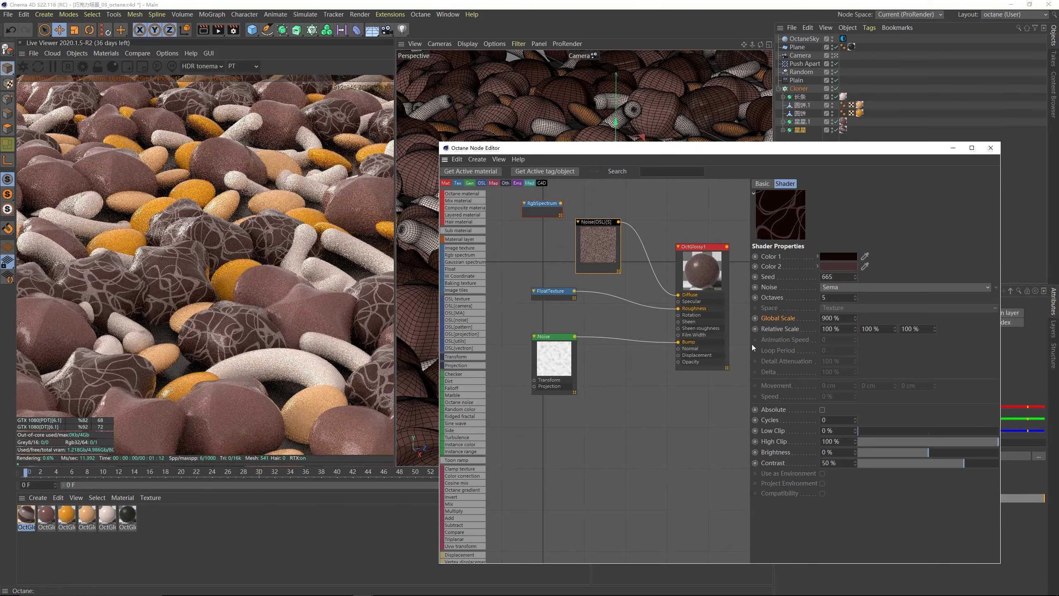
{"action": "left_click", "coordinate": [849, 265]}
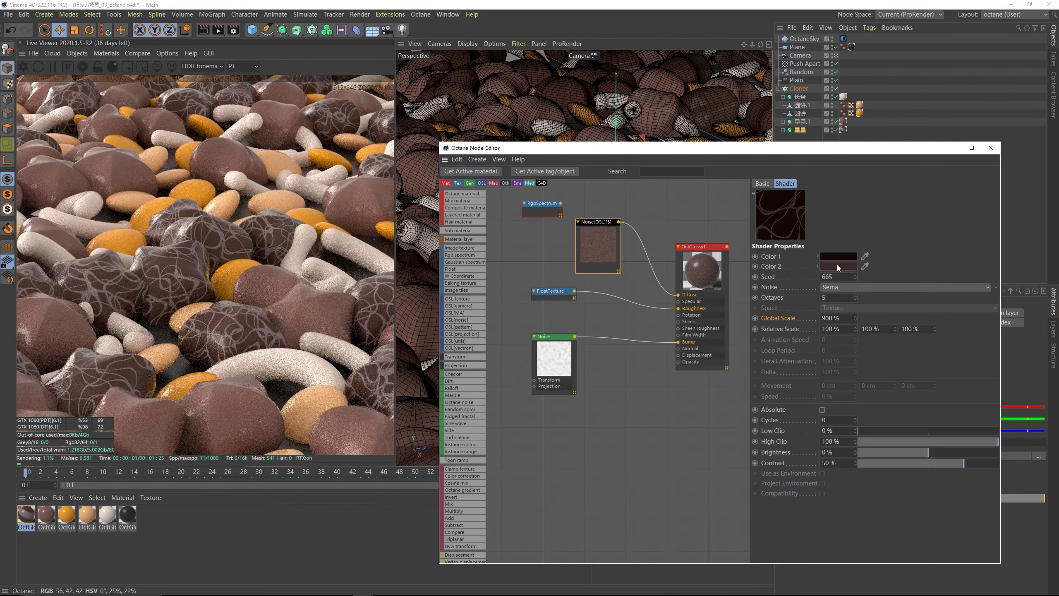
- Adjust the noise's second colour and set its Global Scale to 1100 %
{"action": "left_click", "coordinate": [837, 266]}
{"action": "left_click", "coordinate": [818, 294]}
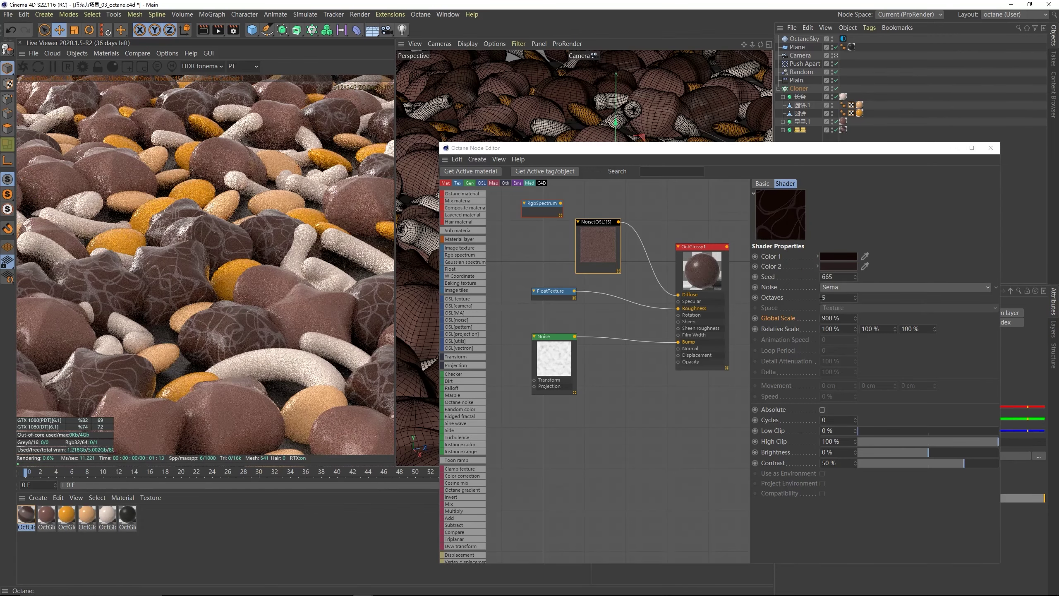
{"action": "left_click", "coordinate": [831, 276]}
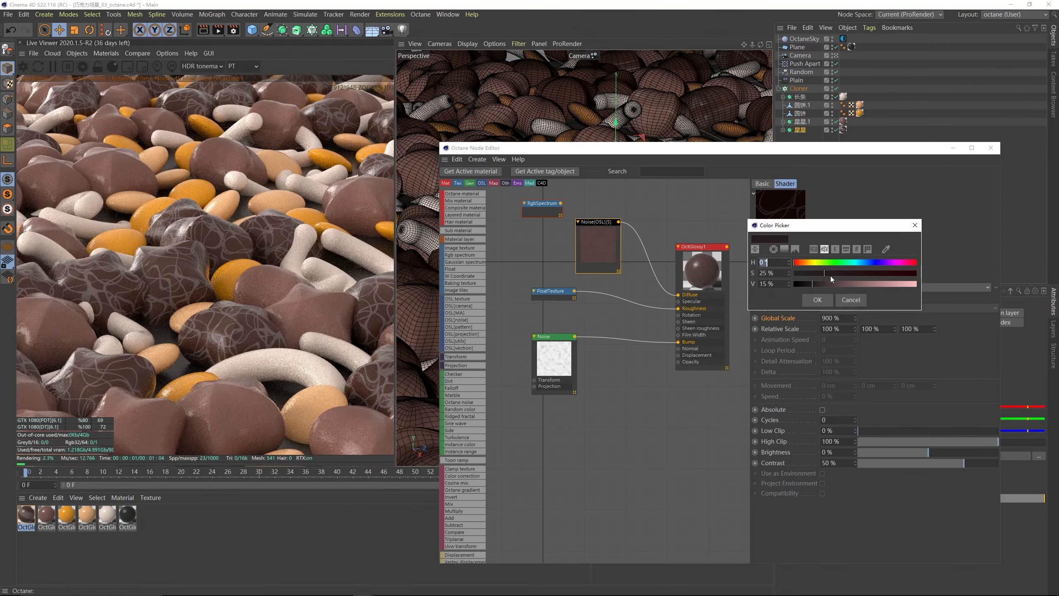
{"action": "left_click", "coordinate": [817, 299]}
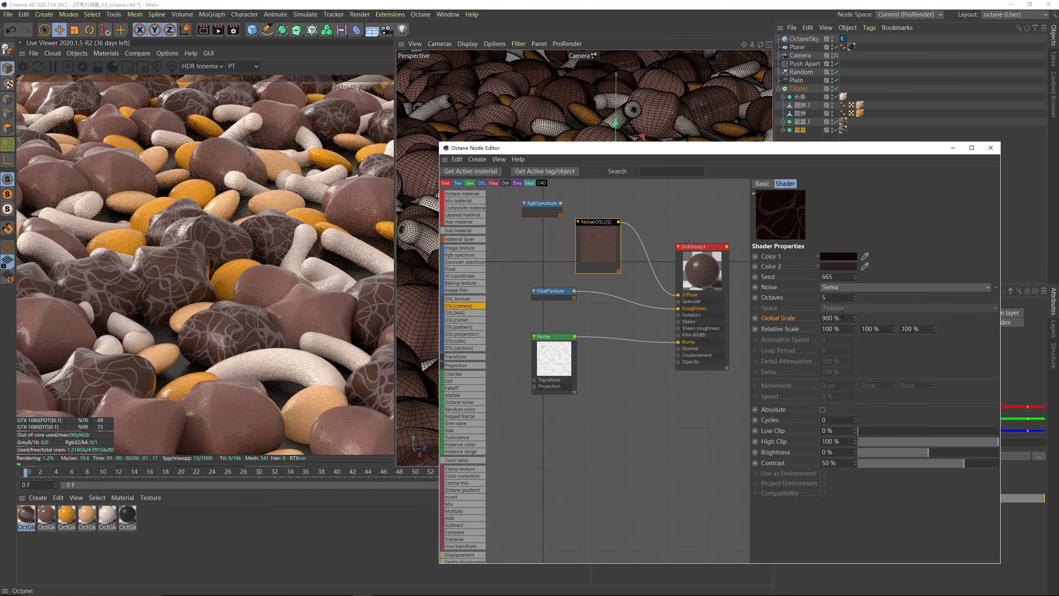
{"action": "double_click", "coordinate": [843, 318]}
{"action": "type", "text": "1100"}
{"action": "key", "text": "Return"}
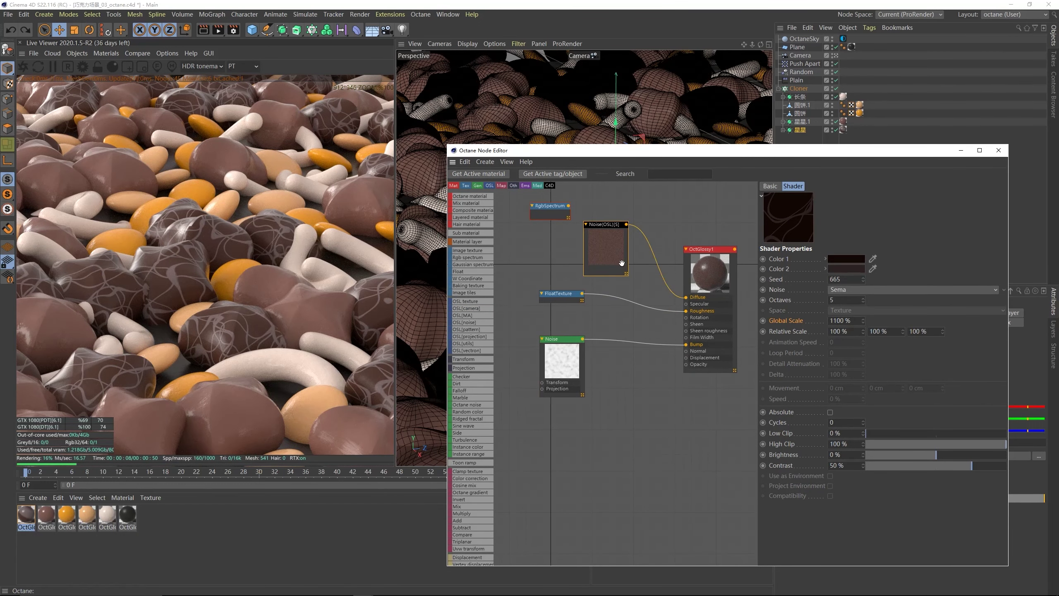
- Lower the FloatTexture roughness, delete the unused RgbSpectrum node and close the node editor
{"action": "left_click_drag", "start_coordinate": [622, 262], "coordinate": [623, 253]}
{"action": "left_click", "coordinate": [561, 295]}
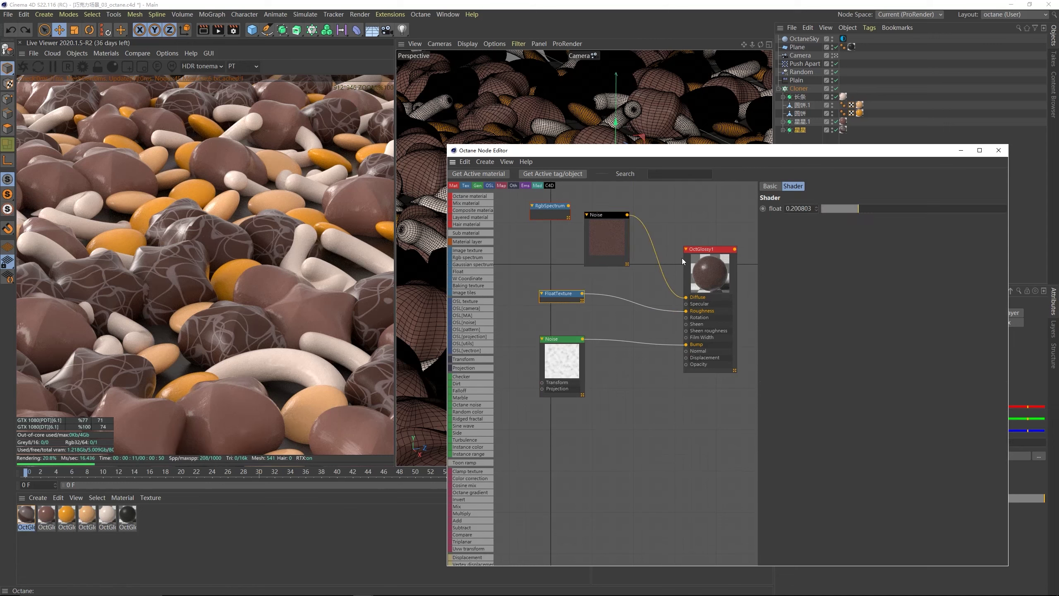
{"action": "left_click", "coordinate": [835, 209]}
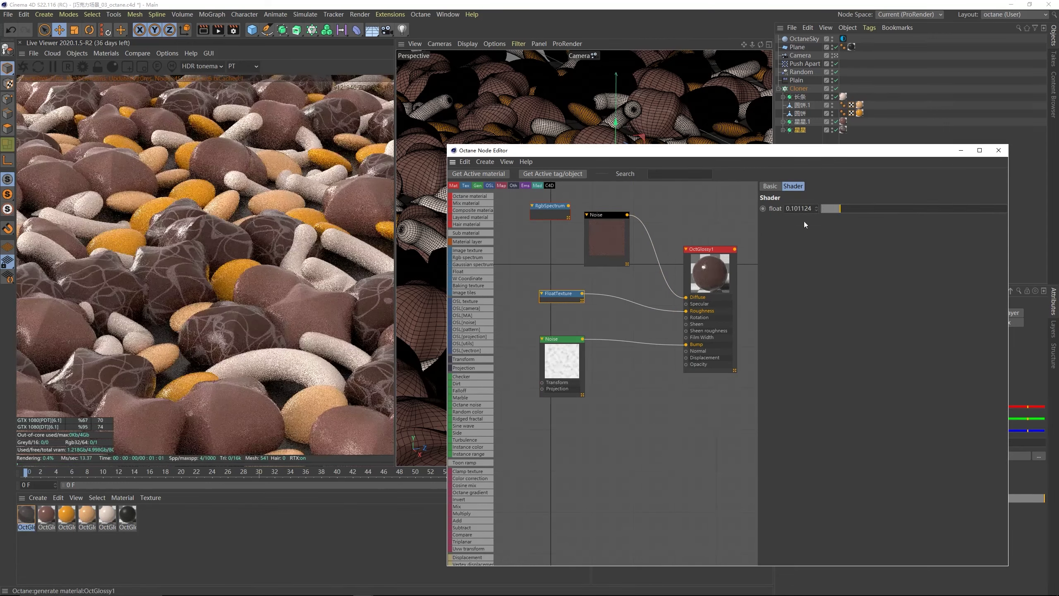
{"action": "left_click", "coordinate": [558, 231]}
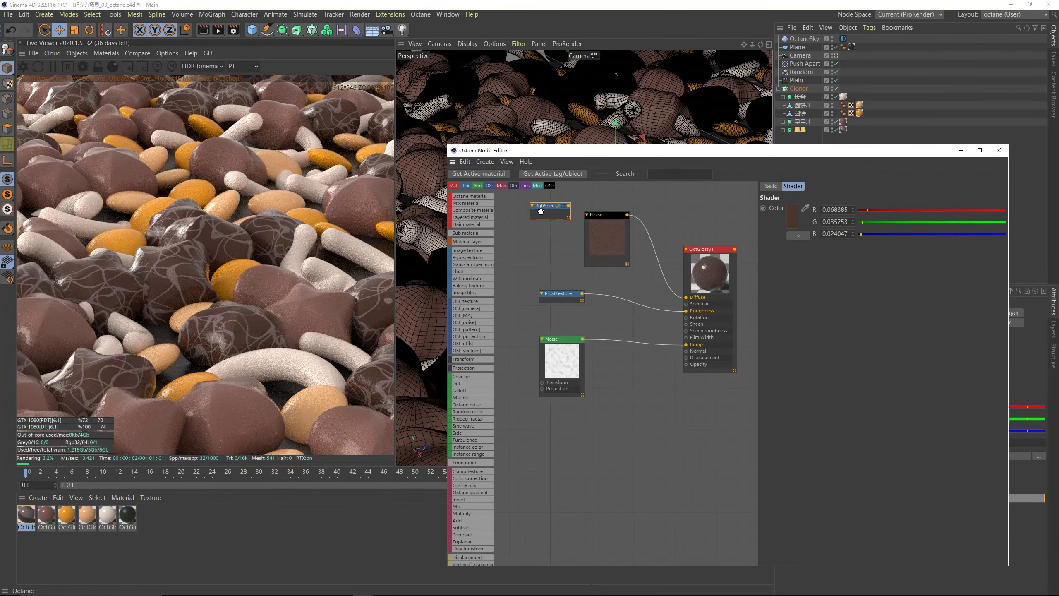
{"action": "key", "text": "Delete"}
{"action": "left_click_drag", "start_coordinate": [590, 228], "coordinate": [564, 218]}
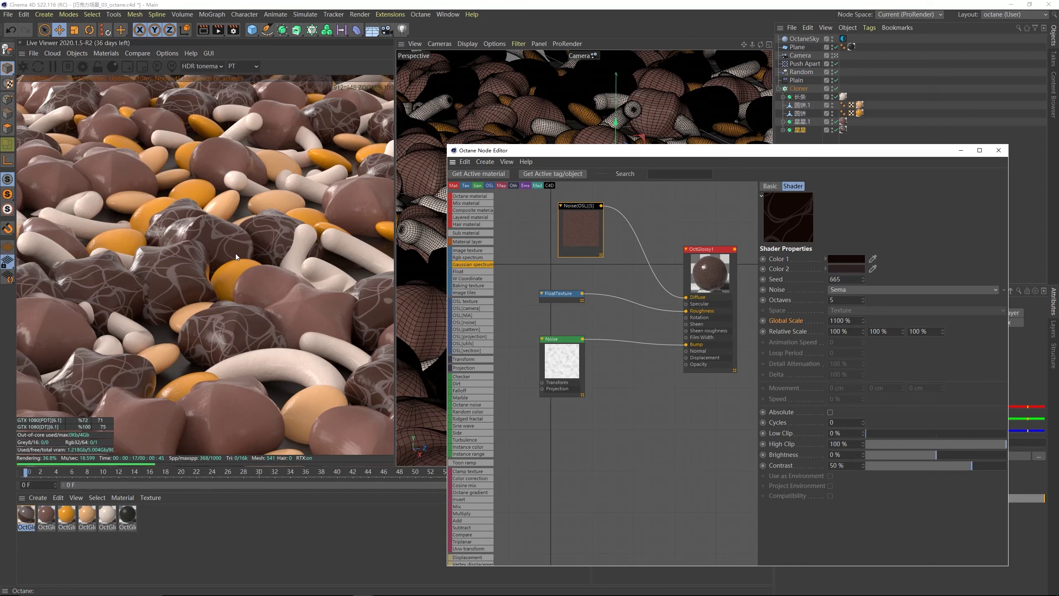
{"action": "left_click", "coordinate": [999, 150]}
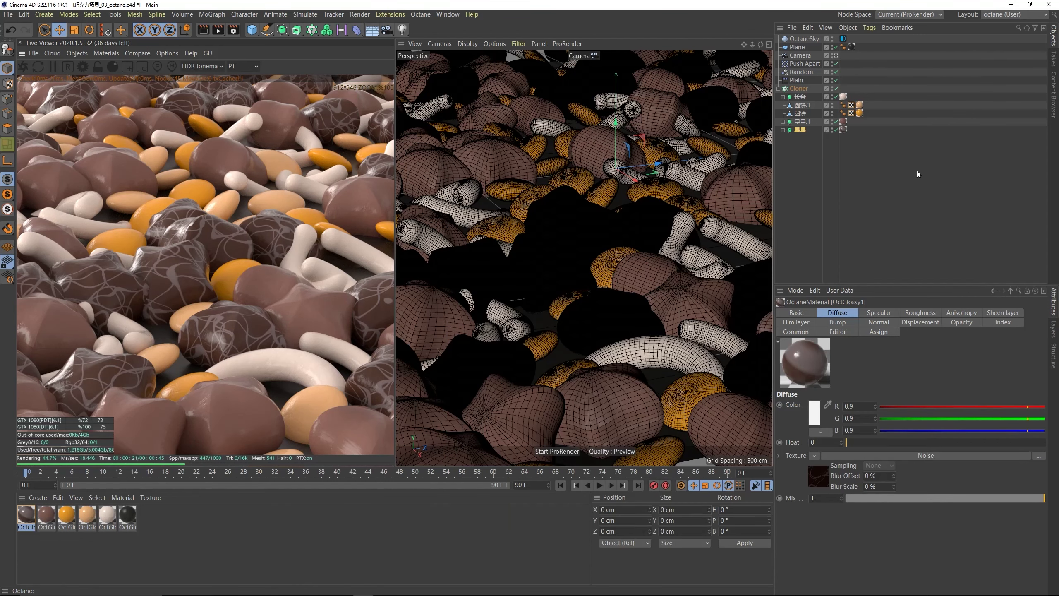
- Add an OctaneCameraTag to the Camera and show its Thinlens settings
{"action": "left_click", "coordinate": [807, 60]}
{"action": "right_click", "coordinate": [807, 59]}
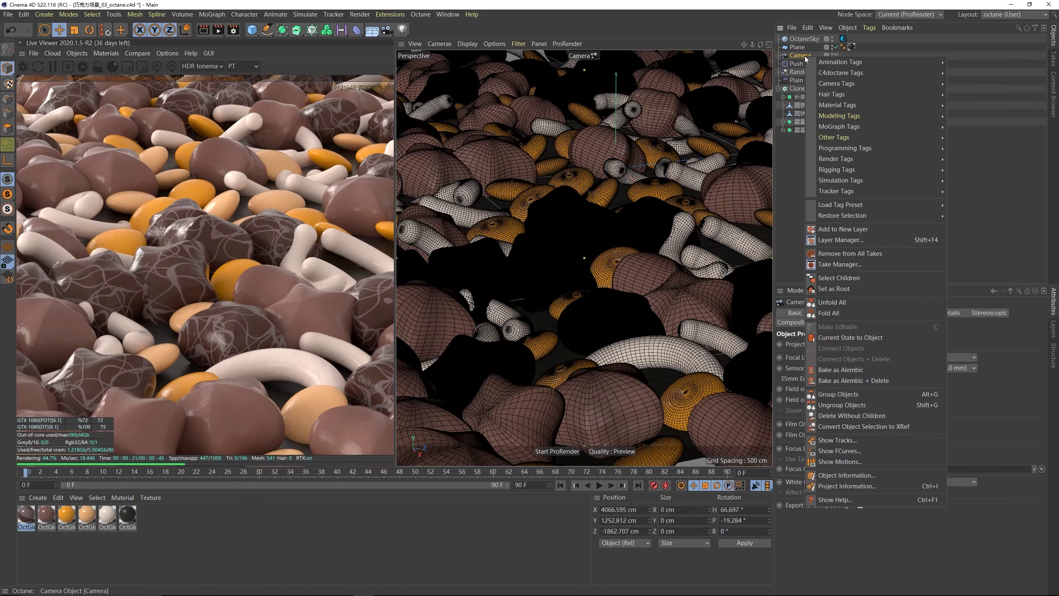
{"action": "mouse_move", "coordinate": [876, 74]}
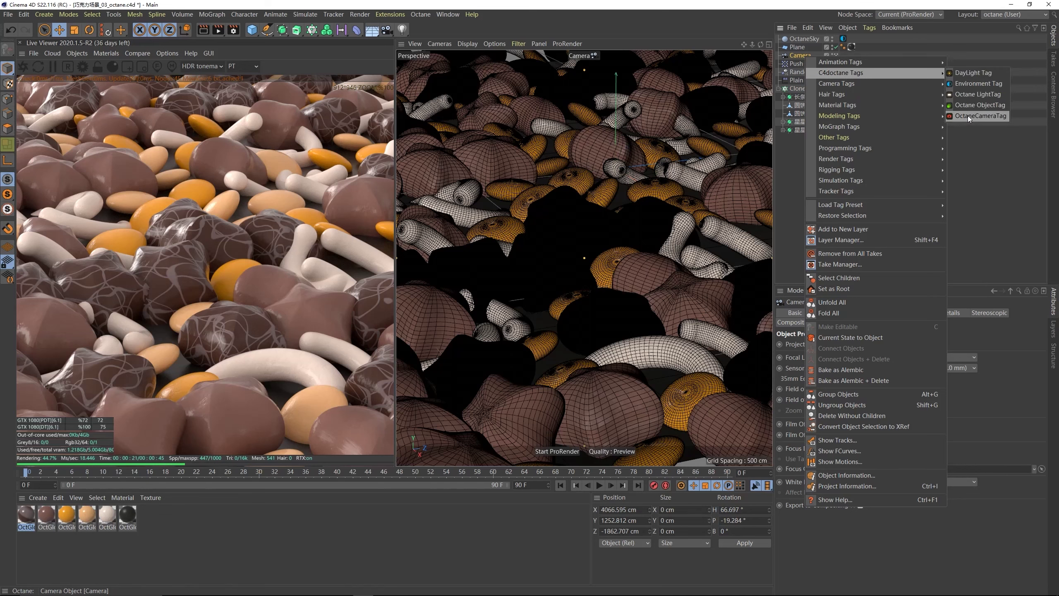
{"action": "left_click", "coordinate": [987, 118]}
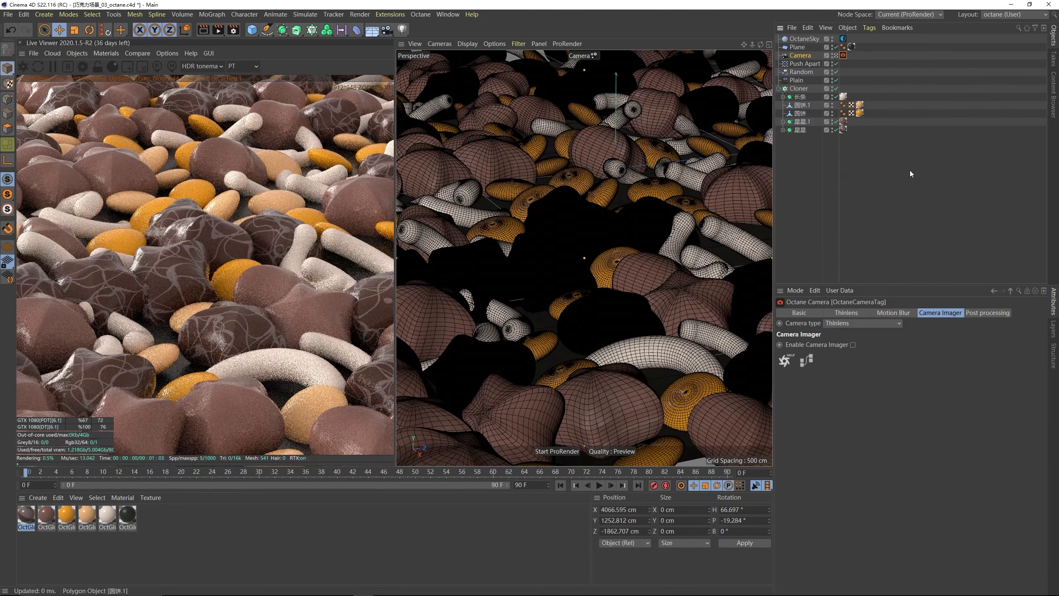
{"action": "left_click", "coordinate": [846, 312]}
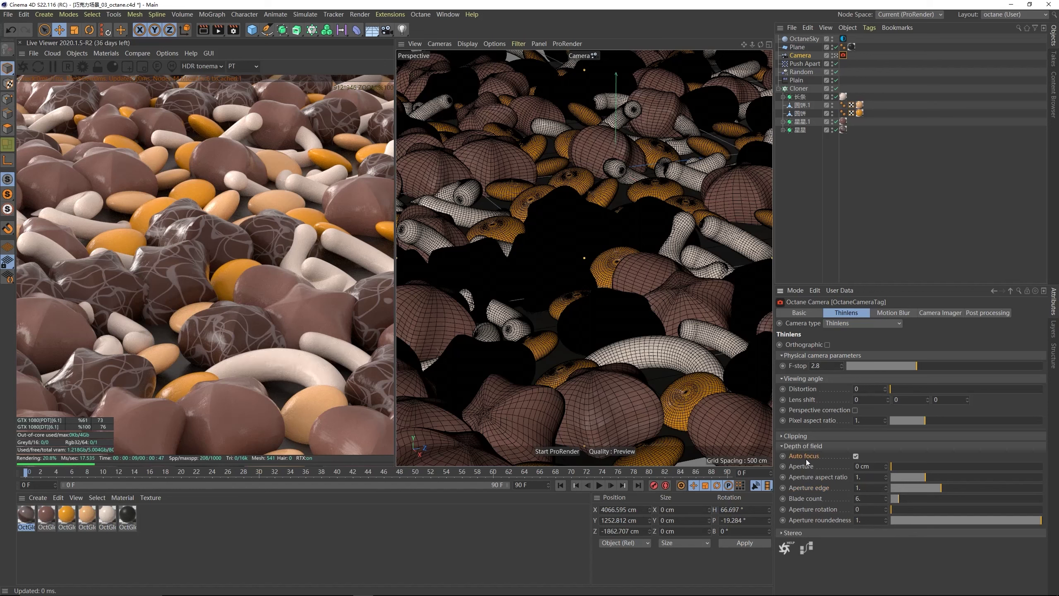
- Turn off auto focus and pick the focus distance (about 3524 cm) on a candy
{"action": "left_click", "coordinate": [856, 456]}
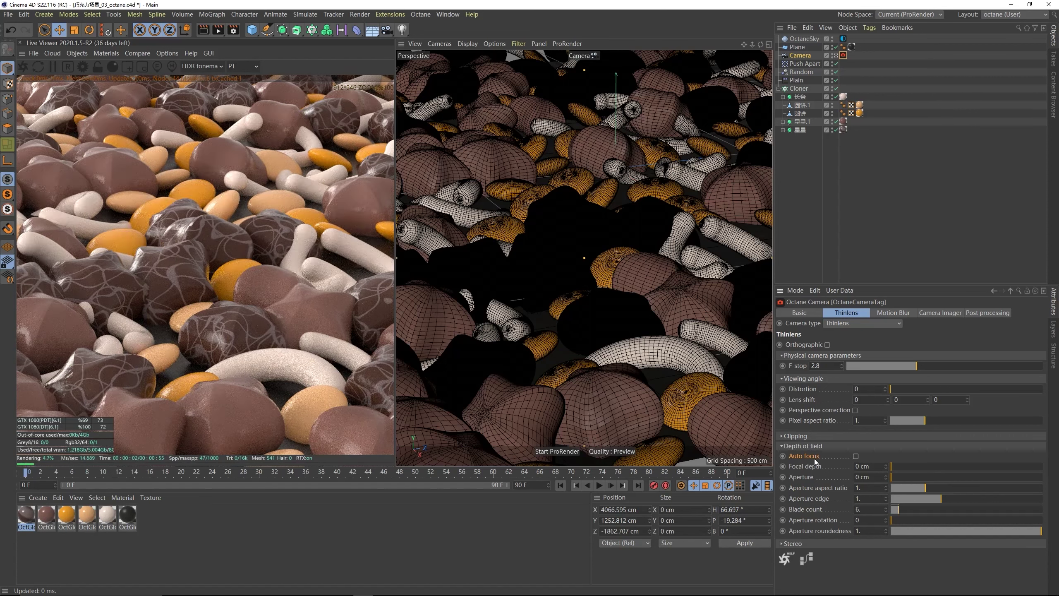
{"action": "left_click", "coordinate": [800, 55]}
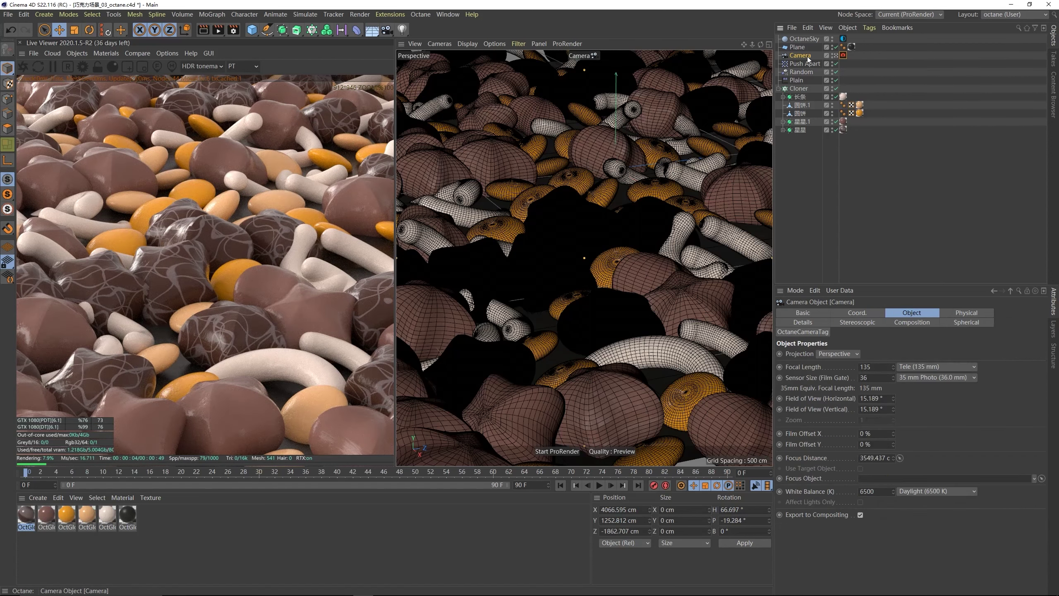
{"action": "left_click", "coordinate": [900, 458]}
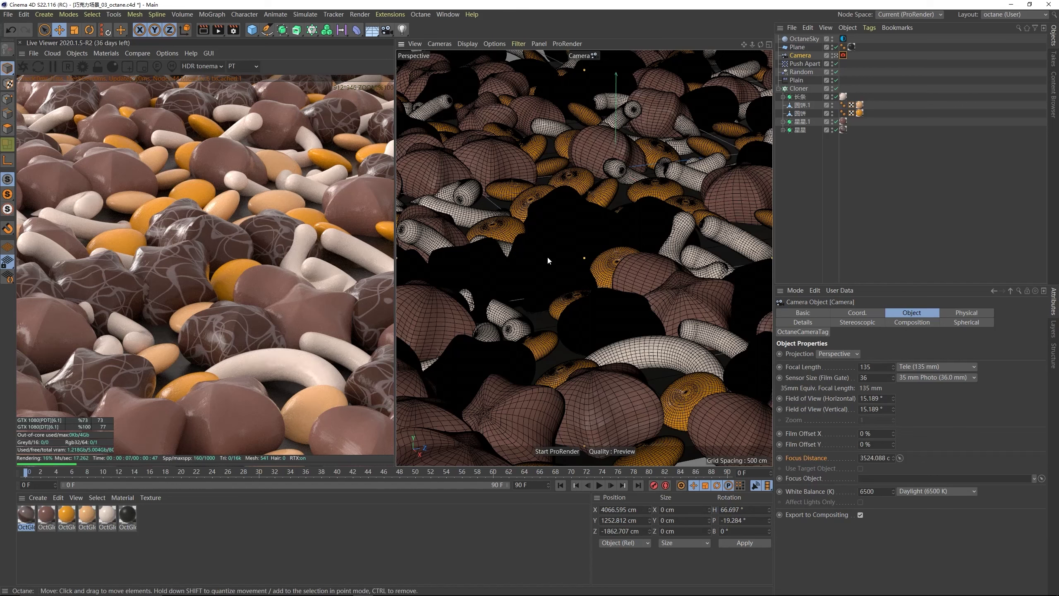
{"action": "left_click", "coordinate": [547, 255]}
{"action": "left_click", "coordinate": [843, 55]}
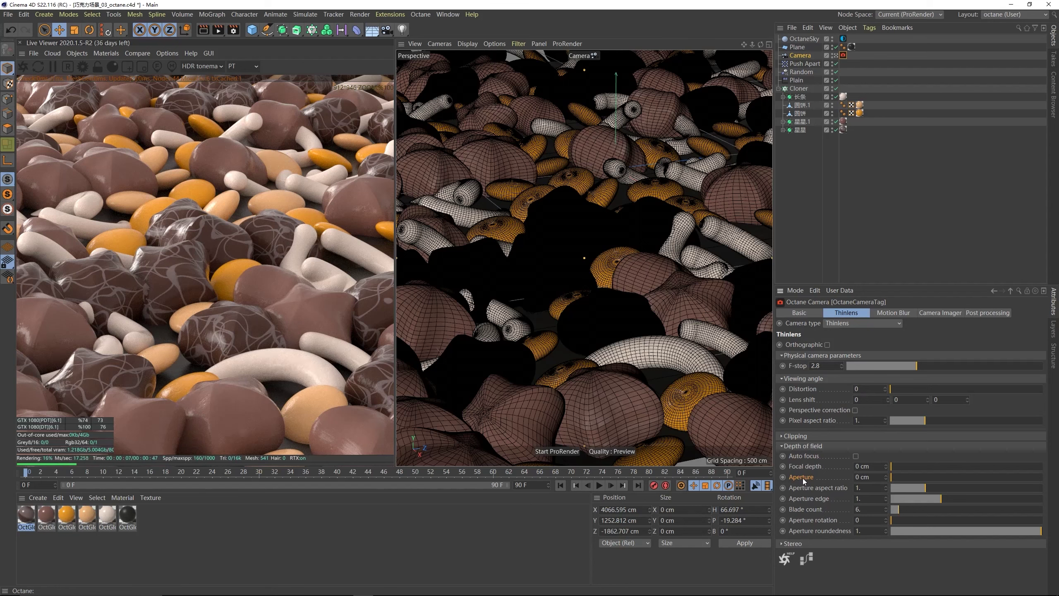
- Set the camera Aperture to 50 cm, after first trying 30 cm
{"action": "left_click", "coordinate": [879, 479]}
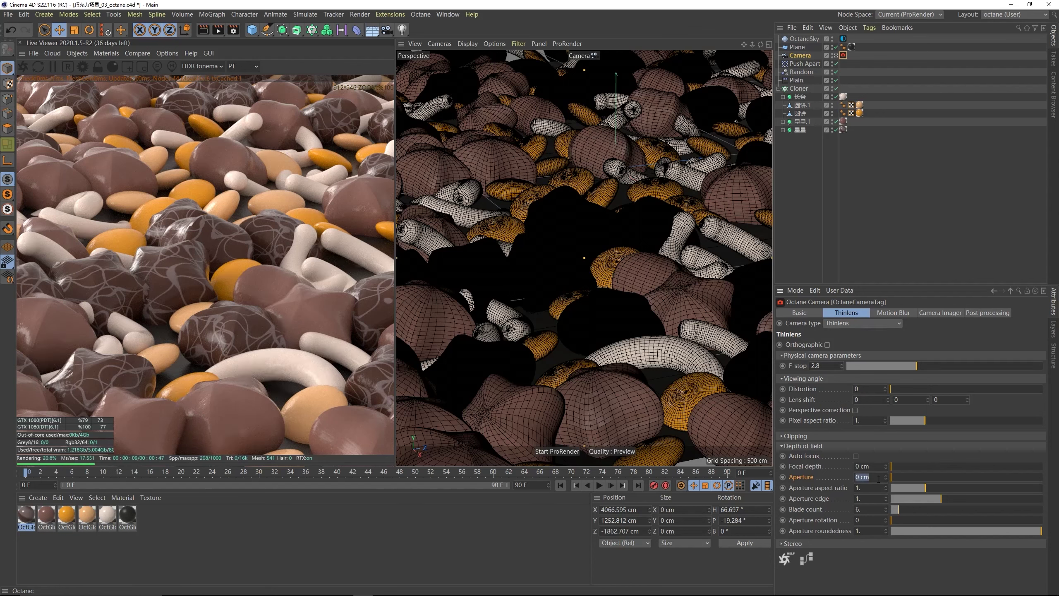
{"action": "type", "text": "30"}
{"action": "key", "text": "Return"}
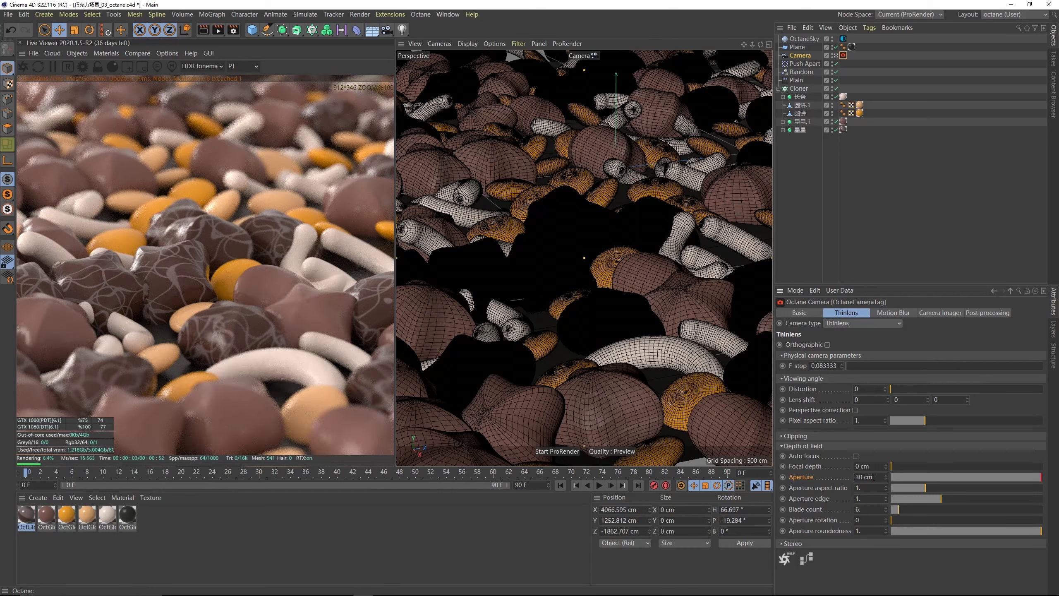
{"action": "double_click", "coordinate": [871, 478]}
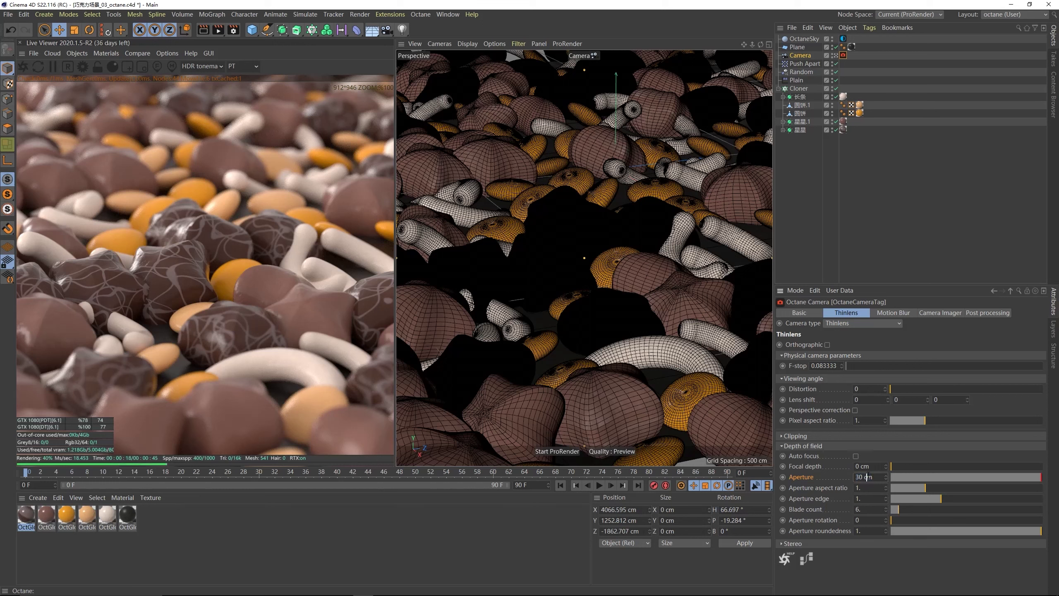
{"action": "type", "text": "50"}
{"action": "key", "text": "Return"}
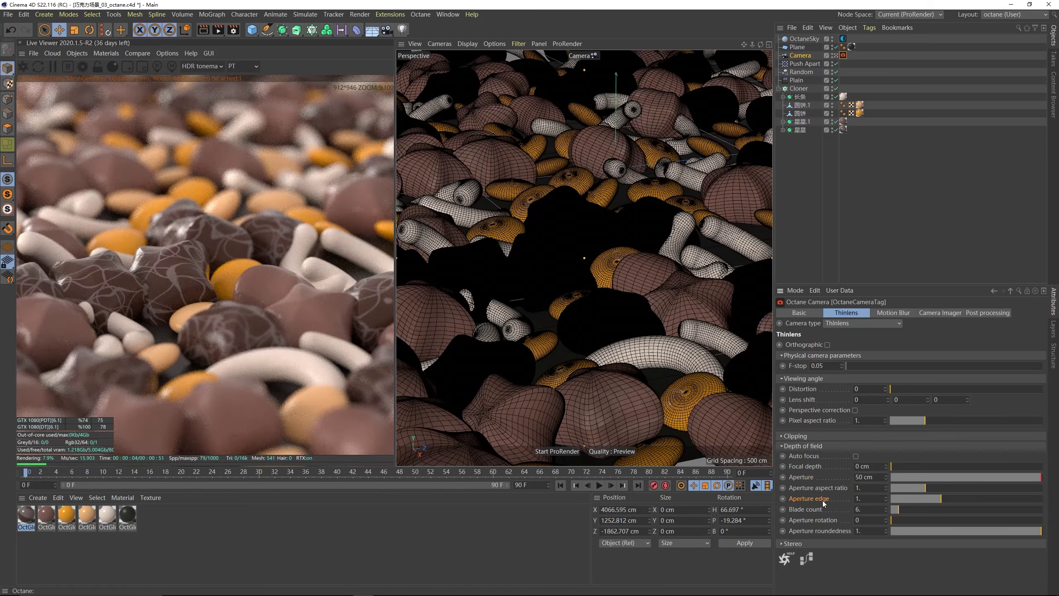
- Set the Aperture edge to 3, briefly trying 1 in between
{"action": "type", "text": "3"}
{"action": "key", "text": "Return"}
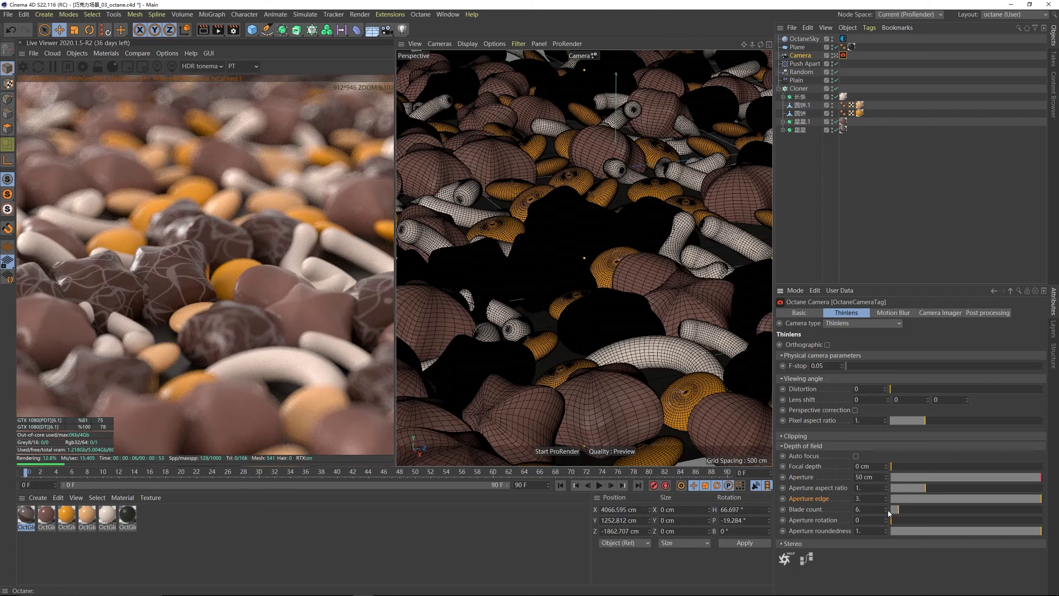
{"action": "left_click", "coordinate": [875, 497]}
{"action": "type", "text": "1"}
{"action": "key", "text": "Return"}
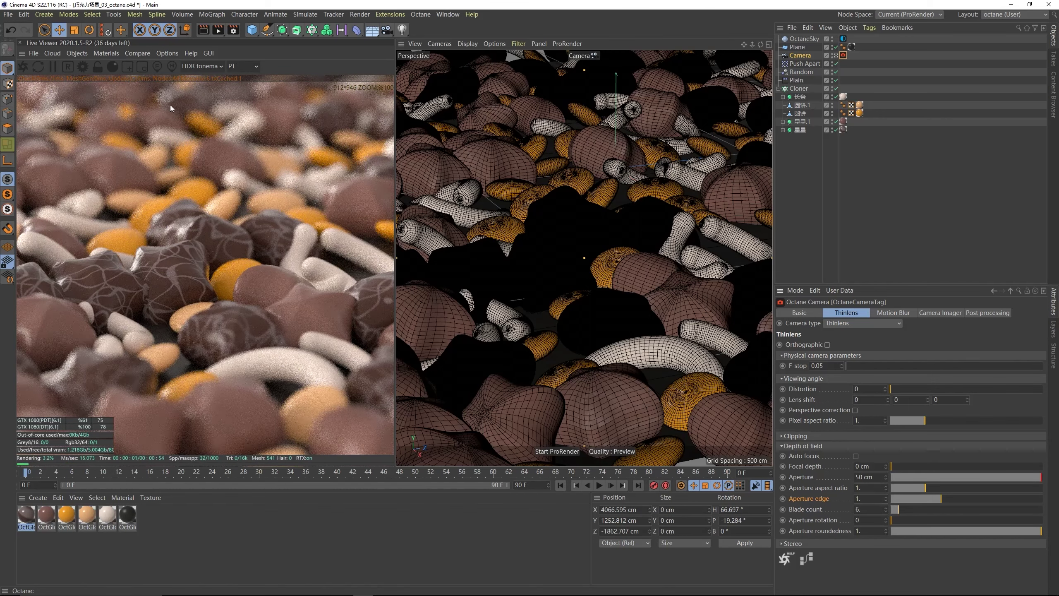
{"action": "left_click", "coordinate": [860, 498]}
{"action": "type", "text": "3"}
{"action": "key", "text": "Return"}
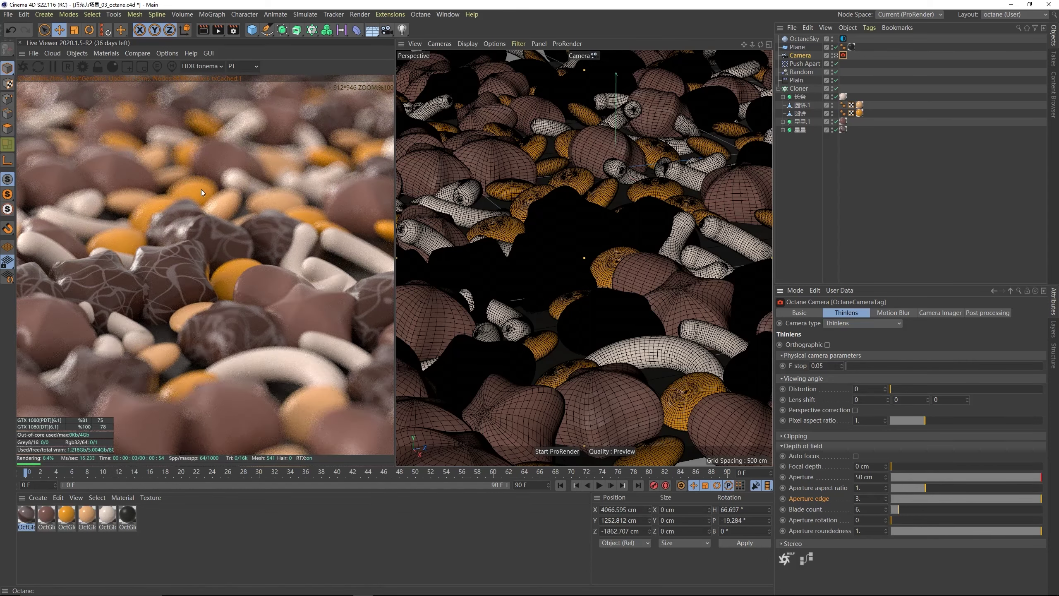
- Rotate the OctaneSky HDRI to RotX about 0.578 and set its Power to 2.5
{"action": "left_click", "coordinate": [843, 40]}
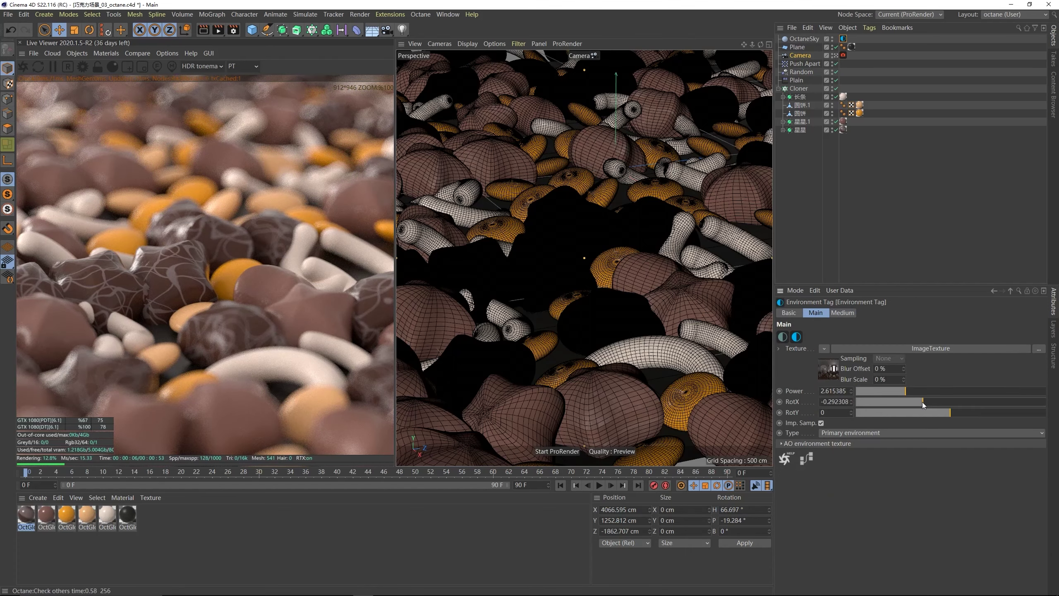
{"action": "left_click_drag", "start_coordinate": [922, 403], "coordinate": [976, 406]}
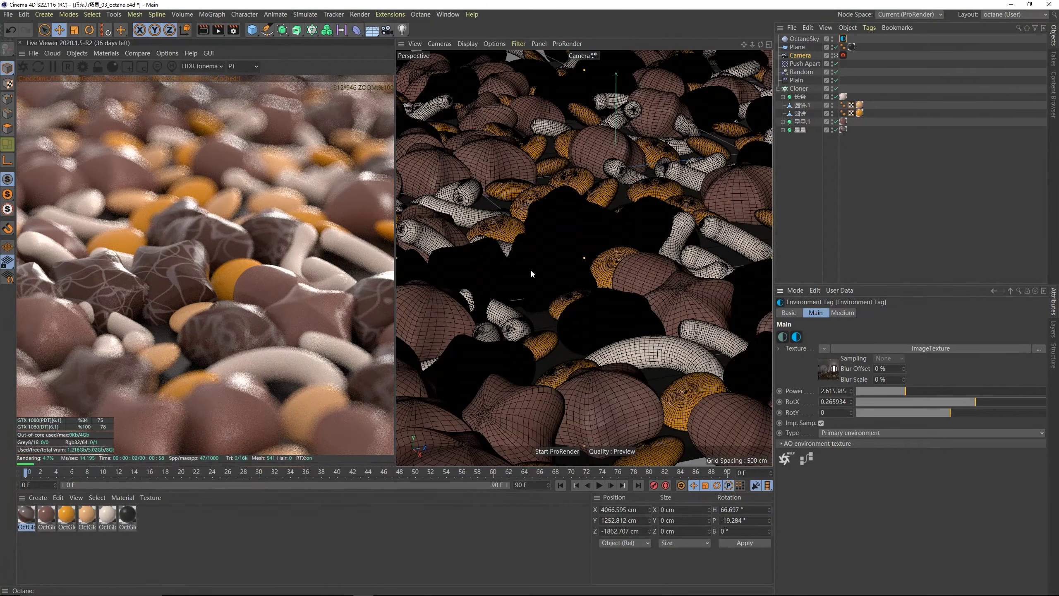
{"action": "left_click_drag", "start_coordinate": [963, 401], "coordinate": [1005, 401]}
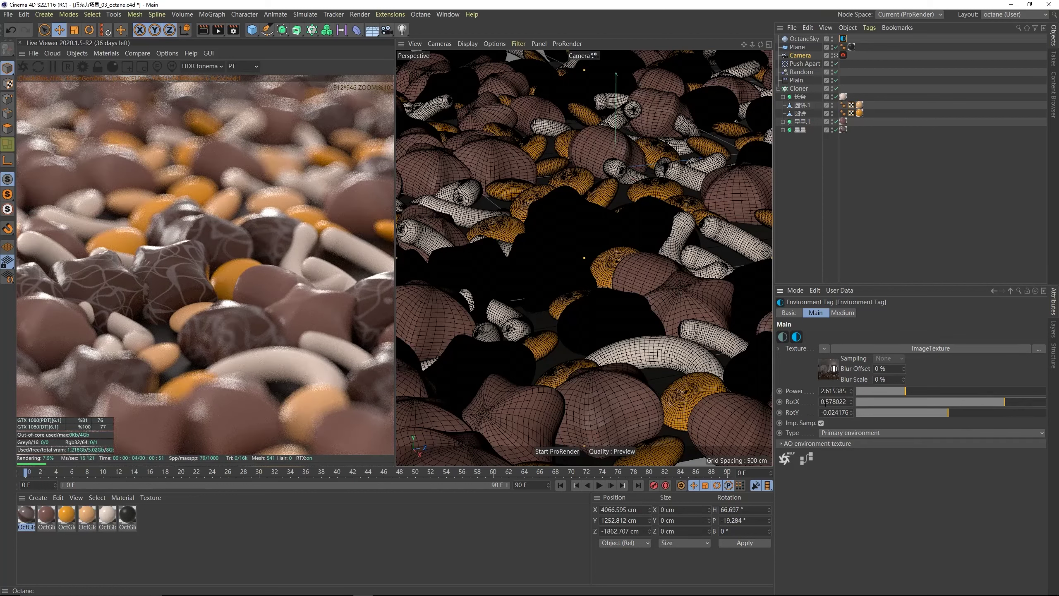
{"action": "double_click", "coordinate": [835, 391]}
{"action": "type", "text": "2.5"}
{"action": "key", "text": "Return"}
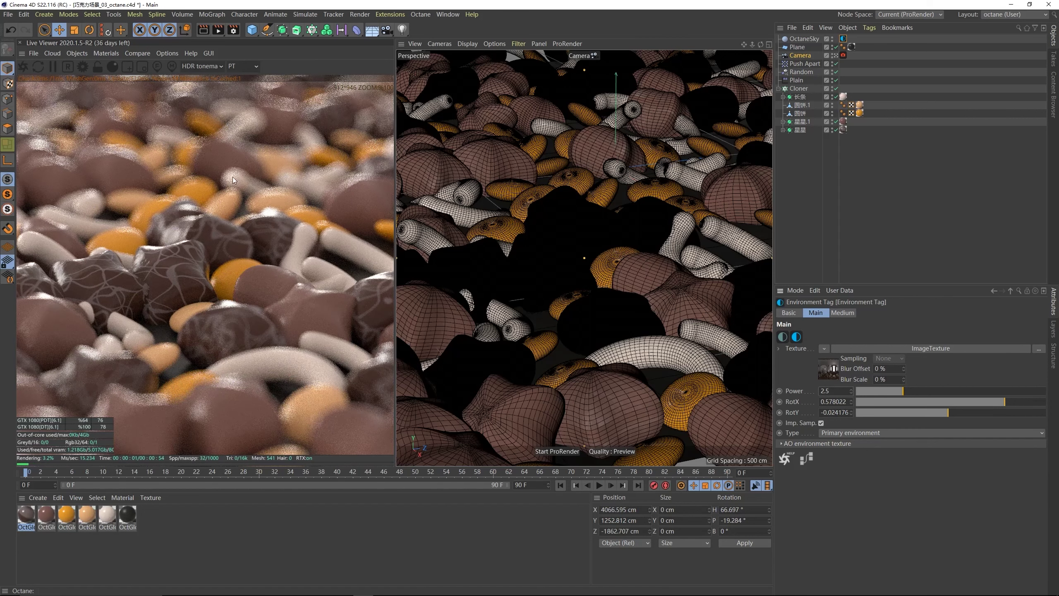
{"action": "left_click", "coordinate": [844, 55]}
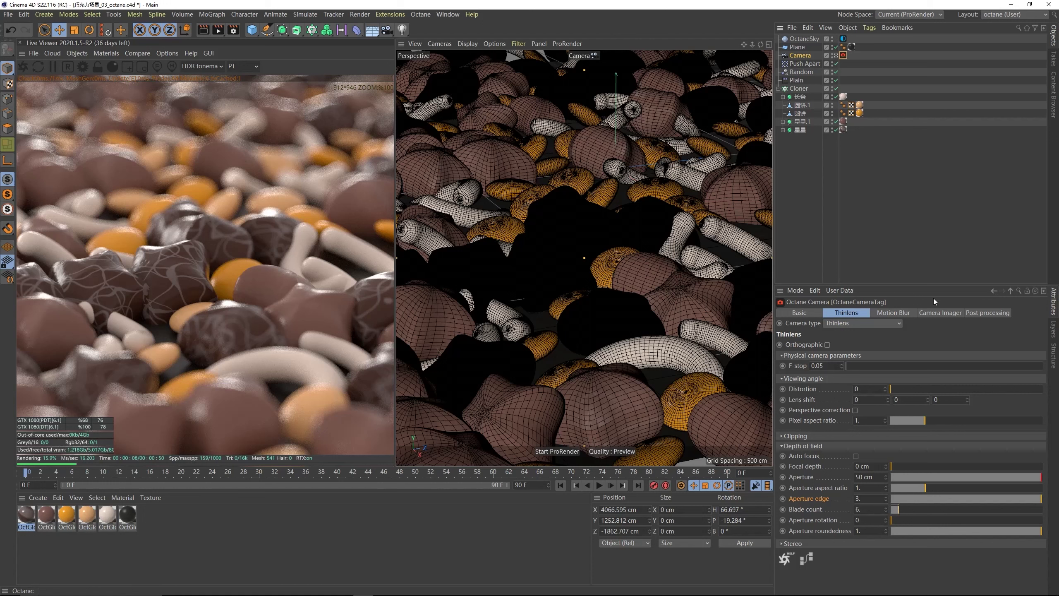
- Enable the Camera Imager and set its Response to DSCS315_2 after trying Ektachrome_400XCD
{"action": "left_click", "coordinate": [933, 313]}
{"action": "left_click", "coordinate": [853, 345]}
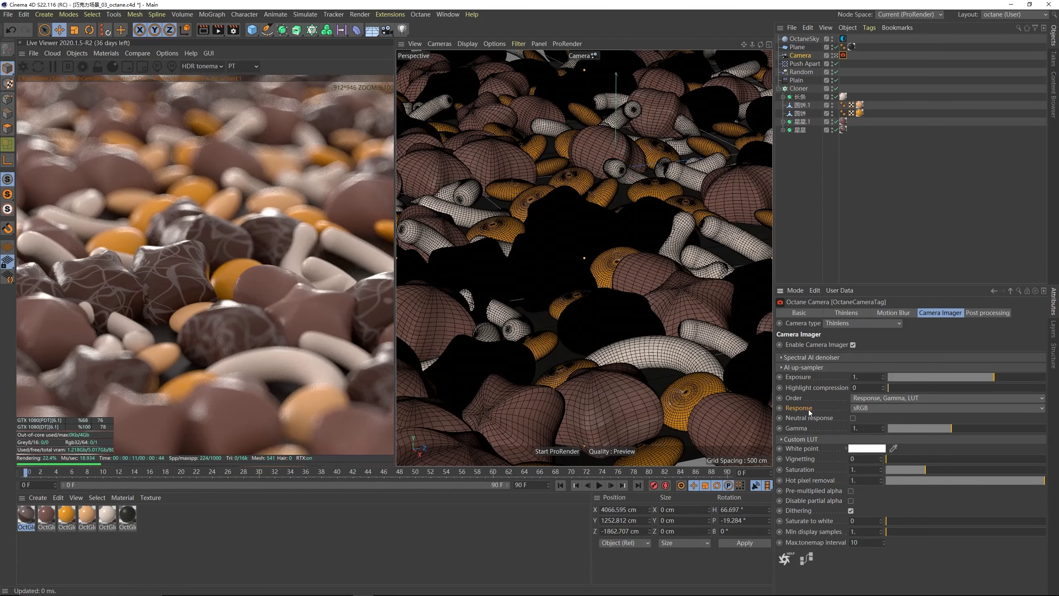
{"action": "left_click", "coordinate": [862, 409]}
{"action": "left_click", "coordinate": [880, 529]}
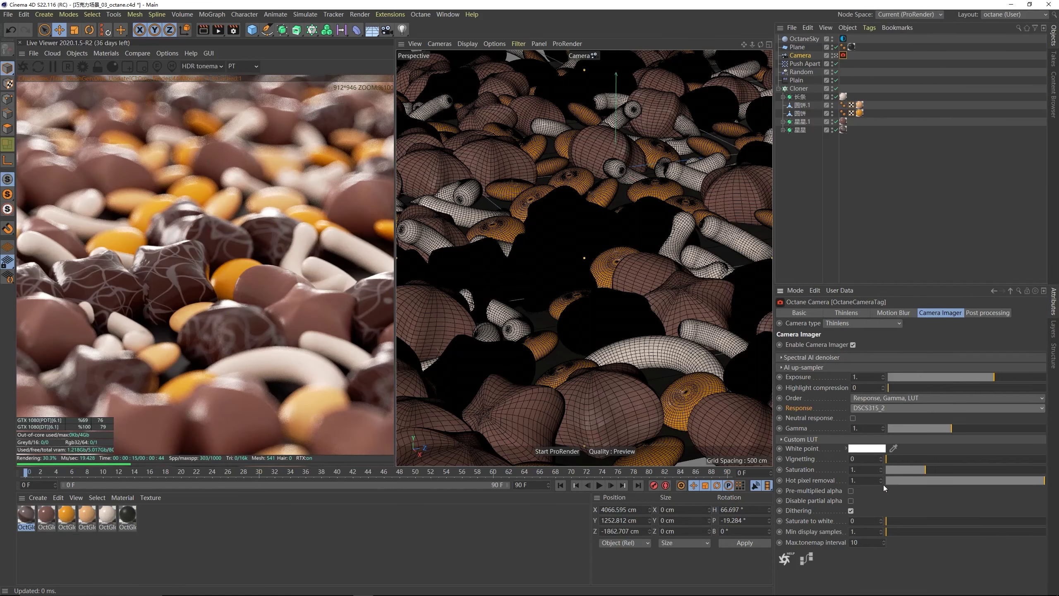
{"action": "left_click", "coordinate": [879, 408]}
{"action": "left_click", "coordinate": [881, 390]}
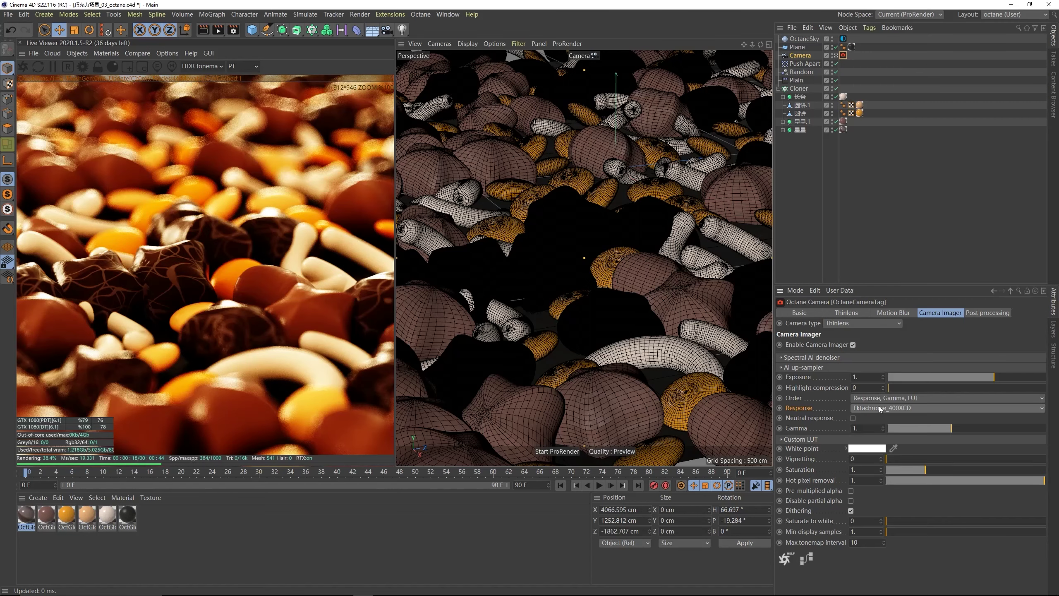
{"action": "scroll", "coordinate": [880, 408], "scroll_direction": "down", "scroll_amount": 4}
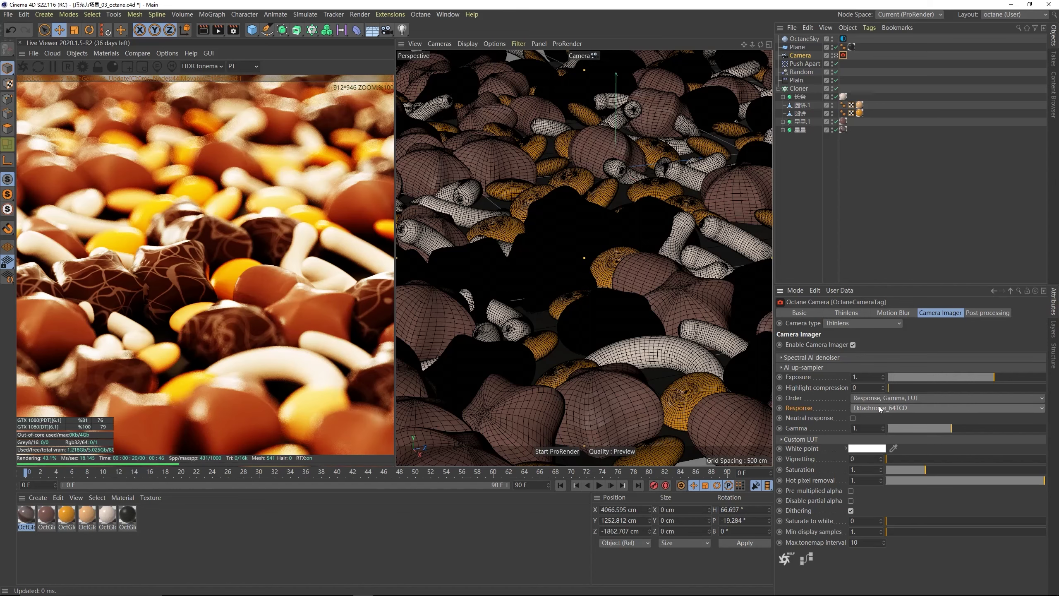
{"action": "scroll", "coordinate": [880, 408], "scroll_direction": "down", "scroll_amount": 5}
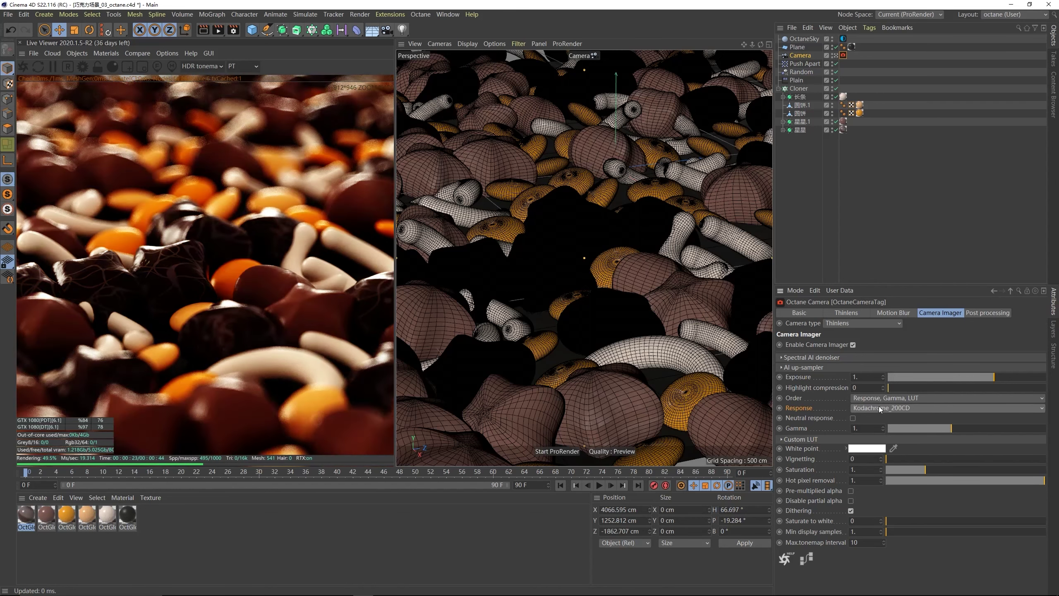
{"action": "scroll", "coordinate": [881, 409], "scroll_direction": "down", "scroll_amount": 4}
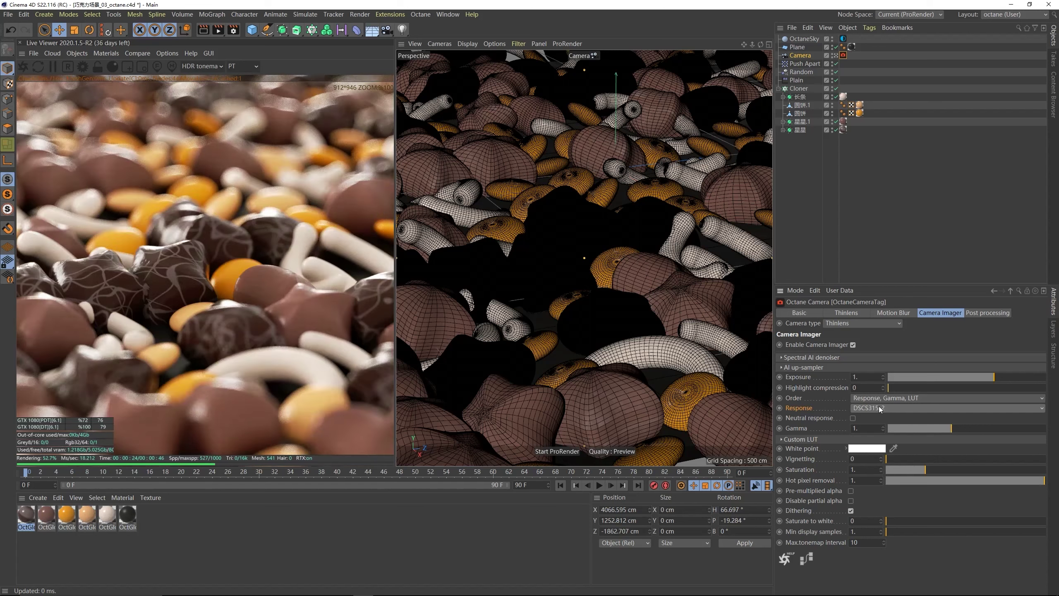
{"action": "scroll", "coordinate": [880, 409], "scroll_direction": "down", "scroll_amount": 4}
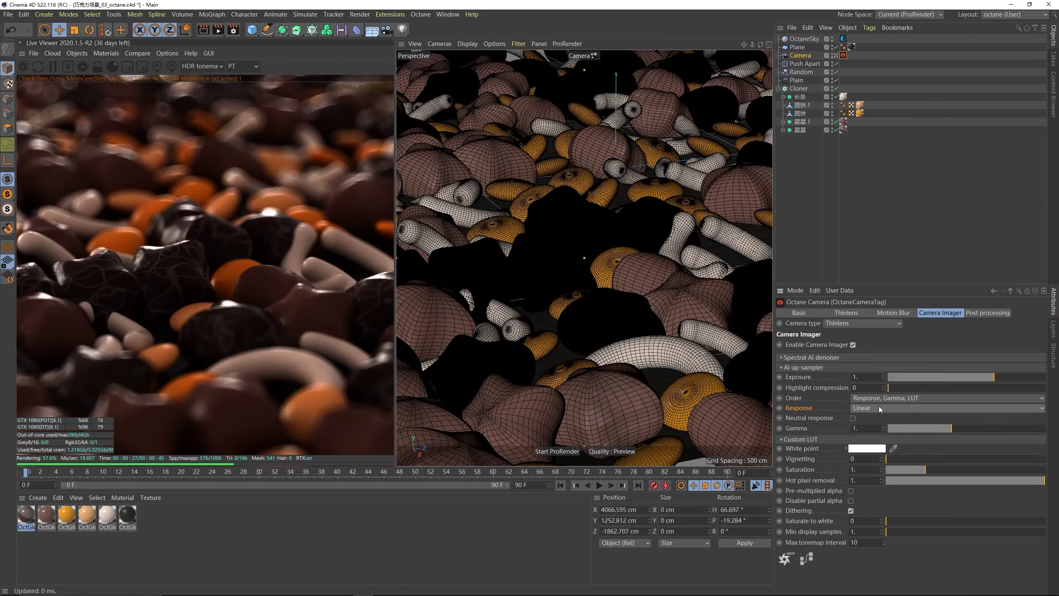
{"action": "left_click", "coordinate": [880, 409]}
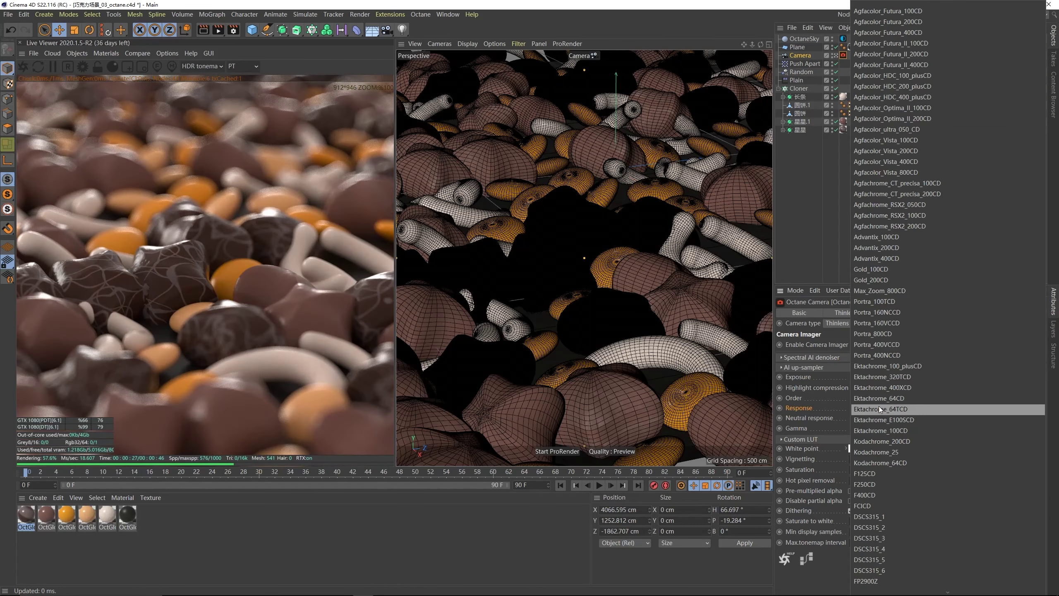
{"action": "left_click", "coordinate": [884, 526]}
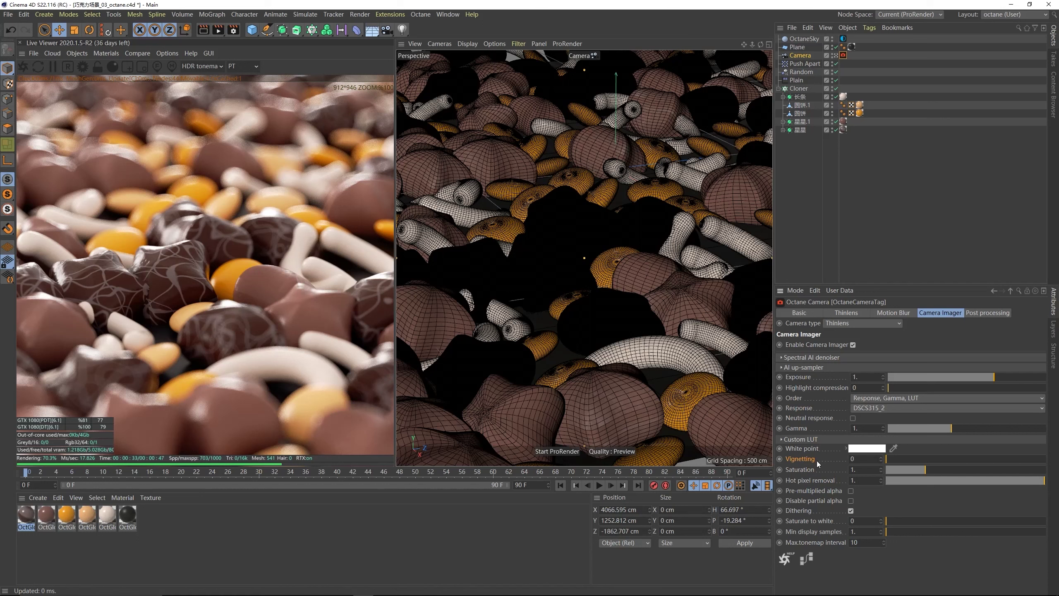
- Raise vignetting to about 0.77 and exposure to about 1.48
{"action": "left_click_drag", "start_coordinate": [899, 459], "coordinate": [1013, 458]}
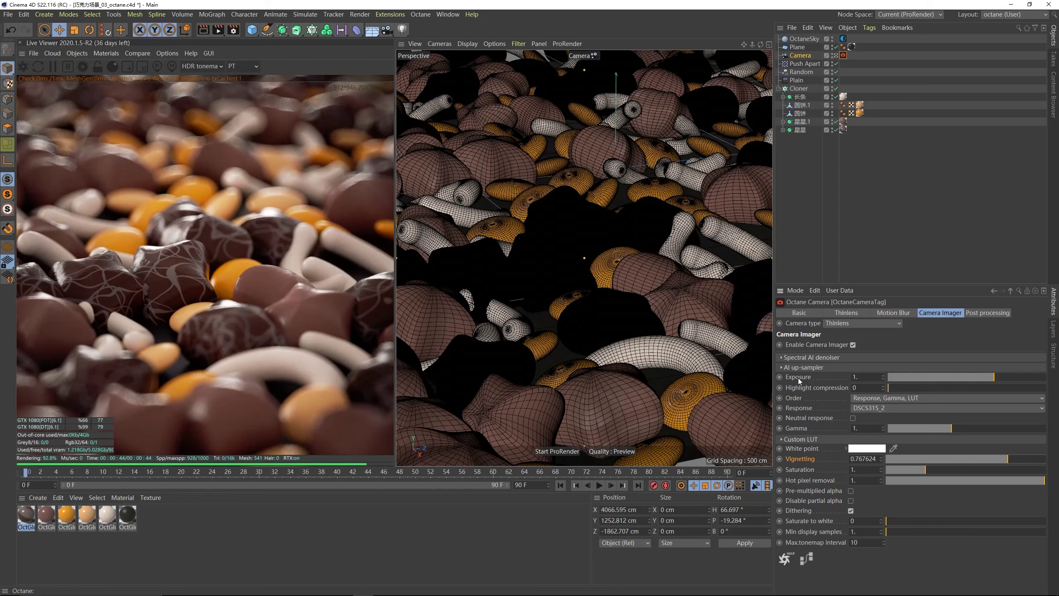
{"action": "left_click_drag", "start_coordinate": [995, 378], "coordinate": [1001, 380]}
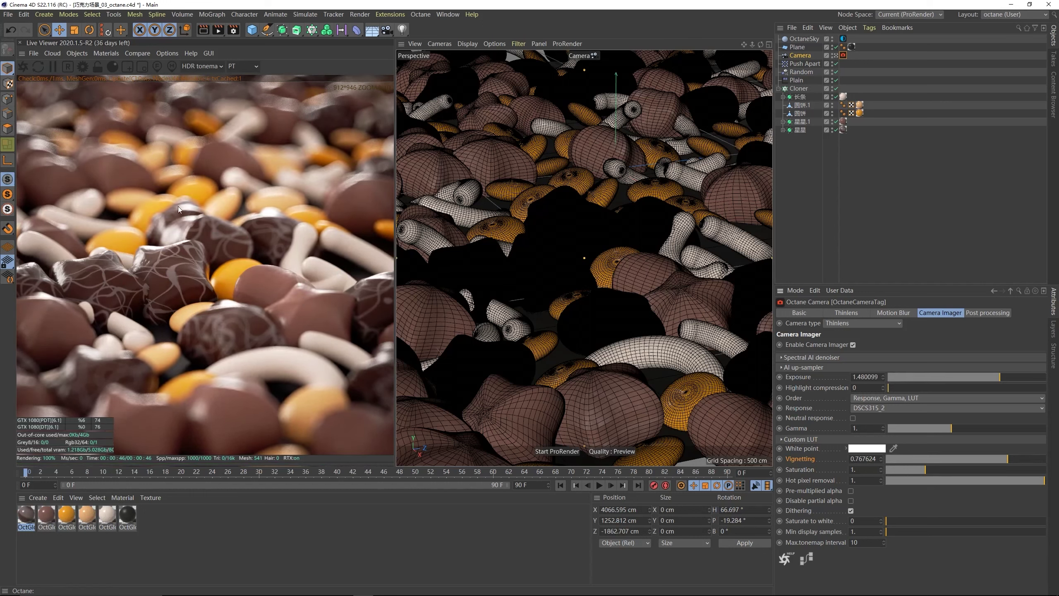
{"action": "left_click", "coordinate": [978, 314]}
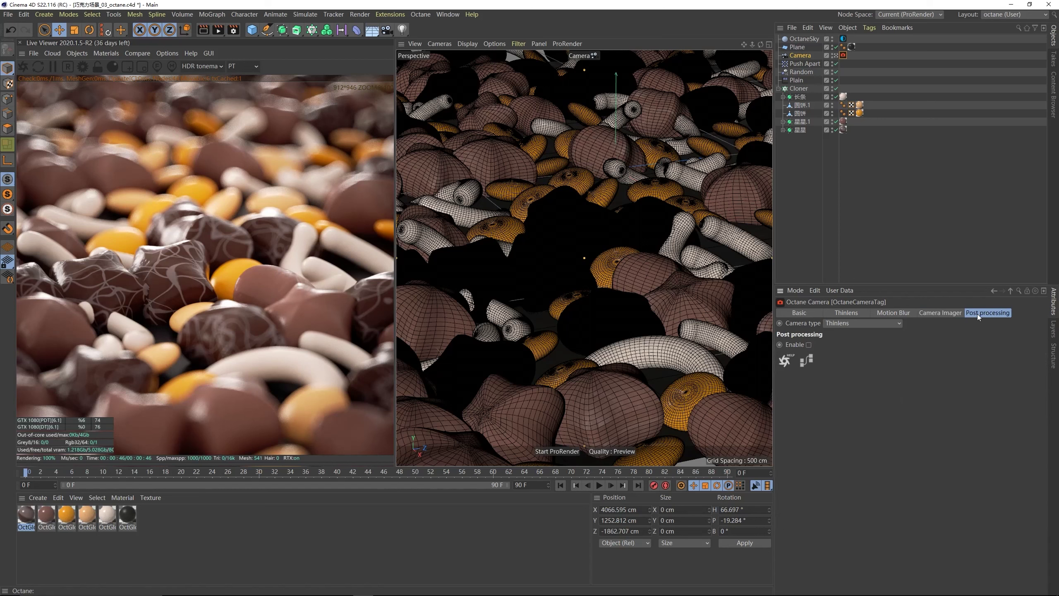
- Enable Octane post processing and settle the Bloom power around 14
{"action": "left_click", "coordinate": [808, 345]}
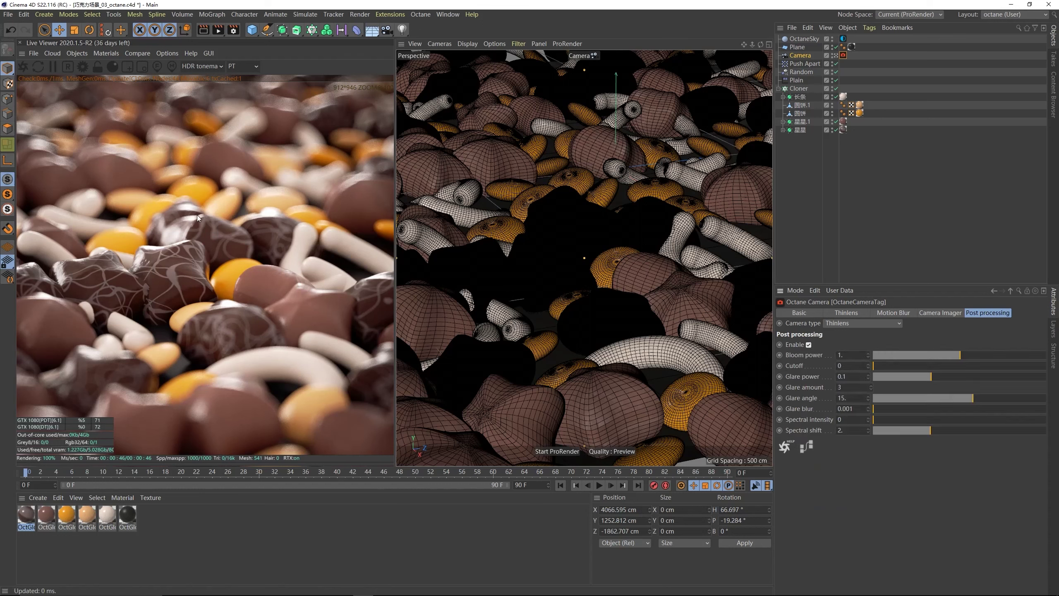
{"action": "left_click", "coordinate": [799, 354]}
{"action": "left_click_drag", "start_coordinate": [984, 358], "coordinate": [1017, 354]}
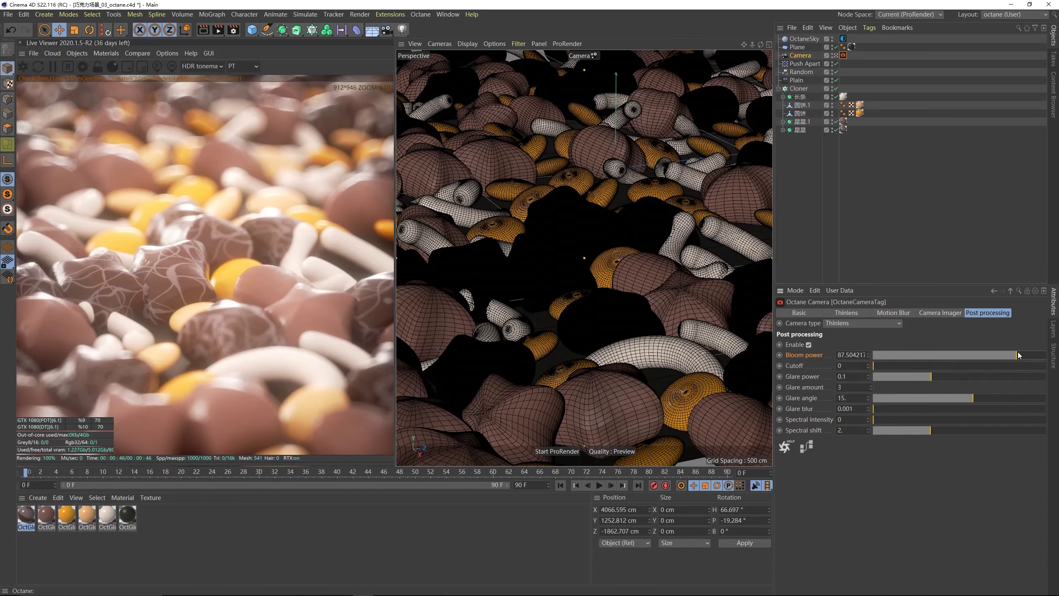
{"action": "left_click_drag", "start_coordinate": [1018, 355], "coordinate": [993, 355]}
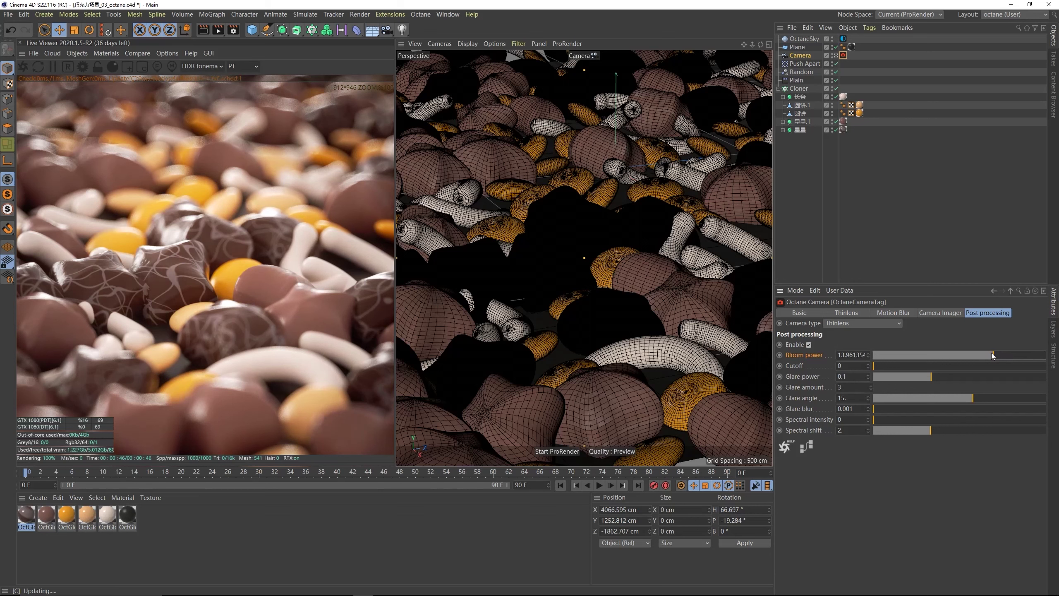
{"action": "left_click", "coordinate": [960, 234]}
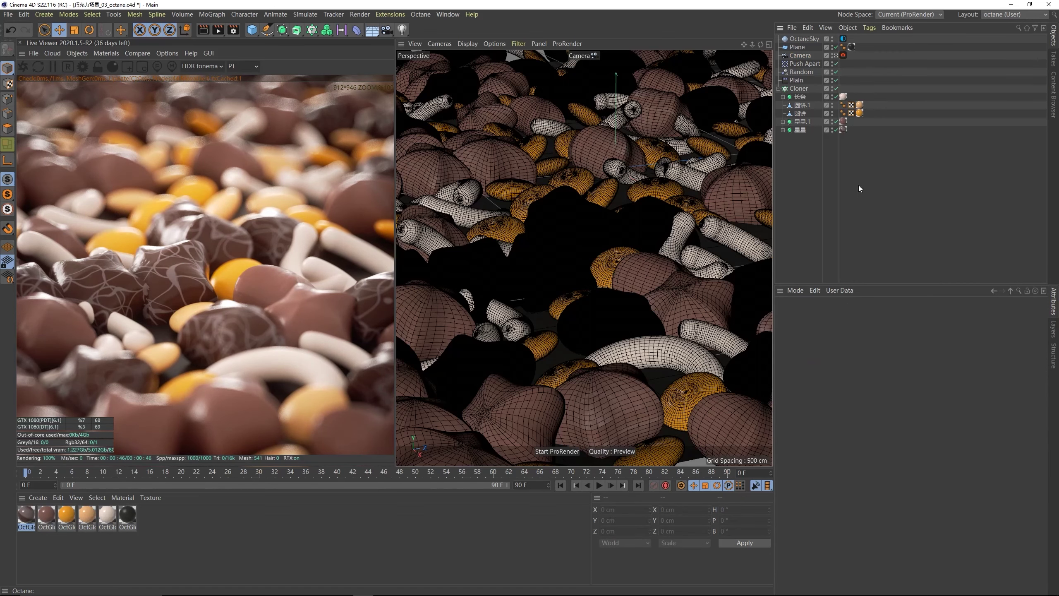
- Set the render engine to Octane Renderer in Render Settings
{"action": "left_click", "coordinate": [233, 30]}
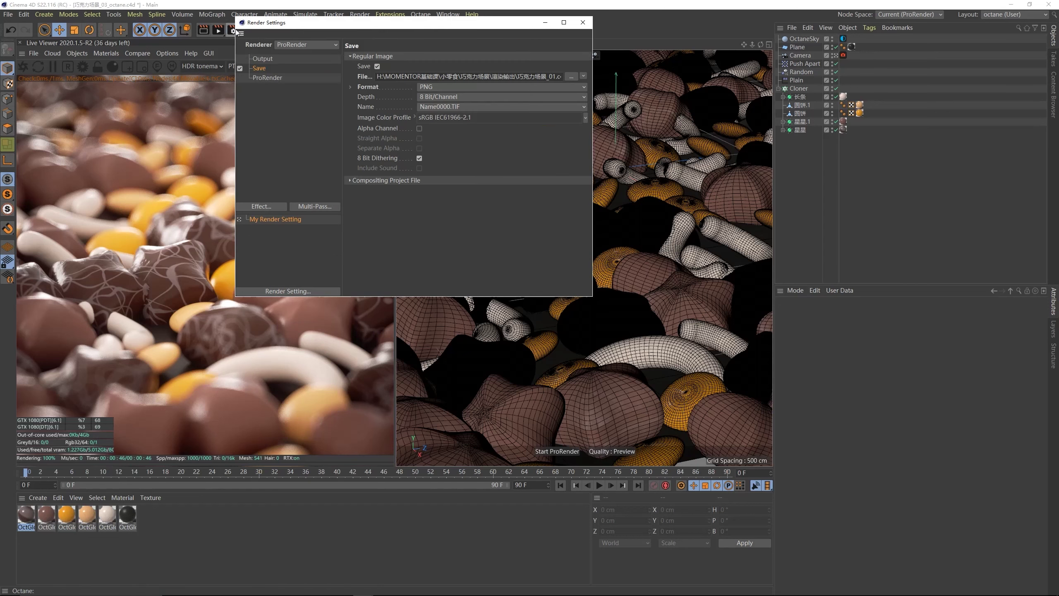
{"action": "left_click_drag", "start_coordinate": [271, 19], "coordinate": [444, 136]}
{"action": "left_click", "coordinate": [471, 158]}
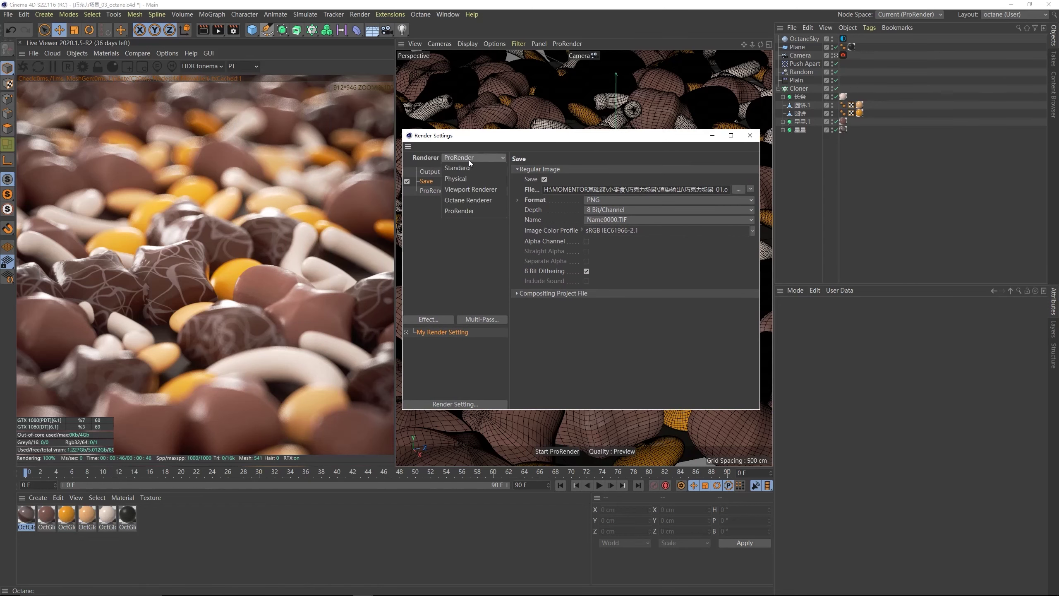
{"action": "left_click", "coordinate": [462, 199]}
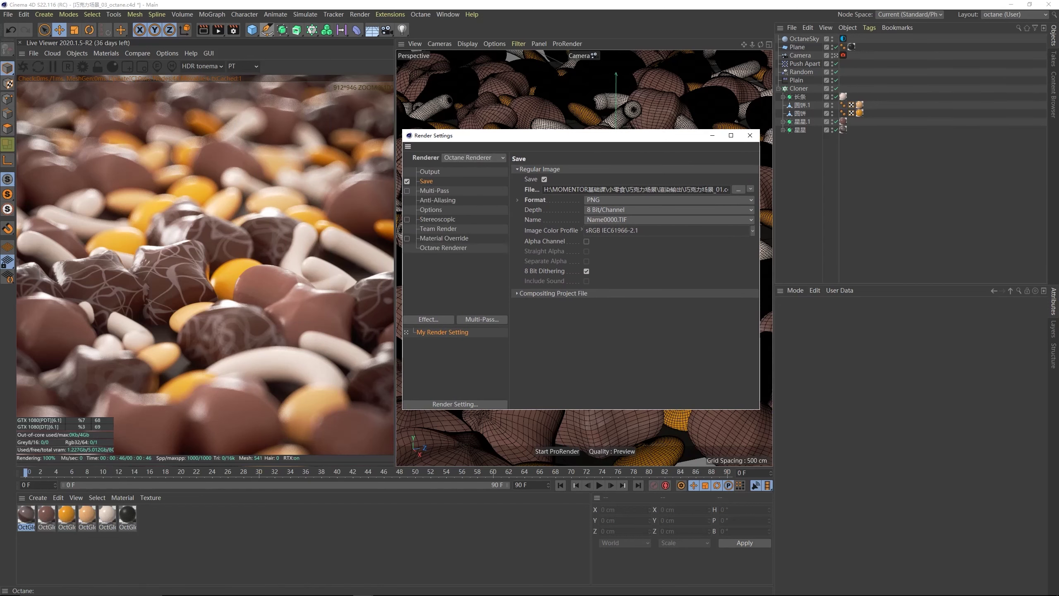
- Append '_octan' to the output file name in the 渲染输出 save location
{"action": "left_click", "coordinate": [737, 190]}
{"action": "left_click", "coordinate": [96, 553]}
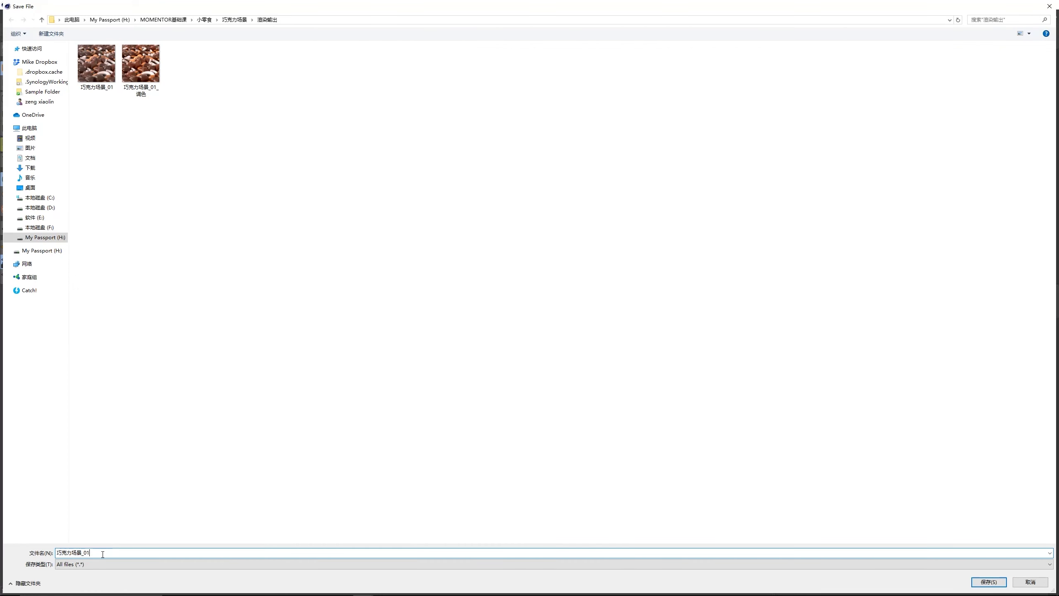
{"action": "type", "text": "_octane"}
{"action": "key", "text": "Return"}
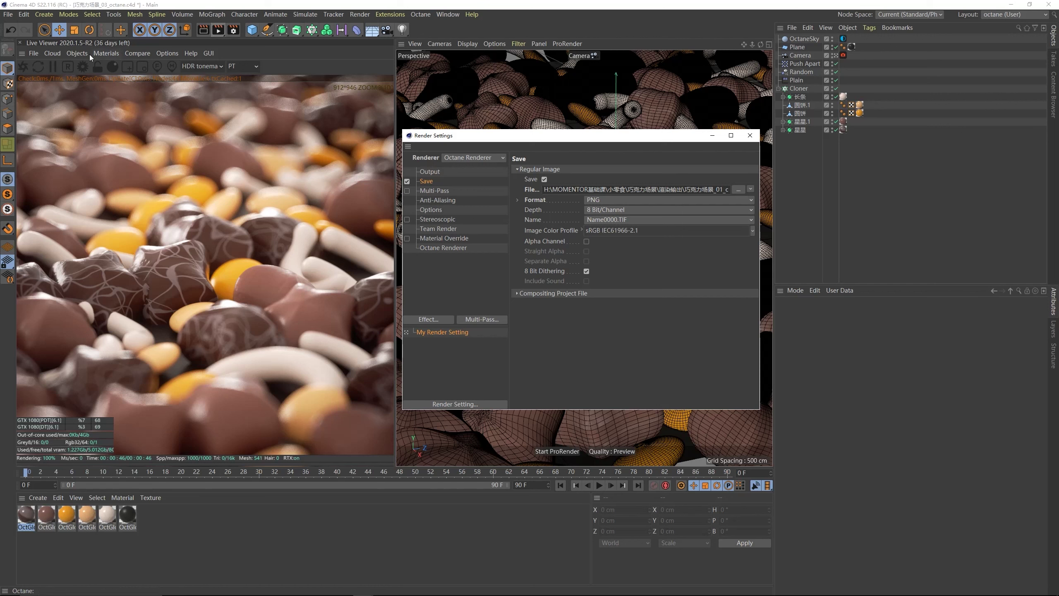
- Render the scene in the Picture Viewer
{"action": "left_click", "coordinate": [83, 65]}
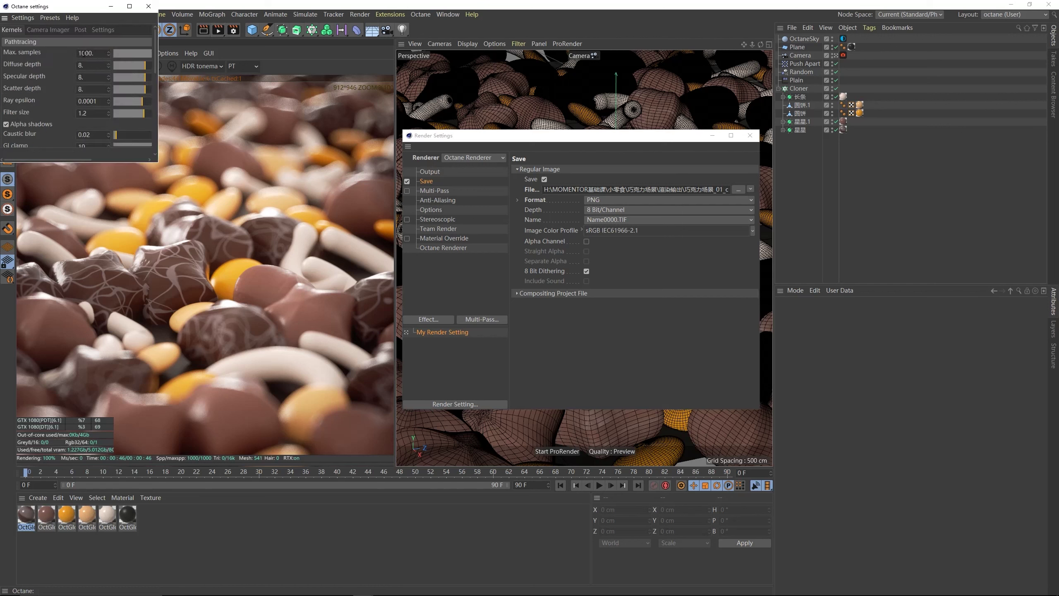
{"action": "left_click", "coordinate": [148, 6]}
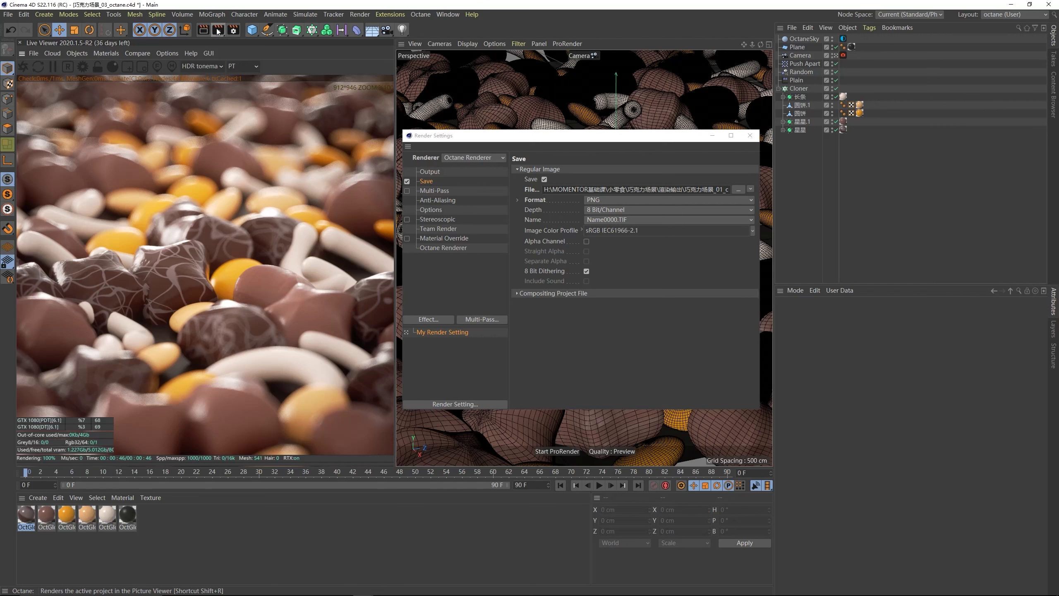
{"action": "left_click", "coordinate": [217, 30]}
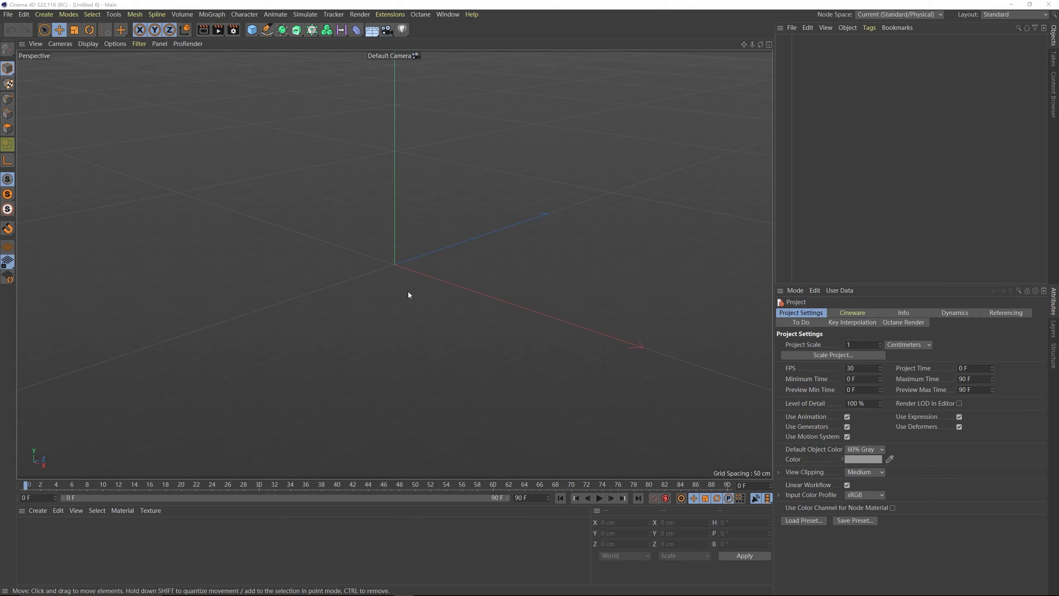
- Open 软糖_03 from the 软糖场景 folder and delete all its materials
{"action": "left_click", "coordinate": [8, 14]}
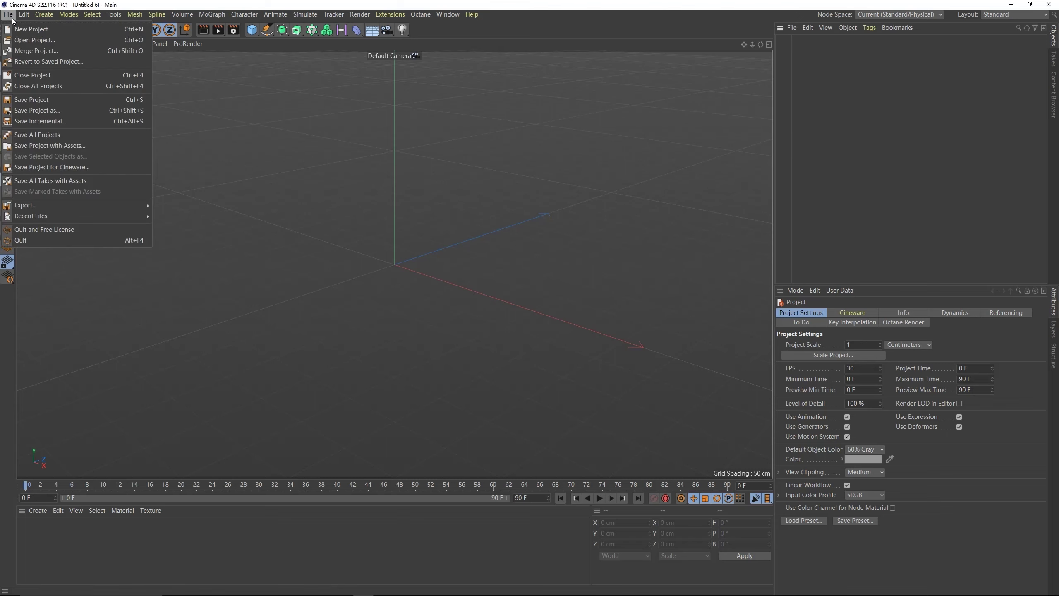
{"action": "left_click", "coordinate": [23, 42]}
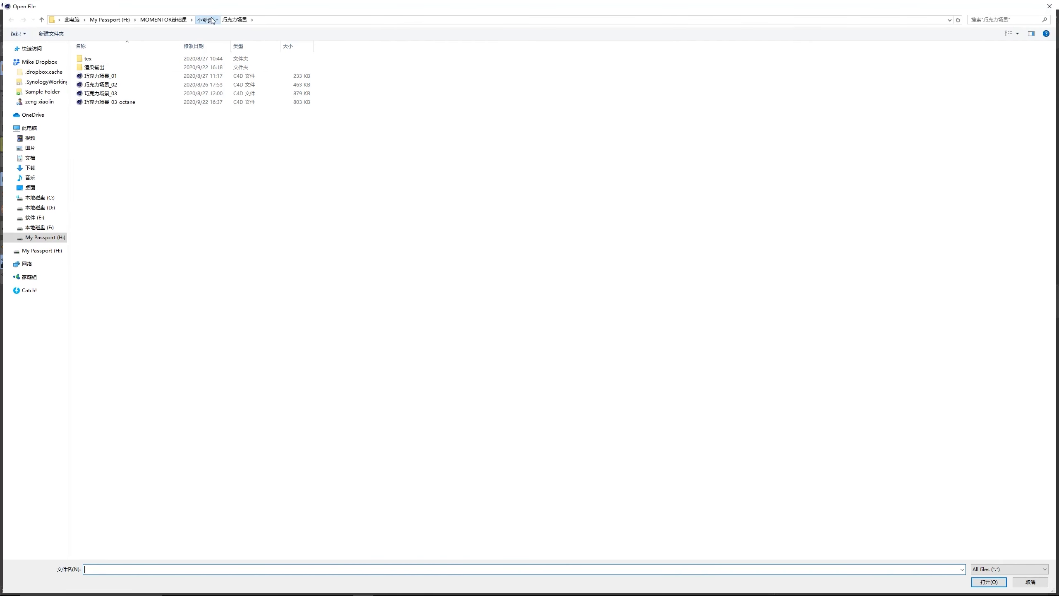
{"action": "double_click", "coordinate": [95, 76]}
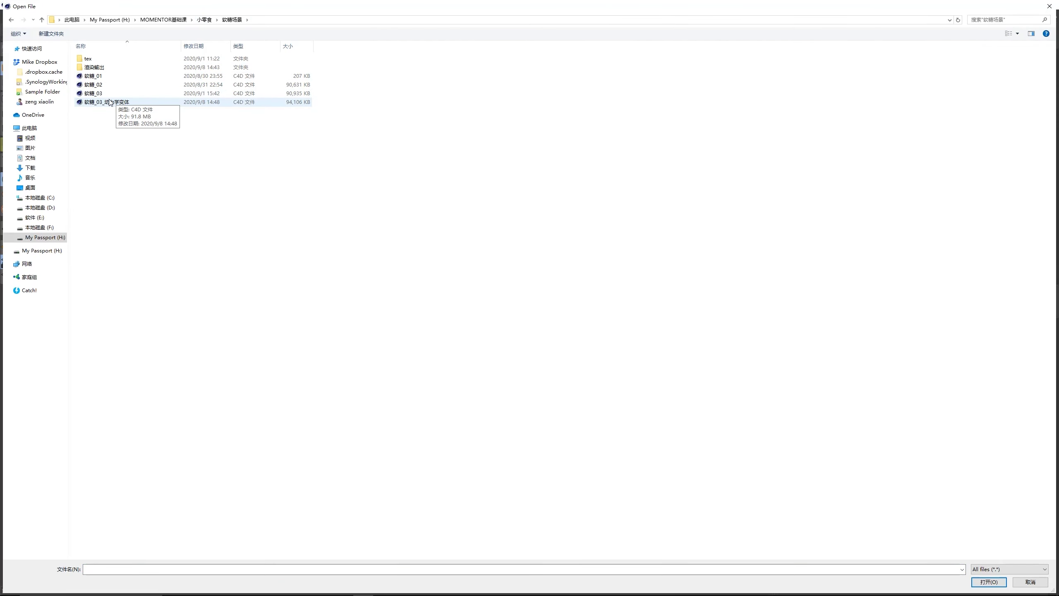
{"action": "double_click", "coordinate": [94, 93]}
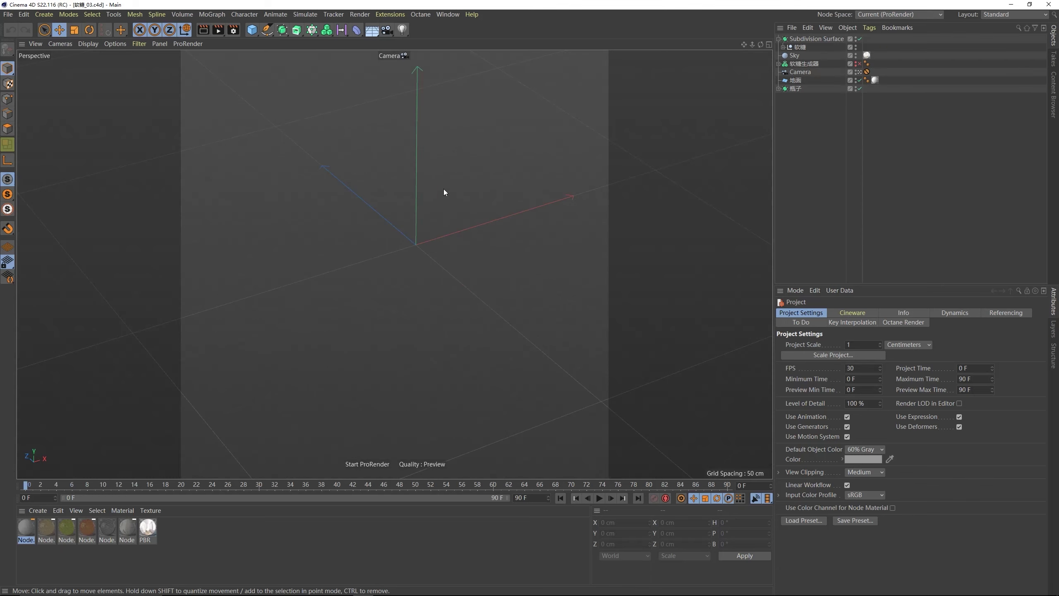
{"action": "key", "text": "ctrl+a"}
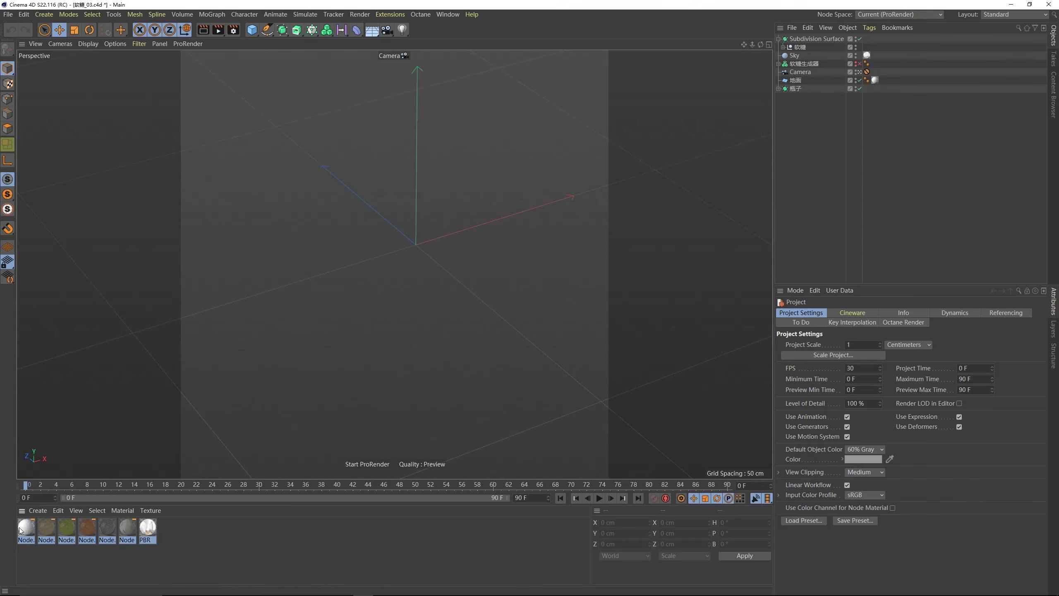
{"action": "key", "text": "Delete"}
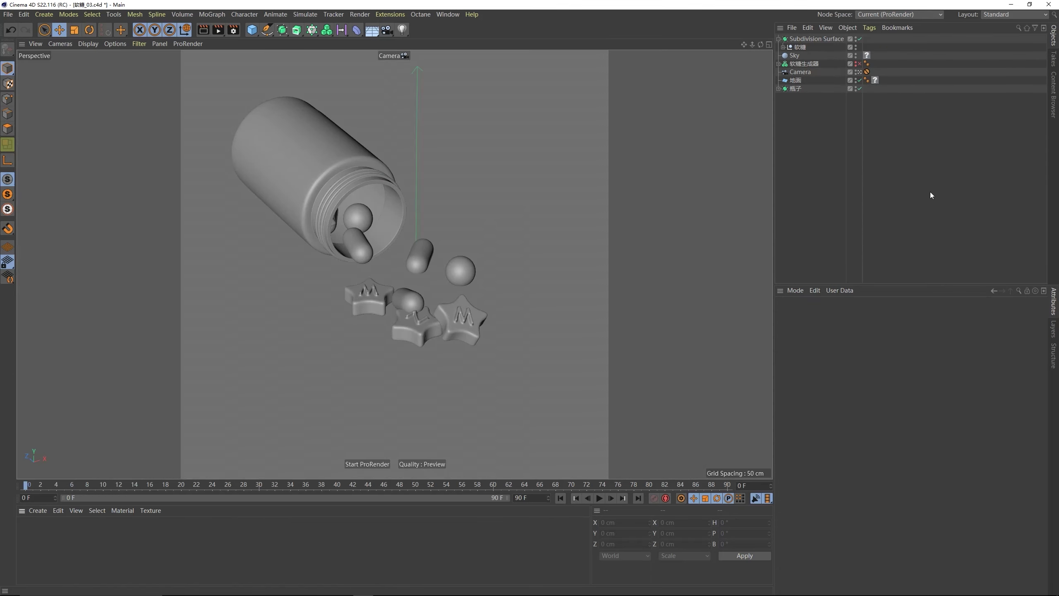
- Delete the leftover empty material tags on the candies and the bottle parts
{"action": "left_click", "coordinate": [875, 81]}
{"action": "left_click", "coordinate": [876, 48]}
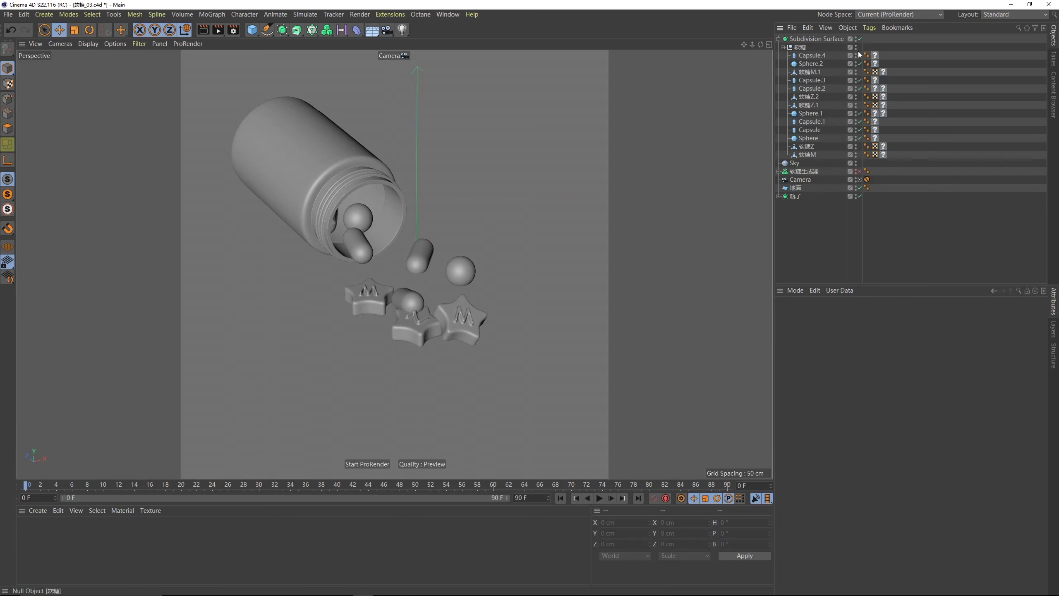
{"action": "left_click_drag", "start_coordinate": [875, 52], "coordinate": [884, 156]}
{"action": "key", "text": "Delete"}
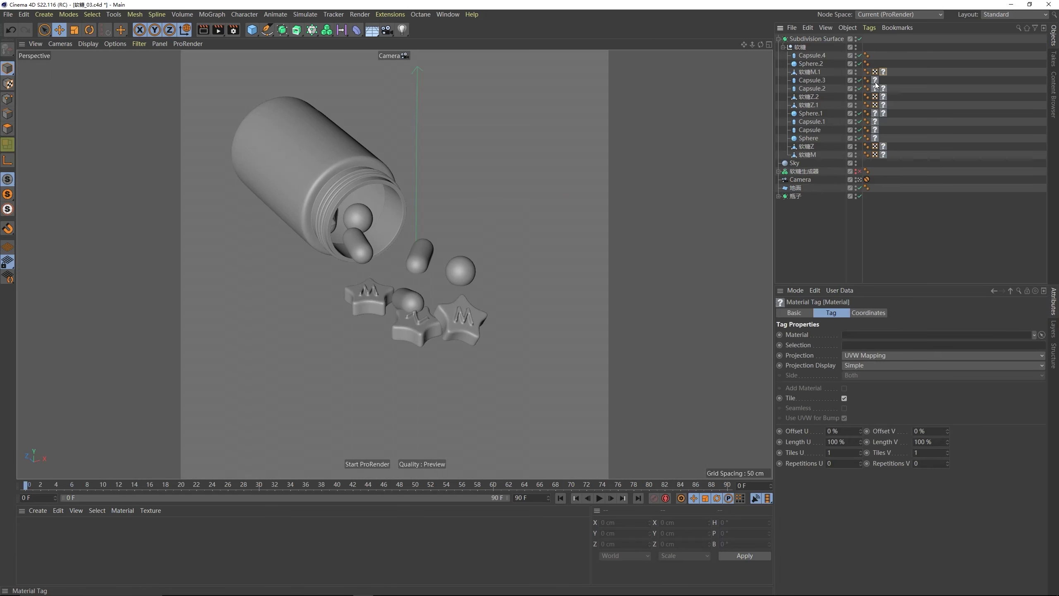
{"action": "left_click", "coordinate": [875, 221]}
{"action": "left_click", "coordinate": [884, 229], "text": "shift"}
{"action": "key", "text": "Delete"}
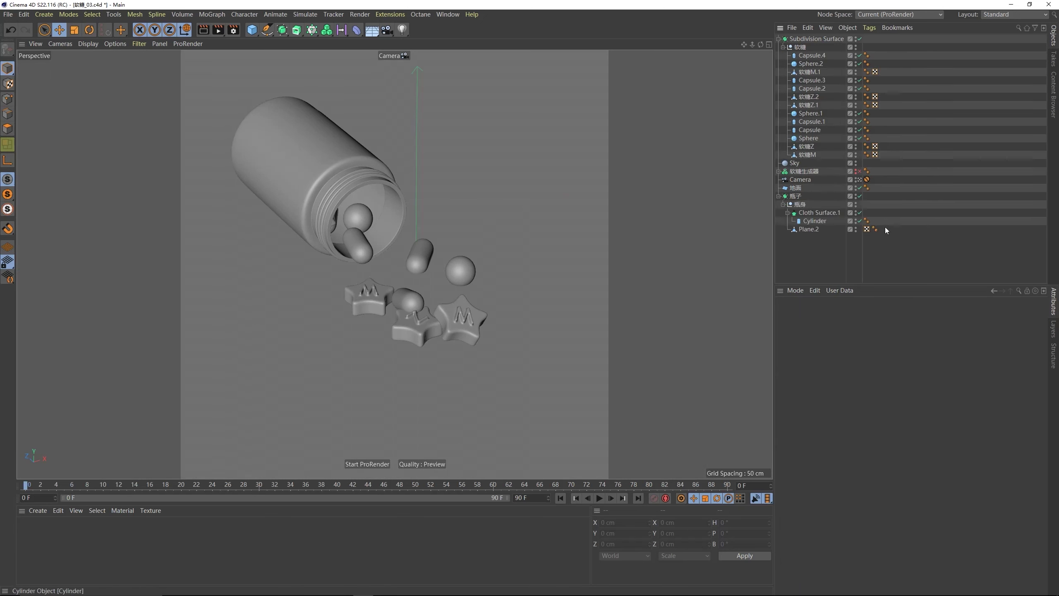
{"action": "left_click", "coordinate": [779, 196]}
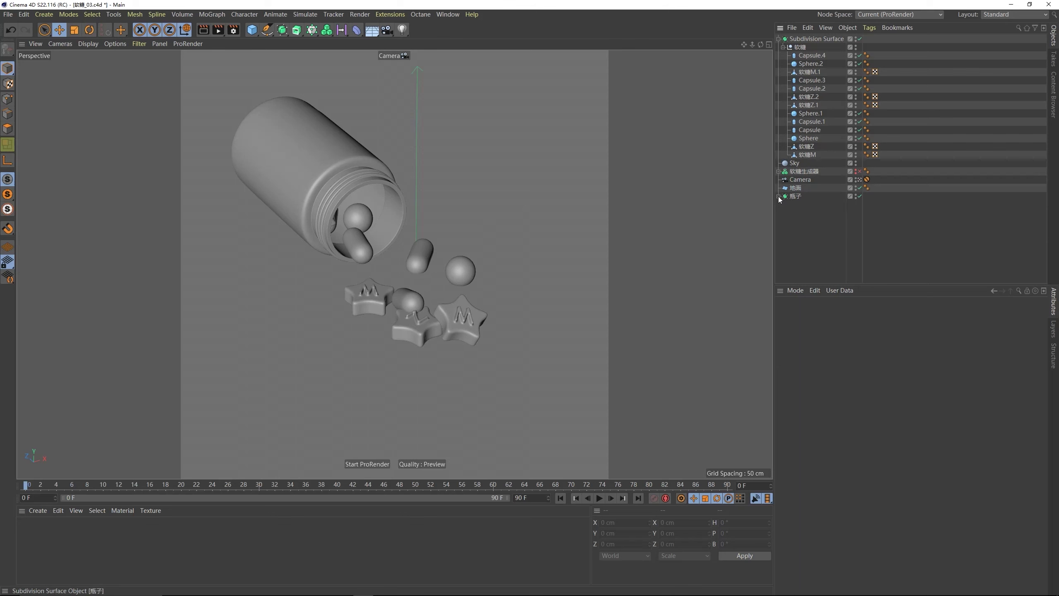
{"action": "left_click", "coordinate": [779, 196]}
{"action": "left_click", "coordinate": [798, 205]}
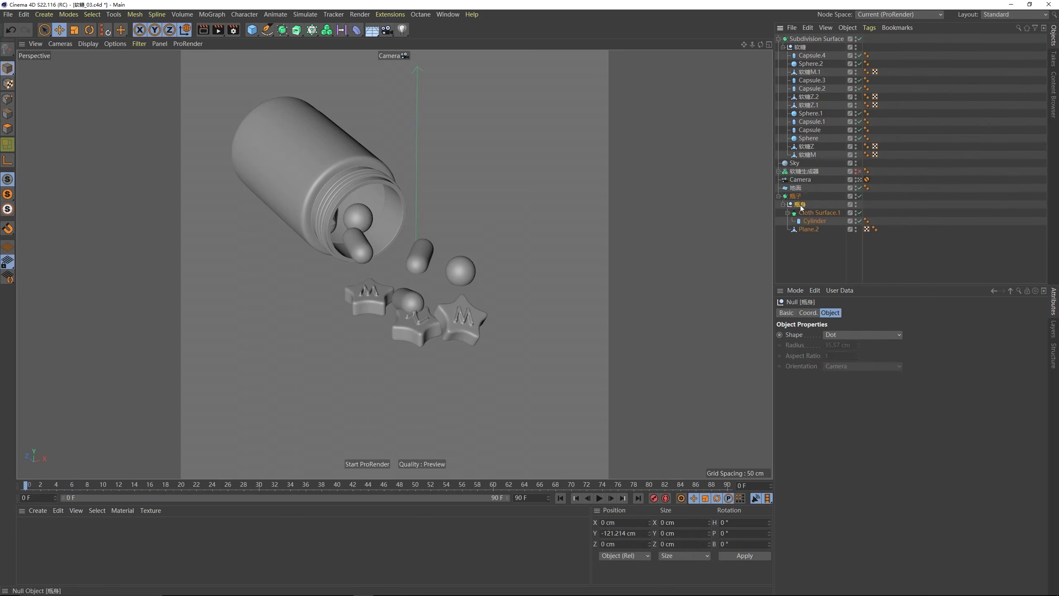
{"action": "left_click", "coordinate": [886, 218]}
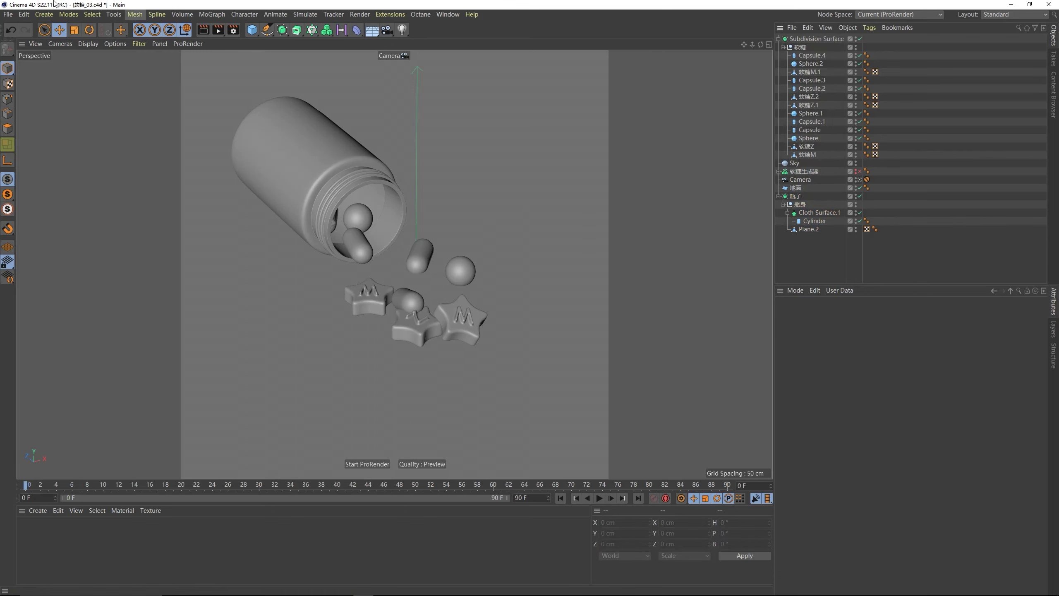
{"action": "left_click", "coordinate": [8, 14]}
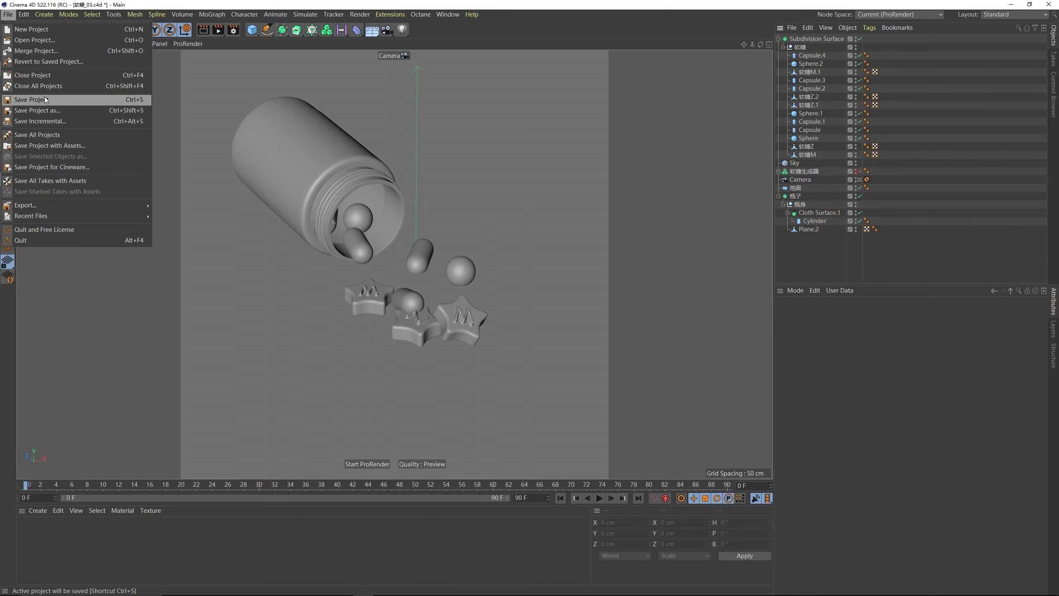
- Save the project as 软糖_03_octane.c4d and switch to the octane (User) layout
{"action": "left_click", "coordinate": [48, 111]}
{"action": "left_click", "coordinate": [88, 554]}
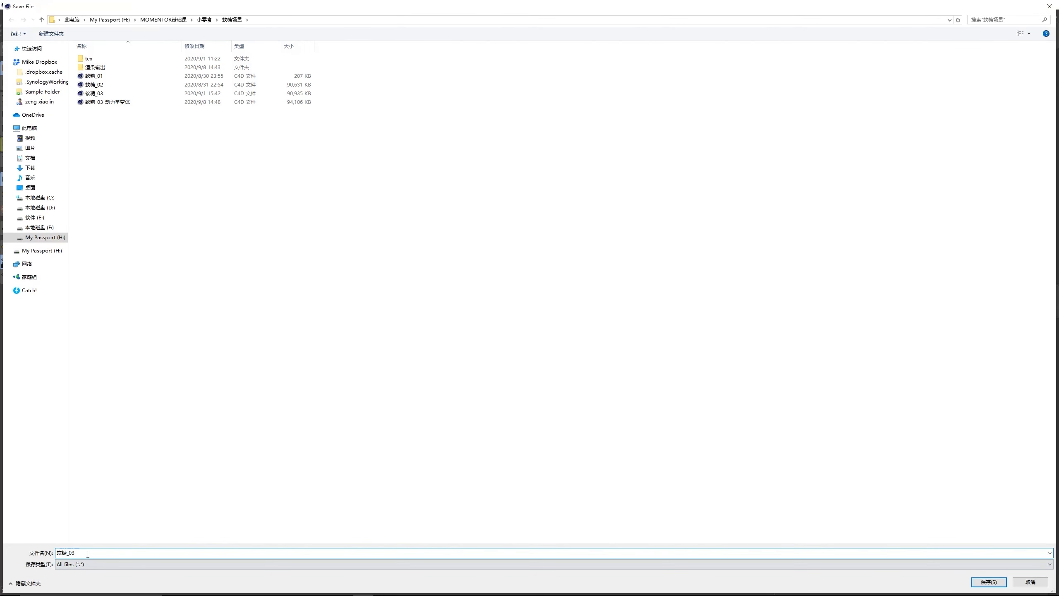
{"action": "key", "text": "BackSpace"}
{"action": "key", "text": "BackSpace"}
{"action": "key", "text": "BackSpace"}
{"action": "type", "text": "3"}
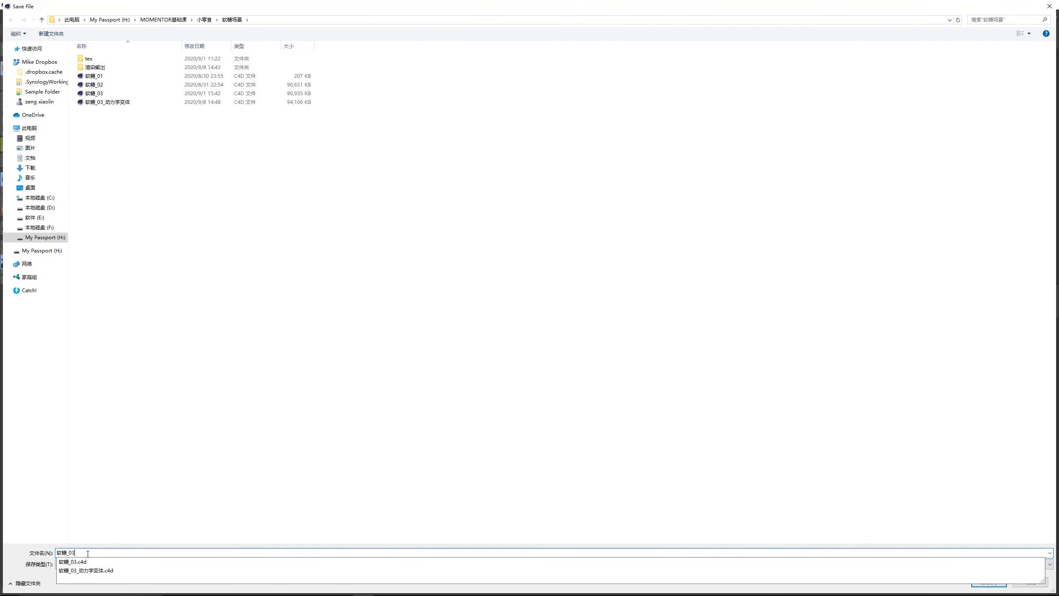
{"action": "type", "text": "_octane"}
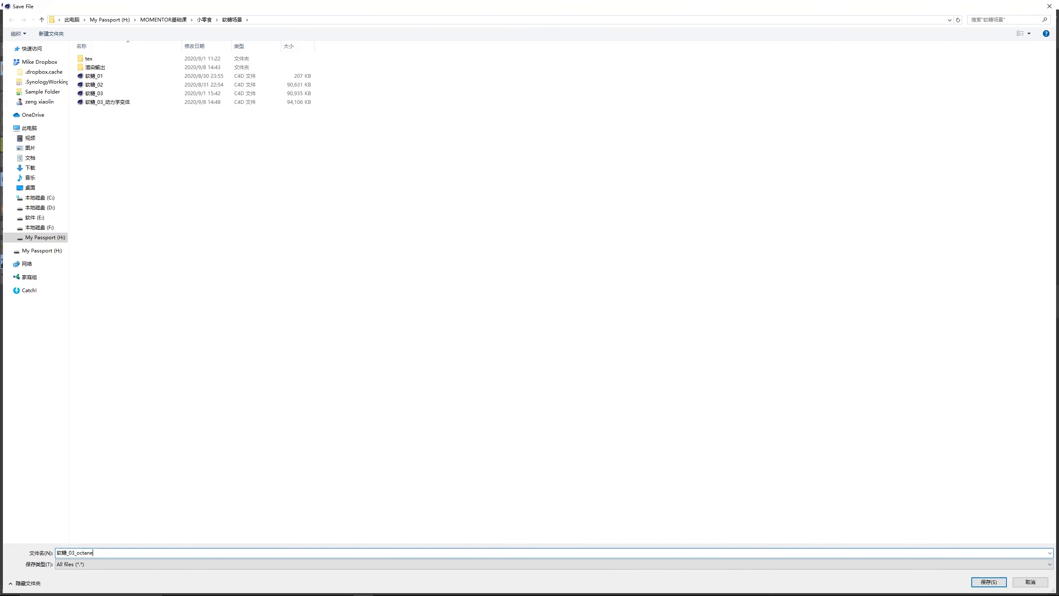
{"action": "key", "text": "Return"}
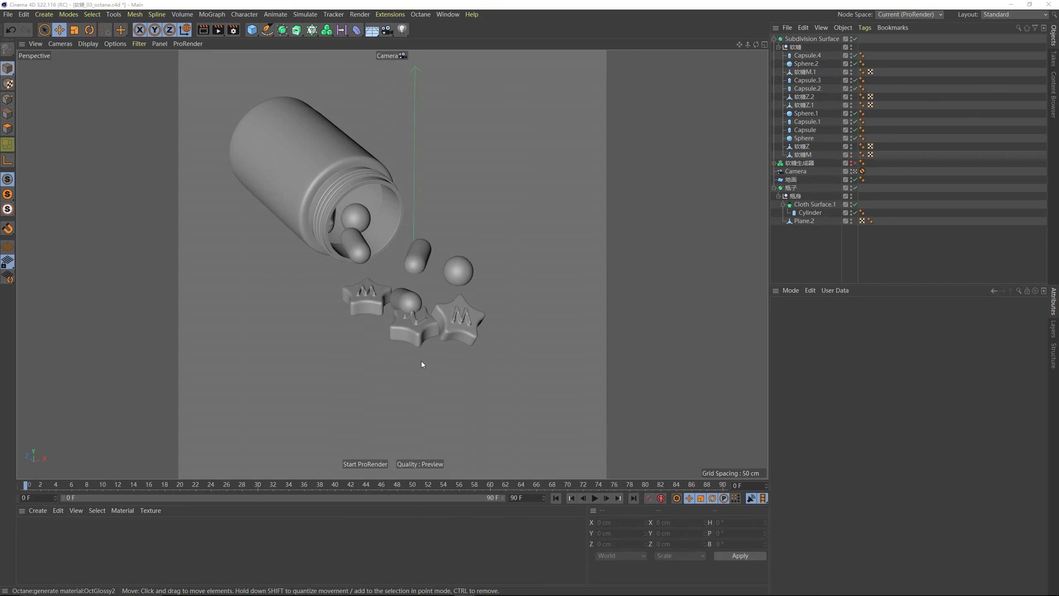
{"action": "left_click", "coordinate": [1001, 14]}
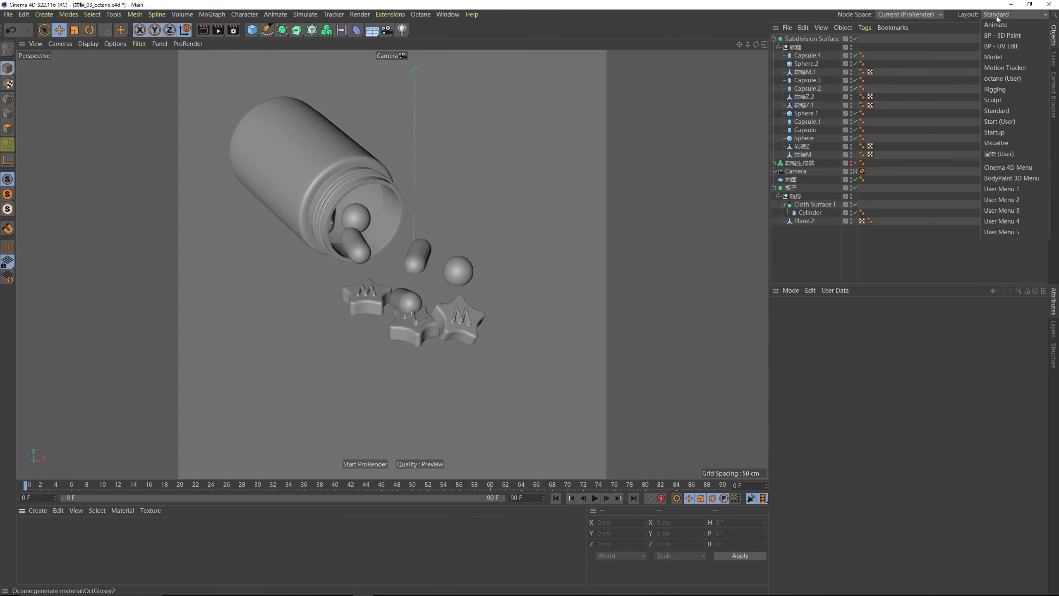
{"action": "left_click", "coordinate": [997, 80]}
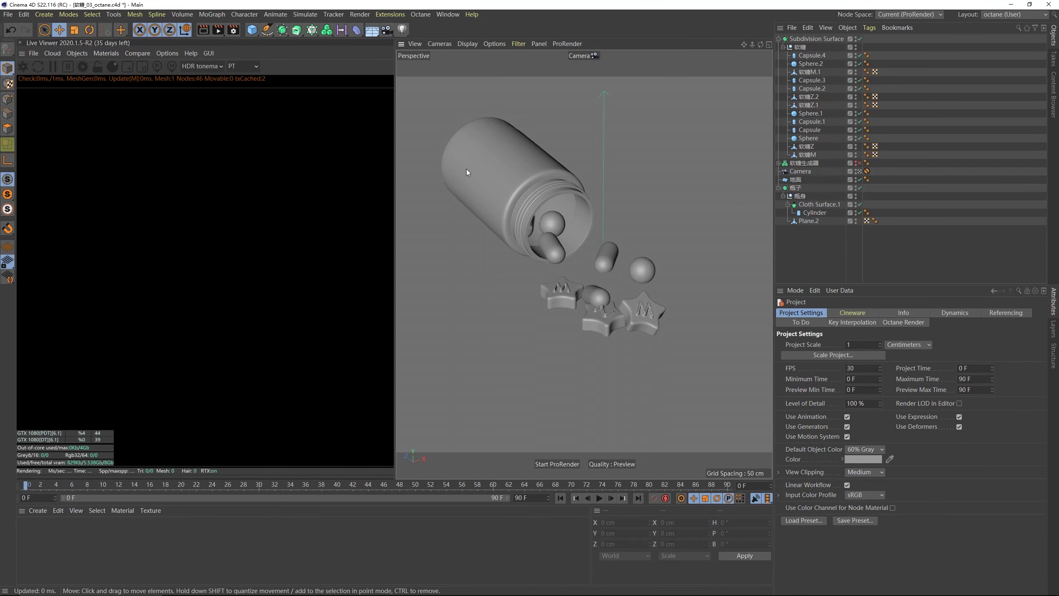
- Add an Hdri Environment sky loading BackLight_4K_01 without copying it, then restart the live render
{"action": "left_click", "coordinate": [77, 53]}
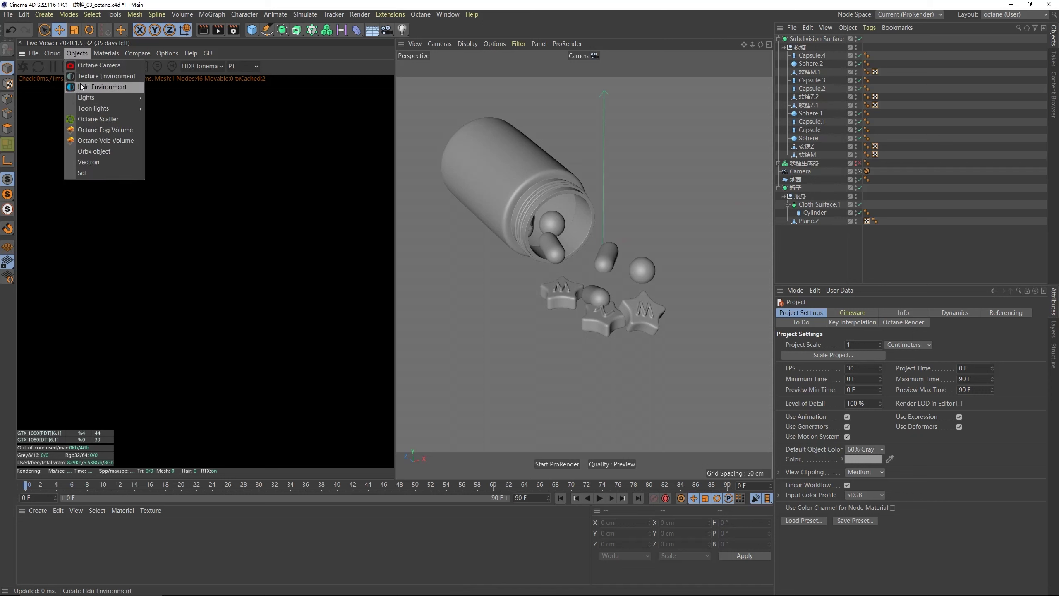
{"action": "left_click", "coordinate": [98, 91]}
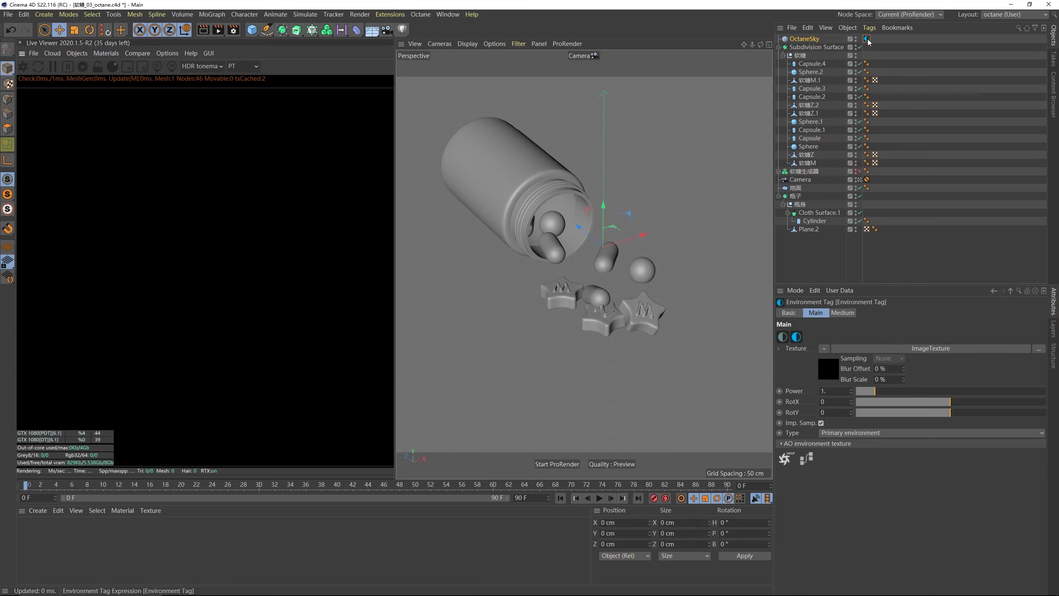
{"action": "left_click", "coordinate": [827, 370]}
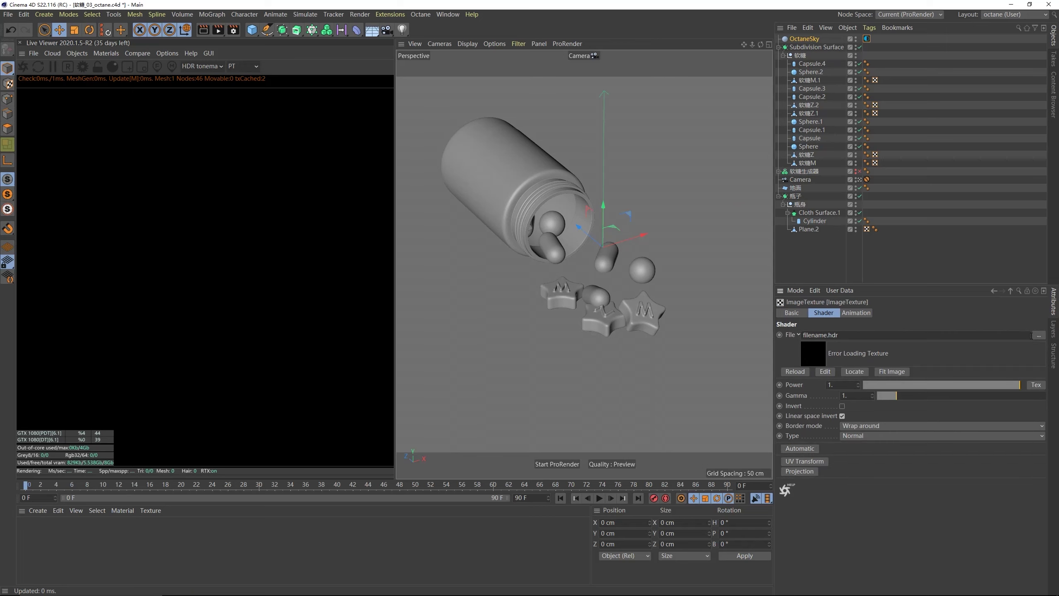
{"action": "left_click", "coordinate": [1040, 337]}
{"action": "left_click", "coordinate": [105, 55]}
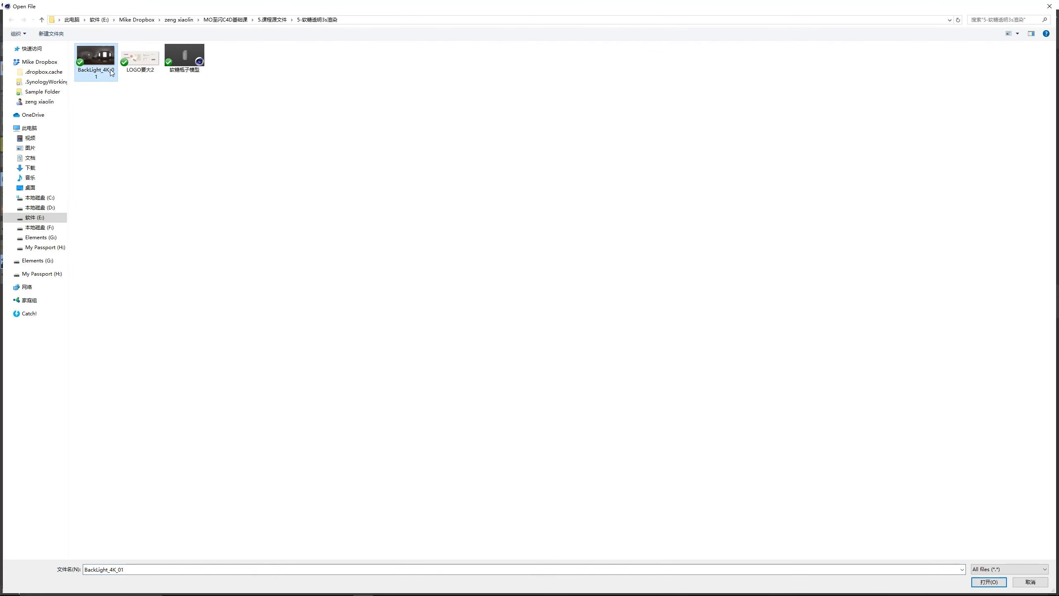
{"action": "double_click", "coordinate": [97, 67]}
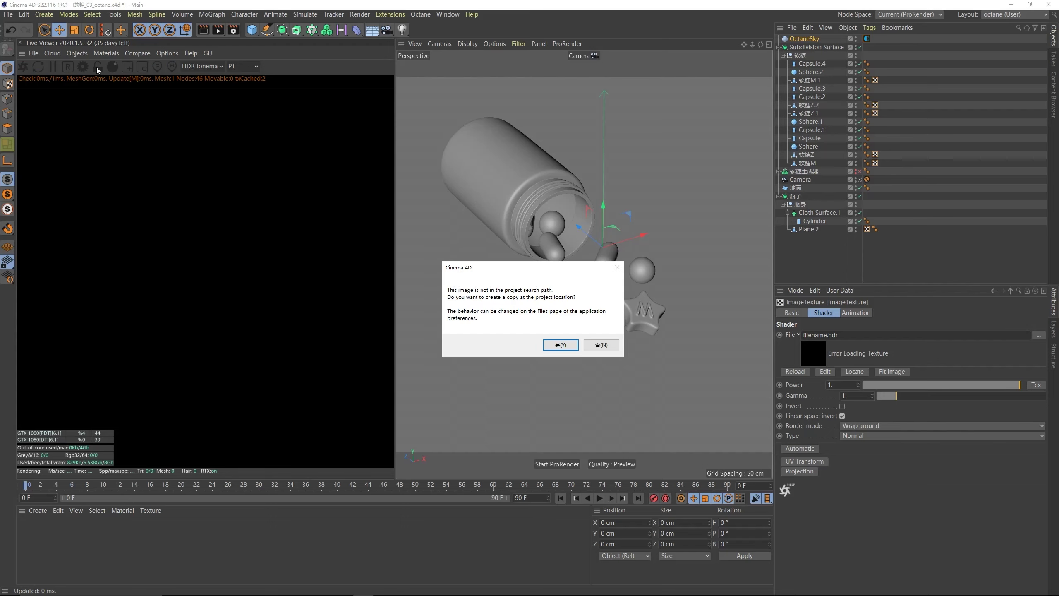
{"action": "left_click", "coordinate": [601, 348]}
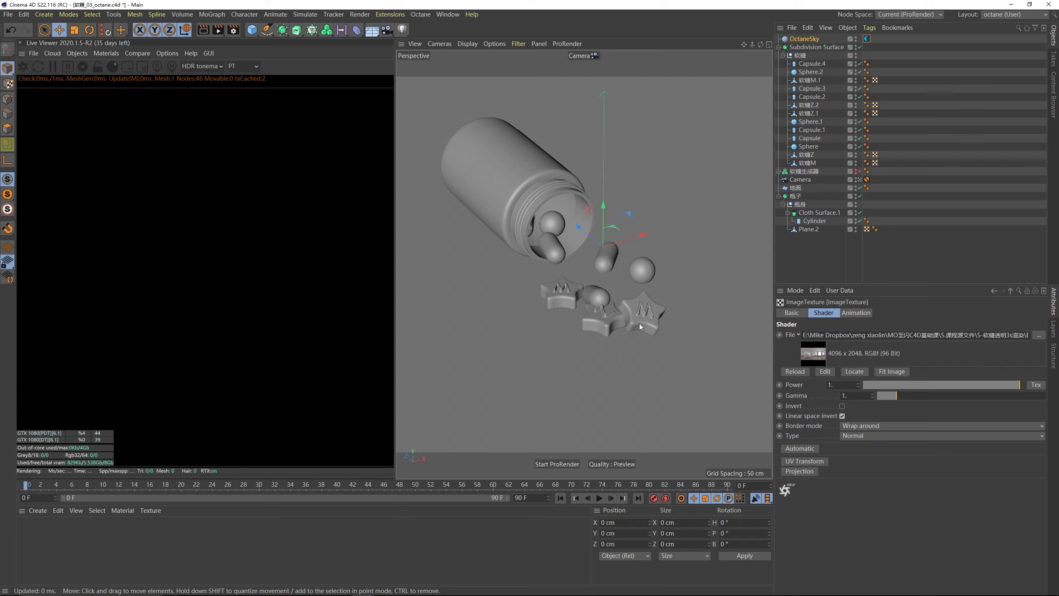
{"action": "left_click", "coordinate": [23, 67]}
- Apply the 常用预设 preset in Octane render settings and switch the kernel to Pathtracing
{"action": "left_click", "coordinate": [81, 68]}
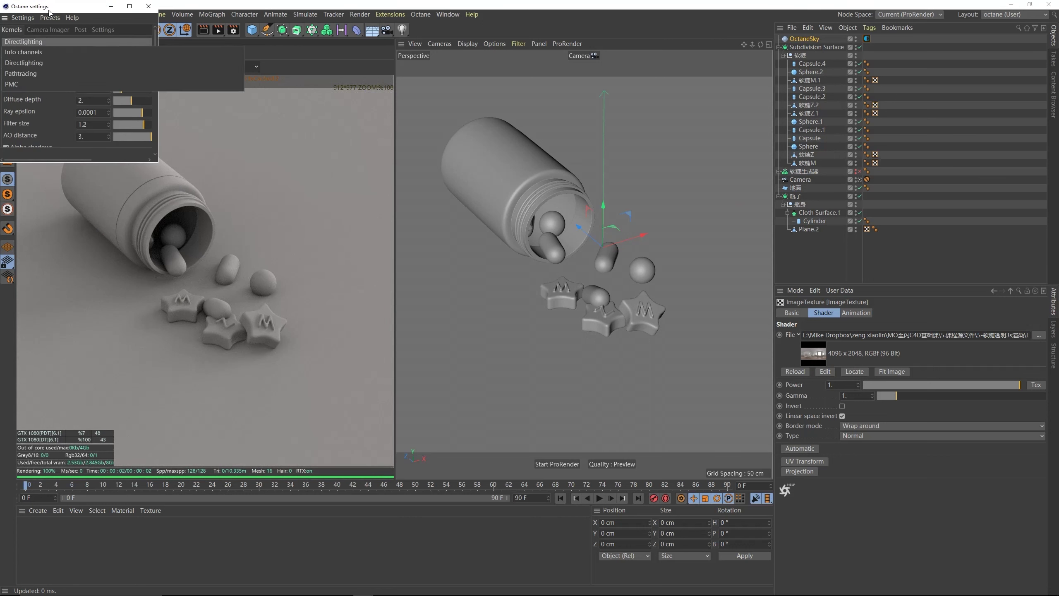
{"action": "left_click_drag", "start_coordinate": [69, 10], "coordinate": [137, 40]}
{"action": "left_click", "coordinate": [117, 48]}
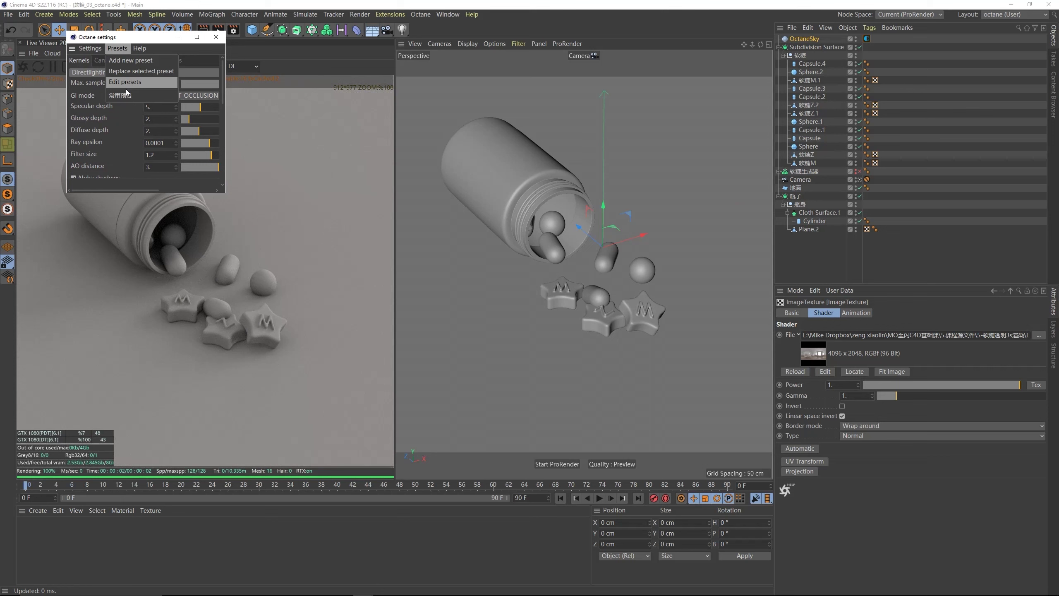
{"action": "left_click", "coordinate": [129, 100]}
{"action": "left_click", "coordinate": [105, 73]}
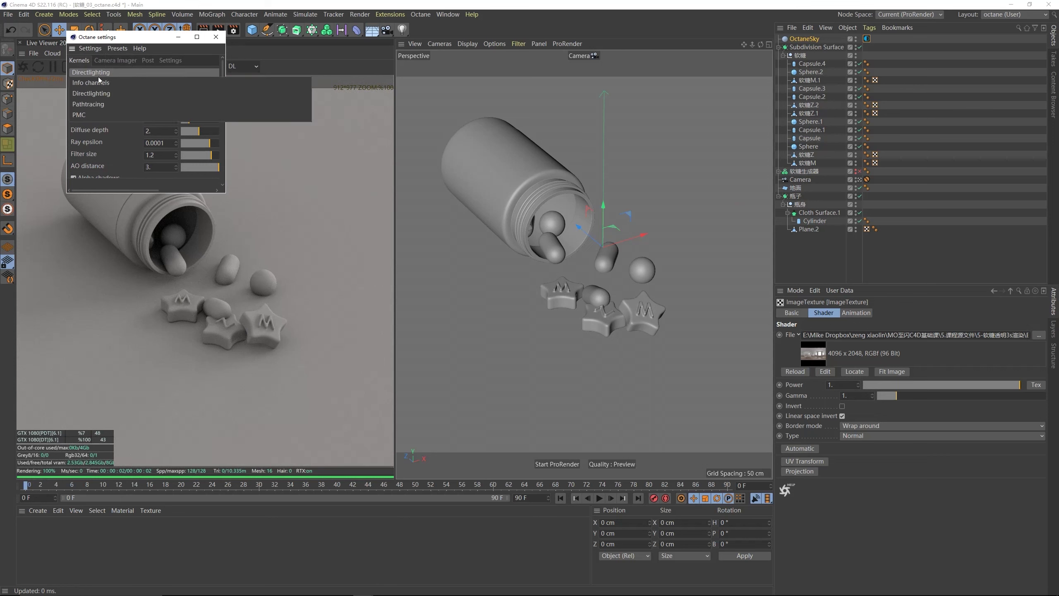
{"action": "left_click", "coordinate": [96, 105]}
- Set the Specular depth to 8 and close the Octane settings
{"action": "left_click_drag", "start_coordinate": [125, 36], "coordinate": [523, 130]}
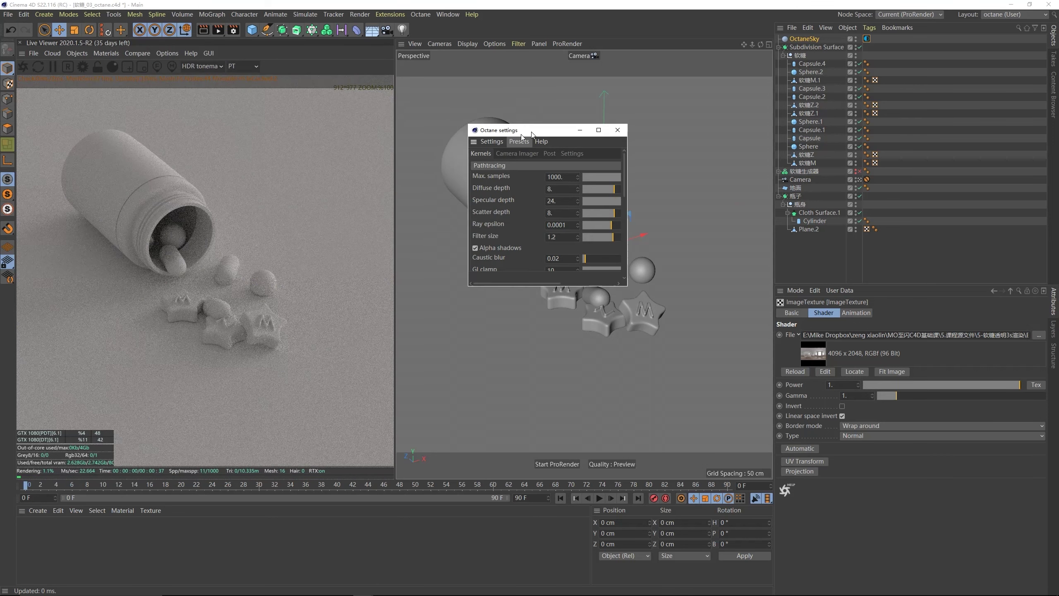
{"action": "double_click", "coordinate": [550, 188]}
{"action": "key", "text": "Tab"}
{"action": "type", "text": "8"}
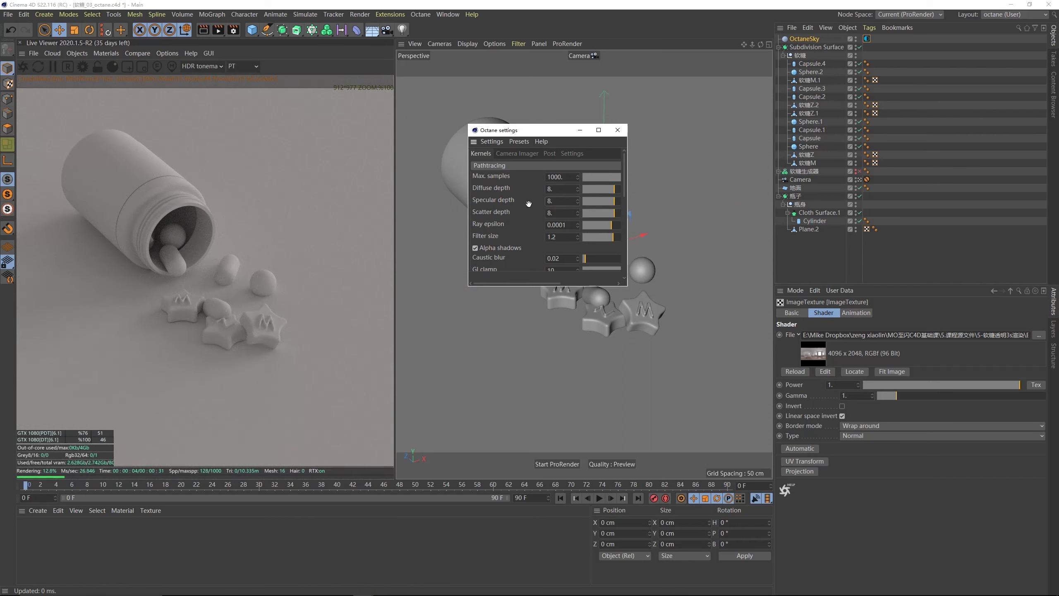
{"action": "key", "text": "shift+Tab"}
{"action": "key", "text": "shift+Tab"}
{"action": "scroll", "coordinate": [517, 225], "scroll_direction": "down", "scroll_amount": 1}
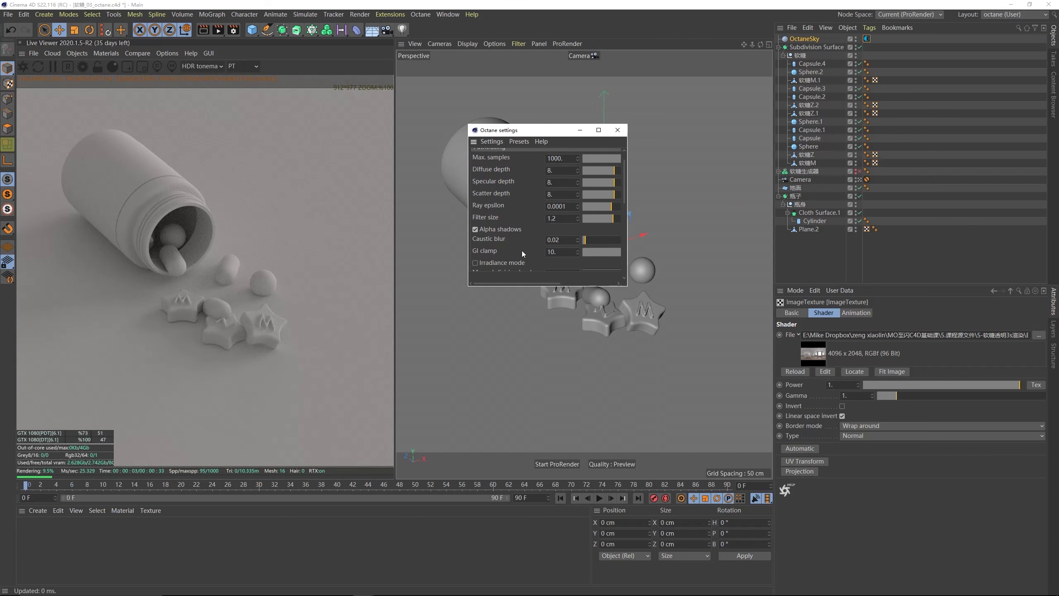
{"action": "scroll", "coordinate": [522, 250], "scroll_direction": "up", "scroll_amount": 1}
{"action": "left_click", "coordinate": [618, 130]}
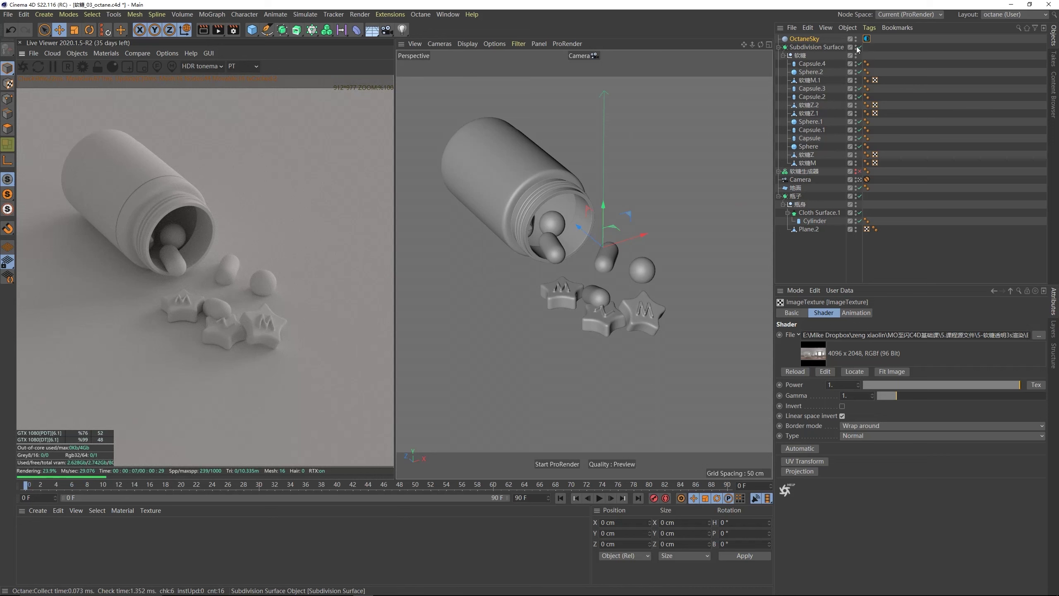
- Set the OctaneSky environment Power to 2
{"action": "left_click", "coordinate": [867, 38]}
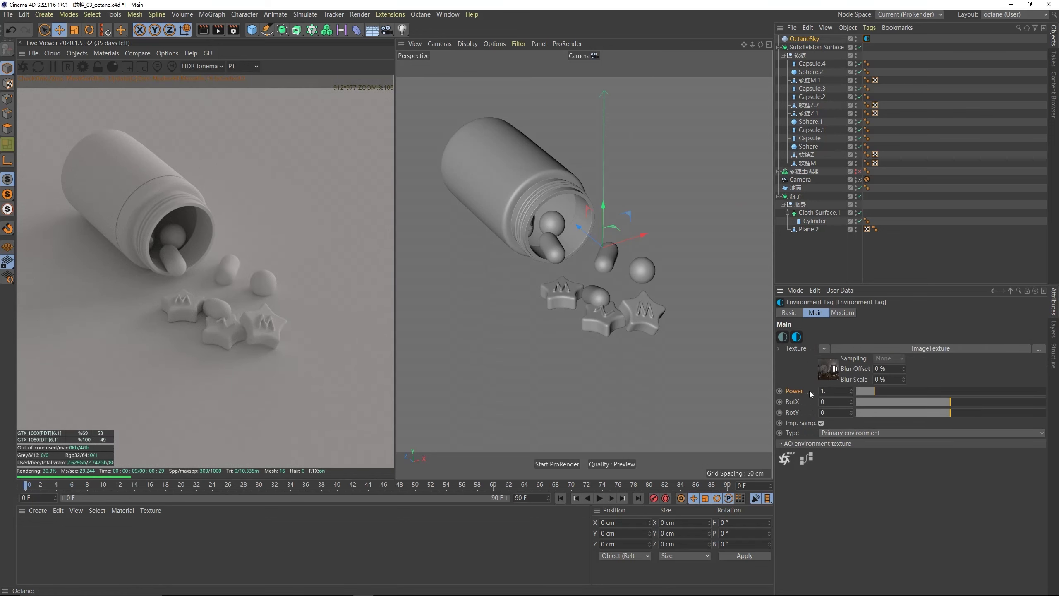
{"action": "left_click", "coordinate": [830, 391]}
{"action": "type", "text": "2"}
{"action": "key", "text": "Return"}
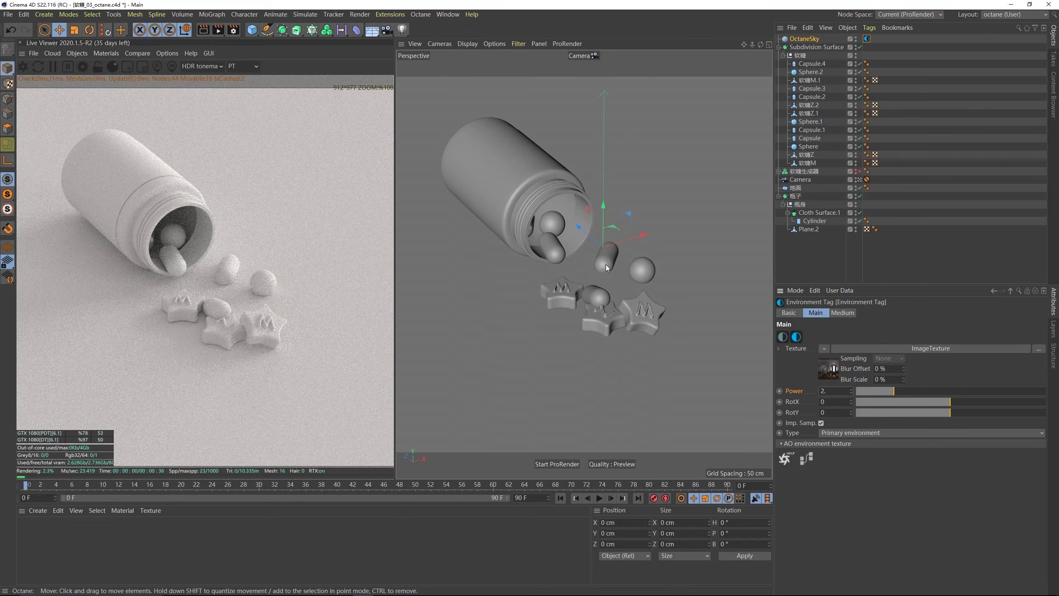
- Create the OctSpecular1 Octane specular material and apply it to the bottle's Plane.2
{"action": "left_click", "coordinate": [554, 196]}
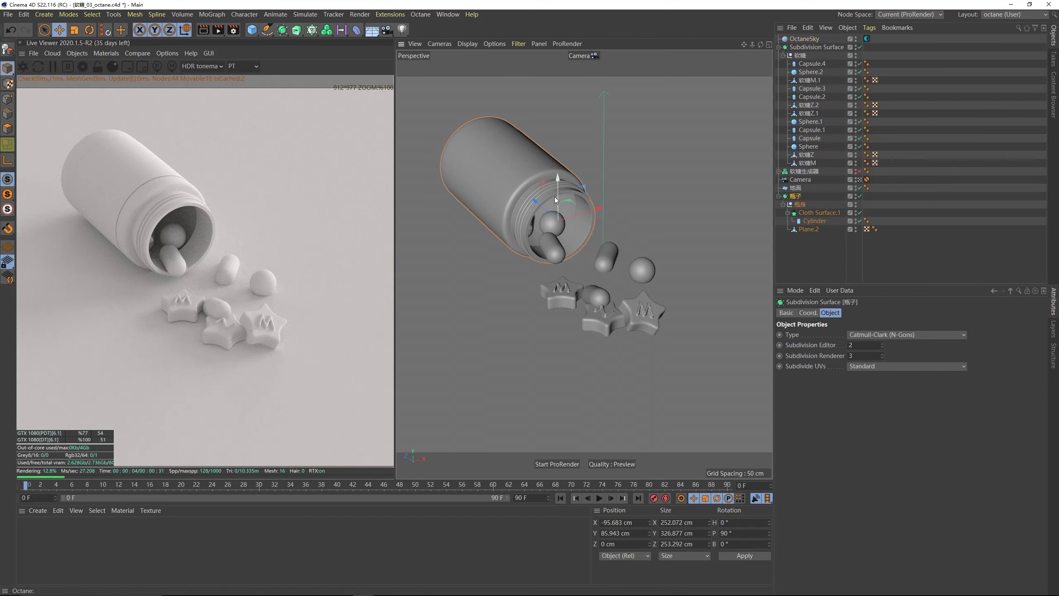
{"action": "left_click", "coordinate": [103, 55]}
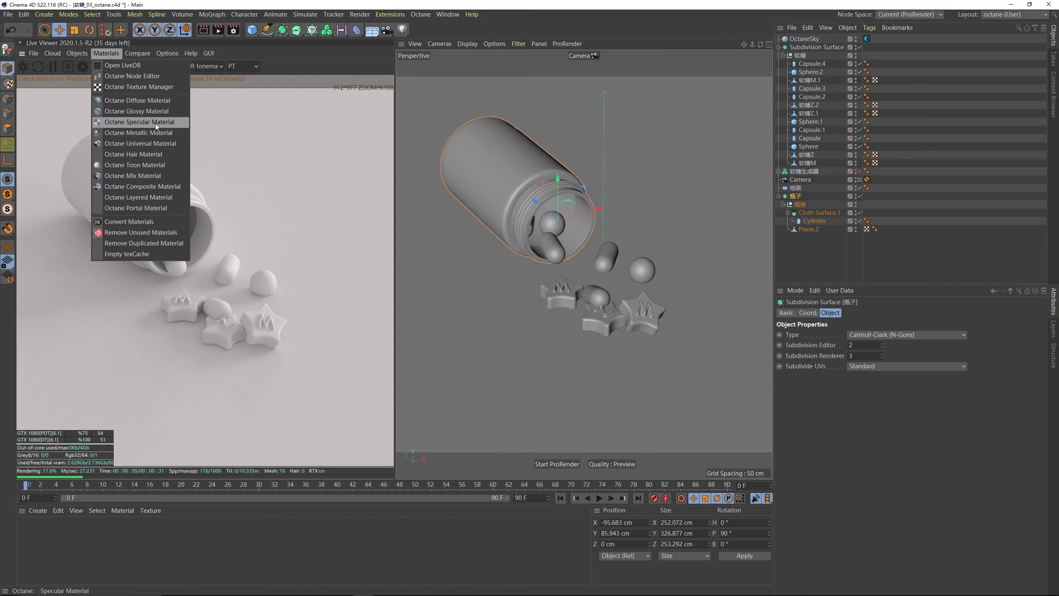
{"action": "left_click", "coordinate": [116, 125]}
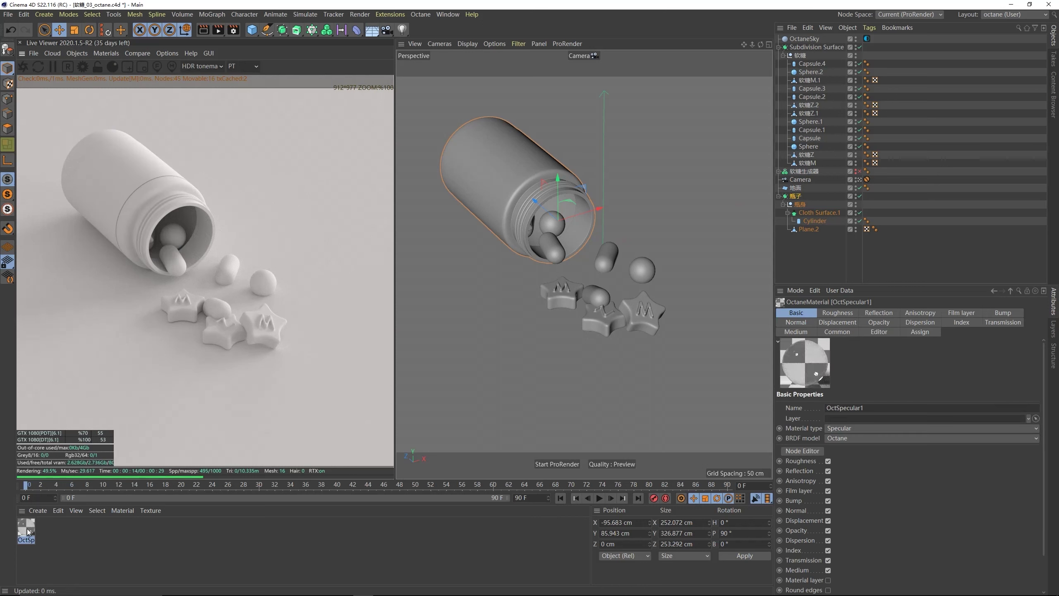
{"action": "left_click_drag", "start_coordinate": [29, 529], "coordinate": [809, 231]}
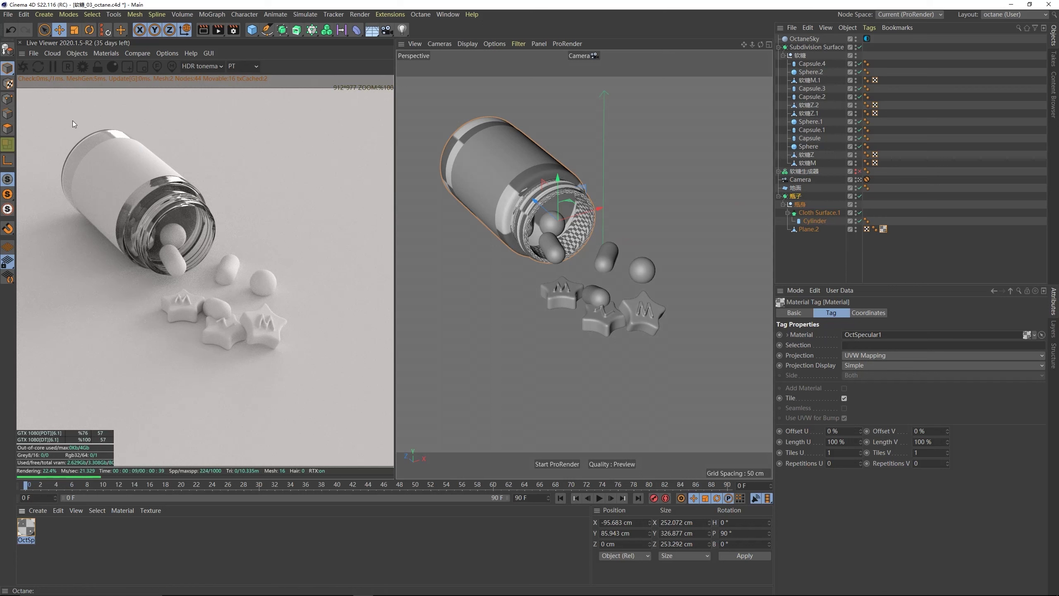
- Create an Octane glossy material, apply it to the label Cylinder, and load it into the node editor
{"action": "left_click", "coordinate": [106, 53]}
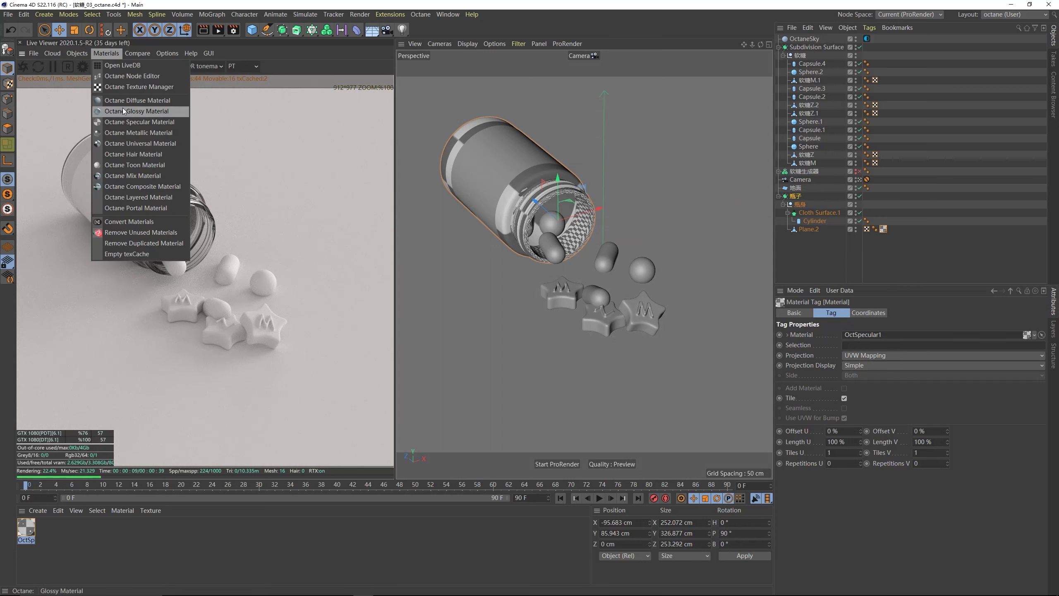
{"action": "left_click", "coordinate": [136, 112]}
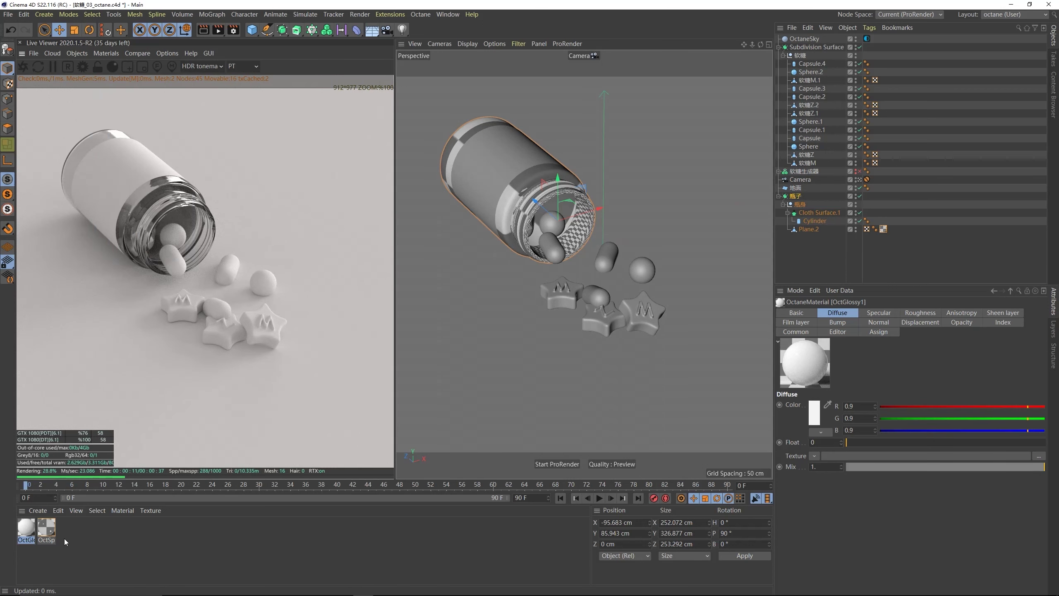
{"action": "left_click_drag", "start_coordinate": [31, 536], "coordinate": [817, 222]}
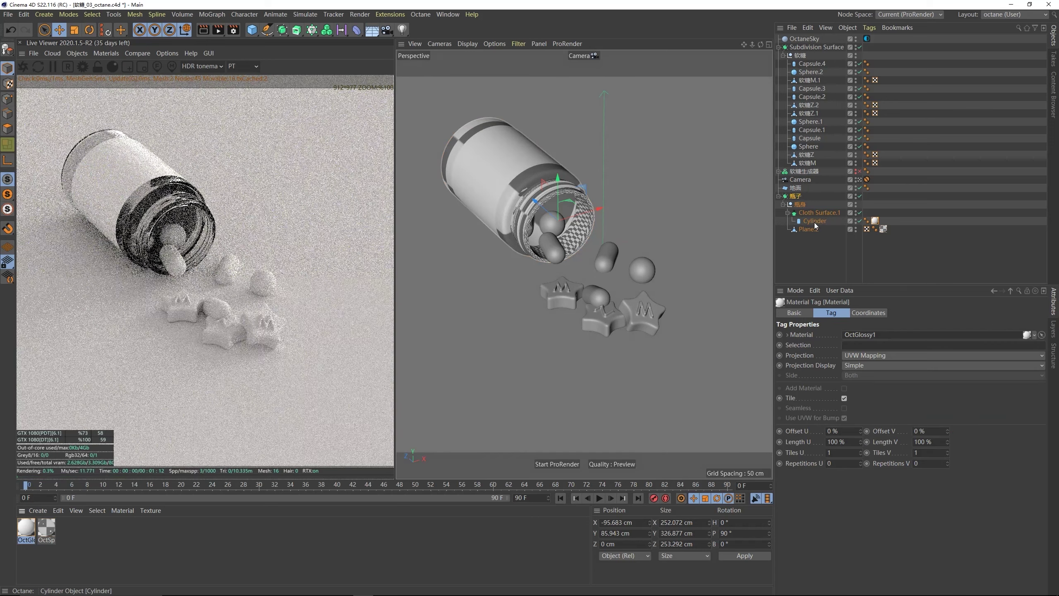
{"action": "left_click", "coordinate": [106, 53]}
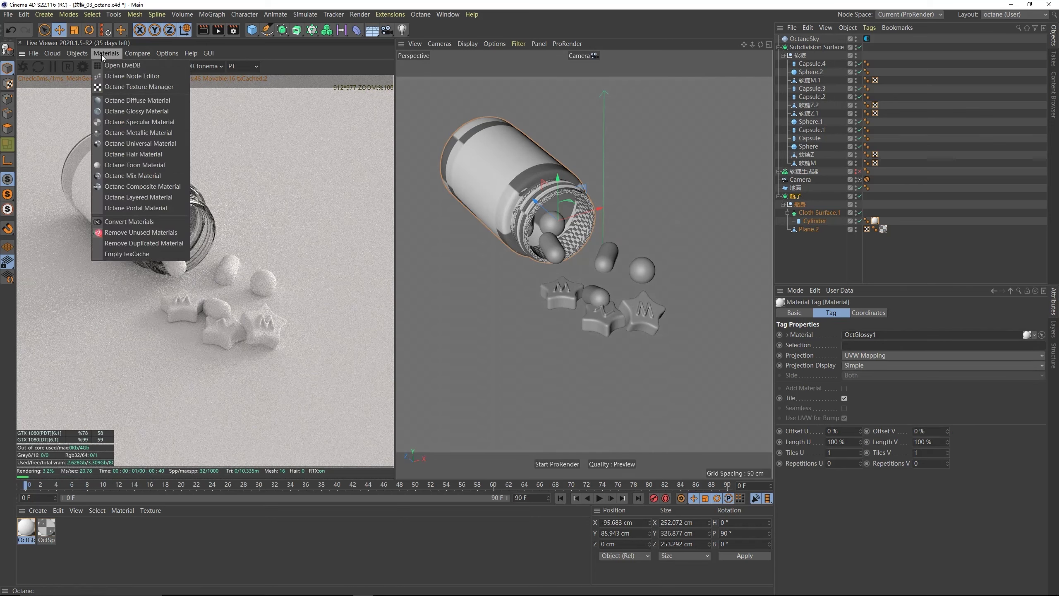
{"action": "left_click", "coordinate": [124, 77]}
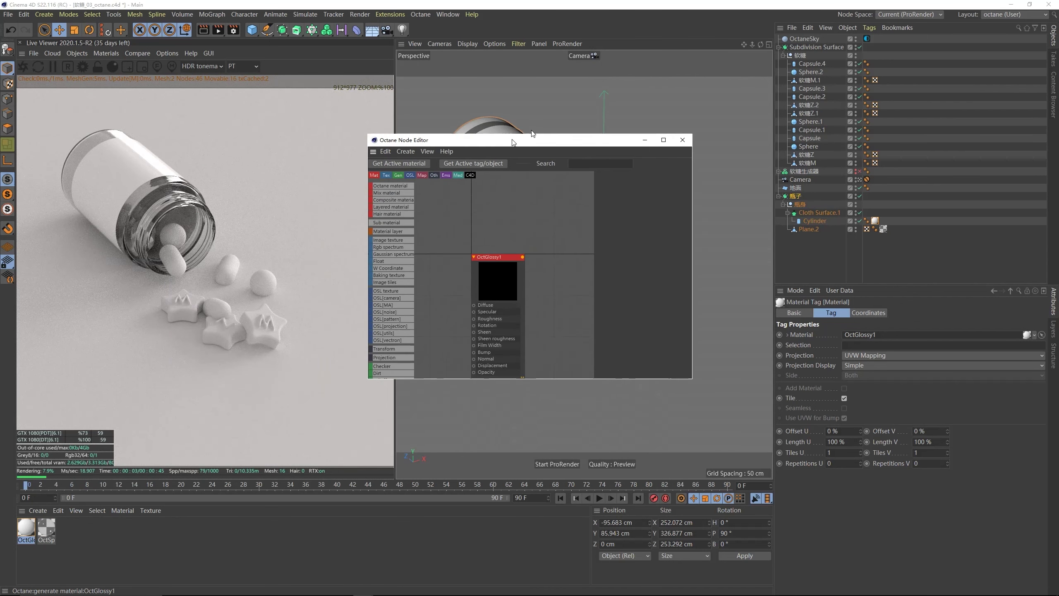
{"action": "left_click", "coordinate": [21, 519]}
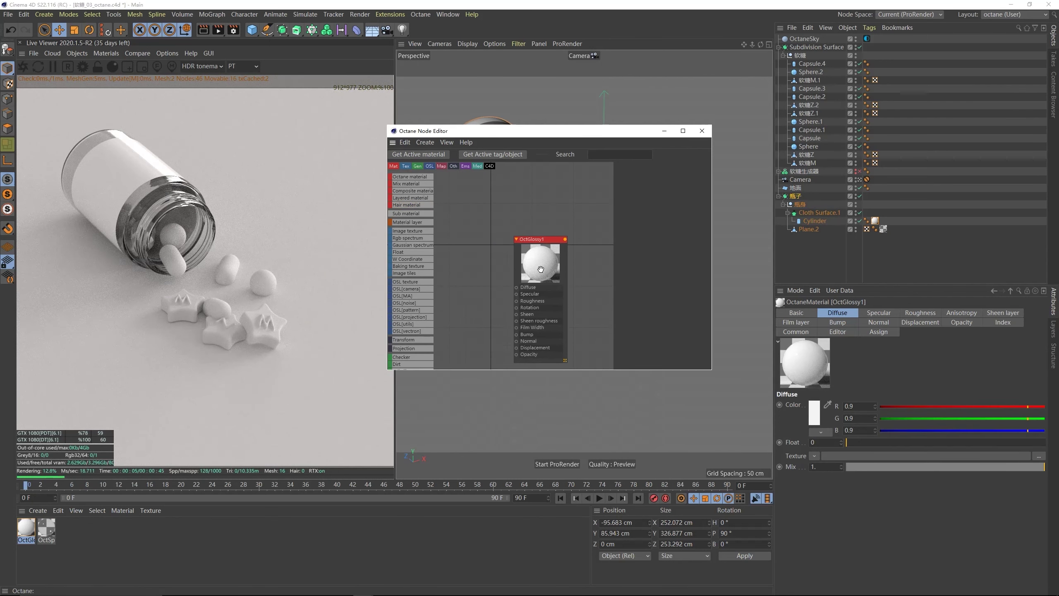
- Add an Image texture node and load the LOGO要大2 label image into it
{"action": "left_click_drag", "start_coordinate": [403, 233], "coordinate": [460, 243]}
{"action": "left_click", "coordinate": [467, 256]}
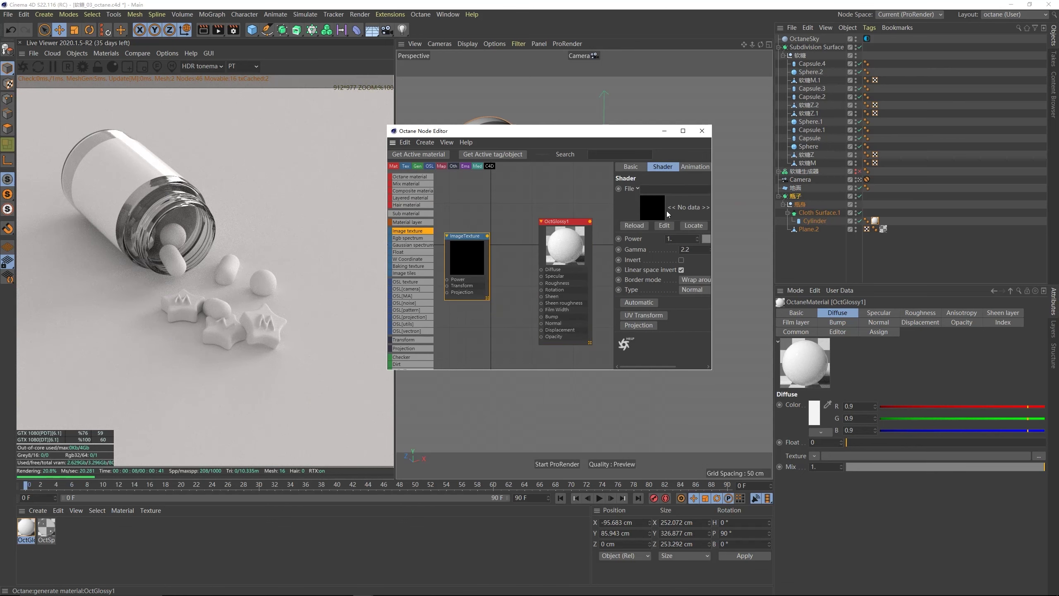
{"action": "scroll", "coordinate": [667, 210], "scroll_direction": "right", "scroll_amount": 3}
{"action": "left_click", "coordinate": [704, 189]}
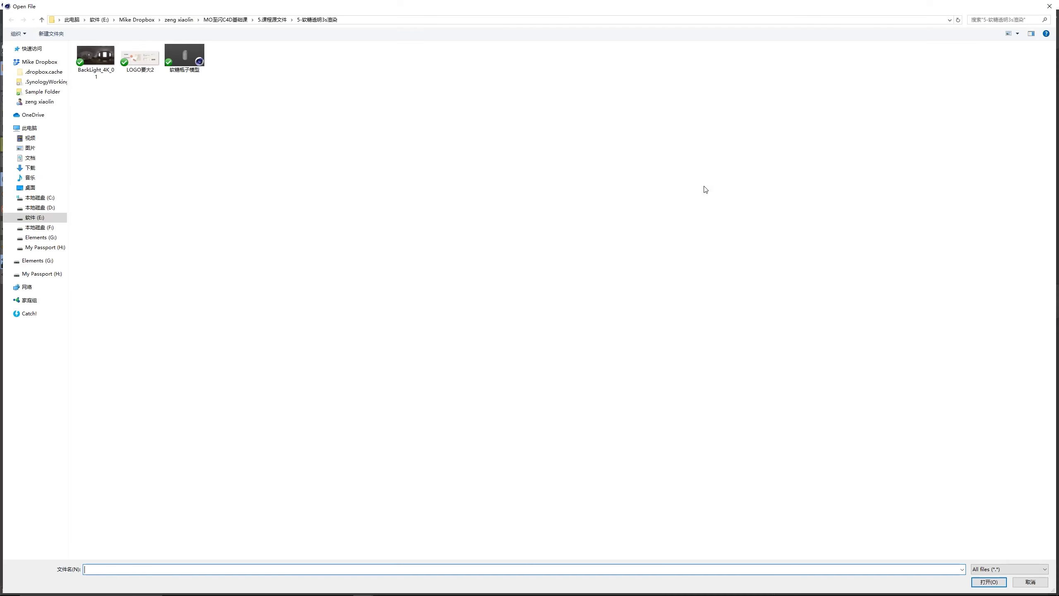
{"action": "left_click", "coordinate": [147, 60]}
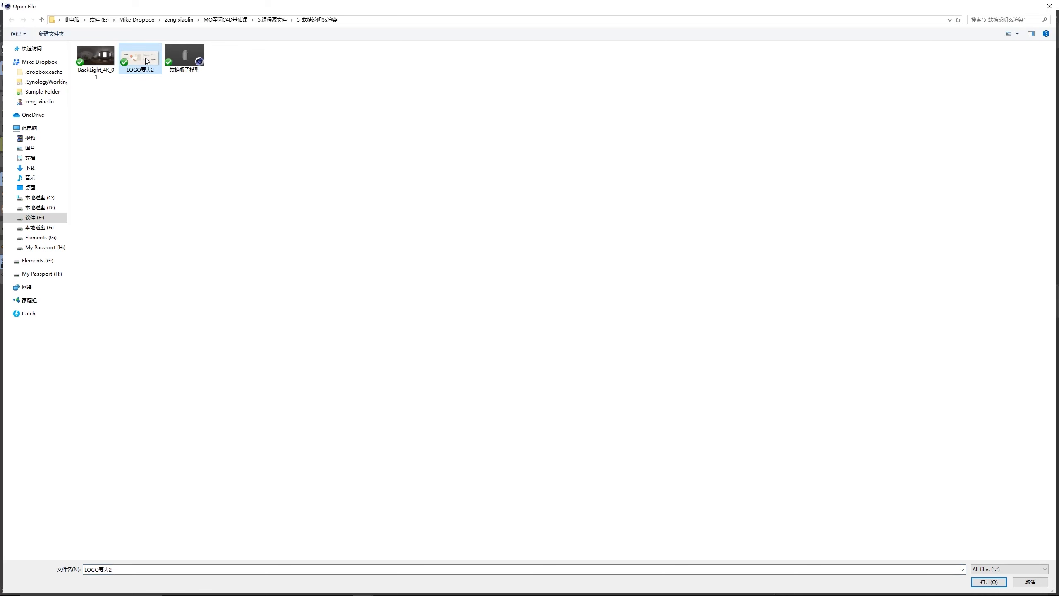
{"action": "right_click", "coordinate": [144, 62]}
{"action": "left_click", "coordinate": [109, 77]}
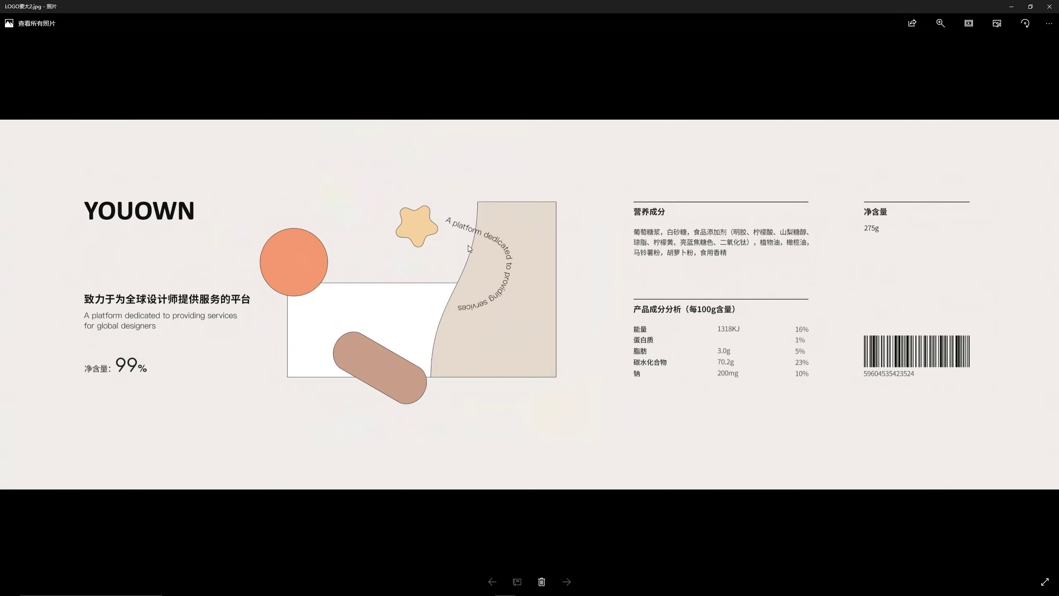
{"action": "left_click", "coordinate": [1050, 7]}
{"action": "double_click", "coordinate": [140, 63]}
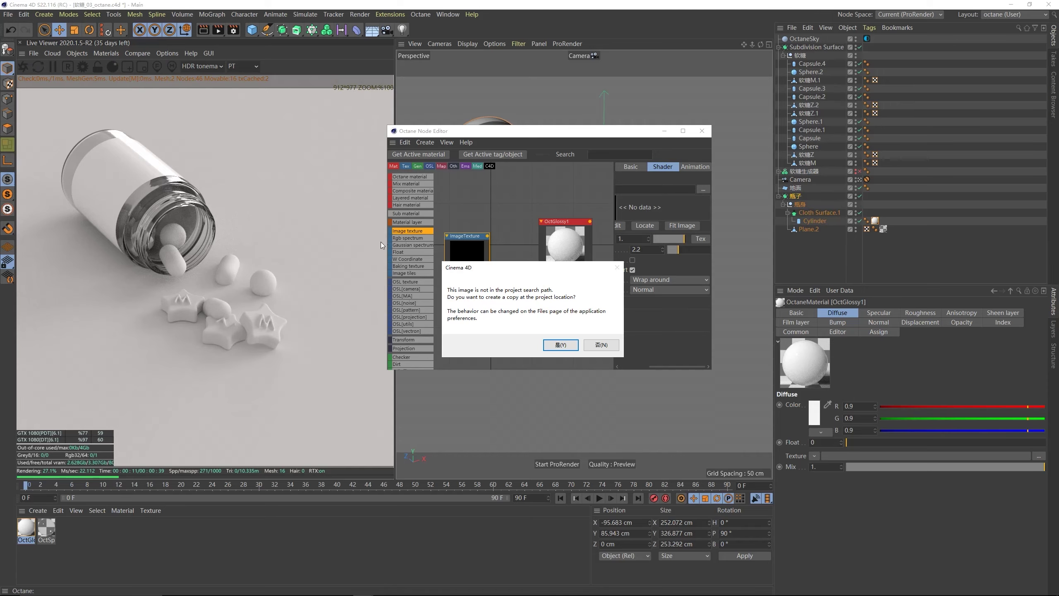
- Copy the image into the project and wire the texture into OctGlossy1's Diffuse
{"action": "left_click", "coordinate": [596, 345]}
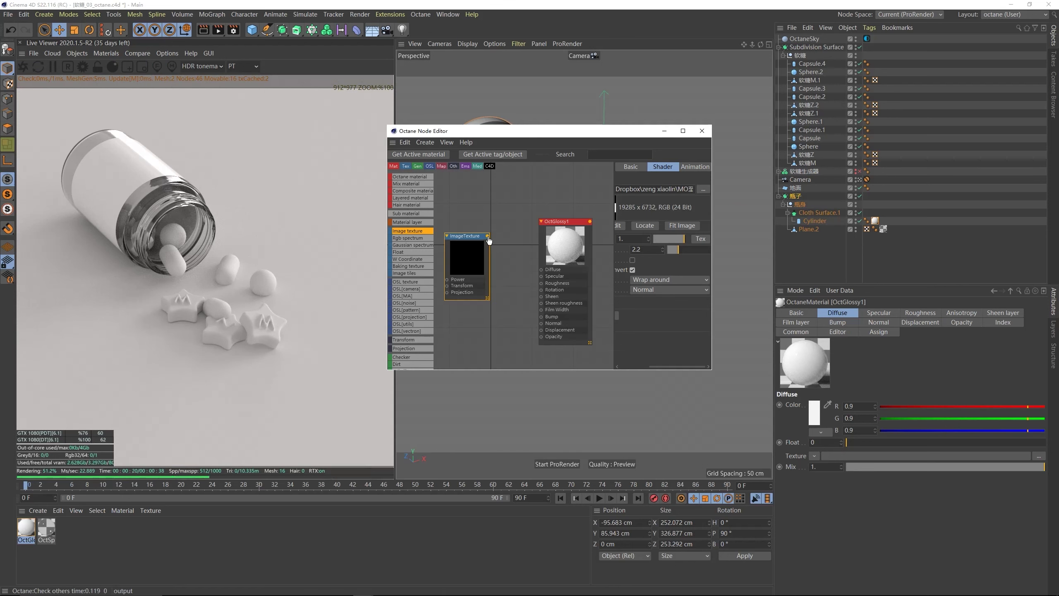
{"action": "left_click_drag", "start_coordinate": [487, 236], "coordinate": [541, 271]}
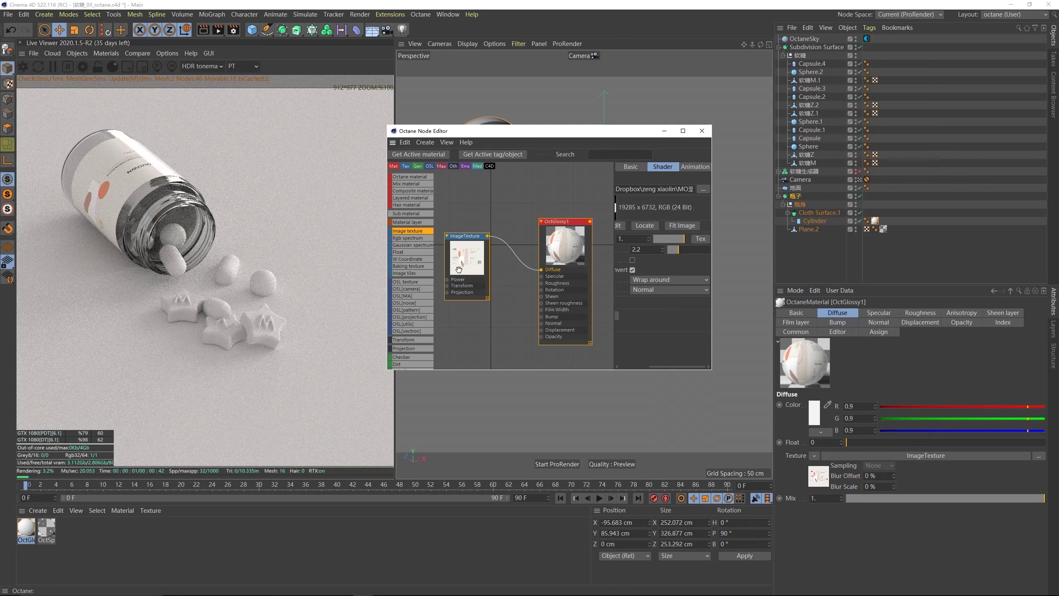
{"action": "left_click", "coordinate": [702, 131]}
{"action": "left_click", "coordinate": [431, 394]}
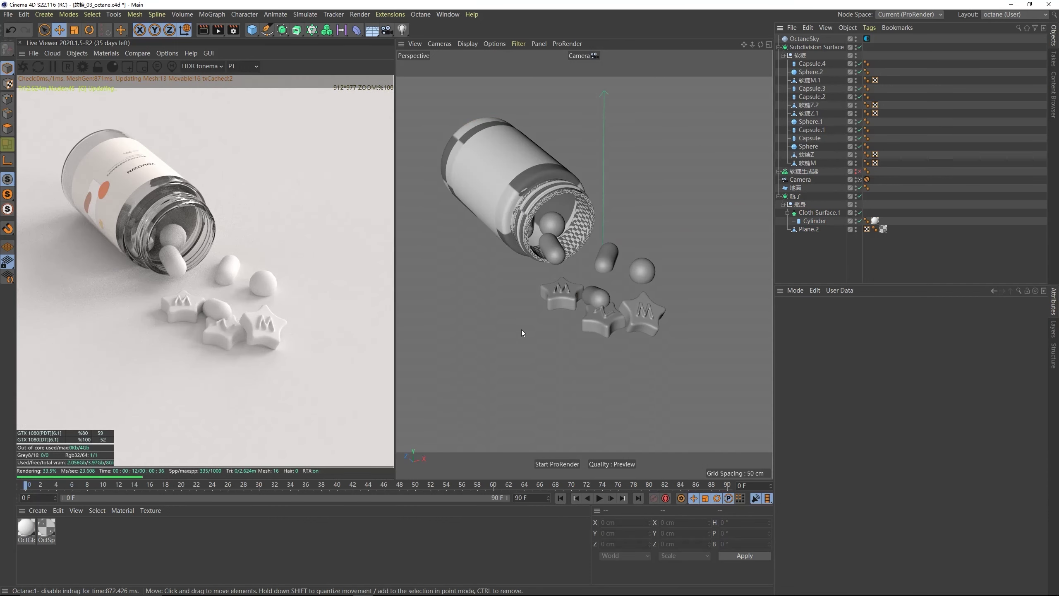
- Disable the Subdivision Surface, move the 软糖 null above it, and delete the Subdivision Surface
{"action": "left_click", "coordinate": [804, 48]}
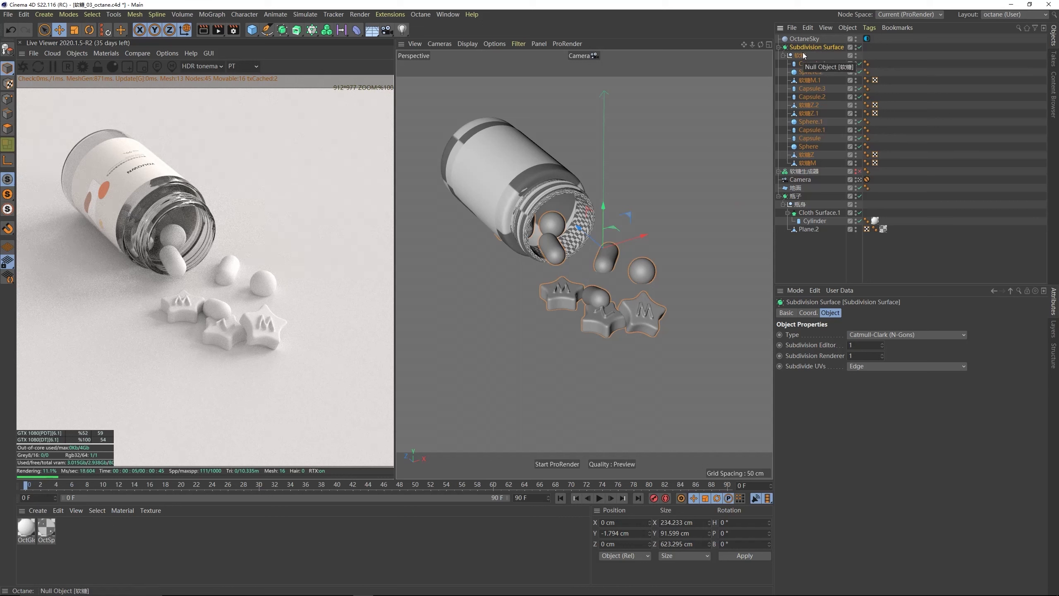
{"action": "left_click", "coordinate": [859, 47]}
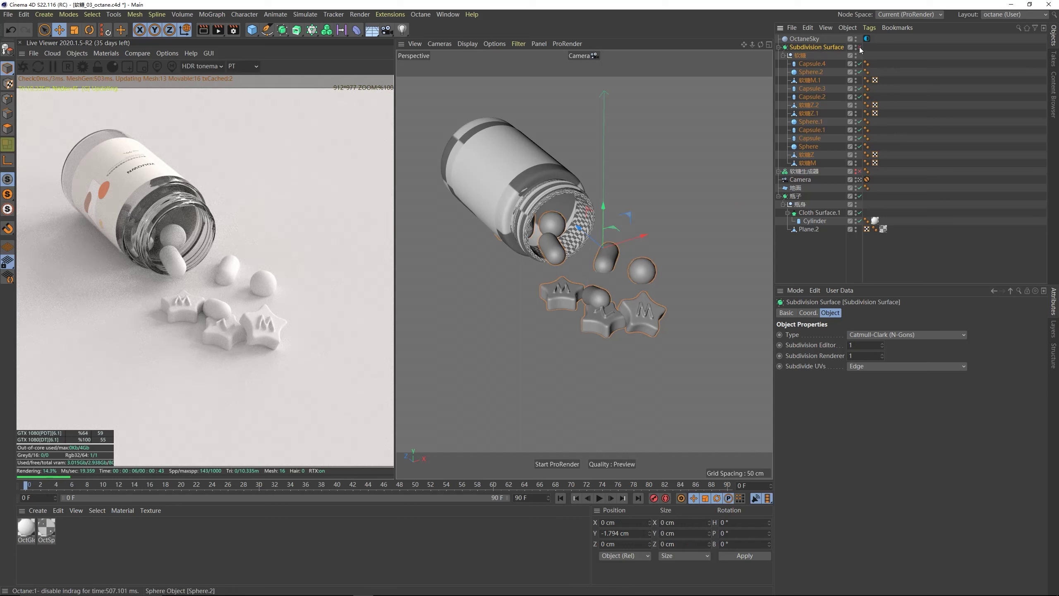
{"action": "left_click", "coordinate": [824, 46]}
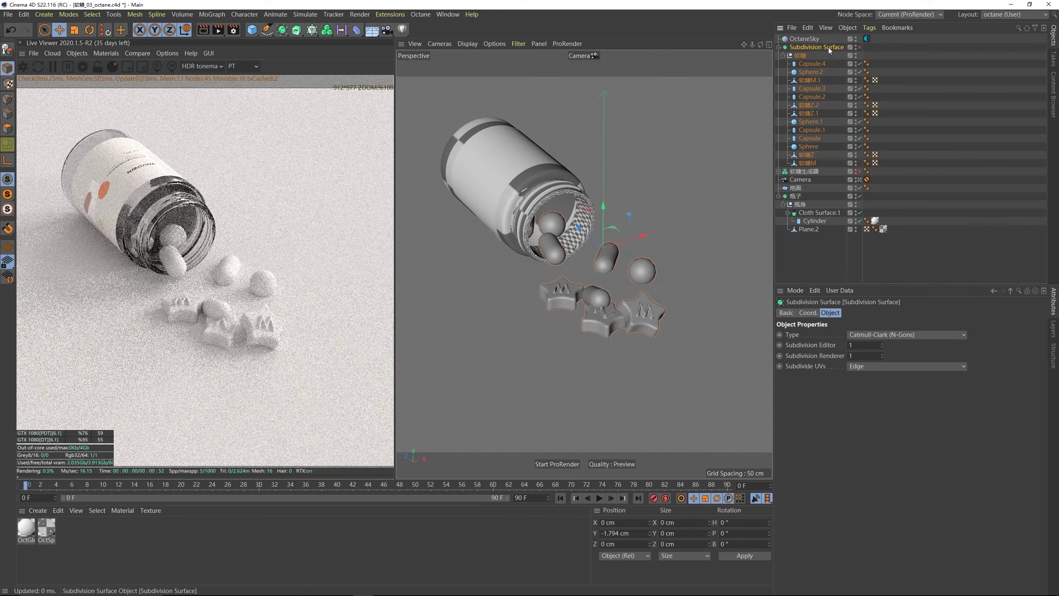
{"action": "left_click_drag", "start_coordinate": [800, 55], "coordinate": [797, 43]}
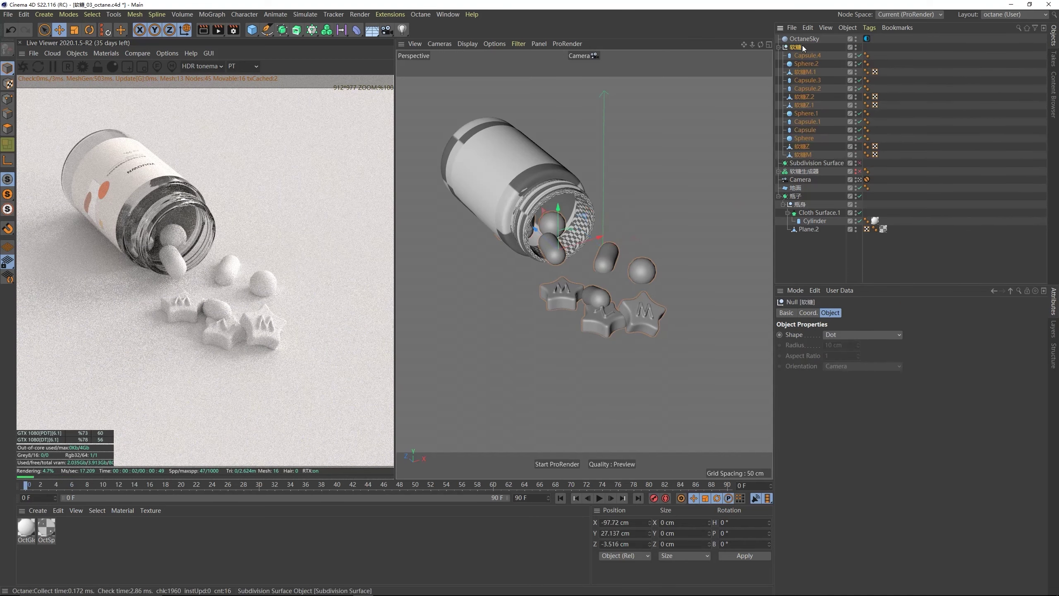
{"action": "left_click", "coordinate": [803, 163]}
{"action": "key", "text": "Delete"}
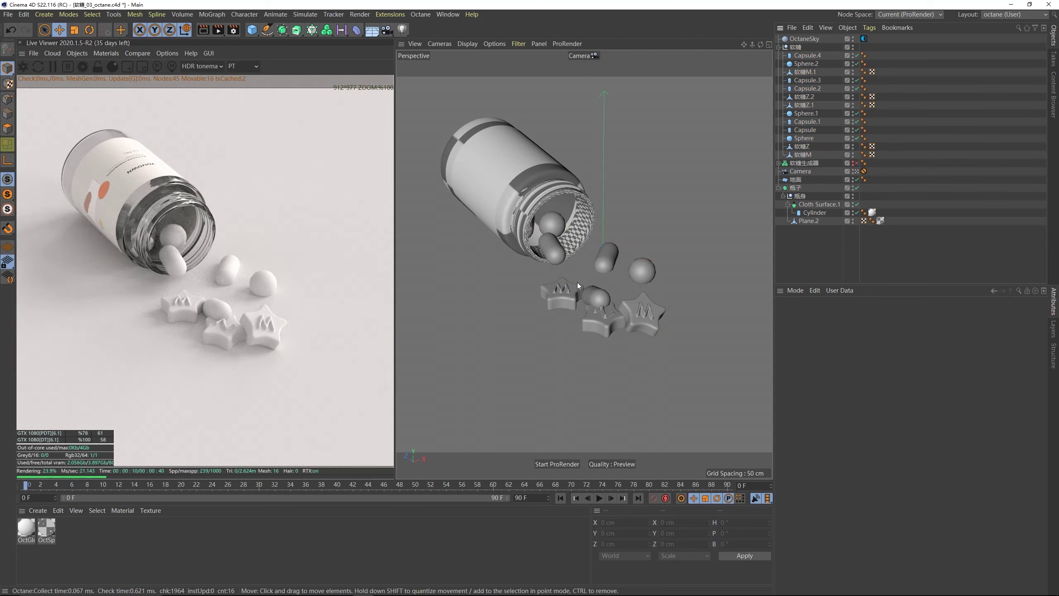
- Create an Octane specular material named 软糖 and apply it to the 软糖M candy
{"action": "left_click", "coordinate": [105, 53]}
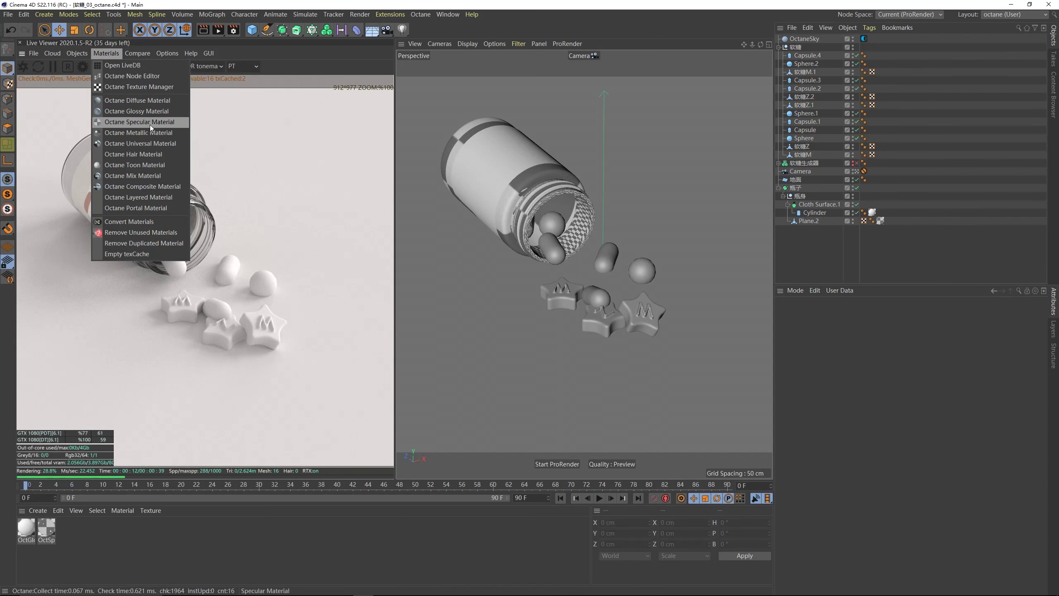
{"action": "left_click", "coordinate": [135, 122]}
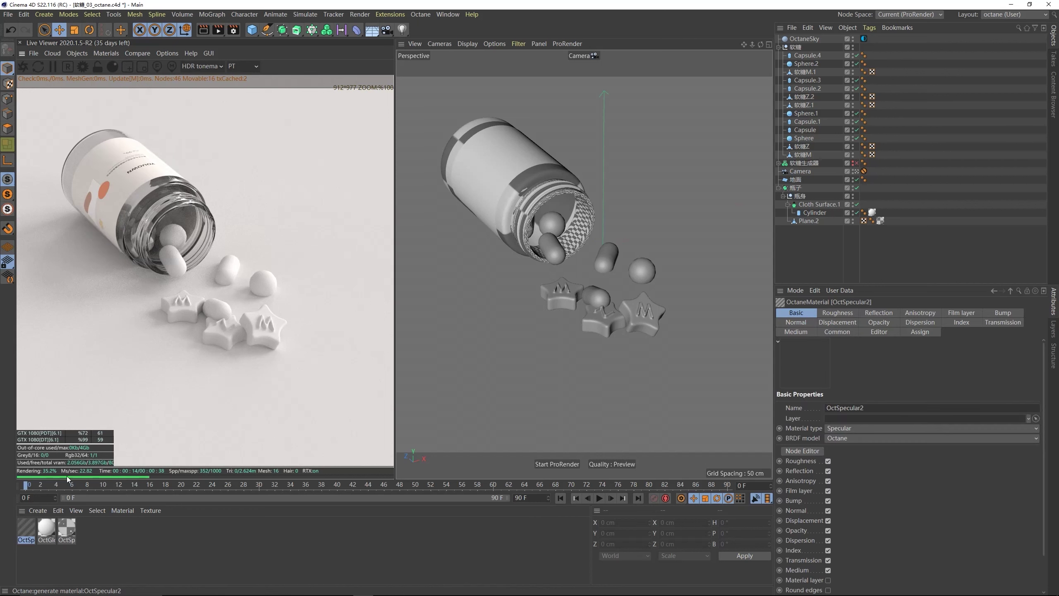
{"action": "double_click", "coordinate": [27, 539]}
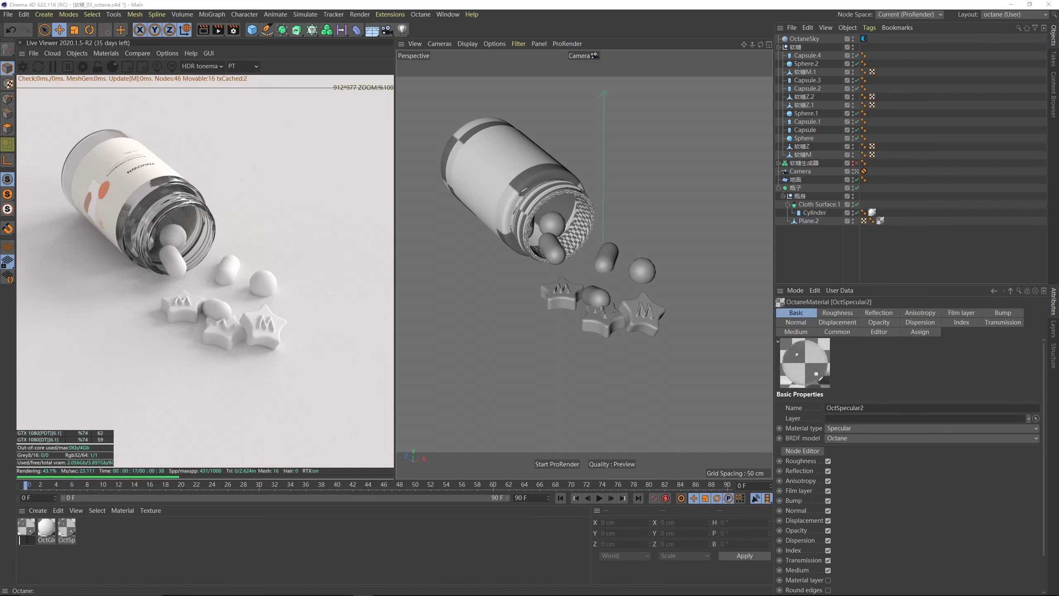
{"action": "type", "text": "ruan"}
{"action": "type", "text": "软糖"}
{"action": "key", "text": "Return"}
{"action": "left_click_drag", "start_coordinate": [27, 532], "coordinate": [809, 156]}
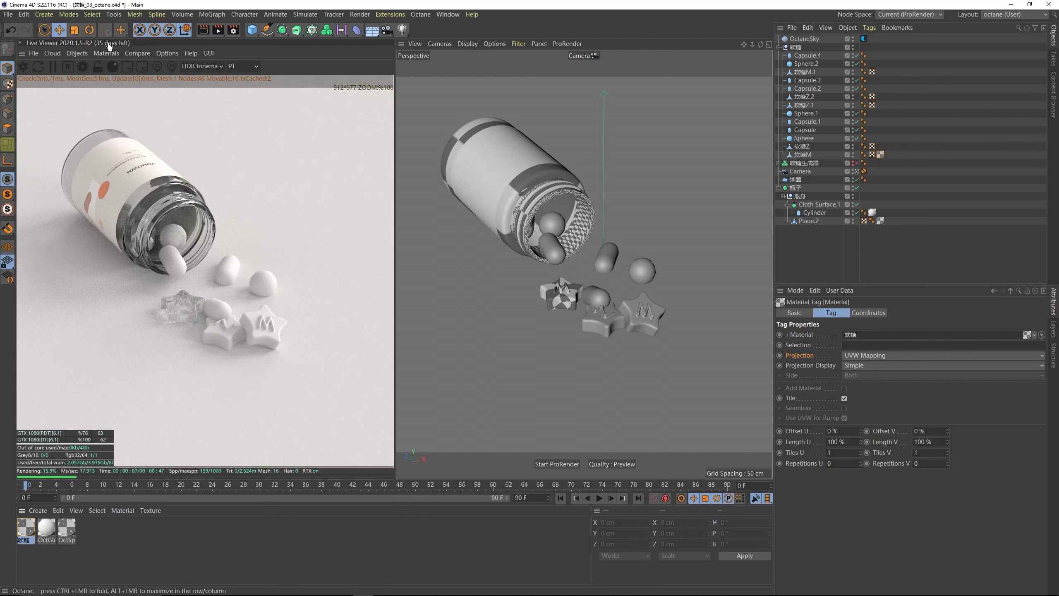
- Load the 软糖 material into the Octane Node Editor
{"action": "left_click", "coordinate": [106, 53]}
{"action": "left_click", "coordinate": [152, 79]}
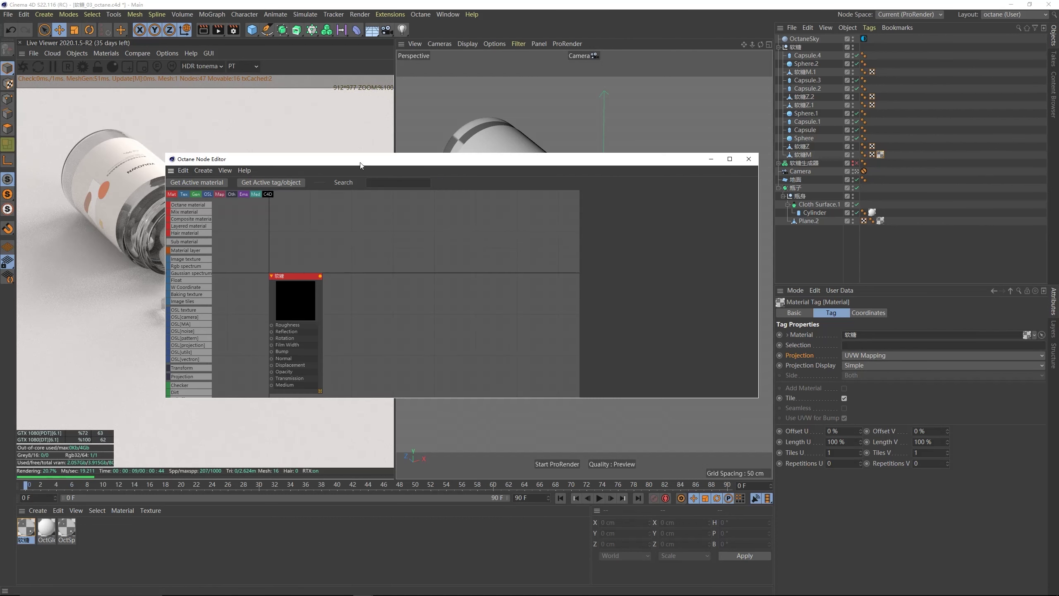
{"action": "left_click_drag", "start_coordinate": [342, 159], "coordinate": [588, 139]}
{"action": "left_click_drag", "start_coordinate": [550, 276], "coordinate": [691, 233]}
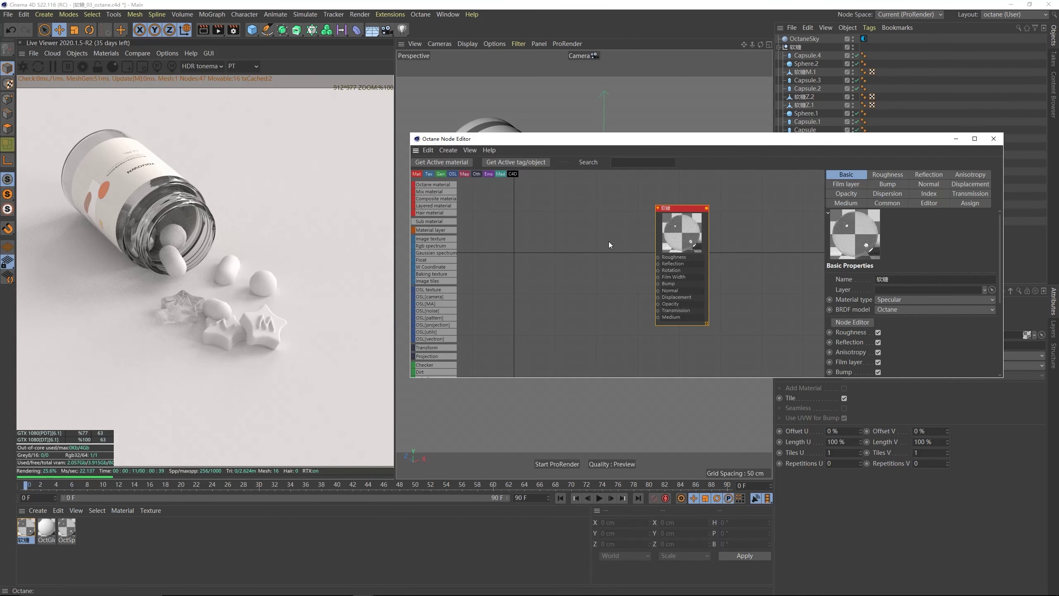
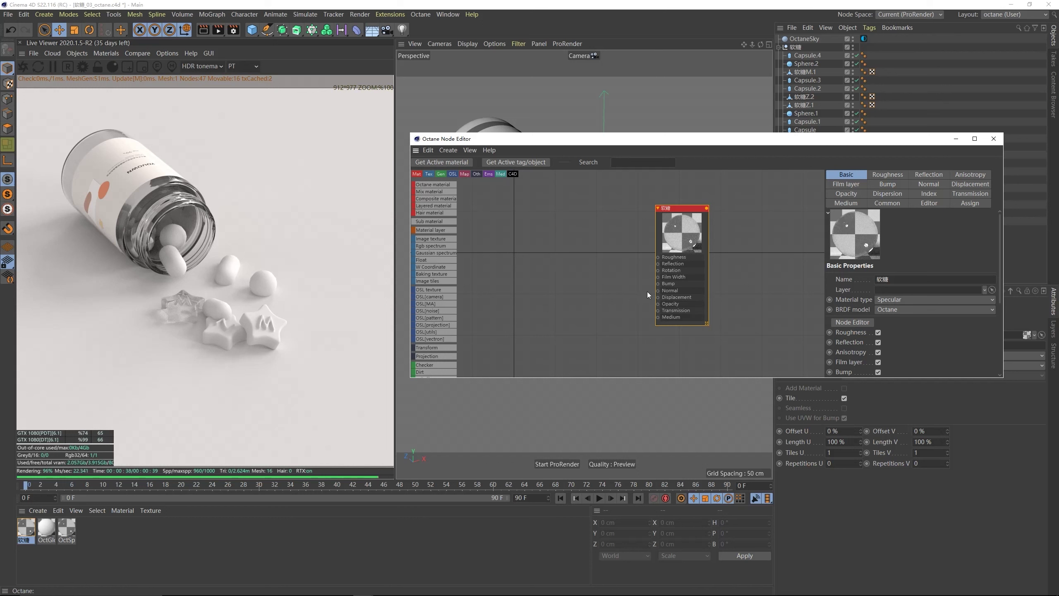
- Create a C4D Noise shader node and place it left of the 软糖 jelly material node
{"action": "right_click", "coordinate": [554, 233]}
{"action": "mouse_move", "coordinate": [599, 335]}
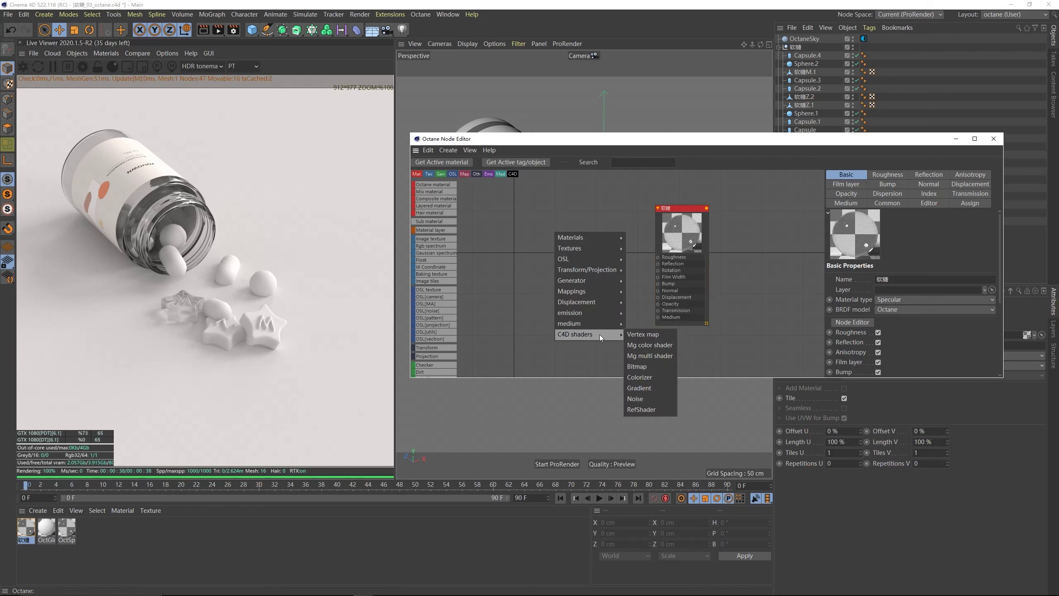
{"action": "left_click", "coordinate": [637, 400]}
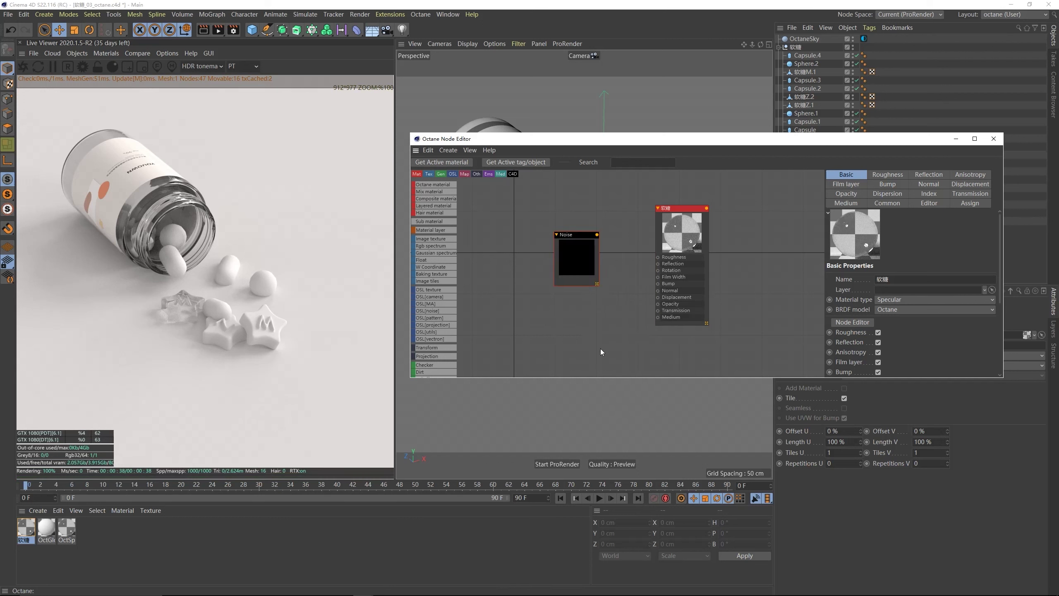
{"action": "left_click_drag", "start_coordinate": [579, 259], "coordinate": [547, 272]}
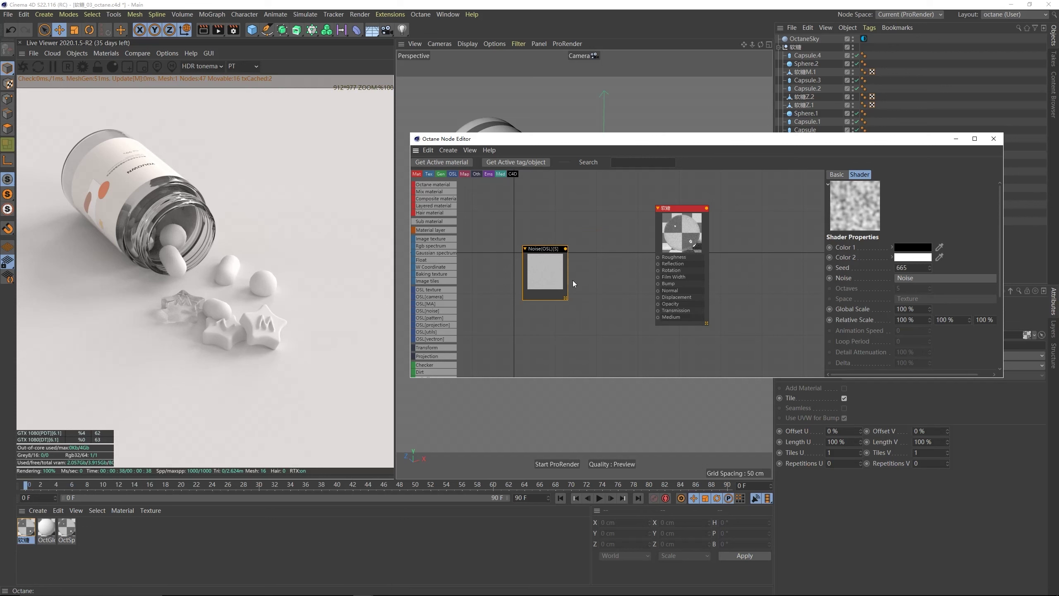
- Set the Noise's Color 1 to a bright red
{"action": "left_click", "coordinate": [906, 250]}
{"action": "left_click_drag", "start_coordinate": [965, 265], "coordinate": [986, 267]}
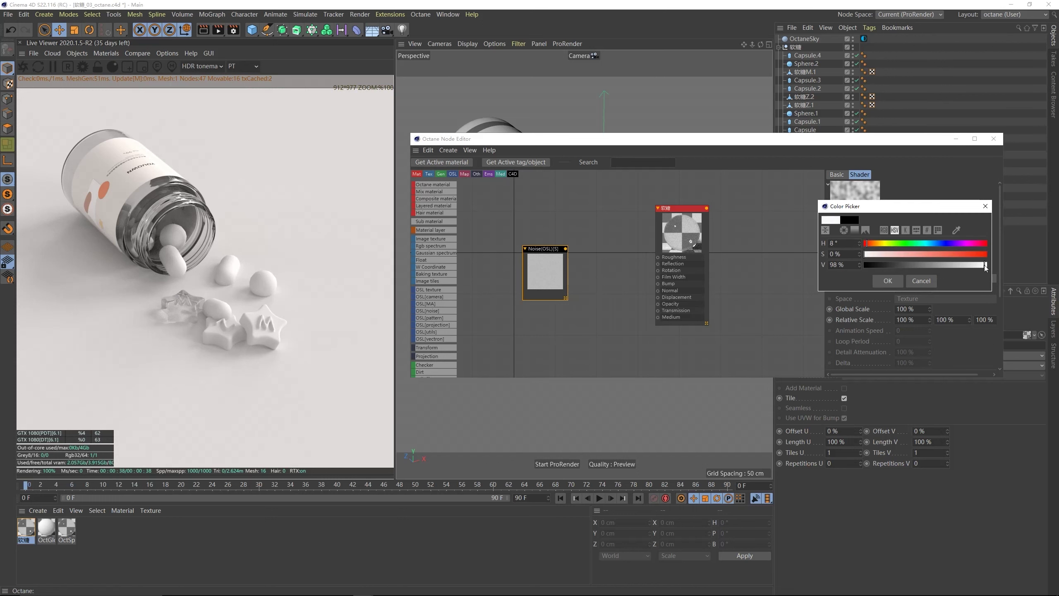
{"action": "left_click_drag", "start_coordinate": [865, 254], "coordinate": [901, 253]}
{"action": "left_click", "coordinate": [888, 281]}
- Make Color 2 orange-yellow (hue 48°) and wire the Noise into the material's Transmission
{"action": "left_click", "coordinate": [904, 260]}
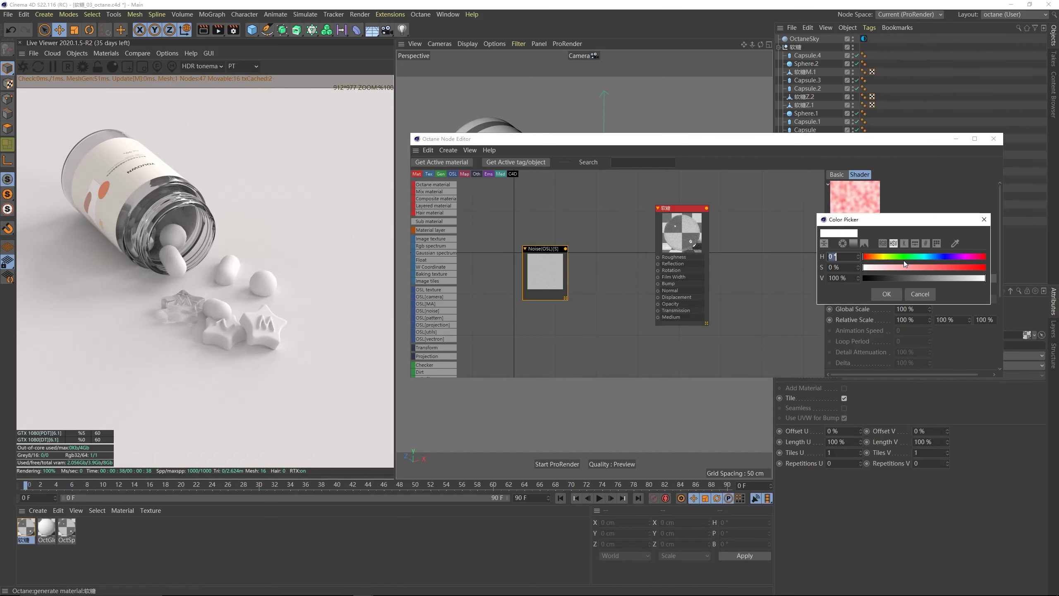
{"action": "left_click", "coordinate": [883, 257]}
{"action": "left_click_drag", "start_coordinate": [955, 278], "coordinate": [984, 278]}
{"action": "left_click", "coordinate": [968, 267]}
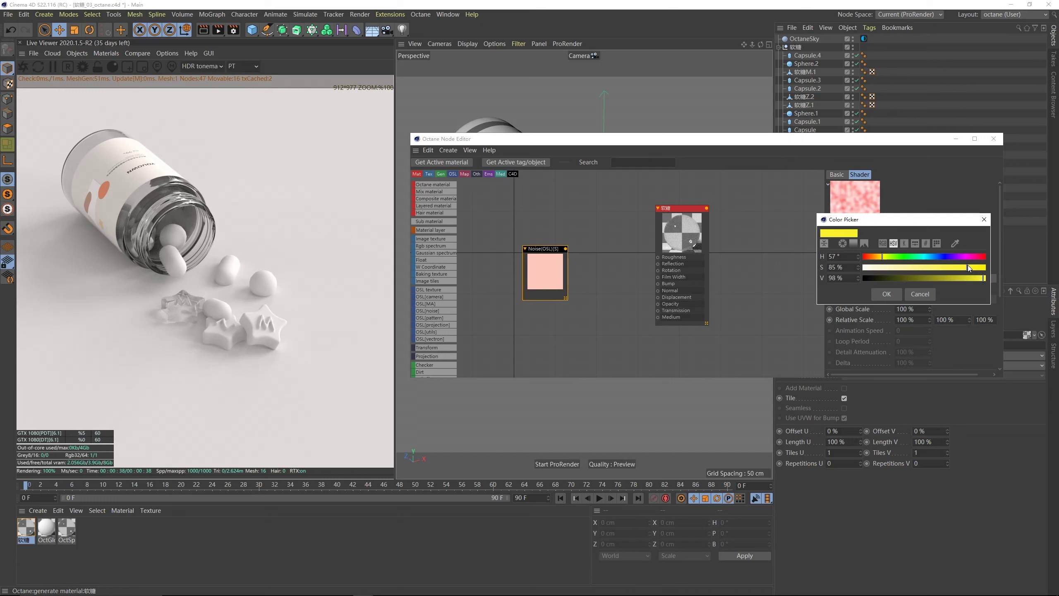
{"action": "left_click", "coordinate": [888, 294]}
{"action": "left_click", "coordinate": [905, 259]}
{"action": "left_click", "coordinate": [886, 256]}
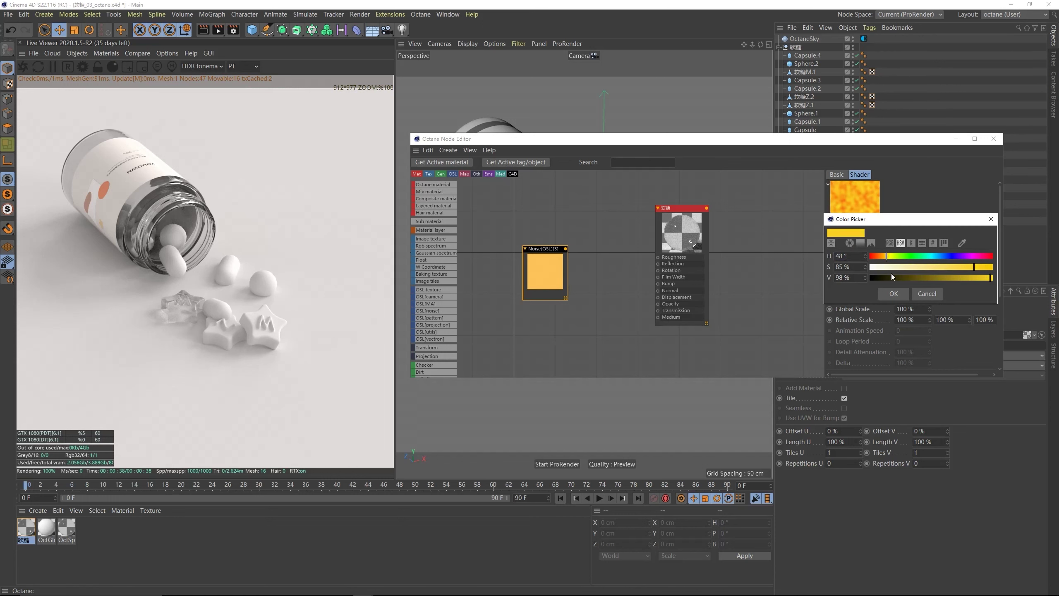
{"action": "left_click", "coordinate": [893, 294]}
{"action": "left_click_drag", "start_coordinate": [566, 249], "coordinate": [658, 311]}
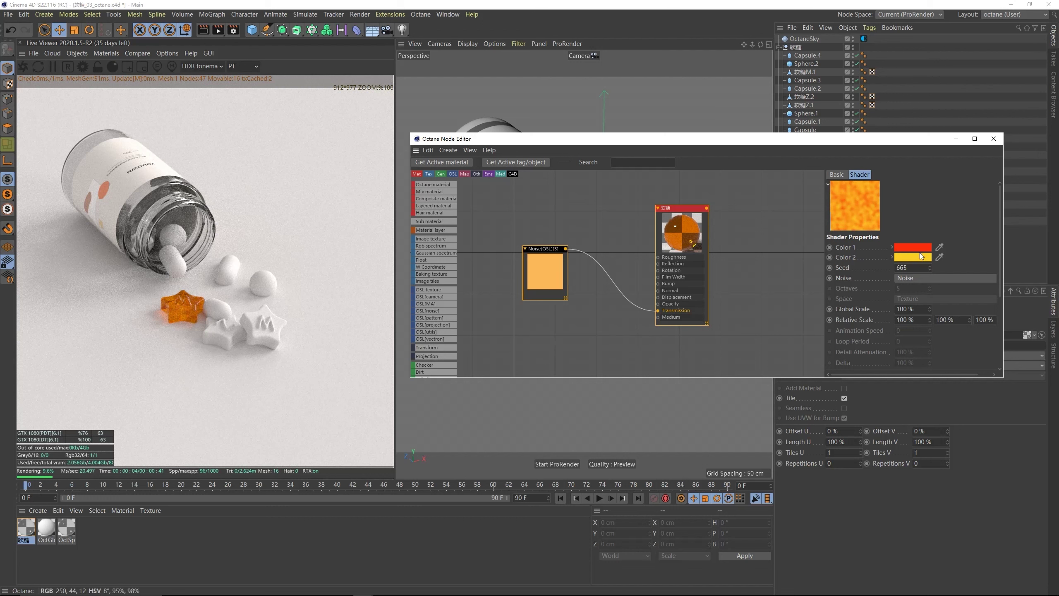
- Set the Noise Contrast to 70% and Global Scale to 800%
{"action": "scroll", "coordinate": [903, 334], "scroll_direction": "down", "scroll_amount": 5}
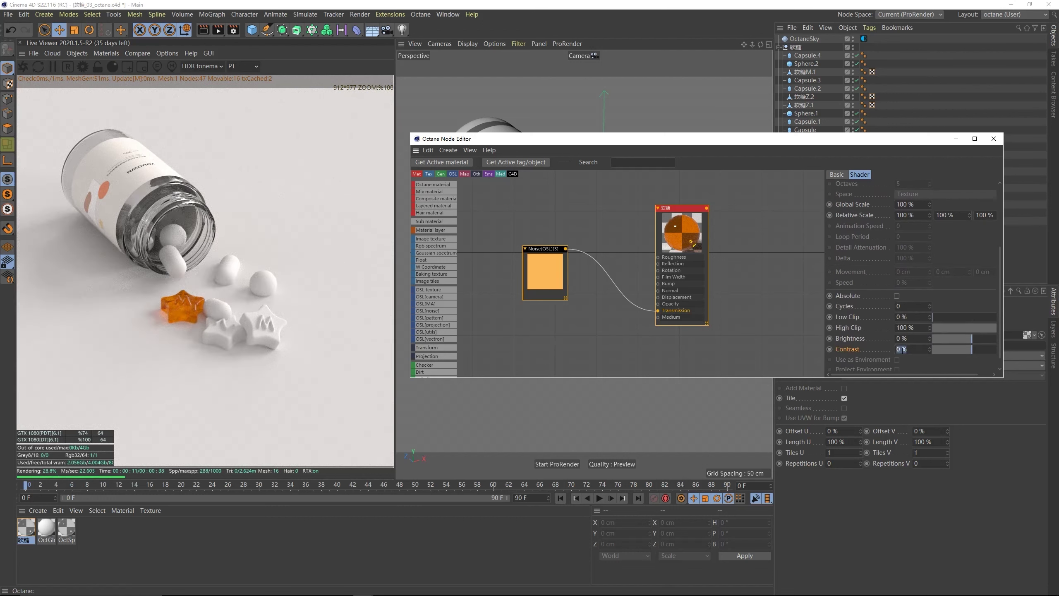
{"action": "type", "text": "70"}
{"action": "key", "text": "Return"}
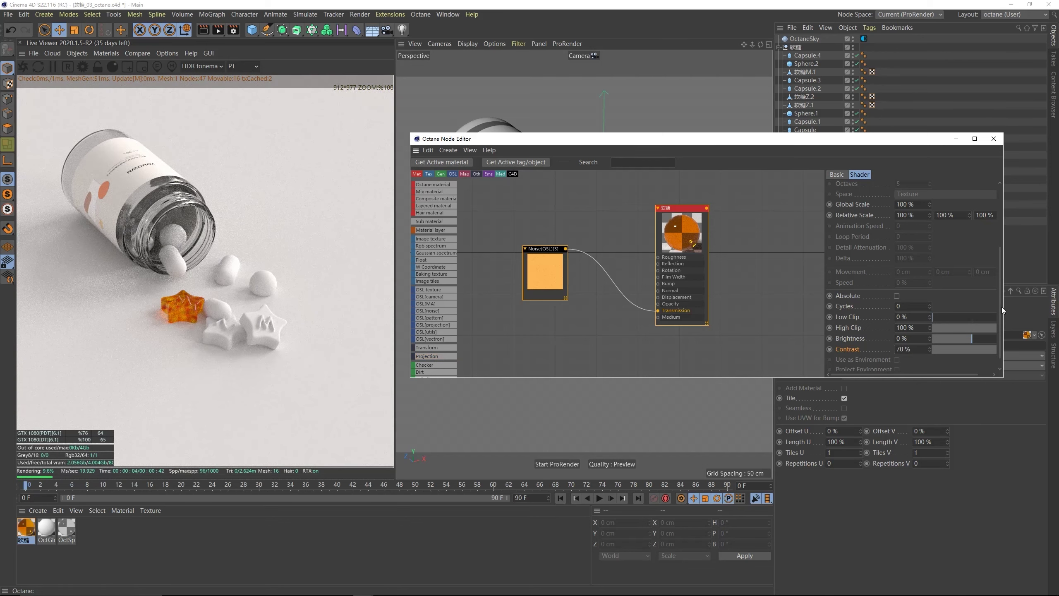
{"action": "left_click_drag", "start_coordinate": [1002, 306], "coordinate": [1001, 240]}
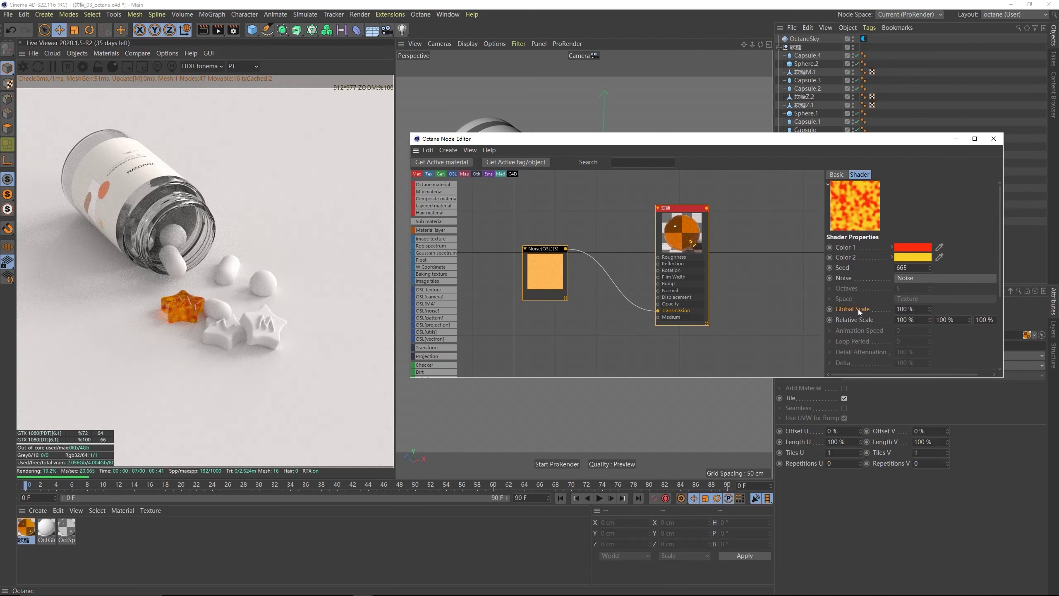
{"action": "left_click", "coordinate": [911, 309]}
{"action": "type", "text": "800"}
{"action": "key", "text": "Return"}
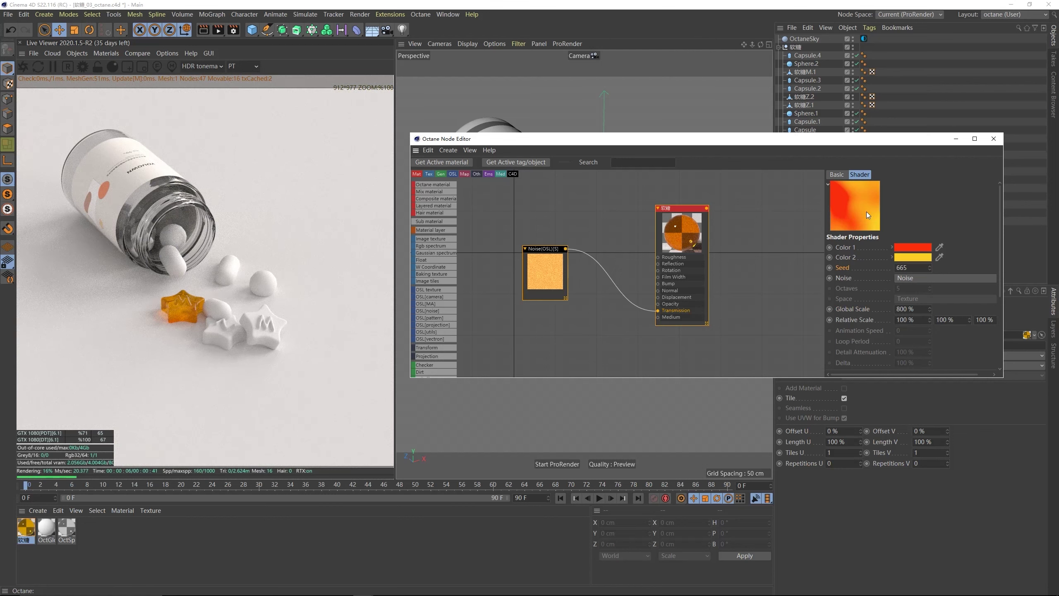
- Raise the Noise seed to 677 and select both nodes
{"action": "left_click", "coordinate": [930, 266]}
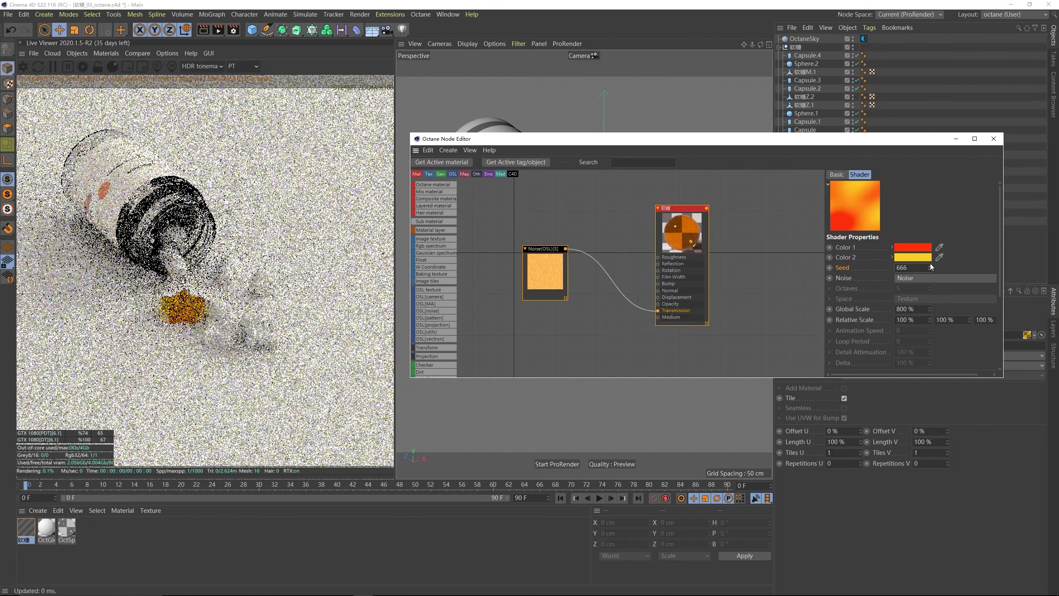
{"action": "left_click", "coordinate": [931, 266]}
{"action": "left_click", "coordinate": [930, 265]}
{"action": "left_click", "coordinate": [930, 266]}
{"action": "left_click", "coordinate": [930, 265]}
{"action": "left_click", "coordinate": [930, 265]}
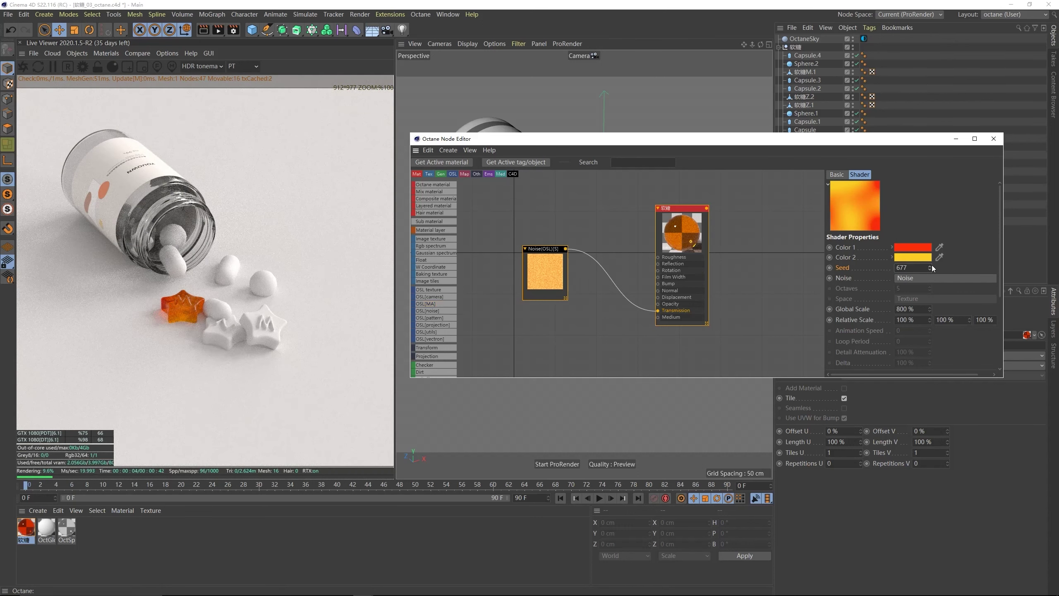
{"action": "key", "text": "ctrl+a"}
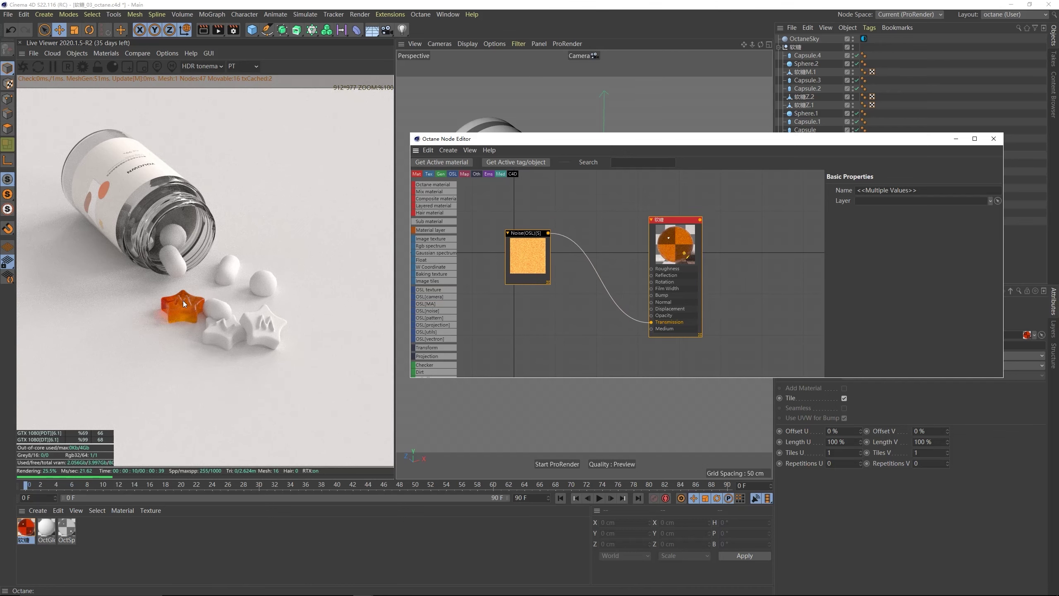
- Leave the scene camera and orbit the live render in close on the orange star
{"action": "left_click_drag", "start_coordinate": [874, 140], "coordinate": [867, 261]}
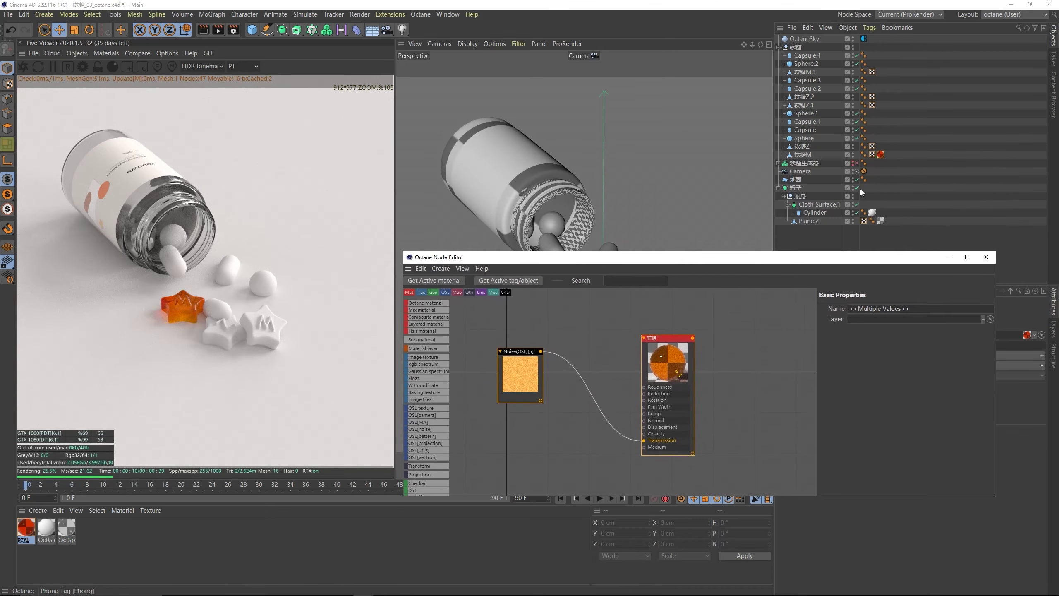
{"action": "left_click", "coordinate": [865, 171]}
{"action": "left_click_drag", "start_coordinate": [576, 212], "coordinate": [718, 211], "text": "alt"}
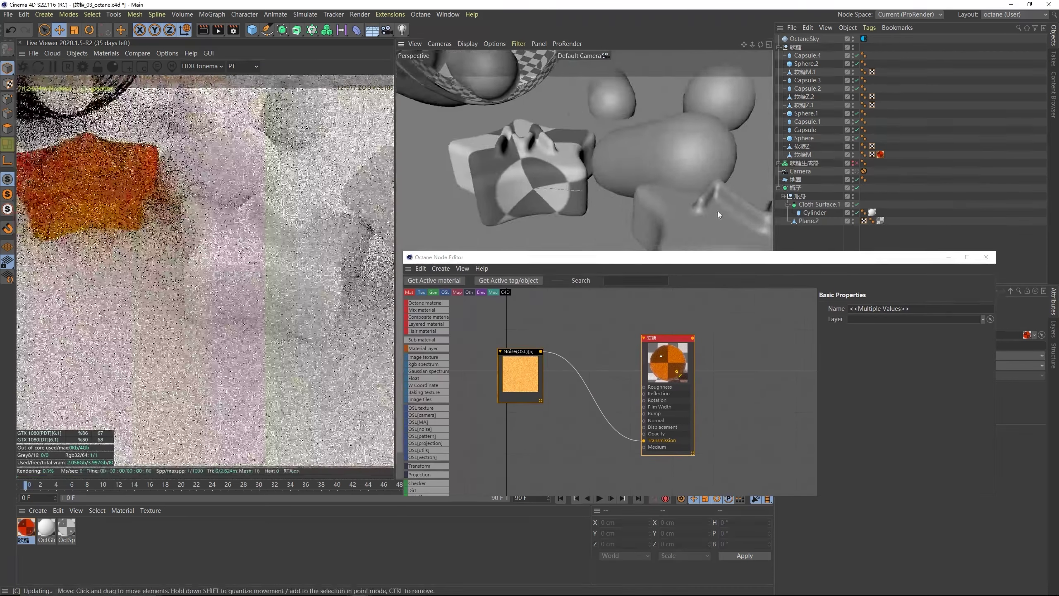
{"action": "left_click_drag", "start_coordinate": [653, 206], "coordinate": [638, 162], "text": "alt"}
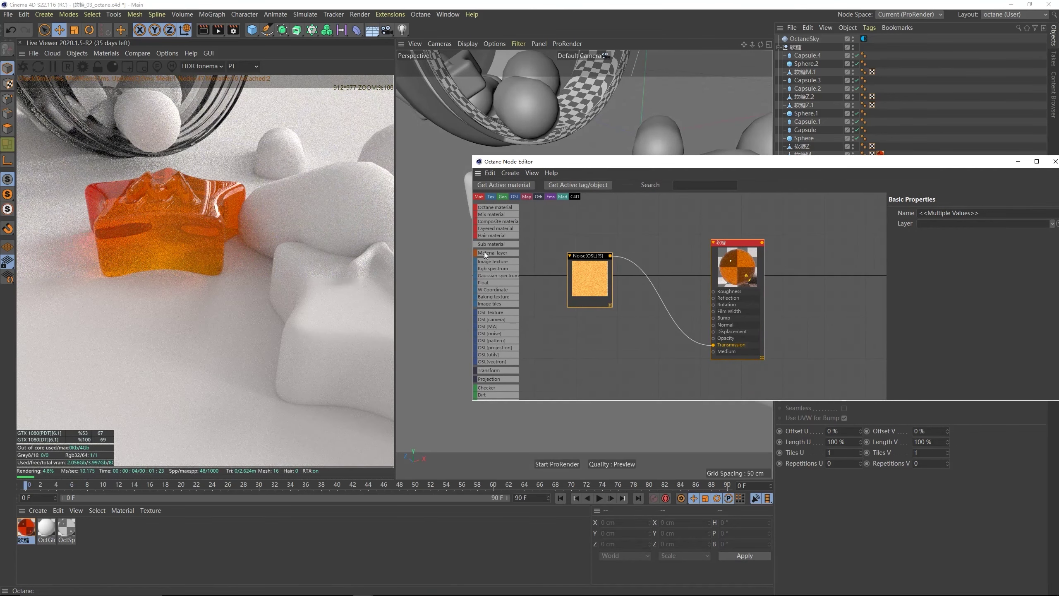
- Shift the Noise and material nodes up-left and select the 软糖 material node
{"action": "left_click_drag", "start_coordinate": [583, 262], "coordinate": [575, 239]}
{"action": "left_click", "coordinate": [655, 263]}
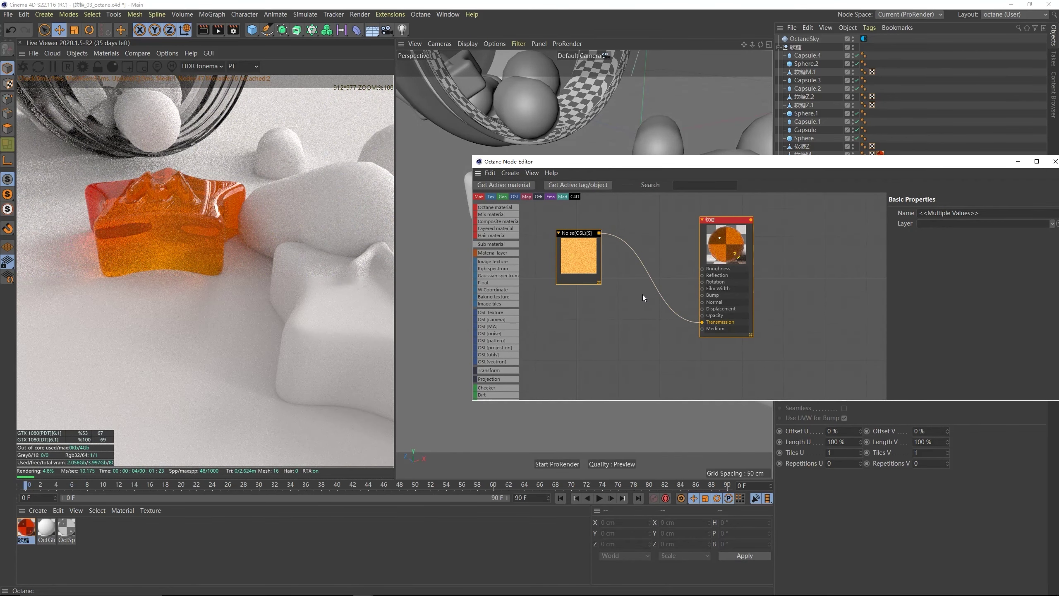
{"action": "middle_click_drag", "start_coordinate": [642, 294], "coordinate": [637, 314]}
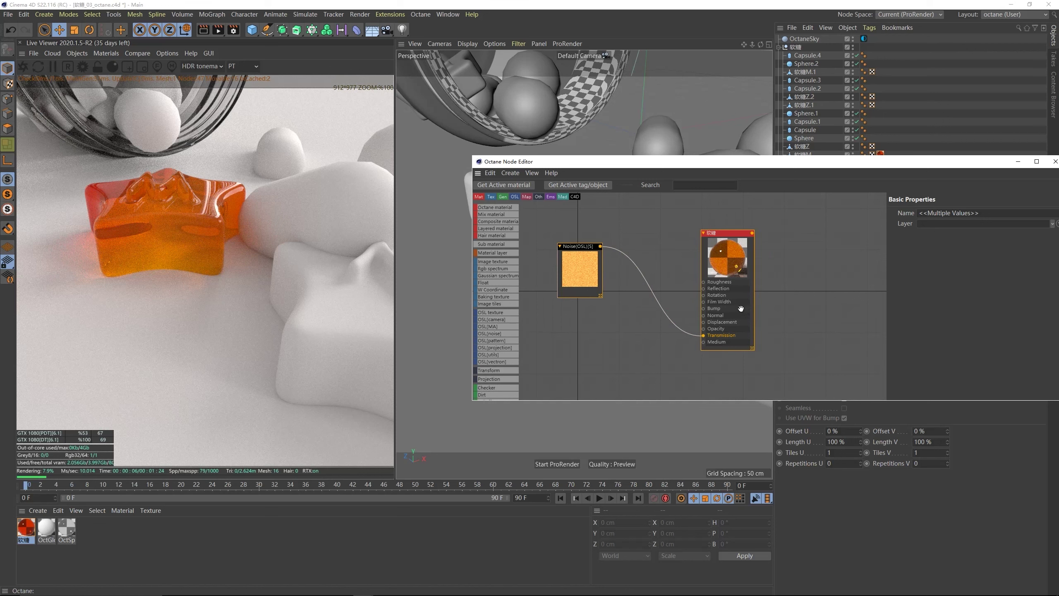
{"action": "left_click", "coordinate": [749, 266]}
{"action": "mouse_move", "coordinate": [846, 256]}
{"action": "middle_mouse_down"}
{"action": "mouse_move", "coordinate": [776, 258]}
{"action": "mouse_move", "coordinate": [828, 251]}
{"action": "middle_mouse_up"}
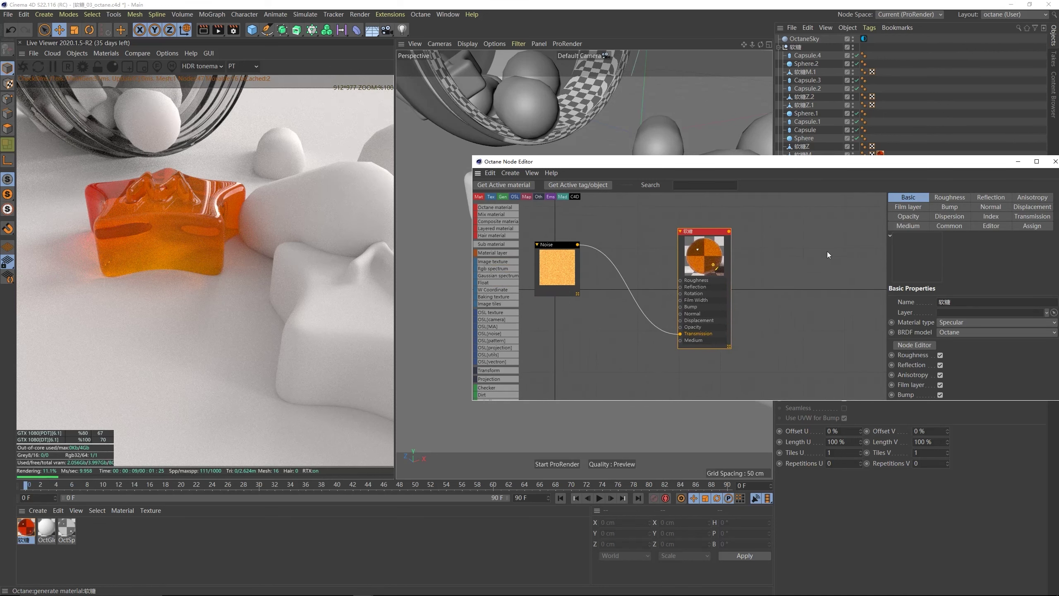
- Add a RandomWalk medium to the 软糖 material and feed the Noise into its Albedo
{"action": "left_click", "coordinate": [907, 227]}
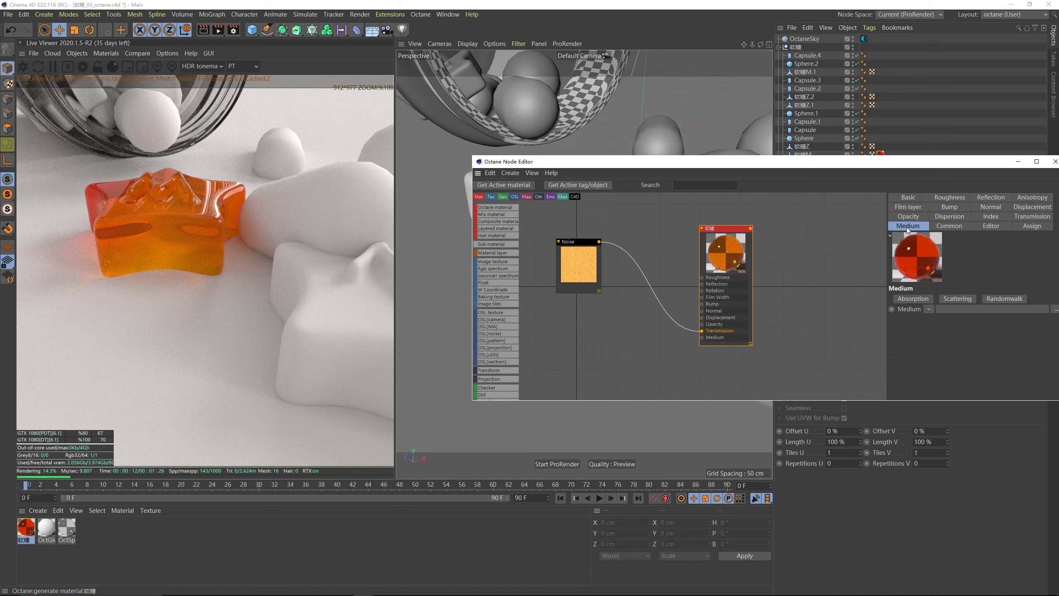
{"action": "left_click", "coordinate": [997, 300]}
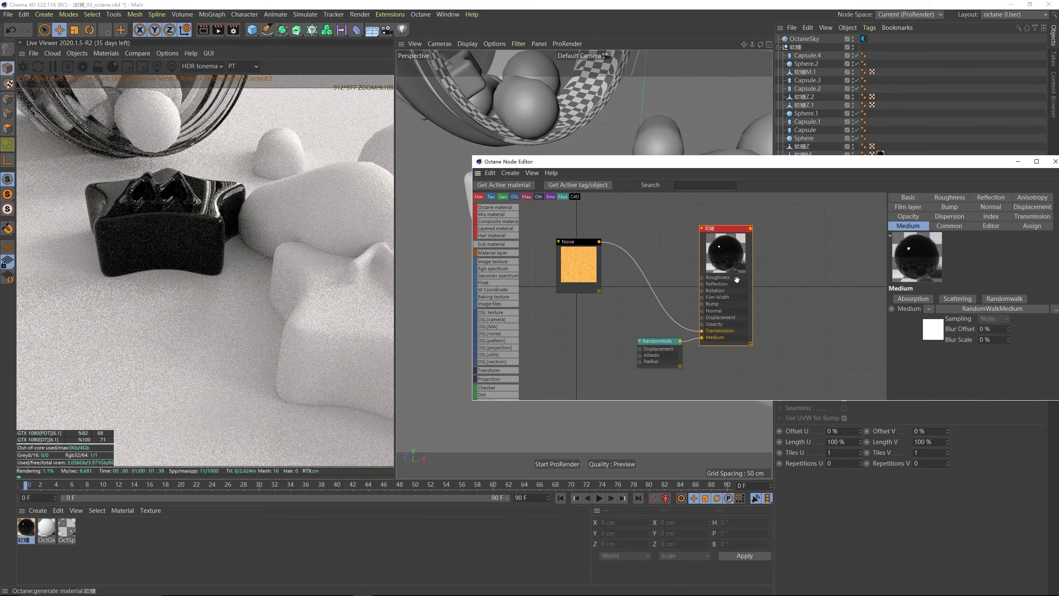
{"action": "left_click", "coordinate": [660, 342]}
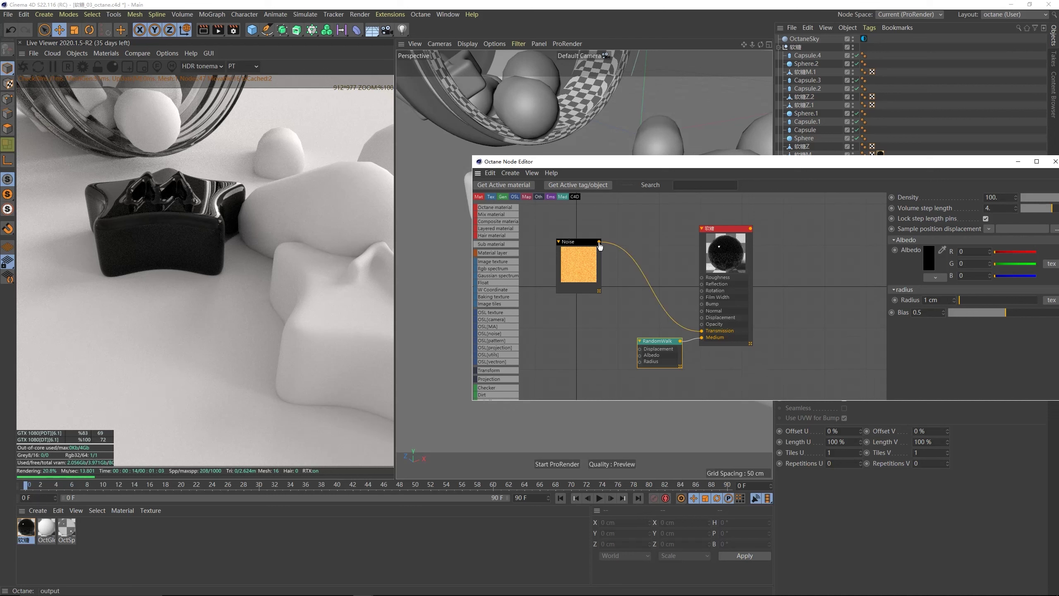
{"action": "left_click_drag", "start_coordinate": [599, 243], "coordinate": [640, 361]}
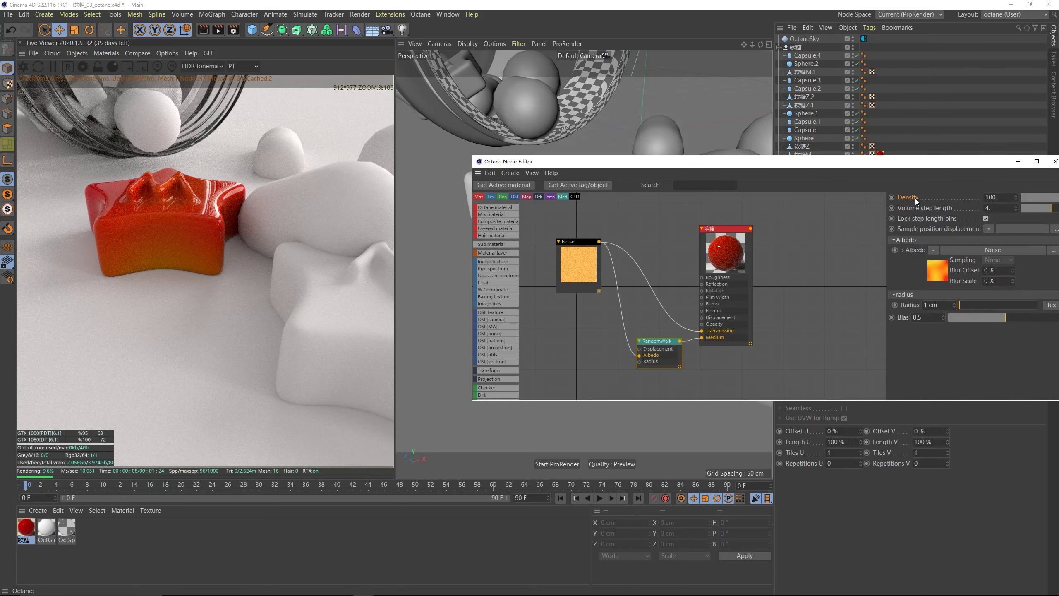
- Set the RandomWalk Density to 1, then lower it to about 0.375
{"action": "left_click", "coordinate": [997, 197]}
{"action": "left_click_drag", "start_coordinate": [970, 163], "coordinate": [939, 185]}
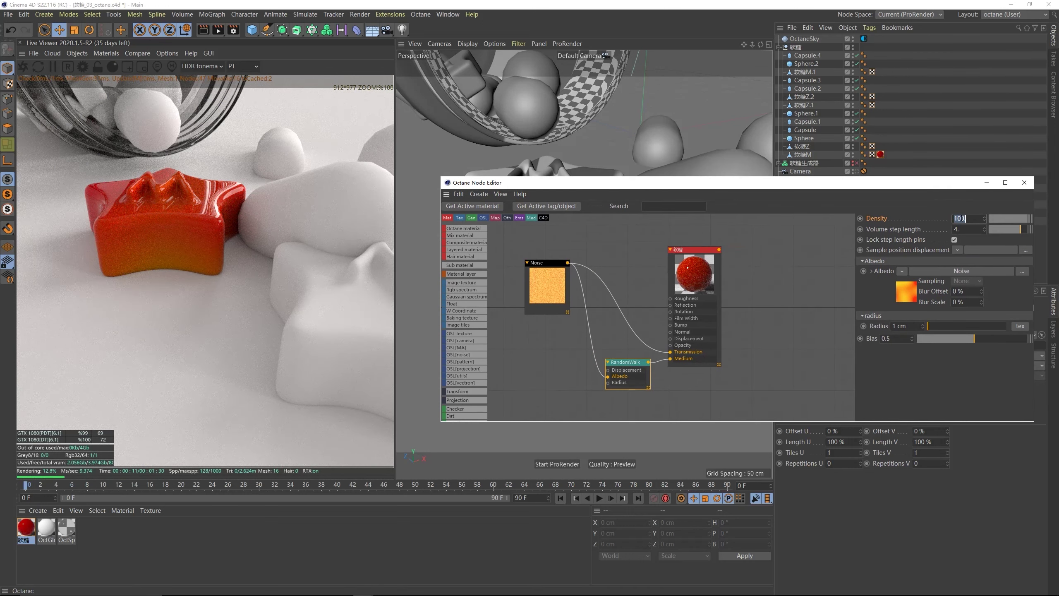
{"action": "type", "text": "1"}
{"action": "key", "text": "Return"}
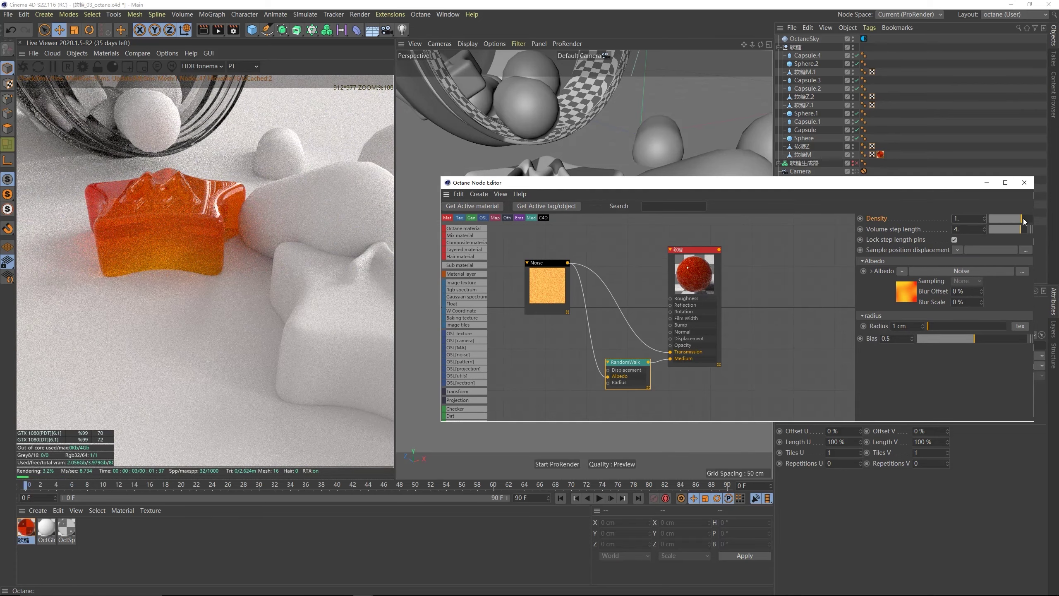
{"action": "mouse_move", "coordinate": [1023, 218]}
{"action": "left_mouse_down"}
{"action": "mouse_move", "coordinate": [997, 220]}
{"action": "mouse_move", "coordinate": [1038, 229]}
{"action": "mouse_move", "coordinate": [1008, 221]}
{"action": "mouse_move", "coordinate": [1018, 219]}
{"action": "left_mouse_up"}
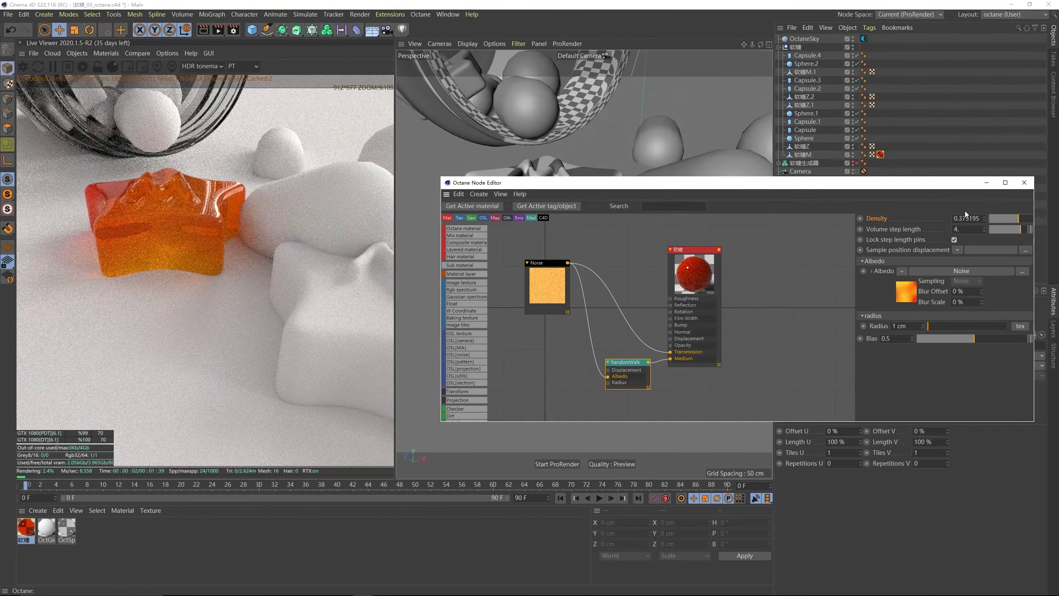
- Orbit the Live Viewer to see the translucent star from a new angle and tidy the Noise node
{"action": "left_click_drag", "start_coordinate": [725, 200], "coordinate": [745, 211]}
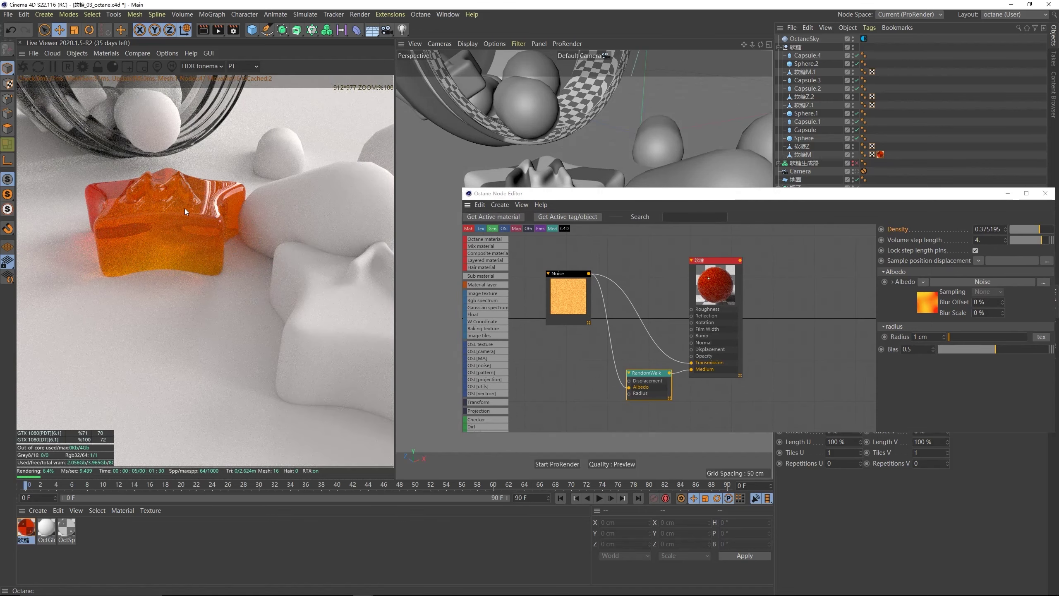
{"action": "left_click_drag", "start_coordinate": [184, 209], "coordinate": [226, 199], "text": "alt"}
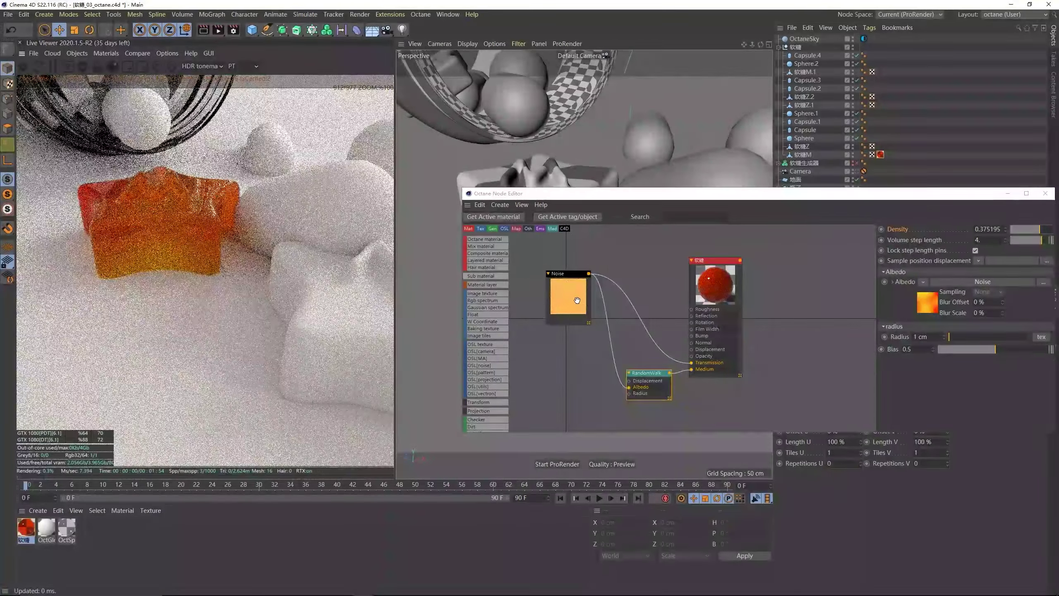
{"action": "left_click_drag", "start_coordinate": [564, 274], "coordinate": [551, 292]}
- Add a Float texture node for the jelly's roughness with value 0.1
{"action": "right_click", "coordinate": [603, 247]}
{"action": "mouse_move", "coordinate": [624, 264]}
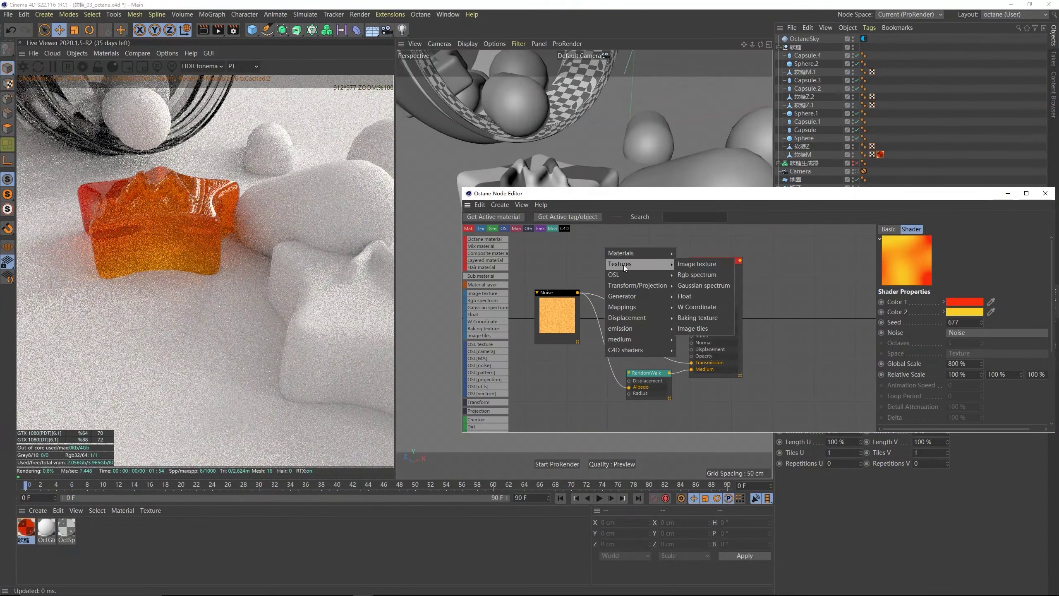
{"action": "left_click", "coordinate": [703, 275]}
{"action": "left_click_drag", "start_coordinate": [629, 261], "coordinate": [691, 311]}
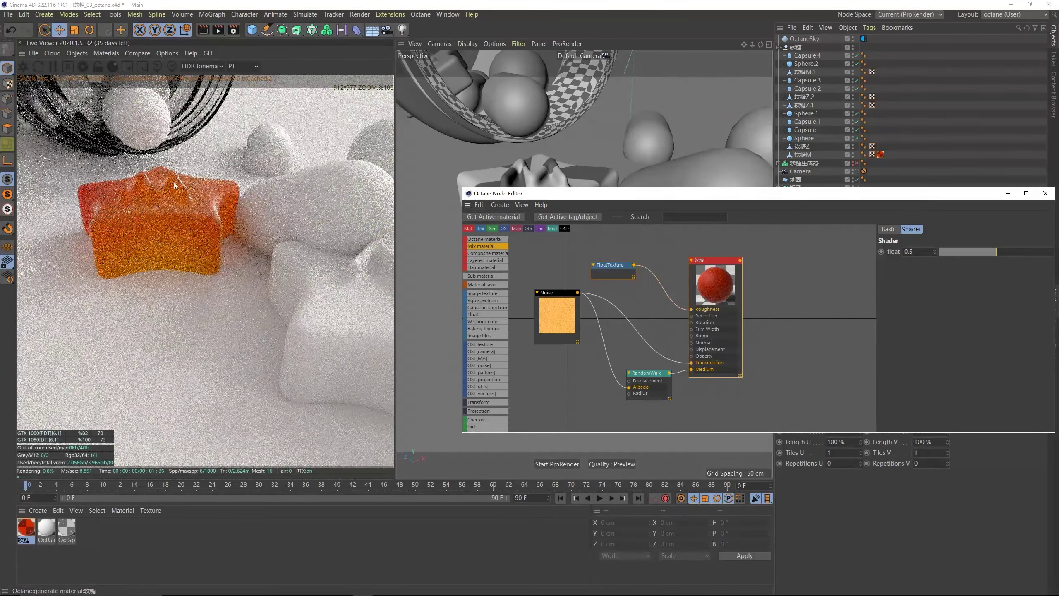
{"action": "left_click", "coordinate": [911, 252]}
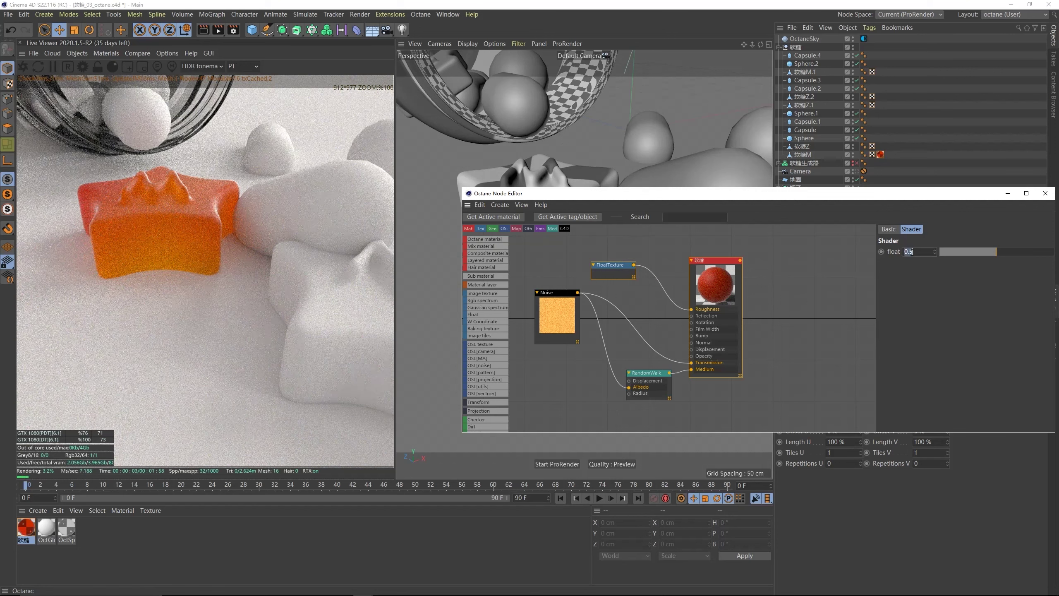
{"action": "type", "text": "0.1"}
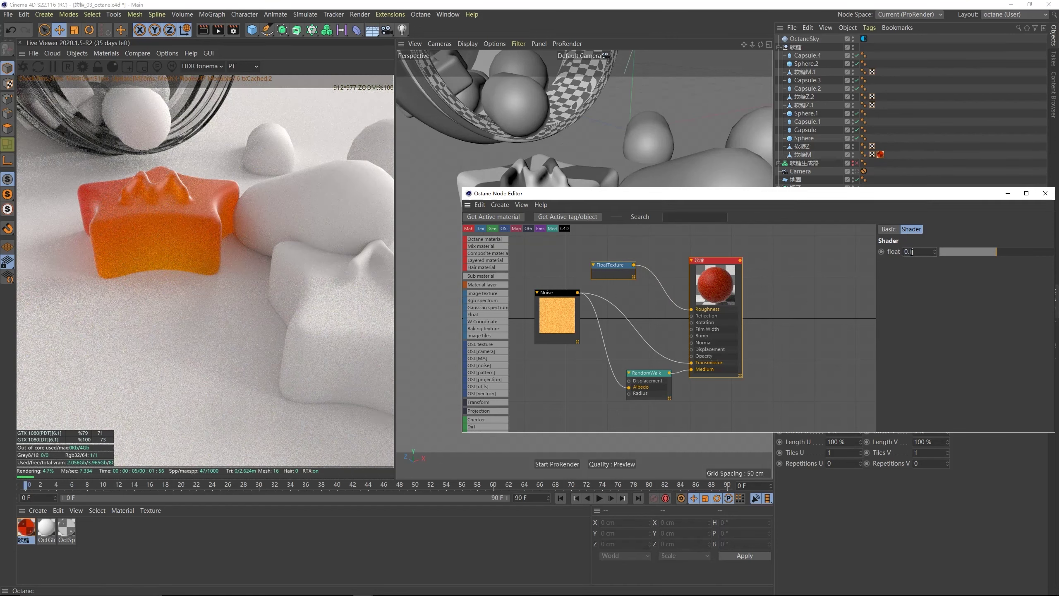
{"action": "key", "text": "Return"}
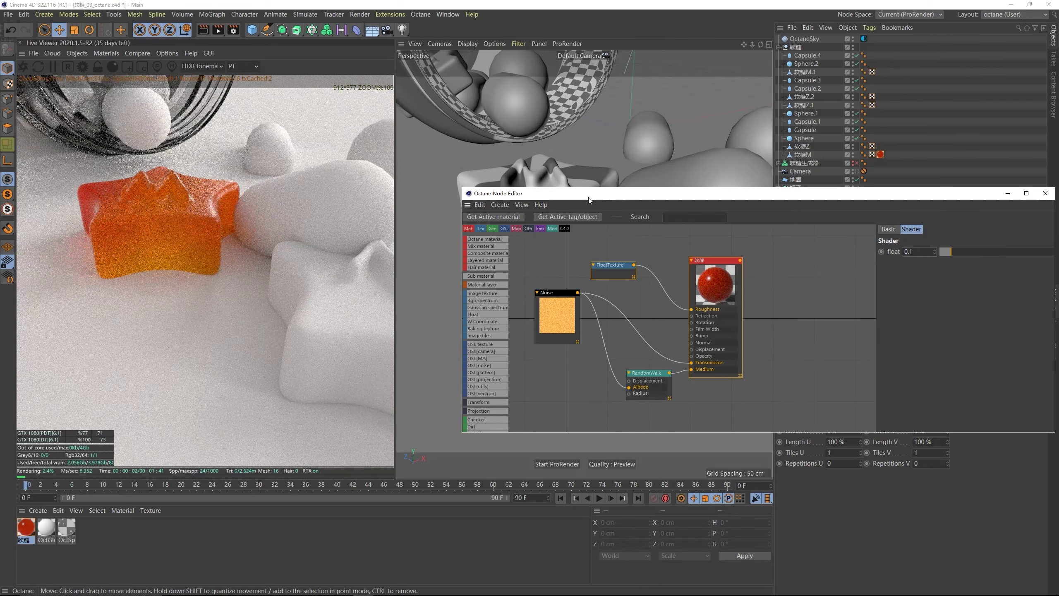
- Lower the float value to 0.05 and view the scene through the Camera
{"action": "left_click_drag", "start_coordinate": [592, 194], "coordinate": [588, 212]}
{"action": "left_click_drag", "start_coordinate": [556, 171], "coordinate": [543, 167], "text": "alt"}
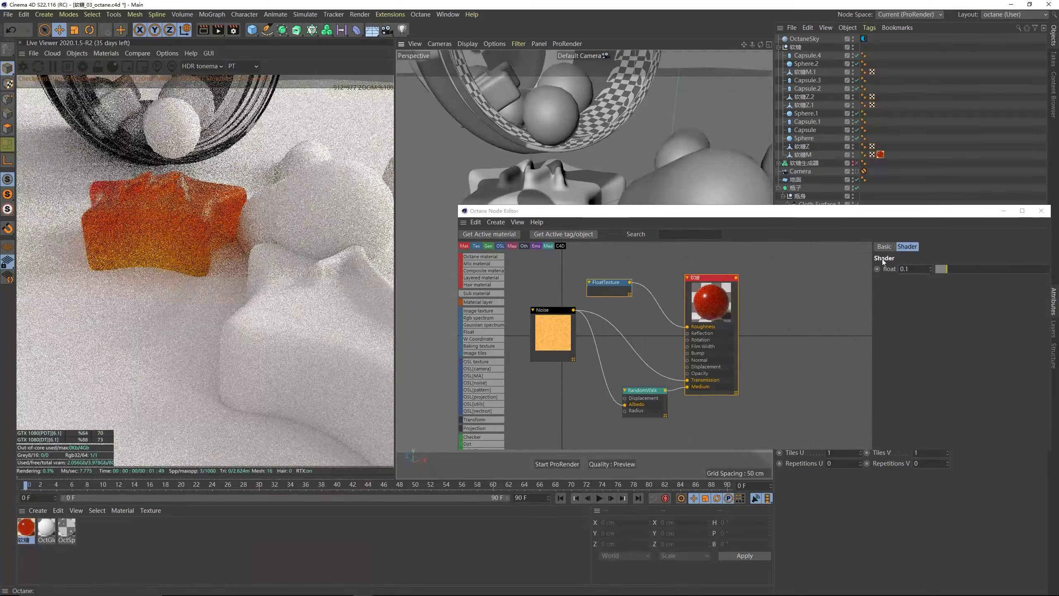
{"action": "double_click", "coordinate": [913, 268]}
{"action": "type", "text": "0"}
{"action": "key", "text": "Return"}
{"action": "type", "text": "5"}
{"action": "key", "text": "Return"}
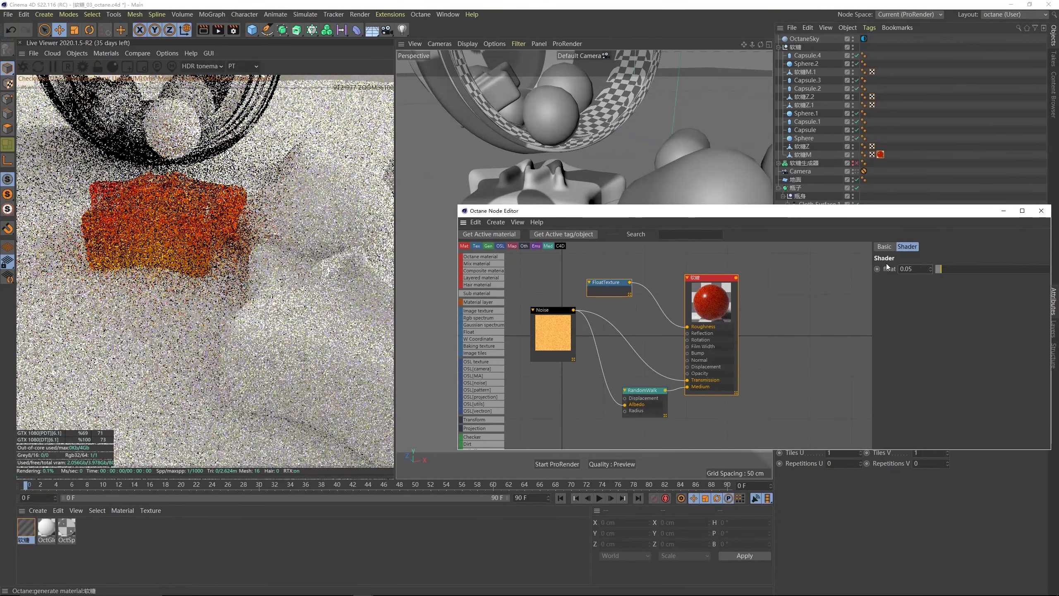
{"action": "mouse_move", "coordinate": [588, 185]}
{"action": "left_mouse_down", "text": "alt"}
{"action": "mouse_move", "coordinate": [610, 185]}
{"action": "mouse_move", "coordinate": [601, 185]}
{"action": "left_mouse_up", "text": "alt"}
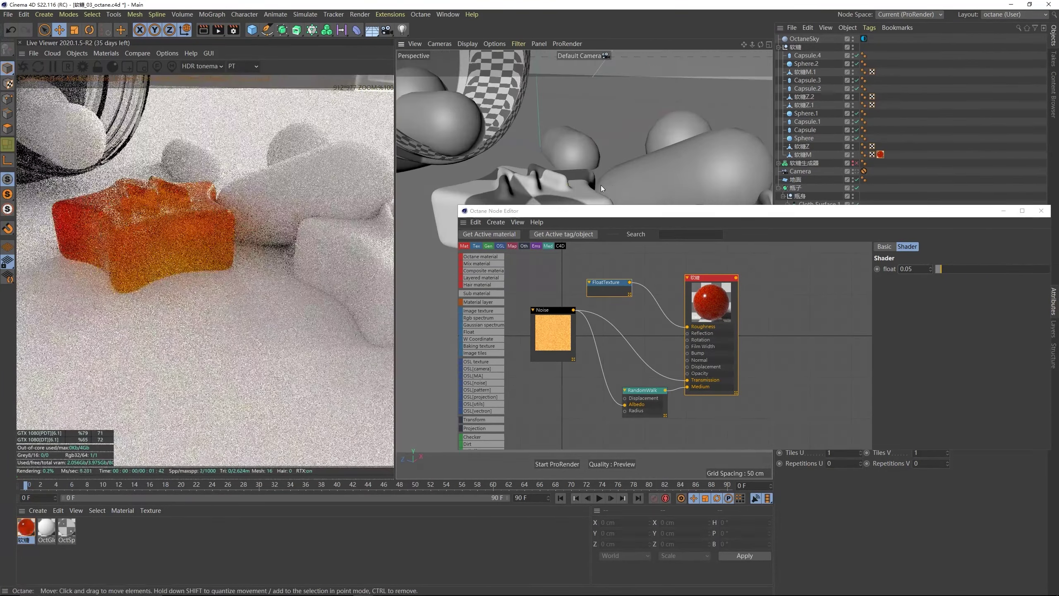
{"action": "left_click", "coordinate": [856, 171]}
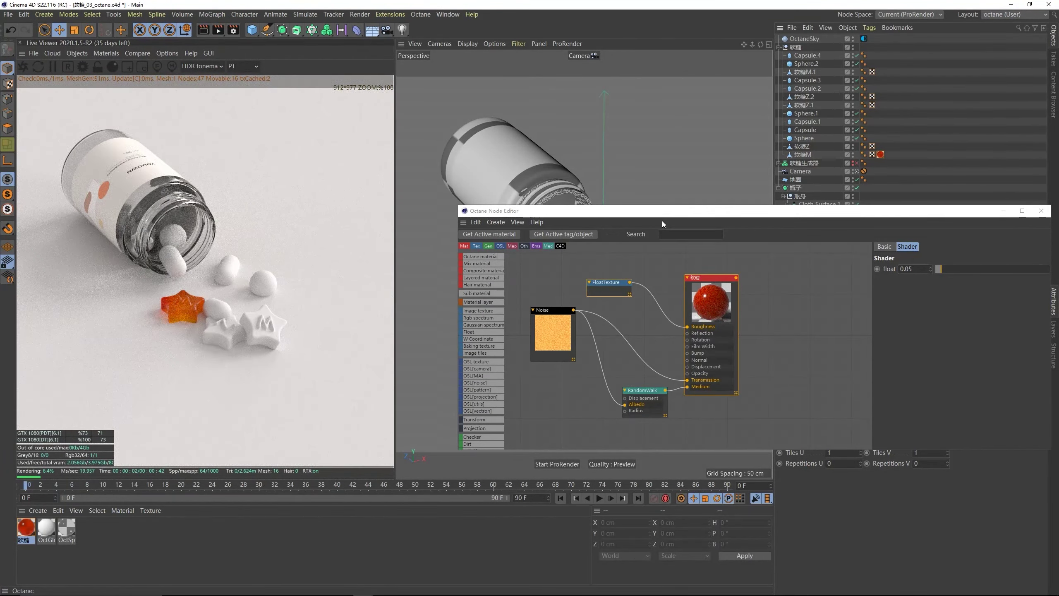
- Set the RandomWalk medium's Density to 0.2
{"action": "left_click", "coordinate": [643, 404]}
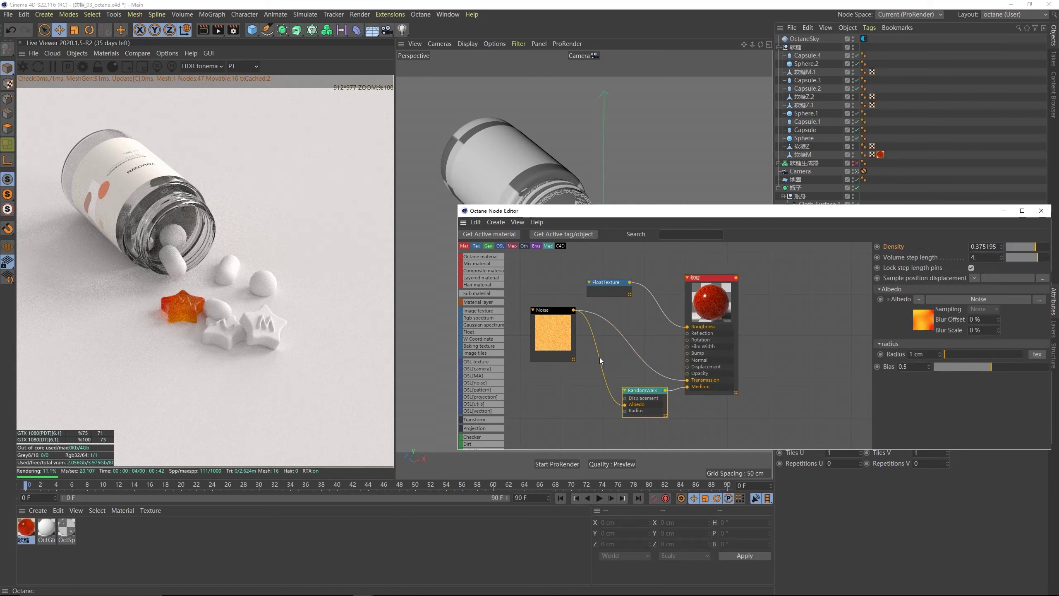
{"action": "left_click_drag", "start_coordinate": [635, 392], "coordinate": [623, 394]}
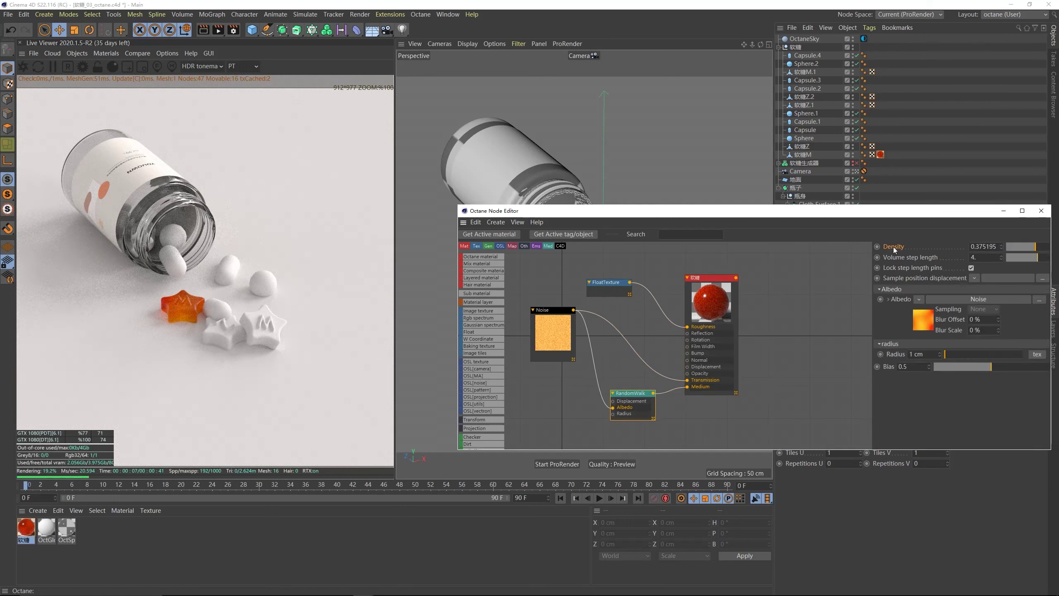
{"action": "left_click_drag", "start_coordinate": [1036, 247], "coordinate": [1035, 250]}
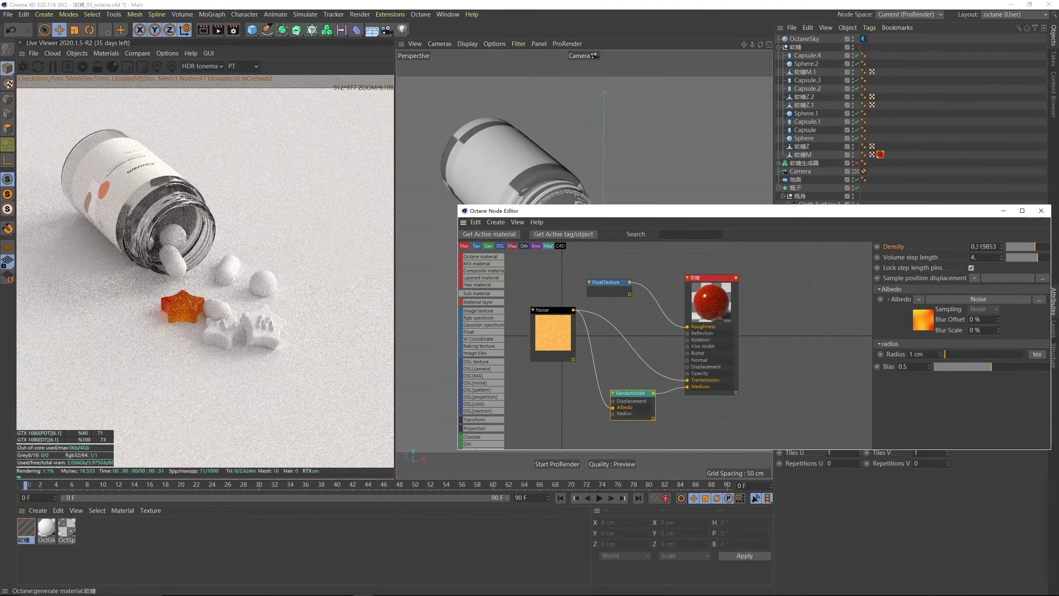
{"action": "left_click", "coordinate": [978, 247]}
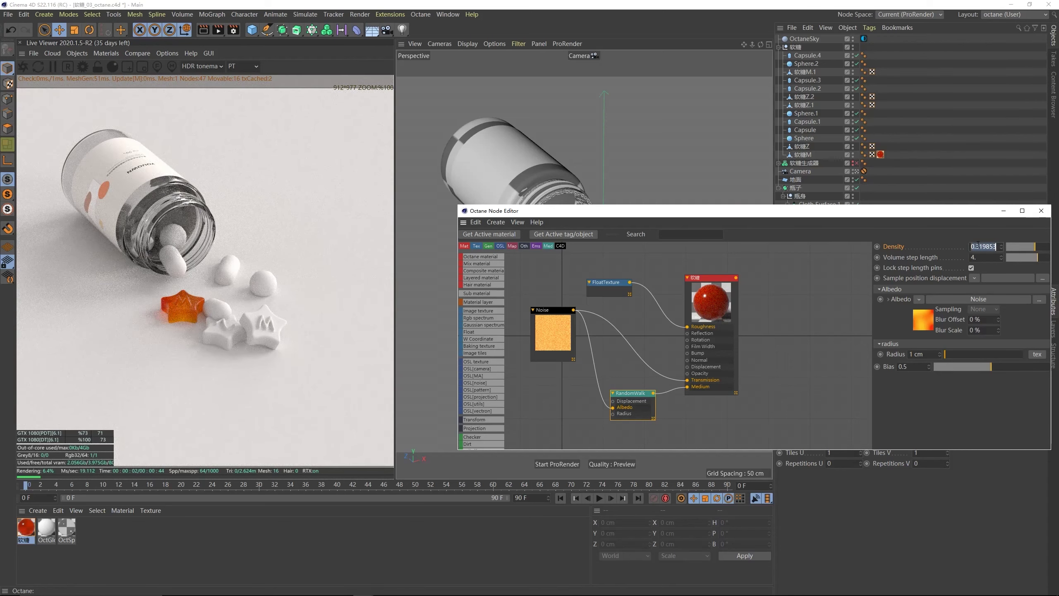
{"action": "type", "text": "0.2"}
{"action": "key", "text": "Return"}
- Duplicate the 软糖 material in the Material Manager as 软糖.1
{"action": "left_click_drag", "start_coordinate": [930, 215], "coordinate": [928, 218]}
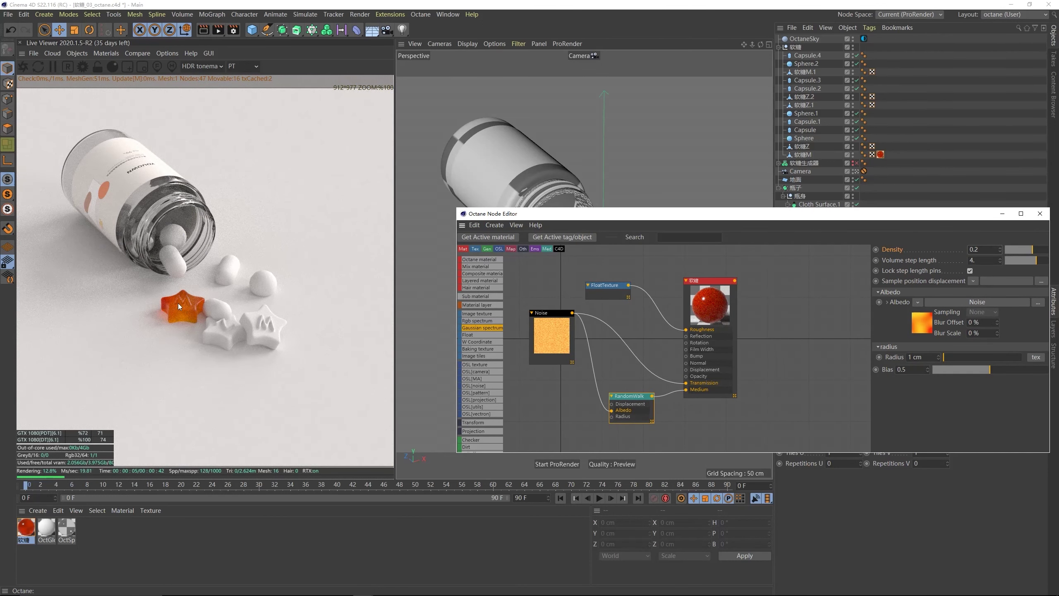
{"action": "left_click_drag", "start_coordinate": [941, 218], "coordinate": [924, 203]}
{"action": "left_click_drag", "start_coordinate": [26, 528], "coordinate": [91, 551], "text": "ctrl"}
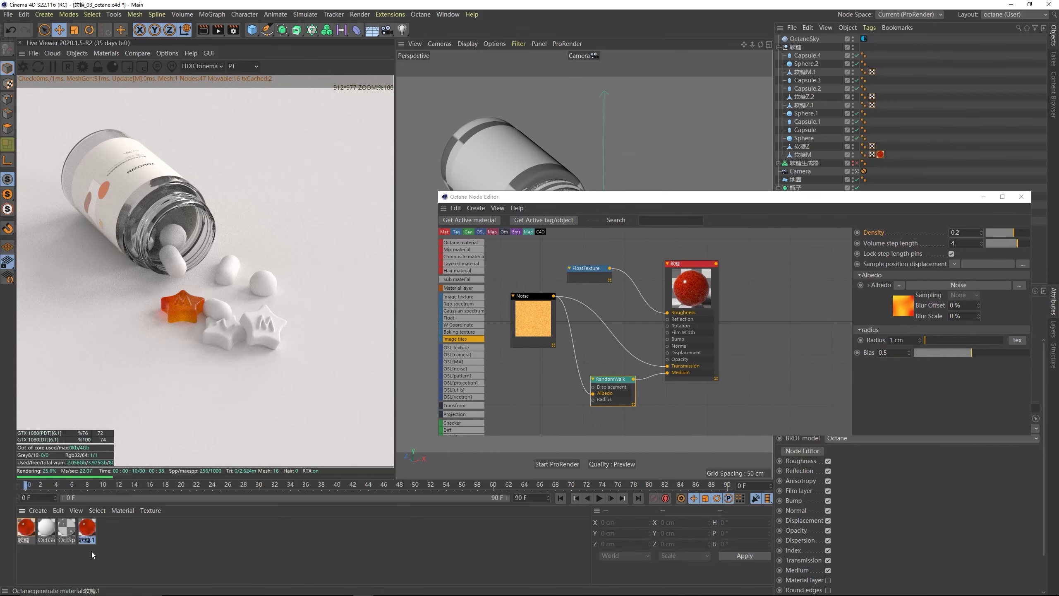
- Apply 软糖.1 to the second star and make its Noise Color 1 yellow-green
{"action": "double_click", "coordinate": [90, 531]}
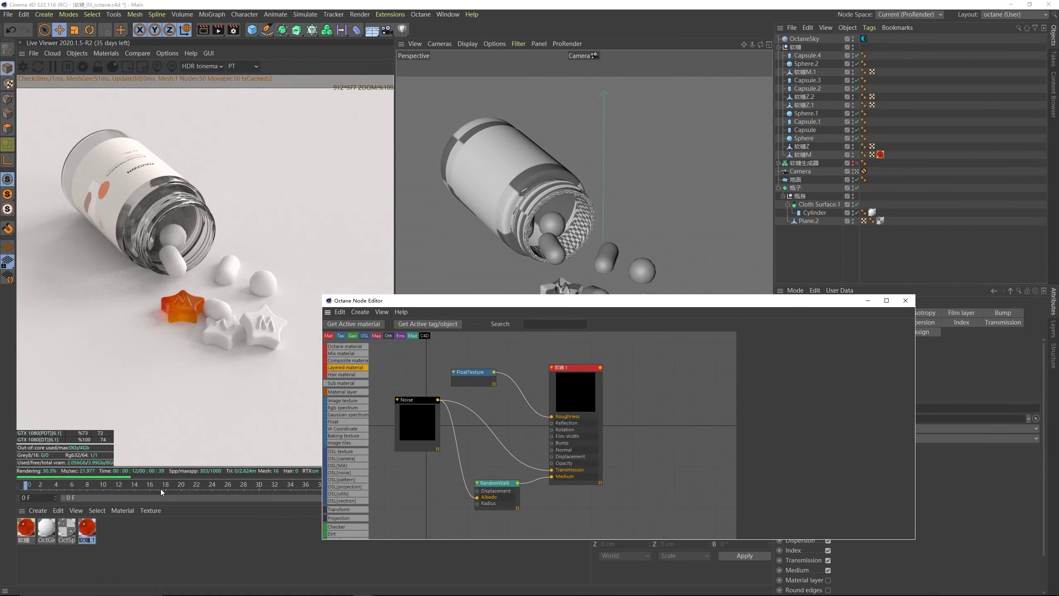
{"action": "left_click_drag", "start_coordinate": [89, 530], "coordinate": [803, 148]}
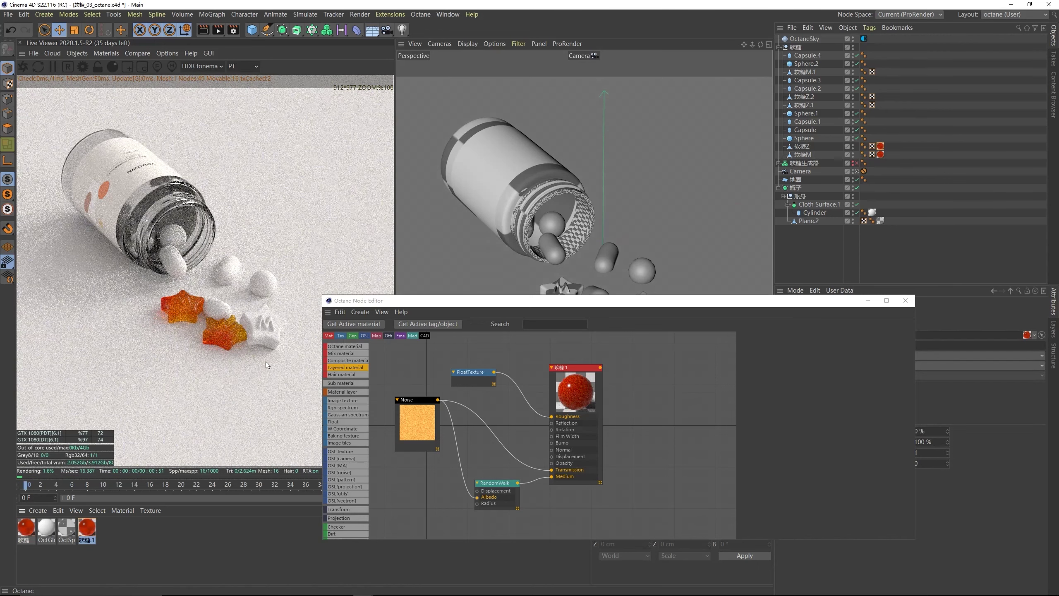
{"action": "left_click", "coordinate": [417, 423]}
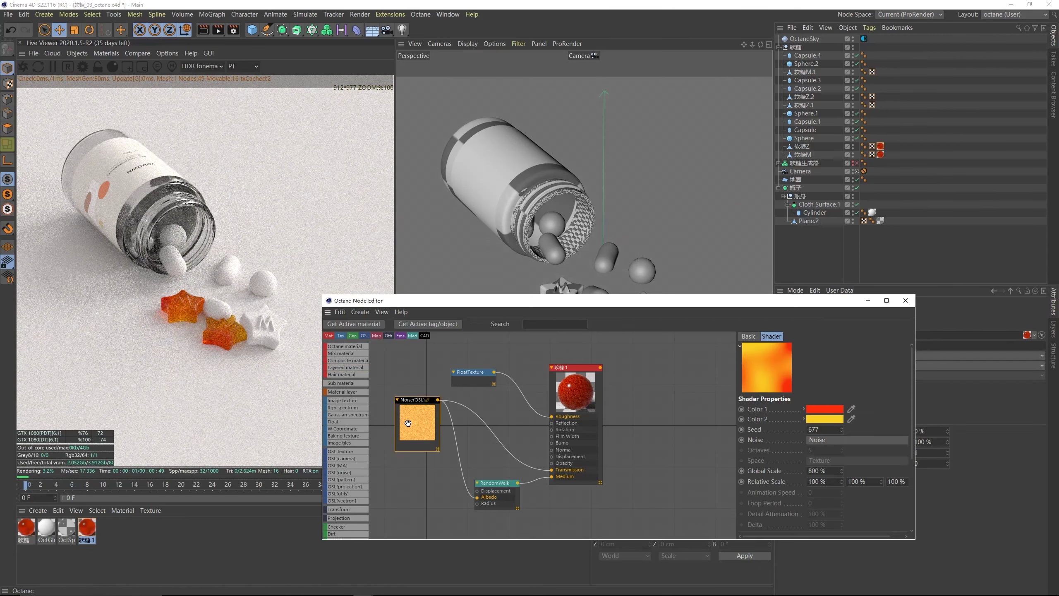
{"action": "left_click", "coordinate": [826, 407]}
{"action": "left_click", "coordinate": [810, 403]}
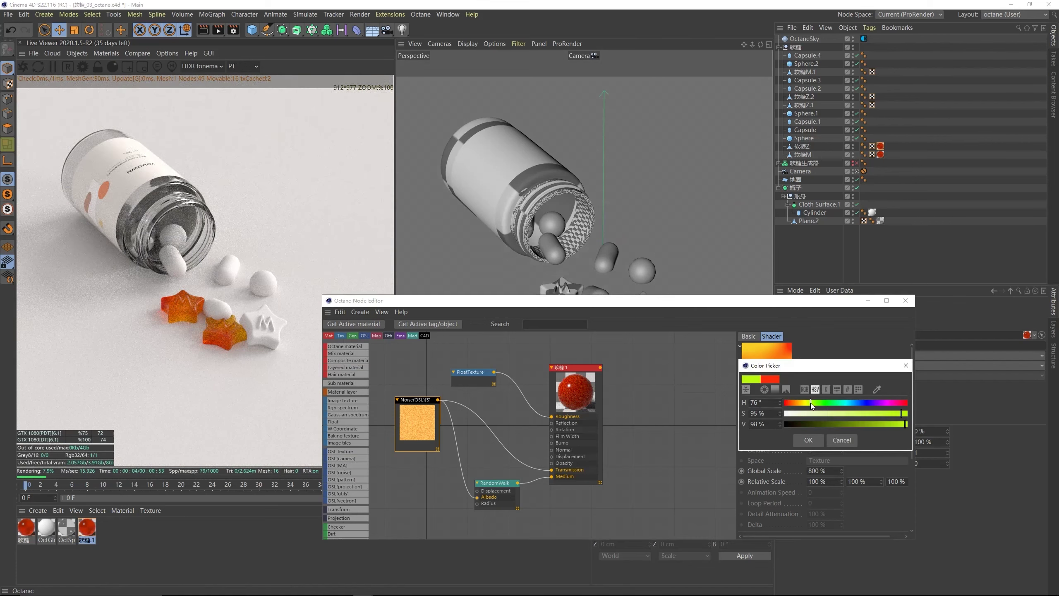
{"action": "left_click", "coordinate": [810, 441]}
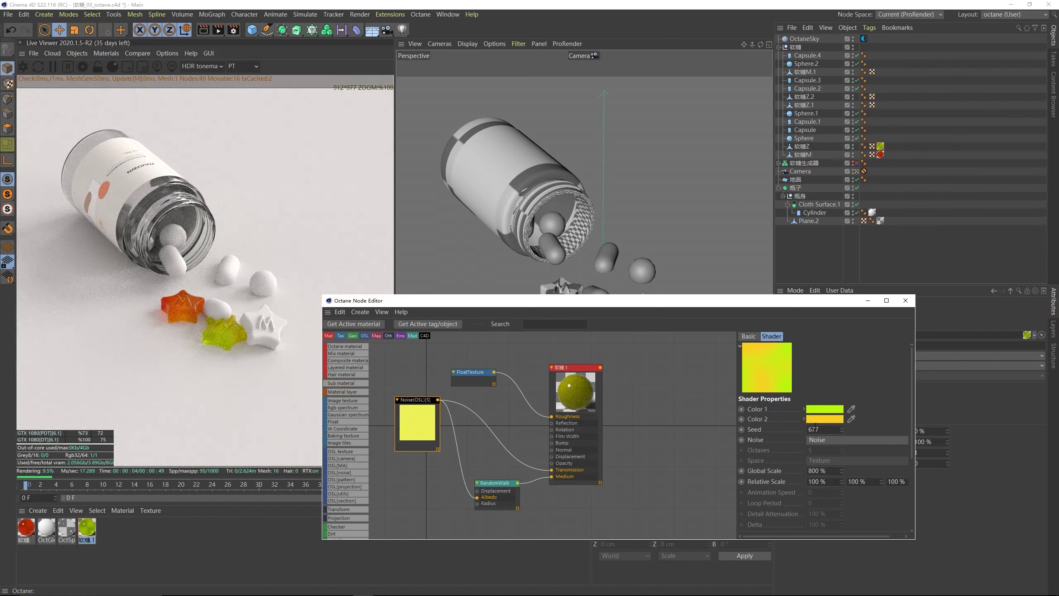
- Raise the Noise seed to 680 and make another copy of the jelly material
{"action": "left_click", "coordinate": [842, 427]}
{"action": "left_click", "coordinate": [841, 428]}
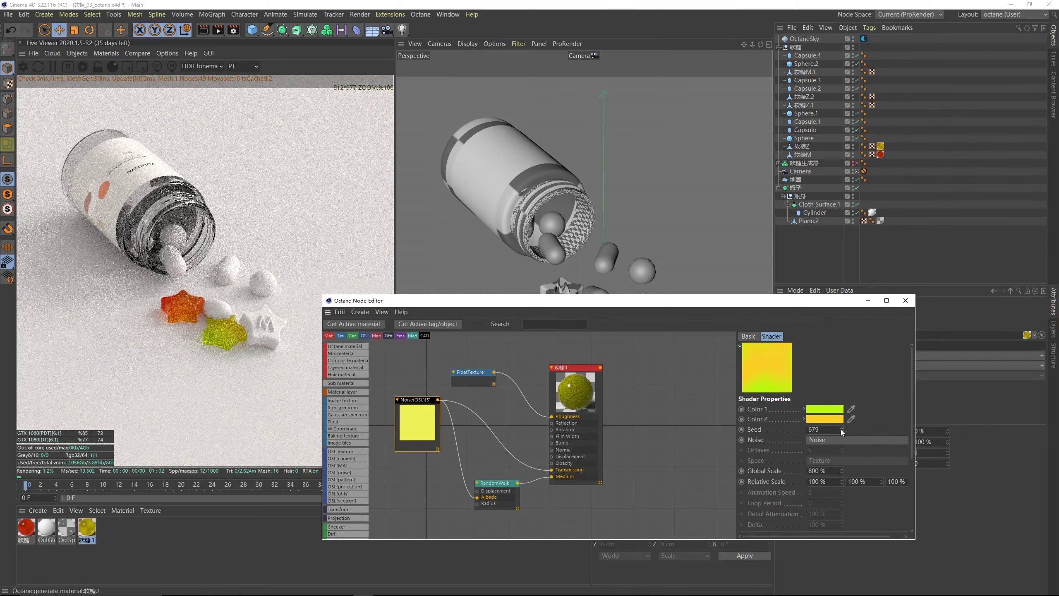
{"action": "left_click", "coordinate": [842, 428]}
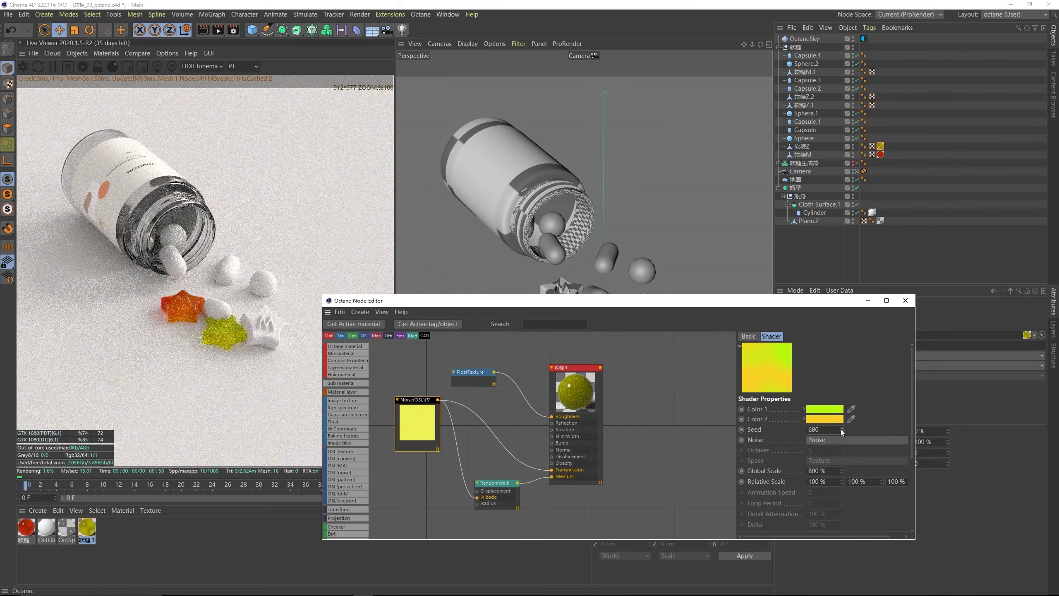
{"action": "left_click_drag", "start_coordinate": [429, 300], "coordinate": [417, 291]}
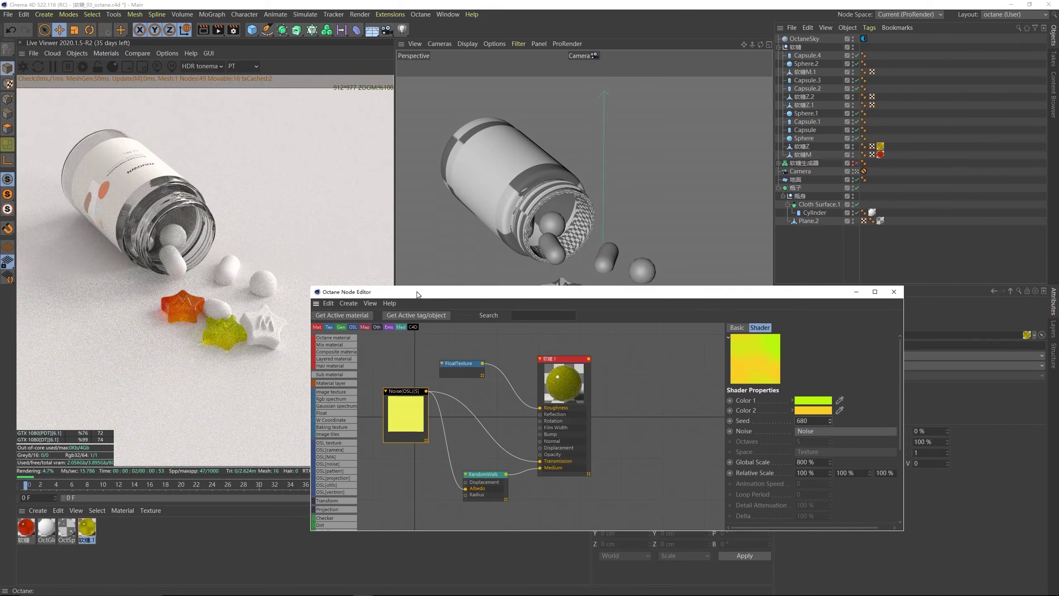
{"action": "left_click_drag", "start_coordinate": [87, 527], "coordinate": [809, 56], "text": "ctrl"}
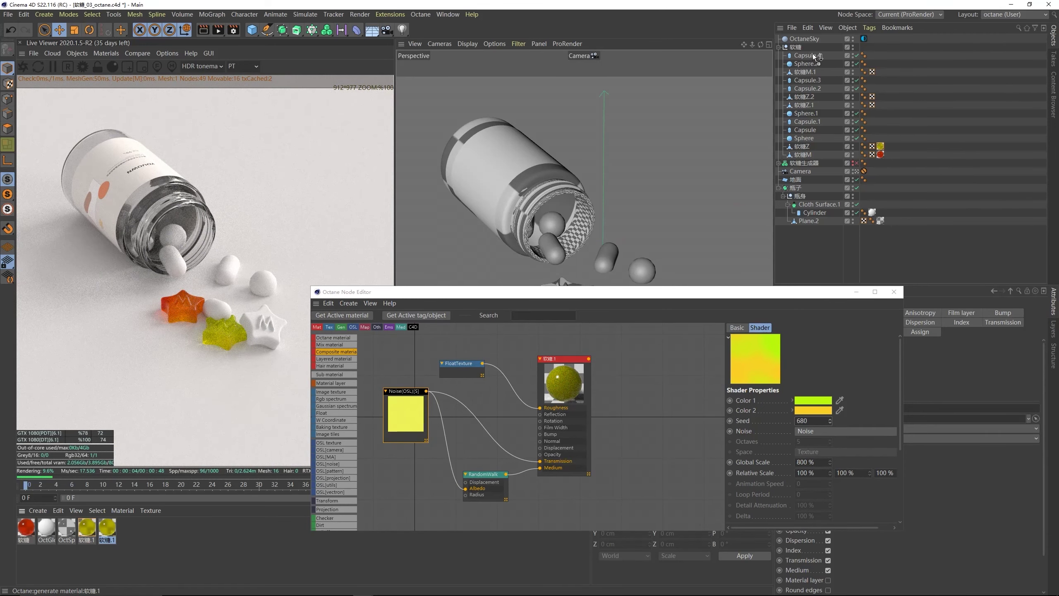
- Apply the new jelly copy to Capsule.4 and set its Noise Color 1 to pale yellow (H 60°, S 19%)
{"action": "left_click_drag", "start_coordinate": [565, 297], "coordinate": [521, 315]}
{"action": "left_click", "coordinate": [383, 411]}
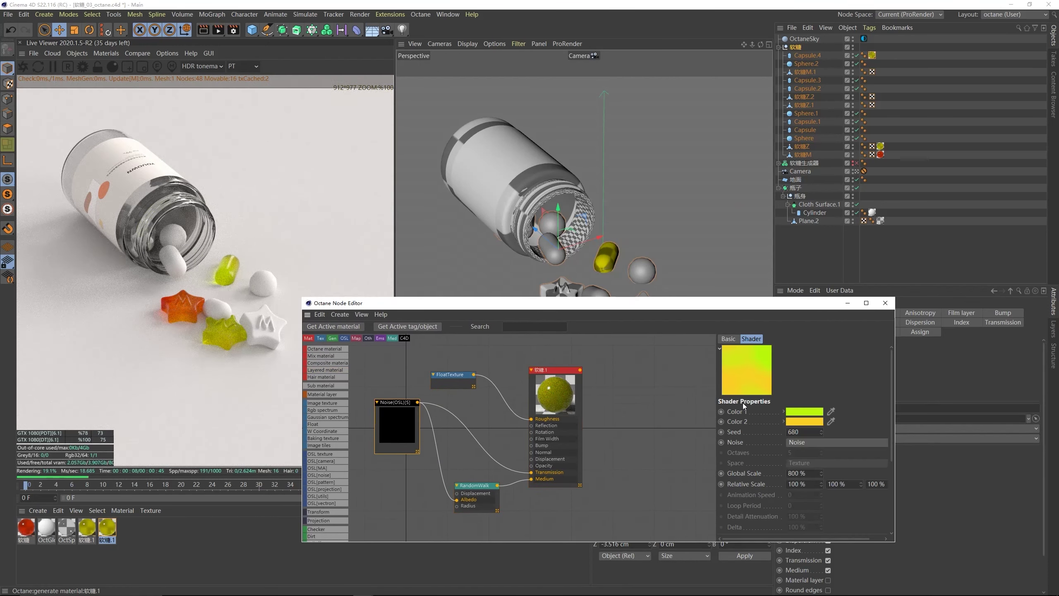
{"action": "left_click", "coordinate": [798, 411]}
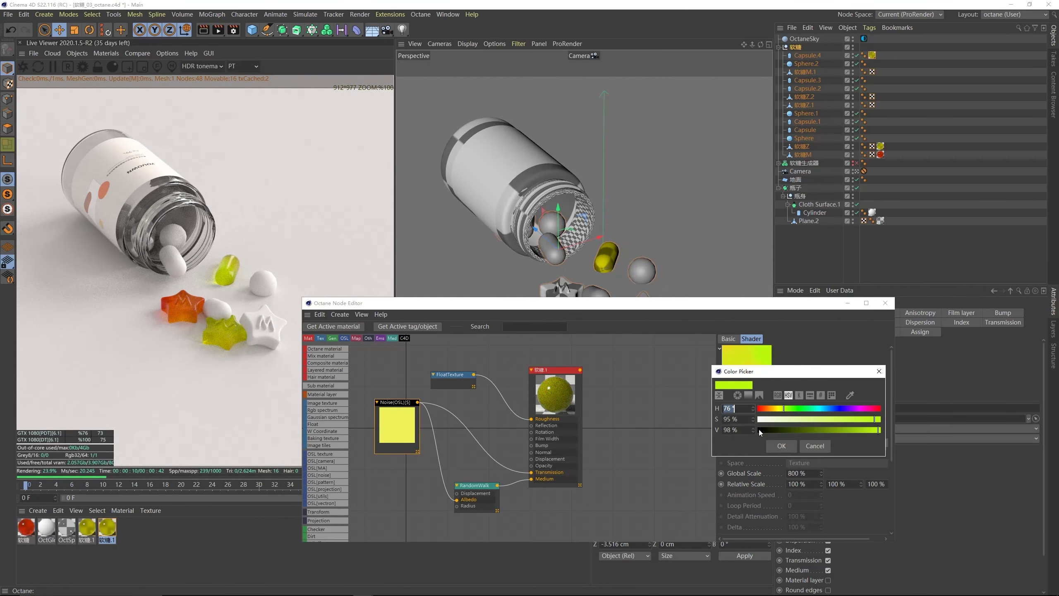
{"action": "left_click_drag", "start_coordinate": [764, 420], "coordinate": [781, 419]}
{"action": "left_click", "coordinate": [778, 408]}
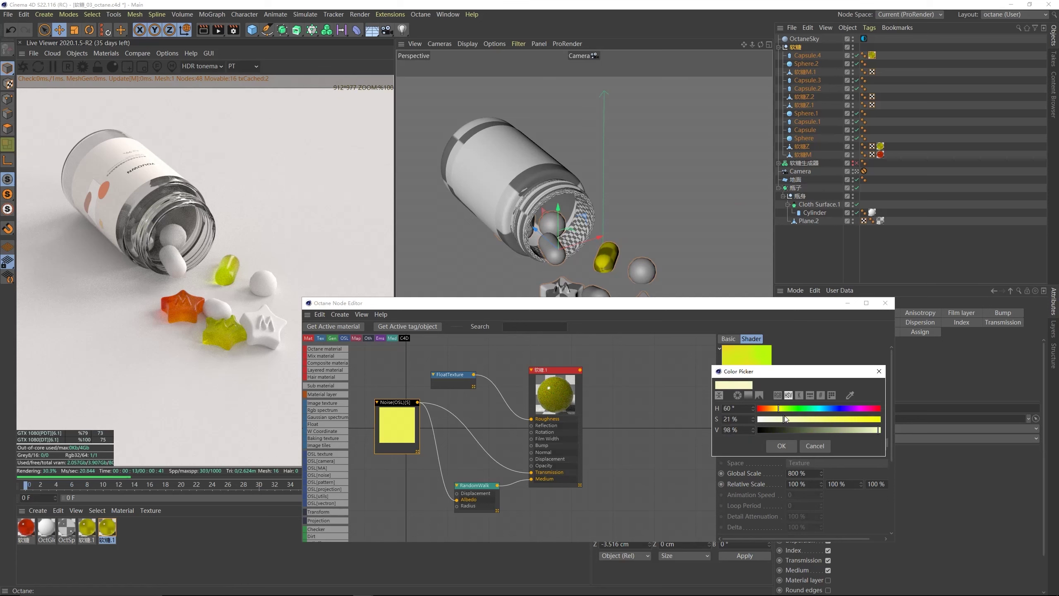
{"action": "left_click", "coordinate": [781, 447]}
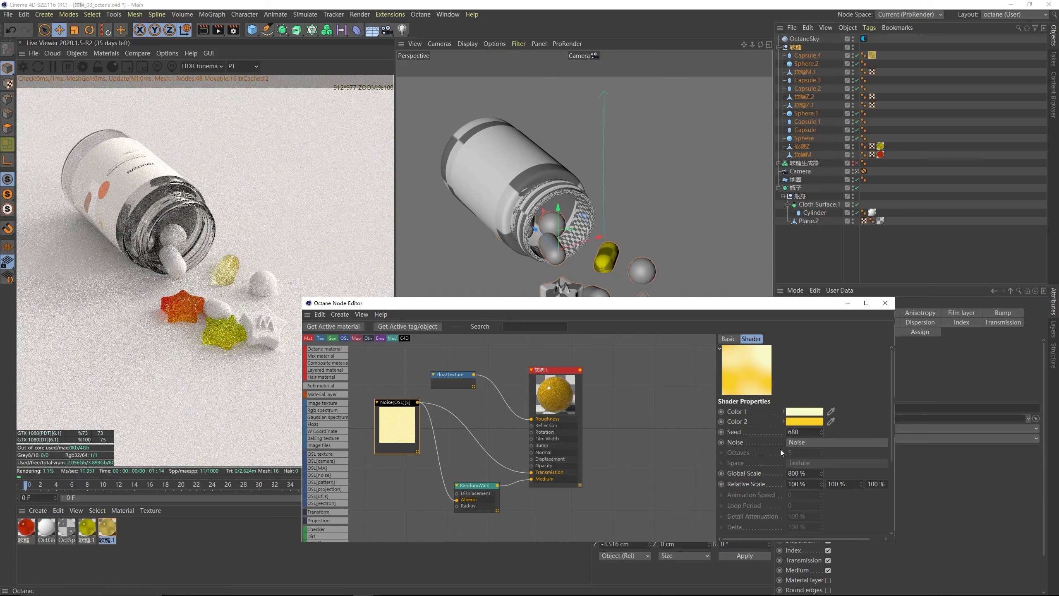
{"action": "left_click", "coordinate": [803, 412]}
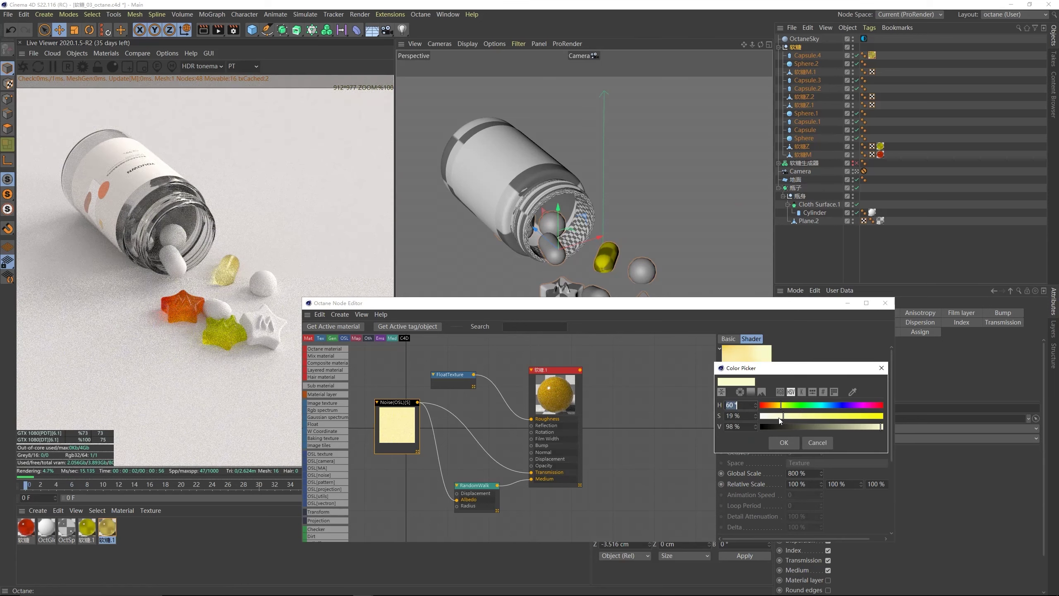
{"action": "left_click", "coordinate": [784, 441]}
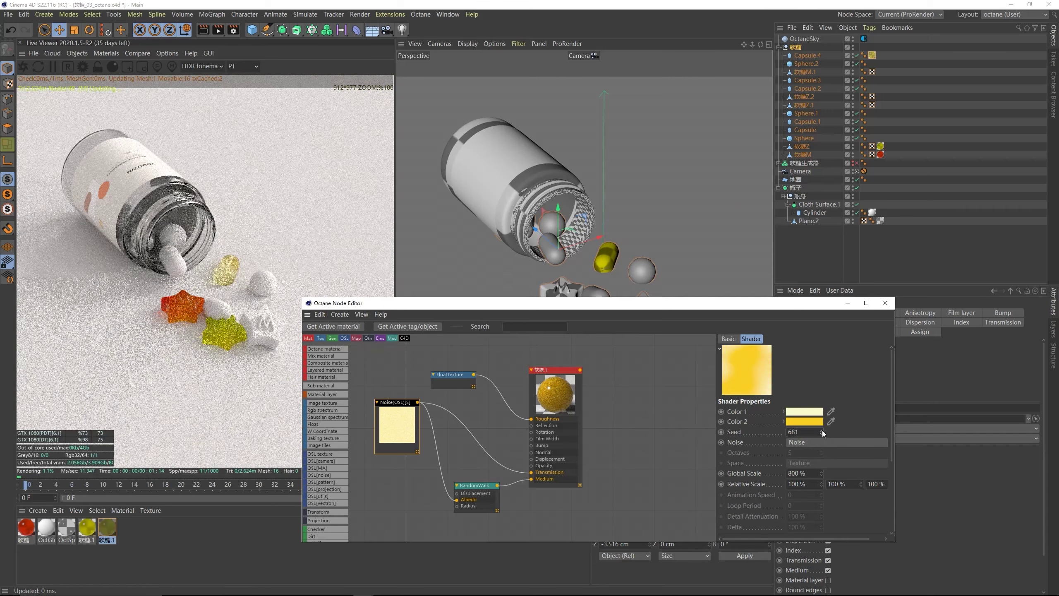
- Raise the Noise seed to 682 and clear the selection
{"action": "left_click", "coordinate": [823, 431]}
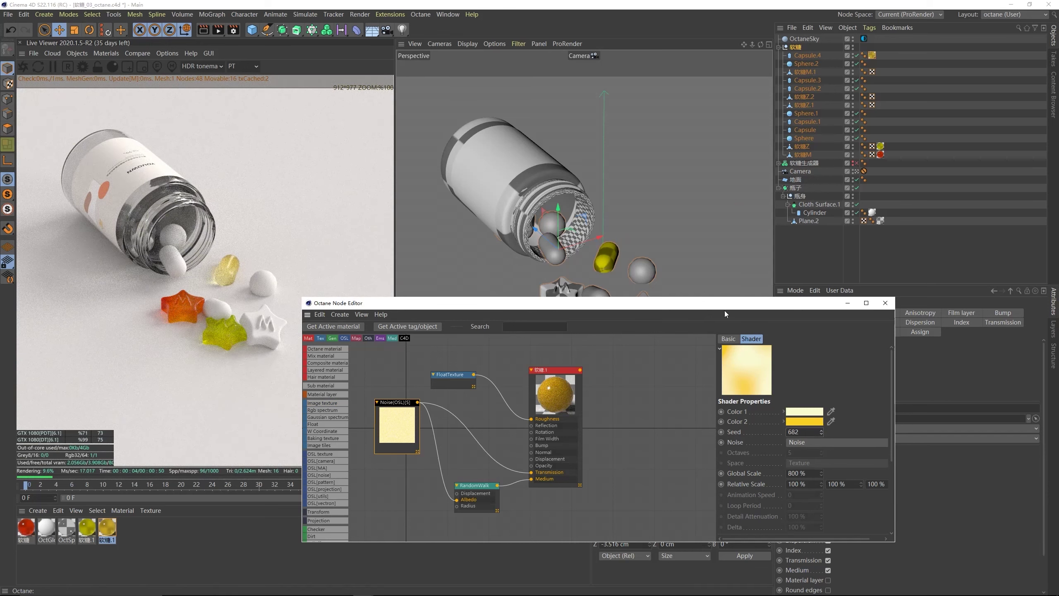
{"action": "left_click_drag", "start_coordinate": [725, 309], "coordinate": [695, 338]}
{"action": "left_click", "coordinate": [884, 156]}
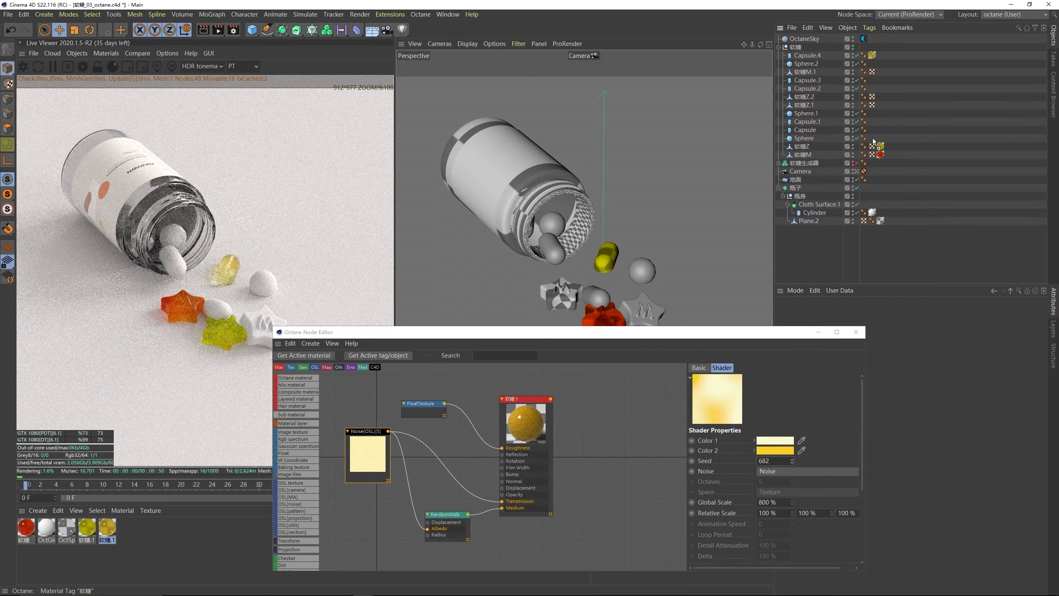
- Put the red jelly material on Sphere and Capsule.2, and make the 软糖M.1 star yellow
{"action": "left_click_drag", "start_coordinate": [874, 142], "coordinate": [868, 122], "text": "ctrl"}
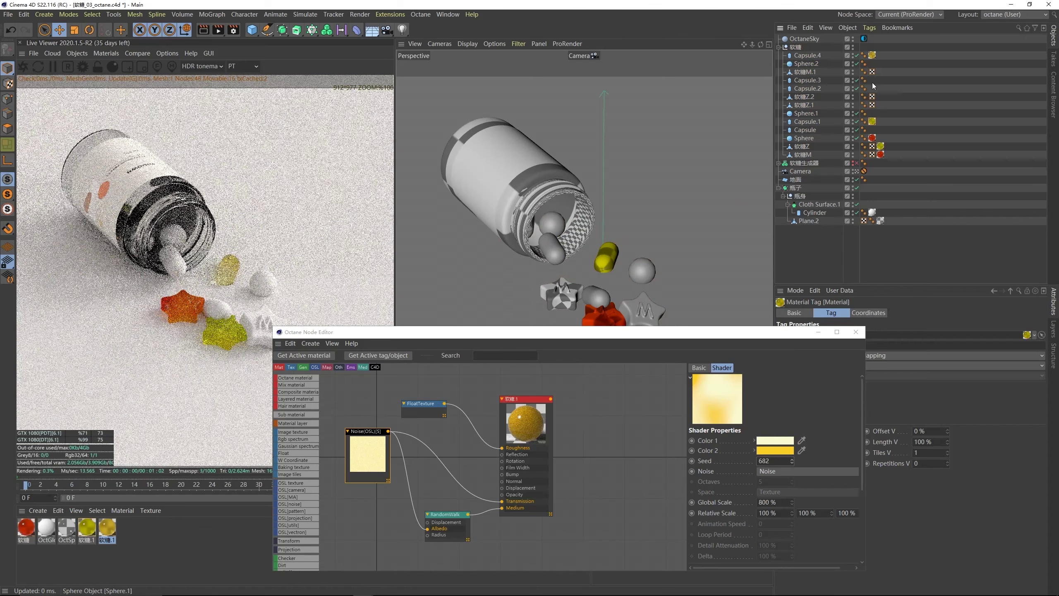
{"action": "left_click_drag", "start_coordinate": [881, 79], "coordinate": [873, 130], "text": "ctrl"}
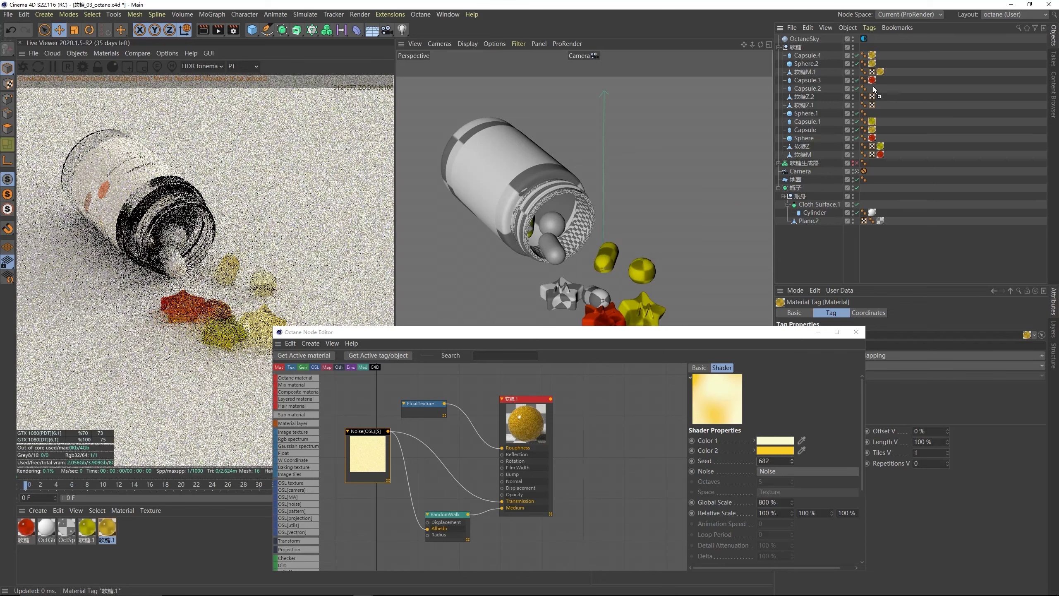
{"action": "mouse_move", "coordinate": [874, 89]}
{"action": "left_mouse_down", "text": "ctrl"}
{"action": "mouse_move", "coordinate": [872, 113]}
{"action": "mouse_move", "coordinate": [881, 98]}
{"action": "mouse_move", "coordinate": [882, 107]}
{"action": "left_mouse_up", "text": "ctrl"}
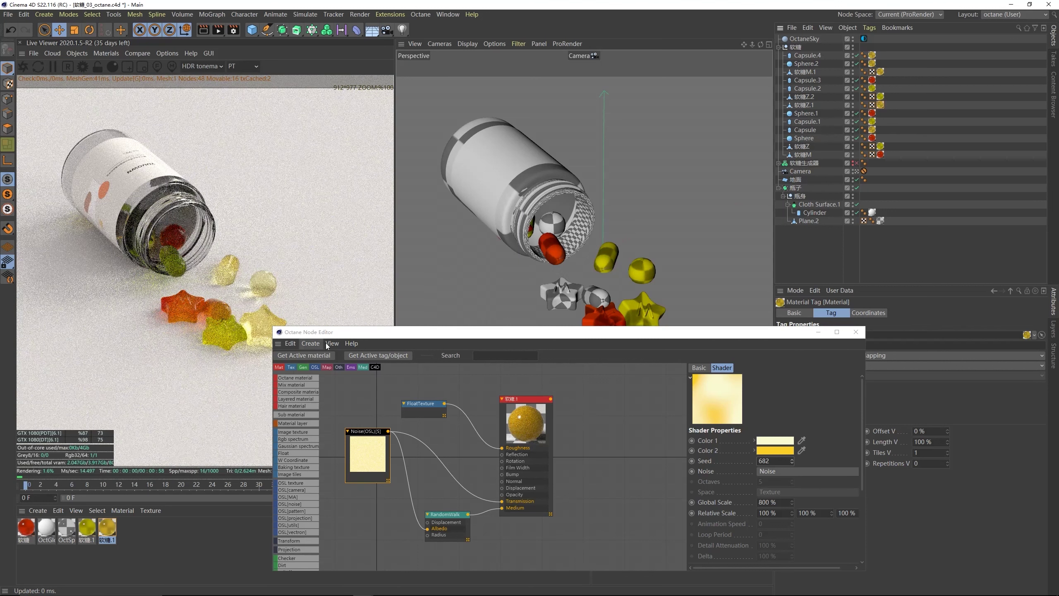
{"action": "left_click_drag", "start_coordinate": [365, 334], "coordinate": [347, 395]}
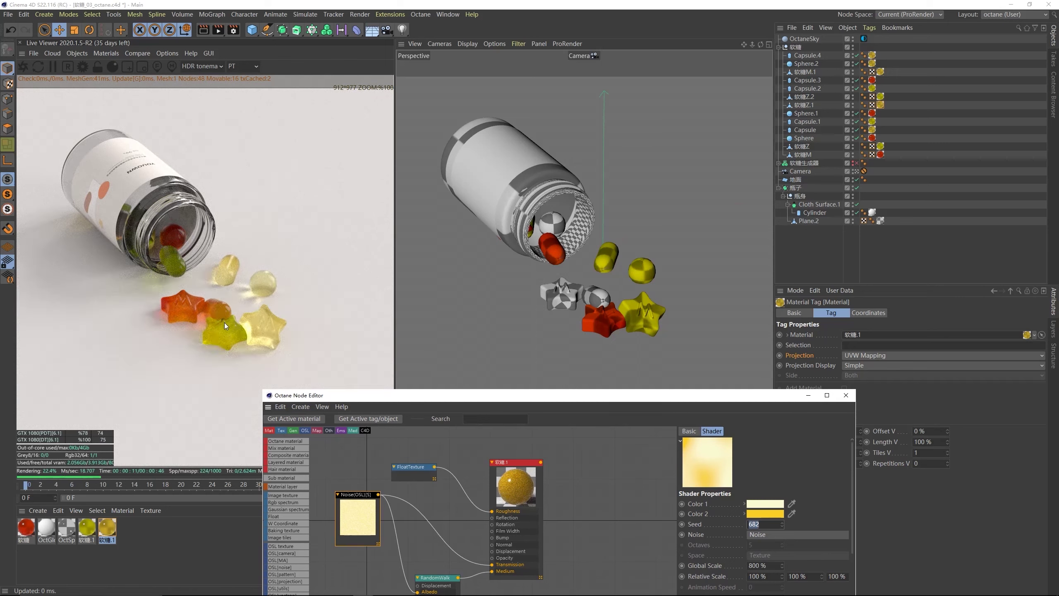
- Nudge Capsule.3 along its height and lower the yellow star gummy slightly
{"action": "left_click", "coordinate": [597, 297]}
{"action": "left_click_drag", "start_coordinate": [596, 274], "coordinate": [610, 292]}
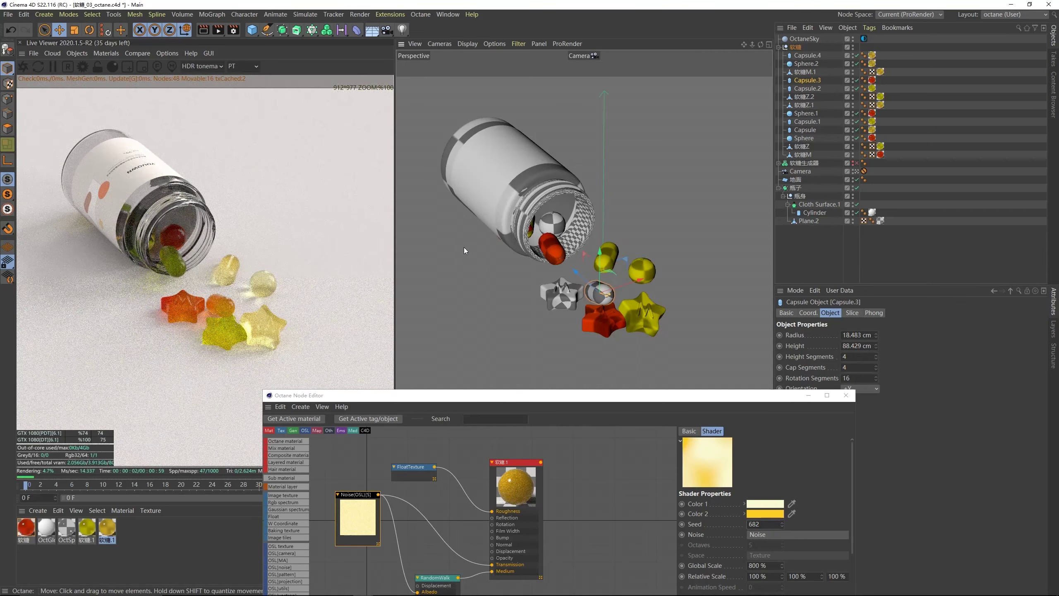
{"action": "left_click", "coordinate": [642, 308]}
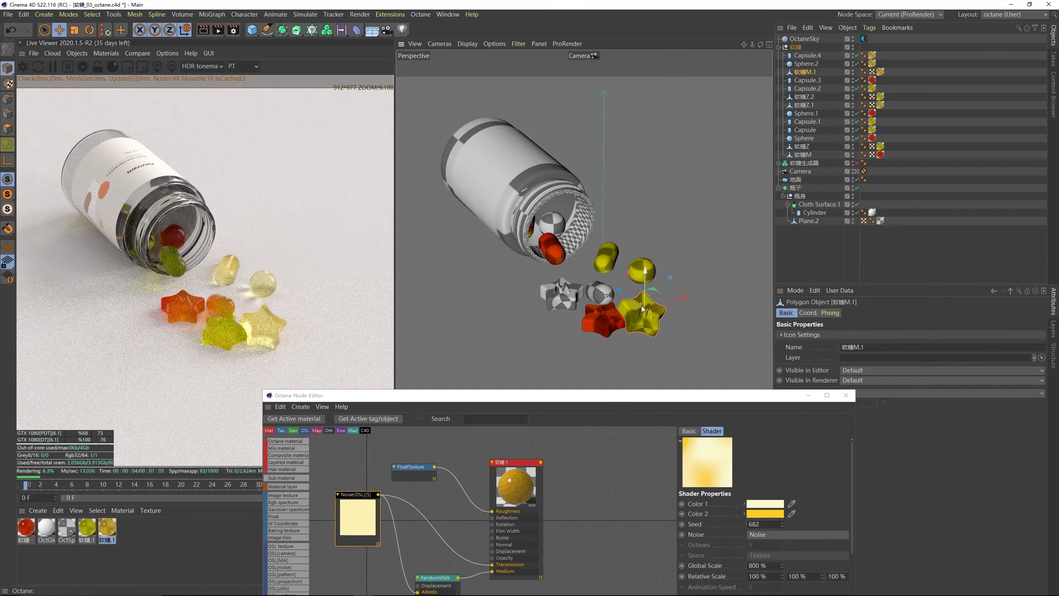
{"action": "left_click_drag", "start_coordinate": [648, 301], "coordinate": [672, 307]}
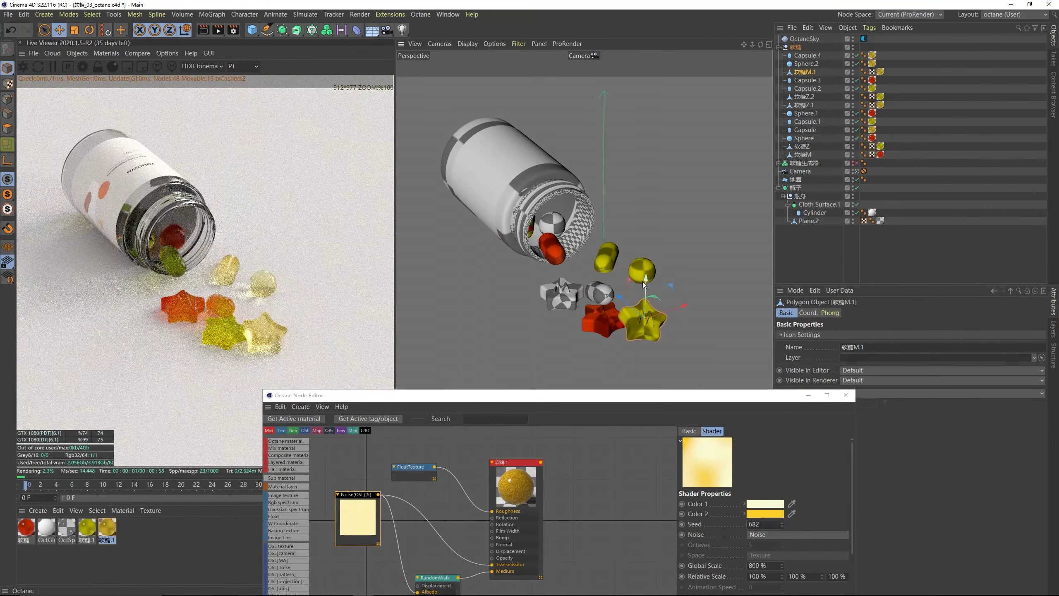
{"action": "left_click", "coordinate": [691, 272]}
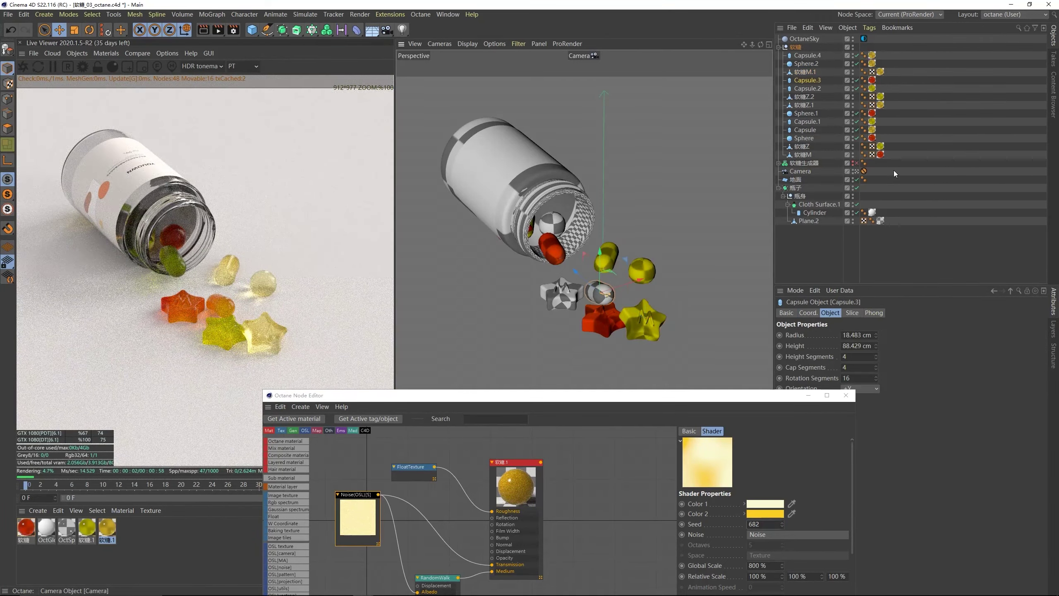
- Rotate the OctaneSky environment to about RotX -0.055, RotY 0.116, and close the Node Editor
{"action": "left_click", "coordinate": [864, 39]}
{"action": "left_click_drag", "start_coordinate": [751, 399], "coordinate": [591, 409]}
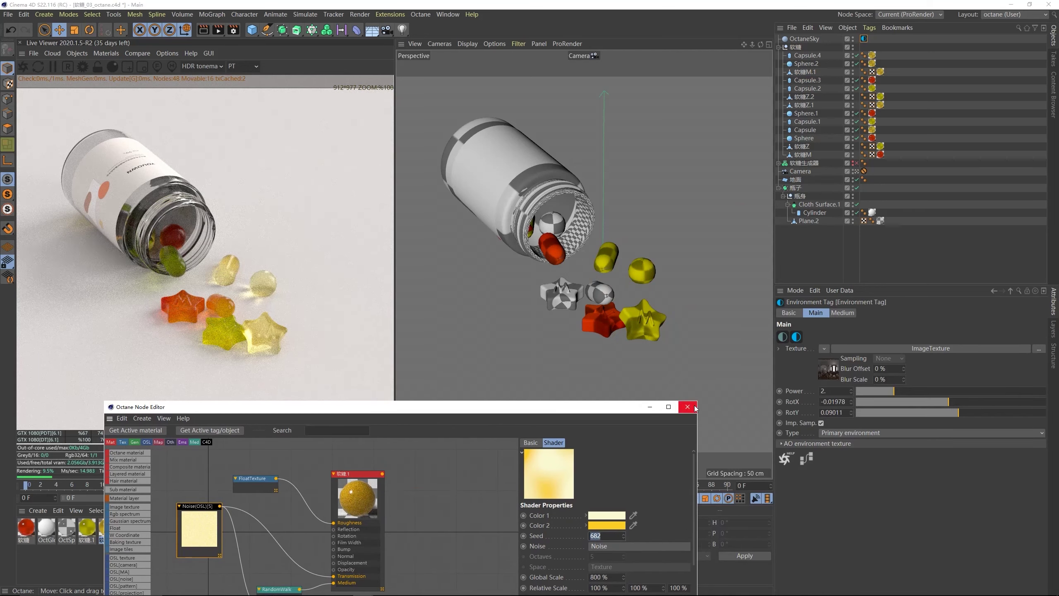
{"action": "left_click", "coordinate": [686, 405]}
{"action": "left_click_drag", "start_coordinate": [947, 401], "coordinate": [945, 397]}
{"action": "left_click", "coordinate": [643, 335]}
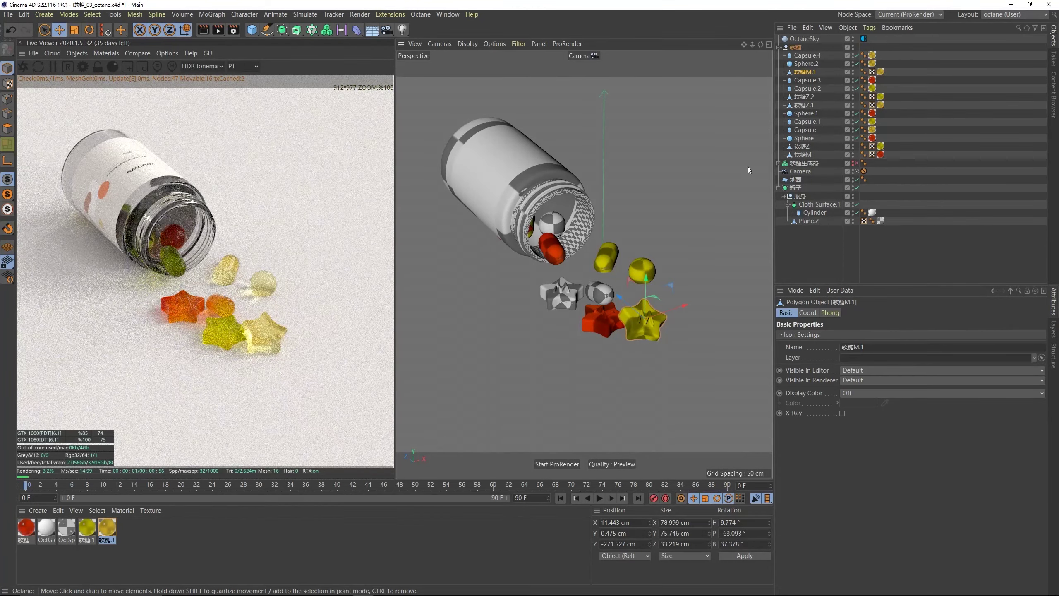
- Duplicate gummy material 软糖.1 as 软糖.2, assign it to the yellow star, and open its node graph
{"action": "left_click", "coordinate": [271, 342]}
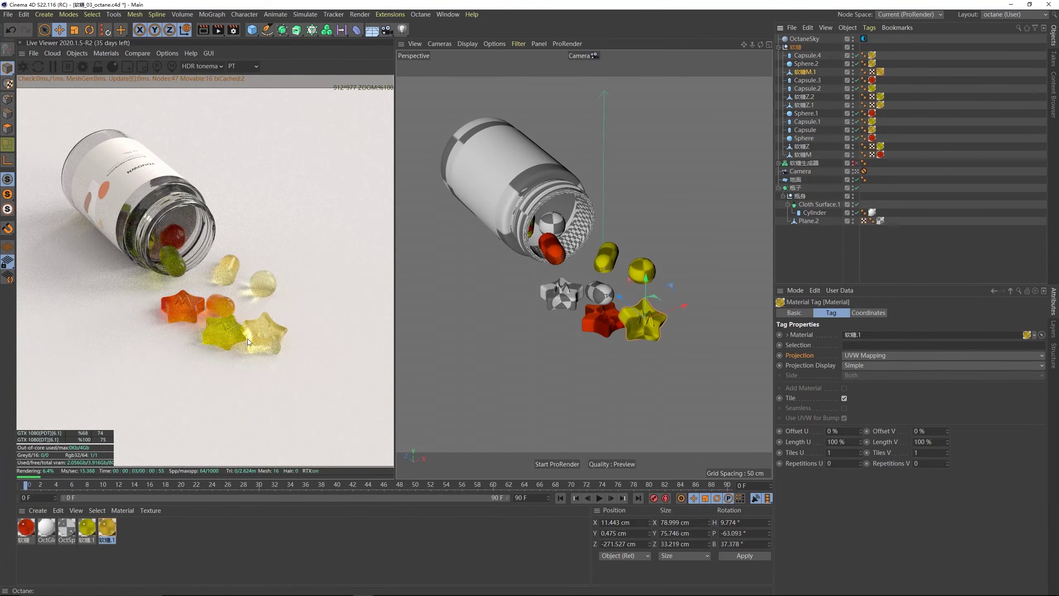
{"action": "left_click_drag", "start_coordinate": [114, 535], "coordinate": [129, 537], "text": "ctrl"}
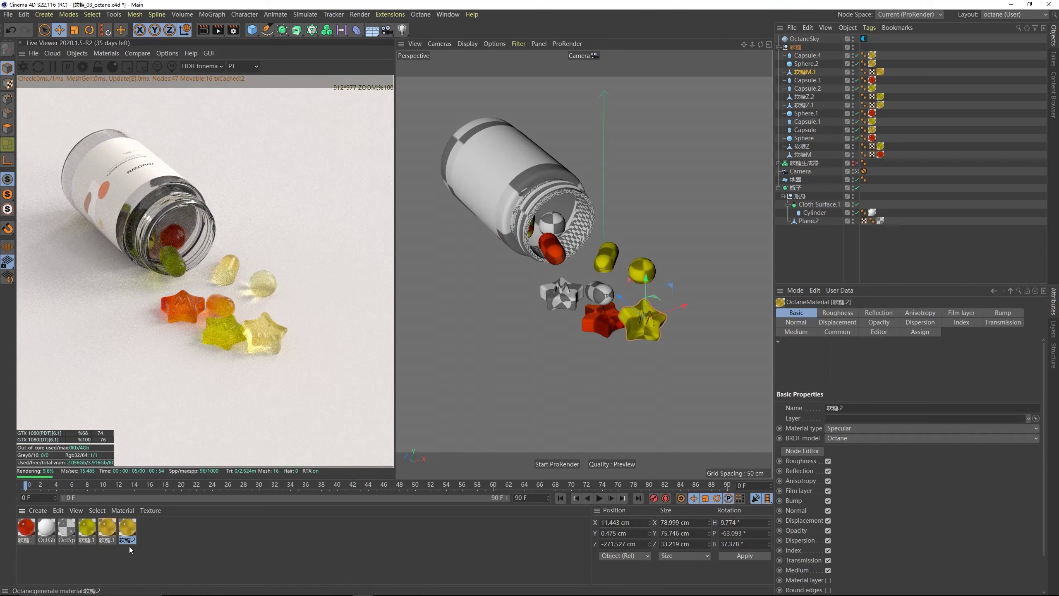
{"action": "left_click_drag", "start_coordinate": [884, 77], "coordinate": [881, 73]}
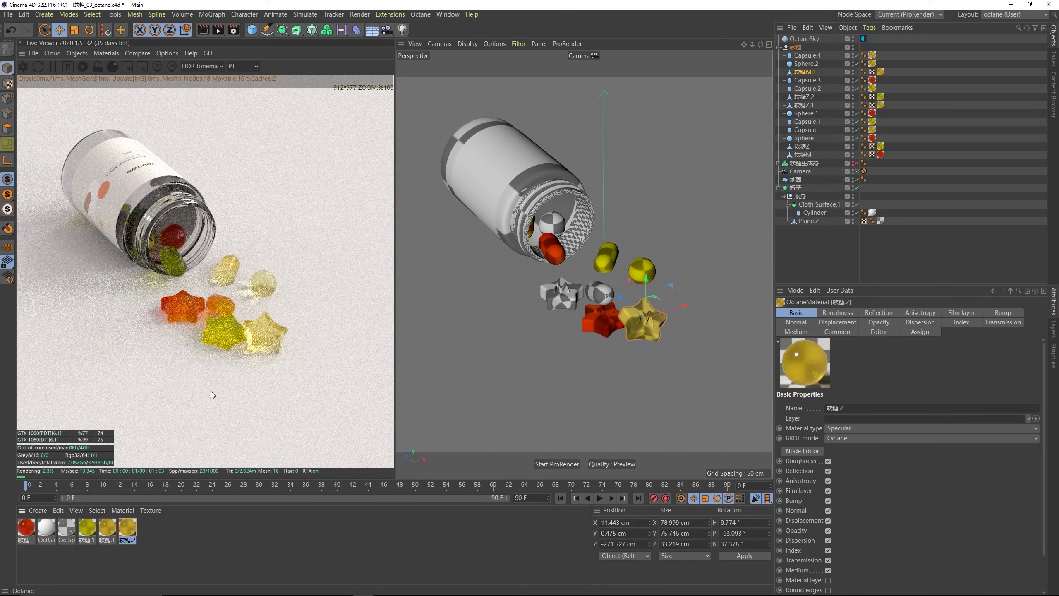
{"action": "left_click", "coordinate": [106, 53]}
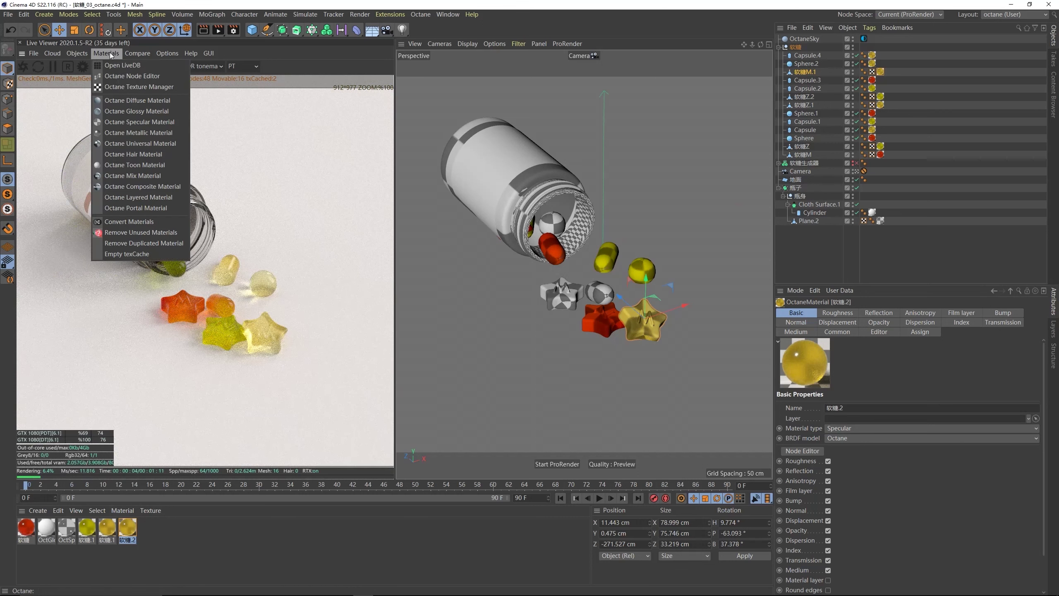
{"action": "left_click", "coordinate": [109, 71]}
{"action": "left_click_drag", "start_coordinate": [347, 153], "coordinate": [596, 117]}
- Set the RandomWalk scattering Density to 2.5, after trying 1 and 3
{"action": "left_click", "coordinate": [597, 330]}
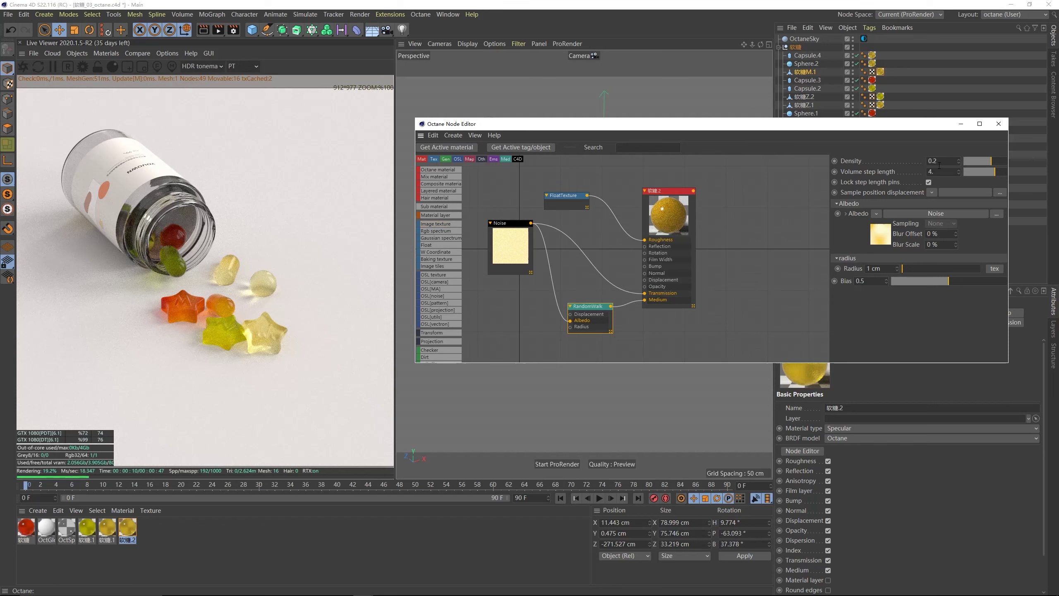
{"action": "type", "text": "1"}
{"action": "key", "text": "Return"}
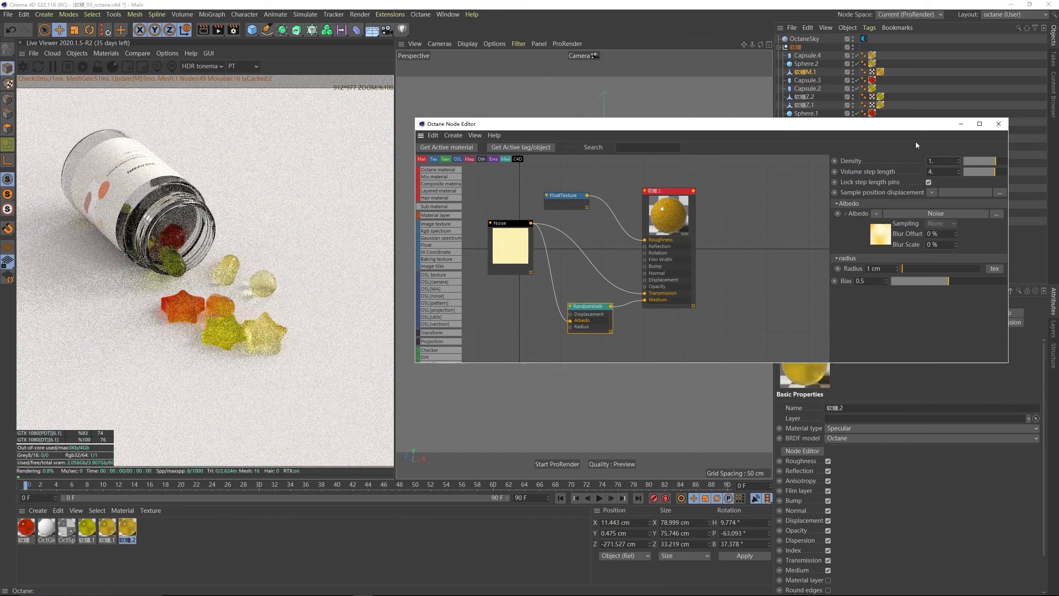
{"action": "double_click", "coordinate": [948, 159]}
{"action": "type", "text": "3"}
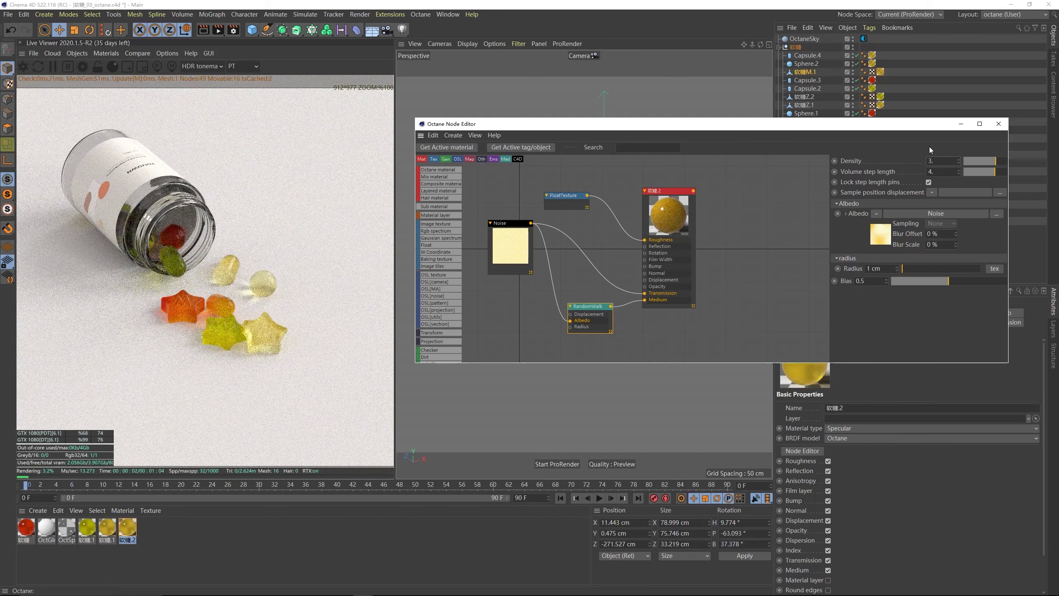
{"action": "key", "text": "Return"}
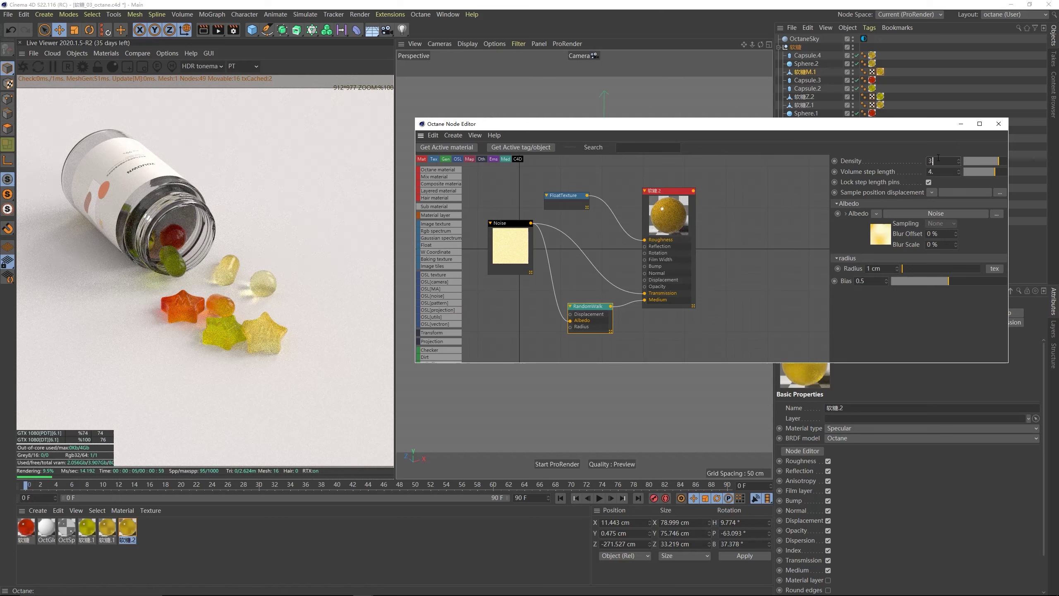
{"action": "type", "text": "2.5"}
{"action": "key", "text": "Return"}
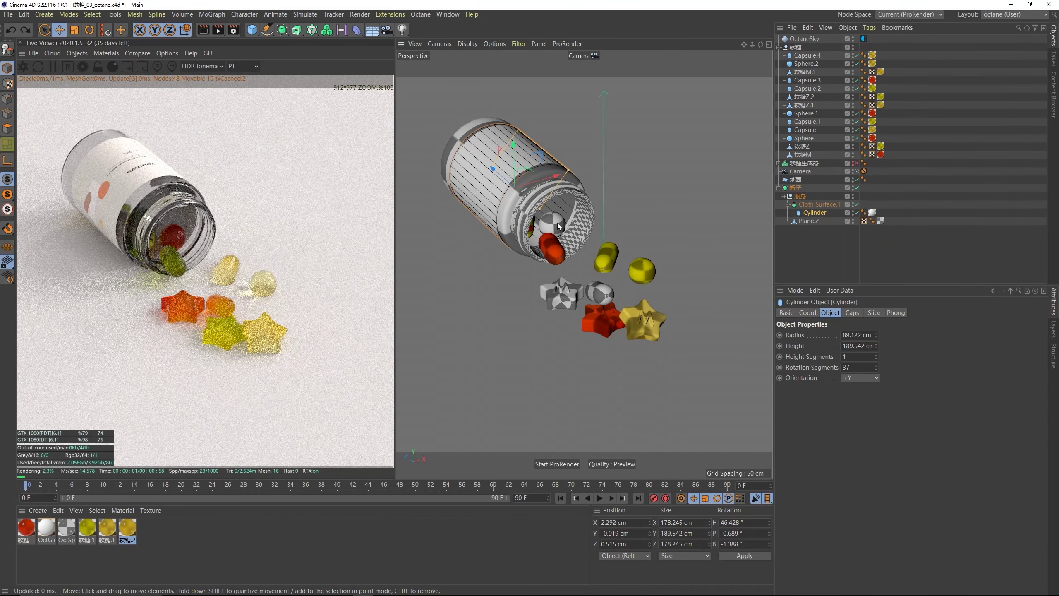
- Select the bottle's glass material and open its OctSpecular1 node in the Node Editor
{"action": "left_click", "coordinate": [559, 225]}
{"action": "left_click", "coordinate": [580, 209]}
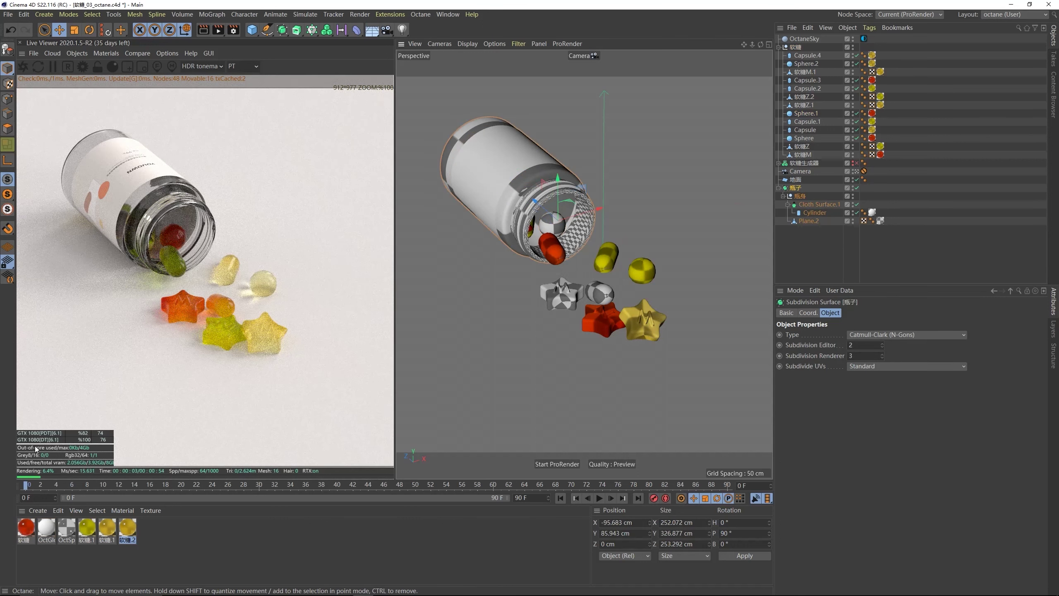
{"action": "left_click", "coordinate": [72, 521]}
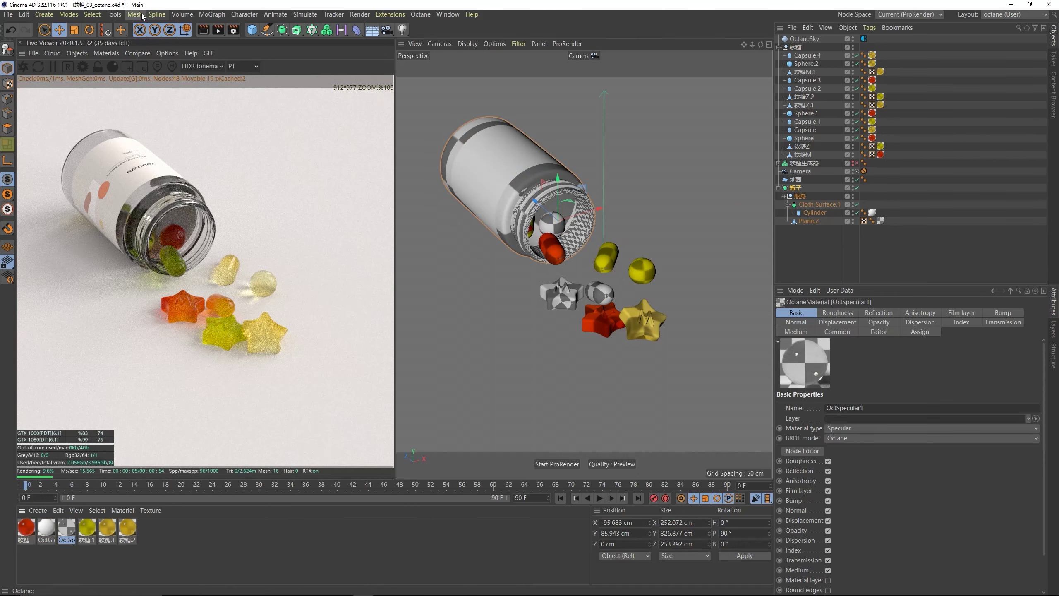
{"action": "left_click", "coordinate": [94, 57]}
{"action": "left_click", "coordinate": [121, 70]}
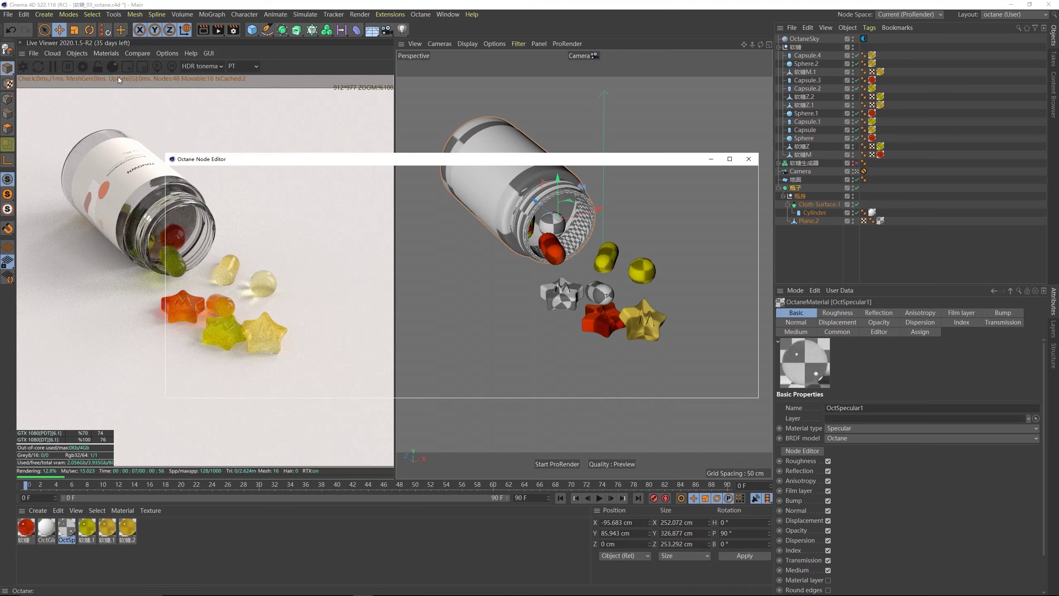
{"action": "left_click_drag", "start_coordinate": [317, 164], "coordinate": [487, 121]}
{"action": "left_click_drag", "start_coordinate": [475, 256], "coordinate": [533, 223]}
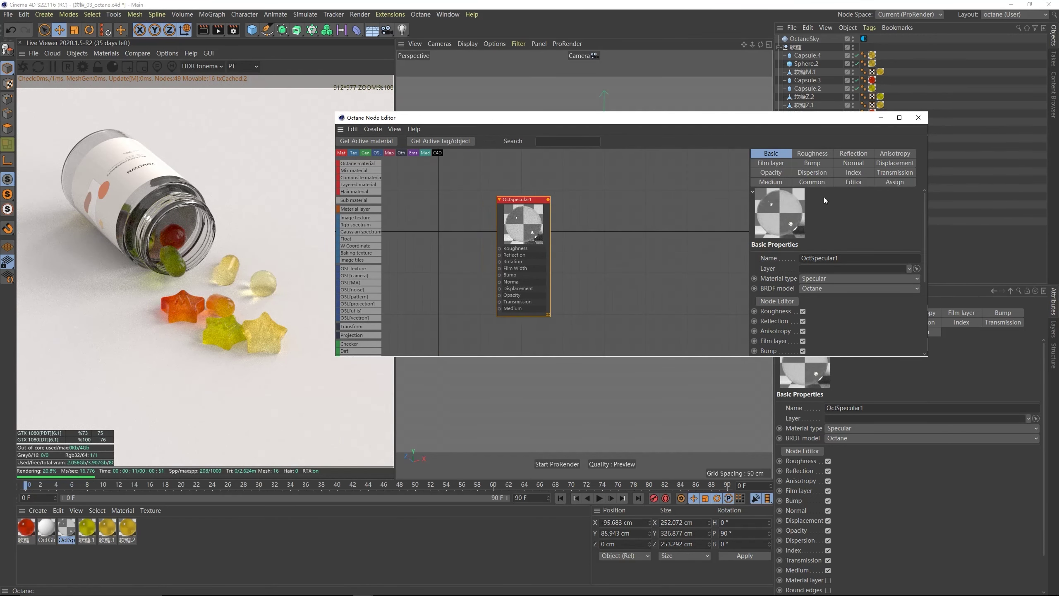
- Set the glass material's Transmission colour to pure white (V 100%)
{"action": "left_click", "coordinate": [895, 172]}
{"action": "left_click", "coordinate": [790, 265]}
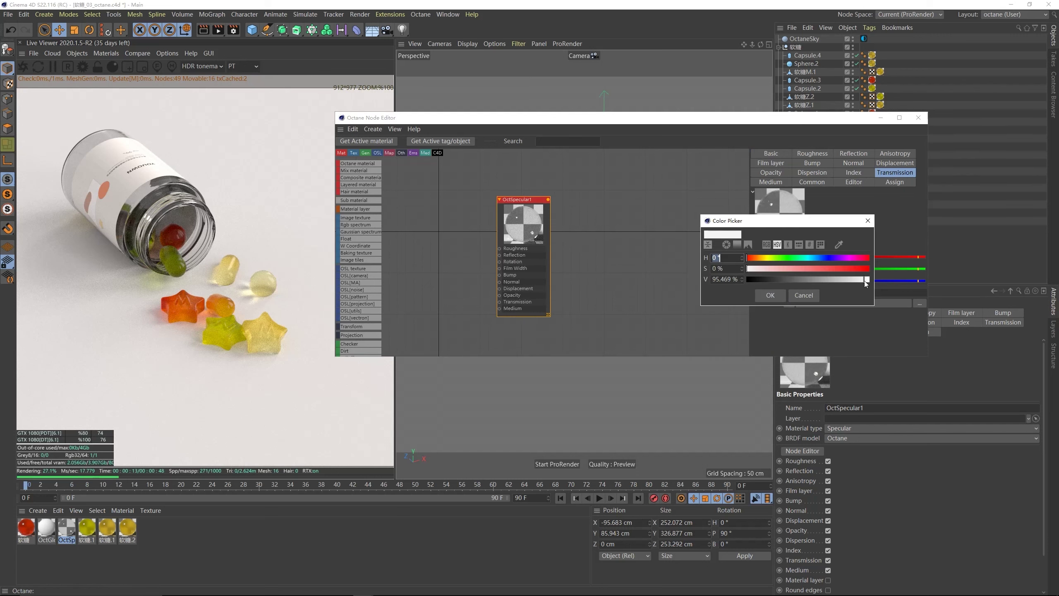
{"action": "left_click_drag", "start_coordinate": [864, 281], "coordinate": [871, 281]}
{"action": "left_click", "coordinate": [765, 294]}
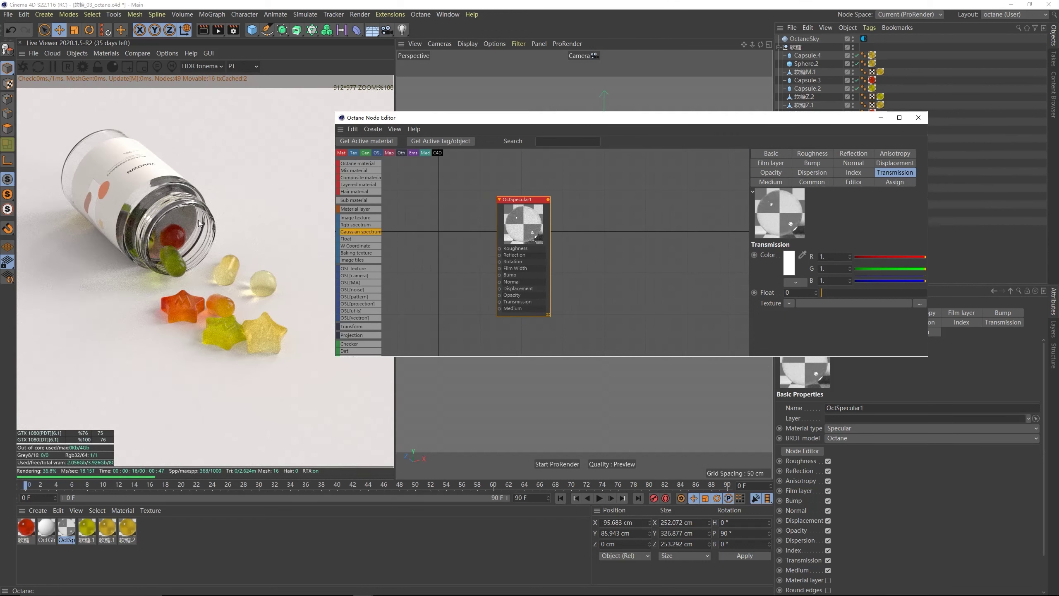
- Raise the Octane kernel Specular depth from 8 to 24
{"action": "left_click", "coordinate": [83, 66]}
{"action": "left_click_drag", "start_coordinate": [82, 9], "coordinate": [607, 99]}
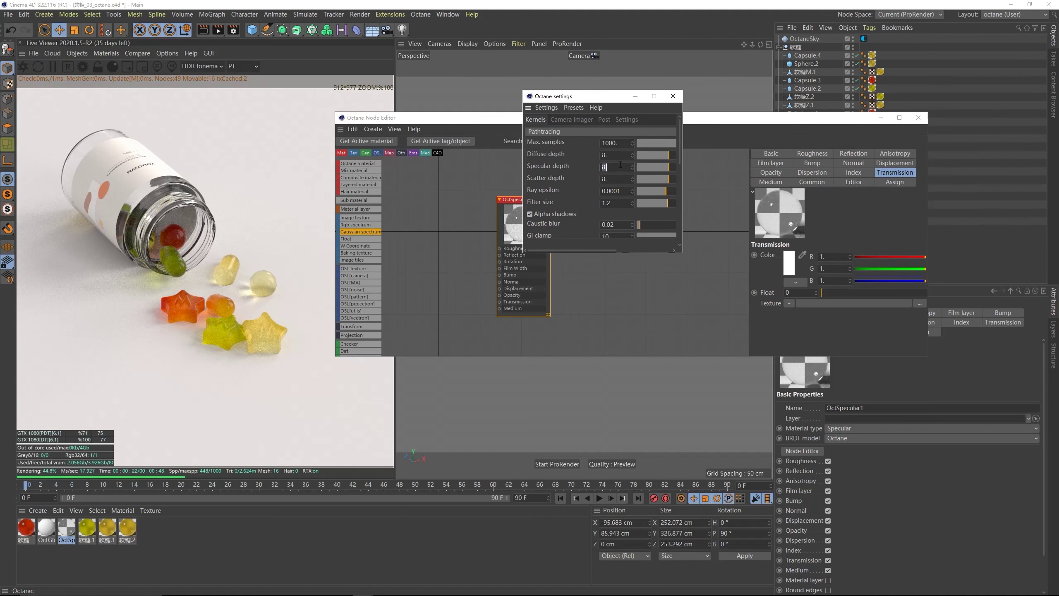
{"action": "key", "text": "Return"}
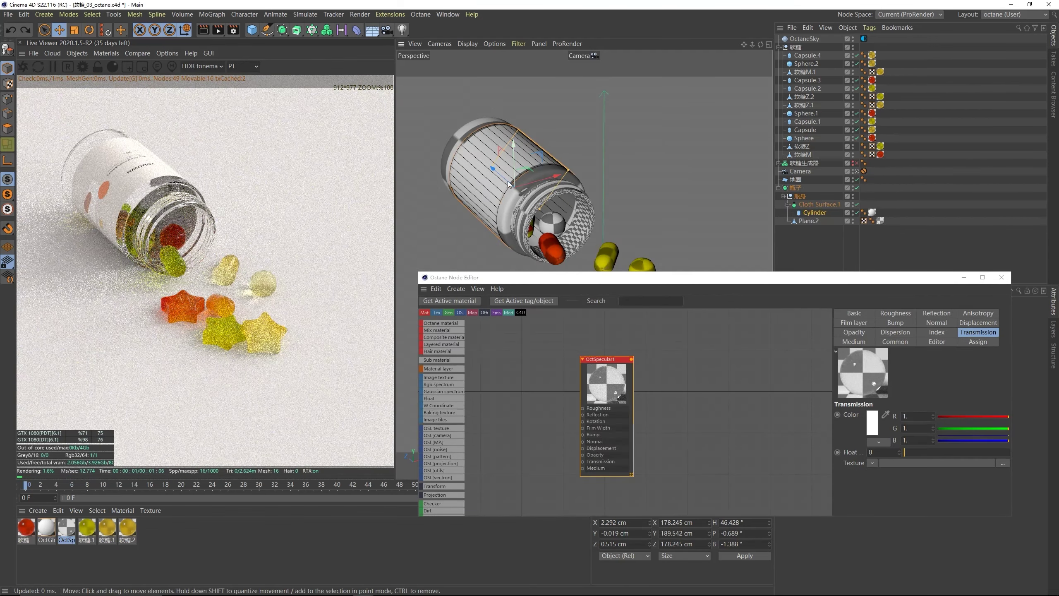
- Shorten the bottle's Cylinder to about 158 cm and shift it along the bottle
{"action": "left_click", "coordinate": [540, 208]}
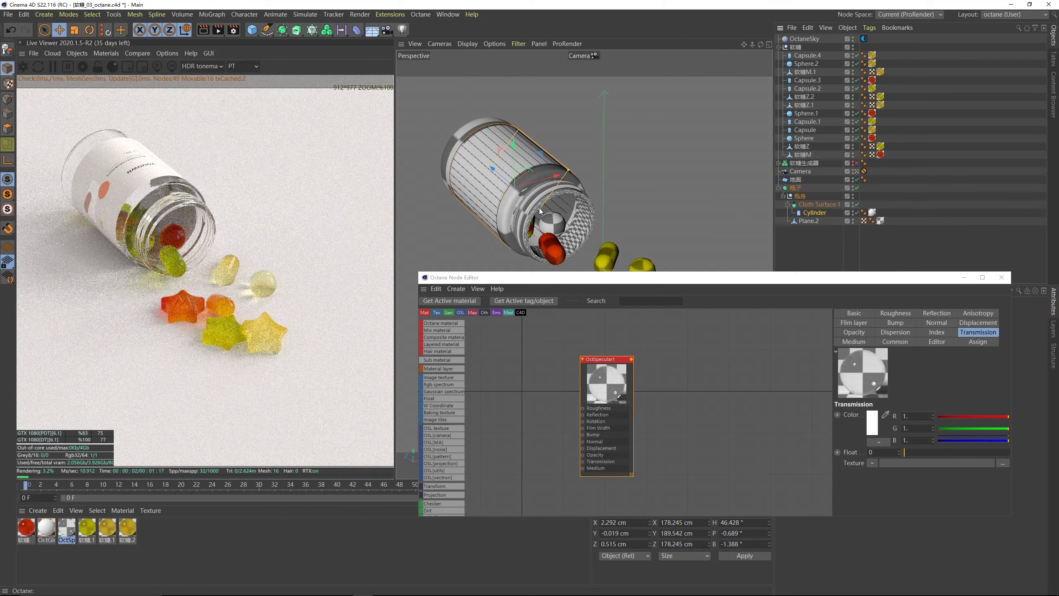
{"action": "left_click_drag", "start_coordinate": [540, 208], "coordinate": [538, 205]}
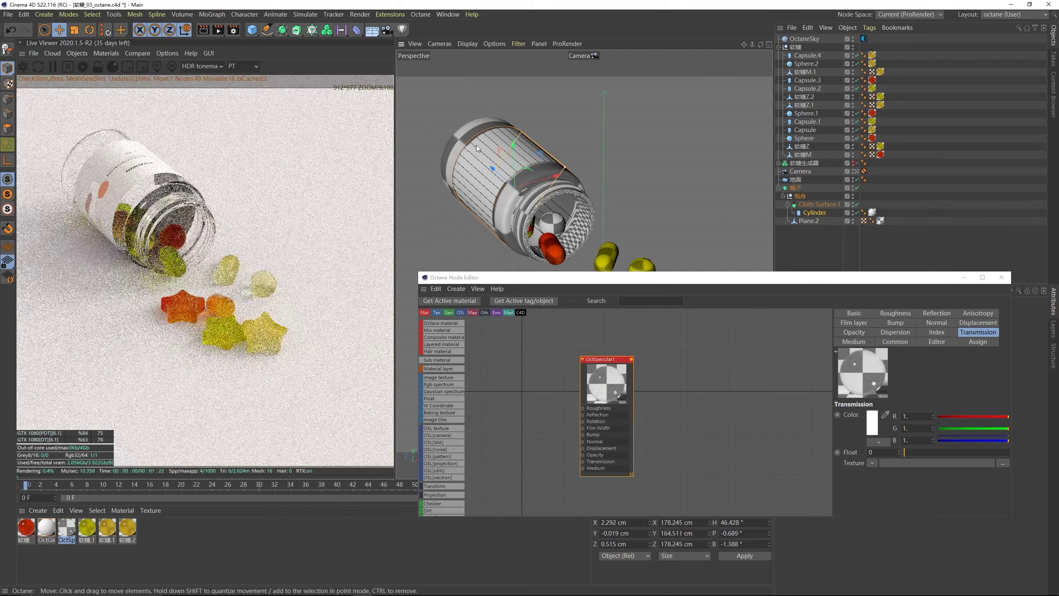
{"action": "mouse_move", "coordinate": [495, 169]}
{"action": "left_mouse_down"}
{"action": "mouse_move", "coordinate": [520, 177]}
{"action": "mouse_move", "coordinate": [532, 207]}
{"action": "mouse_move", "coordinate": [504, 152]}
{"action": "left_mouse_up"}
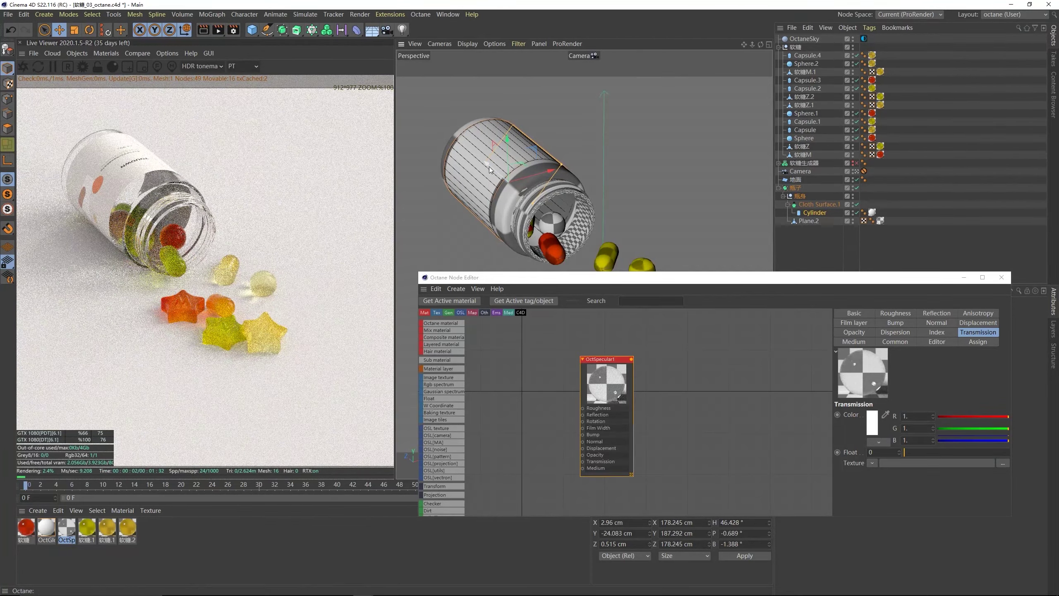
{"action": "mouse_move", "coordinate": [490, 167]}
{"action": "left_mouse_down"}
{"action": "mouse_move", "coordinate": [546, 190]}
{"action": "mouse_move", "coordinate": [528, 200]}
{"action": "mouse_move", "coordinate": [487, 164]}
{"action": "left_mouse_up"}
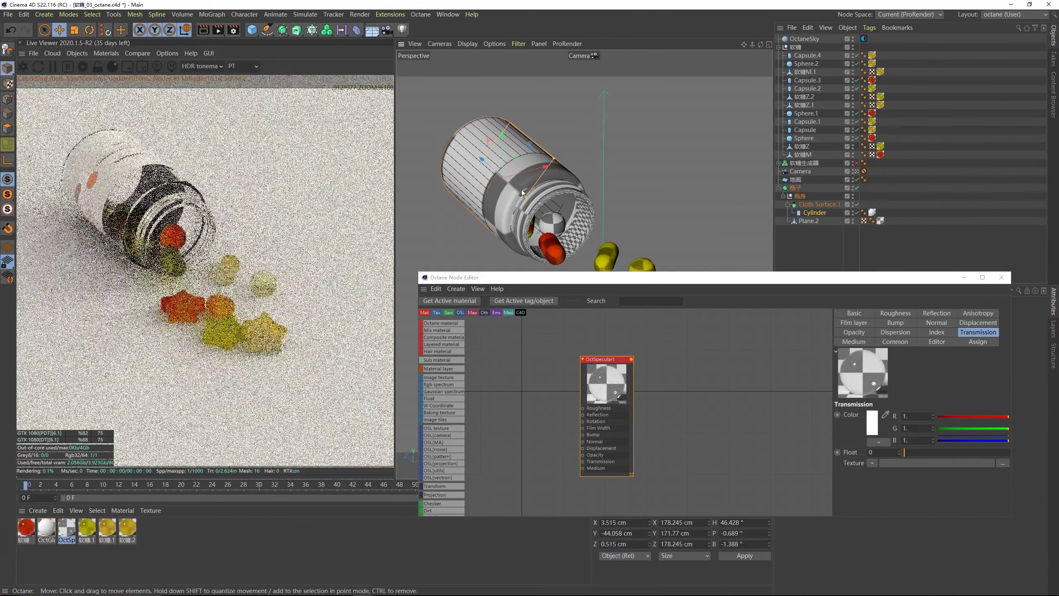
{"action": "left_click_drag", "start_coordinate": [525, 197], "coordinate": [487, 159]}
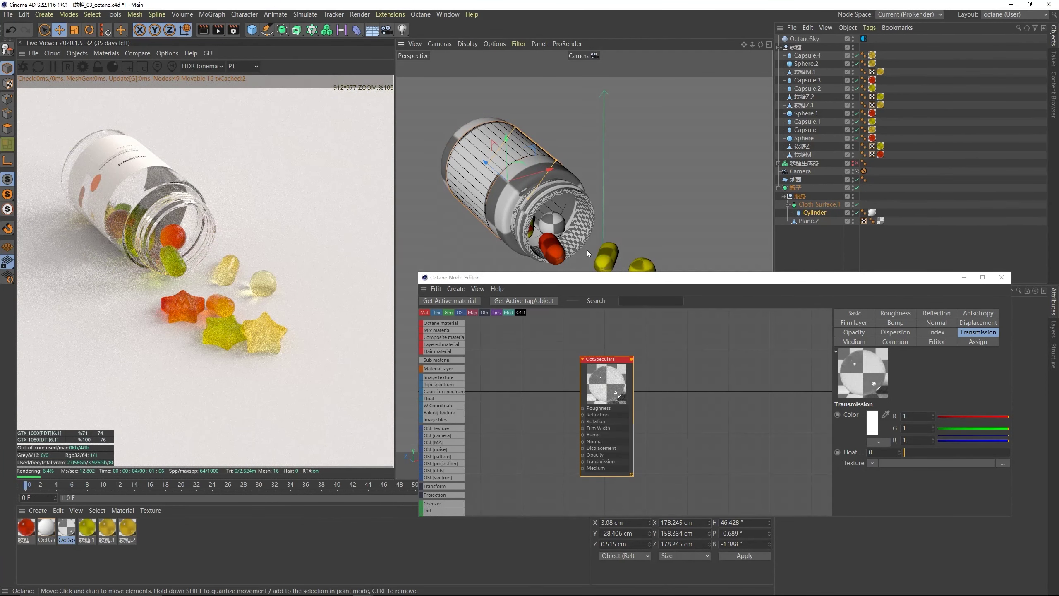
- Close the Octane Node Editor and deselect the cylinder
{"action": "left_click_drag", "start_coordinate": [591, 281], "coordinate": [467, 286]}
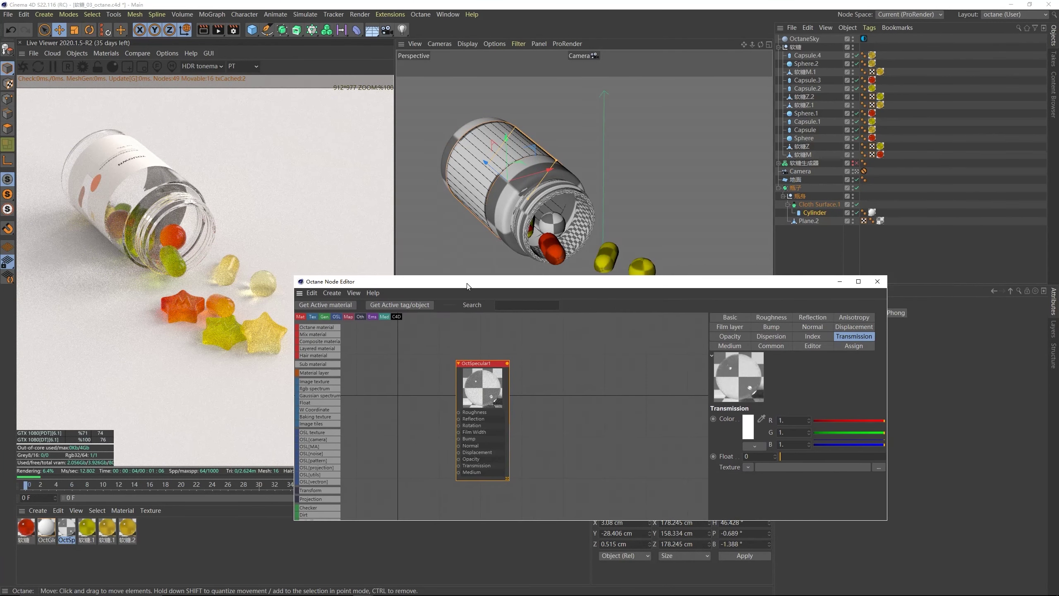
{"action": "left_click", "coordinate": [878, 282]}
{"action": "left_click", "coordinate": [911, 167]}
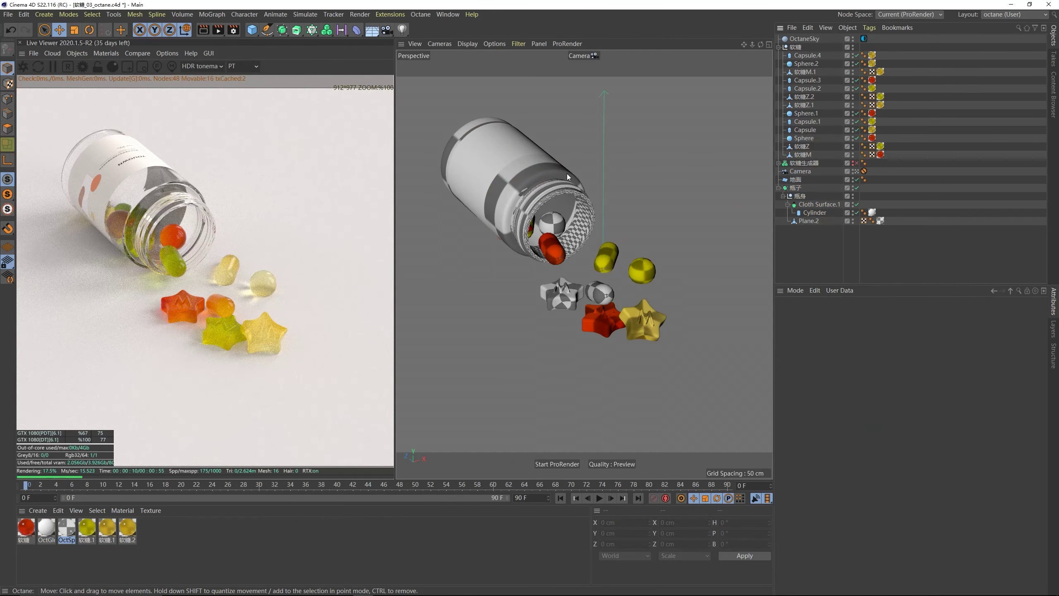
- Add an OctaneCameraTag to the scene camera via C4doctane Tags
{"action": "left_click", "coordinate": [801, 171]}
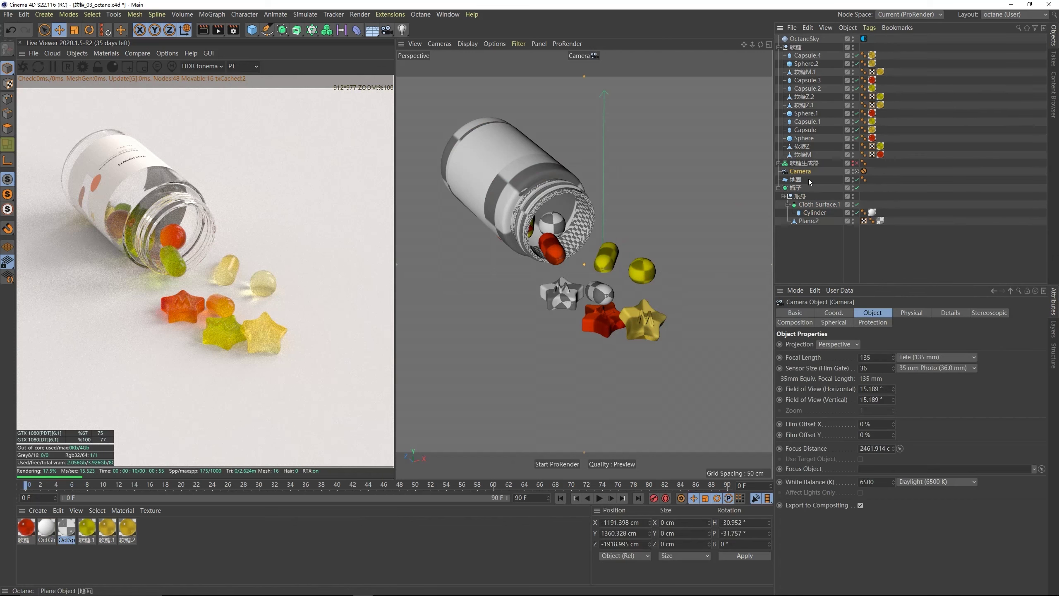
{"action": "right_click", "coordinate": [807, 171]}
{"action": "mouse_move", "coordinate": [823, 162]}
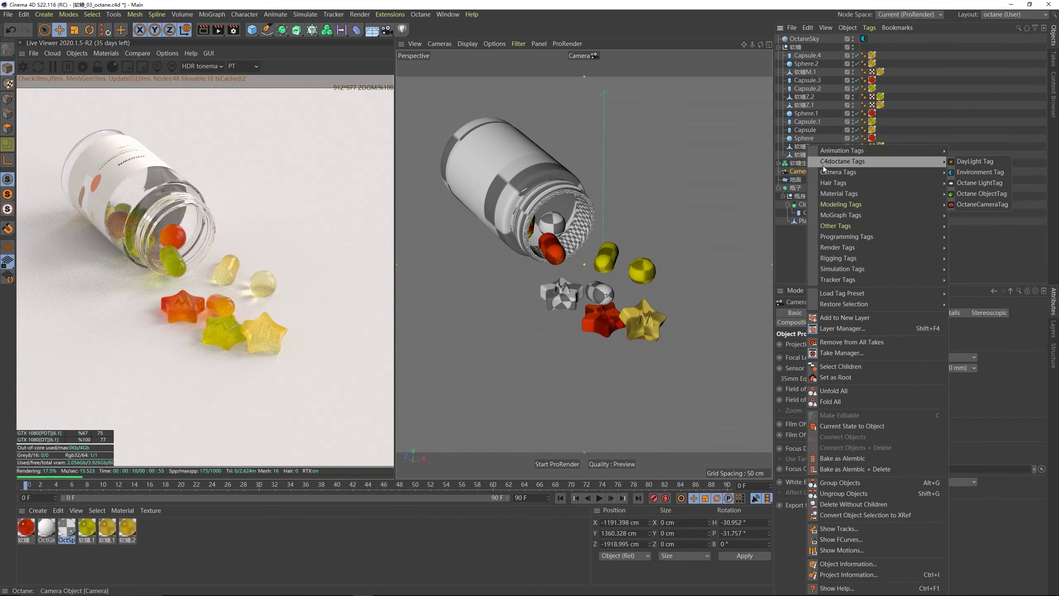
{"action": "left_click", "coordinate": [979, 206]}
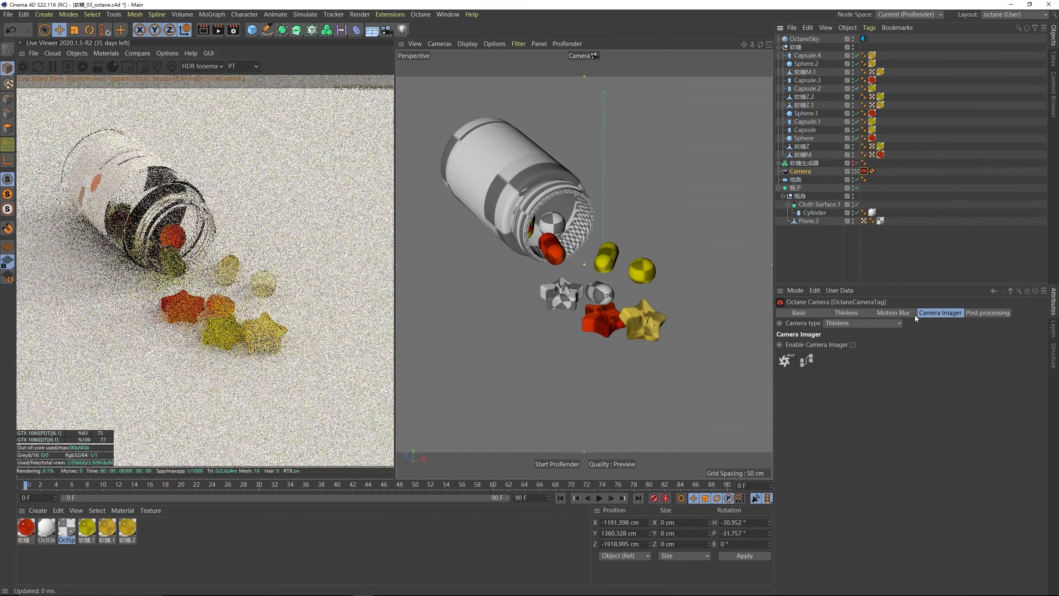
{"action": "left_click", "coordinate": [811, 172]}
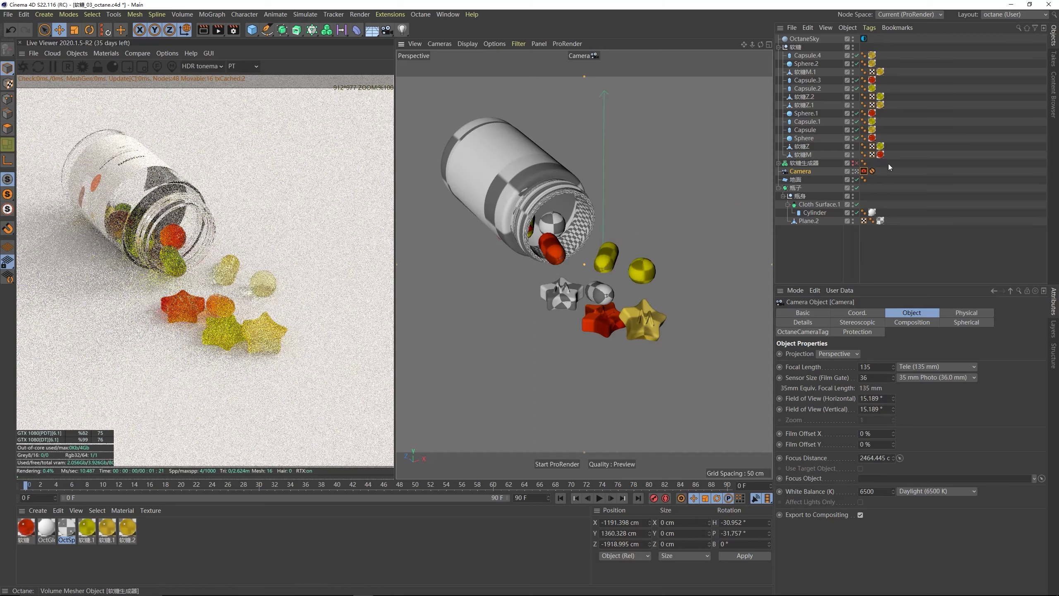
{"action": "left_click", "coordinate": [864, 172]}
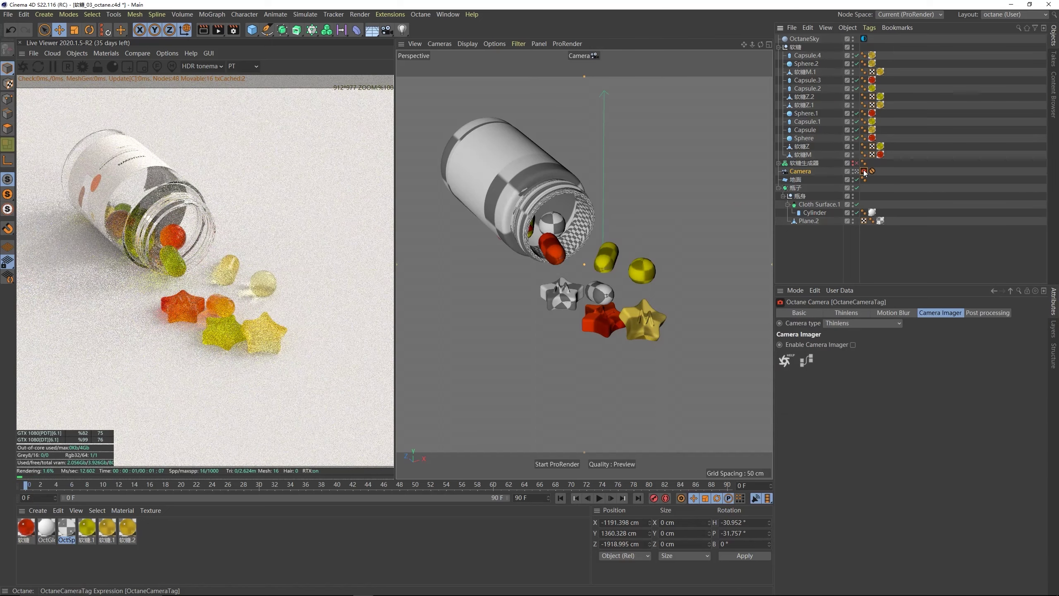
- In Thinlens, turn off Auto focus and set Aperture 20 cm and Aperture edge 3
{"action": "left_click", "coordinate": [849, 313]}
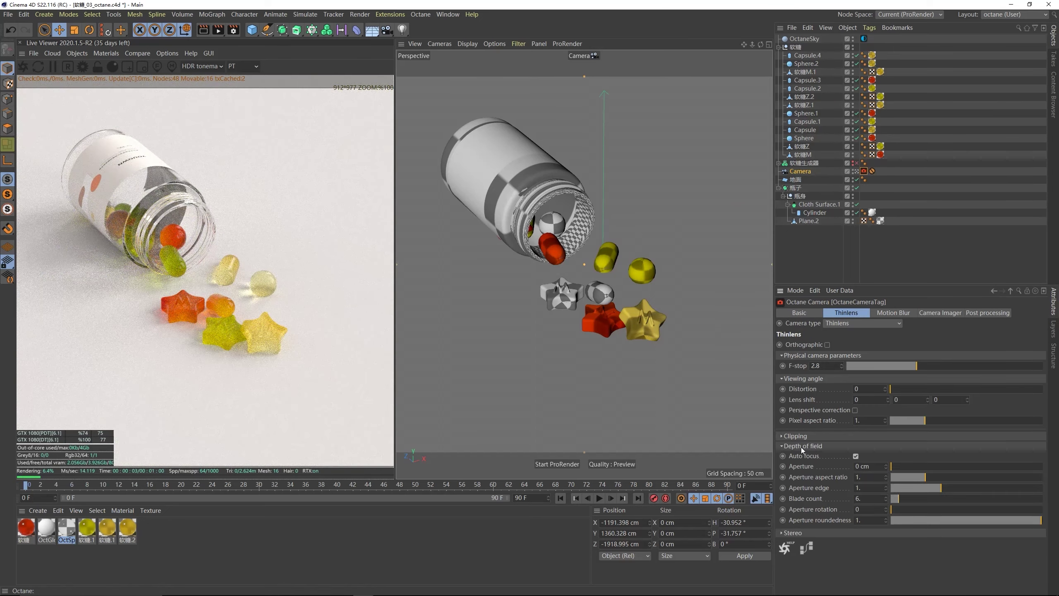
{"action": "left_click", "coordinate": [857, 456]}
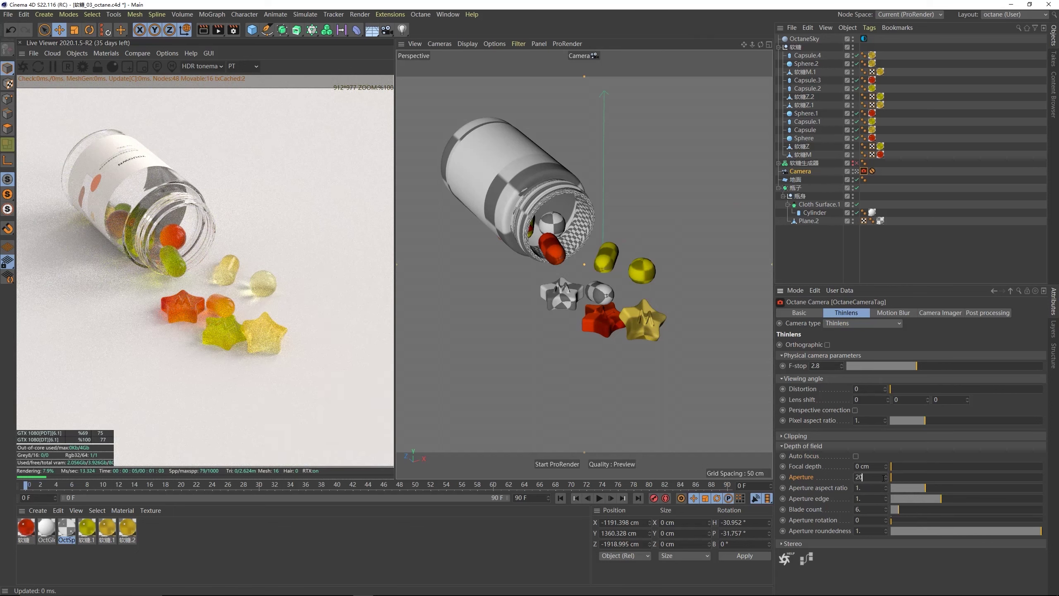
{"action": "left_click", "coordinate": [885, 478]}
{"action": "type", "text": "20"}
{"action": "key", "text": "Return"}
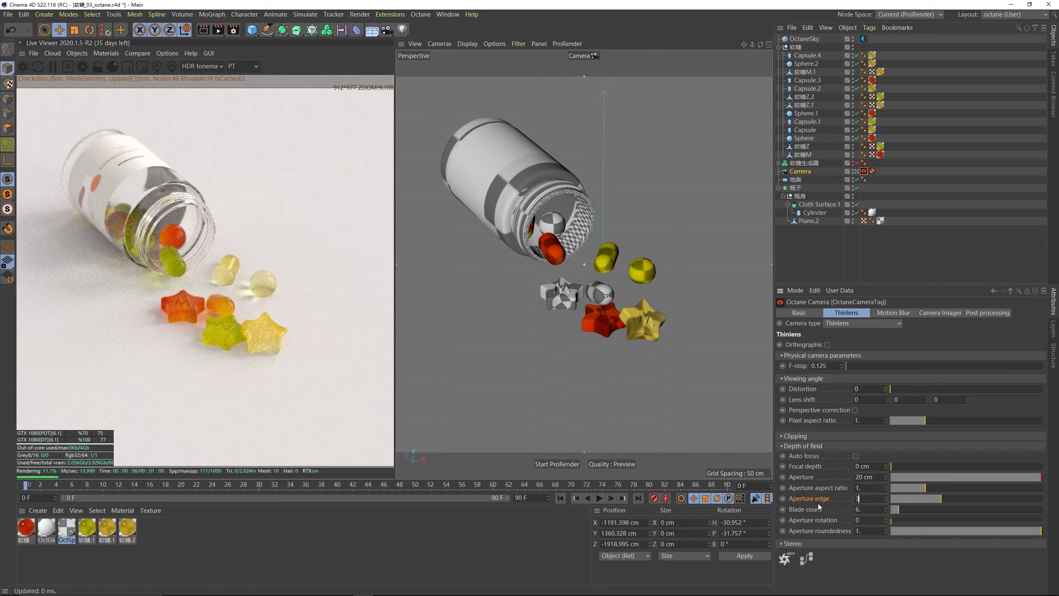
{"action": "key", "text": "Return"}
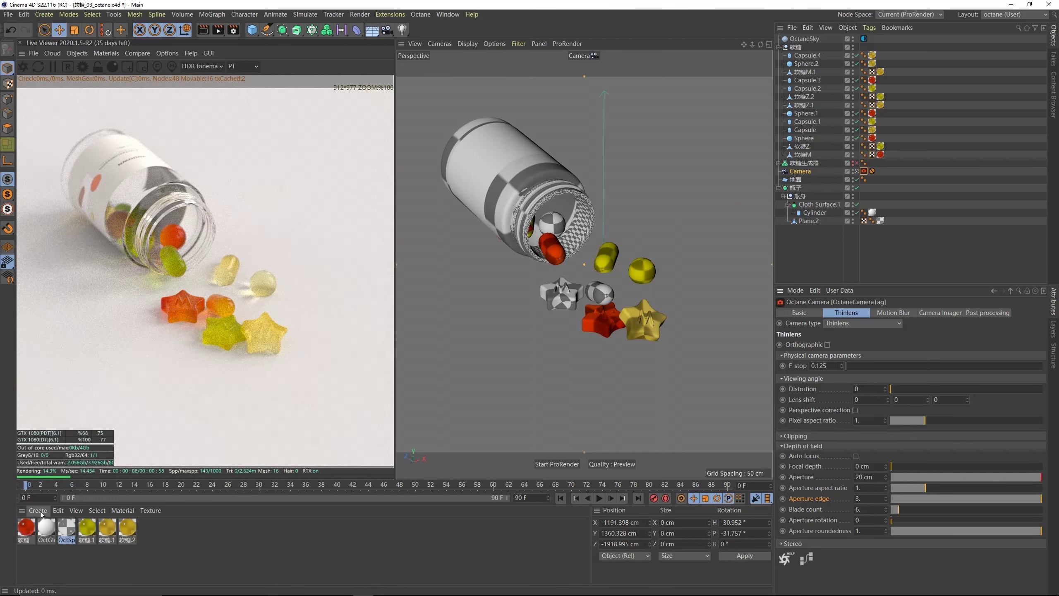
- Create the Octane Glossy Material OctGlossy2 and apply it to the floor
{"action": "left_click", "coordinate": [101, 53]}
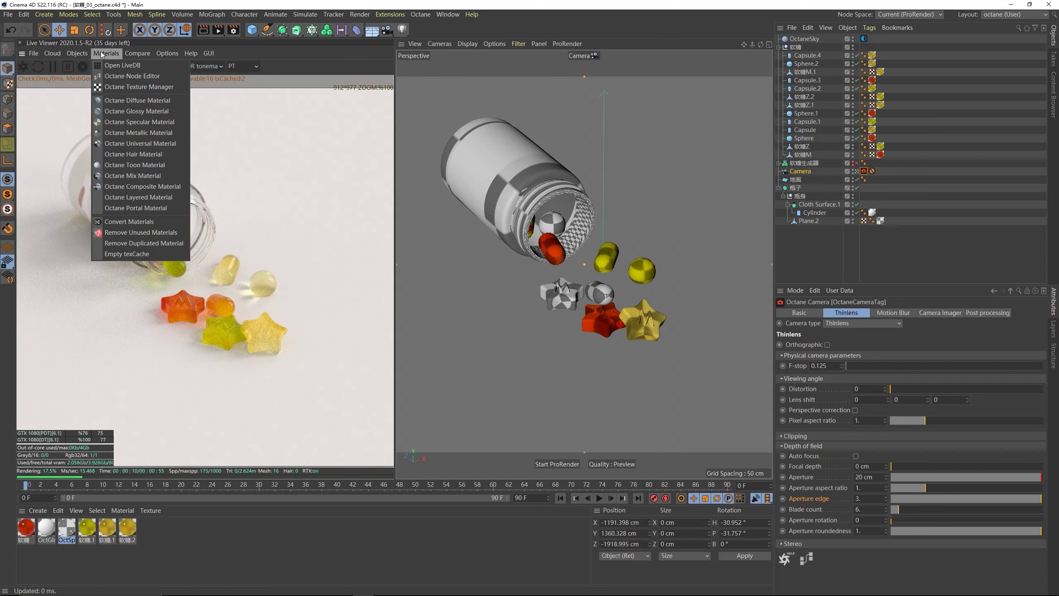
{"action": "left_click", "coordinate": [133, 111]}
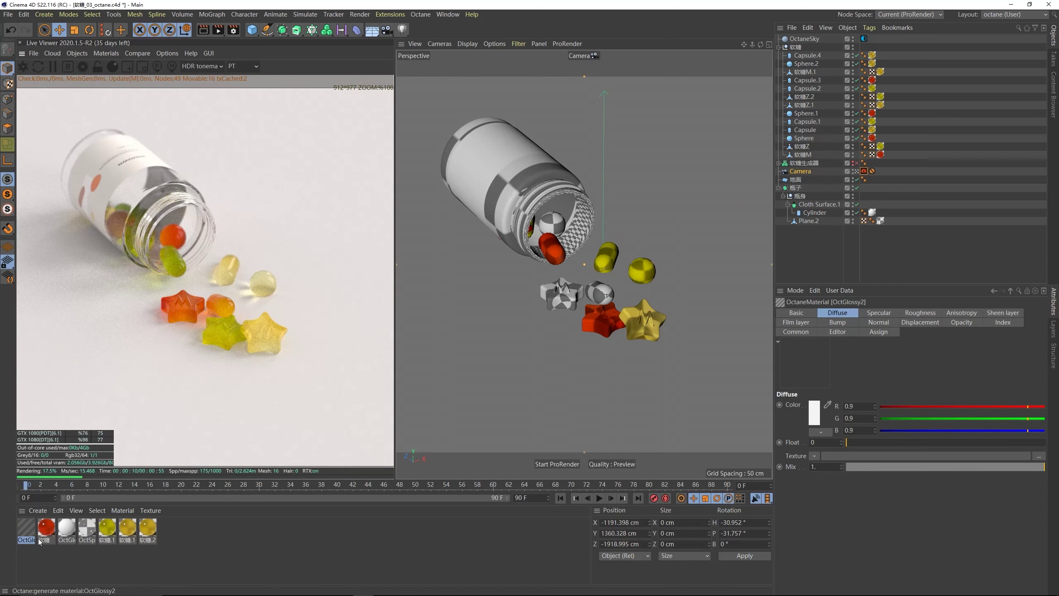
{"action": "left_click_drag", "start_coordinate": [39, 542], "coordinate": [493, 446]}
{"action": "left_click_drag", "start_coordinate": [505, 364], "coordinate": [506, 363]}
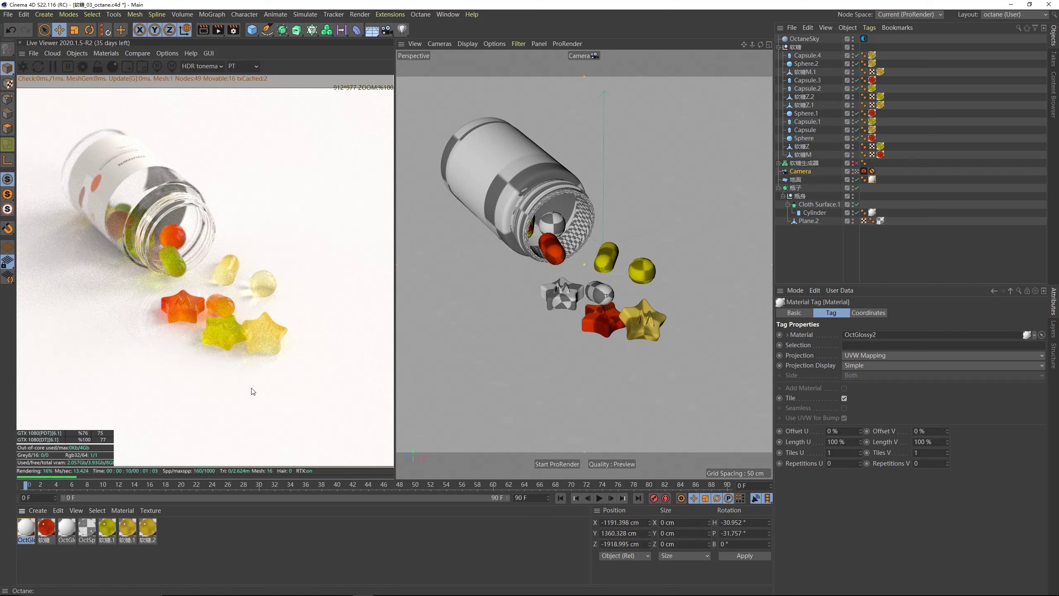
- Set the OctaneSky Environment Tag rotation to about RotX -0.064 and RotY 0.033
{"action": "left_click", "coordinate": [818, 40]}
{"action": "left_click", "coordinate": [863, 39]}
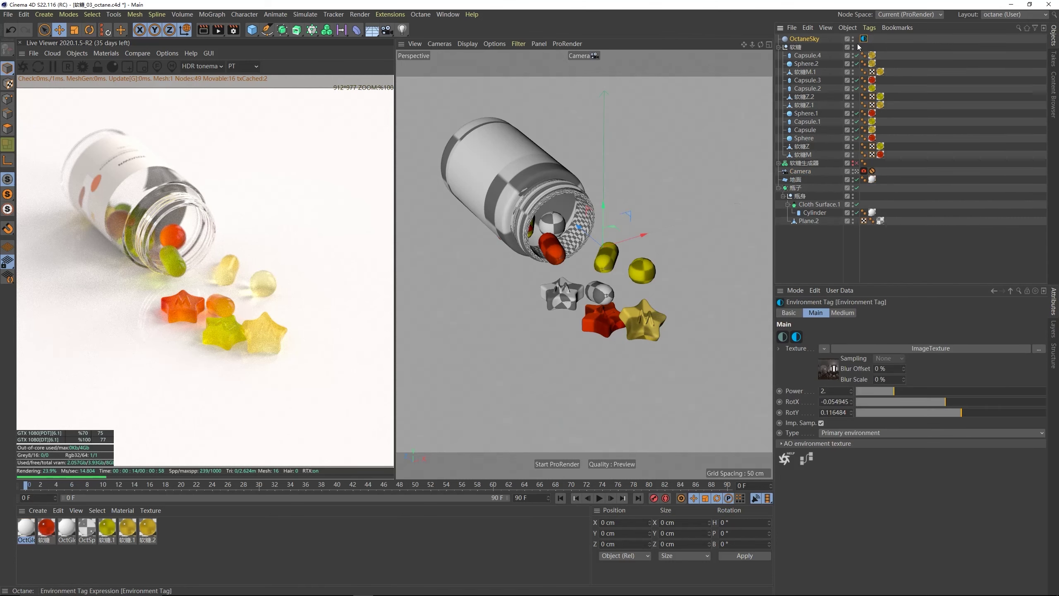
{"action": "left_click", "coordinate": [946, 402]}
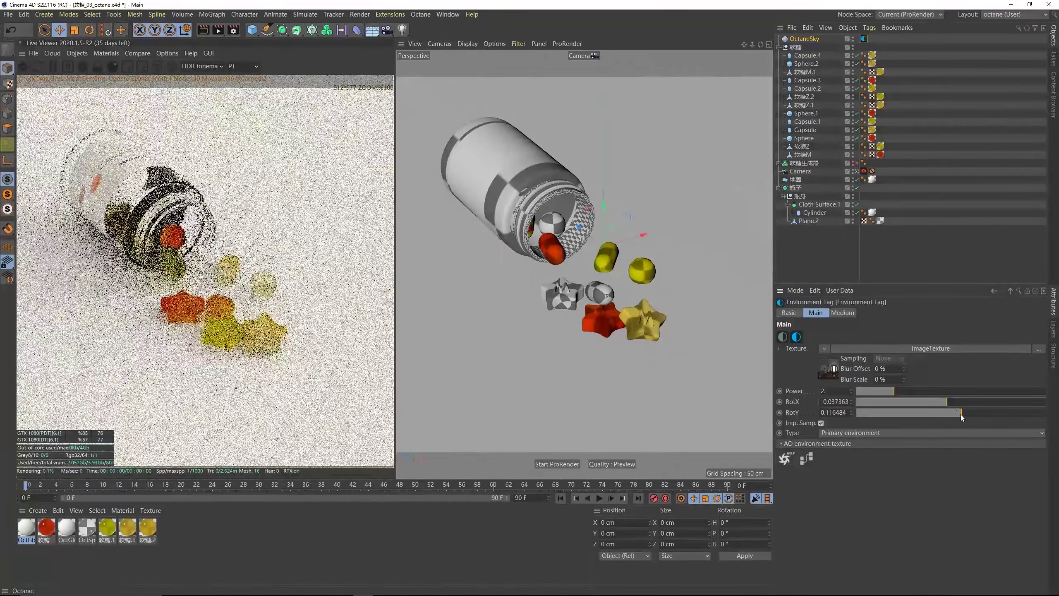
{"action": "left_click", "coordinate": [954, 413]}
{"action": "left_click", "coordinate": [945, 401]}
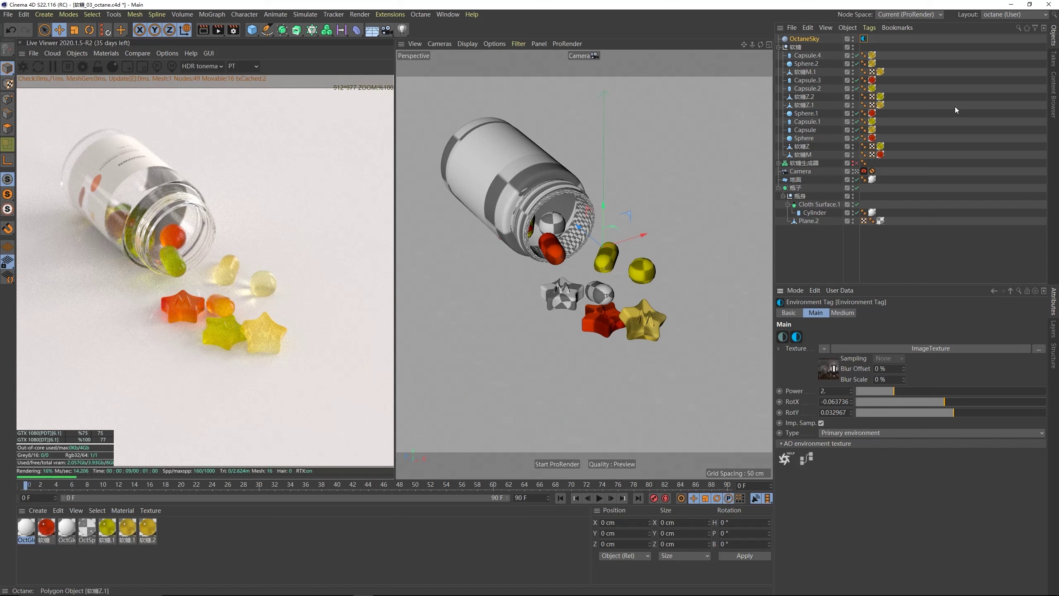
{"action": "left_click", "coordinate": [864, 170]}
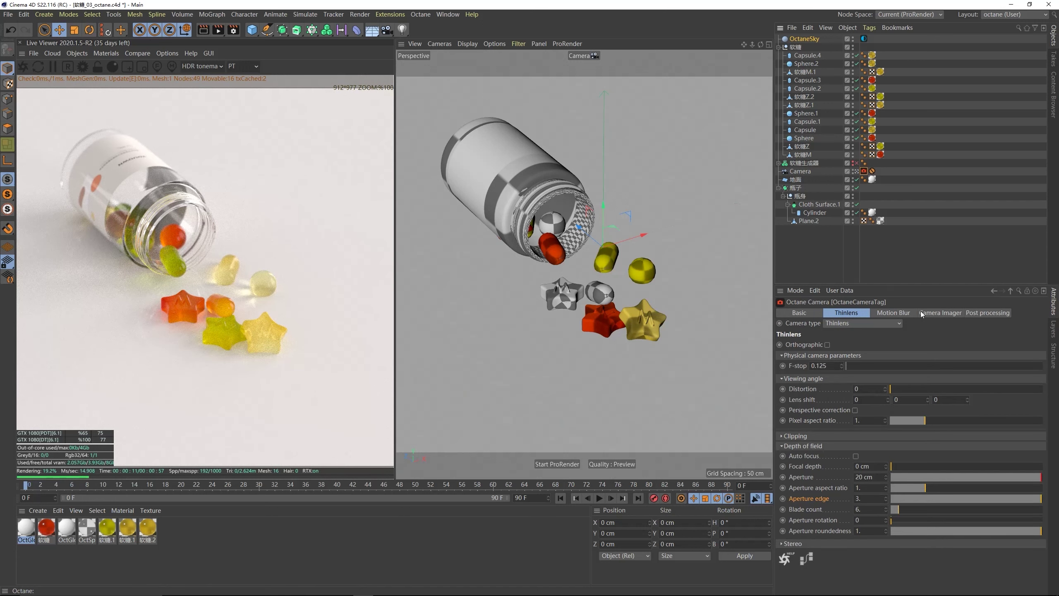
- Enable the Camera Imager and choose the Agfacolor_Vista_200CD response after trying other presets
{"action": "left_click", "coordinate": [932, 312]}
{"action": "left_click", "coordinate": [853, 344]}
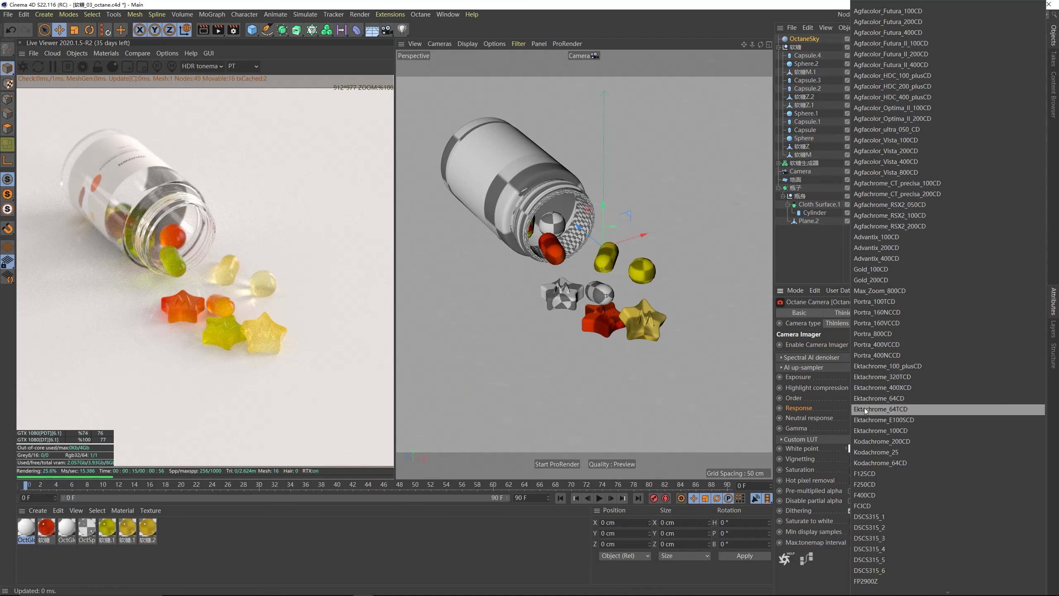
{"action": "left_click", "coordinate": [876, 408]}
{"action": "left_click", "coordinate": [878, 529]}
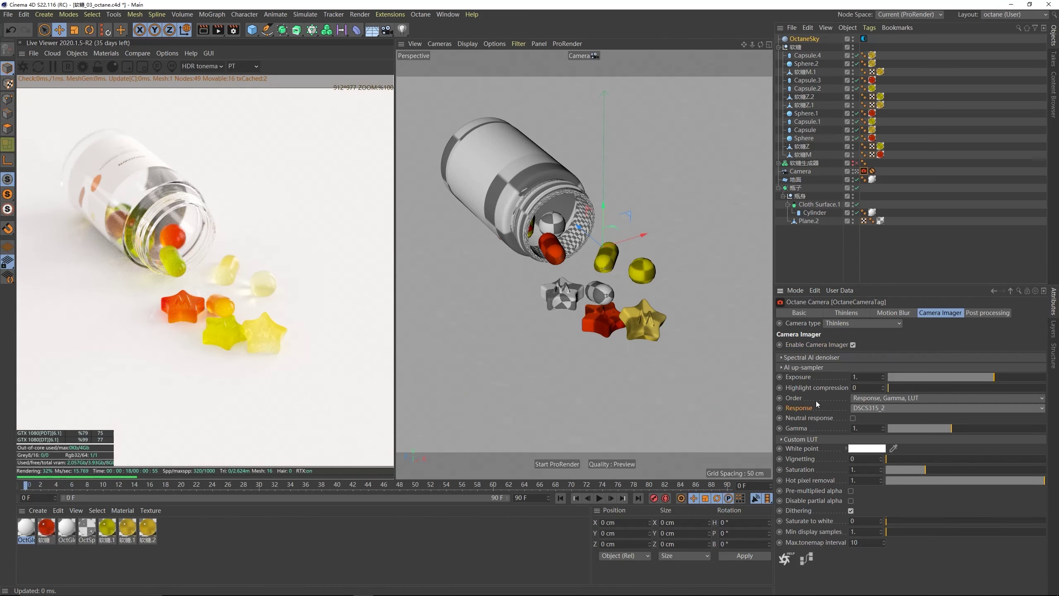
{"action": "key", "text": "Down"}
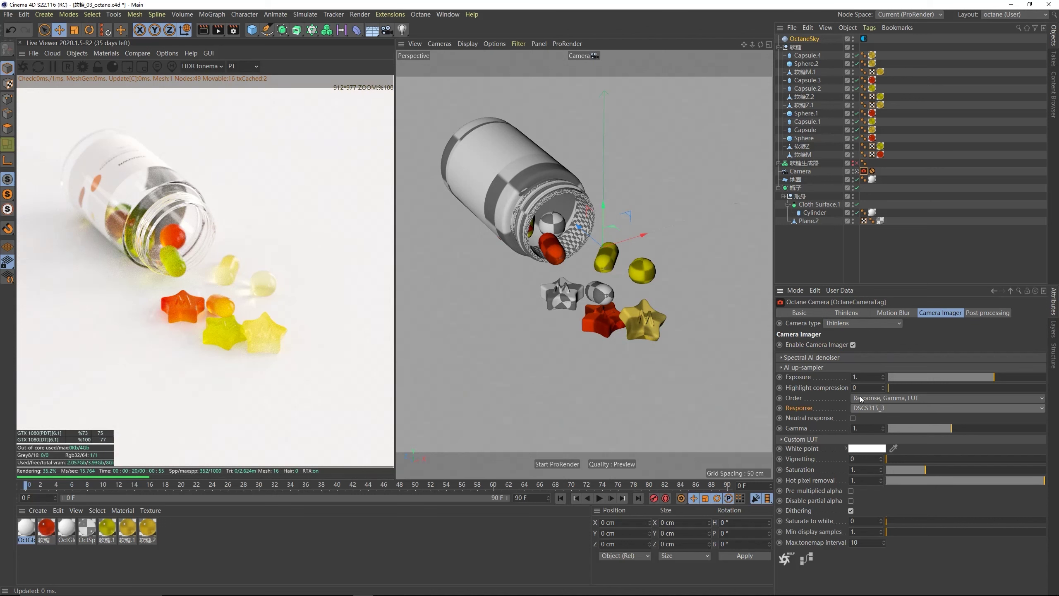
{"action": "key", "text": "Down"}
{"action": "key", "text": "Down"}
{"action": "key", "text": "Down"}
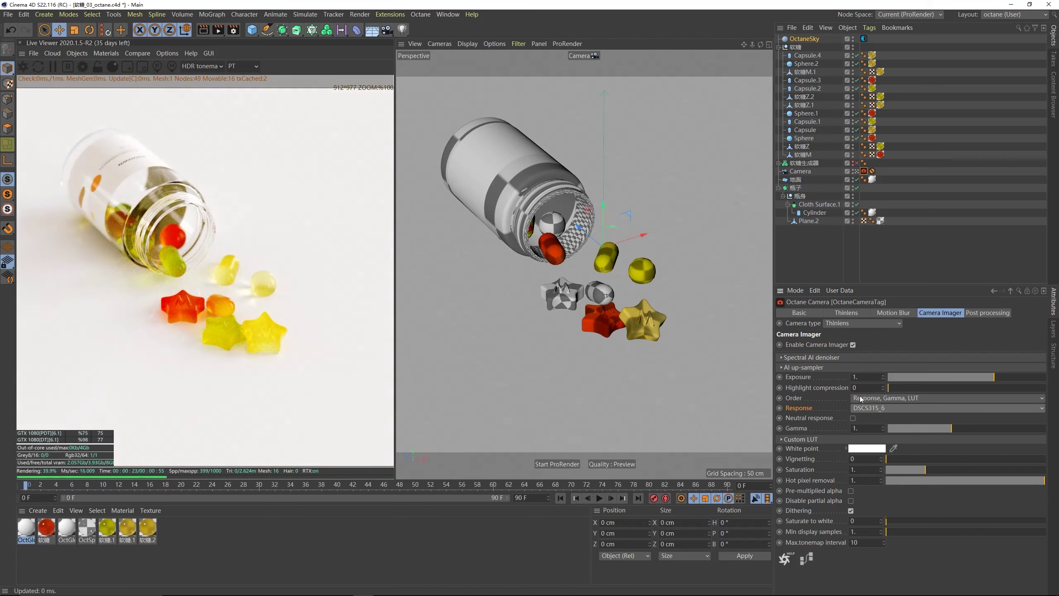
{"action": "key", "text": "Down"}
{"action": "key", "text": "Down"}
{"action": "key", "text": "Up"}
{"action": "key", "text": "Up"}
{"action": "key", "text": "Up"}
{"action": "key", "text": "Up"}
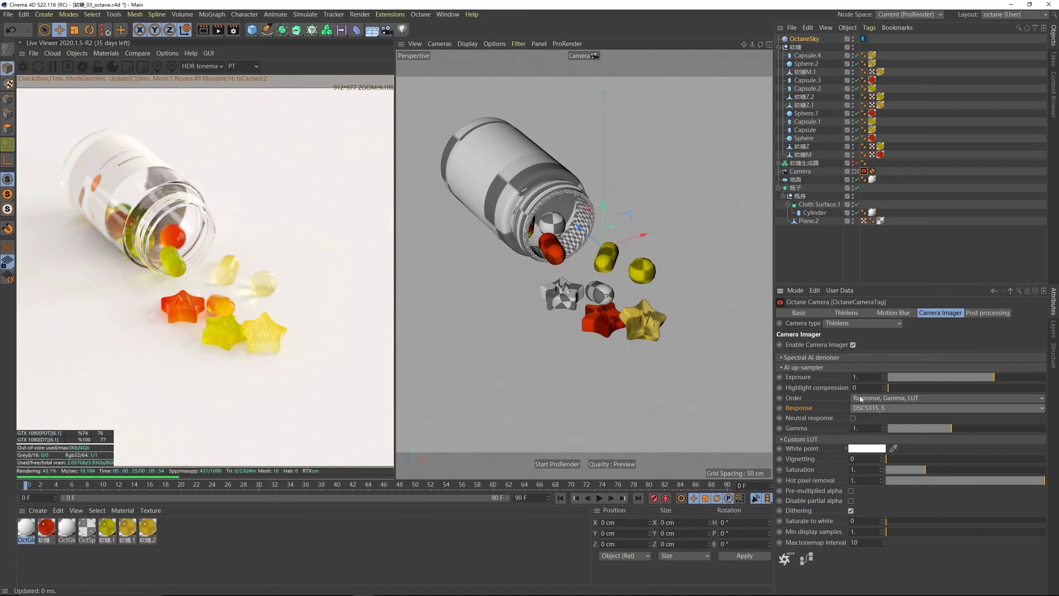
{"action": "key", "text": "Up"}
{"action": "key", "text": "Up"}
{"action": "key", "text": "Up"}
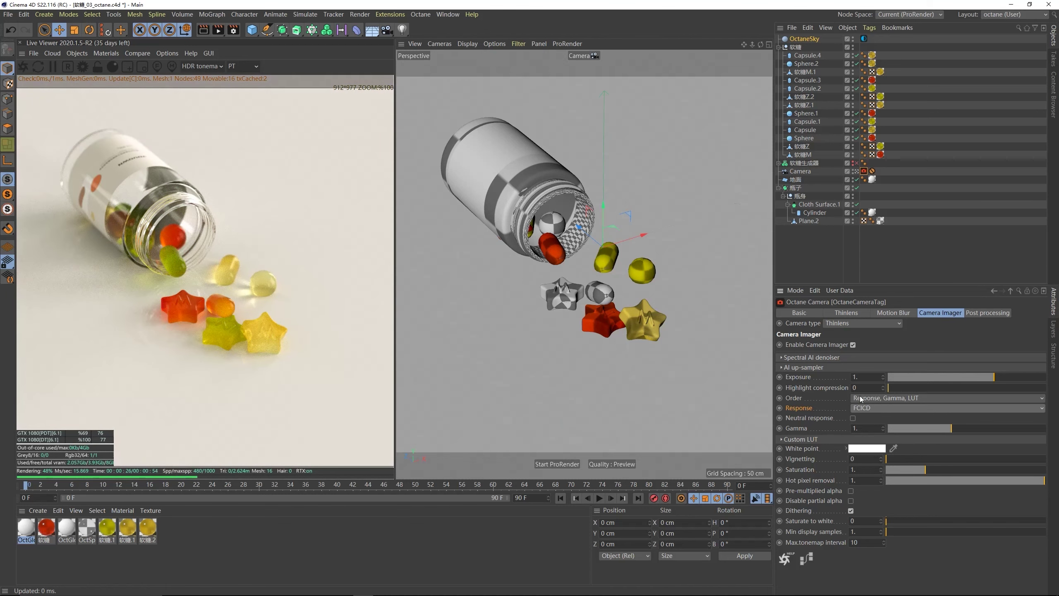
{"action": "key", "text": "Up"}
{"action": "key", "text": "Up"}
{"action": "key", "text": "Up"}
{"action": "key", "text": "Up"}
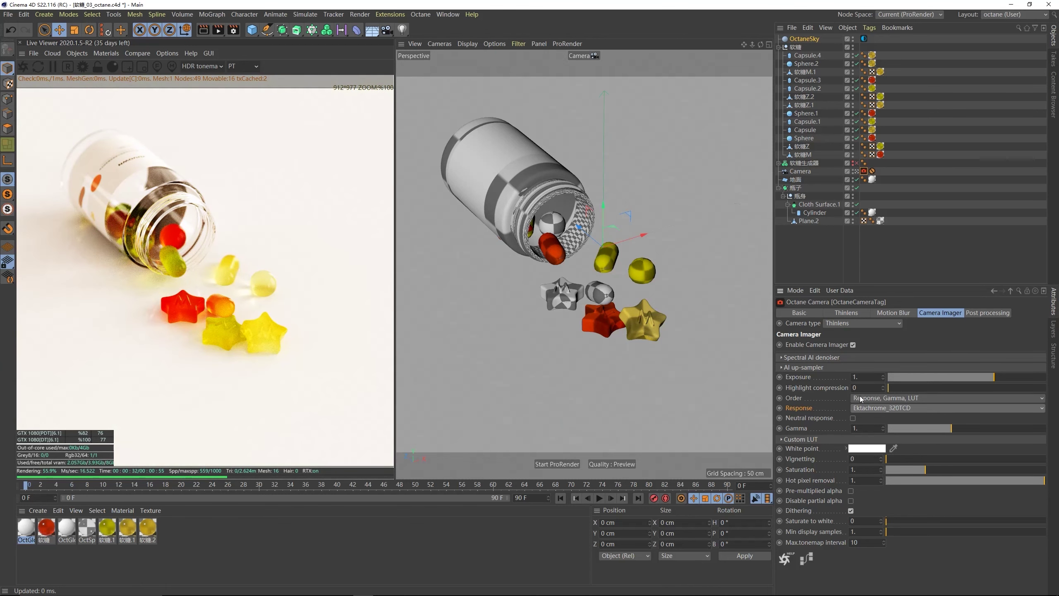
{"action": "key", "text": "Up"}
{"action": "key", "text": "Up"}
{"action": "key", "text": "Up"}
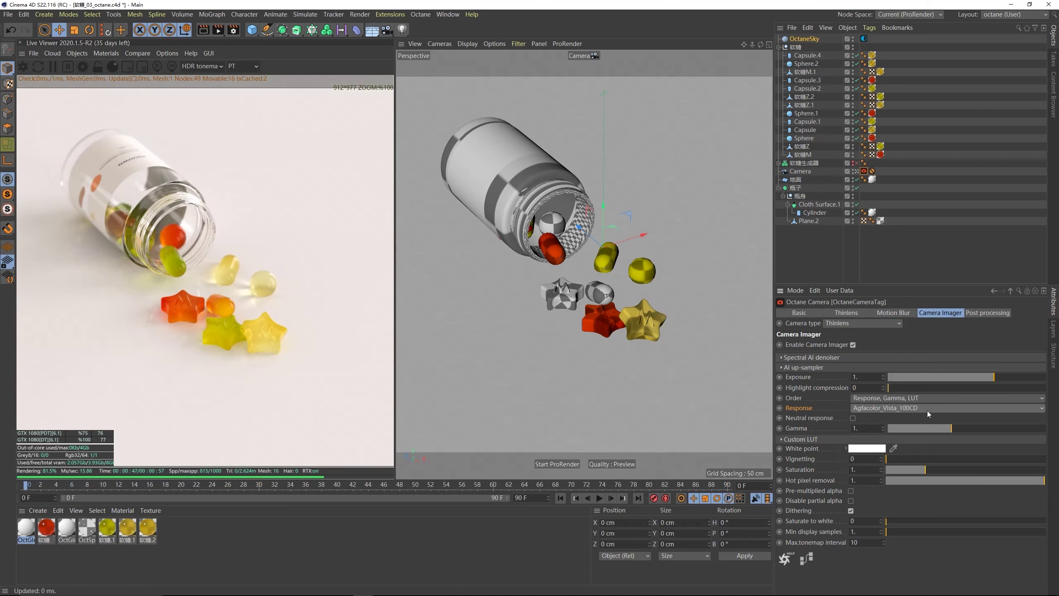
{"action": "left_click", "coordinate": [905, 408]}
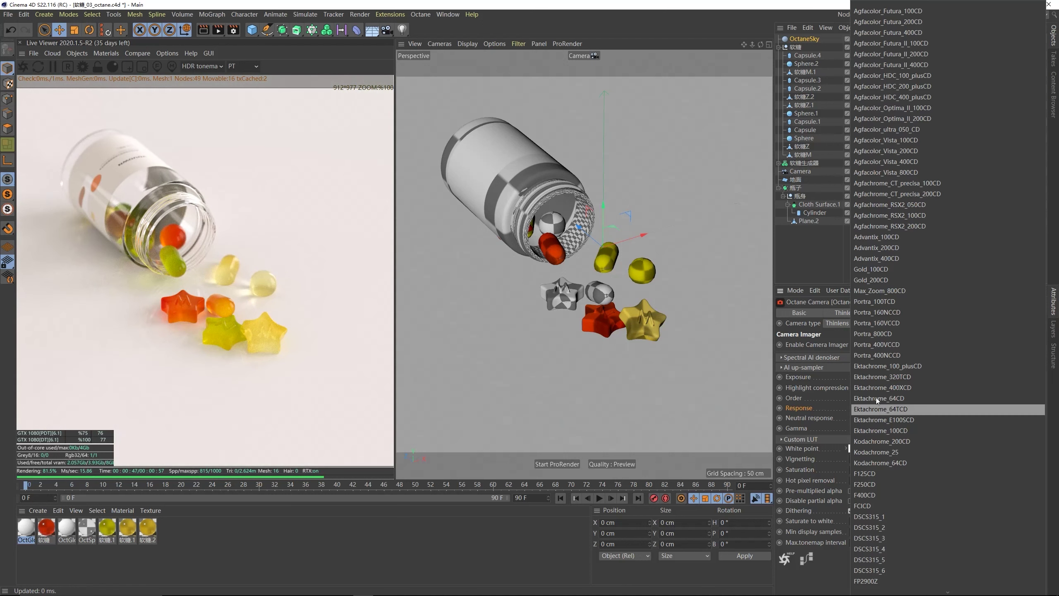
{"action": "left_click", "coordinate": [901, 152]}
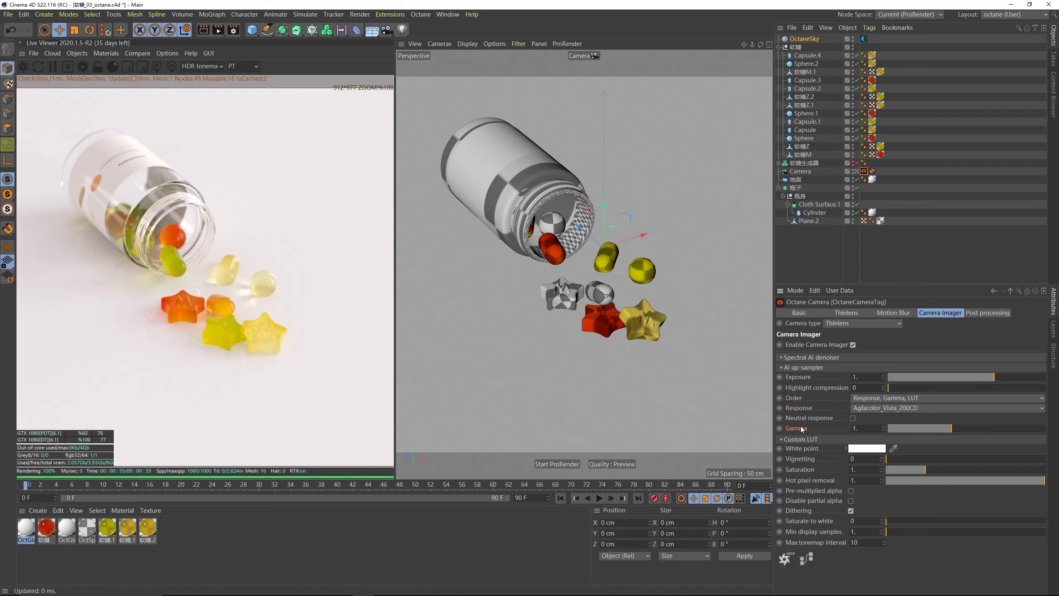
- Set imager gamma to about 0.87, saturation about 1.04 and exposure about 1.09
{"action": "left_click_drag", "start_coordinate": [958, 430], "coordinate": [947, 431]}
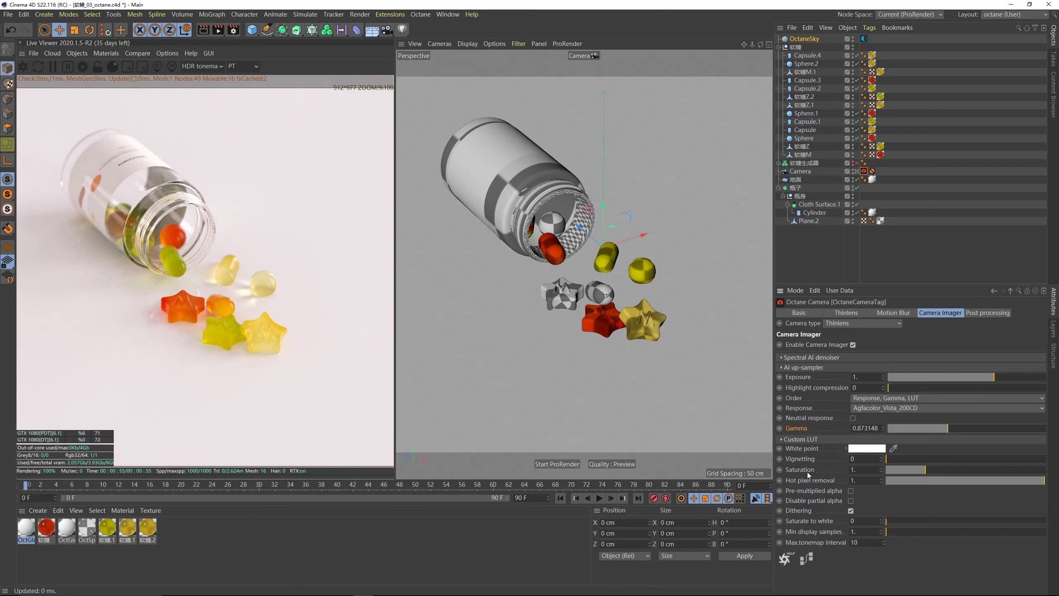
{"action": "mouse_move", "coordinate": [937, 473]}
{"action": "left_mouse_down"}
{"action": "mouse_move", "coordinate": [948, 473]}
{"action": "mouse_move", "coordinate": [929, 473]}
{"action": "left_mouse_up"}
{"action": "left_click_drag", "start_coordinate": [996, 378], "coordinate": [995, 378]}
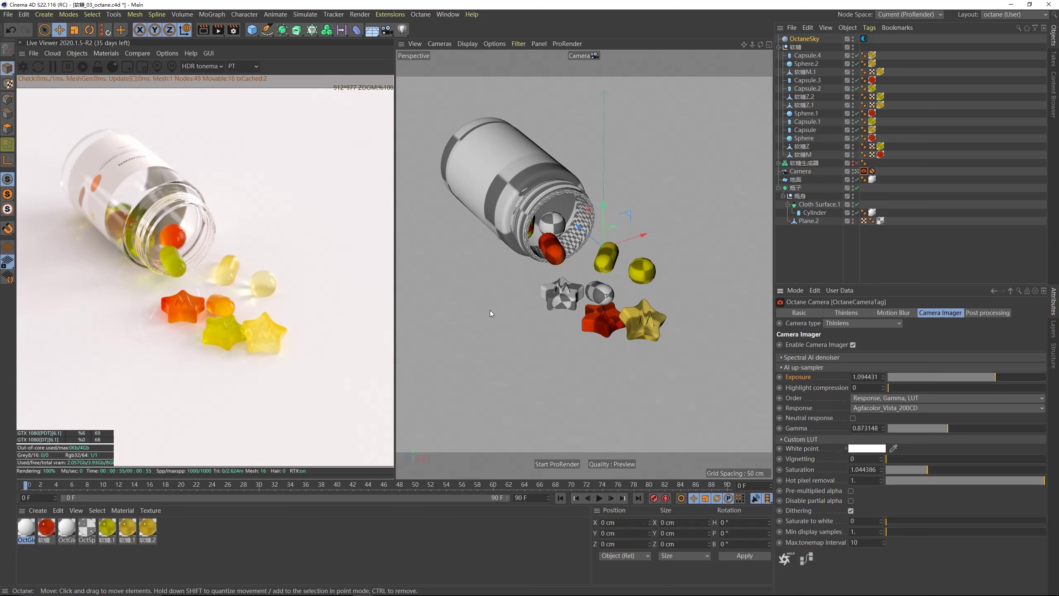
- Set the render engine to Octane Renderer in Render Settings
{"action": "left_click", "coordinate": [234, 30]}
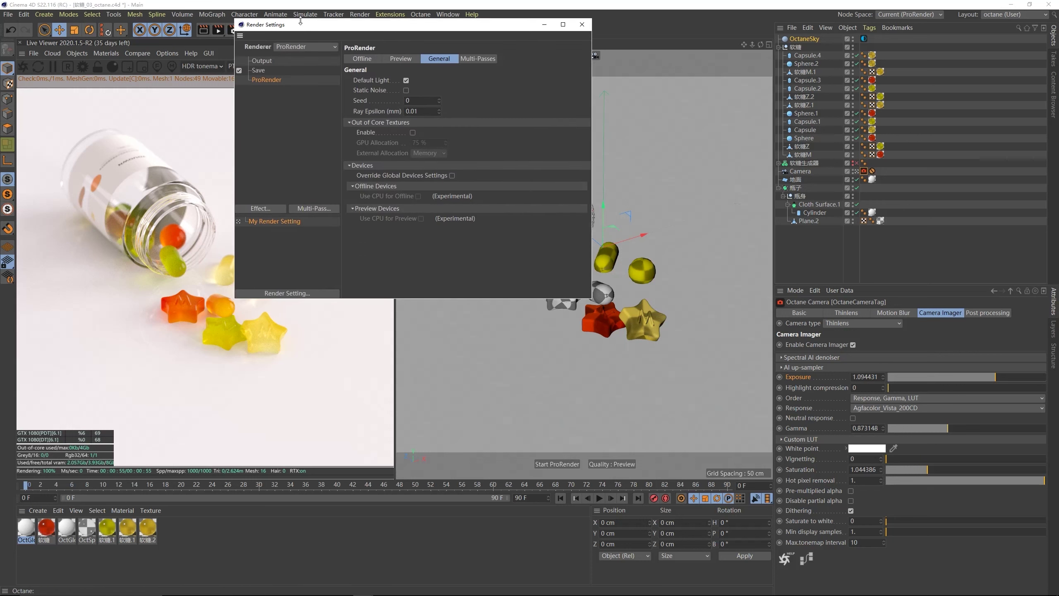
{"action": "left_click_drag", "start_coordinate": [517, 19], "coordinate": [518, 132]}
{"action": "left_click_drag", "start_coordinate": [443, 139], "coordinate": [576, 140]}
{"action": "left_click", "coordinate": [462, 159]}
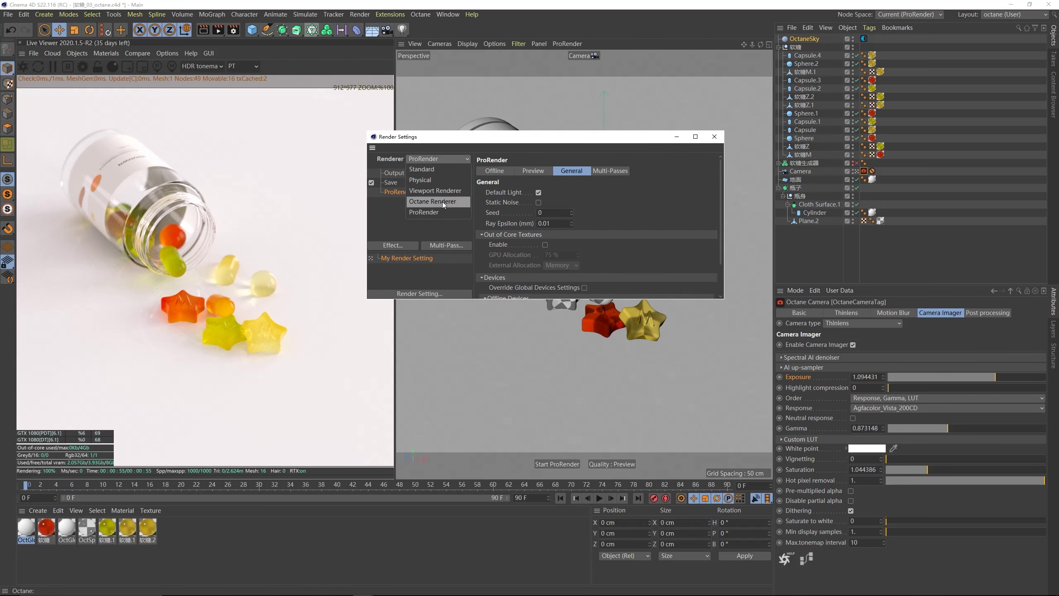
{"action": "left_click", "coordinate": [433, 201]}
- Edit the rendered image's save file name in the Save settings, adding 'octane'
{"action": "left_click", "coordinate": [390, 183]}
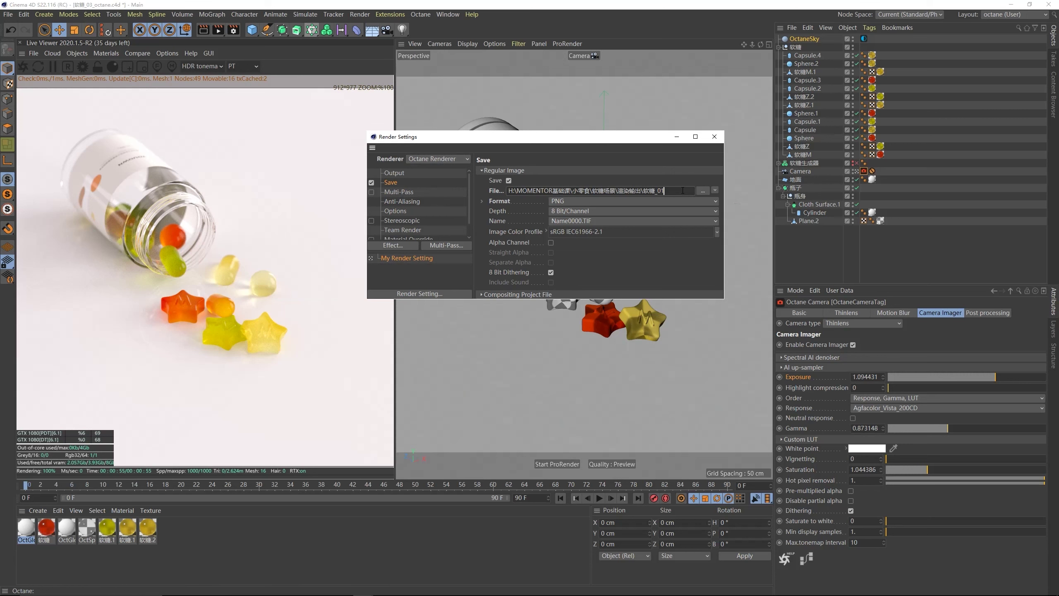
{"action": "type", "text": "pc"}
{"action": "key", "text": "BackSpace"}
{"action": "key", "text": "BackSpace"}
{"action": "type", "text": "octane"}
{"action": "left_click", "coordinate": [656, 171]}
{"action": "left_click", "coordinate": [656, 171]}
{"action": "scroll", "coordinate": [471, 200], "scroll_direction": "down", "scroll_amount": 1}
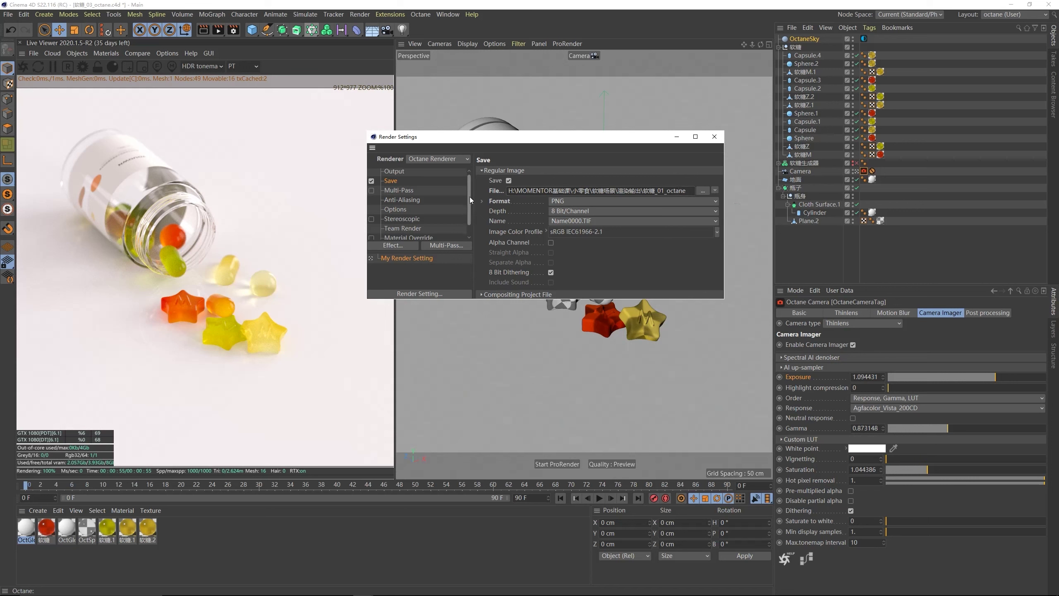
{"action": "scroll", "coordinate": [471, 201], "scroll_direction": "down", "scroll_amount": 1}
- Close the Octane settings window and check the 1280 × 1280 Output size
{"action": "left_click", "coordinate": [82, 66]}
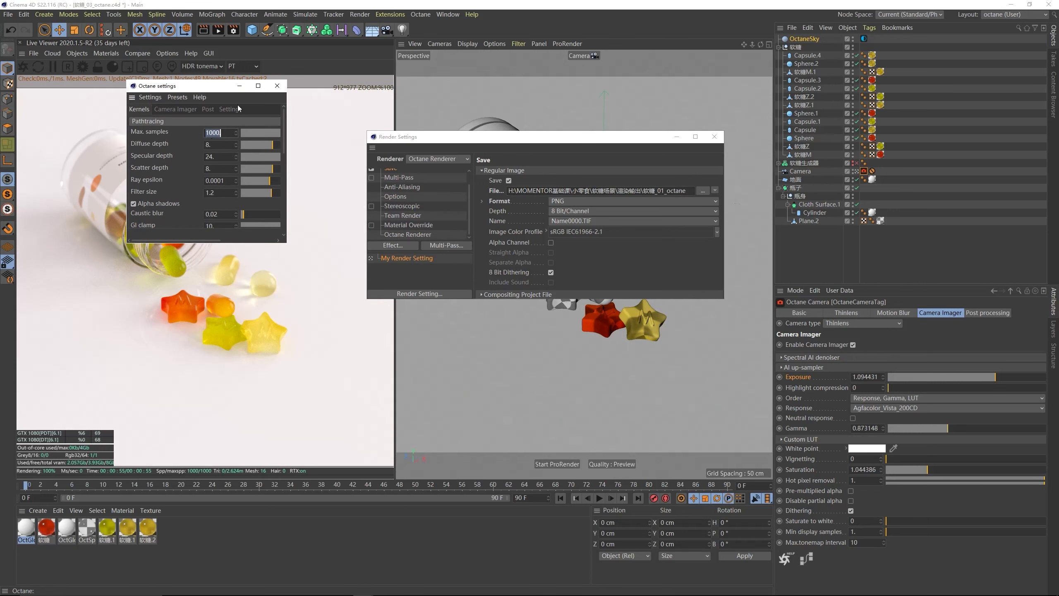
{"action": "left_click", "coordinate": [277, 86]}
{"action": "scroll", "coordinate": [452, 180], "scroll_direction": "up", "scroll_amount": 2}
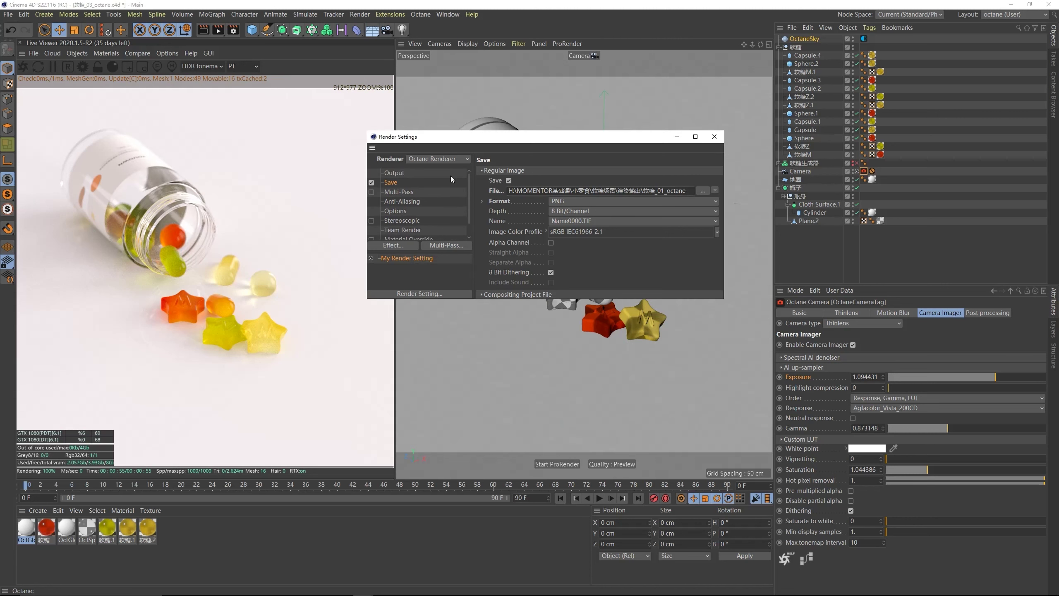
{"action": "left_click", "coordinate": [446, 172]}
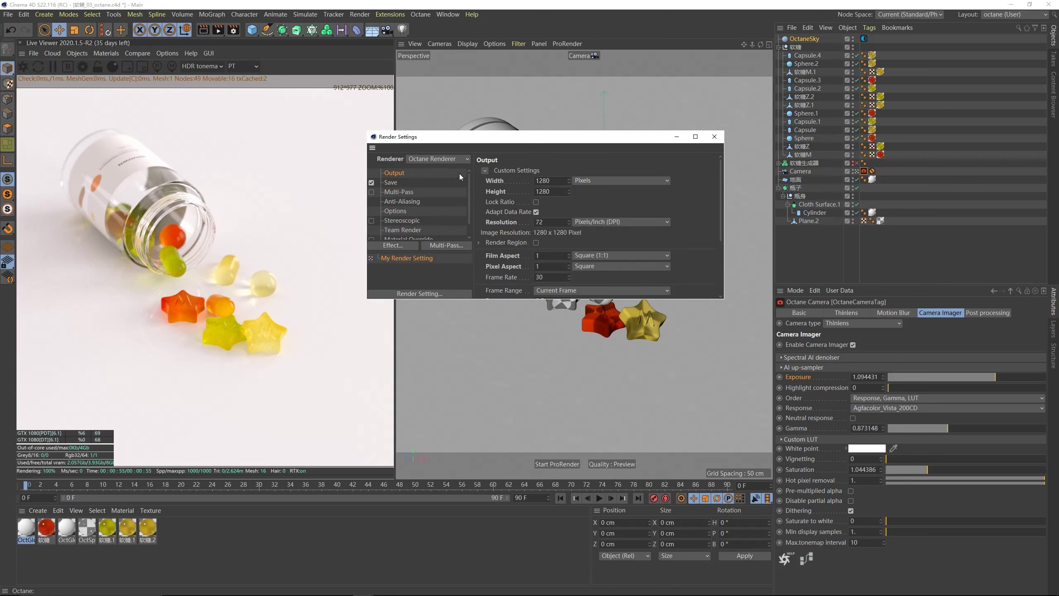
- Render the gummy scene at 1280 × 1280 to the Picture Viewer
{"action": "left_click", "coordinate": [219, 30]}
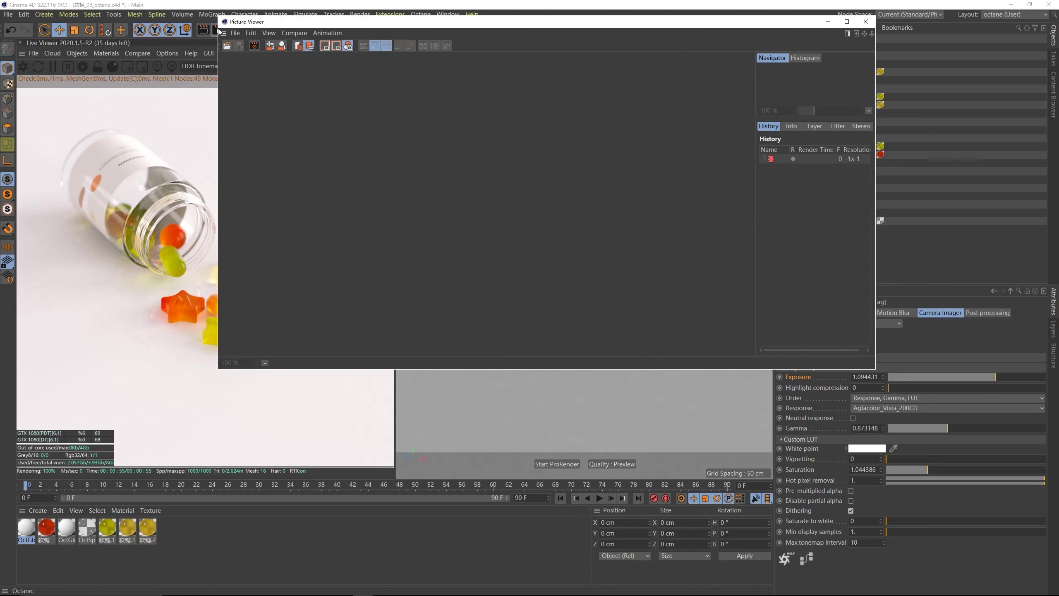
{"action": "scroll", "coordinate": [515, 262], "scroll_direction": "down", "scroll_amount": 2}
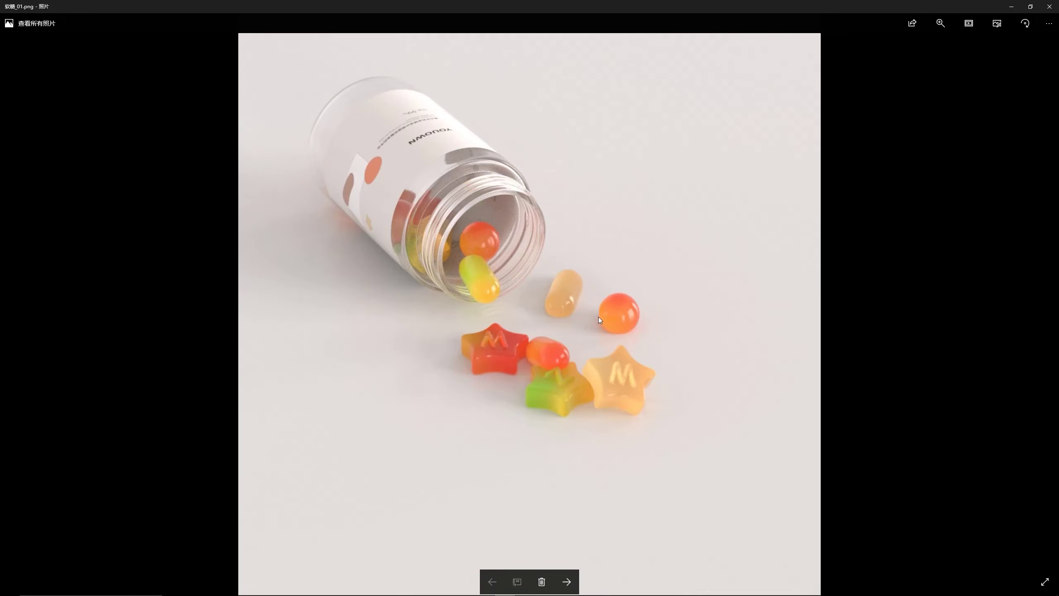
- Flip between the two gummy renders, ending on 软糖_01_octane.png
{"action": "key", "text": "Right"}
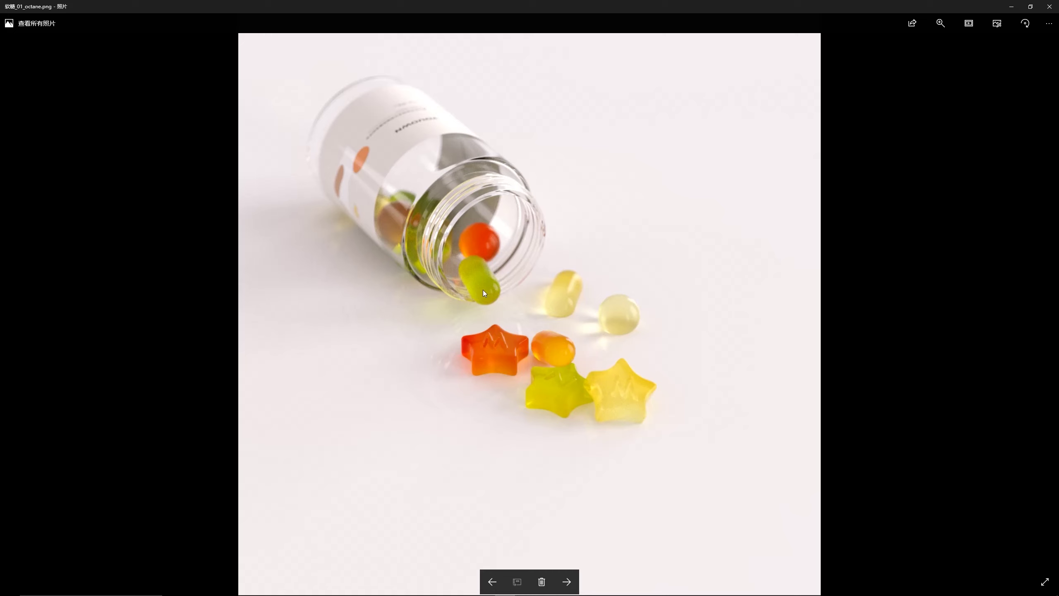
{"action": "key", "text": "Left"}
{"action": "key", "text": "Right"}
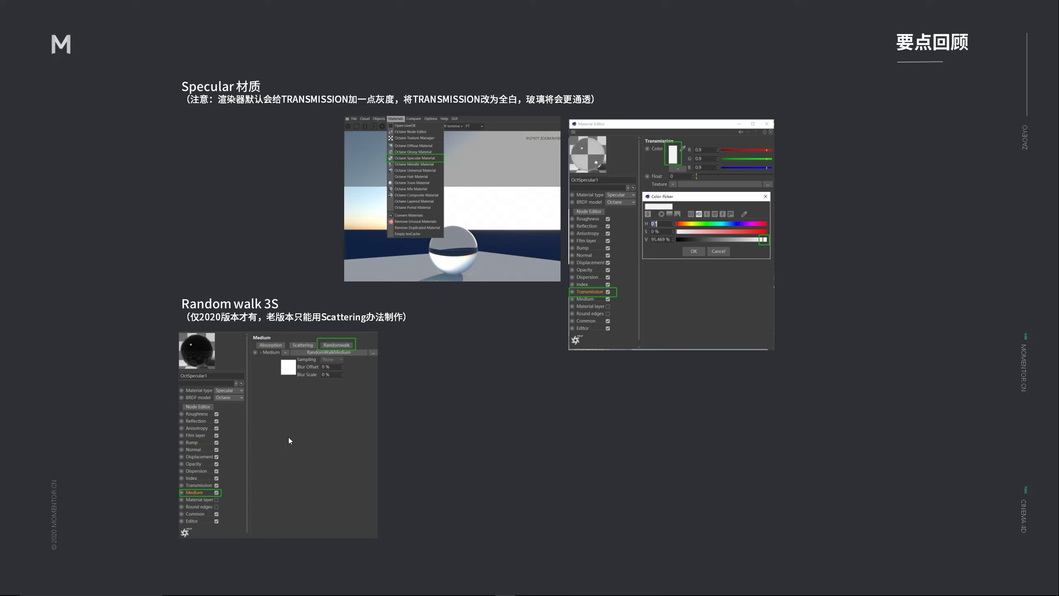
- Advance to the next 要点回顾 recap slide
{"action": "key", "text": "Right"}
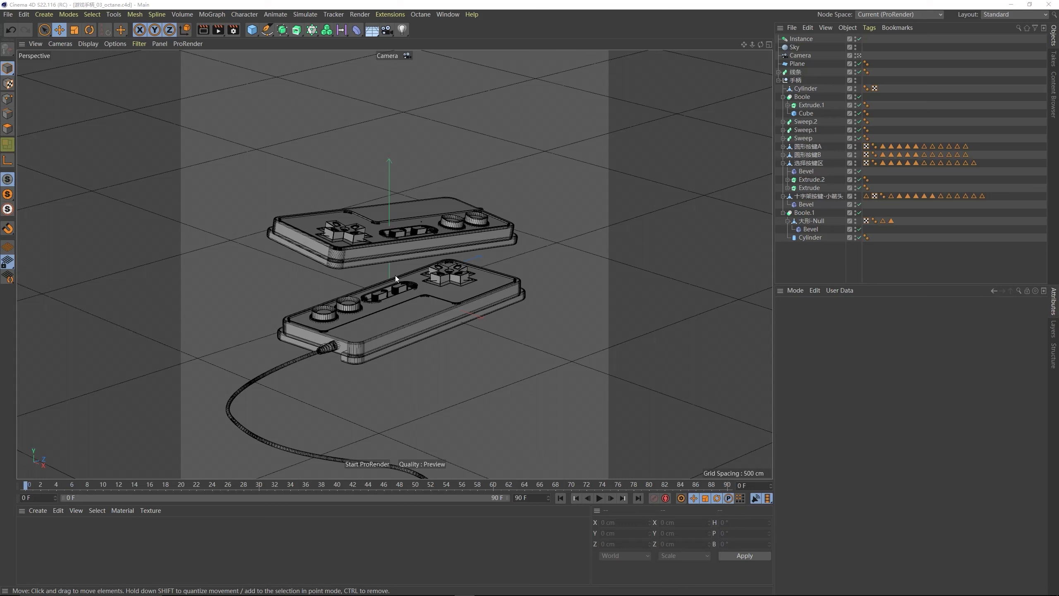
- Switch the Cinema 4D layout to the octane (User) workspace
{"action": "left_click", "coordinate": [406, 251]}
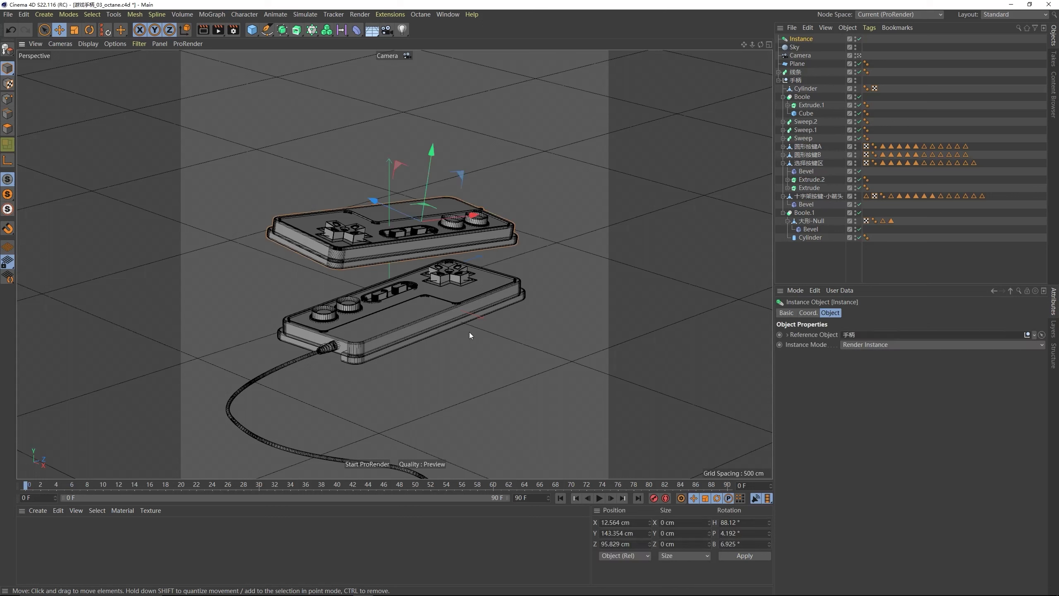
{"action": "left_click", "coordinate": [533, 362]}
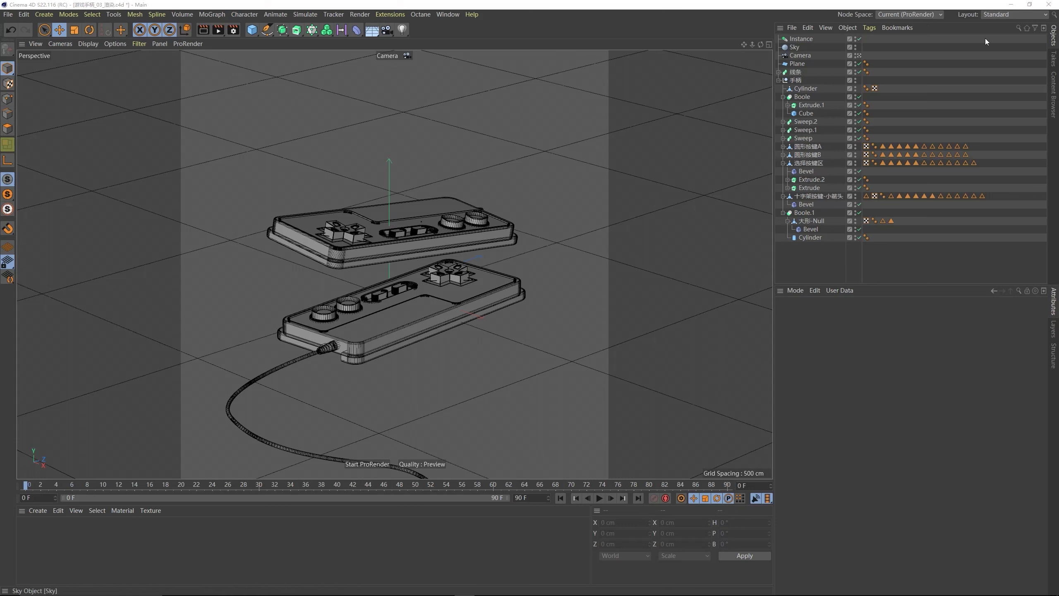
{"action": "left_click", "coordinate": [1013, 17]}
{"action": "left_click", "coordinate": [1001, 80]}
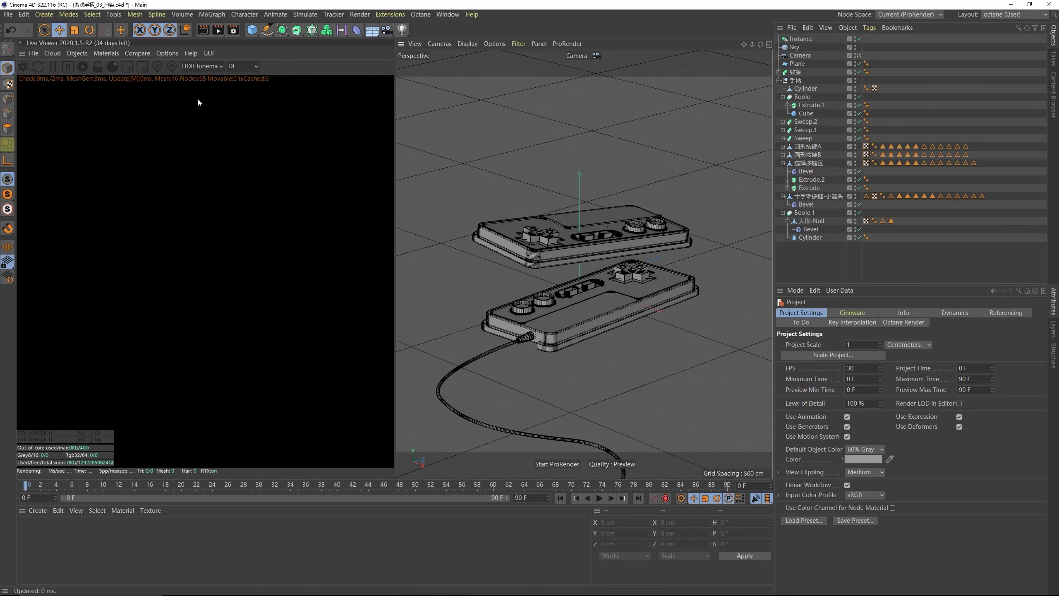
- Add an Hdri Environment and show its OctaneSky image texture settings
{"action": "left_click", "coordinate": [80, 55]}
{"action": "left_click", "coordinate": [89, 91]}
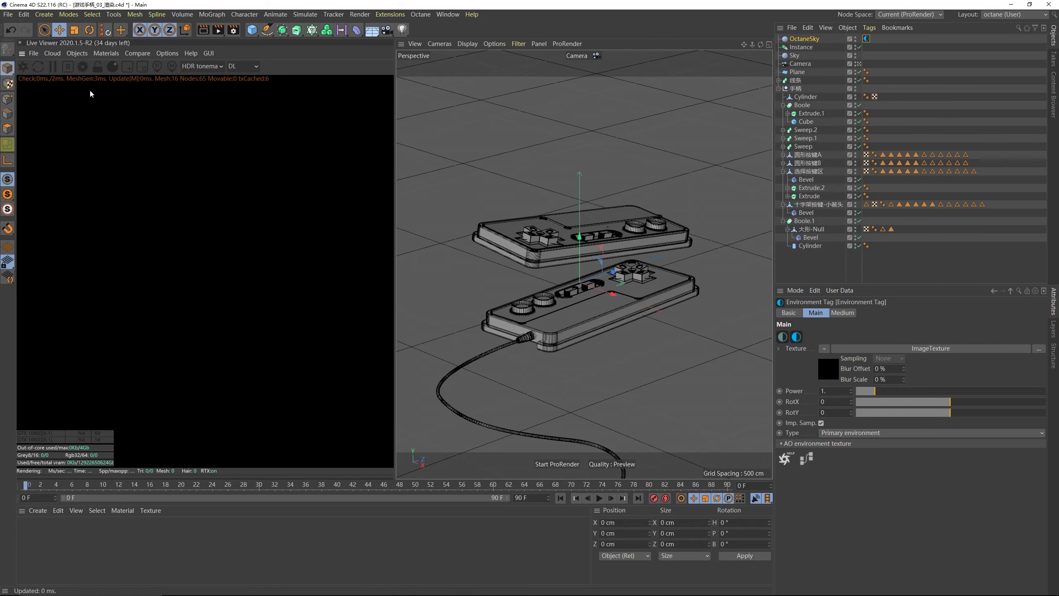
{"action": "left_click", "coordinate": [797, 56]}
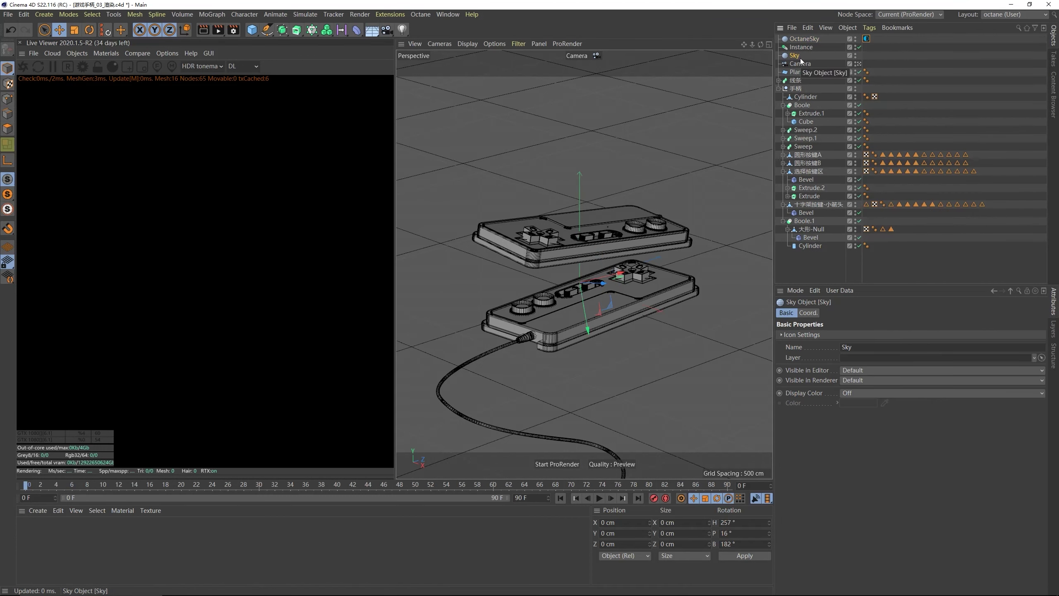
{"action": "left_click", "coordinate": [804, 39]}
{"action": "left_click", "coordinate": [867, 39]}
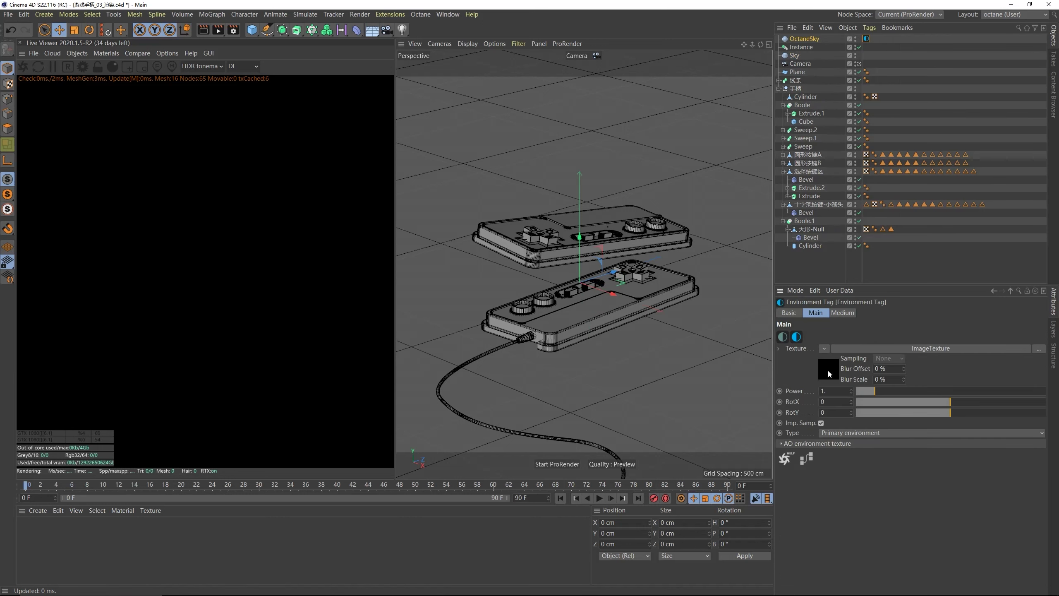
{"action": "left_click", "coordinate": [827, 366]}
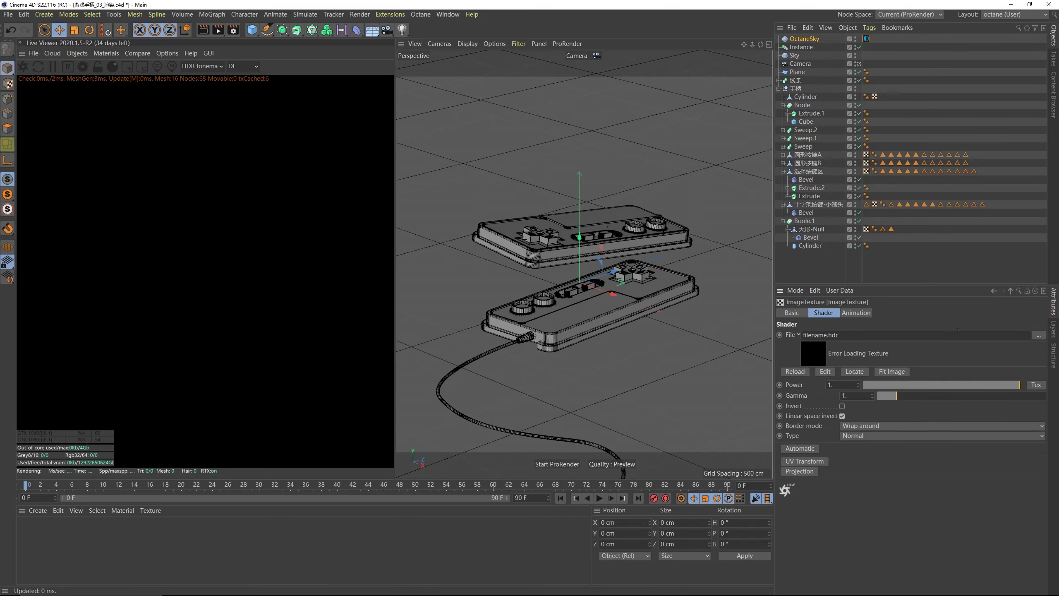
{"action": "left_click", "coordinate": [1010, 291]}
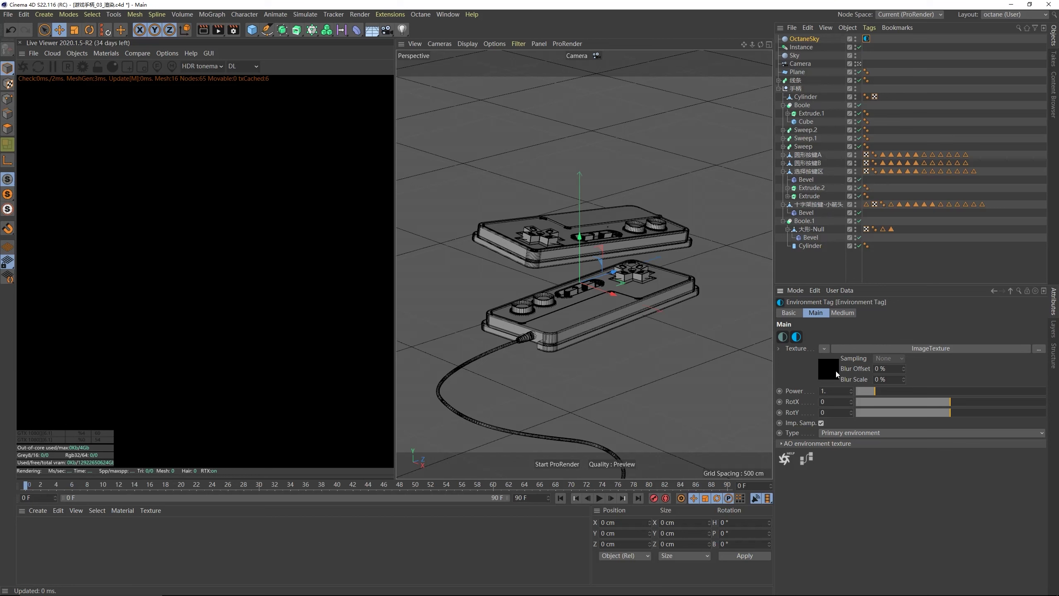
{"action": "left_click", "coordinate": [825, 375]}
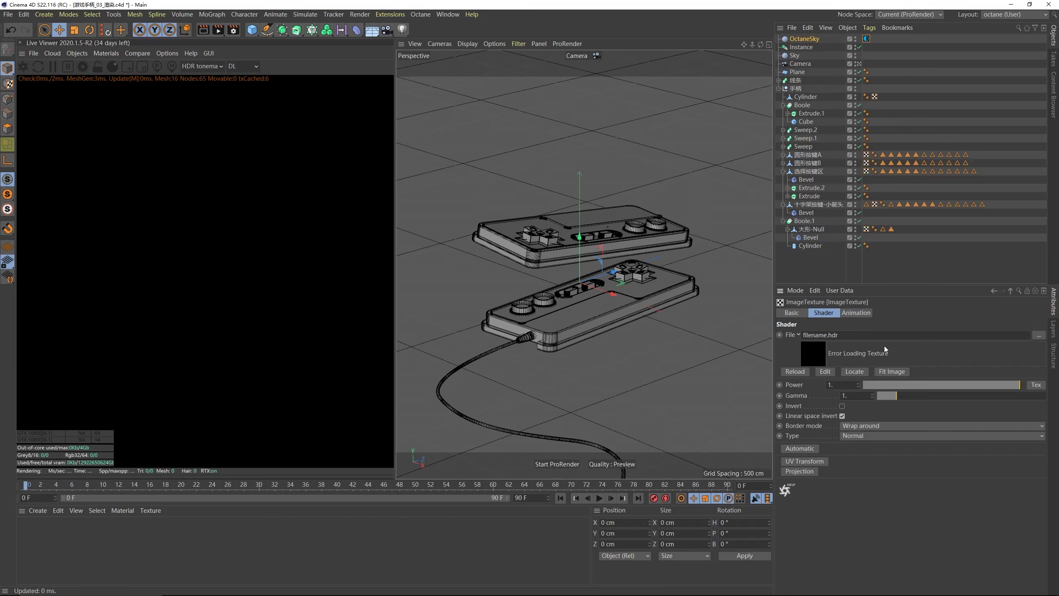
- Load the BackLight_4K_01 HDRI into the OctaneSky image texture
{"action": "left_click", "coordinate": [1039, 335]}
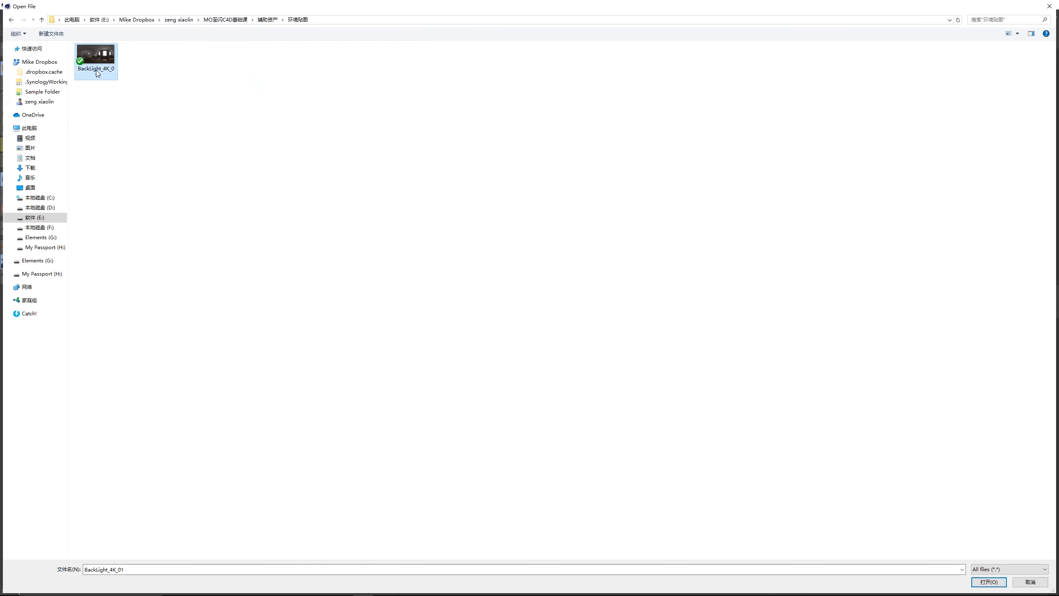
{"action": "double_click", "coordinate": [96, 70]}
{"action": "left_click", "coordinate": [594, 346]}
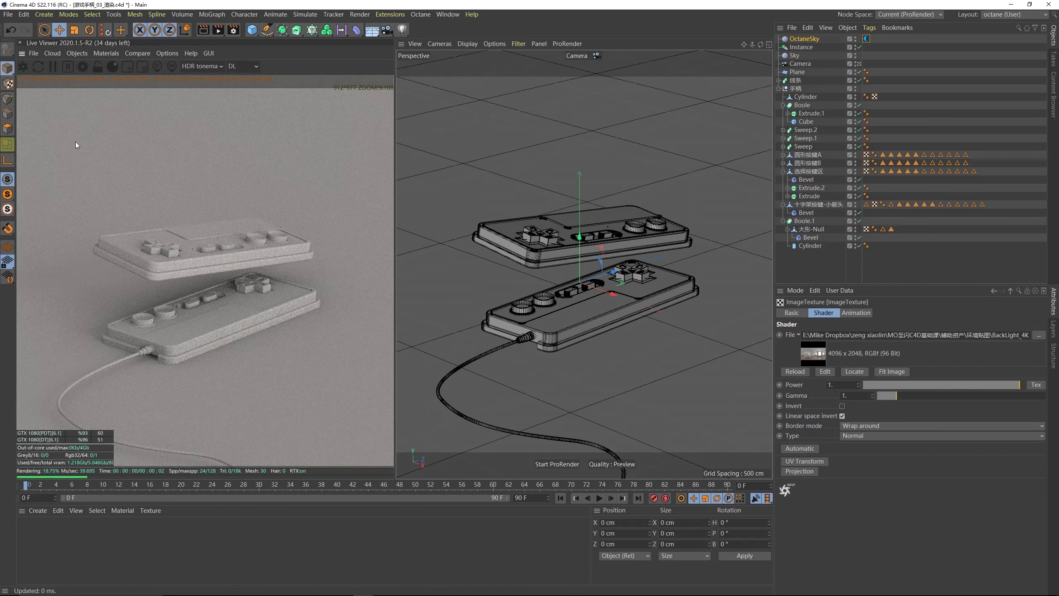
- Set the Octane render kernel to Pathtracing and apply the 常用预设 preset
{"action": "left_click", "coordinate": [83, 65]}
{"action": "left_click_drag", "start_coordinate": [75, 8], "coordinate": [358, 136]}
{"action": "left_click", "coordinate": [317, 167]}
{"action": "left_click", "coordinate": [299, 201]}
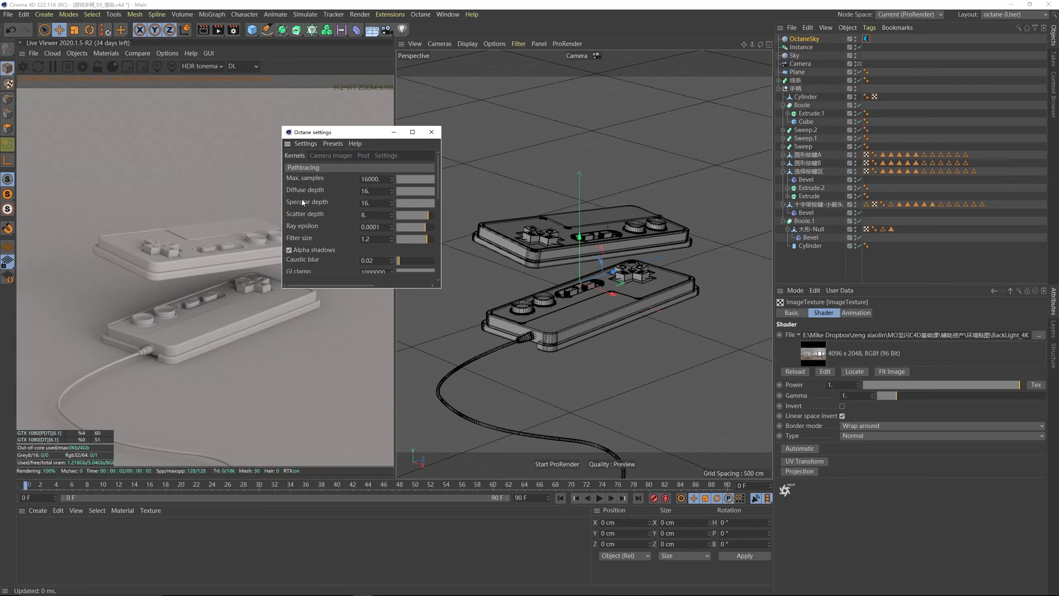
{"action": "left_click", "coordinate": [333, 144]}
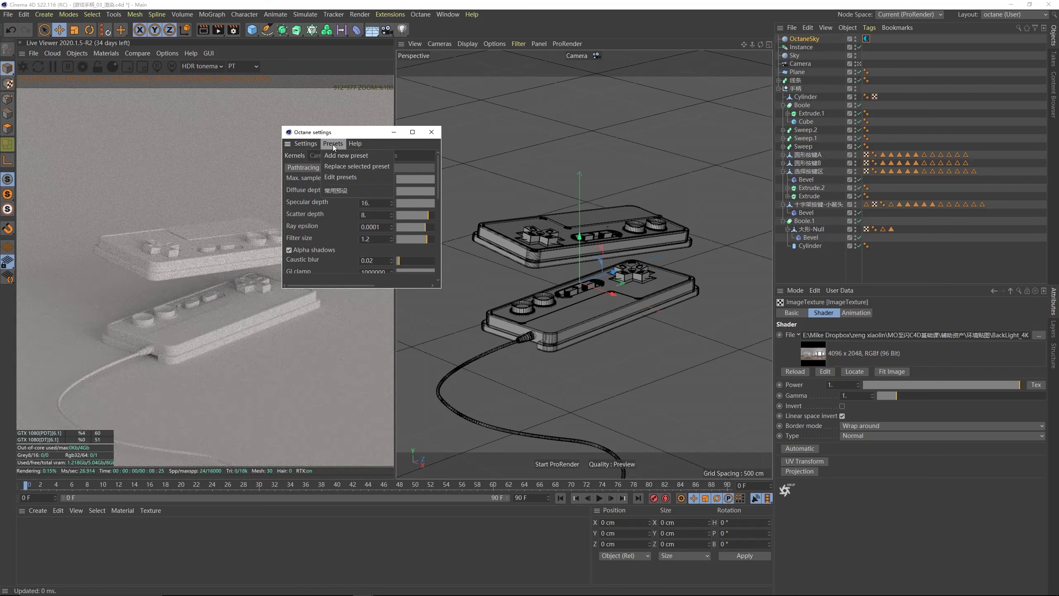
{"action": "left_click", "coordinate": [338, 192]}
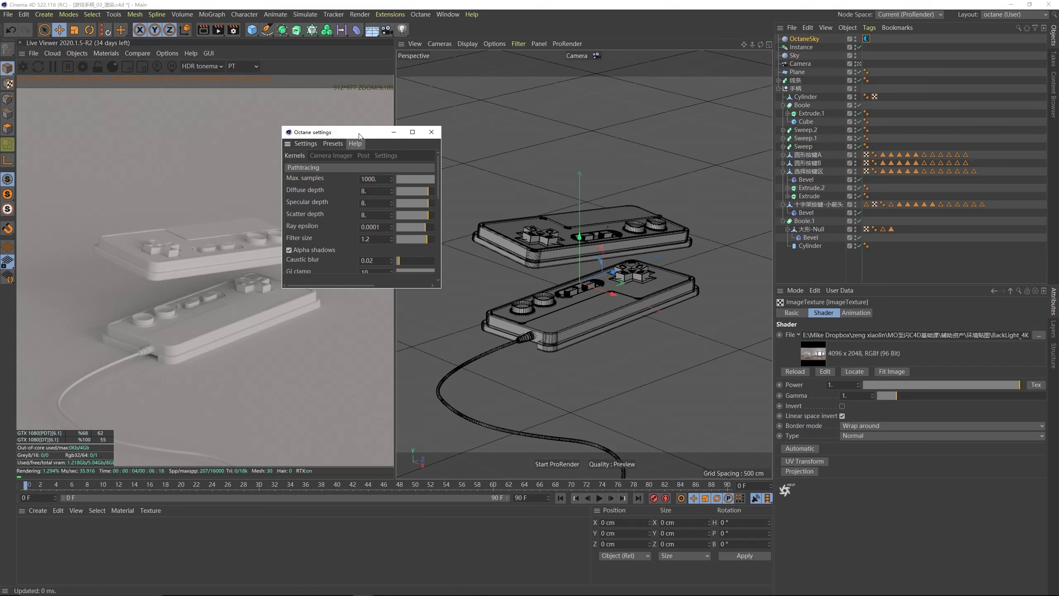
{"action": "left_click_drag", "start_coordinate": [347, 132], "coordinate": [386, 132]}
{"action": "left_click", "coordinate": [471, 132]}
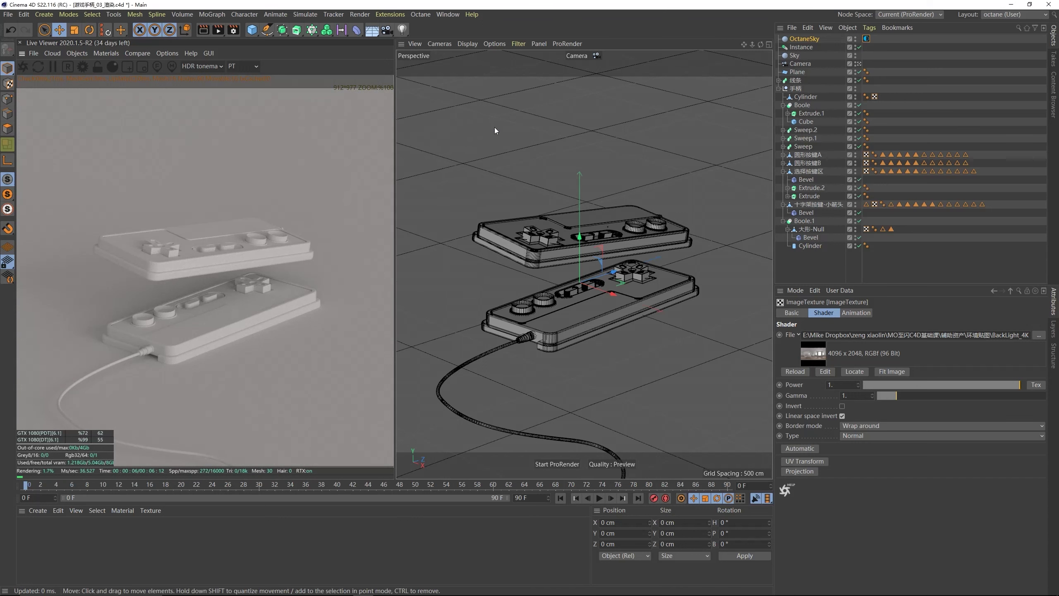
- Compare the rotation values of the old Sky and the new OctaneSky
{"action": "left_click", "coordinate": [803, 39]}
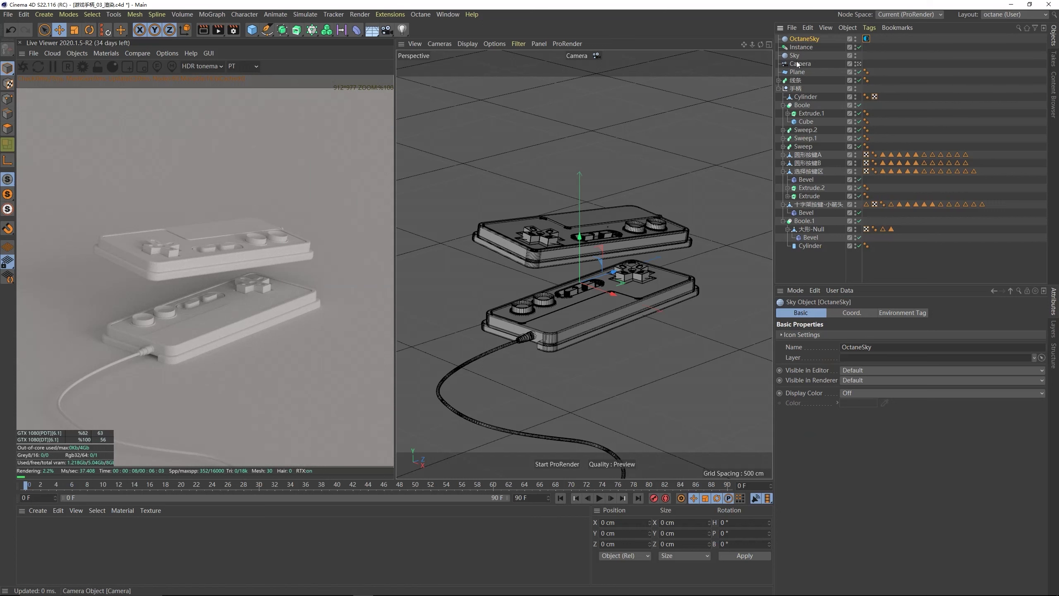
{"action": "left_click", "coordinate": [802, 47]}
{"action": "left_click", "coordinate": [795, 55]}
{"action": "left_click", "coordinate": [808, 312]}
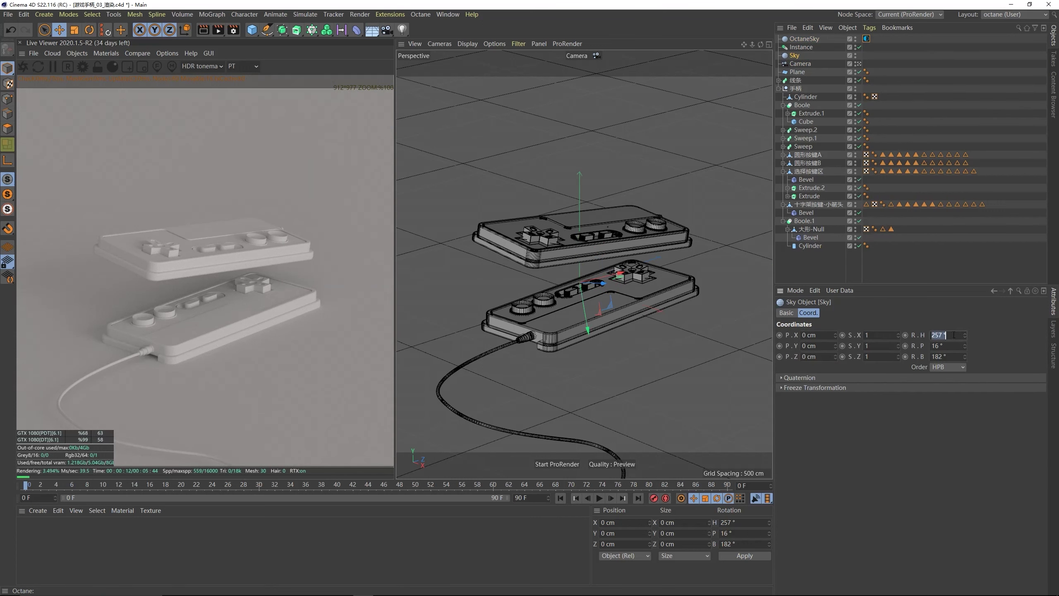
{"action": "left_click", "coordinate": [804, 39]}
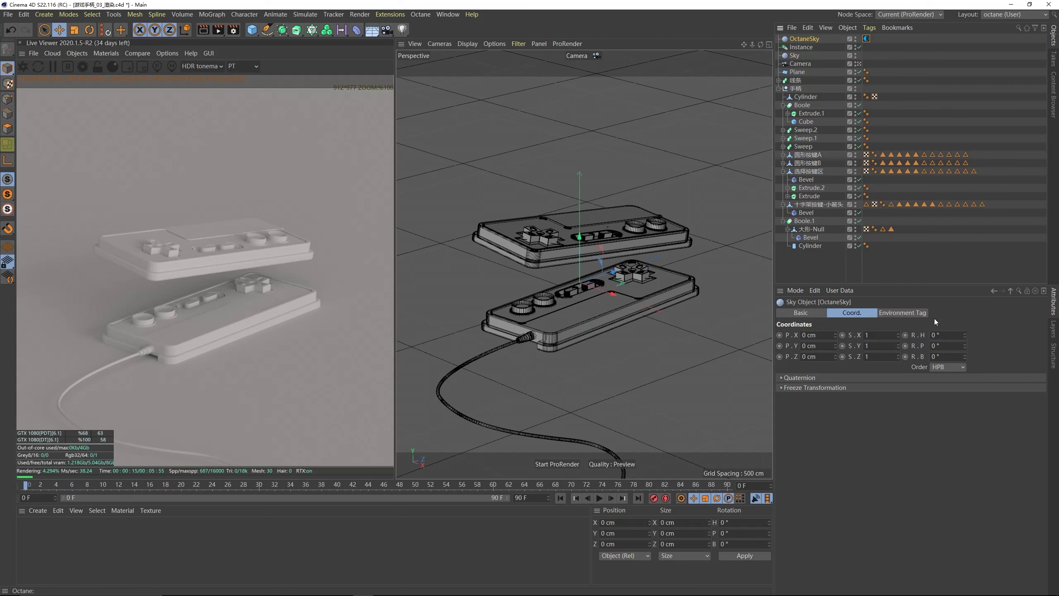
{"action": "left_click", "coordinate": [795, 55]}
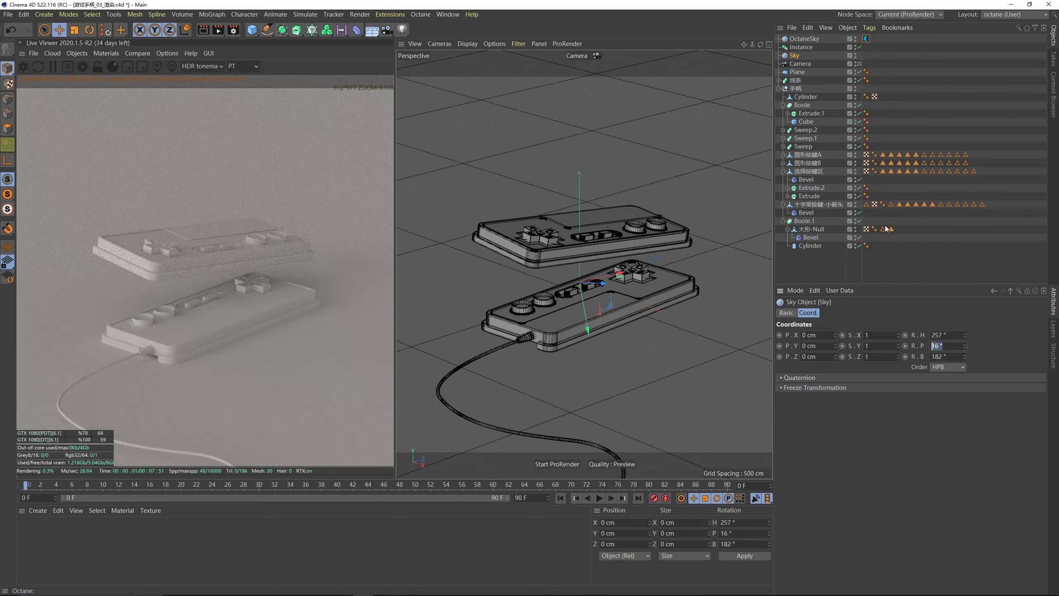
{"action": "left_click", "coordinate": [804, 39]}
- Set OctaneSky pitch to 16° and bank to 182°, then delete the old Sky
{"action": "left_click", "coordinate": [943, 346]}
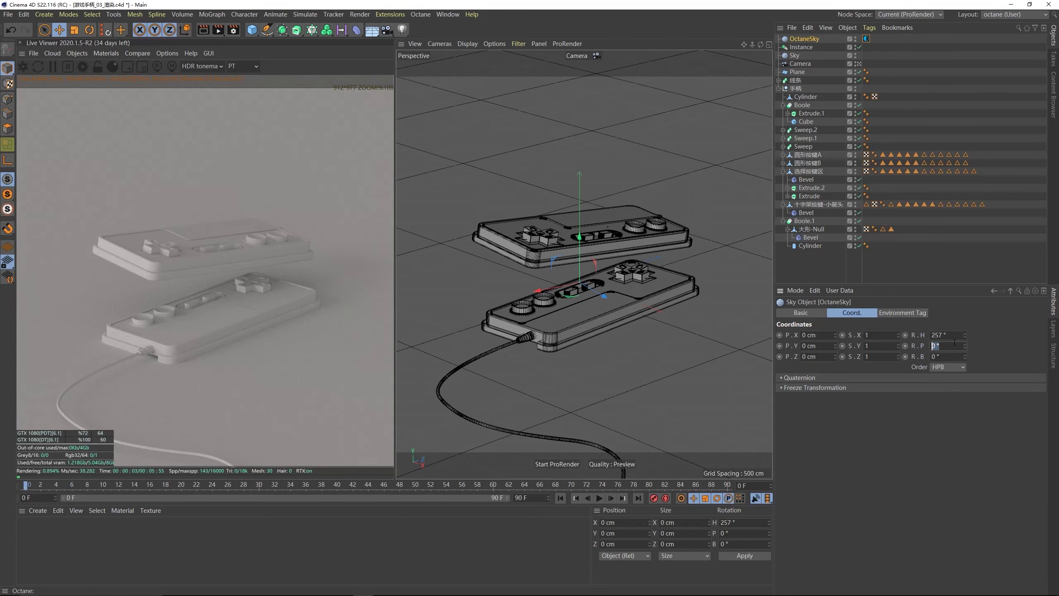
{"action": "type", "text": "16"}
{"action": "key", "text": "Return"}
{"action": "left_click", "coordinate": [966, 357]}
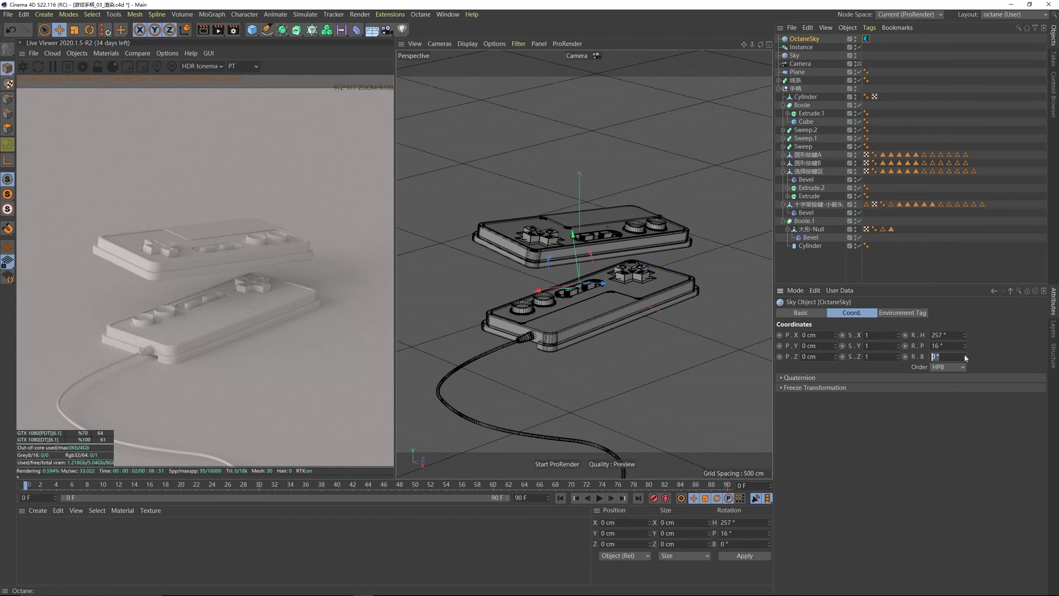
{"action": "left_click", "coordinate": [799, 55]}
{"action": "key", "text": "Delete"}
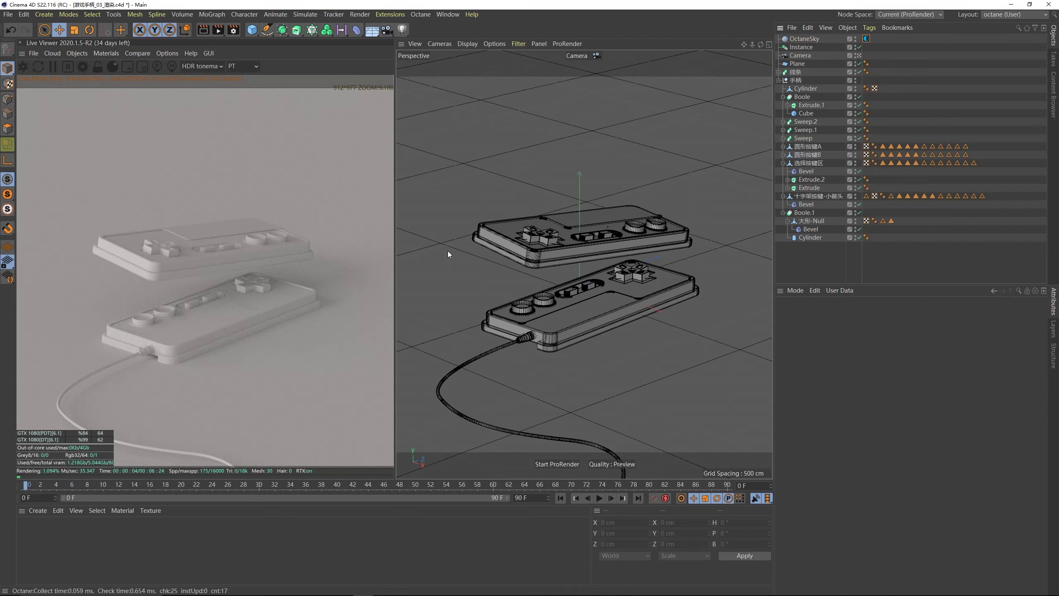
- Create a new Octane glossy material for the floor plane
{"action": "left_click", "coordinate": [492, 136]}
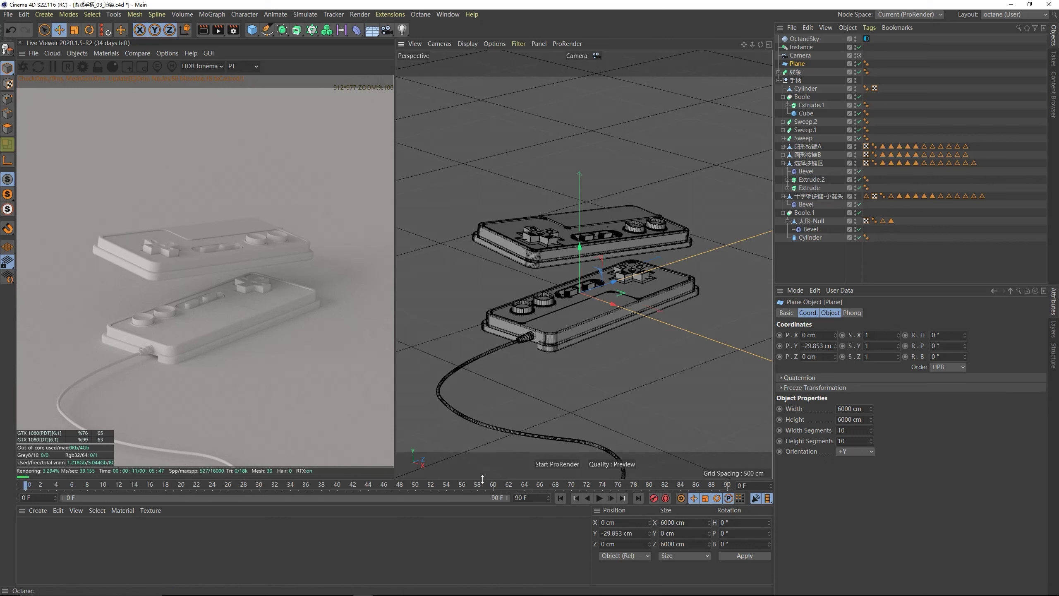
{"action": "left_click", "coordinate": [105, 54]}
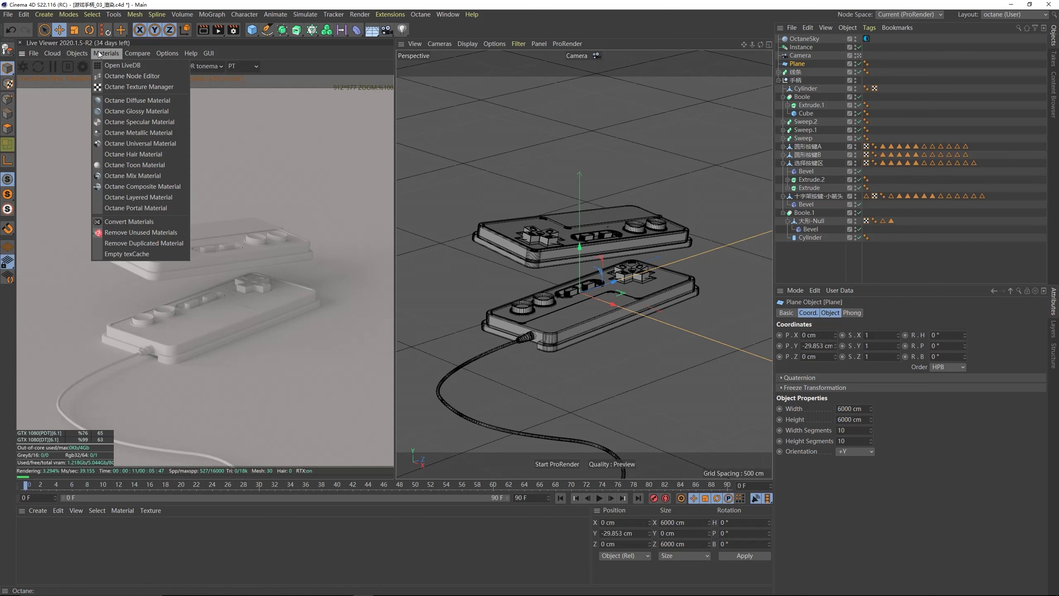
{"action": "left_click", "coordinate": [140, 113]}
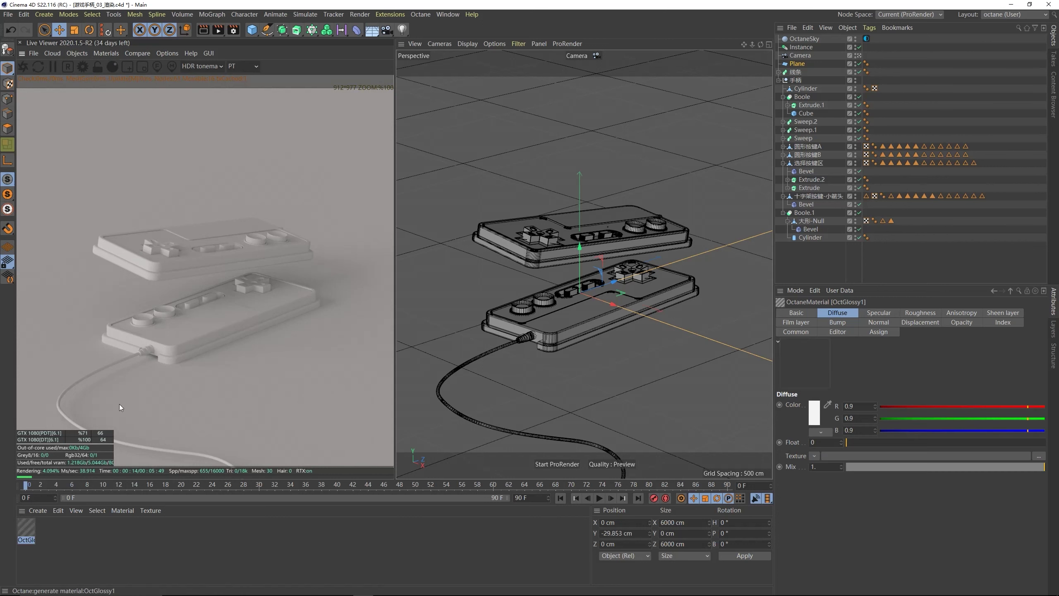
- Rename the glossy material 地面金属感 and apply it to the floor Plane
{"action": "double_click", "coordinate": [26, 540]}
{"action": "type", "text": "地面"}
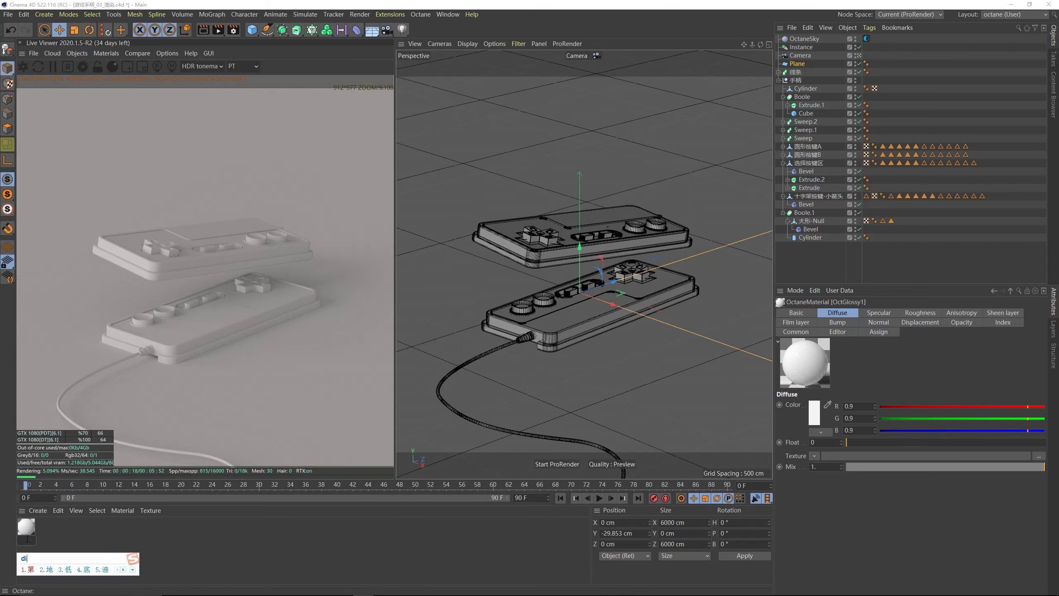
{"action": "type", "text": "jinshu"}
{"action": "key", "text": "space"}
{"action": "type", "text": "gan"}
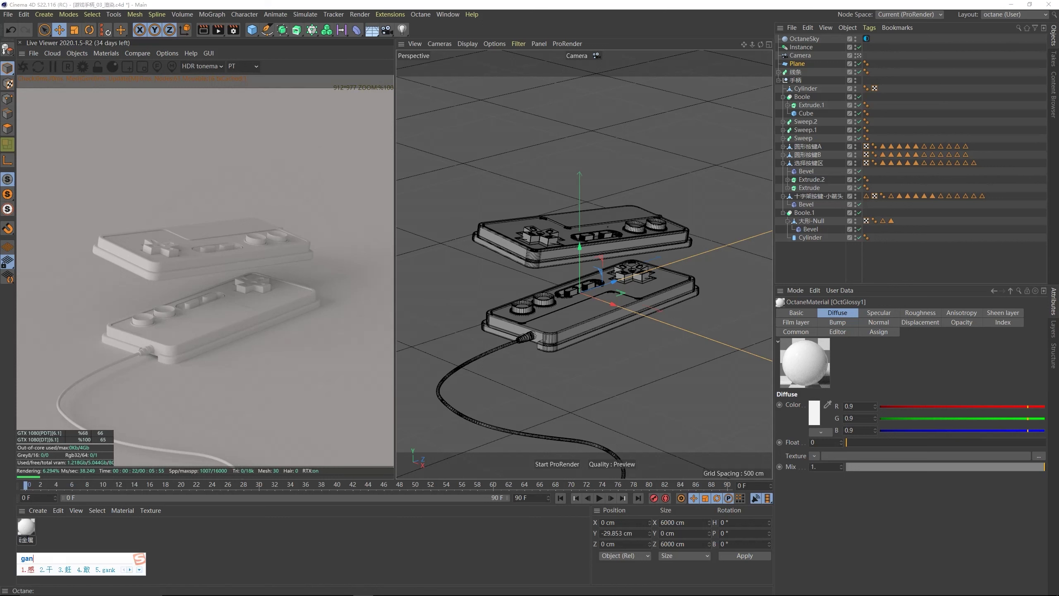
{"action": "key", "text": "space"}
{"action": "key", "text": "Return"}
{"action": "left_click_drag", "start_coordinate": [26, 529], "coordinate": [425, 348]}
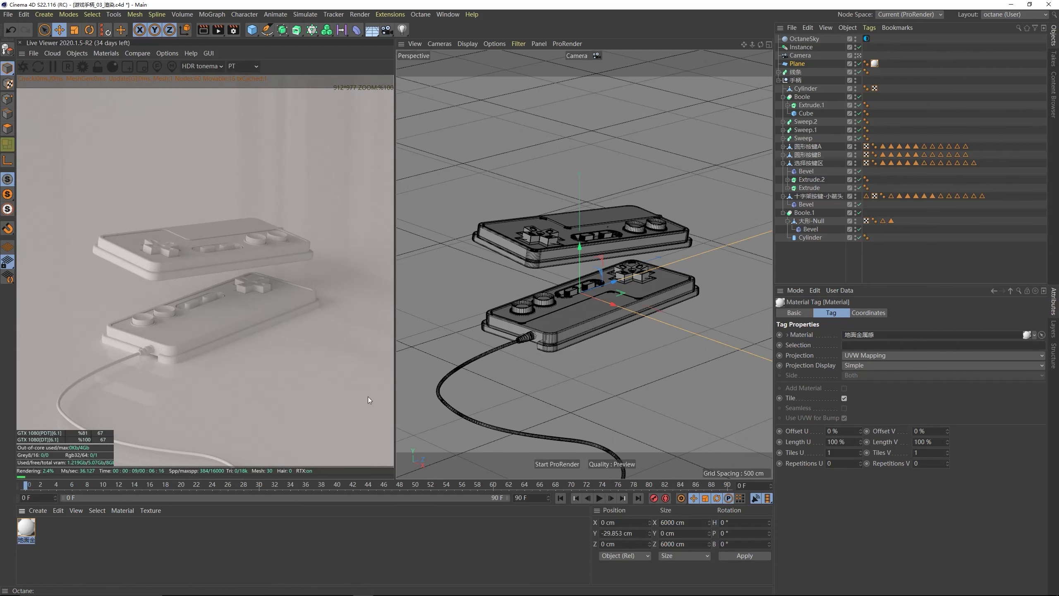
- Open the 地面金属感 material in the Material Editor and set its Index to 1
{"action": "double_click", "coordinate": [27, 530]}
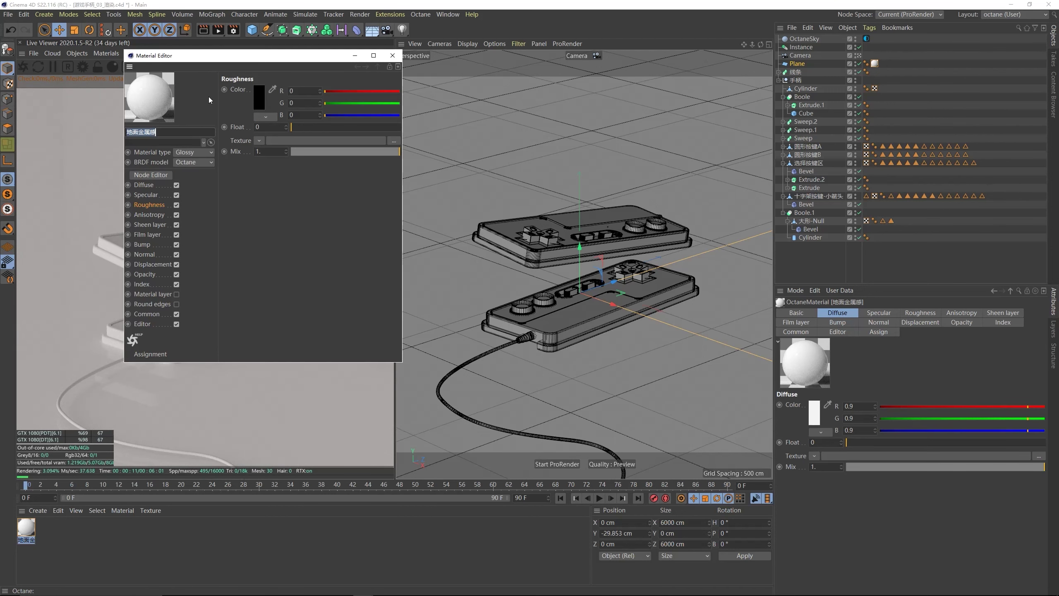
{"action": "left_click_drag", "start_coordinate": [229, 61], "coordinate": [596, 124]}
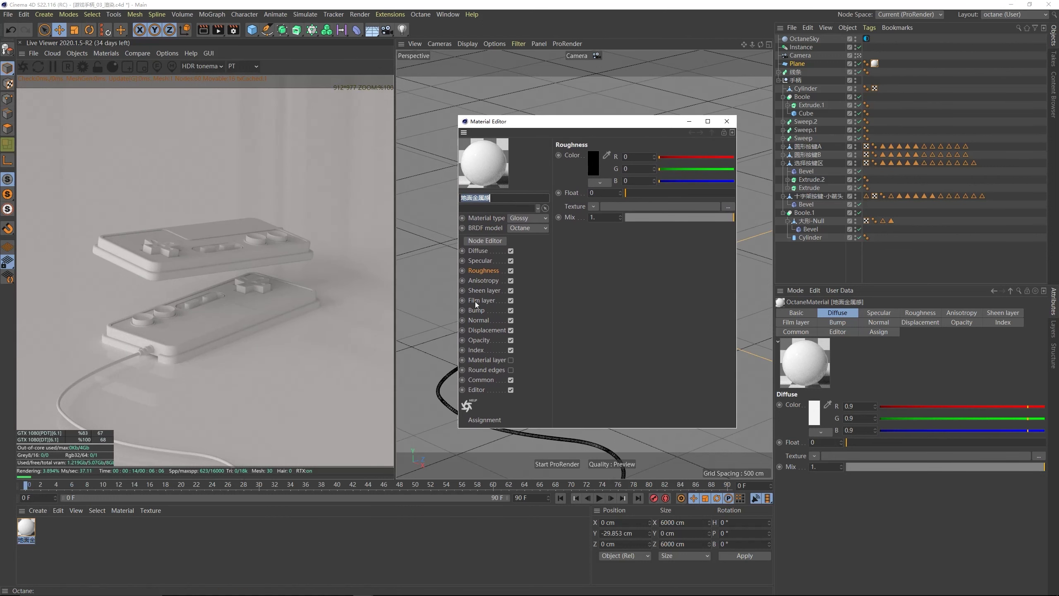
{"action": "left_click", "coordinate": [478, 351]}
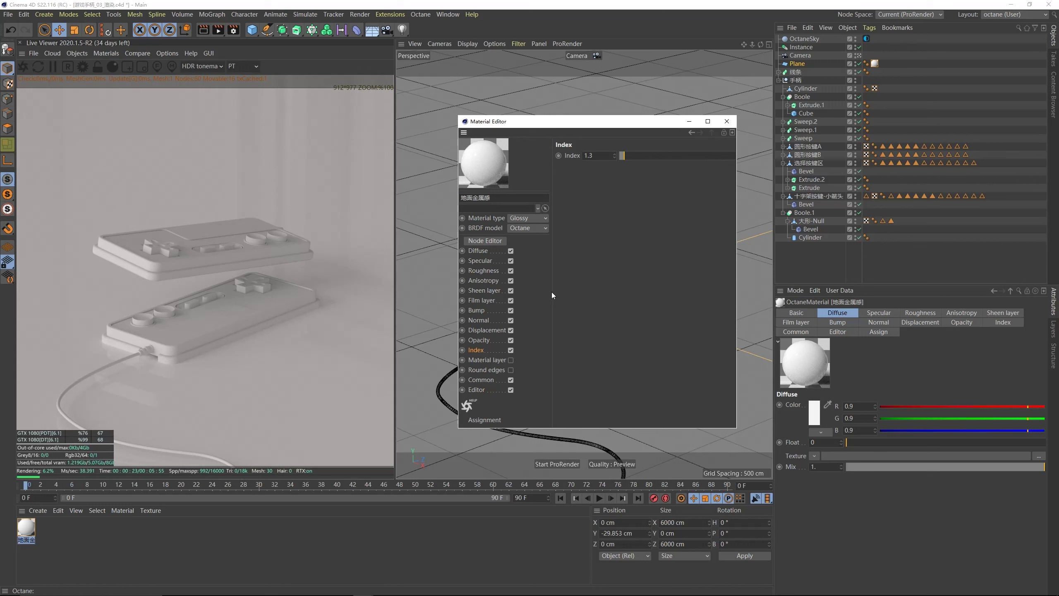
{"action": "left_click", "coordinate": [580, 156]}
{"action": "type", "text": "1"}
{"action": "key", "text": "Return"}
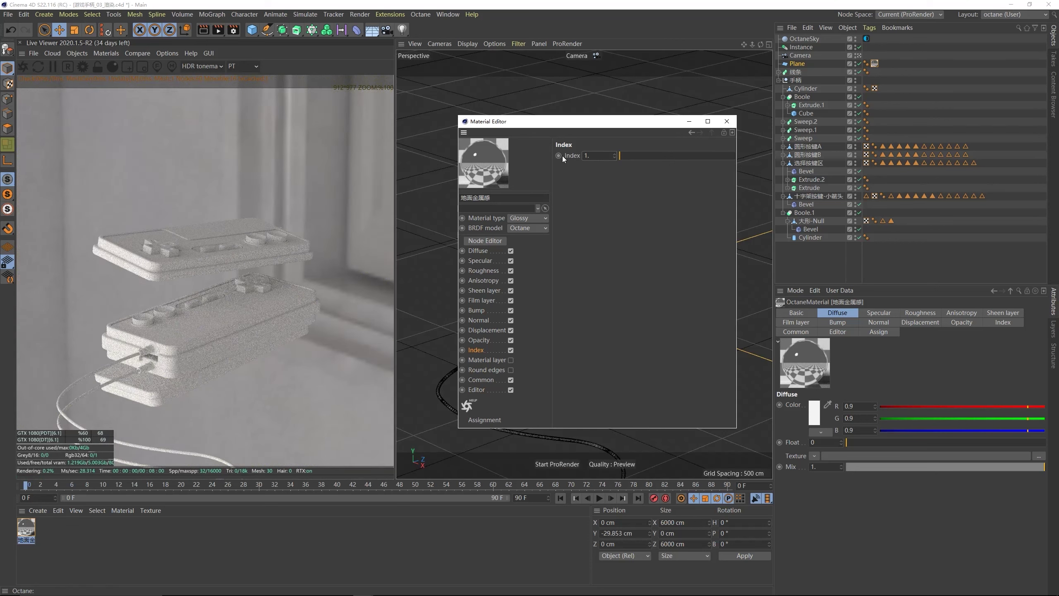
{"action": "left_click_drag", "start_coordinate": [561, 123], "coordinate": [545, 126]}
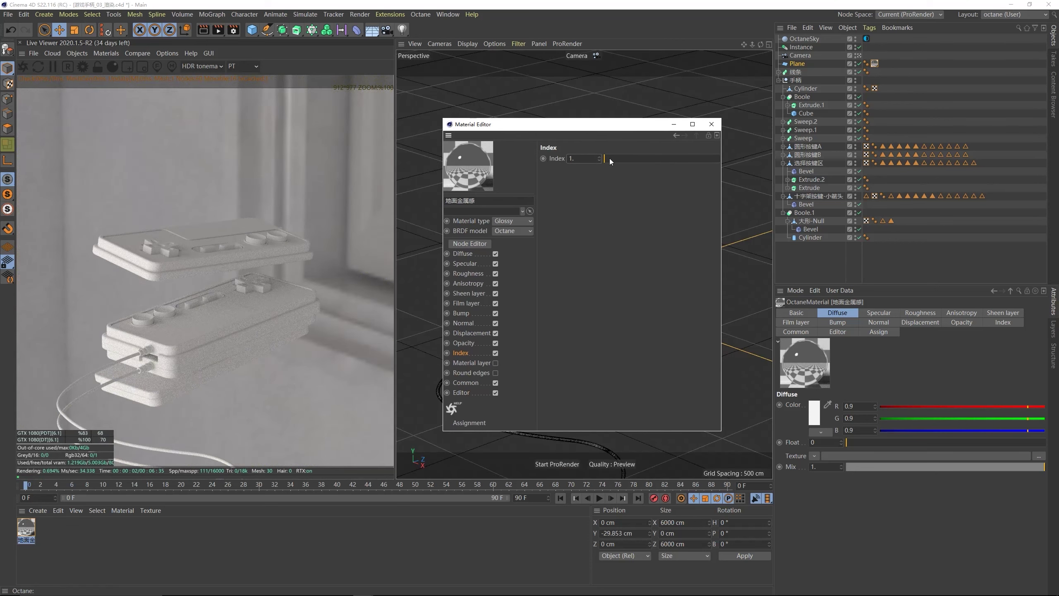
{"action": "left_click_drag", "start_coordinate": [609, 159], "coordinate": [742, 182]}
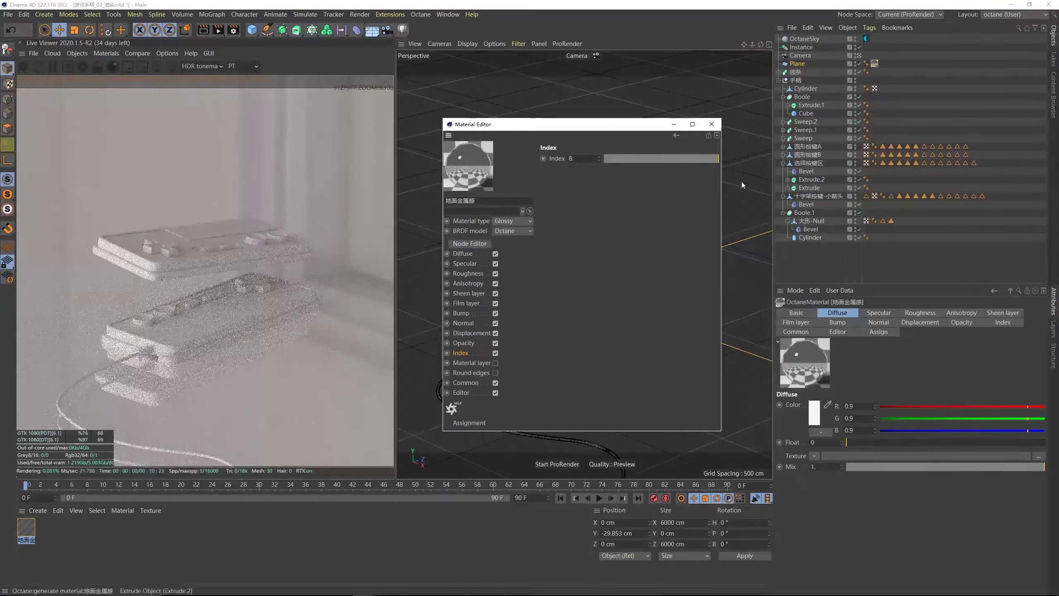
- Set the floor material's Diffuse colour to black
{"action": "left_click", "coordinate": [467, 255]}
{"action": "left_click", "coordinate": [574, 176]}
{"action": "left_click", "coordinate": [567, 192]}
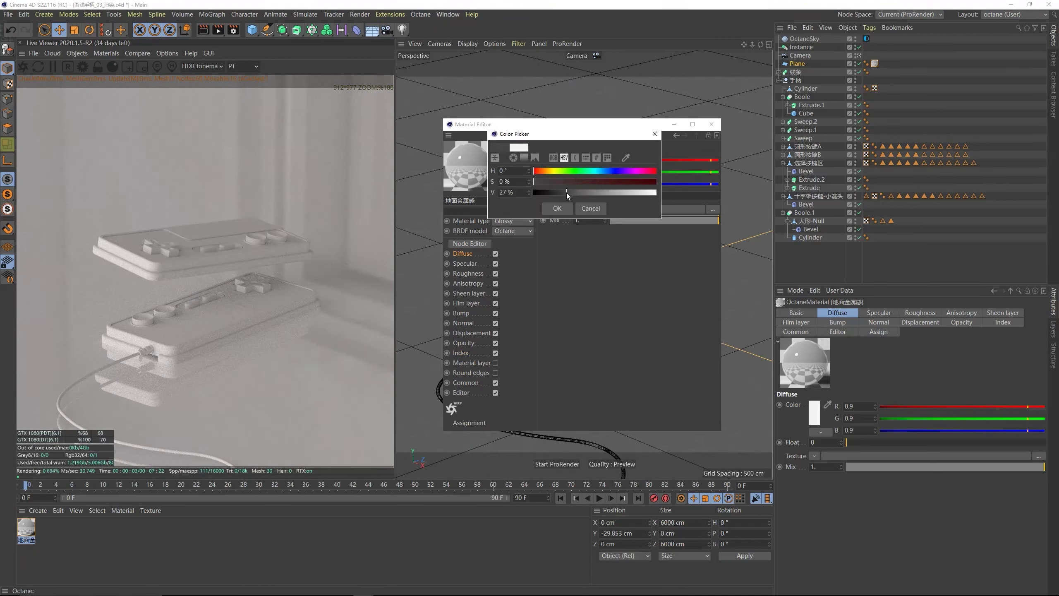
{"action": "left_click_drag", "start_coordinate": [566, 192], "coordinate": [535, 193]}
{"action": "left_click", "coordinate": [558, 208]}
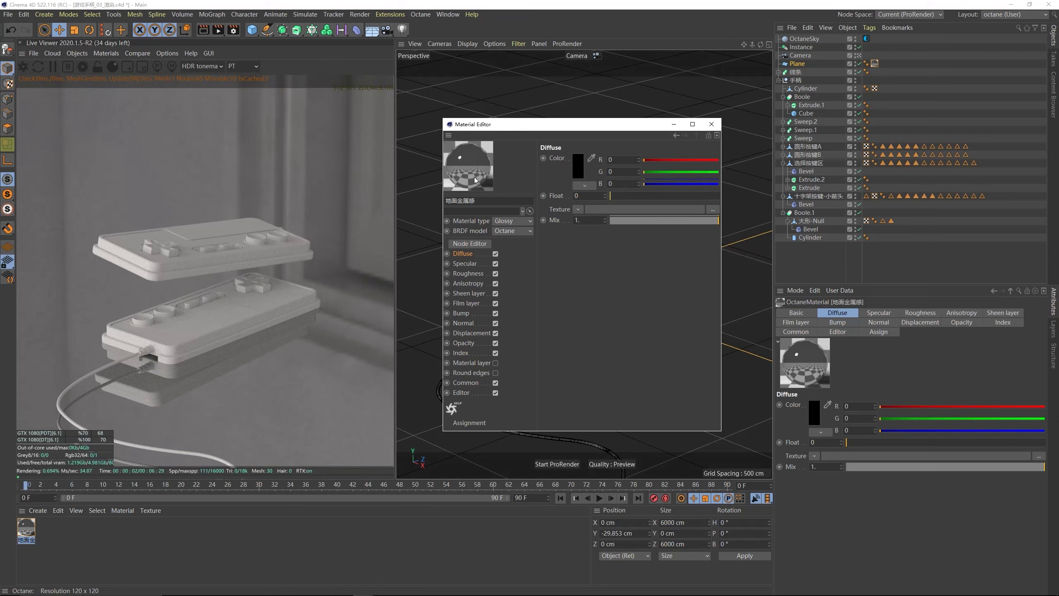
- Re-enter an Index of 1 and bring up the Specular channel
{"action": "left_click", "coordinate": [467, 354]}
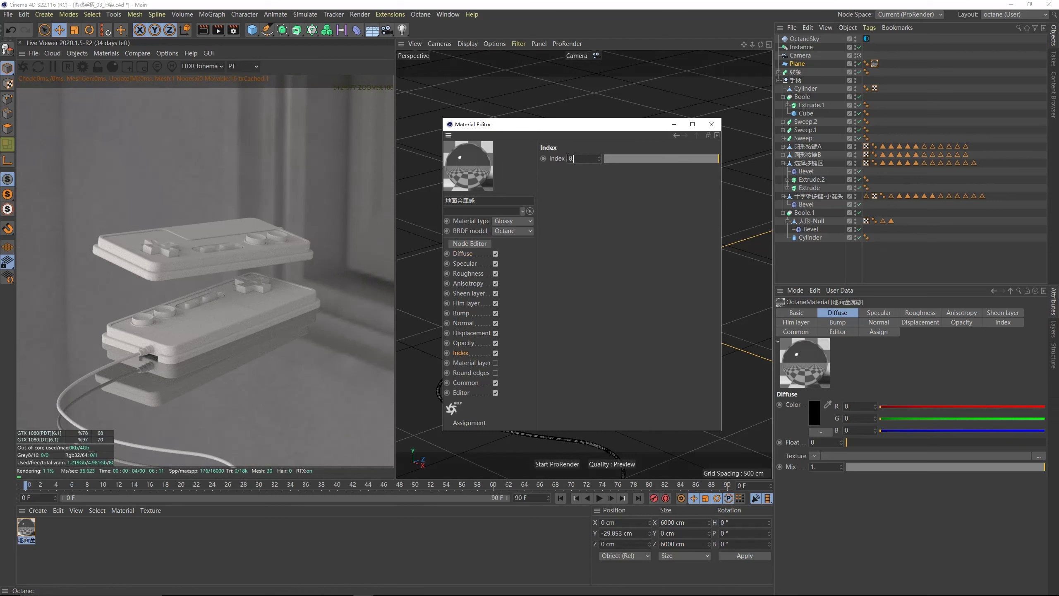
{"action": "key", "text": "BackSpace"}
{"action": "type", "text": "1"}
{"action": "key", "text": "Return"}
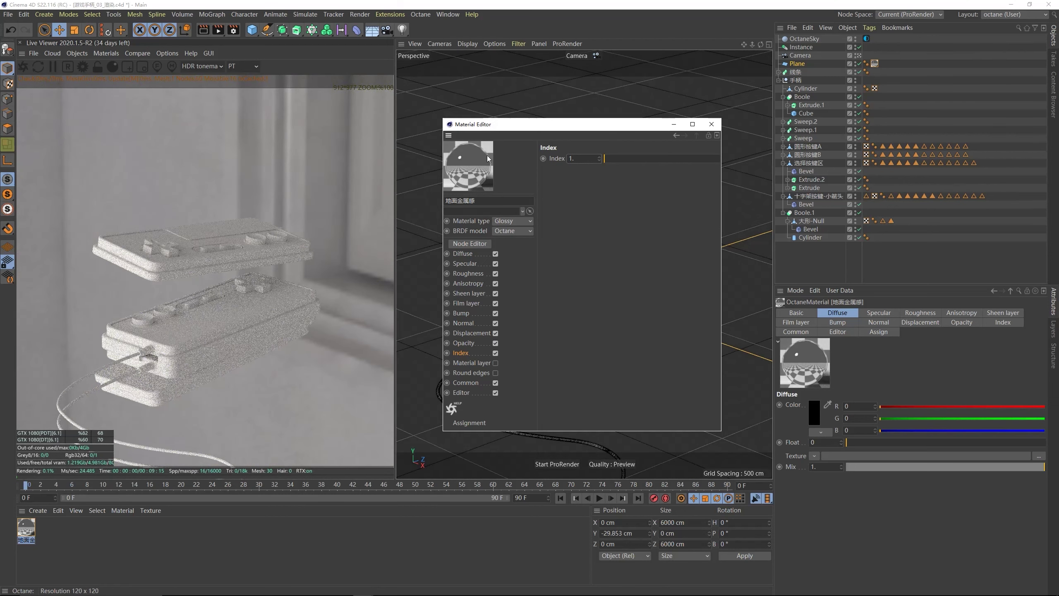
{"action": "left_click", "coordinate": [577, 158]}
{"action": "left_click_drag", "start_coordinate": [559, 121], "coordinate": [619, 141]}
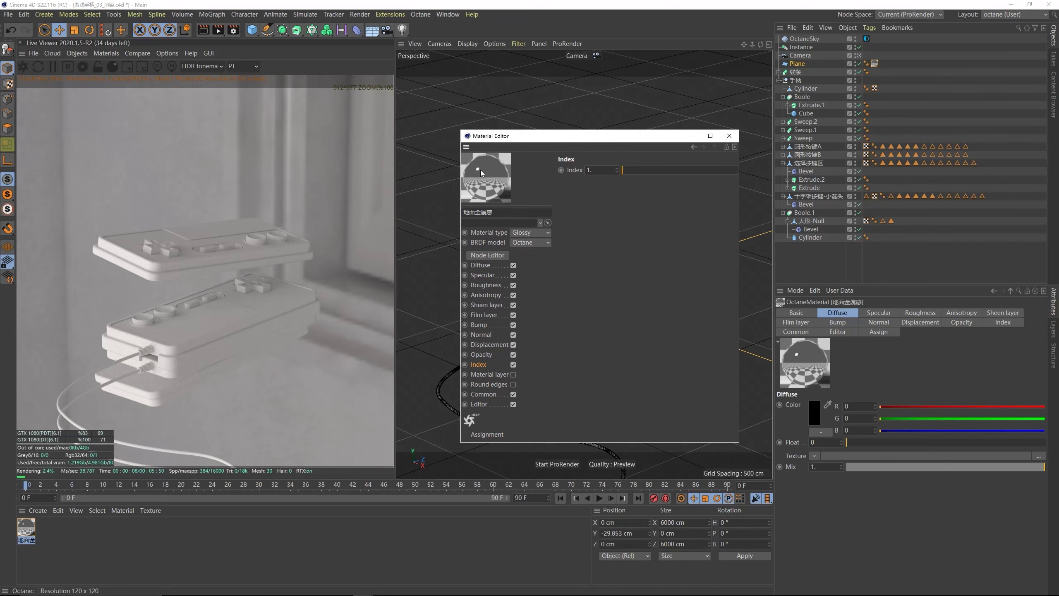
{"action": "left_click", "coordinate": [490, 275]}
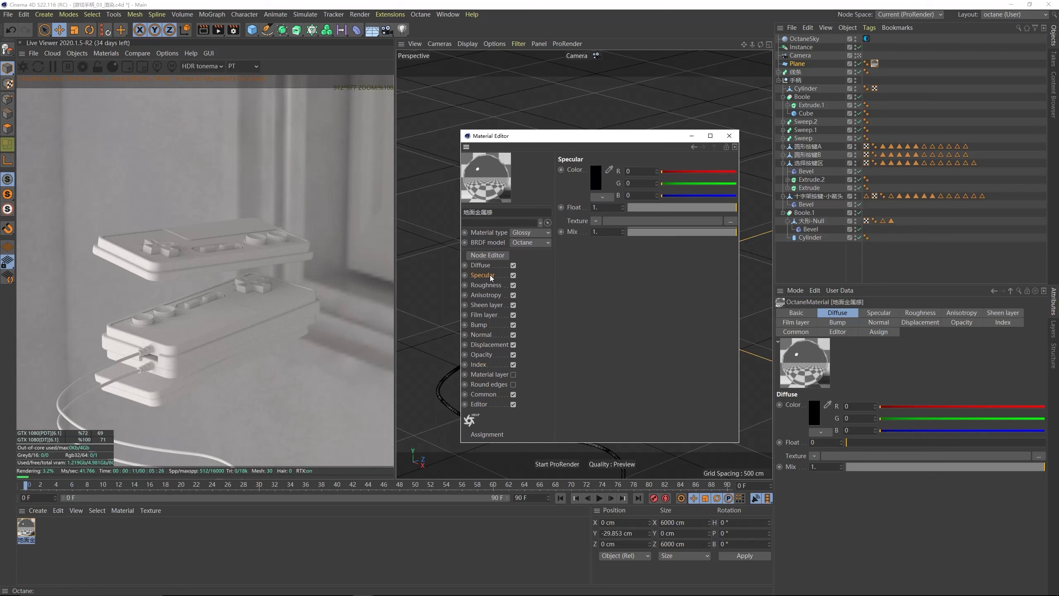
- Set the floor material's Specular colour to a vivid blue
{"action": "left_click", "coordinate": [598, 179]}
{"action": "left_click", "coordinate": [635, 178]}
{"action": "left_click_drag", "start_coordinate": [663, 196], "coordinate": [676, 196]}
{"action": "left_click", "coordinate": [667, 186]}
{"action": "left_click", "coordinate": [581, 213]}
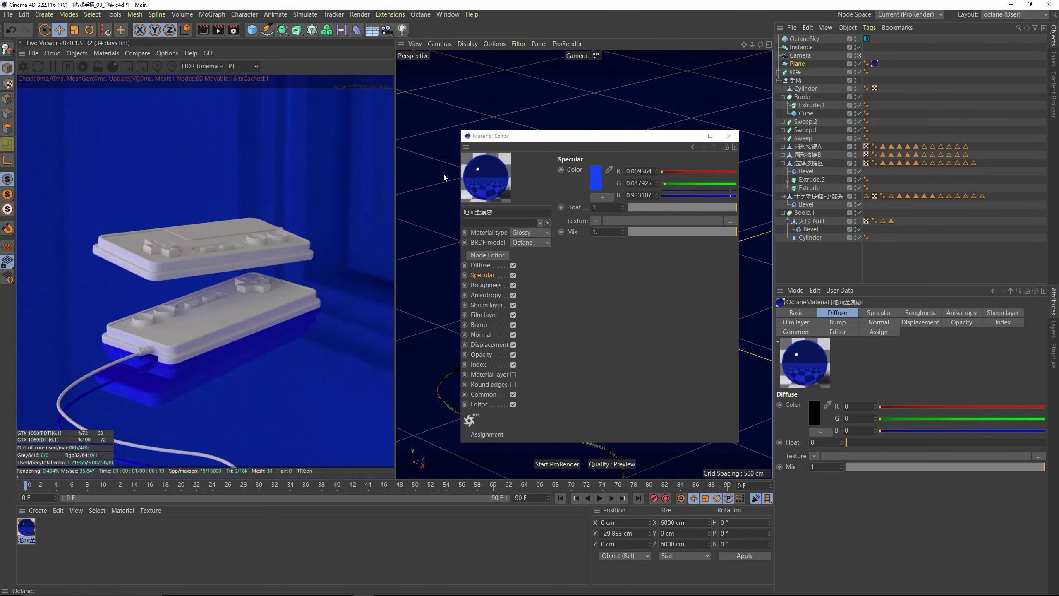
{"action": "left_click", "coordinate": [556, 141]}
{"action": "mouse_move", "coordinate": [555, 139]}
{"action": "left_mouse_down"}
{"action": "mouse_move", "coordinate": [552, 156]}
{"action": "mouse_move", "coordinate": [541, 150]}
{"action": "left_mouse_up"}
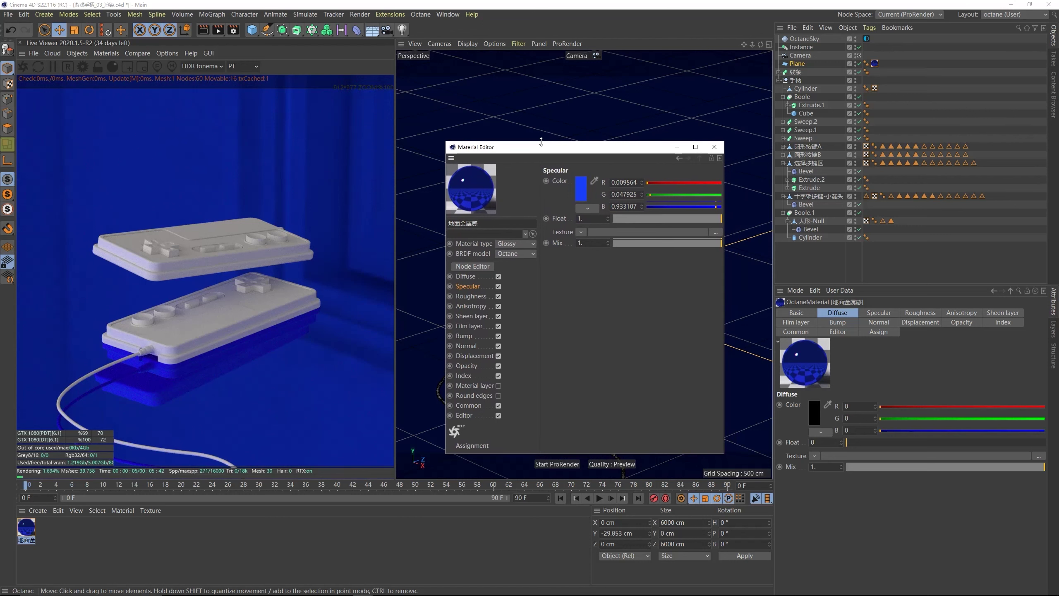
- Add roughness of about 0.16, shift the specular blue to hue 221°, and close the editor
{"action": "left_click", "coordinate": [472, 296]}
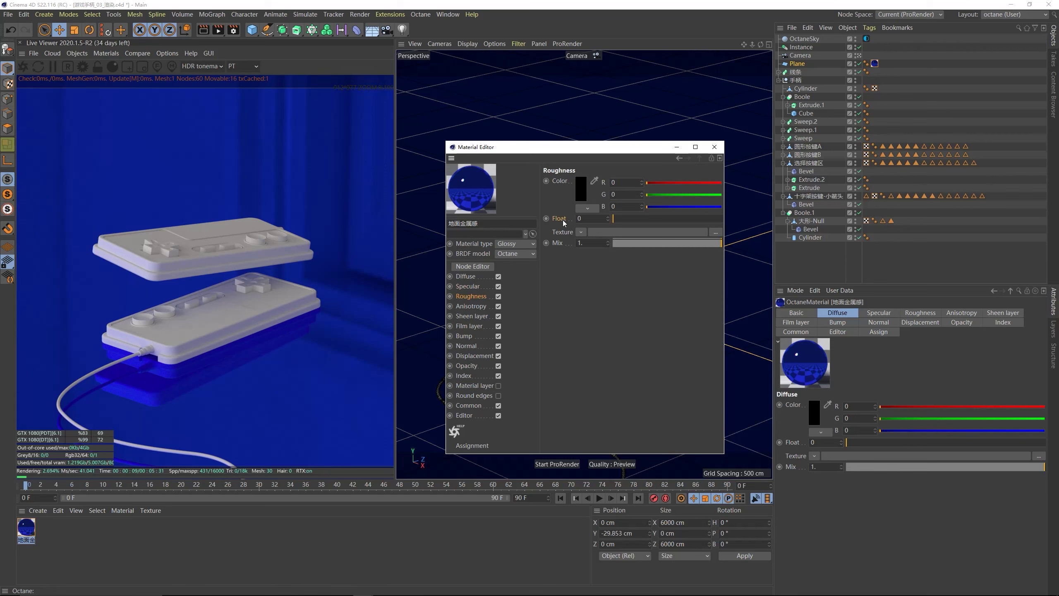
{"action": "left_click_drag", "start_coordinate": [630, 218], "coordinate": [630, 220]}
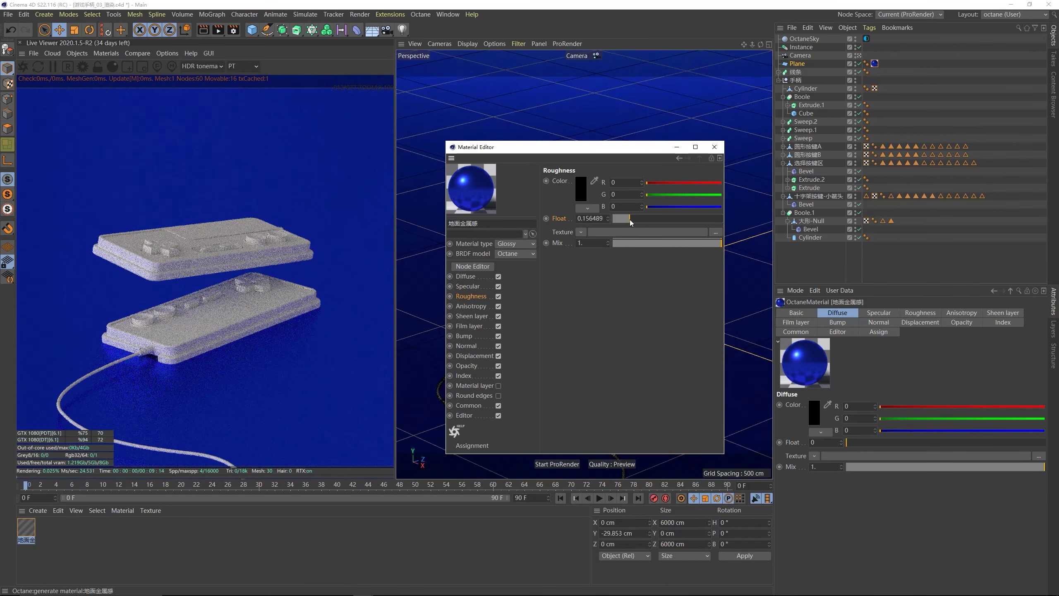
{"action": "left_click", "coordinate": [476, 287]}
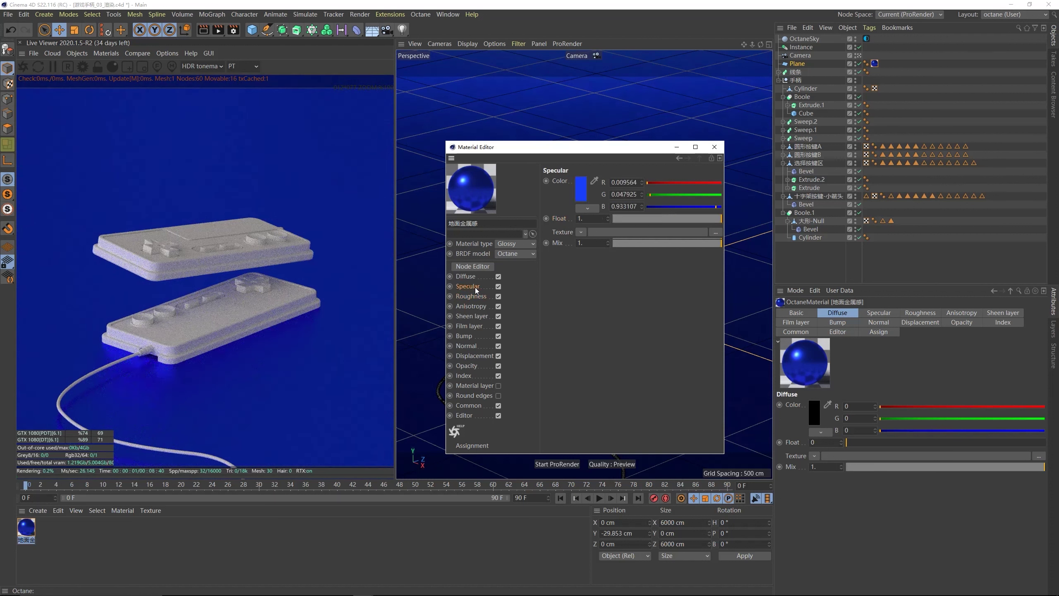
{"action": "left_click", "coordinate": [581, 188]}
{"action": "left_click", "coordinate": [615, 188]}
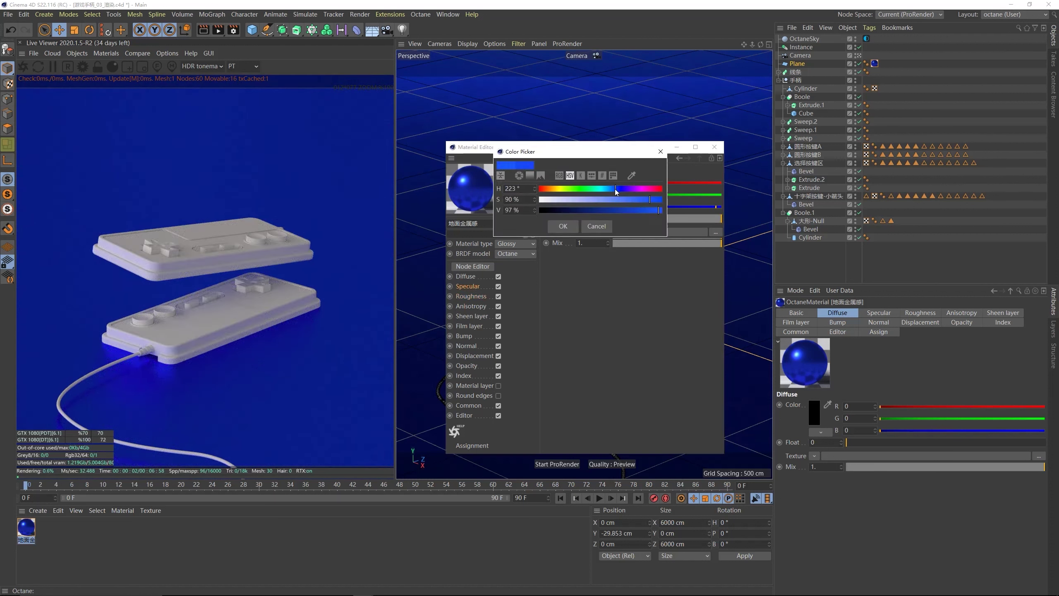
{"action": "left_click", "coordinate": [574, 226]}
{"action": "left_click_drag", "start_coordinate": [534, 150], "coordinate": [551, 149]}
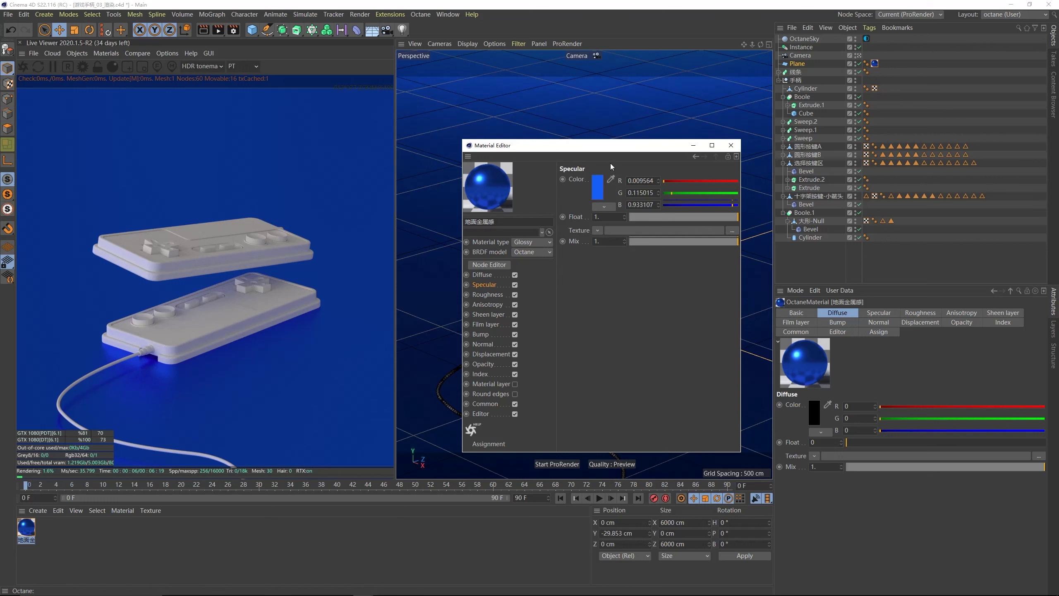
{"action": "left_click_drag", "start_coordinate": [607, 151], "coordinate": [547, 153]}
{"action": "left_click", "coordinate": [671, 146]}
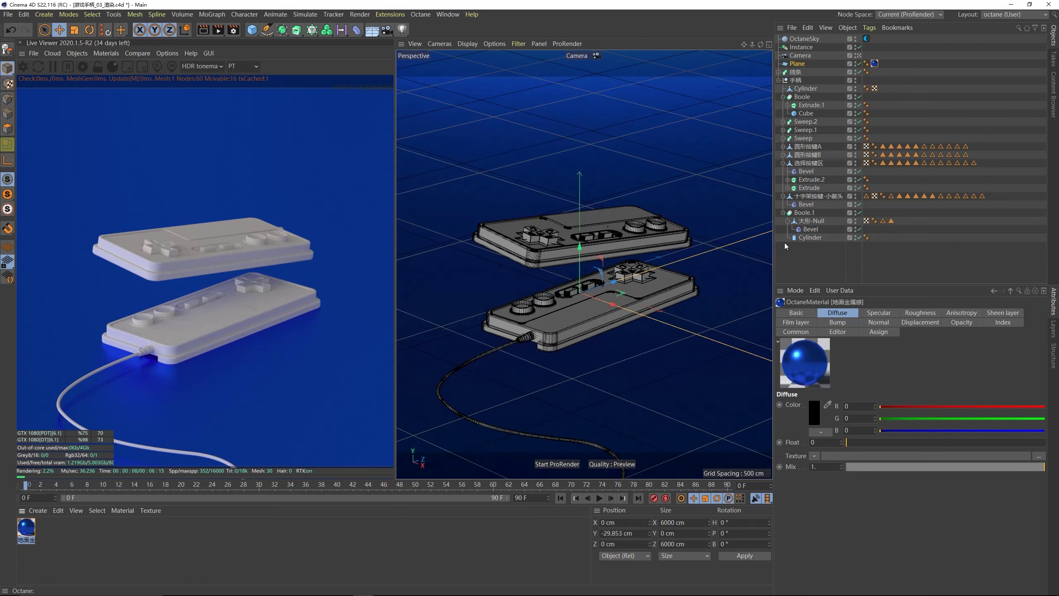
- Set OctaneSky Power to 1.5 and rotate it to RotX -0.18, RotY -0.015
{"action": "left_click", "coordinate": [867, 39]}
{"action": "mouse_move", "coordinate": [951, 400]}
{"action": "left_mouse_down"}
{"action": "mouse_move", "coordinate": [940, 399]}
{"action": "mouse_move", "coordinate": [973, 402]}
{"action": "mouse_move", "coordinate": [961, 402]}
{"action": "left_mouse_up"}
{"action": "left_click", "coordinate": [953, 413]}
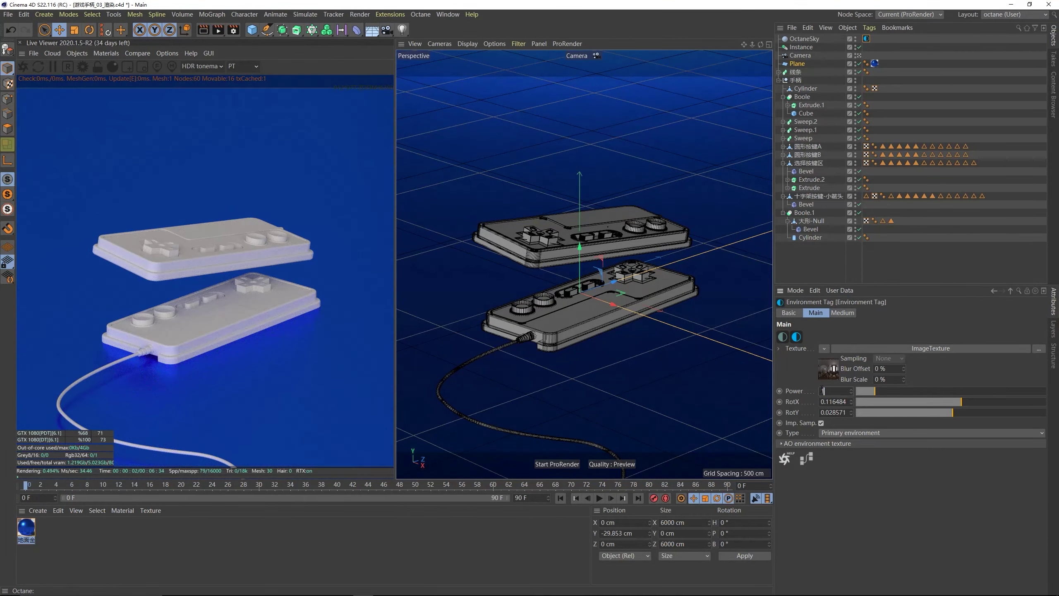
{"action": "type", "text": "1.5"}
{"action": "key", "text": "Return"}
{"action": "mouse_move", "coordinate": [961, 401]}
{"action": "left_mouse_down"}
{"action": "mouse_move", "coordinate": [933, 401]}
{"action": "mouse_move", "coordinate": [946, 417]}
{"action": "mouse_move", "coordinate": [937, 413]}
{"action": "left_mouse_up"}
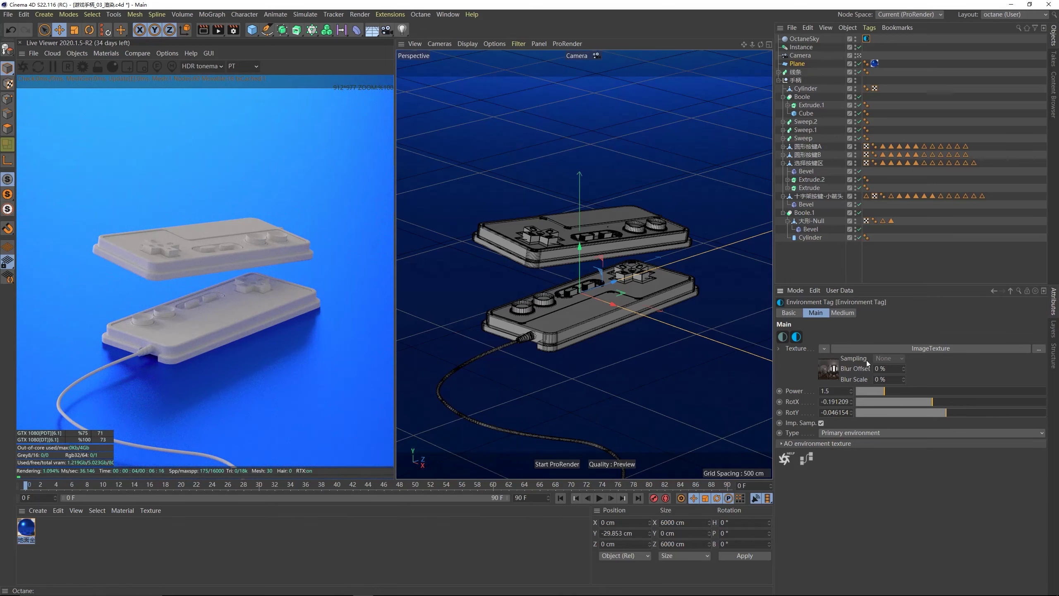
{"action": "left_click_drag", "start_coordinate": [939, 399], "coordinate": [928, 402]}
{"action": "left_click", "coordinate": [949, 412]}
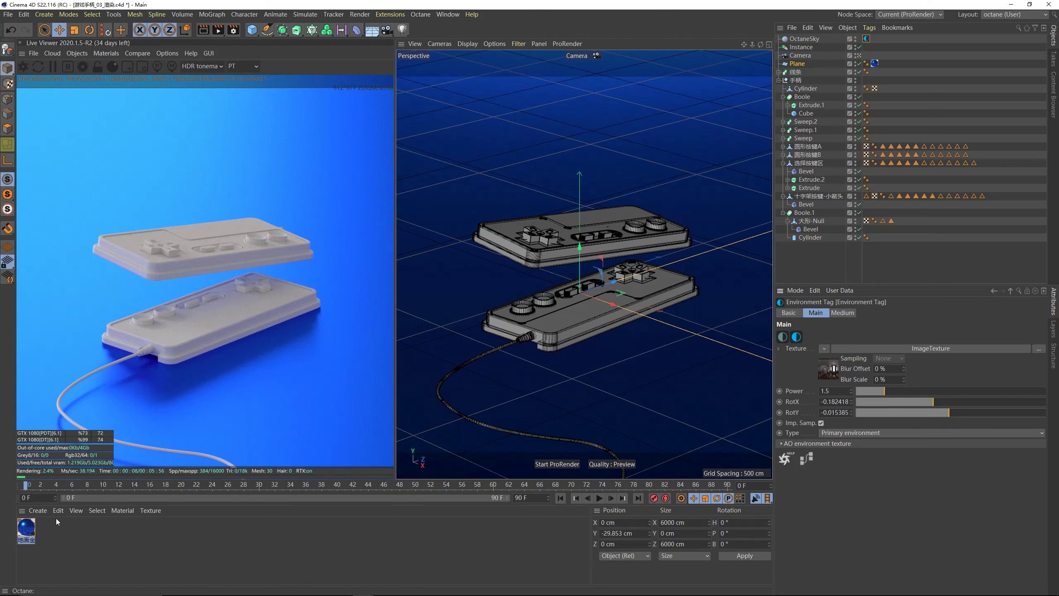
- Create a new Octane glossy material named 身体
{"action": "left_click", "coordinate": [106, 53]}
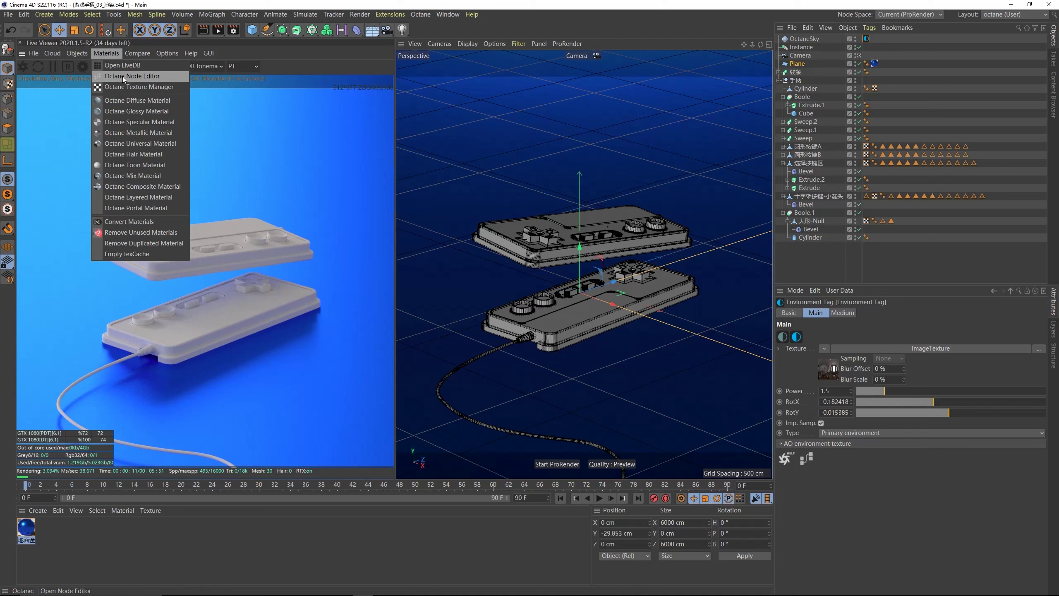
{"action": "left_click", "coordinate": [143, 112]}
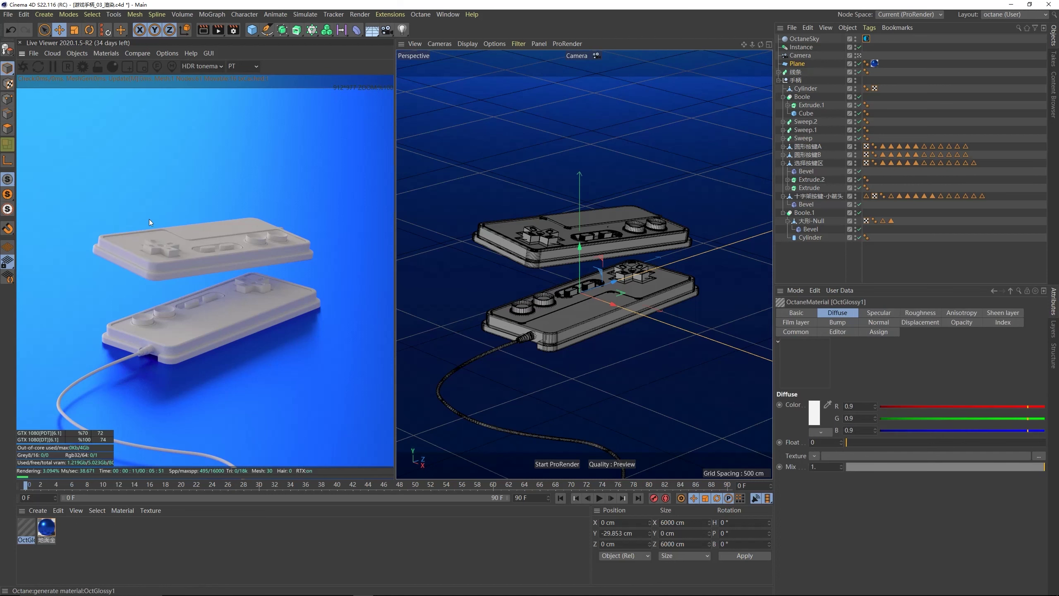
{"action": "double_click", "coordinate": [26, 541]}
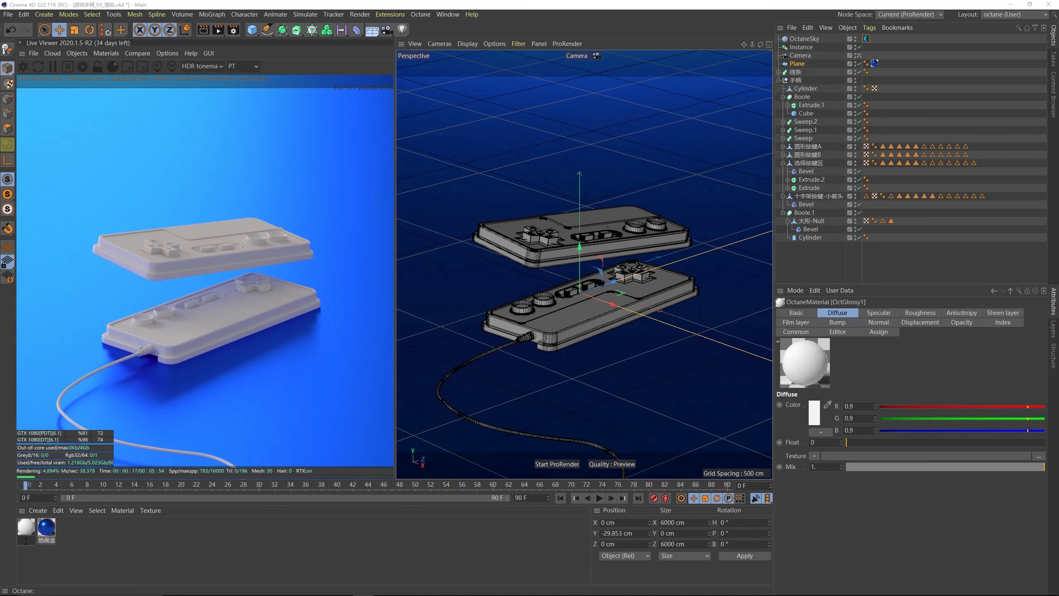
{"action": "type", "text": "shenti"}
{"action": "key", "text": "space"}
{"action": "key", "text": "Return"}
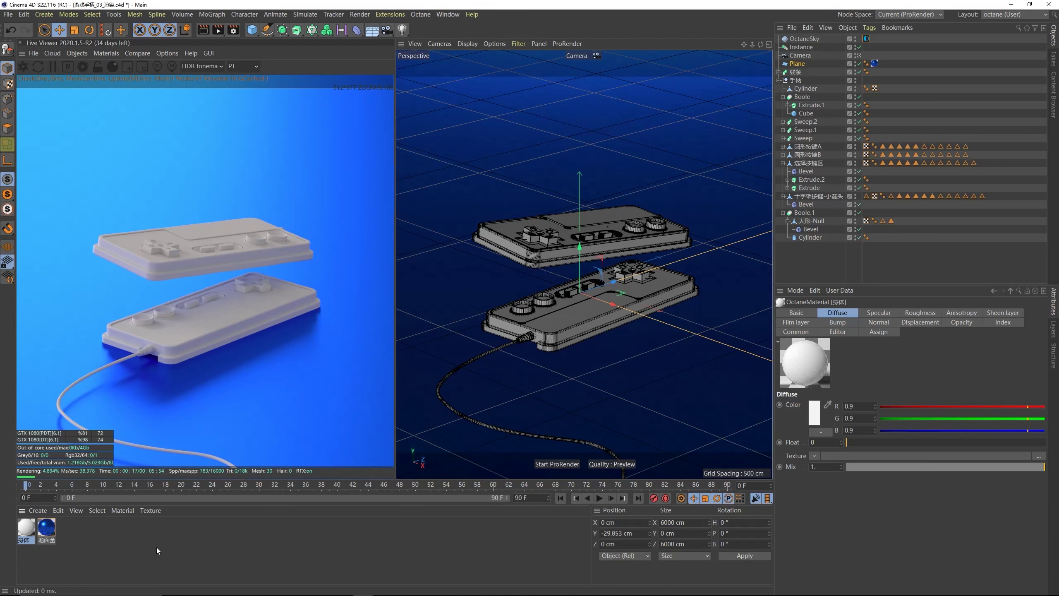
- Give 身体 a 0.49 grey diffuse colour and apply it to the controller
{"action": "double_click", "coordinate": [25, 530]}
{"action": "left_click_drag", "start_coordinate": [237, 59], "coordinate": [627, 140]}
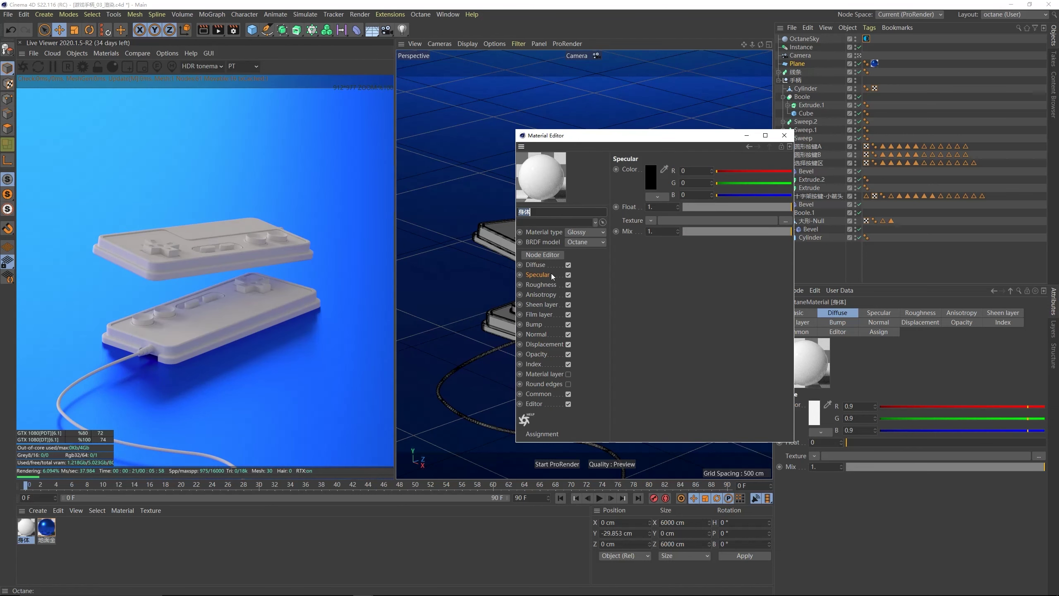
{"action": "left_click", "coordinate": [537, 266]}
{"action": "left_click", "coordinate": [645, 189]}
{"action": "left_click", "coordinate": [696, 201]}
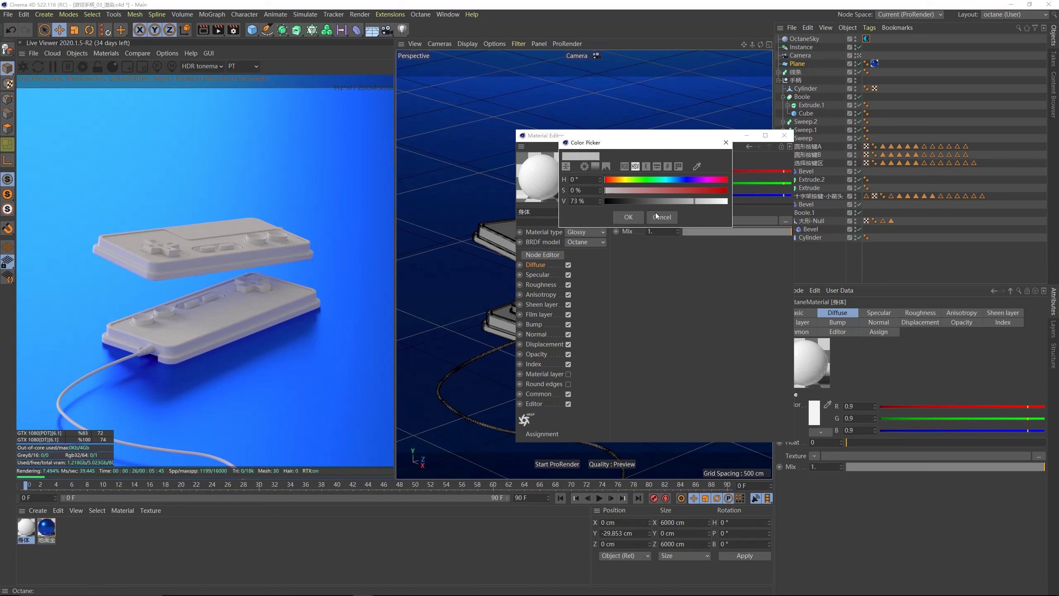
{"action": "left_click", "coordinate": [638, 216]}
{"action": "left_click_drag", "start_coordinate": [643, 136], "coordinate": [638, 146]}
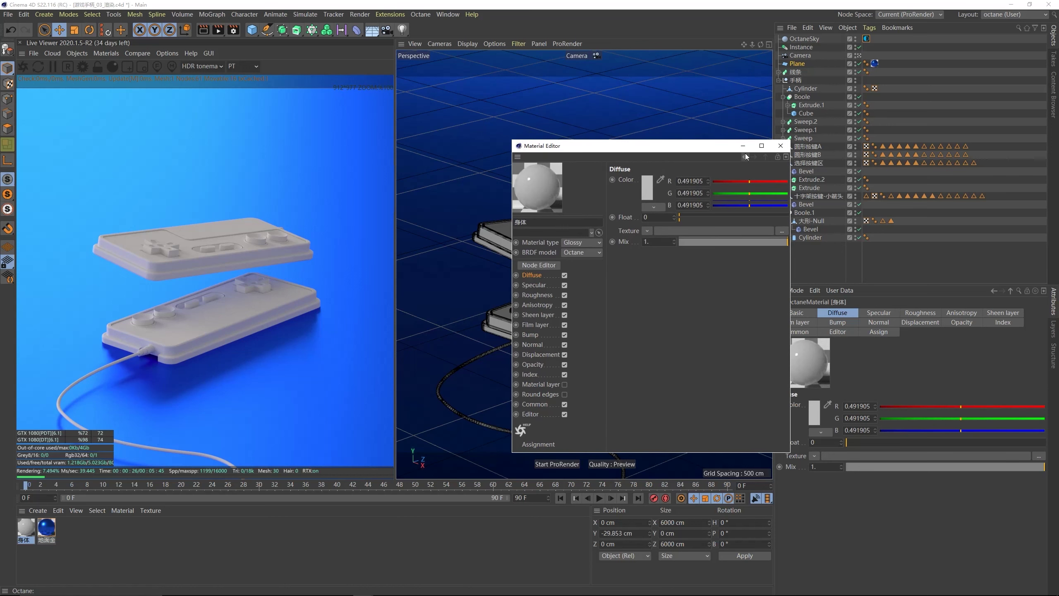
{"action": "left_click", "coordinate": [781, 146]}
{"action": "left_click_drag", "start_coordinate": [51, 531], "coordinate": [667, 288]}
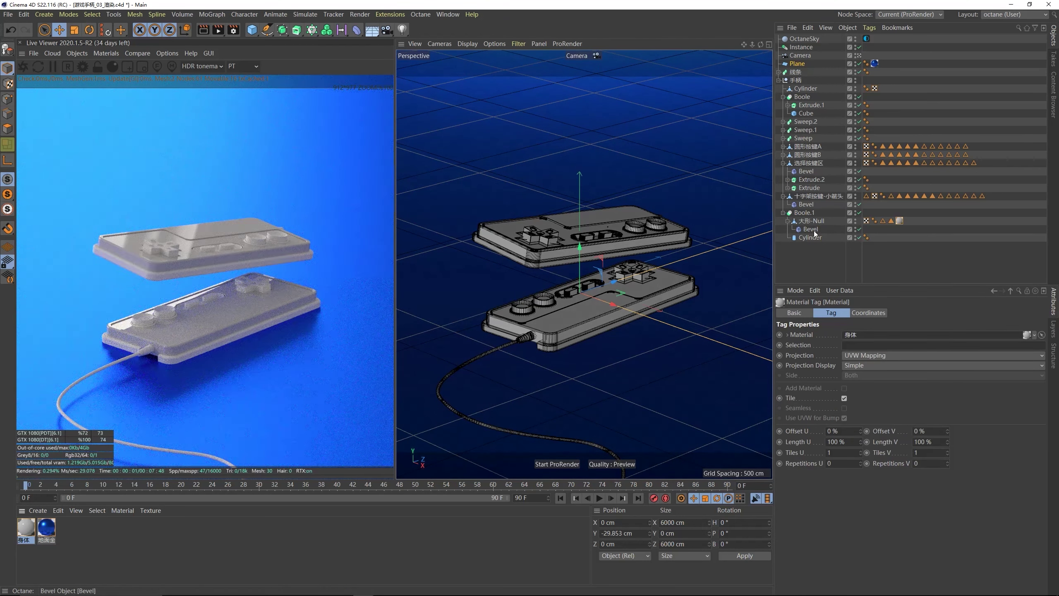
- Deselect the model and create another Octane glossy material, OctGlossy1
{"action": "left_click", "coordinate": [887, 221]}
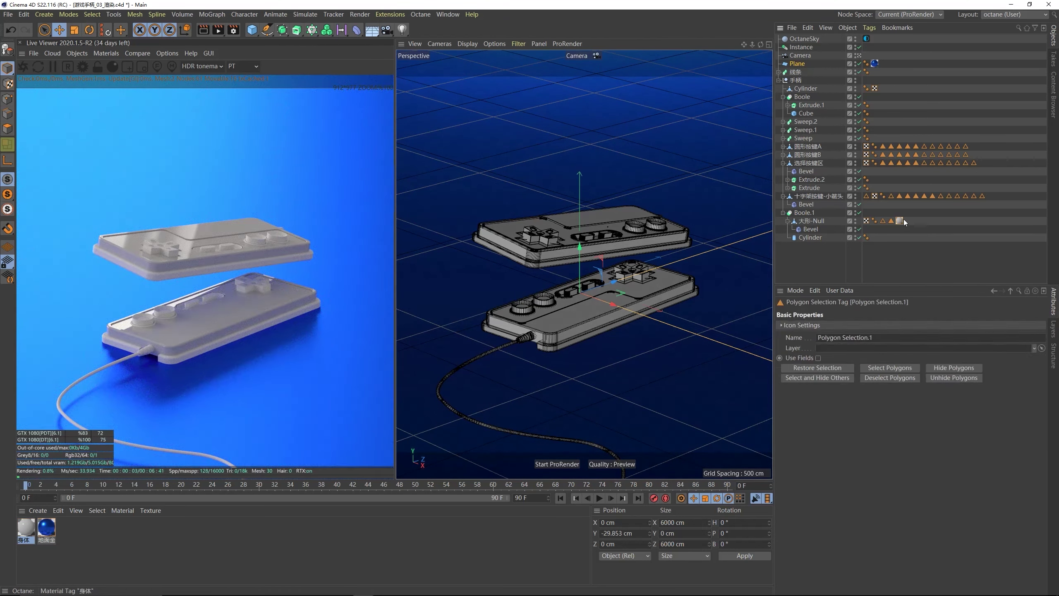
{"action": "left_click", "coordinate": [916, 229]}
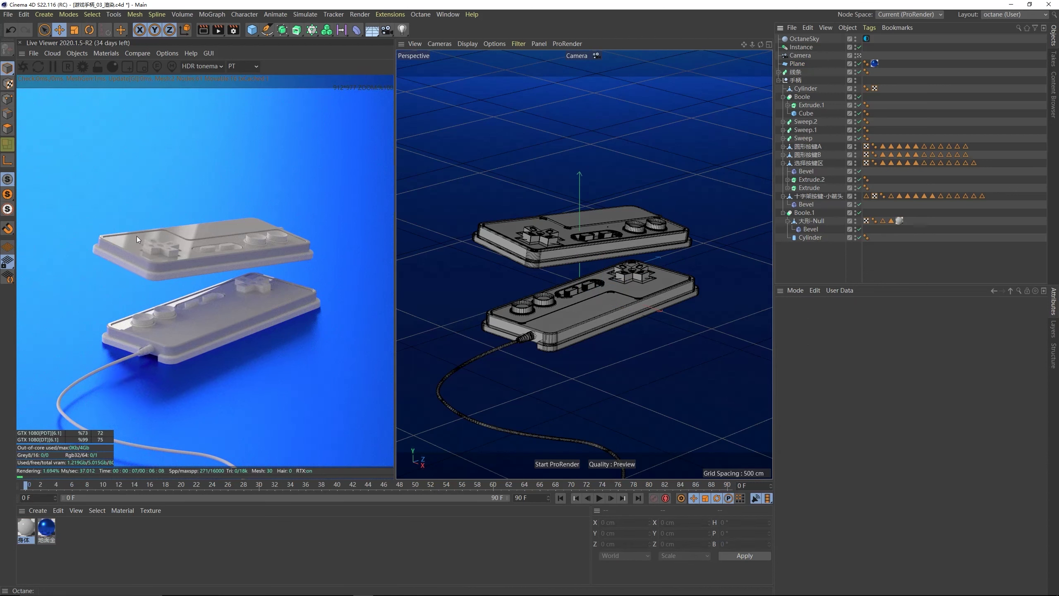
{"action": "left_click", "coordinate": [112, 54]}
{"action": "left_click", "coordinate": [133, 111]}
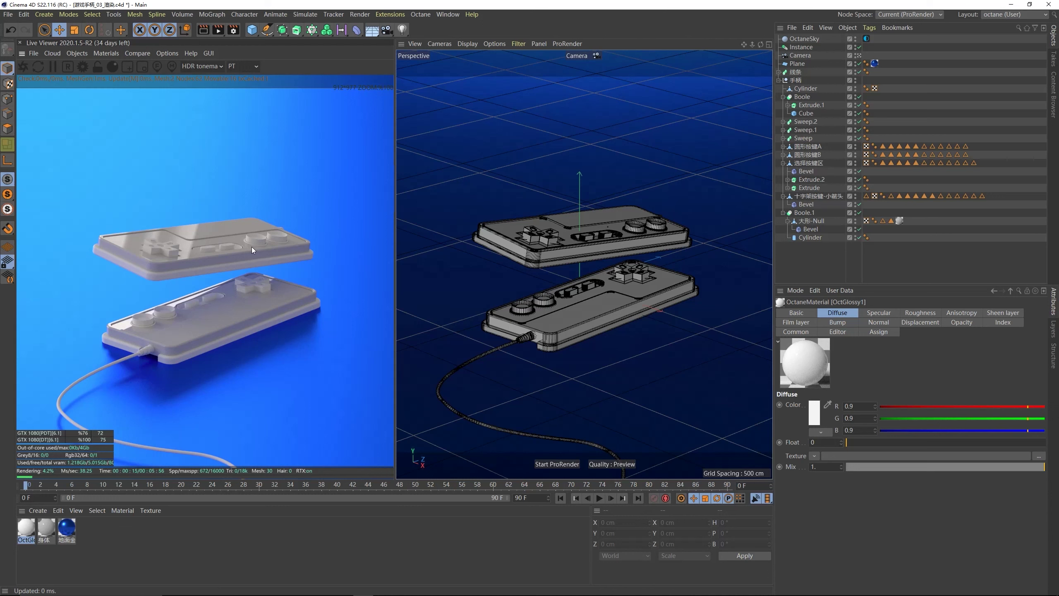
- Add a c4doctane ImageTexture to OctGlossy1's Diffuse channel
{"action": "double_click", "coordinate": [25, 528]}
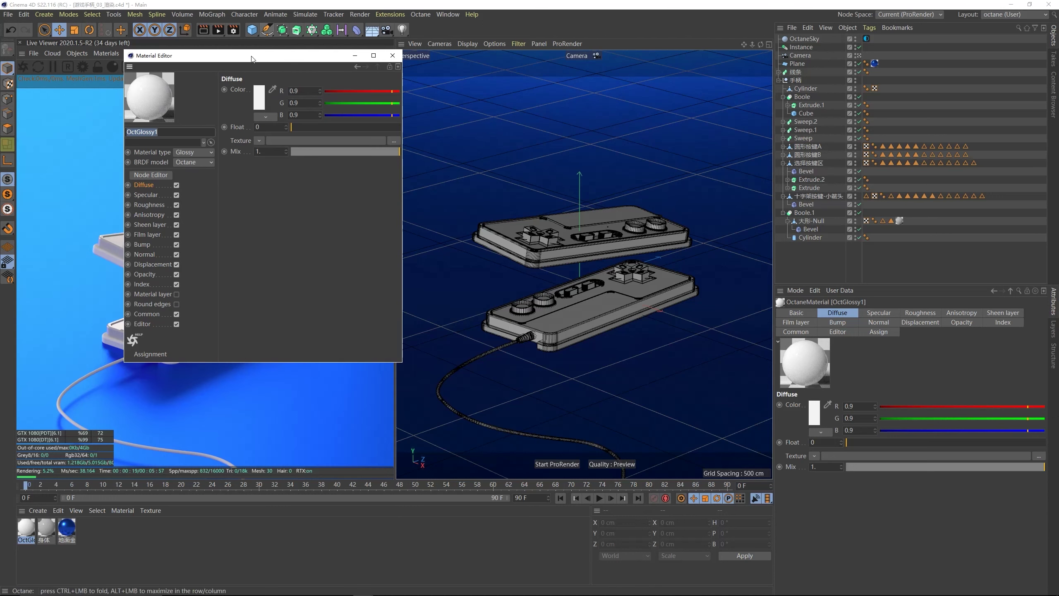
{"action": "left_click", "coordinate": [485, 230]}
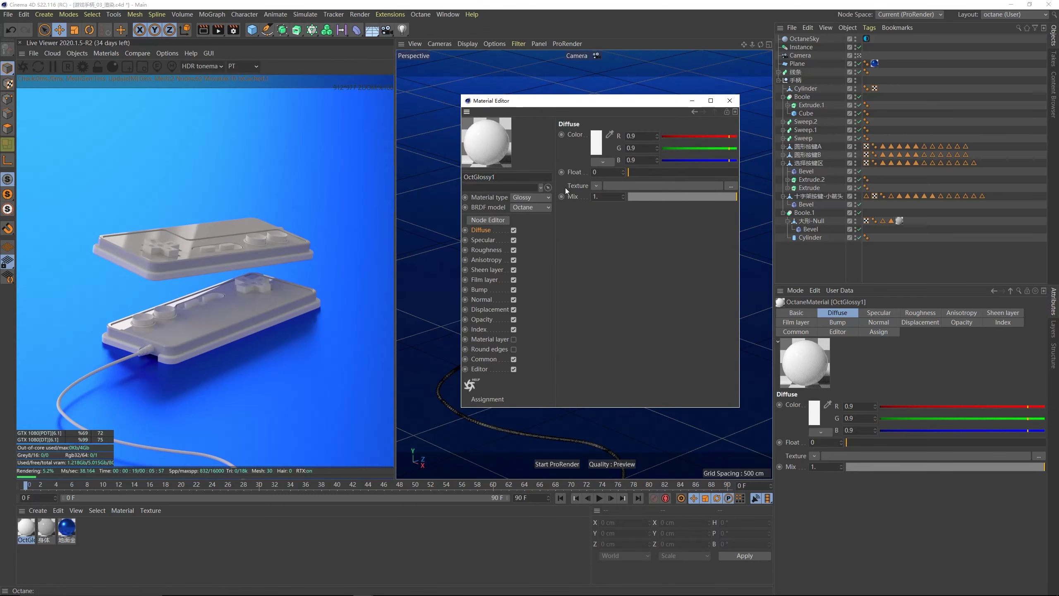
{"action": "left_click", "coordinate": [596, 186]}
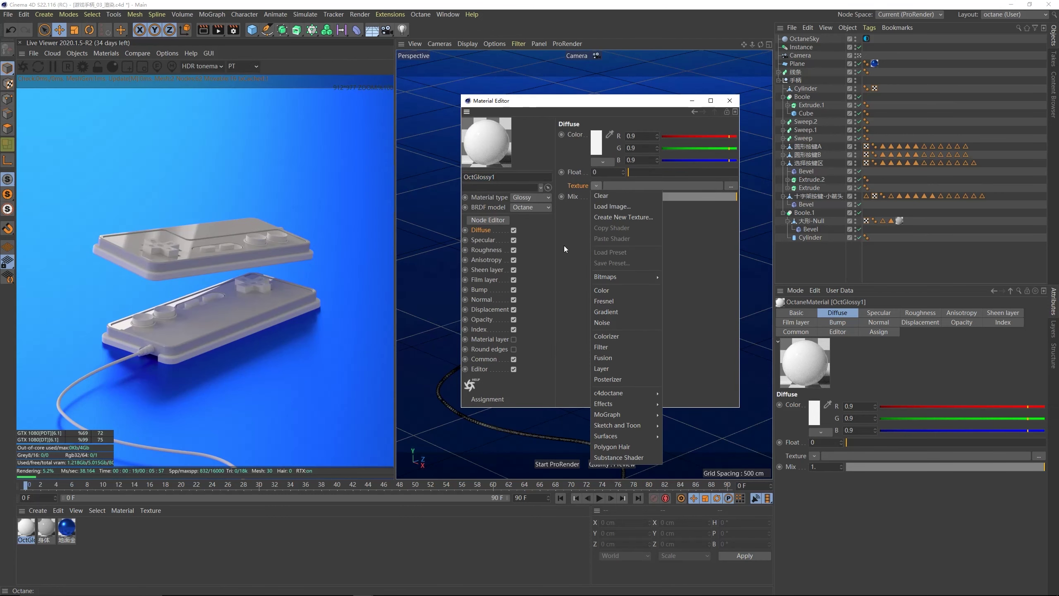
{"action": "mouse_move", "coordinate": [601, 393]}
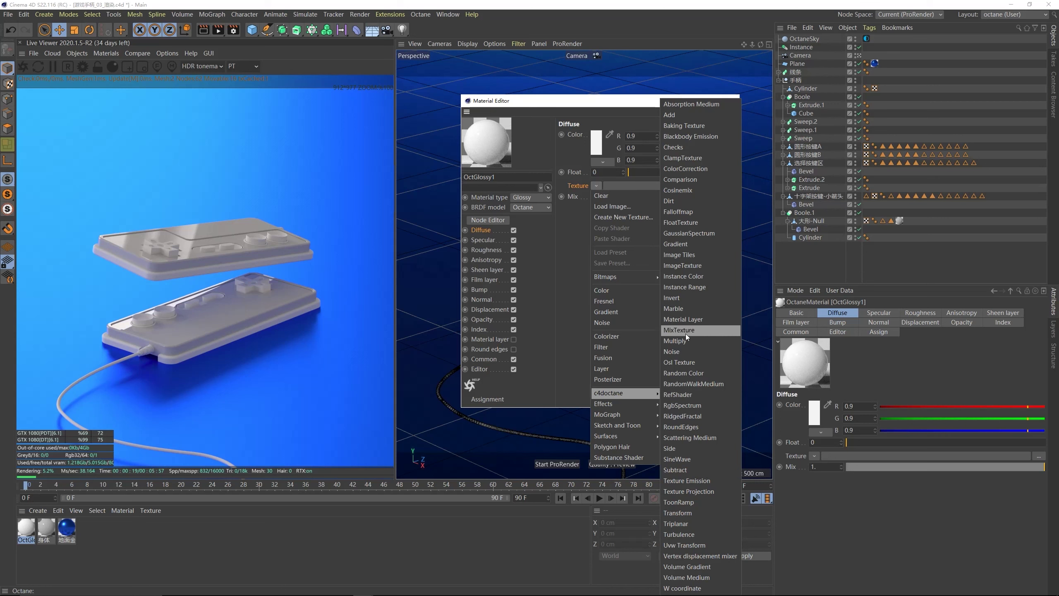
{"action": "left_click", "coordinate": [676, 267]}
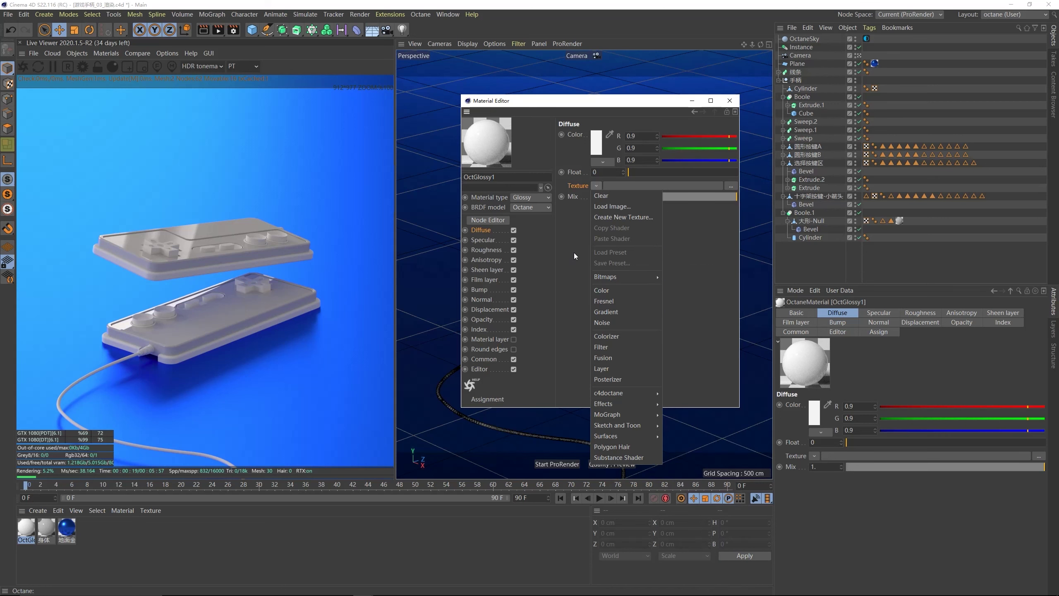
{"action": "left_click", "coordinate": [596, 186]}
{"action": "left_click", "coordinate": [563, 288]}
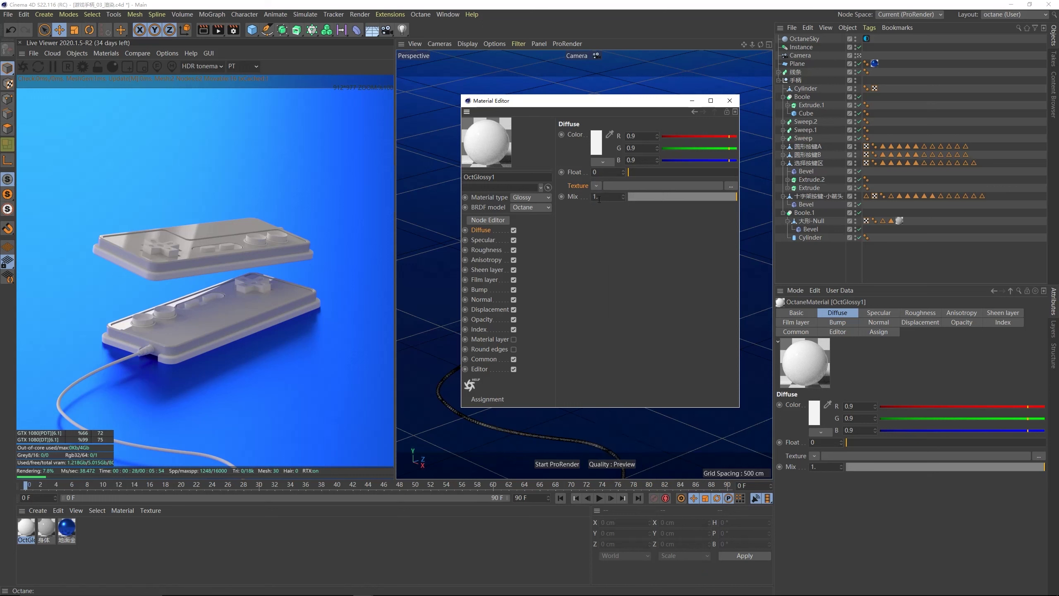
{"action": "left_click", "coordinate": [596, 187]}
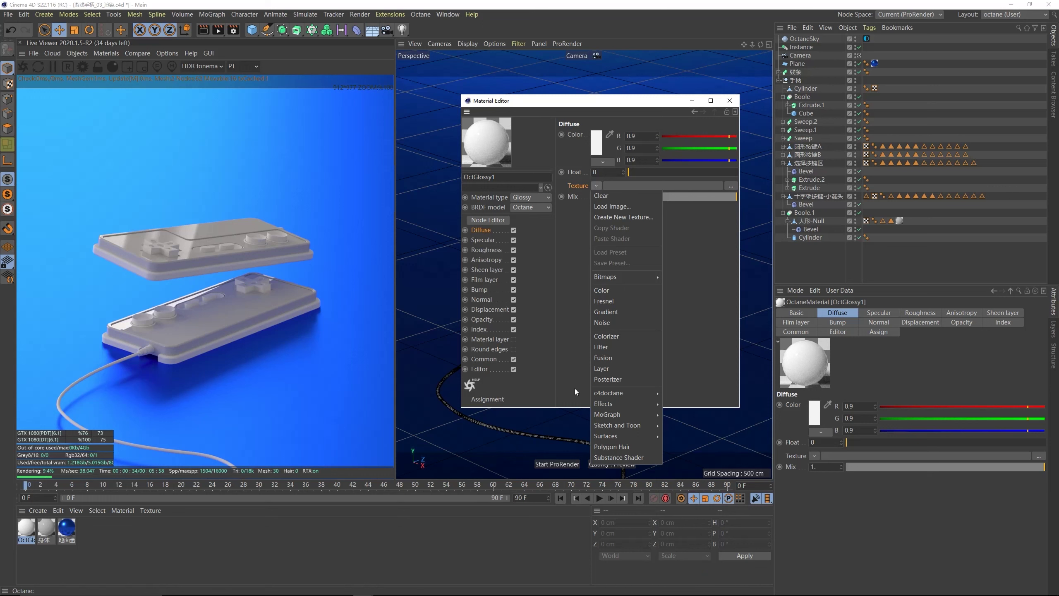
{"action": "mouse_move", "coordinate": [609, 393]}
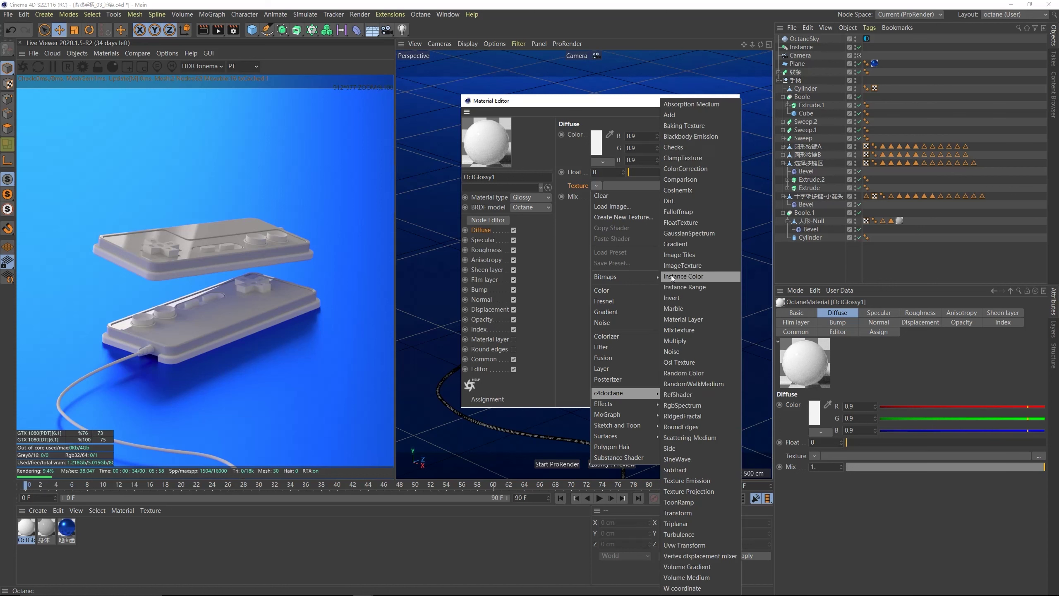
{"action": "left_click", "coordinate": [683, 265]}
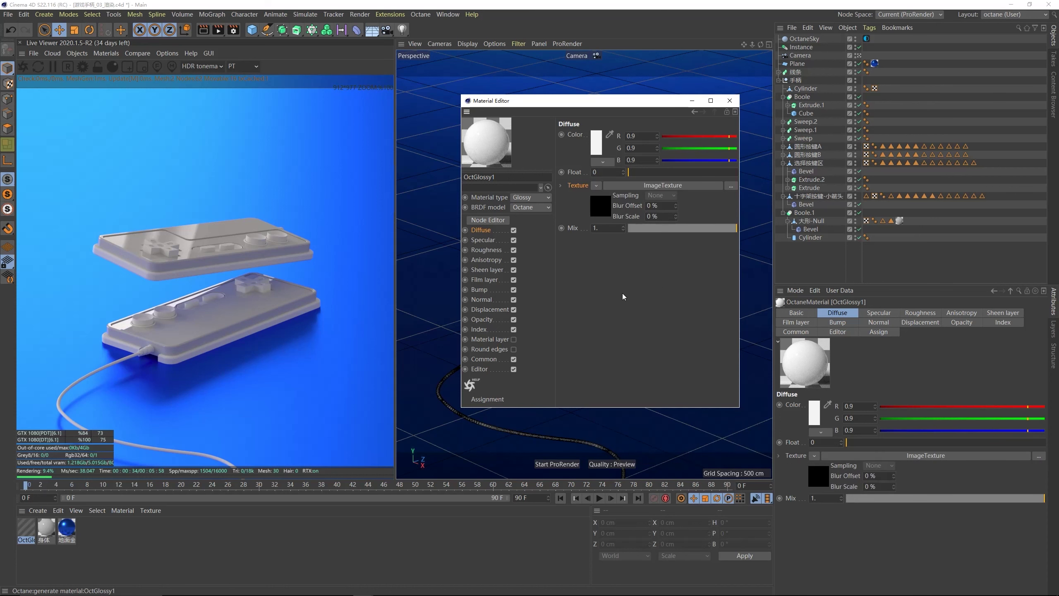
- Load the grey cover image 封皮贴图_灰 as the ImageTexture's file
{"action": "left_click", "coordinate": [603, 213]}
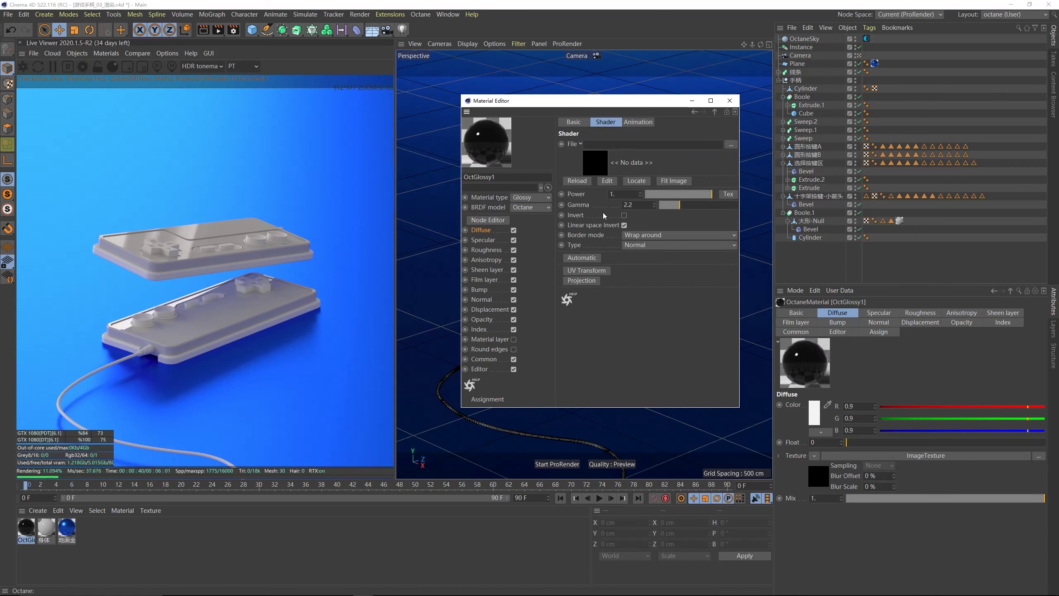
{"action": "left_click", "coordinate": [734, 145]}
{"action": "right_click", "coordinate": [320, 83]}
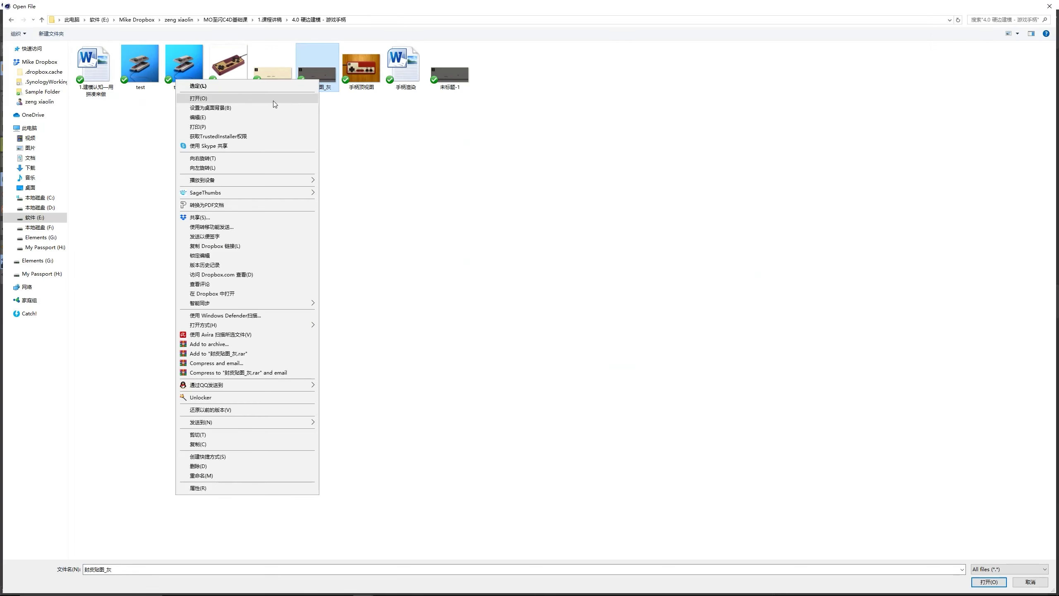
{"action": "left_click", "coordinate": [272, 101]}
{"action": "left_click", "coordinate": [1050, 7]}
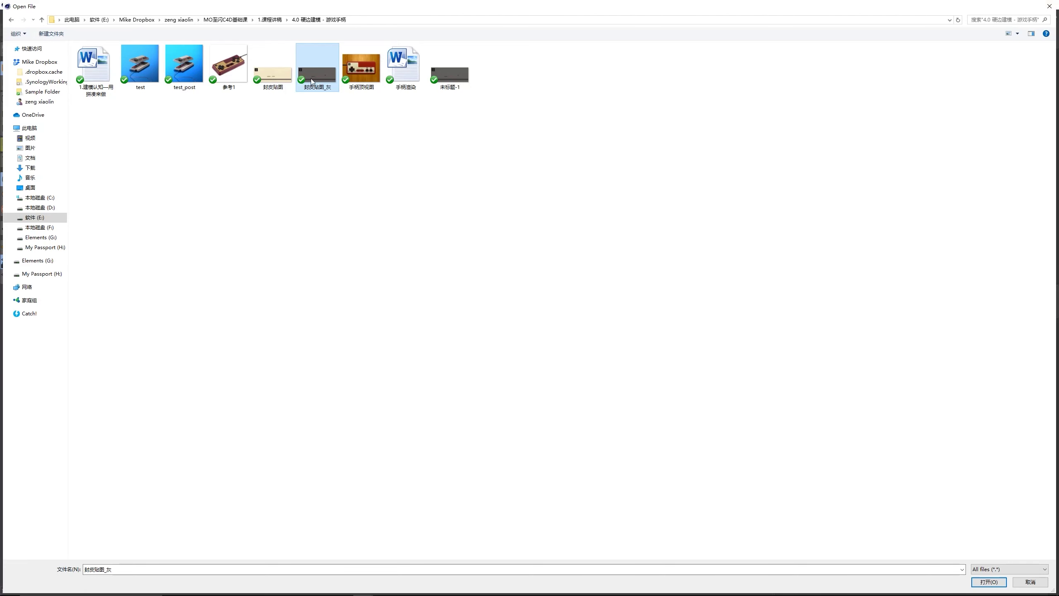
{"action": "double_click", "coordinate": [311, 79]}
{"action": "left_click", "coordinate": [611, 349]}
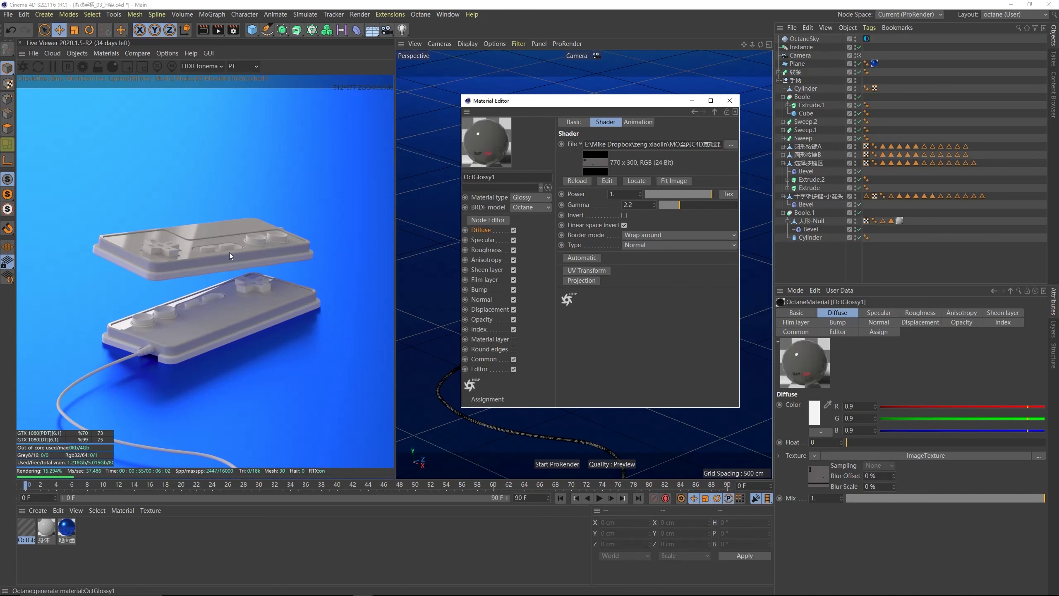
- Apply OctGlossy1 to 大形-Null, restricted to Polygon Selection.1
{"action": "left_click", "coordinate": [730, 101]}
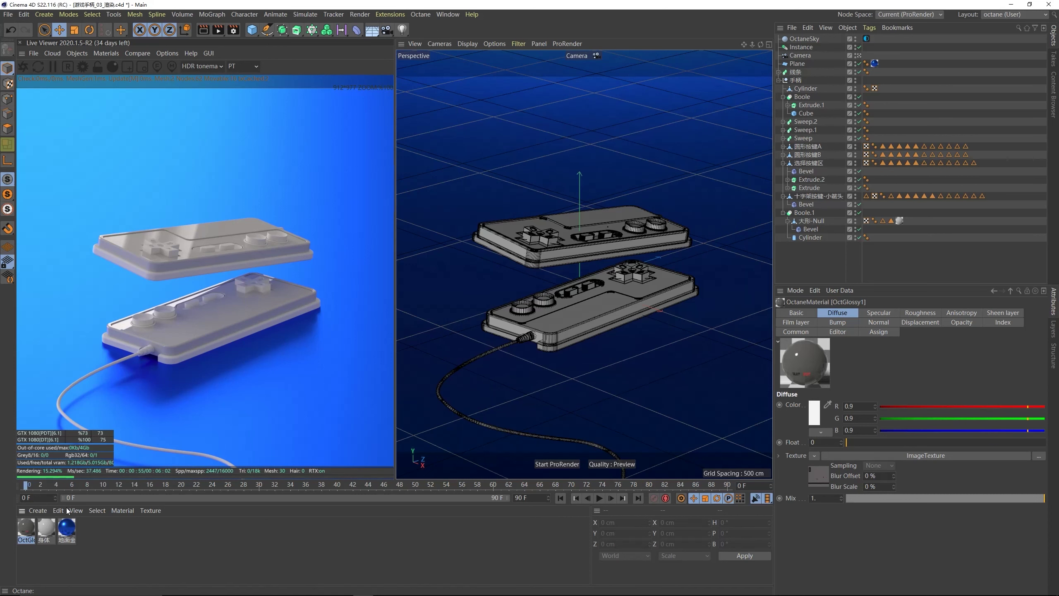
{"action": "left_click_drag", "start_coordinate": [23, 534], "coordinate": [640, 411]}
{"action": "left_click_drag", "start_coordinate": [816, 239], "coordinate": [817, 221]}
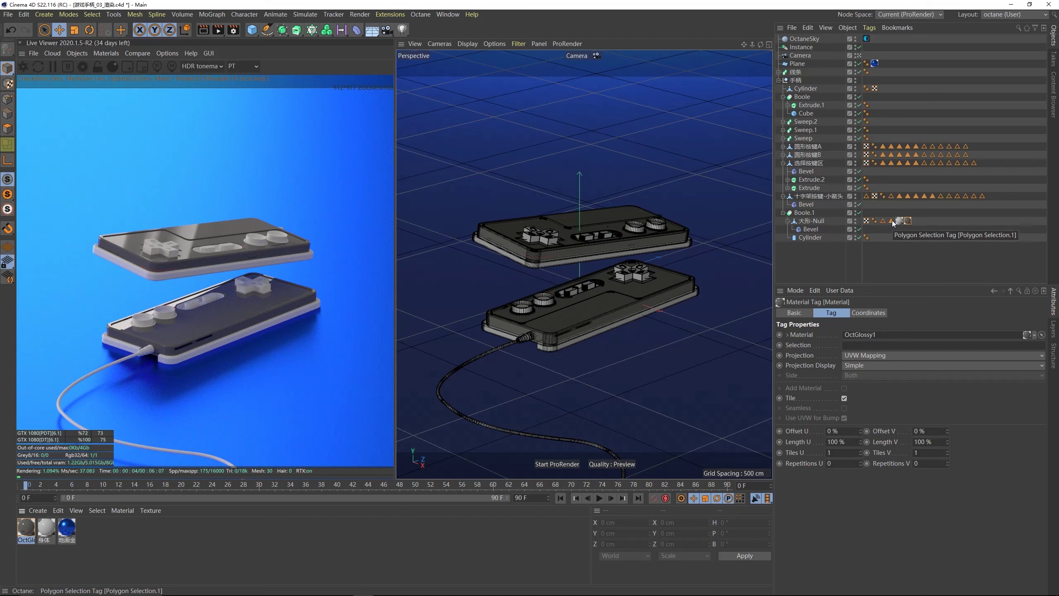
{"action": "left_click_drag", "start_coordinate": [892, 220], "coordinate": [877, 296]}
{"action": "left_click_drag", "start_coordinate": [801, 352], "coordinate": [854, 347]}
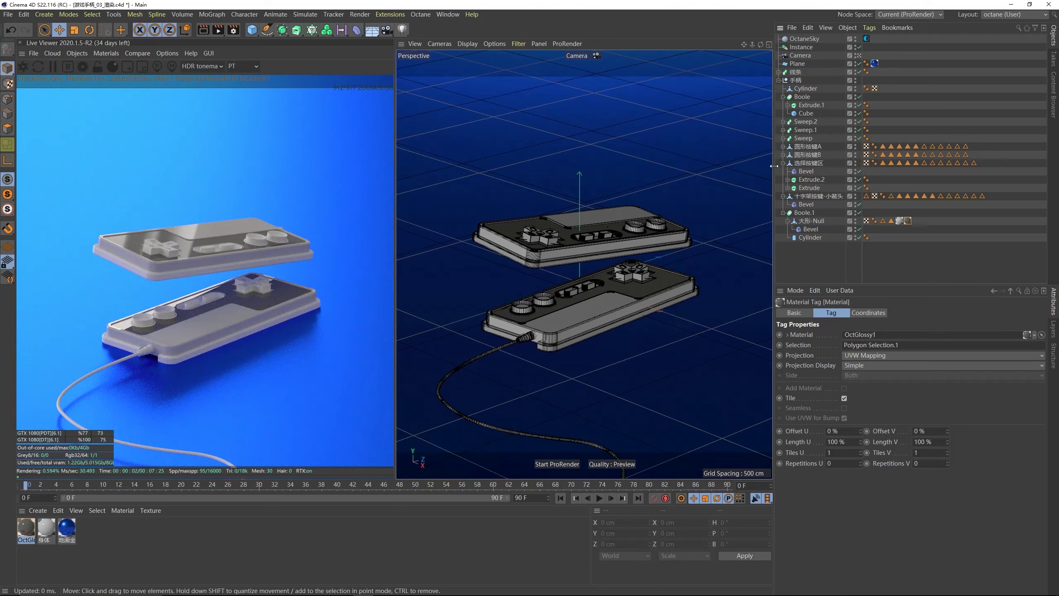
{"action": "left_click", "coordinate": [859, 56]}
{"action": "scroll", "coordinate": [623, 169], "scroll_direction": "up", "scroll_amount": 5}
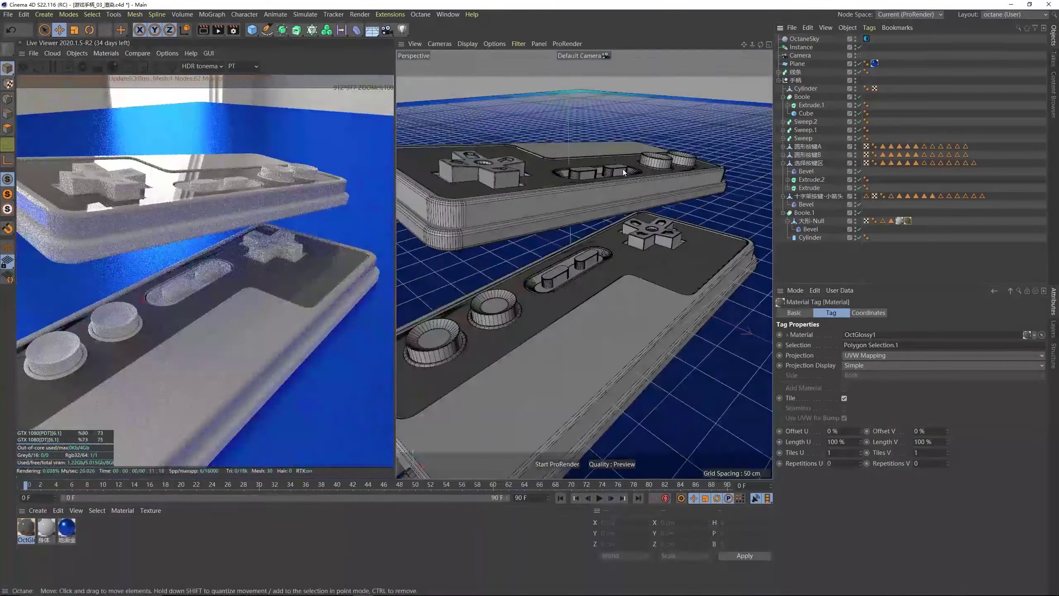
{"action": "left_click_drag", "start_coordinate": [622, 168], "coordinate": [560, 188], "text": "alt"}
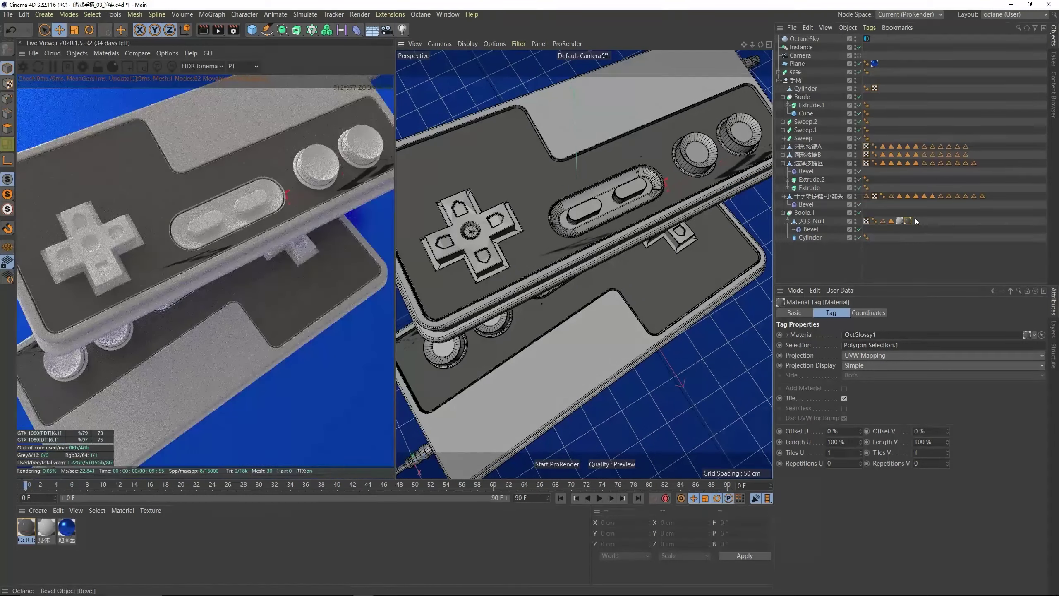
- Set the material tag to Cubic projection, tiles U 0.35 and V 0.95, offset U -92%
{"action": "left_click", "coordinate": [864, 355]}
{"action": "left_click", "coordinate": [862, 398]}
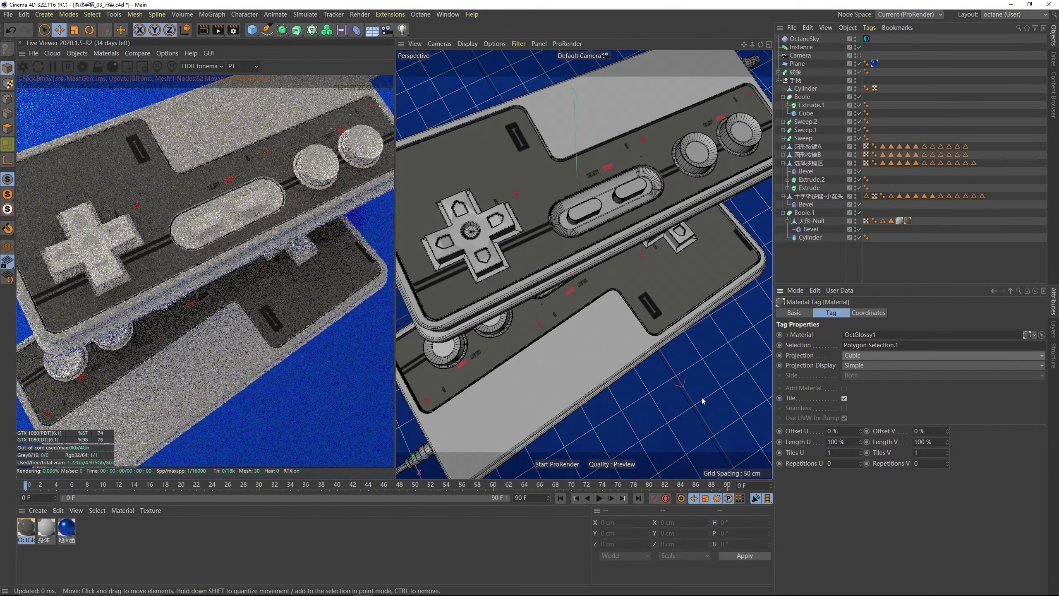
{"action": "left_click", "coordinate": [850, 456]}
{"action": "type", "text": "0.35"}
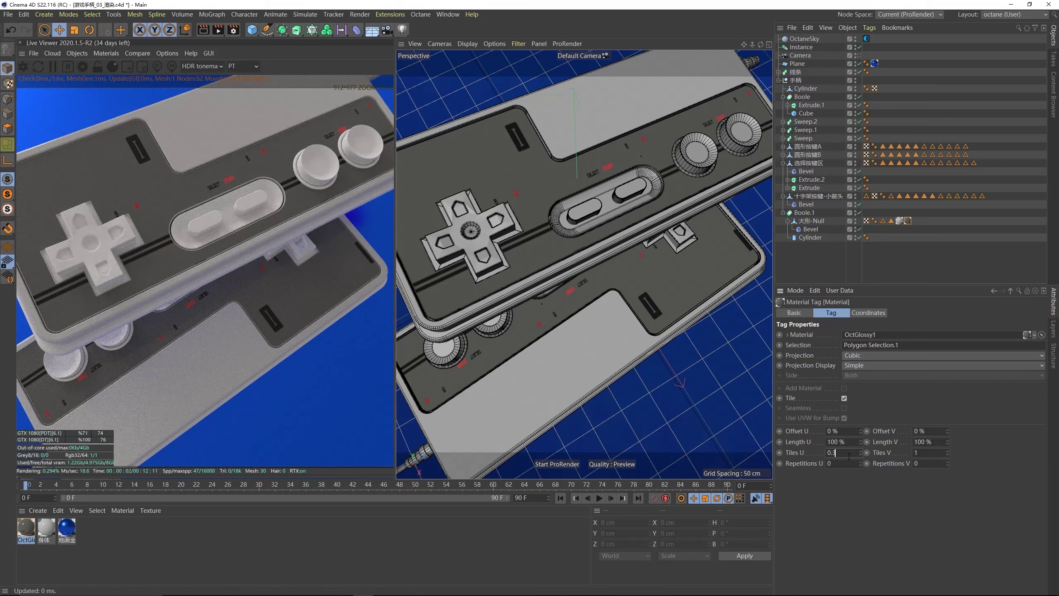
{"action": "left_click", "coordinate": [926, 453]}
{"action": "type", "text": "0.95"}
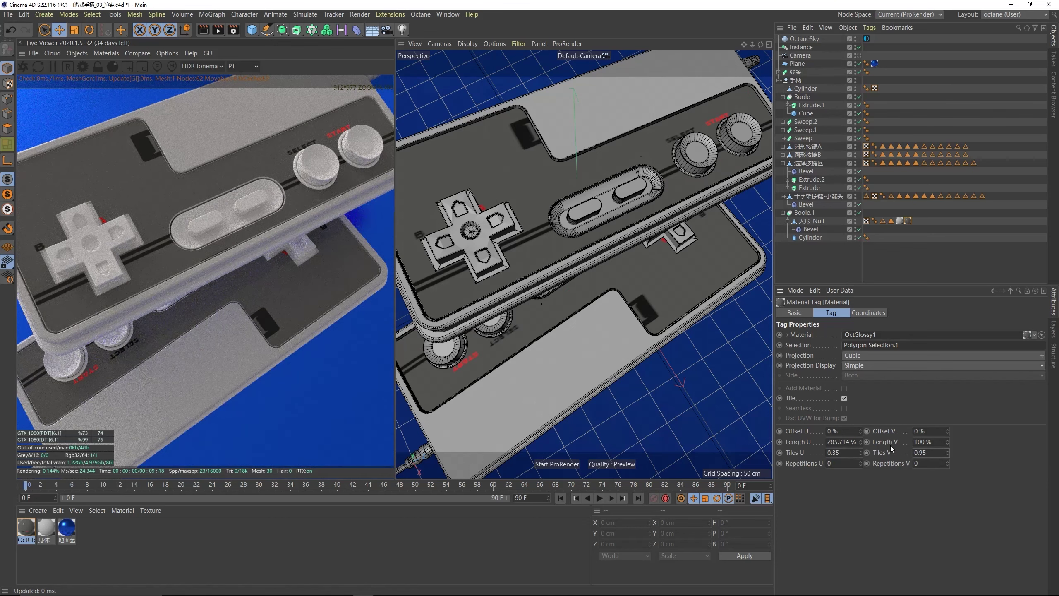
{"action": "key", "text": "Return"}
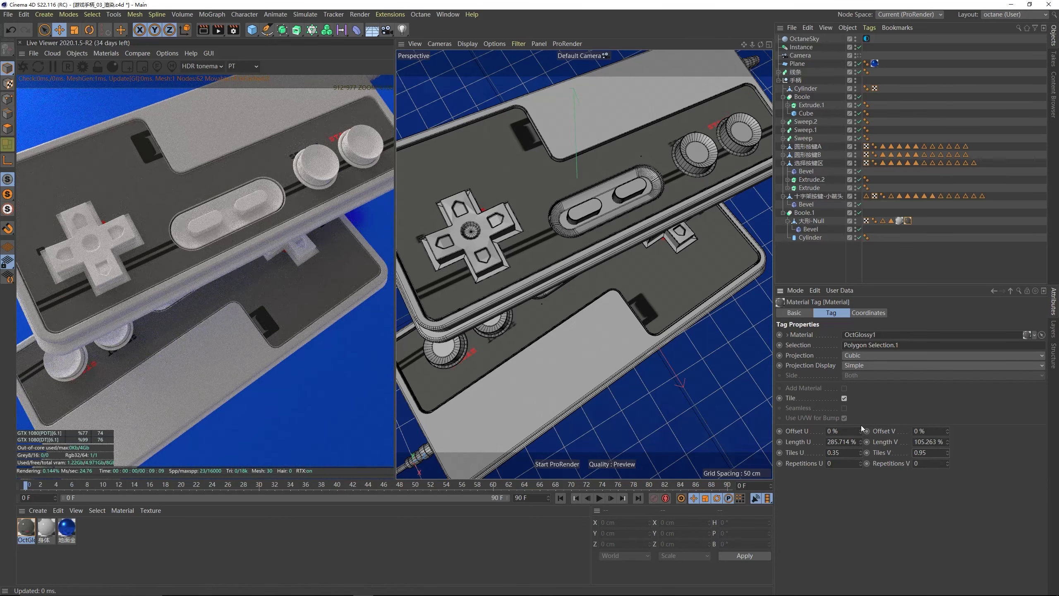
{"action": "left_click_drag", "start_coordinate": [860, 431], "coordinate": [825, 432]}
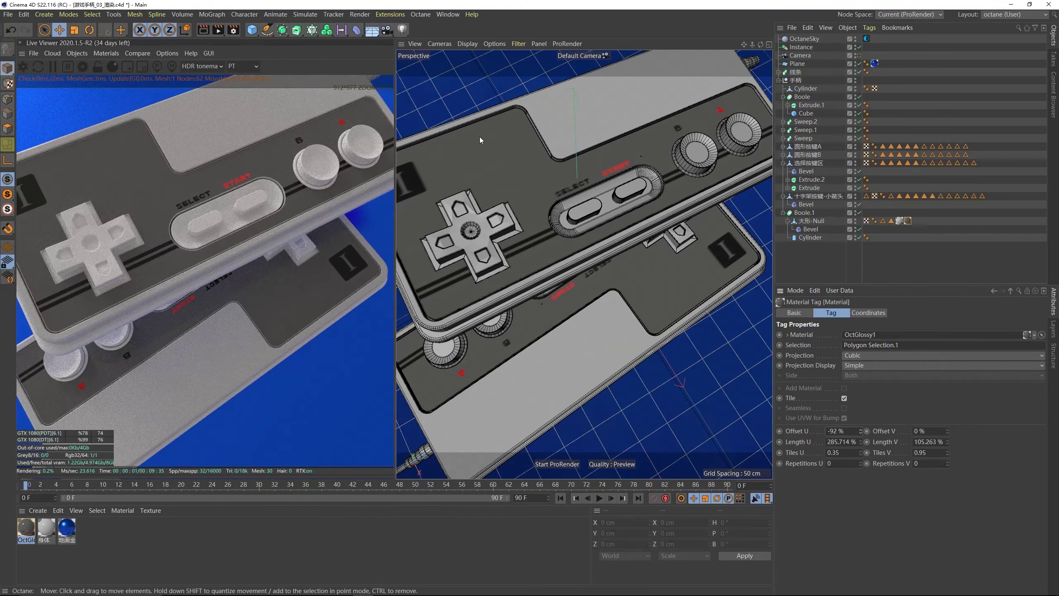
{"action": "left_click_drag", "start_coordinate": [533, 193], "coordinate": [525, 155], "text": "alt"}
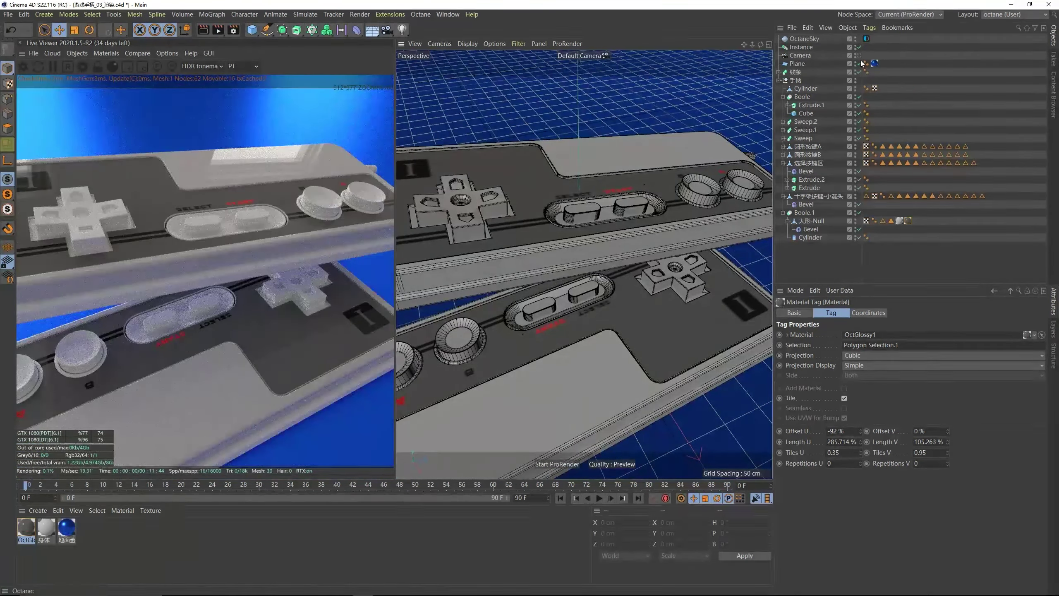
{"action": "left_click", "coordinate": [859, 56]}
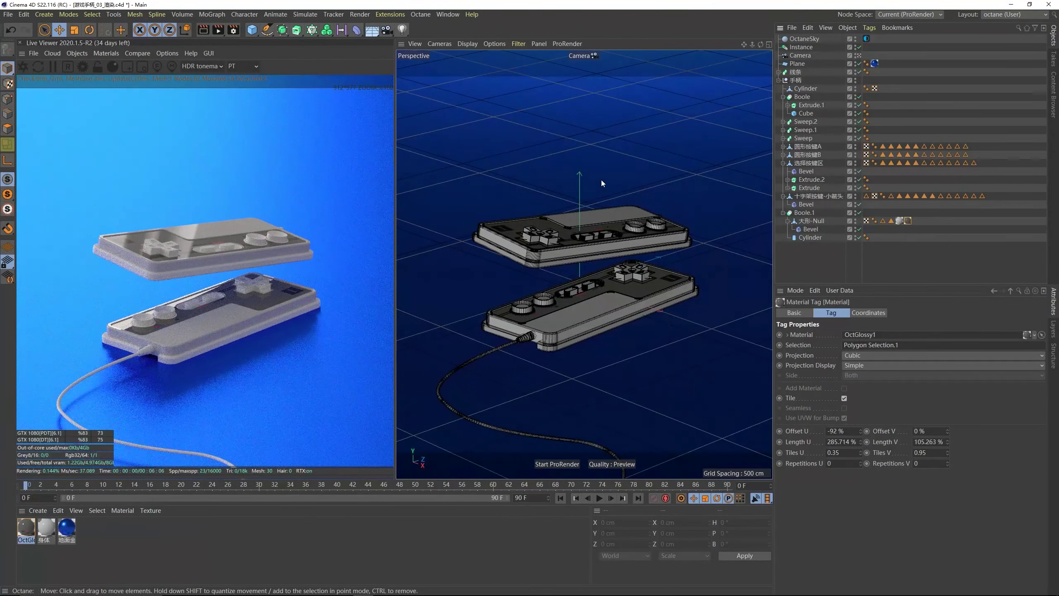
{"action": "left_click", "coordinate": [21, 528]}
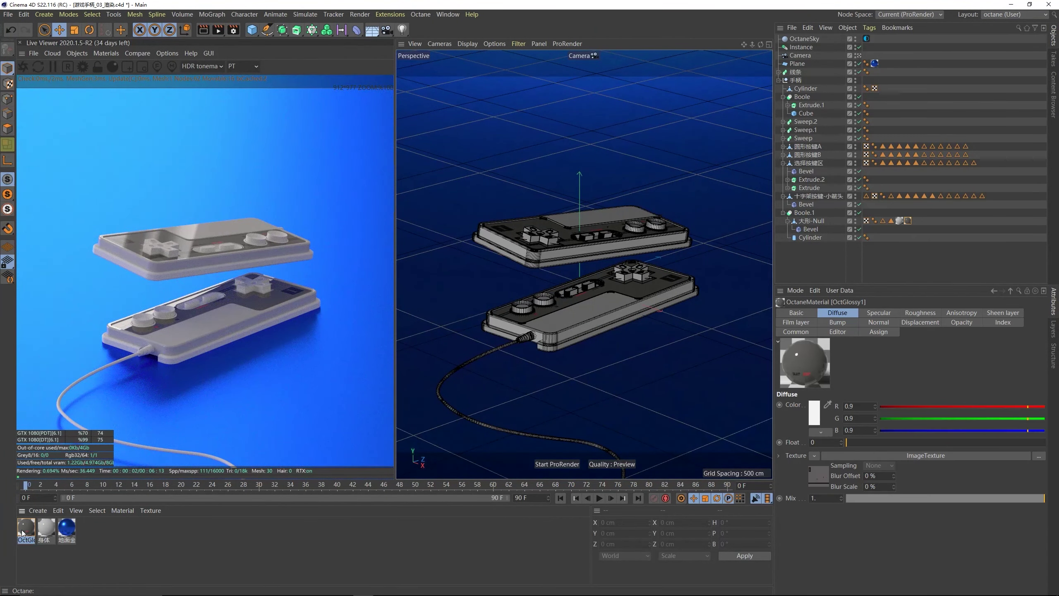
{"action": "left_click", "coordinate": [111, 55]}
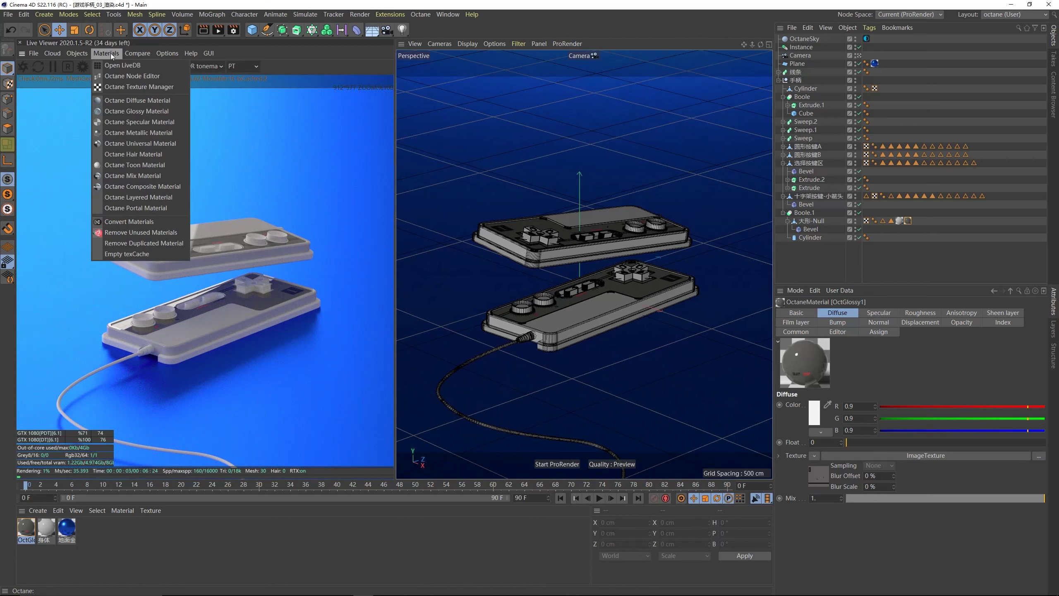
{"action": "left_click", "coordinate": [119, 76]}
{"action": "left_click_drag", "start_coordinate": [302, 177], "coordinate": [568, 137]}
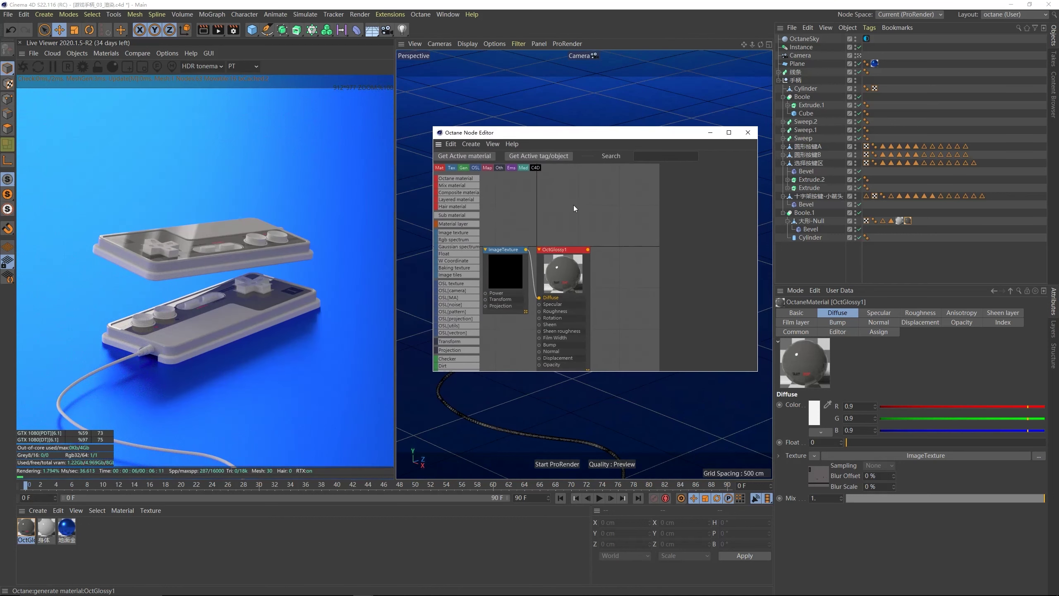
{"action": "left_click", "coordinate": [502, 250]}
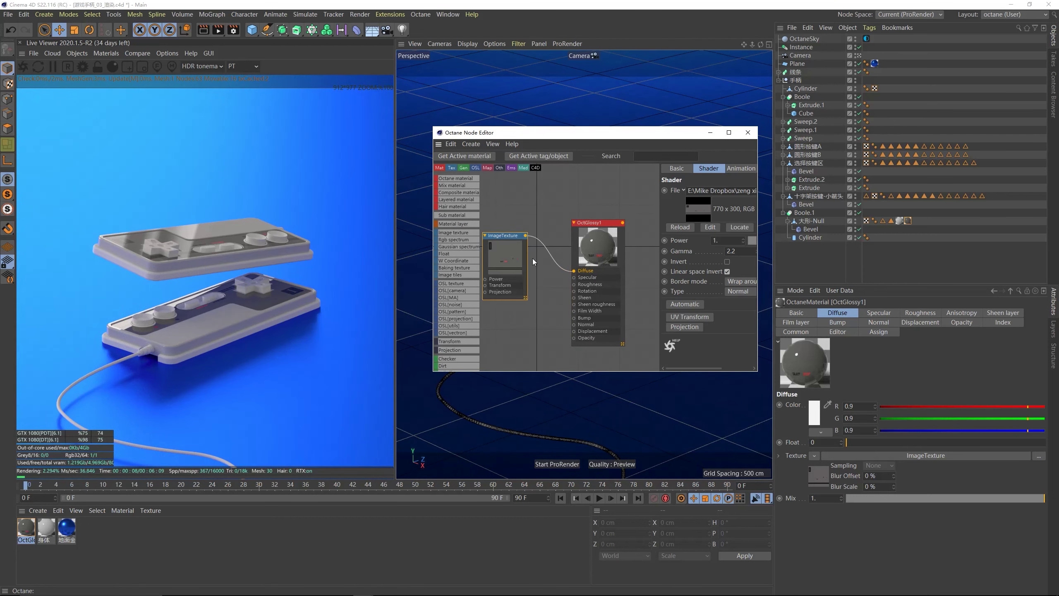
{"action": "left_click", "coordinate": [597, 267]}
{"action": "left_click", "coordinate": [513, 245]}
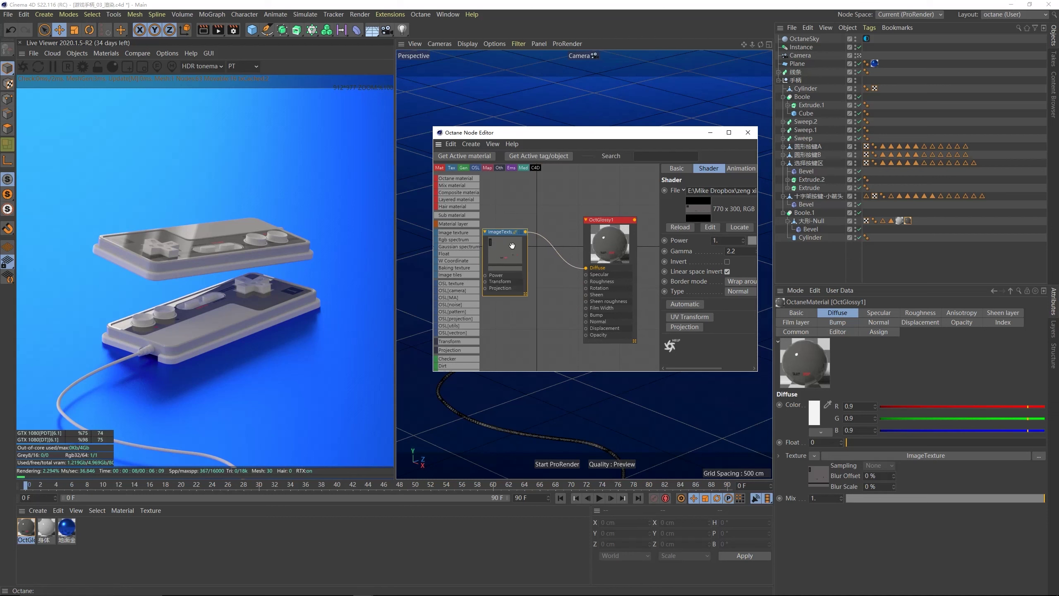
{"action": "left_click", "coordinate": [747, 132]}
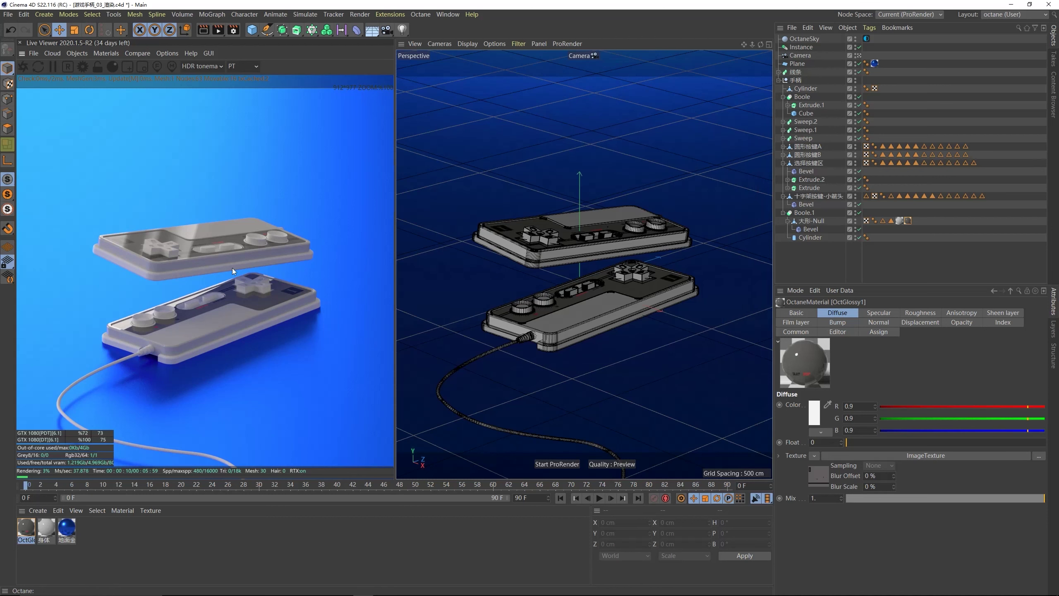
{"action": "left_click", "coordinate": [538, 237]}
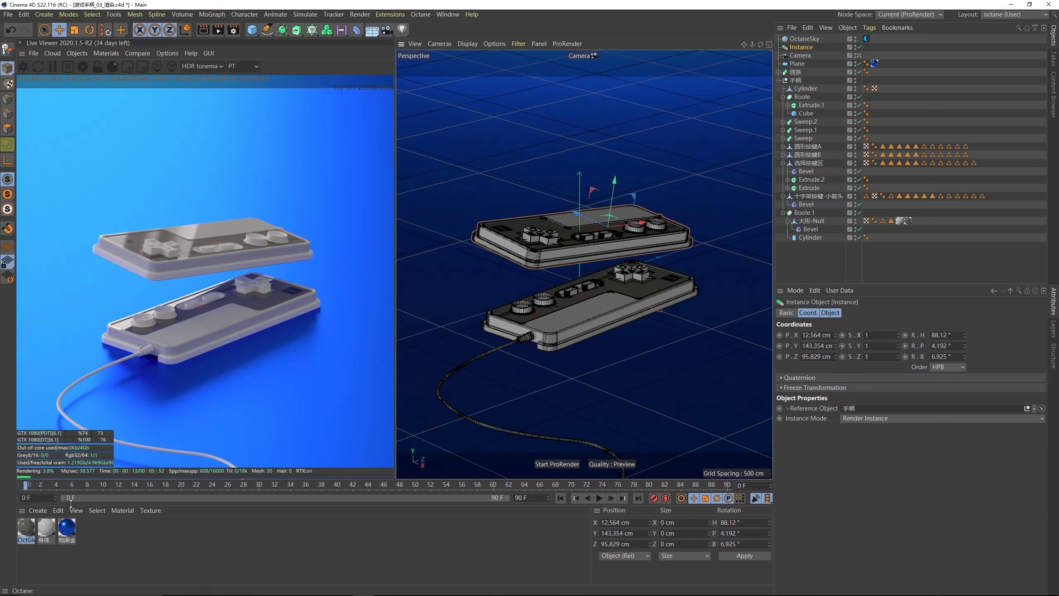
- Create an Octane glossy material named 黑色按钮 with a near-black diffuse colour
{"action": "left_click", "coordinate": [106, 53]}
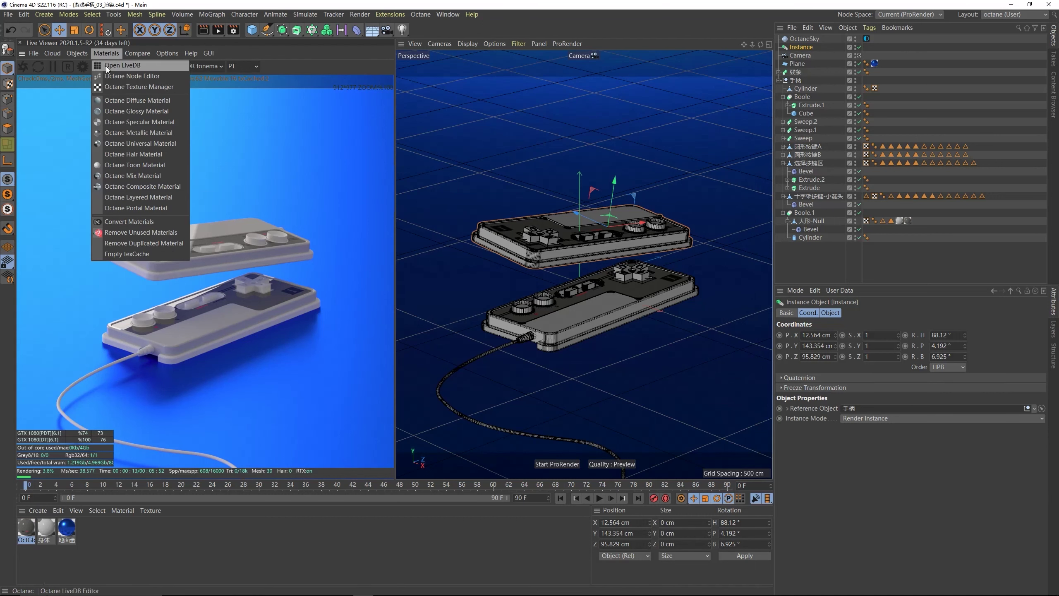
{"action": "left_click", "coordinate": [131, 111]}
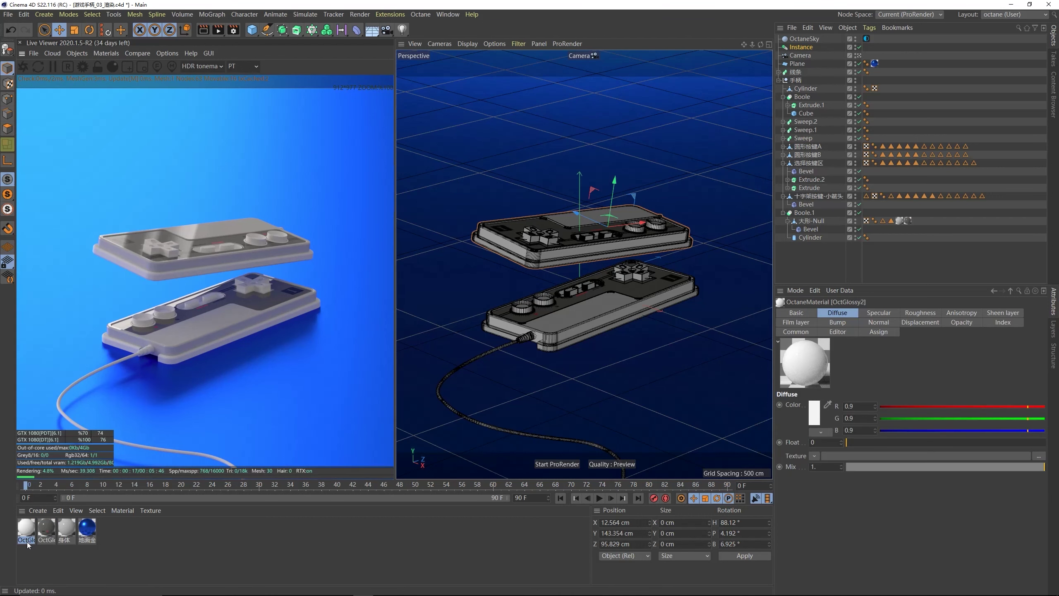
{"action": "double_click", "coordinate": [27, 541]}
{"action": "type", "text": "H"}
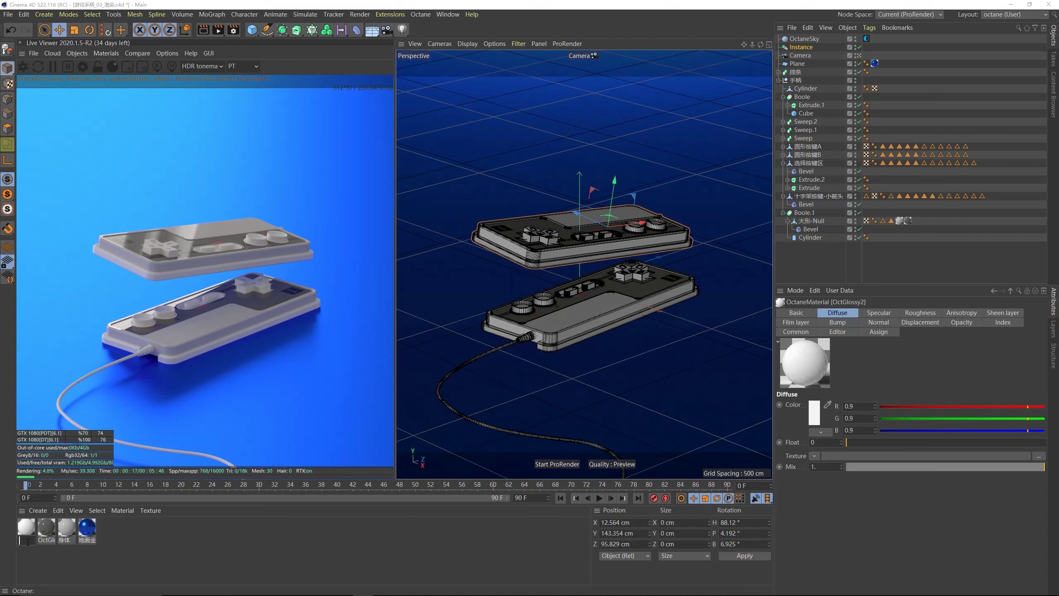
{"action": "type", "text": "红按钮"}
{"action": "key", "text": "Return"}
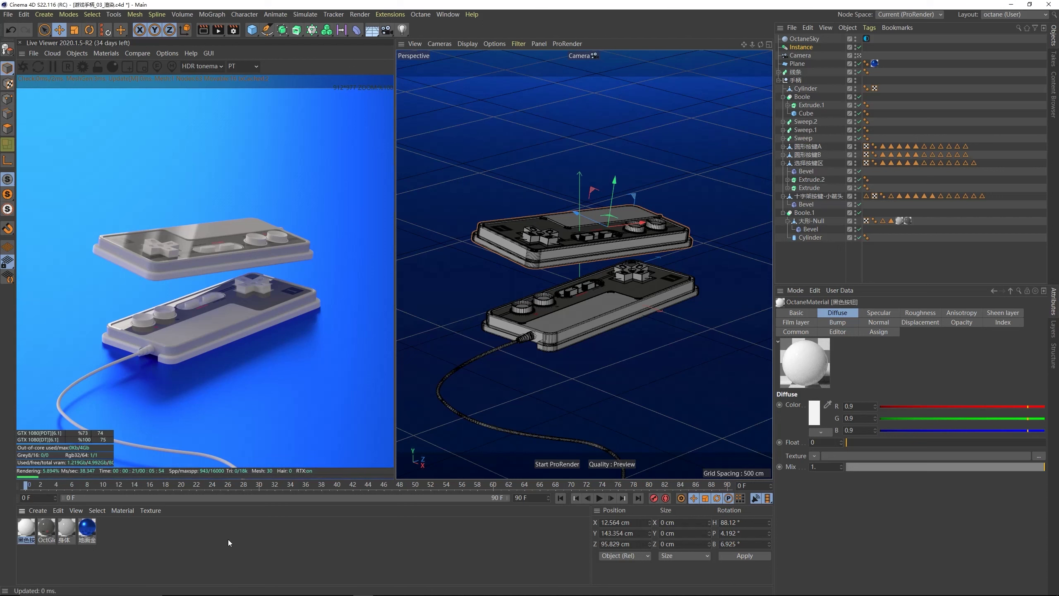
{"action": "double_click", "coordinate": [27, 528]}
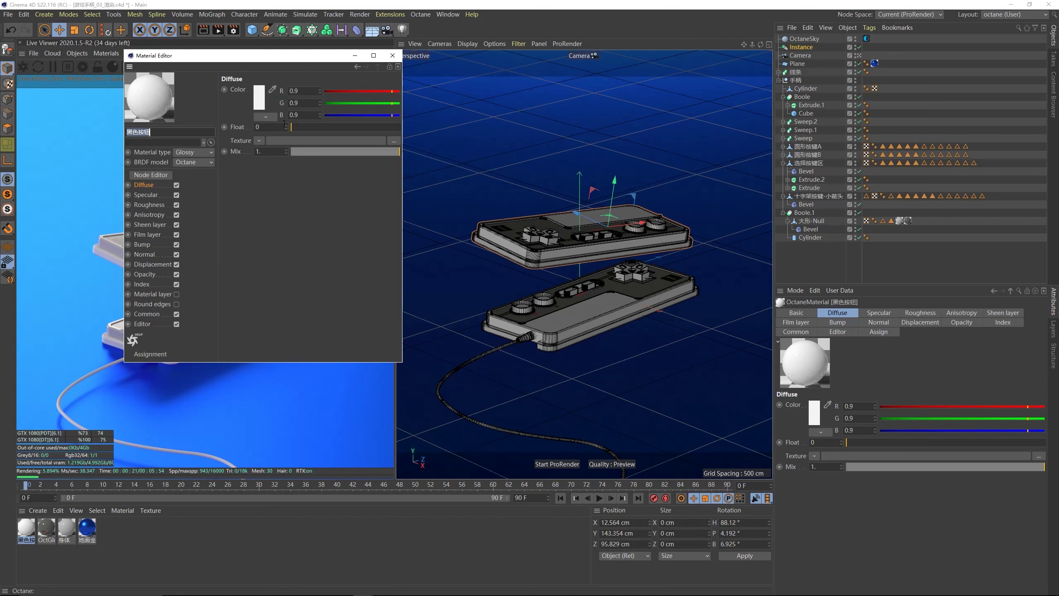
{"action": "left_click", "coordinate": [257, 99]}
{"action": "left_click_drag", "start_coordinate": [235, 113], "coordinate": [230, 113]}
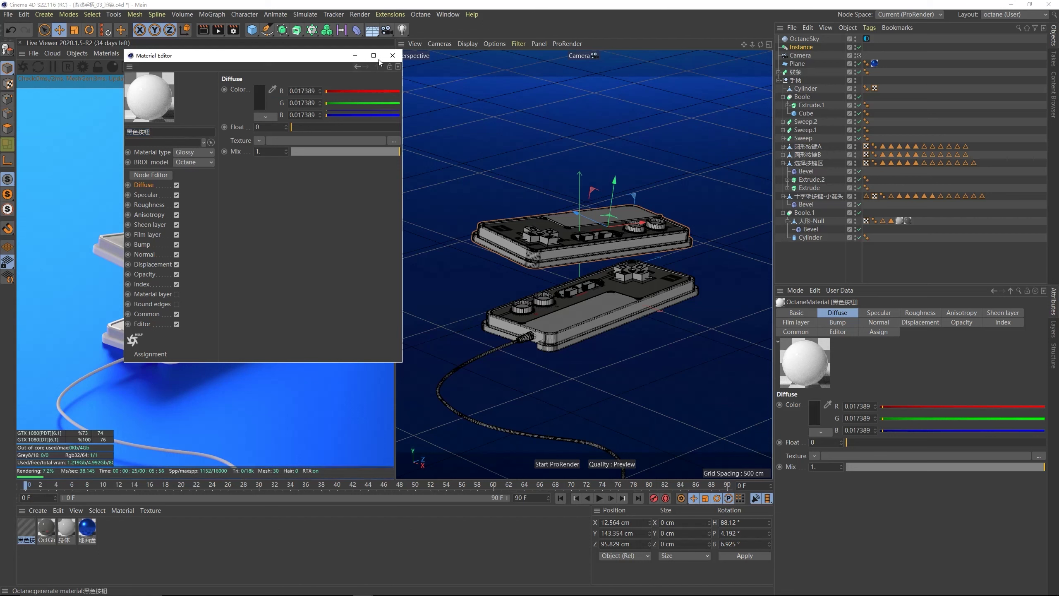
{"action": "left_click", "coordinate": [392, 55]}
- Apply 黑色按钮 to the round buttons, D-pad and select buttons, then duplicate it
{"action": "left_click_drag", "start_coordinate": [26, 531], "coordinate": [547, 302]}
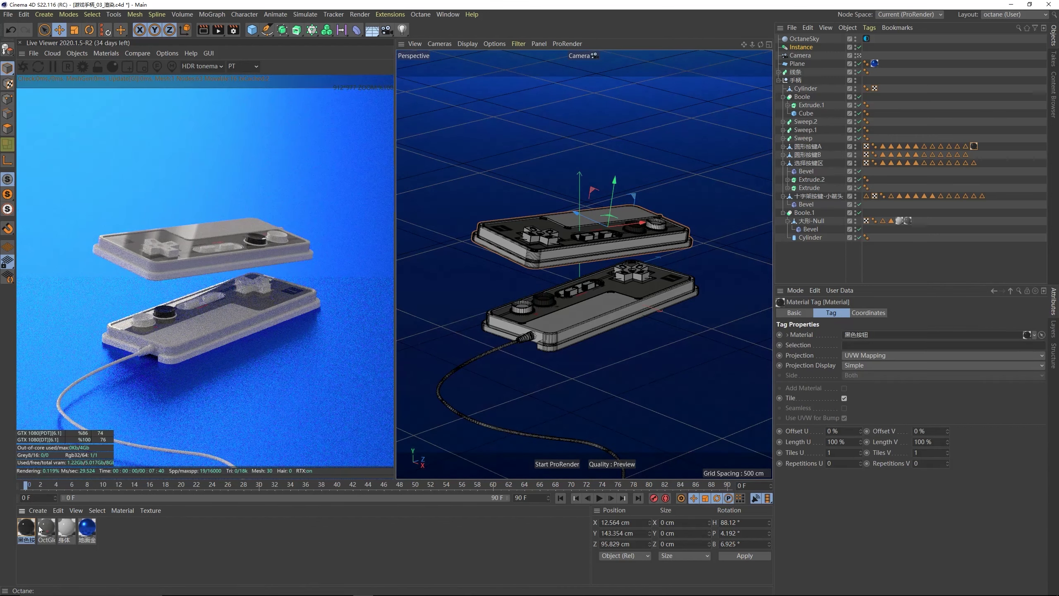
{"action": "left_click_drag", "start_coordinate": [25, 531], "coordinate": [621, 271]}
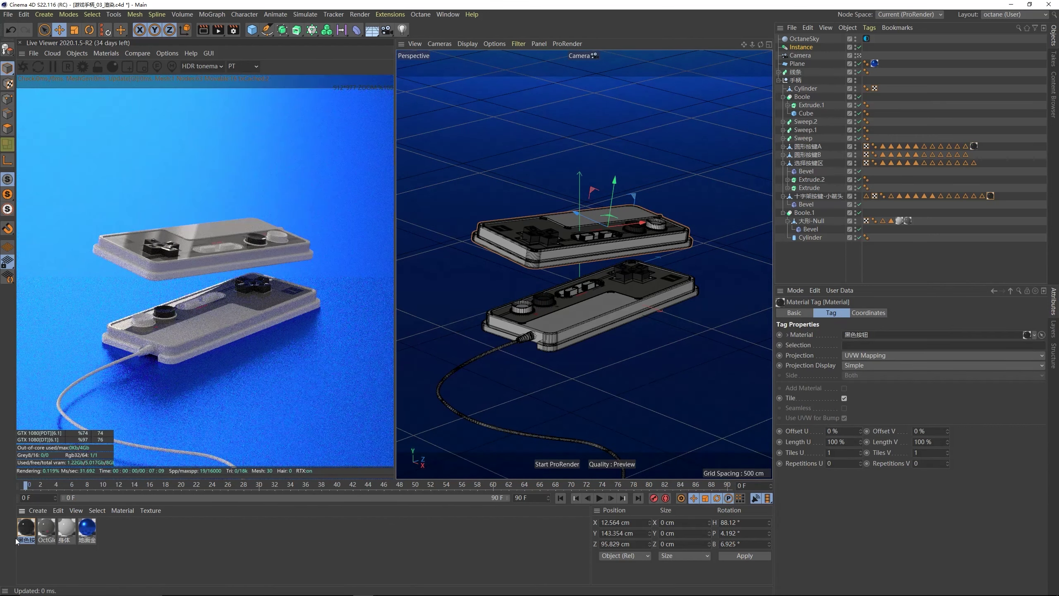
{"action": "left_click_drag", "start_coordinate": [26, 531], "coordinate": [591, 284]}
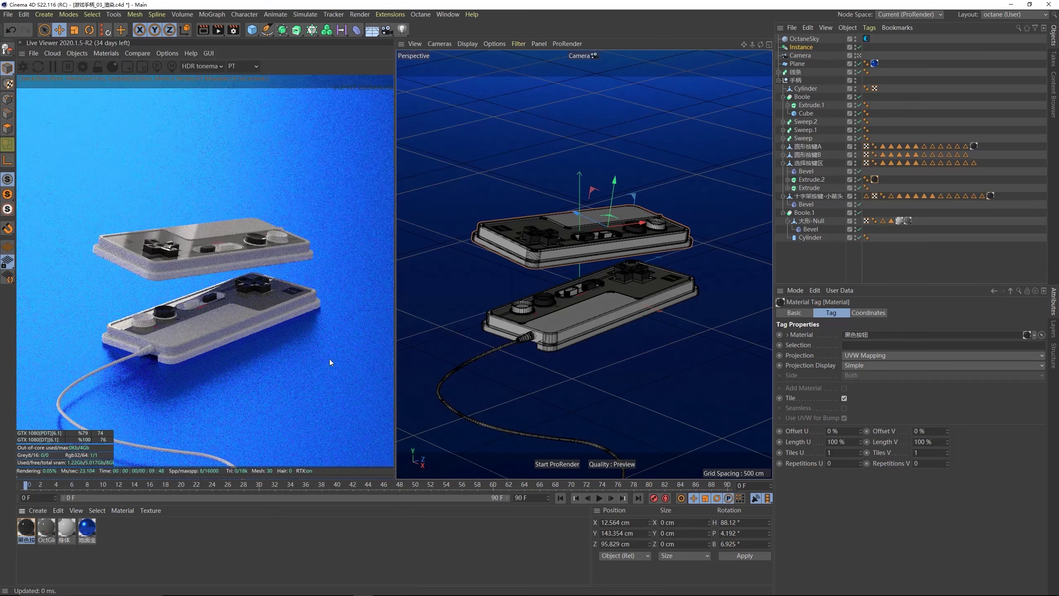
{"action": "key", "text": "ctrl+c"}
{"action": "key", "text": "ctrl+v"}
{"action": "double_click", "coordinate": [26, 540]}
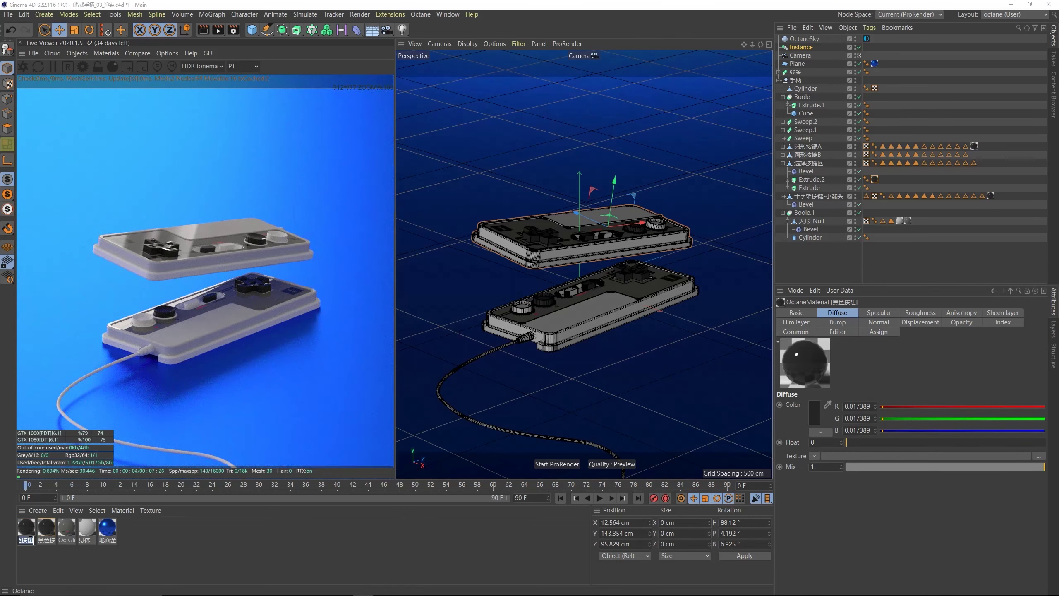
- Rename the copy 电线, apply it to the cable connector and cable, and duplicate 黑色按钮
{"action": "type", "text": "h"}
{"action": "type", "text": "电线"}
{"action": "key", "text": "Return"}
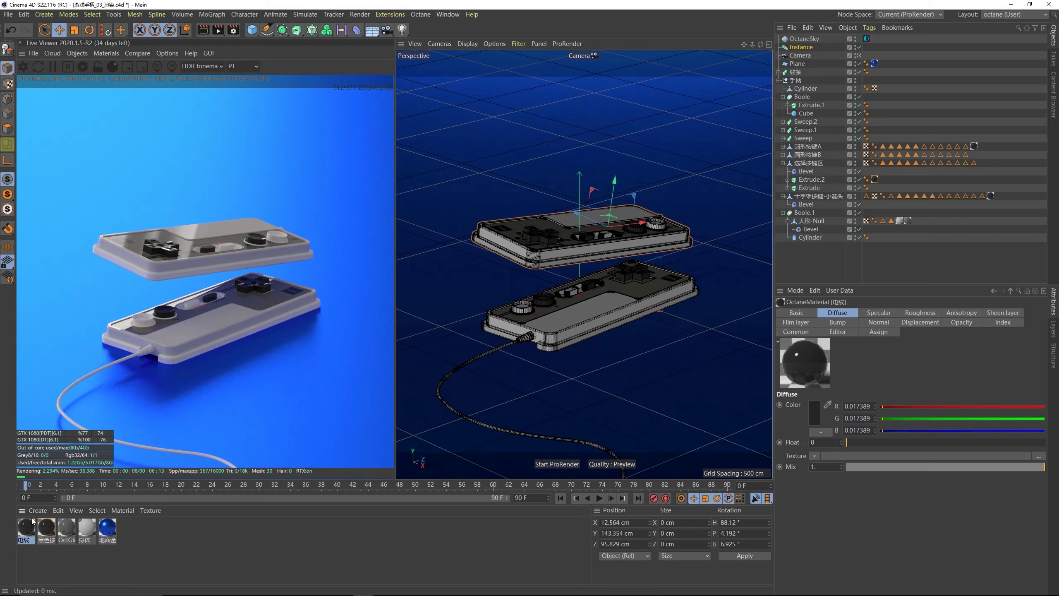
{"action": "left_click_drag", "start_coordinate": [33, 522], "coordinate": [523, 337]}
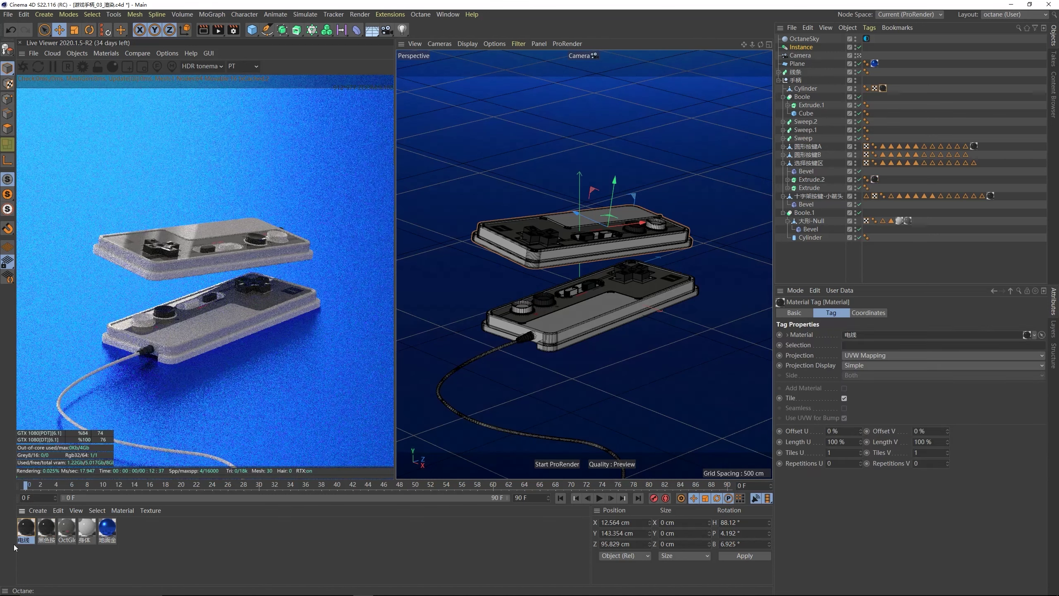
{"action": "left_click_drag", "start_coordinate": [30, 528], "coordinate": [495, 349]}
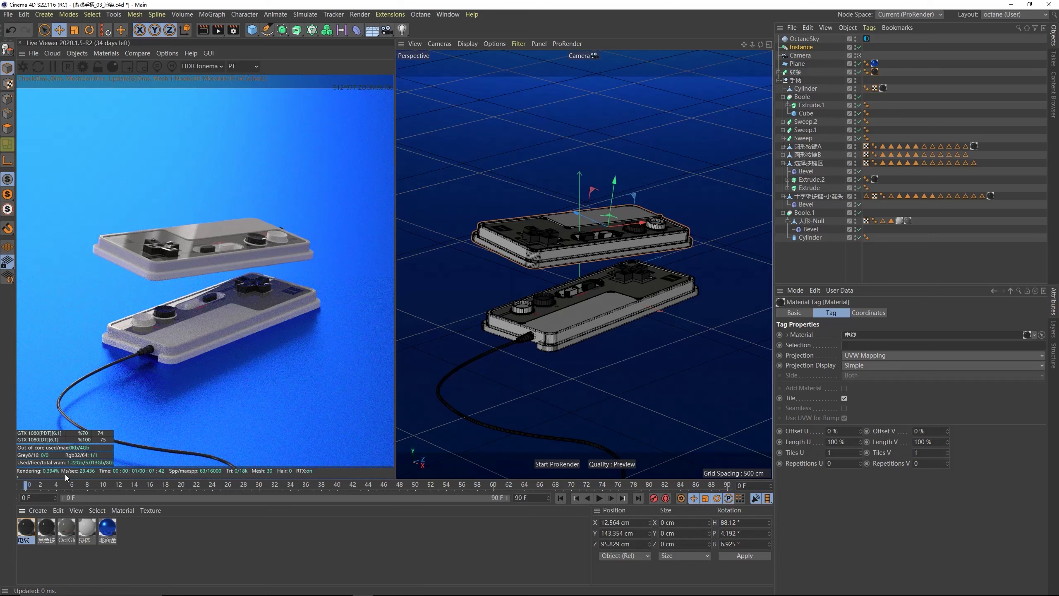
{"action": "left_click", "coordinate": [46, 529]}
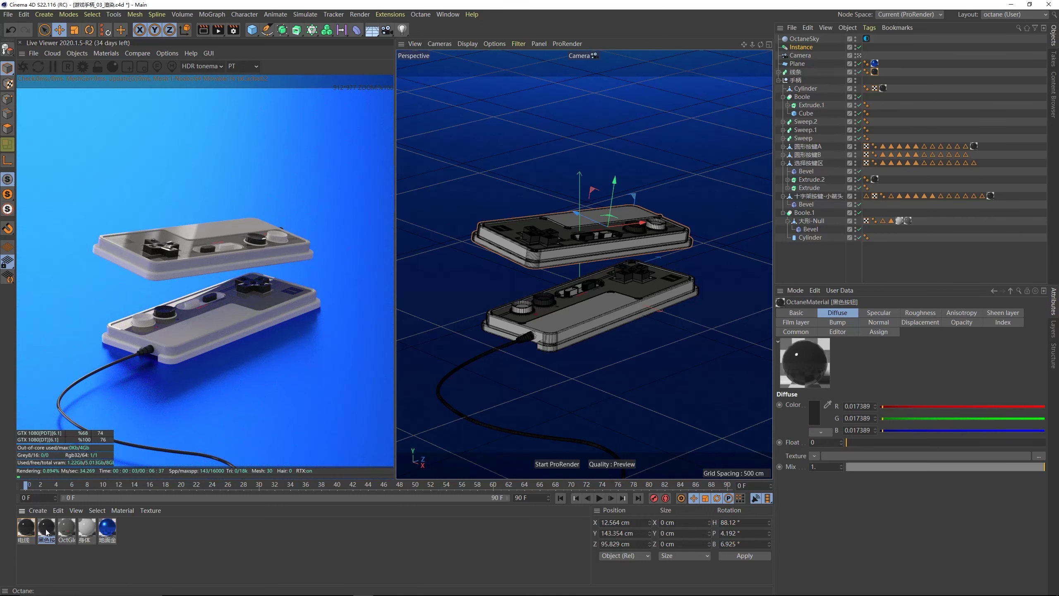
{"action": "left_click_drag", "start_coordinate": [46, 529], "coordinate": [65, 529], "text": "ctrl"}
- Rename the copied material 红色按钮 and set its diffuse colour to a saturated red
{"action": "double_click", "coordinate": [65, 540]}
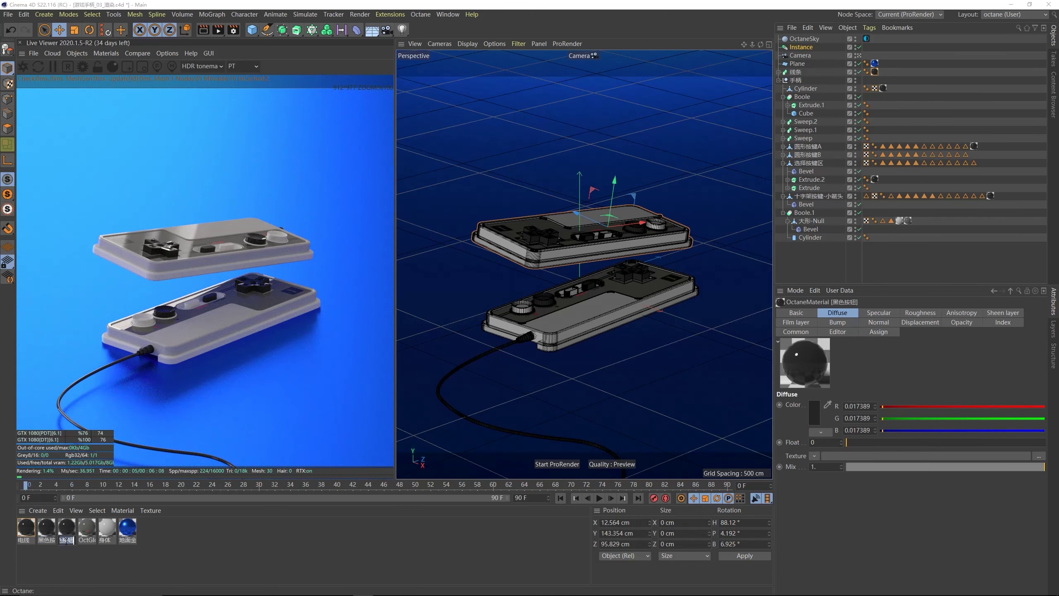
{"action": "type", "text": "hon红色按钮"}
{"action": "key", "text": "Return"}
{"action": "double_click", "coordinate": [66, 528]}
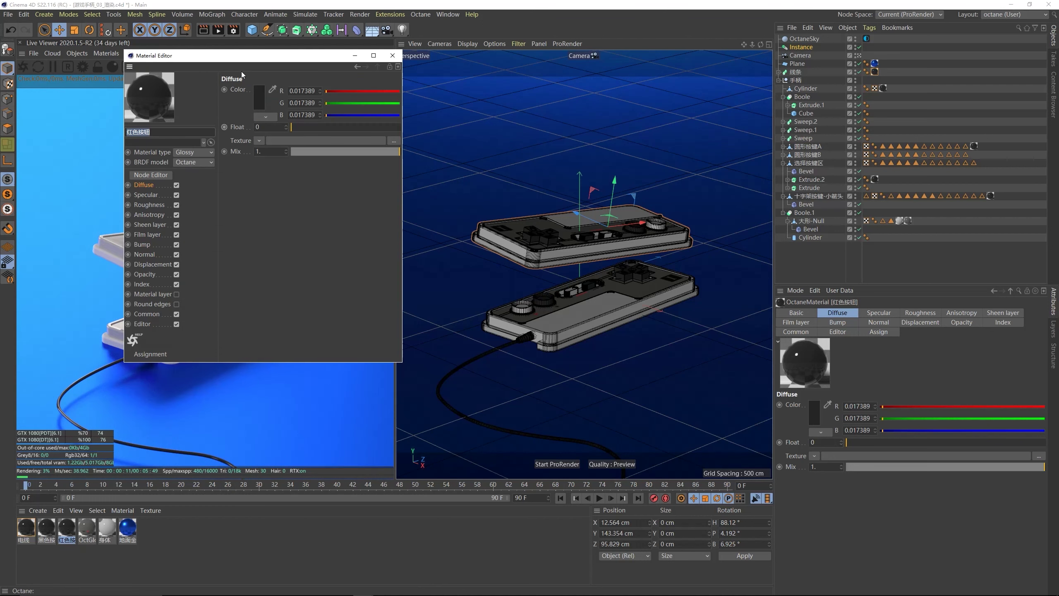
{"action": "left_click_drag", "start_coordinate": [245, 58], "coordinate": [288, 68]}
{"action": "left_click", "coordinate": [300, 102]}
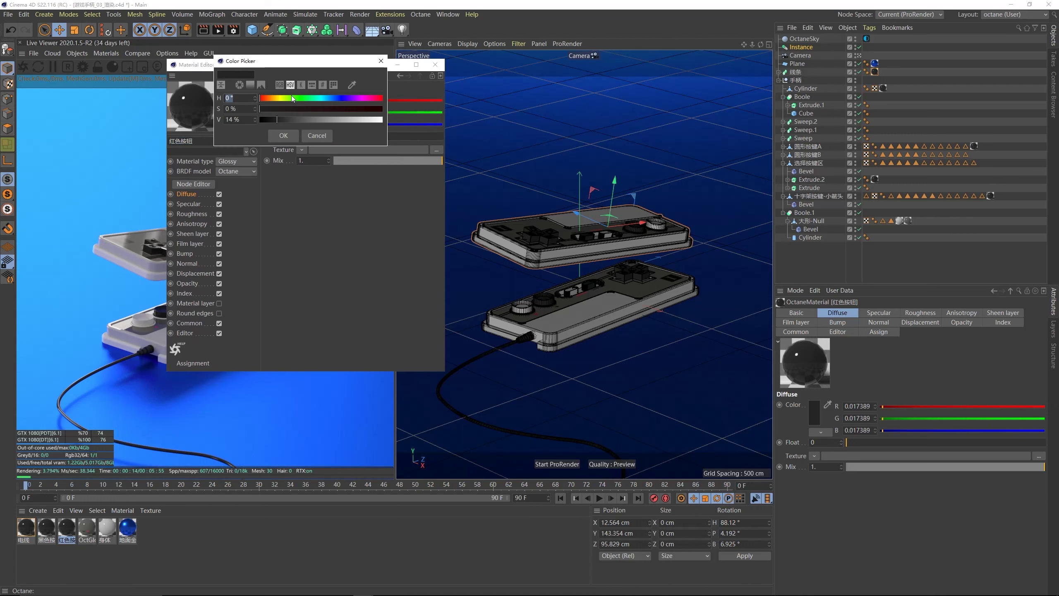
{"action": "mouse_move", "coordinate": [365, 111]}
{"action": "left_mouse_down"}
{"action": "mouse_move", "coordinate": [376, 110]}
{"action": "mouse_move", "coordinate": [353, 120]}
{"action": "mouse_move", "coordinate": [365, 109]}
{"action": "left_mouse_up"}
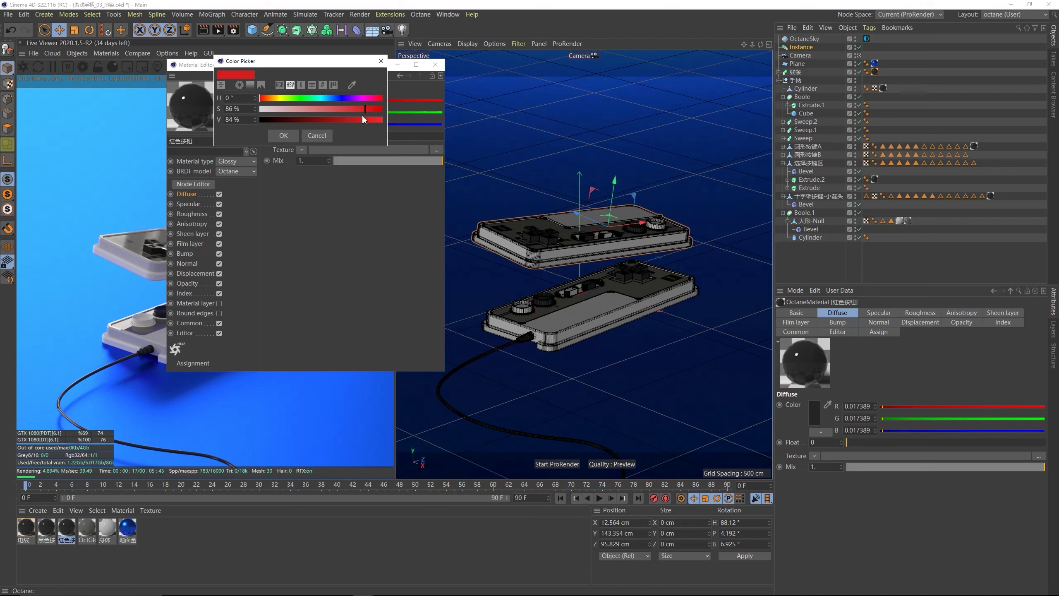
{"action": "left_click", "coordinate": [283, 135]}
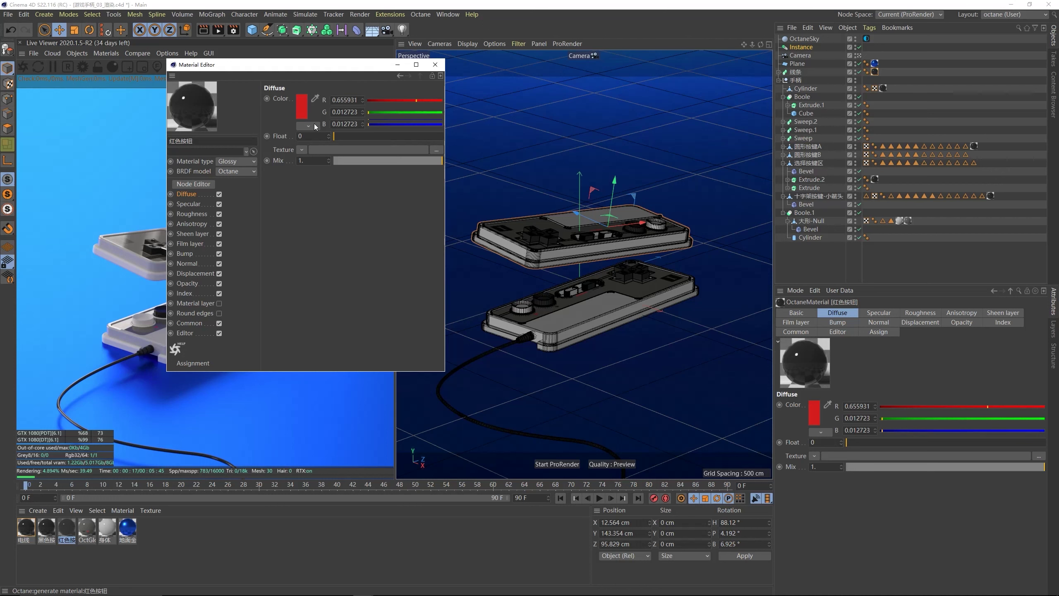
{"action": "left_click", "coordinate": [435, 64]}
- Apply 红色按钮 to the right-hand round buttons and the select buttons
{"action": "left_click_drag", "start_coordinate": [67, 529], "coordinate": [525, 306]}
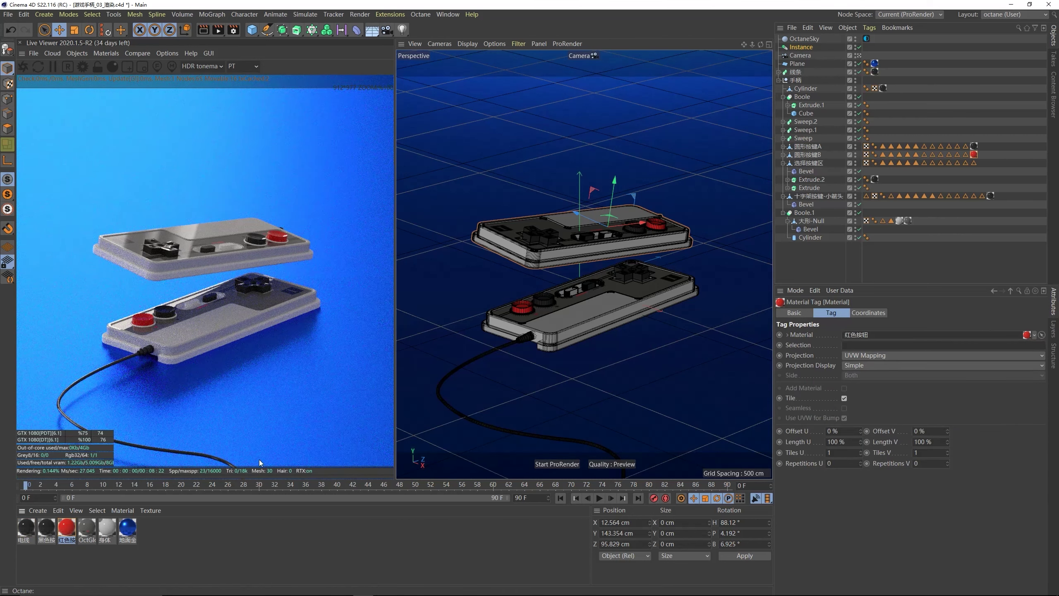
{"action": "left_click_drag", "start_coordinate": [84, 531], "coordinate": [160, 484]}
{"action": "left_click_drag", "start_coordinate": [571, 290], "coordinate": [571, 291]}
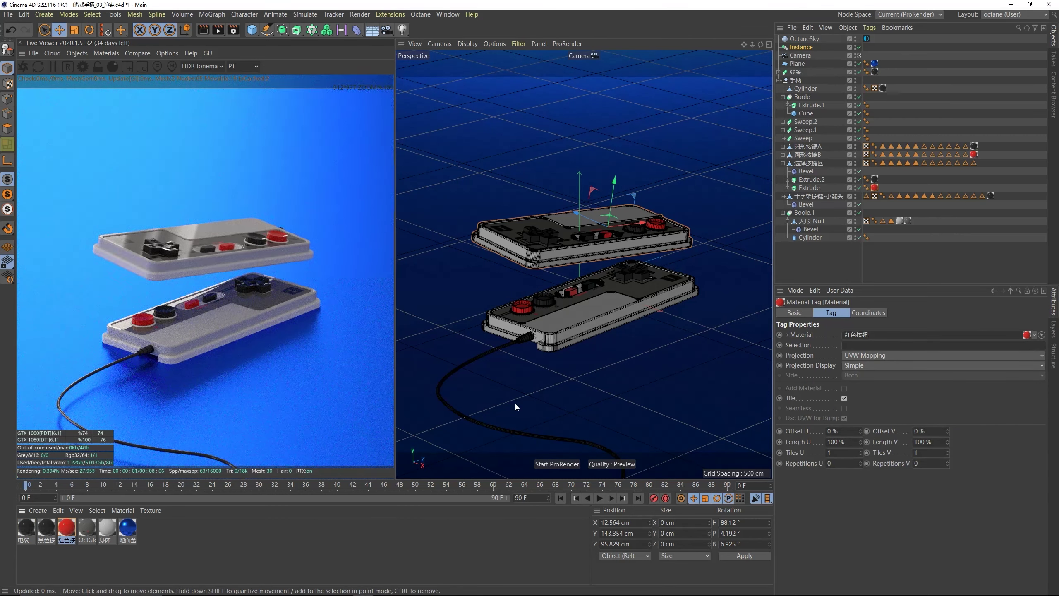
- Drop the grey 身体 material onto the lower controller's Extrude.1, then select Boole and Boole.1
{"action": "left_click", "coordinate": [505, 255]}
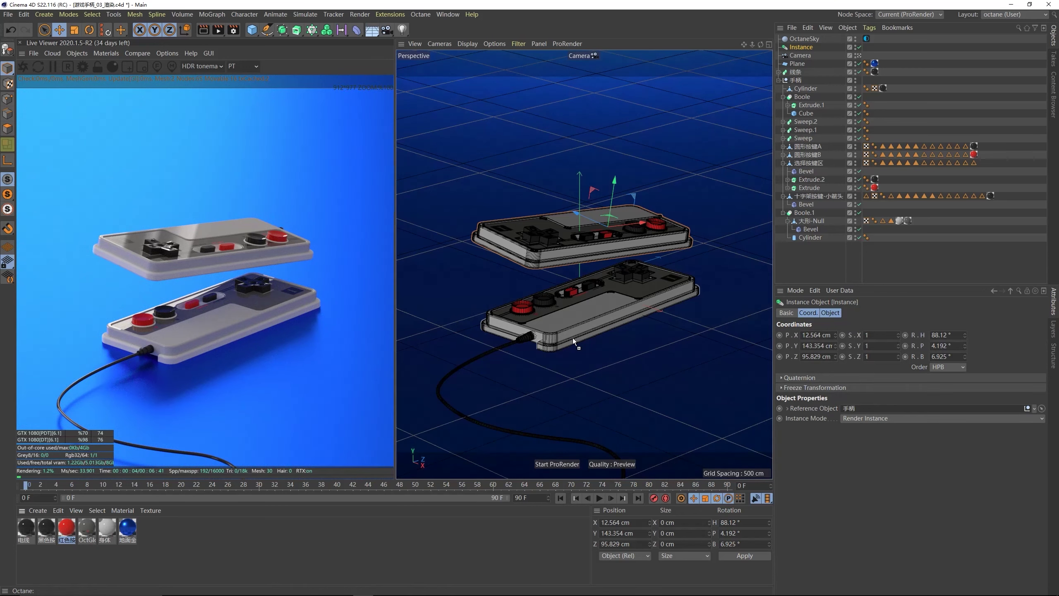
{"action": "left_click_drag", "start_coordinate": [565, 343], "coordinate": [565, 344]}
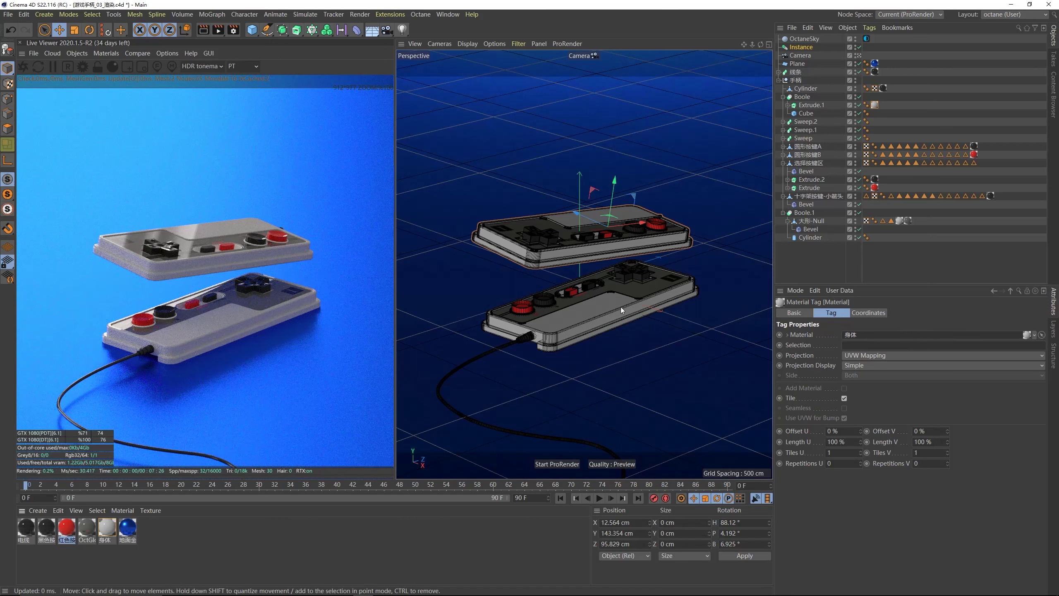
{"action": "left_click", "coordinate": [565, 343]}
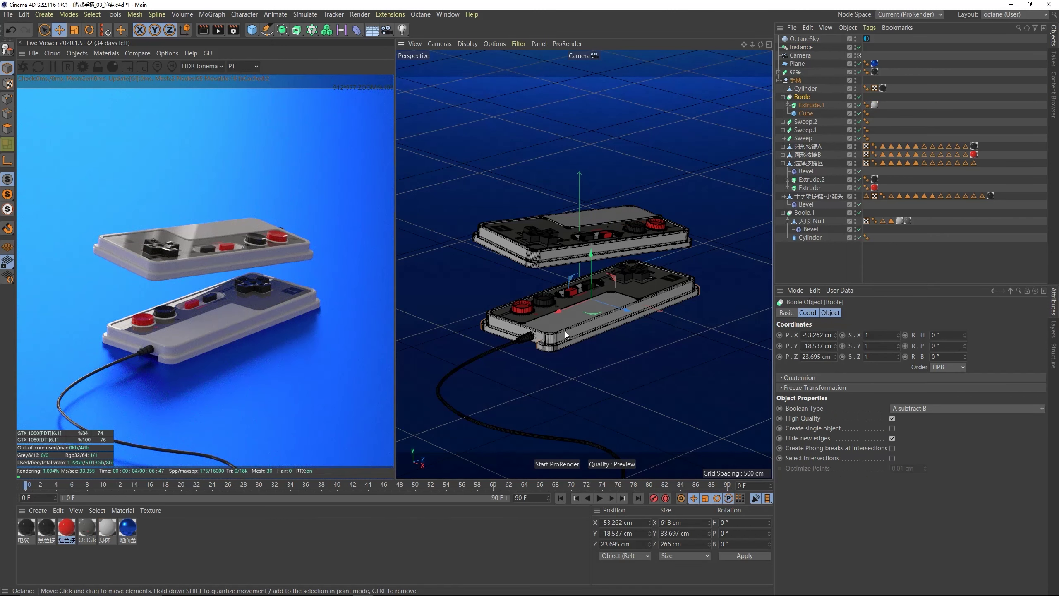
{"action": "left_click", "coordinate": [565, 331]}
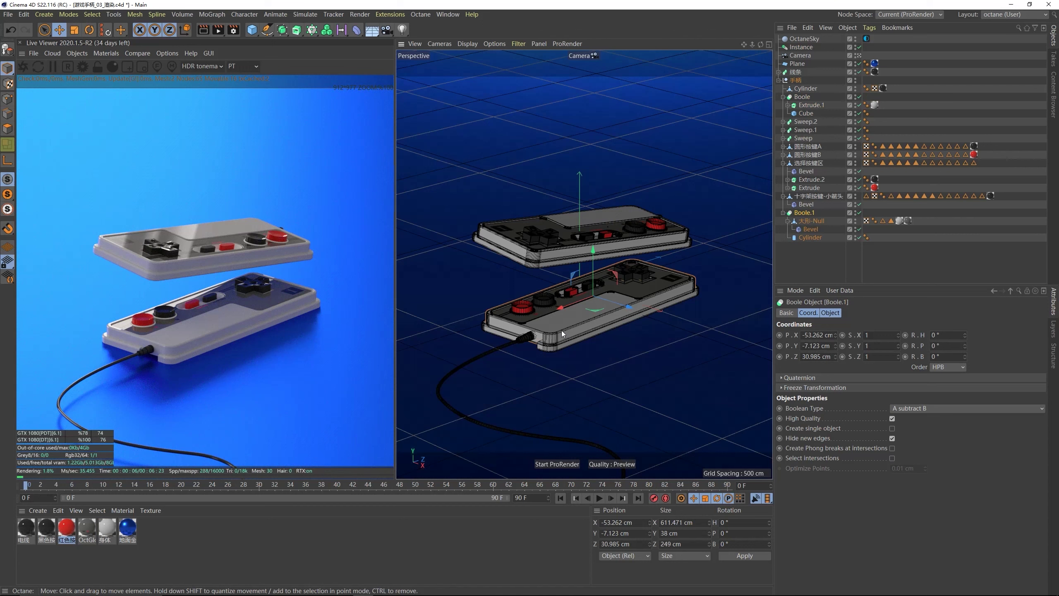
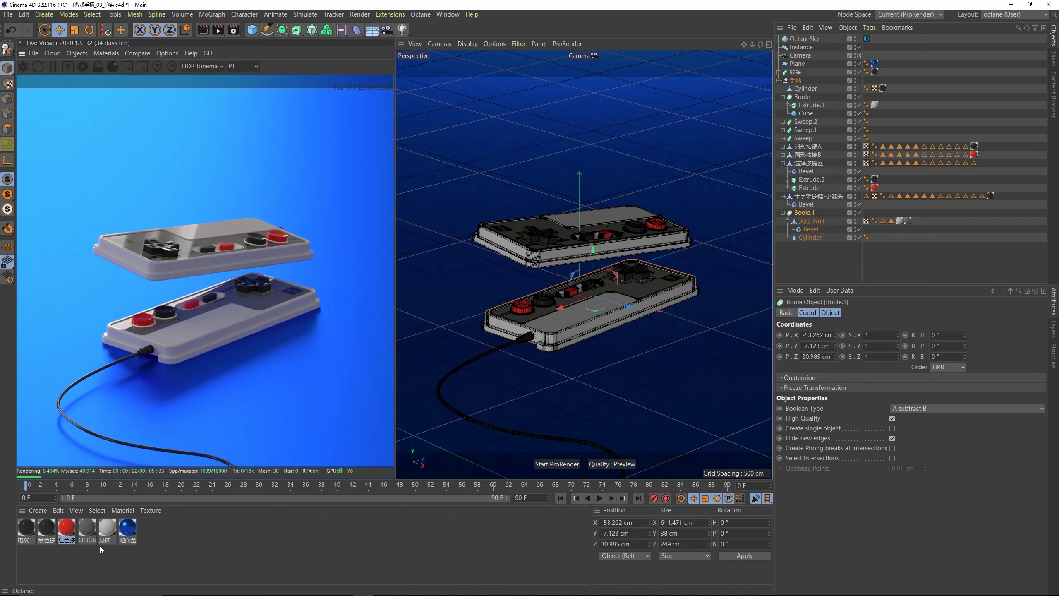
- Open the 身体 material in the Octane Node Editor and move the editor window aside
{"action": "left_click", "coordinate": [107, 528]}
{"action": "left_click", "coordinate": [106, 53]}
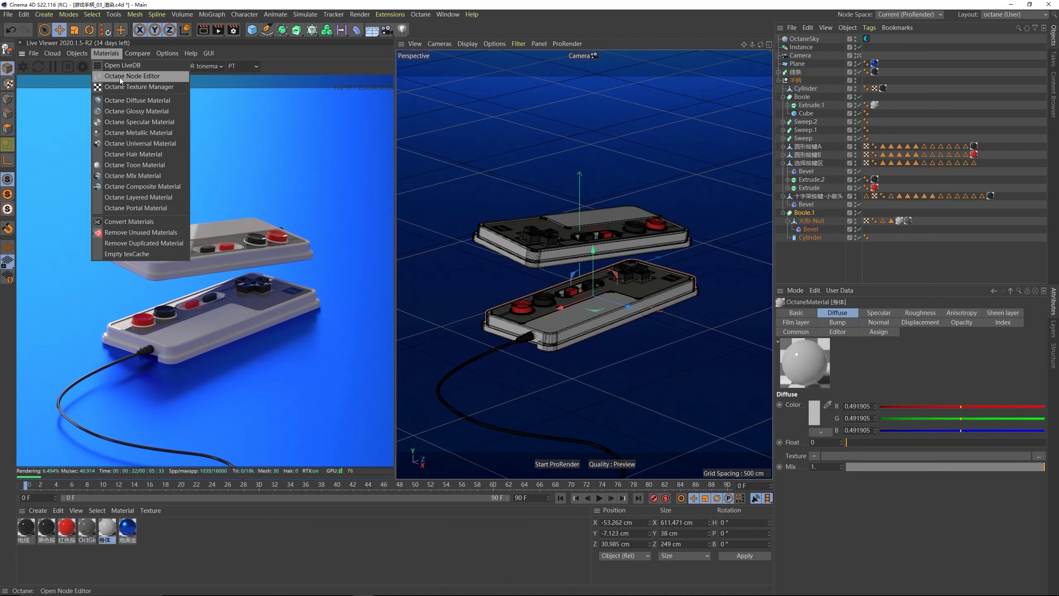
{"action": "left_click", "coordinate": [120, 78]}
{"action": "left_click_drag", "start_coordinate": [233, 159], "coordinate": [603, 117]}
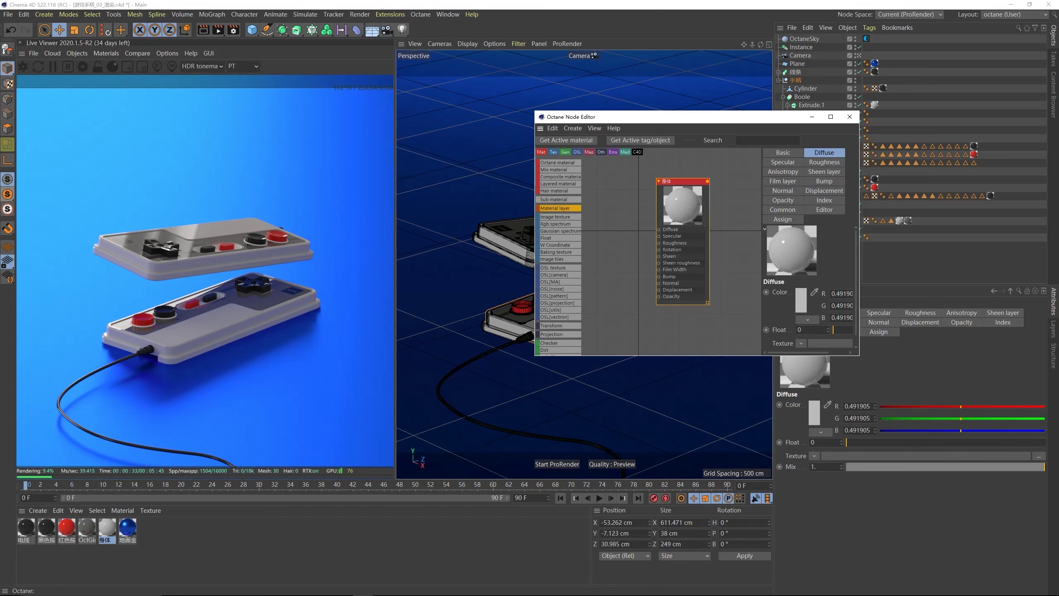
- Preview the dust textures from the TEXTURES folder full size, starting at Dust_GW_003
{"action": "key", "text": "alt+Tab"}
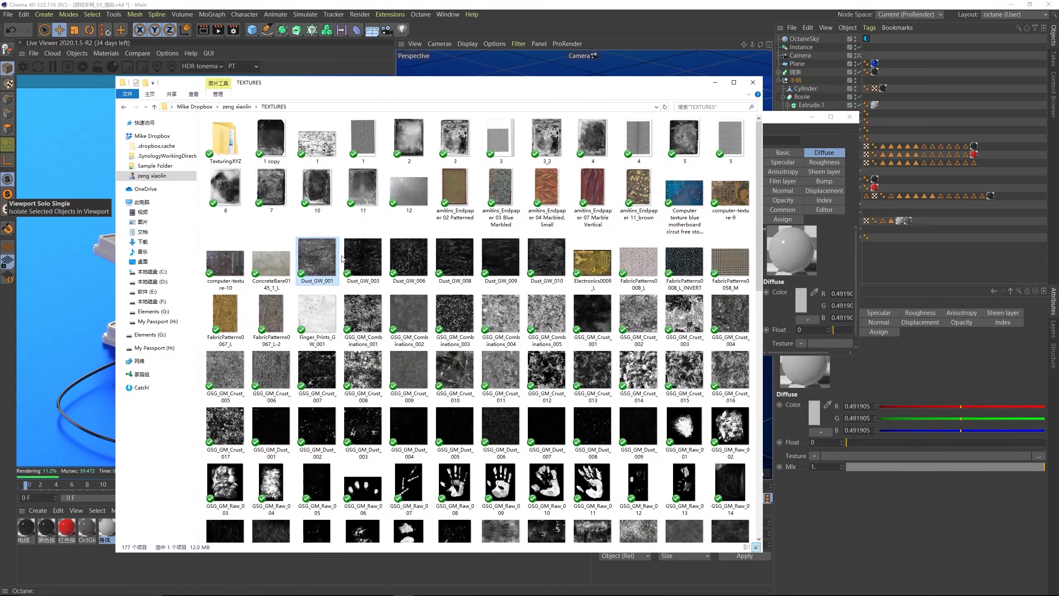
{"action": "double_click", "coordinate": [357, 256]}
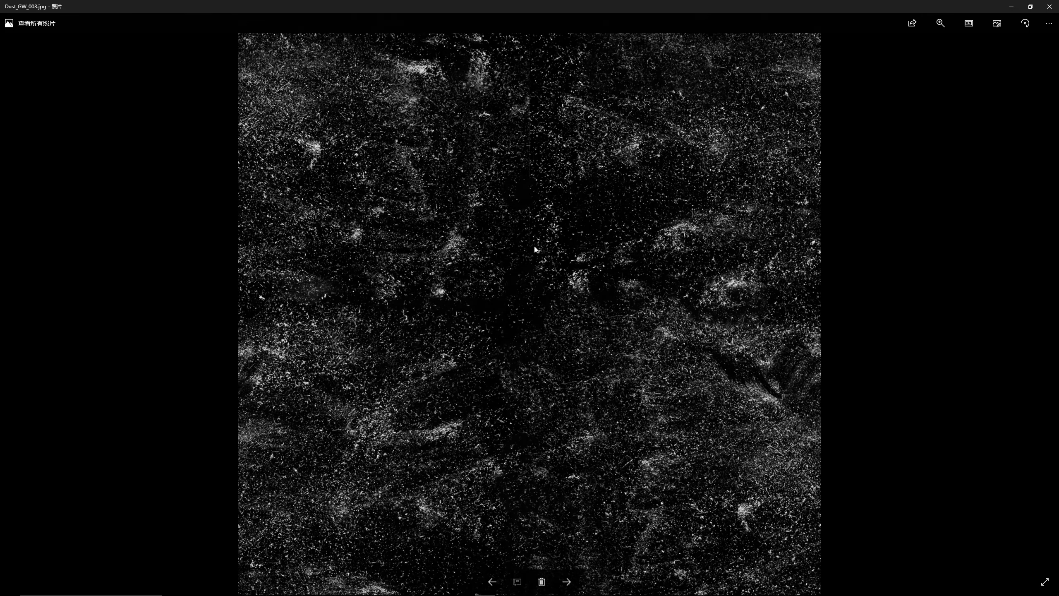
{"action": "key", "text": "Right"}
{"action": "key", "text": "Right"}
{"action": "key", "text": "Right"}
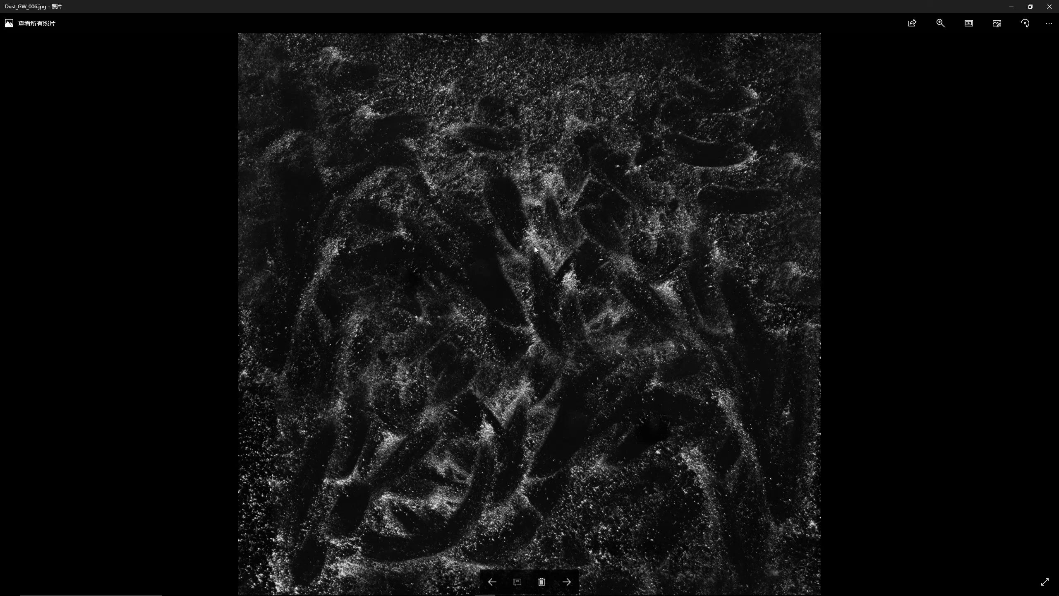
{"action": "key", "text": "Right"}
{"action": "key", "text": "Left"}
{"action": "key", "text": "Right"}
{"action": "key", "text": "Left"}
{"action": "left_click", "coordinate": [1050, 7]}
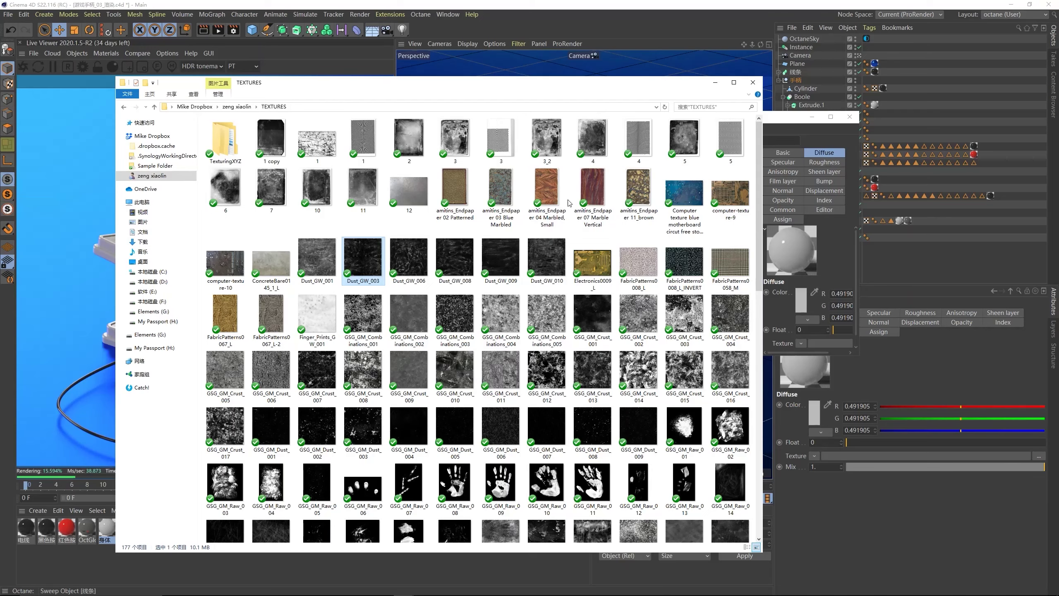
- Drop Dust_GW_006 into the 身体 material as an image texture driving Roughness
{"action": "left_click", "coordinate": [409, 259]}
{"action": "left_click_drag", "start_coordinate": [550, 85], "coordinate": [377, 97]}
{"action": "left_click_drag", "start_coordinate": [600, 118], "coordinate": [680, 117]}
{"action": "left_click", "coordinate": [555, 137]}
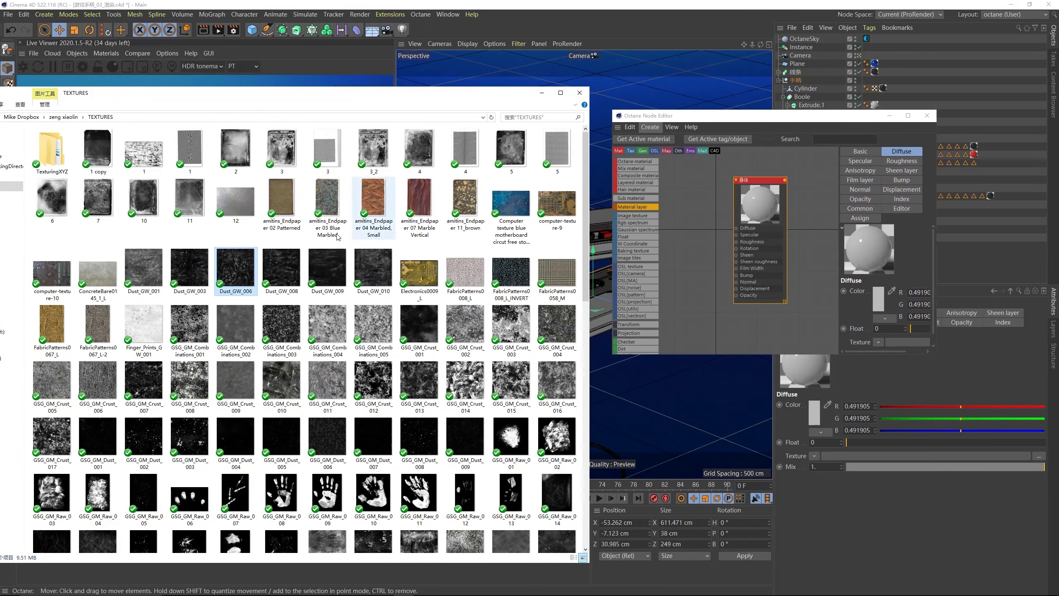
{"action": "left_click_drag", "start_coordinate": [236, 262], "coordinate": [735, 242]}
{"action": "left_click", "coordinate": [702, 284]}
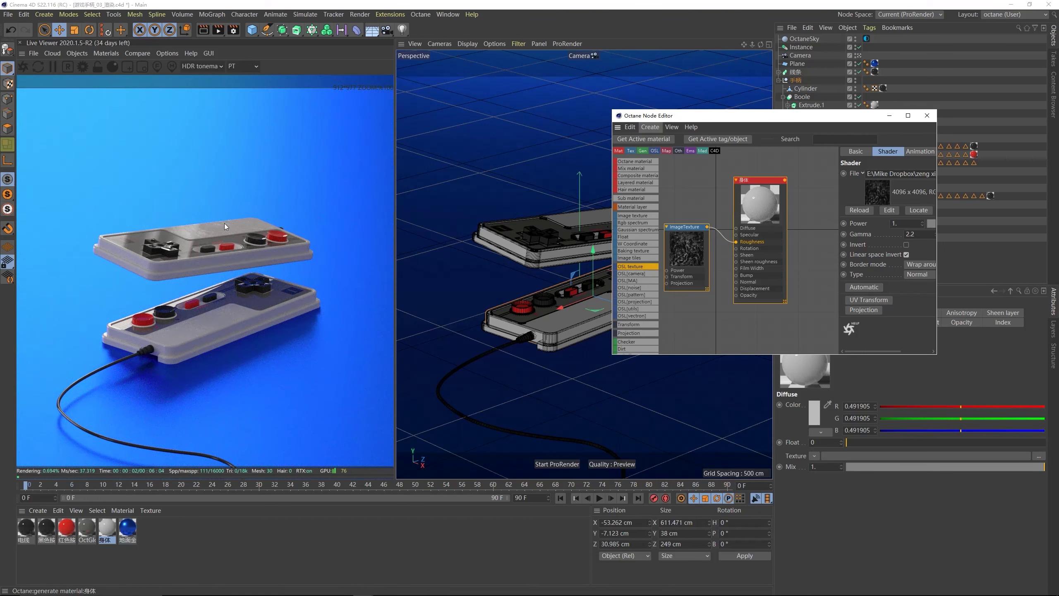
- Leave the scene camera and zoom and orbit to inspect the dust roughness up close
{"action": "left_click_drag", "start_coordinate": [845, 116], "coordinate": [686, 253]}
{"action": "left_click", "coordinate": [859, 55]}
{"action": "scroll", "coordinate": [598, 161], "scroll_direction": "up", "scroll_amount": 5}
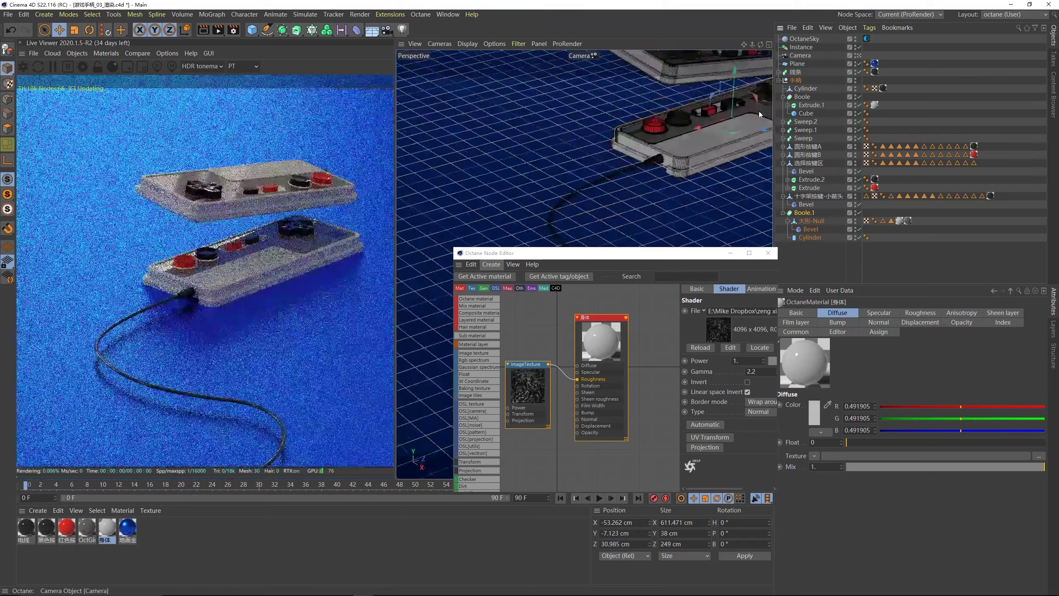
{"action": "scroll", "coordinate": [601, 152], "scroll_direction": "up", "scroll_amount": 10}
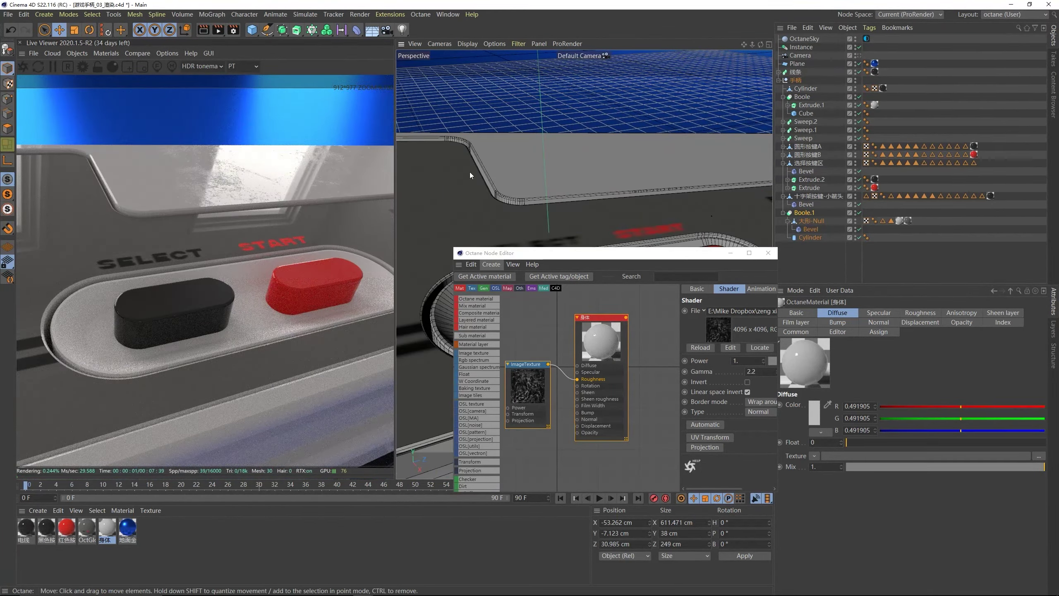
{"action": "scroll", "coordinate": [557, 179], "scroll_direction": "down", "scroll_amount": 3}
{"action": "left_click_drag", "start_coordinate": [567, 178], "coordinate": [639, 172], "text": "alt"}
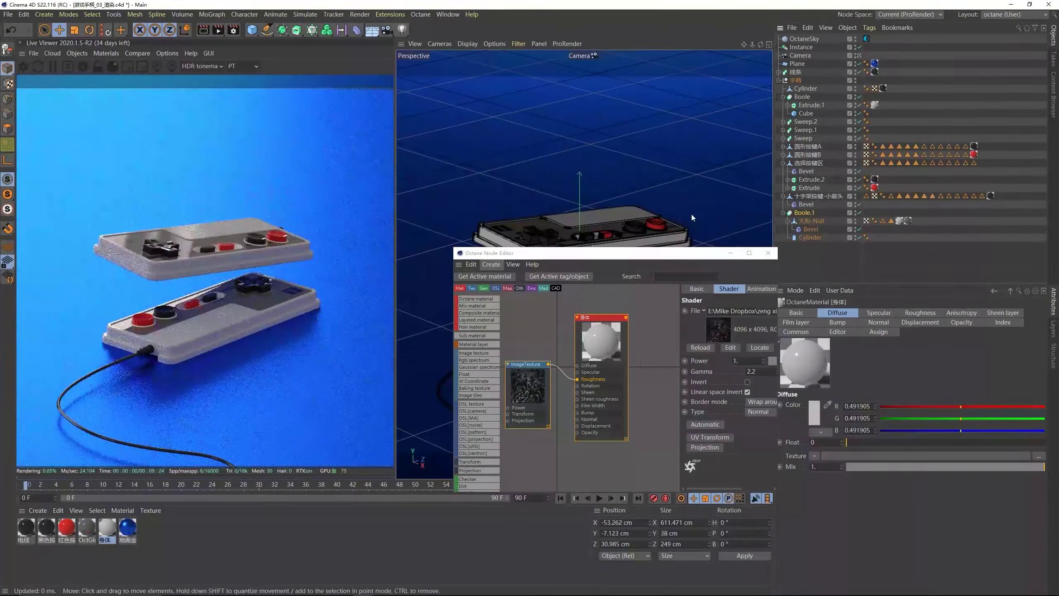
- Rearrange the ImageTexture node beside the material node in the node editor
{"action": "left_click_drag", "start_coordinate": [532, 389], "coordinate": [532, 380]}
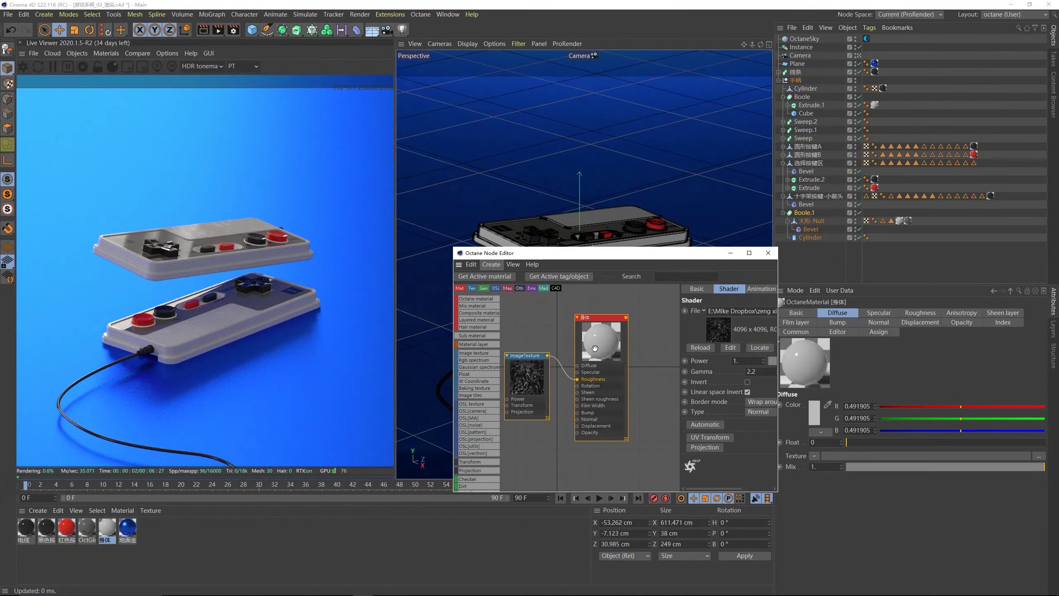
{"action": "middle_click_drag", "start_coordinate": [534, 337], "coordinate": [563, 327]}
{"action": "left_click_drag", "start_coordinate": [559, 365], "coordinate": [547, 353]}
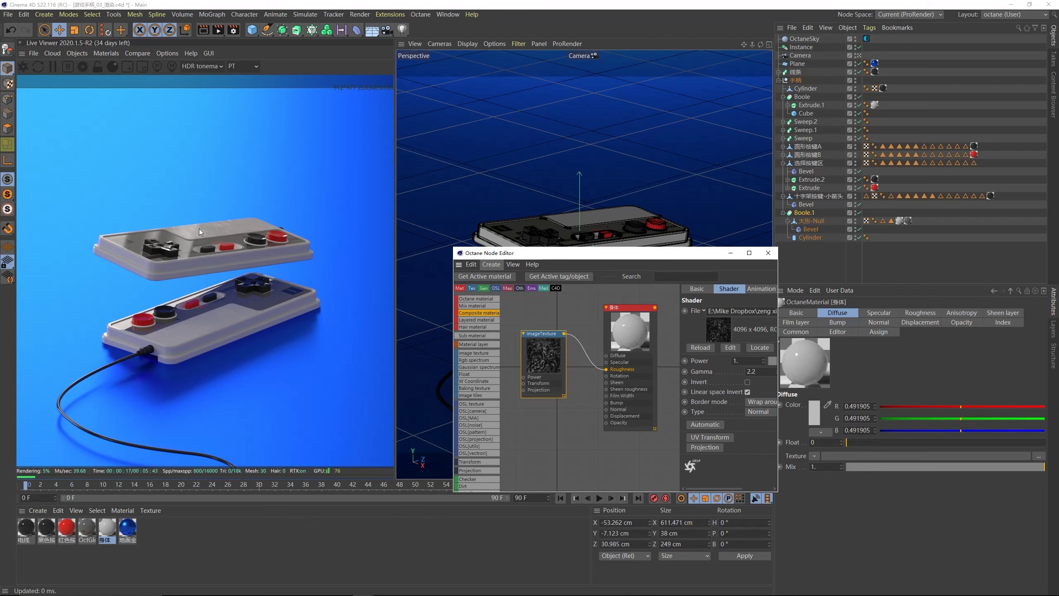
- Locate the texture folder and preview Dust_GW_009 and GSG_GM_Crust_001 full size
{"action": "left_click", "coordinate": [760, 348]}
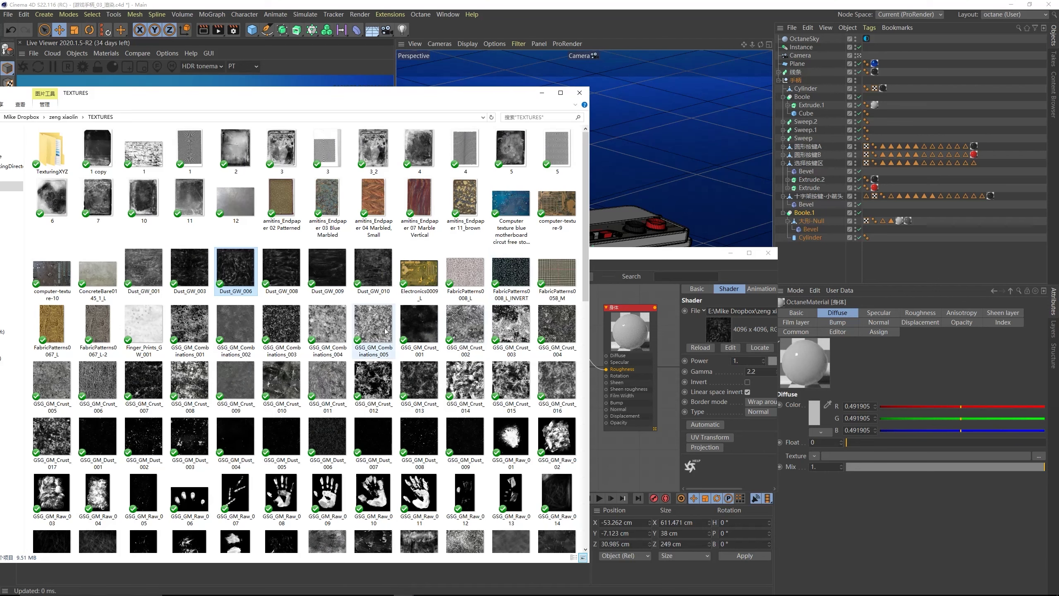
{"action": "left_click", "coordinate": [334, 267]}
{"action": "double_click", "coordinate": [335, 265]}
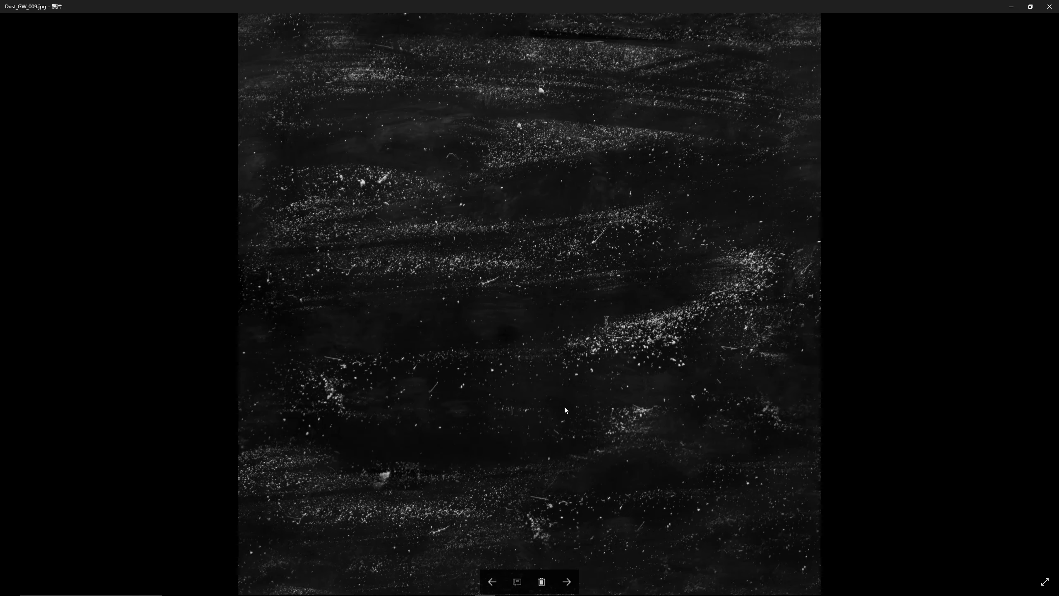
{"action": "left_click", "coordinate": [1049, 6]}
{"action": "left_click", "coordinate": [421, 343]}
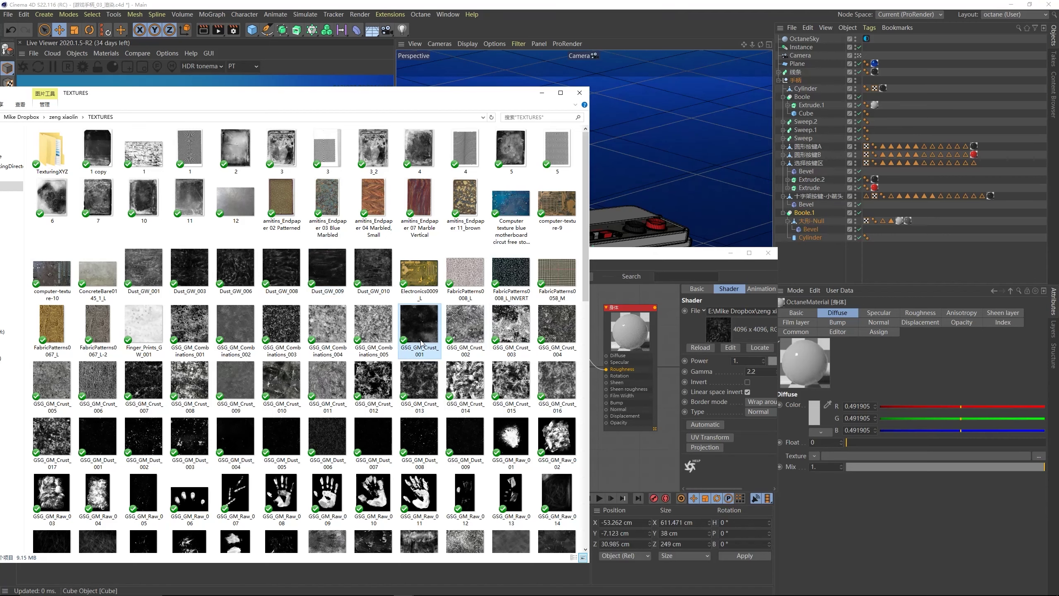
{"action": "double_click", "coordinate": [421, 343]}
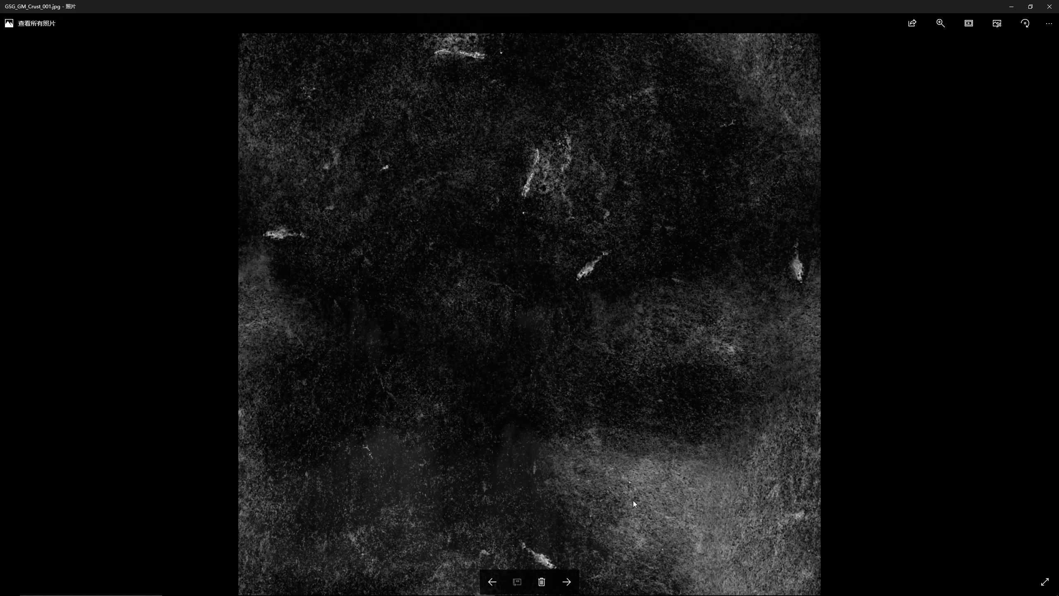
{"action": "left_click", "coordinate": [1049, 6]}
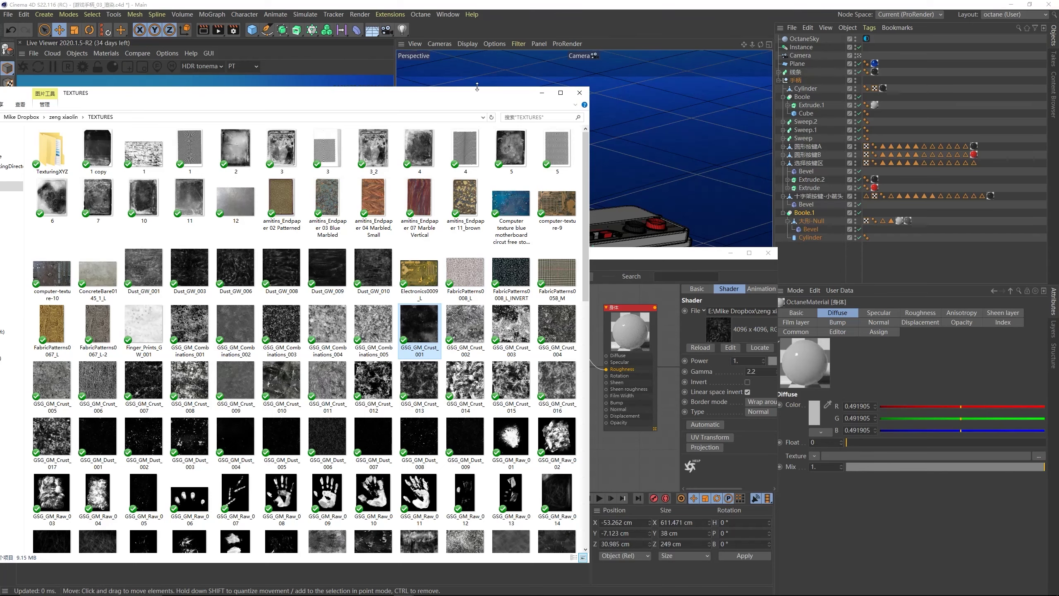
- Drop GSG_GM_Crust_001 into the body material's node graph as a new image texture
{"action": "left_click_drag", "start_coordinate": [484, 99], "coordinate": [331, 99]}
{"action": "left_click_drag", "start_coordinate": [269, 328], "coordinate": [564, 425]}
{"action": "left_click", "coordinate": [543, 356]}
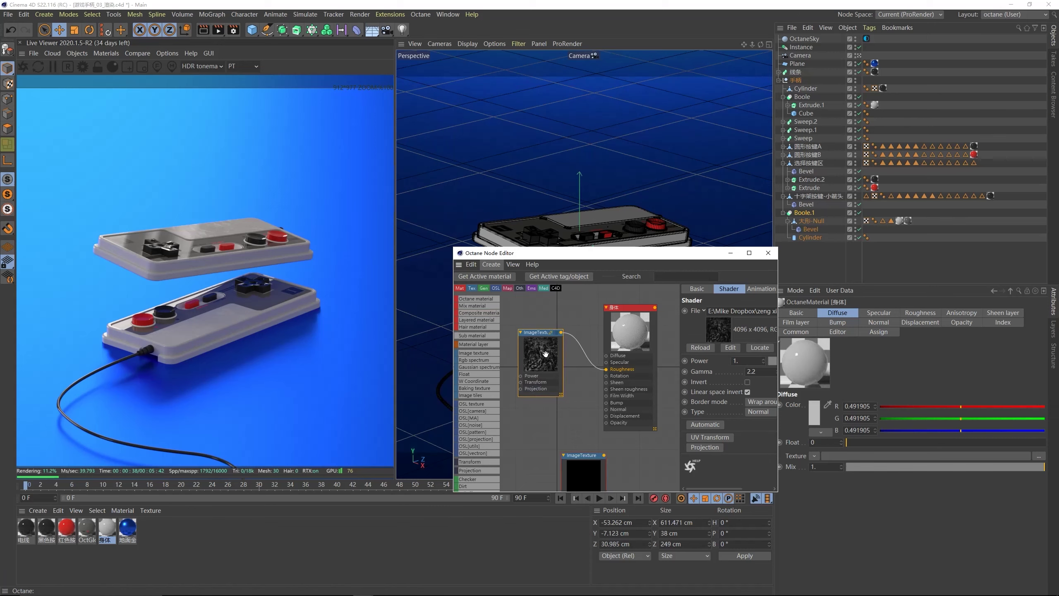
- Replace the dust texture node with GSG_GM_Crust_001 wired to Roughness, and orbit to check it
{"action": "key", "text": "Delete"}
{"action": "left_click_drag", "start_coordinate": [590, 461], "coordinate": [607, 370]}
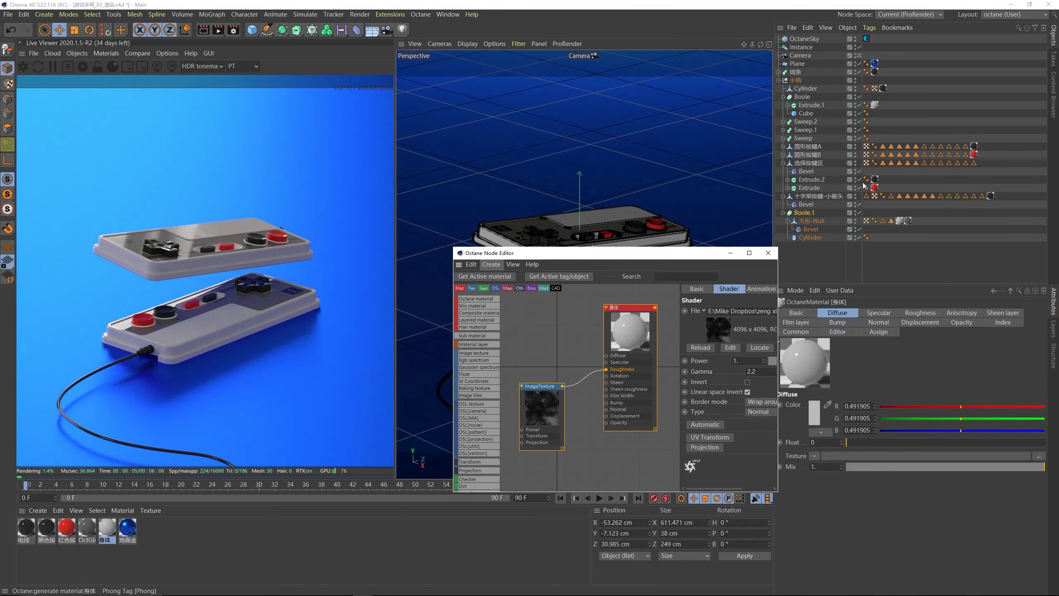
{"action": "left_click", "coordinate": [859, 55]}
{"action": "left_click", "coordinate": [859, 55]}
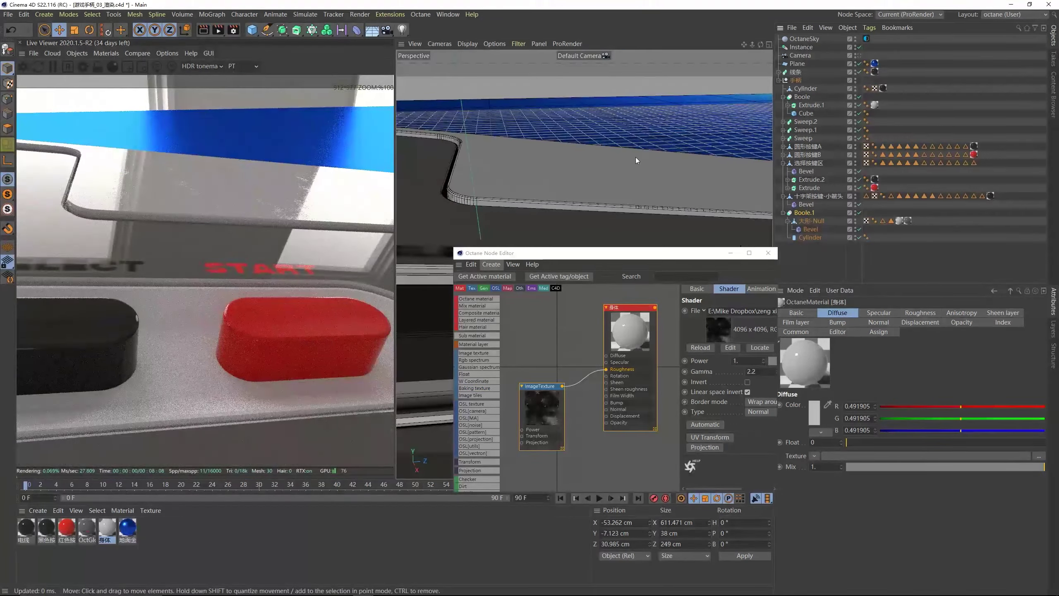
{"action": "left_click_drag", "start_coordinate": [546, 179], "coordinate": [635, 172], "text": "alt"}
{"action": "left_click", "coordinate": [858, 56]}
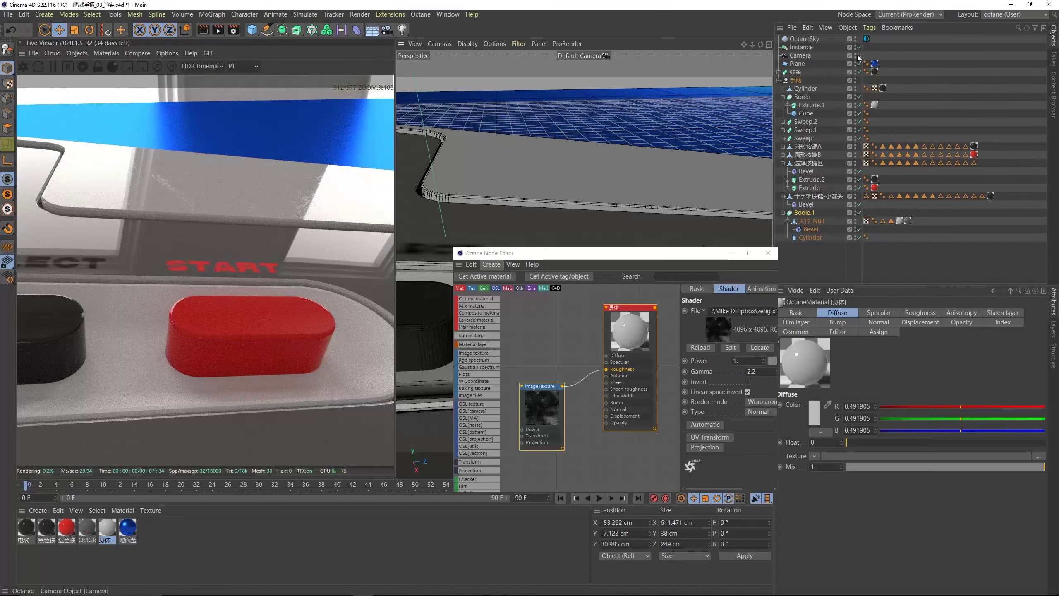
{"action": "left_click_drag", "start_coordinate": [565, 254], "coordinate": [551, 312]}
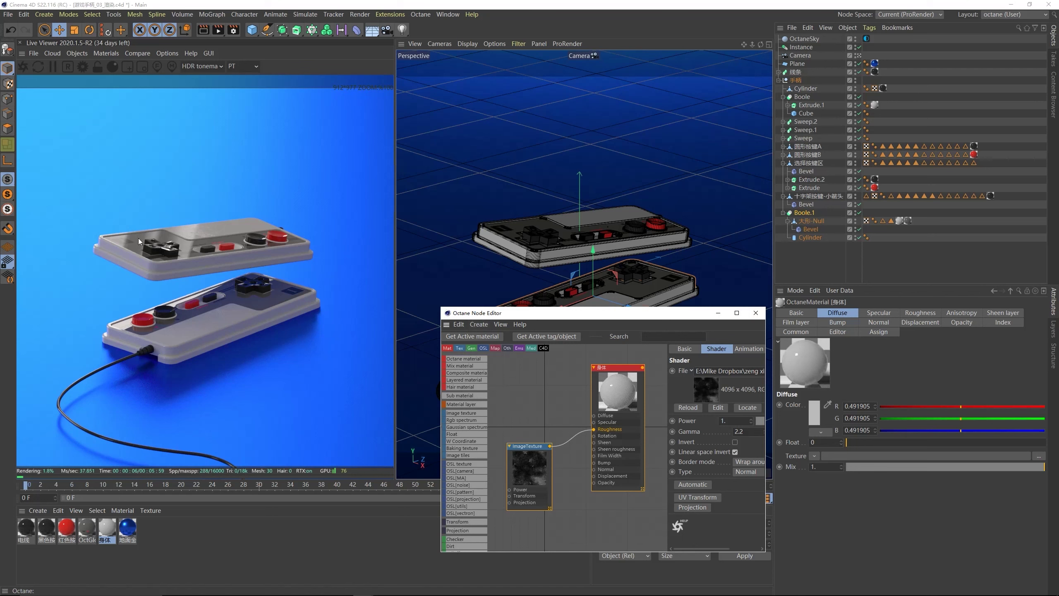
- Select the OctGl material, inspect its ImageTexture and OctGlossy1 node settings, then return to TEXTURES
{"action": "left_click", "coordinate": [86, 532]}
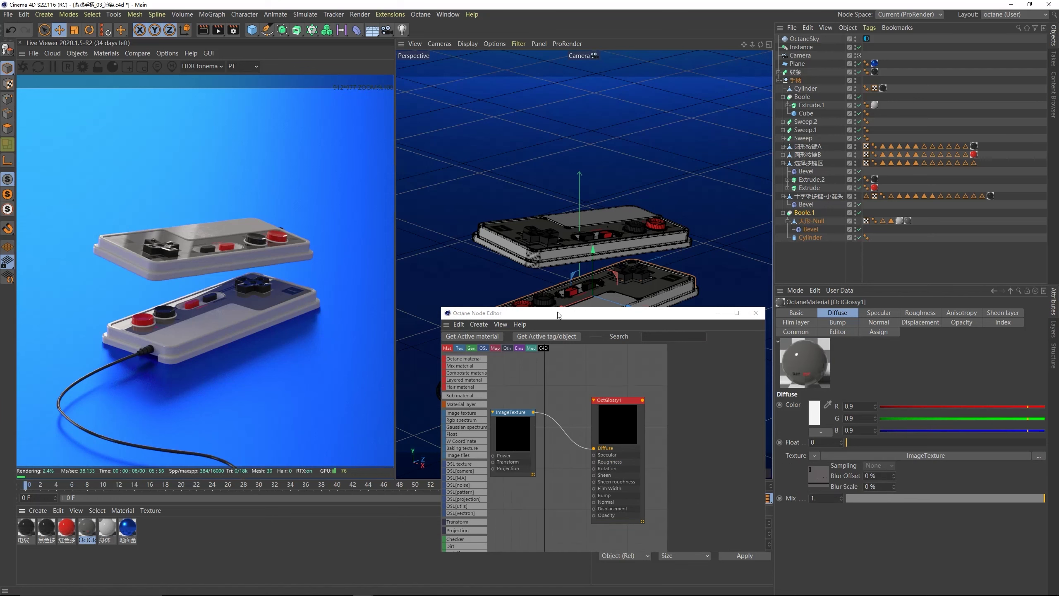
{"action": "left_click_drag", "start_coordinate": [558, 312], "coordinate": [648, 270]}
{"action": "left_click_drag", "start_coordinate": [607, 384], "coordinate": [608, 354]}
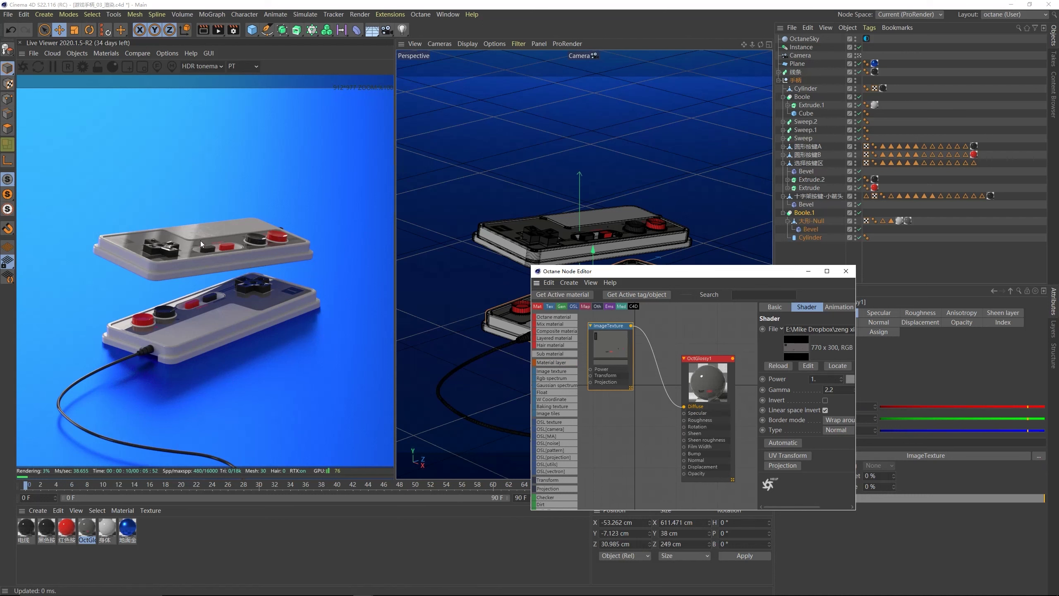
{"action": "left_click", "coordinate": [701, 380]}
{"action": "left_click", "coordinate": [612, 375]}
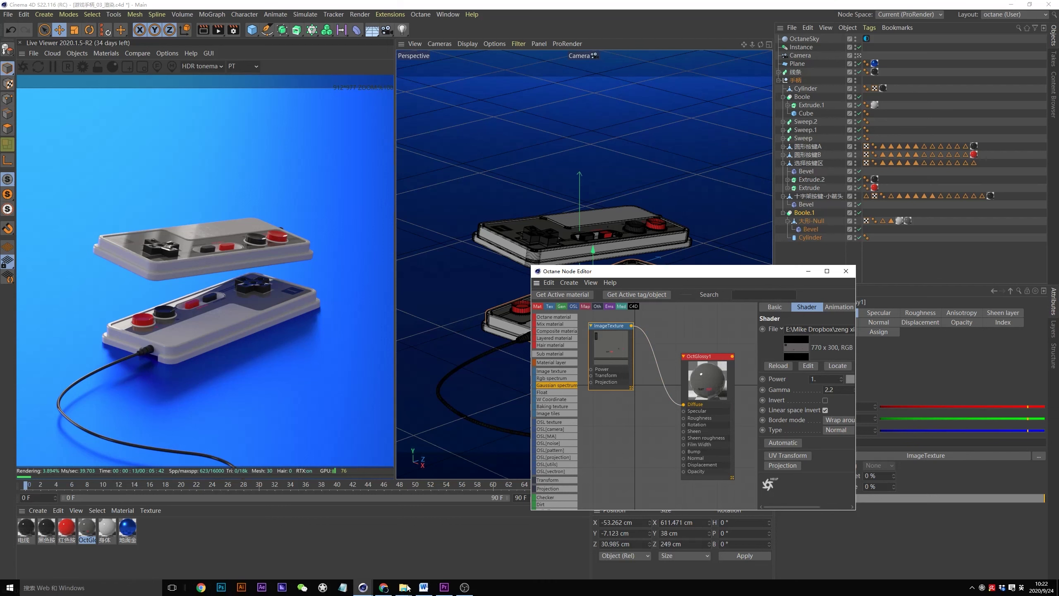
{"action": "mouse_move", "coordinate": [405, 588]}
{"action": "left_click", "coordinate": [545, 551]}
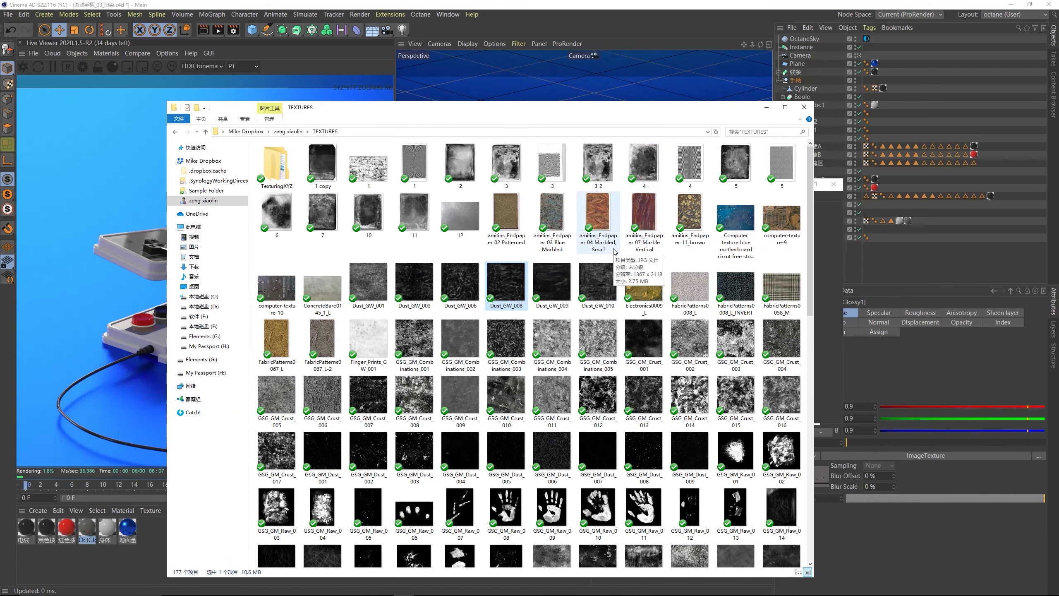
- Preview GSG_GM_Crust_017 and Dust_GW_001 full size
{"action": "double_click", "coordinate": [276, 451]}
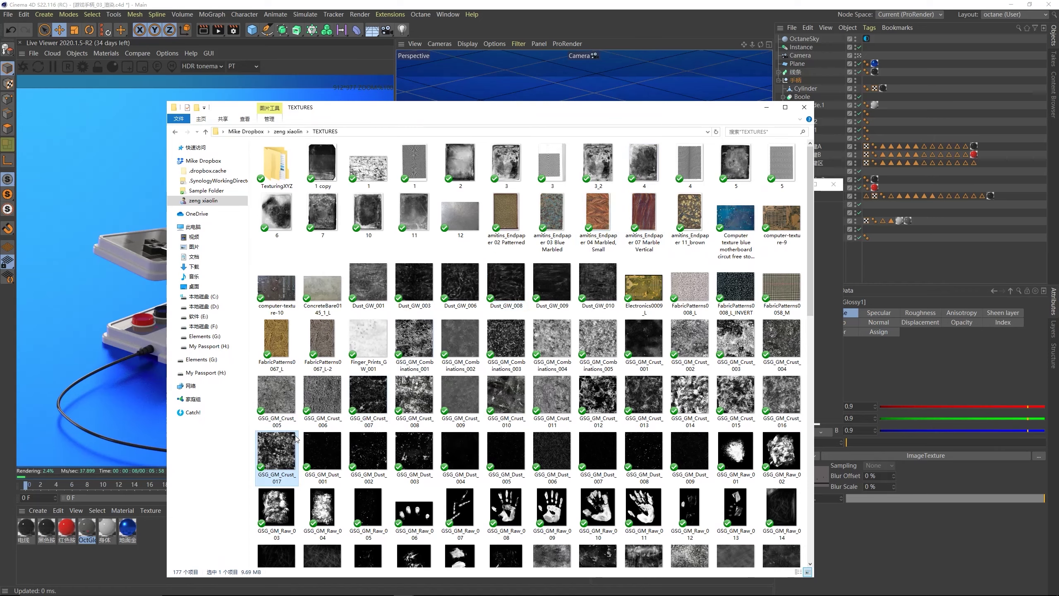
{"action": "key", "text": "alt+F4"}
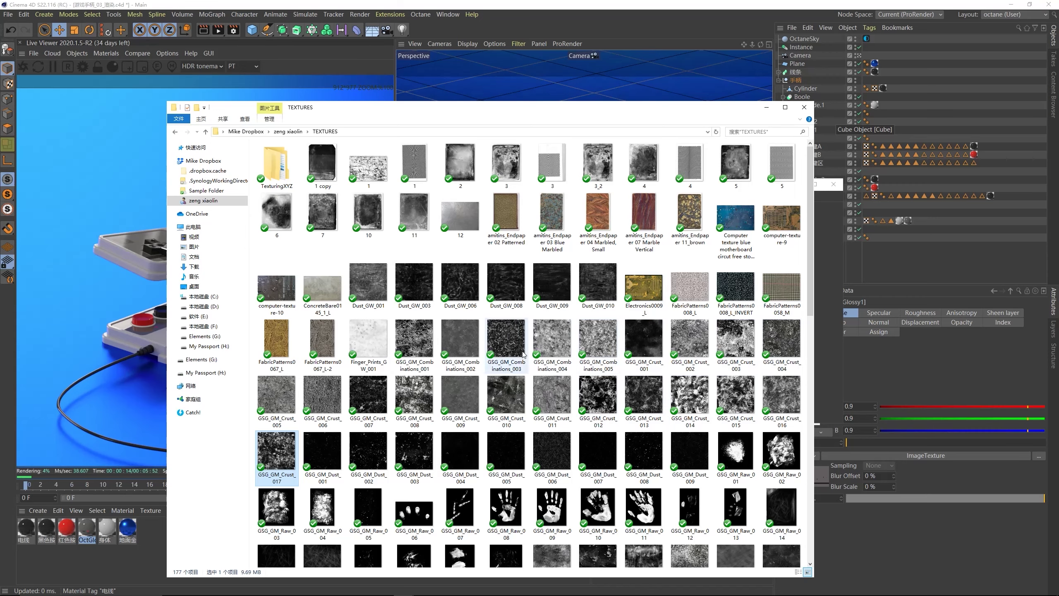
{"action": "double_click", "coordinate": [376, 288]}
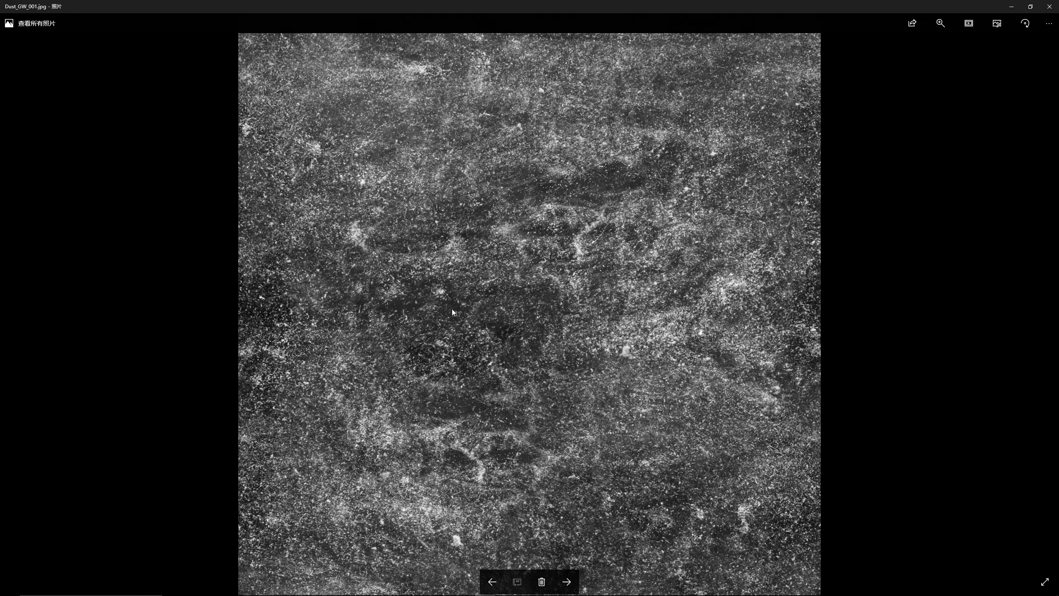
{"action": "key", "text": "alt+F4"}
{"action": "scroll", "coordinate": [522, 376], "scroll_direction": "down", "scroll_amount": 5}
- Browse the Smudges textures to GSG_GM_Smudges_011 and place the folder beside Cinema 4D
{"action": "double_click", "coordinate": [588, 439]}
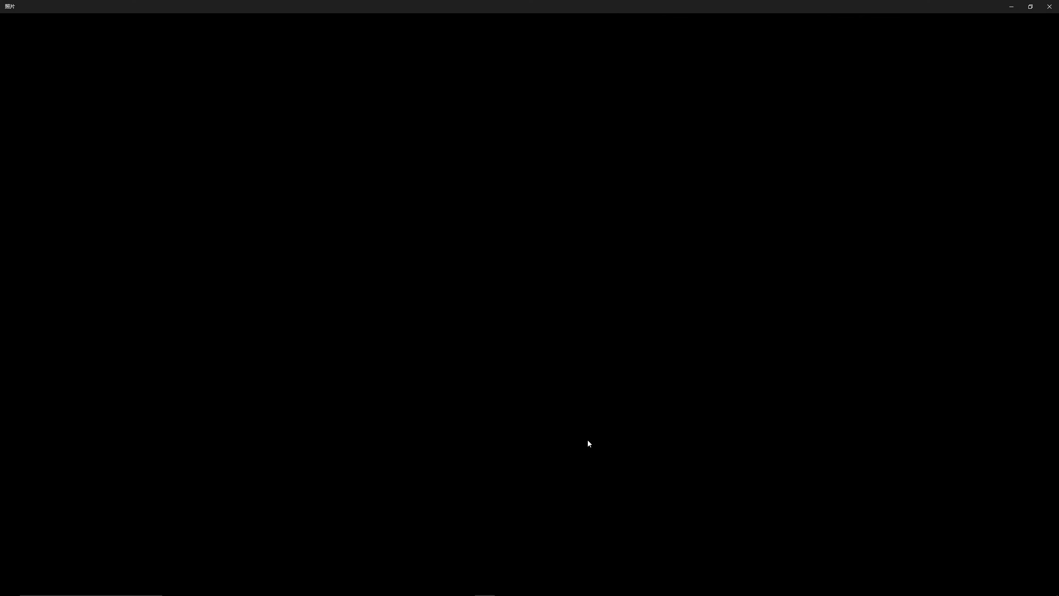
{"action": "key", "text": "alt+F4"}
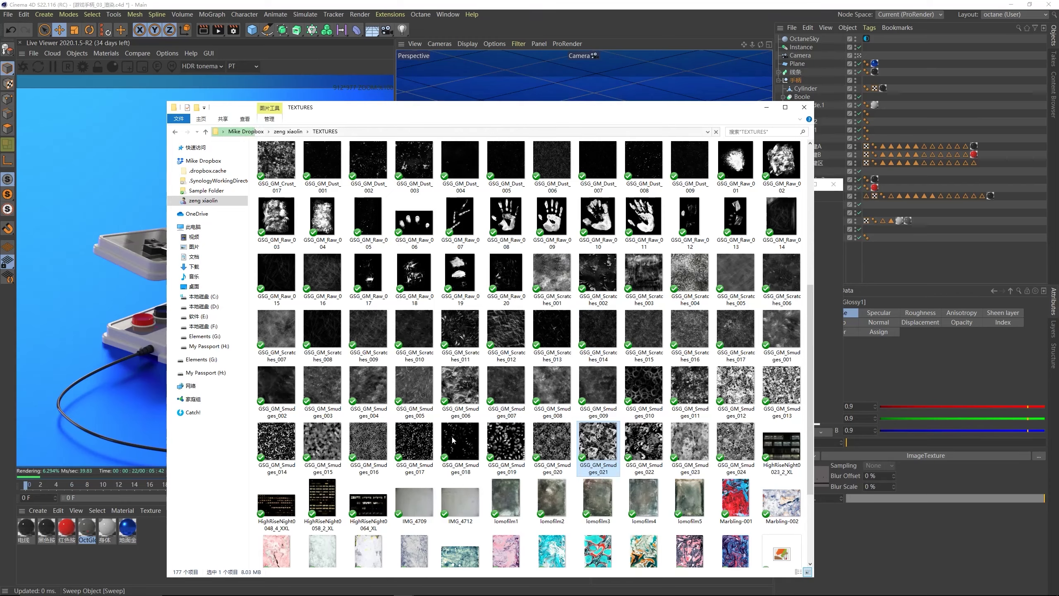
{"action": "key", "text": "Left"}
{"action": "key", "text": "Left"}
{"action": "key", "text": "Left"}
{"action": "key", "text": "Left"}
{"action": "key", "text": "Left"}
{"action": "key", "text": "Left"}
{"action": "key", "text": "Return"}
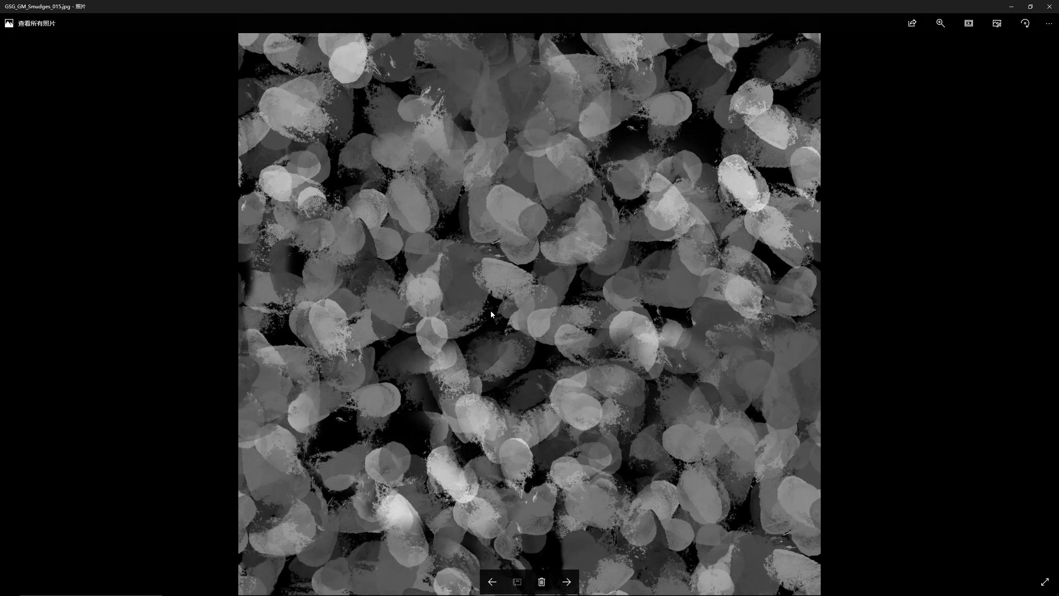
{"action": "key", "text": "Left"}
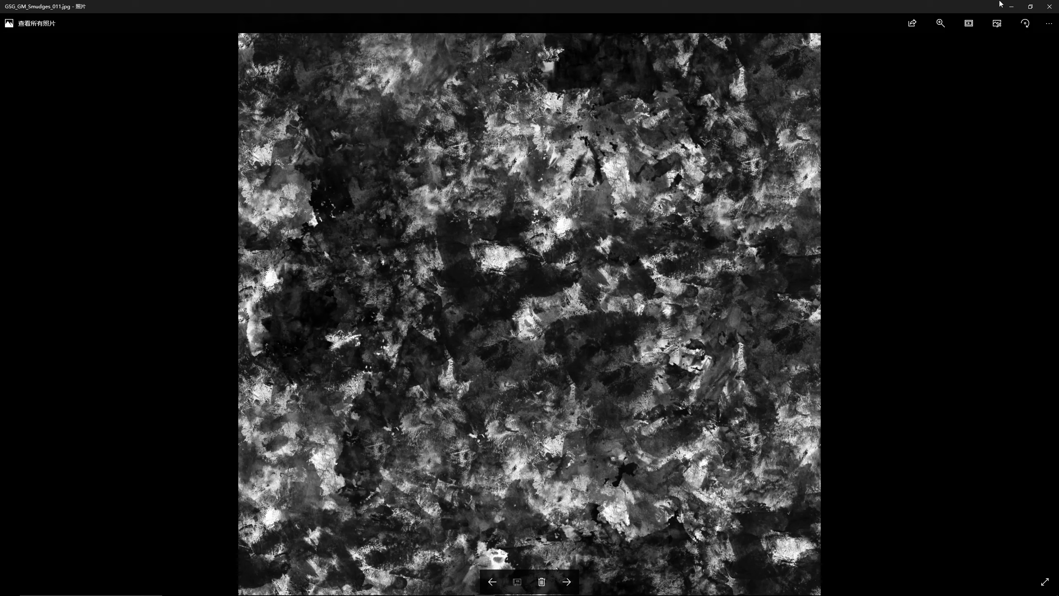
{"action": "left_click", "coordinate": [1050, 6]}
{"action": "left_click_drag", "start_coordinate": [590, 78], "coordinate": [308, 139]}
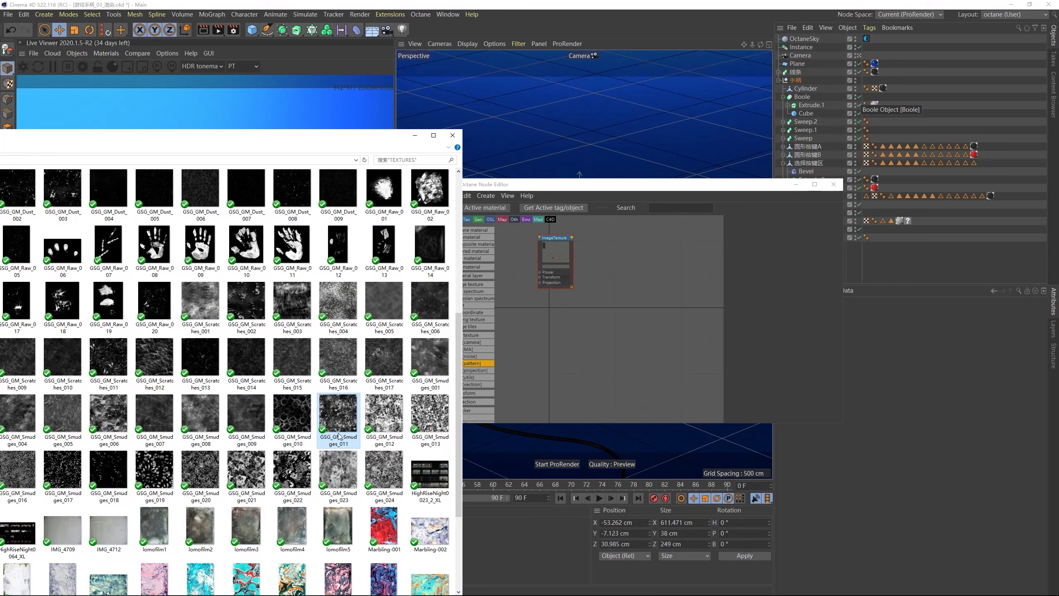
- Add Smudges_011 to the glossy material with a UV Transform, uniformly scaled to 4.071516
{"action": "left_click_drag", "start_coordinate": [339, 436], "coordinate": [630, 303]}
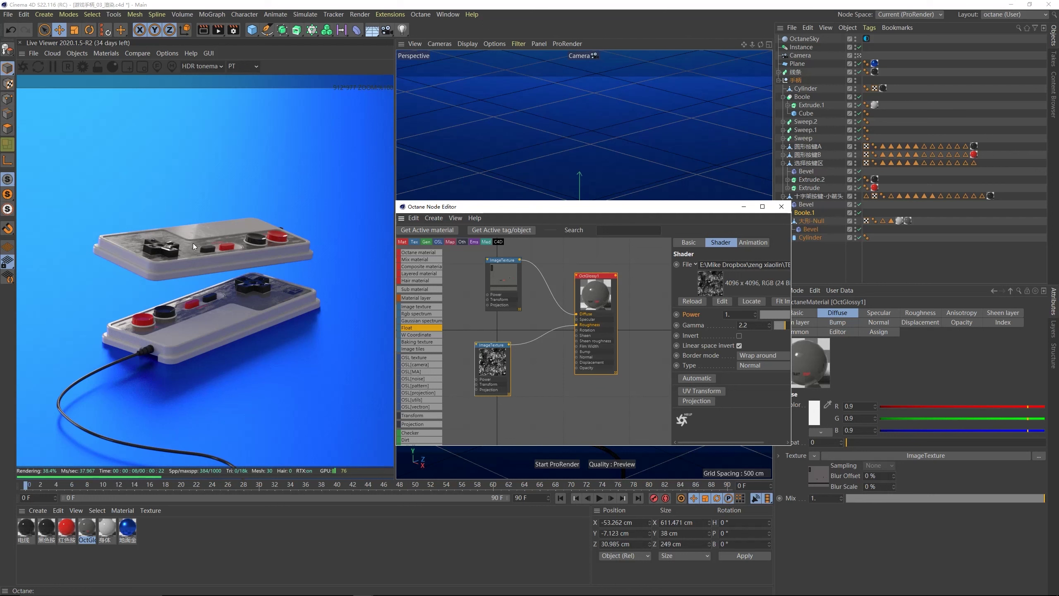
{"action": "left_click_drag", "start_coordinate": [498, 364], "coordinate": [527, 342]}
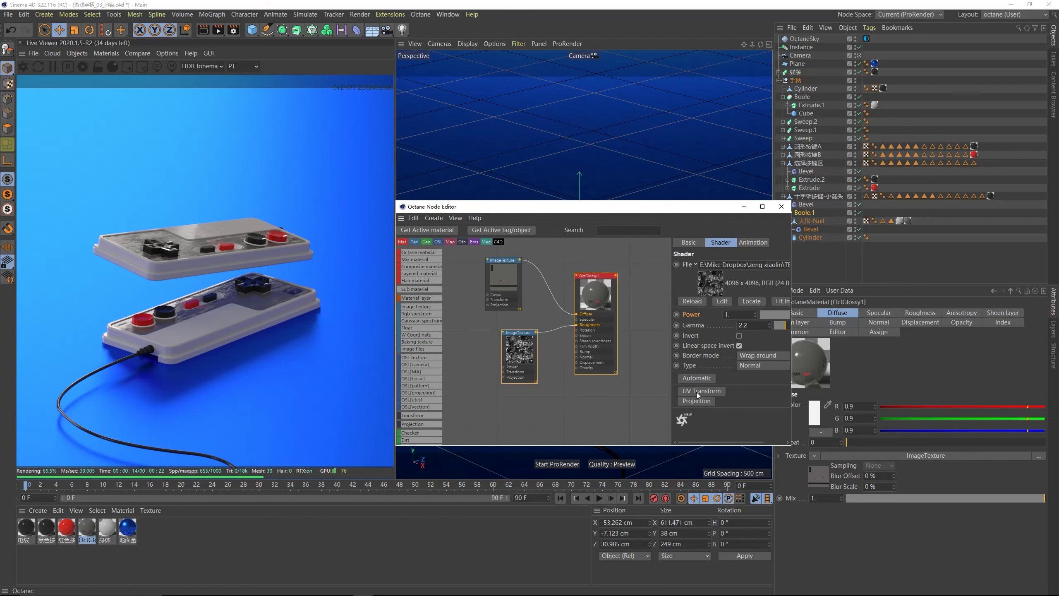
{"action": "left_click", "coordinate": [697, 391]}
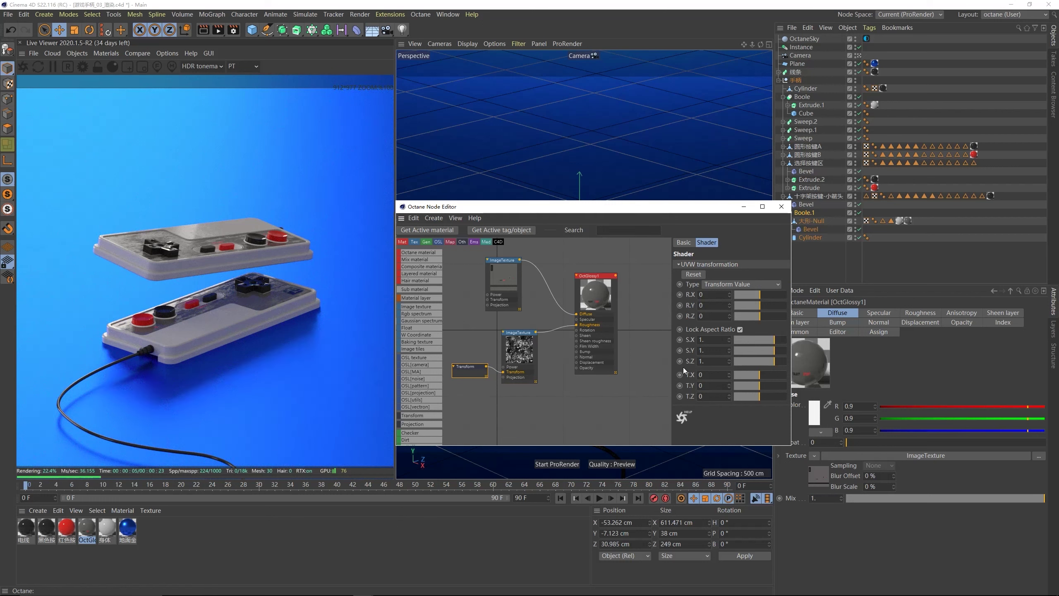
{"action": "left_click", "coordinate": [695, 328]}
{"action": "left_click_drag", "start_coordinate": [774, 344], "coordinate": [781, 344]}
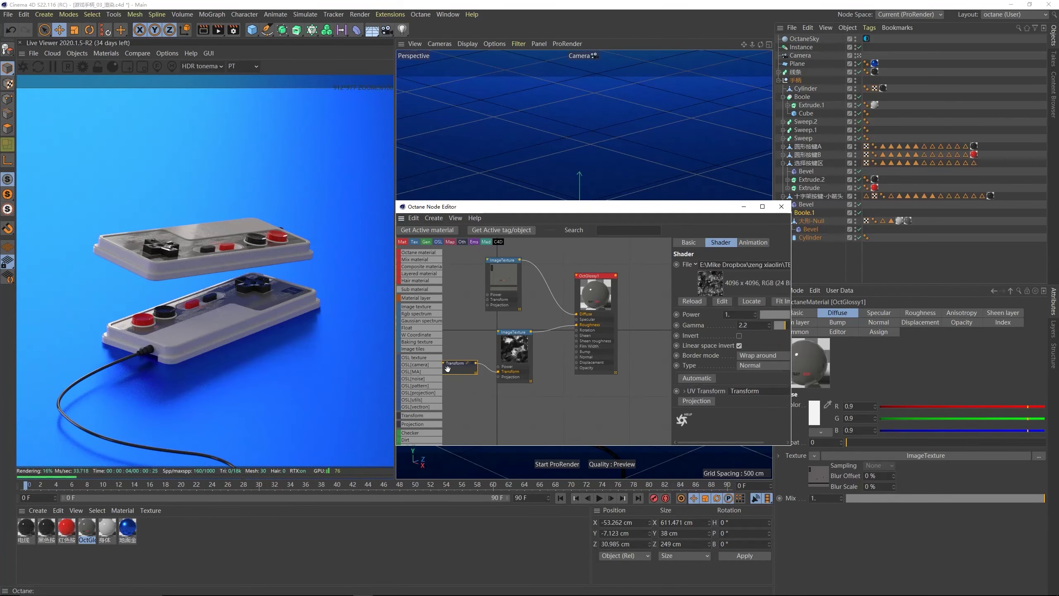
{"action": "left_click", "coordinate": [517, 350]}
- Lower the smudge texture's gamma to 0.91215 and its power to 0.407407
{"action": "left_click_drag", "start_coordinate": [518, 350], "coordinate": [515, 349]}
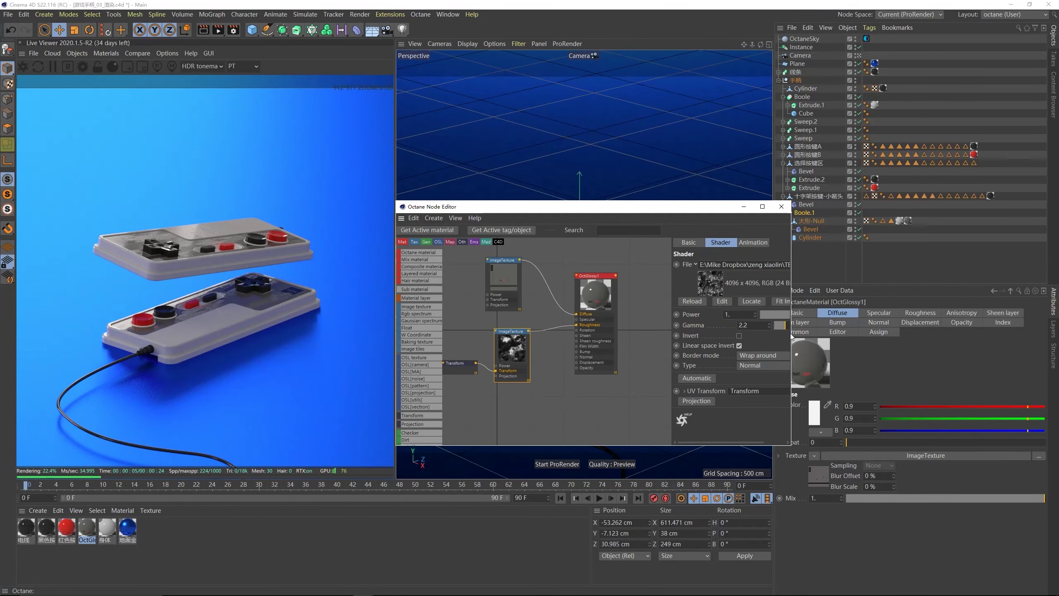
{"action": "left_click_drag", "start_coordinate": [792, 333], "coordinate": [893, 333]}
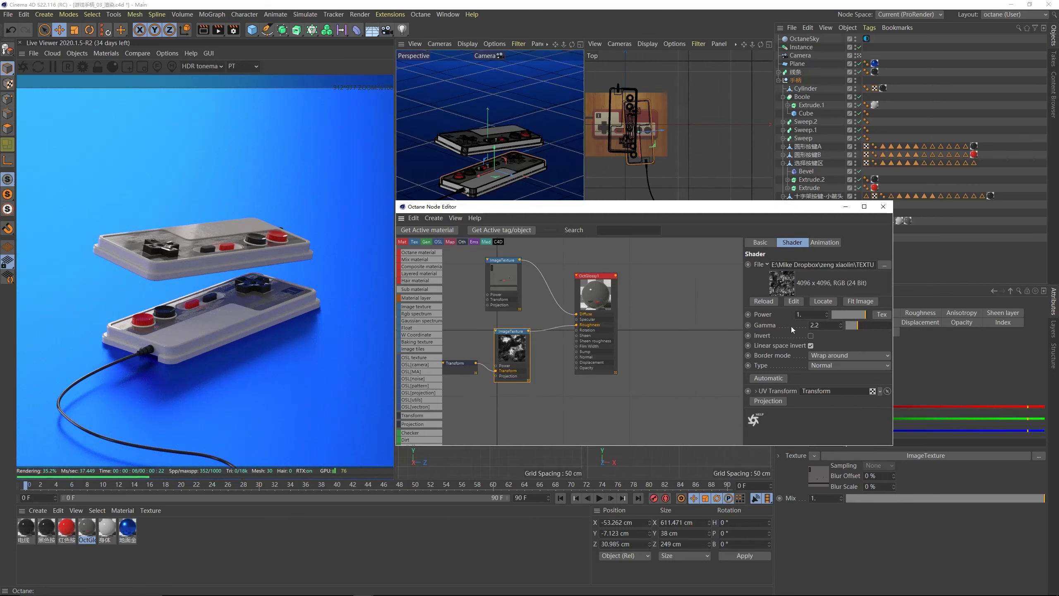
{"action": "left_click_drag", "start_coordinate": [855, 328], "coordinate": [852, 328]}
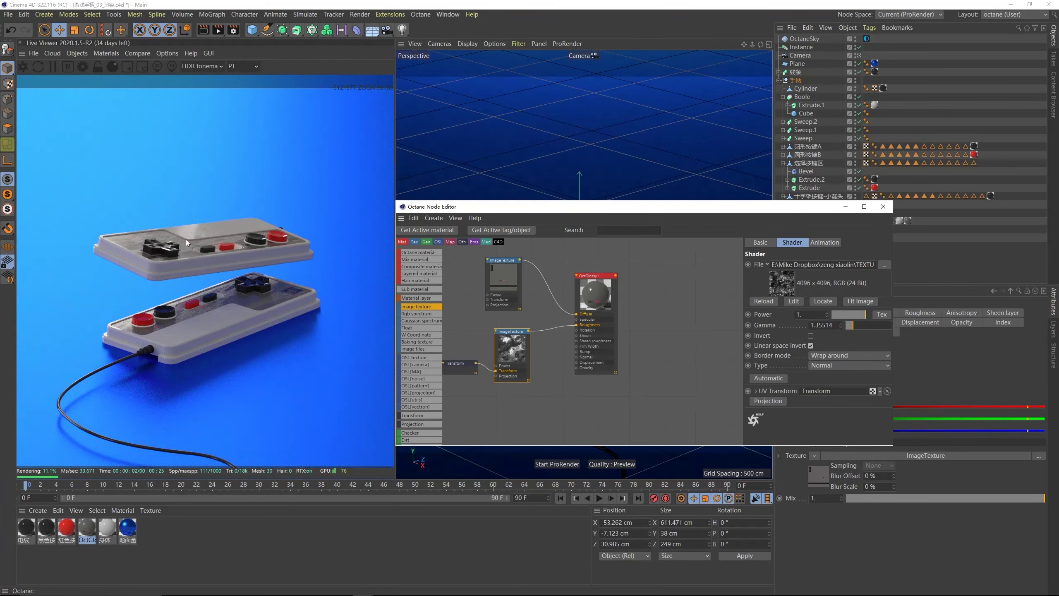
{"action": "left_click_drag", "start_coordinate": [851, 328], "coordinate": [851, 328]}
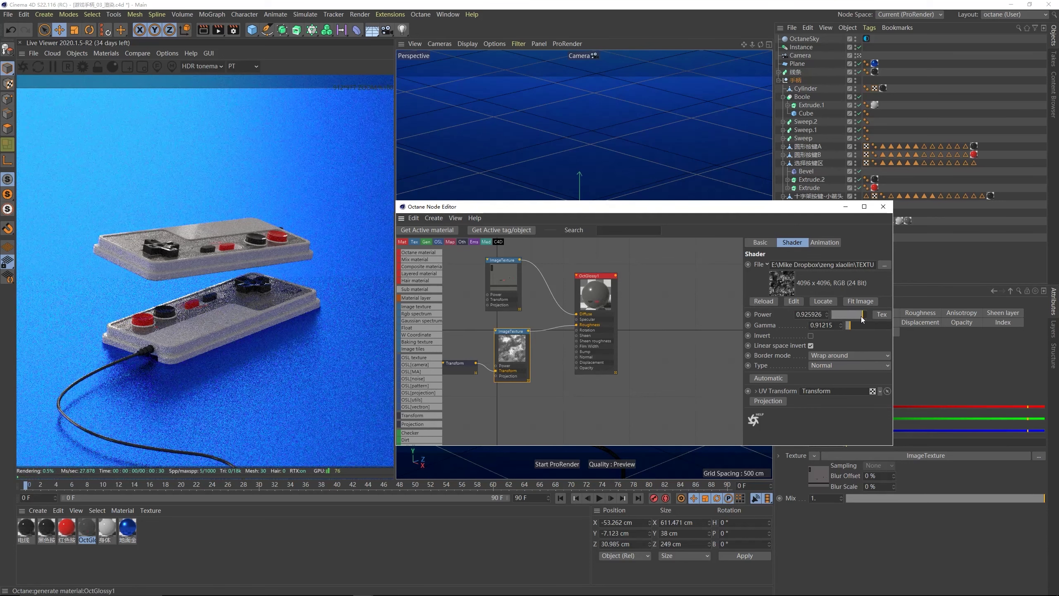
{"action": "left_click_drag", "start_coordinate": [865, 320], "coordinate": [845, 319]}
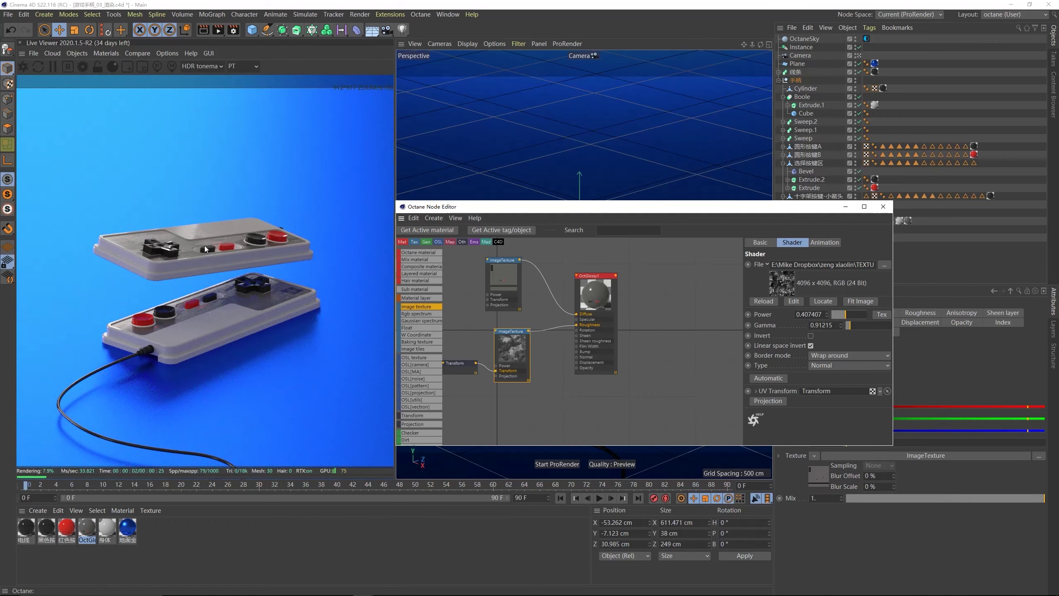
- Switch to the default camera and orbit around the controller buttons
{"action": "scroll", "coordinate": [589, 190], "scroll_direction": "up", "scroll_amount": 5}
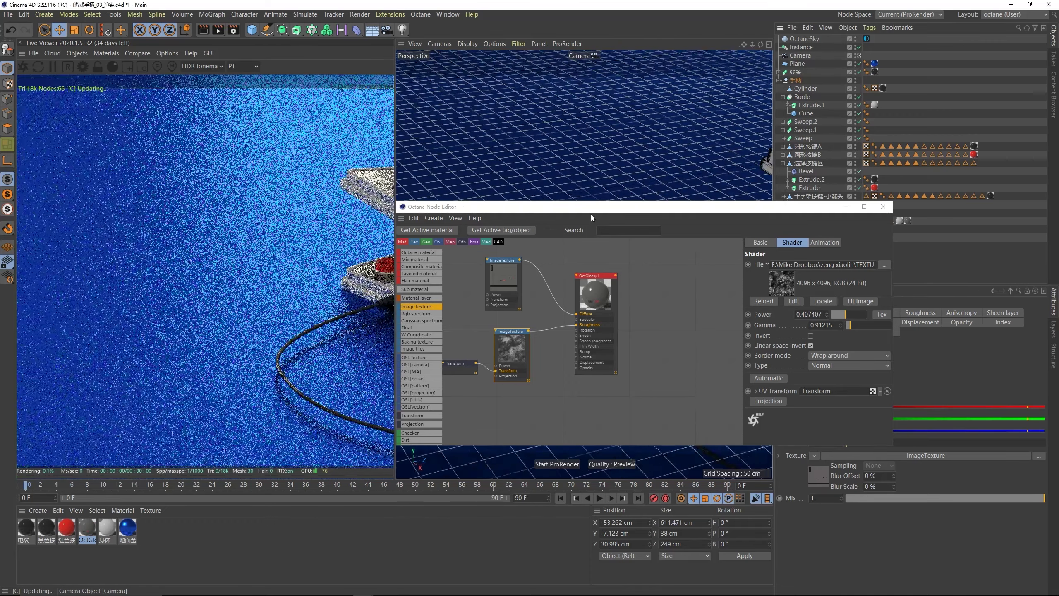
{"action": "left_click", "coordinate": [594, 55]}
{"action": "left_click_drag", "start_coordinate": [591, 215], "coordinate": [601, 287]}
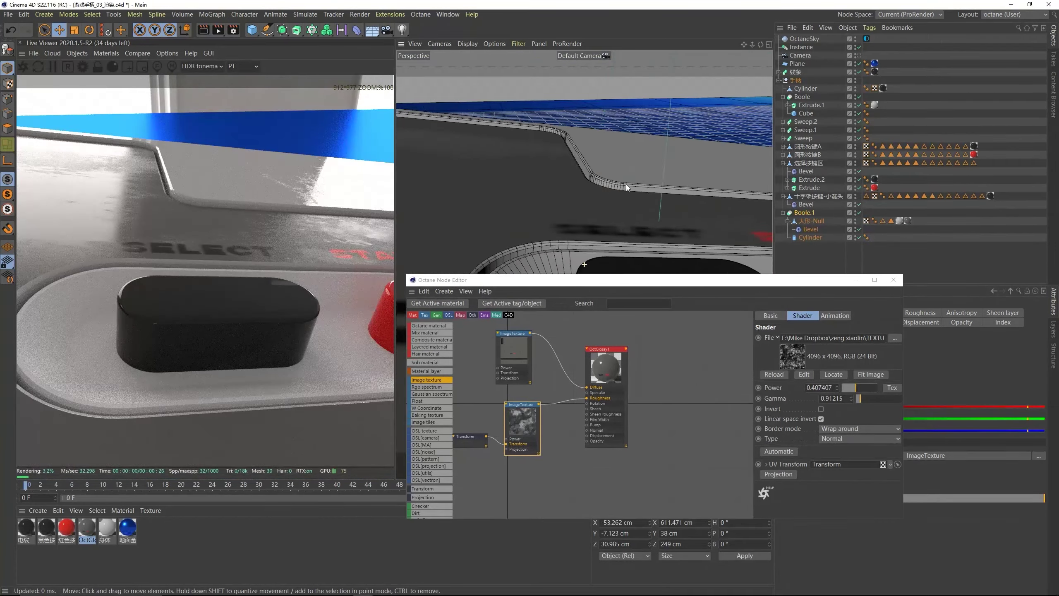
{"action": "left_click_drag", "start_coordinate": [631, 207], "coordinate": [605, 193], "text": "alt"}
{"action": "scroll", "coordinate": [599, 212], "scroll_direction": "down", "scroll_amount": 5}
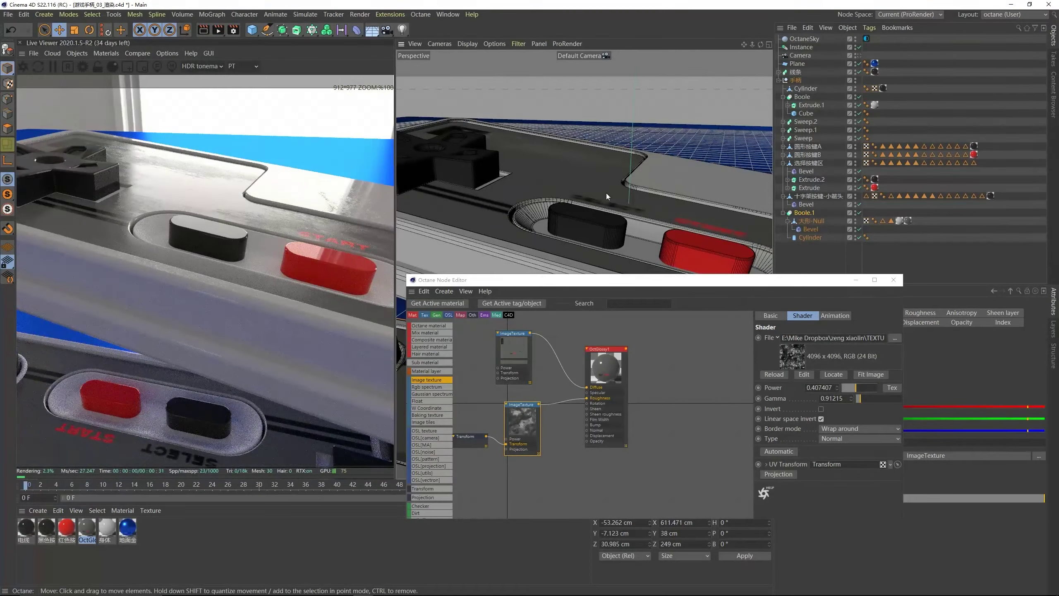
- Unlock the transform's aspect ratio, cut X scale to 1.456348, and orbit to check
{"action": "left_click", "coordinate": [483, 435]}
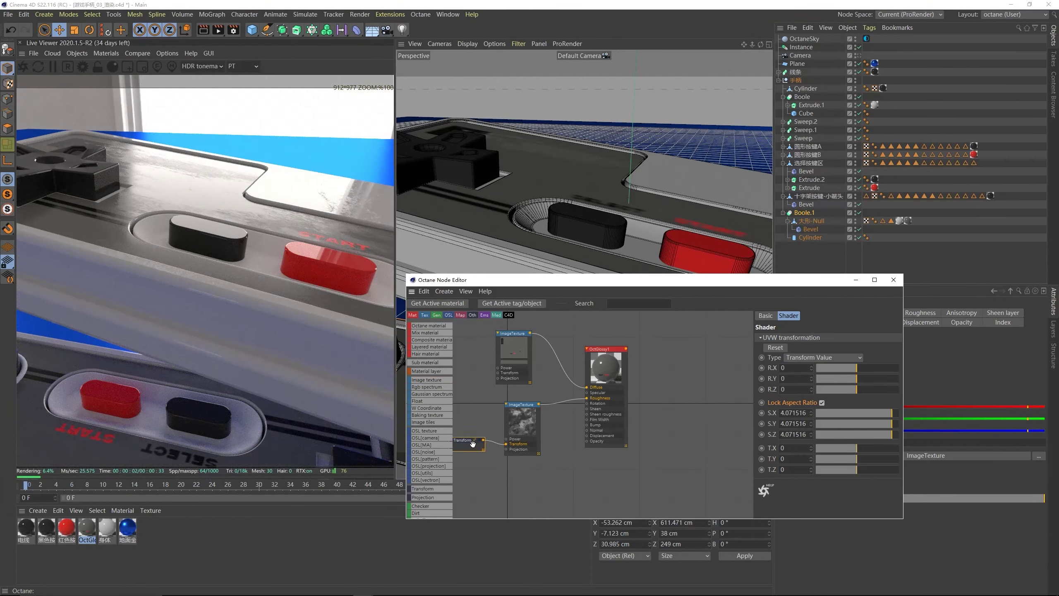
{"action": "left_click", "coordinate": [822, 403]}
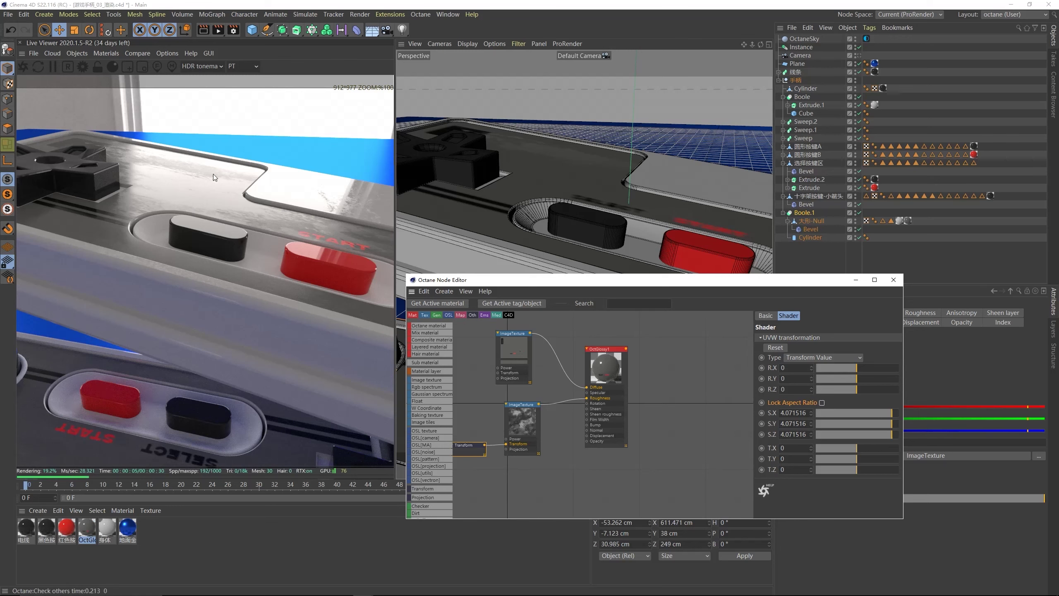
{"action": "left_click_drag", "start_coordinate": [892, 414], "coordinate": [881, 415]}
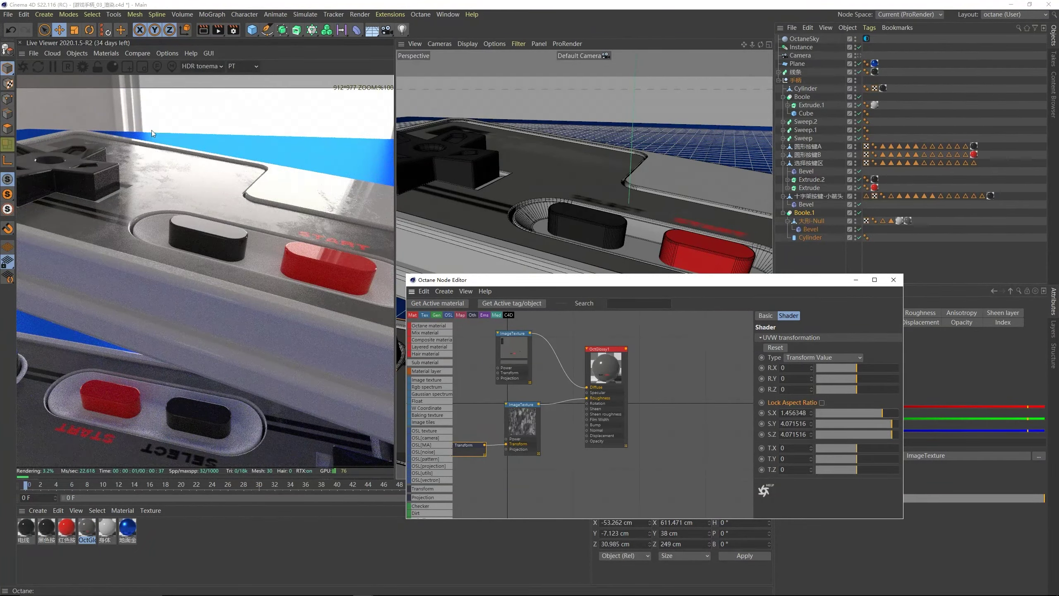
{"action": "left_click_drag", "start_coordinate": [542, 167], "coordinate": [564, 193], "text": "alt"}
{"action": "left_click_drag", "start_coordinate": [176, 175], "coordinate": [242, 182]}
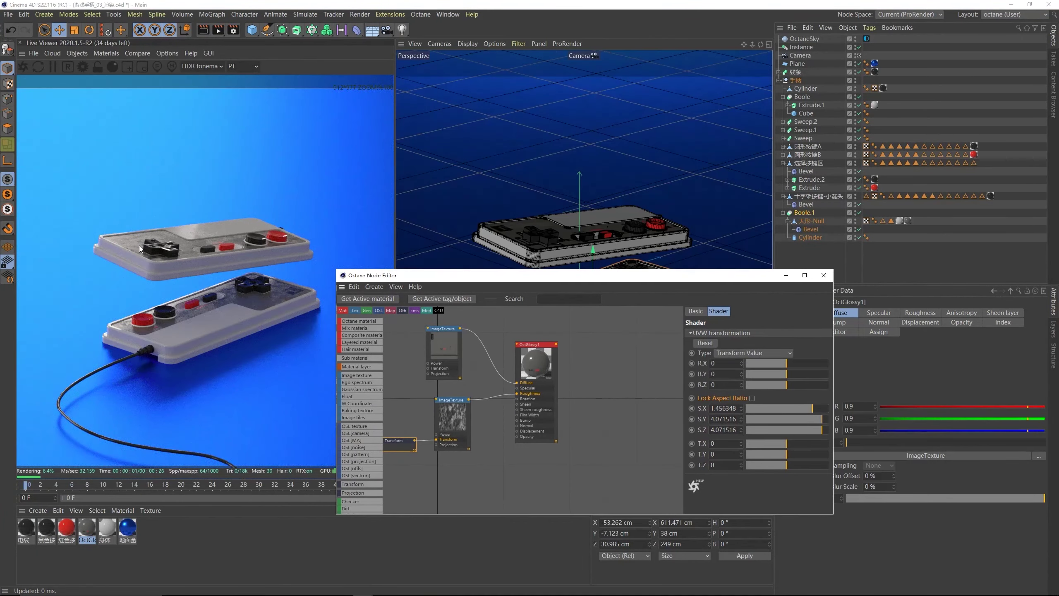
- Close the node editor, frame the controller D-pad close up, and select the 黑色按钮 material
{"action": "left_click", "coordinate": [824, 275]}
{"action": "left_click", "coordinate": [540, 237]}
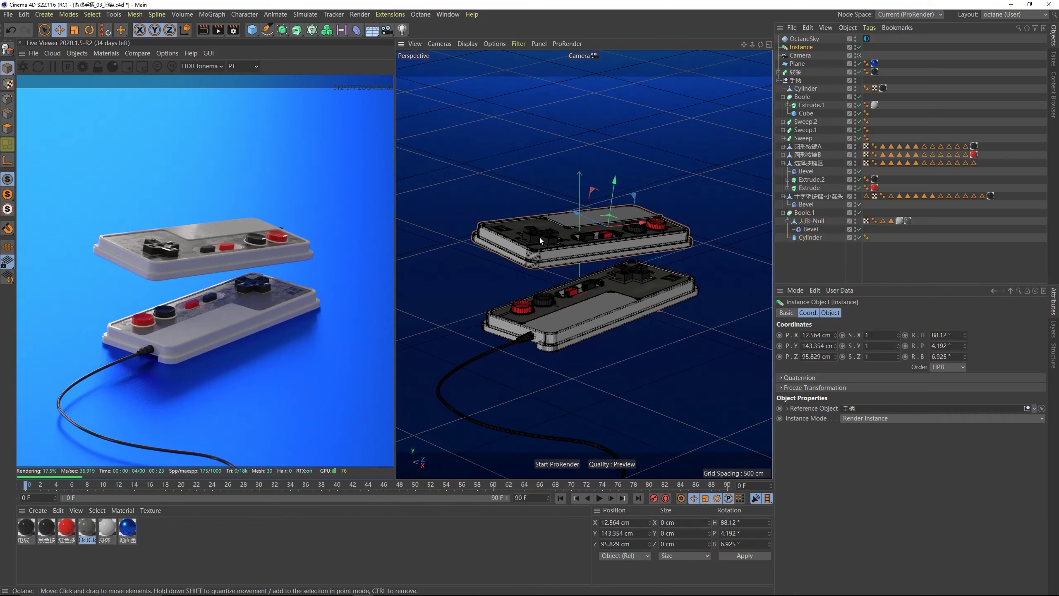
{"action": "left_click", "coordinate": [632, 272]}
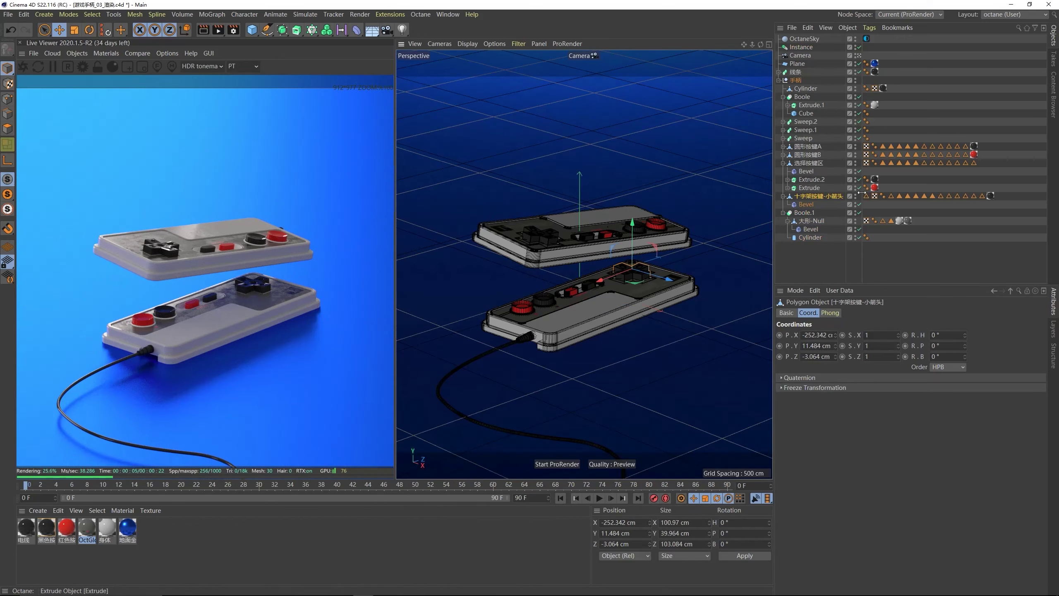
{"action": "left_click", "coordinate": [858, 55]}
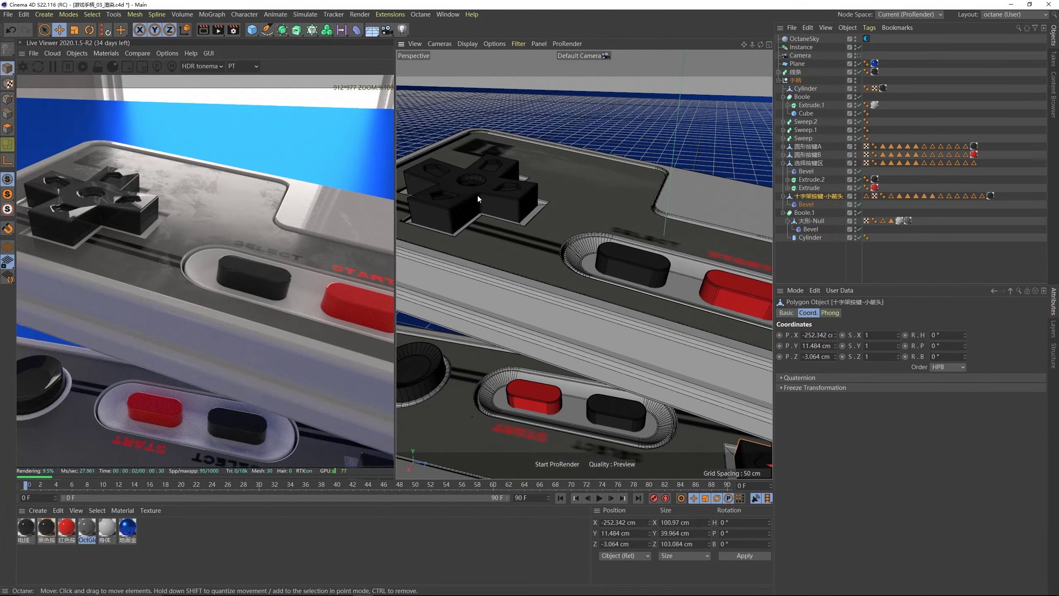
{"action": "left_click", "coordinate": [44, 539]}
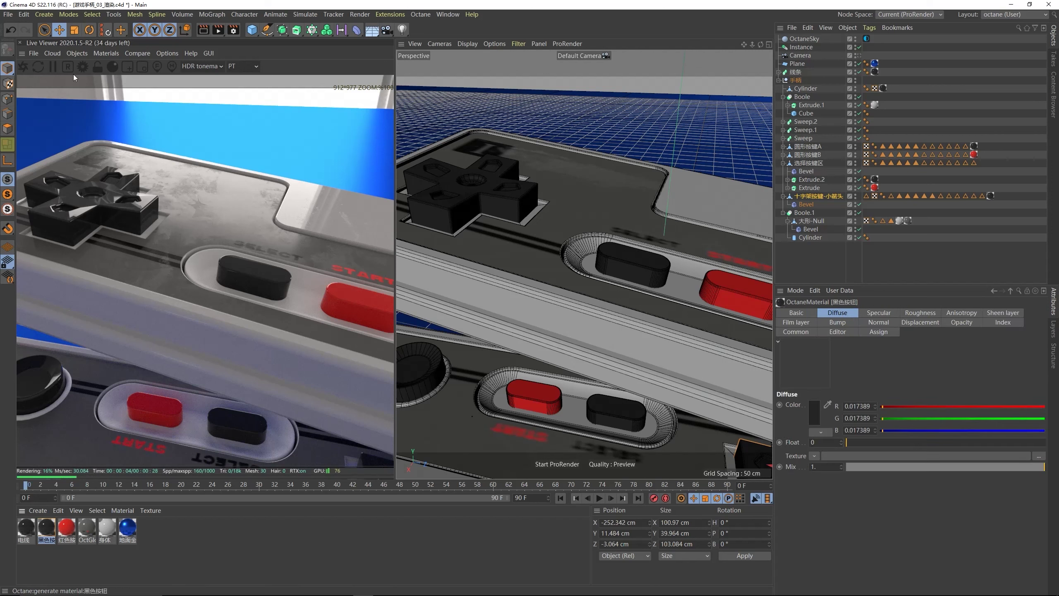
- Open the black button material in the Octane Node Editor and reposition its material node
{"action": "left_click", "coordinate": [106, 53]}
{"action": "left_click", "coordinate": [117, 77]}
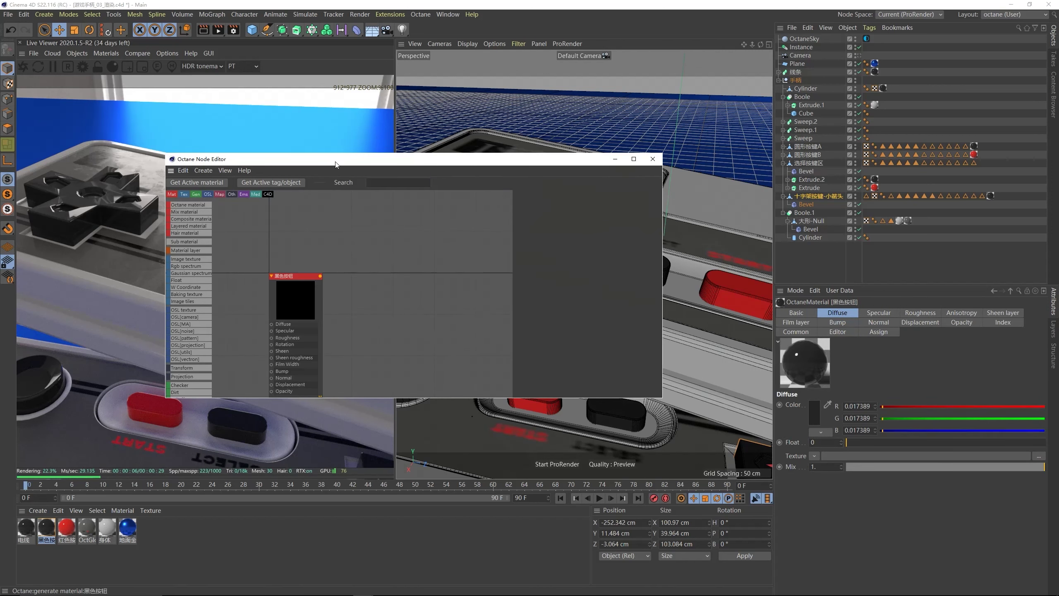
{"action": "left_click_drag", "start_coordinate": [292, 147], "coordinate": [793, 136]}
{"action": "left_click", "coordinate": [840, 230]}
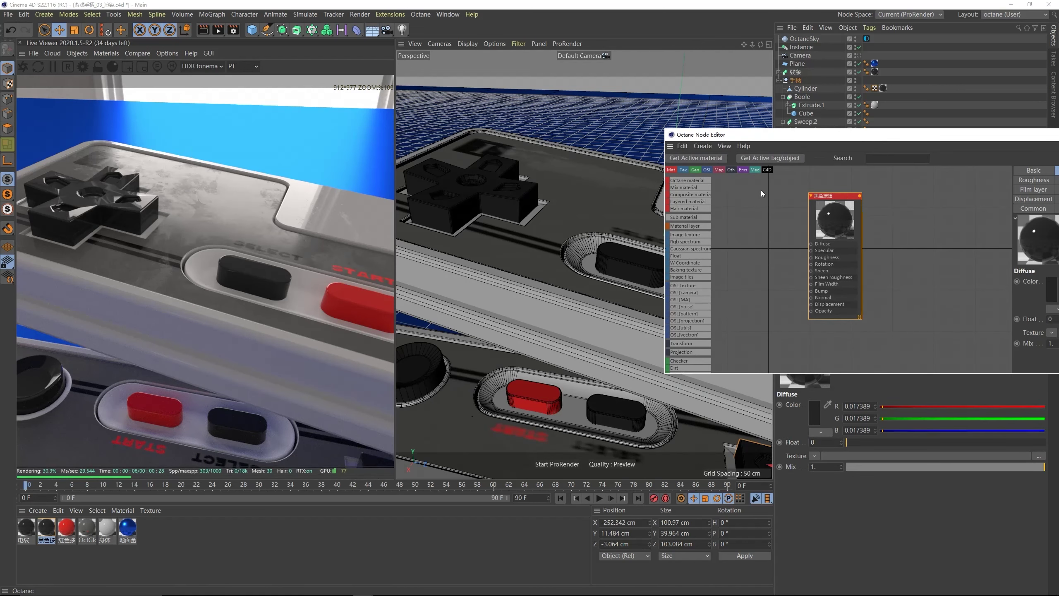
{"action": "left_click_drag", "start_coordinate": [819, 219], "coordinate": [824, 225]}
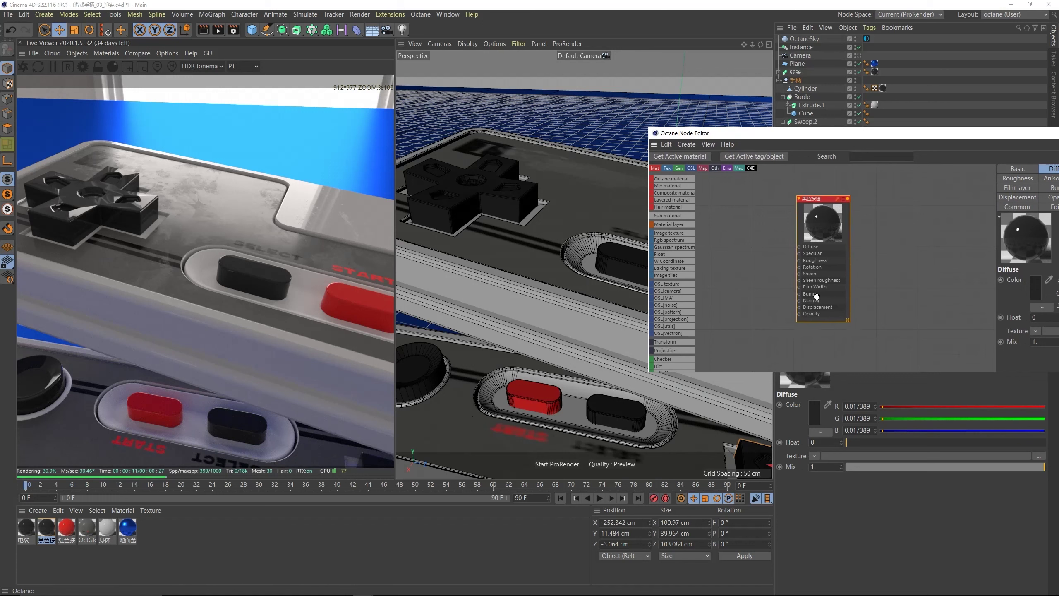
{"action": "left_click_drag", "start_coordinate": [816, 295], "coordinate": [830, 297]}
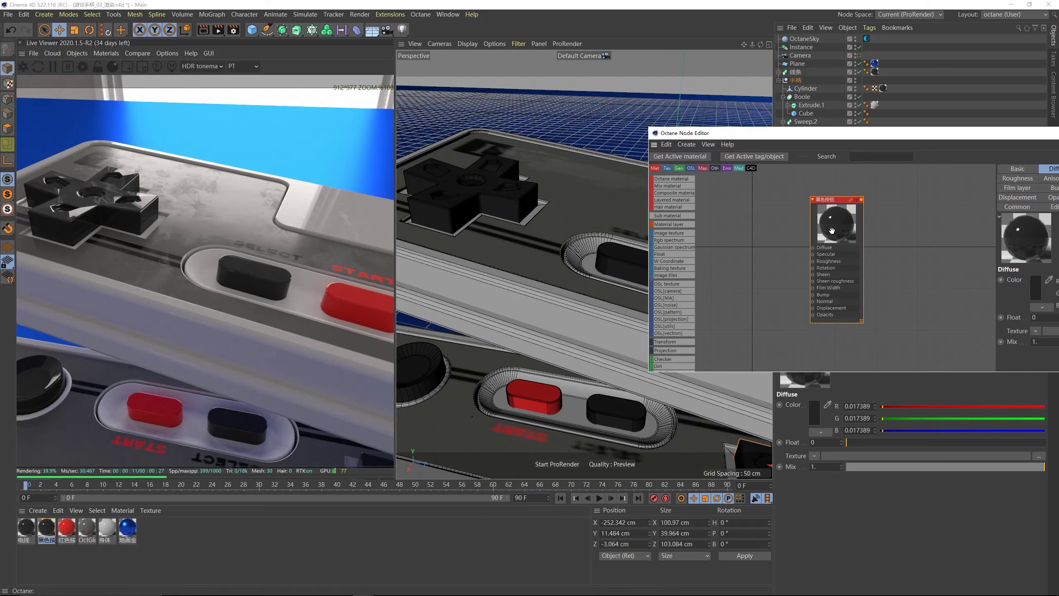
{"action": "left_click_drag", "start_coordinate": [832, 231], "coordinate": [837, 232]}
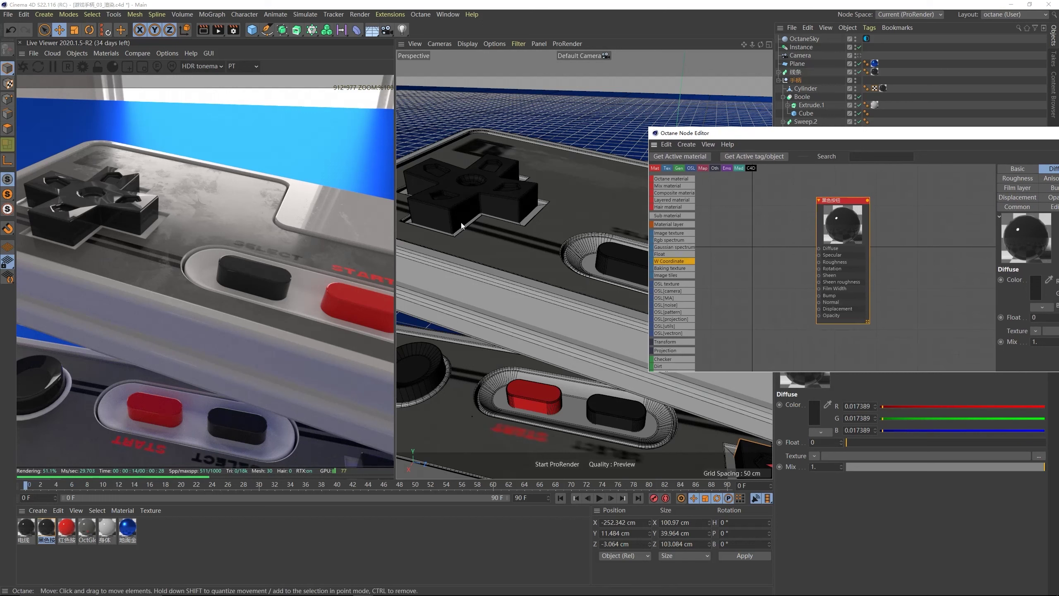
- Add an Octane Noise node from the Generator list and place it beside the material
{"action": "right_click", "coordinate": [731, 233]}
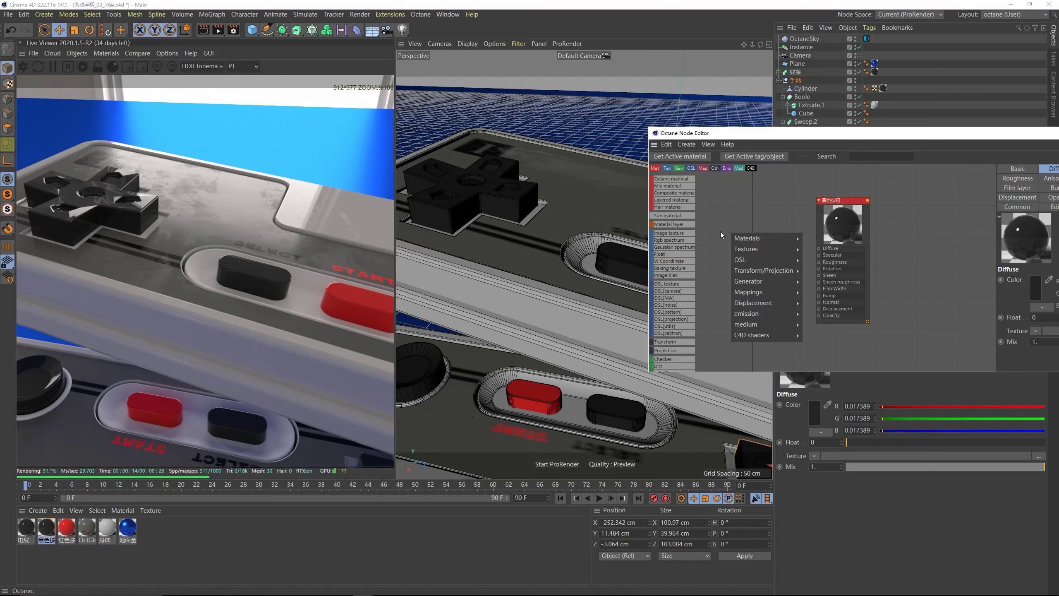
{"action": "mouse_move", "coordinate": [765, 337]}
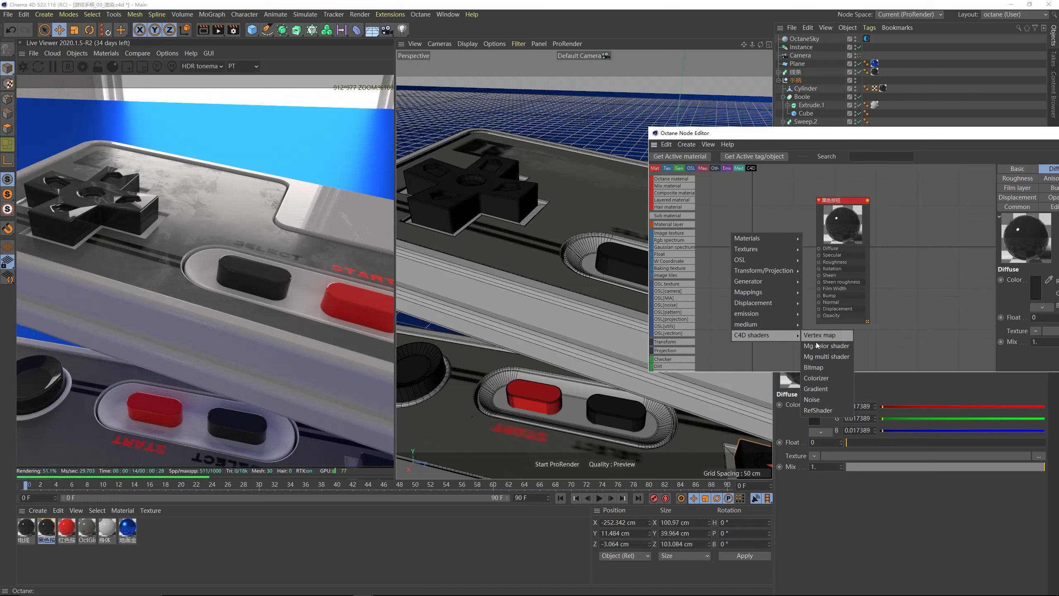
{"action": "left_click", "coordinate": [708, 287]}
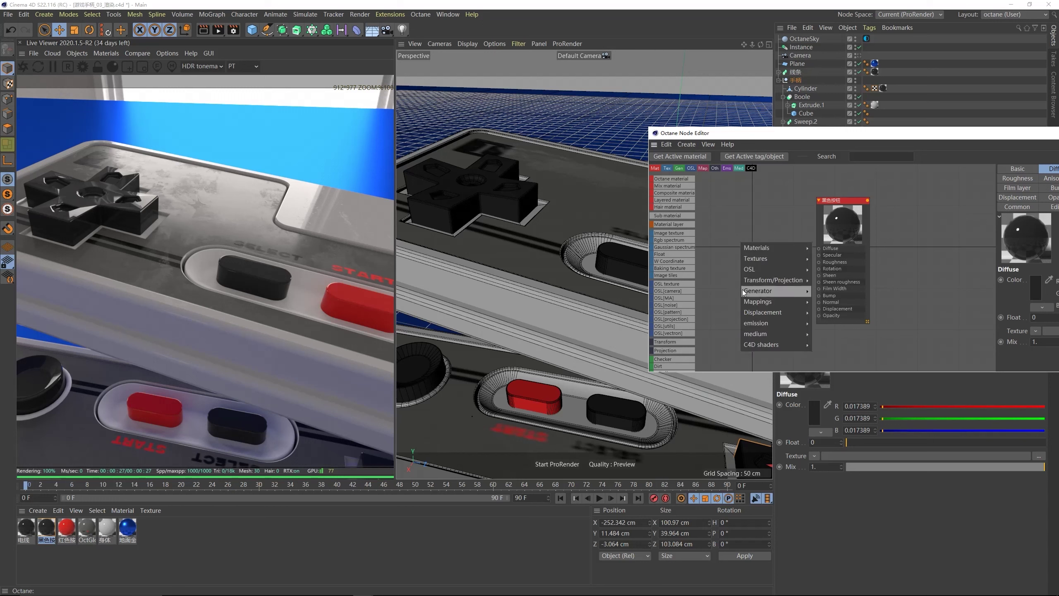
{"action": "mouse_move", "coordinate": [763, 291]}
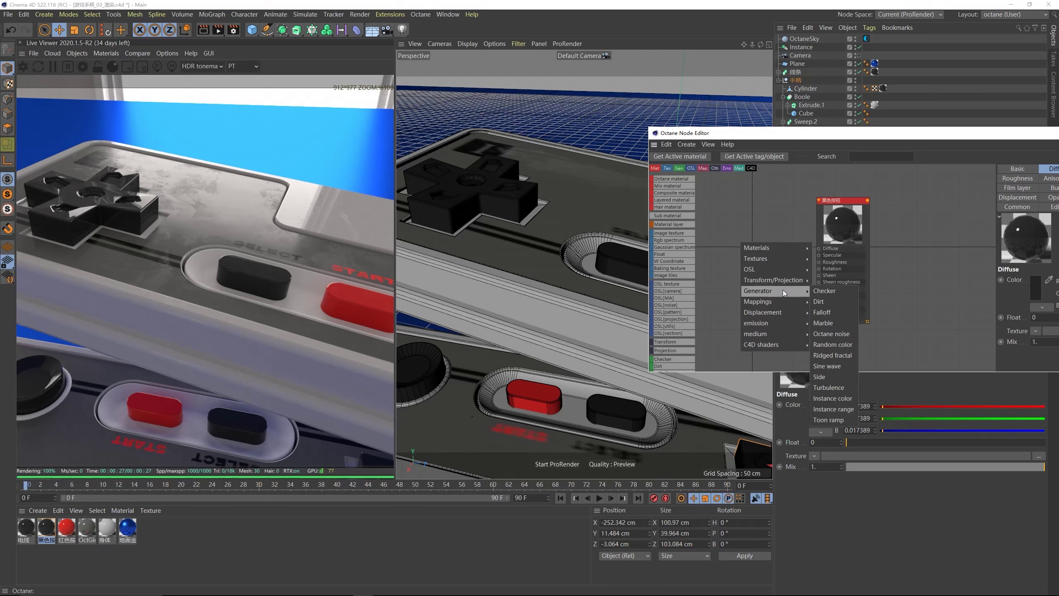
{"action": "left_click", "coordinate": [833, 338]}
{"action": "left_click_drag", "start_coordinate": [765, 268], "coordinate": [750, 268]}
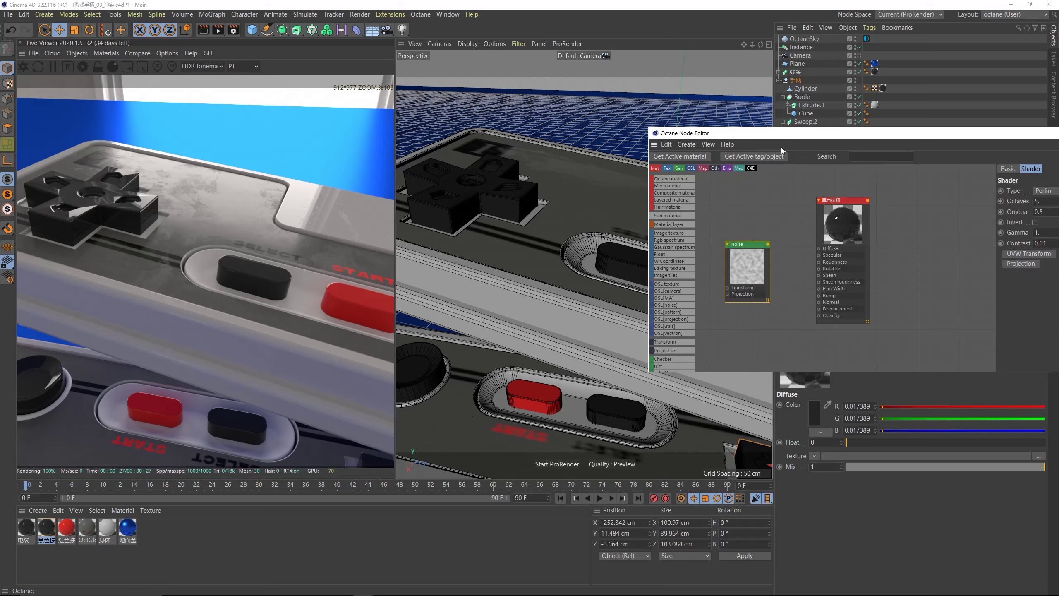
- Wire the Noise into the black material's Bump and add a UVW Transform node to it
{"action": "left_click_drag", "start_coordinate": [791, 134], "coordinate": [678, 139]}
{"action": "left_click_drag", "start_coordinate": [656, 249], "coordinate": [707, 301]}
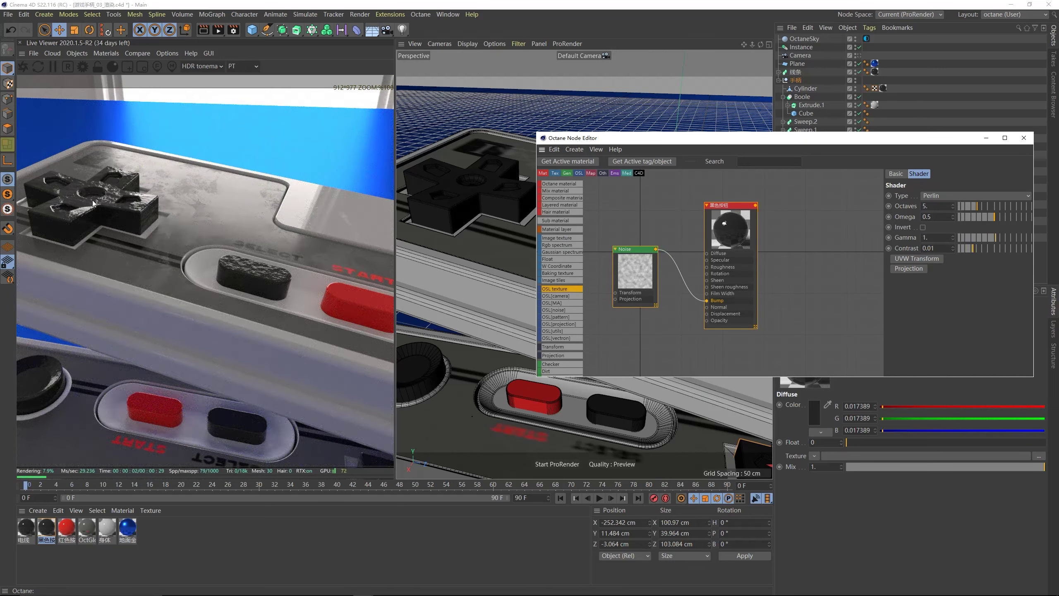
{"action": "left_click", "coordinate": [913, 259]}
{"action": "left_click", "coordinate": [589, 305]}
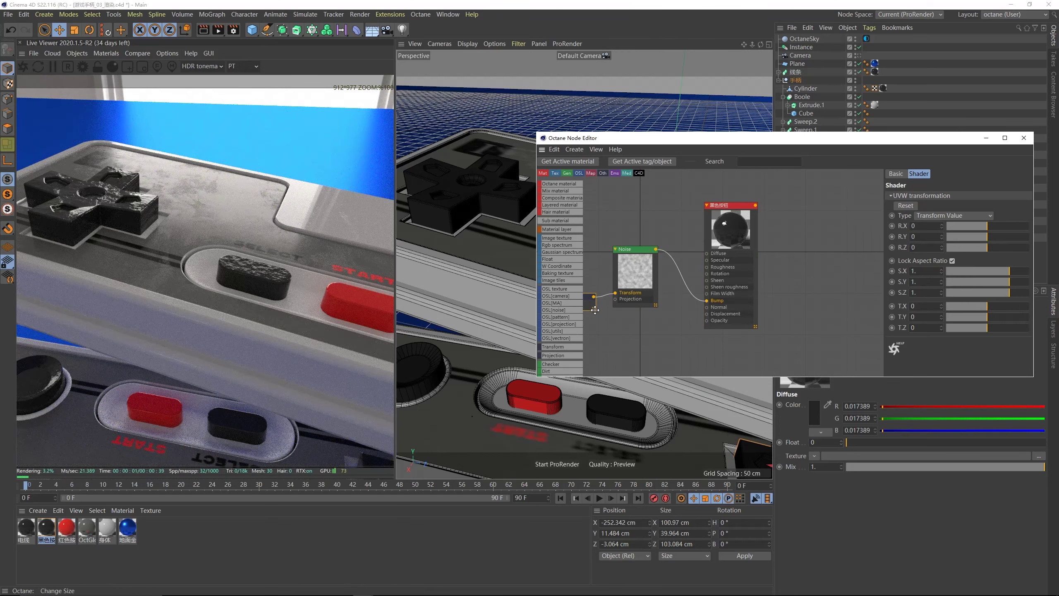
{"action": "middle_click_drag", "start_coordinate": [589, 304], "coordinate": [633, 296]}
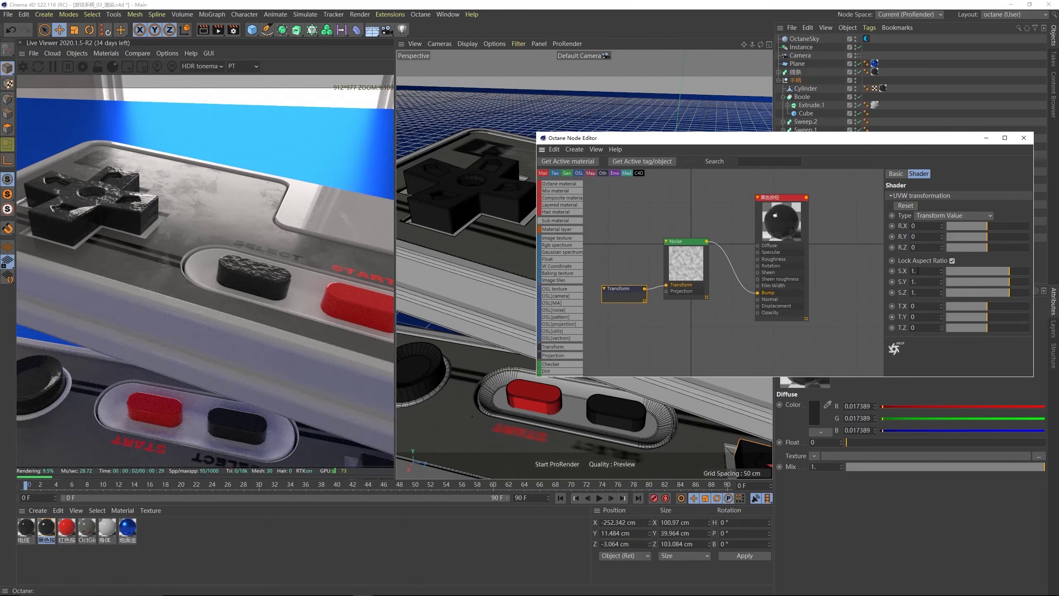
- Scale the noise Transform down to 0.1 for a finer bump, then check the viewport
{"action": "left_click_drag", "start_coordinate": [1010, 272], "coordinate": [992, 274]}
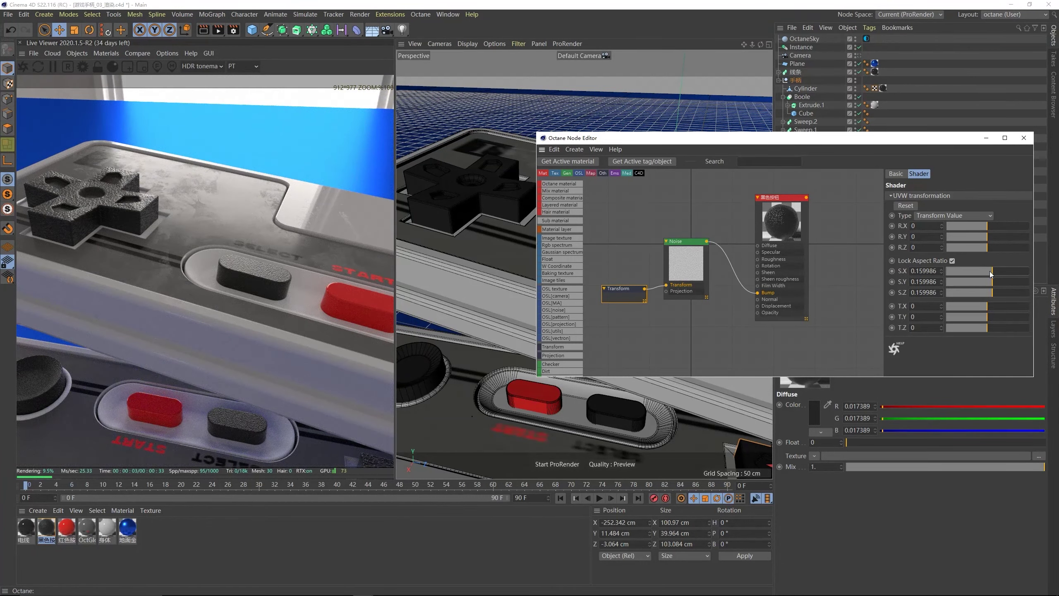
{"action": "left_click_drag", "start_coordinate": [991, 273], "coordinate": [987, 273]}
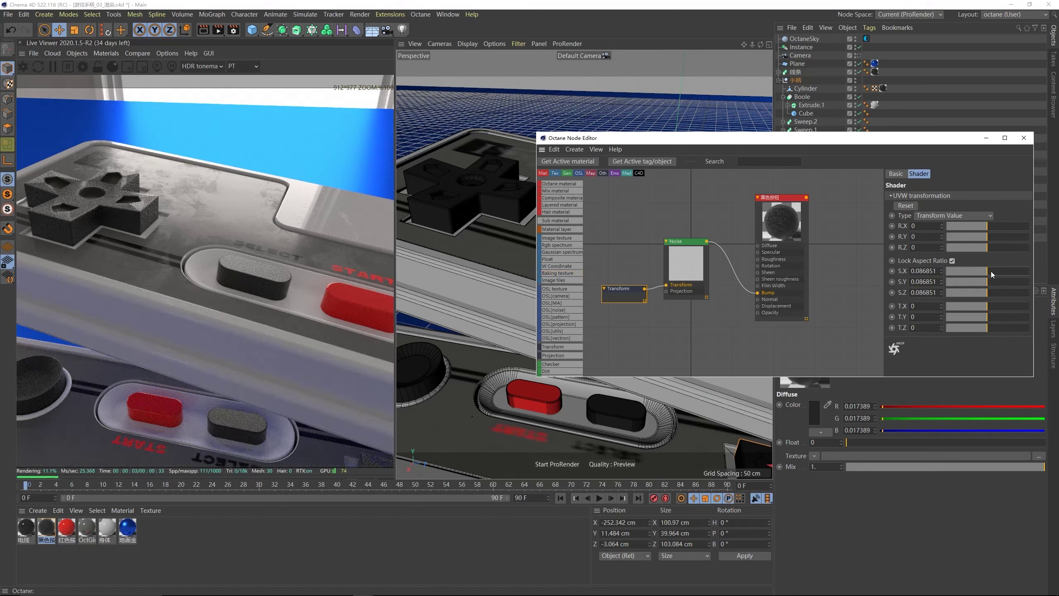
{"action": "left_click", "coordinate": [929, 273]}
{"action": "type", "text": "0.1"}
{"action": "key", "text": "Return"}
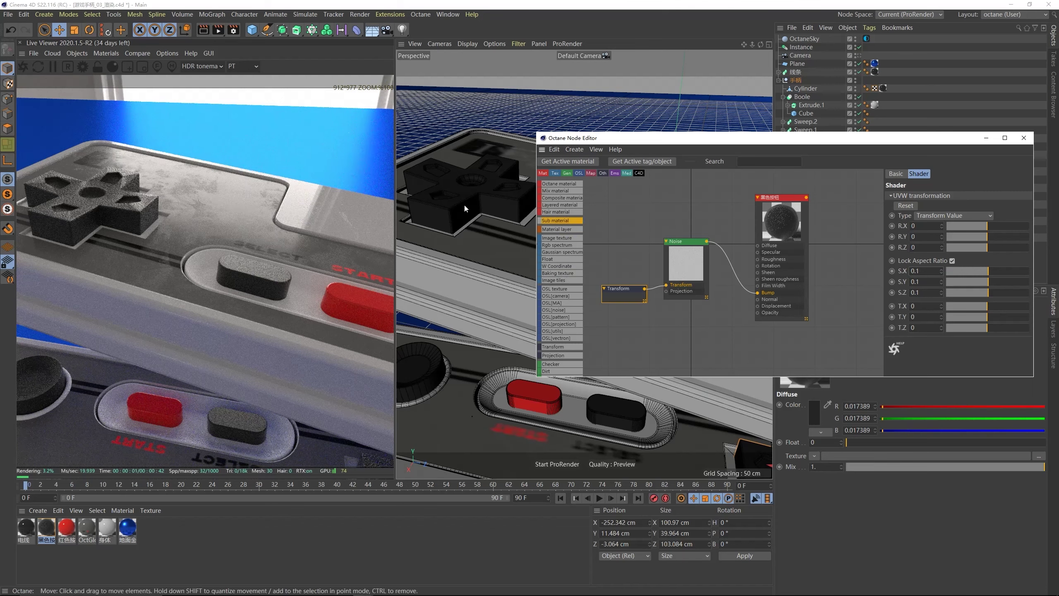
{"action": "left_click_drag", "start_coordinate": [641, 145], "coordinate": [614, 371]}
{"action": "left_click_drag", "start_coordinate": [574, 239], "coordinate": [592, 251], "text": "alt"}
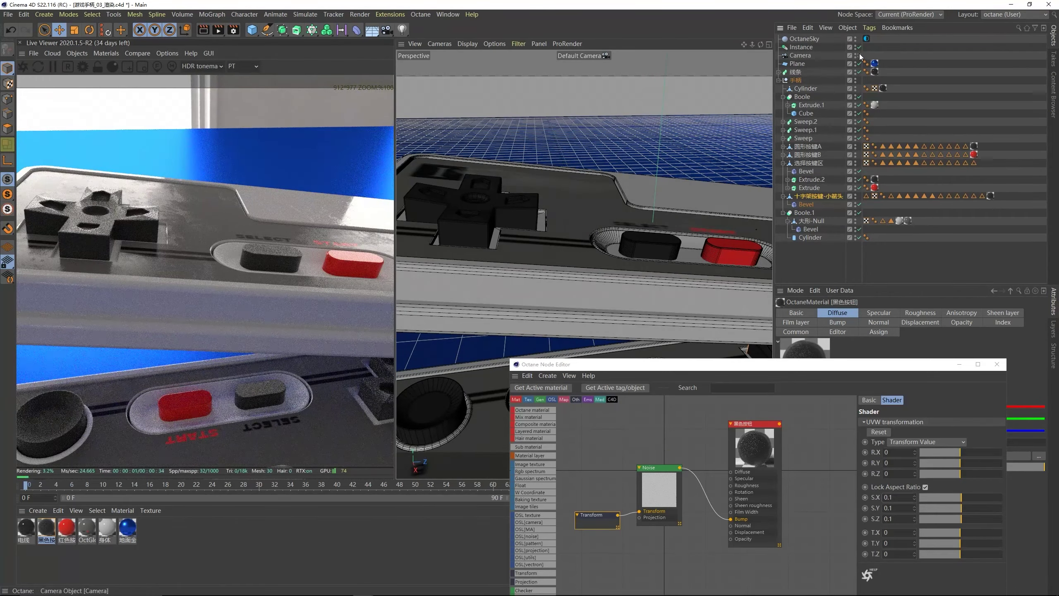
- View the scene through the scene camera and select the Noise and Transform nodes for copying
{"action": "left_click", "coordinate": [858, 55]}
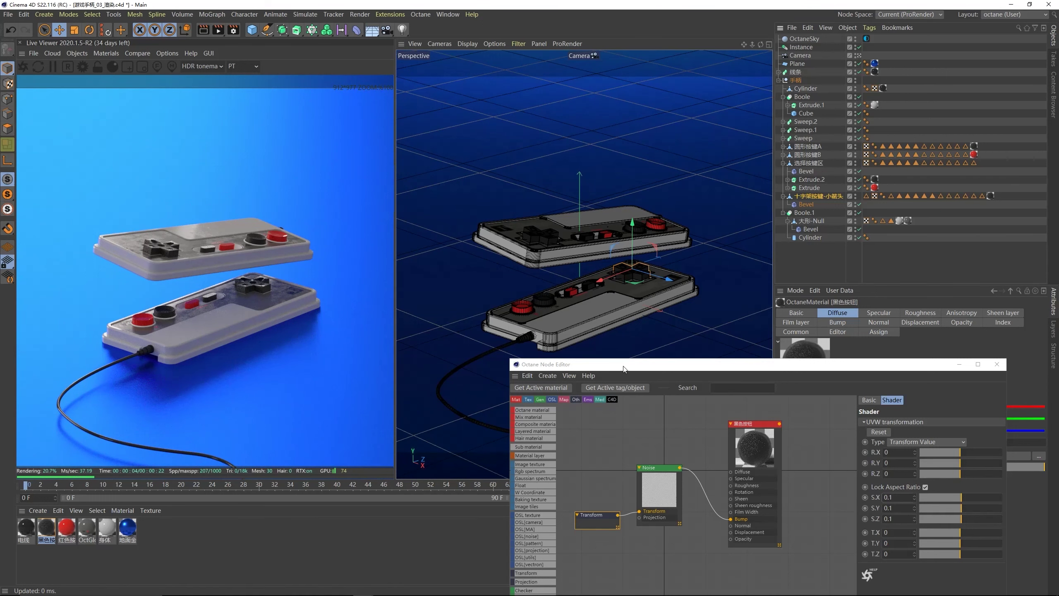
{"action": "left_click_drag", "start_coordinate": [625, 368], "coordinate": [549, 260]}
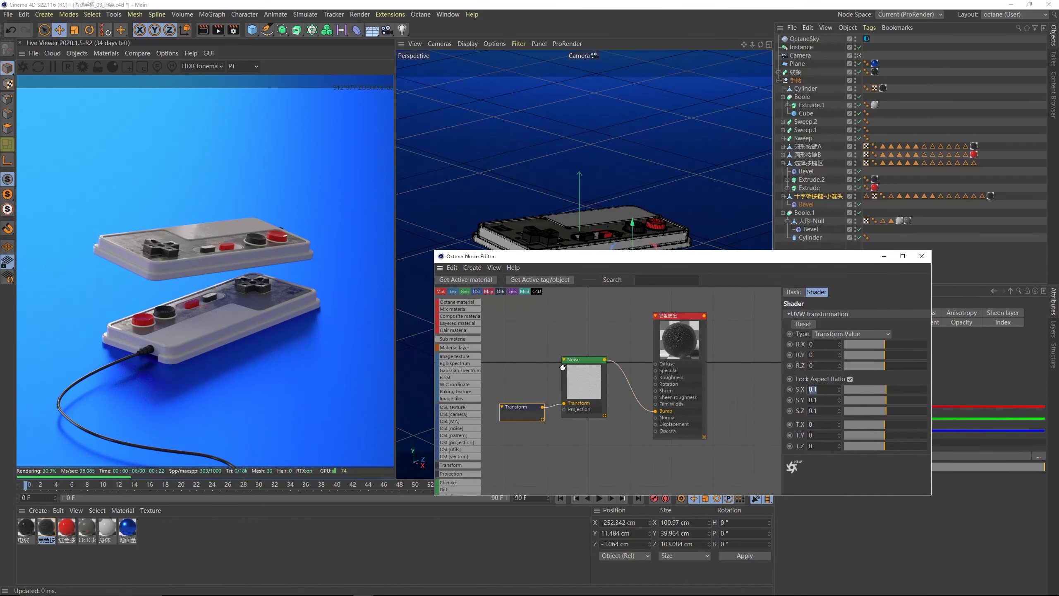
{"action": "left_click_drag", "start_coordinate": [502, 314], "coordinate": [608, 448]}
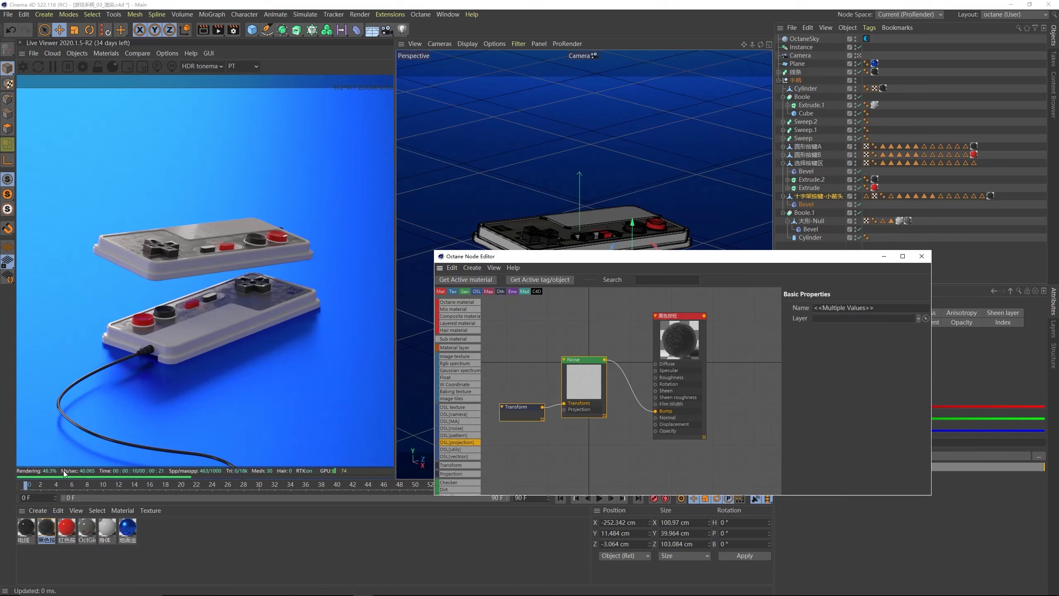
- Paste the Noise and Transform into the red button material and wire Noise into its Bump
{"action": "left_click", "coordinate": [67, 528]}
{"action": "left_click_drag", "start_coordinate": [574, 398], "coordinate": [667, 349]}
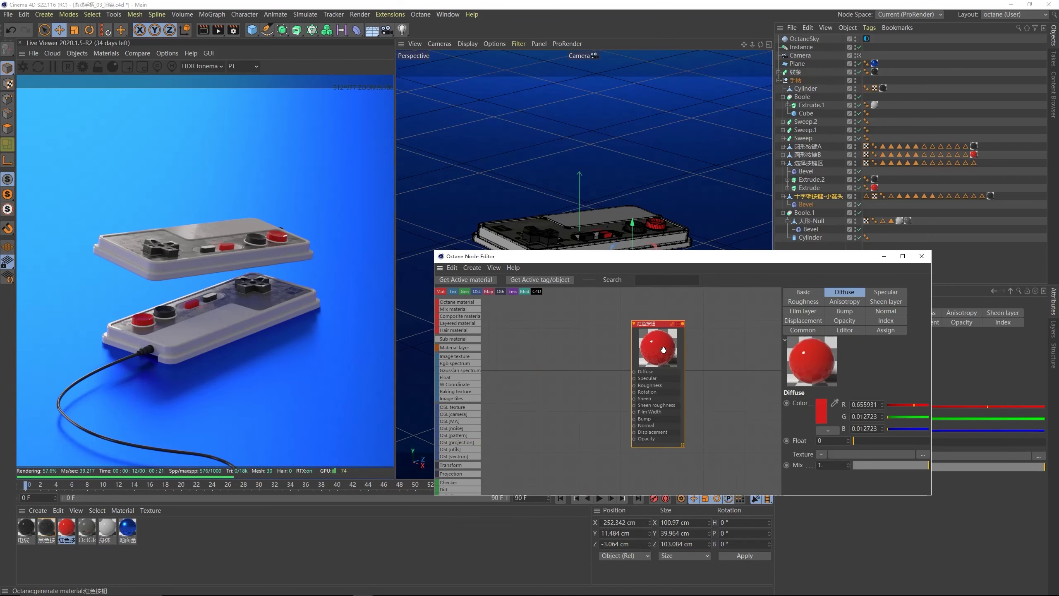
{"action": "left_click", "coordinate": [523, 364]}
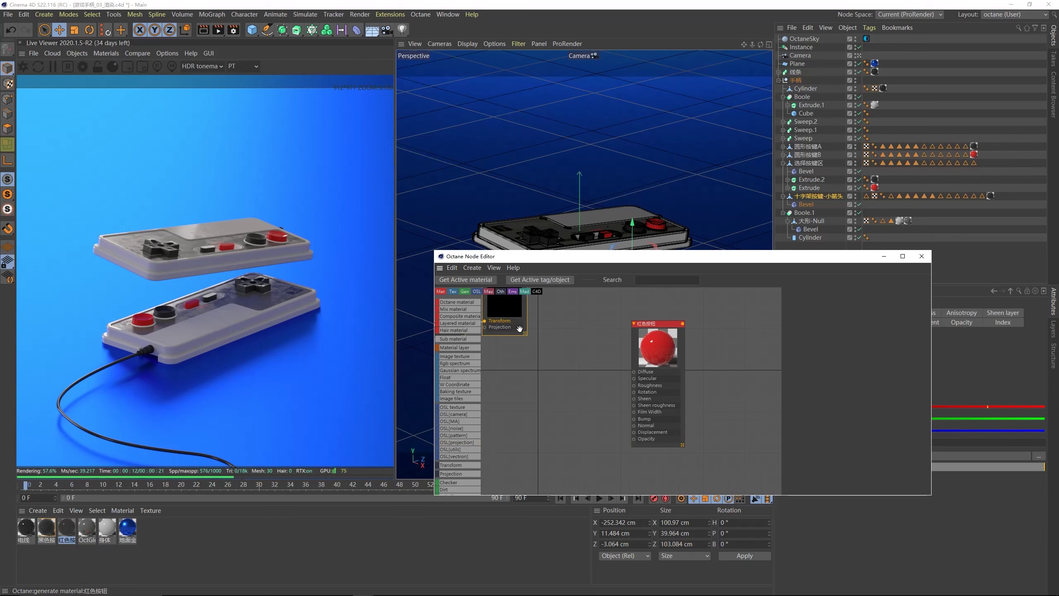
{"action": "scroll", "coordinate": [539, 351], "scroll_direction": "down", "scroll_amount": 2}
{"action": "middle_click_drag", "start_coordinate": [540, 354], "coordinate": [586, 374]}
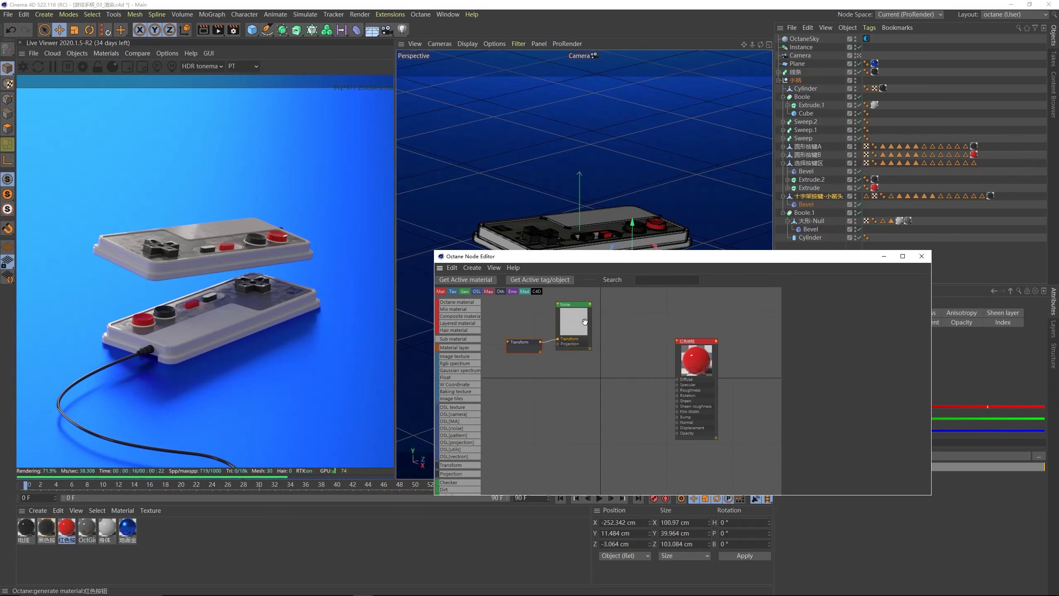
{"action": "left_click_drag", "start_coordinate": [571, 330], "coordinate": [620, 380]}
{"action": "scroll", "coordinate": [574, 339], "scroll_direction": "up", "scroll_amount": 1}
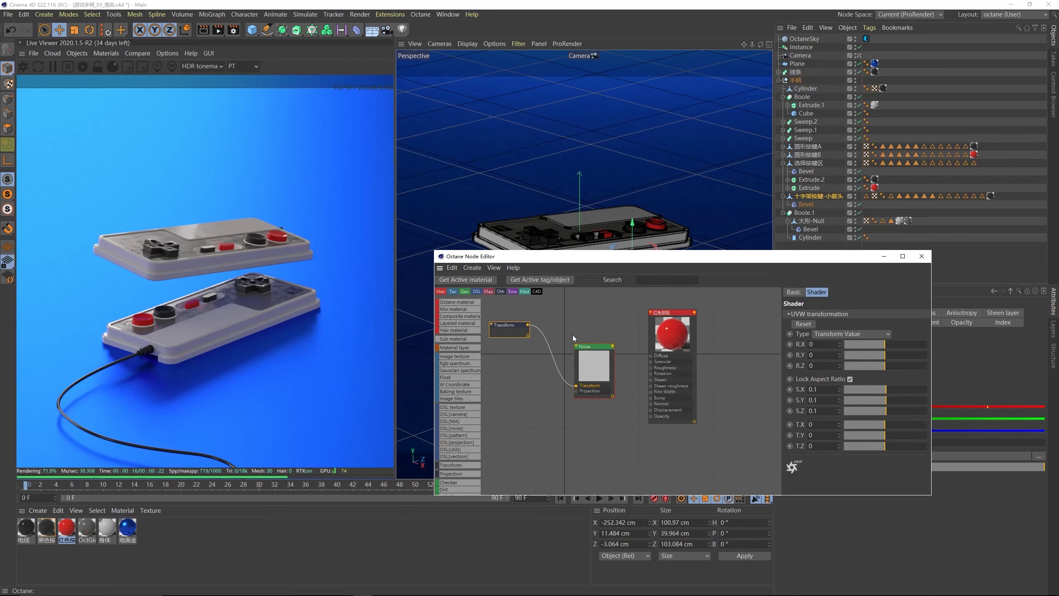
{"action": "left_click_drag", "start_coordinate": [612, 346], "coordinate": [651, 398]}
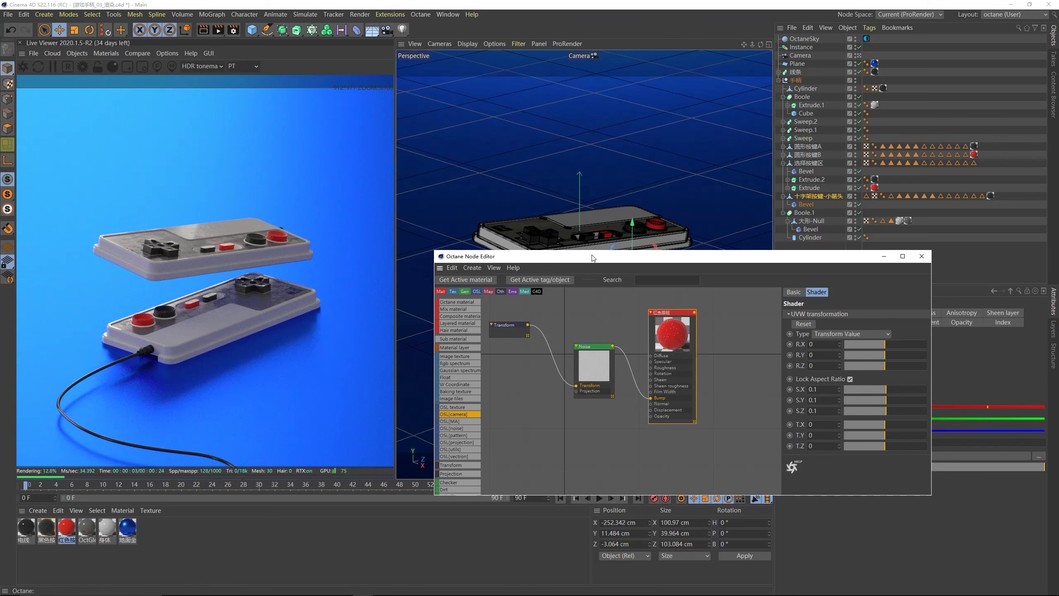
{"action": "left_click_drag", "start_coordinate": [596, 257], "coordinate": [528, 258]}
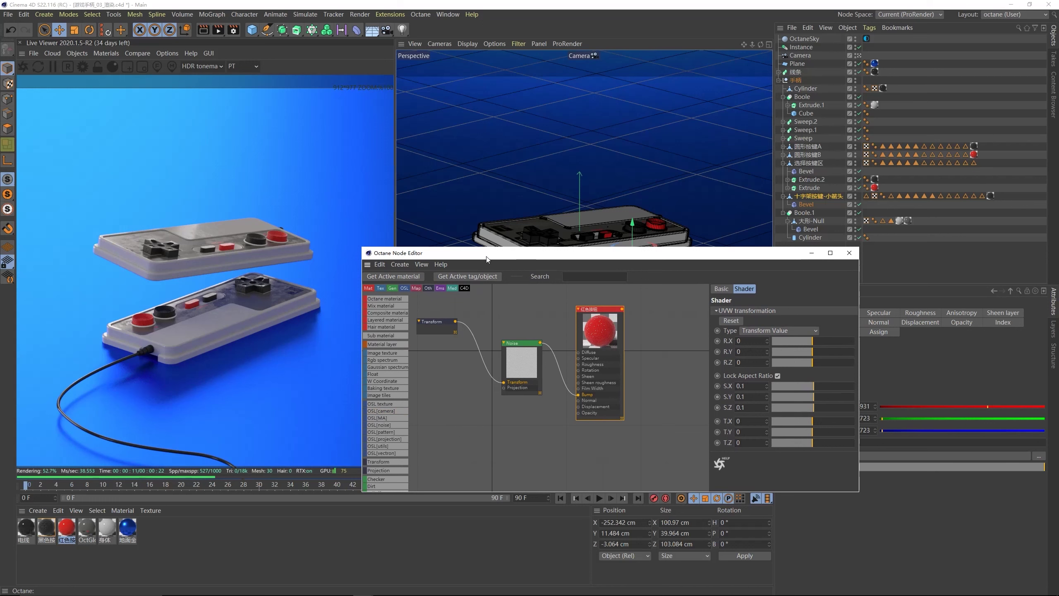
{"action": "left_click_drag", "start_coordinate": [489, 253], "coordinate": [456, 257]}
- Add an Octane camera tag to the scene camera and pick a focus point on the controllers
{"action": "left_click", "coordinate": [816, 257]}
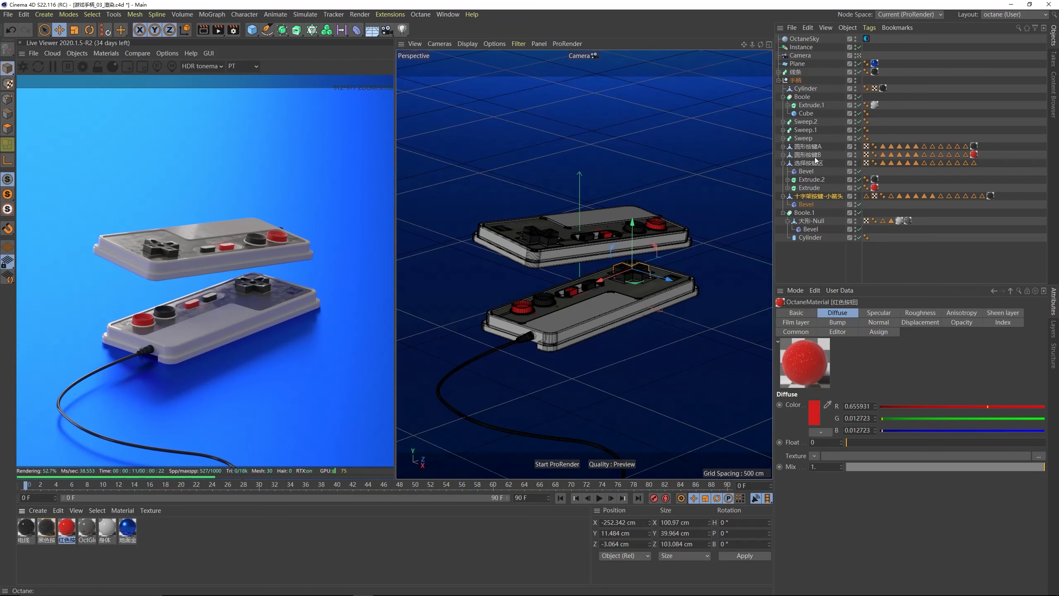
{"action": "left_click", "coordinate": [801, 56]}
{"action": "right_click", "coordinate": [803, 60]}
{"action": "mouse_move", "coordinate": [897, 74]}
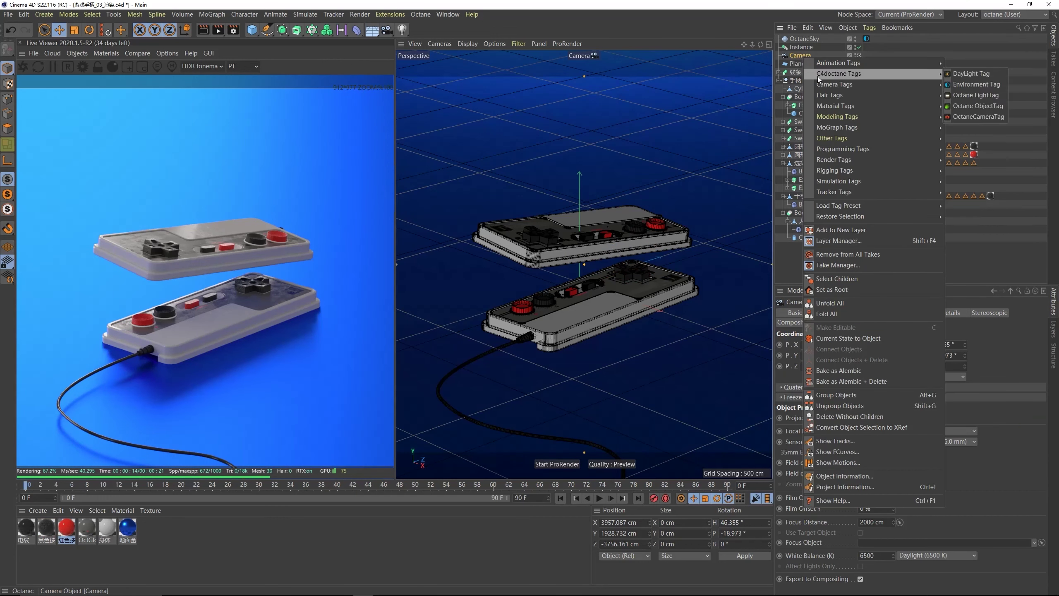
{"action": "left_click", "coordinate": [958, 118]}
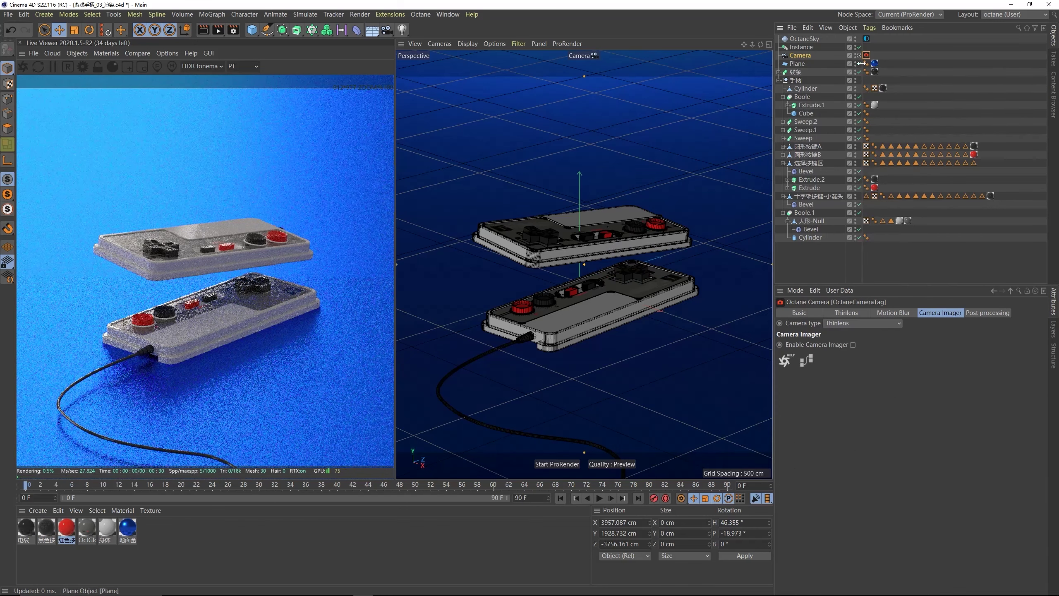
{"action": "left_click", "coordinate": [802, 57]}
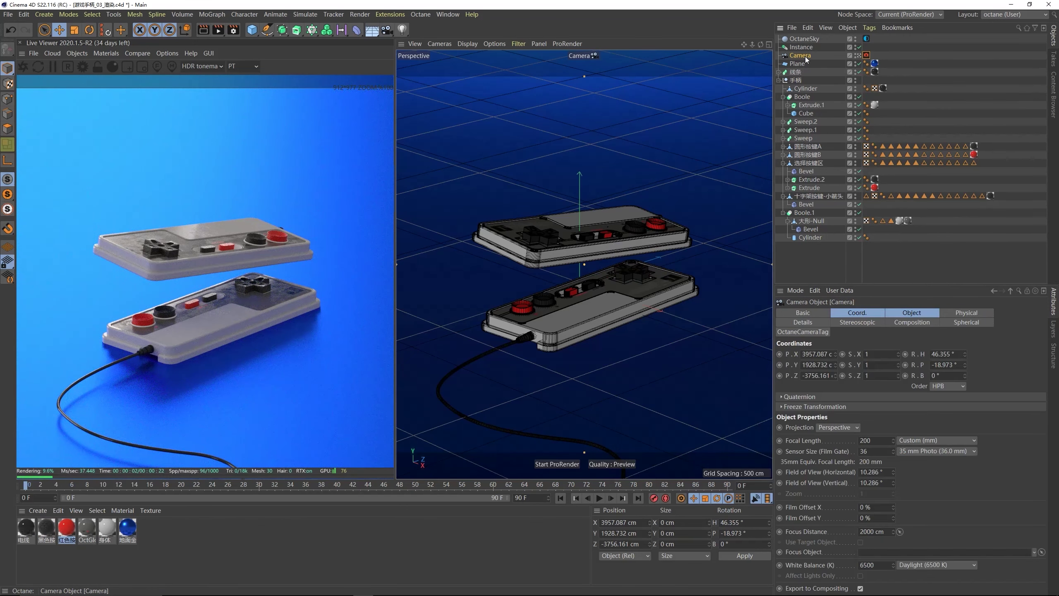
{"action": "left_click", "coordinate": [899, 533]}
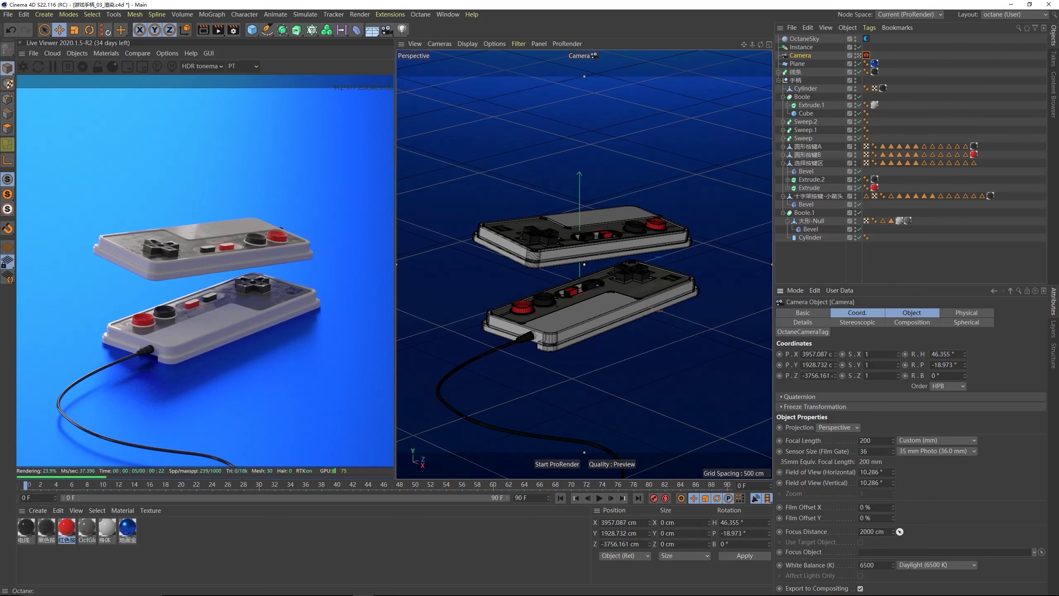
{"action": "left_click", "coordinate": [580, 233]}
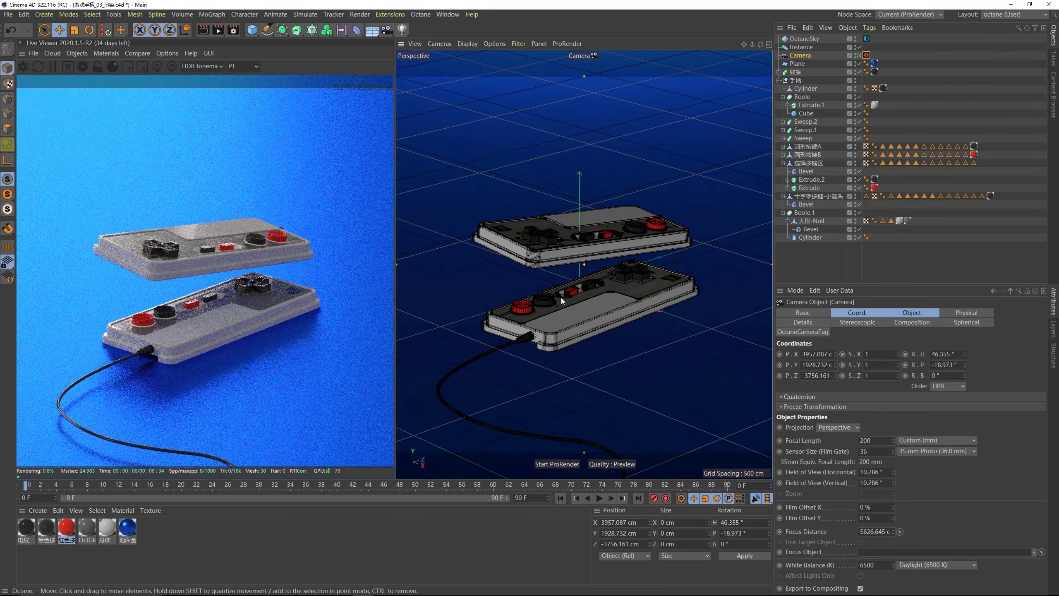
- Turn off Thinlens auto focus and set aperture to 30 cm and aperture edge to 3
{"action": "left_click", "coordinate": [866, 56]}
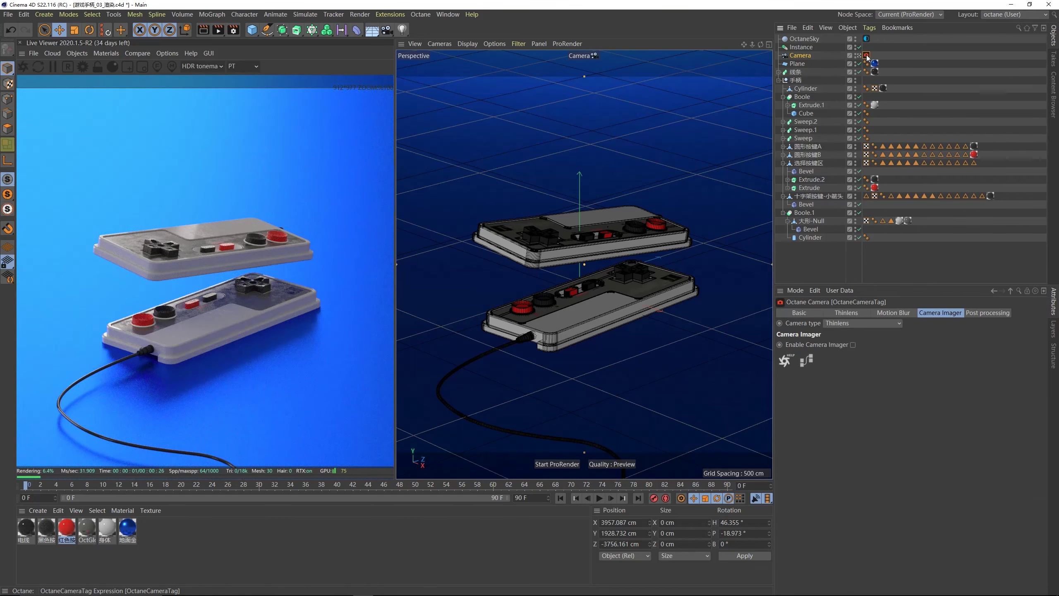
{"action": "left_click", "coordinate": [852, 313]}
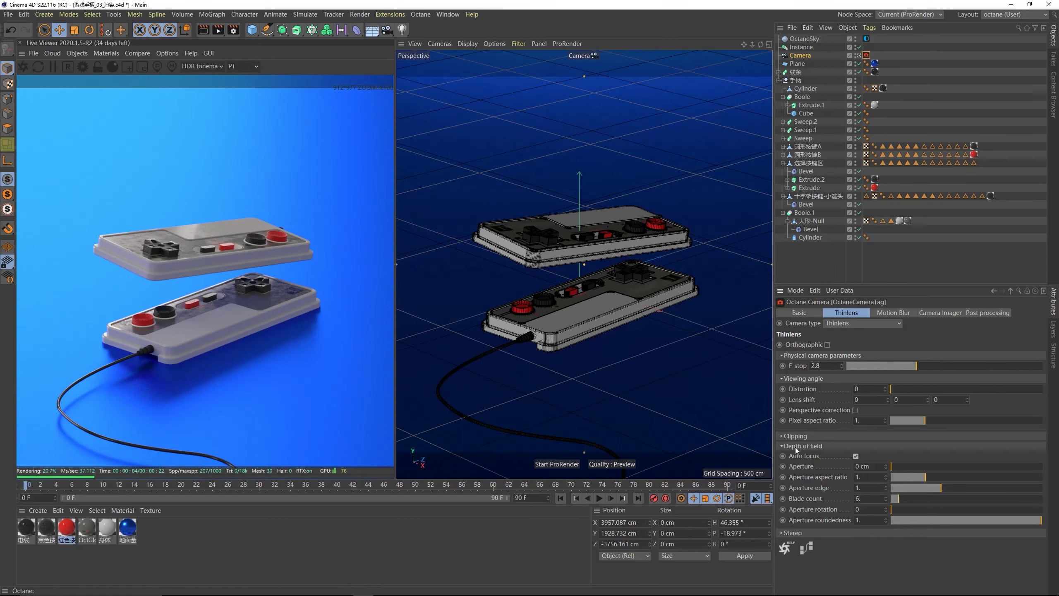
{"action": "left_click", "coordinate": [856, 456]}
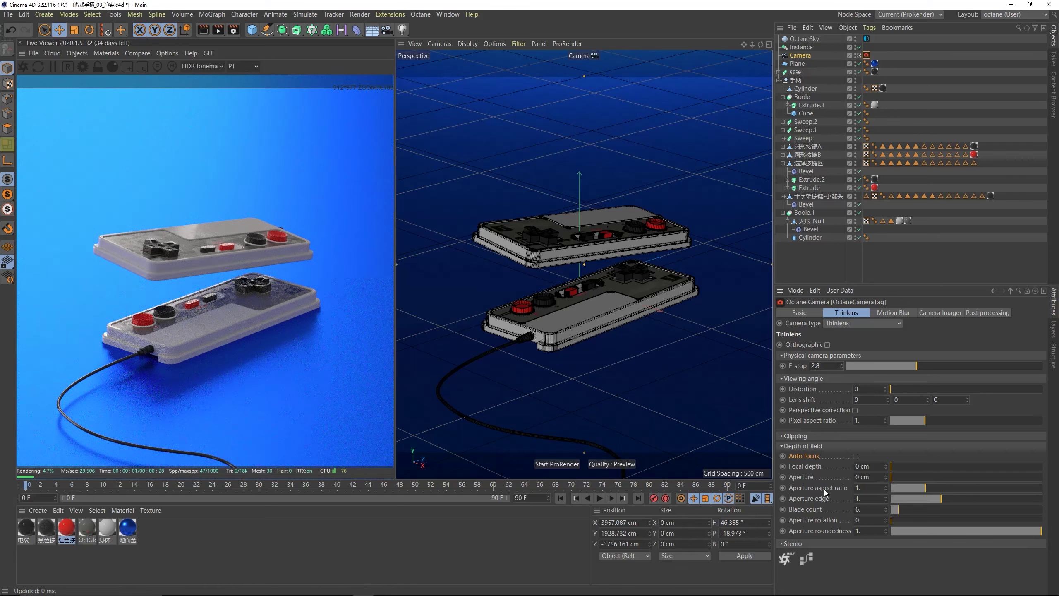
{"action": "left_click", "coordinate": [879, 478]}
{"action": "type", "text": "30"}
{"action": "key", "text": "Return"}
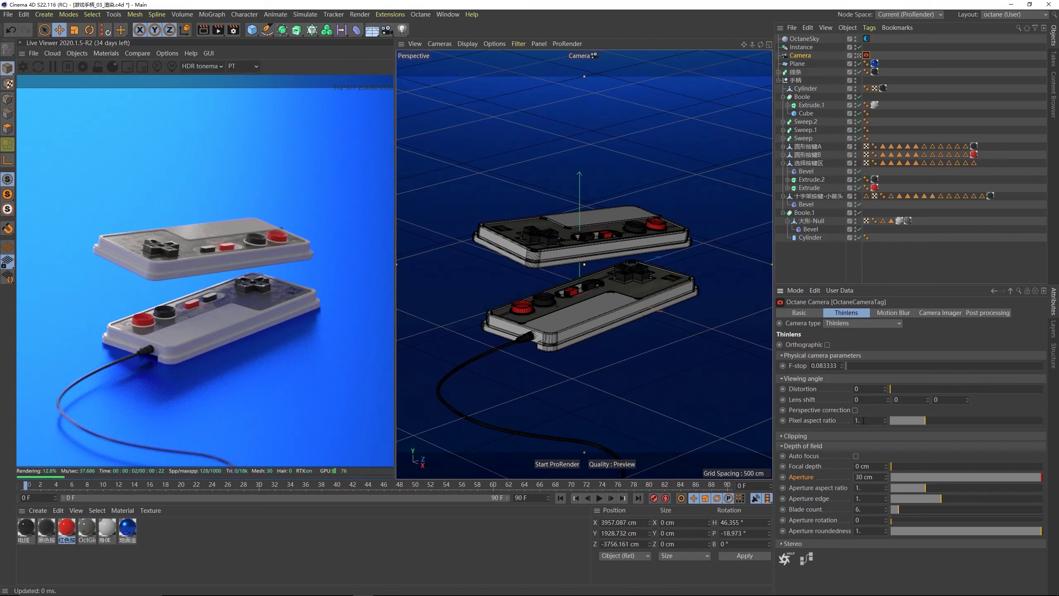
{"action": "left_click", "coordinate": [867, 499]}
{"action": "type", "text": "3"}
{"action": "key", "text": "Return"}
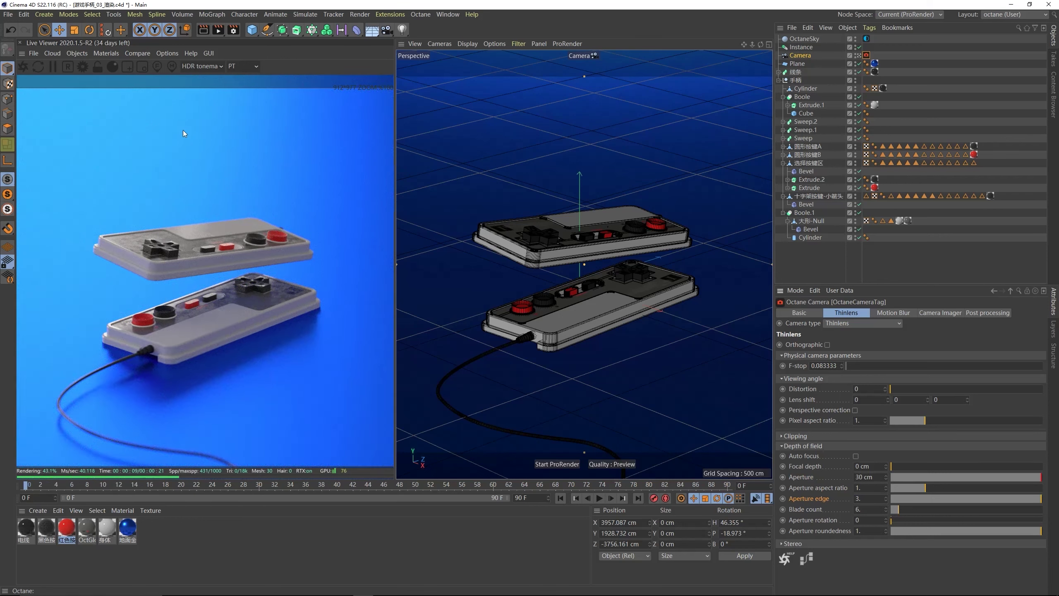
- Enable the Camera Imager and settle on the DSCS315_2 response after trying DSCS315_4 and DSCS315_3
{"action": "left_click", "coordinate": [925, 313]}
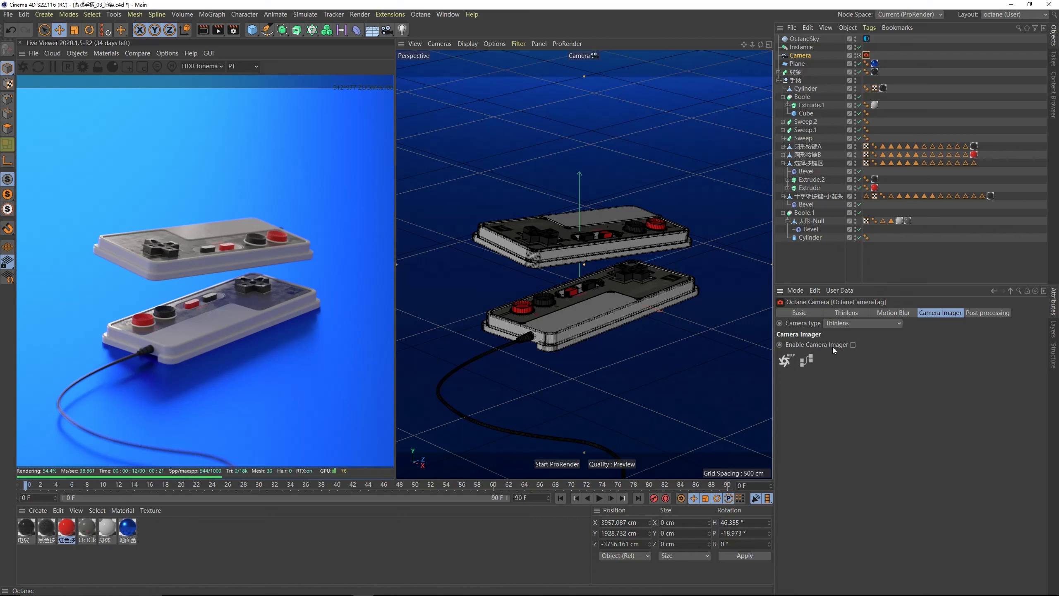
{"action": "left_click", "coordinate": [853, 345]}
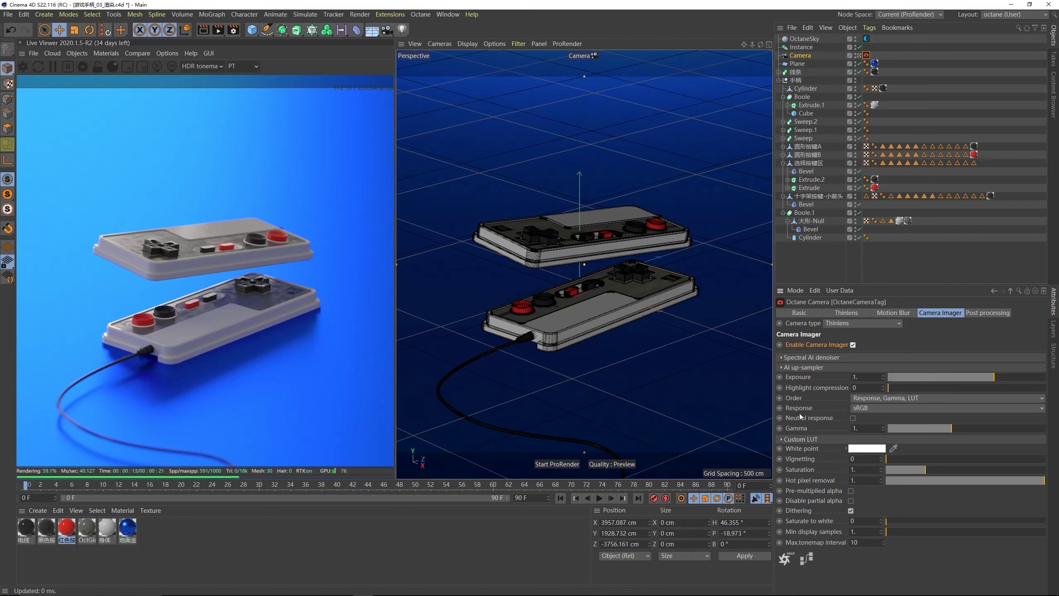
{"action": "left_click", "coordinate": [875, 409]}
{"action": "left_click", "coordinate": [883, 528]}
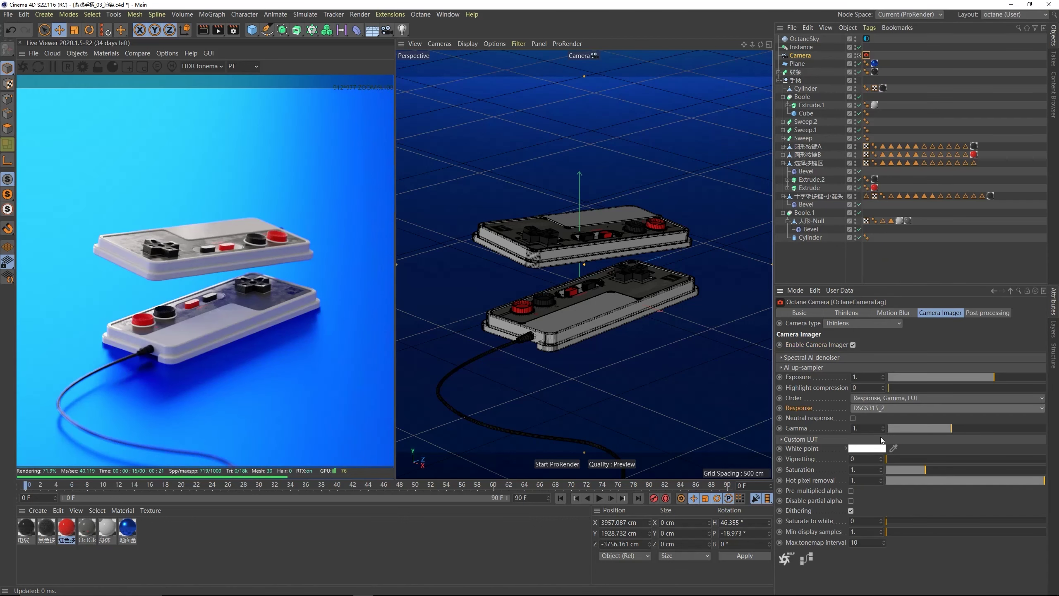
{"action": "key", "text": "Down"}
{"action": "key", "text": "Down"}
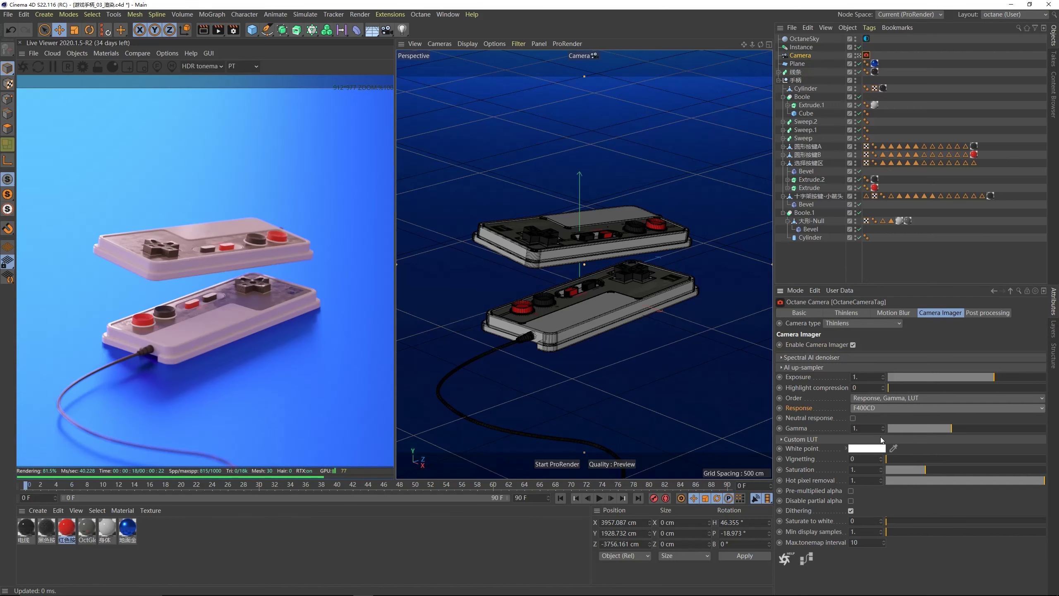
{"action": "key", "text": "Up"}
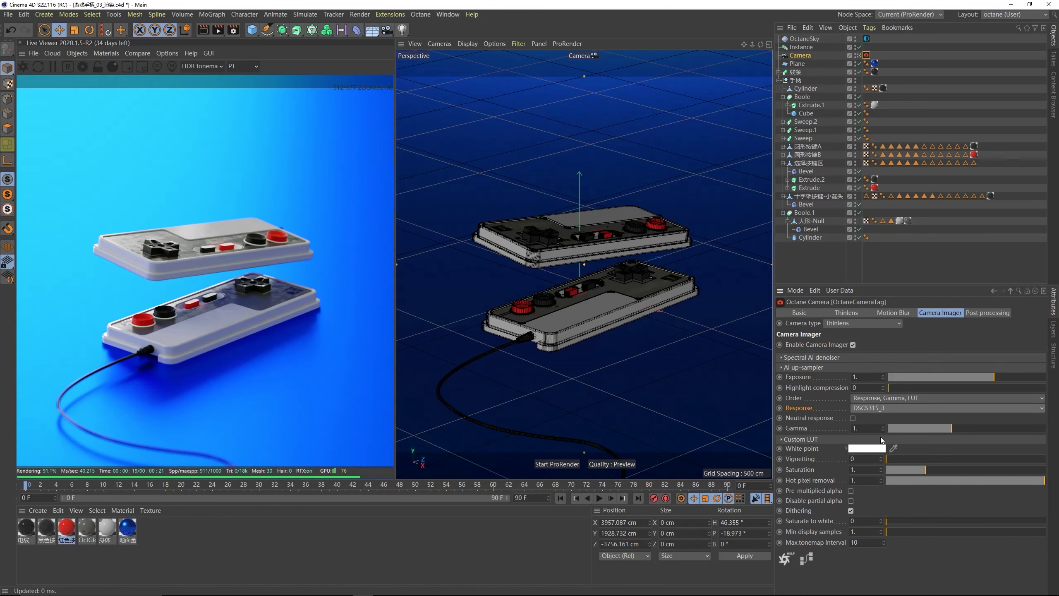
{"action": "key", "text": "Up"}
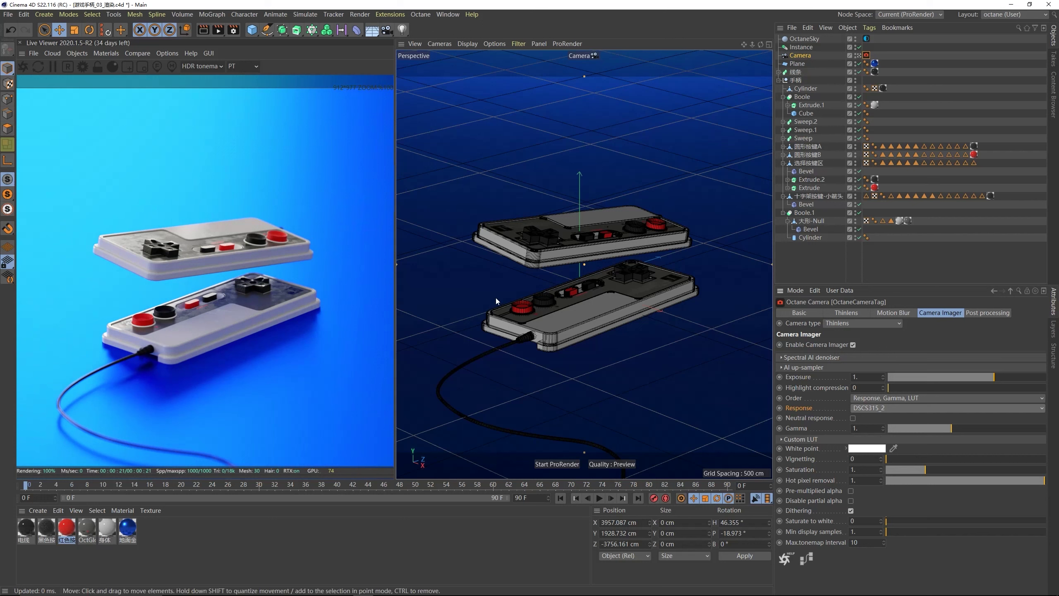
- Test the OctaneSky HDRI's X rotation, leaving RotX at -0.182418
{"action": "left_click", "coordinate": [866, 39]}
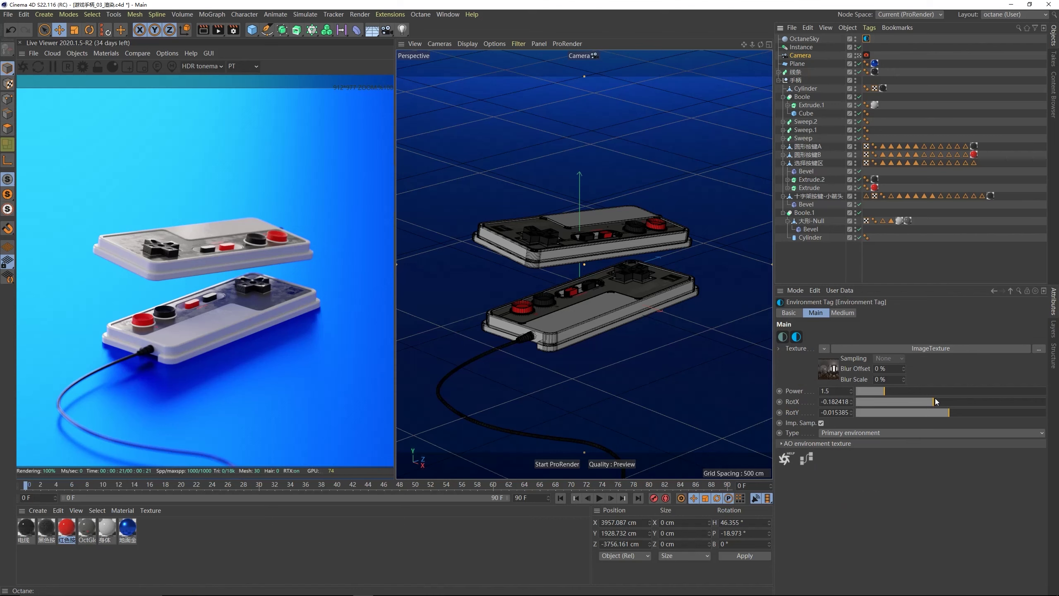
{"action": "left_click_drag", "start_coordinate": [936, 400], "coordinate": [933, 402]}
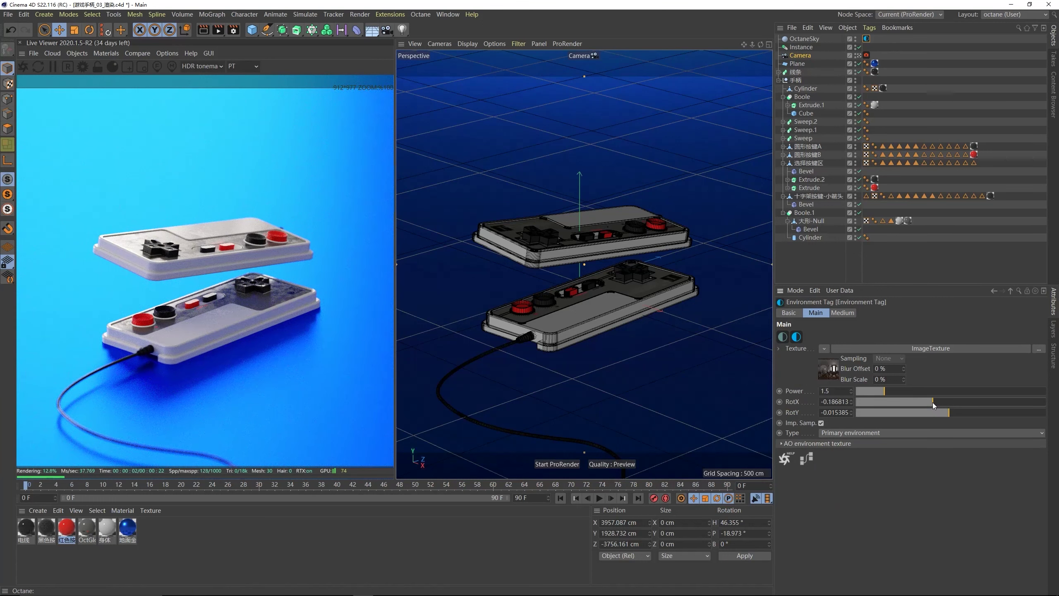
{"action": "left_click_drag", "start_coordinate": [933, 405], "coordinate": [934, 405]}
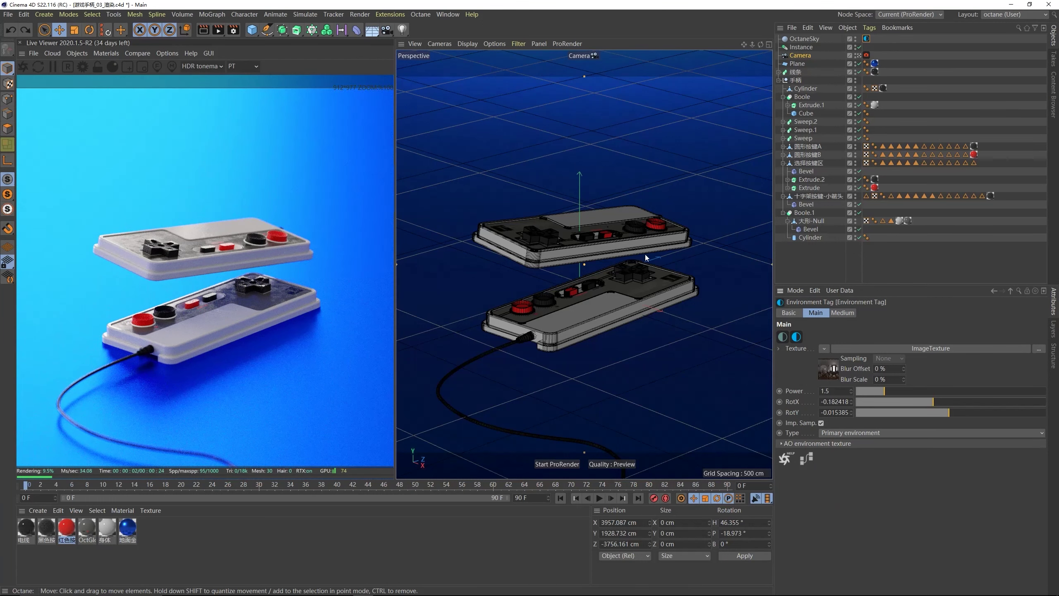
{"action": "left_click", "coordinate": [233, 31]}
- Set the renderer to Octane Renderer and start appending the _octane suffix to the PNG save path
{"action": "left_click_drag", "start_coordinate": [292, 23], "coordinate": [452, 88]}
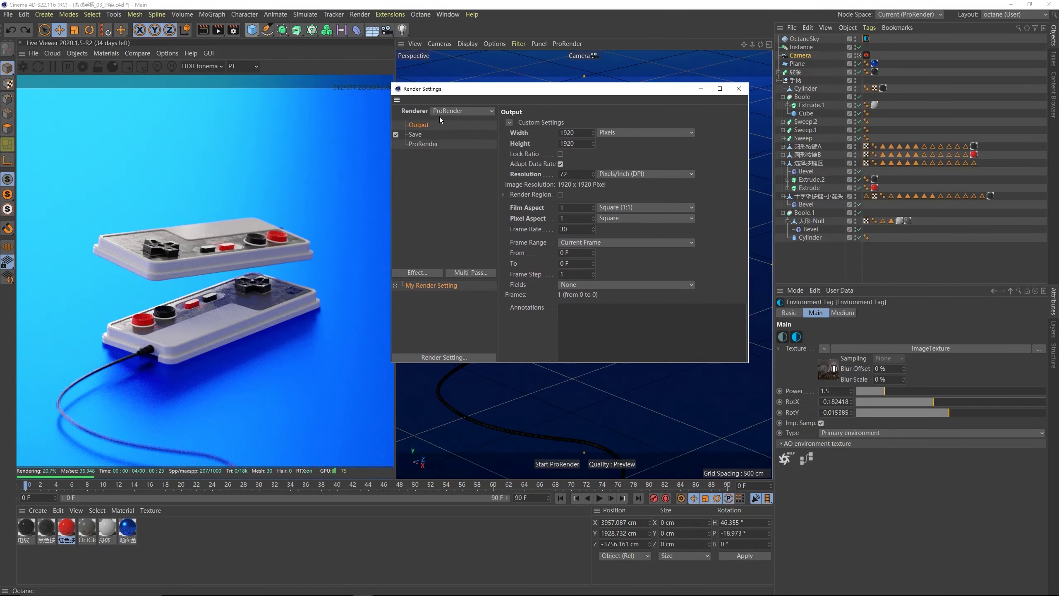
{"action": "left_click", "coordinate": [448, 110]}
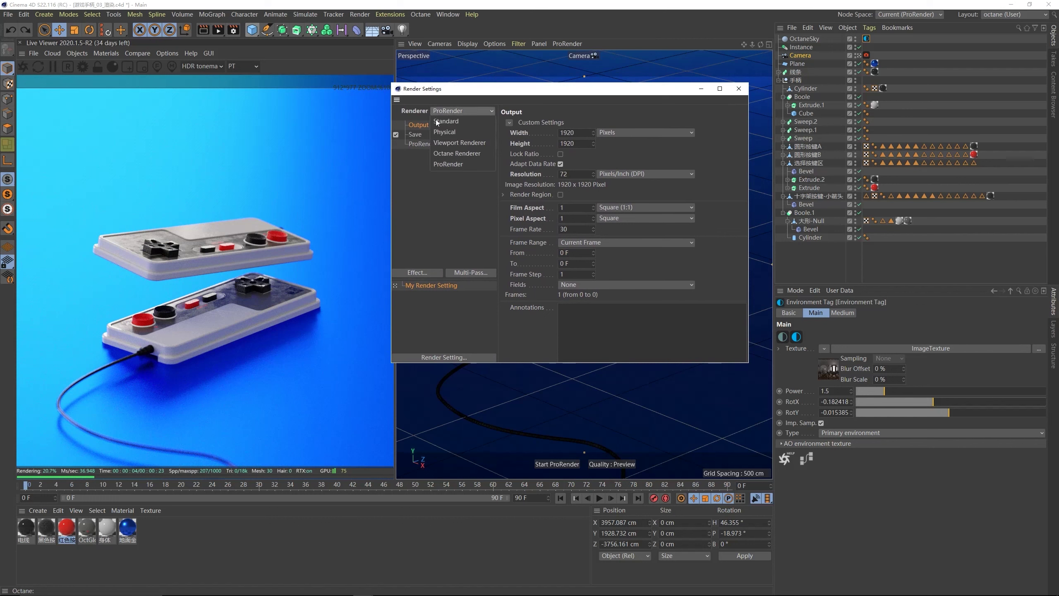
{"action": "left_click", "coordinate": [457, 153]}
{"action": "left_click", "coordinate": [82, 67]}
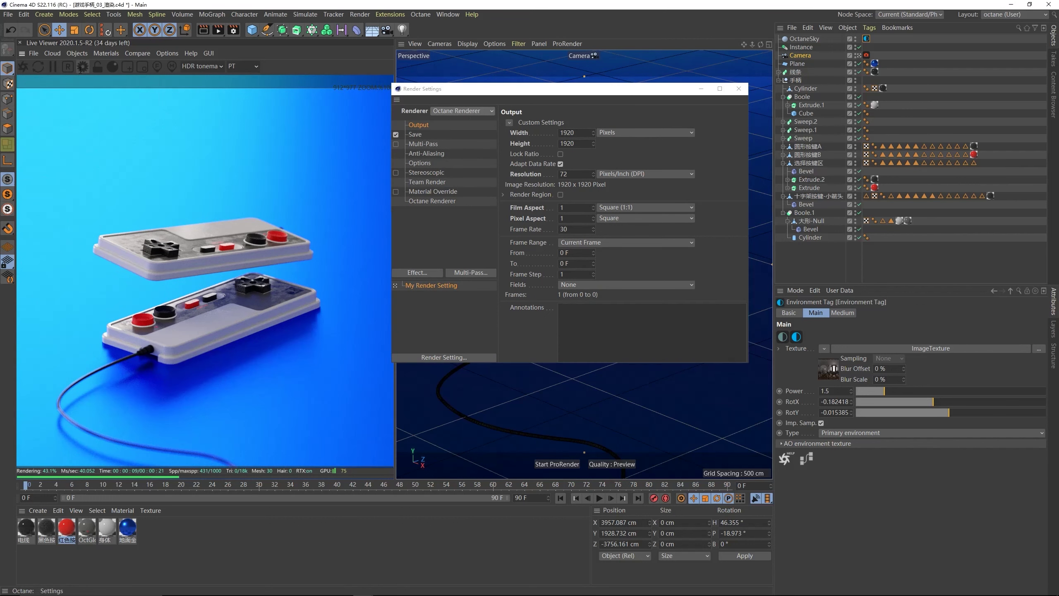
{"action": "left_click", "coordinate": [149, 5]}
{"action": "left_click", "coordinate": [415, 134]}
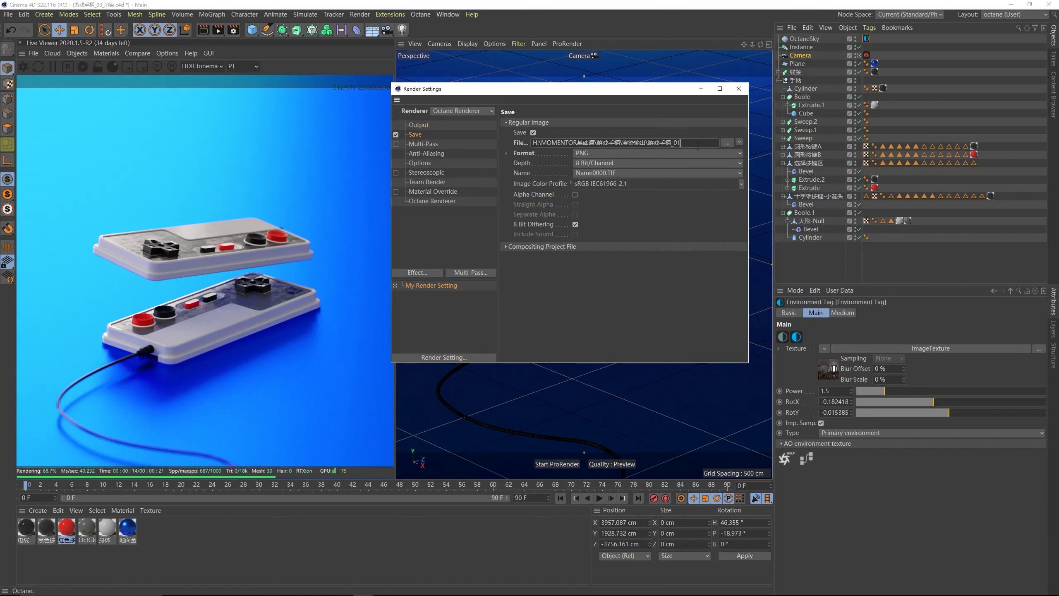
{"action": "type", "text": "_octane"}
- Render the controllers to the Picture Viewer, then pan and scroll through the finished image
{"action": "left_click", "coordinate": [218, 31]}
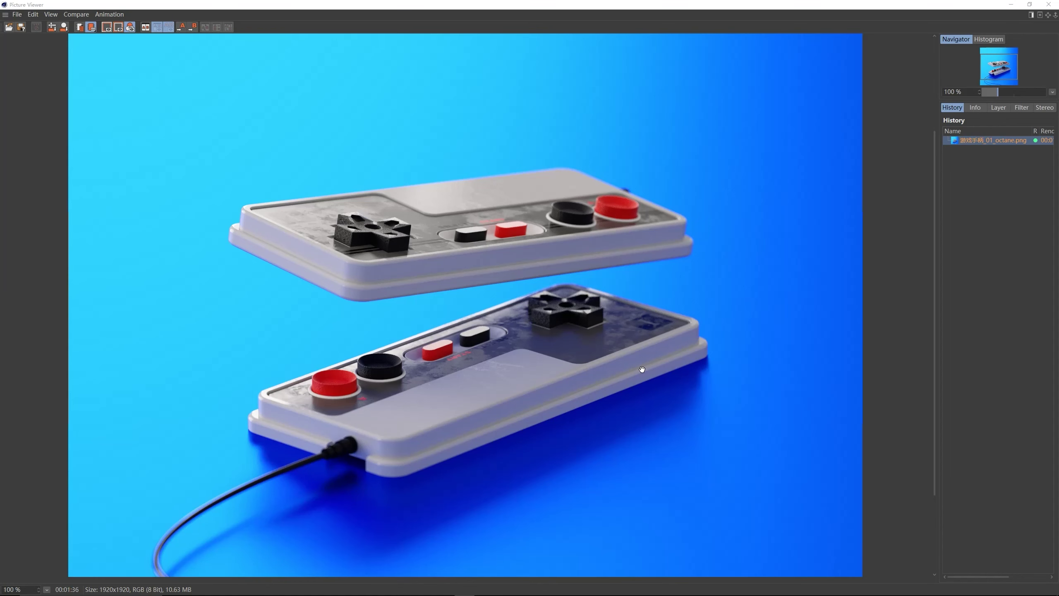
{"action": "left_click_drag", "start_coordinate": [515, 283], "coordinate": [508, 467]}
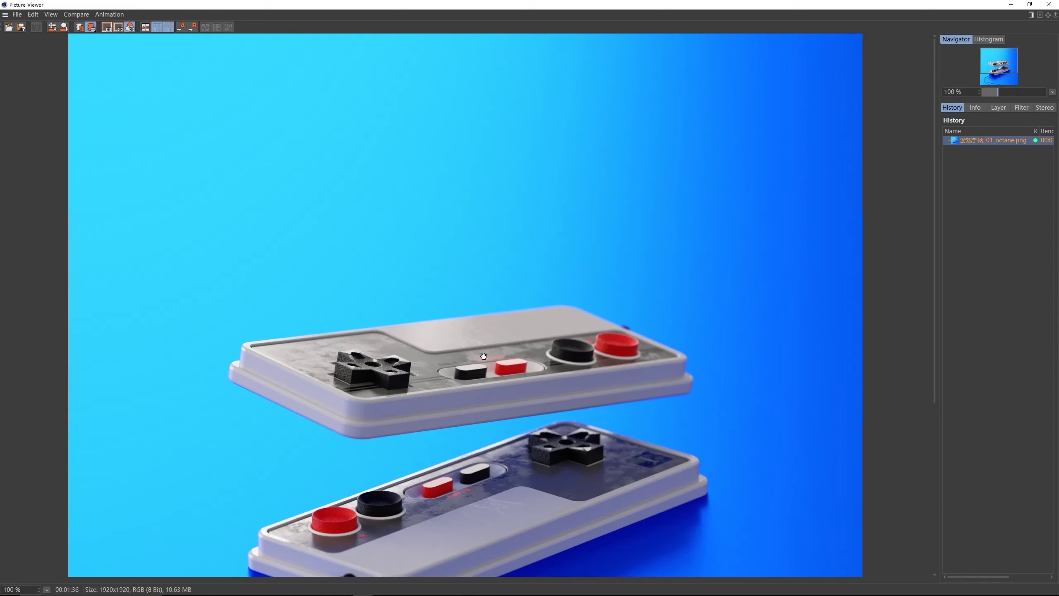
{"action": "scroll", "coordinate": [370, 365], "scroll_direction": "down", "scroll_amount": 1}
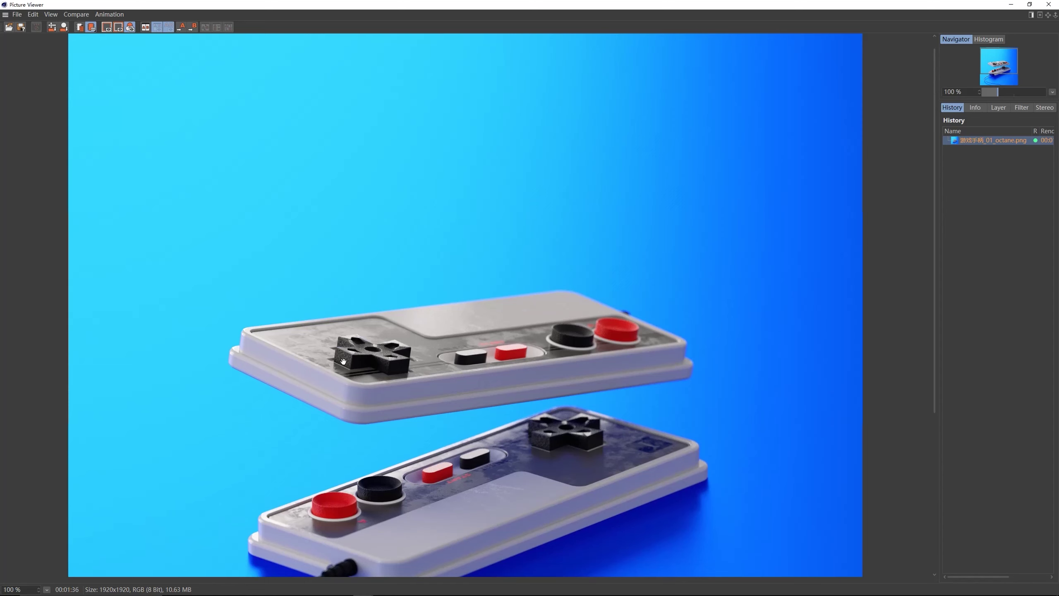
{"action": "scroll", "coordinate": [562, 364], "scroll_direction": "down", "scroll_amount": 5}
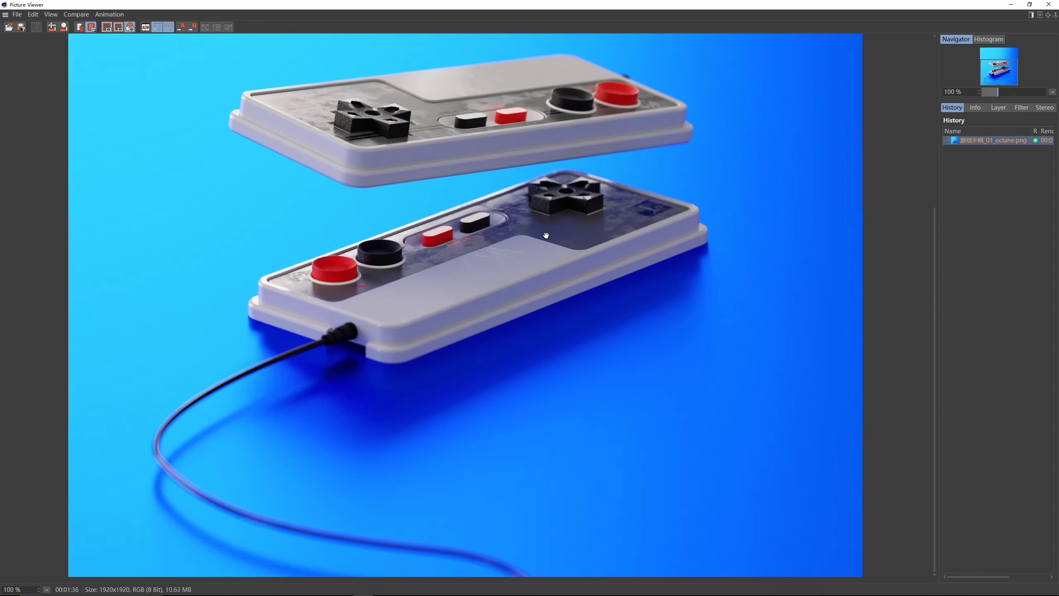
{"action": "left_click_drag", "start_coordinate": [546, 236], "coordinate": [519, 222]}
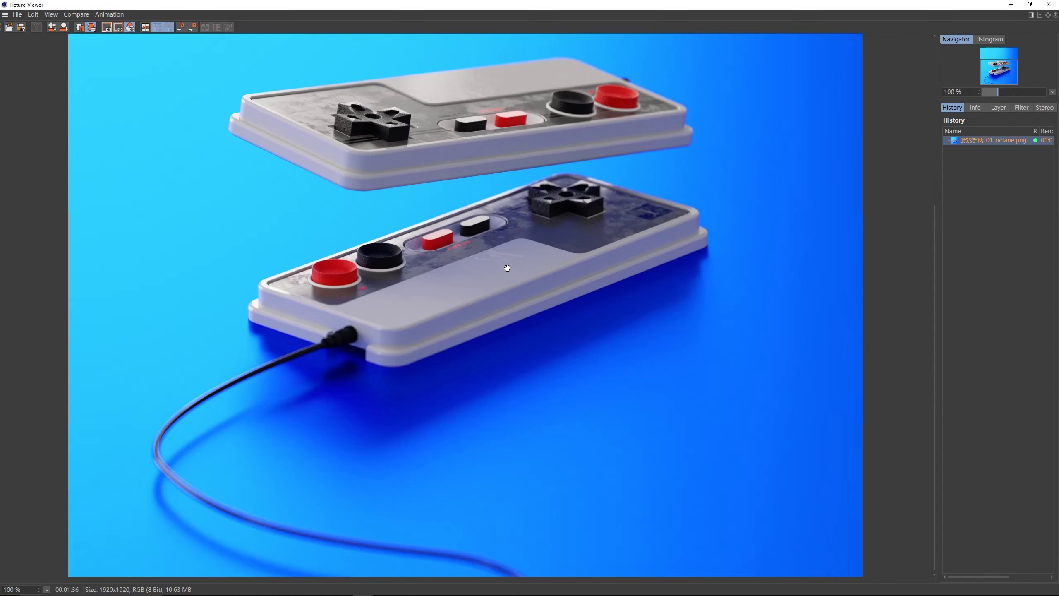
{"action": "scroll", "coordinate": [471, 275], "scroll_direction": "down", "scroll_amount": 3}
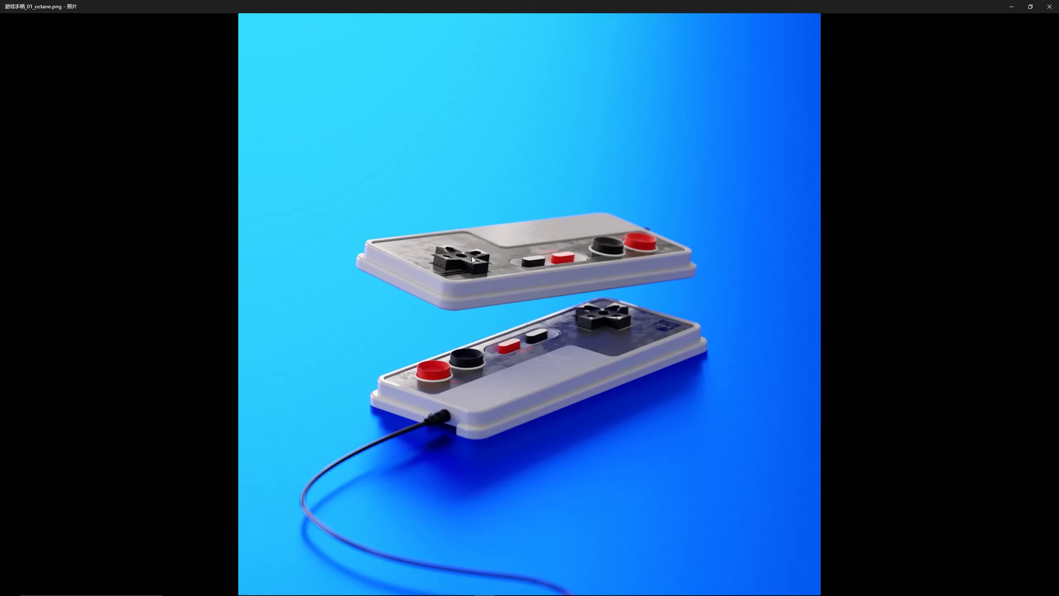
- Flip back and forth between 游戏手柄_01_octane.png and the post-processed 游戏手柄_01_后期.png
{"action": "key", "text": "Right"}
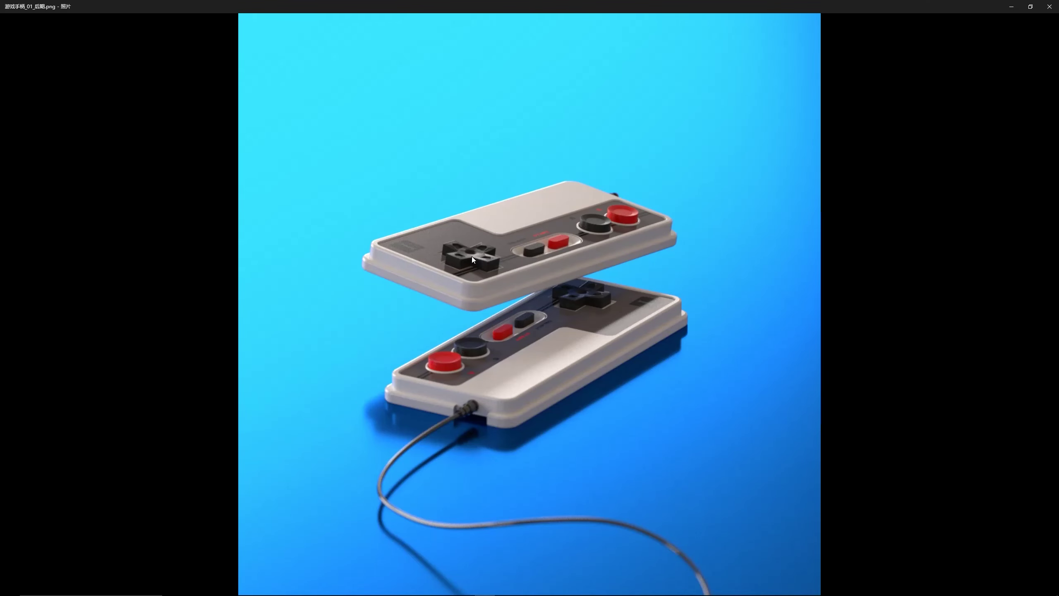
{"action": "key", "text": "Left"}
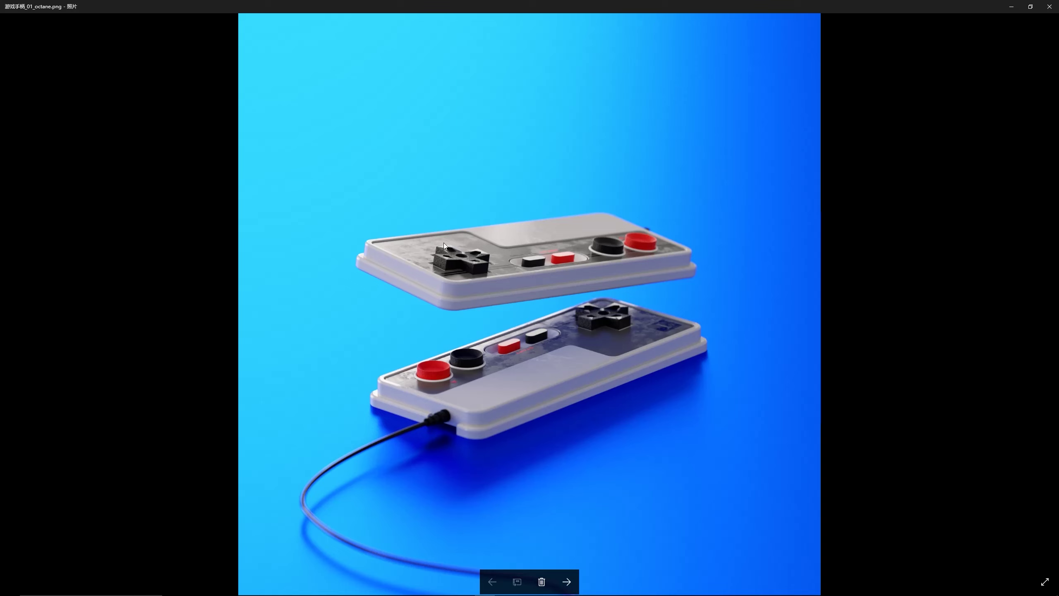
{"action": "key", "text": "Right"}
{"action": "key", "text": "Left"}
{"action": "key", "text": "Right"}
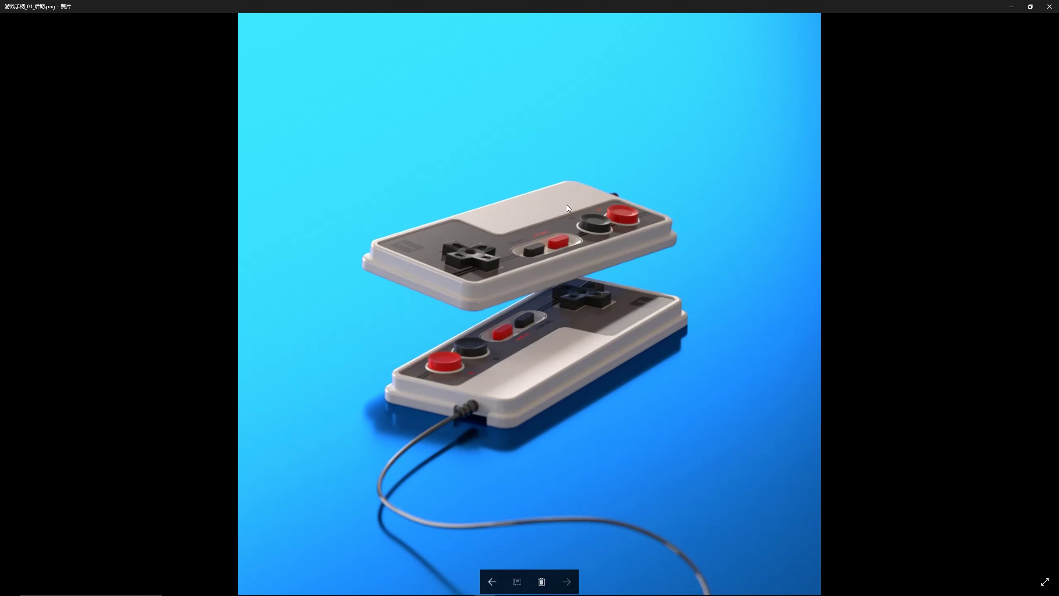
{"action": "key", "text": "Left"}
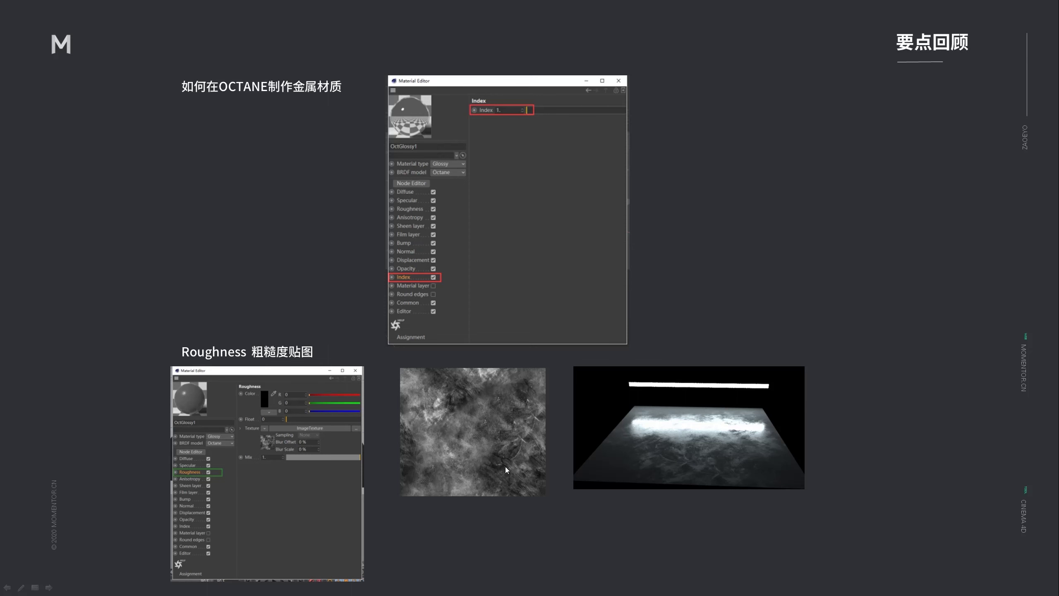
- Advance the slideshow to the Part 5 'PBR材质流程简介' title slide
{"action": "key", "text": "Right"}
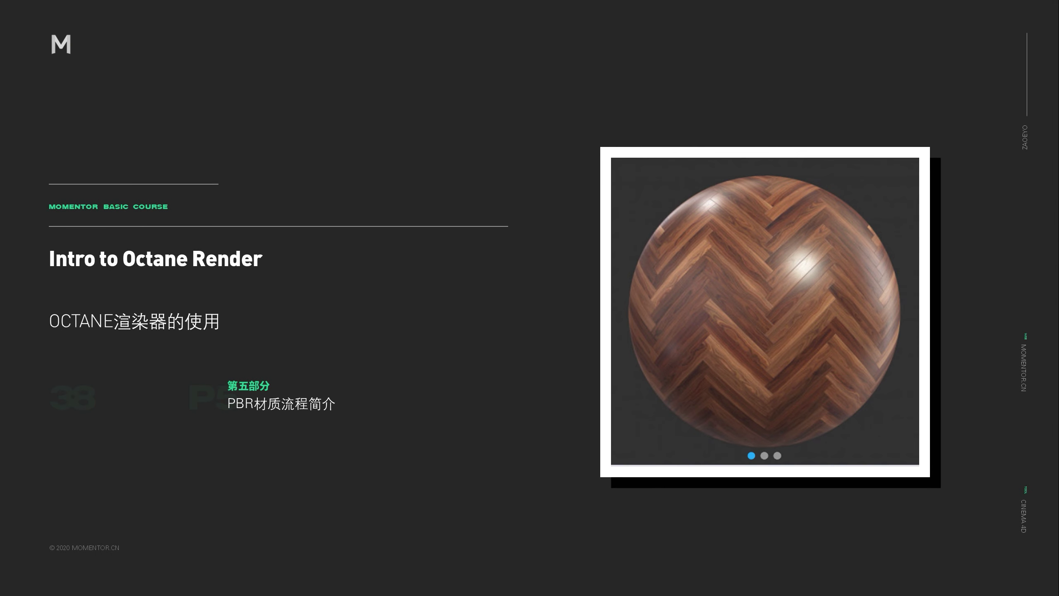
- Advance past the PBR workflow slide to the slide on texturing OctGlossy node inputs
{"action": "left_click", "coordinate": [192, 400]}
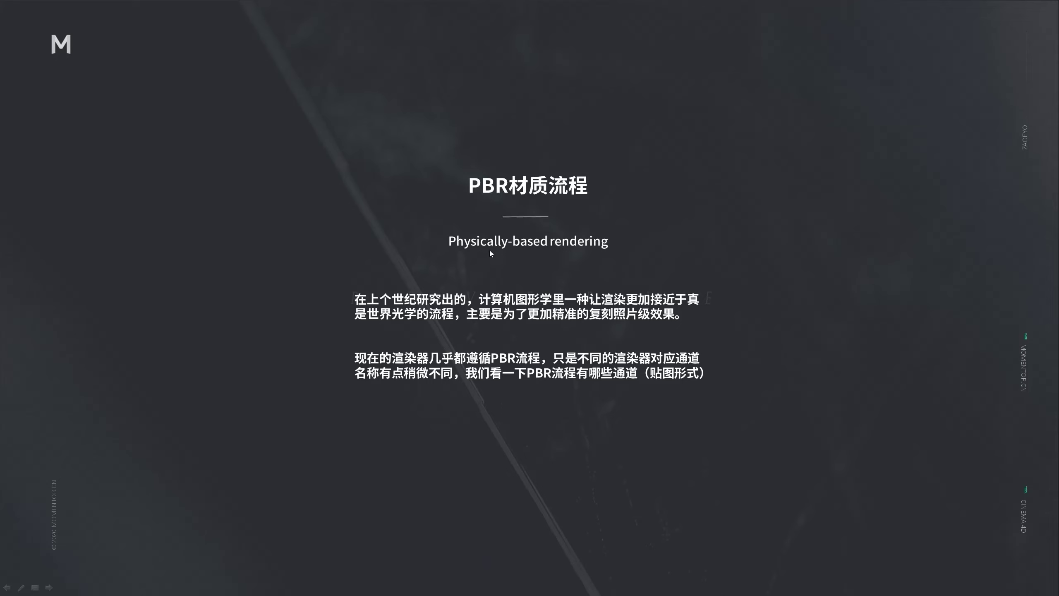
{"action": "left_click", "coordinate": [347, 315]}
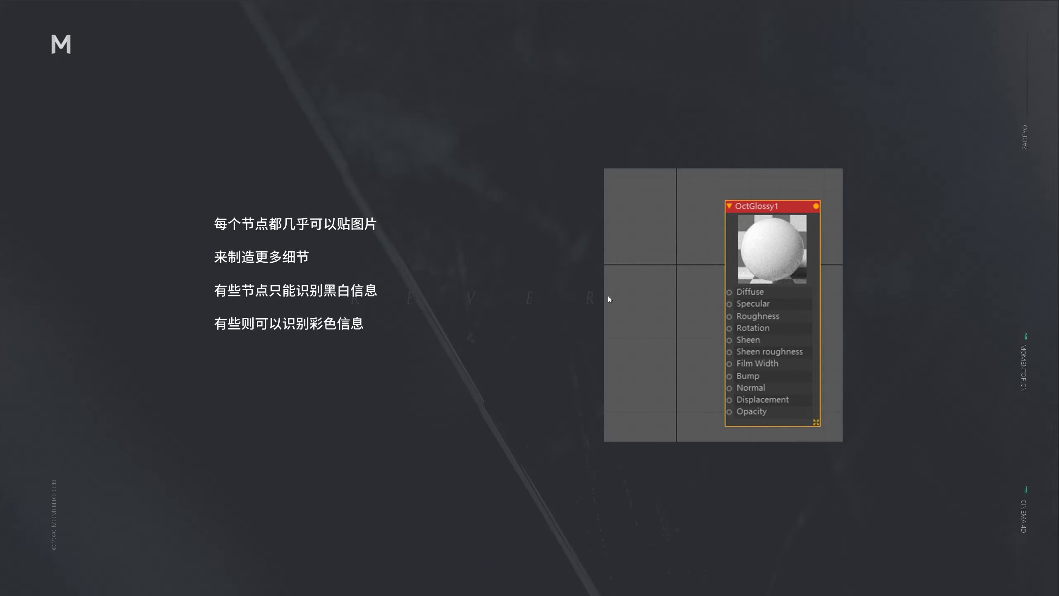
- Advance to the 'PBR的2类流程' slide comparing Specular and Metallic workflow channels
{"action": "key", "text": "Right"}
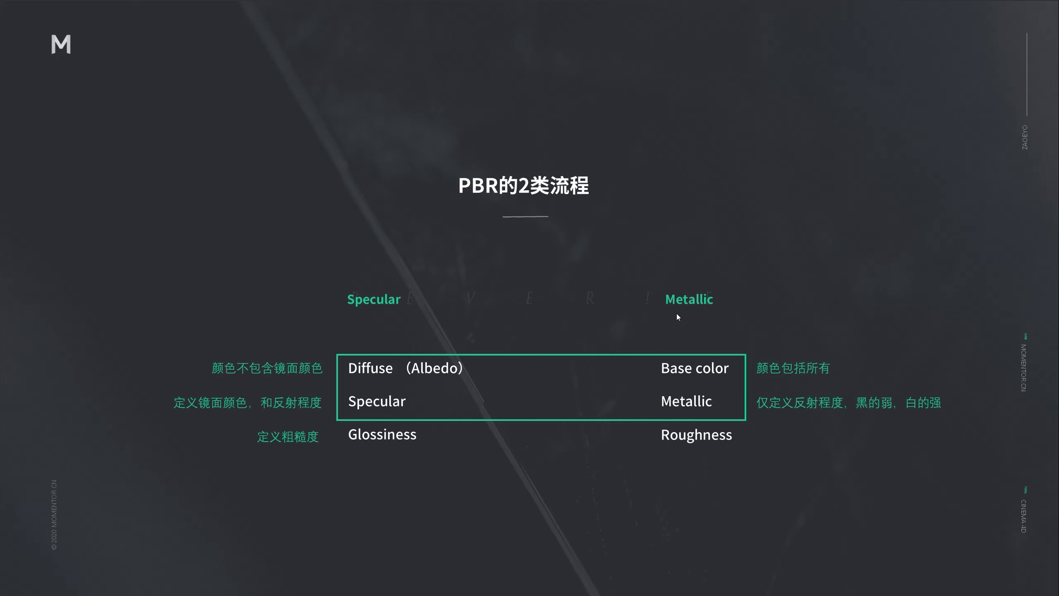
- Step through the example texture maps and Specular-to-OctGlossy wiring to the PBR workflow title slide
{"action": "left_click", "coordinate": [655, 318]}
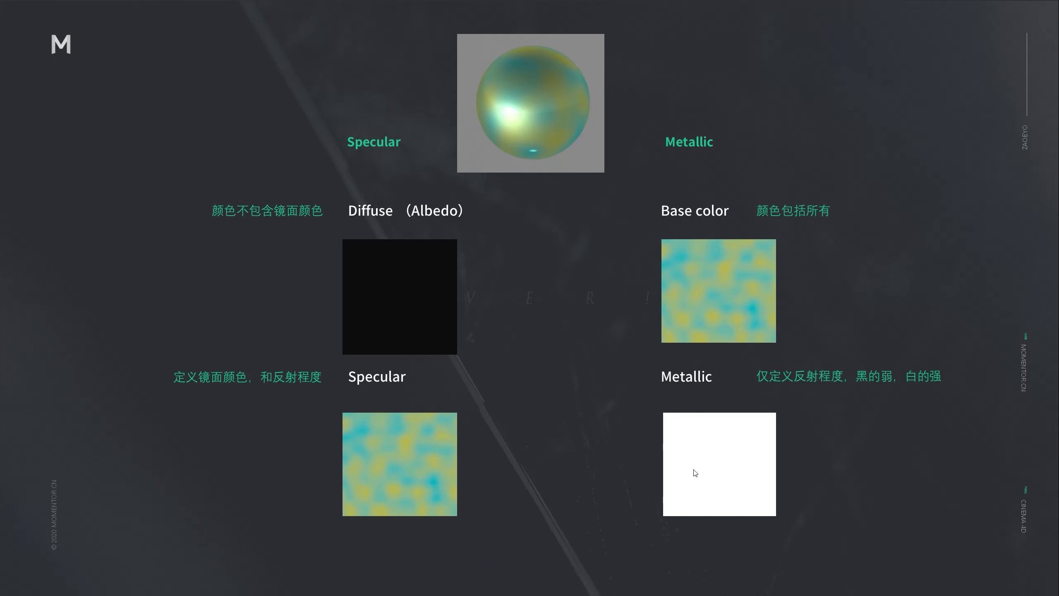
{"action": "left_click", "coordinate": [557, 384]}
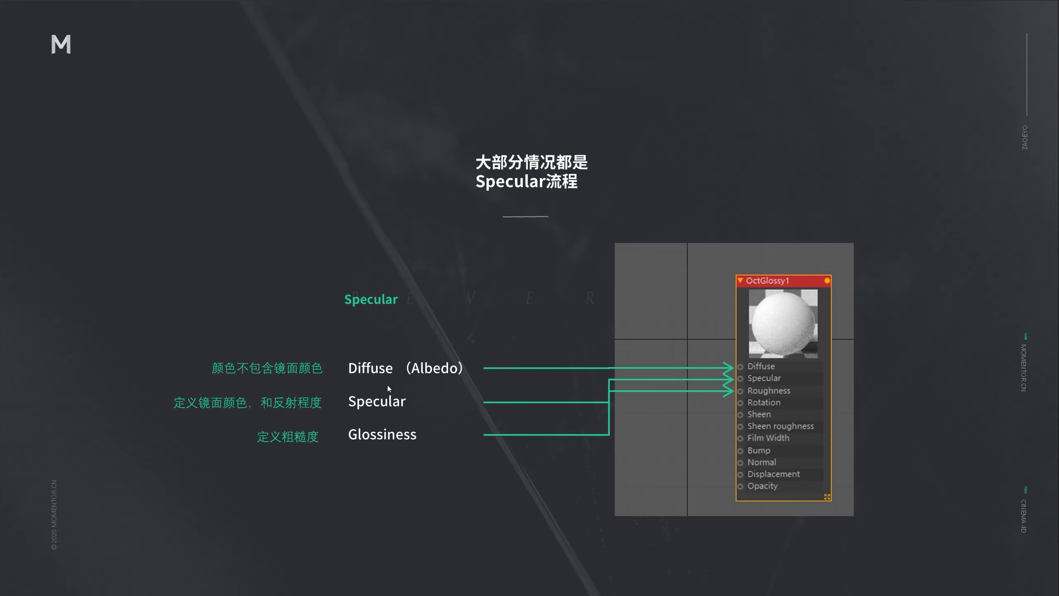
{"action": "left_click", "coordinate": [571, 390]}
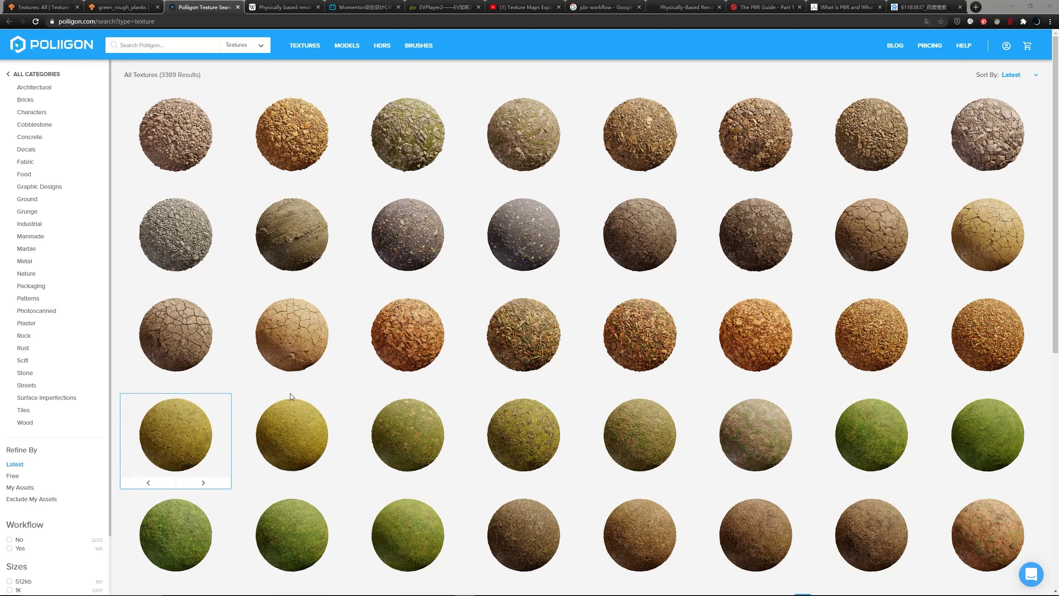
{"action": "mouse_move", "coordinate": [468, 366]}
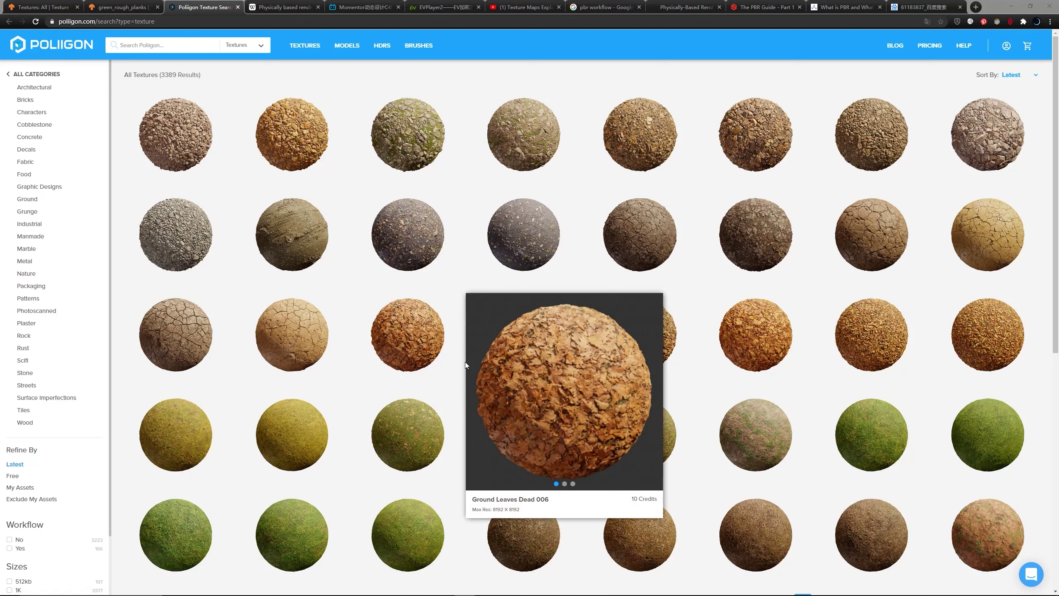
{"action": "mouse_move", "coordinate": [469, 295]}
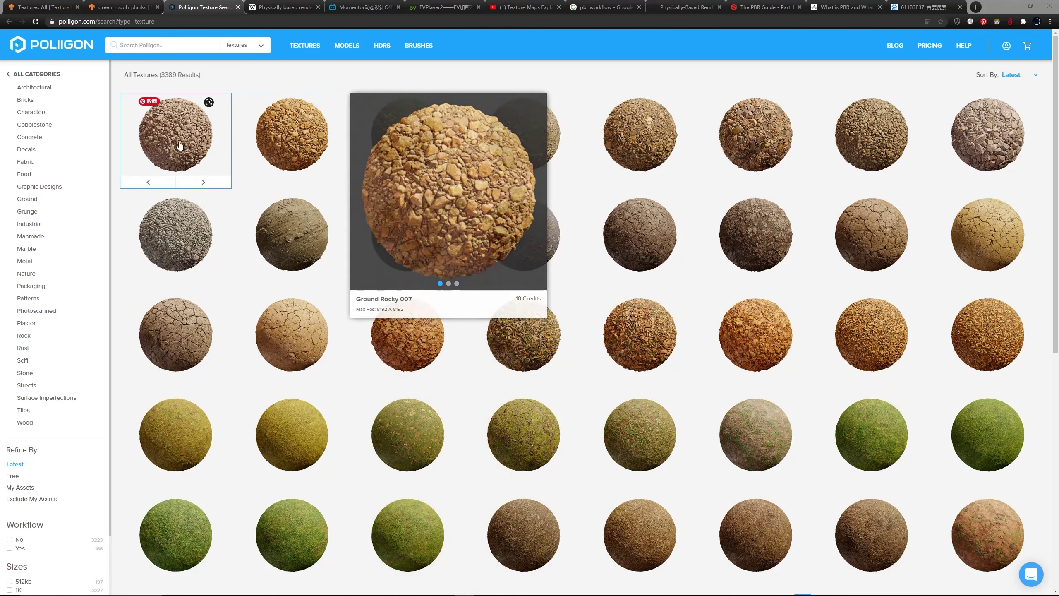
{"action": "mouse_move", "coordinate": [180, 138]}
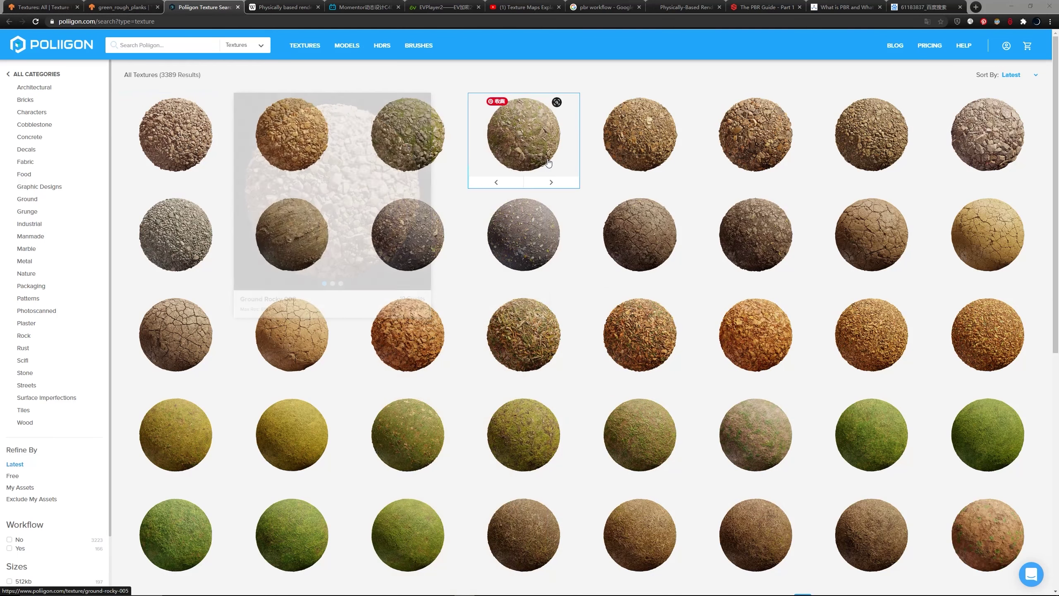
{"action": "mouse_move", "coordinate": [441, 244]}
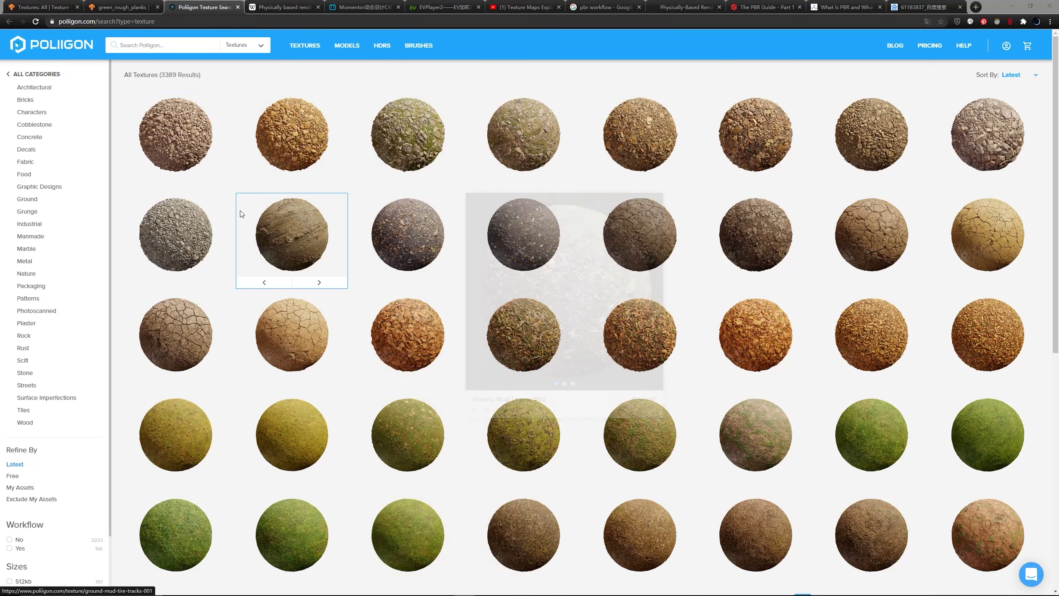
- Open Ground Rocky 008's download options and untick all its maps with Deselect All
{"action": "left_click", "coordinate": [183, 147]}
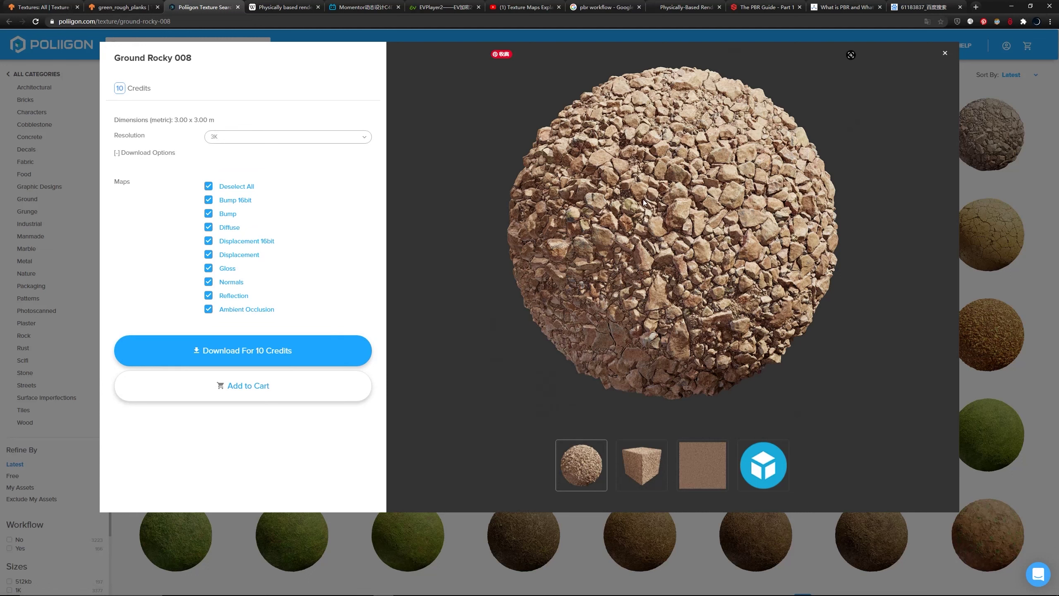
{"action": "left_click", "coordinate": [208, 186]}
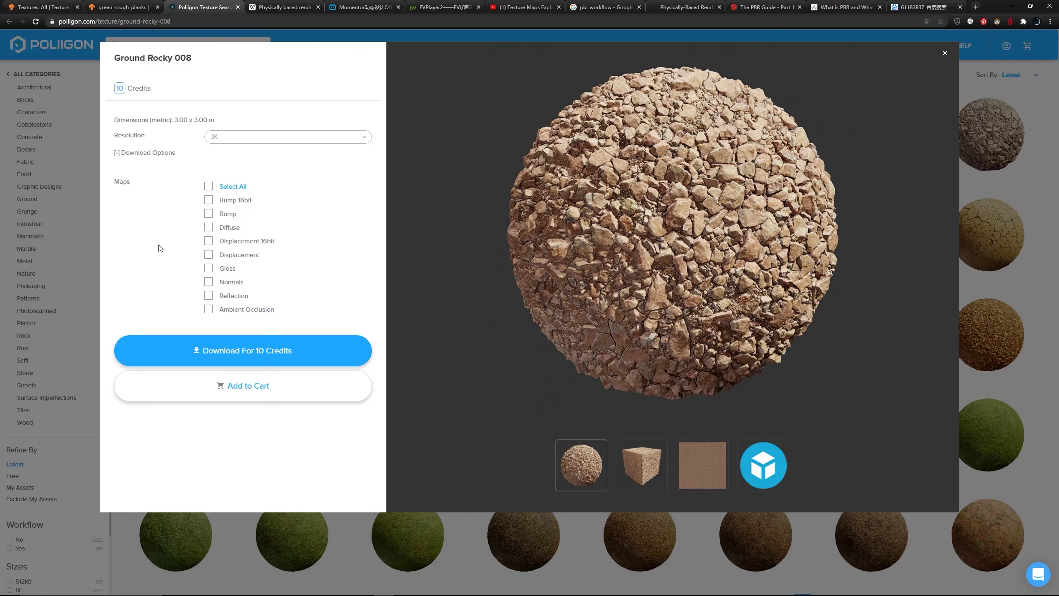
- Tick Diffuse, Reflection, Gloss and Displacement 16bit, trying and dropping Normals and Bump
{"action": "left_click", "coordinate": [232, 229]}
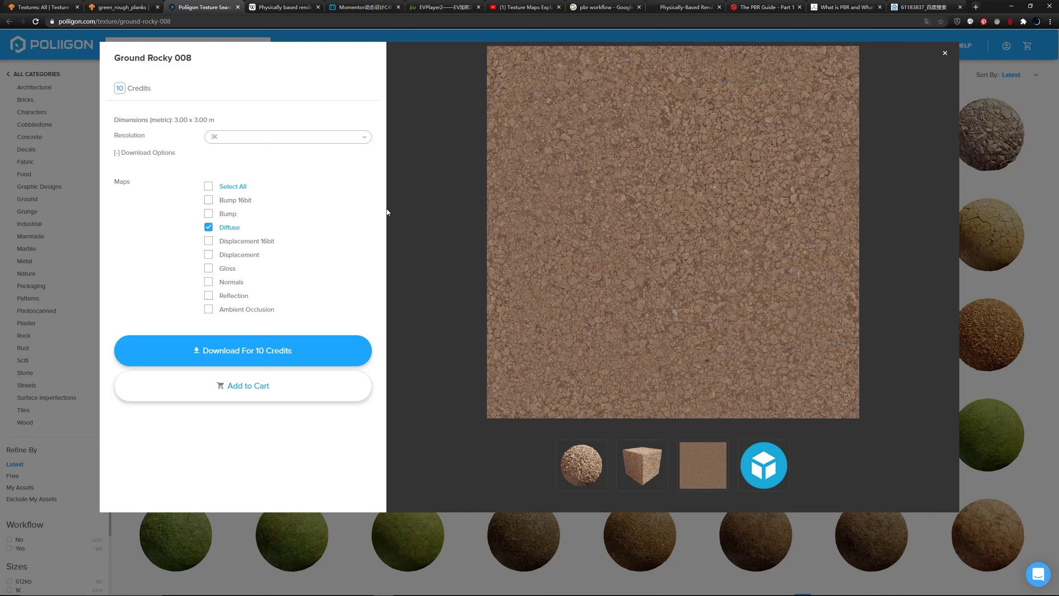
{"action": "left_click", "coordinate": [244, 297]}
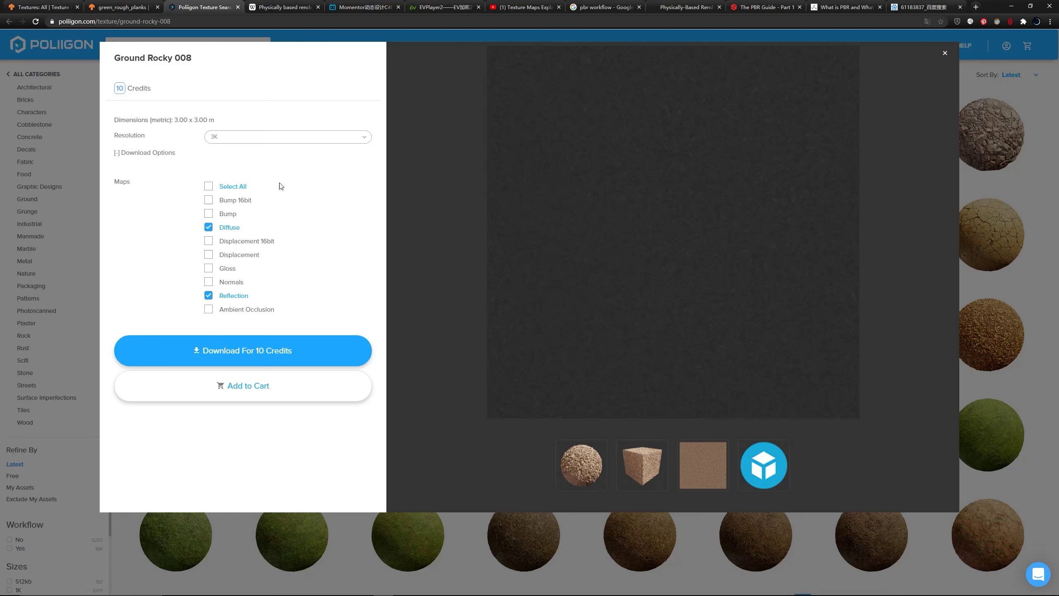
{"action": "left_click", "coordinate": [228, 273]}
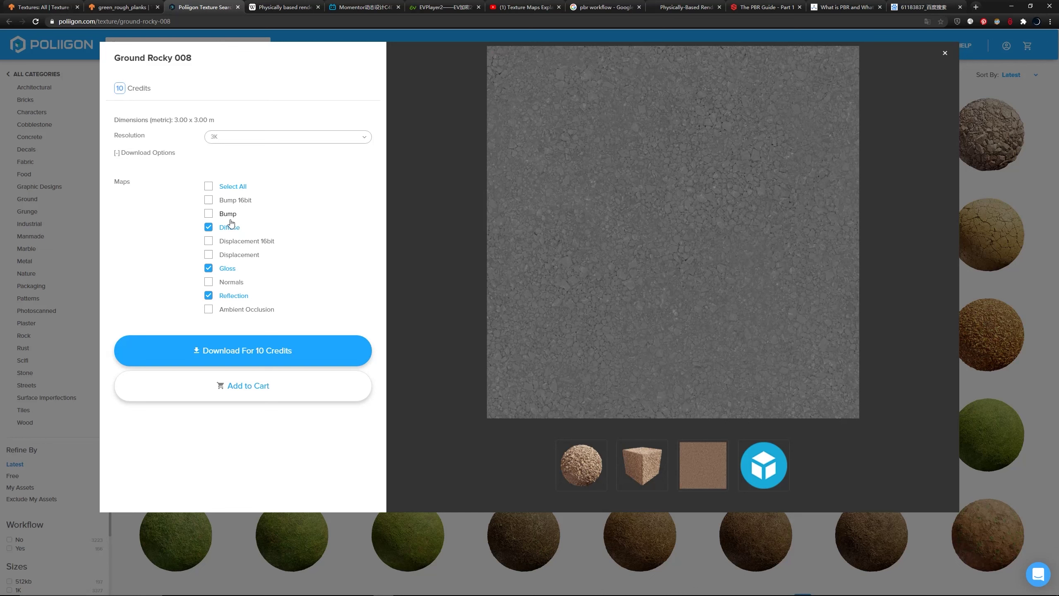
{"action": "left_click", "coordinate": [241, 287]}
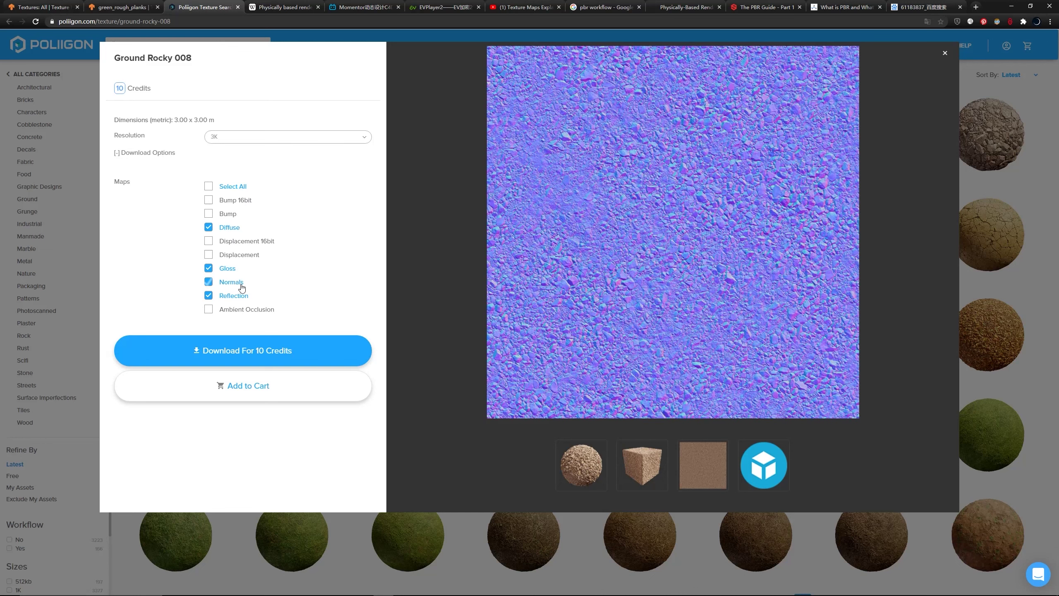
{"action": "left_click", "coordinate": [239, 287]}
{"action": "left_click", "coordinate": [234, 216]}
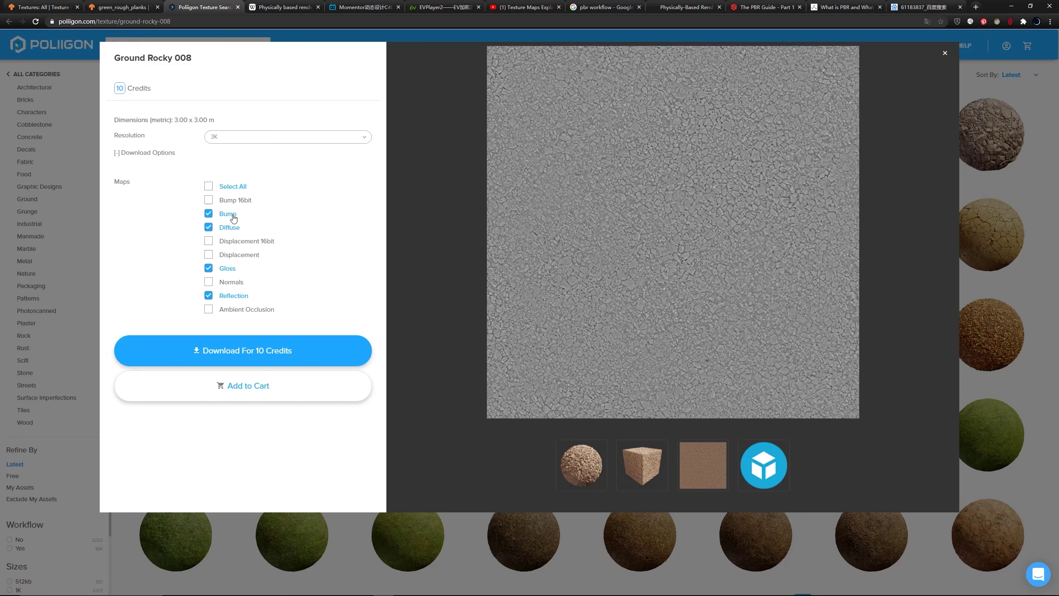
{"action": "left_click", "coordinate": [233, 216]}
{"action": "left_click", "coordinate": [236, 243]}
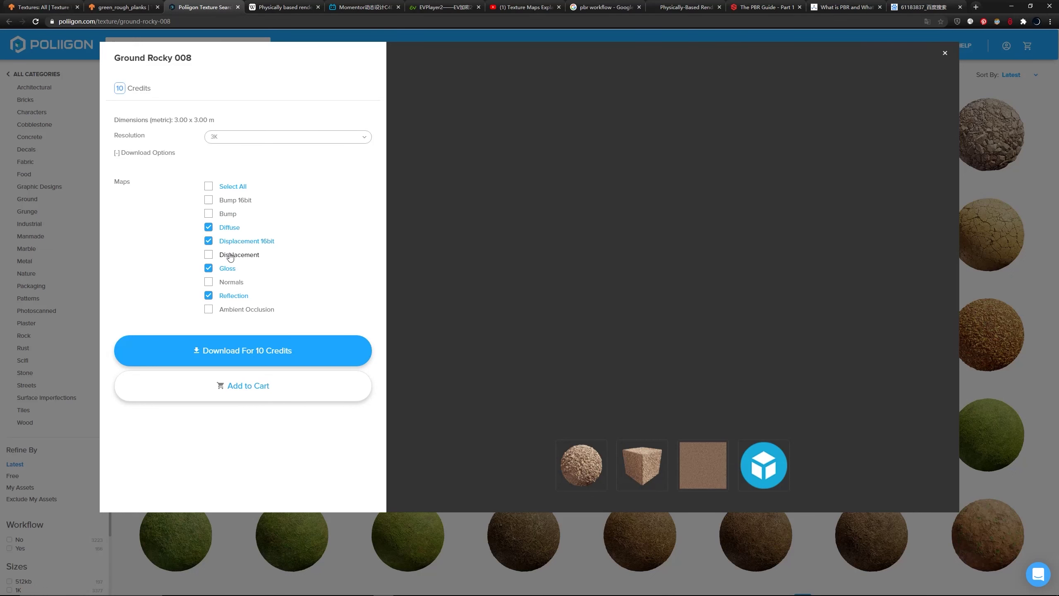
- Settle on Bump 16bit and Displacement 16bit after trying the standard Displacement and Bump maps
{"action": "left_click", "coordinate": [234, 242]}
{"action": "left_click", "coordinate": [233, 255]}
{"action": "left_click", "coordinate": [232, 255]}
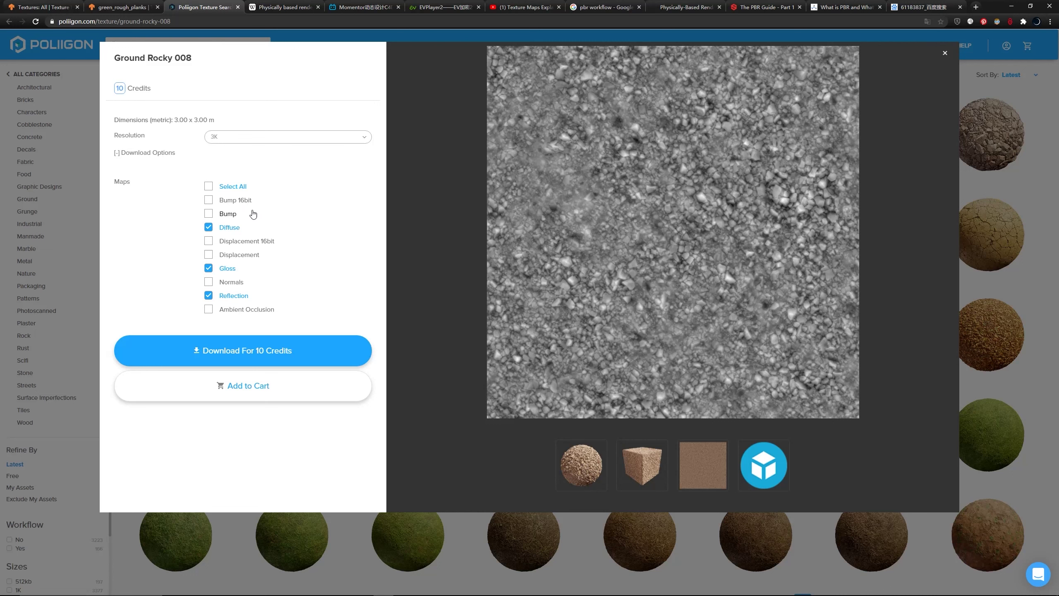
{"action": "left_click", "coordinate": [232, 217]}
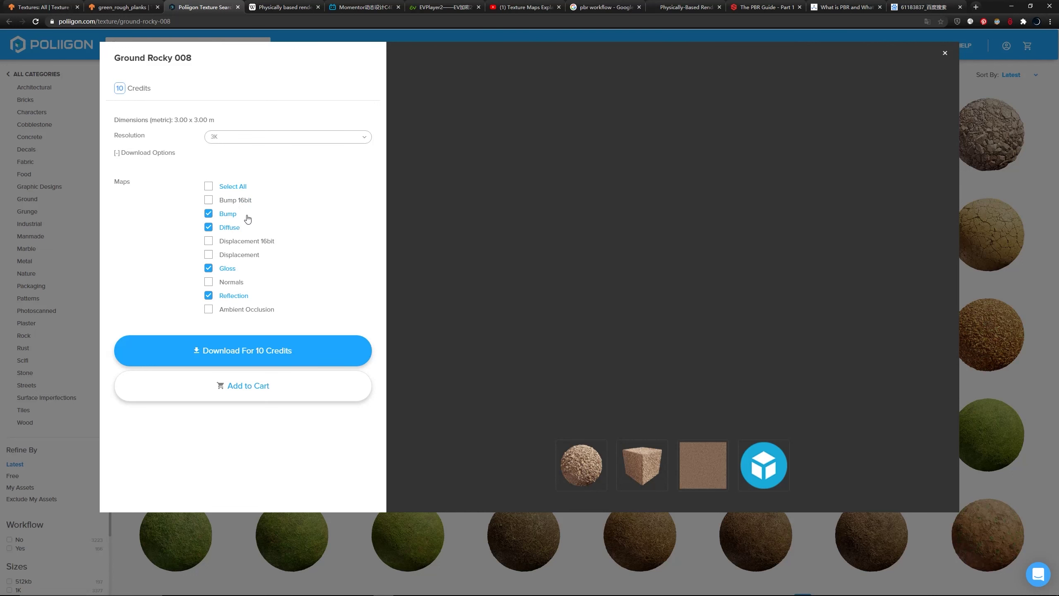
{"action": "left_click", "coordinate": [247, 216]}
{"action": "left_click", "coordinate": [221, 201]}
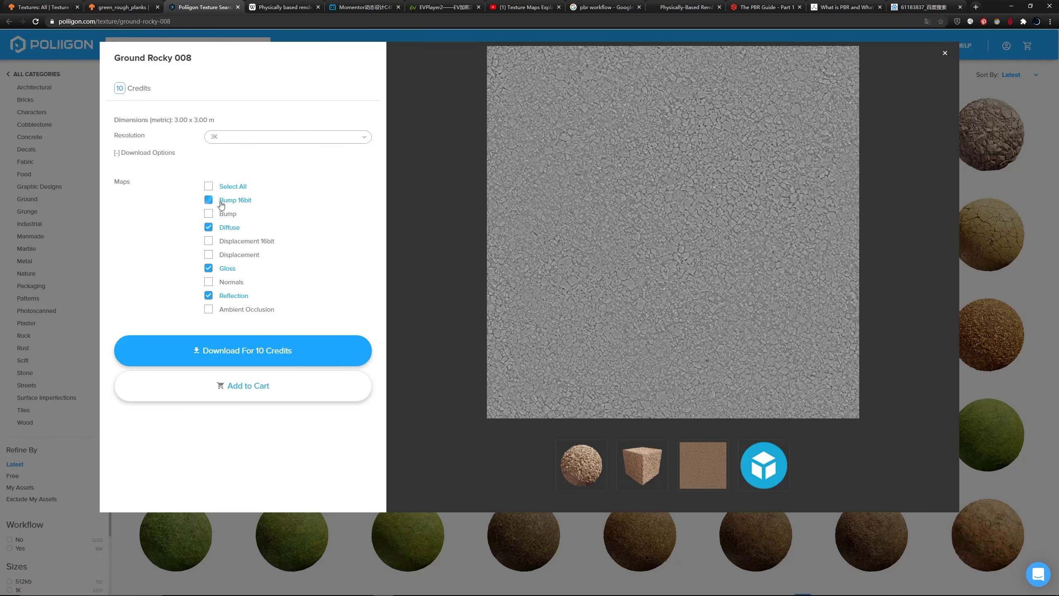
{"action": "left_click", "coordinate": [247, 242]}
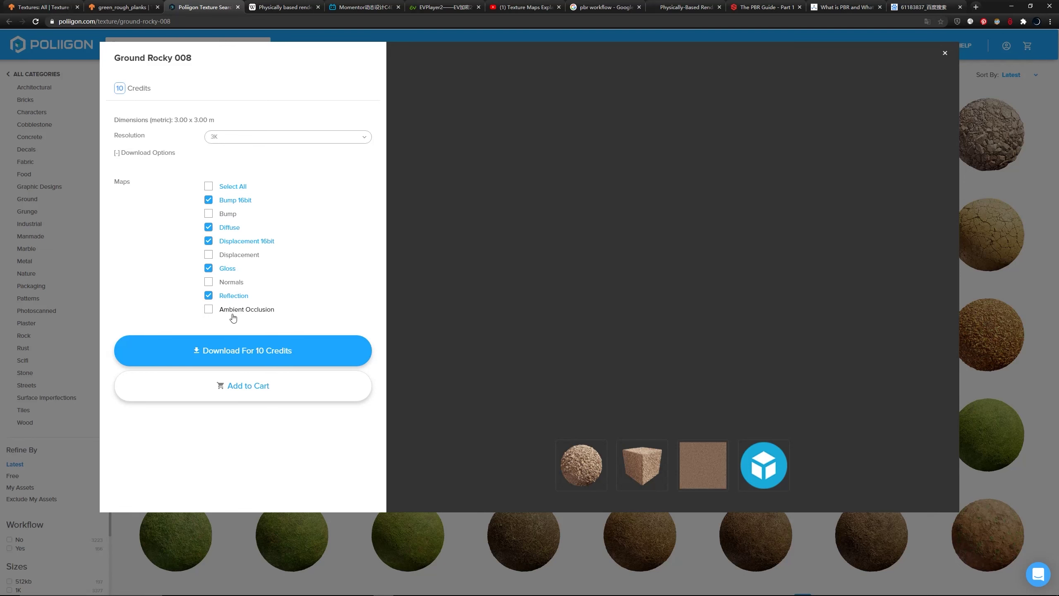
- Try the Ambient Occlusion map, drop it again, and add the Normals map
{"action": "left_click", "coordinate": [254, 310]}
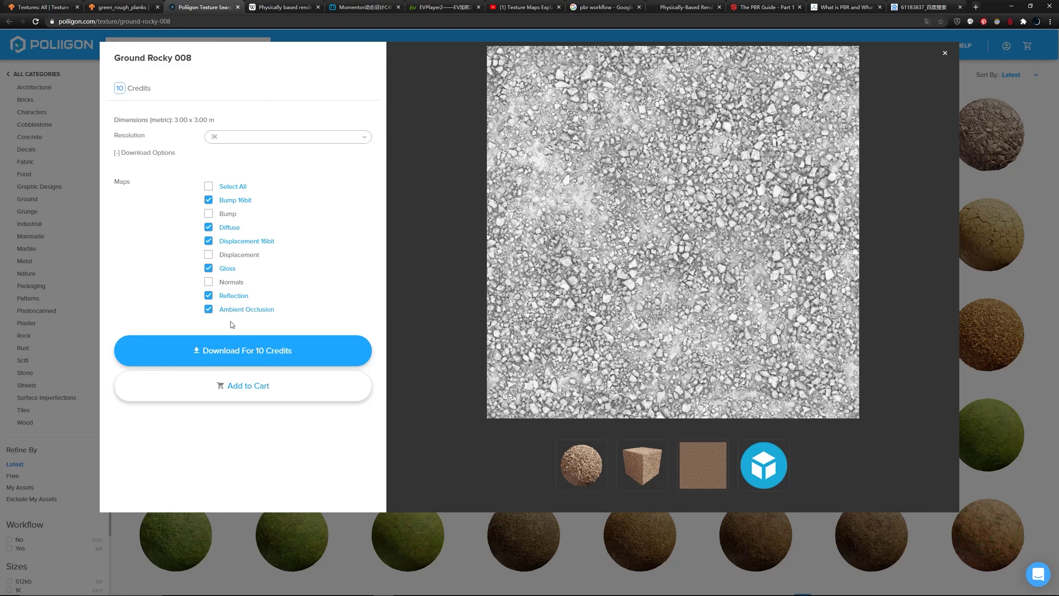
{"action": "double_click", "coordinate": [251, 310]}
{"action": "left_click", "coordinate": [421, 294]}
{"action": "left_click", "coordinate": [241, 316]}
{"action": "left_click", "coordinate": [231, 282]}
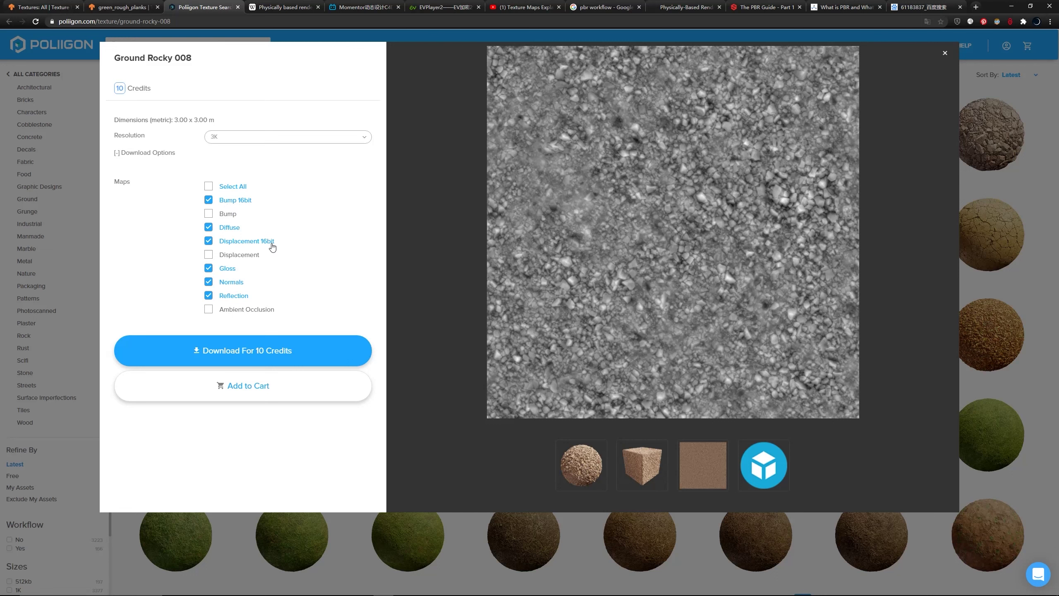
- Open Metal Copper Dirty 001 from the Metal category, keeping the Specular workflow
{"action": "left_click", "coordinate": [945, 54]}
{"action": "mouse_move", "coordinate": [187, 143]}
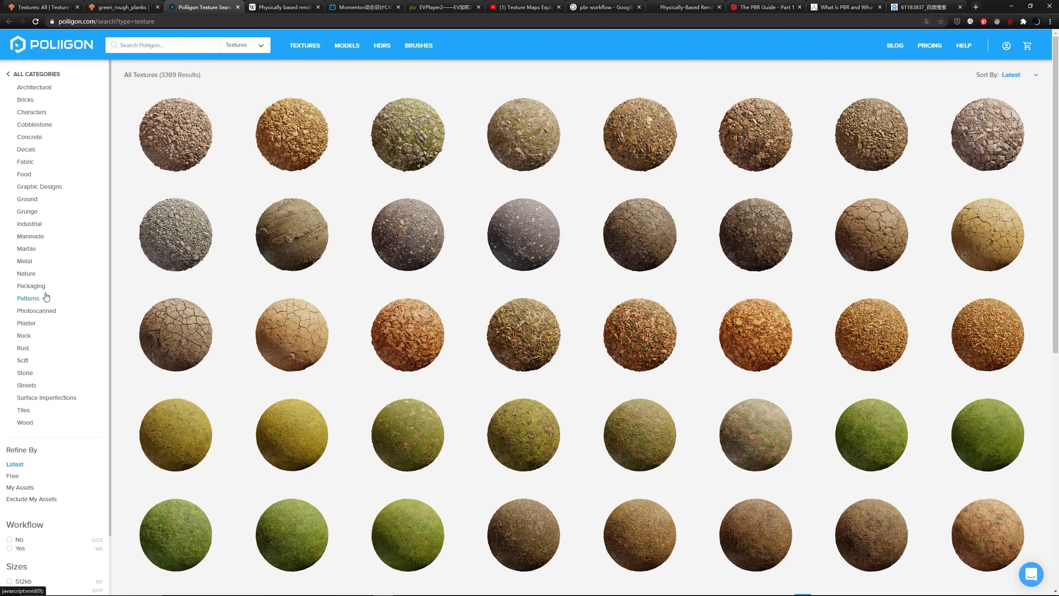
{"action": "left_click", "coordinate": [25, 261]}
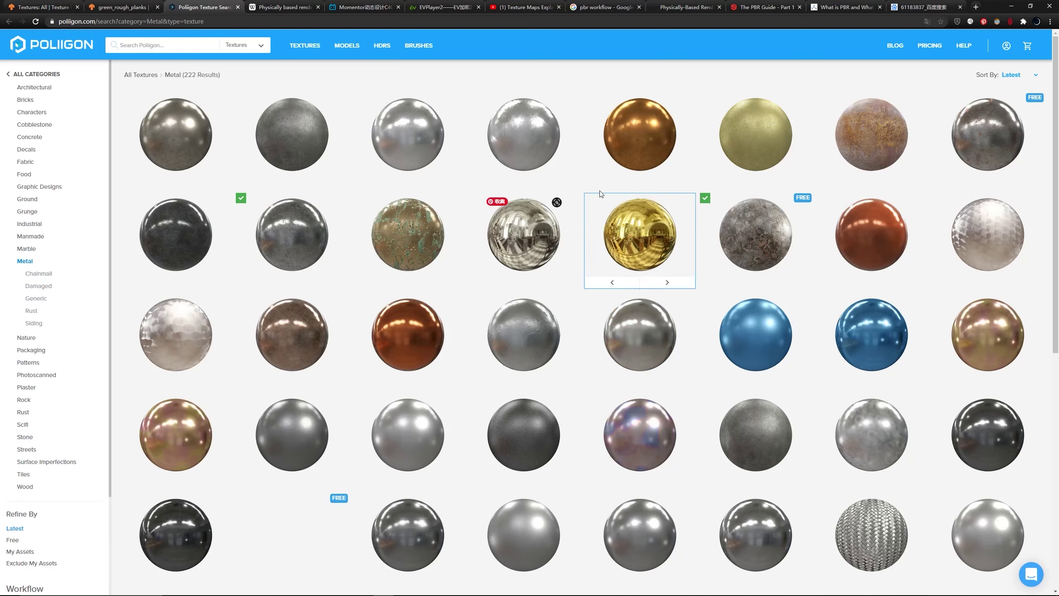
{"action": "left_click", "coordinate": [648, 135]}
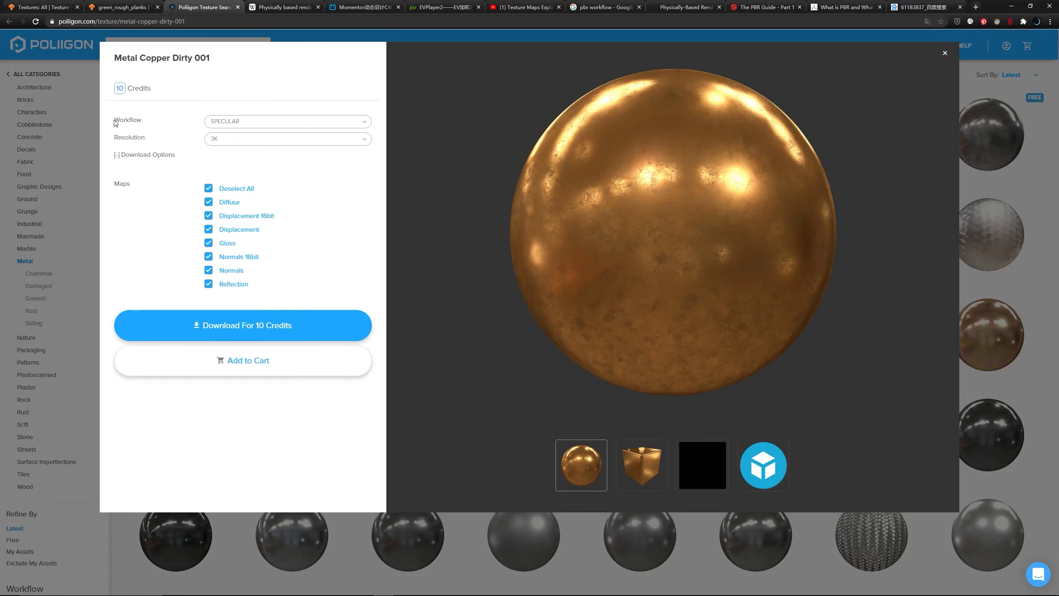
{"action": "left_click", "coordinate": [215, 121]}
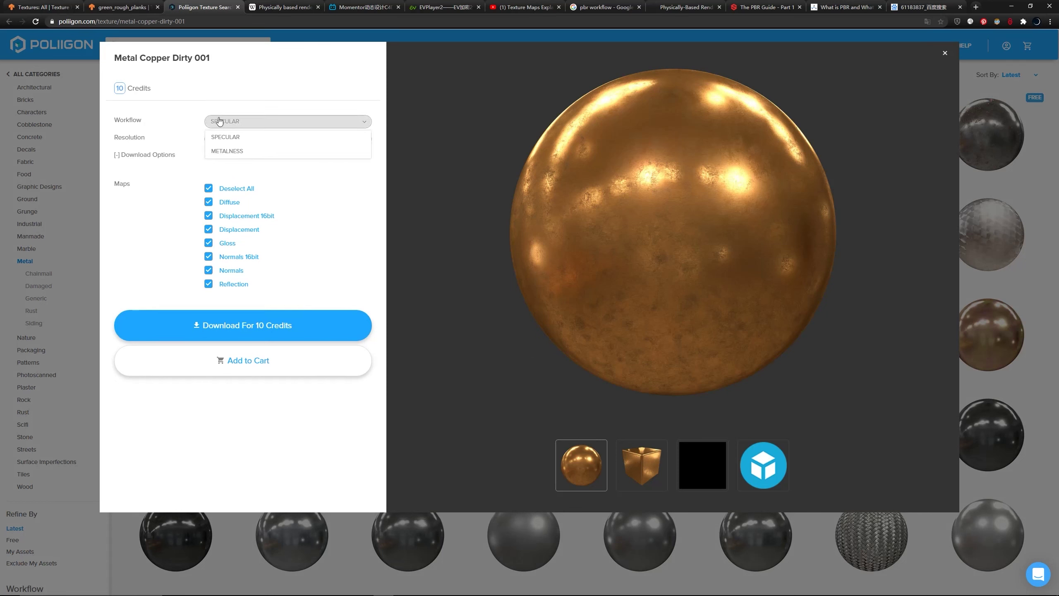
{"action": "left_click", "coordinate": [235, 153]}
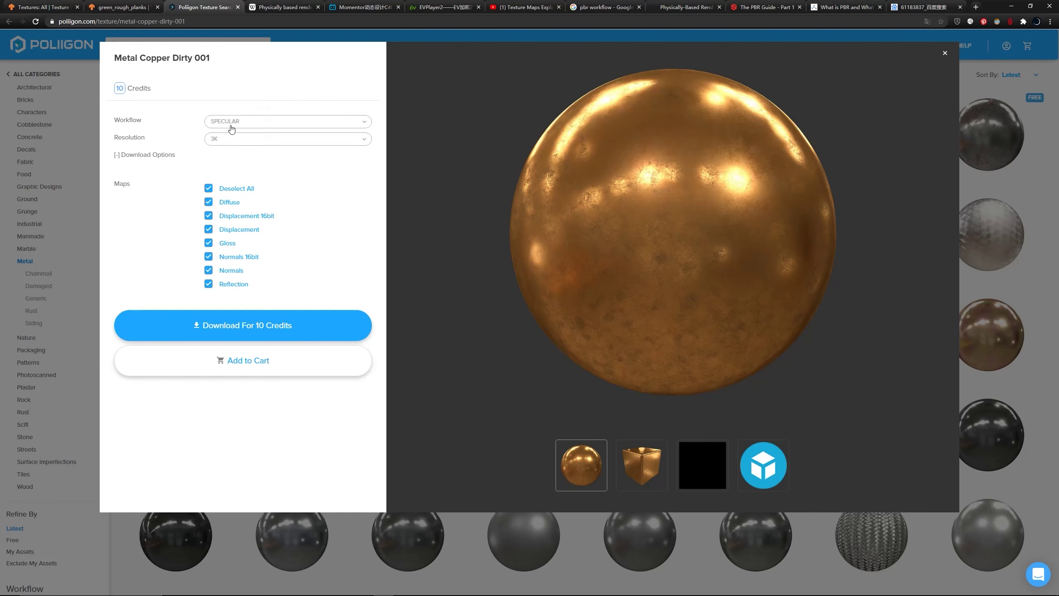
- Clear all maps, then preview the Diffuse and Reflection maps under Specular
{"action": "left_click", "coordinate": [208, 189]}
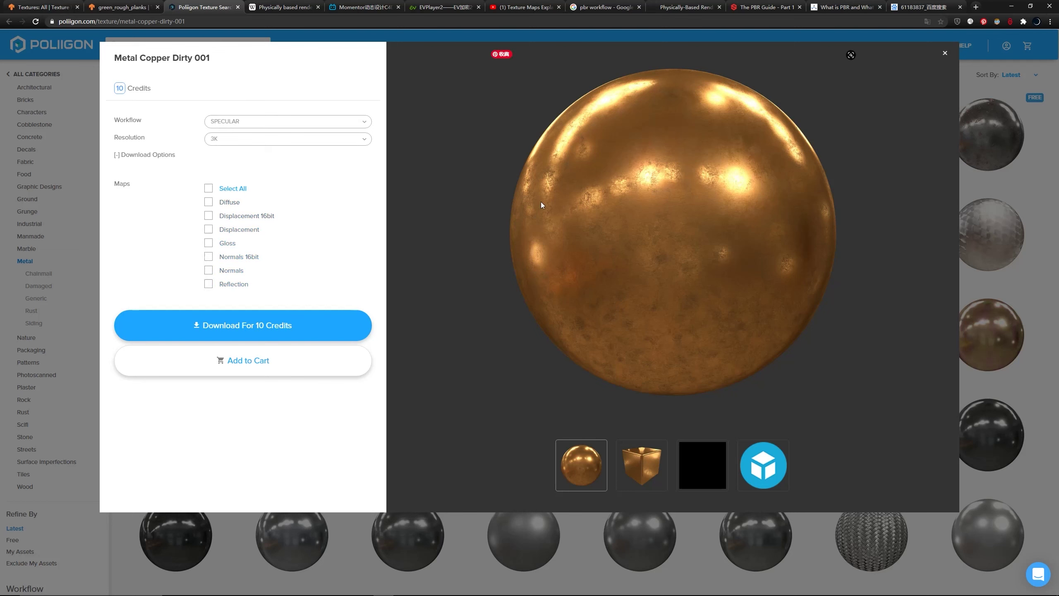
{"action": "left_click", "coordinate": [229, 202]}
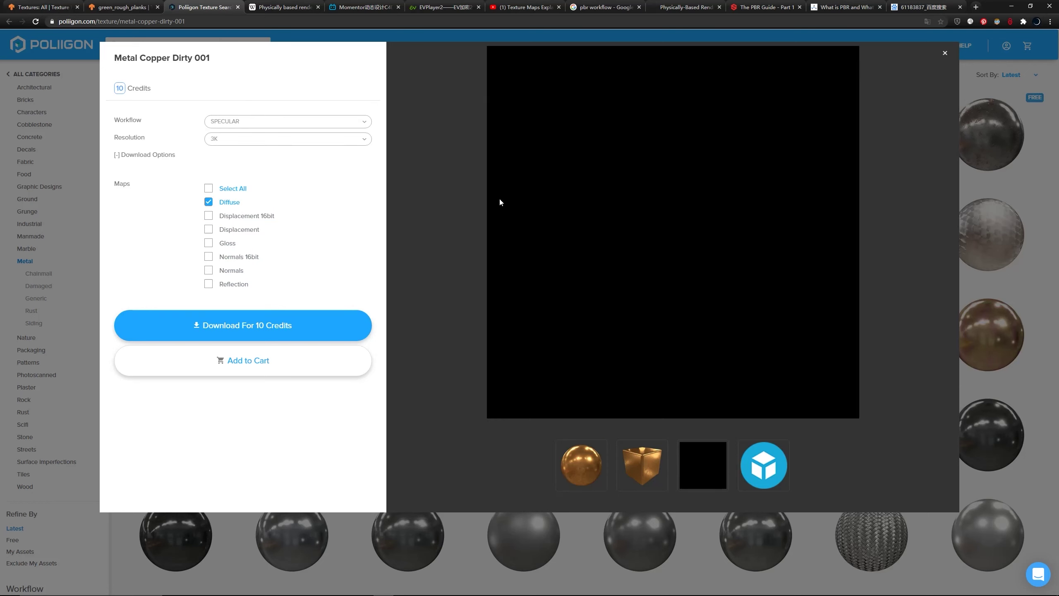
{"action": "left_click", "coordinate": [231, 203]}
{"action": "left_click", "coordinate": [232, 288]}
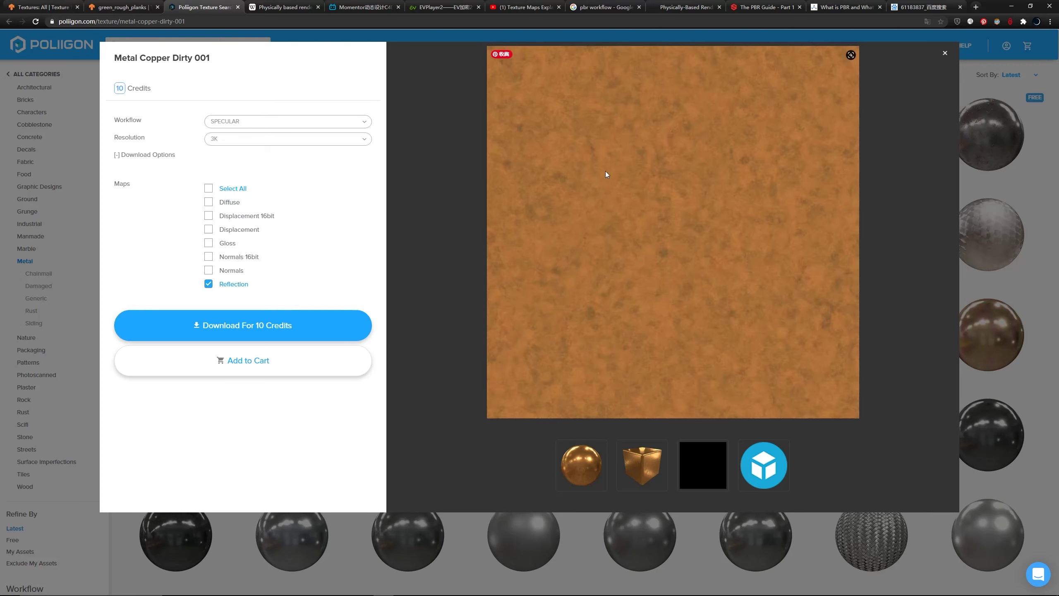
- Switch to the Metalness workflow and preview its Diffuse and Metalness maps individually
{"action": "left_click", "coordinate": [339, 120]}
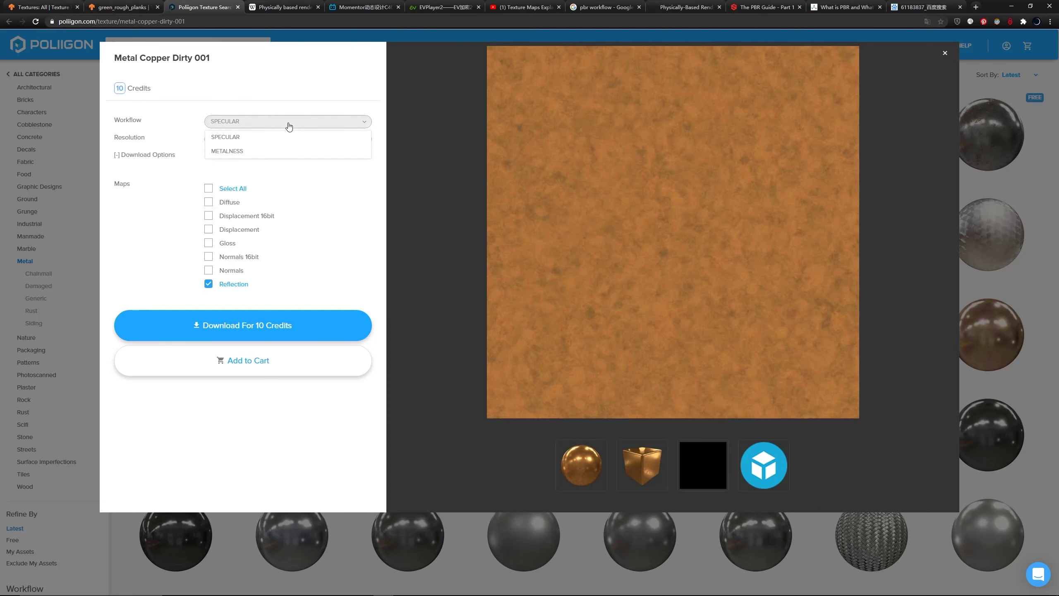
{"action": "left_click", "coordinate": [237, 142]}
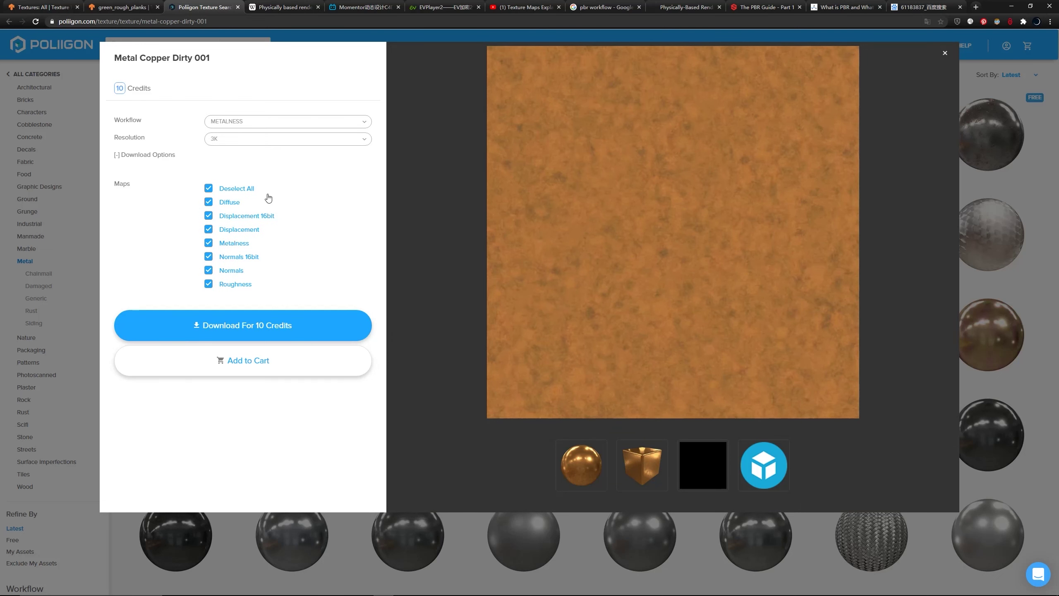
{"action": "left_click", "coordinate": [238, 190]}
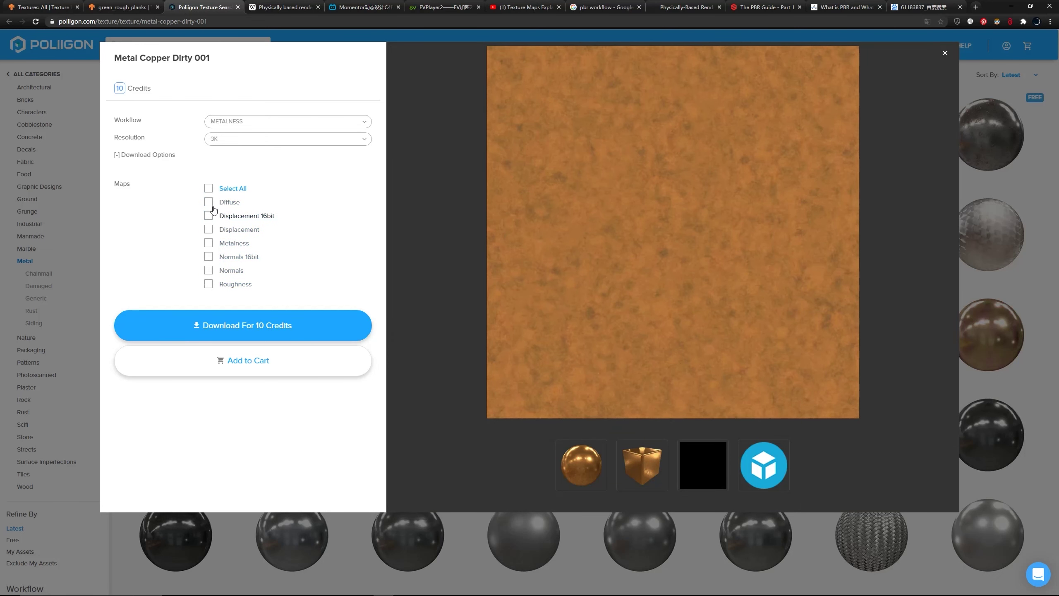
{"action": "left_click", "coordinate": [225, 203]}
{"action": "left_click", "coordinate": [227, 202]}
{"action": "left_click", "coordinate": [232, 244]}
{"action": "left_click", "coordinate": [233, 244]}
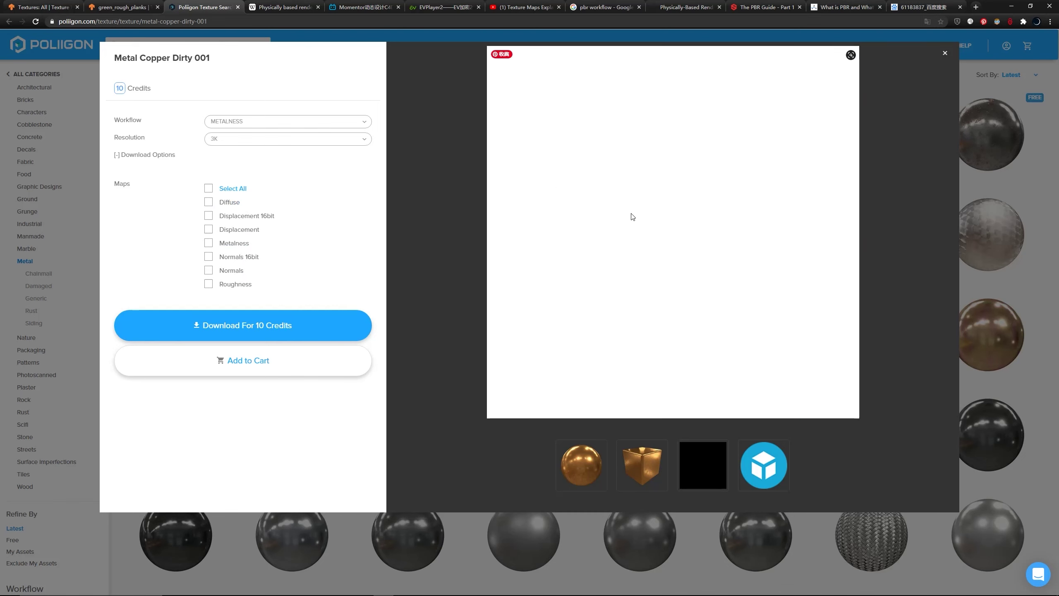
- Back in Specular, select Reflection, Gloss, Displacement 16bit and Normals 16bit, then close the details
{"action": "left_click", "coordinate": [260, 123]}
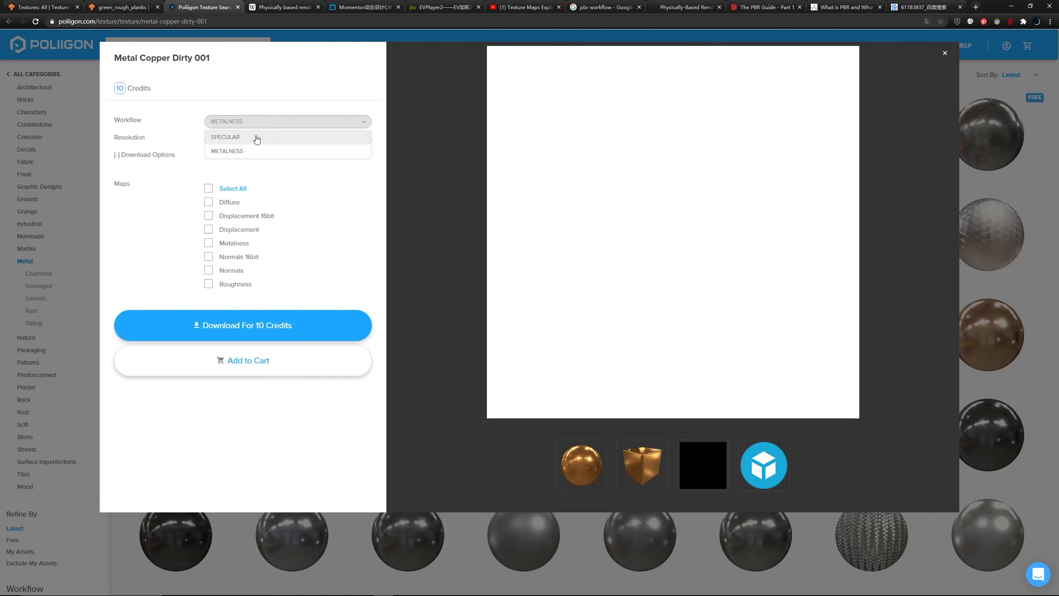
{"action": "left_click", "coordinate": [255, 138]}
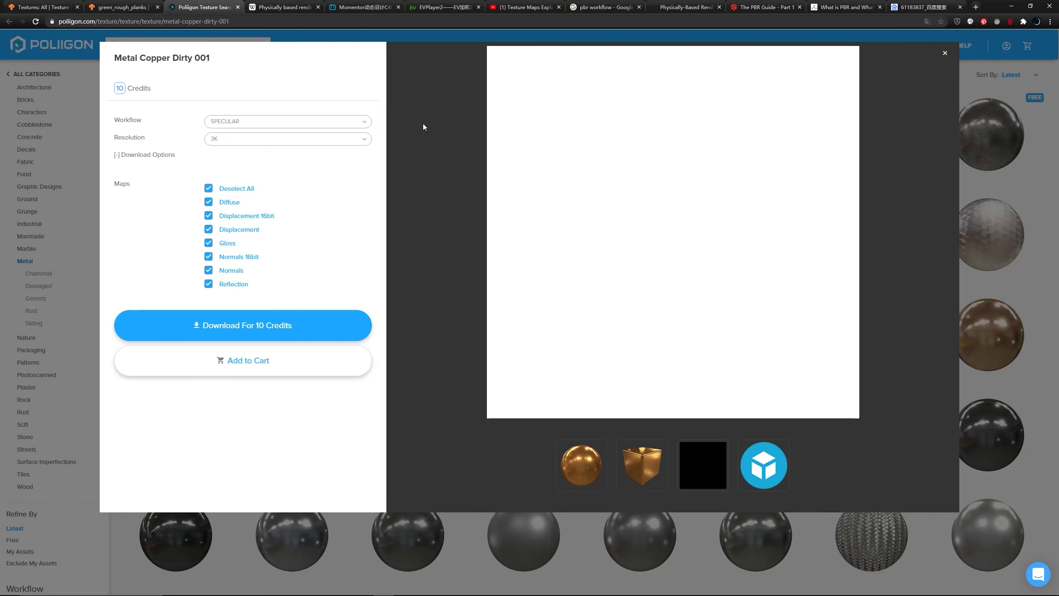
{"action": "left_click", "coordinate": [209, 191]}
{"action": "left_click", "coordinate": [227, 205]}
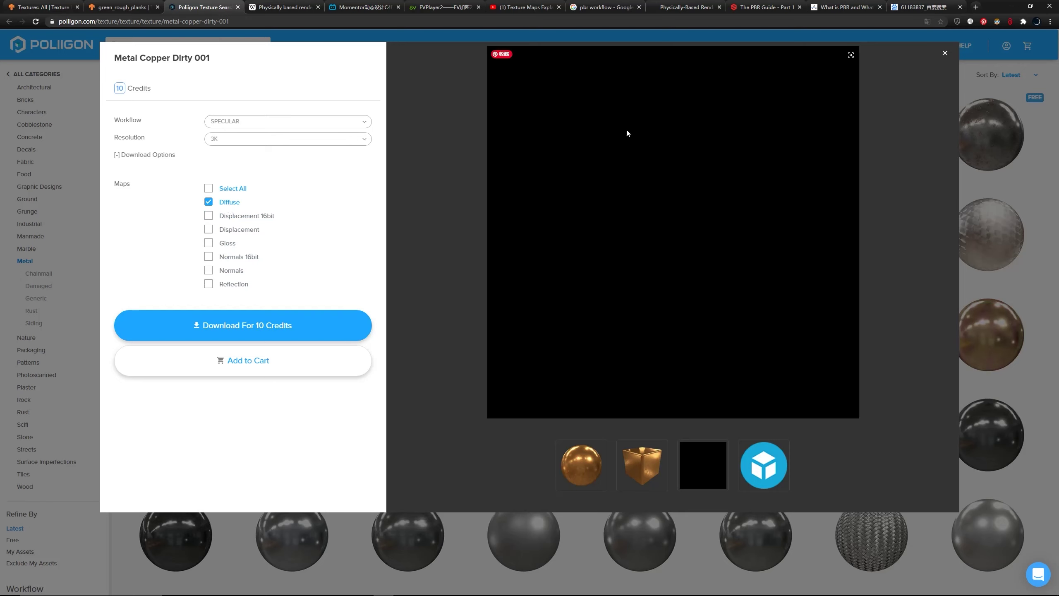
{"action": "left_click", "coordinate": [230, 206]}
{"action": "left_click", "coordinate": [230, 285]}
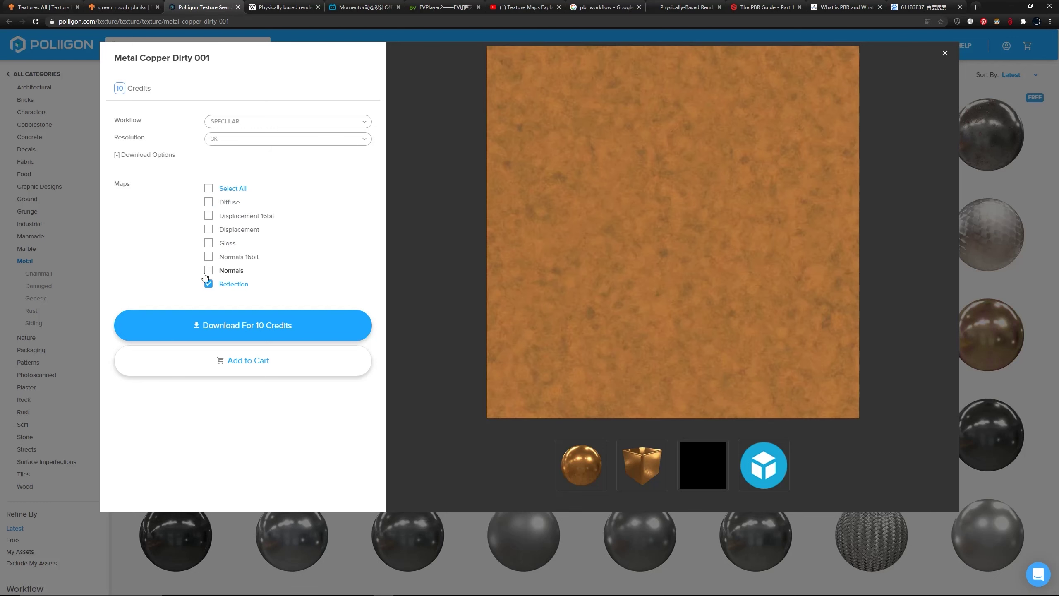
{"action": "left_click", "coordinate": [228, 242]}
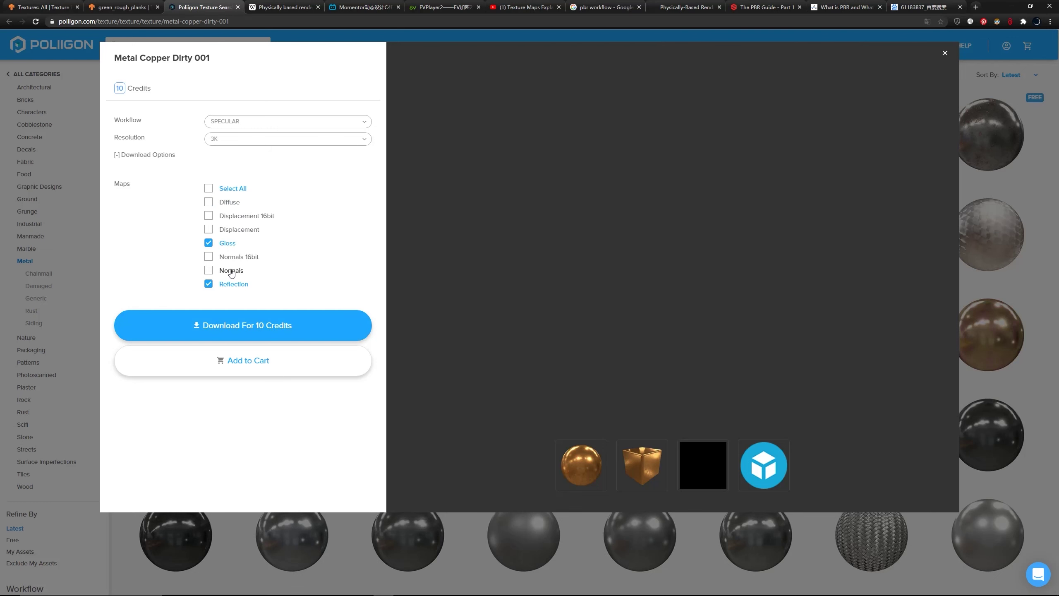
{"action": "left_click", "coordinate": [263, 219]}
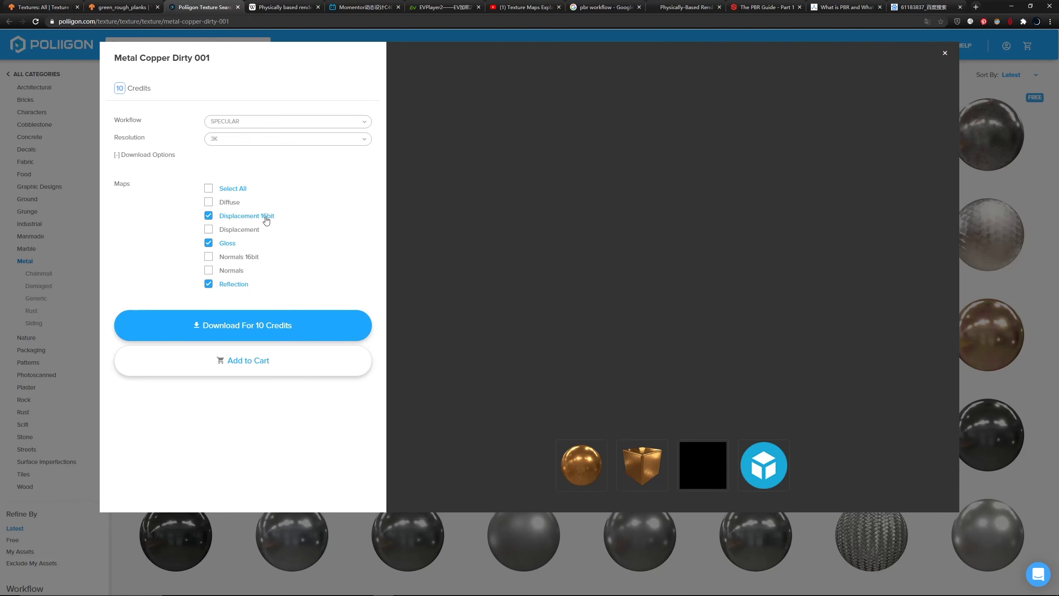
{"action": "left_click", "coordinate": [233, 258]}
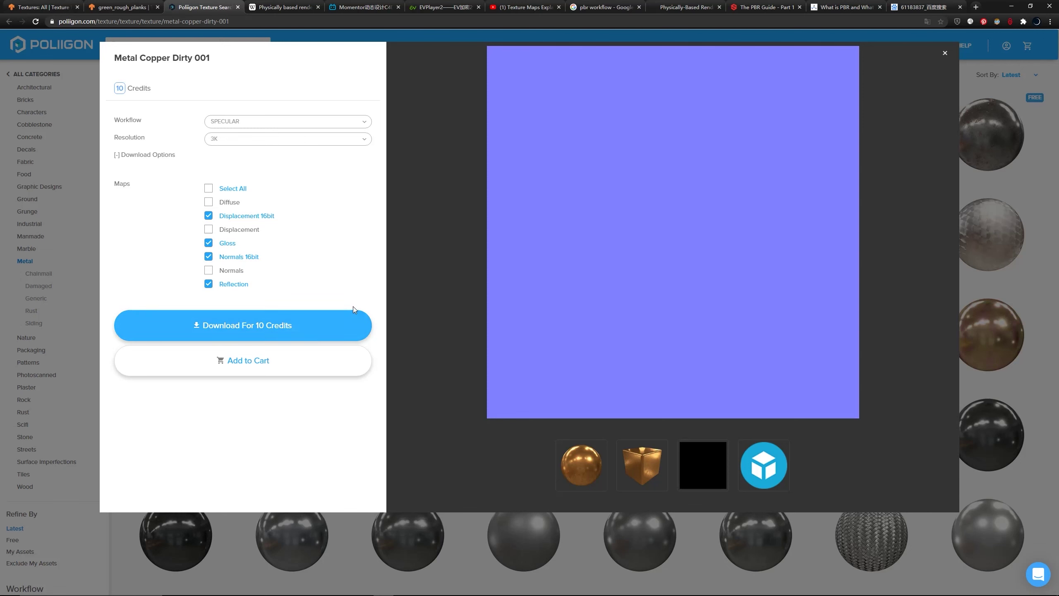
{"action": "left_click", "coordinate": [1036, 282]}
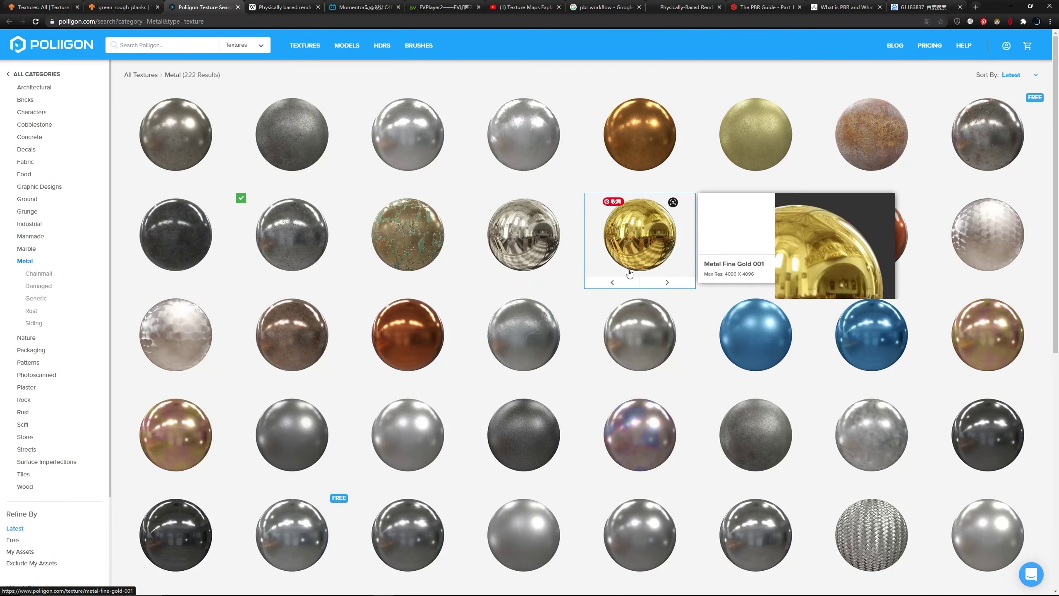
- Switch to the green_rough_planks Texture Haven browser tab
{"action": "mouse_move", "coordinate": [589, 188]}
{"action": "left_click", "coordinate": [120, 7]}
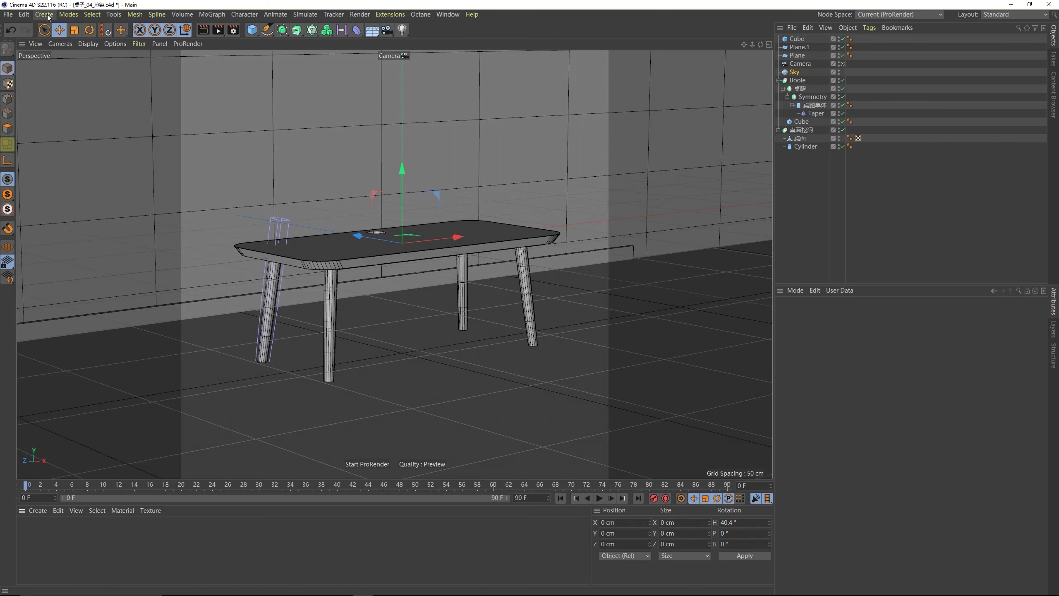
- Save the scene under a new name, 桌子_04_渲染PBR.c4d
{"action": "left_click", "coordinate": [8, 14]}
{"action": "left_click", "coordinate": [39, 110]}
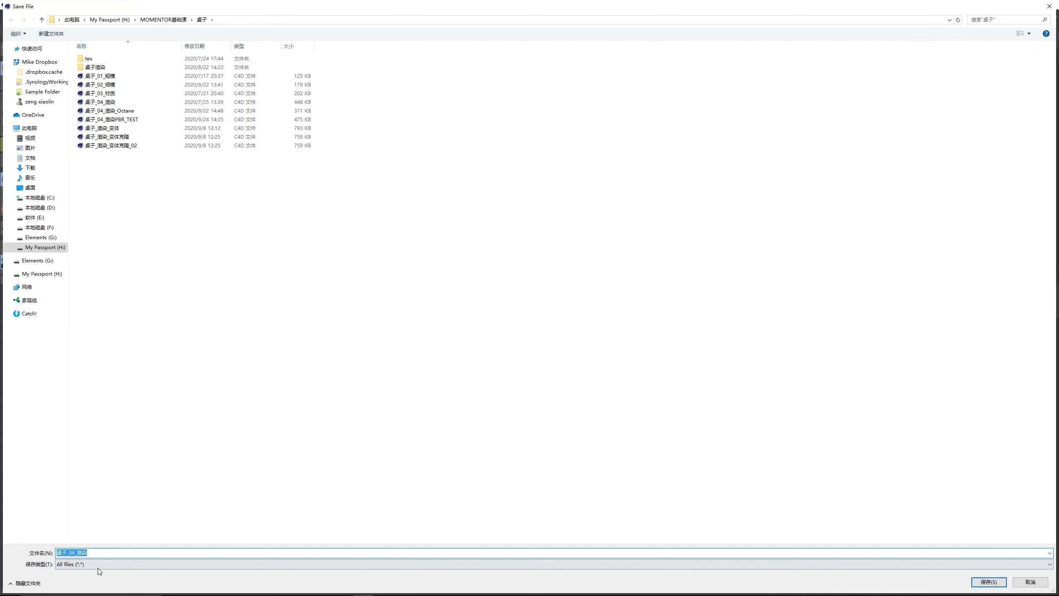
{"action": "left_click", "coordinate": [94, 552]}
{"action": "type", "text": "PB"}
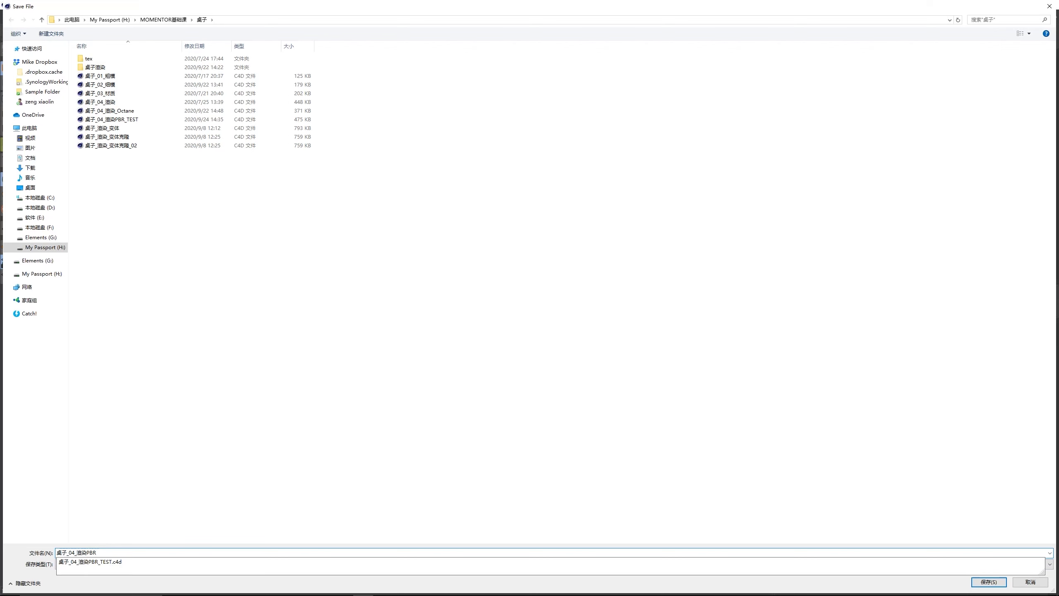
{"action": "type", "text": "R"}
{"action": "key", "text": "Return"}
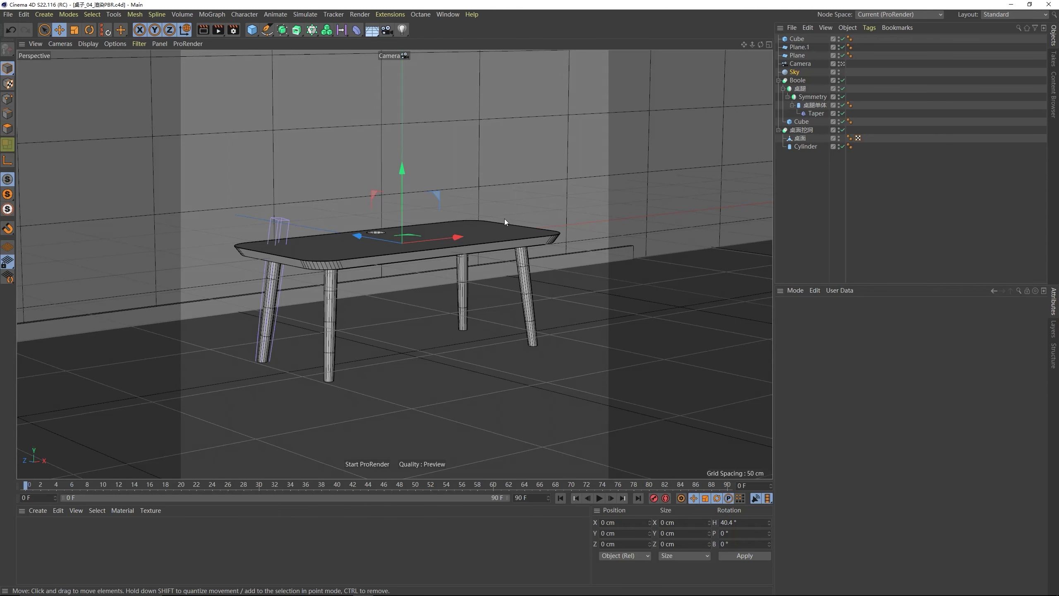
- Select the 桌面挖洞 boolean, the floor Plane and the wall Plane.1 to check them
{"action": "left_click", "coordinate": [504, 254]}
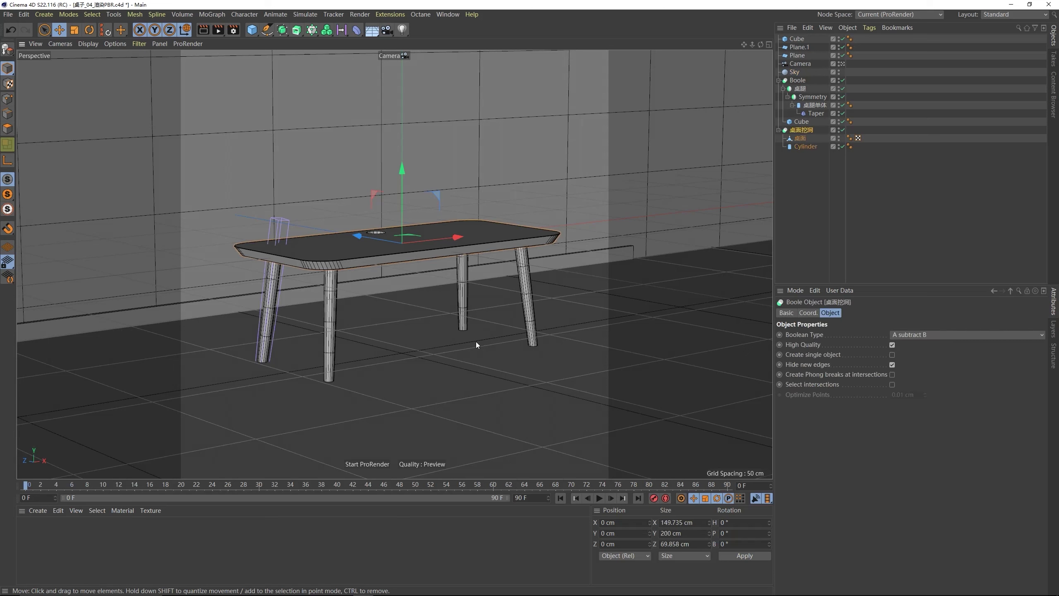
{"action": "left_click", "coordinate": [496, 343]}
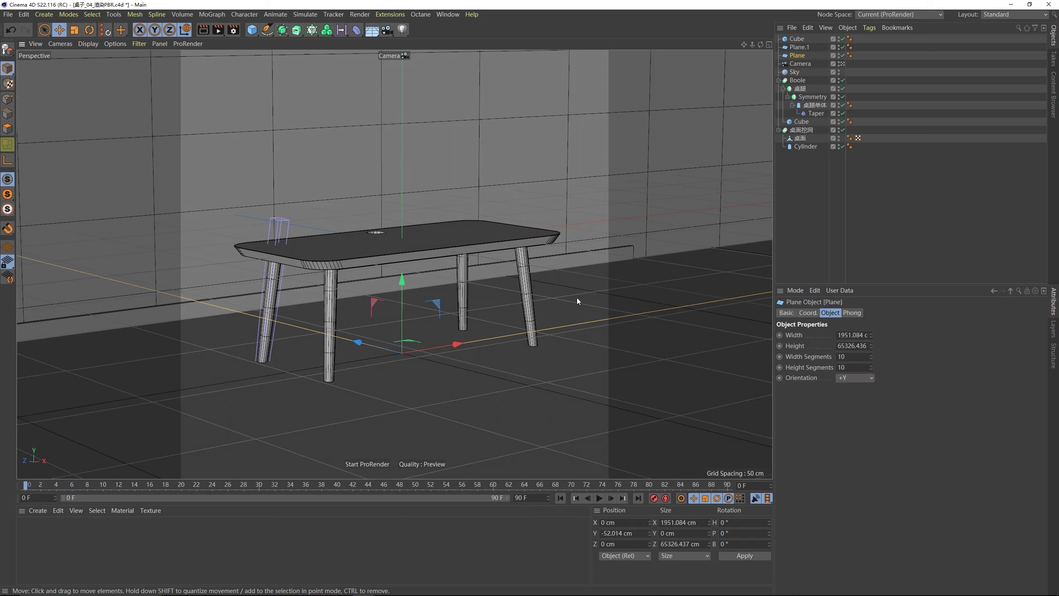
{"action": "left_click", "coordinate": [567, 246]}
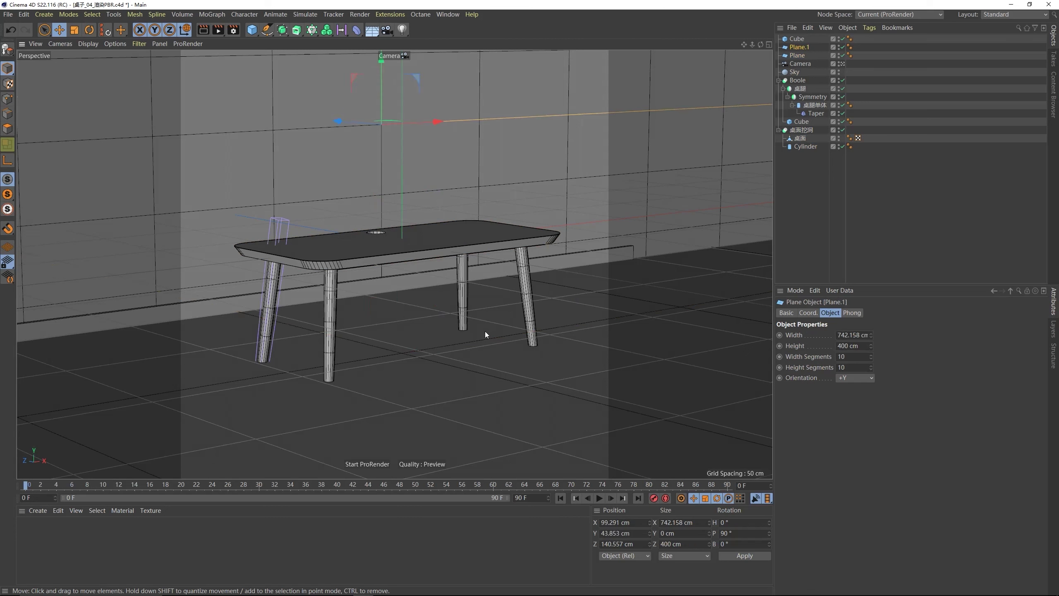
- Reload Texture Haven and open the large_grey_tiles texture from the Floor category
{"action": "mouse_move", "coordinate": [383, 587]}
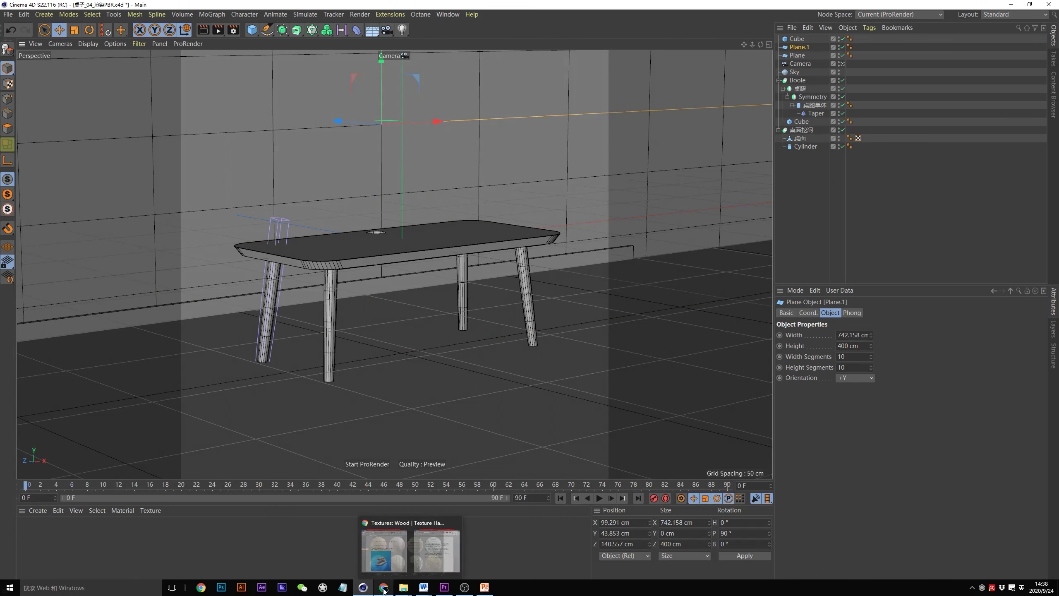
{"action": "left_click", "coordinate": [359, 556]}
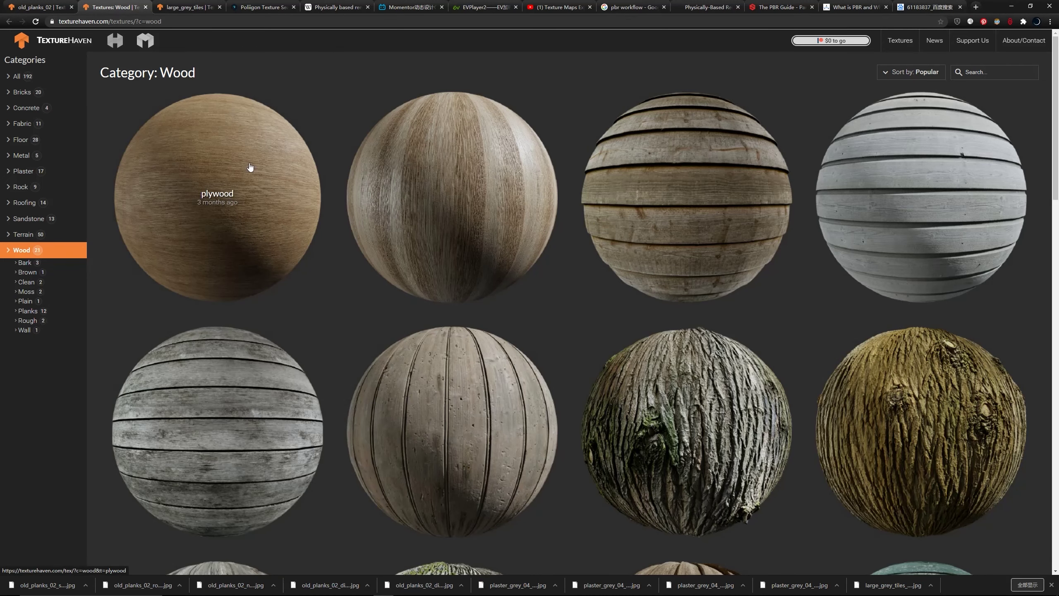
{"action": "key", "text": "F5"}
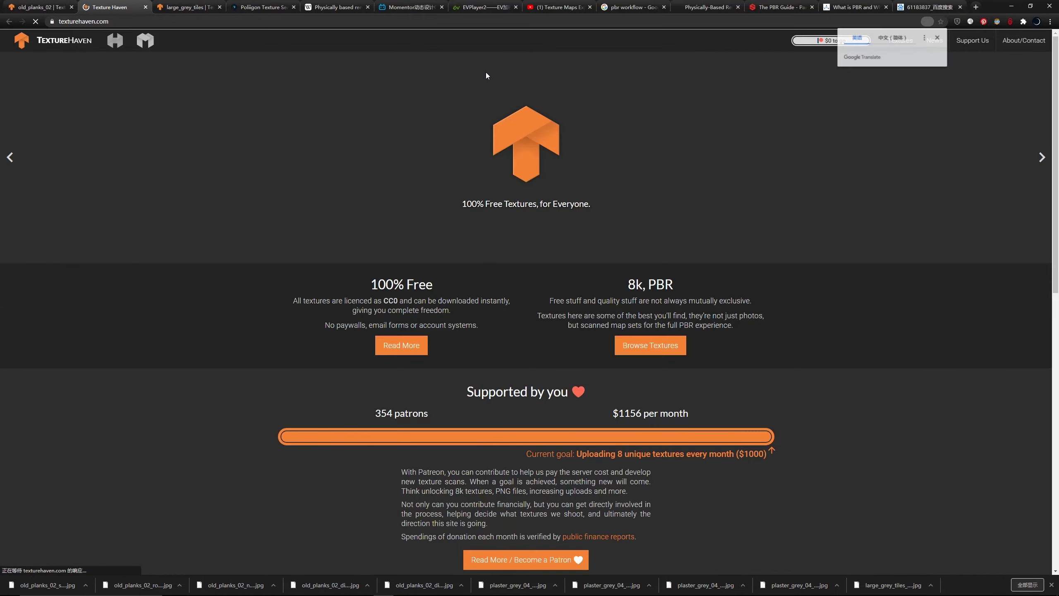
{"action": "left_click", "coordinate": [938, 38]}
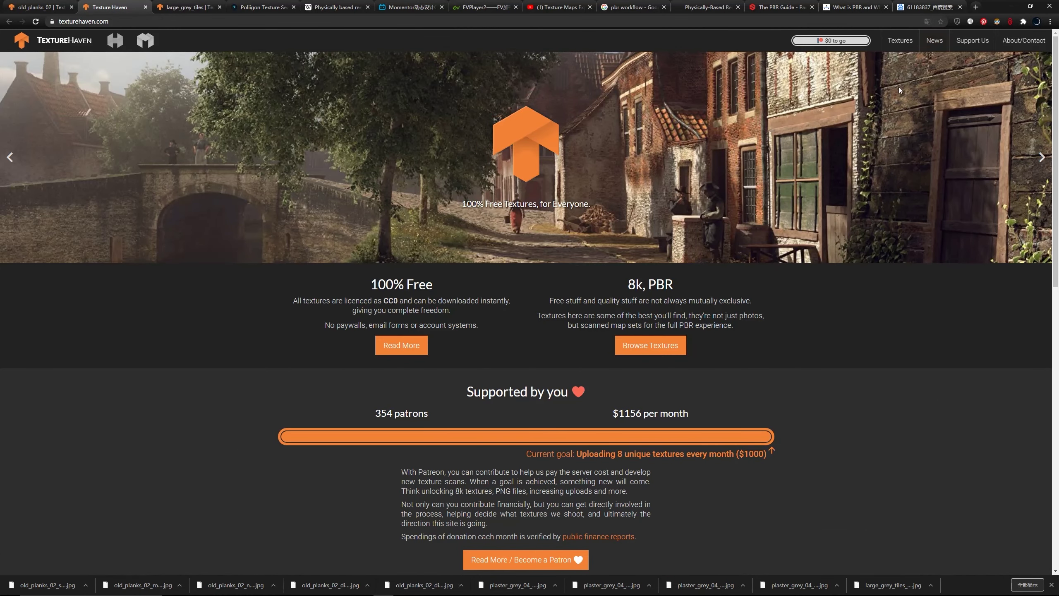
{"action": "left_click", "coordinate": [902, 48]}
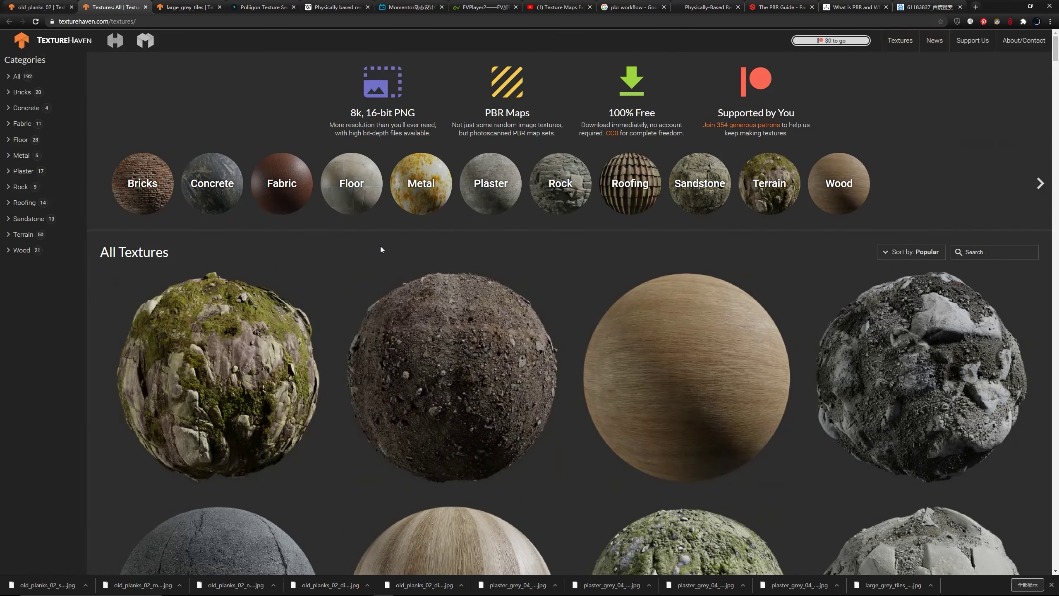
{"action": "left_click", "coordinate": [348, 195]}
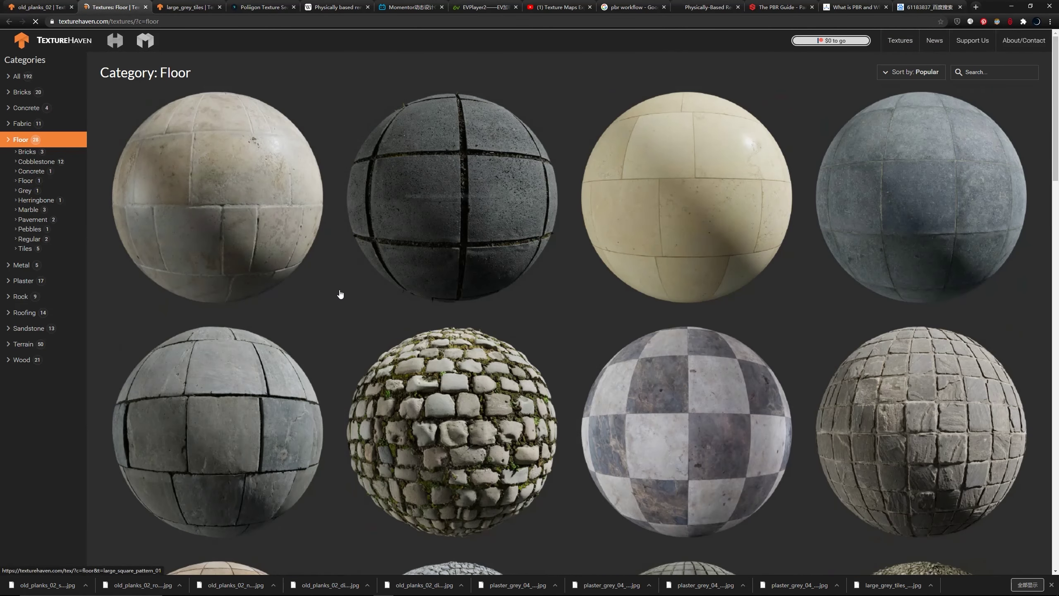
{"action": "scroll", "coordinate": [340, 294], "scroll_direction": "down", "scroll_amount": 2}
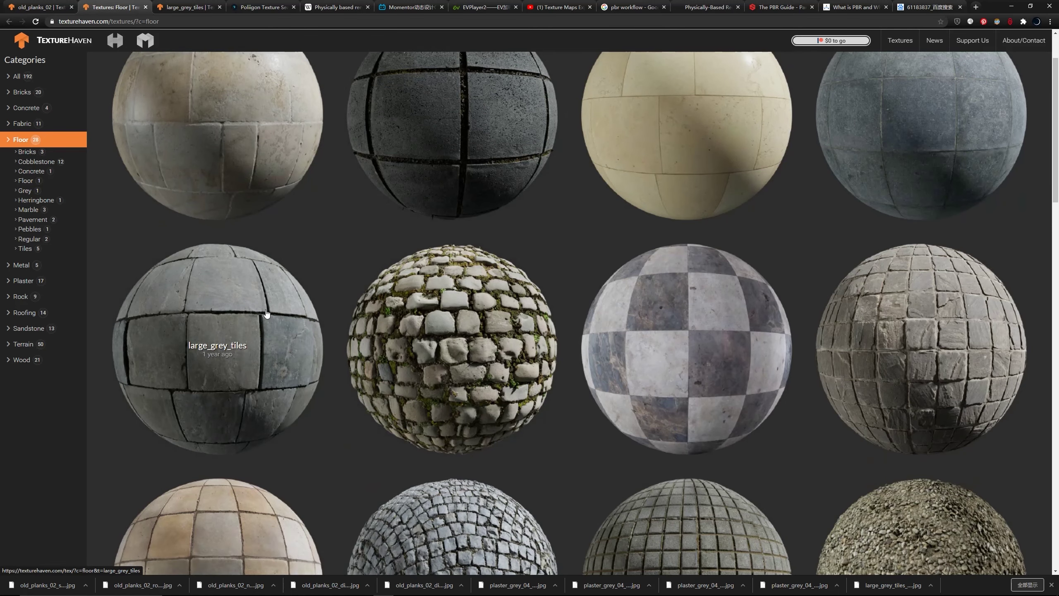
{"action": "left_click", "coordinate": [244, 314]}
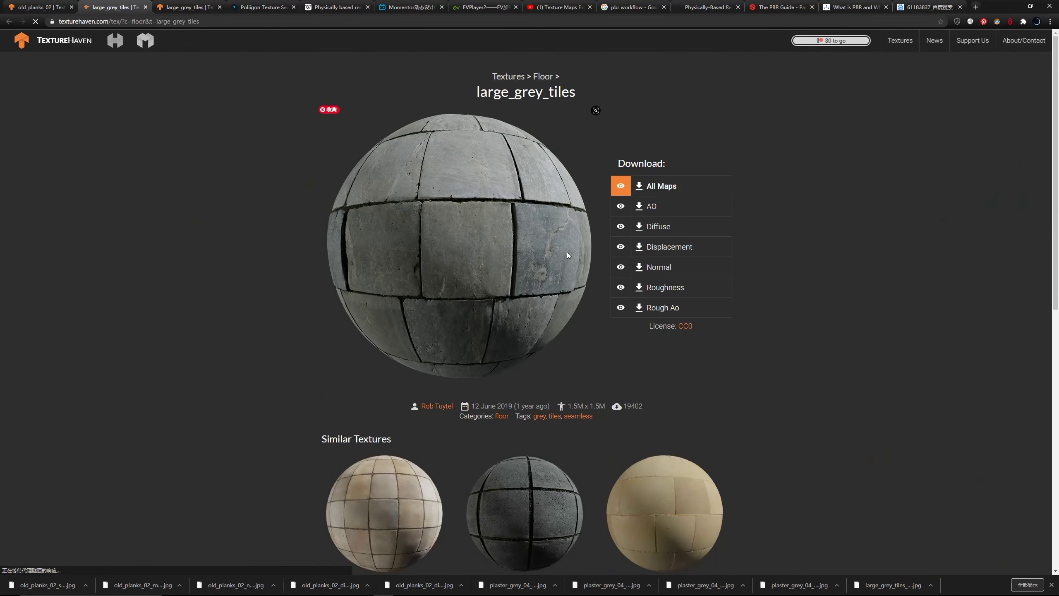
- Check the download sizes of the Diffuse, Displacement, Normal and Roughness maps
{"action": "left_click", "coordinate": [664, 232]}
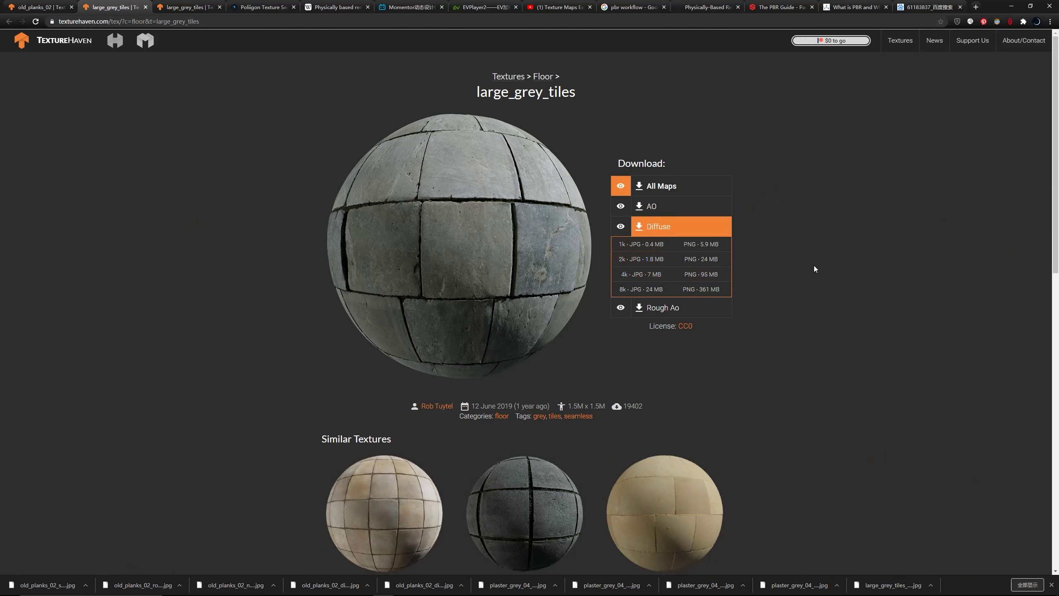
{"action": "left_click", "coordinate": [692, 226]}
{"action": "left_click", "coordinate": [676, 247]}
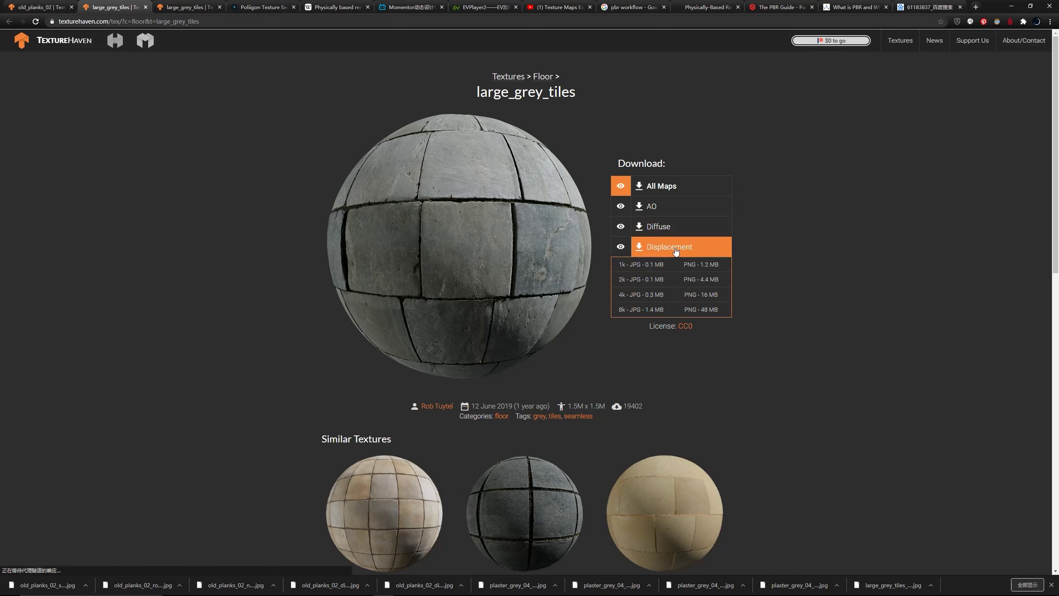
{"action": "left_click", "coordinate": [687, 247]}
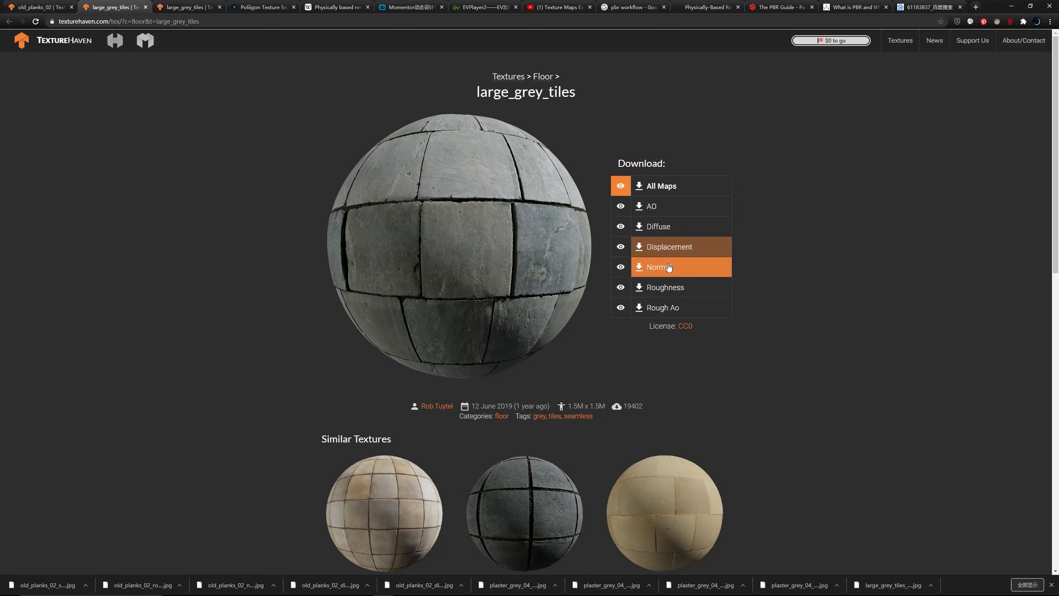
{"action": "left_click", "coordinate": [669, 267]}
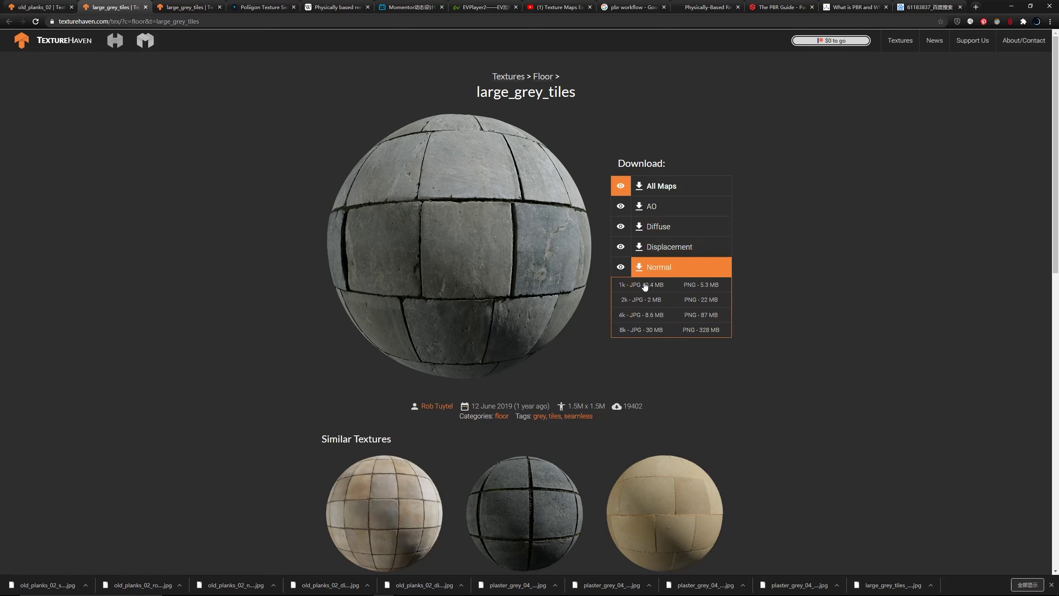
{"action": "left_click", "coordinate": [661, 266]}
{"action": "left_click", "coordinate": [668, 287]}
{"action": "left_click", "coordinate": [667, 287]}
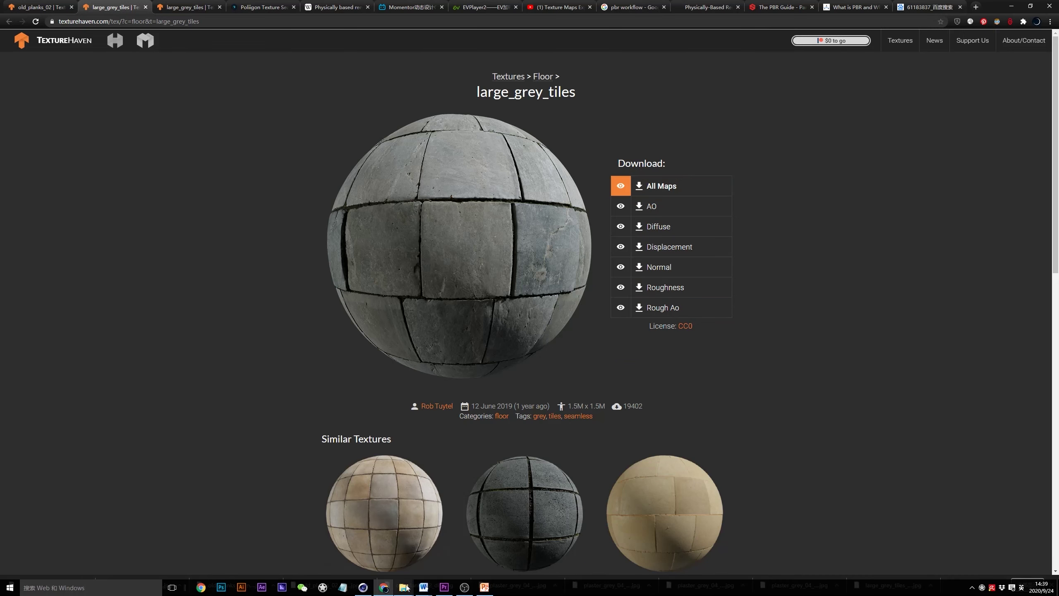
- In Explorer, go up to the PBR folder and open 大理石砖地面 to see its textures
{"action": "mouse_move", "coordinate": [404, 578]}
{"action": "left_click", "coordinate": [394, 551]}
{"action": "left_click_drag", "start_coordinate": [876, 150], "coordinate": [623, 153]}
{"action": "left_click", "coordinate": [656, 173]}
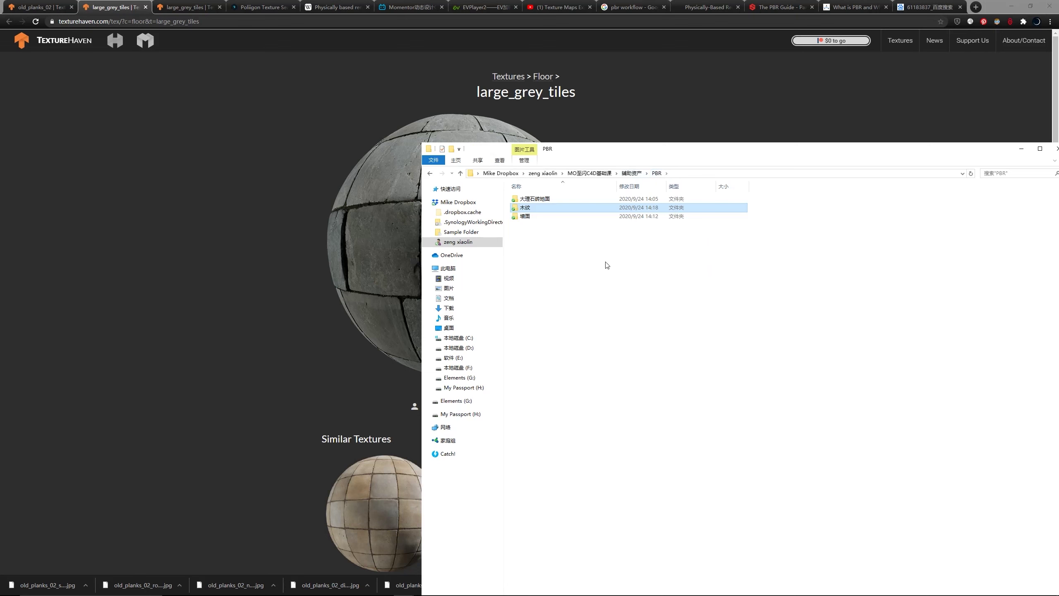
{"action": "left_click", "coordinate": [550, 200]}
{"action": "double_click", "coordinate": [542, 200]}
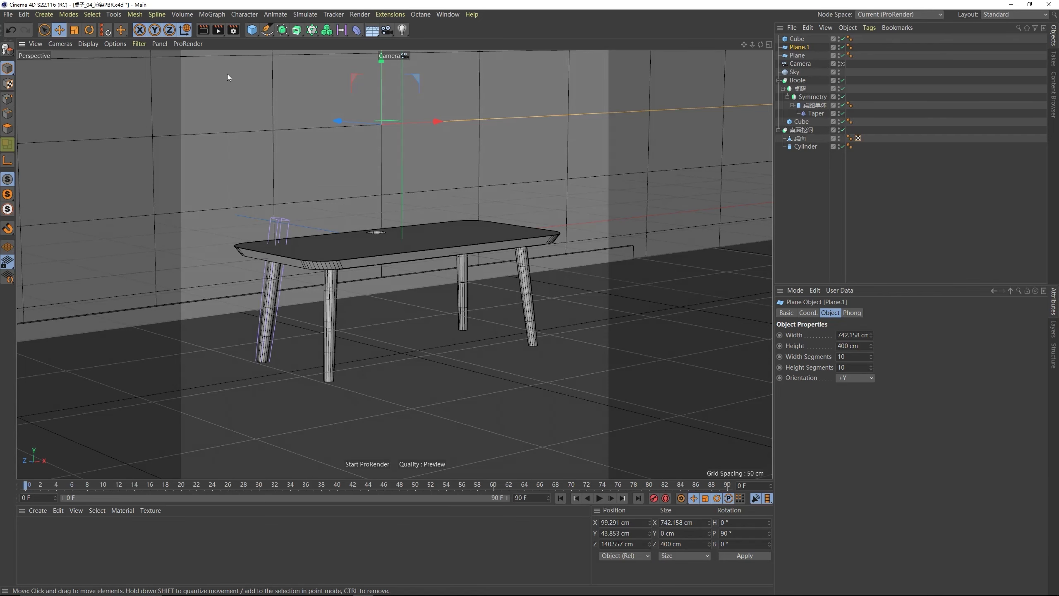
- Switch to the octane (User) layout and add an Octane HDRI Environment sky
{"action": "left_click", "coordinate": [1021, 16]}
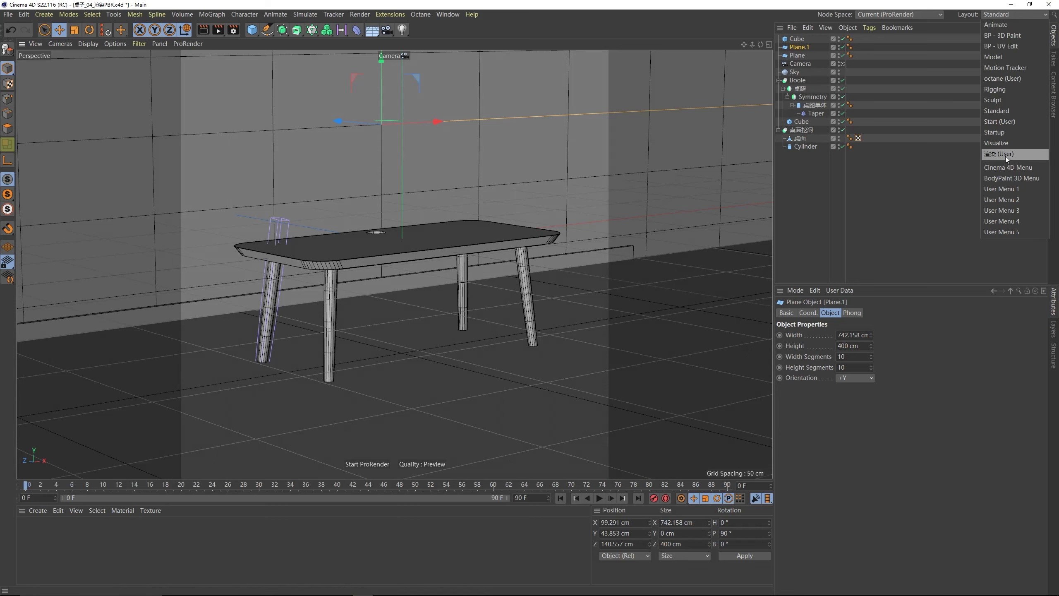
{"action": "left_click", "coordinate": [1008, 79]}
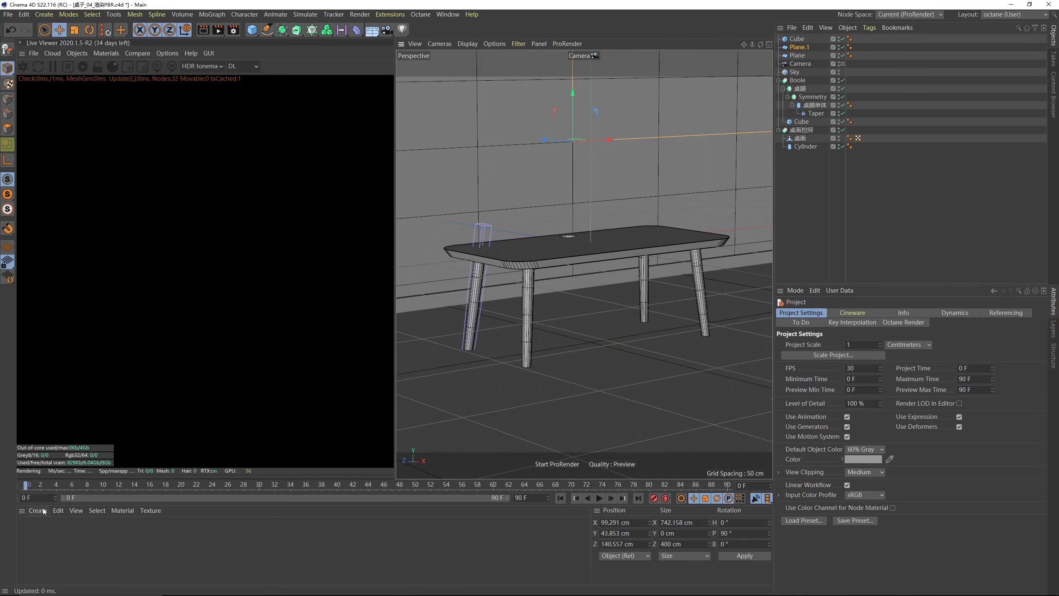
{"action": "left_click", "coordinate": [76, 53]}
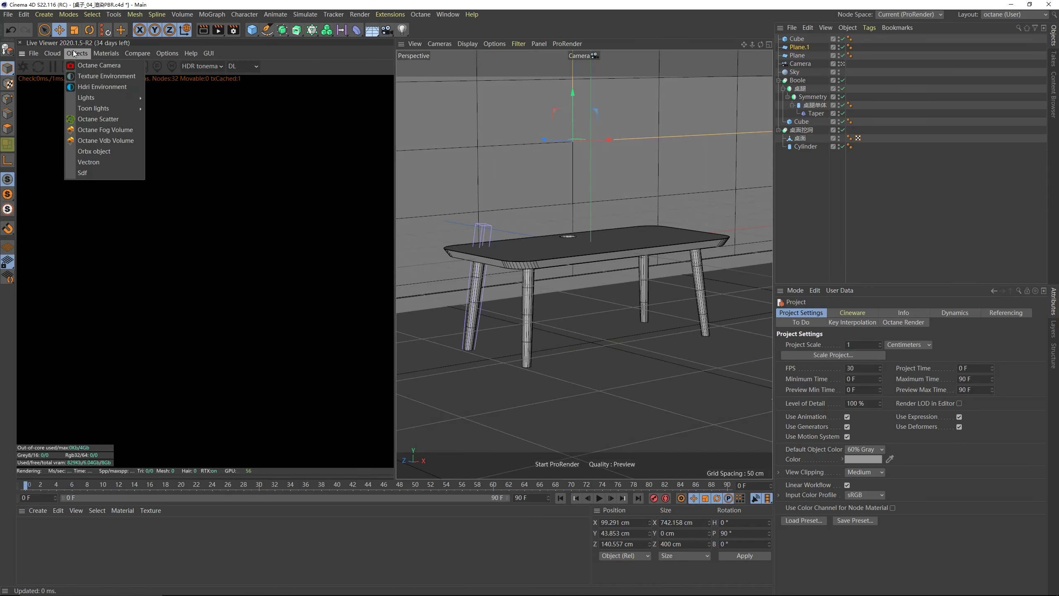
{"action": "left_click", "coordinate": [94, 87]}
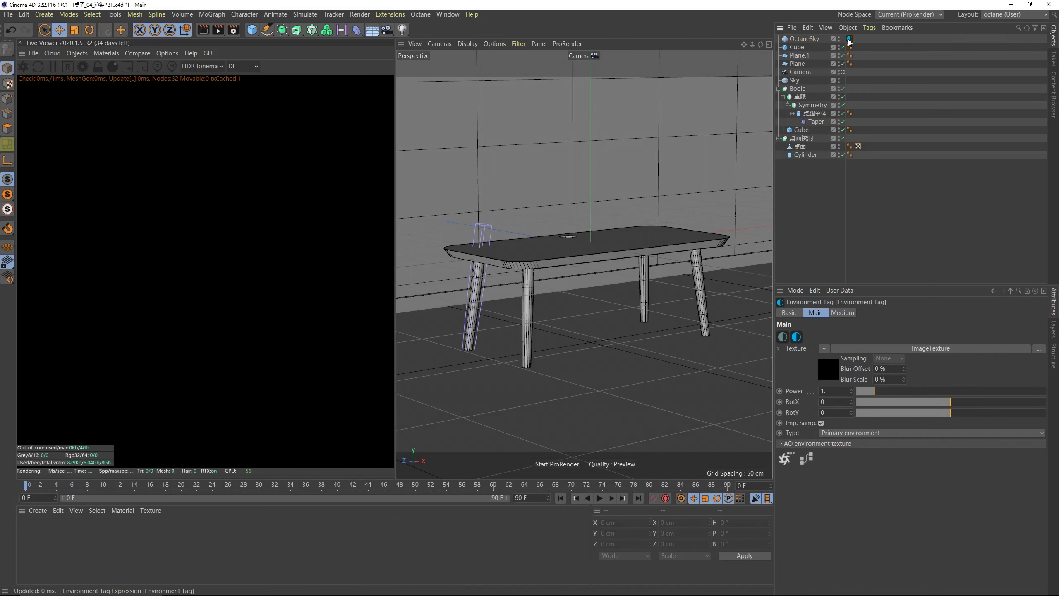
- Load BackLight_4K_01 into the sky's ImageTexture and start the Octane live render
{"action": "left_click", "coordinate": [953, 348]}
{"action": "left_click", "coordinate": [1039, 335]}
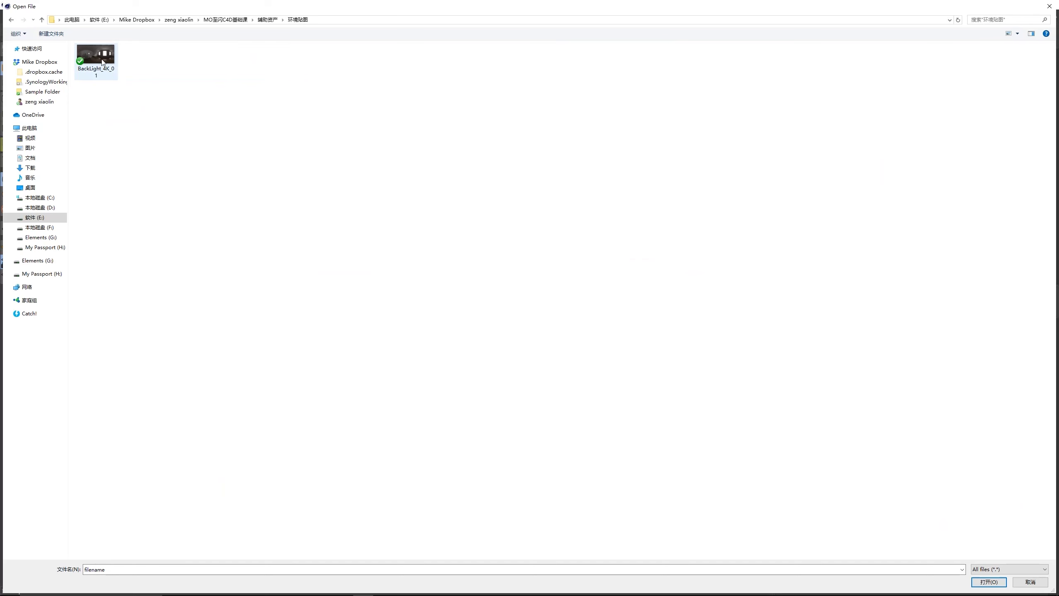
{"action": "left_click", "coordinate": [99, 76]}
{"action": "double_click", "coordinate": [100, 73]}
{"action": "left_click", "coordinate": [601, 343]}
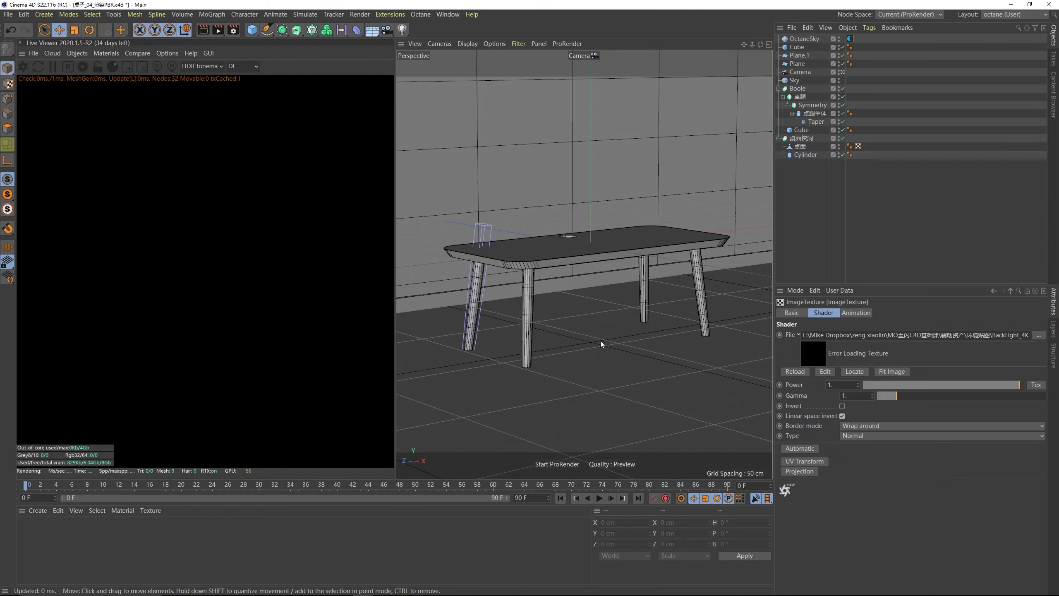
{"action": "left_click", "coordinate": [23, 66]}
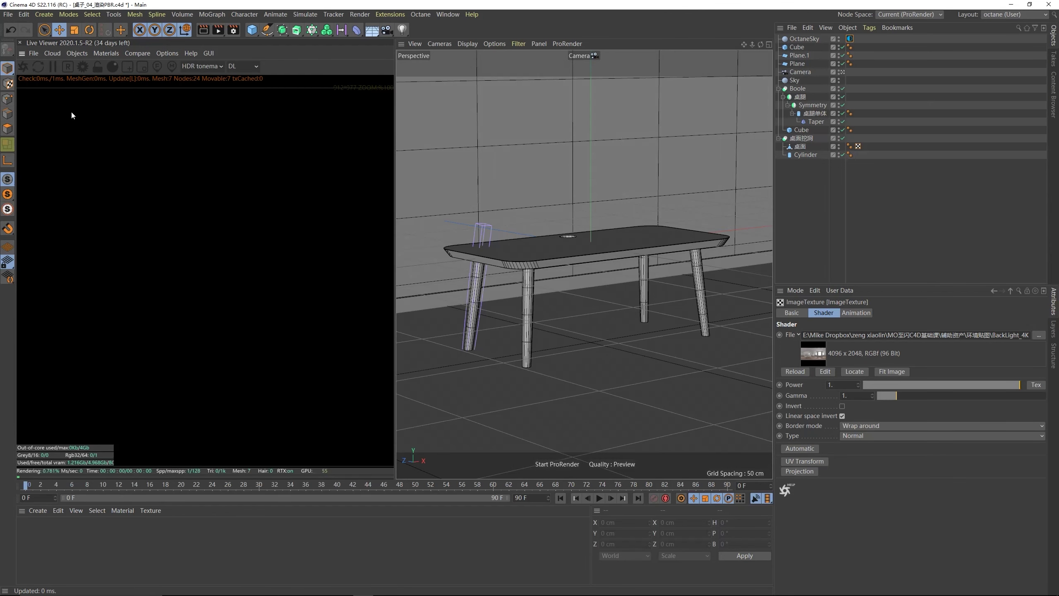
{"action": "left_click", "coordinate": [83, 66]}
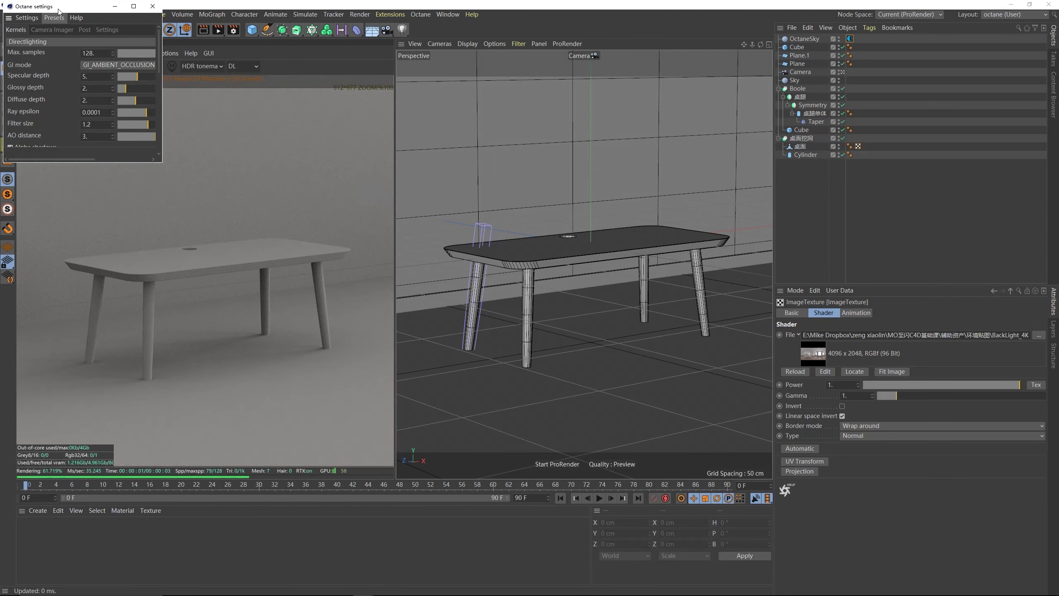
- Set the Octane kernel to Pathtracing and apply the 常用预设 preset with 1000 max samples
{"action": "left_click_drag", "start_coordinate": [52, 6], "coordinate": [205, 77]}
{"action": "left_click", "coordinate": [193, 111]}
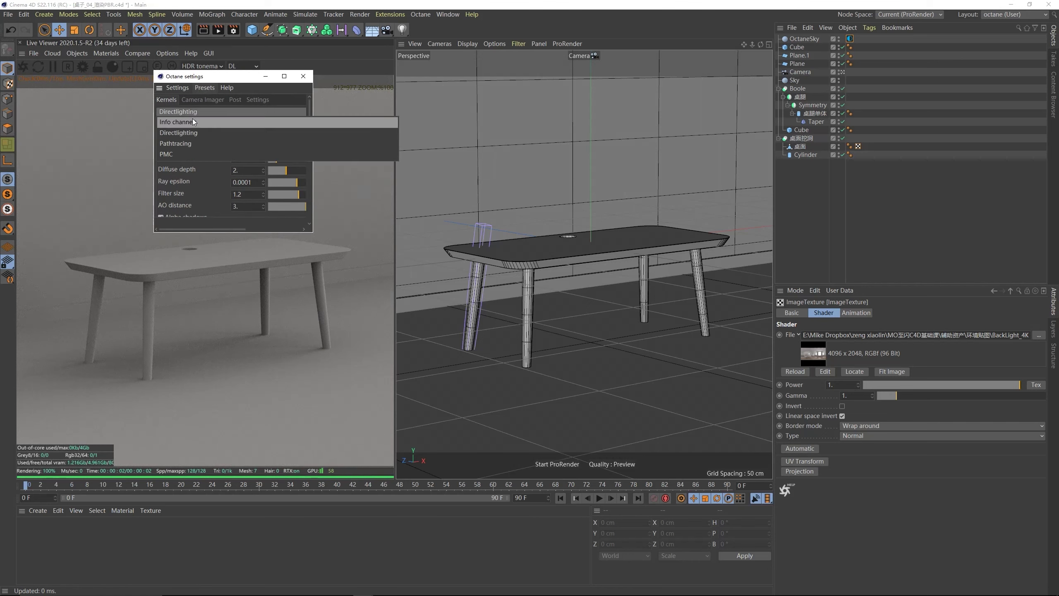
{"action": "left_click", "coordinate": [181, 142]}
{"action": "left_click", "coordinate": [205, 88]}
{"action": "left_click", "coordinate": [213, 135]}
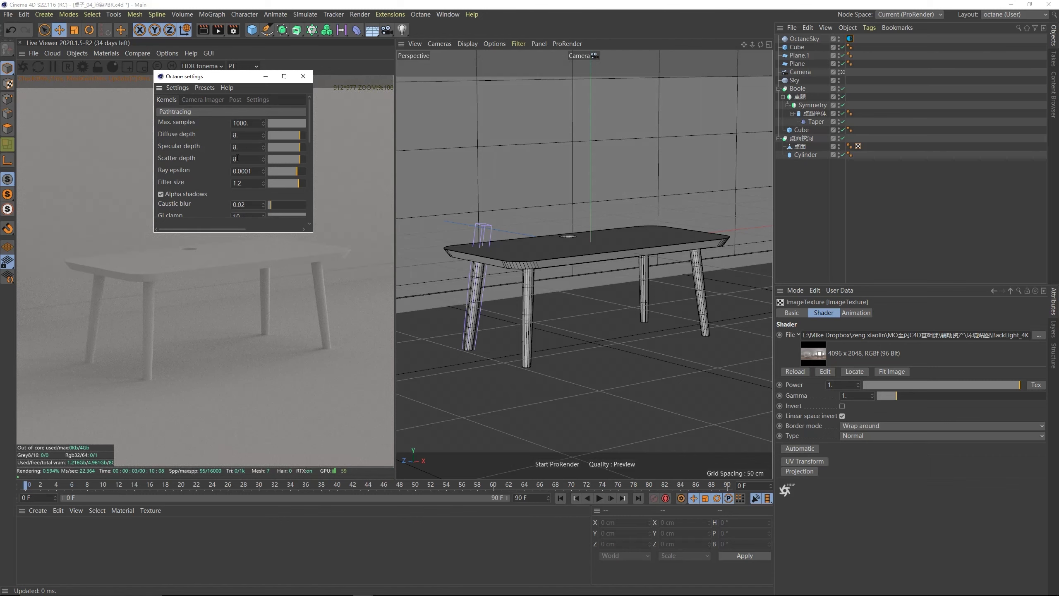
{"action": "left_click", "coordinate": [303, 76]}
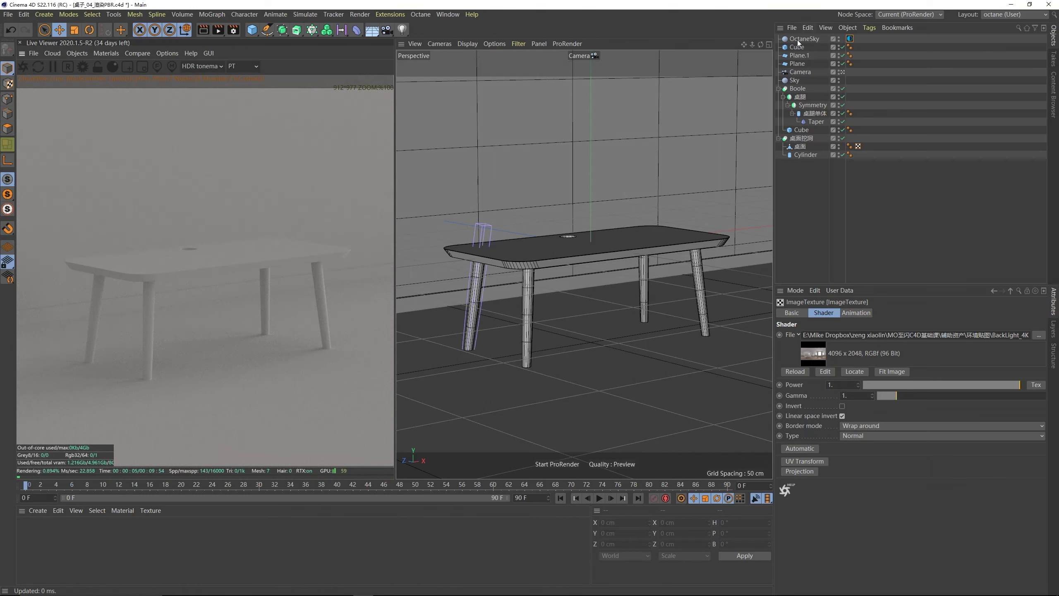
- Rotate the OctaneSky HDRI slightly around X to RotX -0.156044
{"action": "left_click", "coordinate": [850, 38]}
{"action": "mouse_move", "coordinate": [933, 401]}
{"action": "left_mouse_down"}
{"action": "mouse_move", "coordinate": [972, 399]}
{"action": "mouse_move", "coordinate": [936, 402]}
{"action": "left_mouse_up"}
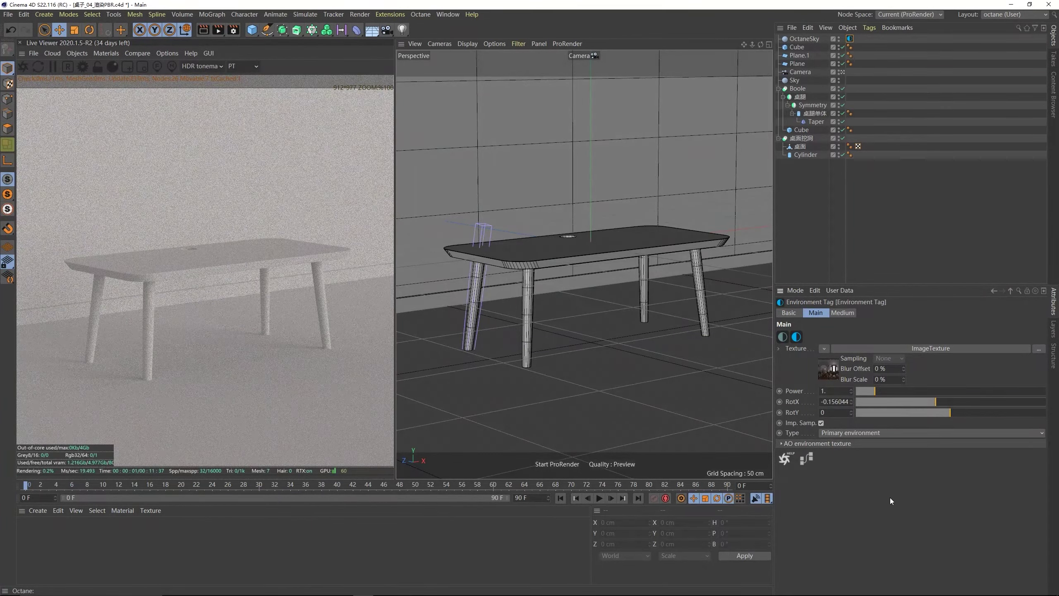
{"action": "left_click", "coordinate": [595, 395]}
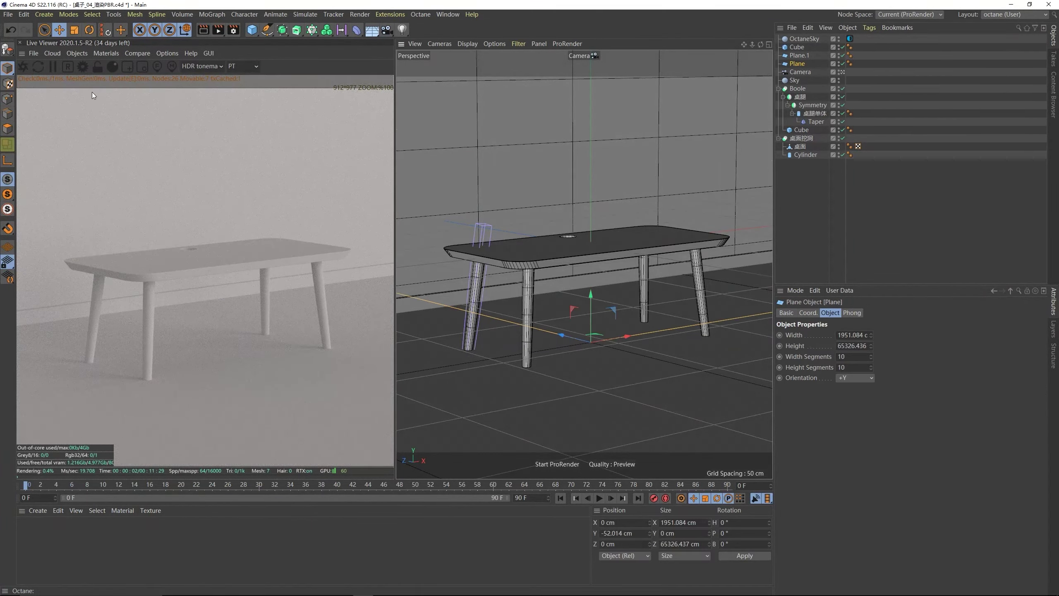
- Create an Octane Glossy material named 地面 and apply it to the floor Plane
{"action": "left_click", "coordinate": [77, 53]}
{"action": "mouse_move", "coordinate": [106, 53]}
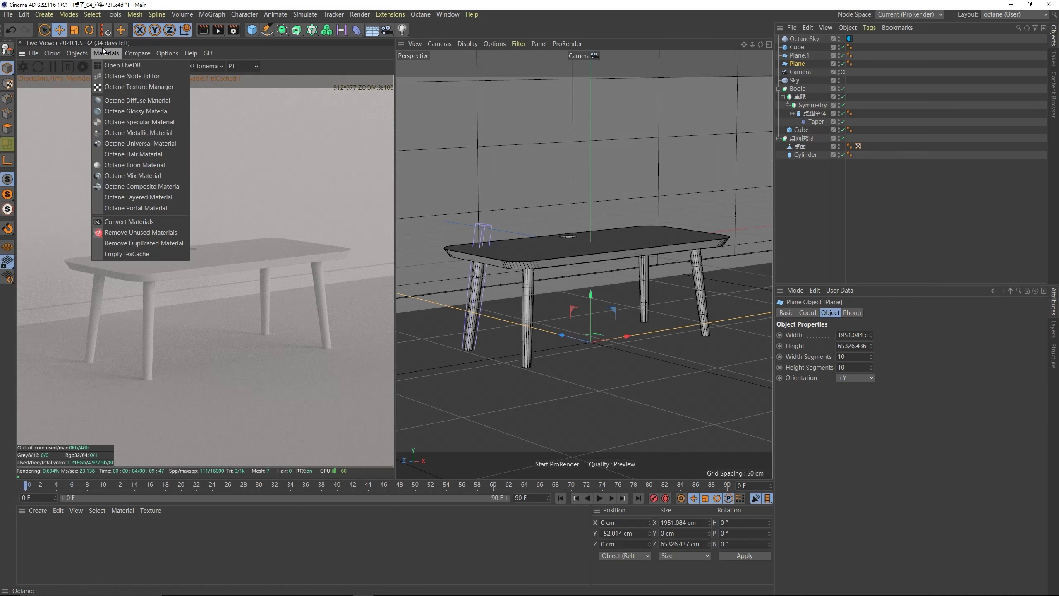
{"action": "left_click", "coordinate": [128, 112]}
{"action": "double_click", "coordinate": [28, 540]}
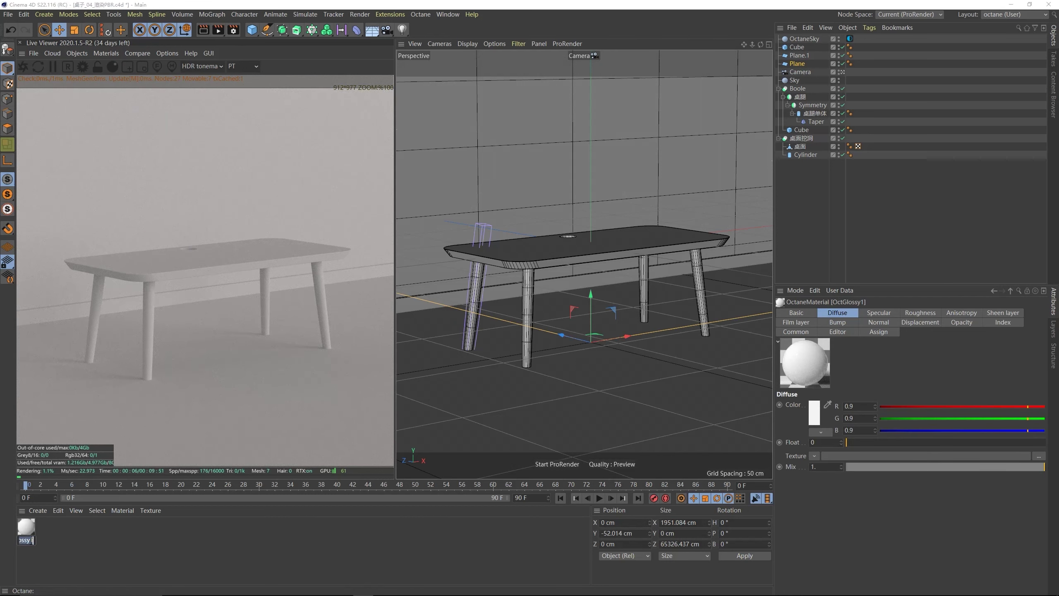
{"action": "type", "text": "地面"}
{"action": "key", "text": "Return"}
{"action": "left_click_drag", "start_coordinate": [524, 431], "coordinate": [525, 430]}
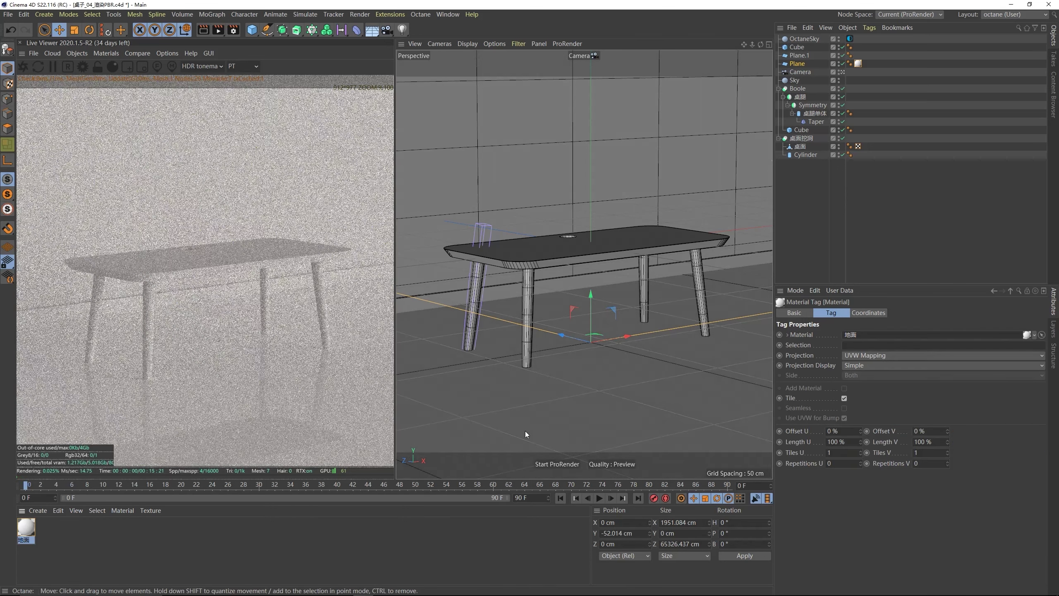
- Open the 地面 material in the Octane Node Editor, placed at the upper right
{"action": "left_click", "coordinate": [106, 53]}
{"action": "left_click", "coordinate": [116, 72]}
{"action": "left_click_drag", "start_coordinate": [257, 177], "coordinate": [679, 135]}
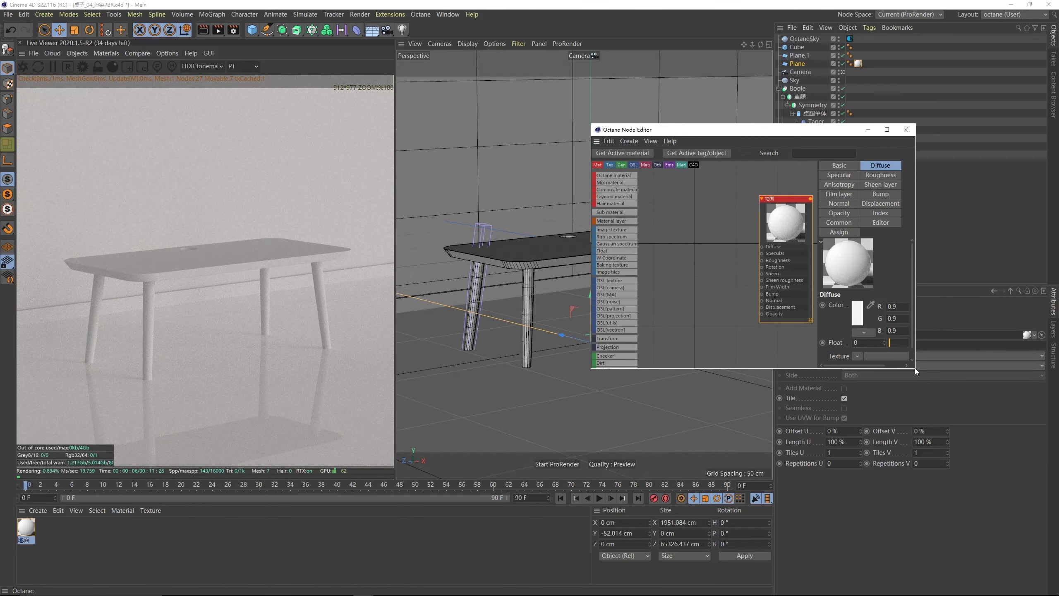
- Import the four grey tile textures from the 大理石砖地面 folder as image texture nodes
{"action": "left_click_drag", "start_coordinate": [915, 368], "coordinate": [1019, 518]}
{"action": "left_click_drag", "start_coordinate": [799, 283], "coordinate": [802, 284]}
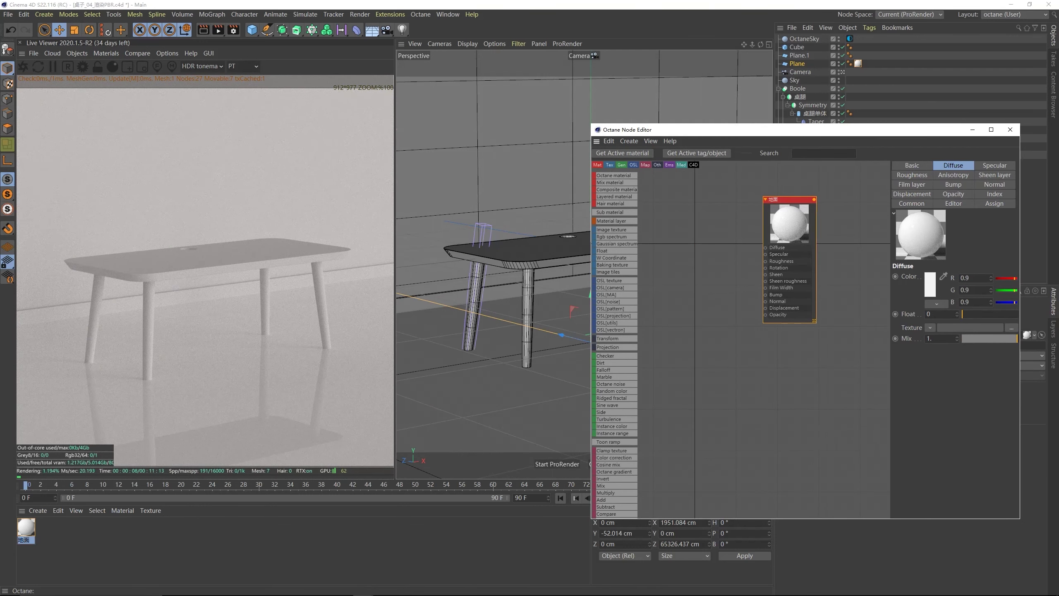
{"action": "mouse_move", "coordinate": [405, 584]}
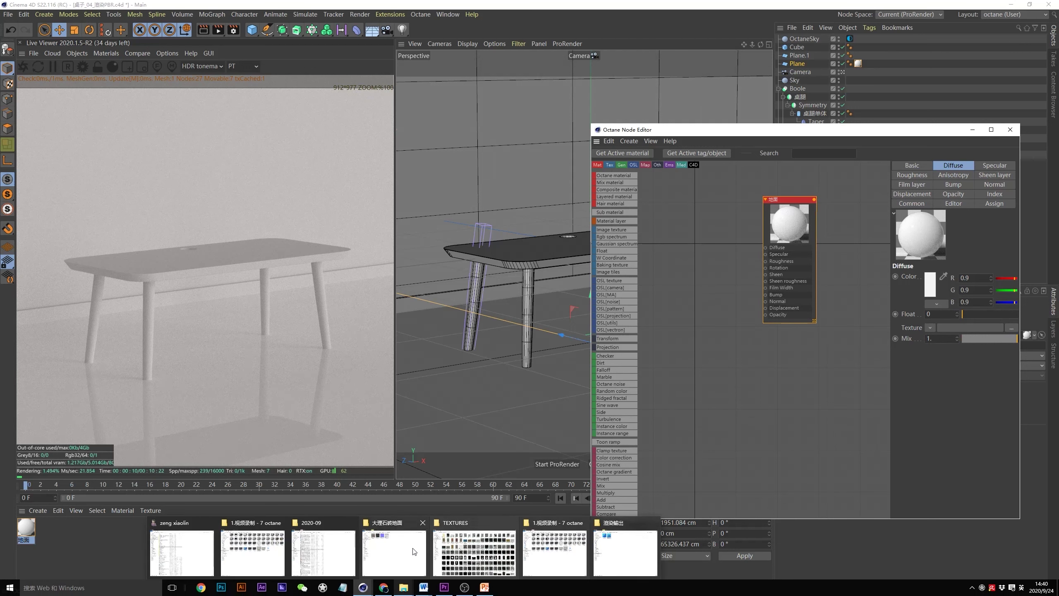
{"action": "left_click", "coordinate": [394, 551]}
{"action": "left_click_drag", "start_coordinate": [481, 188], "coordinate": [372, 245]}
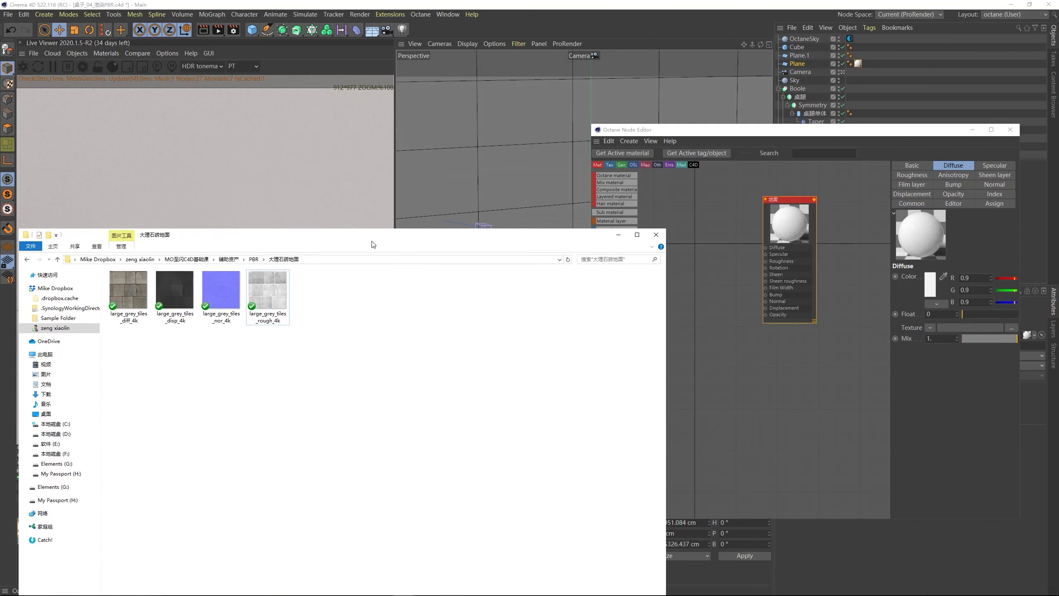
{"action": "left_click_drag", "start_coordinate": [394, 371], "coordinate": [144, 325]}
{"action": "left_click_drag", "start_coordinate": [485, 272], "coordinate": [717, 231]}
{"action": "left_click", "coordinate": [715, 327]}
{"action": "left_click_drag", "start_coordinate": [750, 293], "coordinate": [727, 426]}
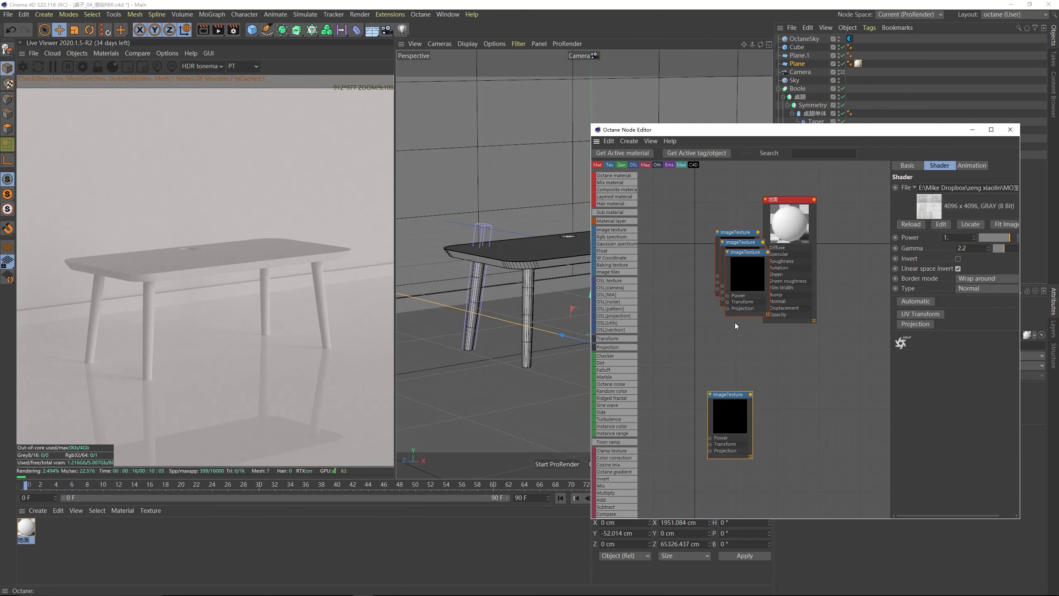
{"action": "left_click_drag", "start_coordinate": [735, 323], "coordinate": [705, 385]}
{"action": "left_click_drag", "start_coordinate": [735, 230], "coordinate": [683, 251]}
- Connect the large_grey_tiles colour map to the material's Diffuse input
{"action": "left_click", "coordinate": [705, 214]}
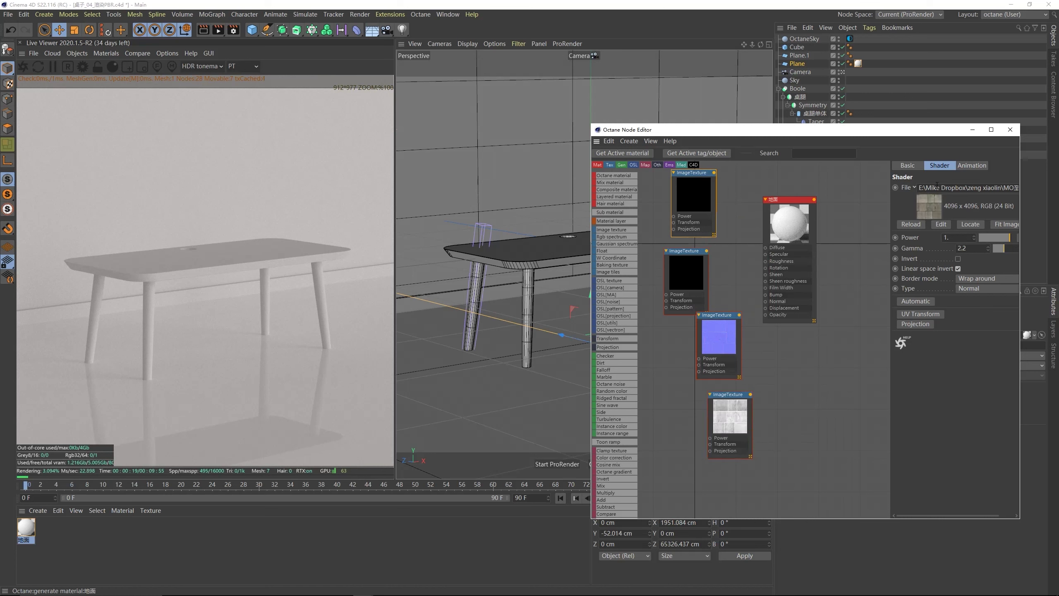
{"action": "left_click", "coordinate": [999, 188]}
{"action": "left_click", "coordinate": [1000, 189]}
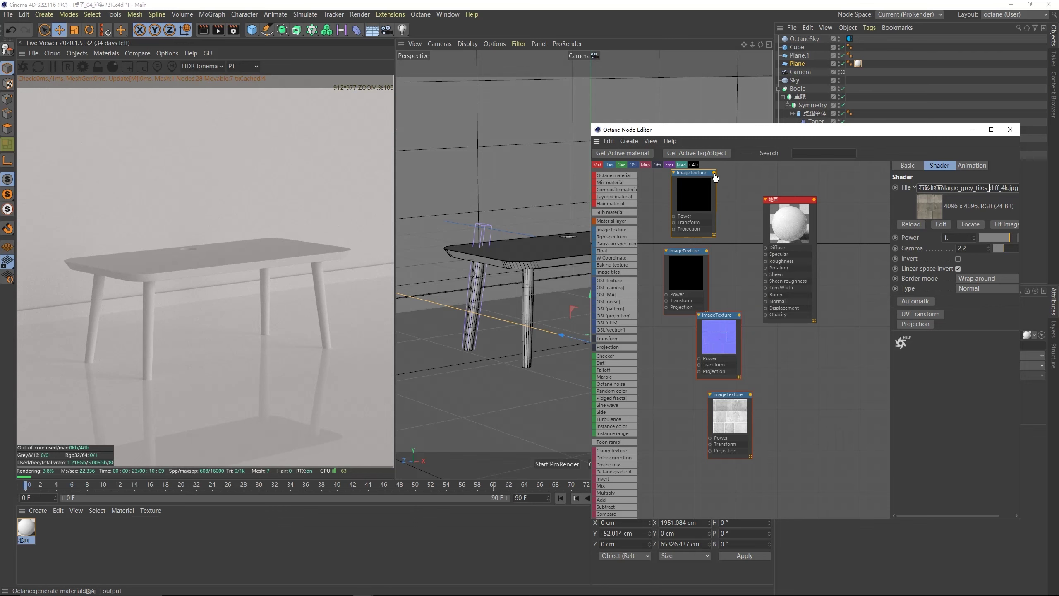
{"action": "left_click_drag", "start_coordinate": [715, 173], "coordinate": [766, 248]}
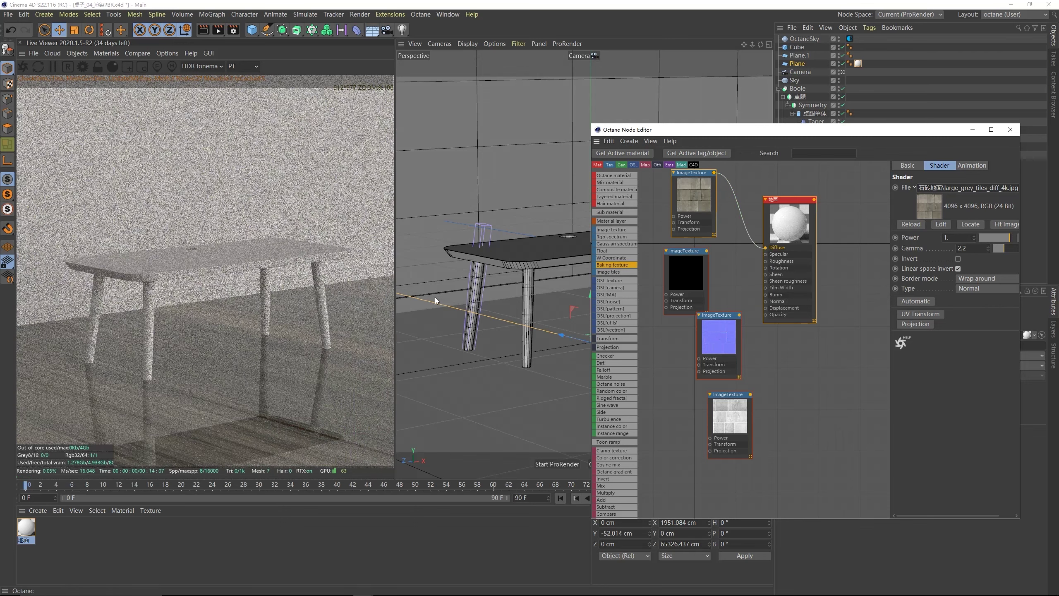
- Set the floor texture tag to Cubic projection with 2 tiles
{"action": "left_click_drag", "start_coordinate": [781, 132], "coordinate": [506, 468]}
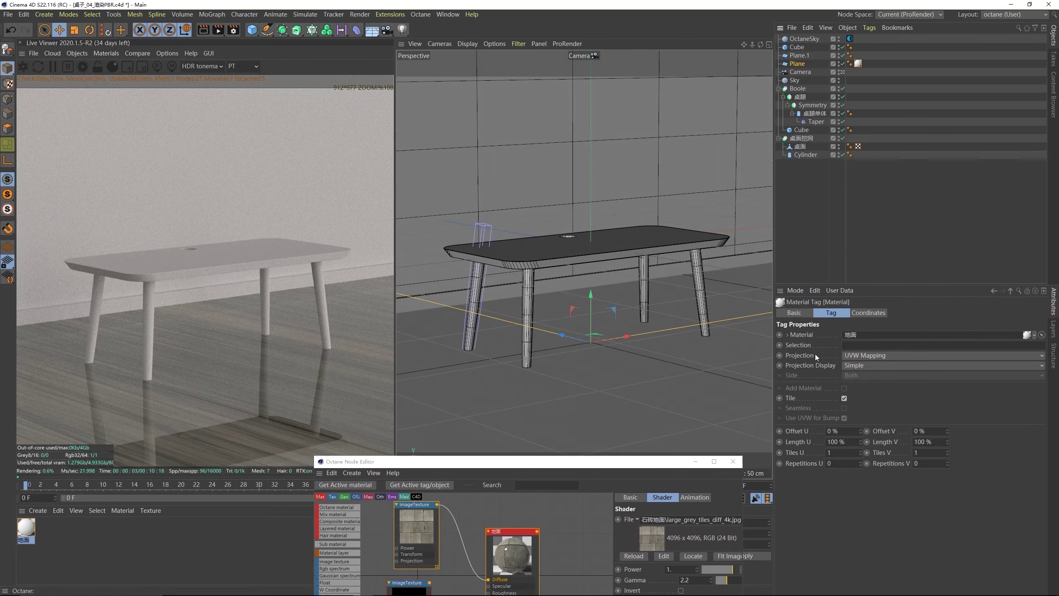
{"action": "left_click", "coordinate": [850, 356]}
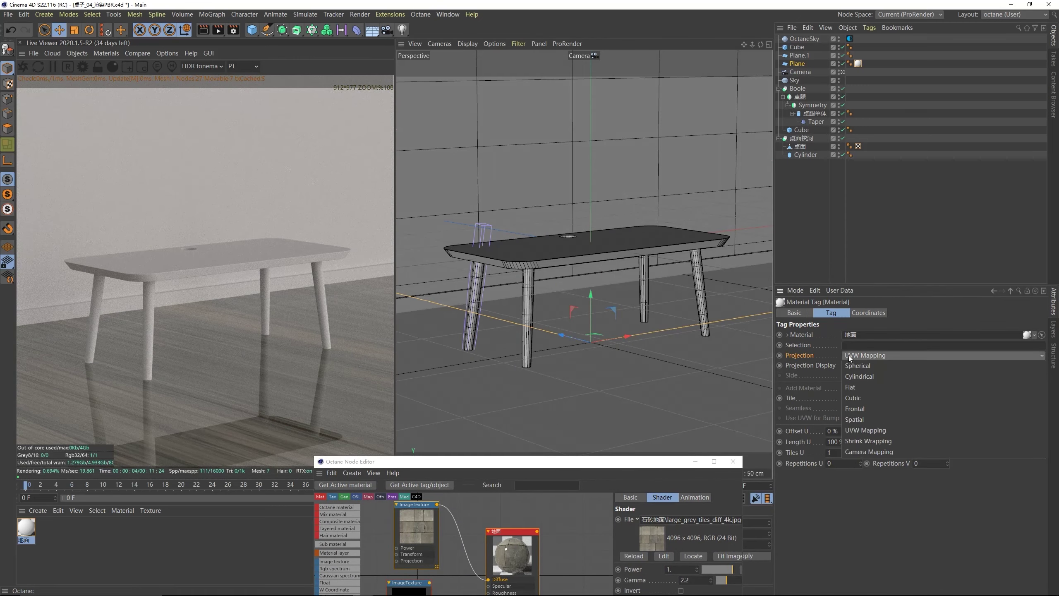
{"action": "left_click", "coordinate": [856, 399]}
{"action": "left_click_drag", "start_coordinate": [525, 465], "coordinate": [490, 466]}
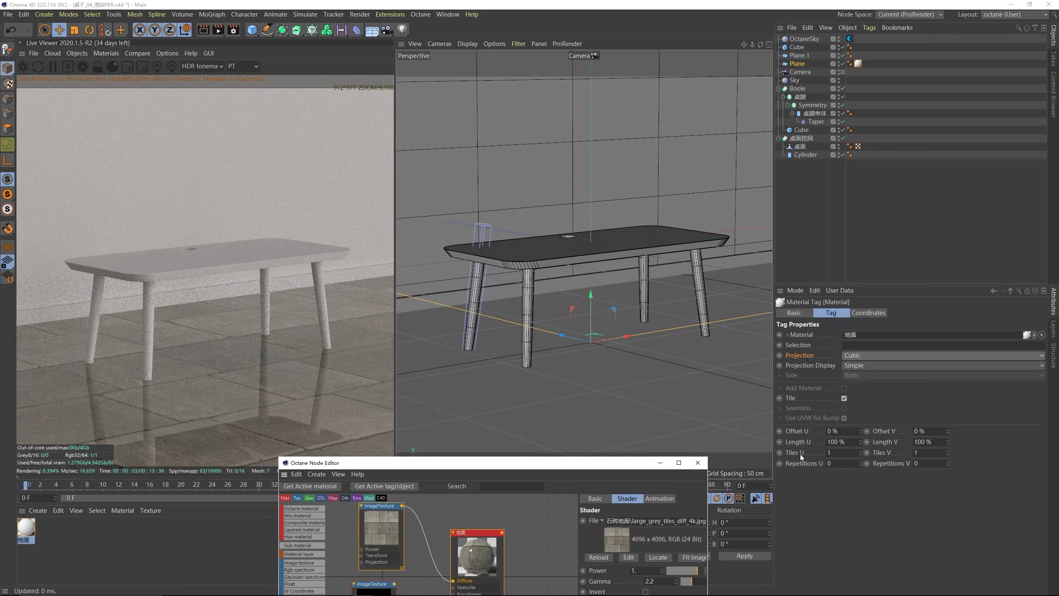
{"action": "left_click", "coordinate": [825, 452]}
{"action": "type", "text": "2"}
{"action": "key", "text": "Return"}
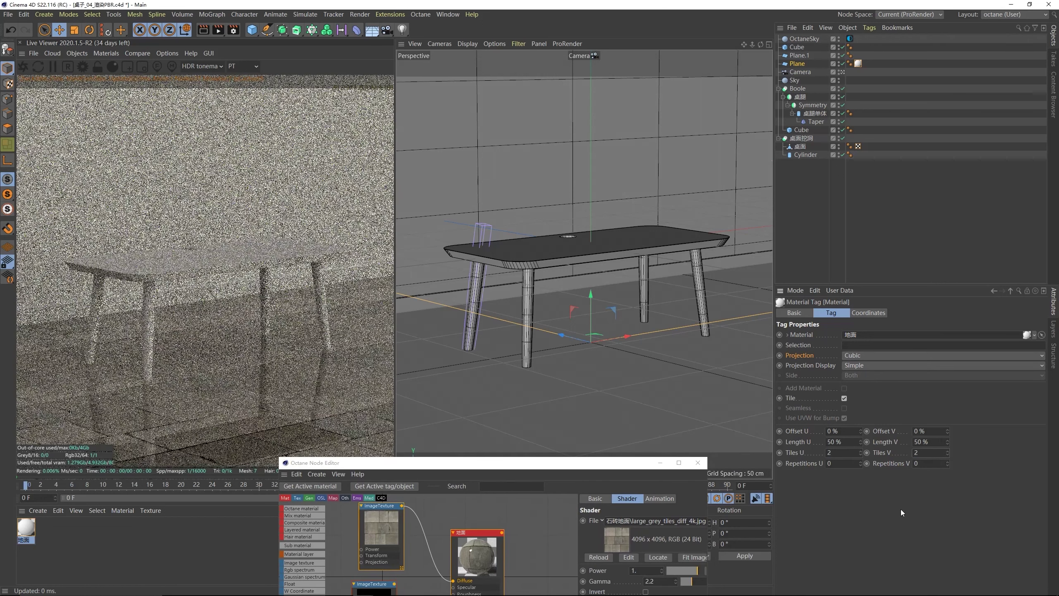
{"action": "left_click_drag", "start_coordinate": [478, 458], "coordinate": [688, 135]}
- Connect the nor_4k normal map to the material's Normal input
{"action": "left_click", "coordinate": [579, 280]}
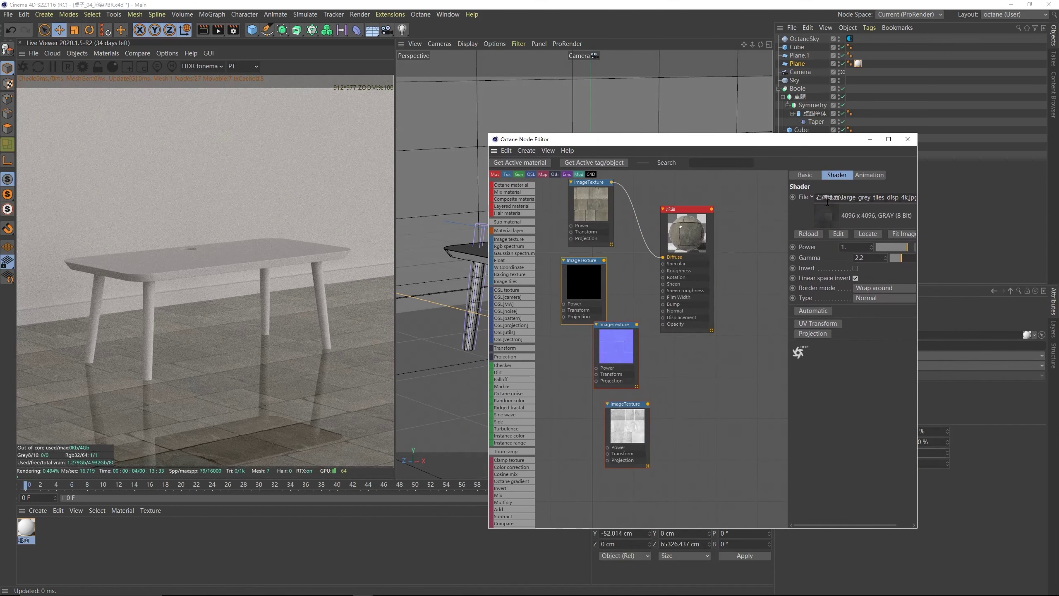
{"action": "left_click", "coordinate": [893, 198]}
{"action": "left_click_drag", "start_coordinate": [578, 290], "coordinate": [558, 430]}
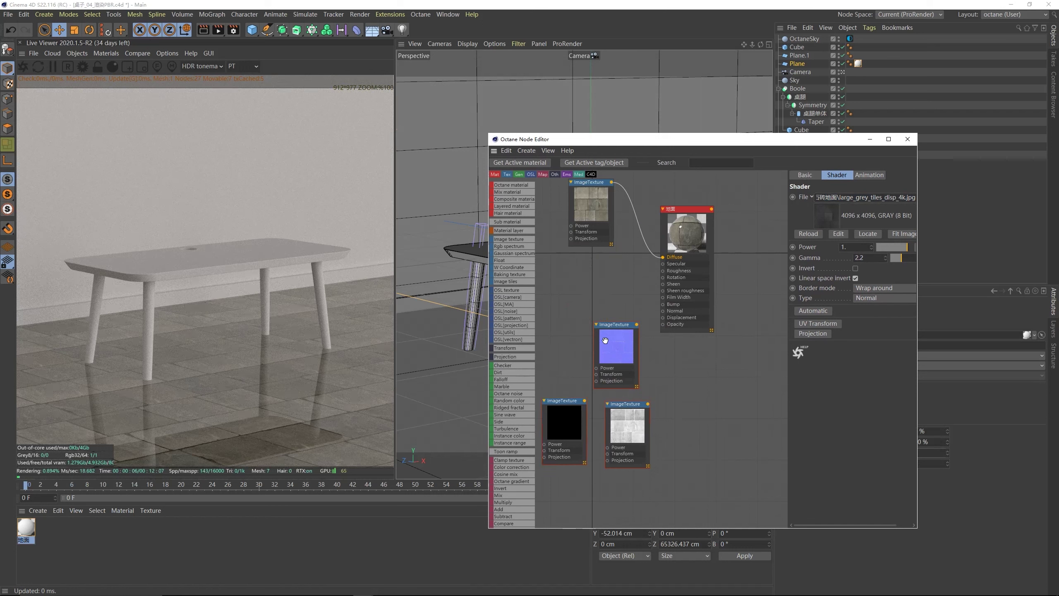
{"action": "left_click_drag", "start_coordinate": [615, 344], "coordinate": [588, 299]}
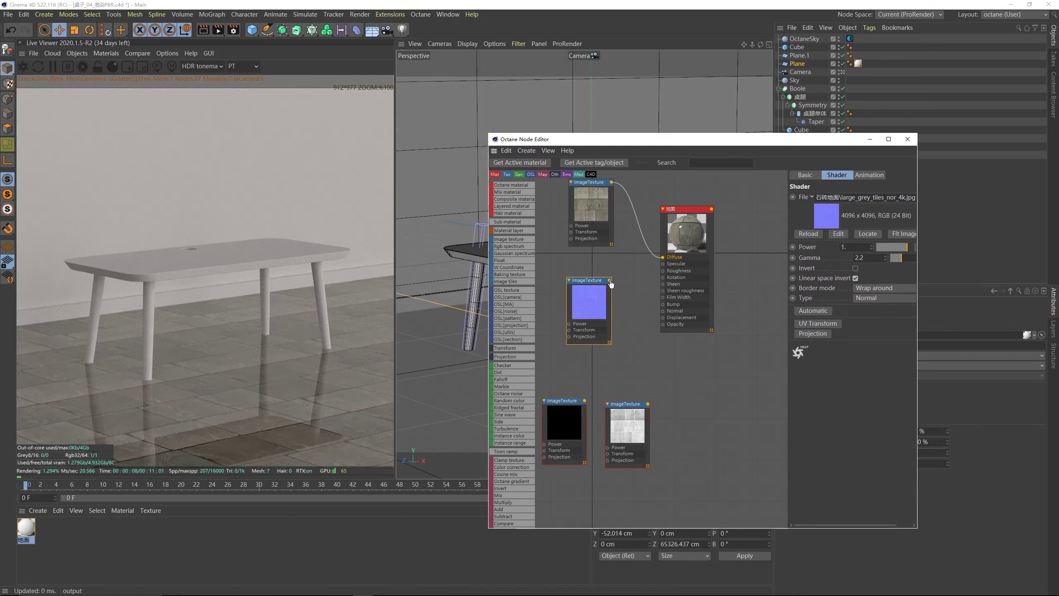
{"action": "left_click_drag", "start_coordinate": [665, 316], "coordinate": [664, 311]}
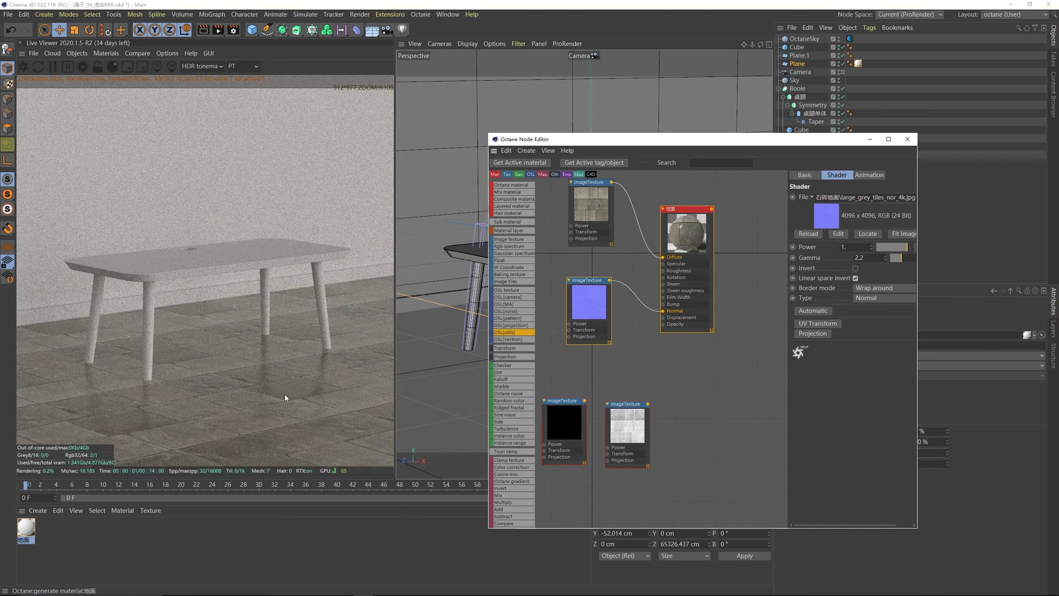
- Connect the rough_4k roughness map to the material's Roughness input
{"action": "left_click_drag", "start_coordinate": [631, 429], "coordinate": [633, 385]}
{"action": "left_click", "coordinate": [892, 197]}
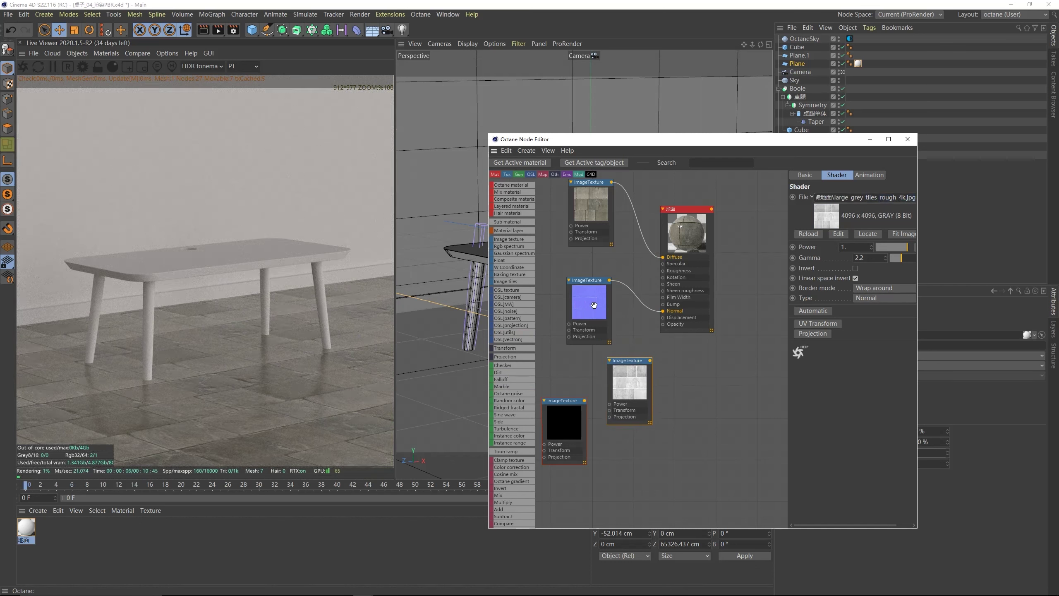
{"action": "left_click_drag", "start_coordinate": [594, 305], "coordinate": [584, 351]}
{"action": "left_click_drag", "start_coordinate": [630, 382], "coordinate": [572, 276]}
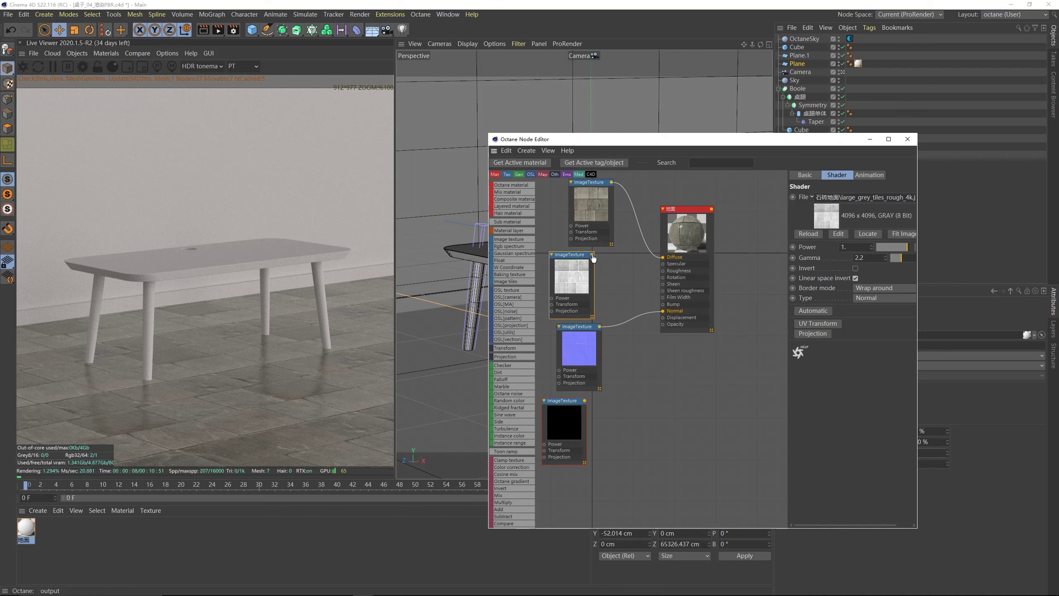
{"action": "left_click_drag", "start_coordinate": [665, 277], "coordinate": [663, 270]}
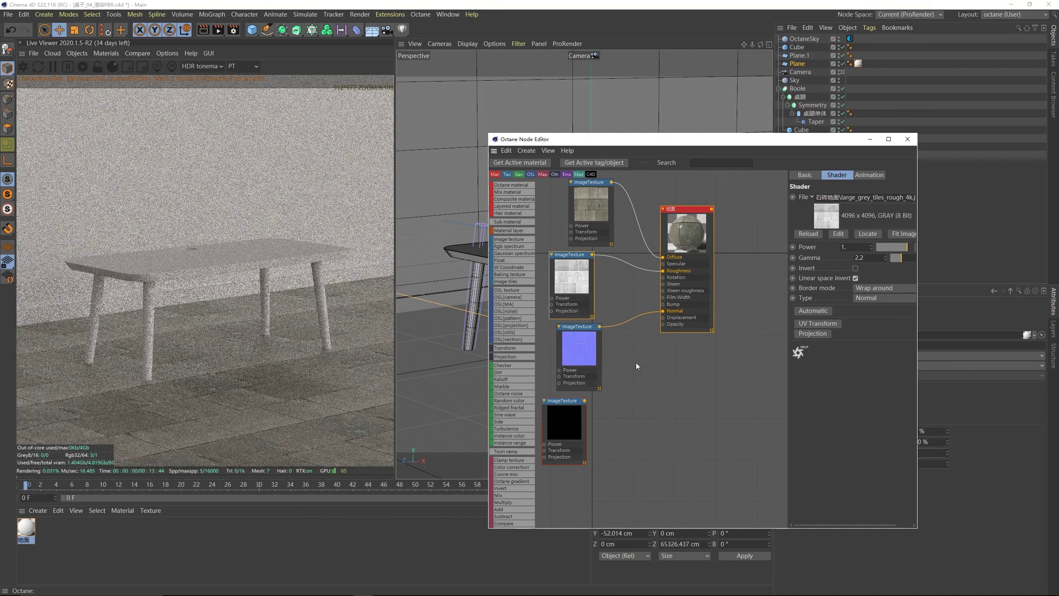
{"action": "left_click_drag", "start_coordinate": [575, 435], "coordinate": [611, 470]}
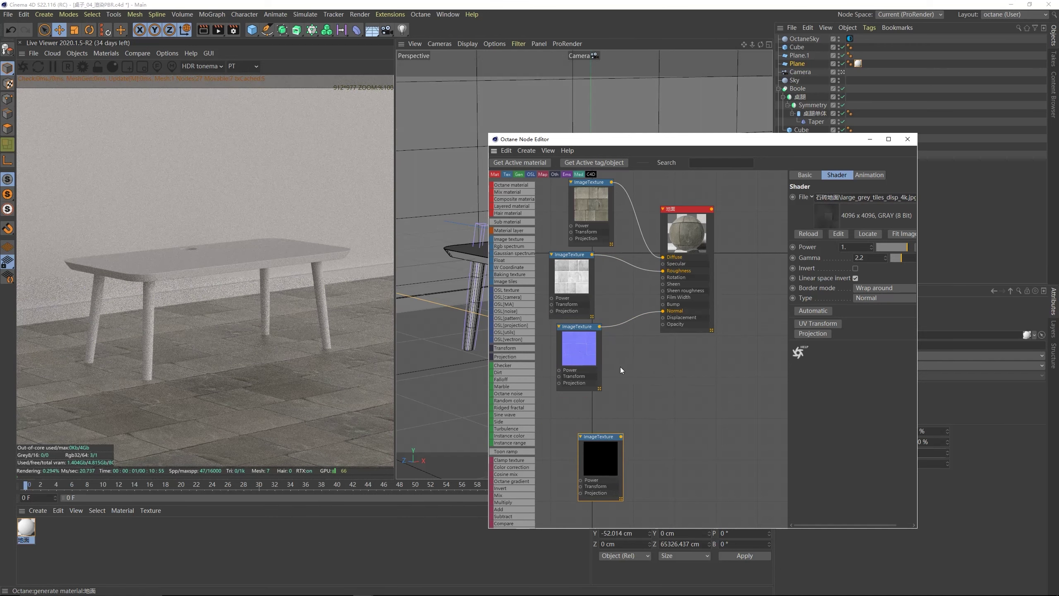
{"action": "left_click_drag", "start_coordinate": [586, 351], "coordinate": [578, 356]}
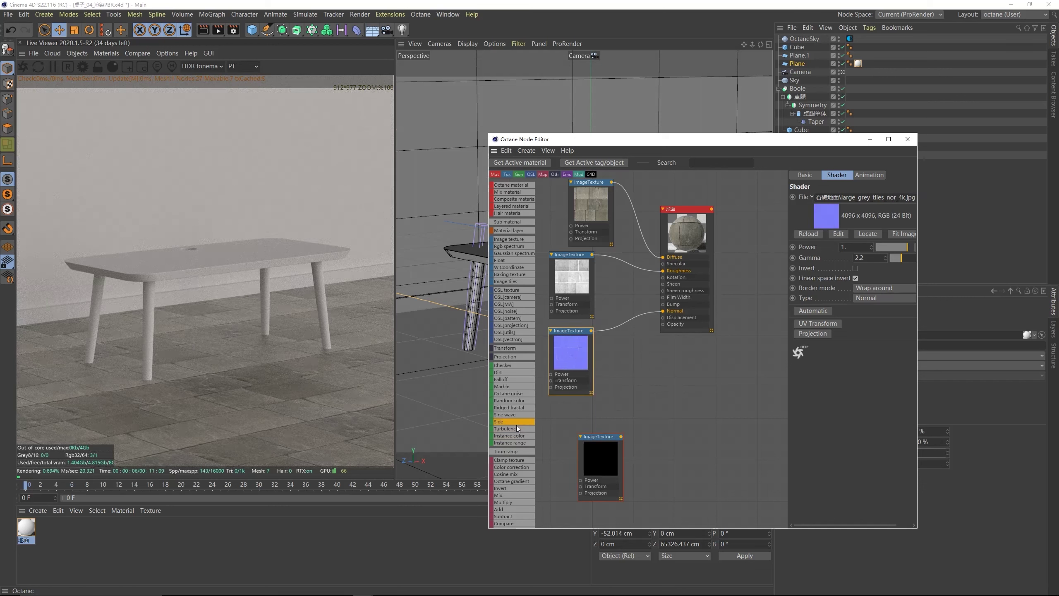
- Add a Displacement node fed by disp_4k and connect it to the material's Displacement
{"action": "scroll", "coordinate": [516, 426], "scroll_direction": "down", "scroll_amount": 2}
{"action": "mouse_move", "coordinate": [621, 441]}
{"action": "left_mouse_down"}
{"action": "mouse_move", "coordinate": [663, 317]}
{"action": "mouse_move", "coordinate": [622, 439]}
{"action": "left_mouse_up"}
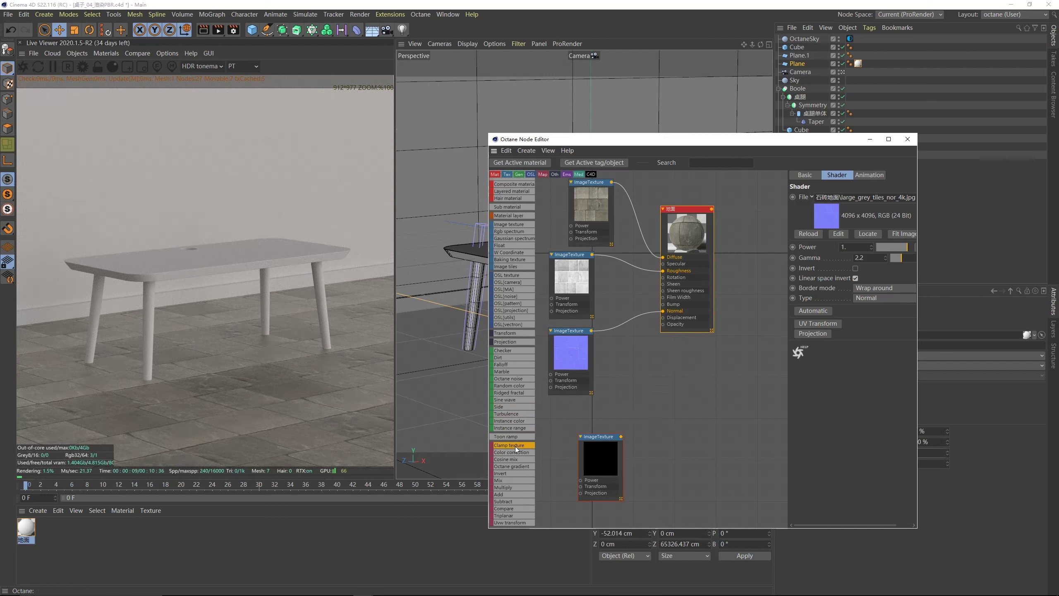
{"action": "scroll", "coordinate": [515, 447], "scroll_direction": "down", "scroll_amount": 3}
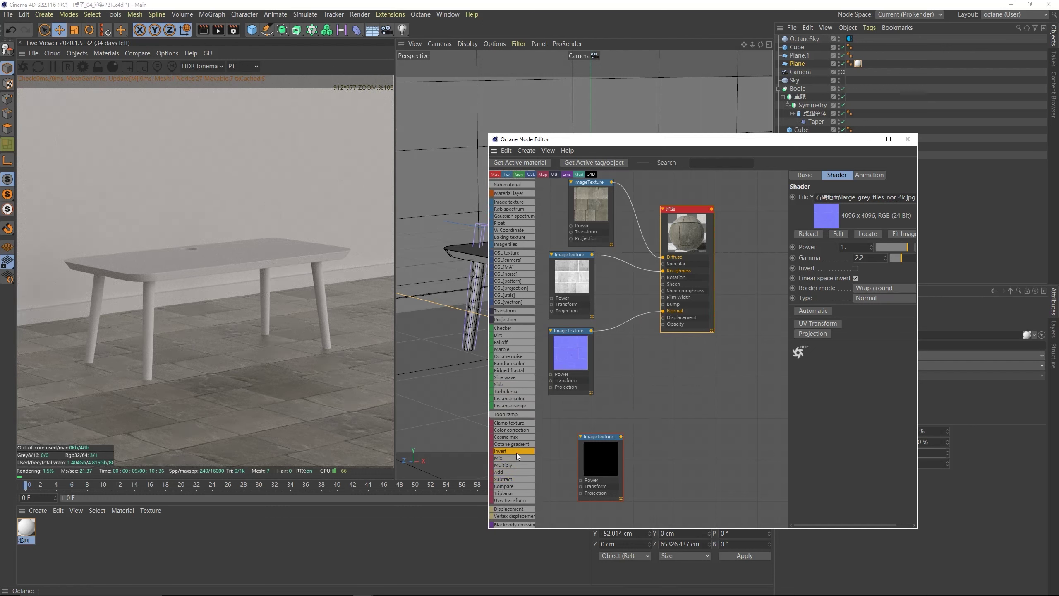
{"action": "scroll", "coordinate": [517, 452], "scroll_direction": "down", "scroll_amount": 3}
{"action": "left_click_drag", "start_coordinate": [509, 488], "coordinate": [649, 376]}
{"action": "left_click", "coordinate": [664, 377]}
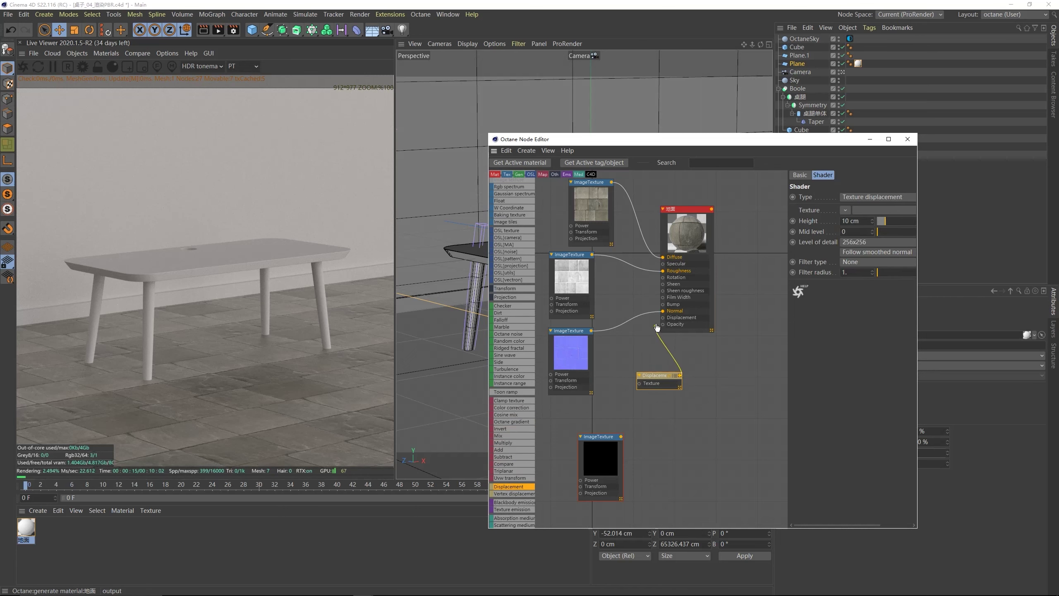
{"action": "left_click_drag", "start_coordinate": [656, 327], "coordinate": [663, 317]}
{"action": "left_click_drag", "start_coordinate": [652, 375], "coordinate": [643, 395]}
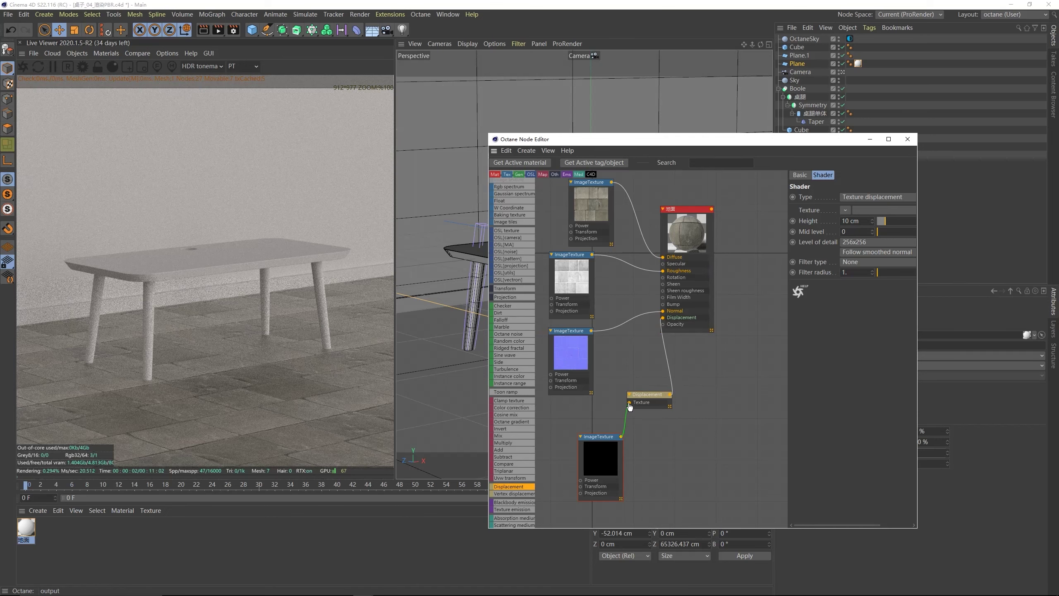
{"action": "left_click_drag", "start_coordinate": [630, 407], "coordinate": [630, 403]}
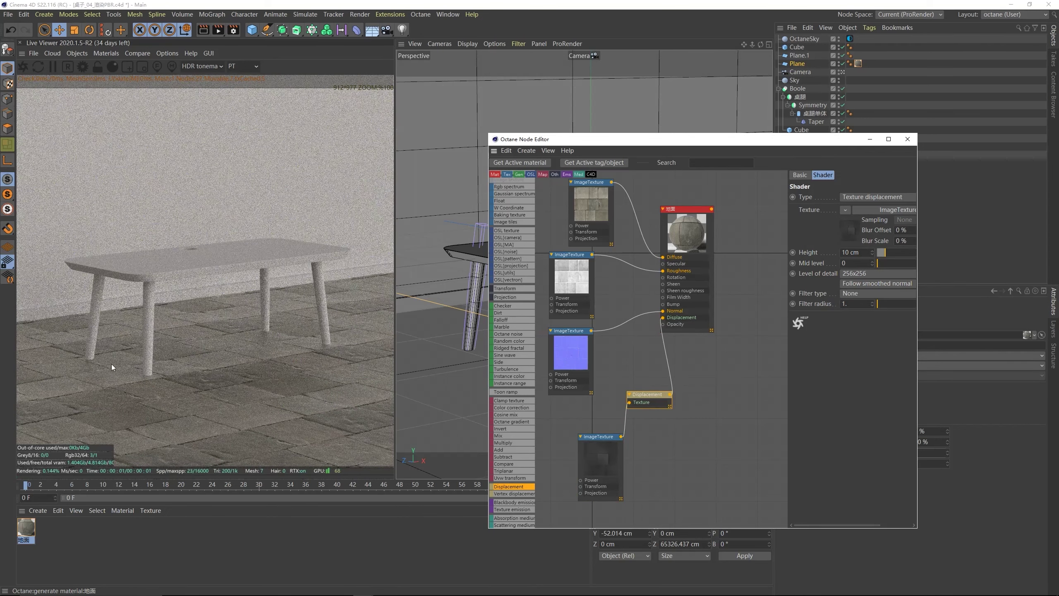
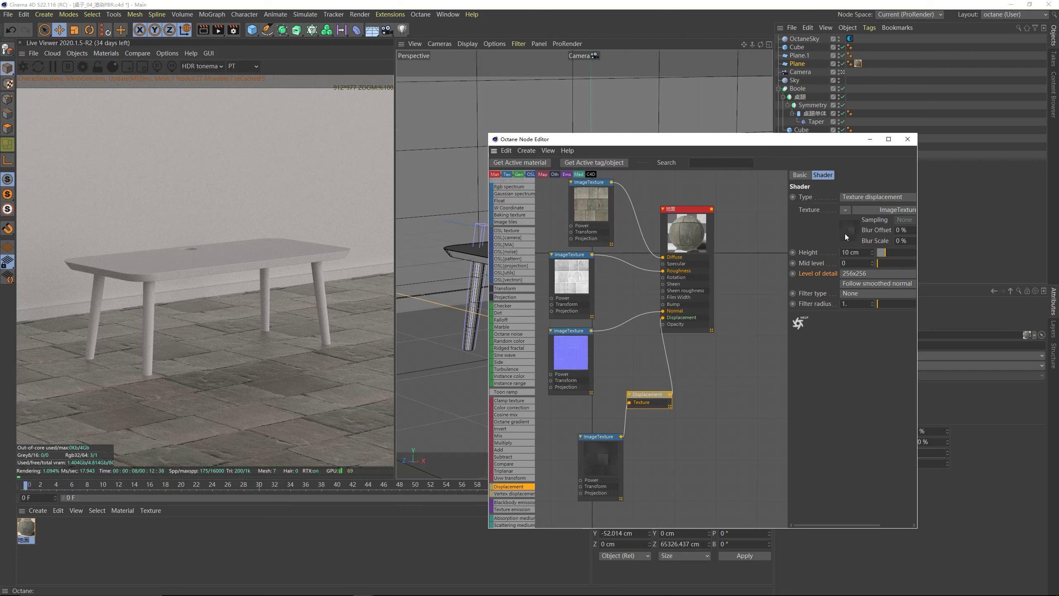
- Set the Texture displacement node's level of detail to 4096x4096
{"action": "left_click", "coordinate": [847, 274]}
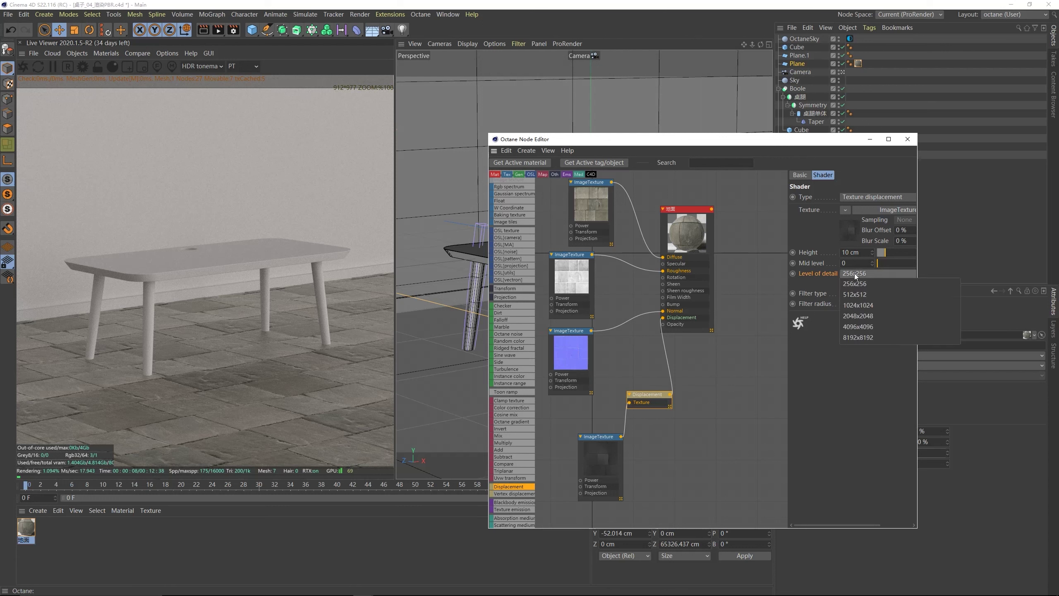
{"action": "left_click", "coordinate": [854, 327]}
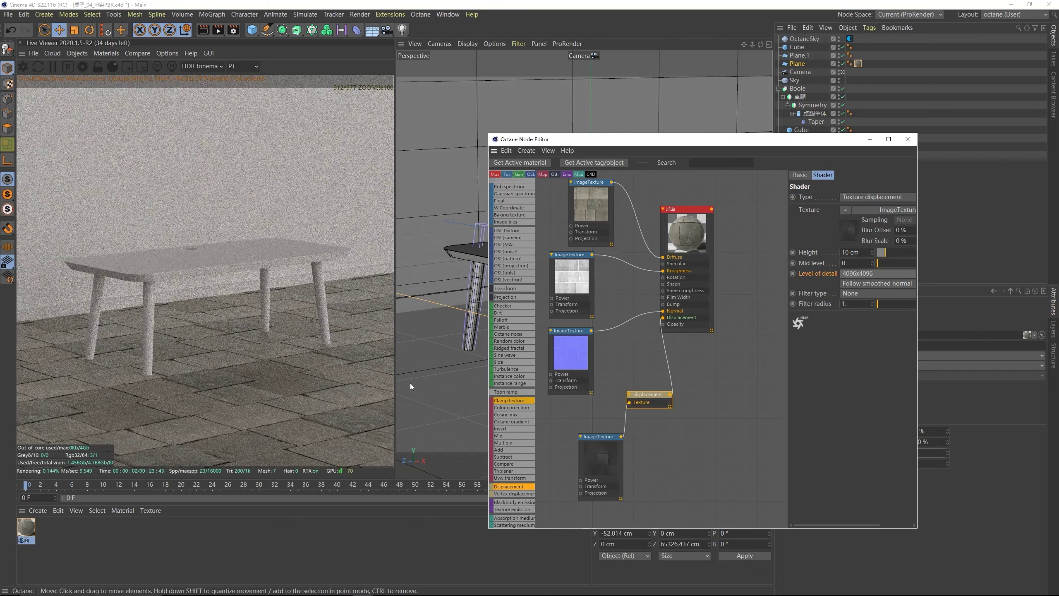
{"action": "left_click_drag", "start_coordinate": [692, 139], "coordinate": [552, 414]}
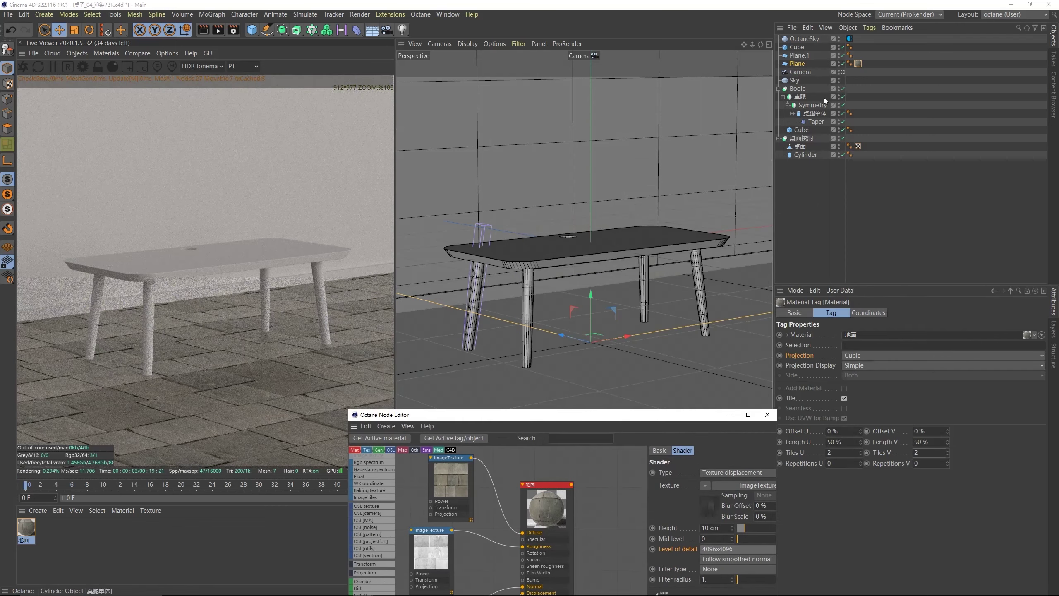
- Leave the scene camera, view from beneath the table, and nudge the floor Plane down slightly
{"action": "left_click", "coordinate": [843, 72]}
{"action": "left_click_drag", "start_coordinate": [584, 228], "coordinate": [632, 241], "text": "alt"}
{"action": "scroll", "coordinate": [607, 256], "scroll_direction": "down", "scroll_amount": 3}
{"action": "scroll", "coordinate": [632, 242], "scroll_direction": "up", "scroll_amount": 5}
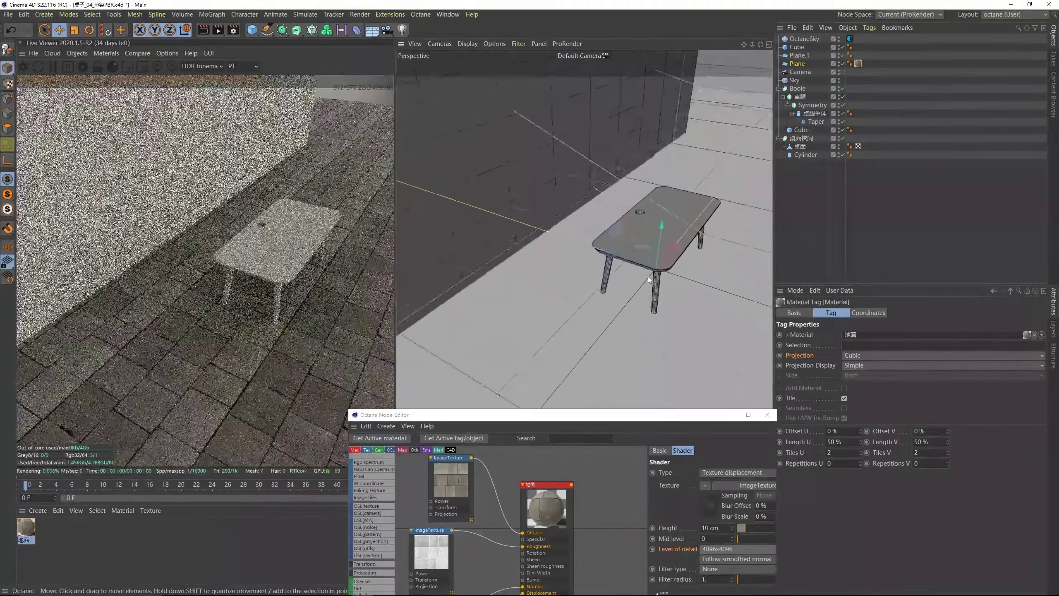
{"action": "left_click_drag", "start_coordinate": [648, 277], "coordinate": [623, 228], "text": "alt"}
{"action": "scroll", "coordinate": [659, 309], "scroll_direction": "up", "scroll_amount": 3}
{"action": "scroll", "coordinate": [675, 359], "scroll_direction": "up", "scroll_amount": 3}
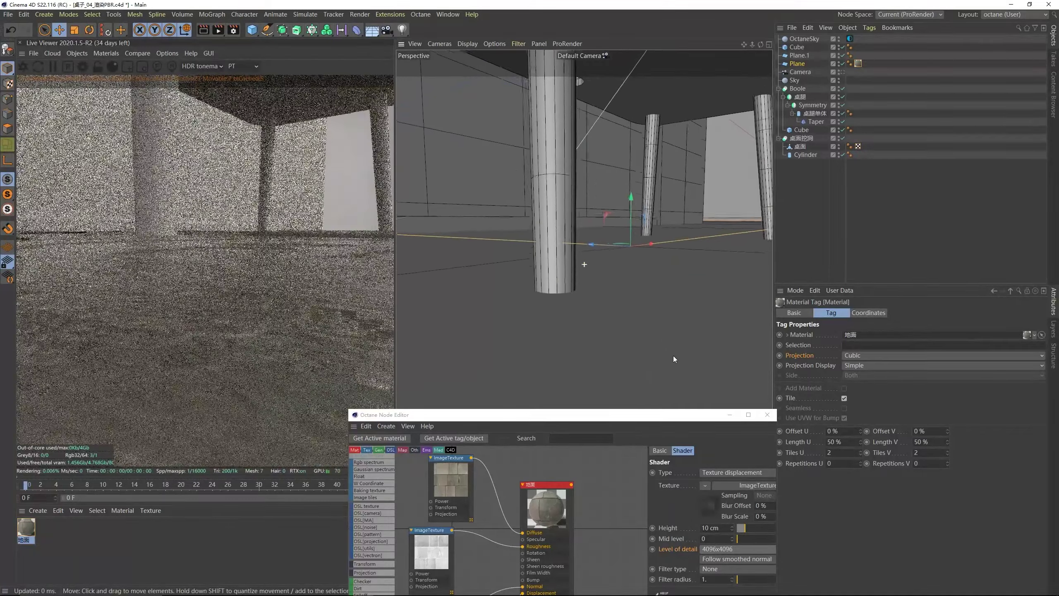
{"action": "left_click_drag", "start_coordinate": [677, 361], "coordinate": [679, 325], "text": "alt"}
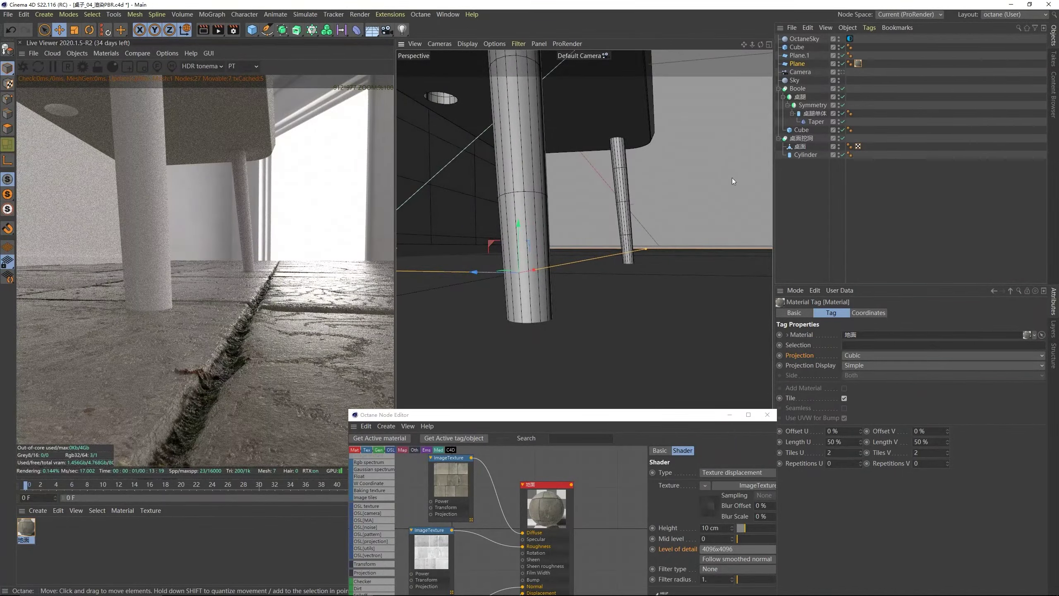
{"action": "left_click", "coordinate": [799, 64]}
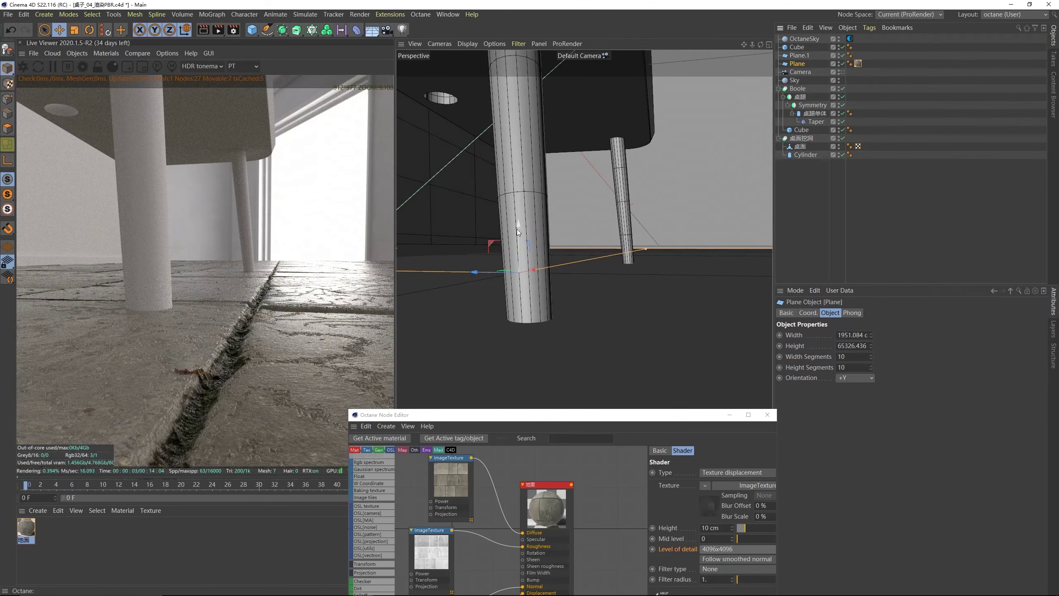
{"action": "left_click_drag", "start_coordinate": [519, 227], "coordinate": [522, 235]}
- Raise the floor displacement's Mid level to 0.242424
{"action": "left_click_drag", "start_coordinate": [547, 415], "coordinate": [610, 205]}
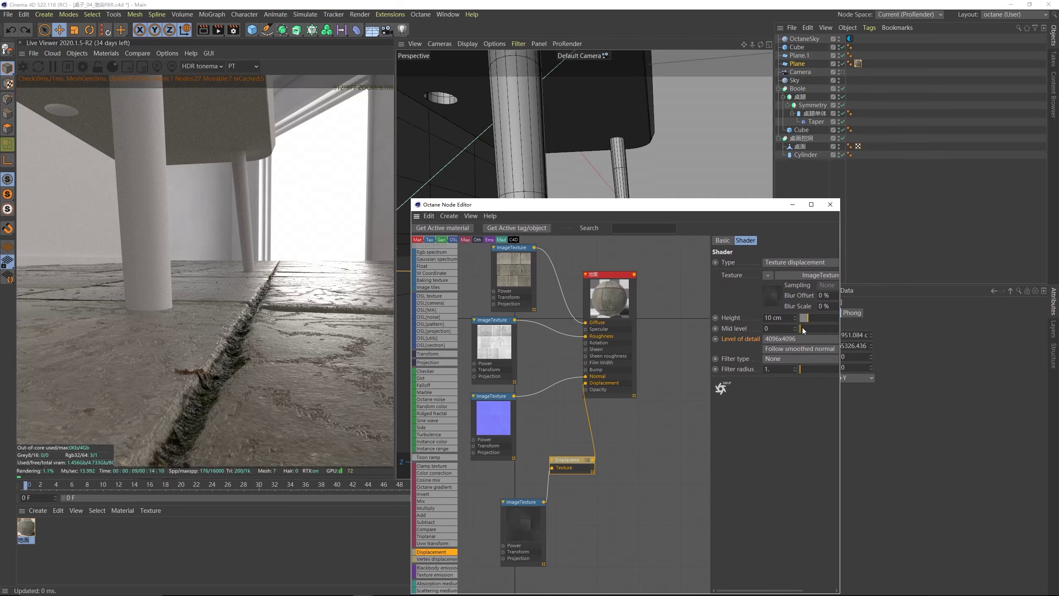
{"action": "left_click_drag", "start_coordinate": [803, 328], "coordinate": [819, 329]}
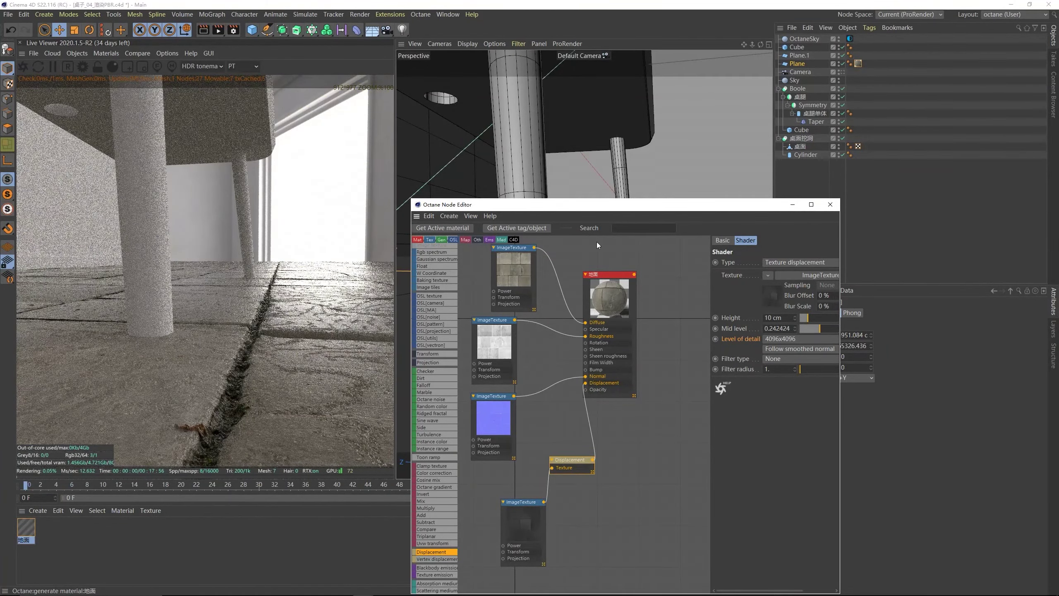
{"action": "left_click_drag", "start_coordinate": [582, 212], "coordinate": [574, 402]}
- Return to the scene camera view, check the ImageTexture node, and close the Node Editor
{"action": "left_click_drag", "start_coordinate": [571, 298], "coordinate": [524, 322], "text": "alt"}
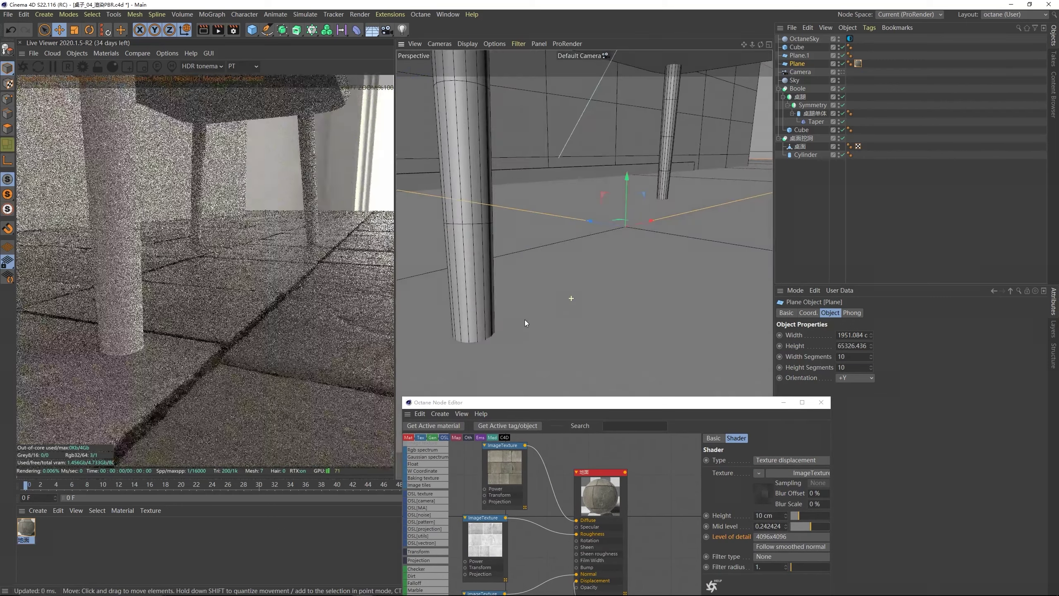
{"action": "left_click", "coordinate": [842, 72]}
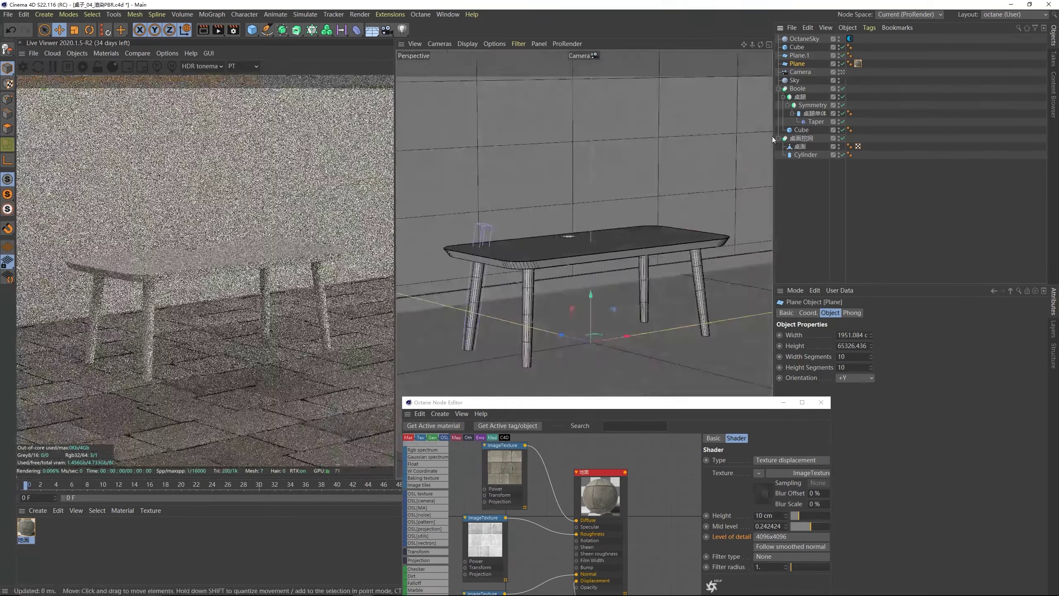
{"action": "left_click_drag", "start_coordinate": [555, 402], "coordinate": [676, 179]}
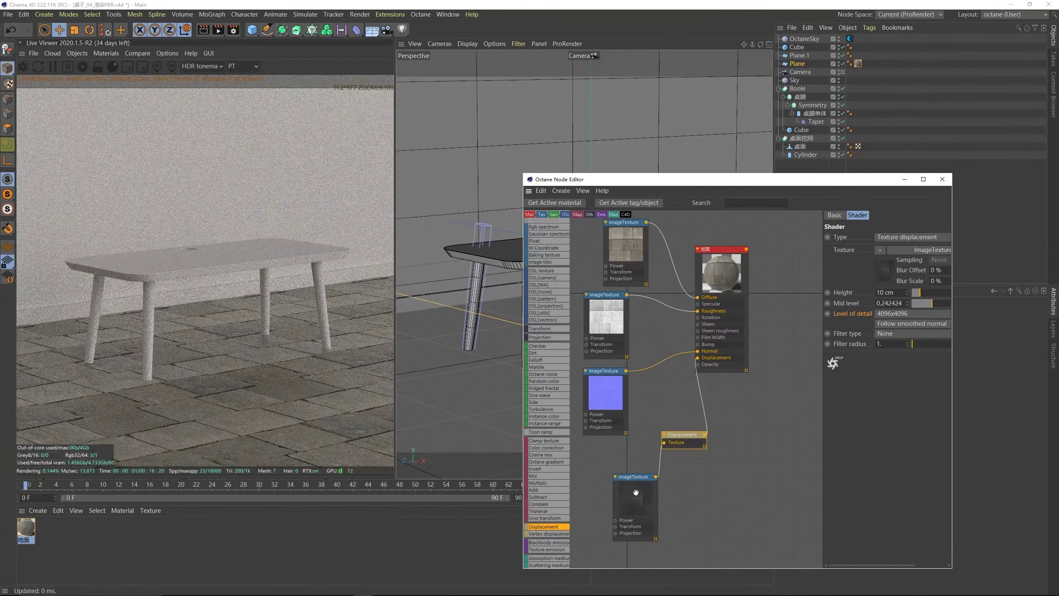
{"action": "left_click_drag", "start_coordinate": [636, 492], "coordinate": [625, 480]}
{"action": "left_click_drag", "start_coordinate": [656, 175], "coordinate": [486, 306]}
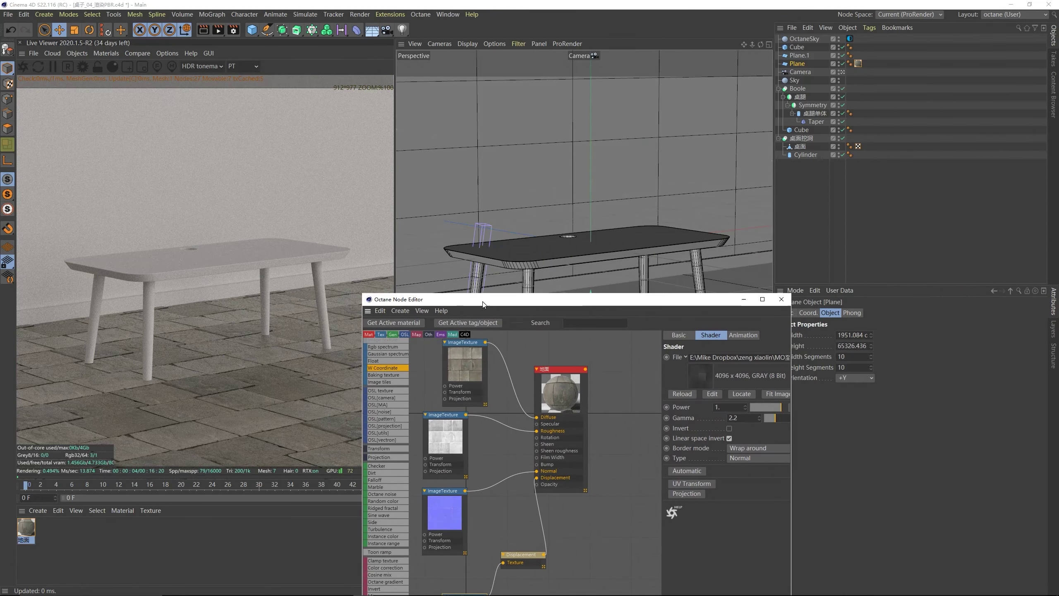
{"action": "left_click", "coordinate": [786, 301]}
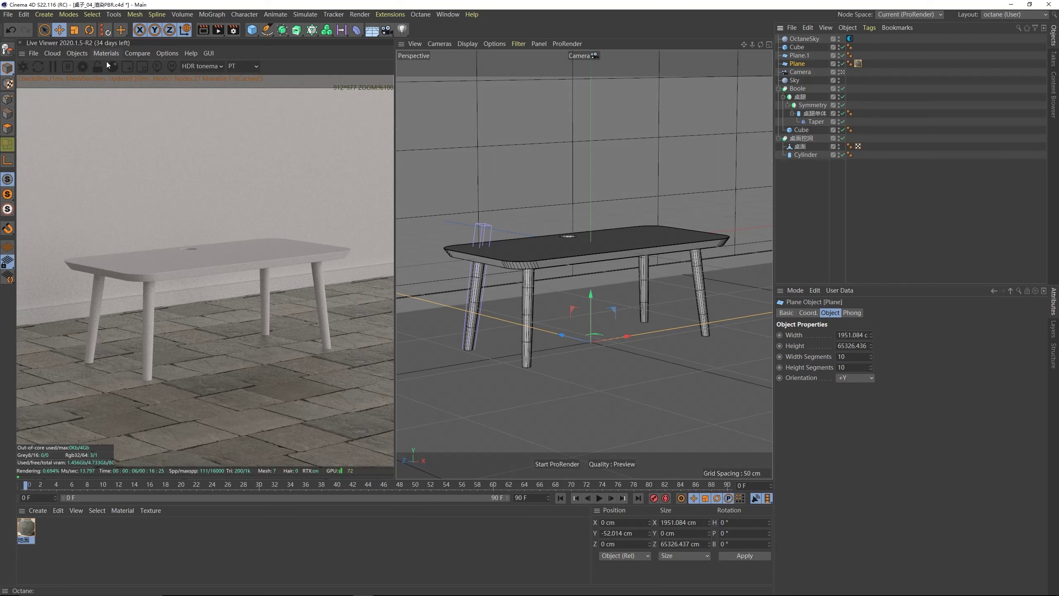
- Create an Octane Glossy Material and rename it 墙面
{"action": "left_click", "coordinate": [105, 53]}
{"action": "left_click", "coordinate": [130, 111]}
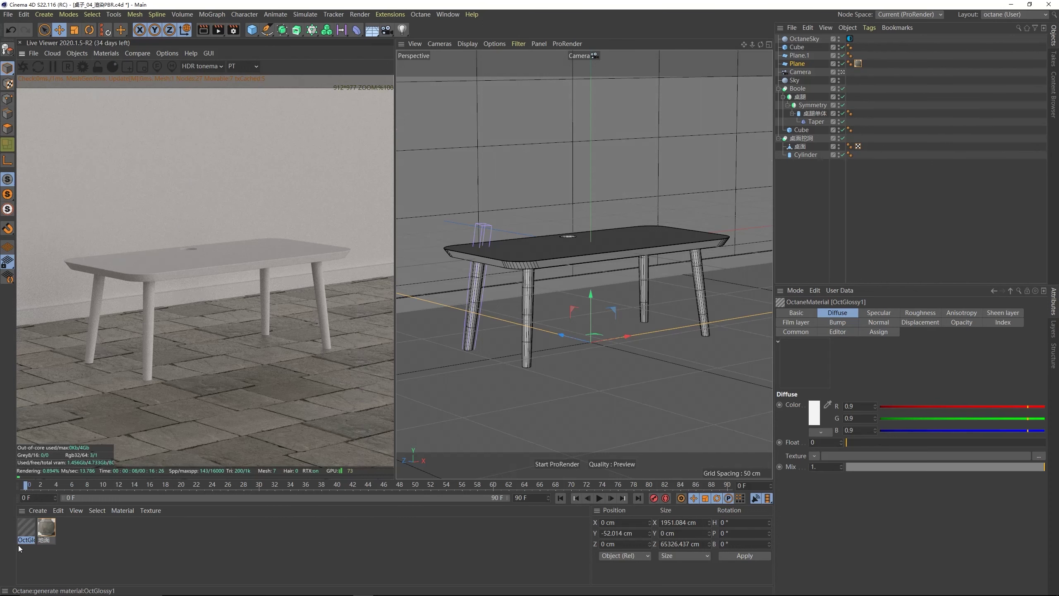
{"action": "double_click", "coordinate": [25, 540]}
{"action": "type", "text": "q"}
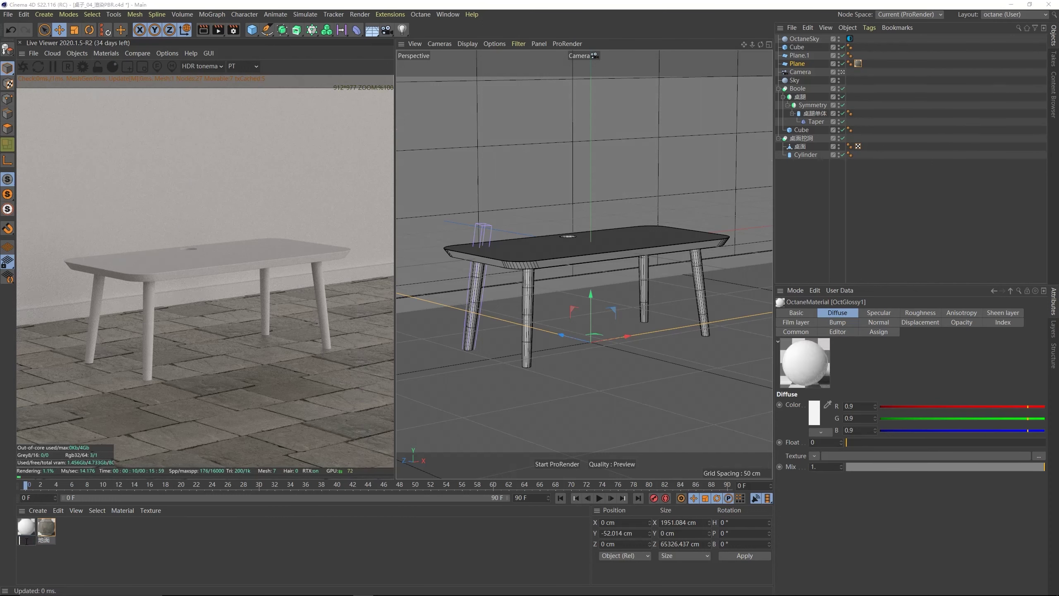
{"action": "type", "text": "墙面"}
{"action": "key", "text": "Return"}
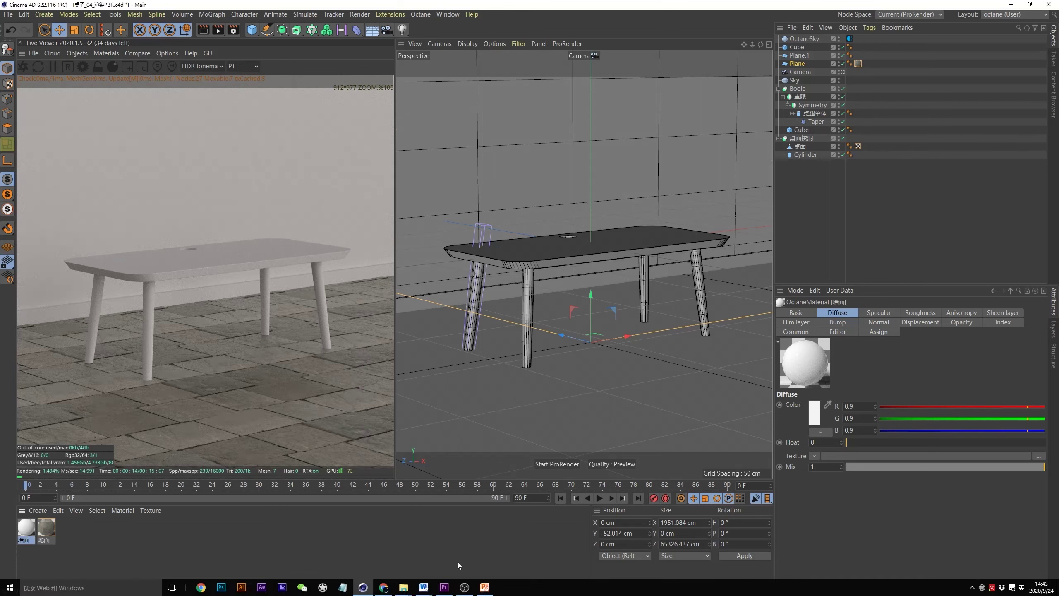
- Open plaster_grey_04 from Texture Haven's Plaster category and download its Diffuse and Normal maps
{"action": "left_click", "coordinate": [459, 588]}
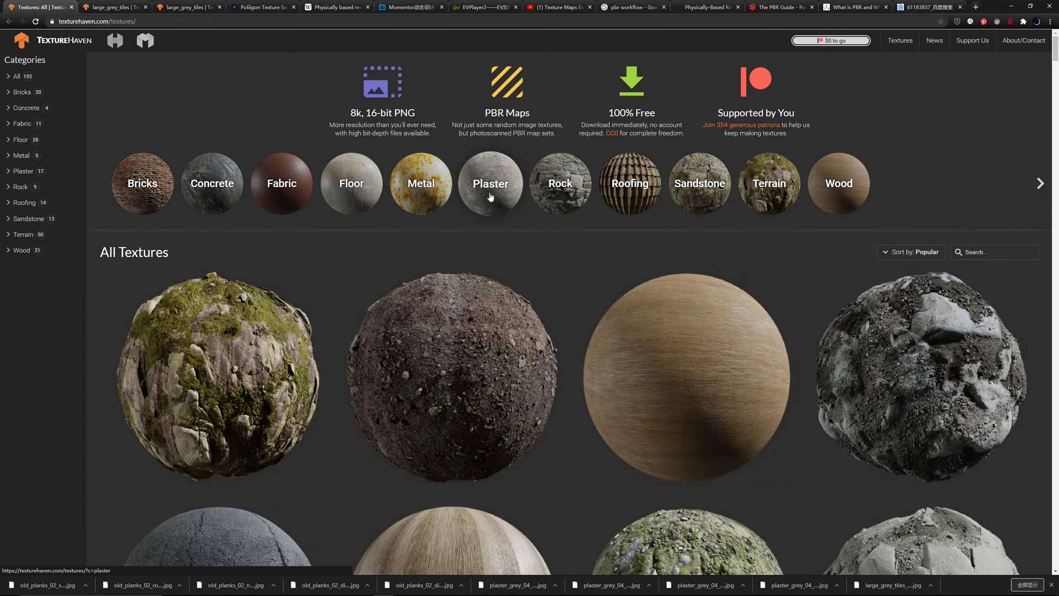
{"action": "left_click", "coordinate": [477, 193]}
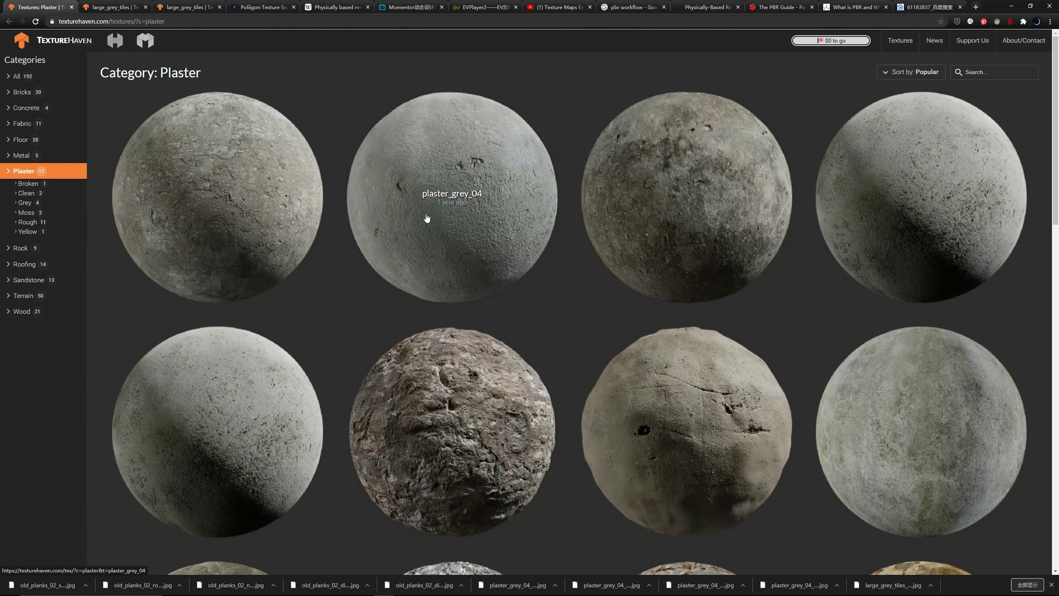
{"action": "left_click", "coordinate": [449, 188]}
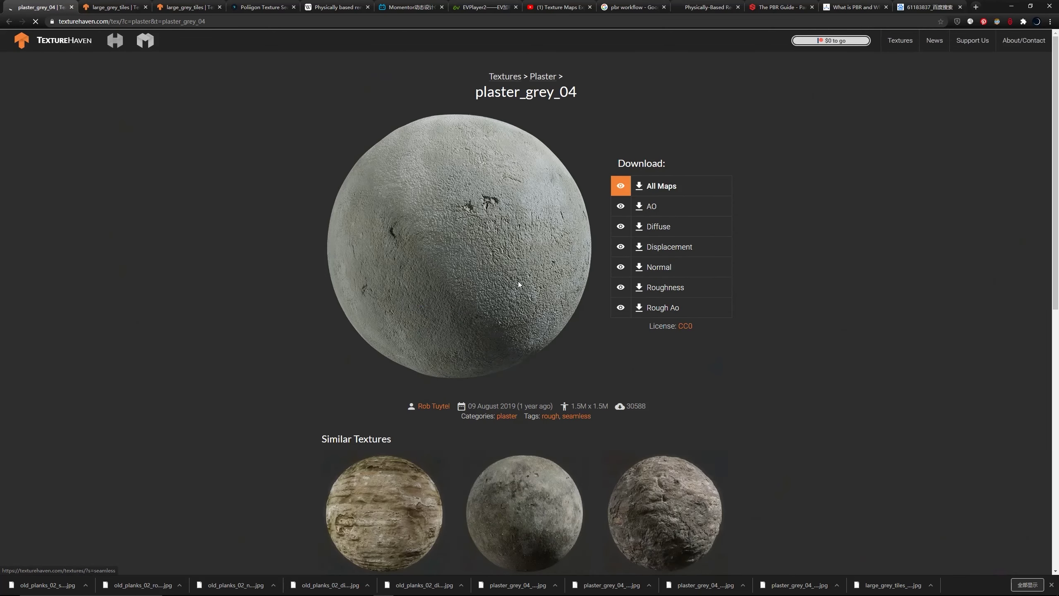
{"action": "left_click", "coordinate": [654, 231]}
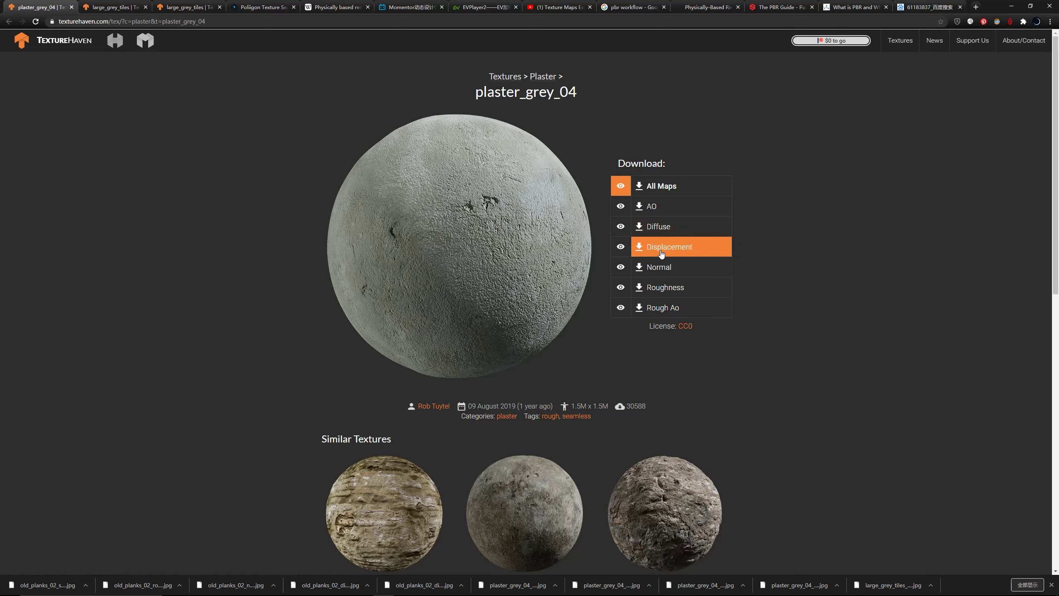
{"action": "left_click", "coordinate": [659, 271]}
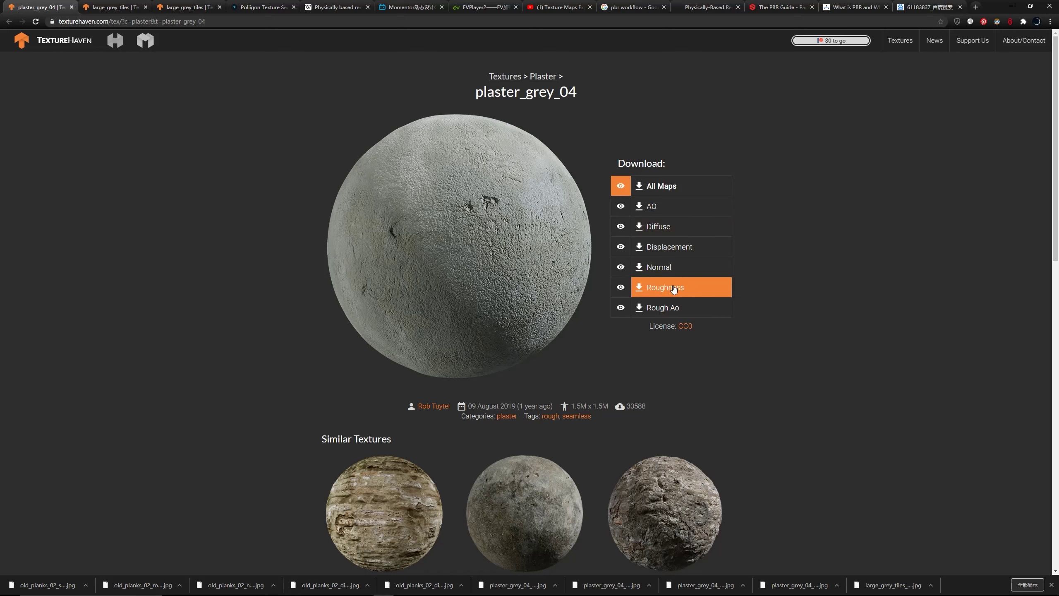
- Open the PBR > 墙面 folder holding the plaster maps, then switch back to Cinema 4D
{"action": "mouse_move", "coordinate": [403, 587]}
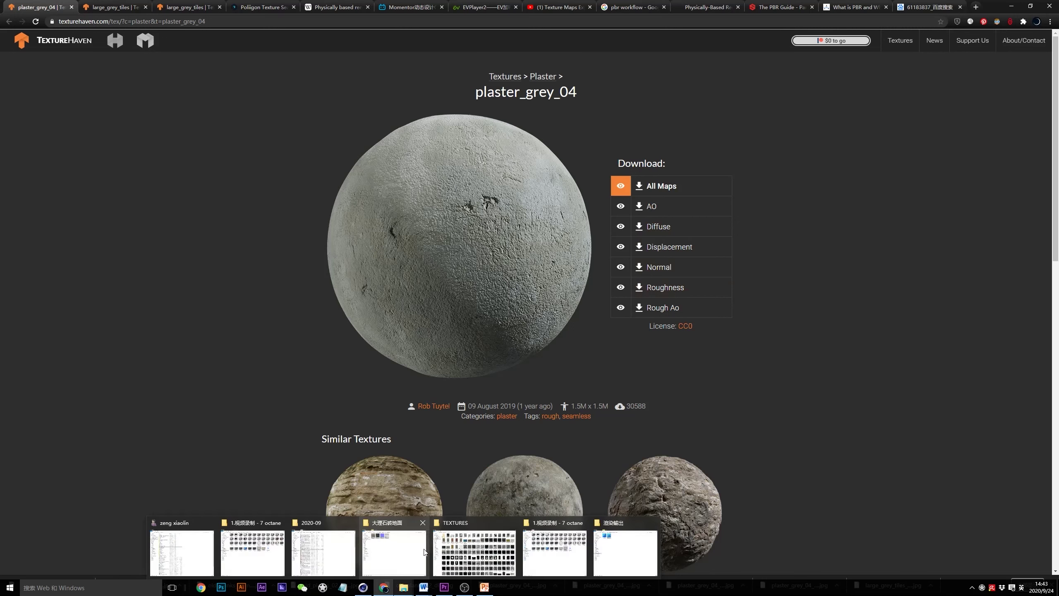
{"action": "left_click", "coordinate": [424, 552]}
{"action": "left_click", "coordinate": [254, 259]}
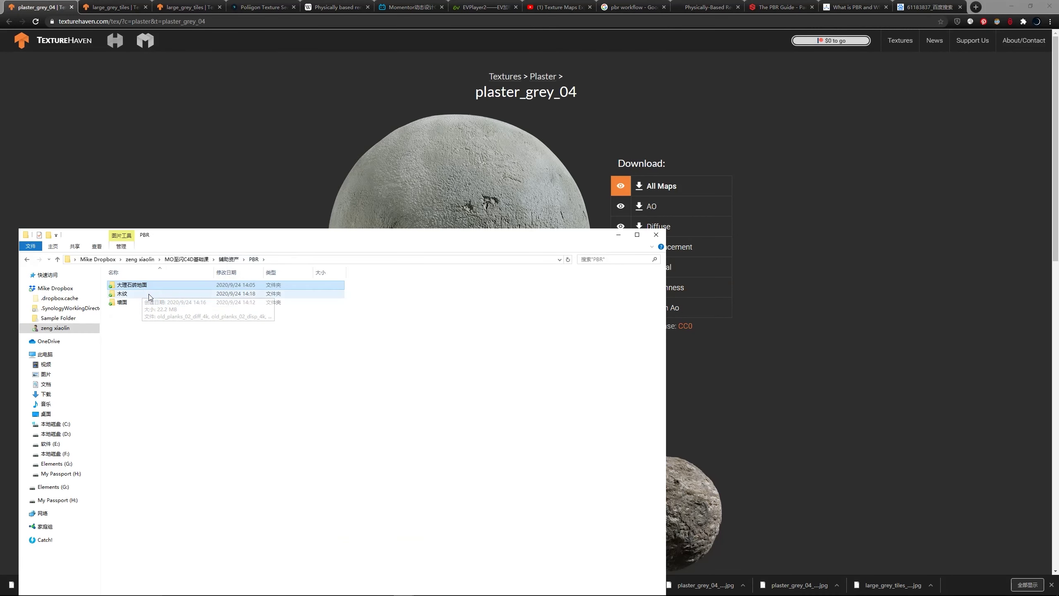
{"action": "left_click", "coordinate": [116, 305]}
{"action": "double_click", "coordinate": [127, 305]}
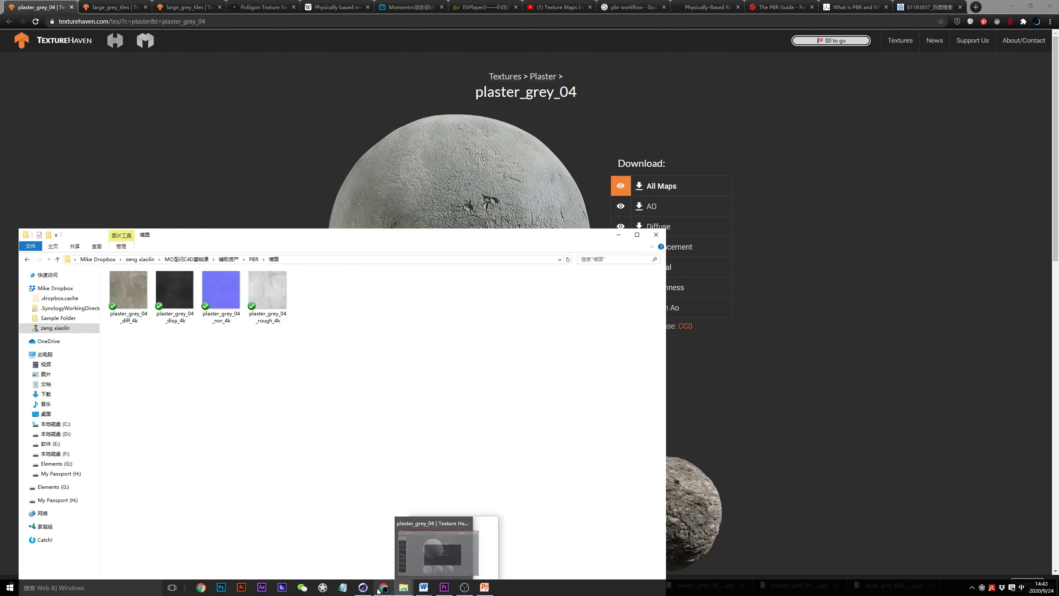
{"action": "mouse_move", "coordinate": [363, 587]}
{"action": "left_click", "coordinate": [358, 558]}
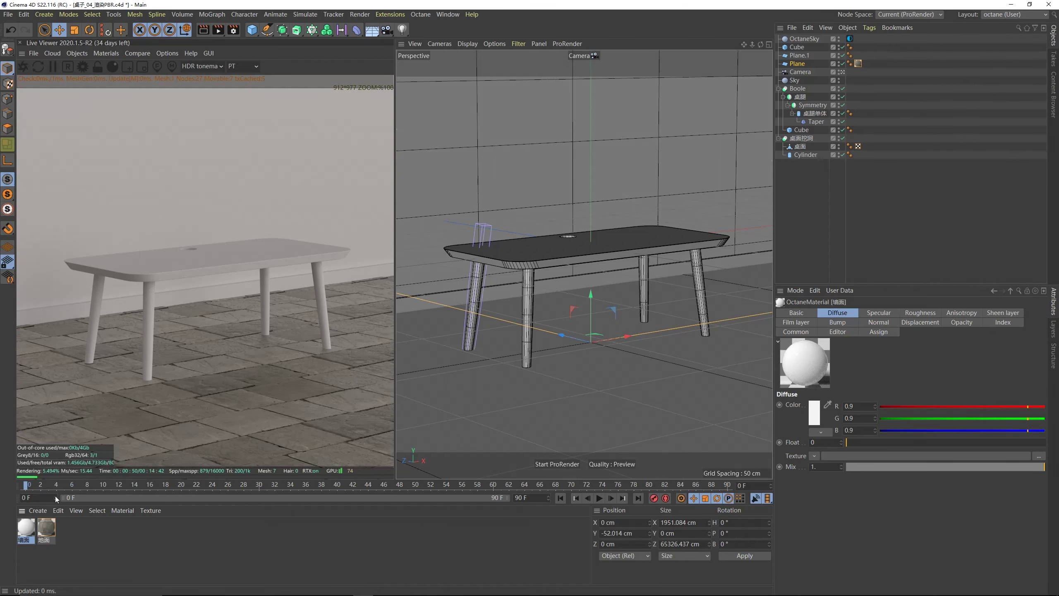
- Open the Octane Node Editor for 墙面 and apply the material to the wall
{"action": "left_click", "coordinate": [98, 54]}
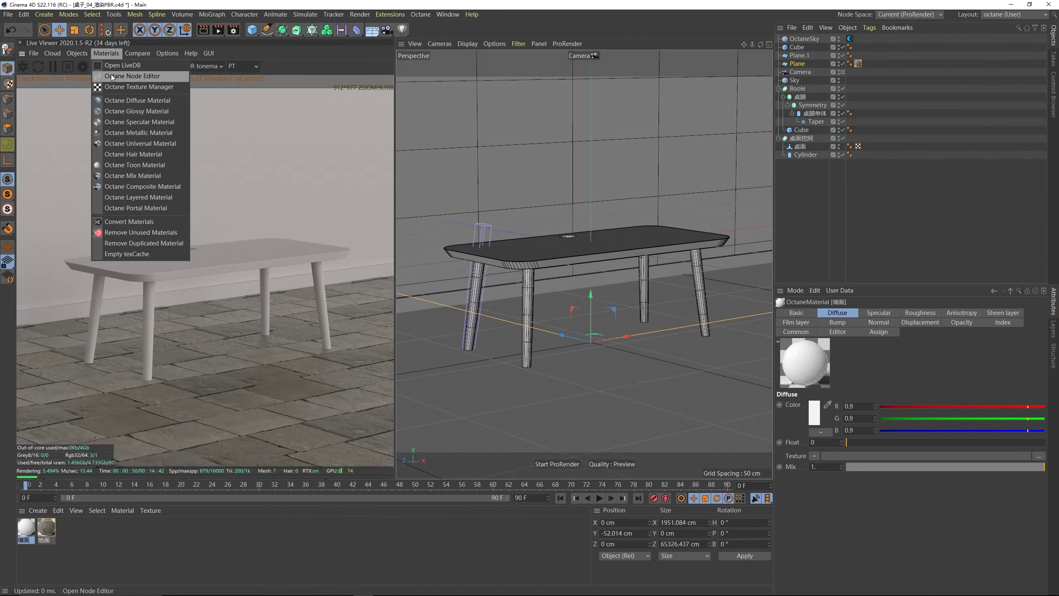
{"action": "left_click", "coordinate": [125, 77]}
{"action": "left_click_drag", "start_coordinate": [323, 156], "coordinate": [645, 149]}
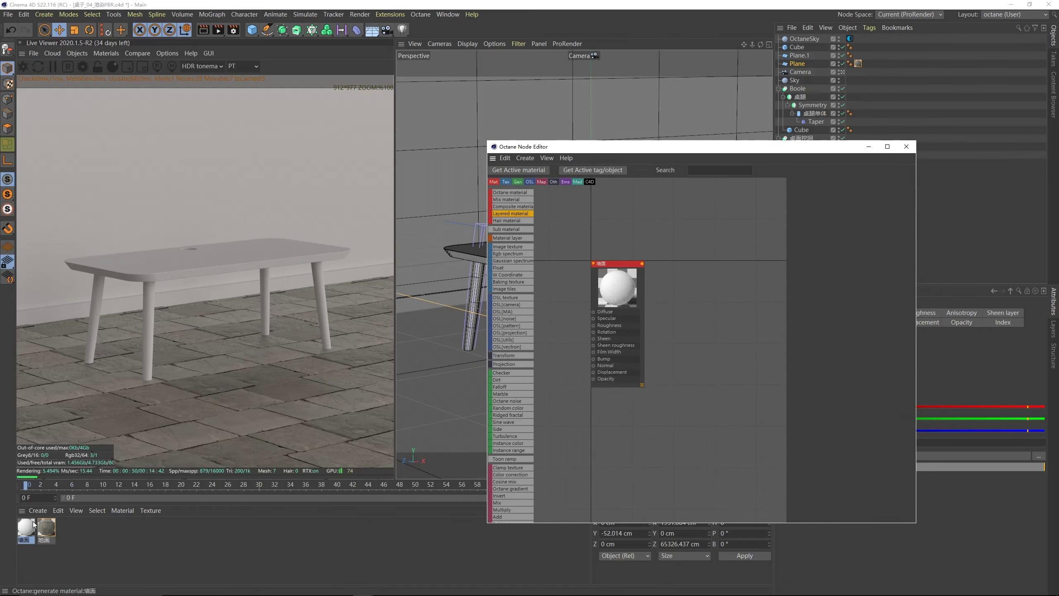
{"action": "left_click", "coordinate": [391, 290]}
{"action": "left_click_drag", "start_coordinate": [465, 128], "coordinate": [464, 129]}
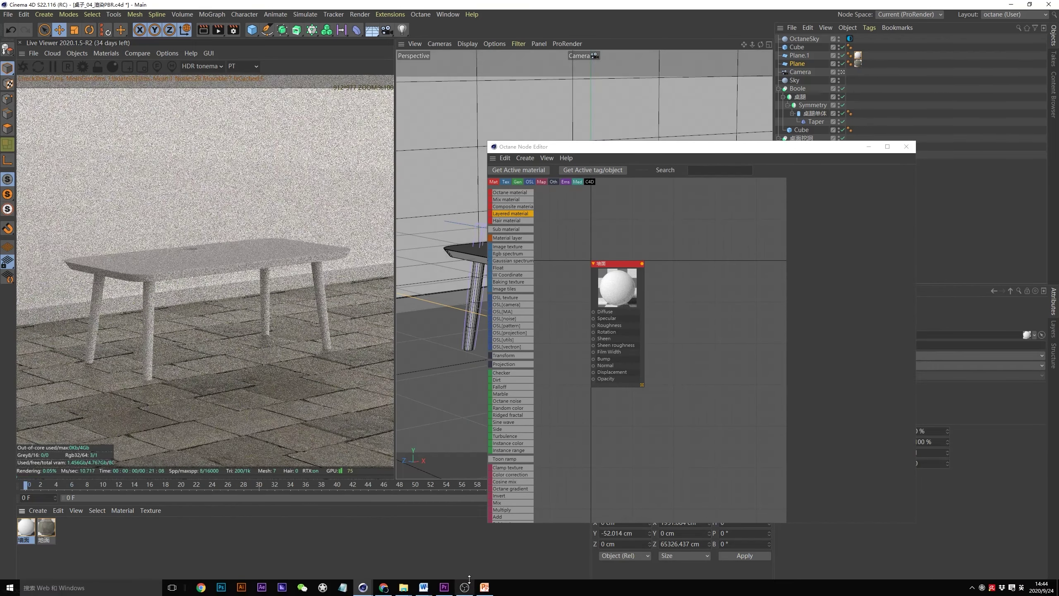
- Drag the four plaster_grey_04 texture files into the node editor as ImageTexture nodes
{"action": "mouse_move", "coordinate": [403, 592]}
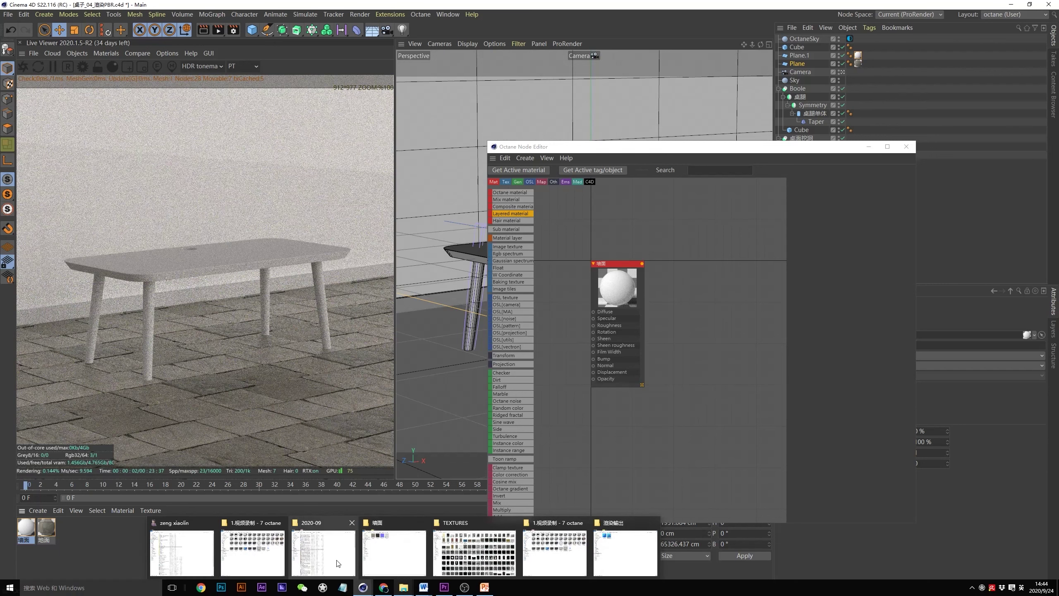
{"action": "left_click", "coordinate": [394, 547]}
{"action": "left_click_drag", "start_coordinate": [434, 230], "coordinate": [463, 327]}
{"action": "left_click_drag", "start_coordinate": [430, 454], "coordinate": [572, 230]}
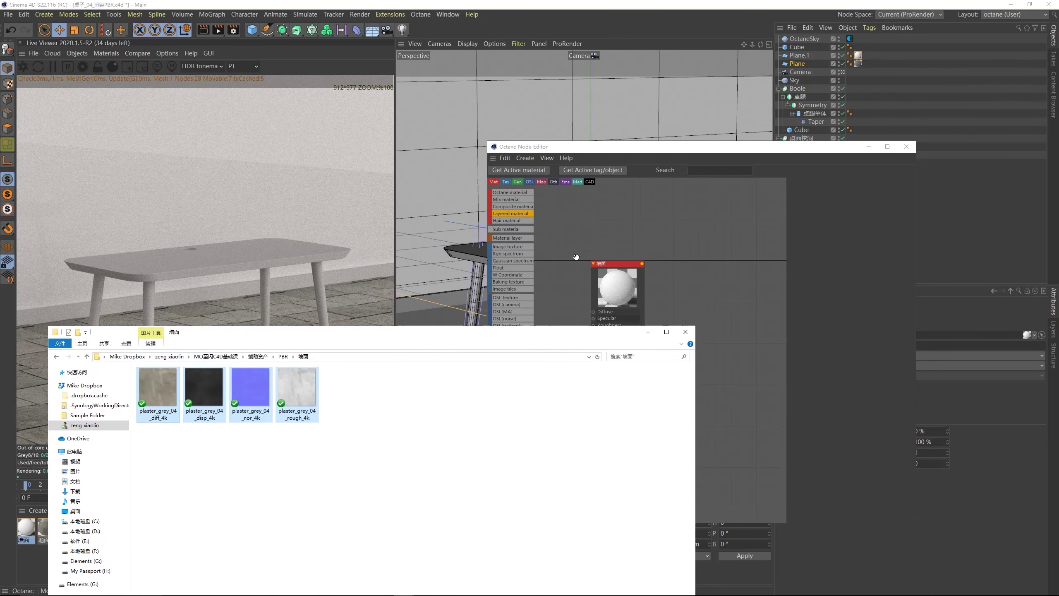
{"action": "left_click", "coordinate": [636, 284]}
- Spread out the texture nodes and wire the diffuse map into 墙面's Diffuse
{"action": "left_click_drag", "start_coordinate": [637, 284], "coordinate": [738, 351]}
{"action": "left_click", "coordinate": [608, 284]}
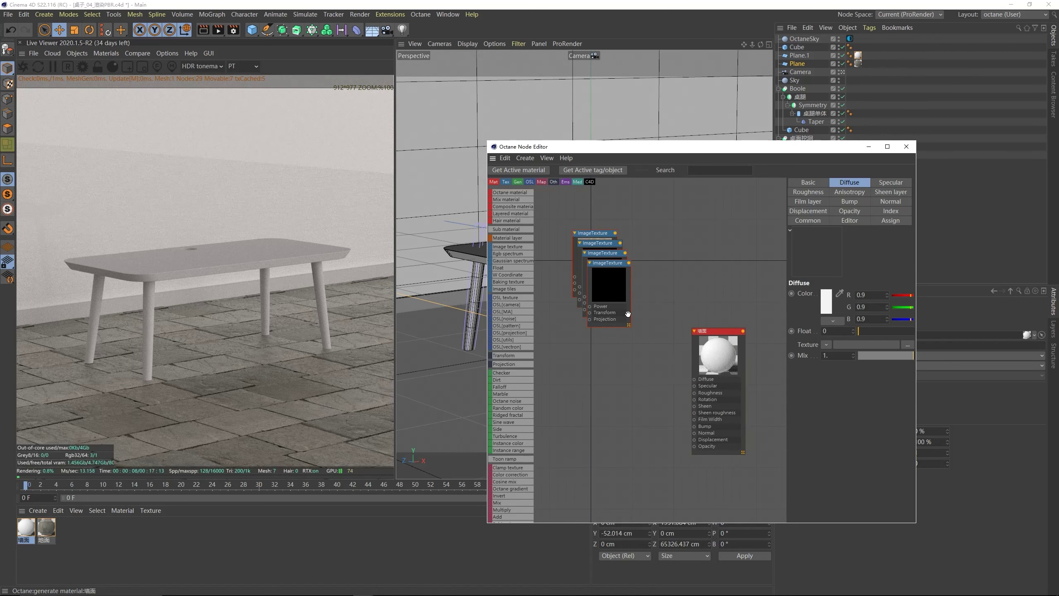
{"action": "left_click_drag", "start_coordinate": [609, 284], "coordinate": [572, 421]}
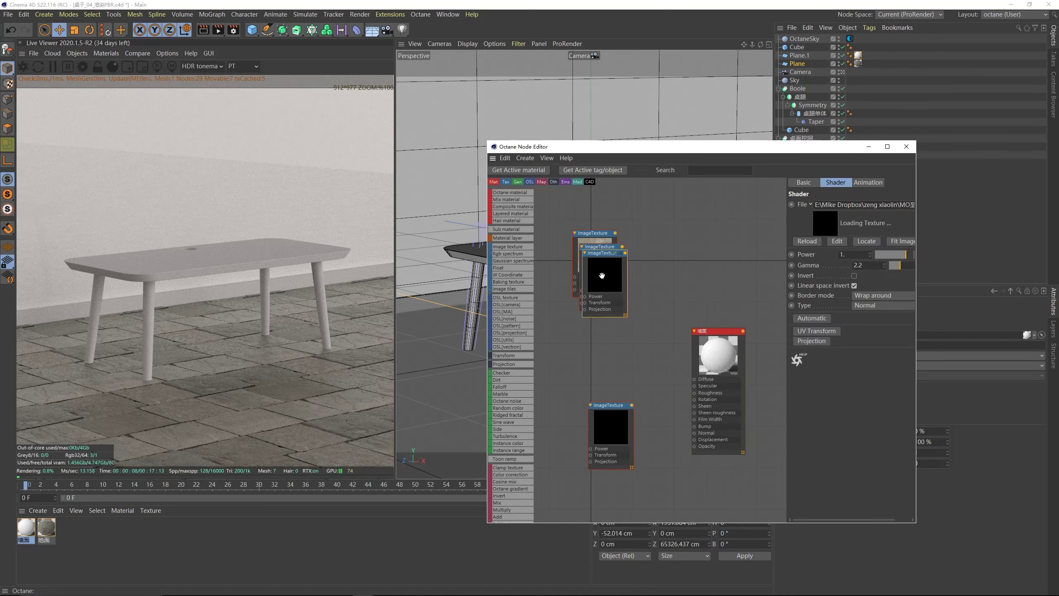
{"action": "left_click", "coordinate": [593, 284]}
{"action": "left_click_drag", "start_coordinate": [597, 258], "coordinate": [592, 318]}
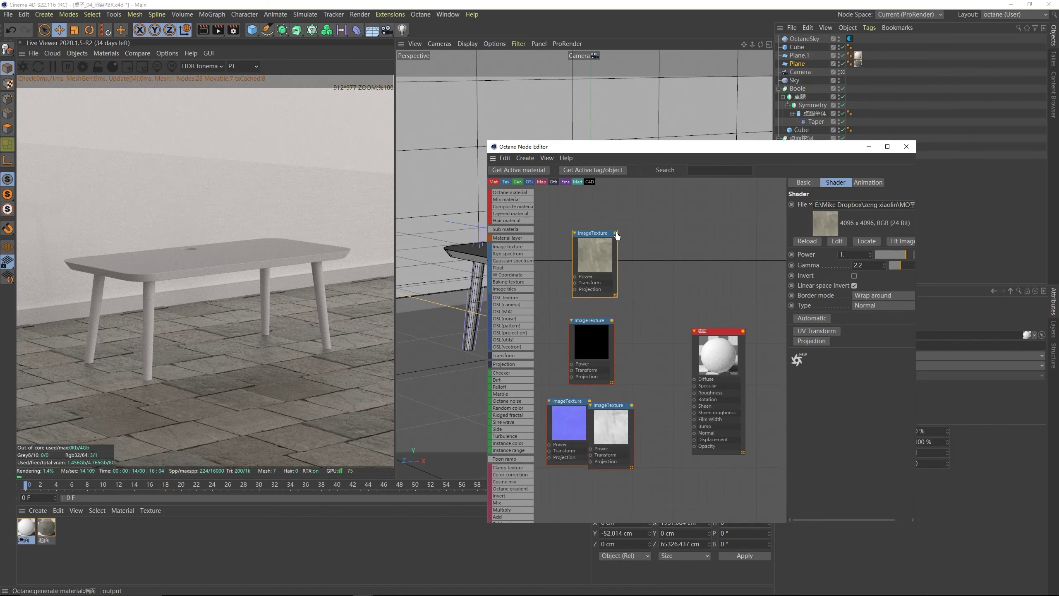
{"action": "left_click_drag", "start_coordinate": [616, 233], "coordinate": [695, 382]}
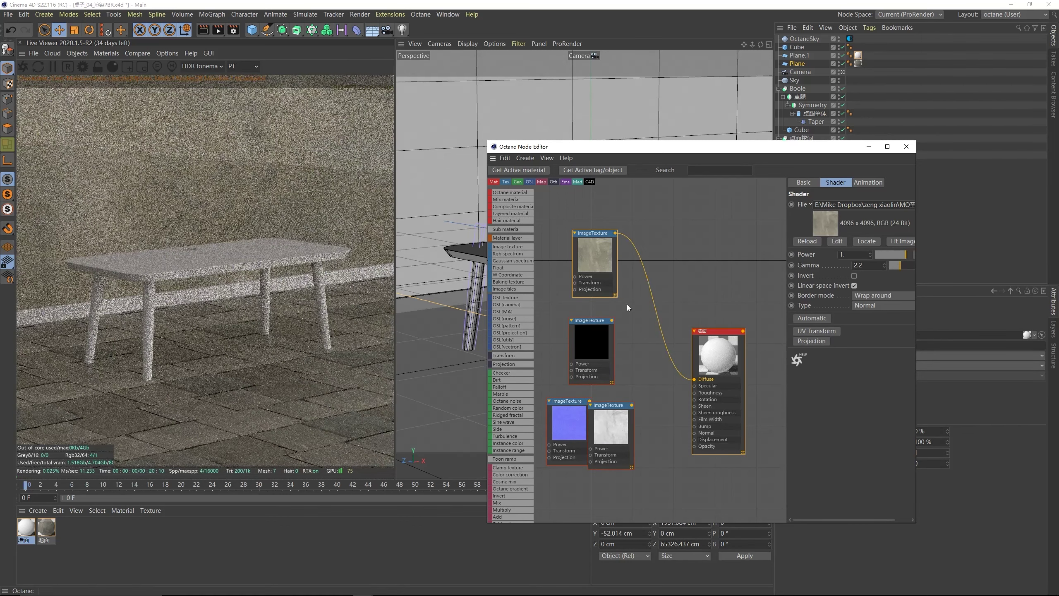
{"action": "left_click_drag", "start_coordinate": [612, 153], "coordinate": [559, 314]}
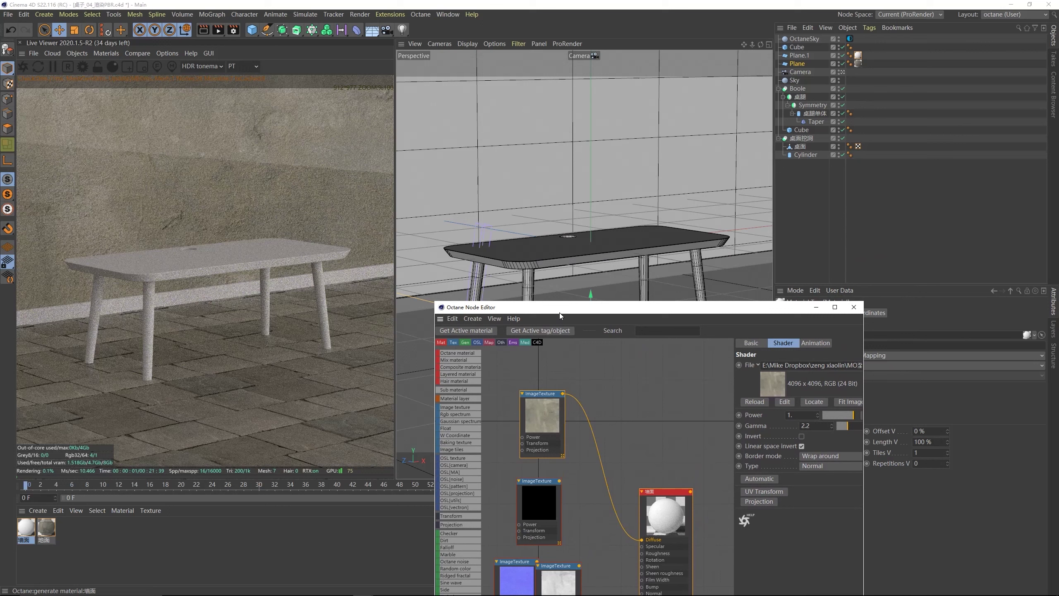
- Set Plane.1's 墙面 material tag to Cubic projection with Tiles U and V of 0.7
{"action": "left_click", "coordinate": [586, 165]}
{"action": "left_click", "coordinate": [858, 55]}
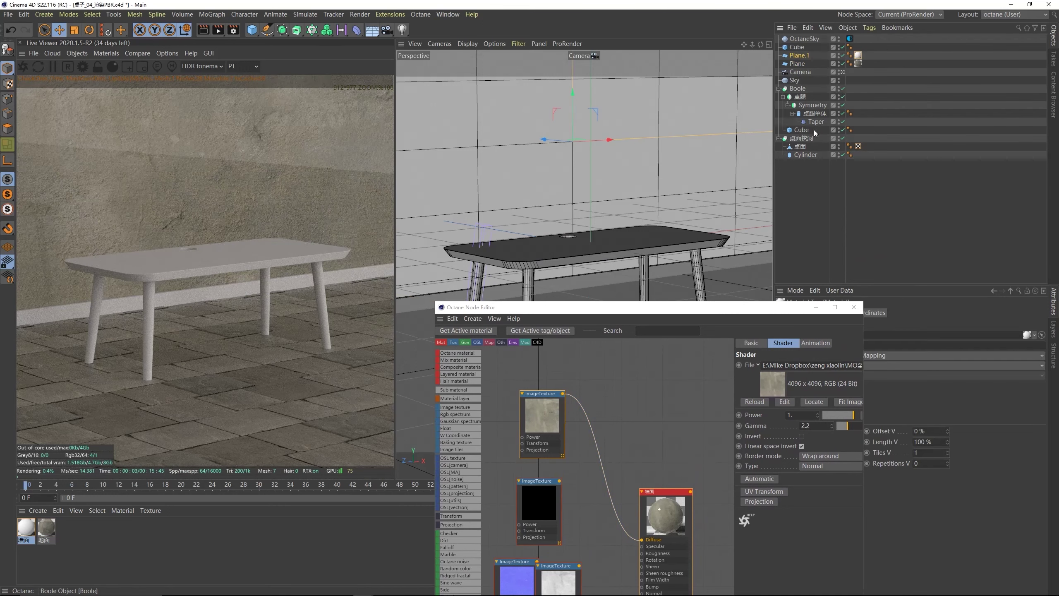
{"action": "left_click_drag", "start_coordinate": [739, 311], "coordinate": [598, 414]}
{"action": "left_click", "coordinate": [871, 356]}
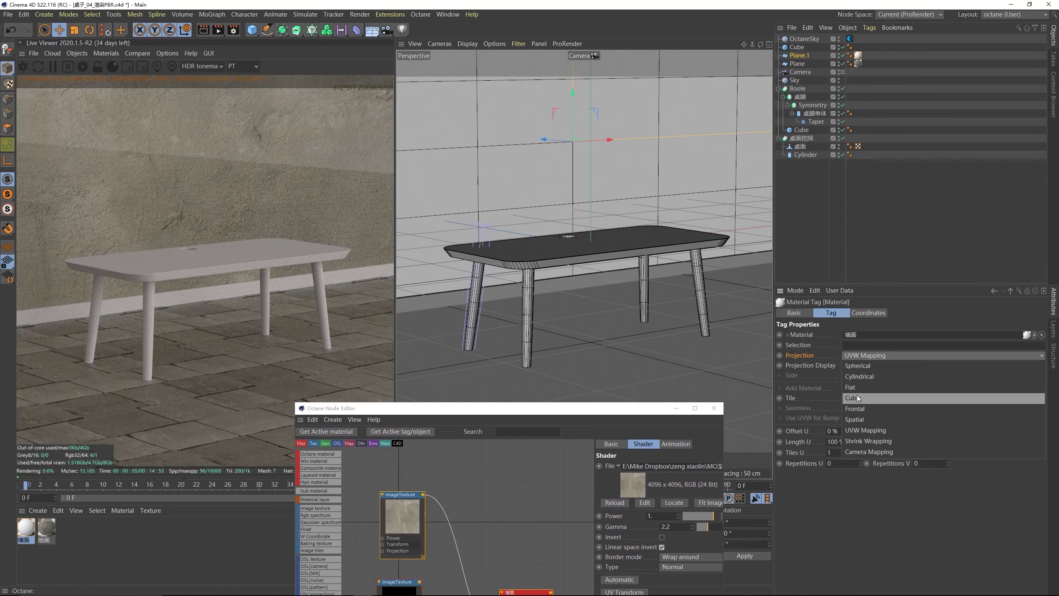
{"action": "left_click", "coordinate": [901, 398]}
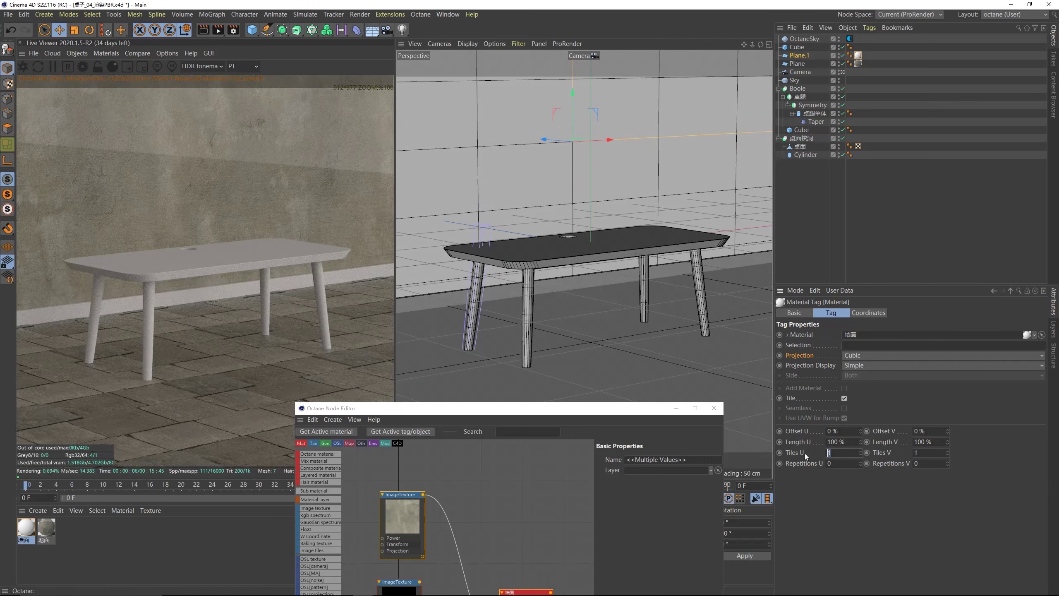
{"action": "type", "text": ".7"}
{"action": "key", "text": "Tab"}
{"action": "type", "text": "0.7"}
{"action": "key", "text": "Return"}
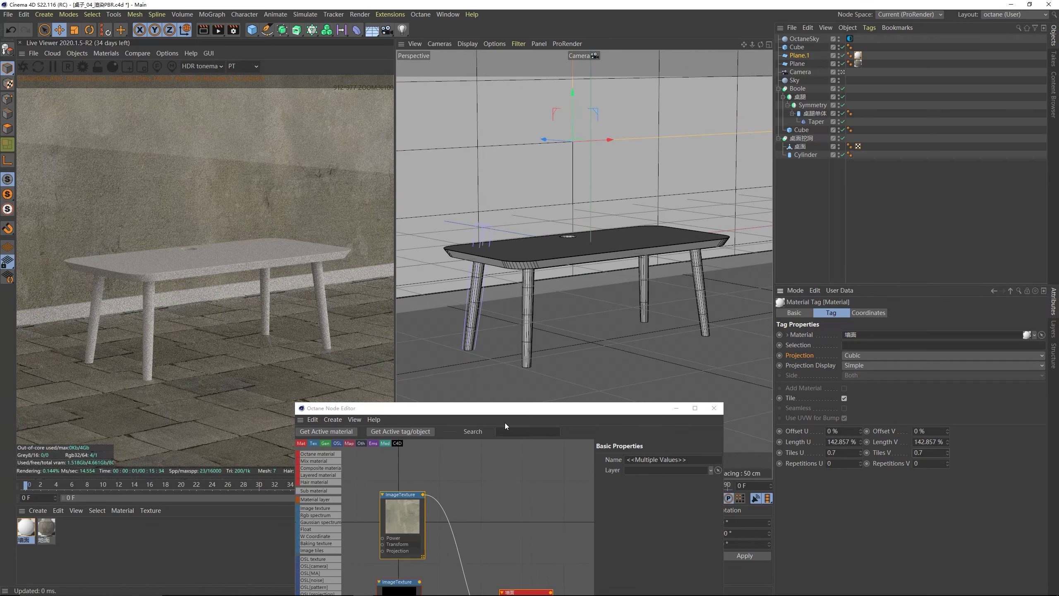
{"action": "mouse_move", "coordinate": [504, 408]}
{"action": "left_mouse_down"}
{"action": "mouse_move", "coordinate": [627, 208]}
{"action": "mouse_move", "coordinate": [508, 407]}
{"action": "left_mouse_up"}
- Wire the rough texture into Roughness and the nor texture into Normal
{"action": "left_click_drag", "start_coordinate": [785, 271], "coordinate": [873, 270]}
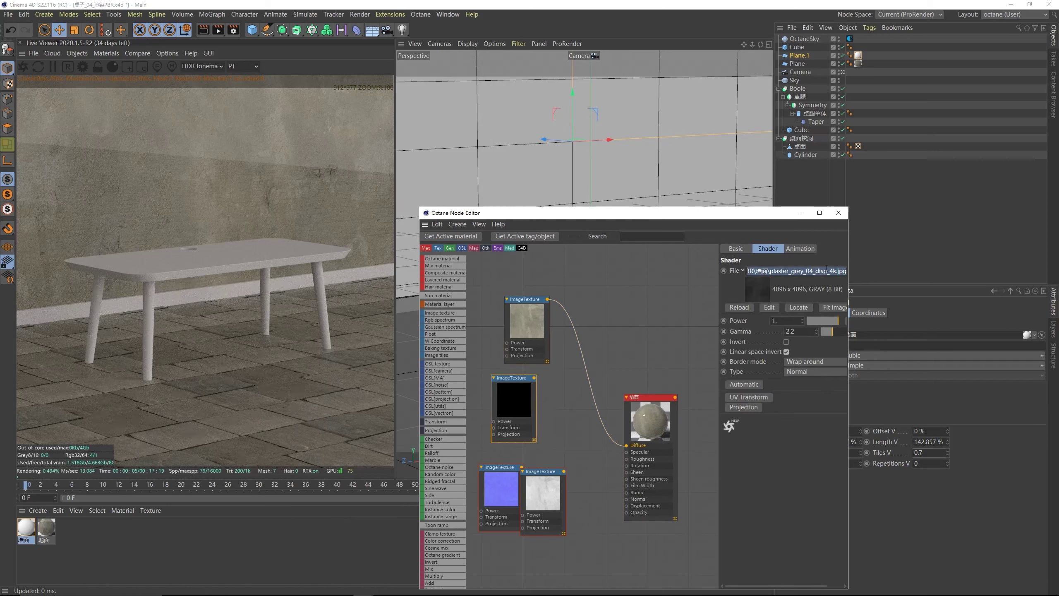
{"action": "left_click", "coordinate": [826, 269]}
{"action": "left_click_drag", "start_coordinate": [491, 410], "coordinate": [562, 542]}
{"action": "left_click_drag", "start_coordinate": [546, 491], "coordinate": [541, 403]}
{"action": "mouse_move", "coordinate": [815, 270]}
{"action": "left_mouse_down"}
{"action": "mouse_move", "coordinate": [847, 271]}
{"action": "mouse_move", "coordinate": [826, 270]}
{"action": "left_mouse_up"}
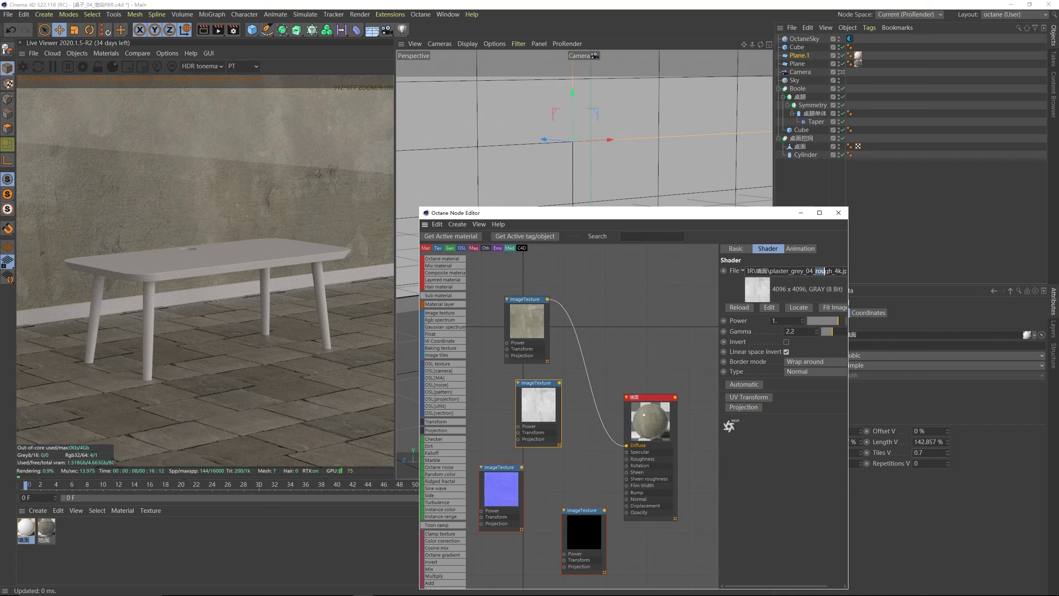
{"action": "left_click", "coordinate": [833, 271]}
{"action": "left_click_drag", "start_coordinate": [561, 384], "coordinate": [627, 458]}
{"action": "left_click", "coordinate": [510, 495]}
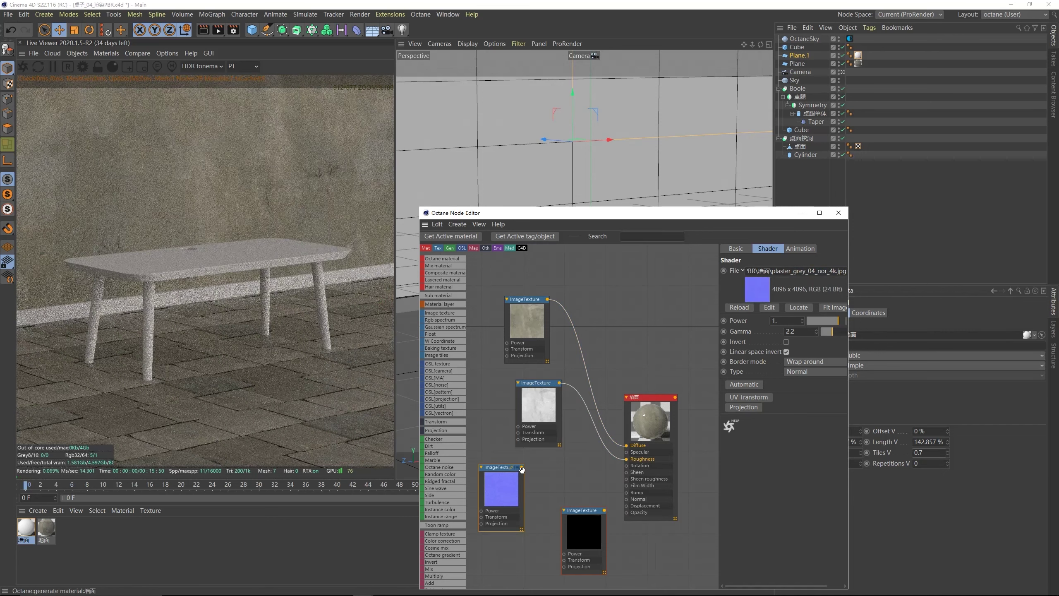
{"action": "left_click_drag", "start_coordinate": [522, 468], "coordinate": [626, 499]}
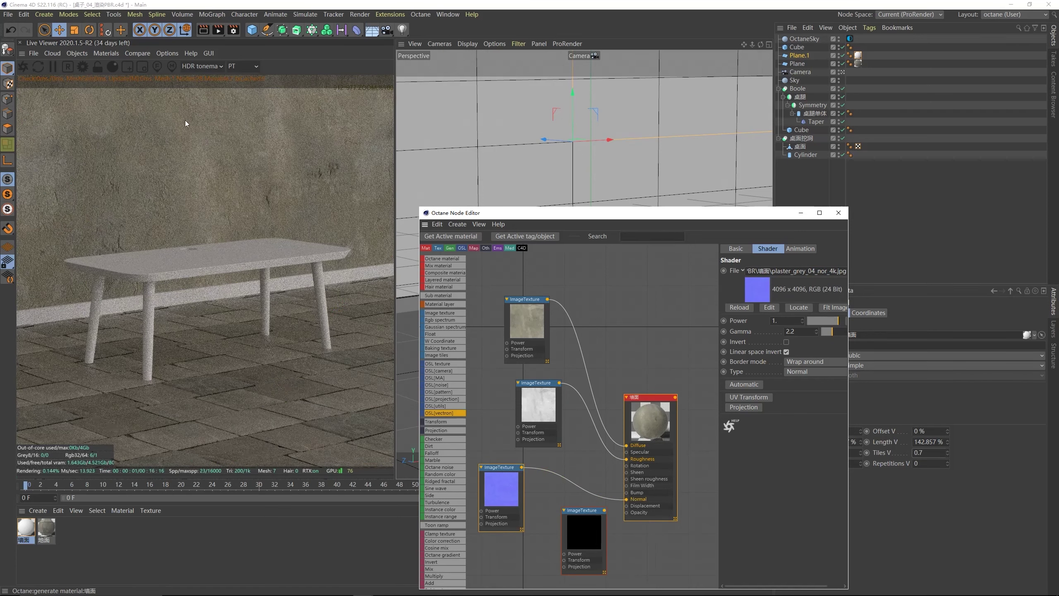
- Delete the disp ImageTexture node from the wall material
{"action": "left_click", "coordinate": [582, 527]}
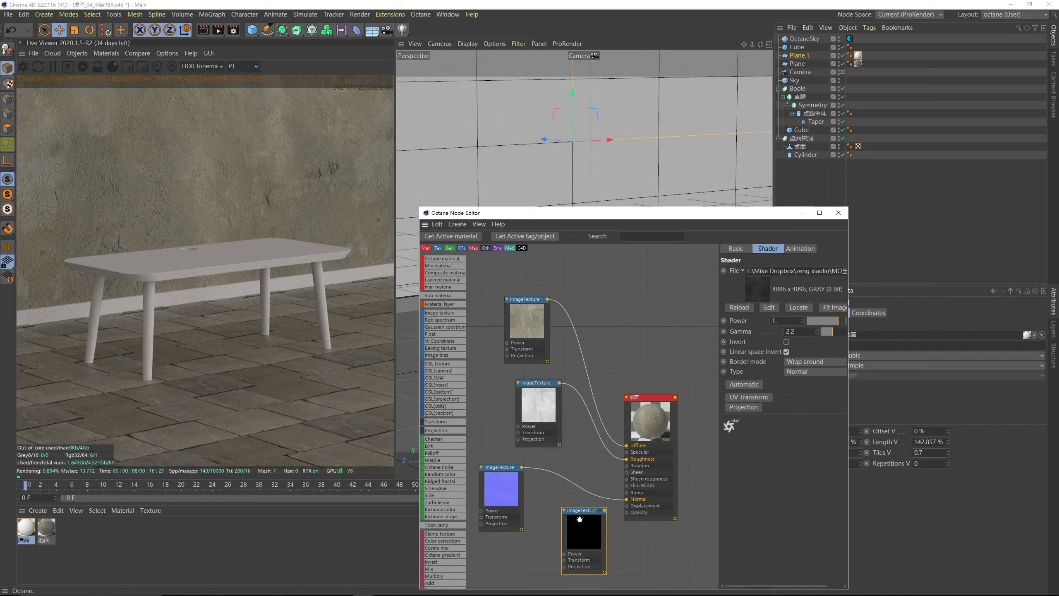
{"action": "mouse_move", "coordinate": [579, 528]}
{"action": "left_mouse_down"}
{"action": "mouse_move", "coordinate": [554, 531]}
{"action": "mouse_move", "coordinate": [579, 535]}
{"action": "left_mouse_up"}
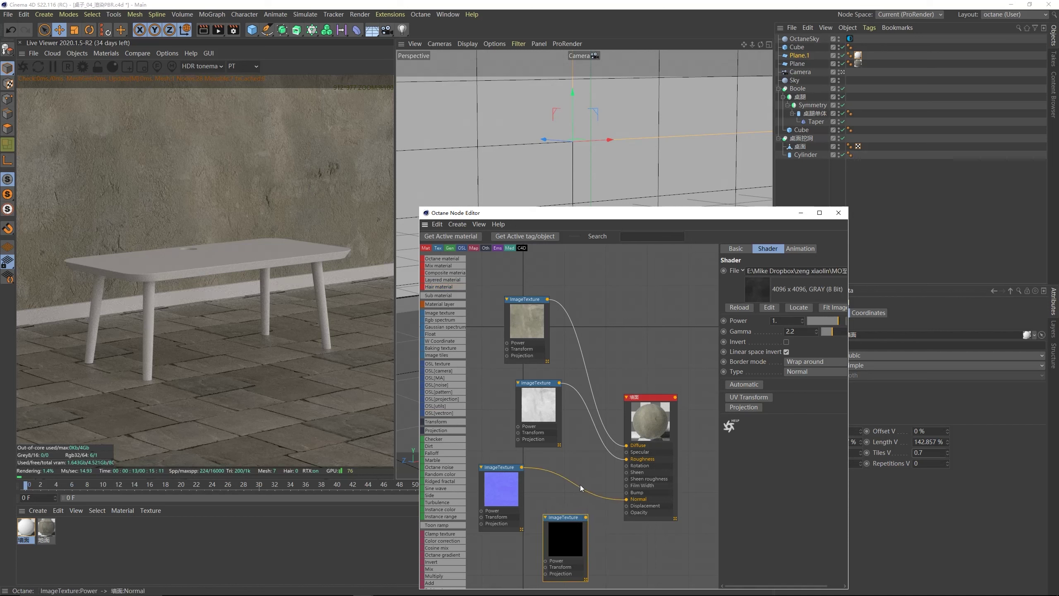
{"action": "left_click", "coordinate": [580, 485]}
{"action": "left_click", "coordinate": [563, 532]}
{"action": "key", "text": "Delete"}
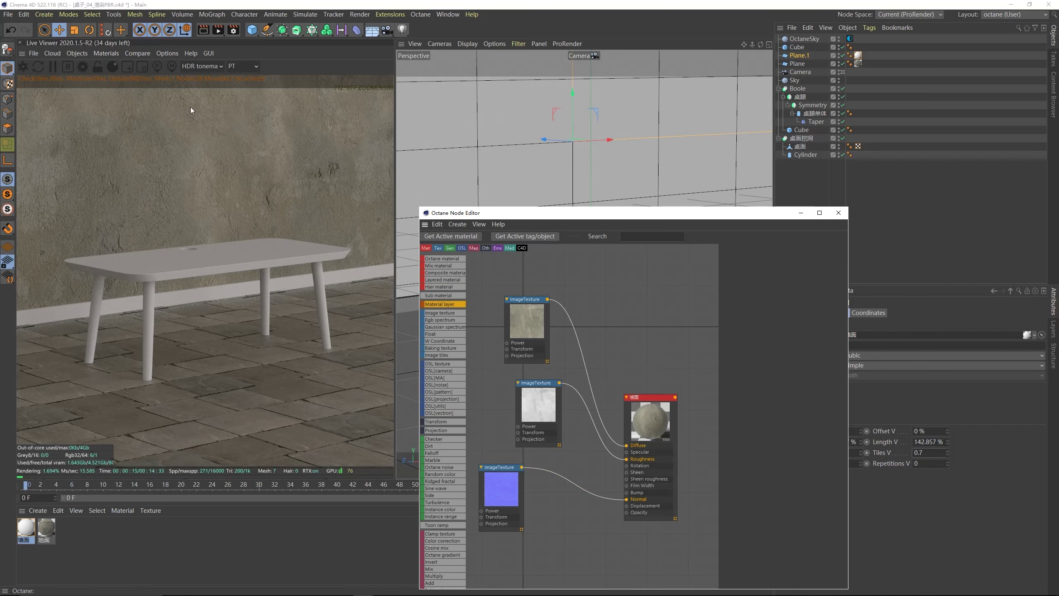
- Try applying 墙面 to the Cube, undo it, and close the Node Editor
{"action": "left_click_drag", "start_coordinate": [575, 215], "coordinate": [722, 225]}
{"action": "left_click", "coordinate": [442, 298]}
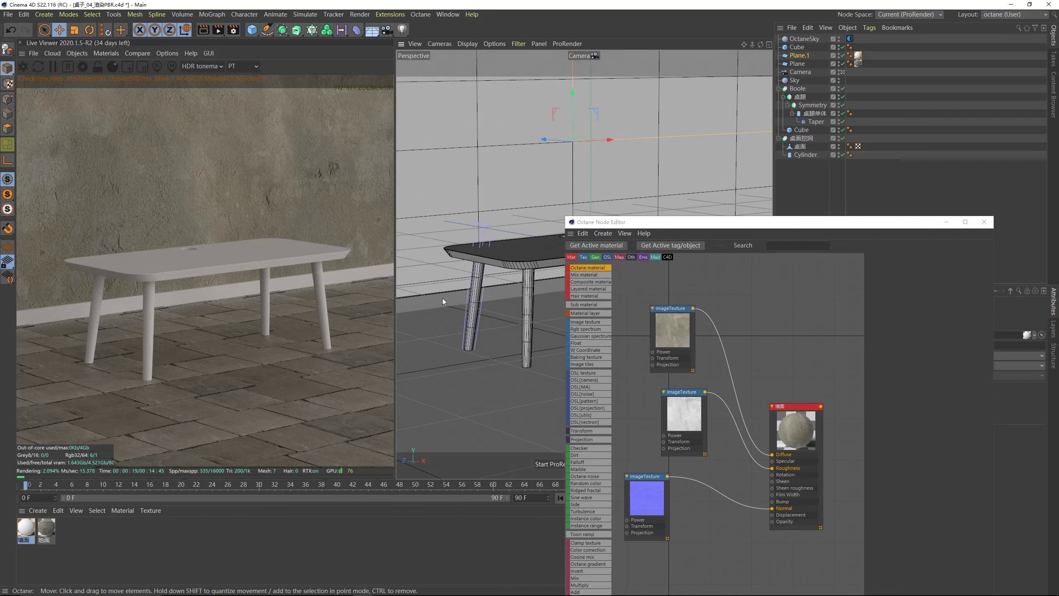
{"action": "left_click", "coordinate": [439, 294]}
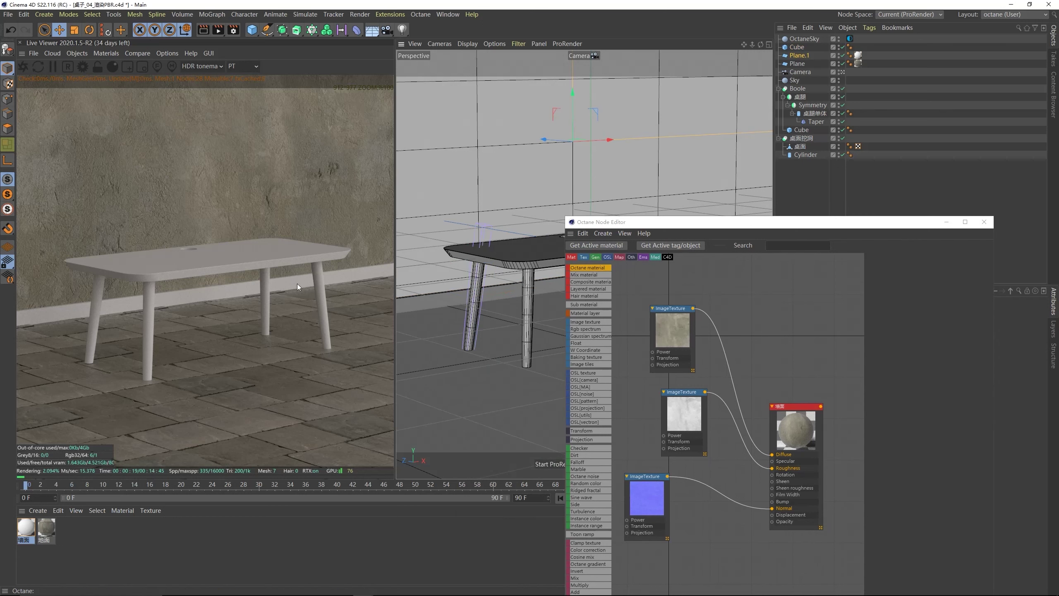
{"action": "left_click_drag", "start_coordinate": [609, 221], "coordinate": [581, 378]}
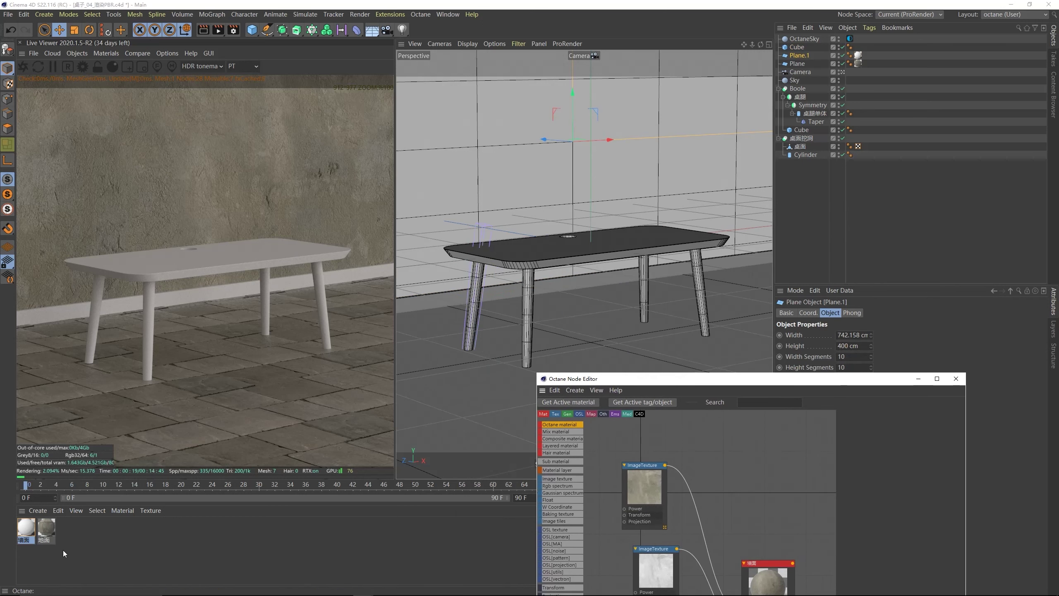
{"action": "left_click", "coordinate": [26, 528]}
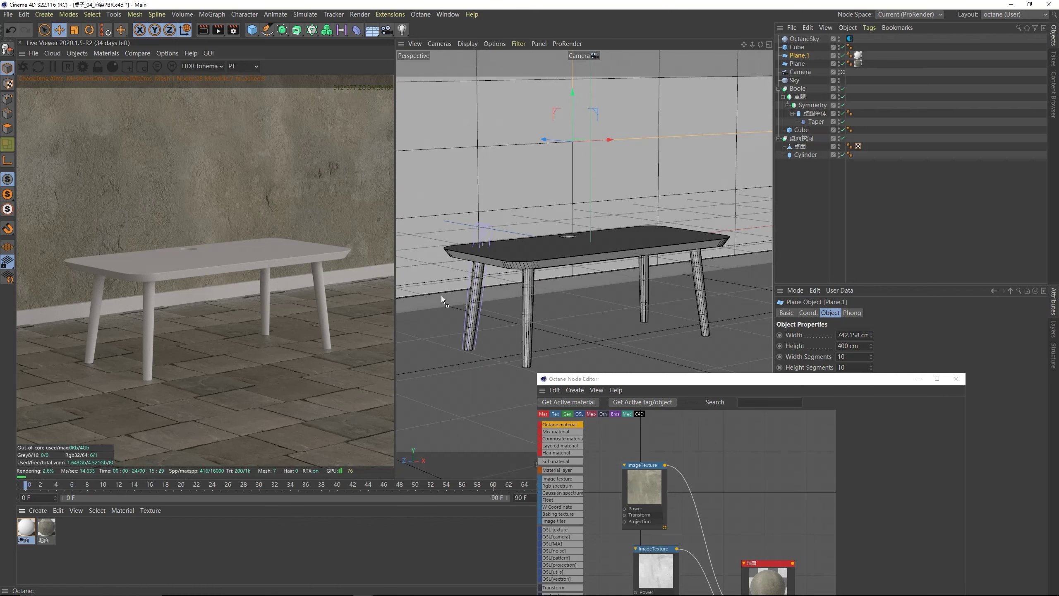
{"action": "left_click_drag", "start_coordinate": [442, 295], "coordinate": [441, 296]}
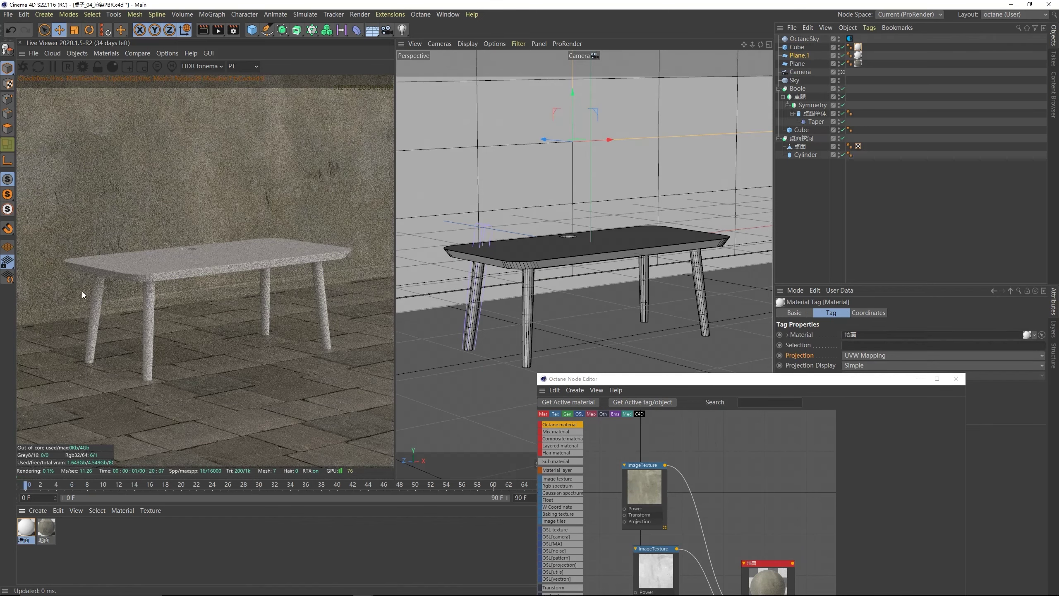
{"action": "key", "text": "ctrl+z"}
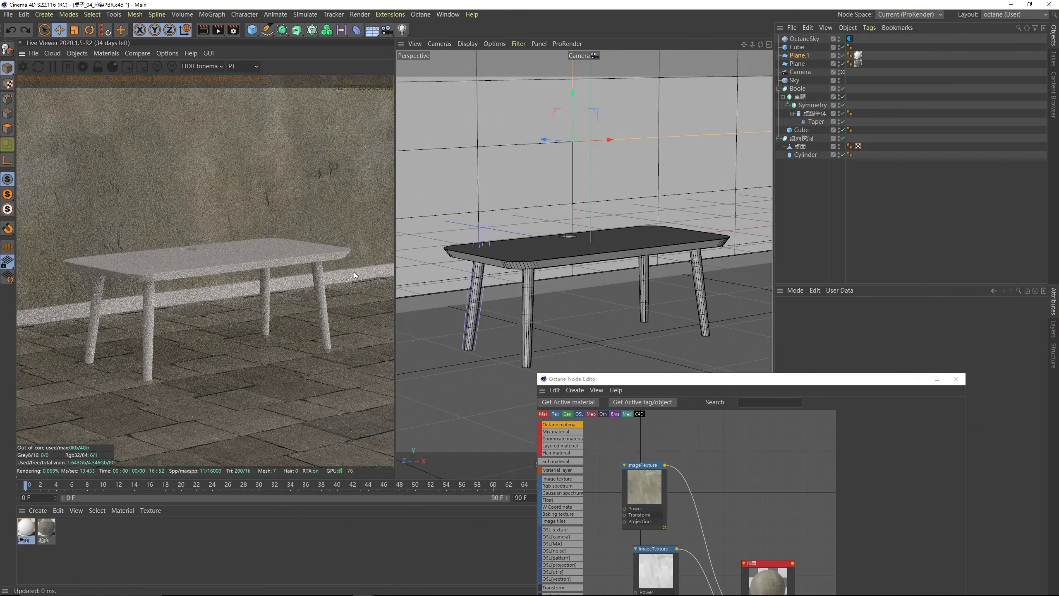
{"action": "left_click_drag", "start_coordinate": [646, 379], "coordinate": [509, 391]}
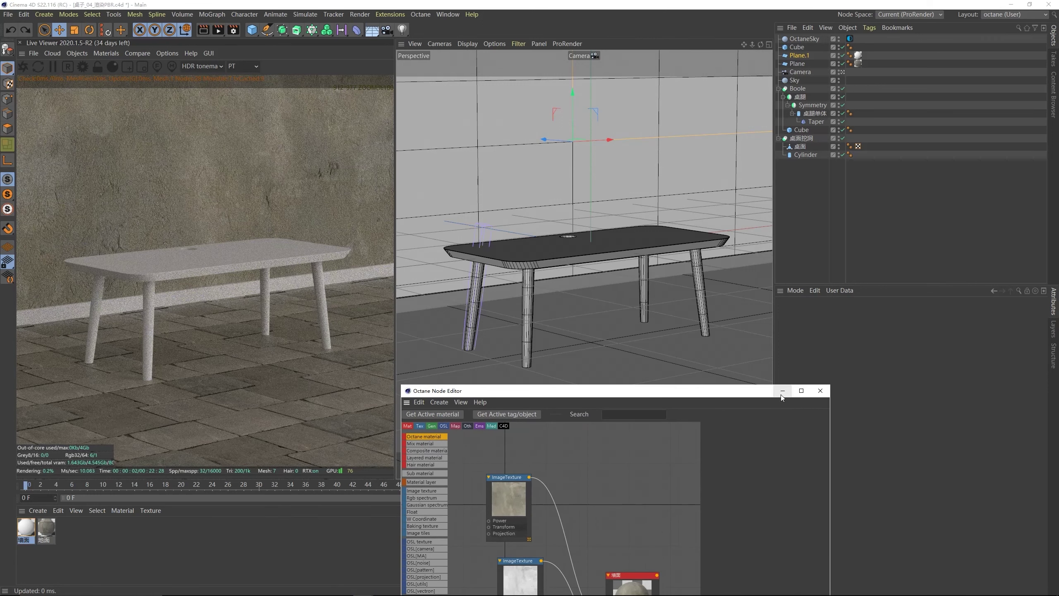
{"action": "left_click", "coordinate": [820, 393]}
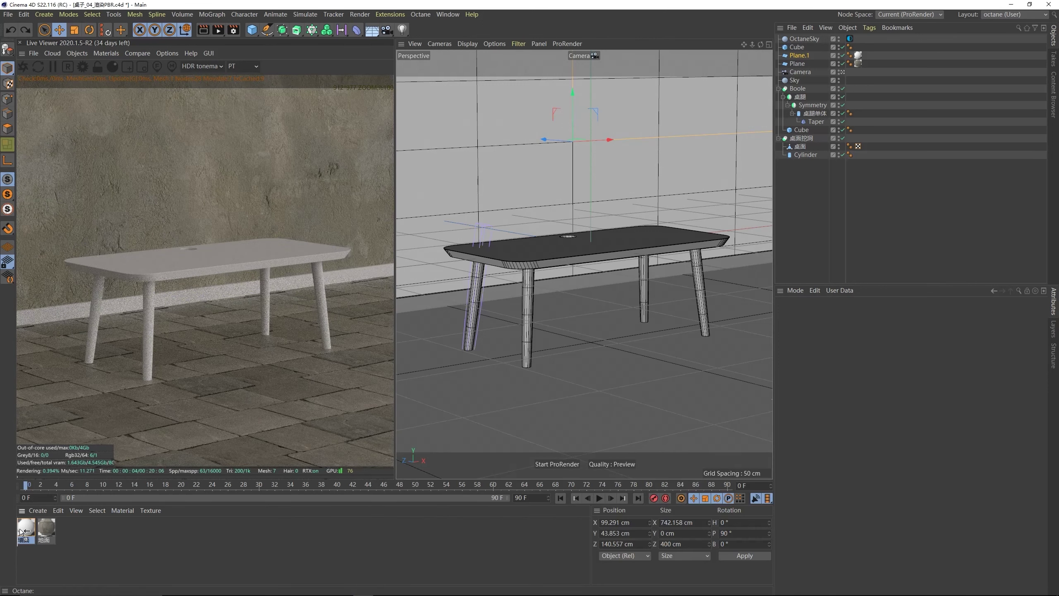
- Drop a copy of 墙面 on the Cube, set its tag to Cubic projection, and reopen the Node Editor
{"action": "left_click_drag", "start_coordinate": [23, 531], "coordinate": [199, 522], "text": "ctrl"}
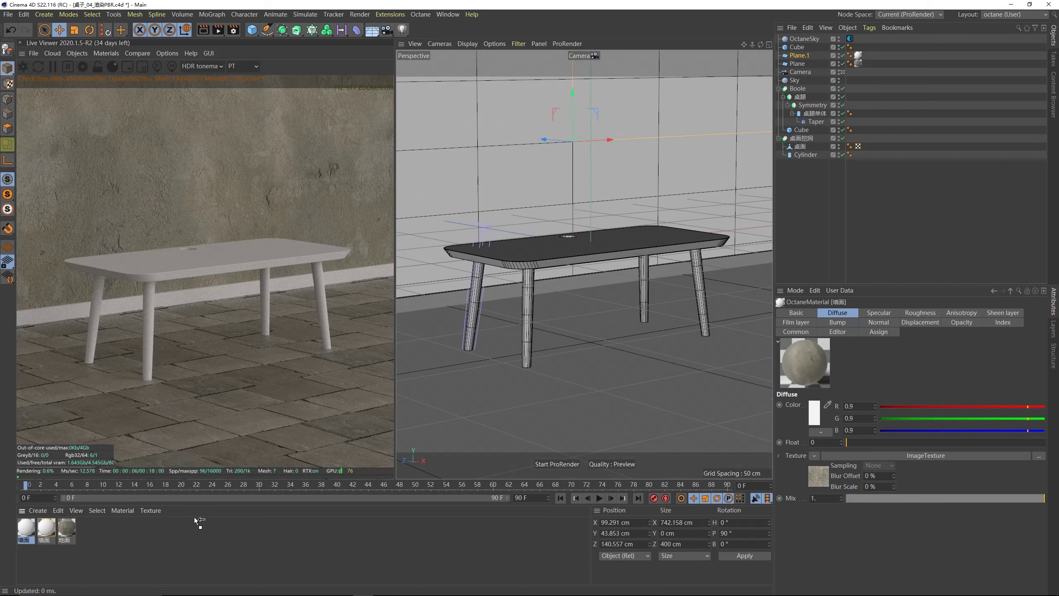
{"action": "left_click_drag", "start_coordinate": [432, 300], "coordinate": [432, 299]}
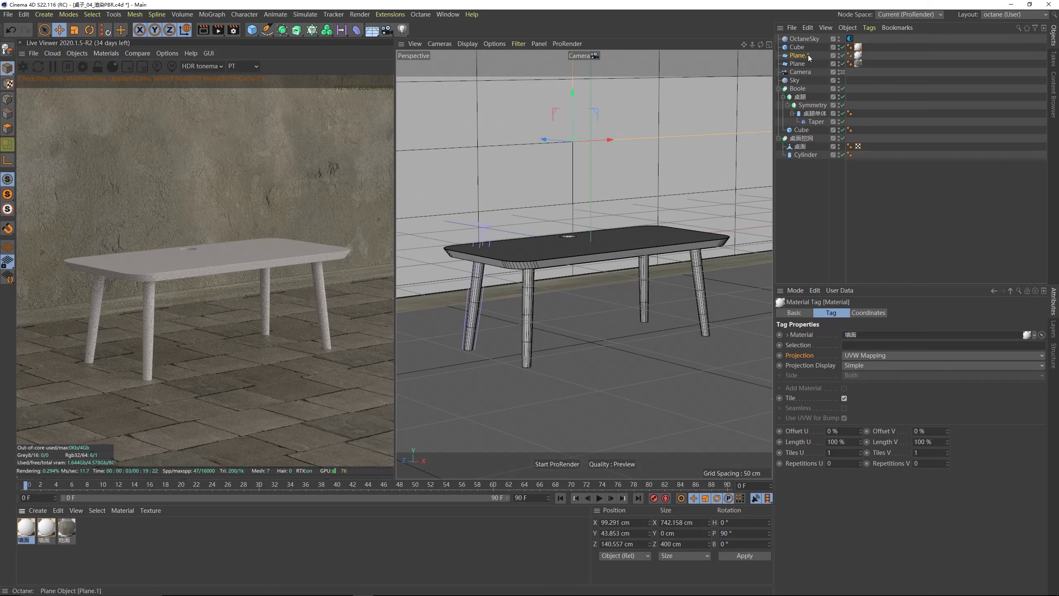
{"action": "left_click", "coordinate": [797, 47]}
{"action": "left_click", "coordinate": [858, 47]}
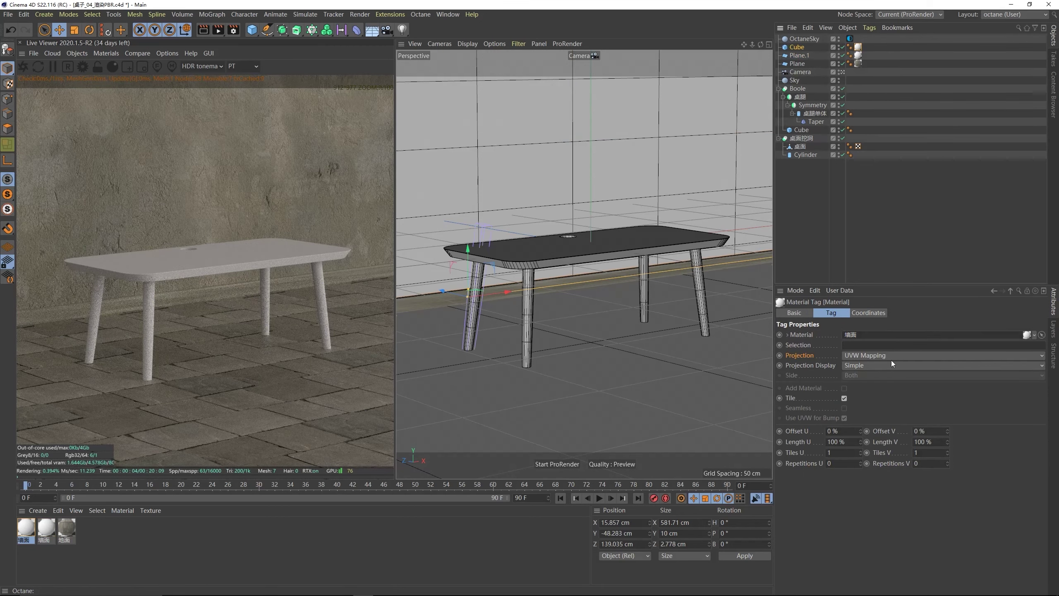
{"action": "left_click", "coordinate": [874, 355]}
{"action": "left_click", "coordinate": [876, 400]}
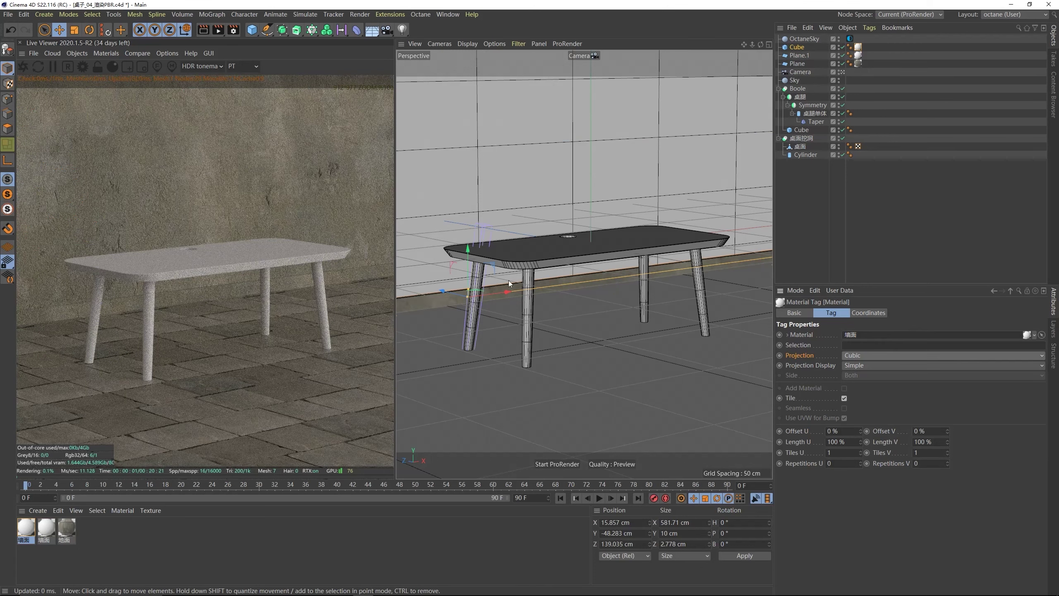
{"action": "left_click", "coordinate": [106, 53]}
{"action": "left_click", "coordinate": [115, 79]}
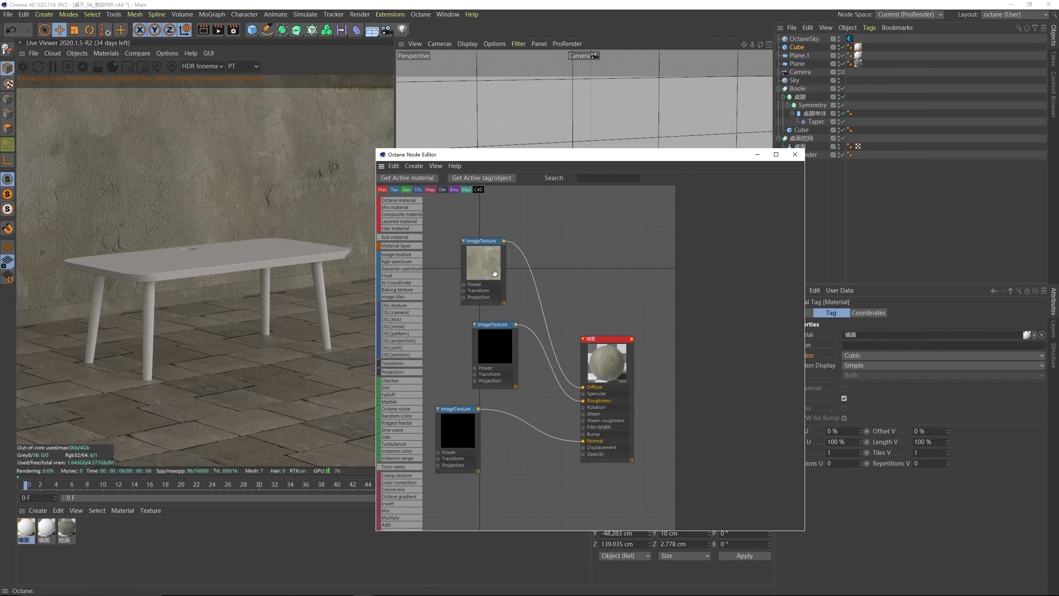
- Set the 墙面 diffuse ImageTexture to power 1 and gamma 1.522, then close the node editor
{"action": "left_click", "coordinate": [488, 267]}
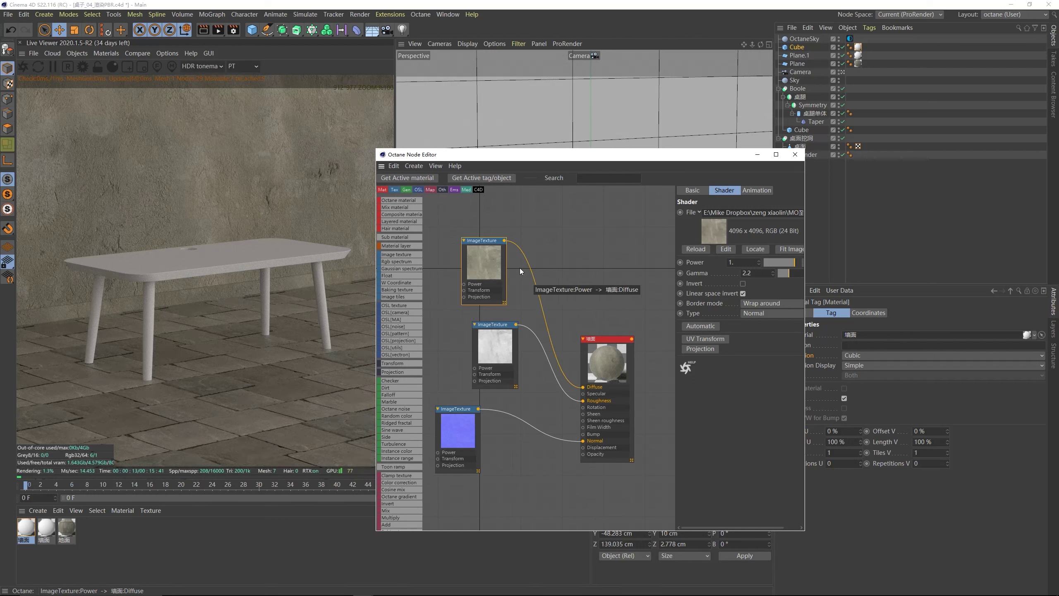
{"action": "left_click_drag", "start_coordinate": [486, 263], "coordinate": [479, 263]}
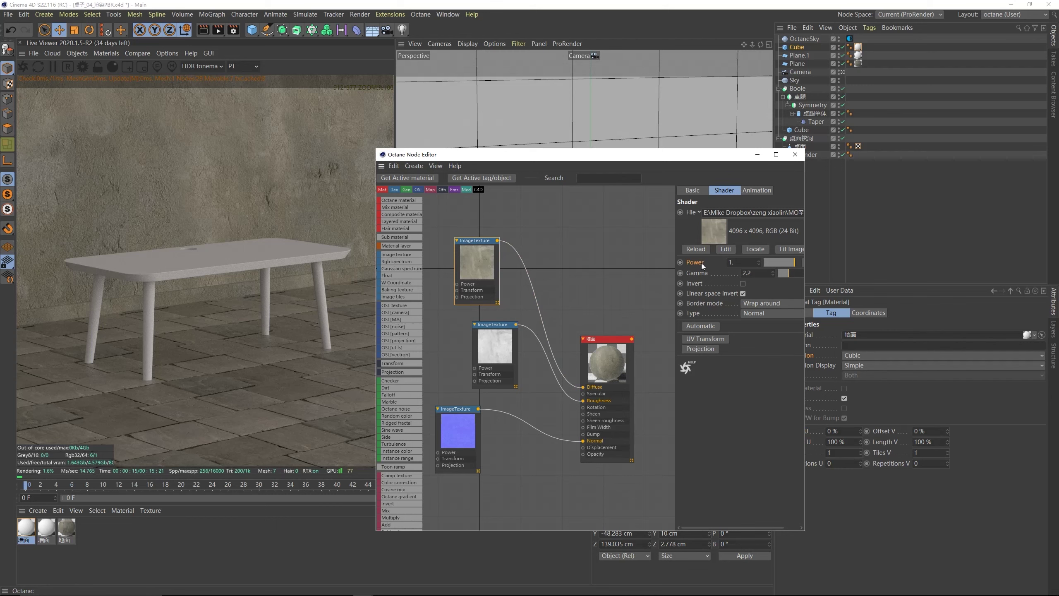
{"action": "type", "text": ".3"}
{"action": "key", "text": "Return"}
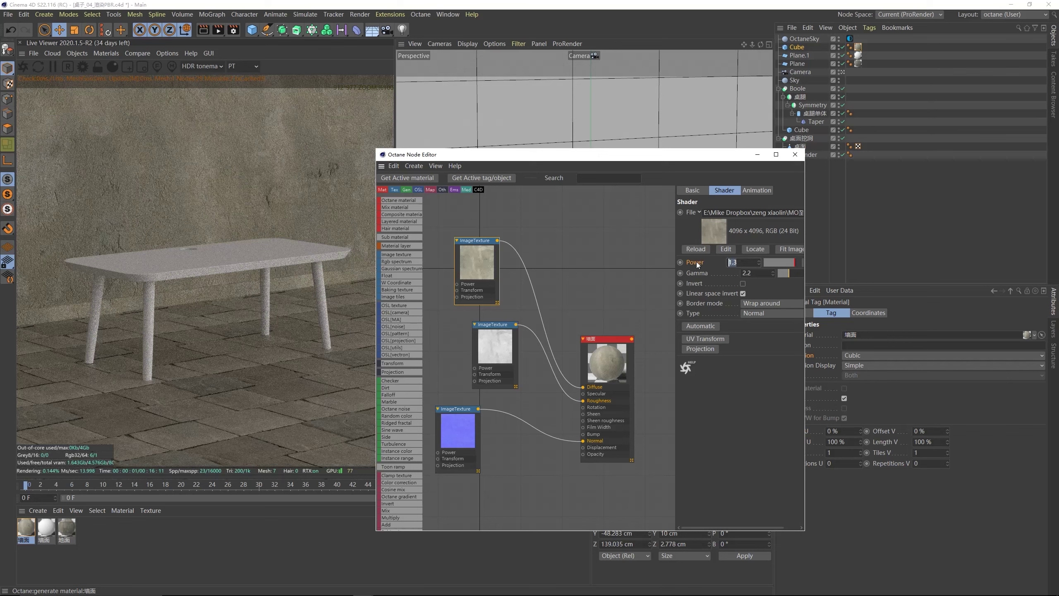
{"action": "type", "text": "2."}
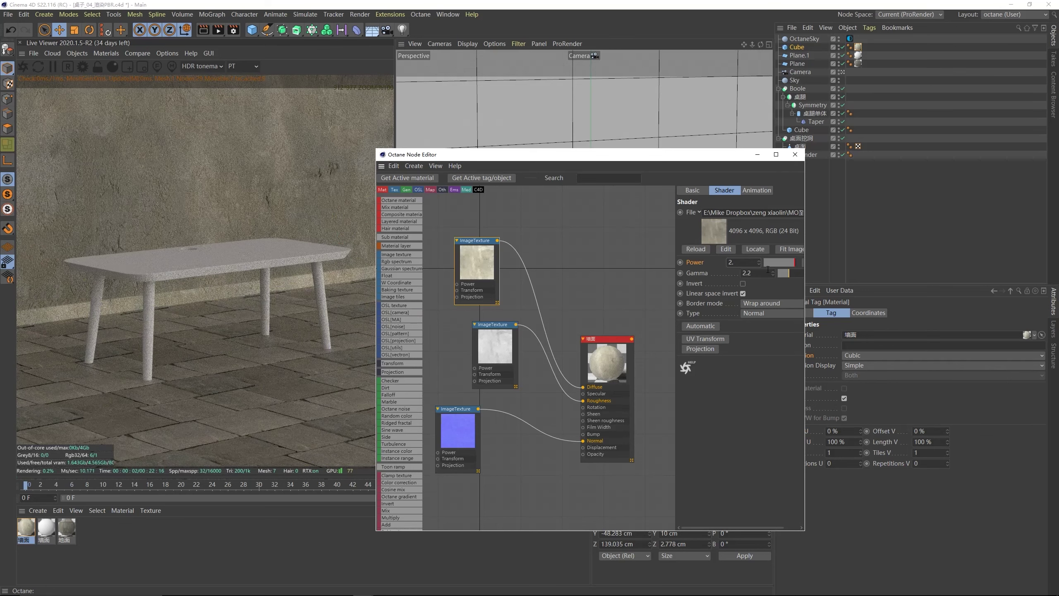
{"action": "left_click_drag", "start_coordinate": [789, 275], "coordinate": [786, 276]}
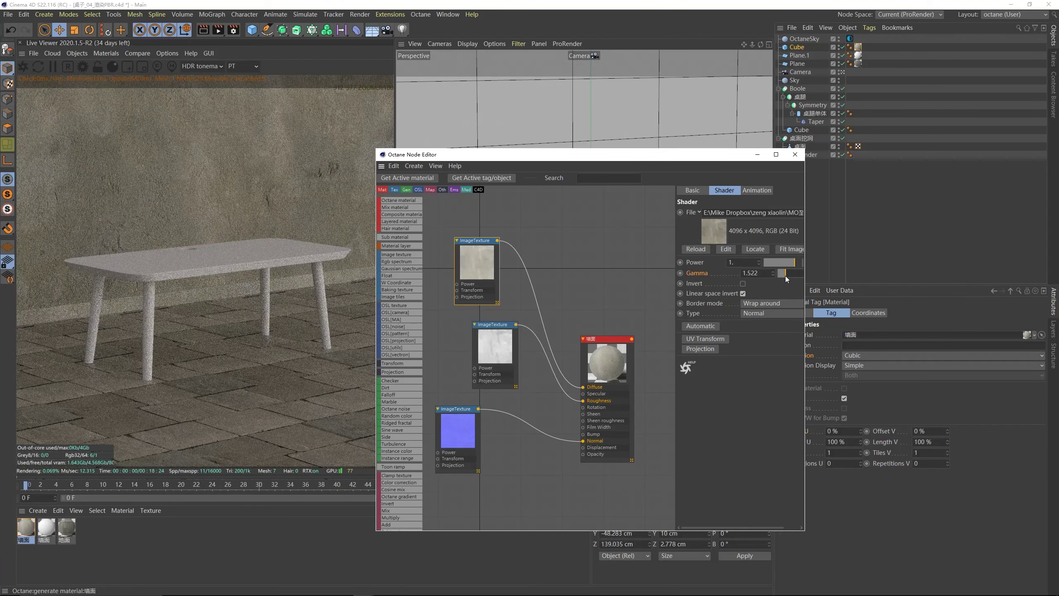
{"action": "left_click", "coordinate": [795, 154]}
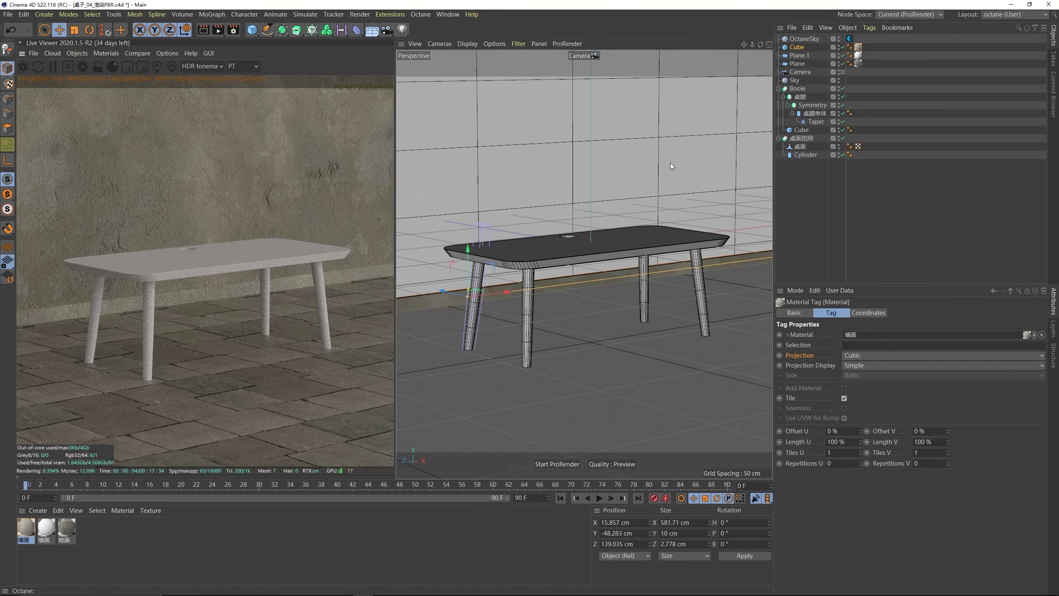
- Open the 墙面 wall material in the Material Editor, refresh its preview, and close it
{"action": "left_click", "coordinate": [47, 529]}
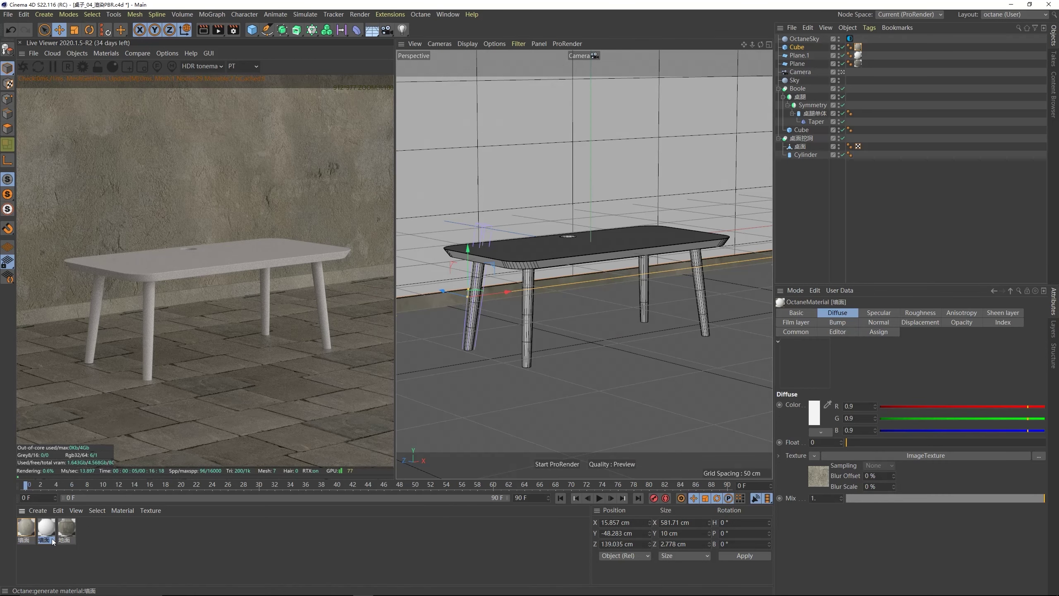
{"action": "double_click", "coordinate": [47, 531]}
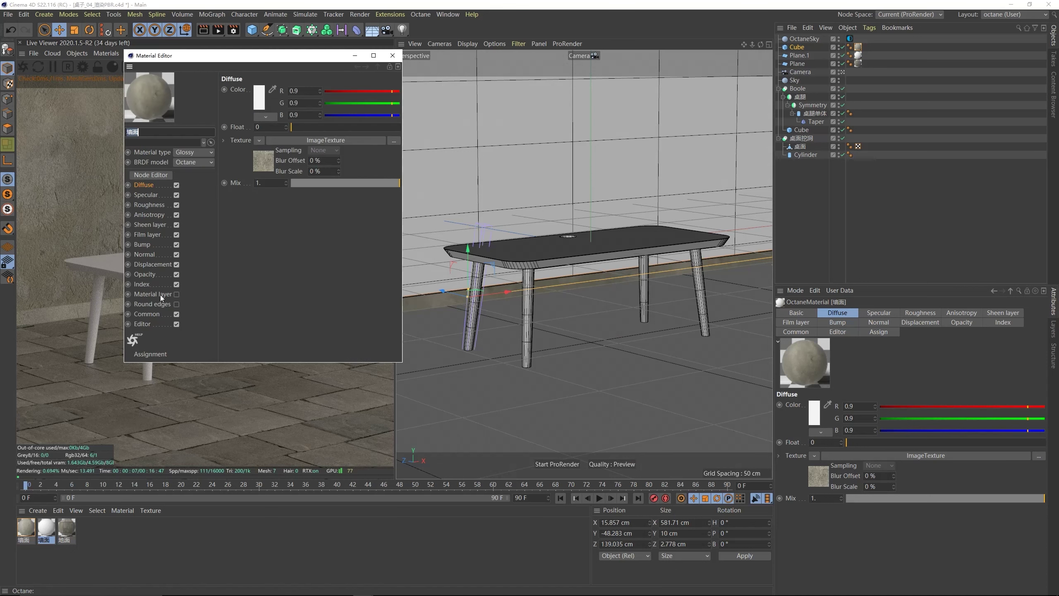
{"action": "left_click_drag", "start_coordinate": [235, 53], "coordinate": [461, 125]}
{"action": "left_click", "coordinate": [370, 156]}
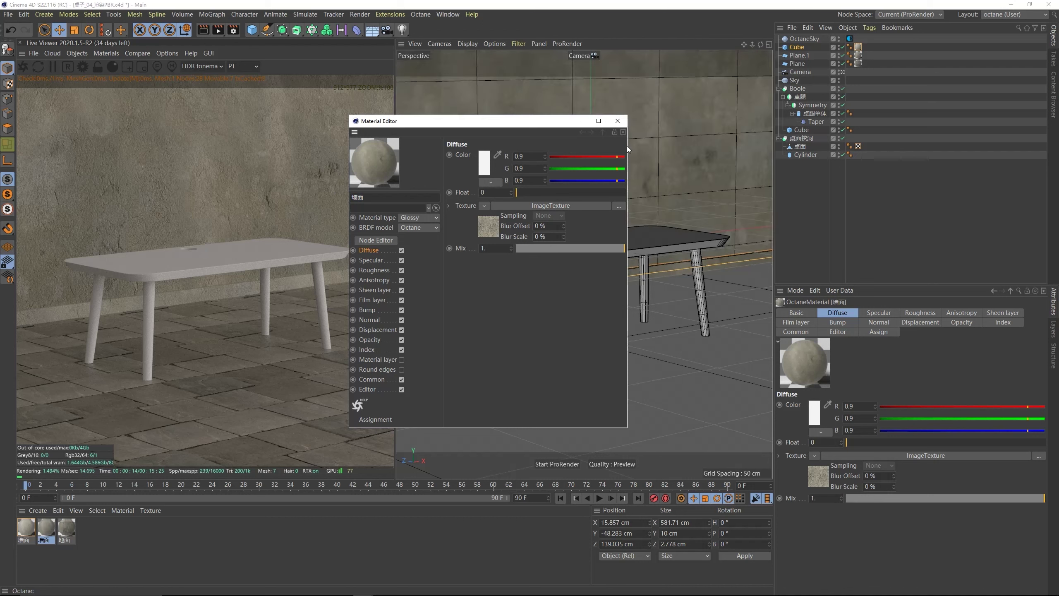
{"action": "left_click", "coordinate": [617, 121]}
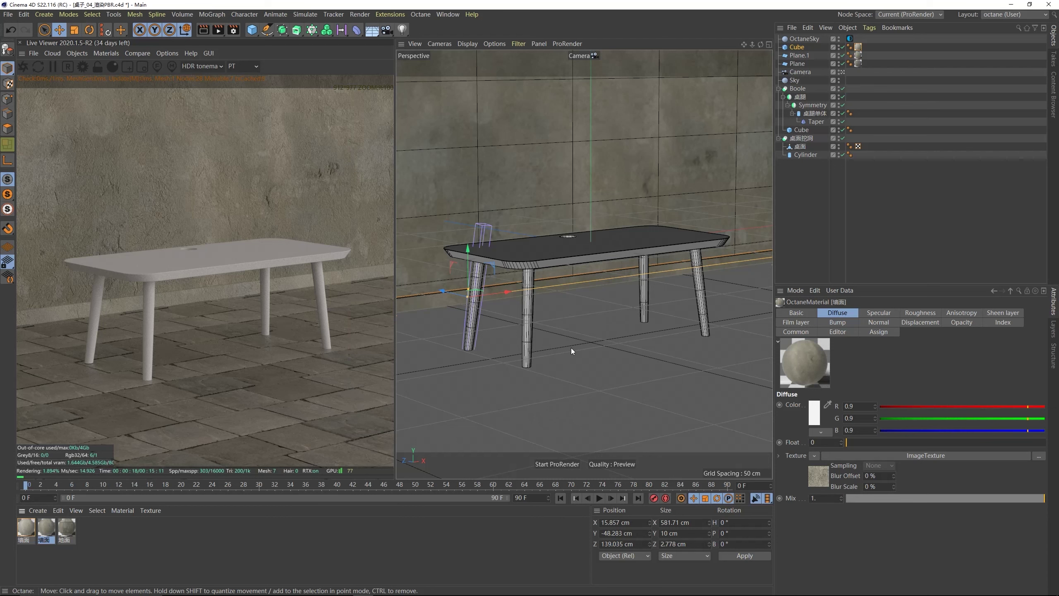
- Select the 桌面挖洞 tabletop and switch to the TextureHaven page in Chrome
{"action": "left_click", "coordinate": [544, 257]}
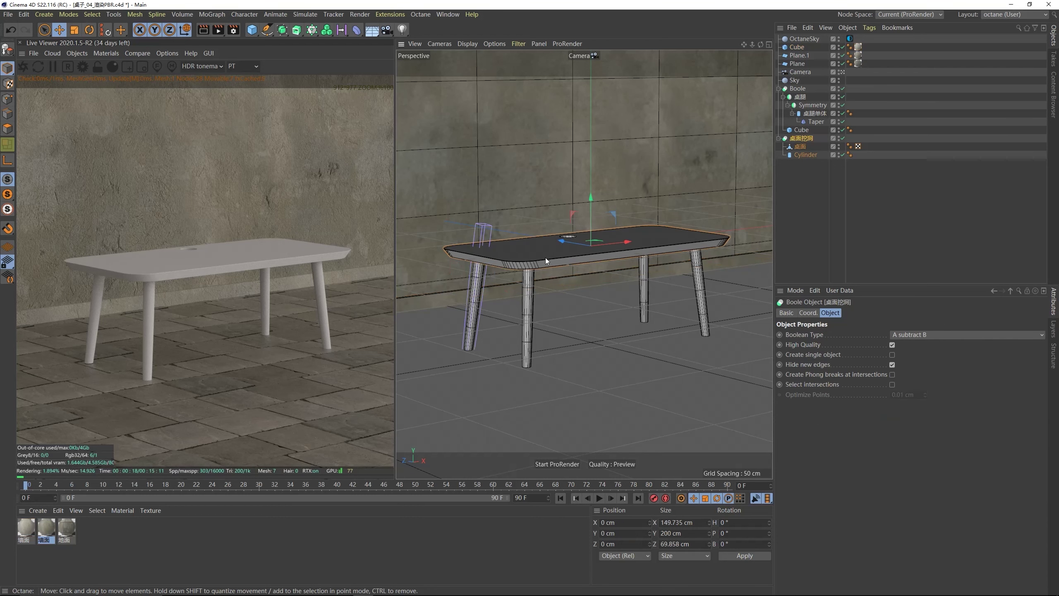
{"action": "mouse_move", "coordinate": [383, 589]}
{"action": "left_click", "coordinate": [385, 567]}
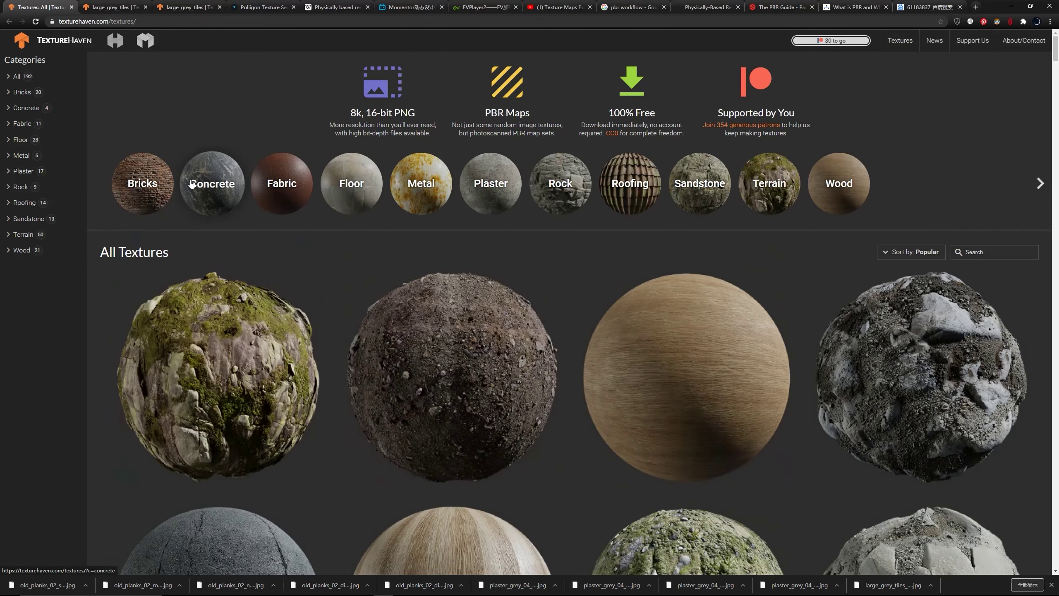
- Browse TextureHaven's Wood category and open the old_planks_02 texture page
{"action": "left_click", "coordinate": [839, 188]}
{"action": "scroll", "coordinate": [463, 327], "scroll_direction": "down", "scroll_amount": 2}
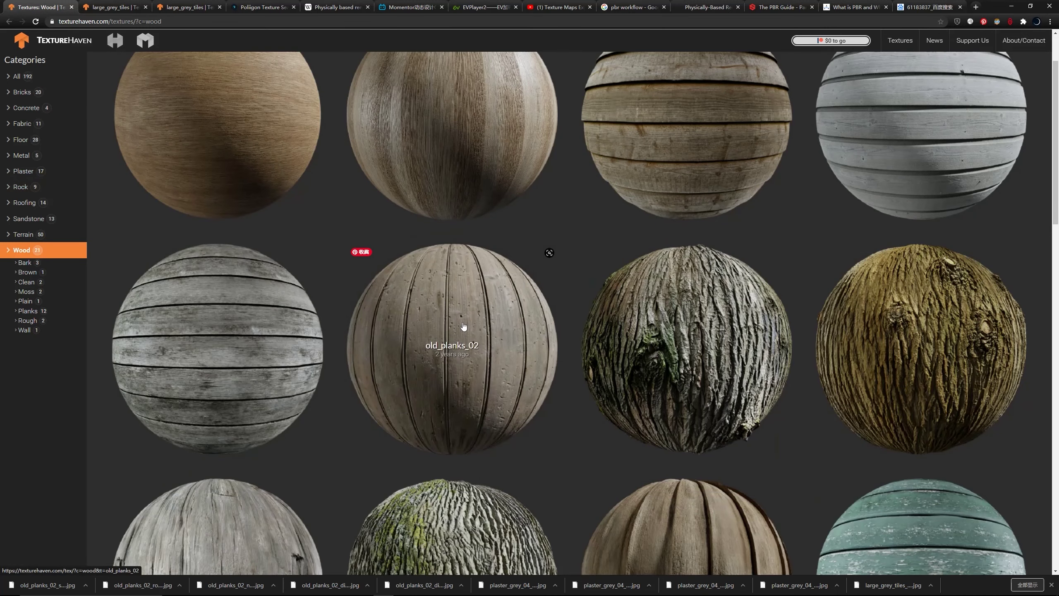
{"action": "left_click", "coordinate": [462, 320]}
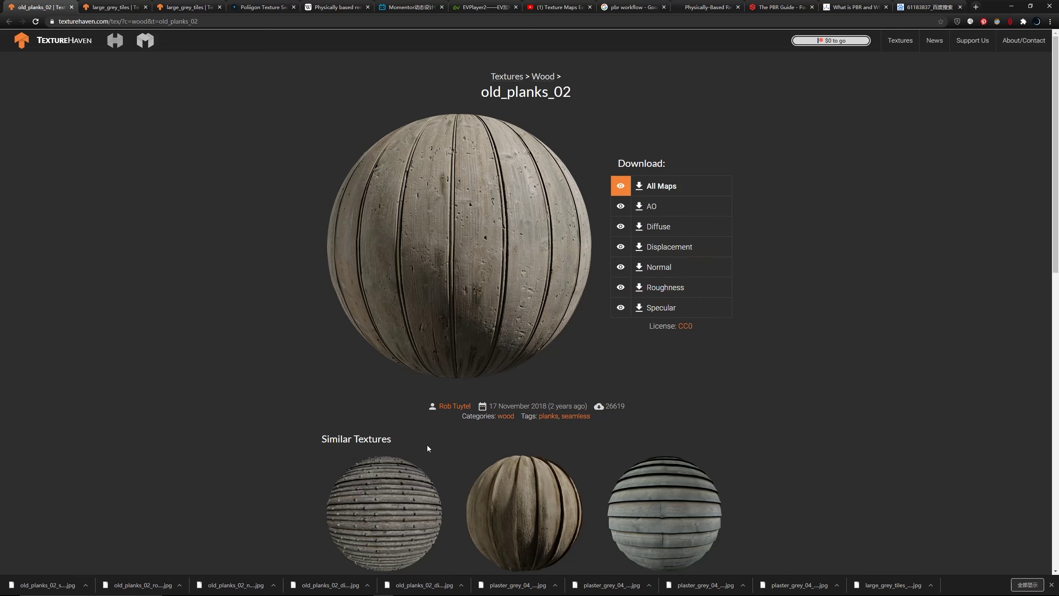
- Open the 木纹 folder of downloaded wood maps, then return to Cinema 4D
{"action": "mouse_move", "coordinate": [451, 582]}
{"action": "mouse_move", "coordinate": [403, 587]}
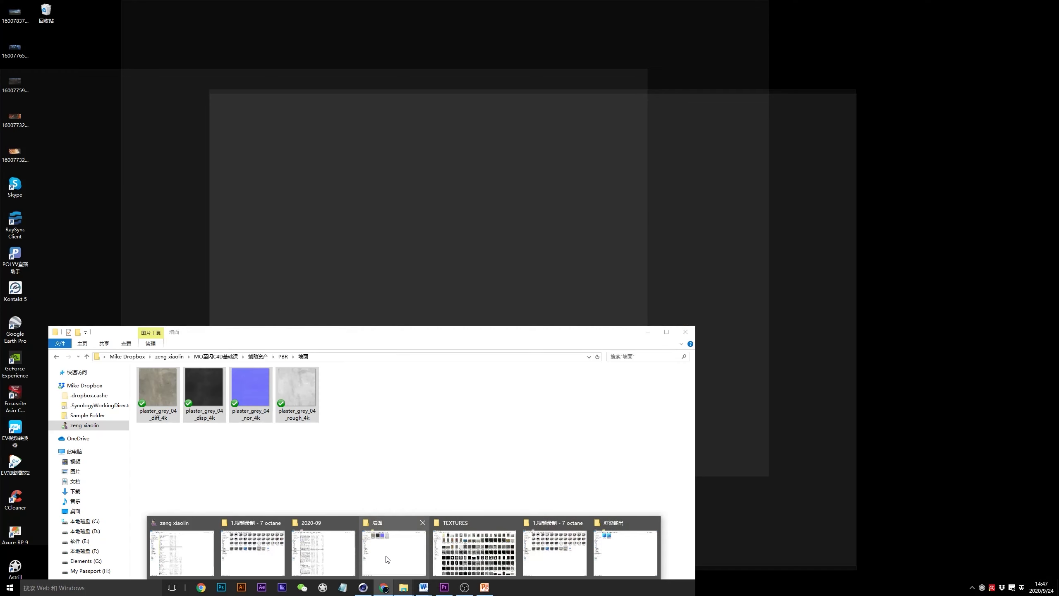
{"action": "left_click", "coordinate": [267, 546]}
{"action": "left_click", "coordinate": [284, 357]}
{"action": "double_click", "coordinate": [167, 386]}
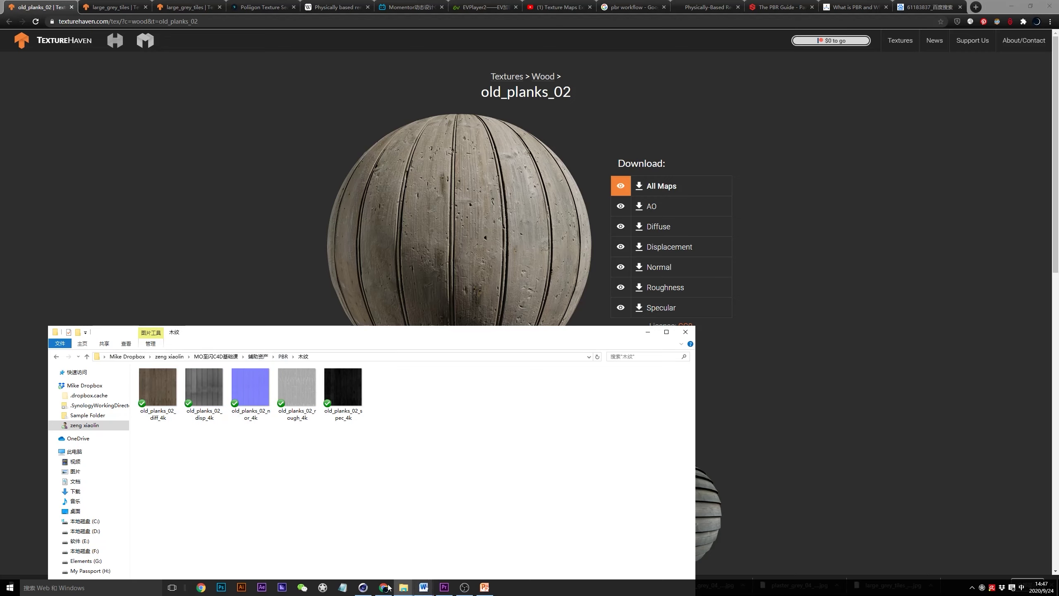
{"action": "left_click", "coordinate": [363, 589]}
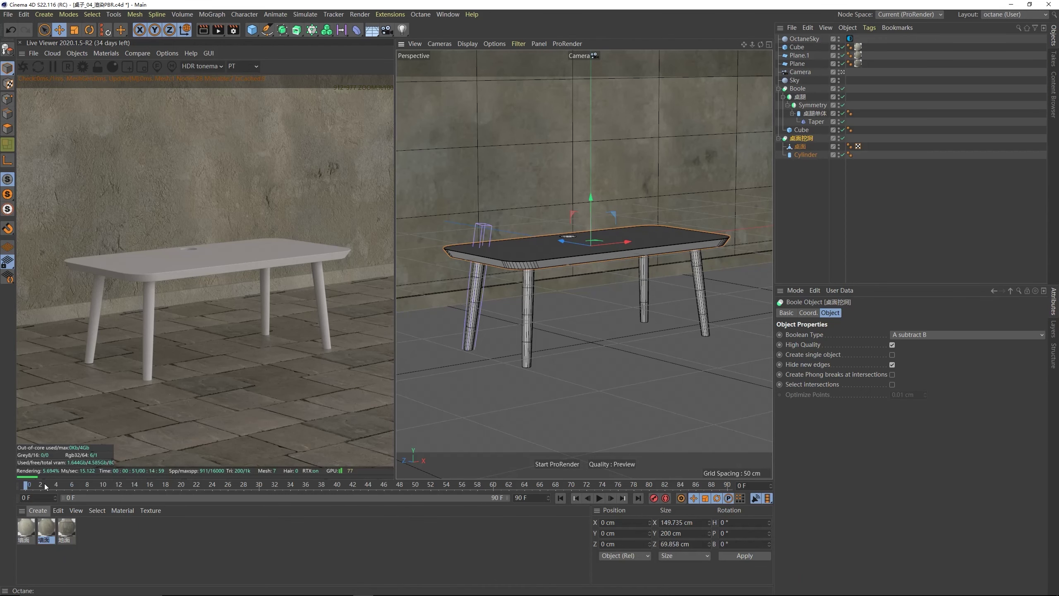
- Create a new Octane Glossy material and apply it to the 桌面挖洞 tabletop
{"action": "left_click", "coordinate": [106, 56]}
{"action": "left_click", "coordinate": [126, 110]}
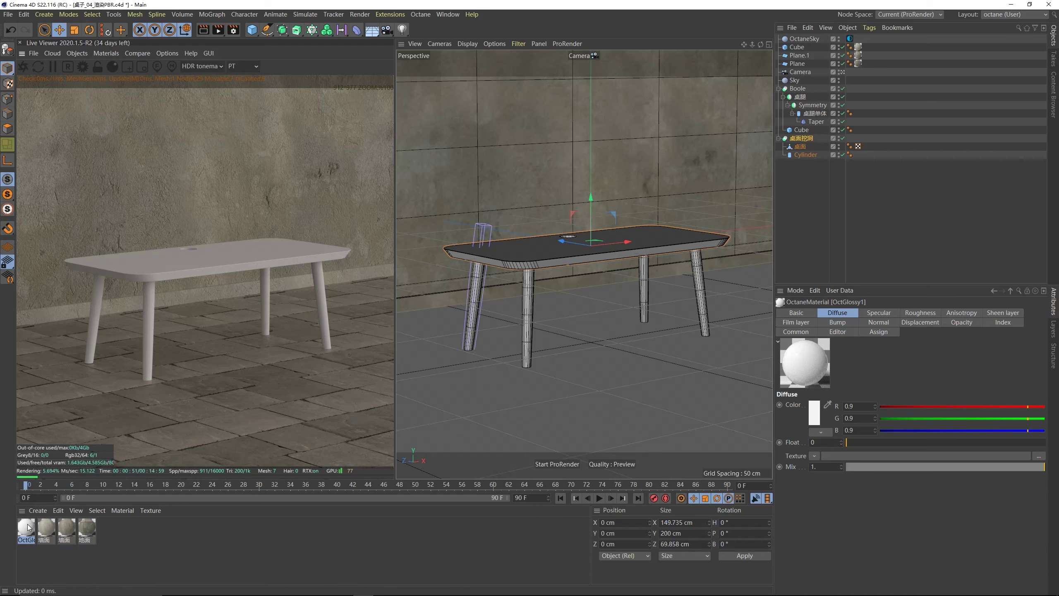
{"action": "left_click_drag", "start_coordinate": [102, 526], "coordinate": [712, 218]}
{"action": "left_click_drag", "start_coordinate": [809, 130], "coordinate": [809, 138]}
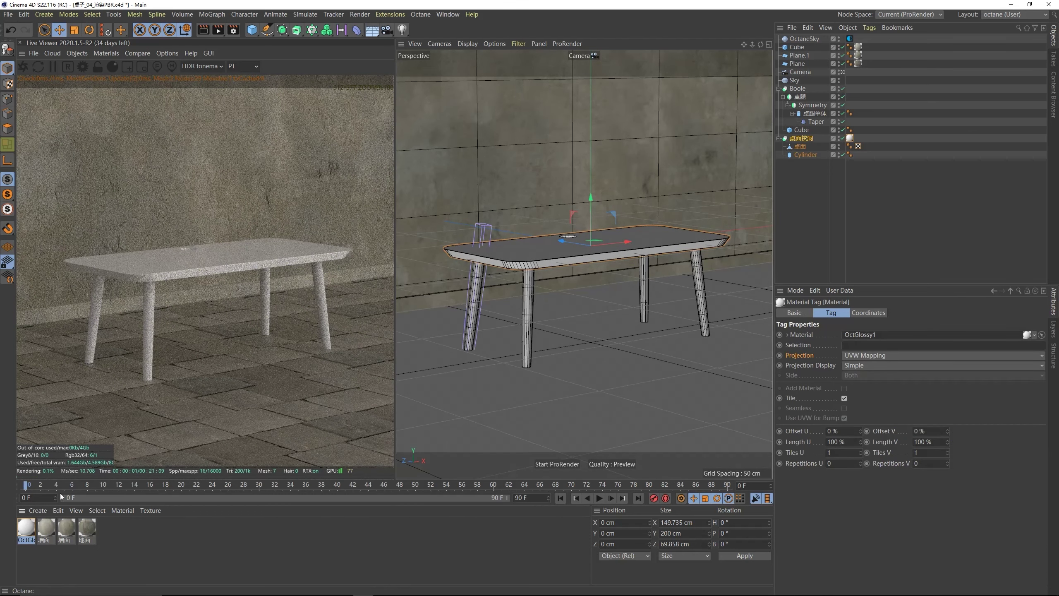
- Import the five old_planks_02 maps as texture nodes in OctGlossy1's node editor
{"action": "left_click", "coordinate": [102, 54]}
{"action": "left_click", "coordinate": [138, 77]}
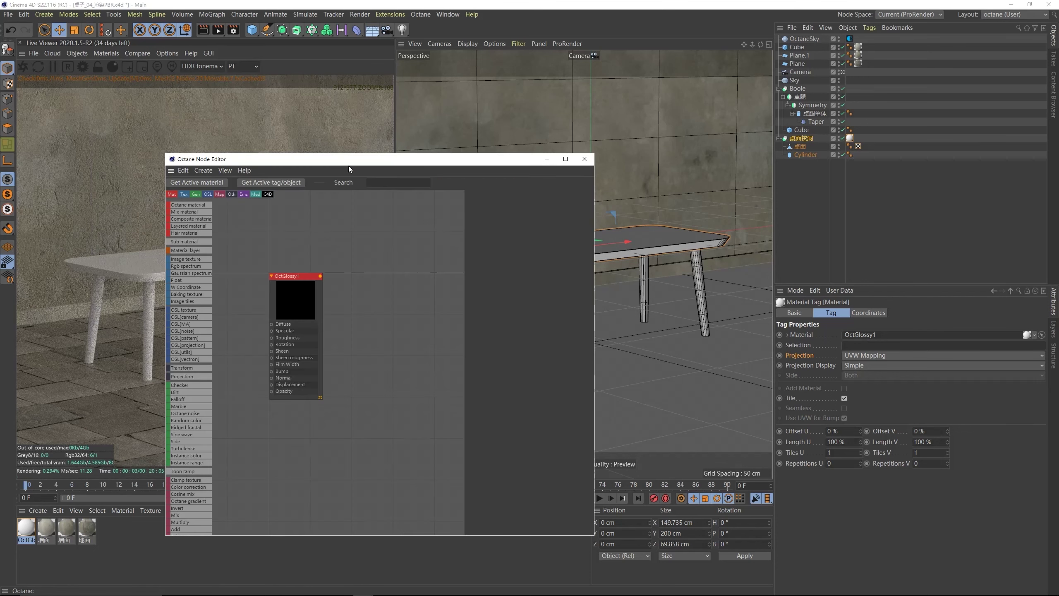
{"action": "left_click_drag", "start_coordinate": [349, 166], "coordinate": [561, 138]}
{"action": "left_click_drag", "start_coordinate": [522, 247], "coordinate": [642, 225]}
{"action": "key", "text": "alt+Tab"}
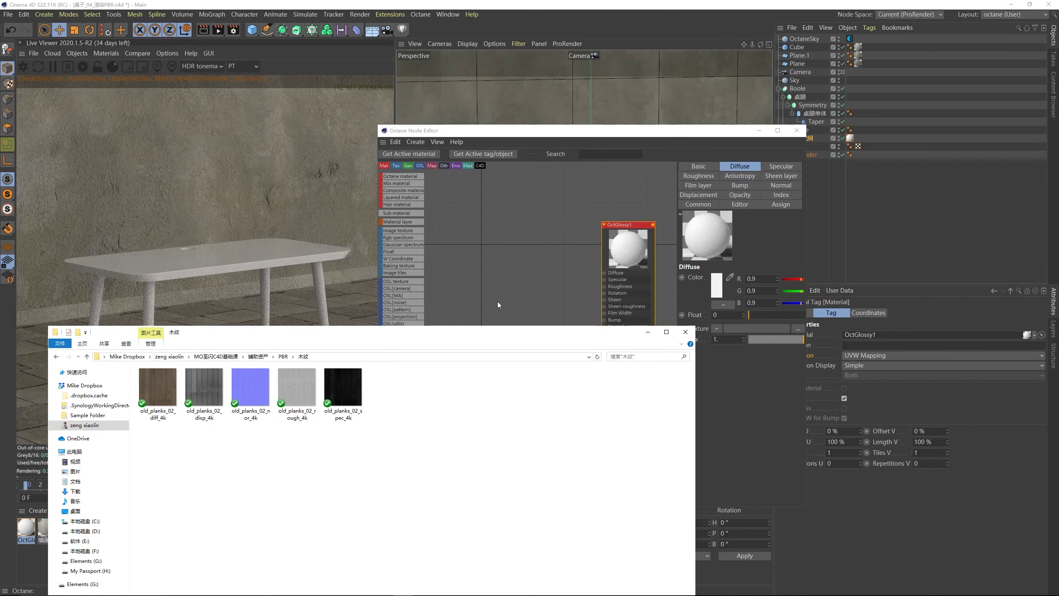
{"action": "left_click_drag", "start_coordinate": [395, 482], "coordinate": [169, 395]}
{"action": "left_click_drag", "start_coordinate": [504, 224], "coordinate": [505, 226]}
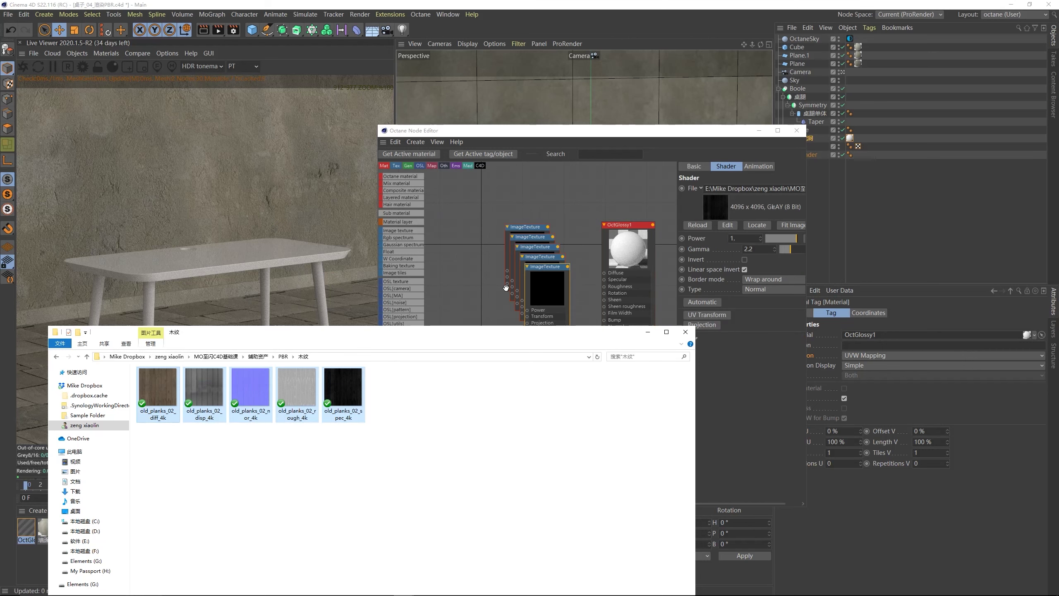
- Spread out the texture nodes and wire the wood colour map into Diffuse
{"action": "left_click", "coordinate": [468, 282]}
{"action": "left_click_drag", "start_coordinate": [549, 276], "coordinate": [544, 398]}
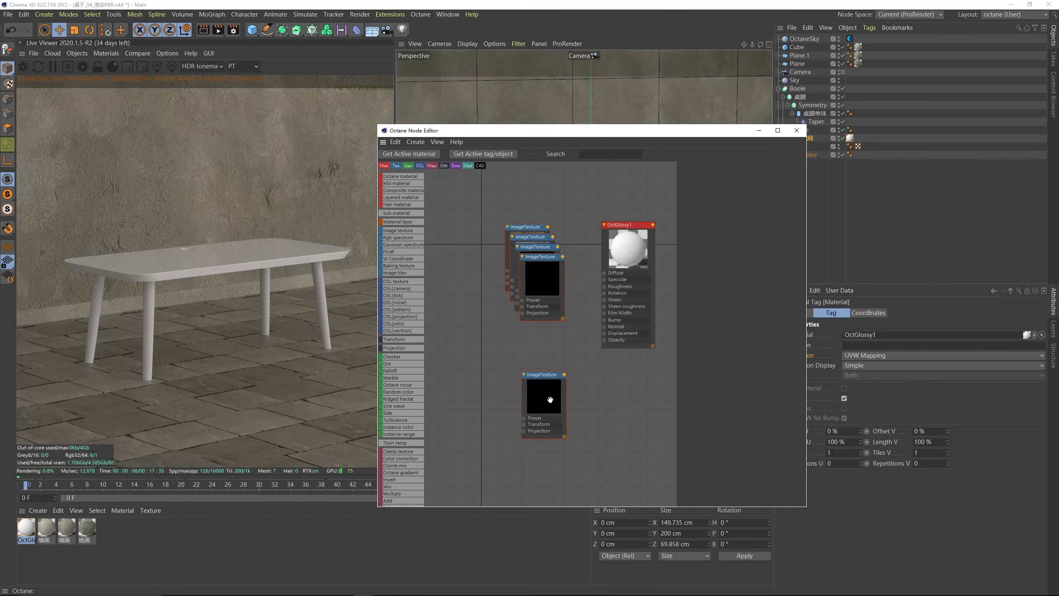
{"action": "left_click_drag", "start_coordinate": [541, 293], "coordinate": [511, 362]}
{"action": "left_click_drag", "start_coordinate": [524, 227], "coordinate": [513, 172]}
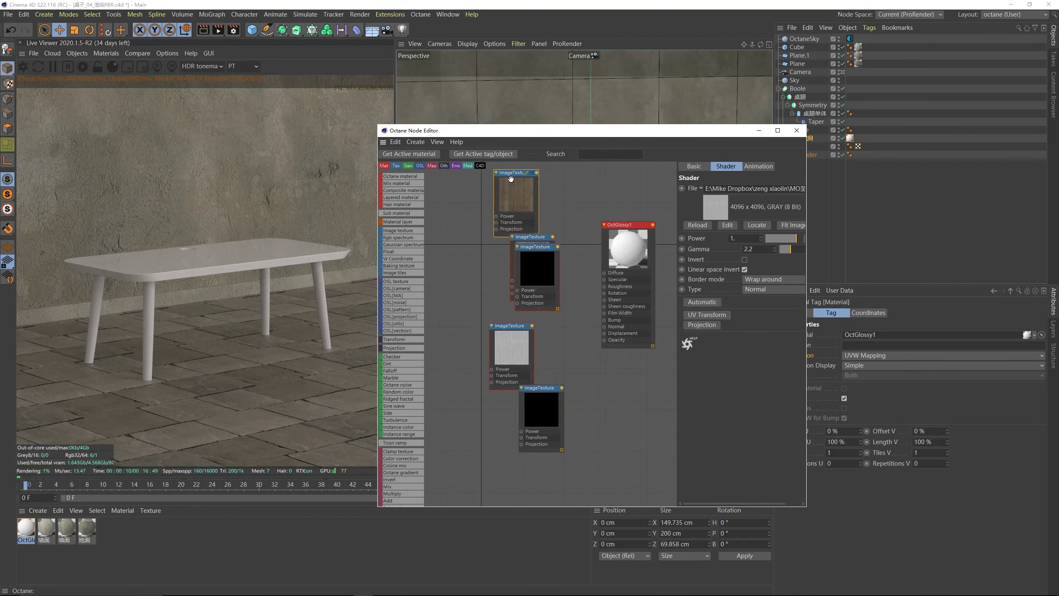
{"action": "left_click_drag", "start_coordinate": [534, 247], "coordinate": [477, 245]}
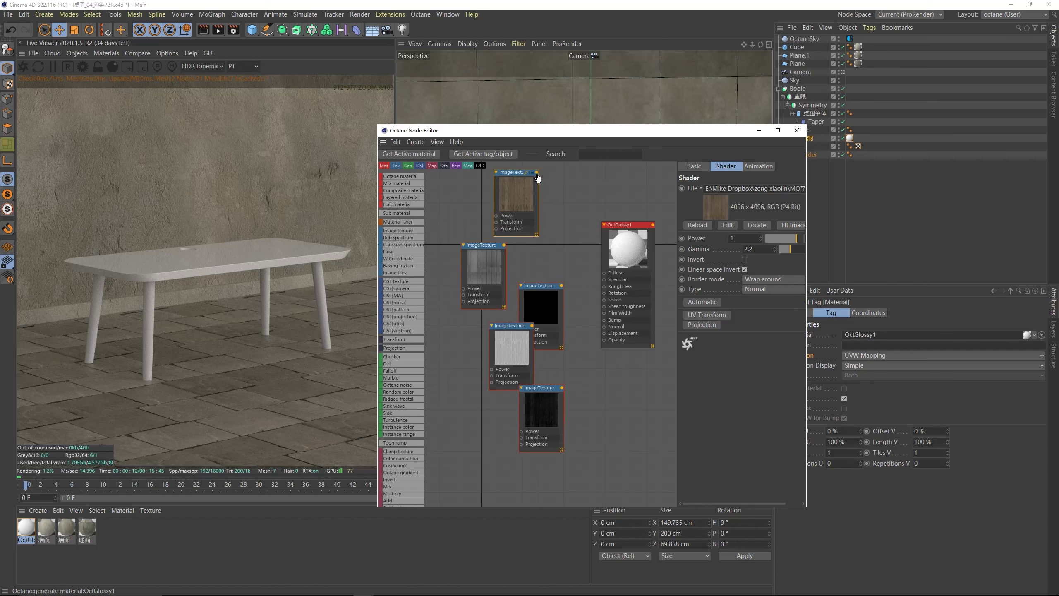
{"action": "left_click_drag", "start_coordinate": [537, 172], "coordinate": [596, 279]}
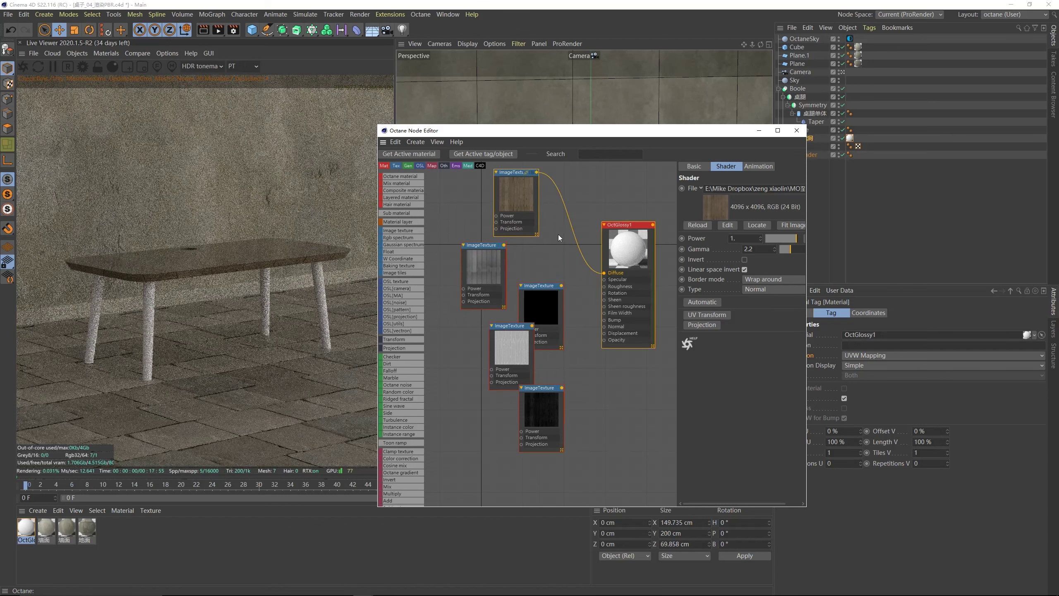
{"action": "left_click_drag", "start_coordinate": [563, 130], "coordinate": [543, 358]}
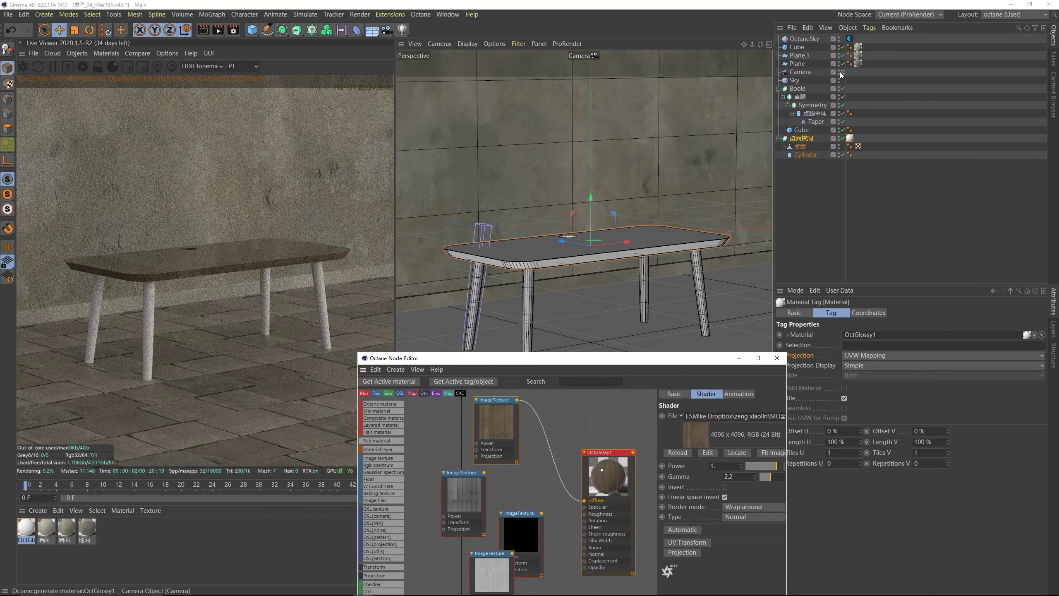
- Leave the camera view and set the wood tag's Tiles U to 2
{"action": "left_click", "coordinate": [842, 72]}
{"action": "scroll", "coordinate": [578, 252], "scroll_direction": "down", "scroll_amount": 5}
{"action": "scroll", "coordinate": [578, 252], "scroll_direction": "up", "scroll_amount": 5}
{"action": "scroll", "coordinate": [579, 255], "scroll_direction": "up", "scroll_amount": 10}
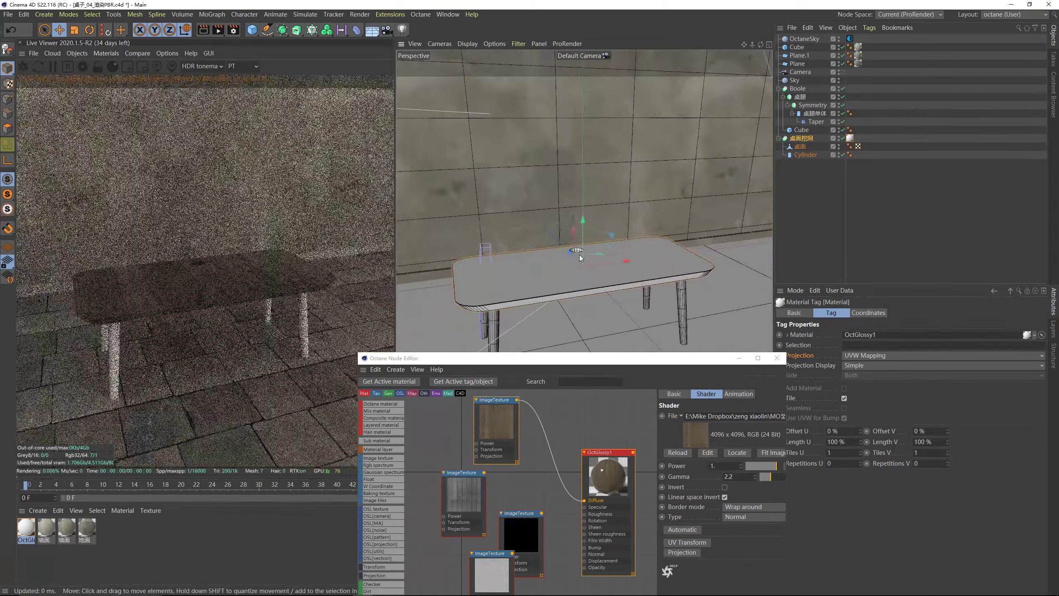
{"action": "scroll", "coordinate": [624, 287], "scroll_direction": "down", "scroll_amount": 8}
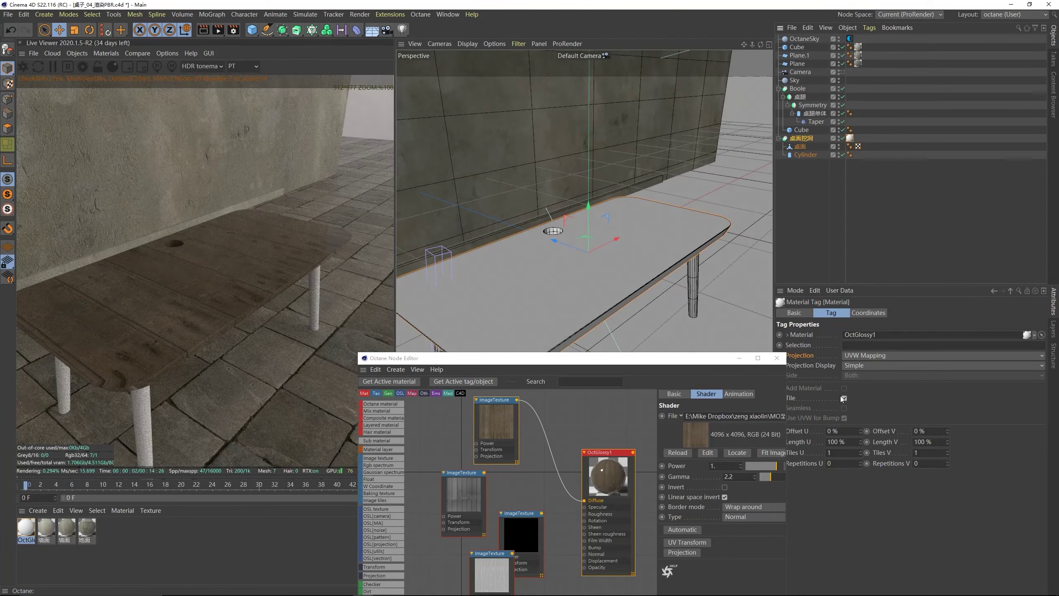
{"action": "key", "text": "Return"}
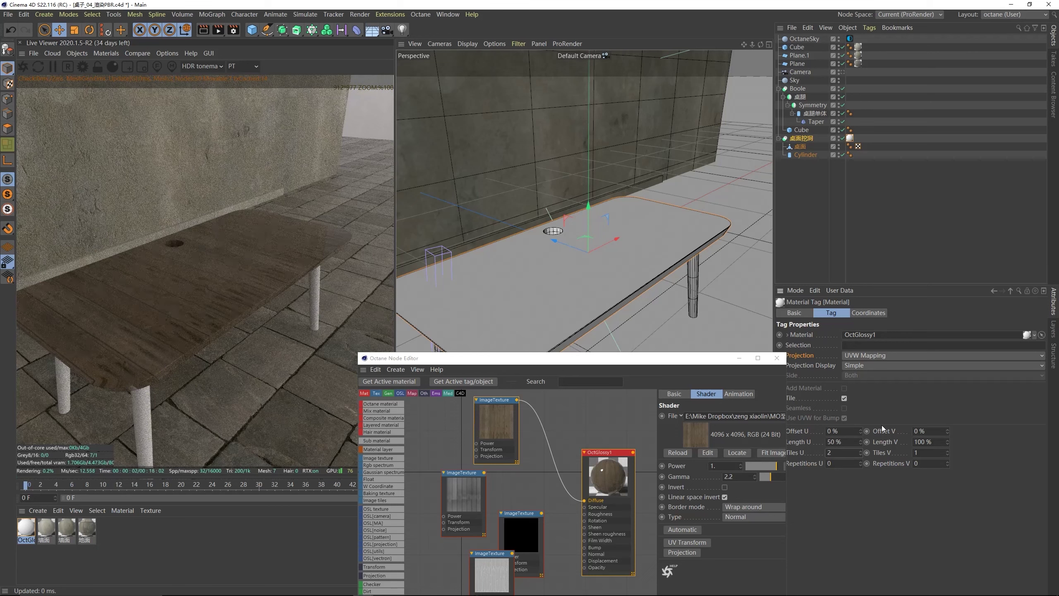
- Set the tag projection to Cubic with Tiles V 1.3 and Tiles U 2.5
{"action": "left_click", "coordinate": [888, 355]}
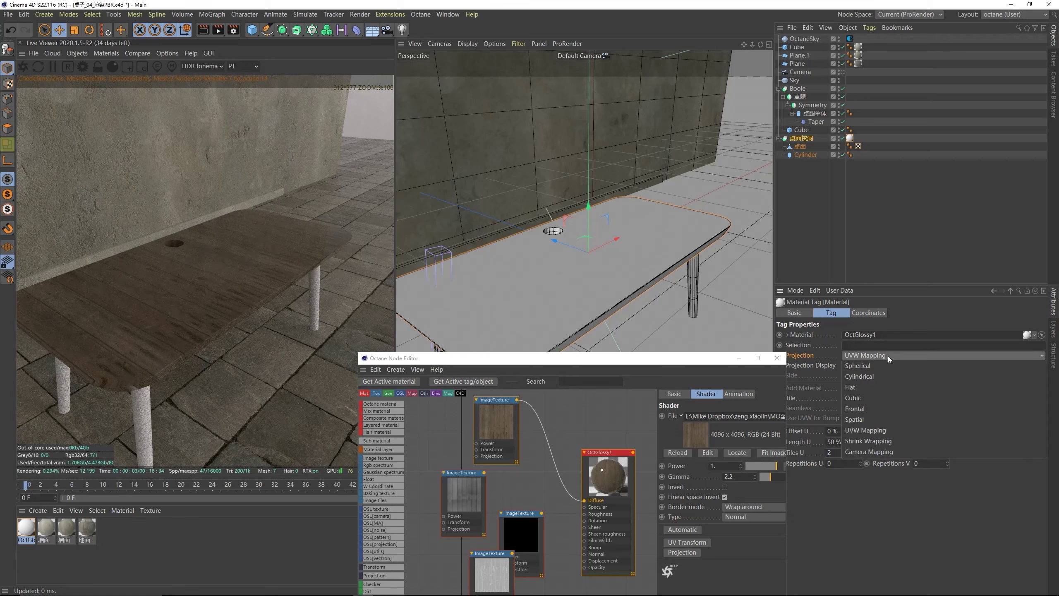
{"action": "left_click", "coordinate": [863, 397]}
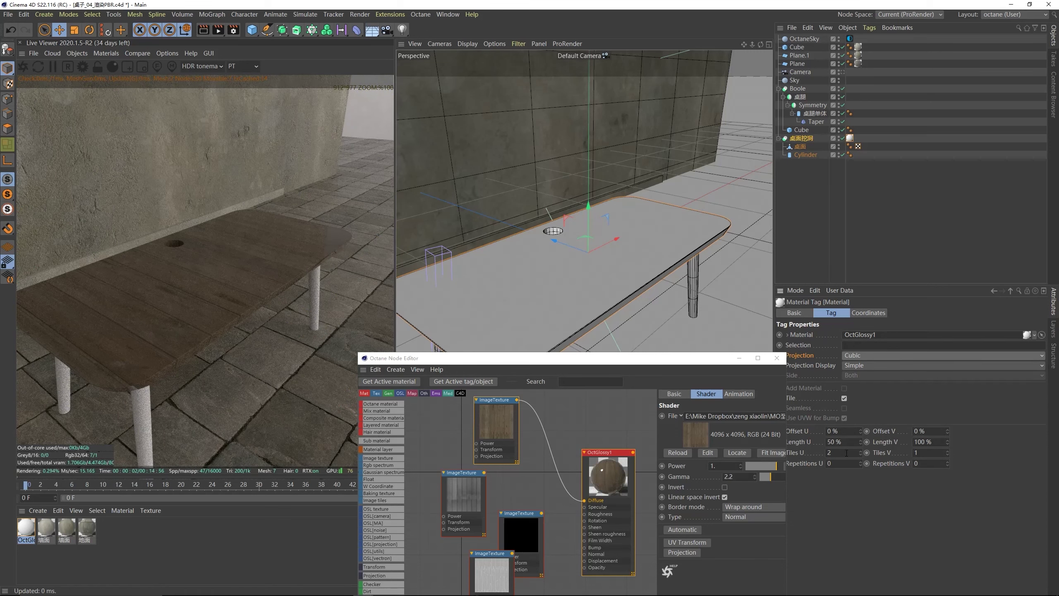
{"action": "key", "text": "Tab"}
{"action": "type", "text": "1.3"}
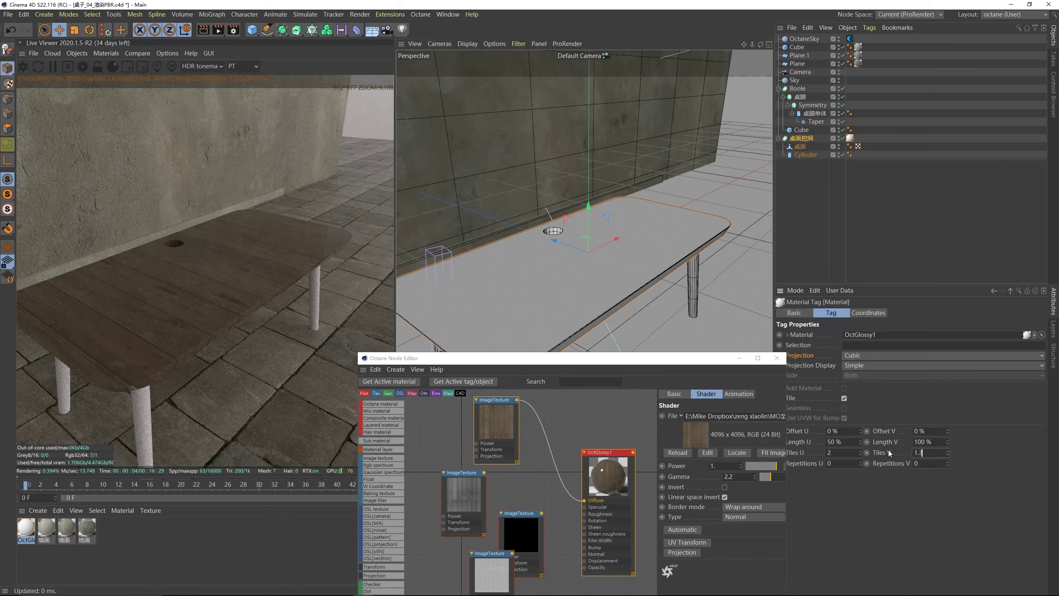
{"action": "key", "text": "Return"}
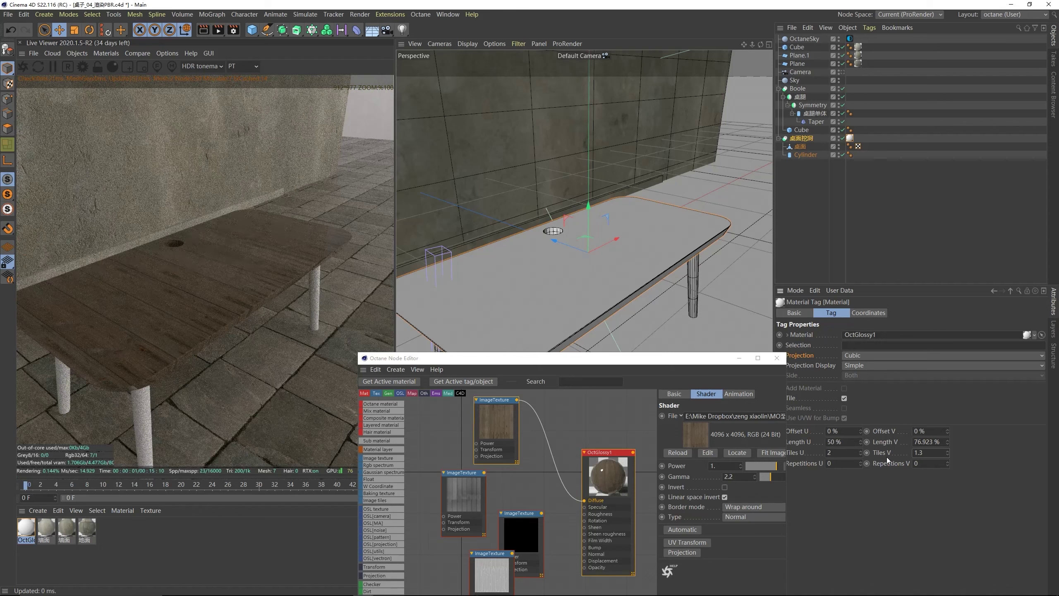
{"action": "type", "text": ".5"}
{"action": "key", "text": "Return"}
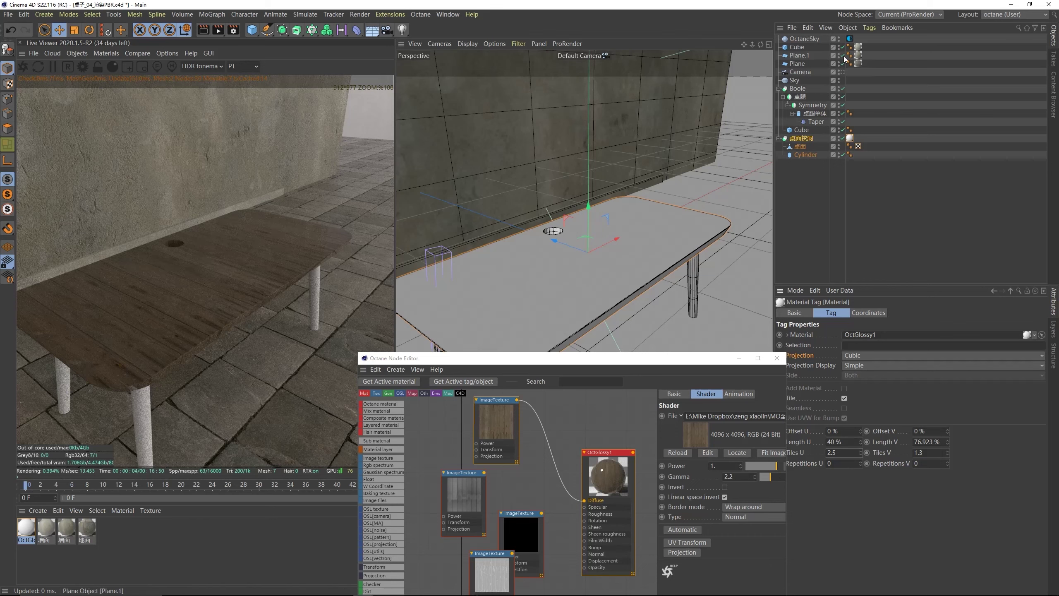
- View the scene through the Camera object and tidy the node editor layout
{"action": "left_click", "coordinate": [842, 72]}
{"action": "left_click_drag", "start_coordinate": [542, 358], "coordinate": [578, 191]}
{"action": "left_click_drag", "start_coordinate": [555, 375], "coordinate": [621, 386]}
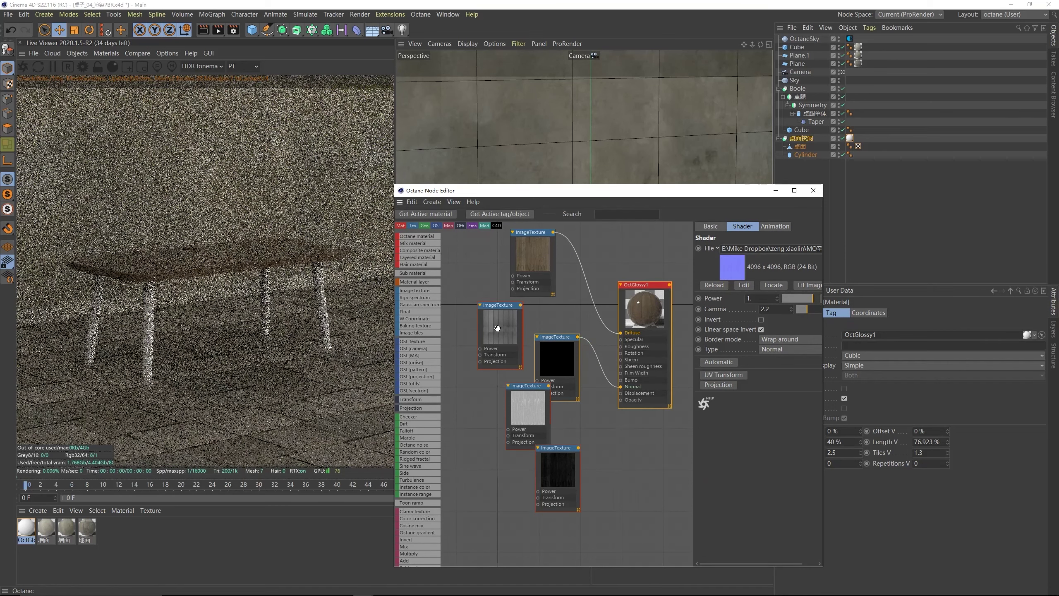
- Wire the normal map into Normal and the roughness map into Roughness on OctGlossy1
{"action": "left_click", "coordinate": [499, 328]}
{"action": "left_click_drag", "start_coordinate": [726, 248], "coordinate": [845, 253]}
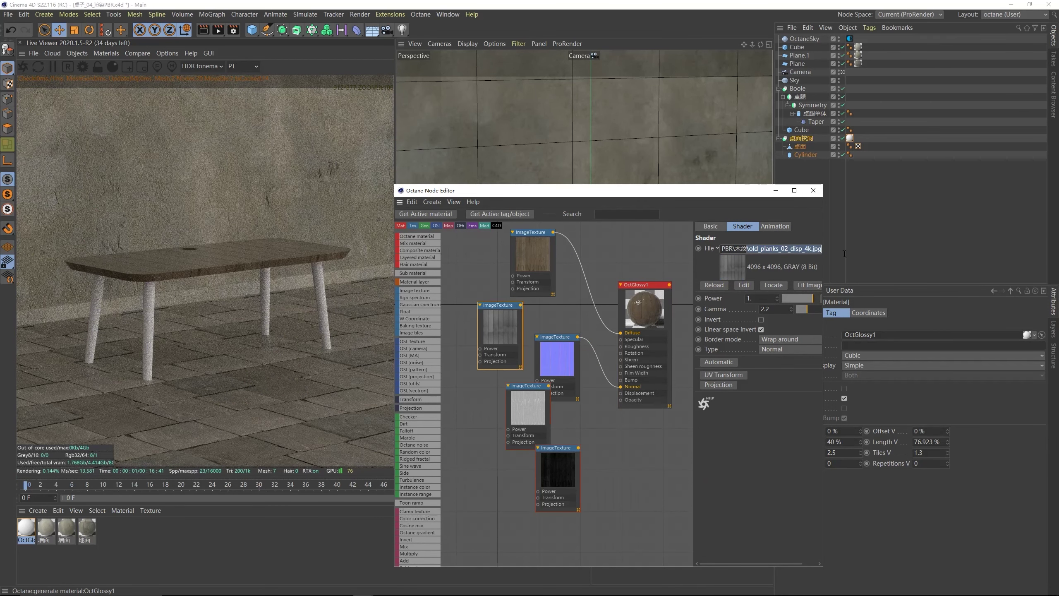
{"action": "left_click", "coordinate": [794, 250]}
{"action": "left_click_drag", "start_coordinate": [498, 330], "coordinate": [614, 462]}
{"action": "left_click_drag", "start_coordinate": [519, 401], "coordinate": [521, 327]}
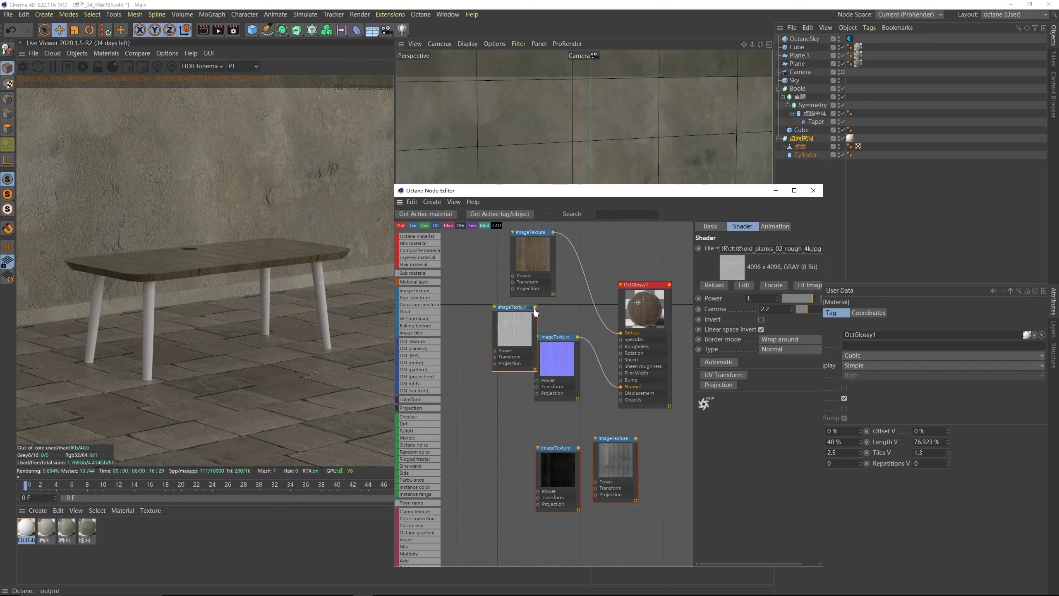
{"action": "left_click_drag", "start_coordinate": [593, 339], "coordinate": [621, 347]}
- Wire the specular map into Specular and tidy the displacement and normal nodes
{"action": "left_click", "coordinate": [558, 463]}
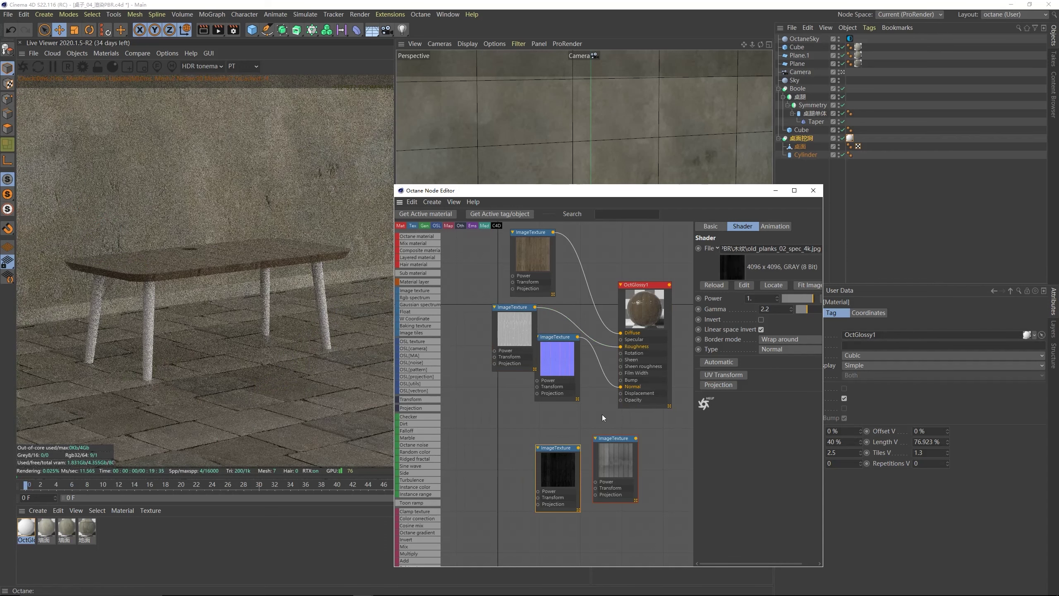
{"action": "left_click", "coordinate": [802, 248]}
{"action": "left_click_drag", "start_coordinate": [558, 463], "coordinate": [486, 391]}
{"action": "left_click_drag", "start_coordinate": [557, 359], "coordinate": [557, 427]}
{"action": "left_click_drag", "start_coordinate": [530, 336], "coordinate": [565, 378]}
{"action": "left_click_drag", "start_coordinate": [486, 393], "coordinate": [621, 339]}
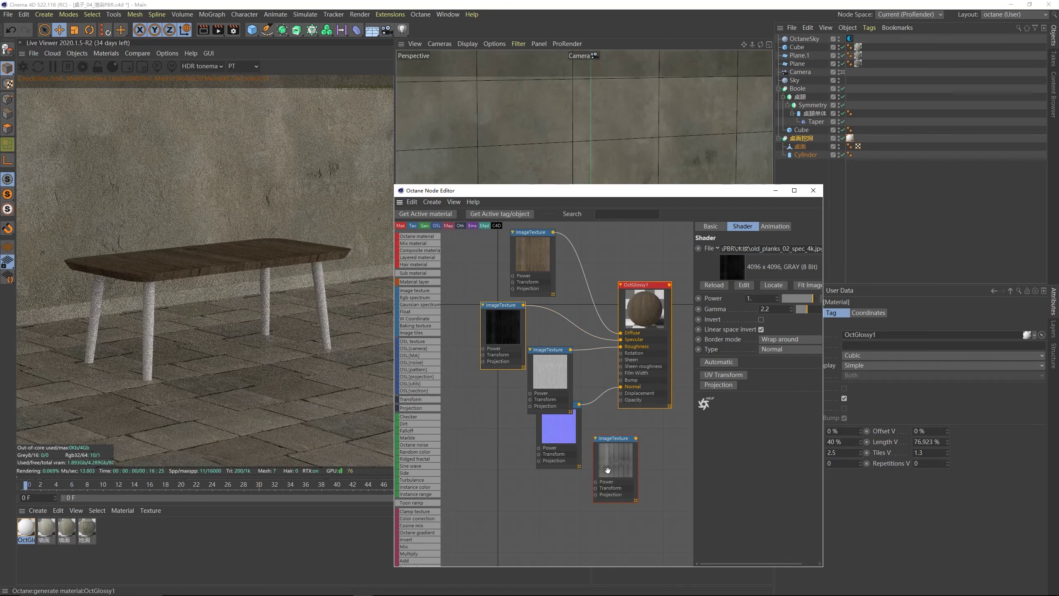
{"action": "left_click_drag", "start_coordinate": [608, 470], "coordinate": [596, 516]}
{"action": "left_click_drag", "start_coordinate": [564, 446], "coordinate": [531, 446]}
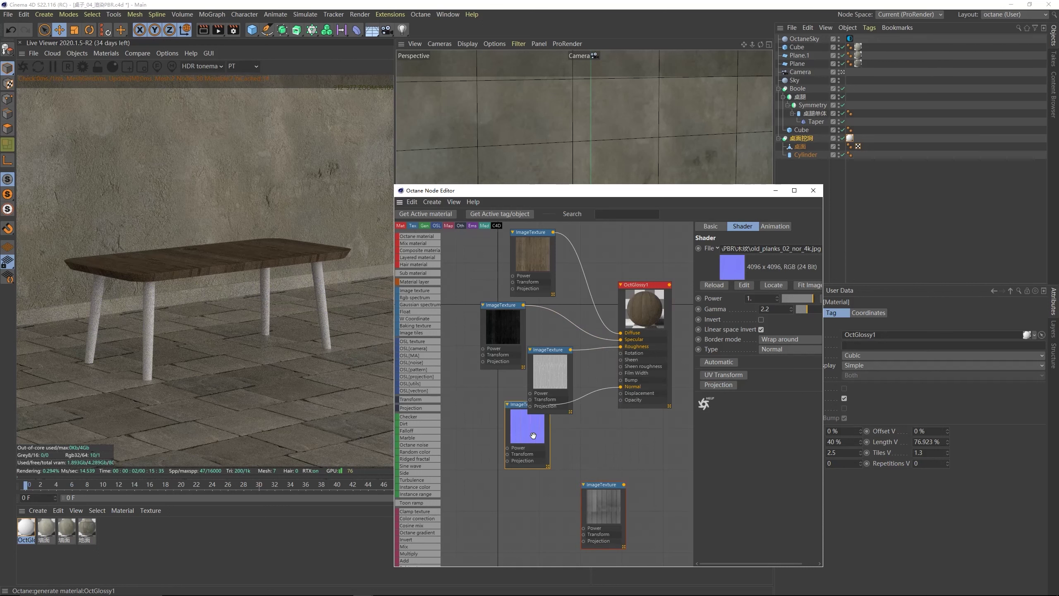
{"action": "scroll", "coordinate": [424, 502], "scroll_direction": "down", "scroll_amount": 3}
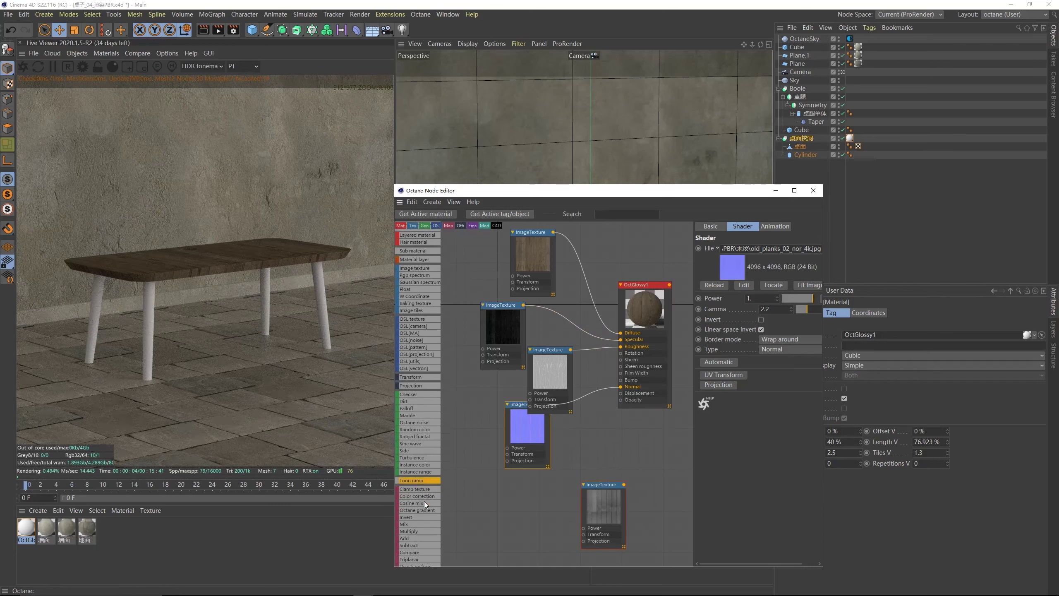
- Add a Displacement node to OctGlossy1's Displacement input, fed by the plank disp map
{"action": "left_click_drag", "start_coordinate": [414, 532], "coordinate": [599, 448]}
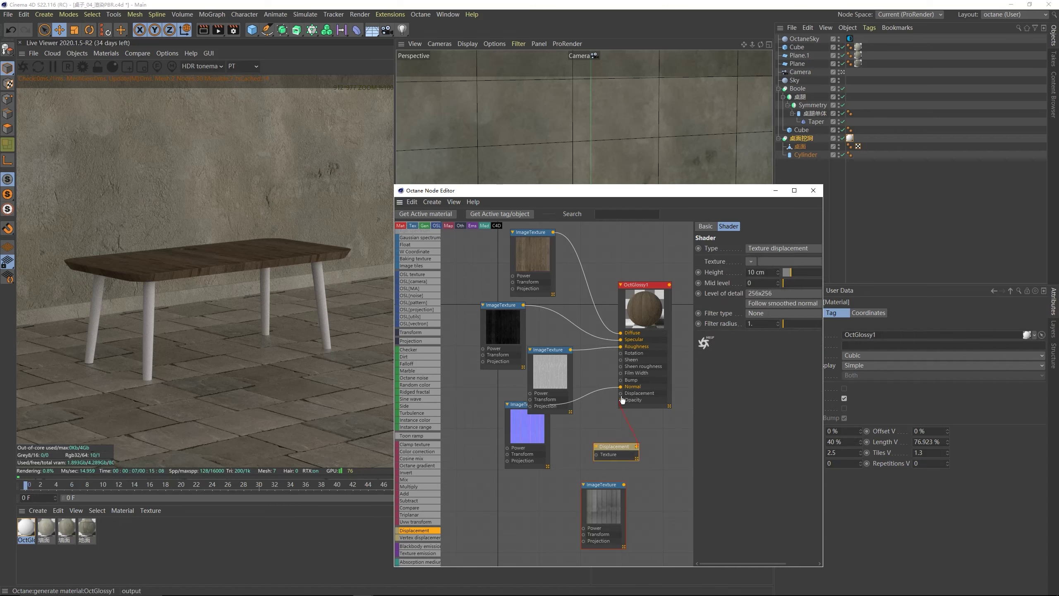
{"action": "left_click_drag", "start_coordinate": [622, 400], "coordinate": [621, 394]}
{"action": "left_click_drag", "start_coordinate": [624, 485], "coordinate": [596, 454]}
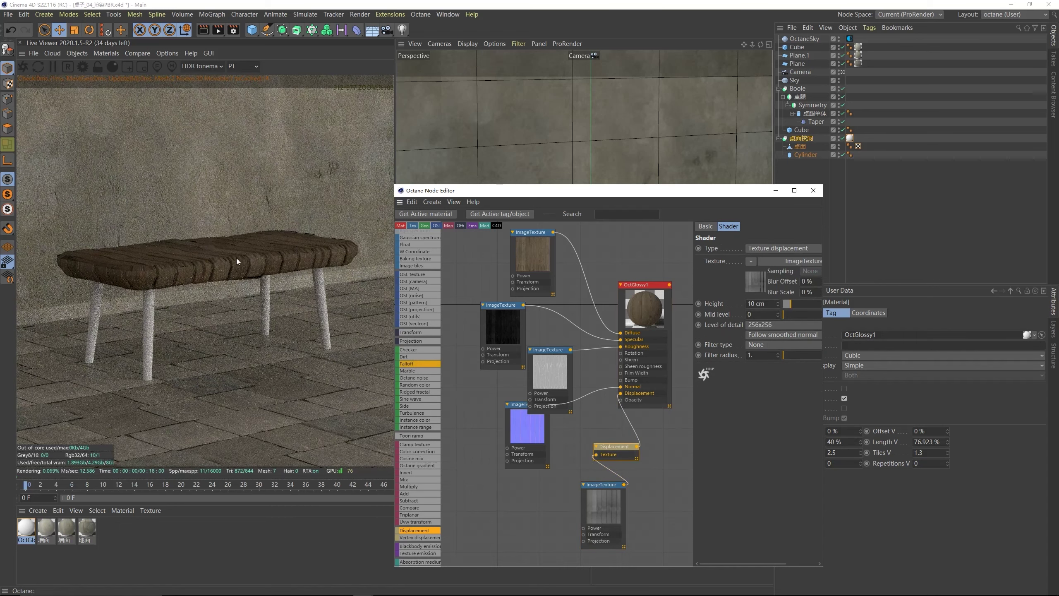
{"action": "left_click_drag", "start_coordinate": [618, 454], "coordinate": [619, 454]}
- Set the displacement level of detail to 4096x4096 and height to 1 cm
{"action": "left_click", "coordinate": [752, 327]}
{"action": "left_click", "coordinate": [763, 376]}
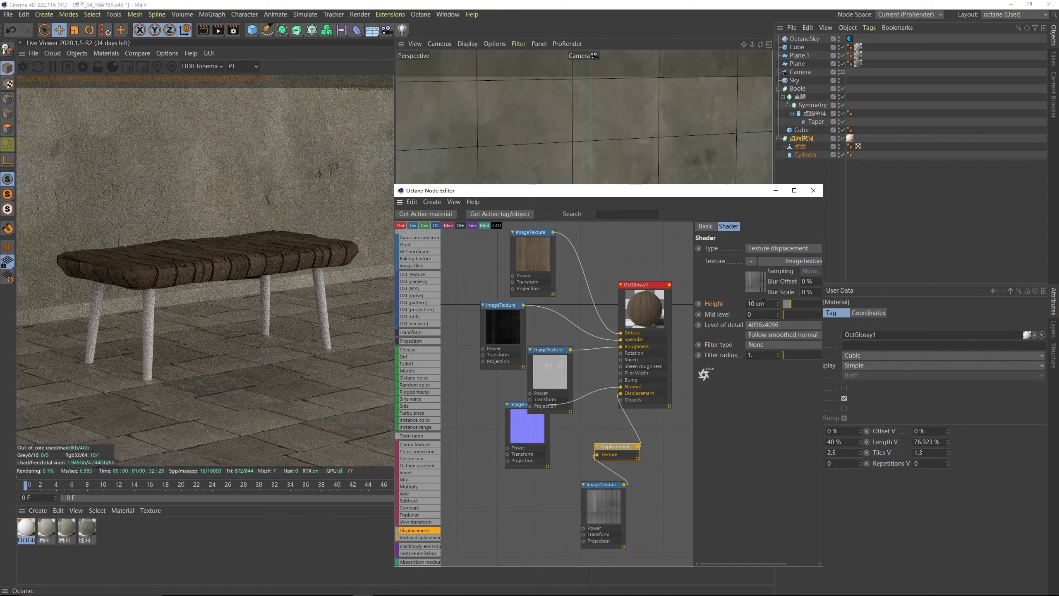
{"action": "type", "text": "1"}
{"action": "key", "text": "Return"}
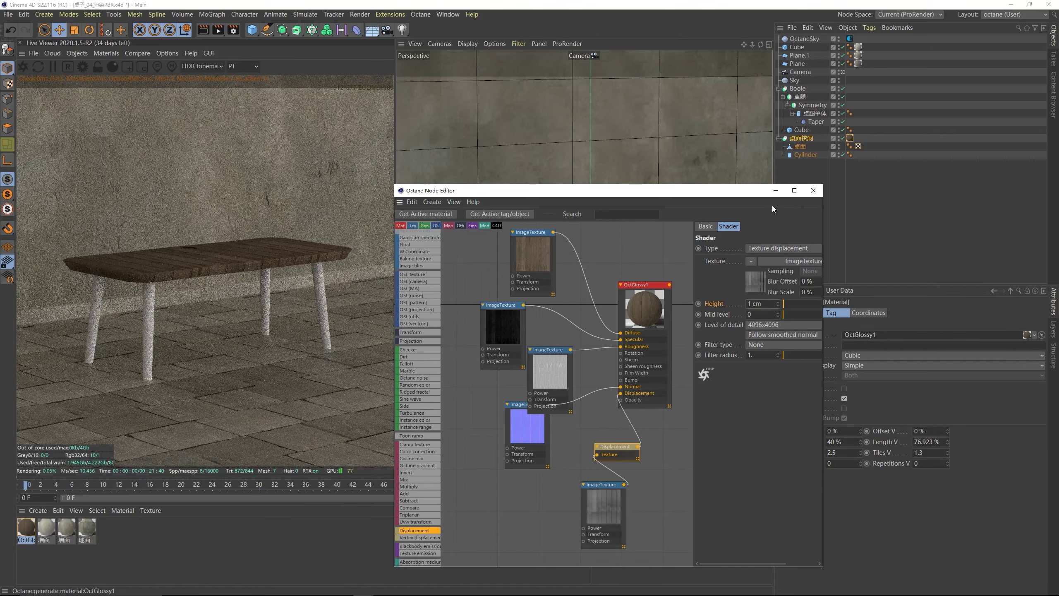
- Return to the Default Camera, view the tabletop close up, and set displacement mid level 0.277778
{"action": "left_click", "coordinate": [843, 71]}
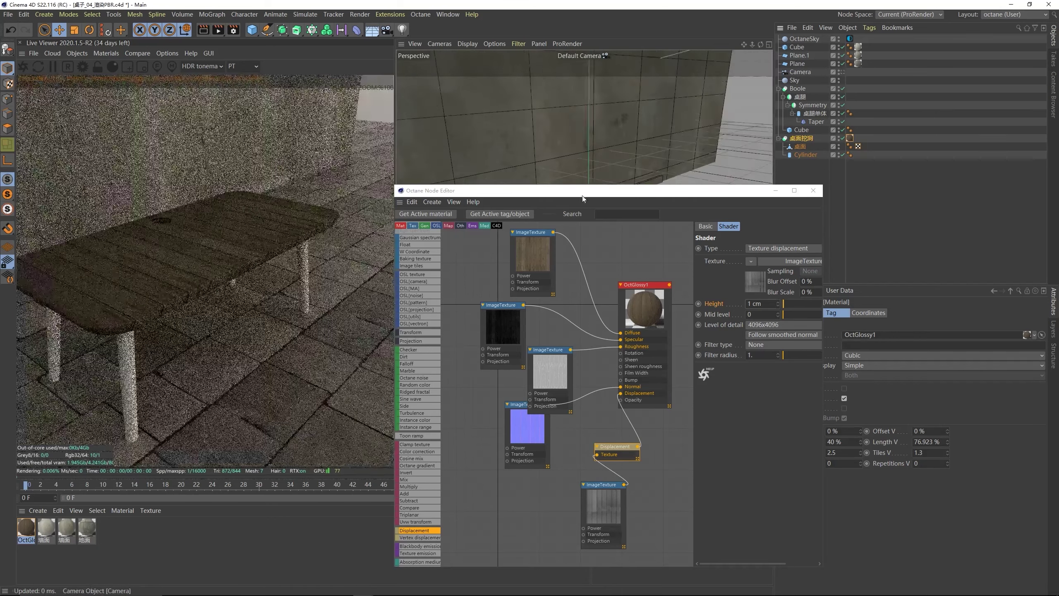
{"action": "left_click_drag", "start_coordinate": [580, 190], "coordinate": [578, 360]}
{"action": "mouse_move", "coordinate": [579, 255]}
{"action": "left_mouse_down", "text": "alt"}
{"action": "mouse_move", "coordinate": [646, 229]}
{"action": "mouse_move", "coordinate": [625, 250]}
{"action": "mouse_move", "coordinate": [675, 240]}
{"action": "mouse_move", "coordinate": [571, 267]}
{"action": "left_mouse_up", "text": "alt"}
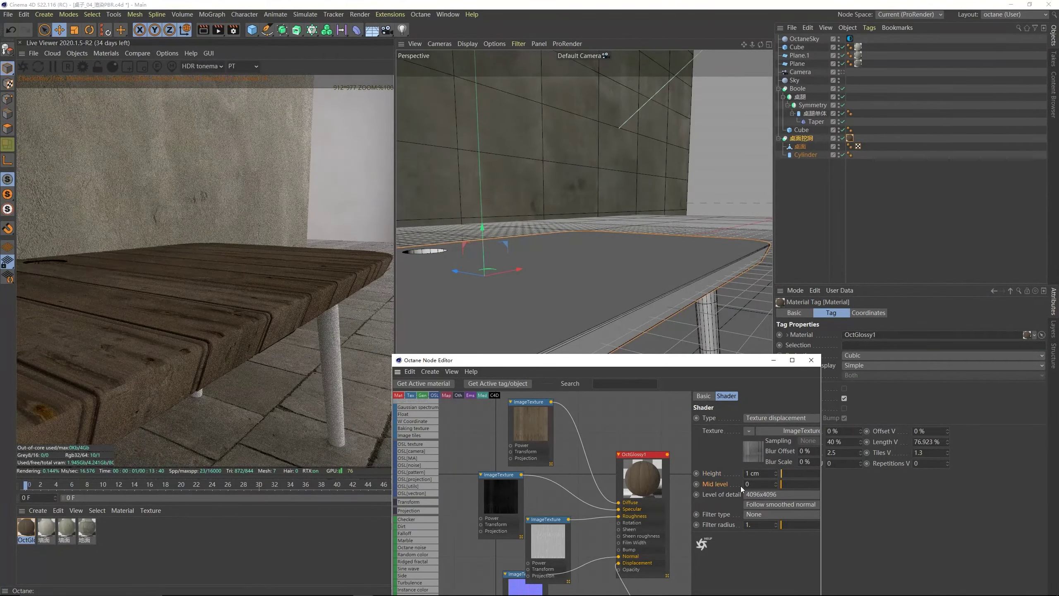
{"action": "left_click_drag", "start_coordinate": [789, 483], "coordinate": [803, 484]}
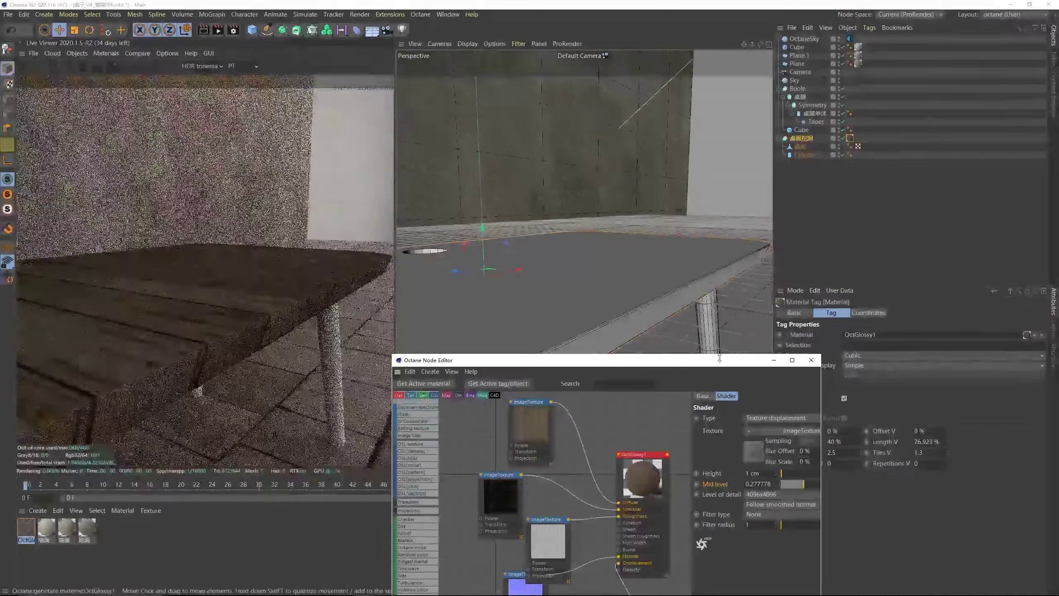
{"action": "left_click_drag", "start_coordinate": [730, 362], "coordinate": [920, 265]}
{"action": "mouse_move", "coordinate": [500, 293]}
{"action": "left_mouse_down", "text": "alt"}
{"action": "mouse_move", "coordinate": [525, 263]}
{"action": "mouse_move", "coordinate": [485, 289]}
{"action": "left_mouse_up", "text": "alt"}
{"action": "left_click_drag", "start_coordinate": [695, 378], "coordinate": [682, 369]}
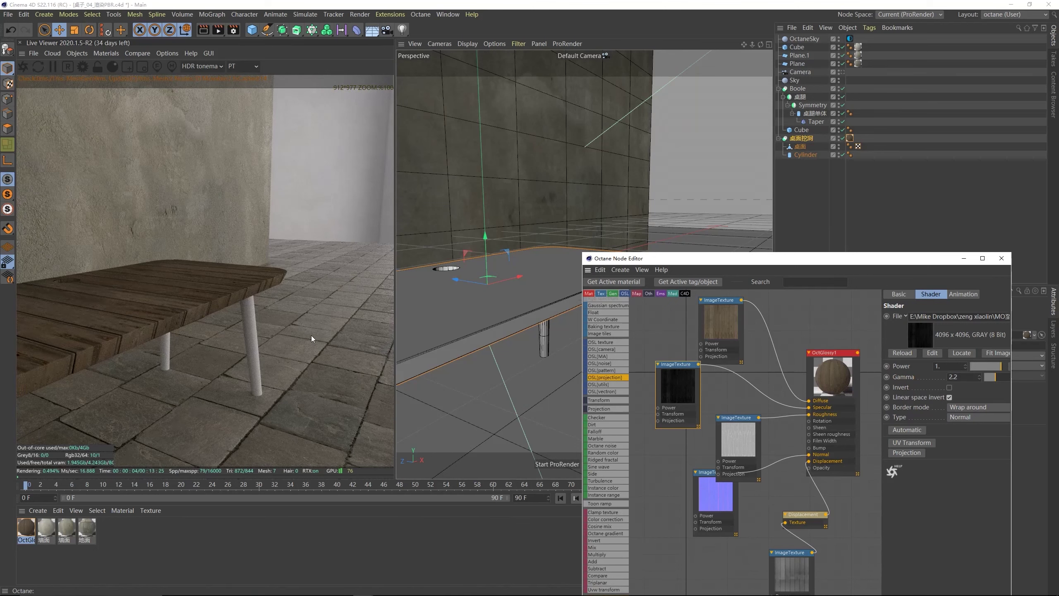
- Drag the spec texture node's Gamma from 2.2 down to 0.495
{"action": "left_click_drag", "start_coordinate": [475, 302], "coordinate": [486, 293], "text": "alt"}
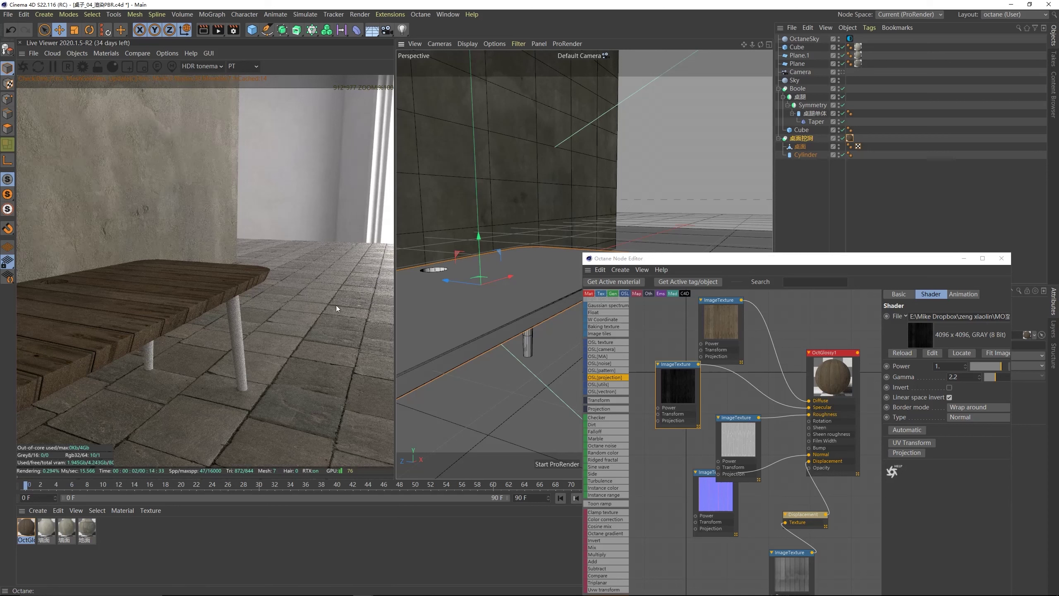
{"action": "left_click_drag", "start_coordinate": [675, 394], "coordinate": [666, 401]}
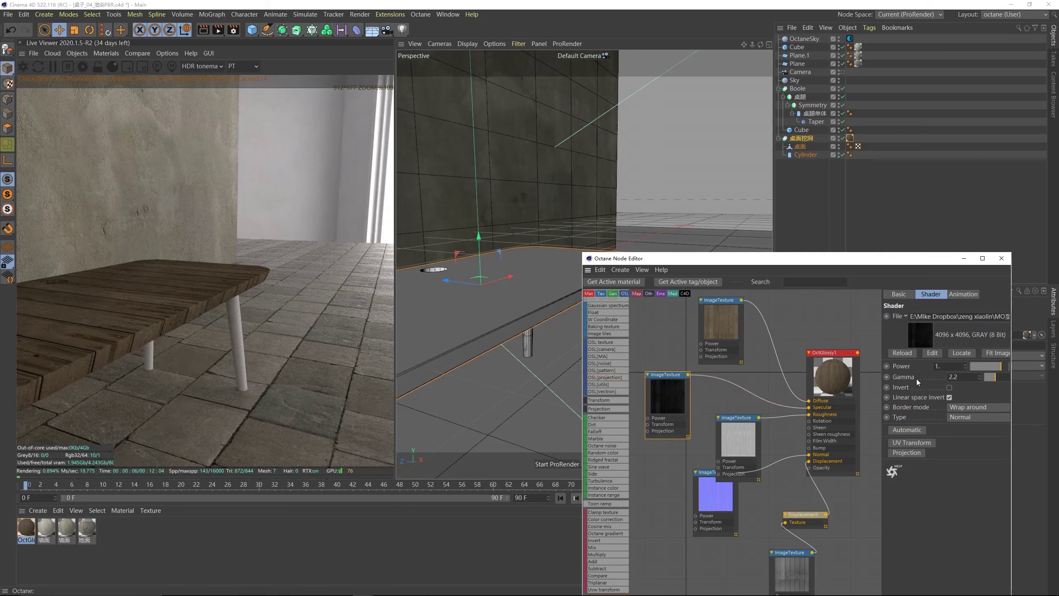
{"action": "left_click_drag", "start_coordinate": [989, 379], "coordinate": [987, 380]}
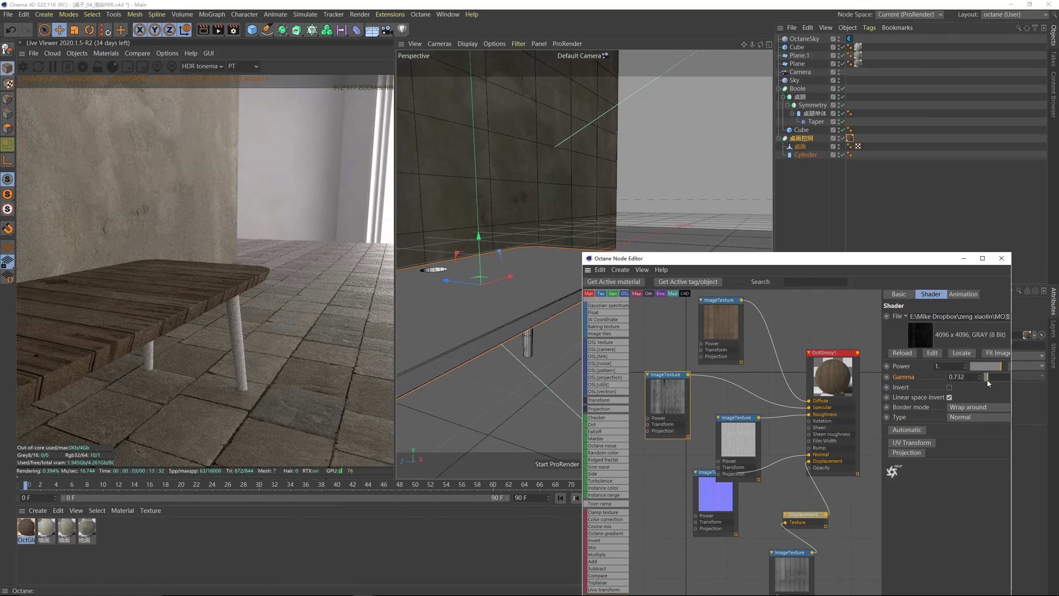
{"action": "left_click_drag", "start_coordinate": [987, 380], "coordinate": [987, 381]}
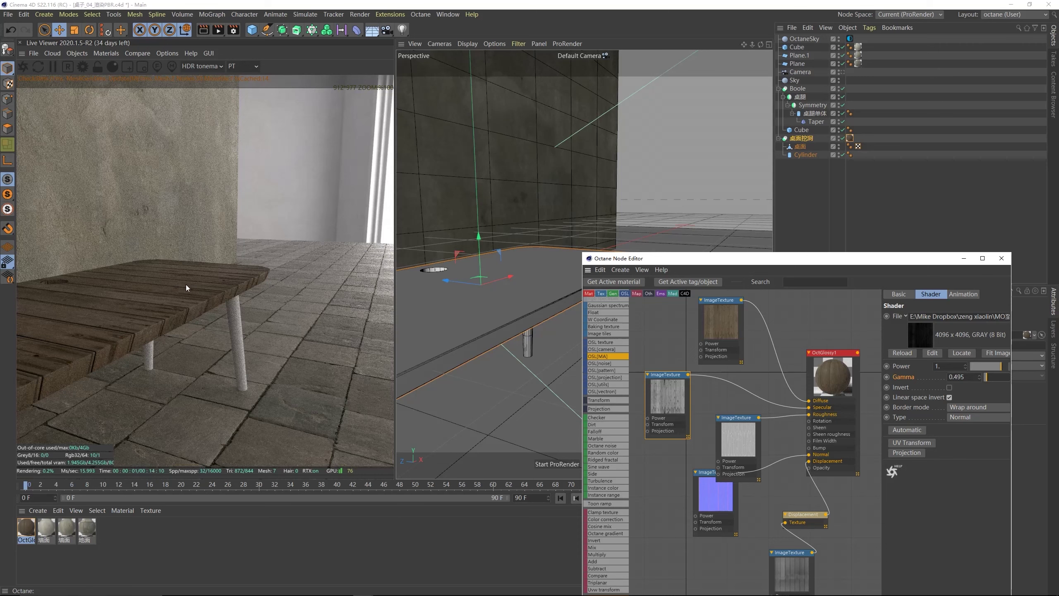
{"action": "left_click_drag", "start_coordinate": [754, 259], "coordinate": [593, 238]}
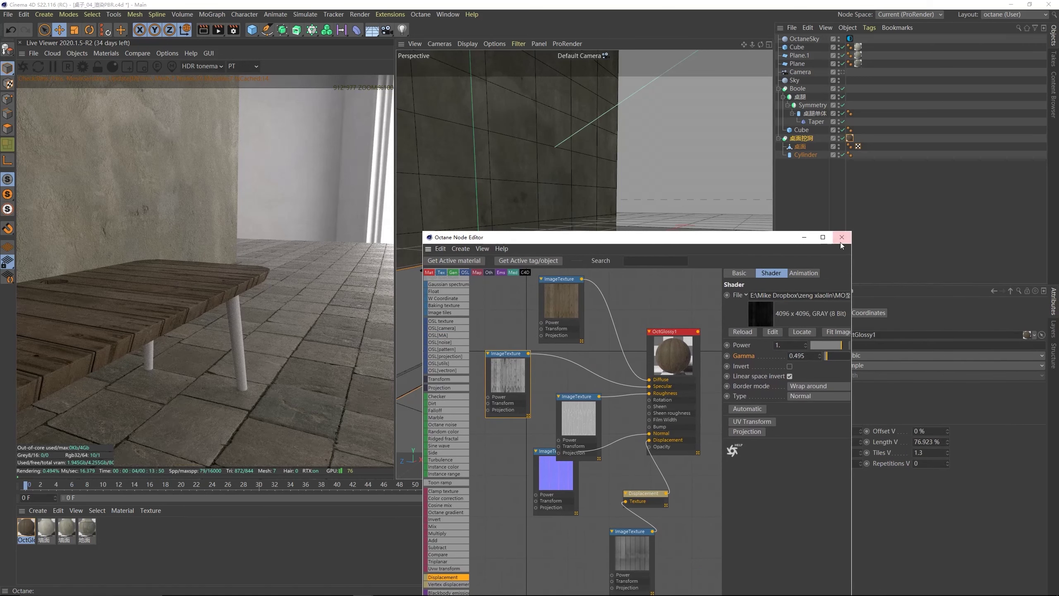
- Apply the wood material to the table legs with Cubic projection, viewing through the Camera
{"action": "left_click", "coordinate": [841, 240]}
{"action": "left_click", "coordinate": [842, 72]}
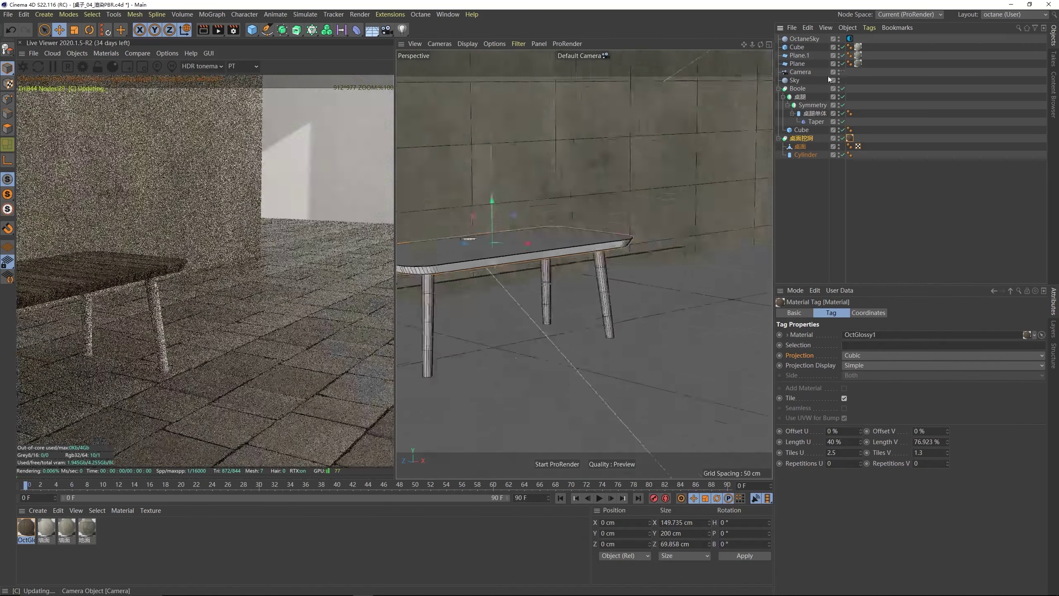
{"action": "left_click", "coordinate": [531, 278]}
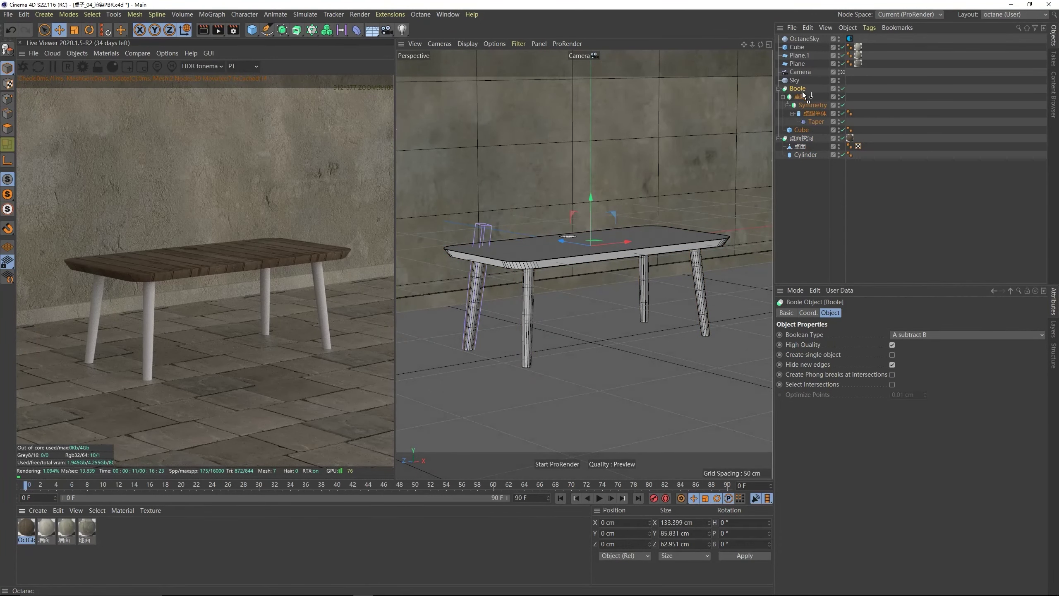
{"action": "left_click_drag", "start_coordinate": [804, 95], "coordinate": [803, 89]}
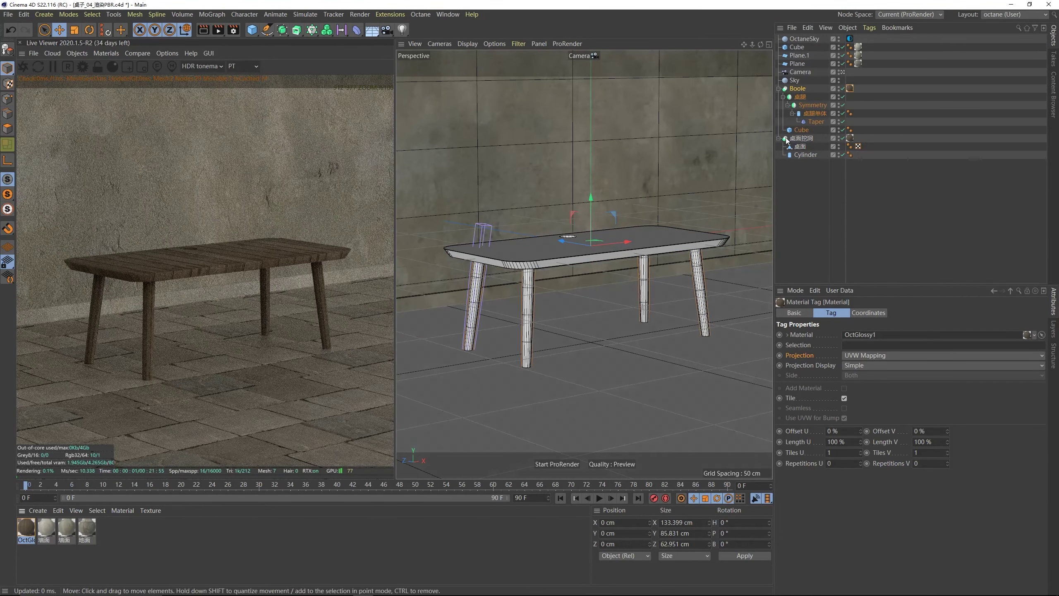
{"action": "left_click", "coordinate": [855, 355]}
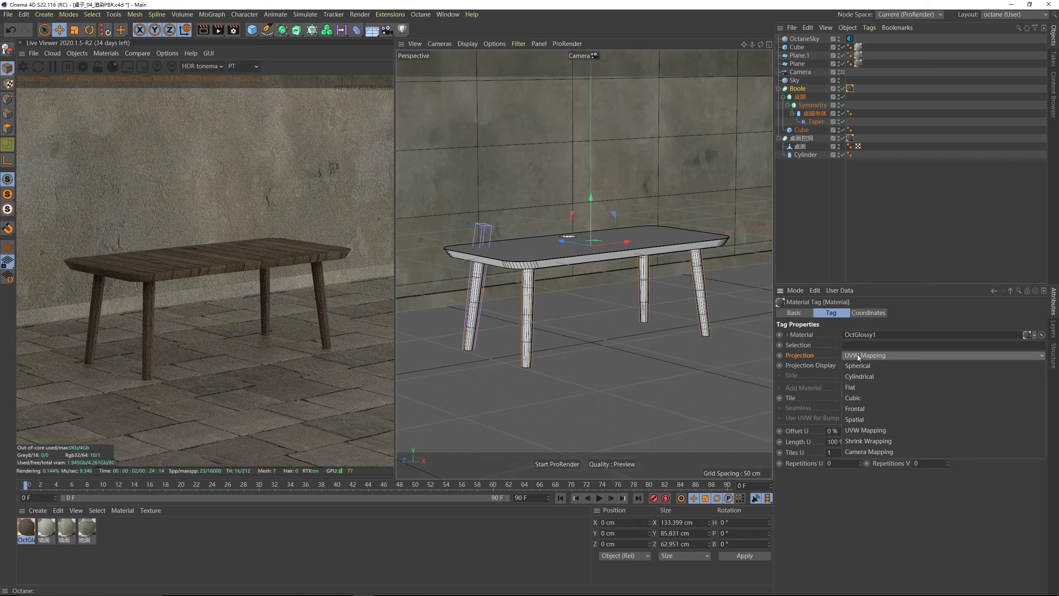
{"action": "left_click", "coordinate": [859, 400]}
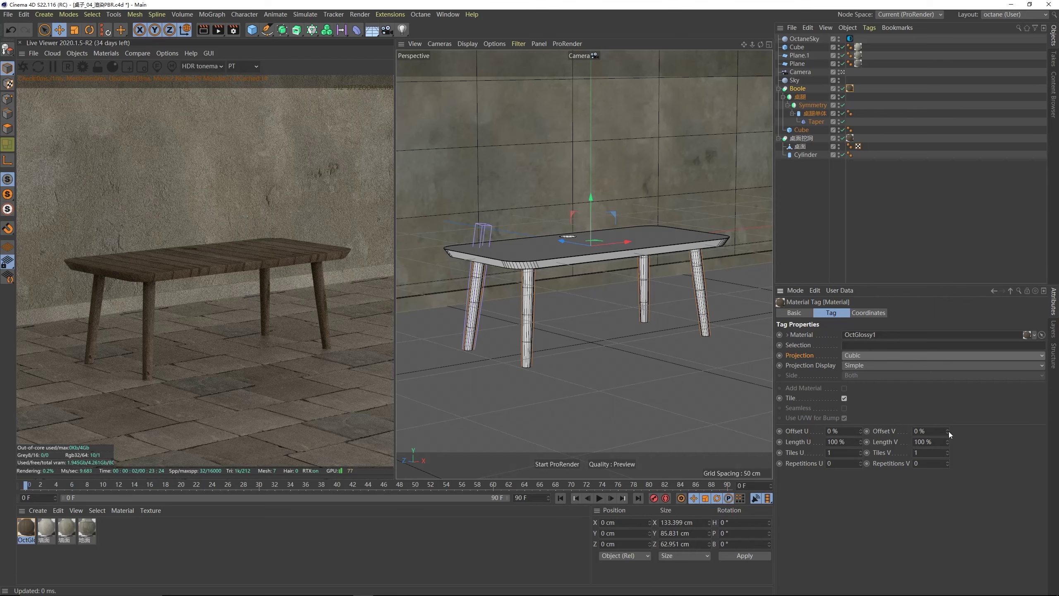
- Set the wood texture offset to -8 % U and 42 % V, then duplicate the material
{"action": "left_click_drag", "start_coordinate": [948, 431], "coordinate": [948, 432]}
{"action": "left_click_drag", "start_coordinate": [861, 430], "coordinate": [862, 432]}
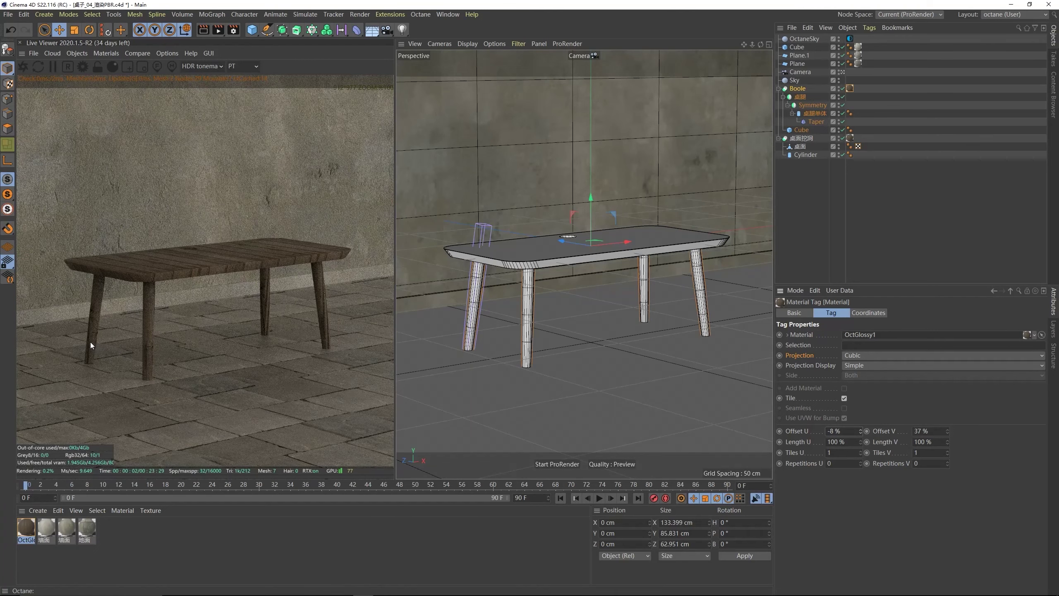
{"action": "left_click_drag", "start_coordinate": [948, 433], "coordinate": [948, 427]}
{"action": "key", "text": "ctrl+z"}
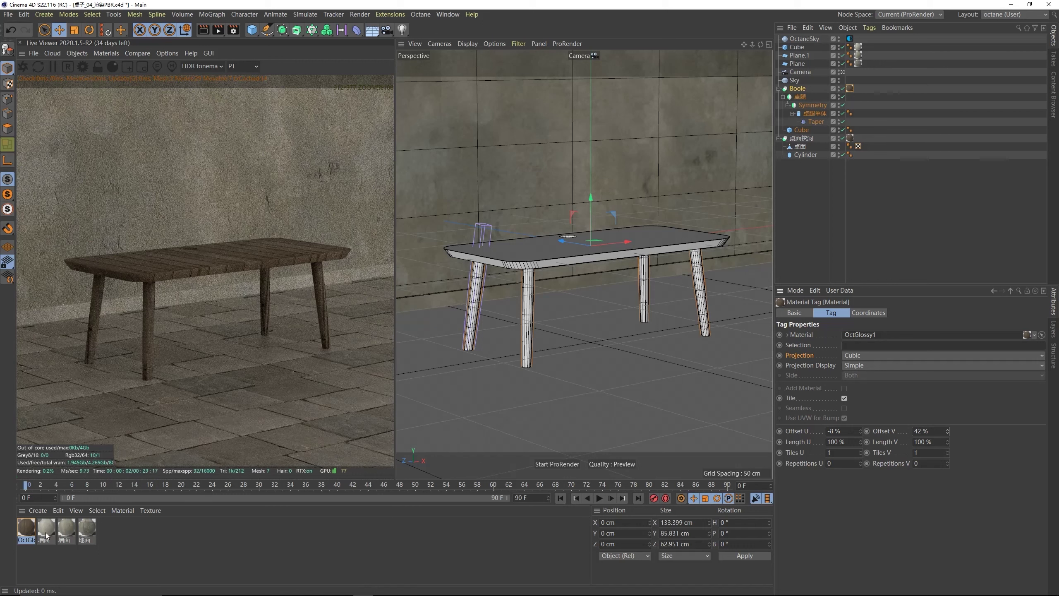
{"action": "left_click_drag", "start_coordinate": [27, 528], "coordinate": [925, 251], "text": "ctrl"}
- Apply the copied wood material to the table legs and name it 桌腿
{"action": "left_click_drag", "start_coordinate": [853, 89], "coordinate": [851, 89]}
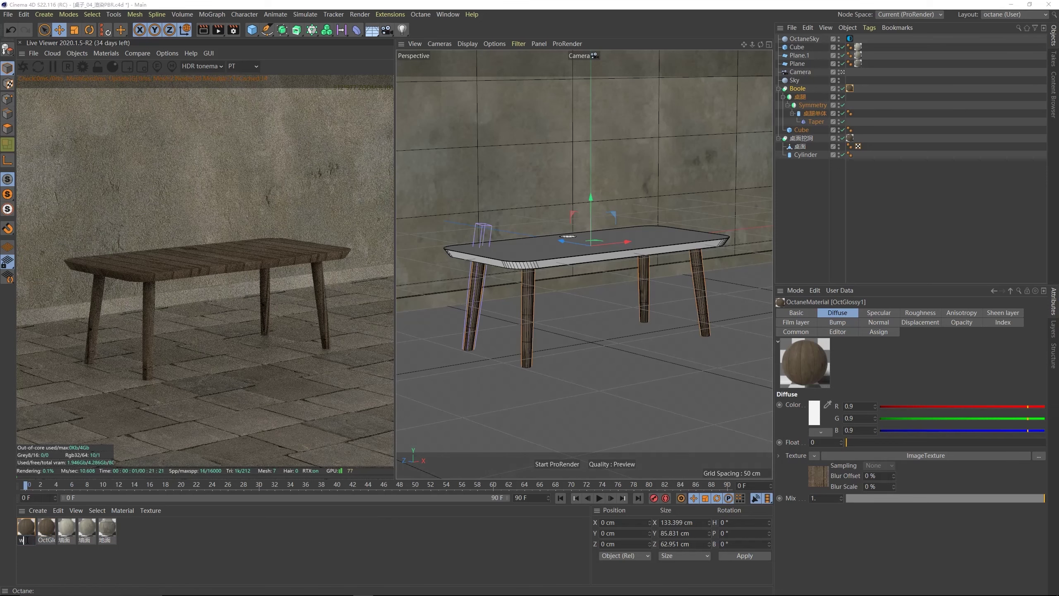
{"action": "type", "text": "桌腿"}
{"action": "key", "text": "Return"}
- Rename the tabletop's wood material to 桌面
{"action": "double_click", "coordinate": [45, 540]}
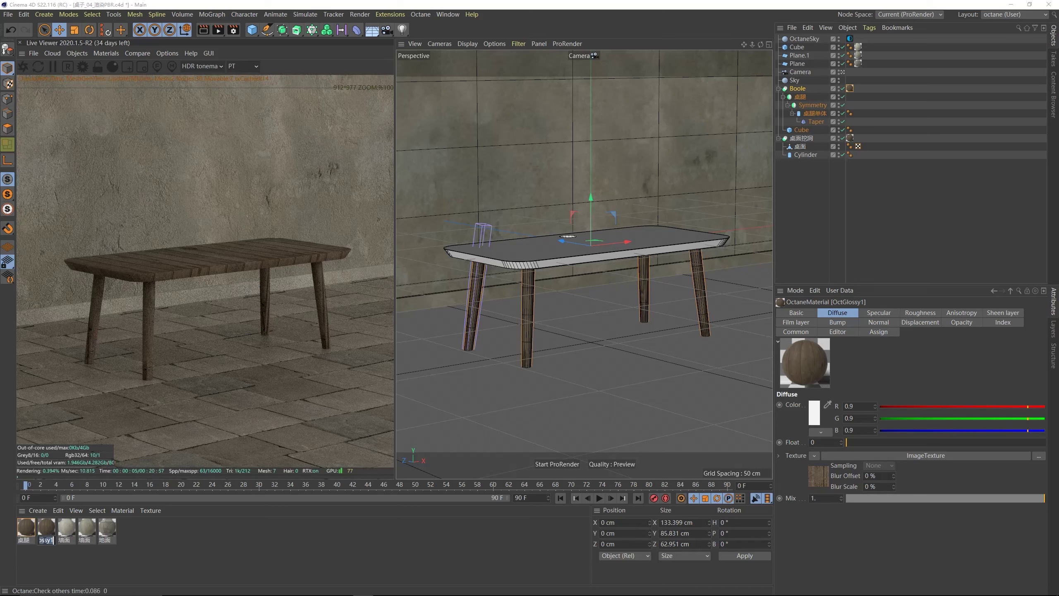
{"action": "type", "text": "zh"}
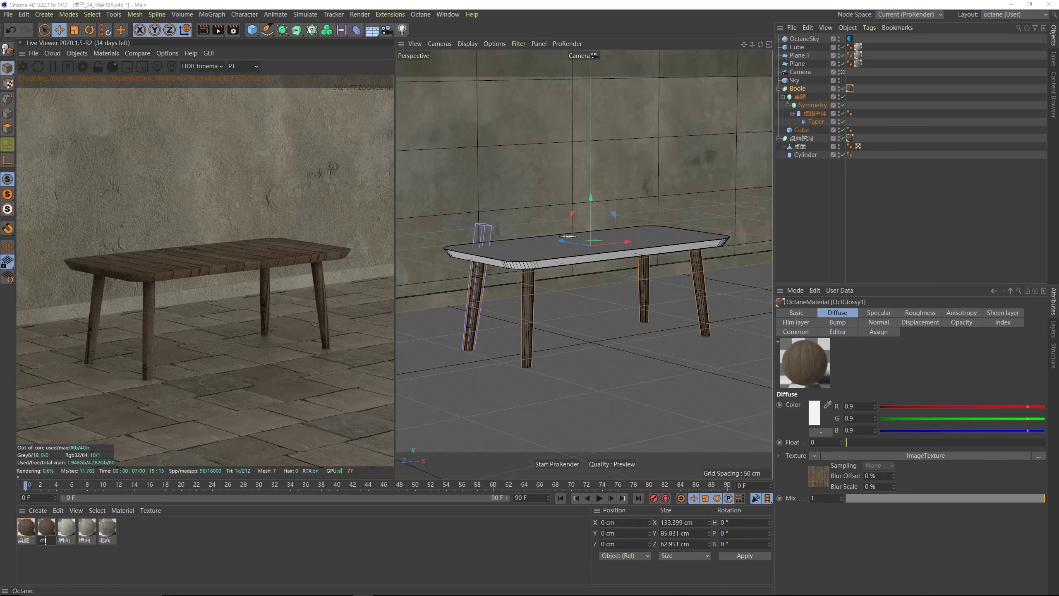
{"action": "type", "text": "uomian"}
{"action": "key", "text": "space"}
- Select the 桌腿 material and open its Octane node graph
{"action": "left_click", "coordinate": [26, 529]}
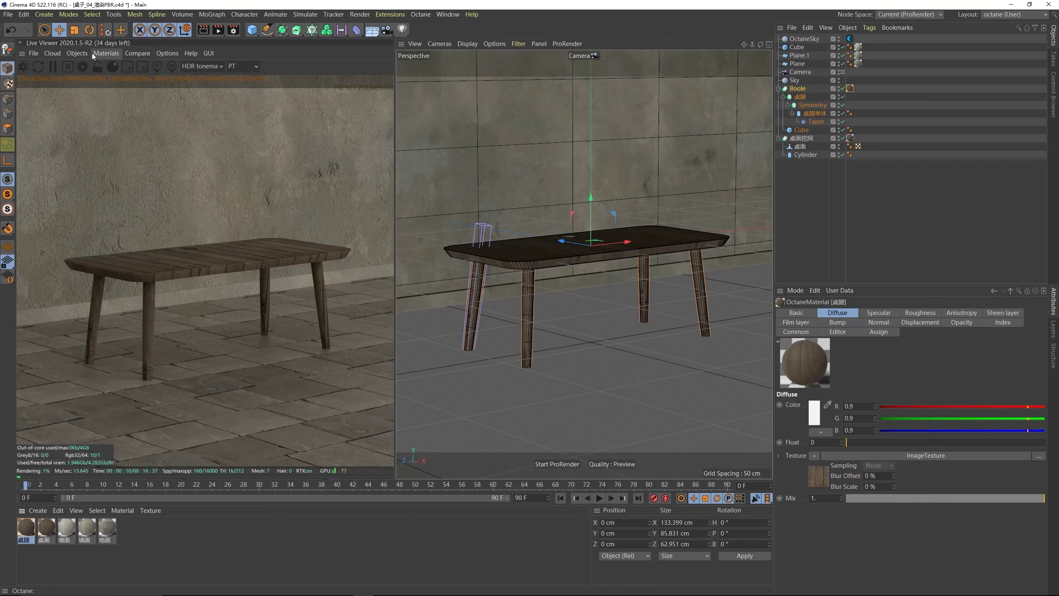
{"action": "left_click", "coordinate": [94, 53]}
{"action": "left_click", "coordinate": [114, 75]}
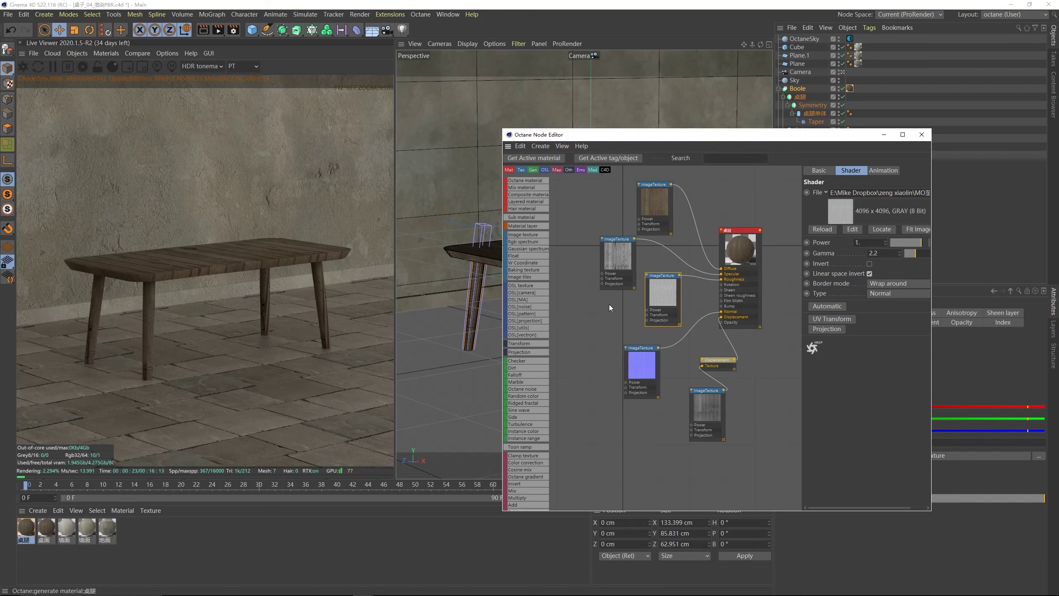
- Reposition the Octane Node Editor and add a Projection node to the graph
{"action": "left_click_drag", "start_coordinate": [608, 135], "coordinate": [503, 354]}
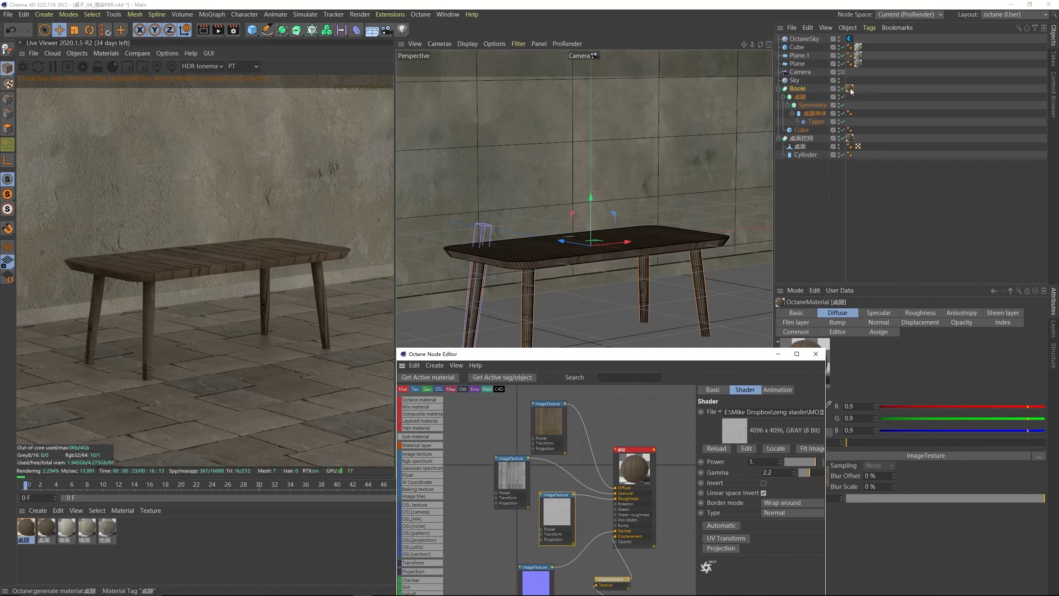
{"action": "left_click_drag", "start_coordinate": [642, 353], "coordinate": [730, 202]}
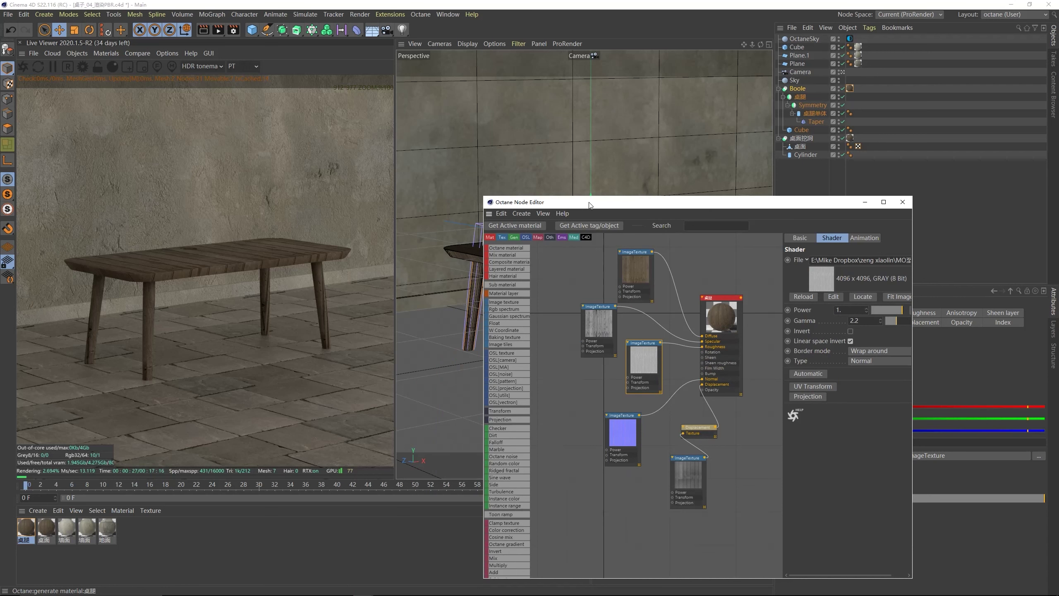
{"action": "left_click_drag", "start_coordinate": [590, 204], "coordinate": [565, 353]}
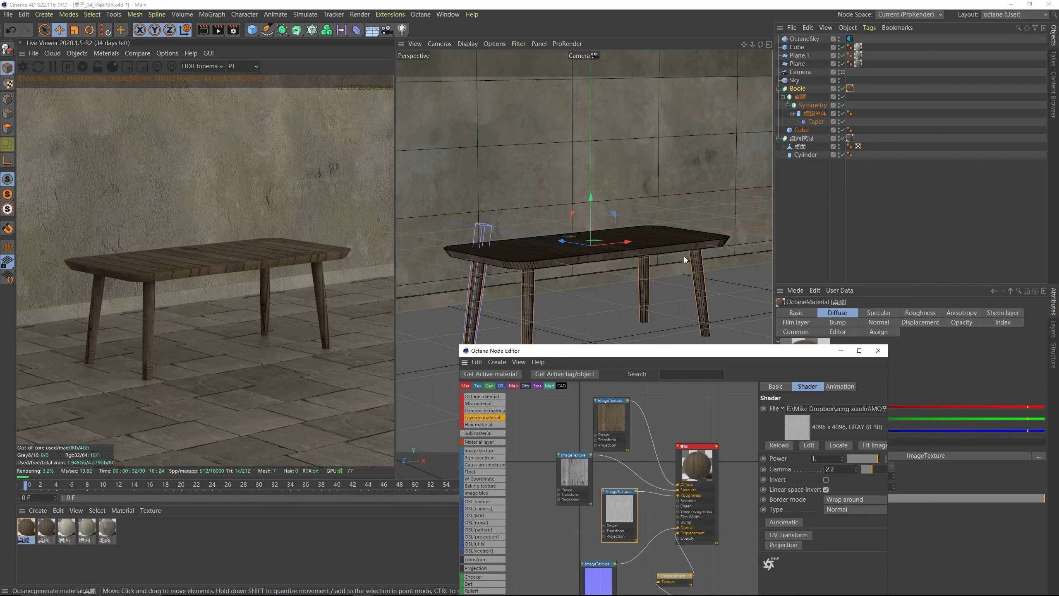
{"action": "left_click_drag", "start_coordinate": [662, 351], "coordinate": [684, 170]}
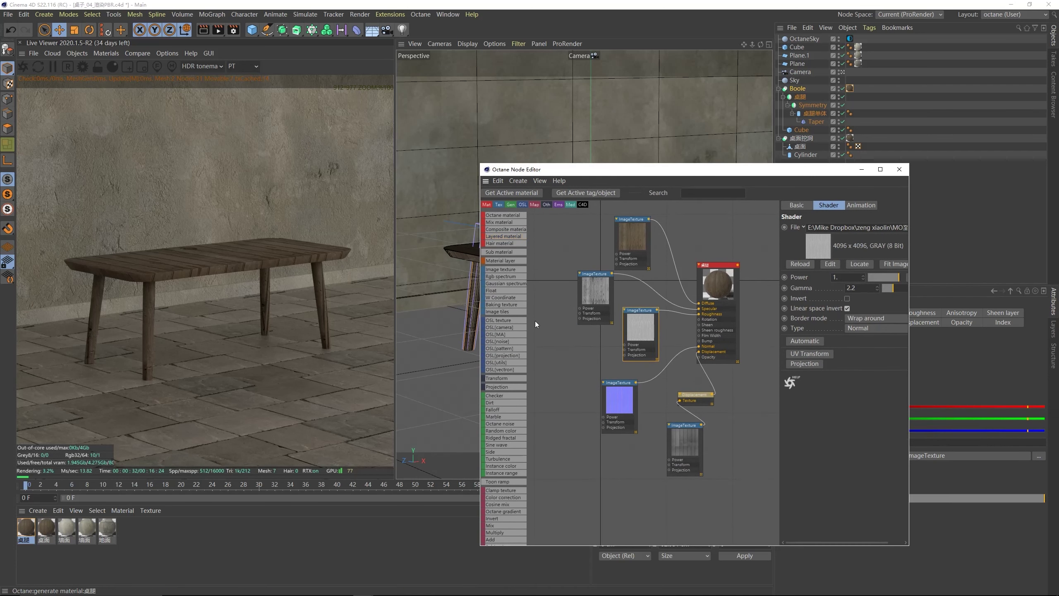
{"action": "right_click", "coordinate": [543, 334]}
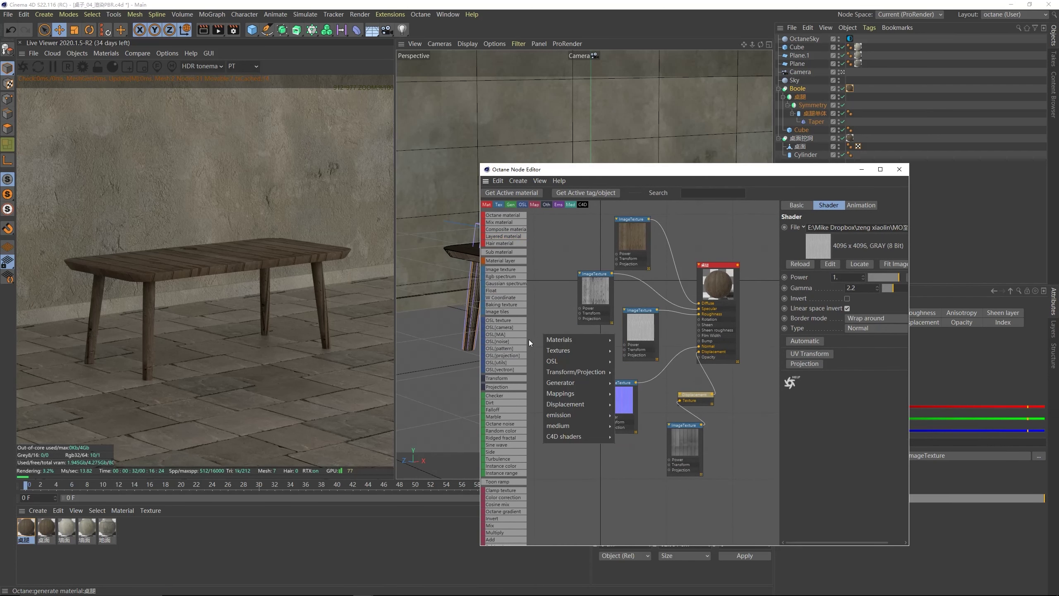
{"action": "mouse_move", "coordinate": [581, 371]}
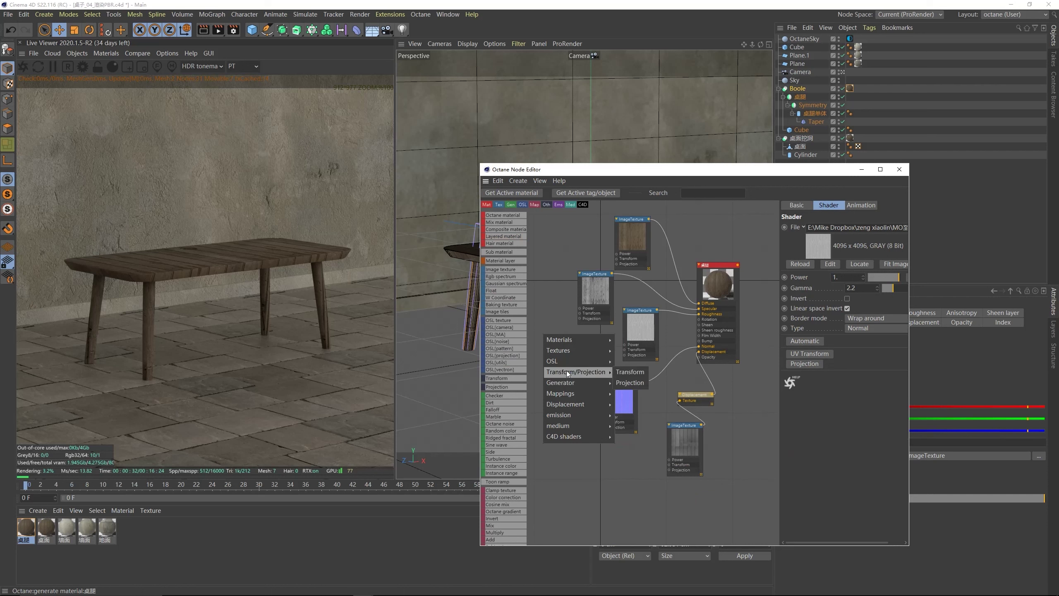
{"action": "left_click", "coordinate": [629, 382]}
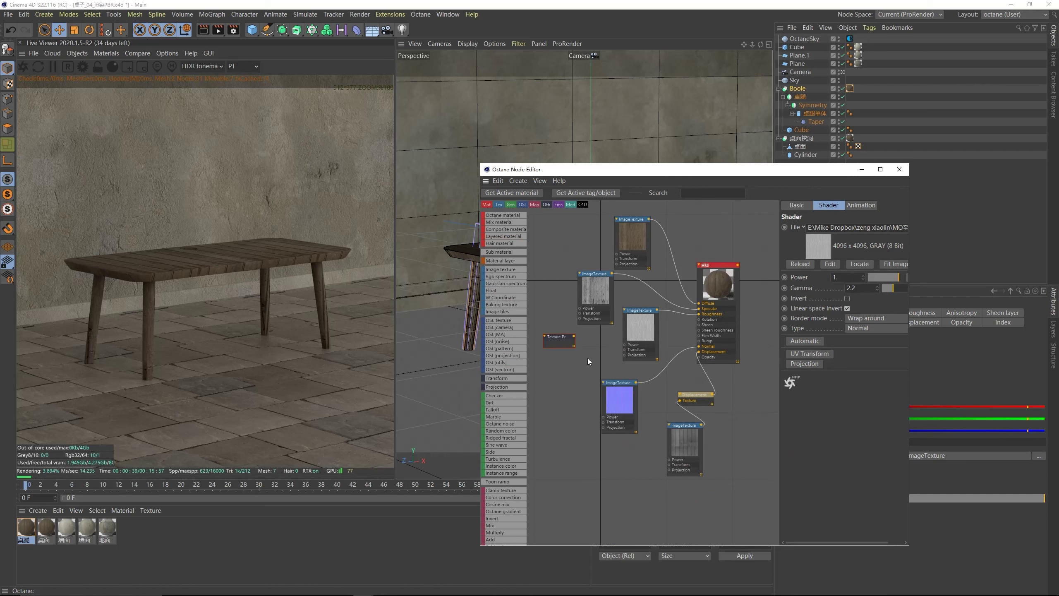
{"action": "left_click", "coordinate": [541, 354]}
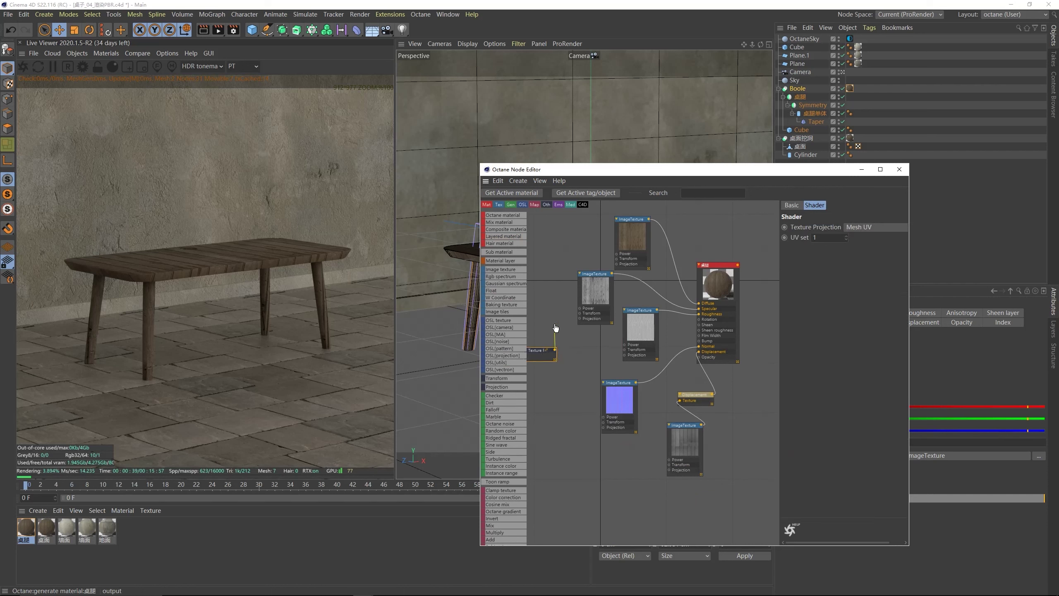
- Wire the Projection node into every ImageTexture node of the 桌腿 material
{"action": "left_click_drag", "start_coordinate": [555, 328], "coordinate": [618, 264]}
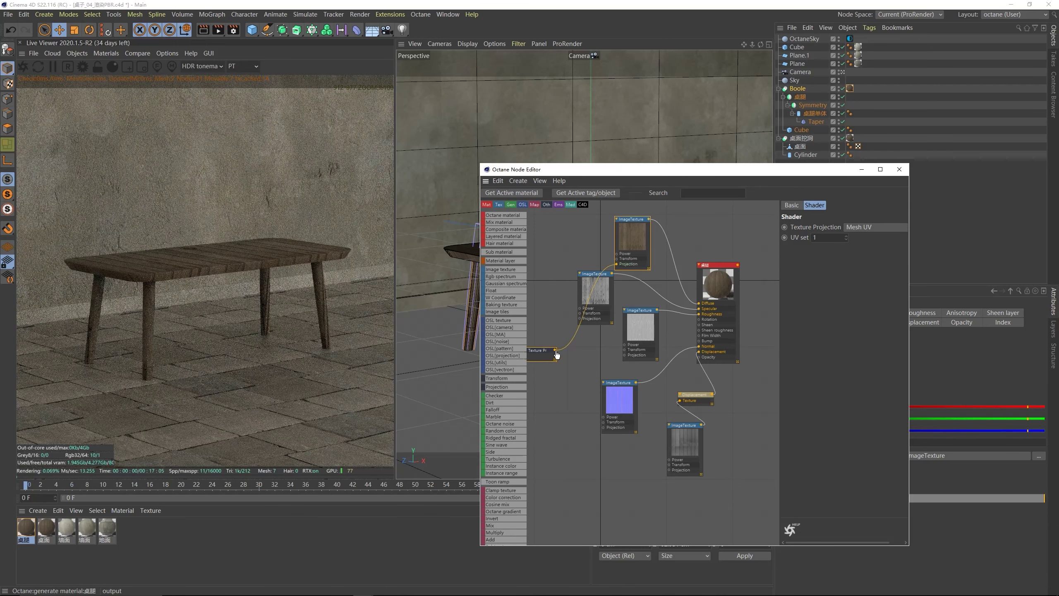
{"action": "left_click_drag", "start_coordinate": [581, 324], "coordinate": [625, 355]}
{"action": "left_click_drag", "start_coordinate": [555, 350], "coordinate": [603, 428]}
{"action": "left_click_drag", "start_coordinate": [555, 349], "coordinate": [669, 470]}
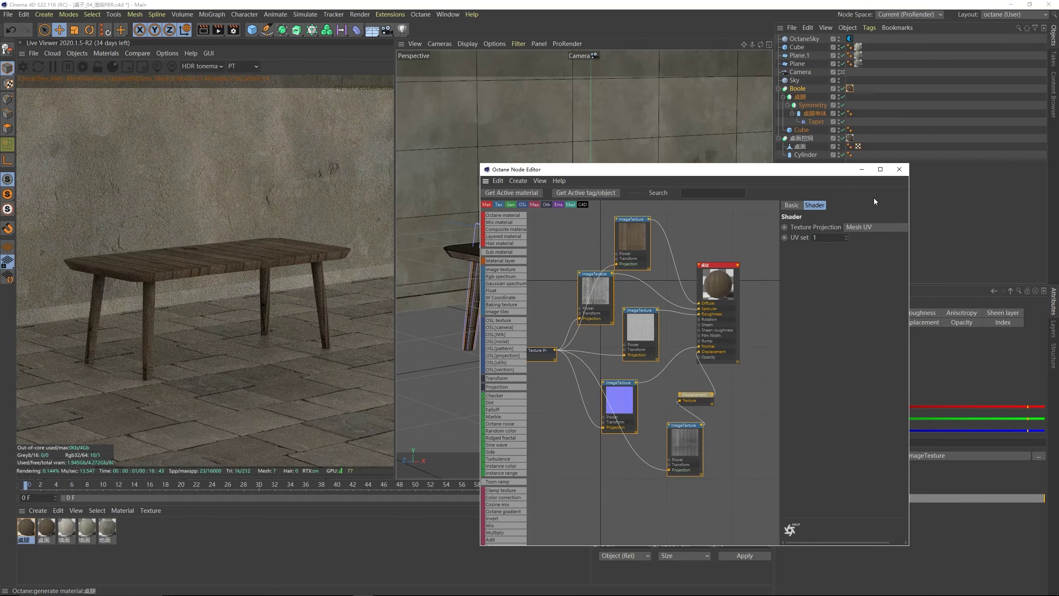
- Set the projection to Box with locked uniform scale 1.191481 and X offset 0.413043
{"action": "left_click", "coordinate": [860, 228]}
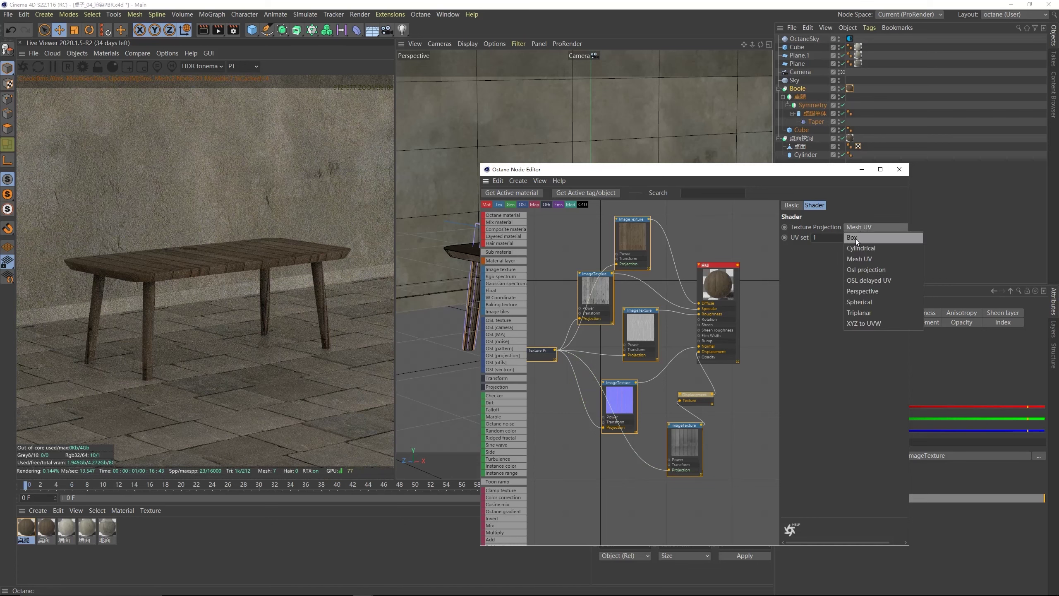
{"action": "left_click", "coordinate": [856, 239]}
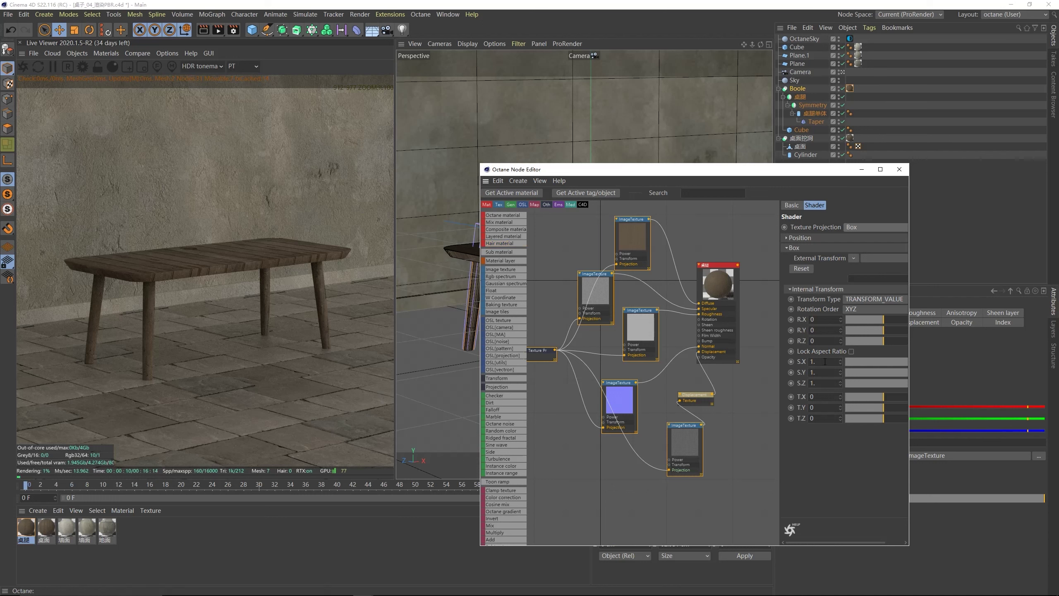
{"action": "left_click", "coordinate": [851, 351]}
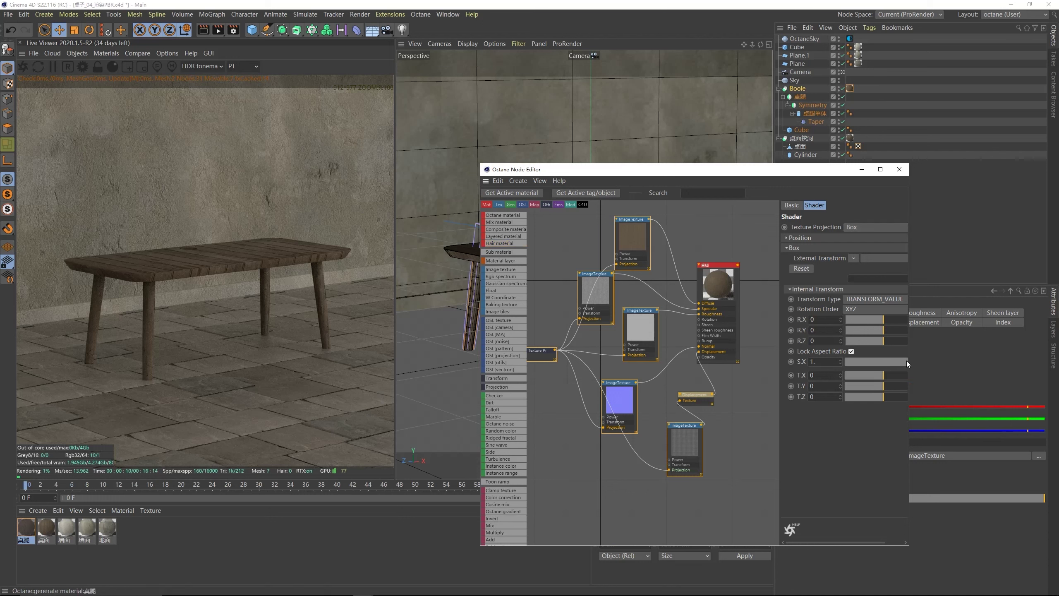
{"action": "mouse_move", "coordinate": [912, 365]}
{"action": "left_mouse_down"}
{"action": "mouse_move", "coordinate": [921, 364]}
{"action": "mouse_move", "coordinate": [907, 375]}
{"action": "left_mouse_up"}
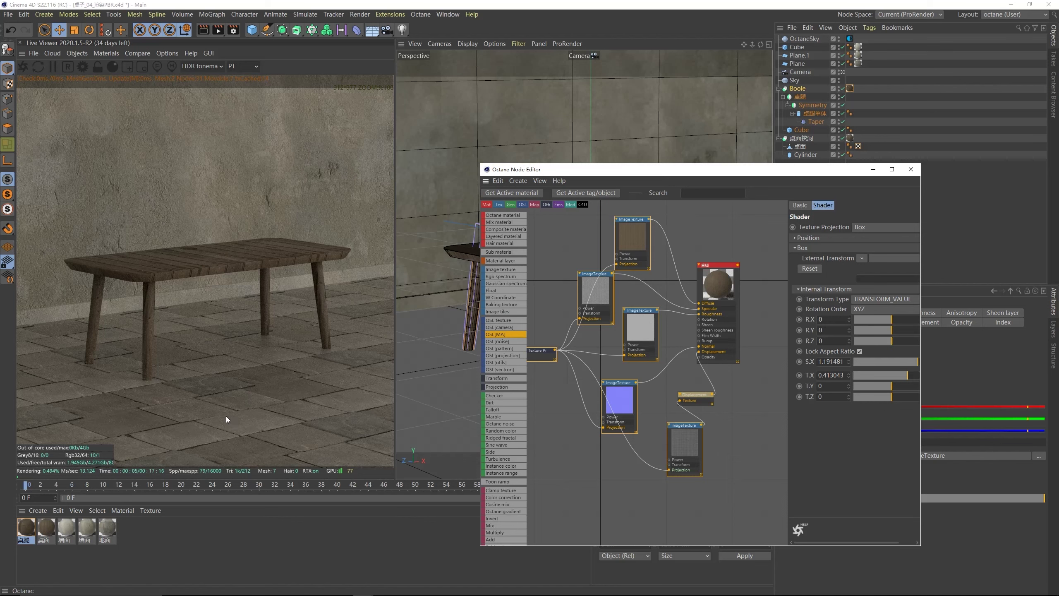
{"action": "left_click", "coordinate": [844, 73]}
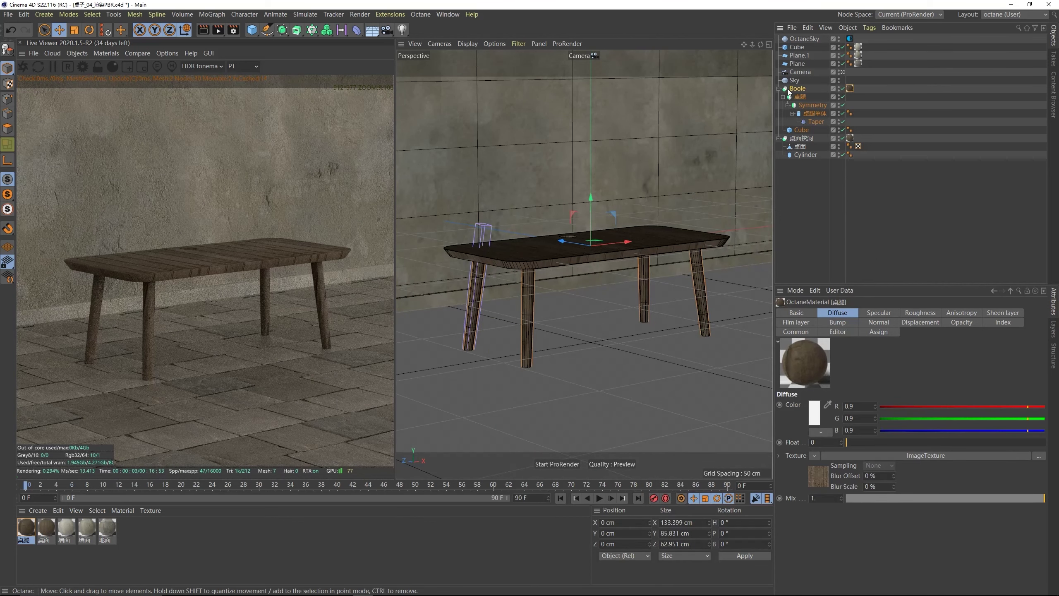
- Rotate the OctaneSky tag to RotX -0.006593 and drag its Power down to 0
{"action": "left_click", "coordinate": [850, 38]}
{"action": "mouse_move", "coordinate": [935, 402]}
{"action": "left_mouse_down"}
{"action": "mouse_move", "coordinate": [884, 405]}
{"action": "mouse_move", "coordinate": [965, 399]}
{"action": "mouse_move", "coordinate": [945, 402]}
{"action": "mouse_move", "coordinate": [933, 423]}
{"action": "mouse_move", "coordinate": [924, 417]}
{"action": "mouse_move", "coordinate": [980, 410]}
{"action": "mouse_move", "coordinate": [904, 406]}
{"action": "mouse_move", "coordinate": [945, 402]}
{"action": "left_mouse_up"}
{"action": "left_click_drag", "start_coordinate": [880, 393], "coordinate": [951, 401]}
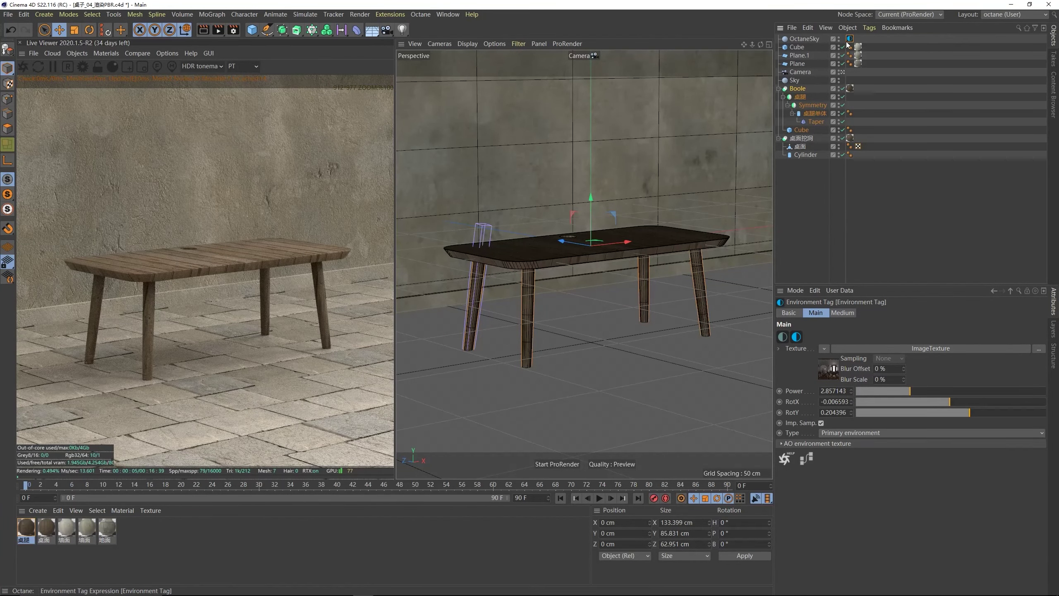
{"action": "left_click_drag", "start_coordinate": [890, 391], "coordinate": [855, 392]}
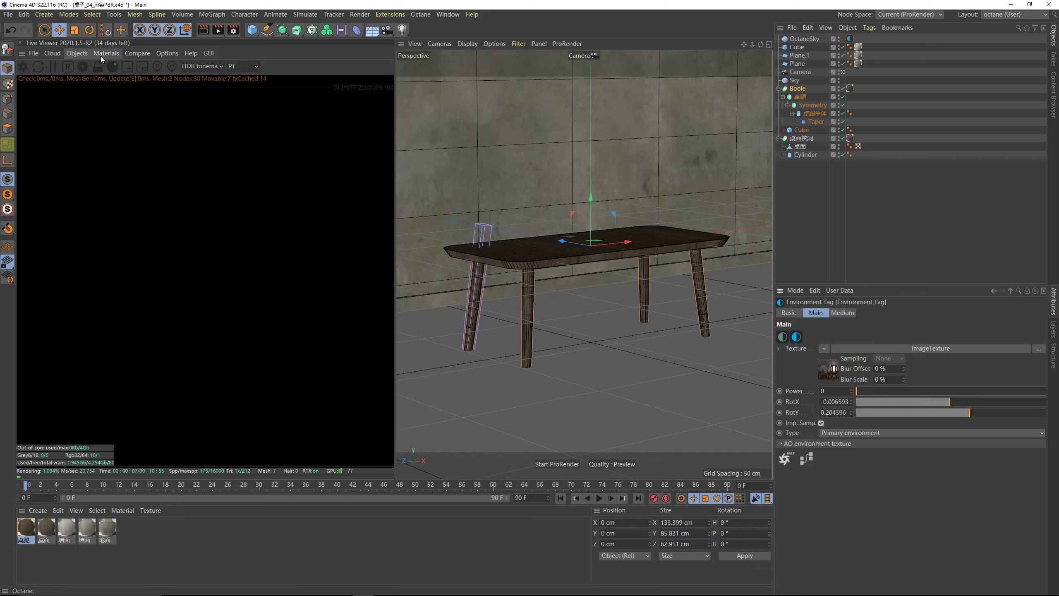
- Add an Octane Daylight, angle it to H -103°, P -99°, then delete it again
{"action": "left_click", "coordinate": [76, 54]}
{"action": "mouse_move", "coordinate": [96, 98]}
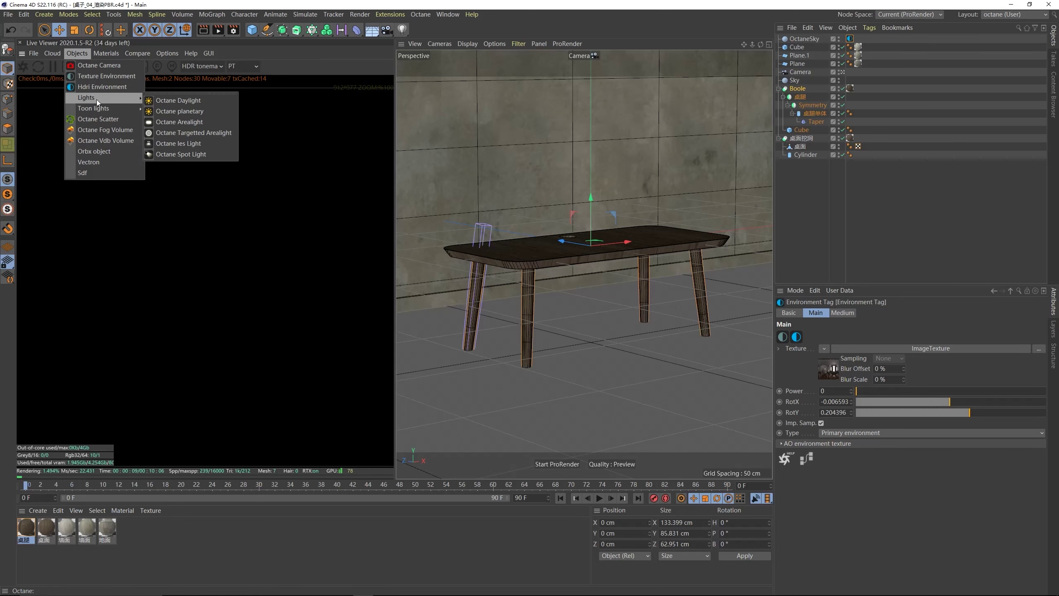
{"action": "left_click", "coordinate": [194, 102]}
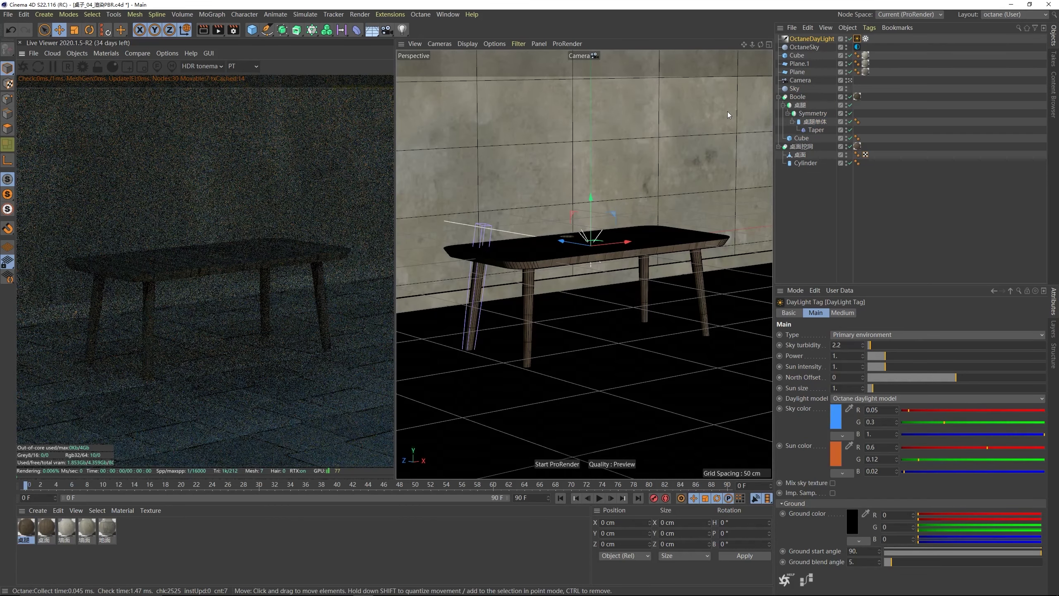
{"action": "left_click", "coordinate": [812, 38]}
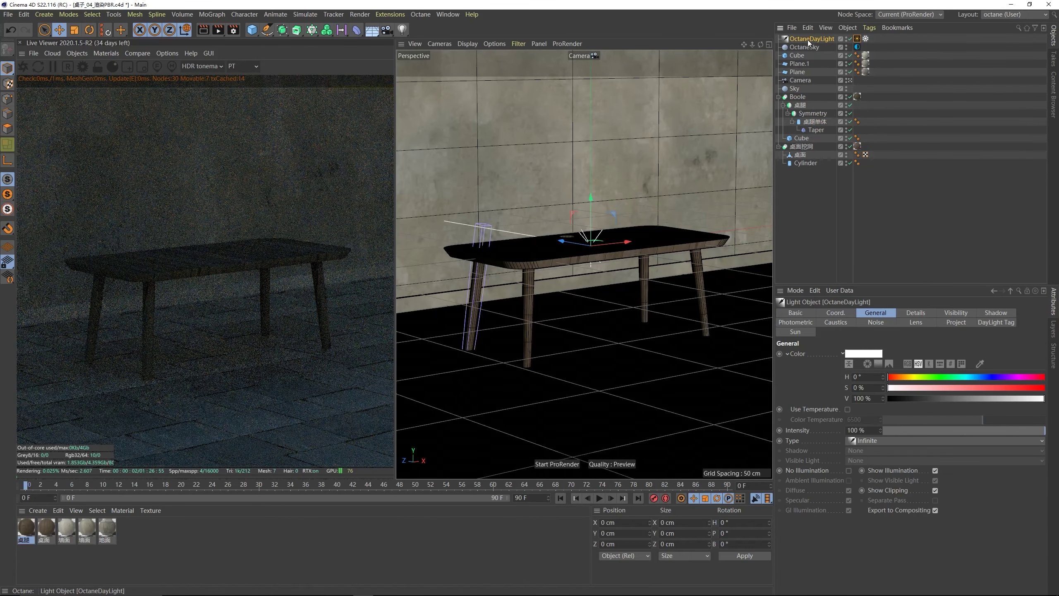
{"action": "left_click", "coordinate": [836, 313]}
{"action": "left_click_drag", "start_coordinate": [966, 364], "coordinate": [965, 413]}
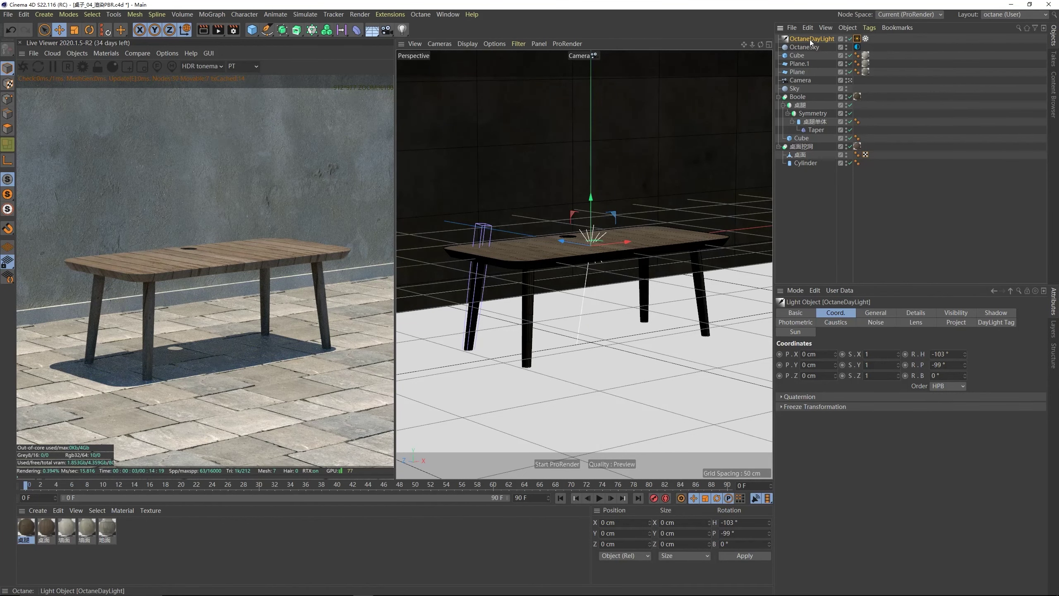
{"action": "key", "text": "Delete"}
- Create an Octane area light and tilt it to -90° pitch facing down
{"action": "left_click", "coordinate": [77, 53]}
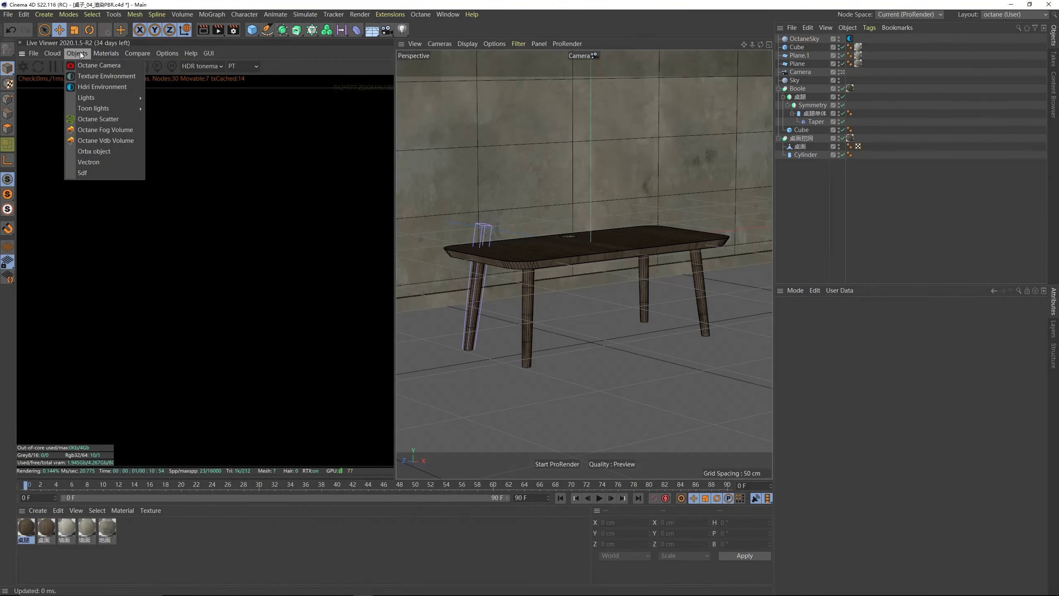
{"action": "mouse_move", "coordinate": [108, 98]}
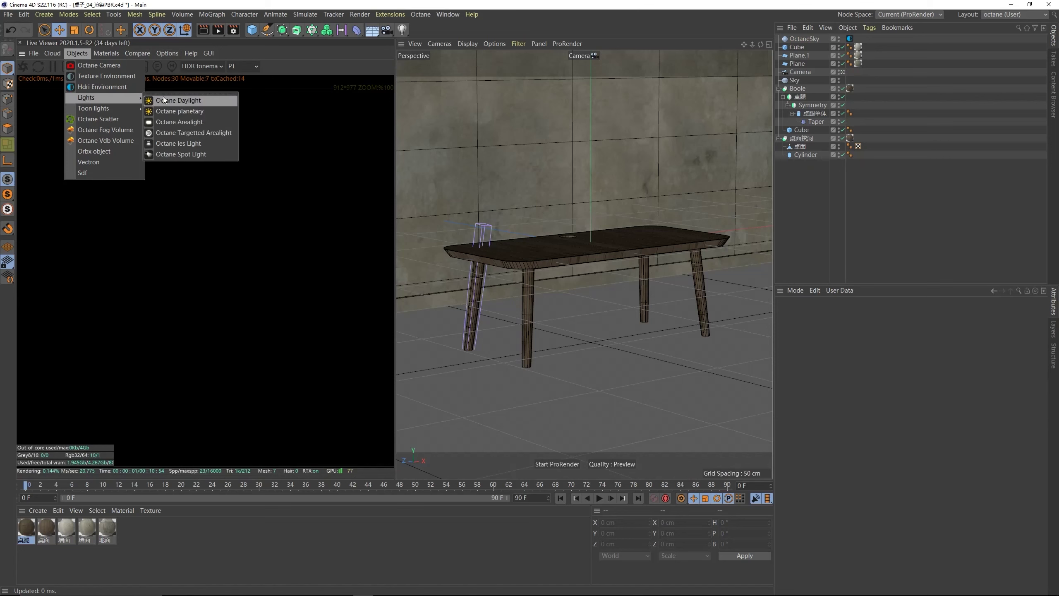
{"action": "left_click", "coordinate": [184, 121]}
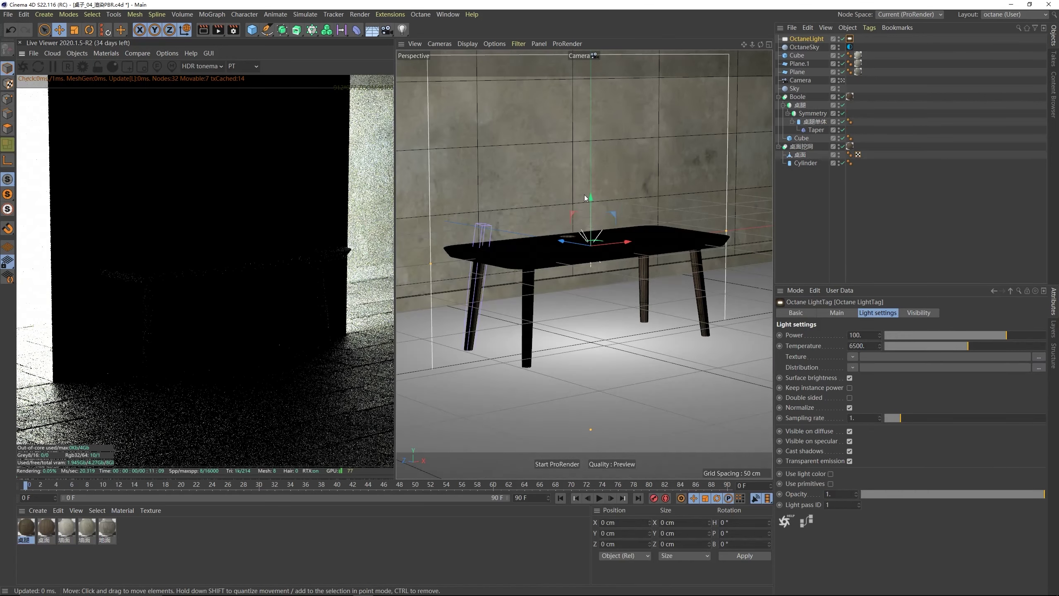
{"action": "left_click", "coordinate": [89, 30]}
{"action": "left_click_drag", "start_coordinate": [612, 236], "coordinate": [594, 80]}
- Shrink the light to about 37%, raise it to Y 91.516 cm, keep Power 100, shift it along X
{"action": "left_click", "coordinate": [59, 30]}
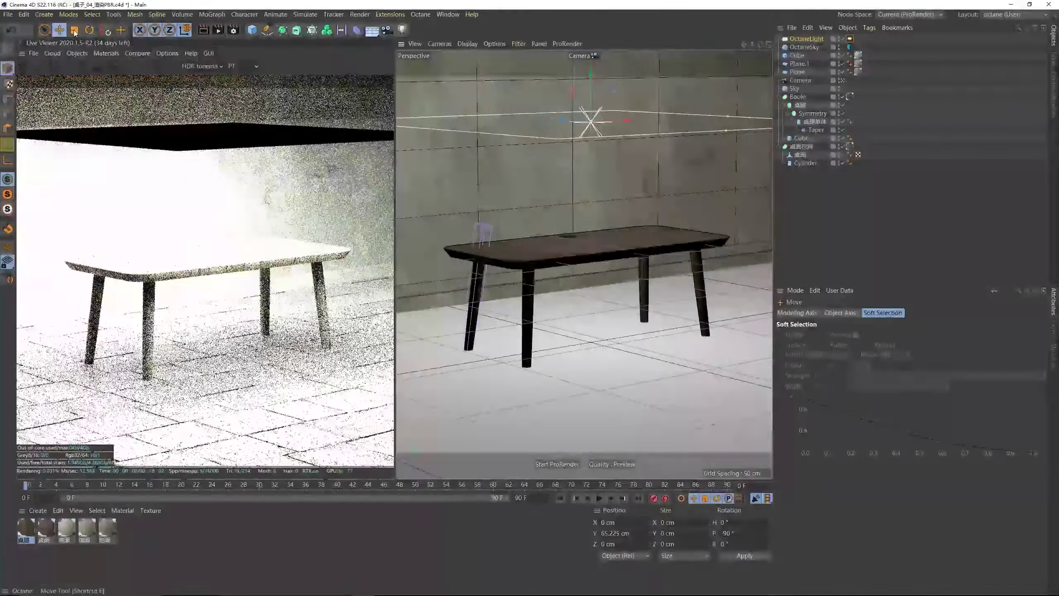
{"action": "key", "text": "t"}
{"action": "left_click_drag", "start_coordinate": [637, 177], "coordinate": [500, 202]}
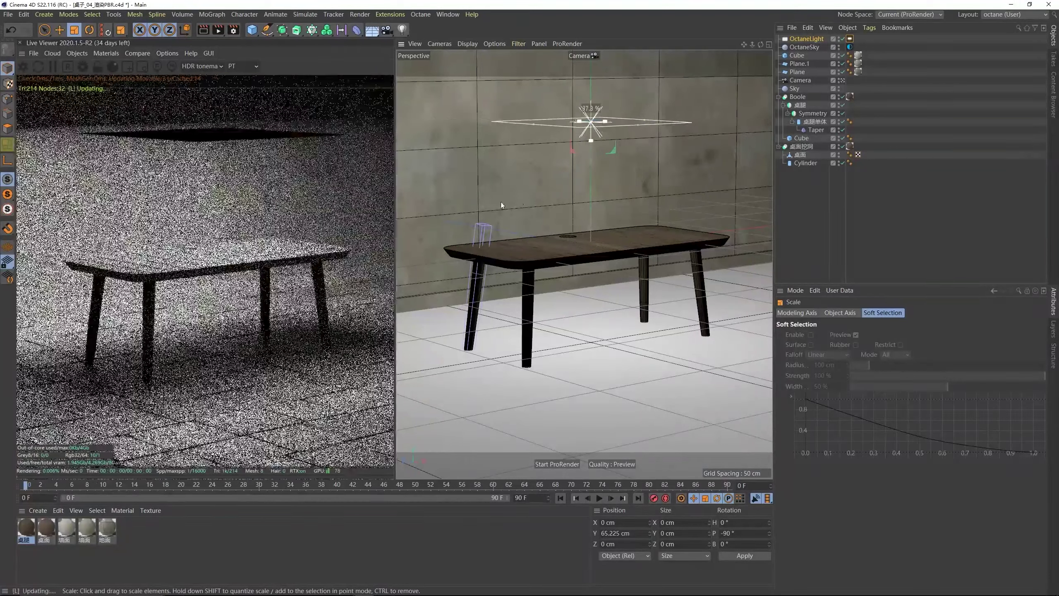
{"action": "key", "text": "e"}
{"action": "left_click_drag", "start_coordinate": [593, 98], "coordinate": [498, 64]}
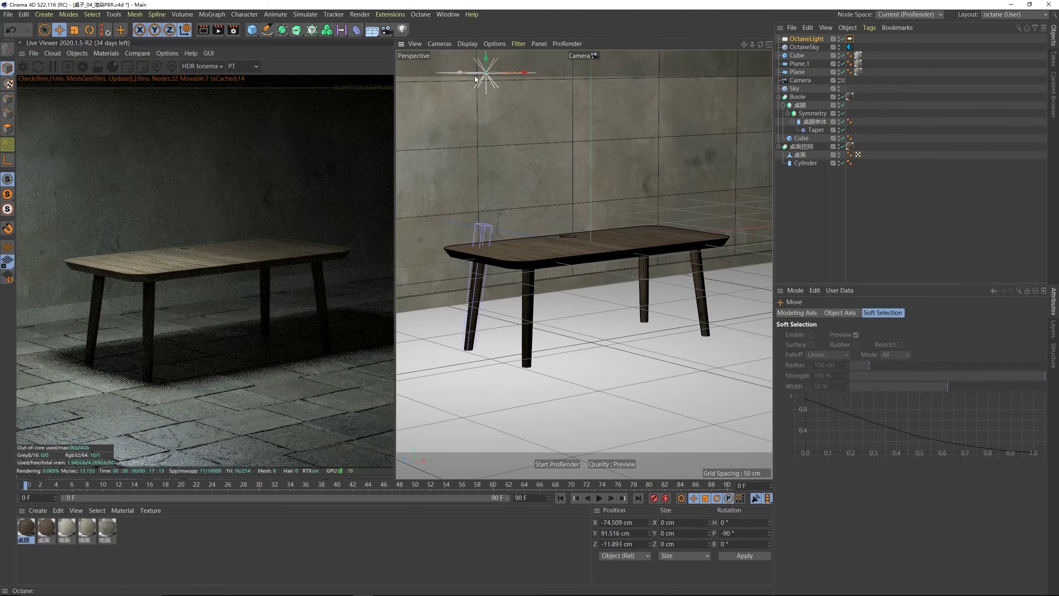
{"action": "left_click", "coordinate": [850, 39]}
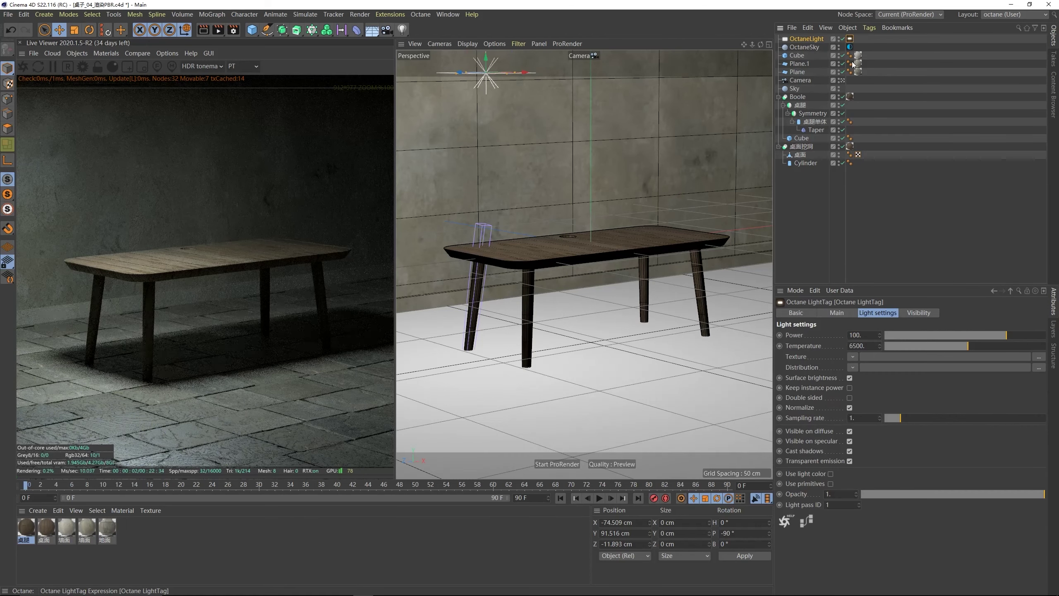
{"action": "left_click_drag", "start_coordinate": [1002, 336], "coordinate": [1045, 346]}
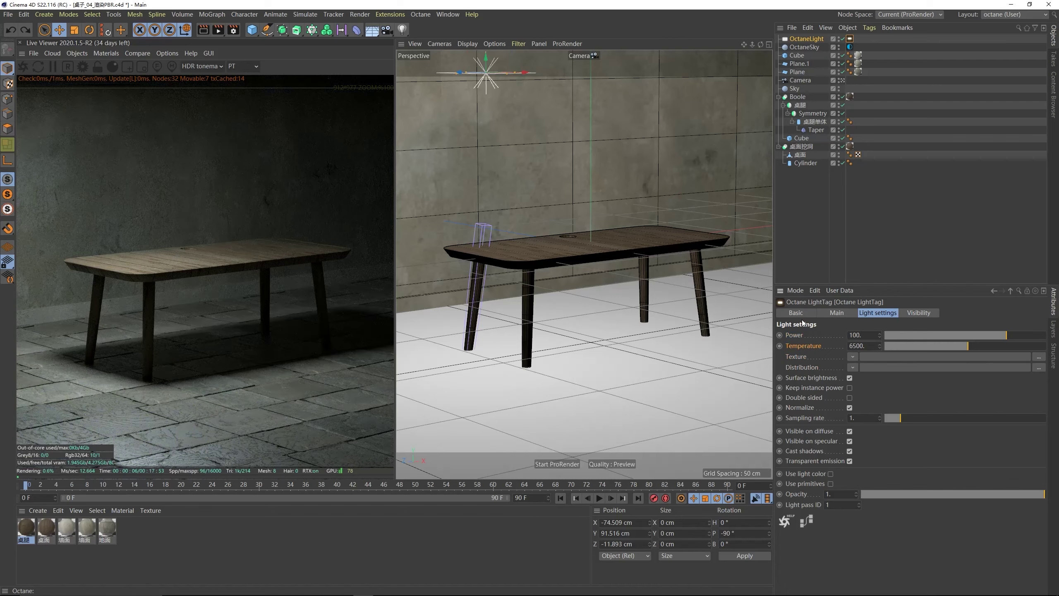
{"action": "left_click_drag", "start_coordinate": [525, 72], "coordinate": [547, 96]}
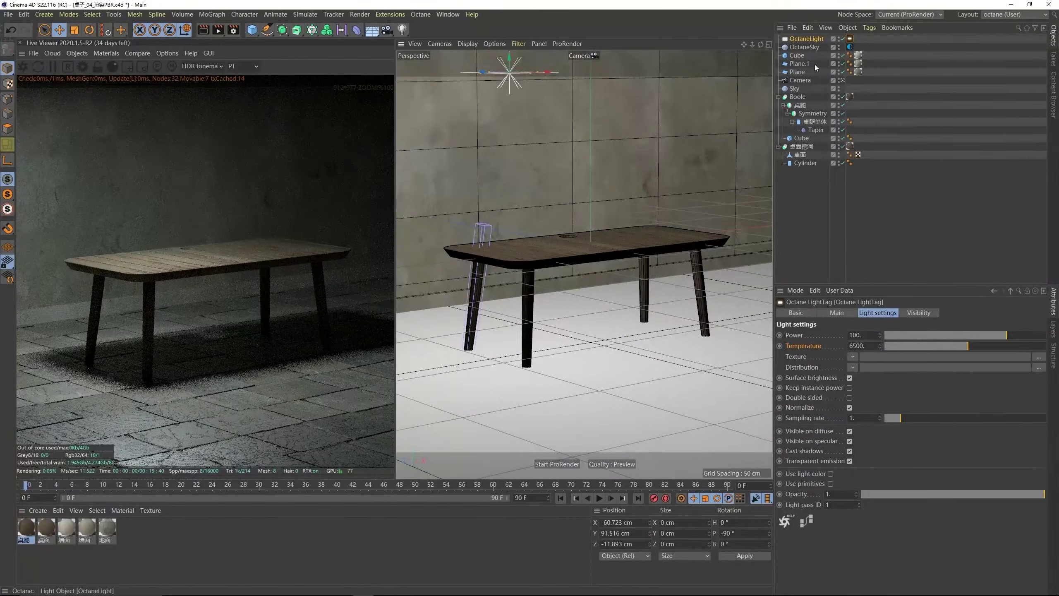
- Duplicate Camera as Camera.1 and frame a low close-up of a table leg against floor and wall
{"action": "left_click", "coordinate": [803, 81]}
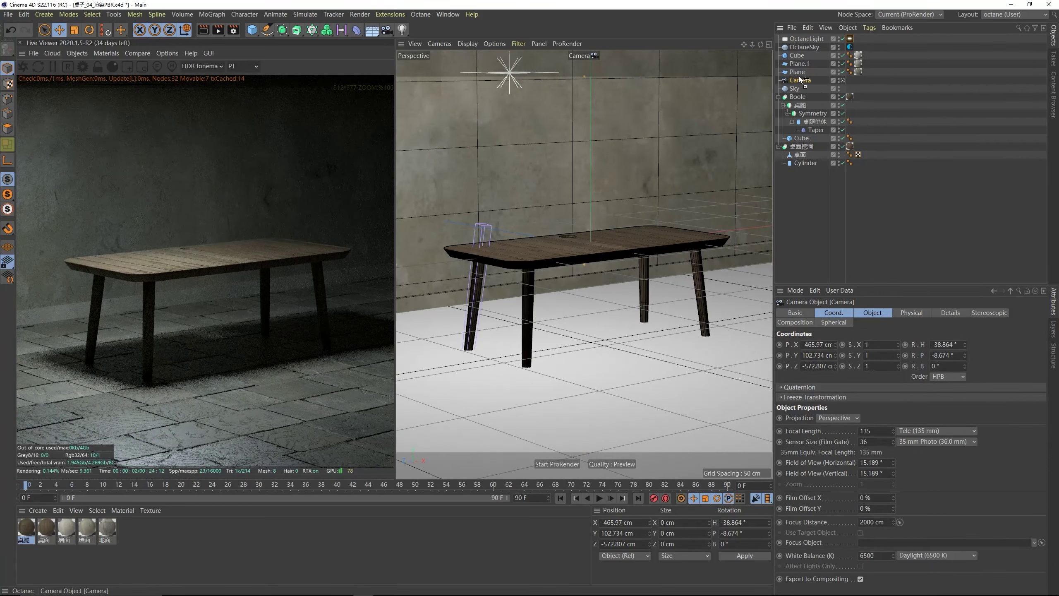
{"action": "left_click_drag", "start_coordinate": [800, 76], "coordinate": [800, 77], "text": "ctrl"}
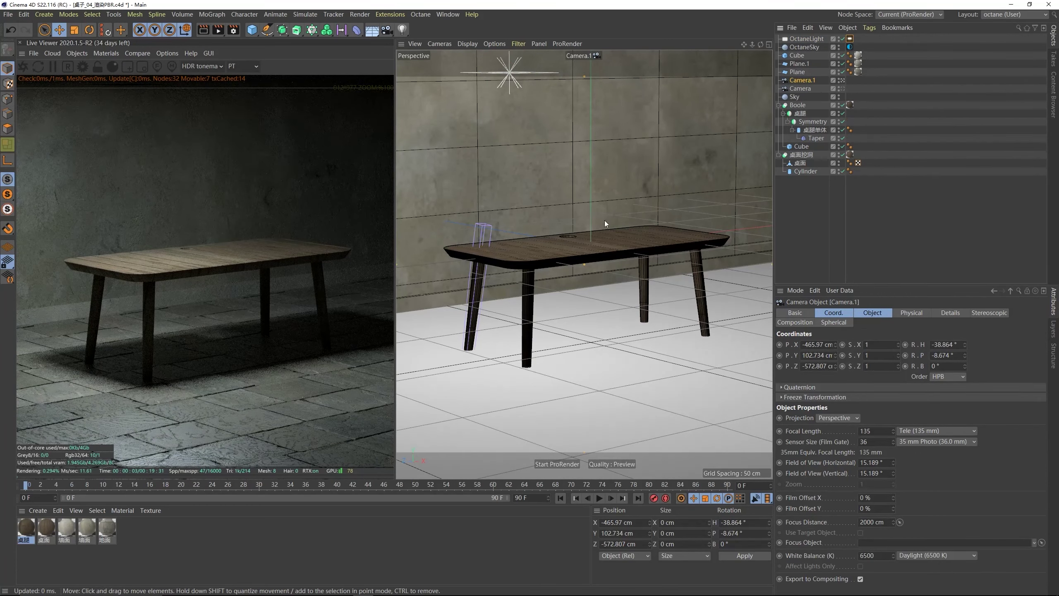
{"action": "scroll", "coordinate": [572, 260], "scroll_direction": "up", "scroll_amount": 5}
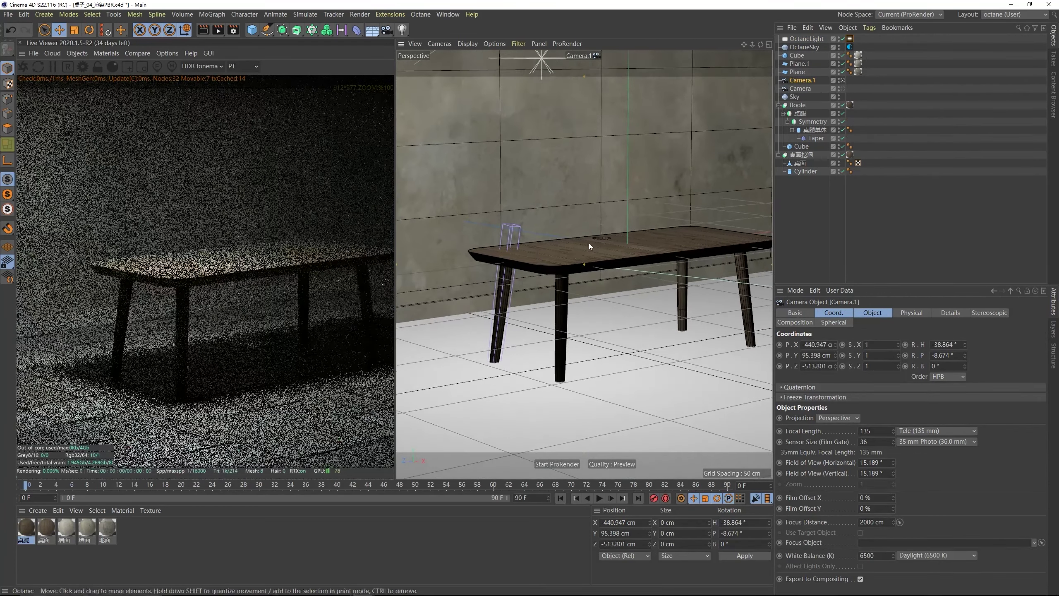
{"action": "scroll", "coordinate": [589, 243], "scroll_direction": "up", "scroll_amount": 6}
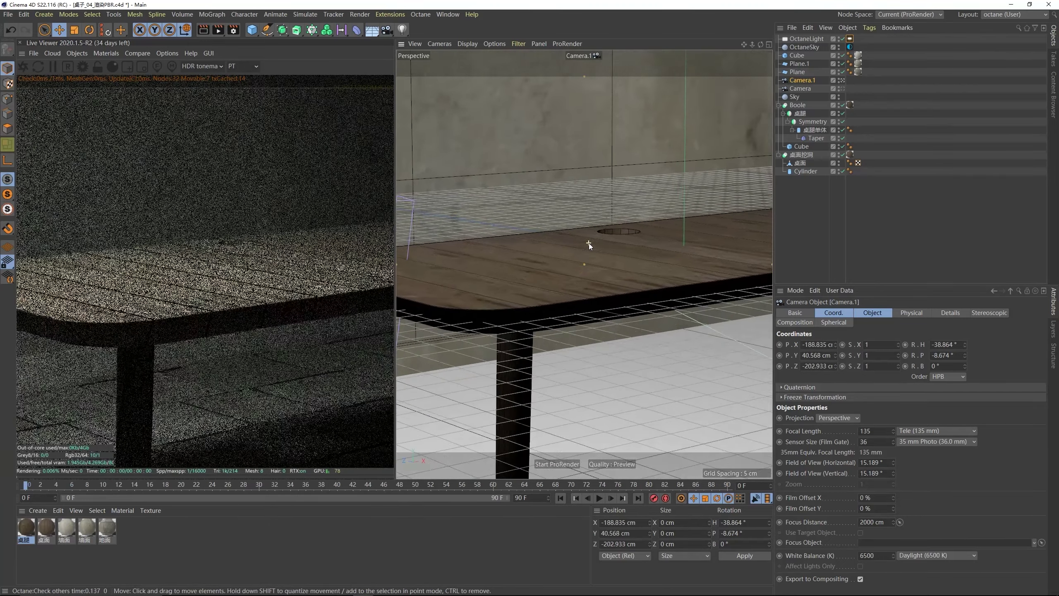
{"action": "left_click_drag", "start_coordinate": [589, 243], "coordinate": [737, 219], "text": "alt"}
{"action": "scroll", "coordinate": [737, 219], "scroll_direction": "up", "scroll_amount": 5}
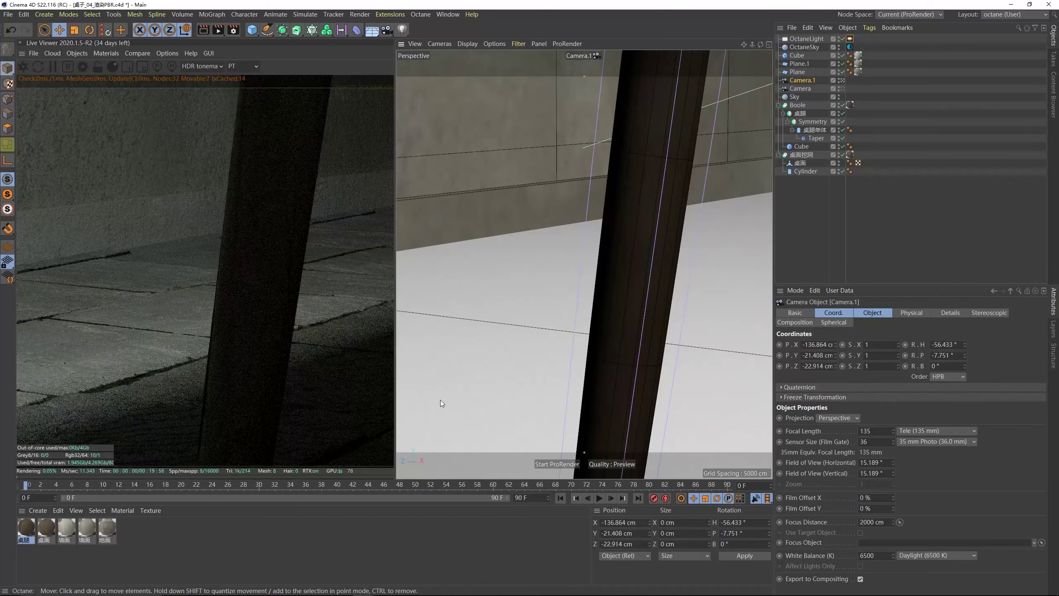
{"action": "middle_click_drag", "start_coordinate": [554, 344], "coordinate": [633, 328], "text": "alt"}
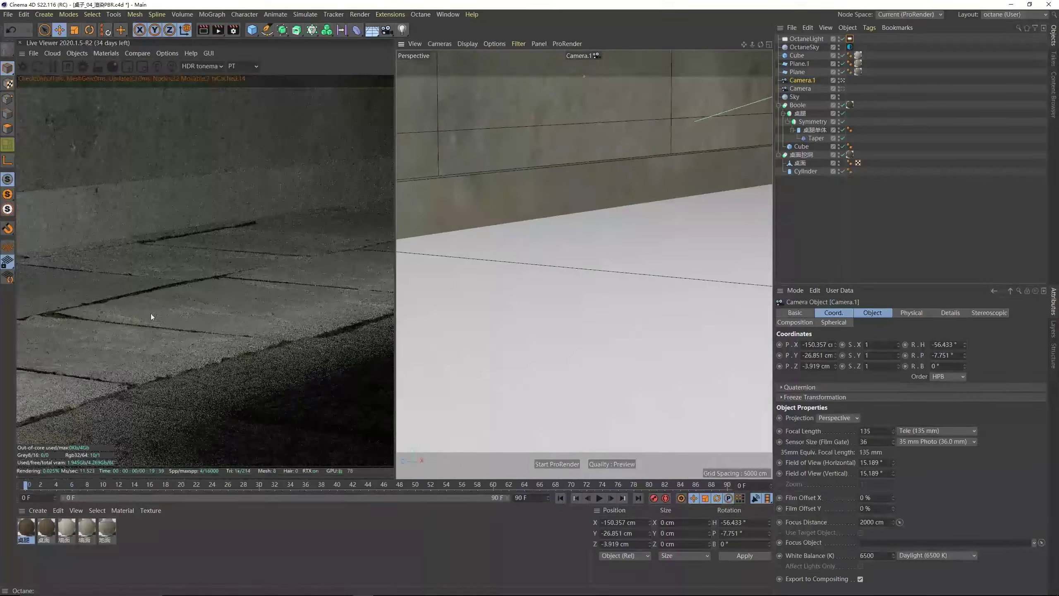
{"action": "scroll", "coordinate": [554, 332], "scroll_direction": "down", "scroll_amount": 5}
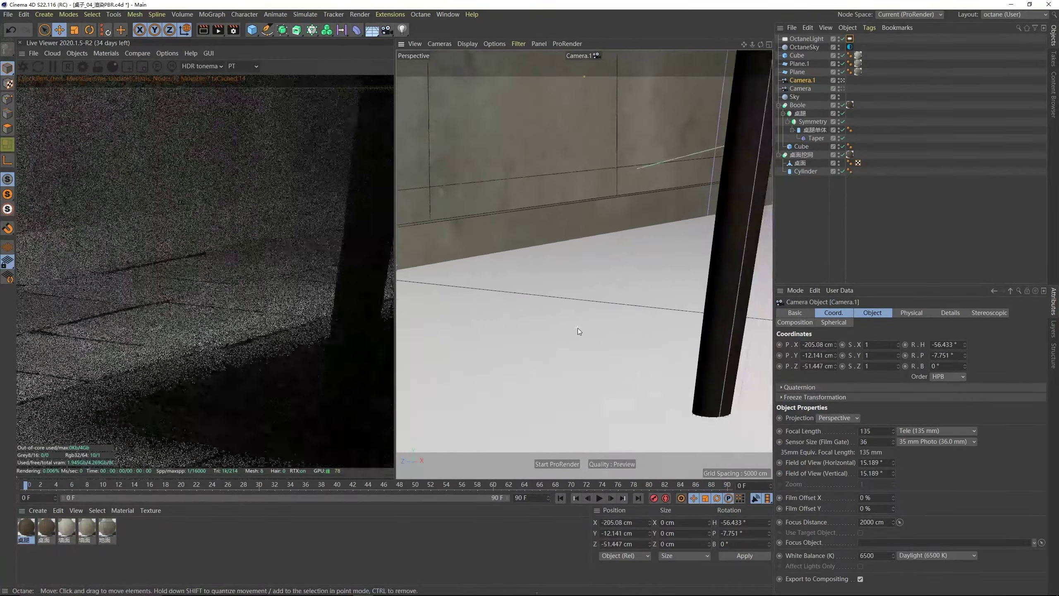
{"action": "mouse_move", "coordinate": [607, 292]}
{"action": "middle_mouse_down", "text": "alt"}
{"action": "mouse_move", "coordinate": [601, 306]}
{"action": "mouse_move", "coordinate": [603, 291]}
{"action": "middle_mouse_up", "text": "alt"}
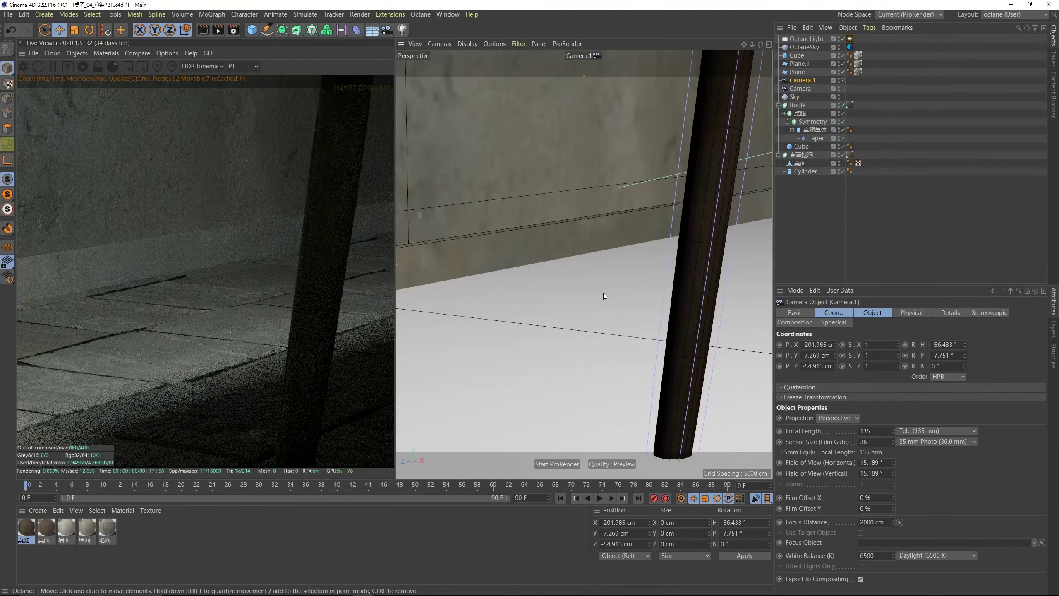
- Give Camera.1 an Octane camera tag with auto focus off and a 3.713 cm aperture
{"action": "right_click", "coordinate": [805, 80]}
{"action": "mouse_move", "coordinate": [937, 100]}
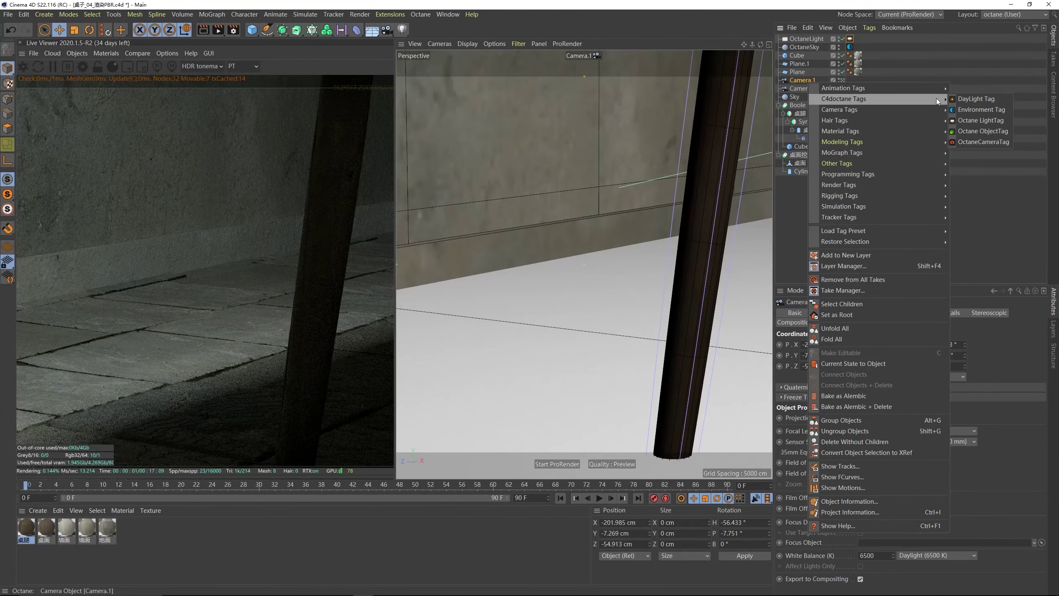
{"action": "left_click", "coordinate": [964, 141]}
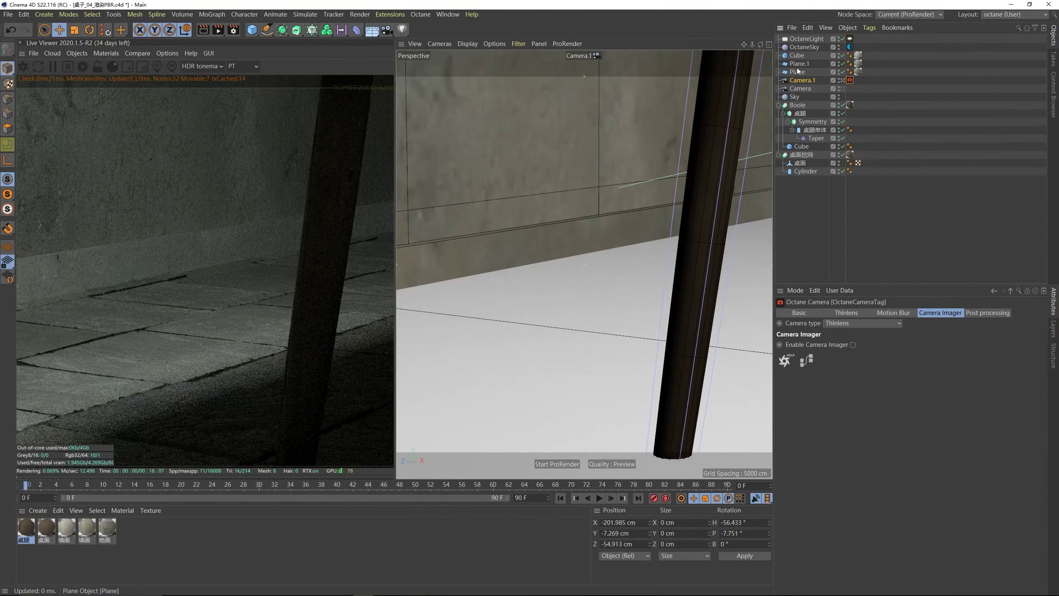
{"action": "left_click", "coordinate": [801, 80]}
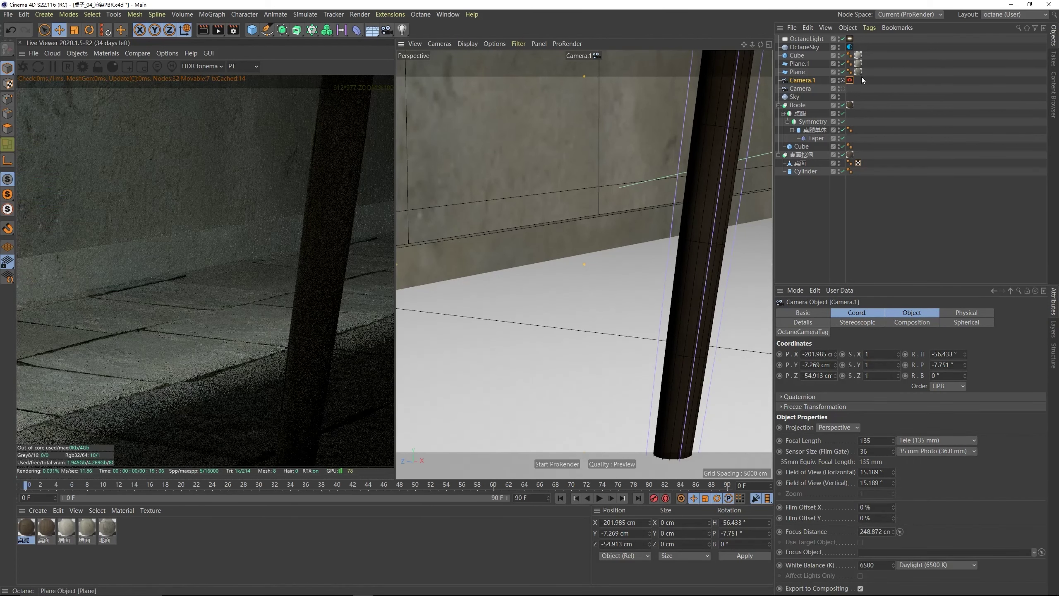
{"action": "left_click", "coordinate": [803, 332]}
{"action": "left_click", "coordinate": [848, 313]}
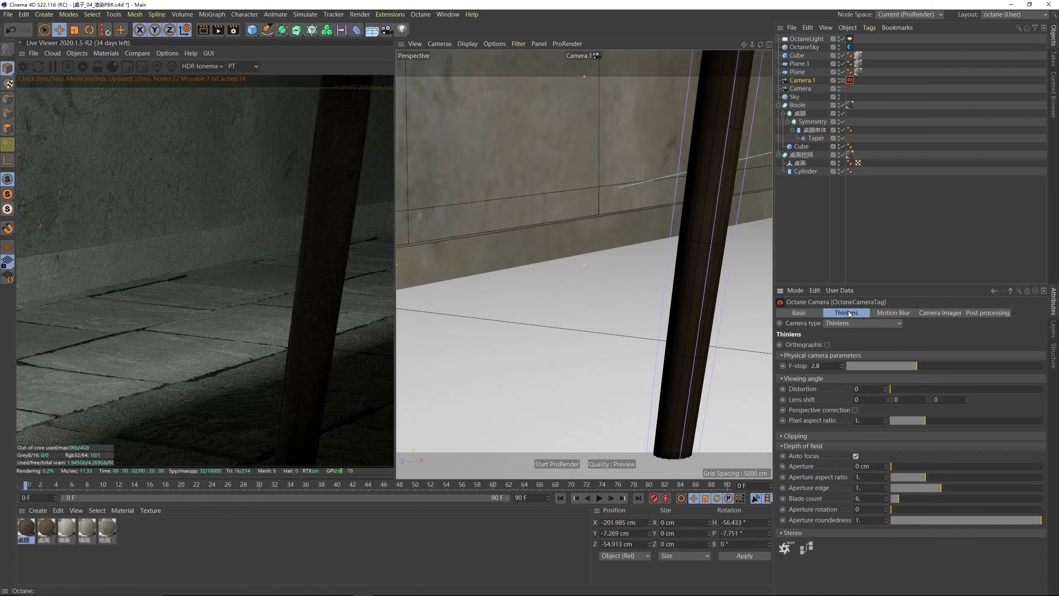
{"action": "left_click", "coordinate": [855, 456]}
{"action": "left_click_drag", "start_coordinate": [900, 480], "coordinate": [1030, 477]}
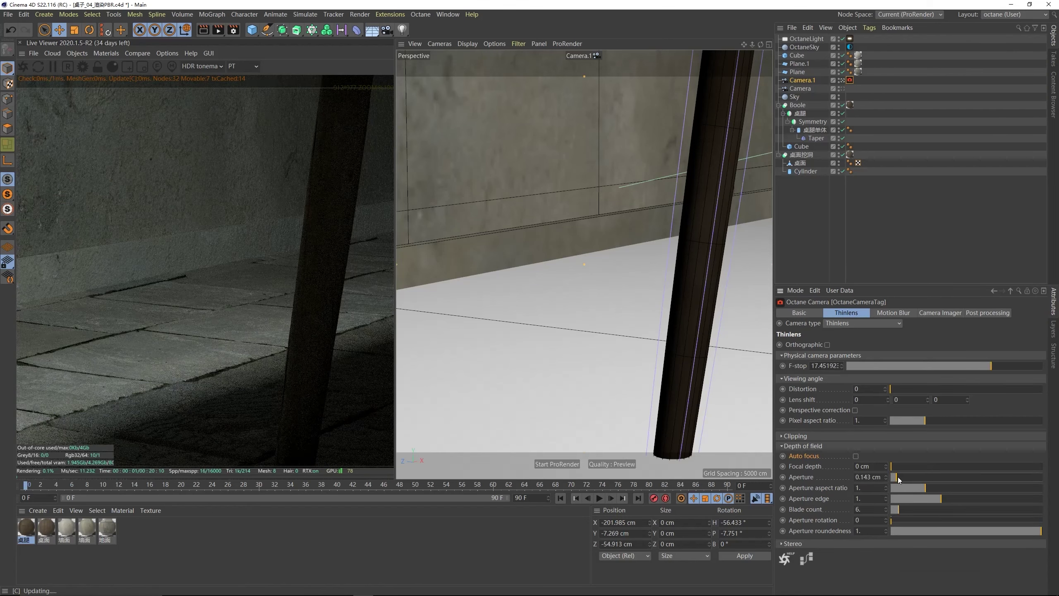
- Reframe Camera.1 around the table leg and raise the area light's power to brighten the scene
{"action": "middle_click_drag", "start_coordinate": [584, 351], "coordinate": [591, 328], "text": "alt"}
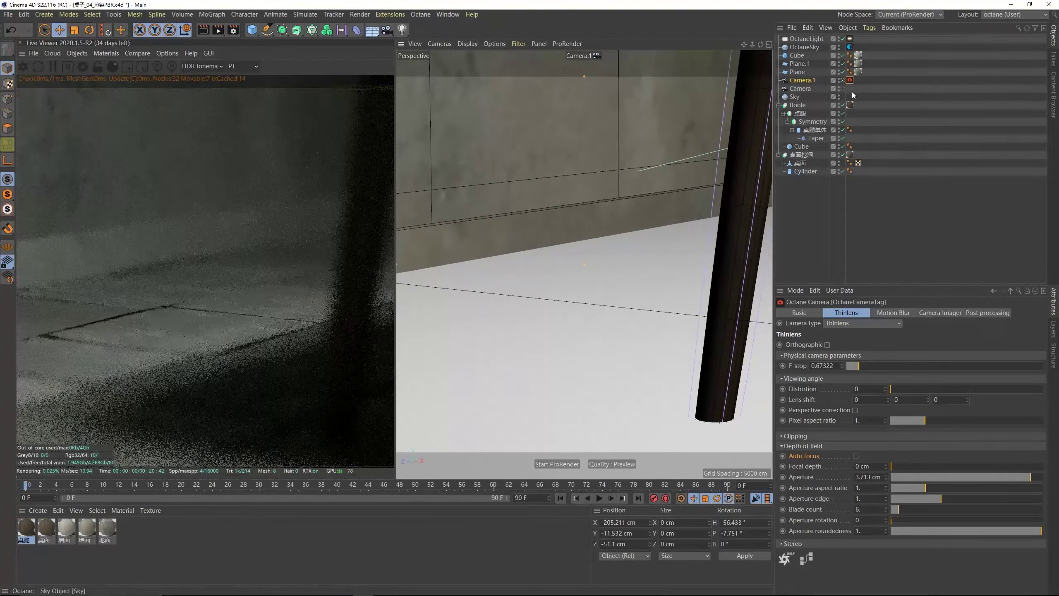
{"action": "left_click", "coordinate": [799, 81]}
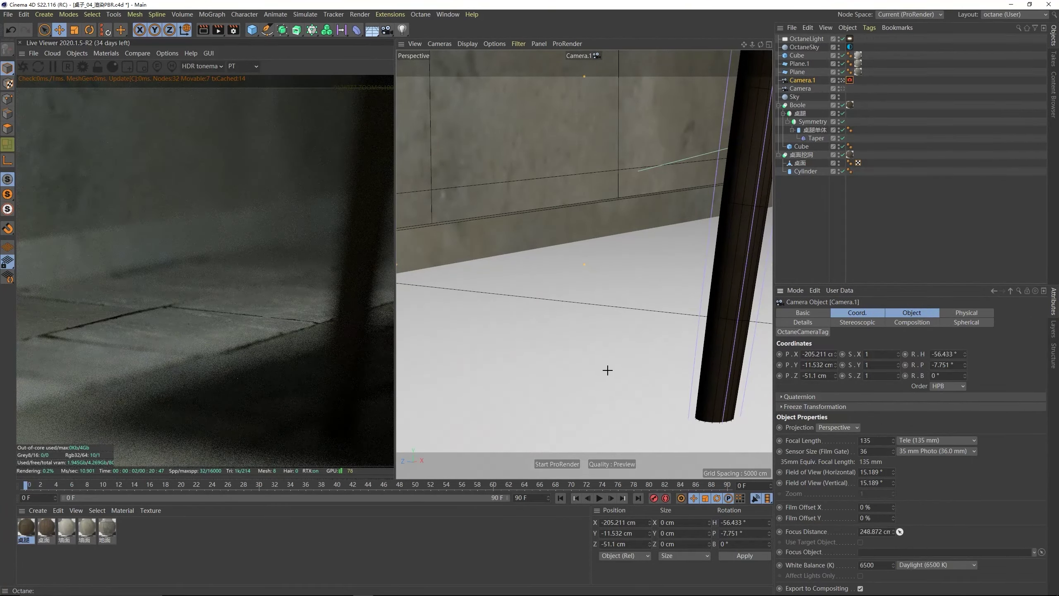
{"action": "scroll", "coordinate": [607, 371], "scroll_direction": "up", "scroll_amount": 2}
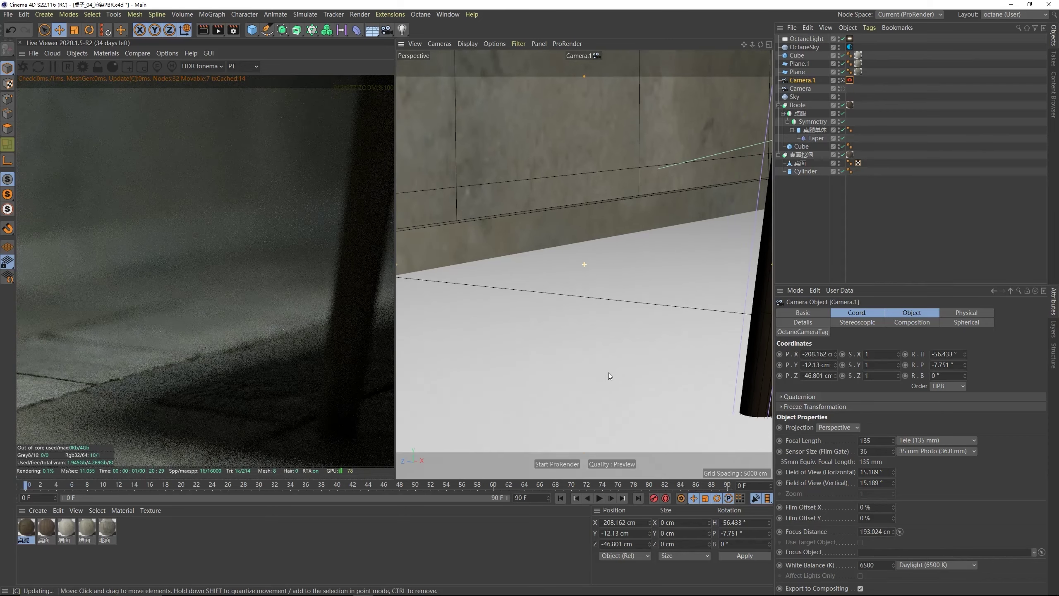
{"action": "middle_click_drag", "start_coordinate": [609, 373], "coordinate": [638, 371], "text": "alt"}
{"action": "scroll", "coordinate": [120, 372], "scroll_direction": "down", "scroll_amount": 2}
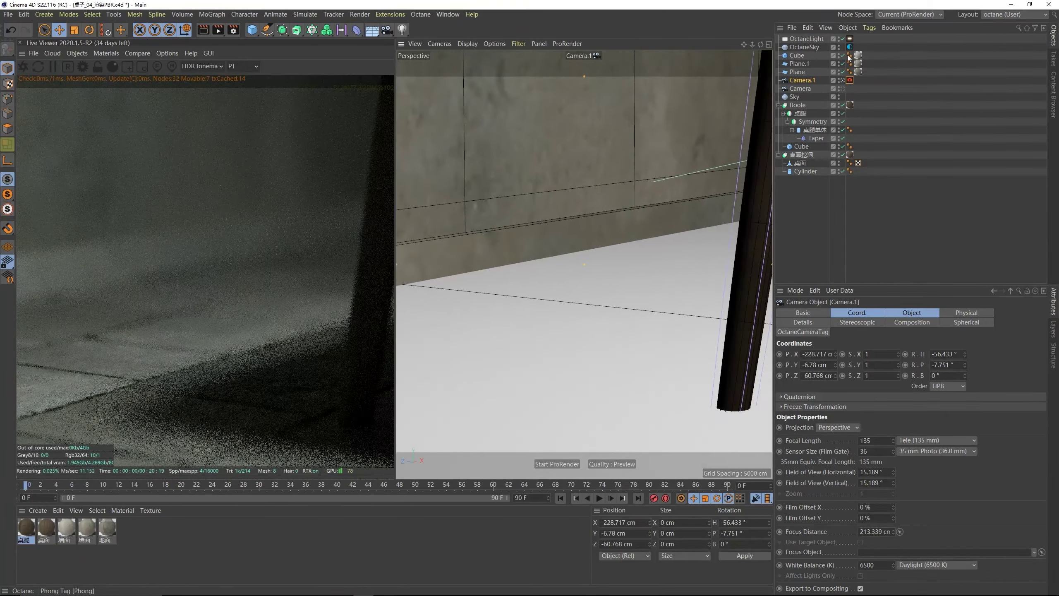
{"action": "left_click", "coordinate": [850, 38]}
{"action": "left_click", "coordinate": [877, 313]}
{"action": "left_click_drag", "start_coordinate": [1010, 338], "coordinate": [1009, 338]}
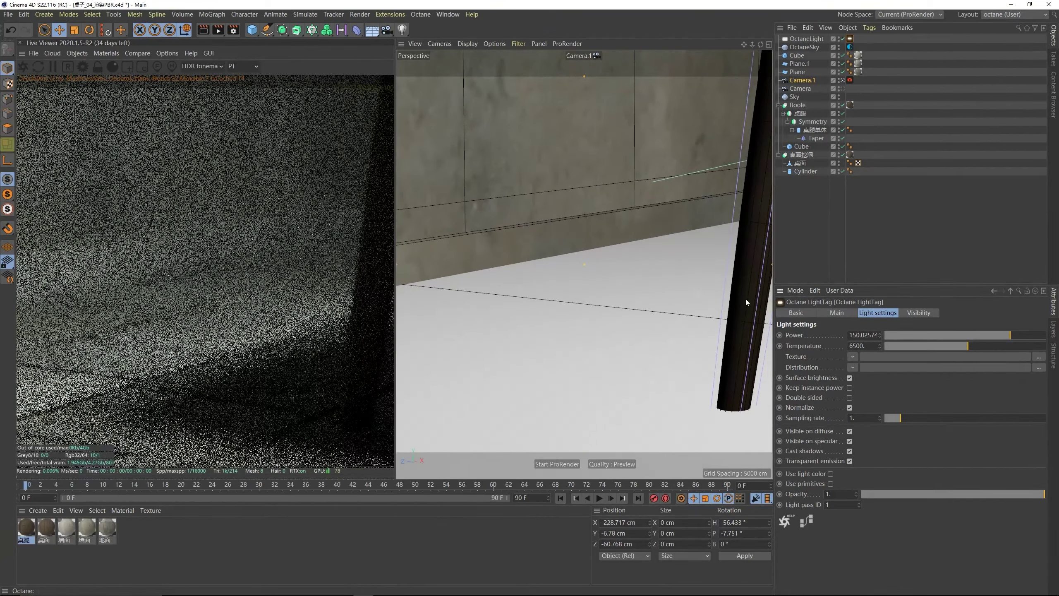
{"action": "middle_click_drag", "start_coordinate": [636, 307], "coordinate": [582, 265], "text": "alt"}
{"action": "left_click_drag", "start_coordinate": [582, 264], "coordinate": [588, 287], "text": "alt"}
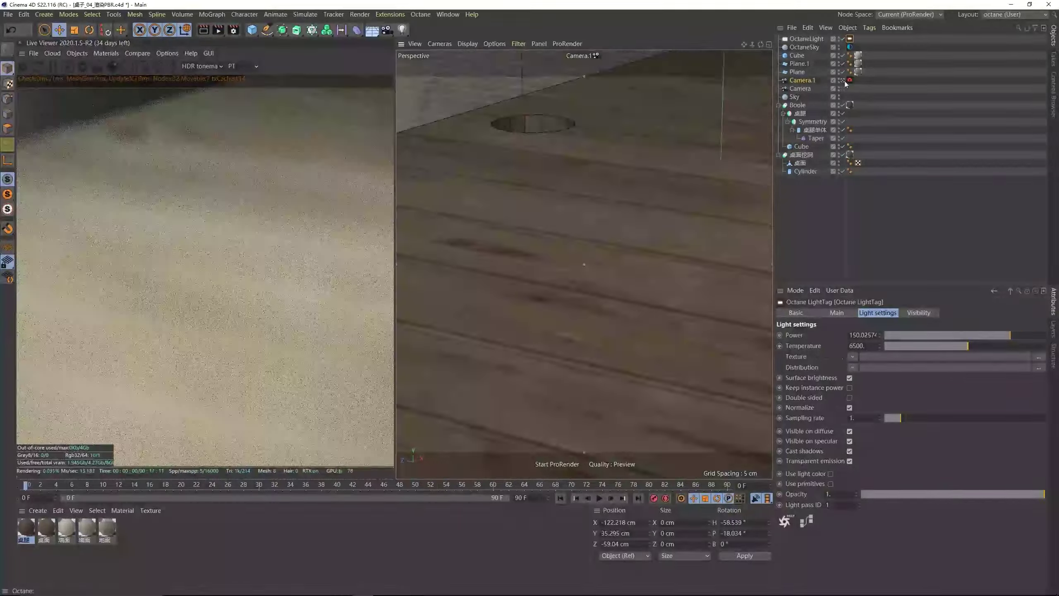
- Turn Camera.1's auto focus back on, frame the tabletop edge, and reduce the aperture to 1.355 cm
{"action": "left_click", "coordinate": [803, 82]}
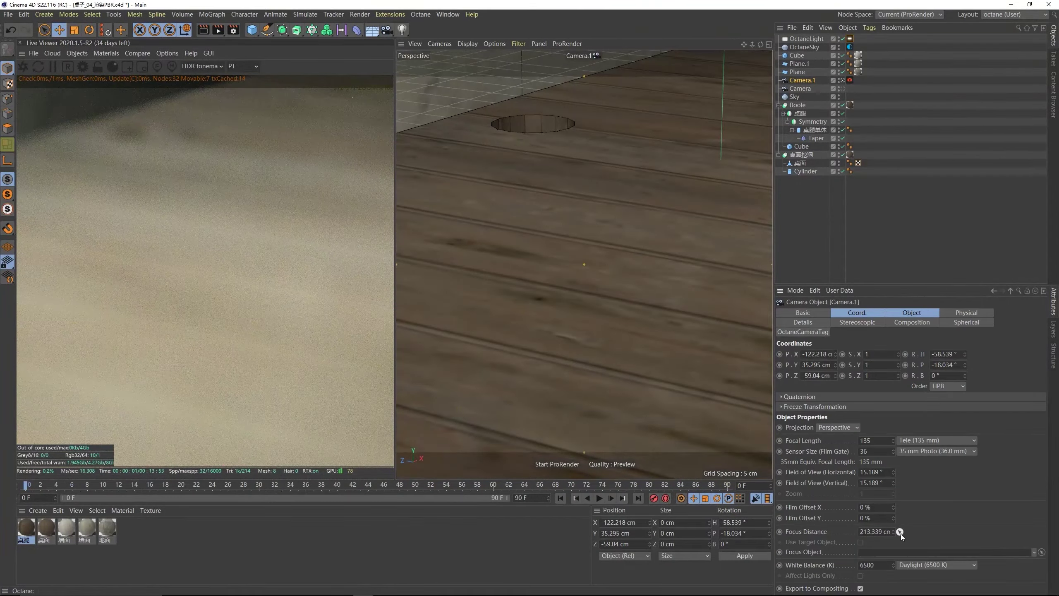
{"action": "scroll", "coordinate": [610, 295], "scroll_direction": "down", "scroll_amount": 1}
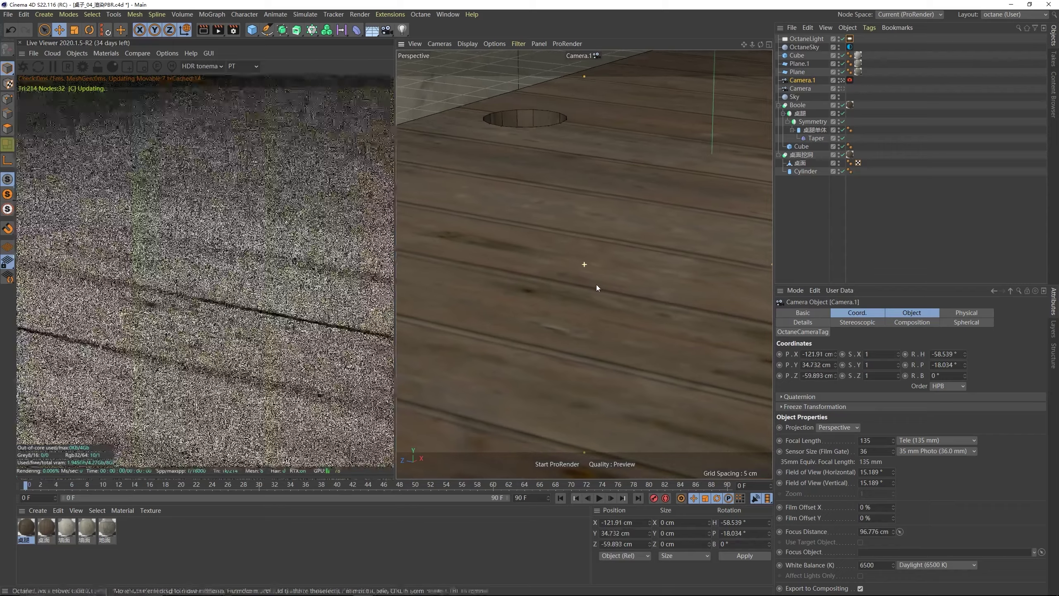
{"action": "left_click", "coordinate": [850, 80]}
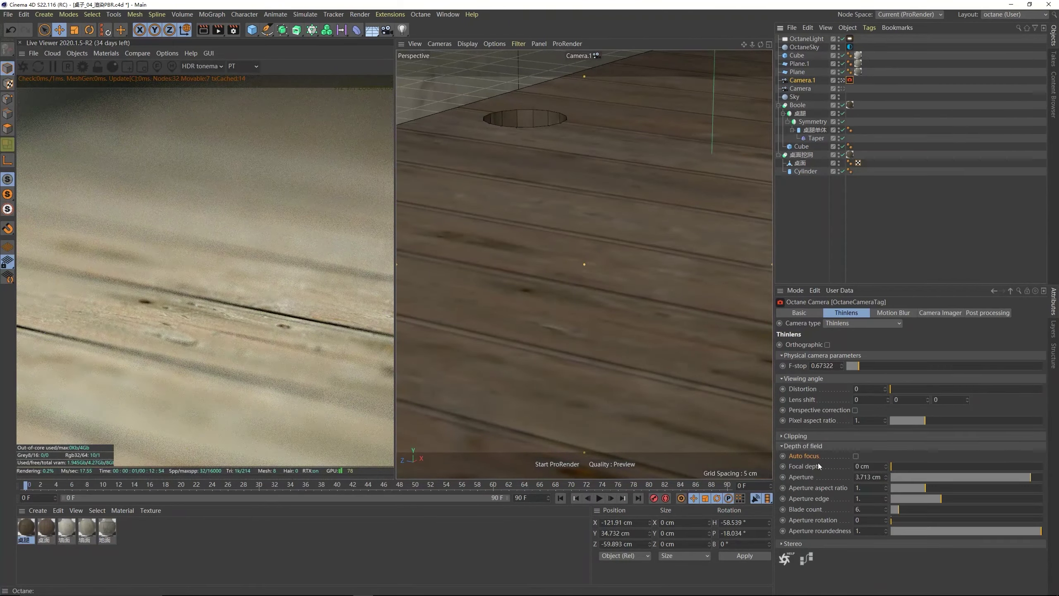
{"action": "left_click", "coordinate": [856, 455]}
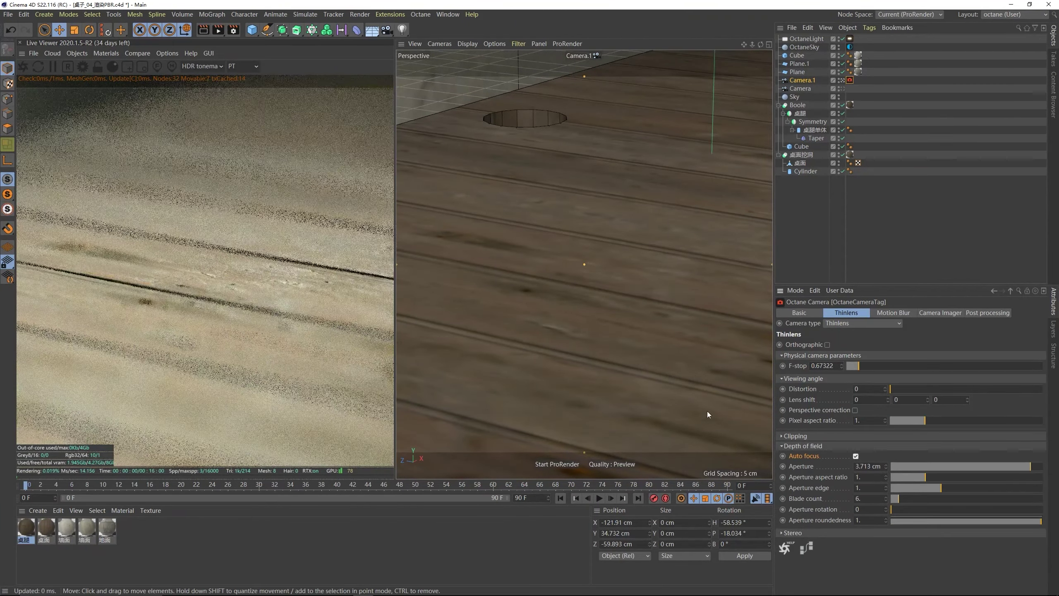
{"action": "scroll", "coordinate": [601, 284], "scroll_direction": "down", "scroll_amount": 5}
{"action": "middle_click_drag", "start_coordinate": [595, 268], "coordinate": [629, 394], "text": "alt"}
{"action": "left_click_drag", "start_coordinate": [629, 394], "coordinate": [591, 270], "text": "alt"}
{"action": "middle_click_drag", "start_coordinate": [592, 270], "coordinate": [647, 323], "text": "alt"}
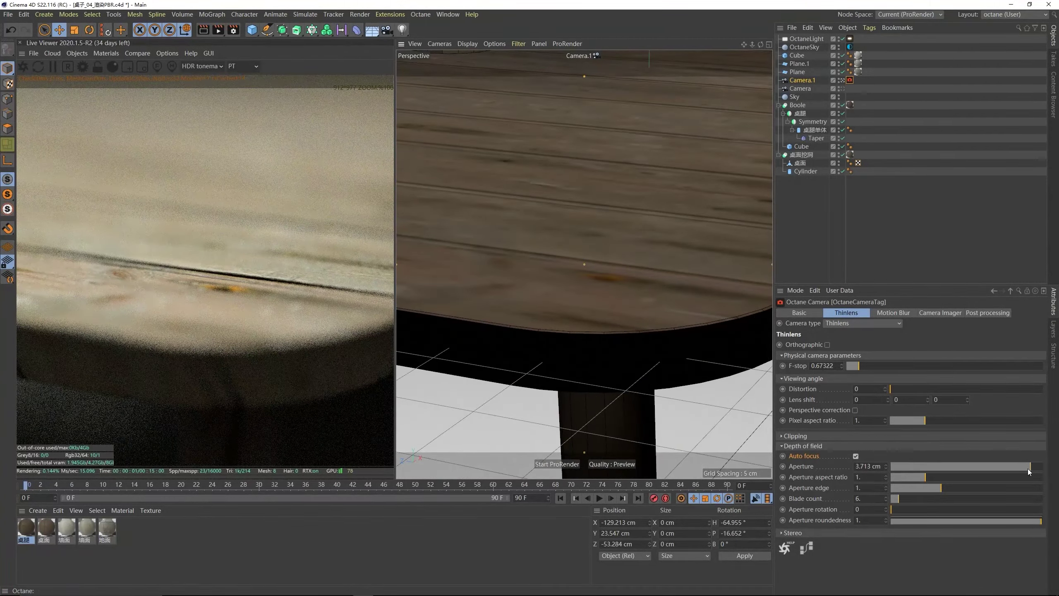
{"action": "left_click_drag", "start_coordinate": [1029, 469], "coordinate": [943, 467]}
- View through the main Camera and zoom out to show the whole table
{"action": "scroll", "coordinate": [613, 297], "scroll_direction": "down", "scroll_amount": 10}
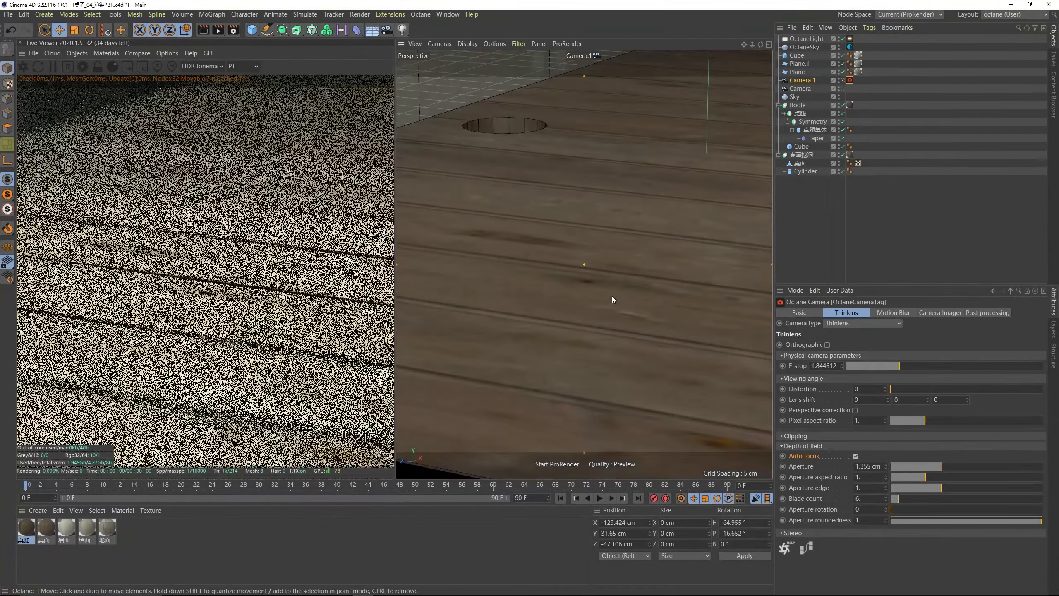
{"action": "left_click", "coordinate": [842, 88]}
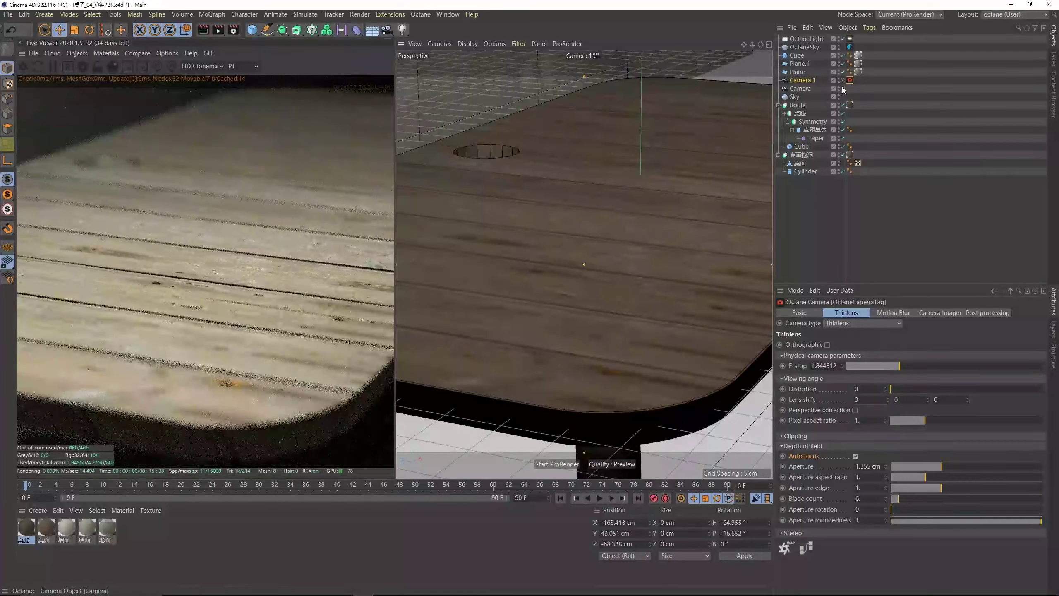
{"action": "scroll", "coordinate": [541, 66], "scroll_direction": "down", "scroll_amount": 5}
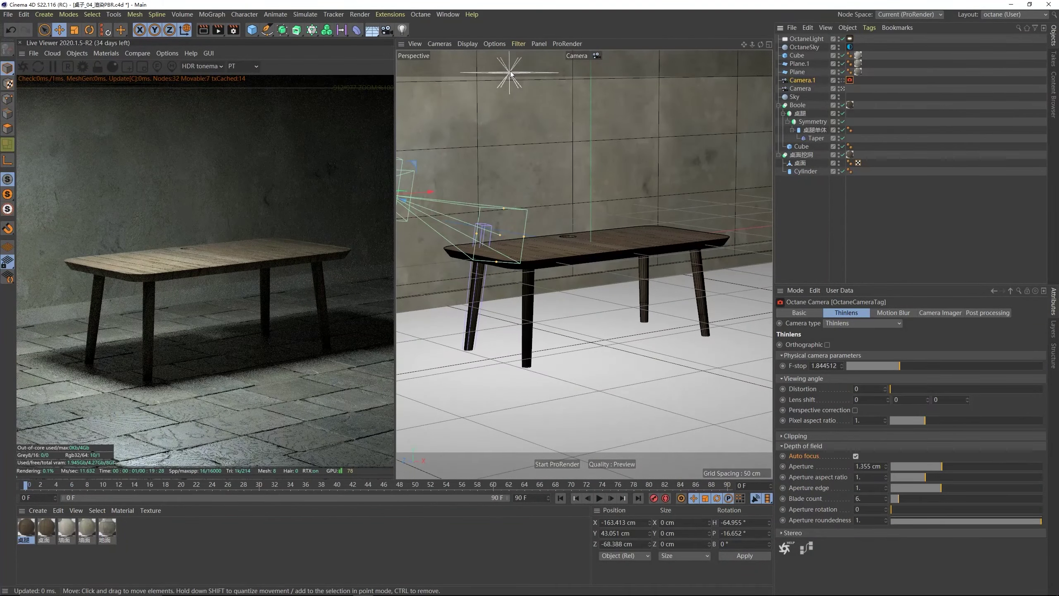
- Move the OctaneLight to X -35.07, Y 95.977, Z 16.887 cm, keeping its -90° pitch
{"action": "left_click", "coordinate": [510, 75]}
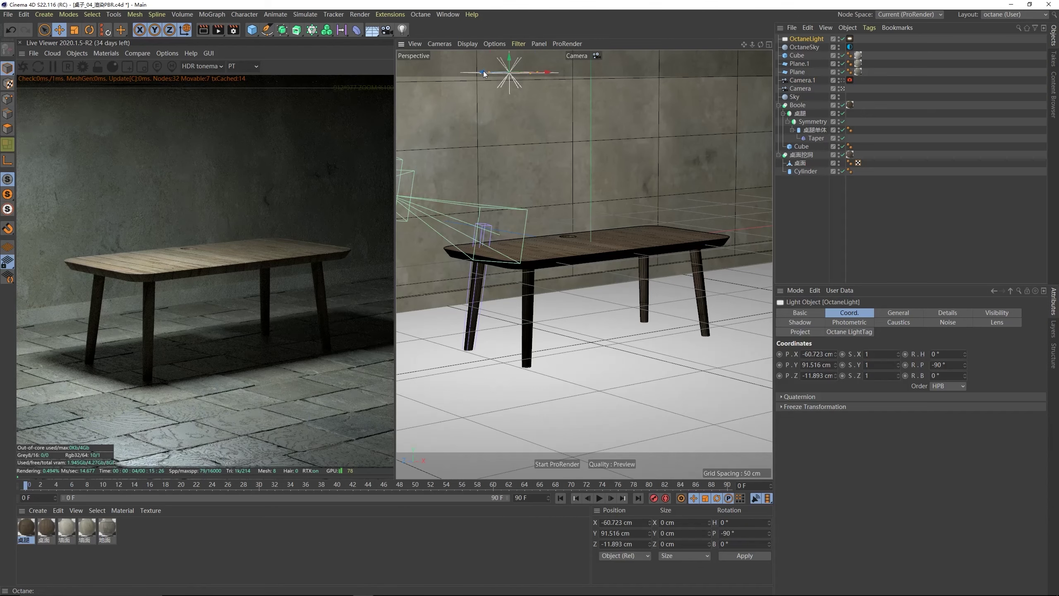
{"action": "left_click_drag", "start_coordinate": [483, 68], "coordinate": [621, 228]}
{"action": "left_click", "coordinate": [89, 30]}
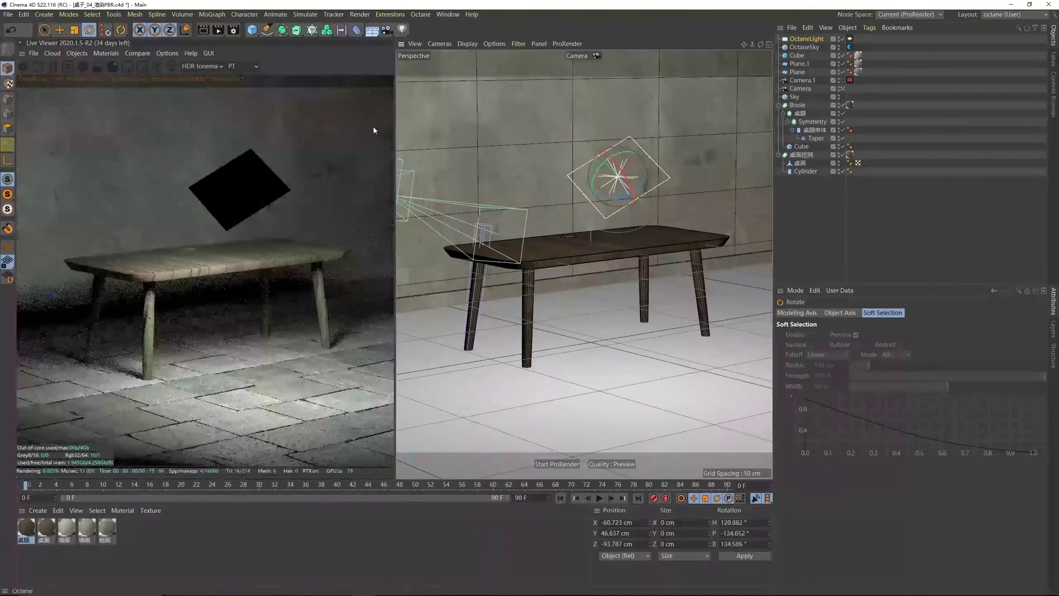
{"action": "left_click", "coordinate": [60, 29]}
{"action": "key", "text": "ctrl+z"}
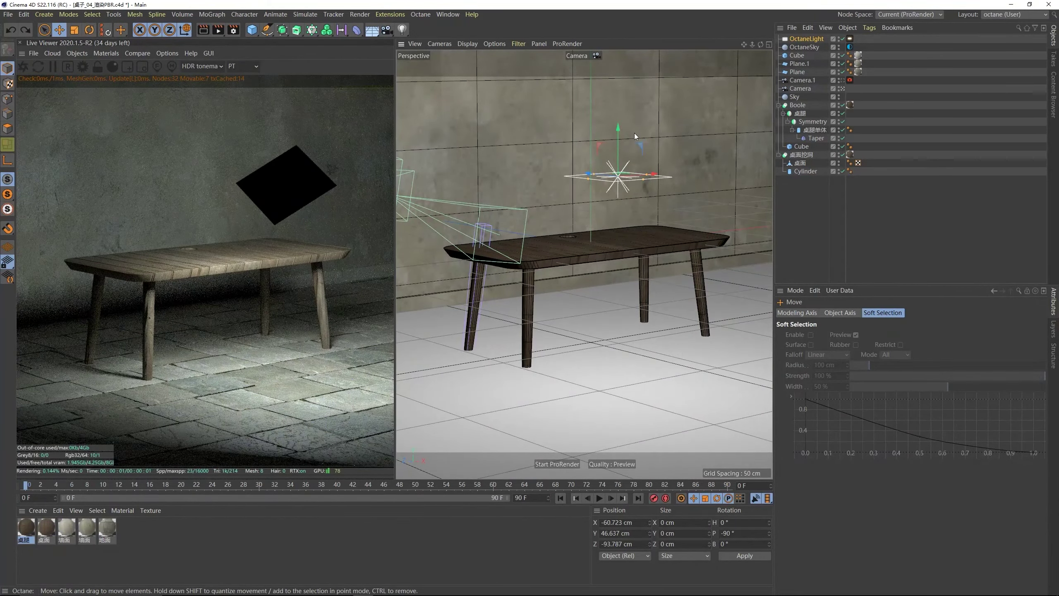
{"action": "left_click_drag", "start_coordinate": [619, 127], "coordinate": [448, 201]}
{"action": "left_click_drag", "start_coordinate": [479, 134], "coordinate": [477, 47]}
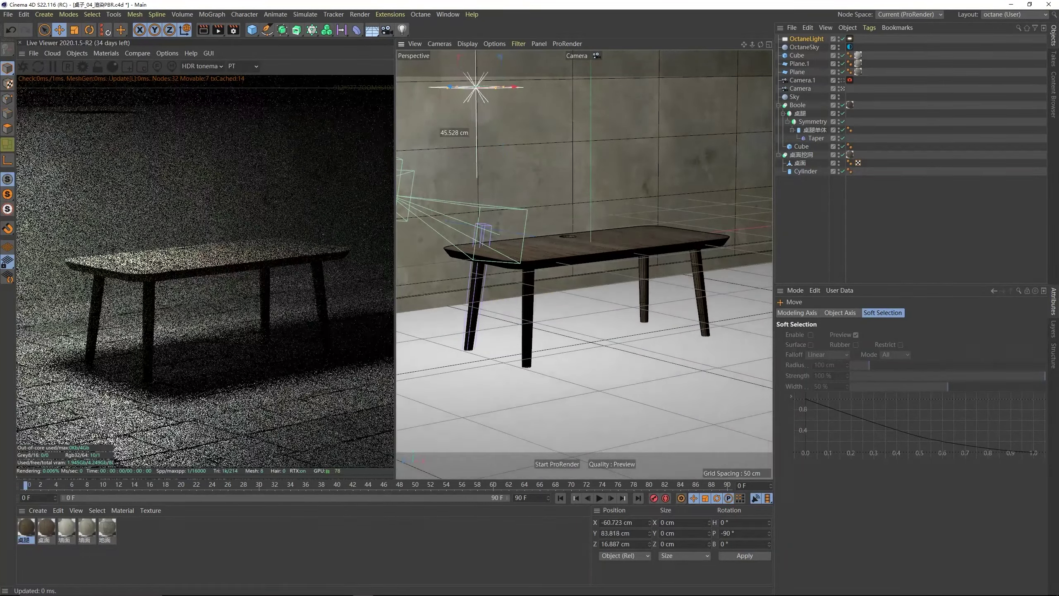
{"action": "left_click_drag", "start_coordinate": [515, 89], "coordinate": [557, 63]}
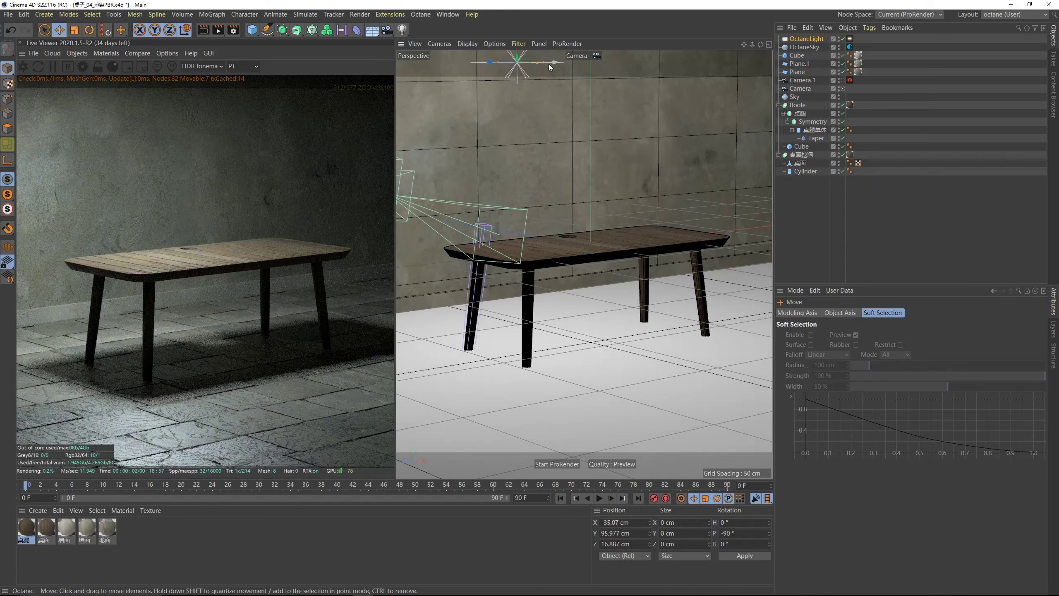
- Tag the main Camera with Octane, enabling the imager with DSCS315_2 response and exposure 1.363125
{"action": "left_click_drag", "start_coordinate": [552, 63], "coordinate": [534, 63]}
{"action": "right_click", "coordinate": [801, 88]}
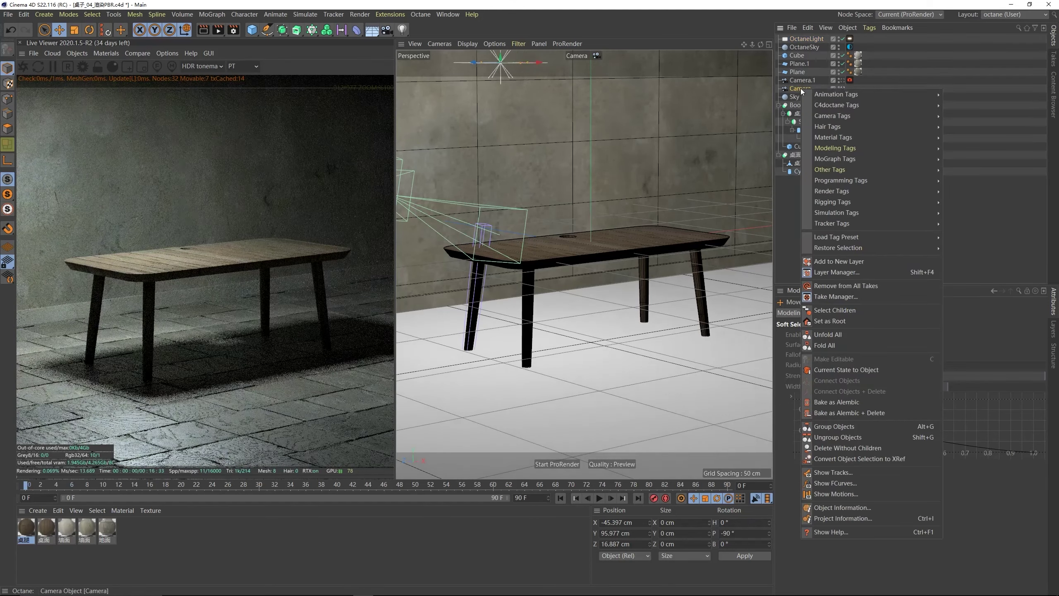
{"action": "left_click", "coordinate": [954, 147]}
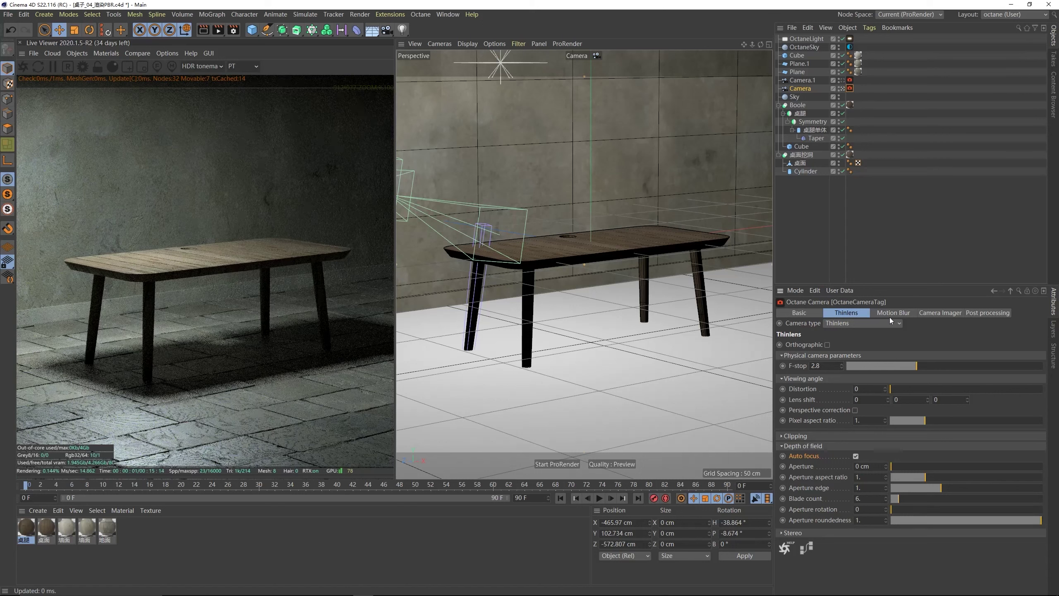
{"action": "left_click", "coordinate": [934, 314]}
{"action": "left_click", "coordinate": [854, 345]}
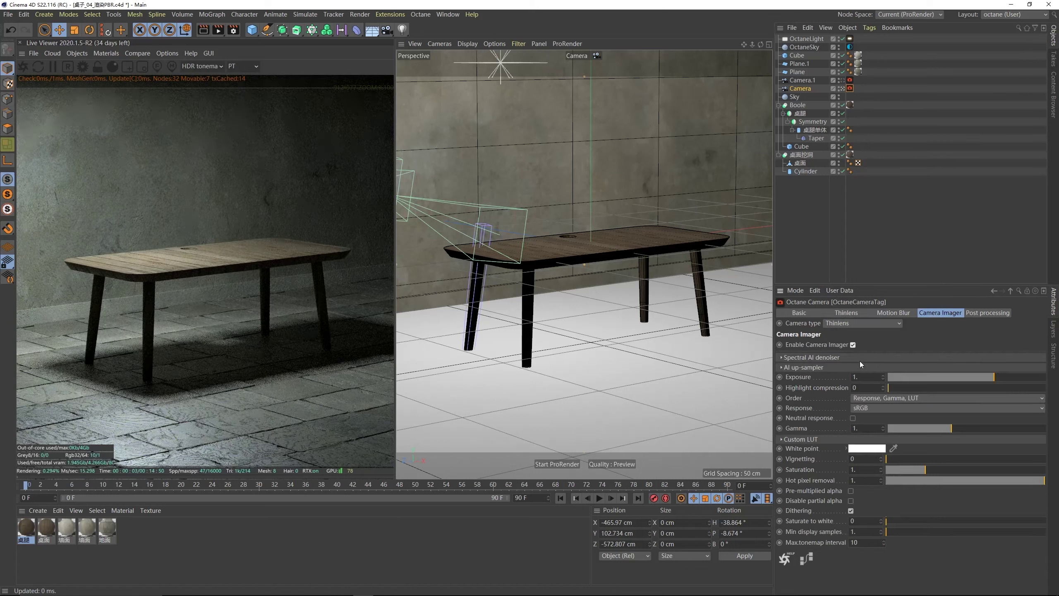
{"action": "left_click", "coordinate": [875, 408]}
{"action": "left_click", "coordinate": [879, 527]}
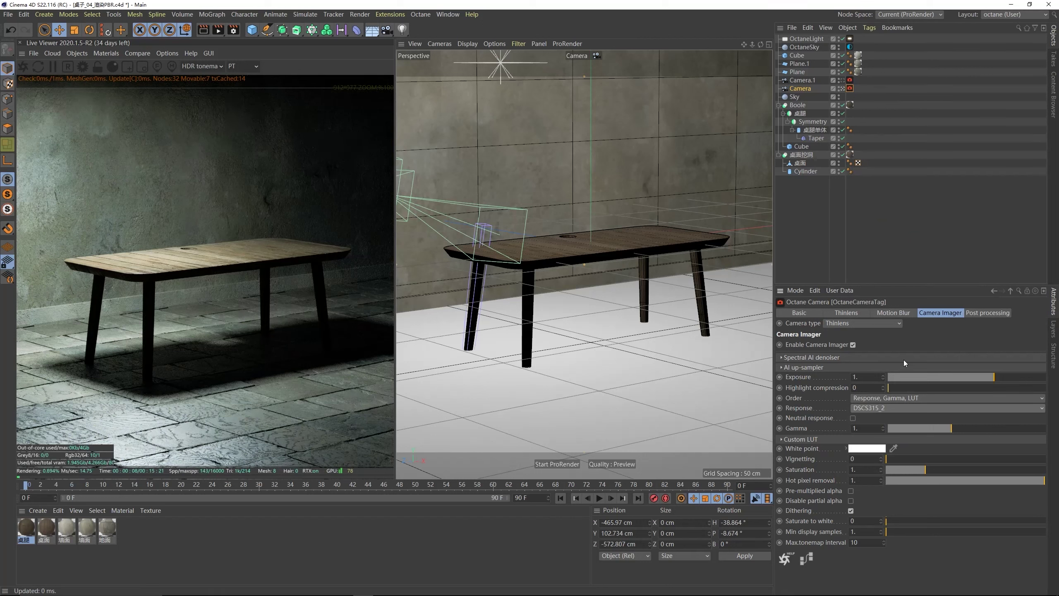
{"action": "left_click_drag", "start_coordinate": [999, 377], "coordinate": [996, 377]}
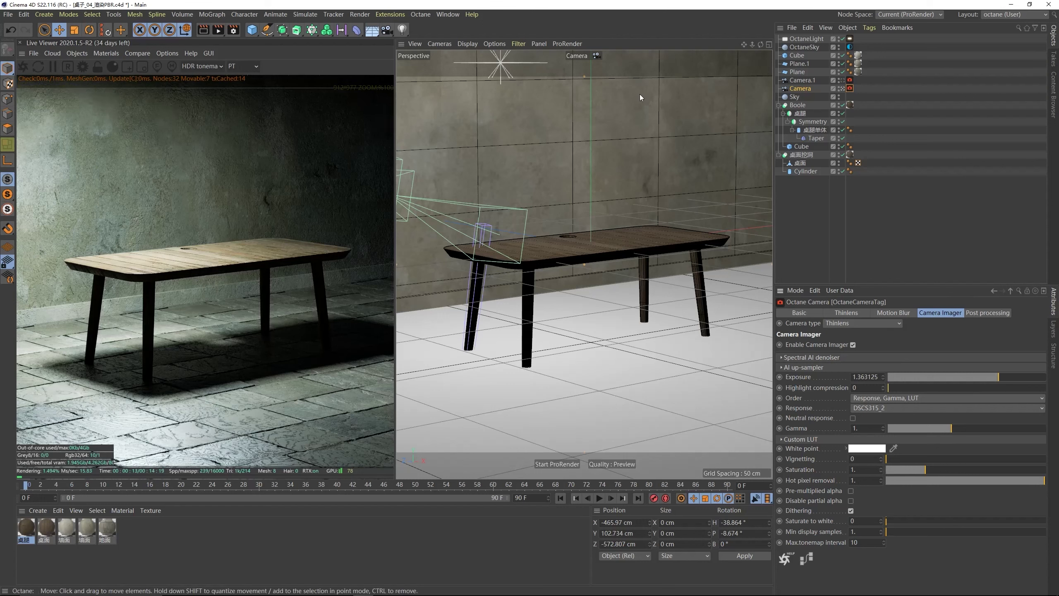
- Try duplicating the OctaneLight, then undo and delete the extra OctaneLight.1
{"action": "left_click", "coordinate": [800, 88]}
{"action": "left_click", "coordinate": [500, 69]}
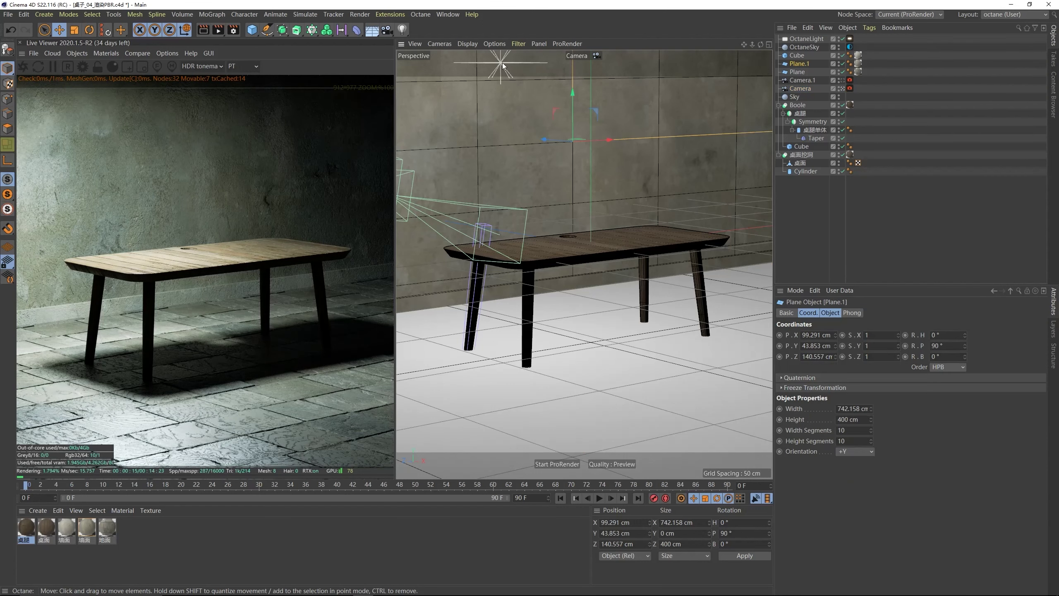
{"action": "left_click_drag", "start_coordinate": [466, 61], "coordinate": [734, 204], "text": "ctrl"}
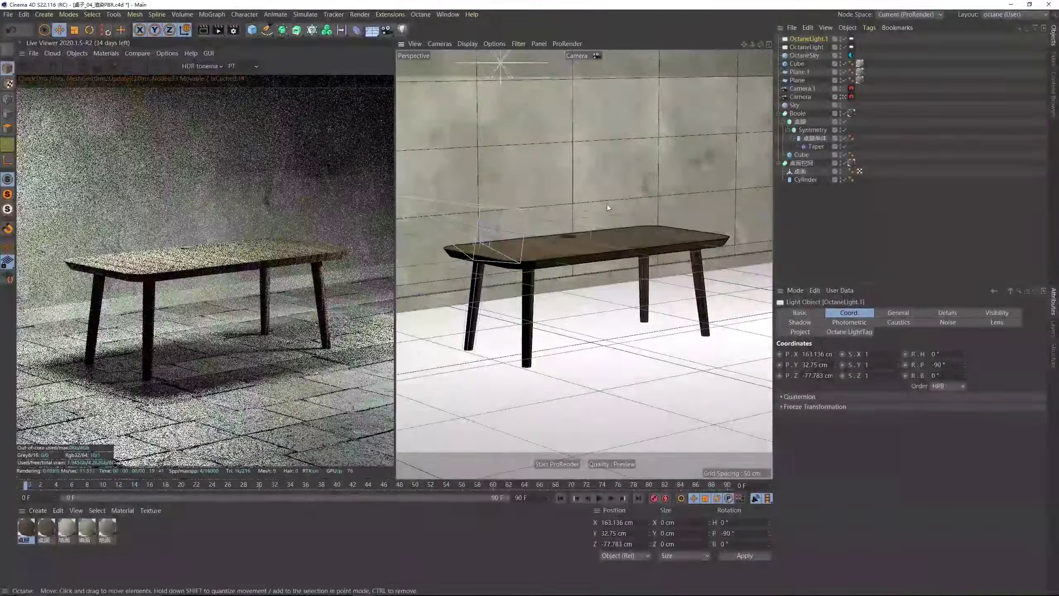
{"action": "key", "text": "ctrl+z"}
{"action": "key", "text": "ctrl+z"}
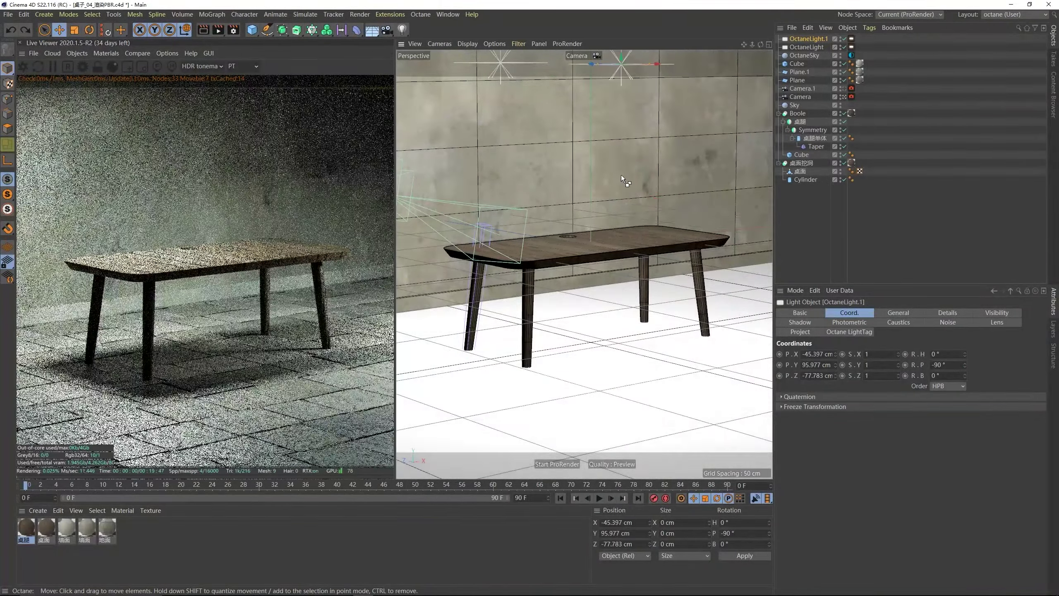
{"action": "key", "text": "Delete"}
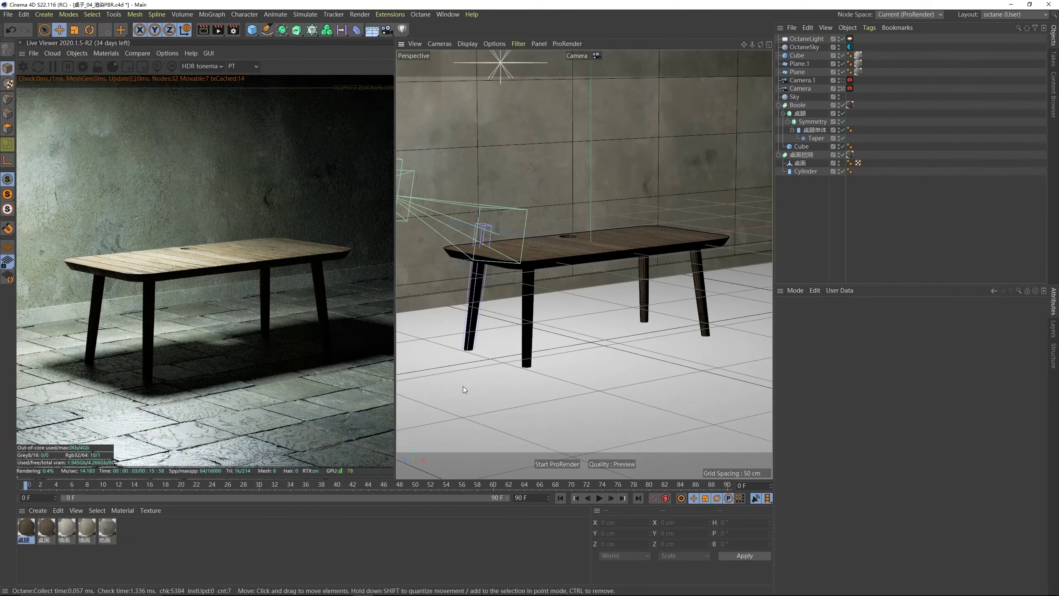
- Select the floor plane and its 地面 material, bringing up the material commands
{"action": "left_click", "coordinate": [477, 378]}
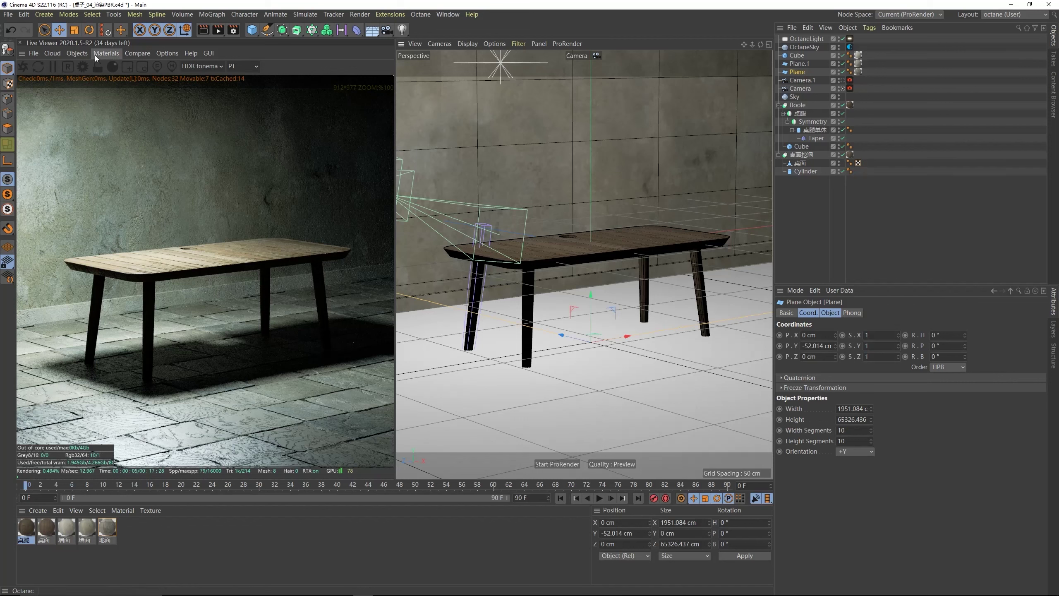
{"action": "left_click", "coordinate": [107, 537]}
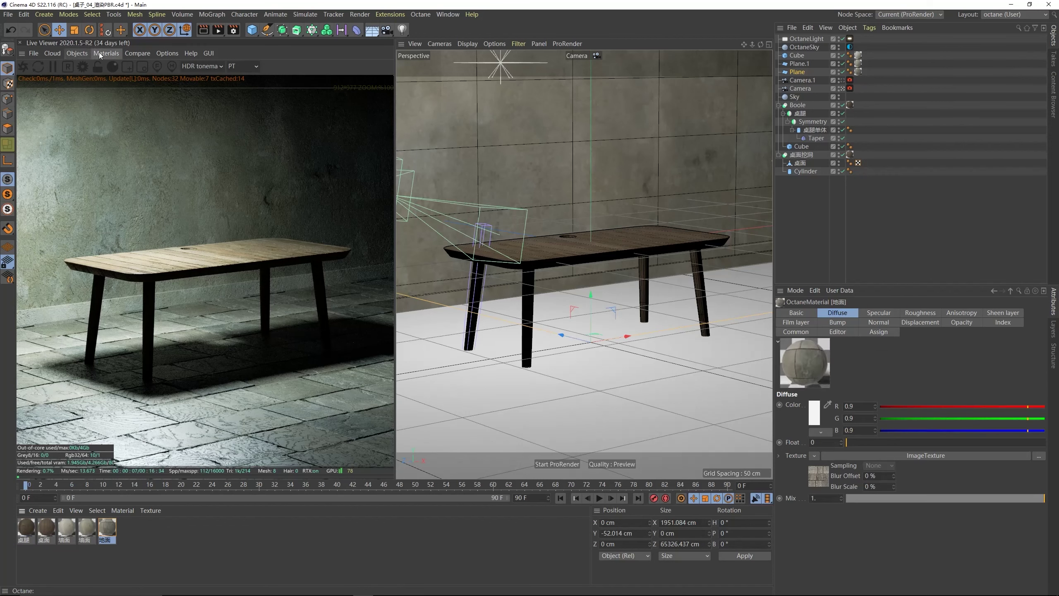
{"action": "left_click", "coordinate": [100, 54]}
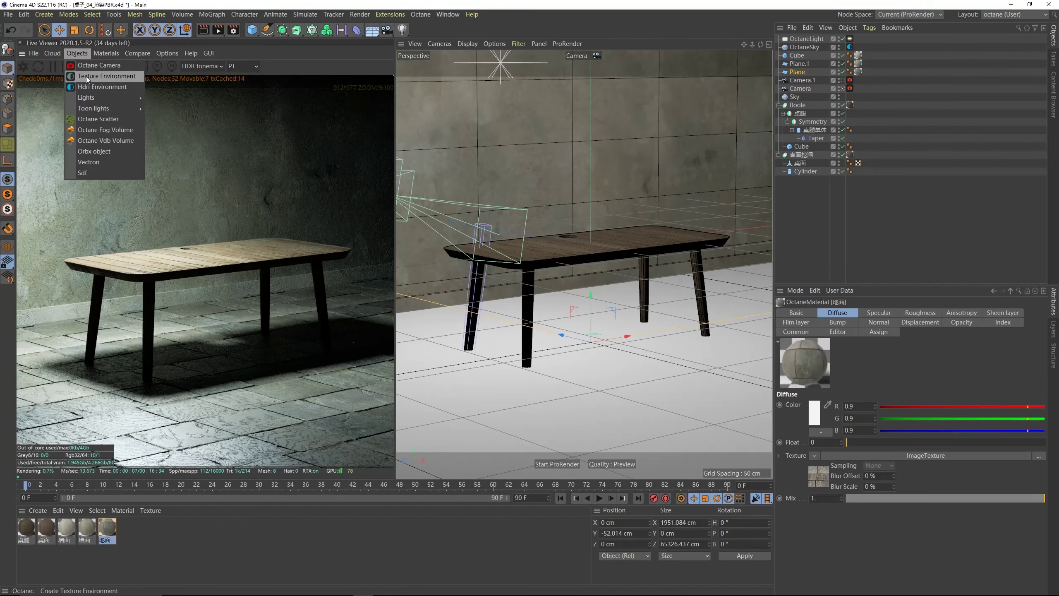
- Open the Octane Node Editor on the 地面 floor material and nudge the bottom texture node upward
{"action": "left_click", "coordinate": [110, 76]}
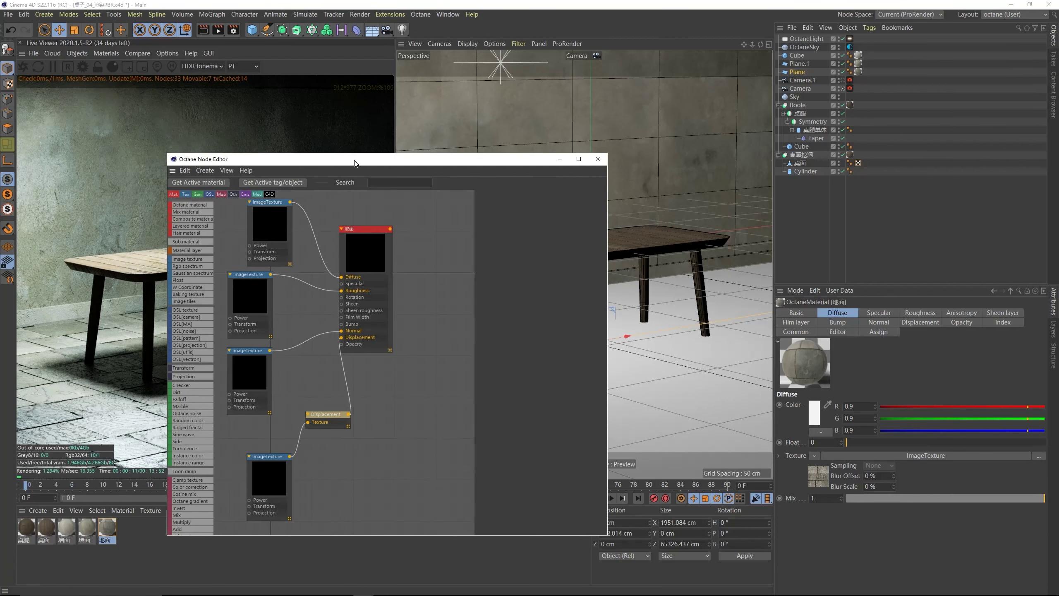
{"action": "left_click_drag", "start_coordinate": [301, 163], "coordinate": [535, 120]}
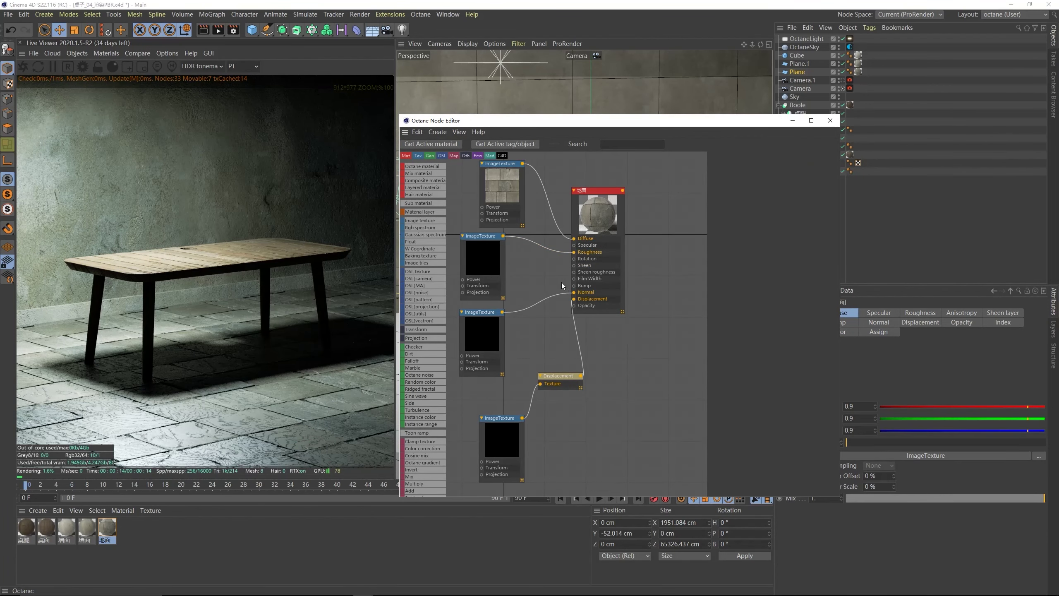
{"action": "left_click", "coordinate": [600, 257]}
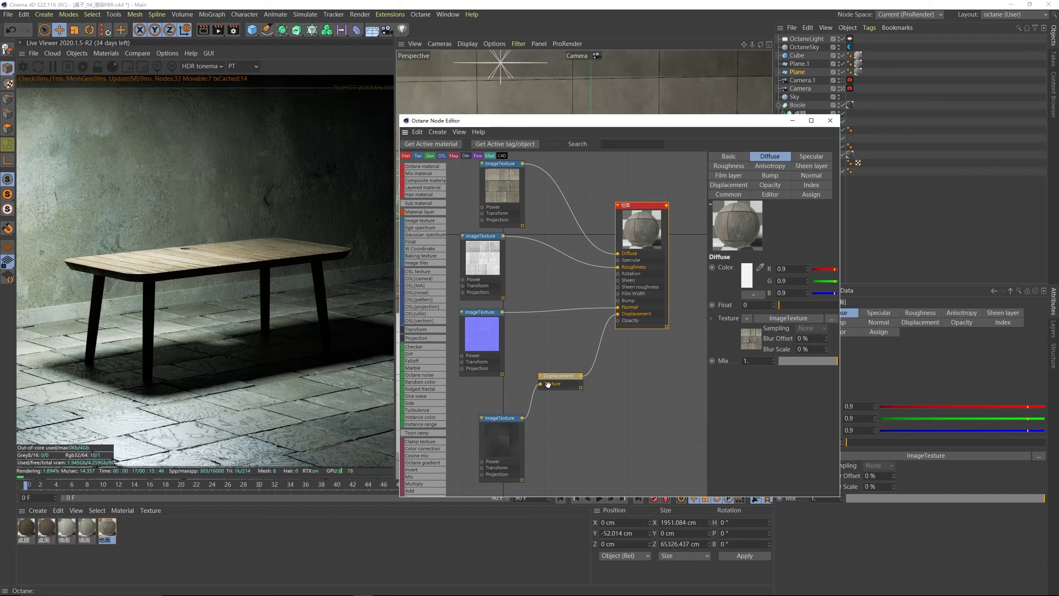
{"action": "left_click", "coordinate": [506, 448]}
{"action": "left_click_drag", "start_coordinate": [497, 430], "coordinate": [489, 425]}
- Wire the middle grey ImageTexture's output into the Displacement node's Texture input
{"action": "left_click", "coordinate": [488, 260]}
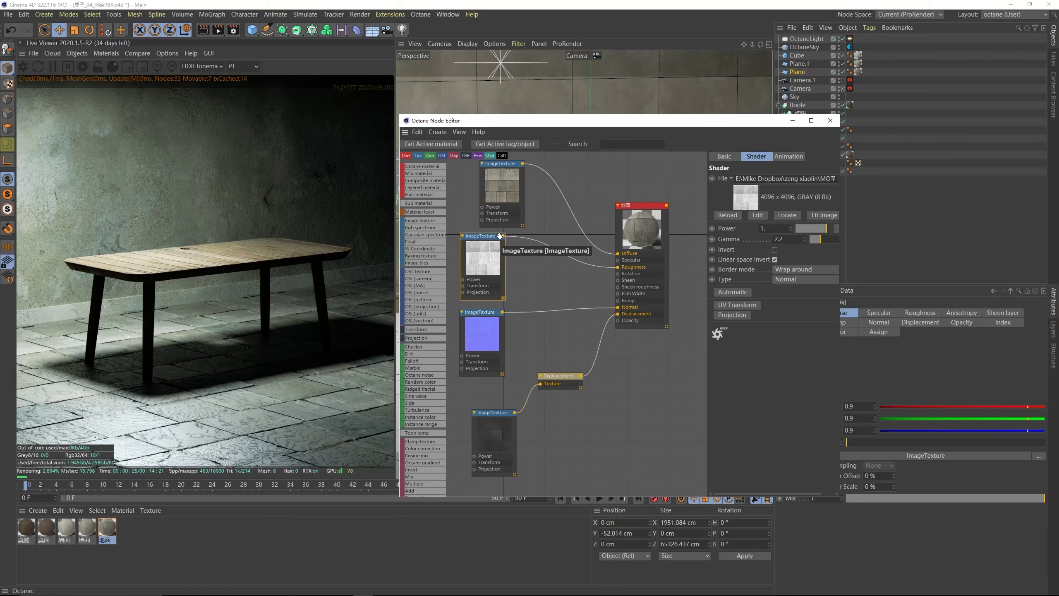
{"action": "left_click_drag", "start_coordinate": [504, 238], "coordinate": [517, 274]}
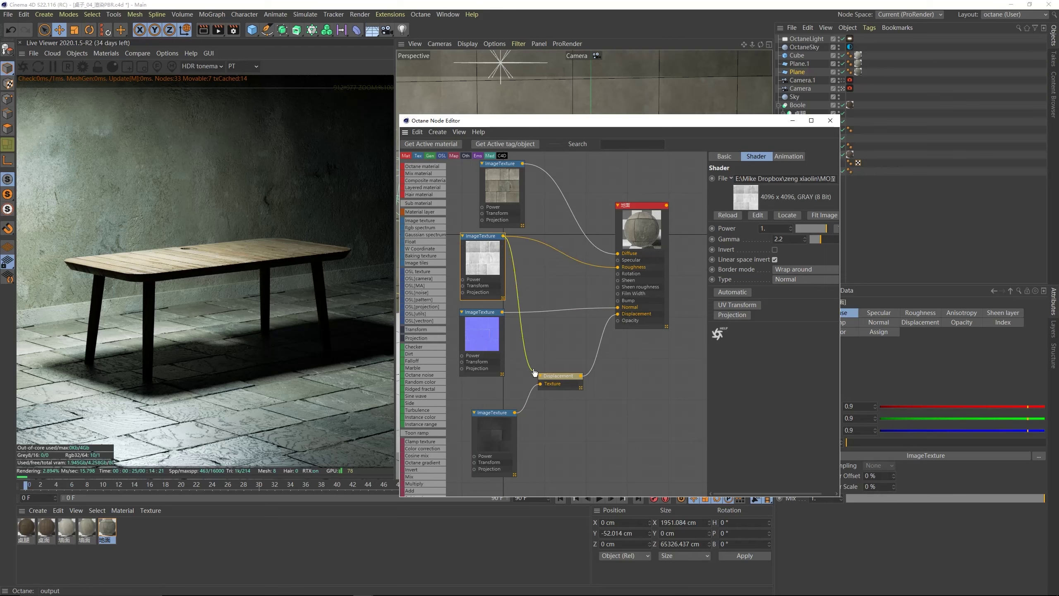
{"action": "left_click_drag", "start_coordinate": [543, 387], "coordinate": [618, 267]}
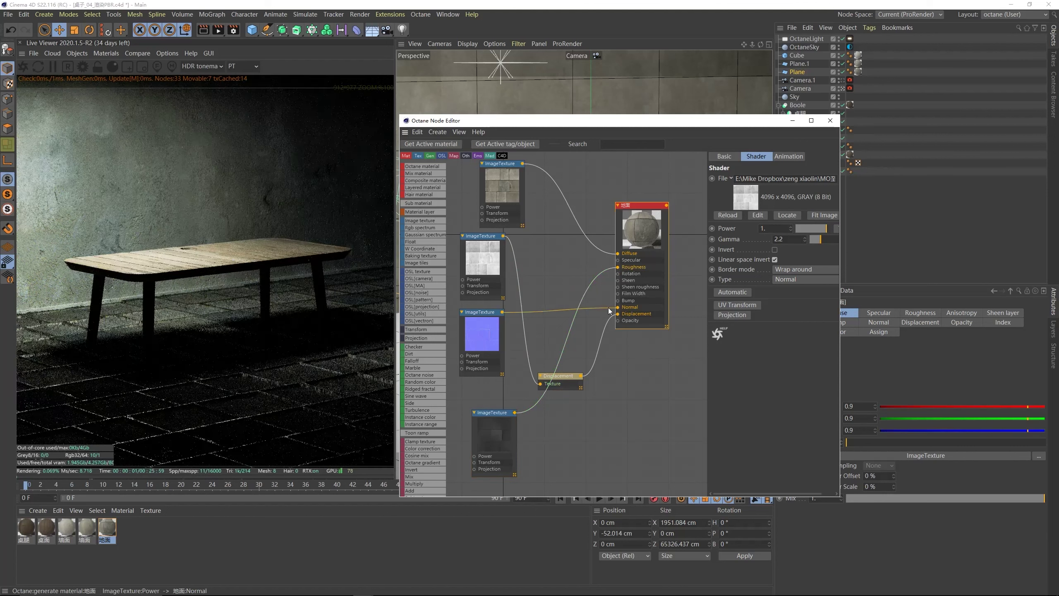
{"action": "left_click", "coordinate": [482, 260]}
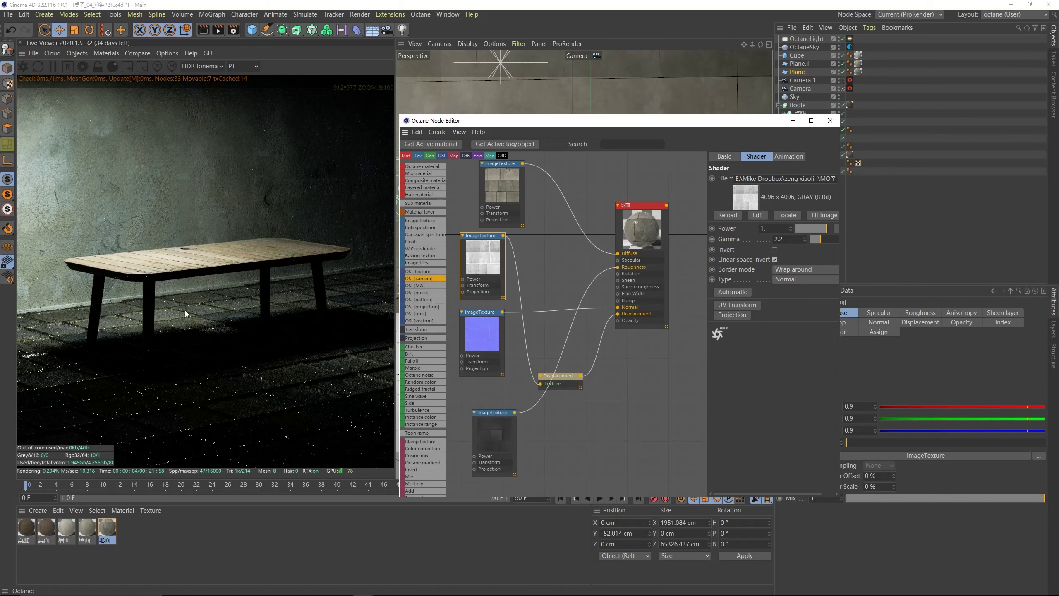
{"action": "left_click", "coordinate": [733, 249]}
{"action": "left_click", "coordinate": [843, 83]}
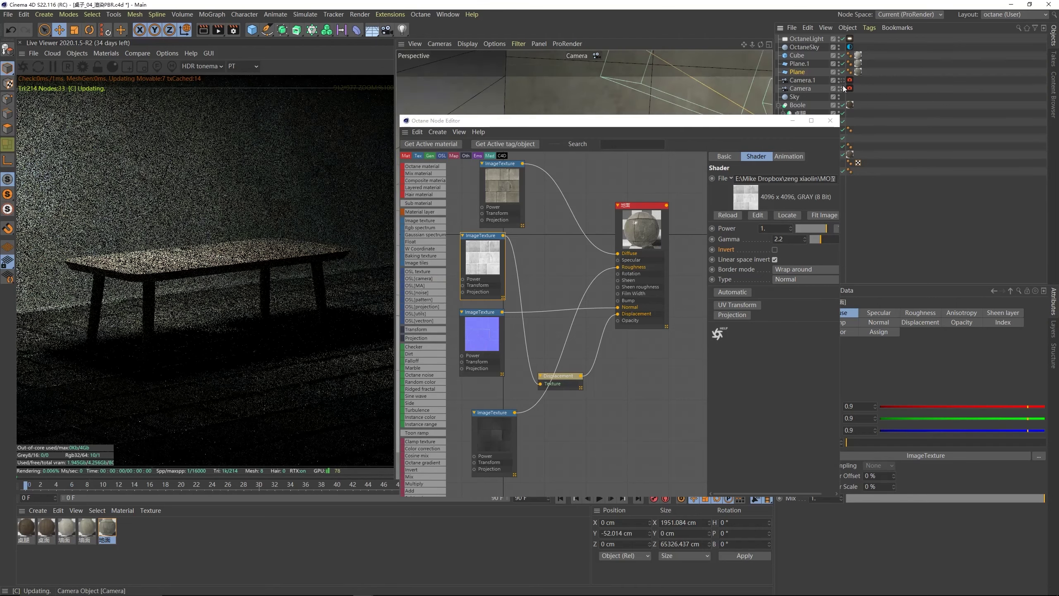
- Move the displacement image texture down beside the Displacement node
{"action": "left_click_drag", "start_coordinate": [593, 120], "coordinate": [592, 359]}
{"action": "left_click_drag", "start_coordinate": [592, 254], "coordinate": [297, 225], "text": "alt"}
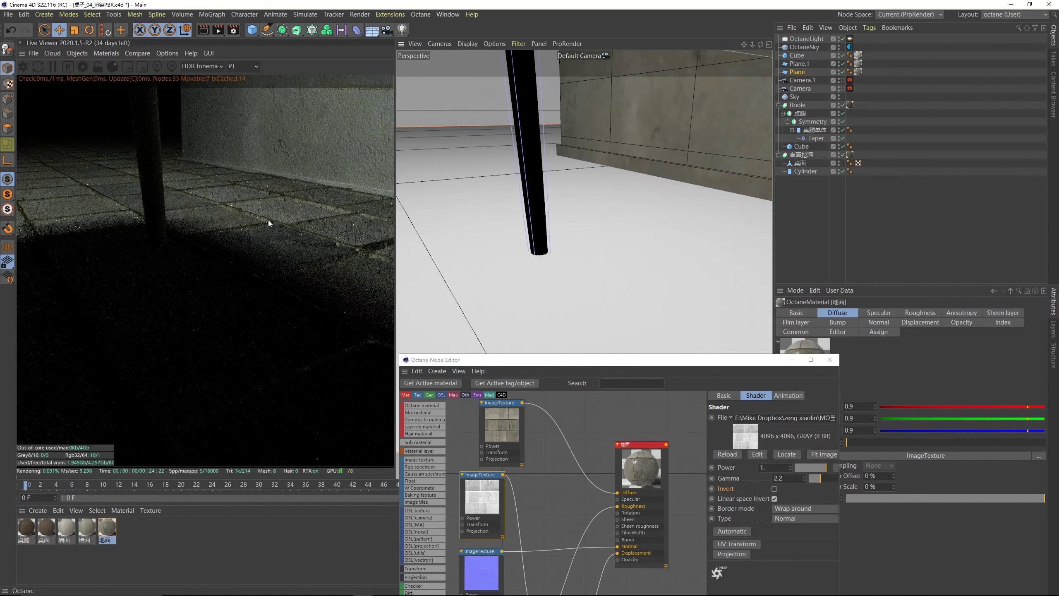
{"action": "left_click_drag", "start_coordinate": [592, 360], "coordinate": [600, 205]}
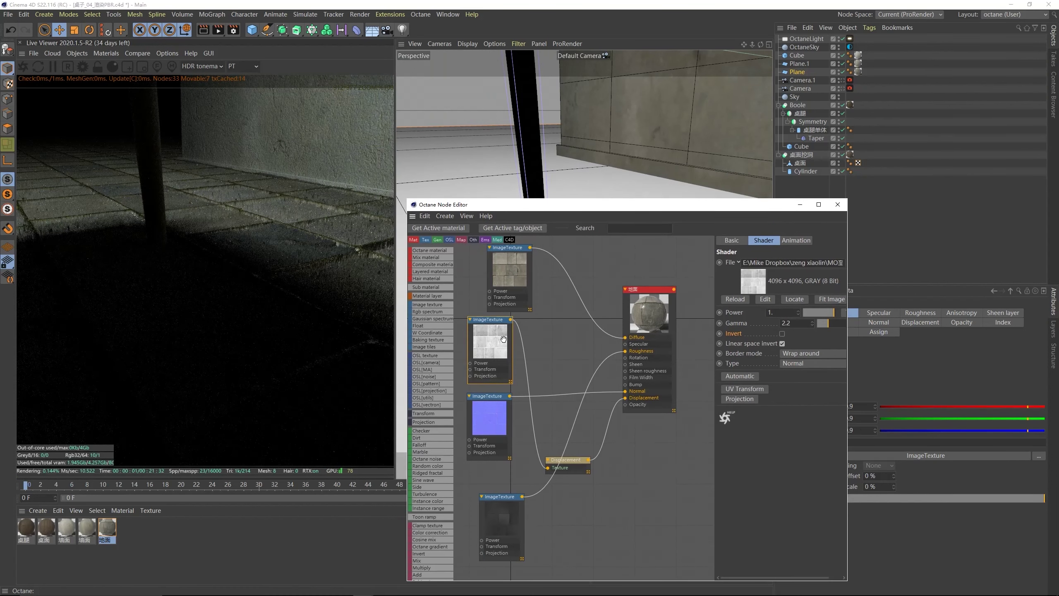
{"action": "left_click_drag", "start_coordinate": [488, 320], "coordinate": [495, 347]}
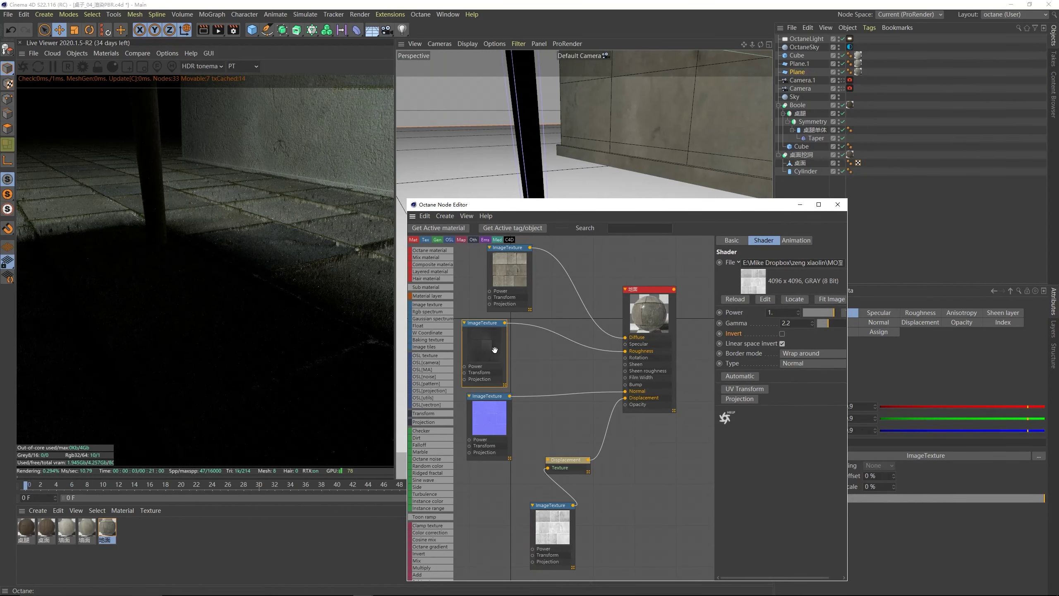
{"action": "left_click_drag", "start_coordinate": [549, 541], "coordinate": [510, 516]}
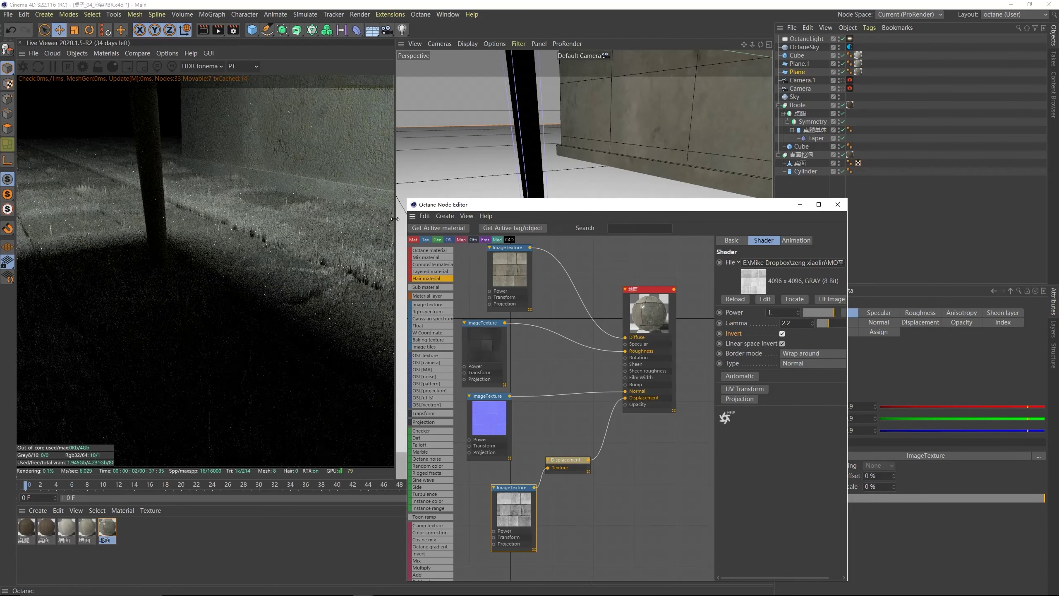
{"action": "left_click_drag", "start_coordinate": [446, 204], "coordinate": [486, 205]}
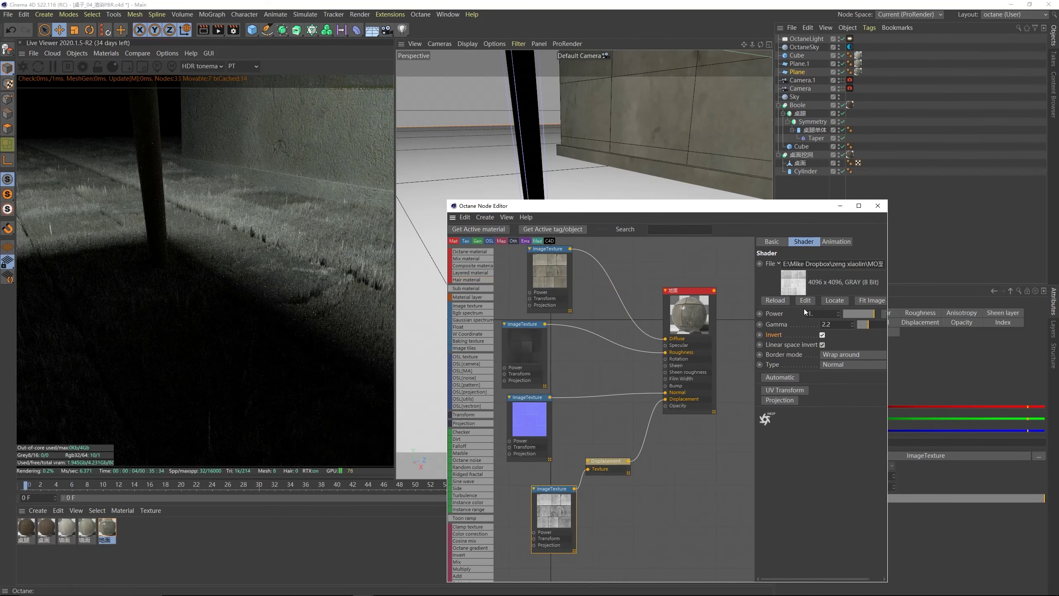
- Set the Displacement node's Height to 2 cm
{"action": "left_click", "coordinate": [612, 466]}
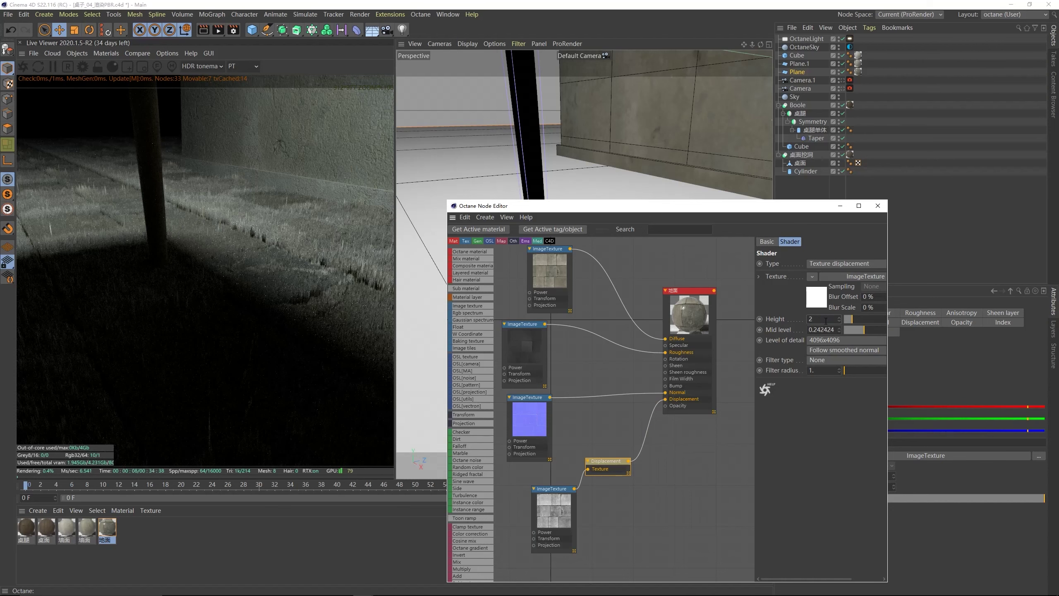
{"action": "left_click", "coordinate": [826, 320]}
{"action": "type", "text": "2"}
{"action": "key", "text": "Return"}
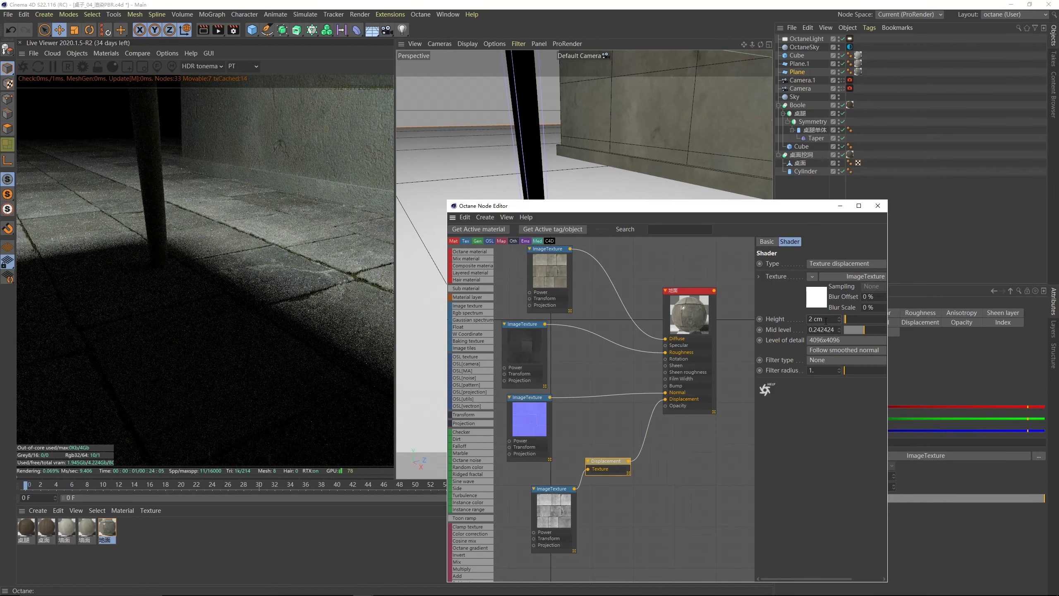
- Inspect the displaced floor and rearrange the roughness and displacement texture nodes neatly
{"action": "left_click_drag", "start_coordinate": [580, 207], "coordinate": [541, 312]}
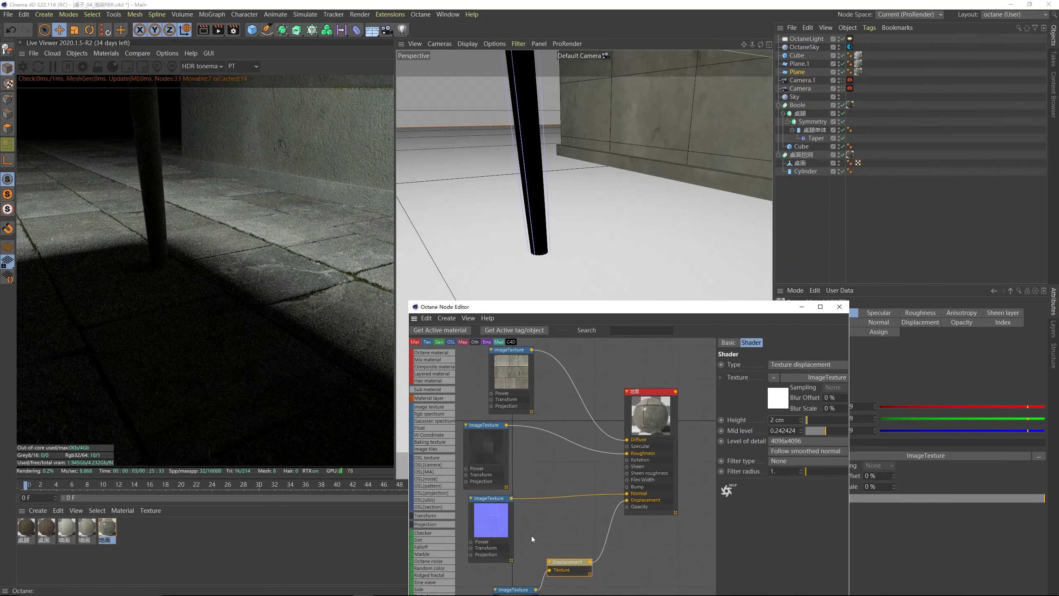
{"action": "left_click_drag", "start_coordinate": [653, 239], "coordinate": [647, 211], "text": "alt"}
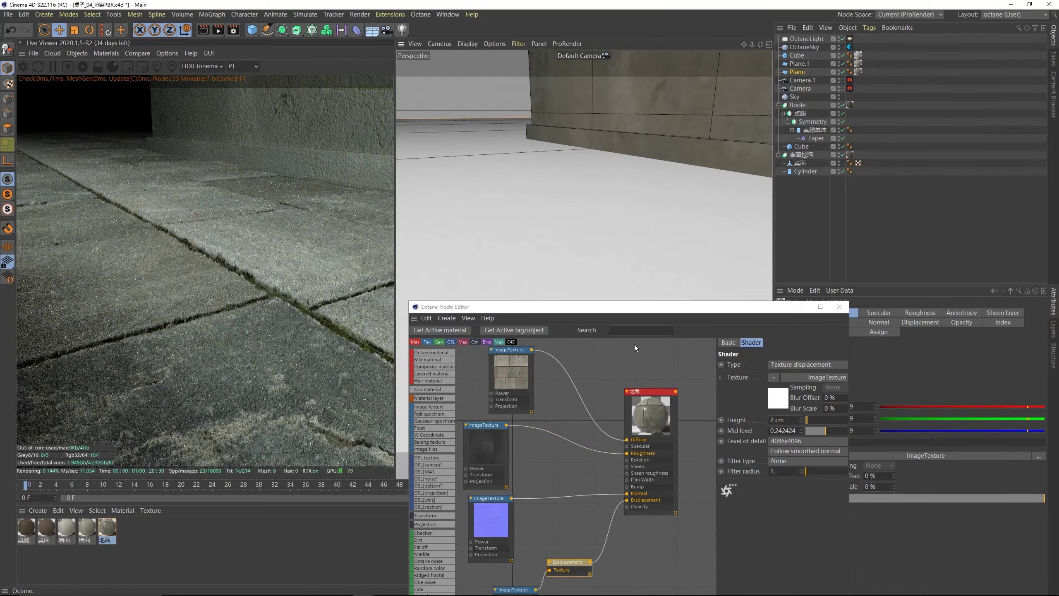
{"action": "left_click_drag", "start_coordinate": [605, 242], "coordinate": [581, 233], "text": "alt"}
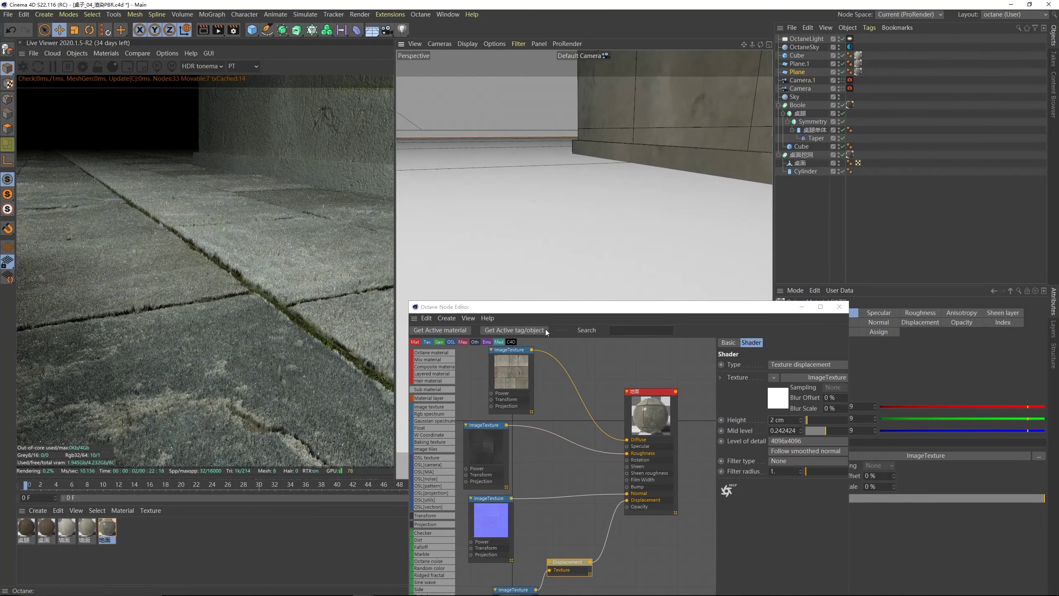
{"action": "left_click_drag", "start_coordinate": [547, 309], "coordinate": [557, 193]}
{"action": "left_click", "coordinate": [505, 340]}
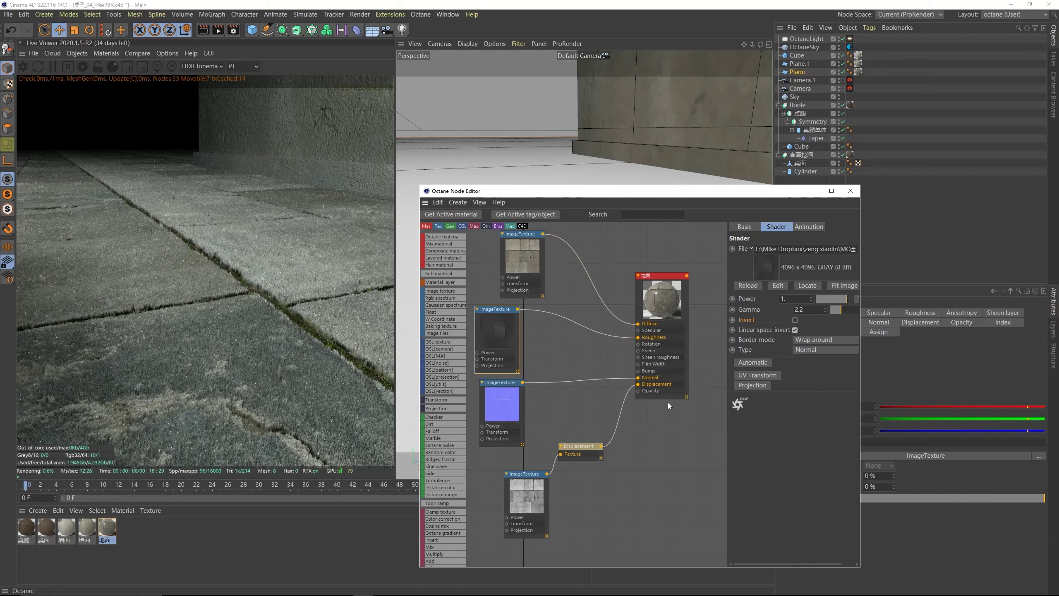
{"action": "left_click_drag", "start_coordinate": [498, 342], "coordinate": [564, 349]}
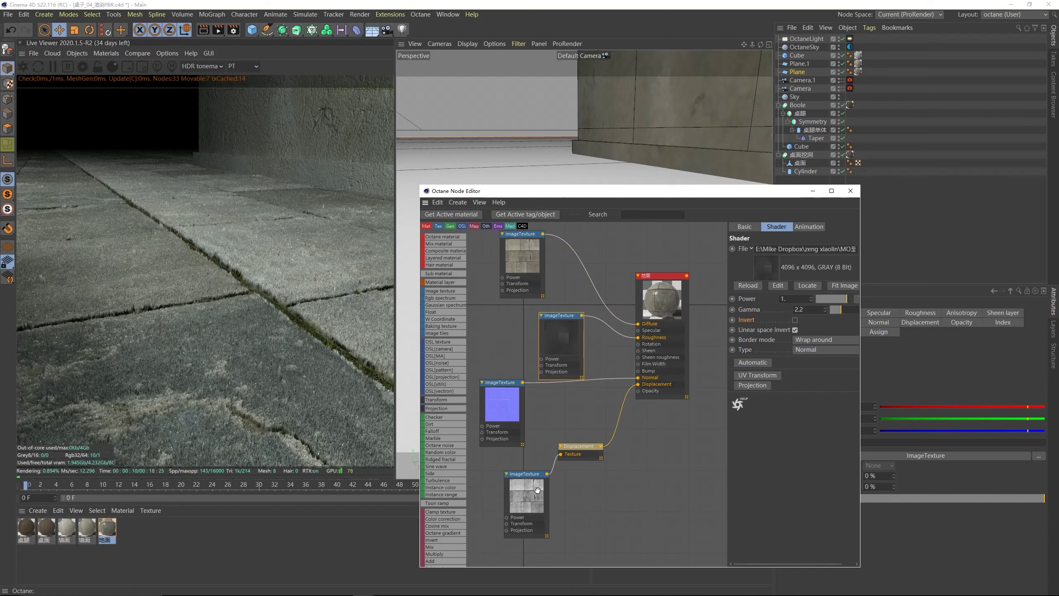
{"action": "left_click_drag", "start_coordinate": [537, 490], "coordinate": [511, 494]}
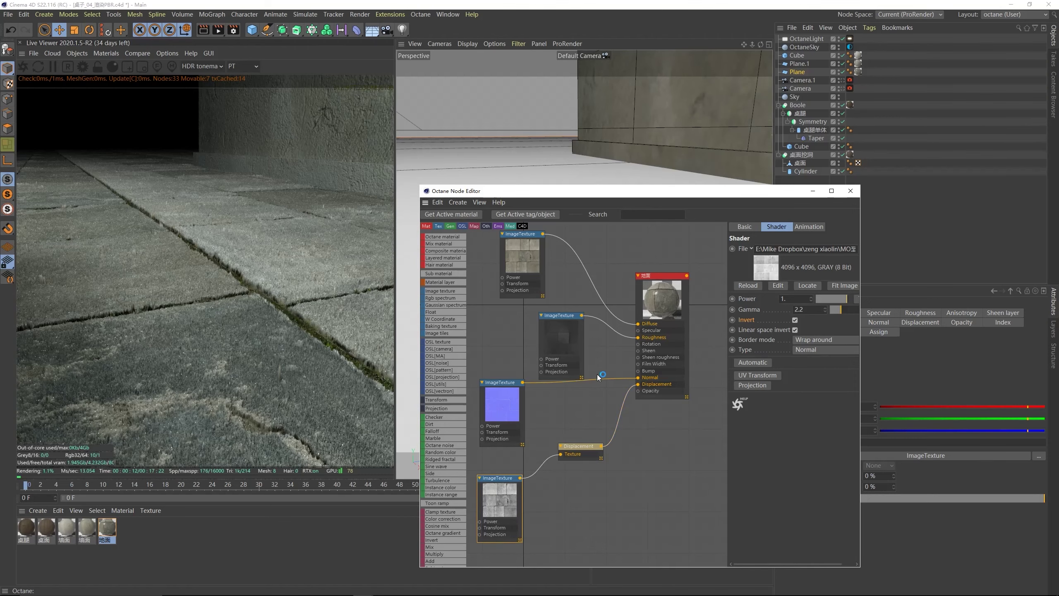
{"action": "left_click_drag", "start_coordinate": [561, 342], "coordinate": [554, 339]}
{"action": "left_click", "coordinate": [840, 82]}
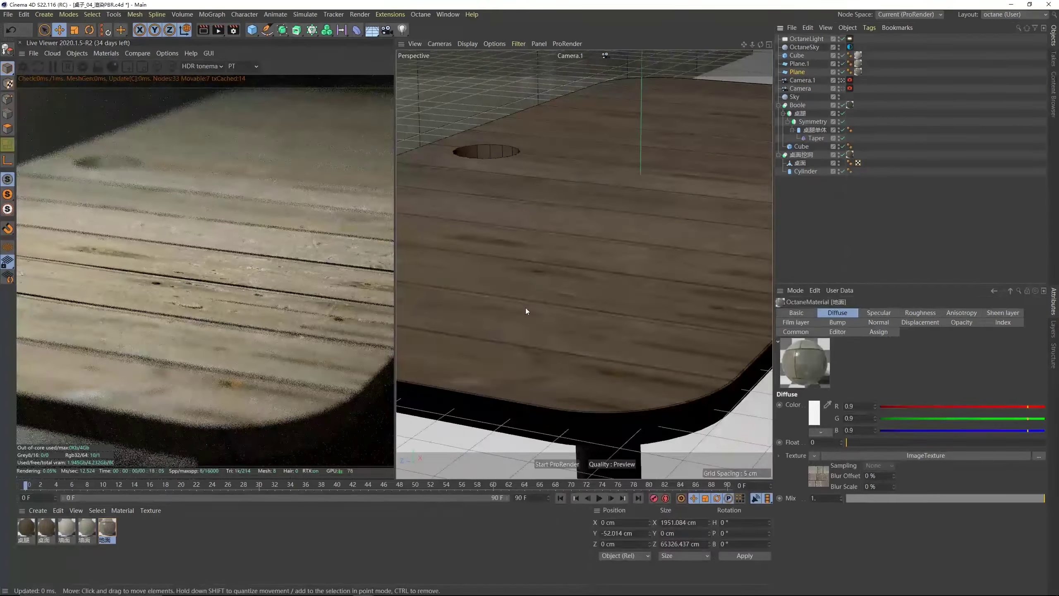
- Aim Camera.1 at a table leg, enable its Camera Imager, and lower Hot pixel removal to about 0.57
{"action": "left_click_drag", "start_coordinate": [525, 311], "coordinate": [598, 226], "text": "alt"}
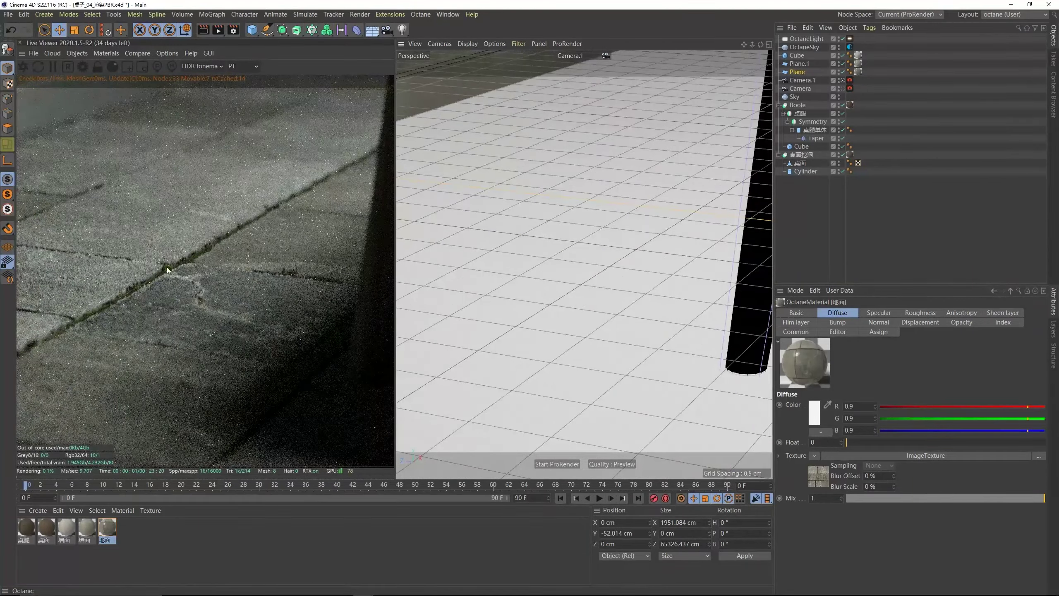
{"action": "left_click_drag", "start_coordinate": [585, 301], "coordinate": [450, 298], "text": "alt"}
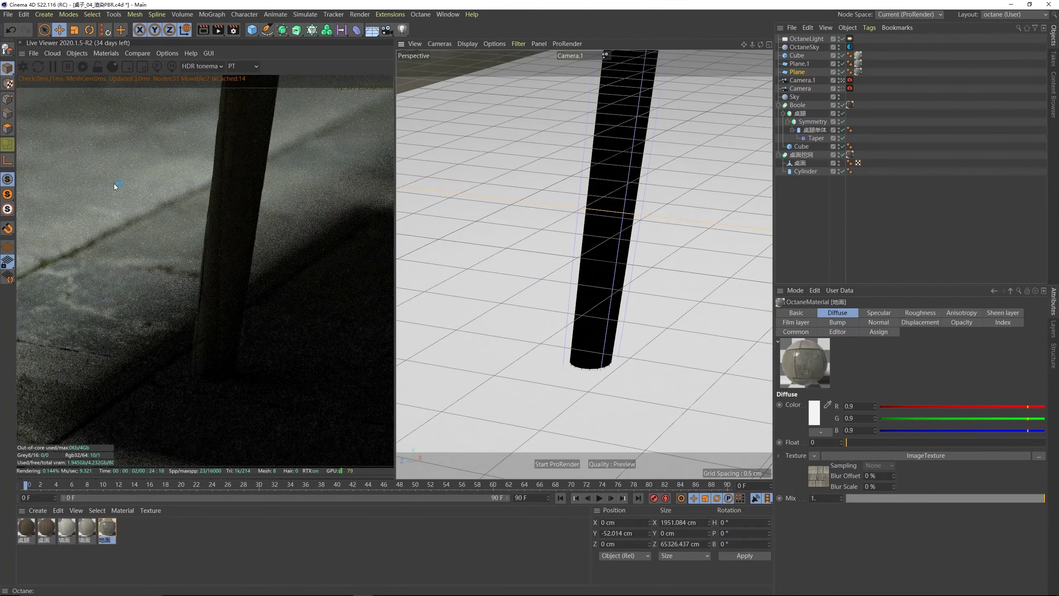
{"action": "left_click", "coordinate": [850, 80]}
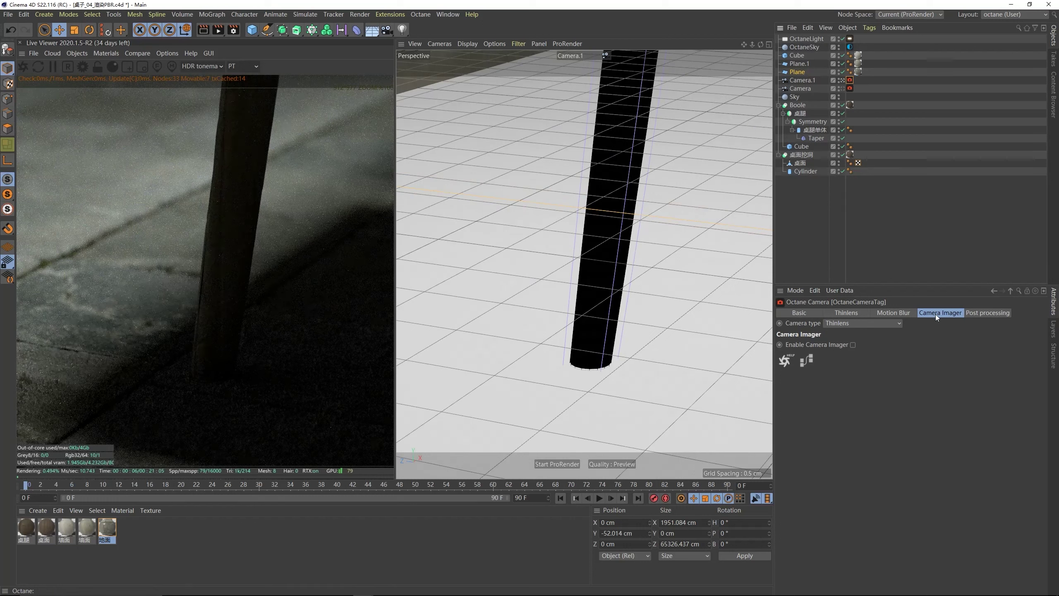
{"action": "left_click", "coordinate": [854, 345]}
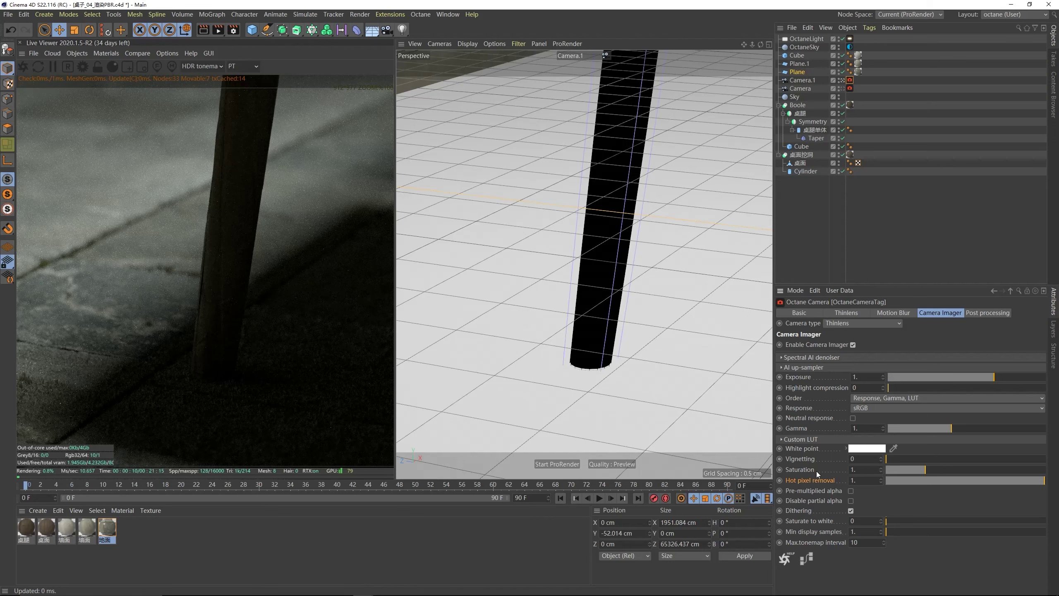
{"action": "left_click_drag", "start_coordinate": [1023, 484], "coordinate": [976, 485]}
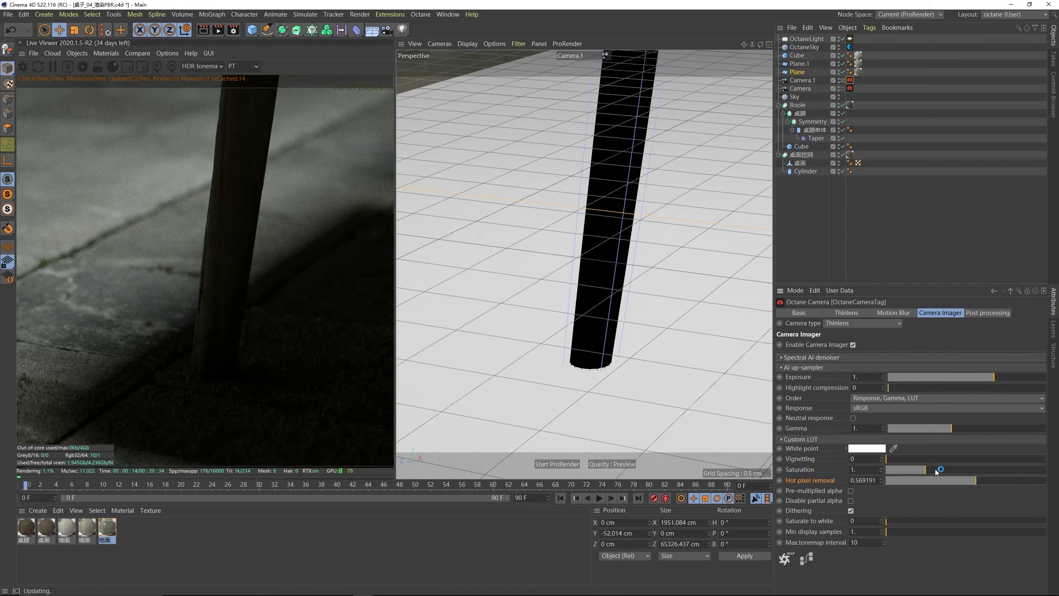
- Set Camera.1's camera response curve to DSCS315_2
{"action": "middle_click_drag", "start_coordinate": [466, 243], "coordinate": [472, 248], "text": "alt"}
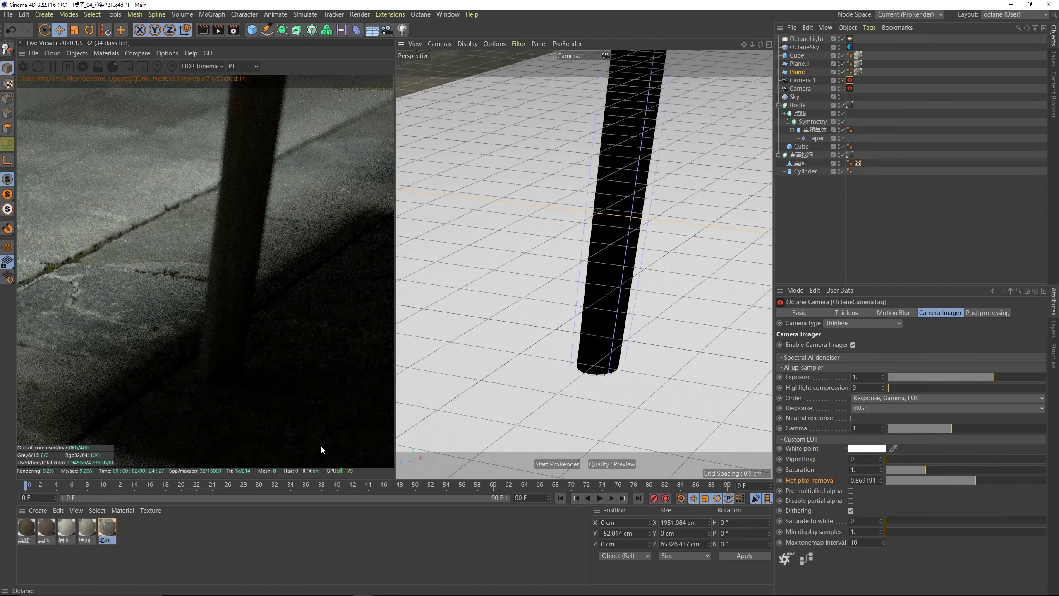
{"action": "middle_click_drag", "start_coordinate": [481, 263], "coordinate": [498, 280], "text": "alt"}
{"action": "left_click", "coordinate": [878, 408]}
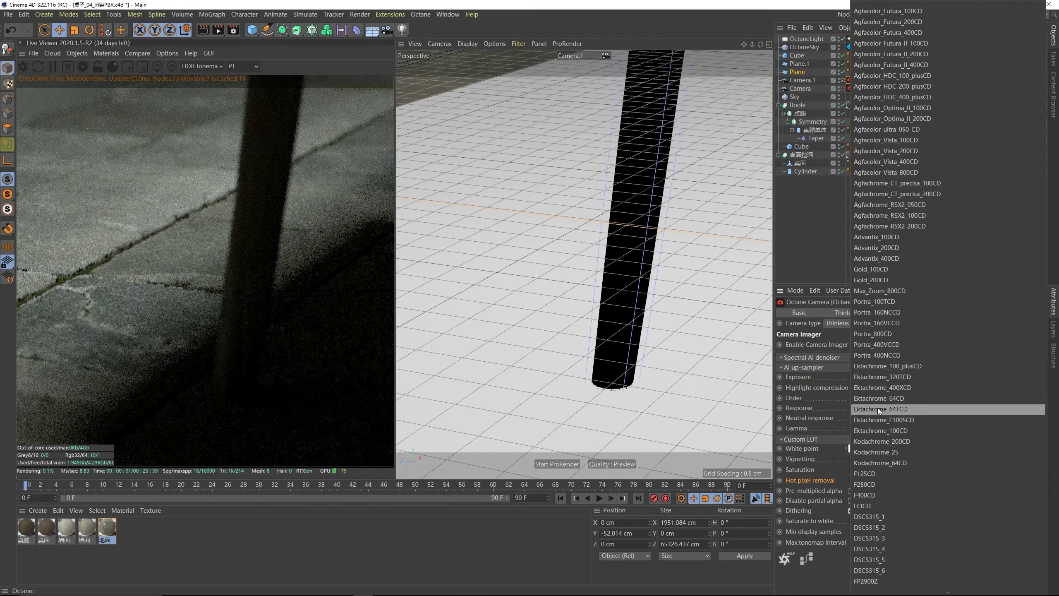
{"action": "left_click", "coordinate": [880, 528]}
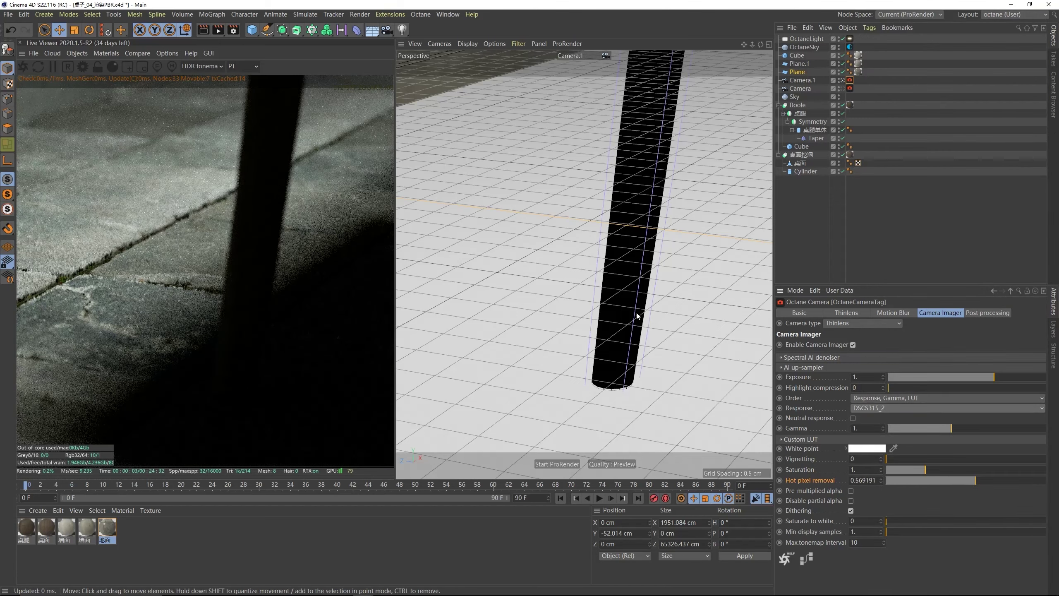
{"action": "right_click_drag", "start_coordinate": [637, 315], "coordinate": [529, 234], "text": "alt"}
- Switch to the main Camera view and drag Hot pixel removal down to about 0.58
{"action": "left_click", "coordinate": [851, 89]}
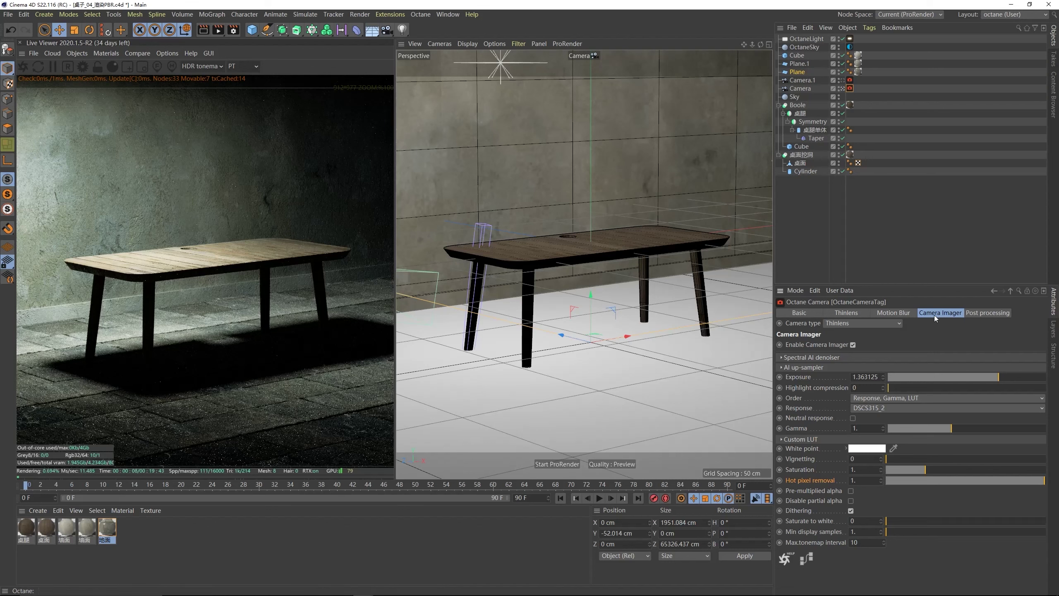
{"action": "left_click_drag", "start_coordinate": [1013, 482], "coordinate": [978, 480]}
{"action": "middle_click_drag", "start_coordinate": [586, 248], "coordinate": [584, 255], "text": "alt"}
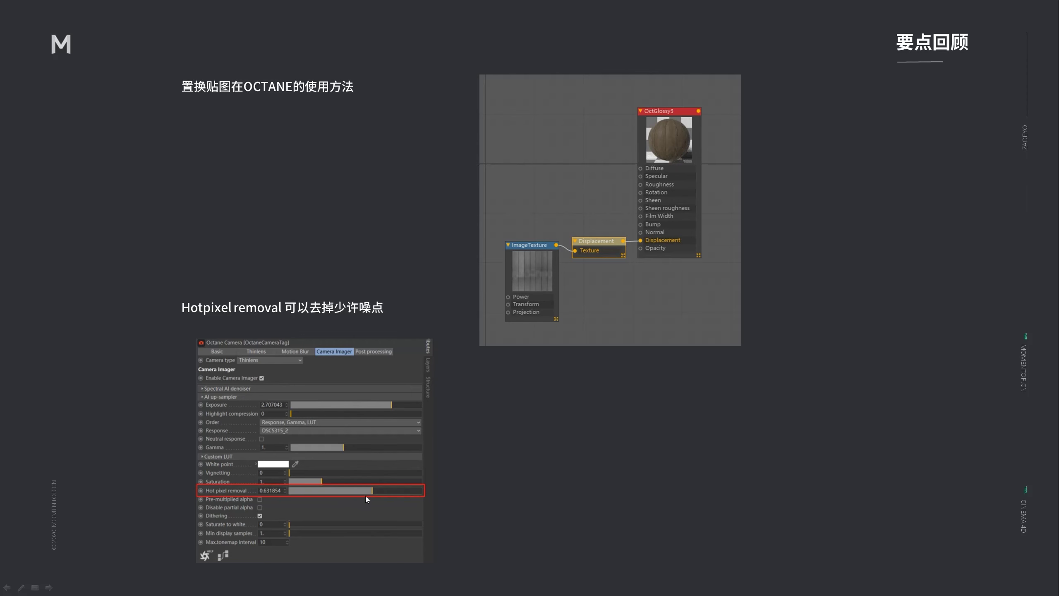
- Advance to the recap slide on using Octane lights
{"action": "key", "text": "Right"}
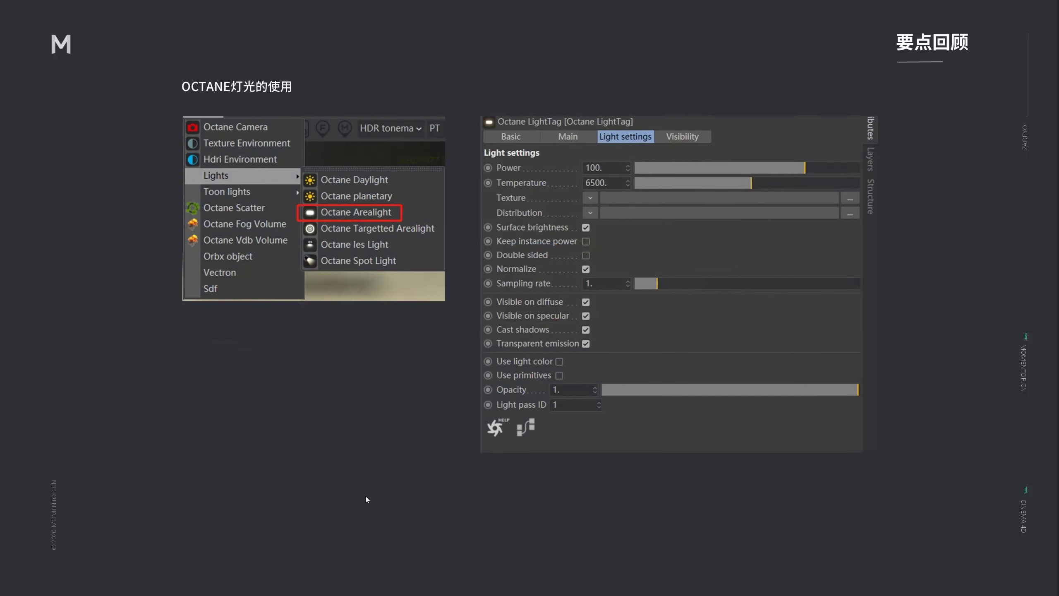
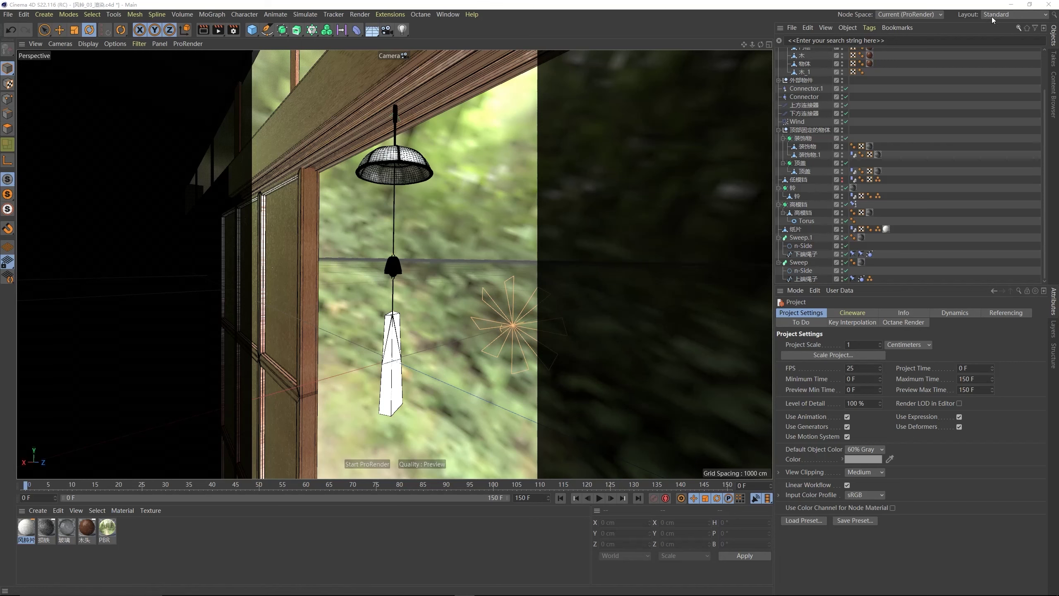
- Switch to the octane (User) layout and save a copy with _octane appended to the file name
{"action": "left_click", "coordinate": [1013, 14]}
{"action": "left_click", "coordinate": [1000, 78]}
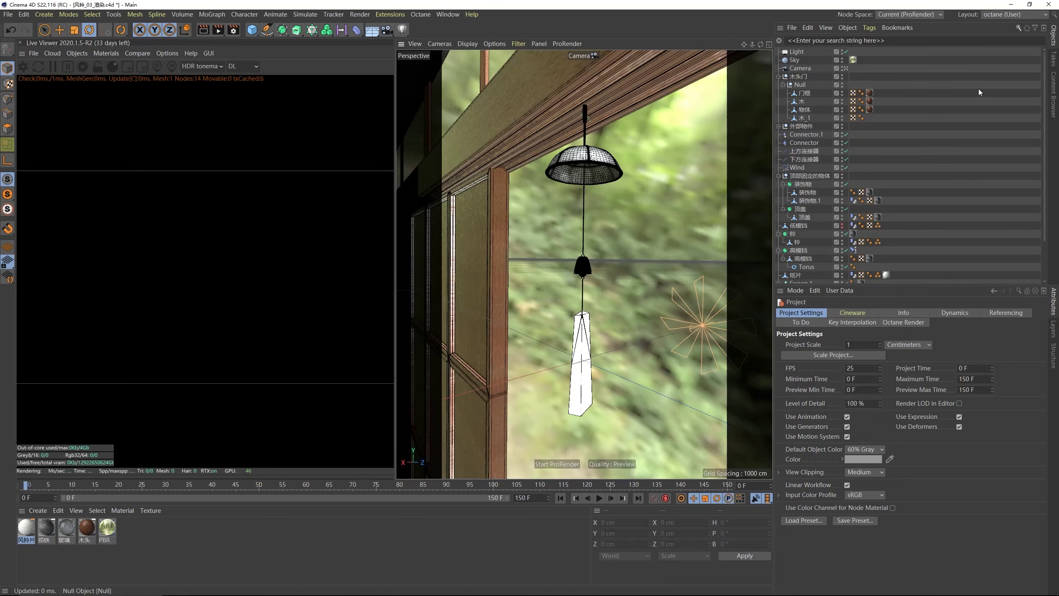
{"action": "left_click", "coordinate": [8, 14]}
{"action": "left_click", "coordinate": [41, 111]}
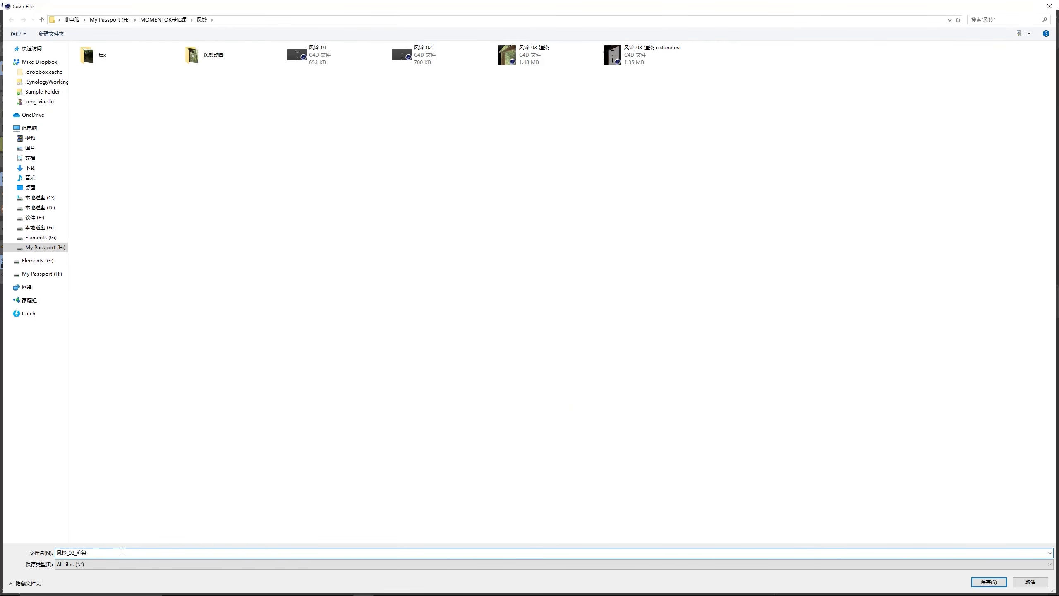
{"action": "type", "text": "_octane"}
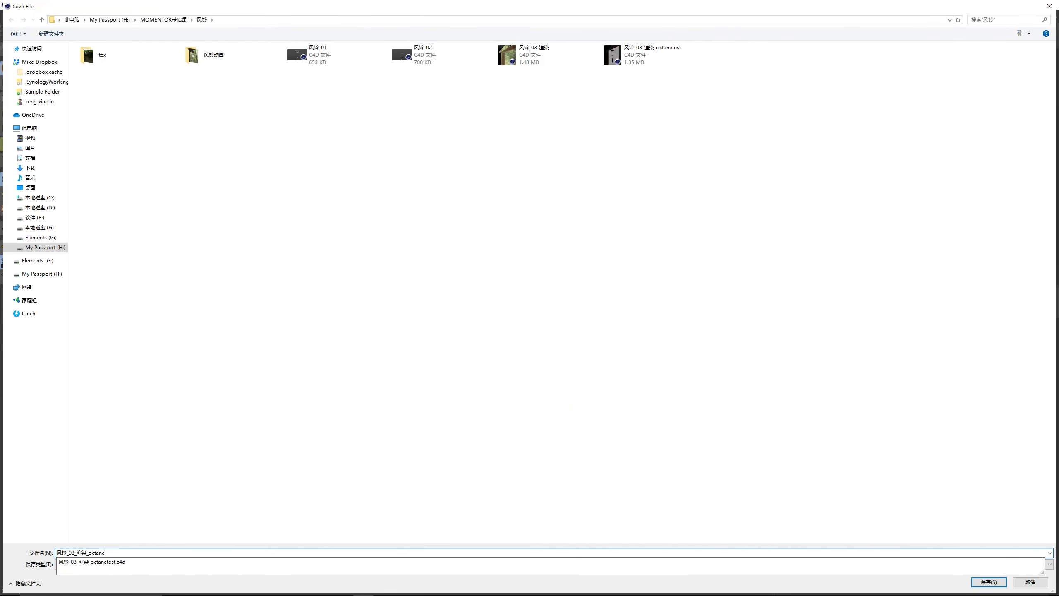
{"action": "key", "text": "Return"}
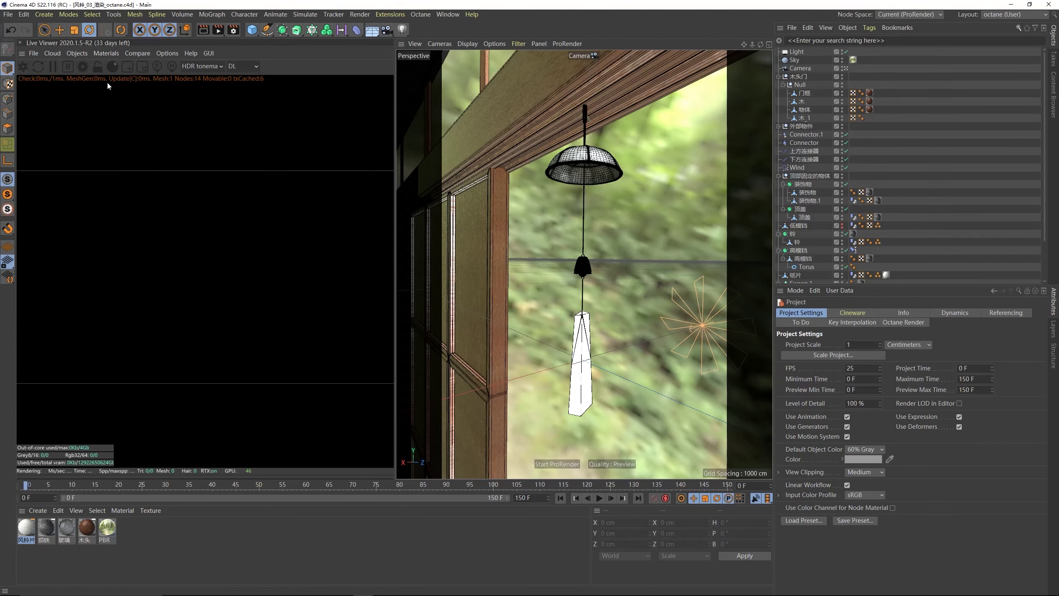
- Add an Octane HDRI Environment and load the 天空HDR image as its texture
{"action": "left_click", "coordinate": [76, 53]}
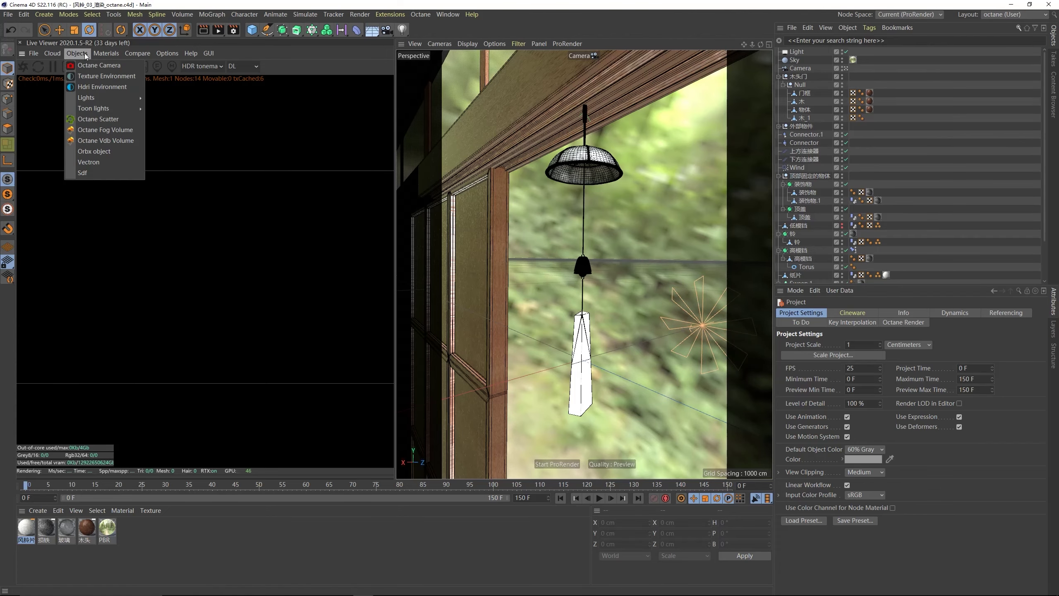
{"action": "left_click", "coordinate": [93, 89]}
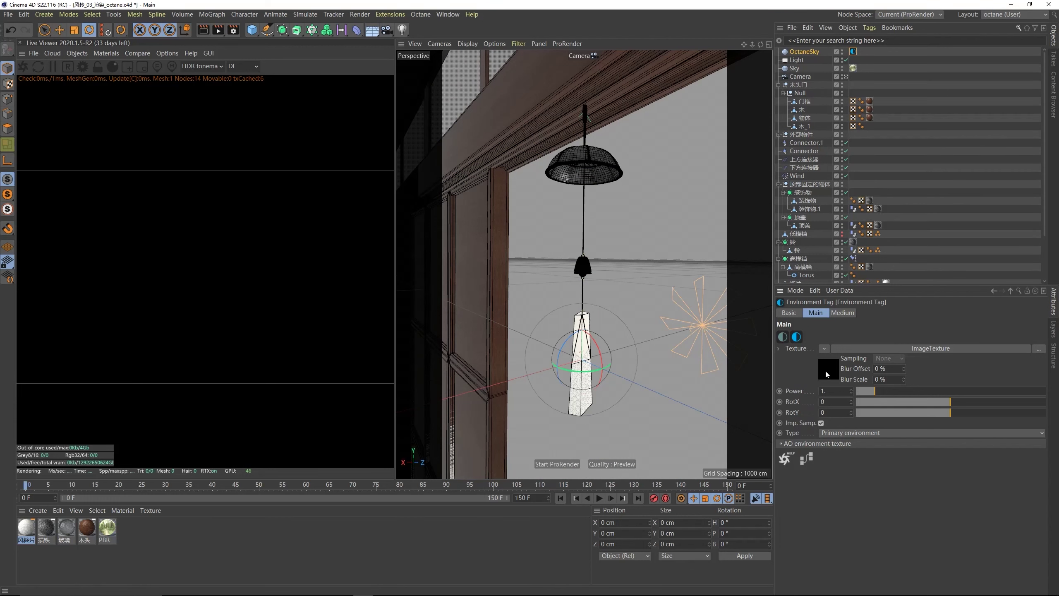
{"action": "left_click", "coordinate": [826, 369]}
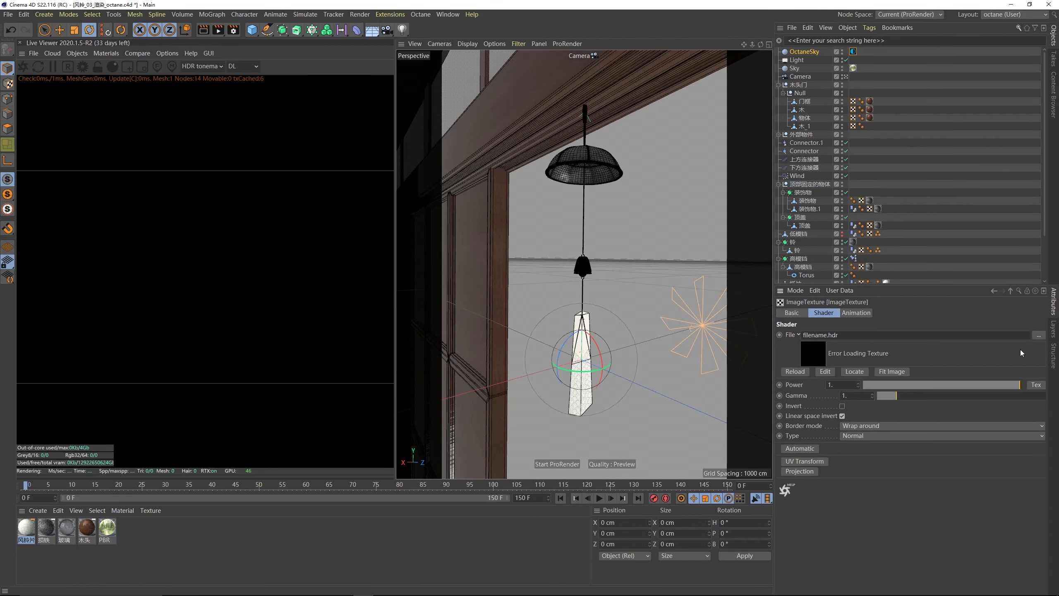
{"action": "left_click", "coordinate": [1038, 336]}
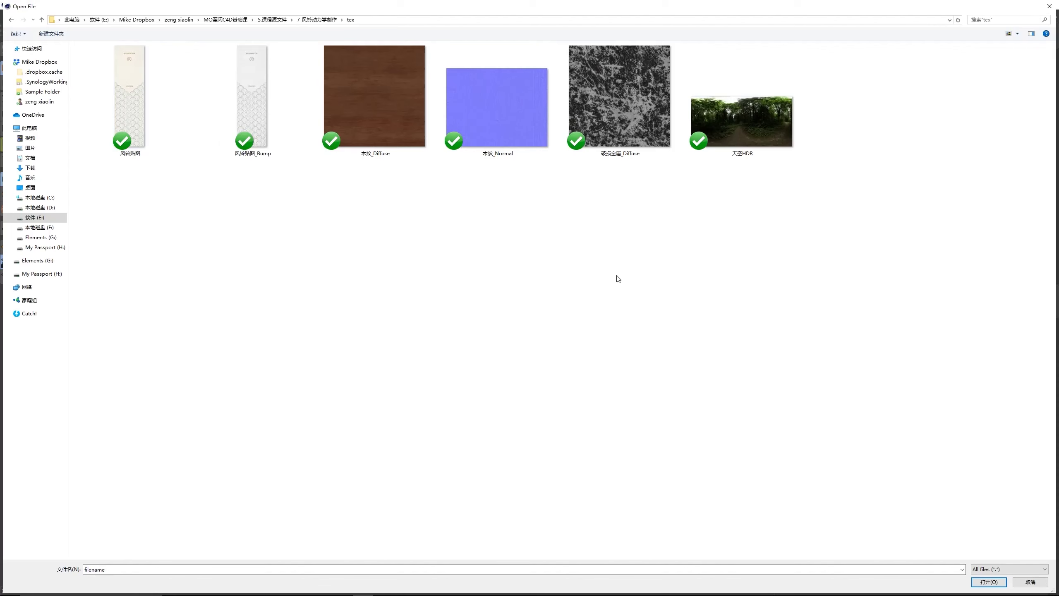
{"action": "double_click", "coordinate": [747, 136]}
{"action": "left_click", "coordinate": [599, 349]}
{"action": "left_click", "coordinate": [994, 291]}
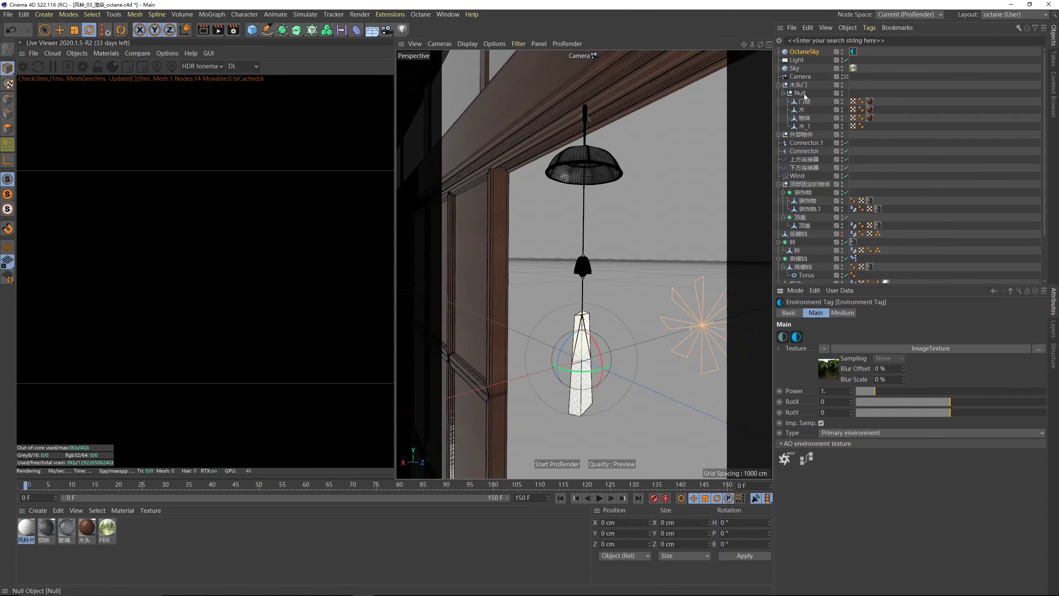
- Copy the old Sky's rotation (H −79°, P 4°, B −22°) onto OctaneSky, then delete Sky
{"action": "left_click", "coordinate": [794, 70]}
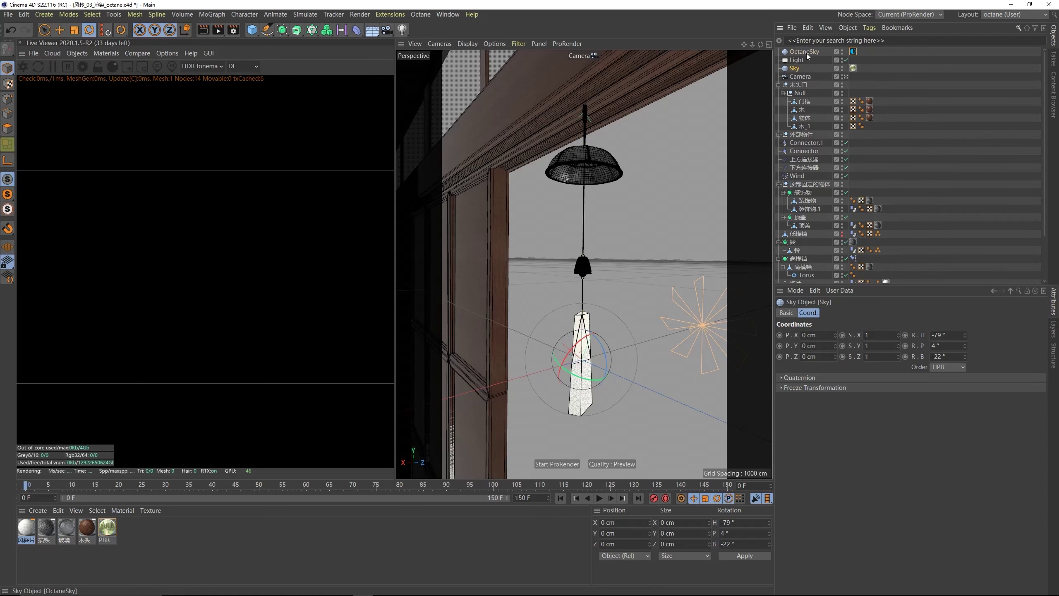
{"action": "left_click", "coordinate": [941, 335]}
{"action": "left_click", "coordinate": [804, 52]}
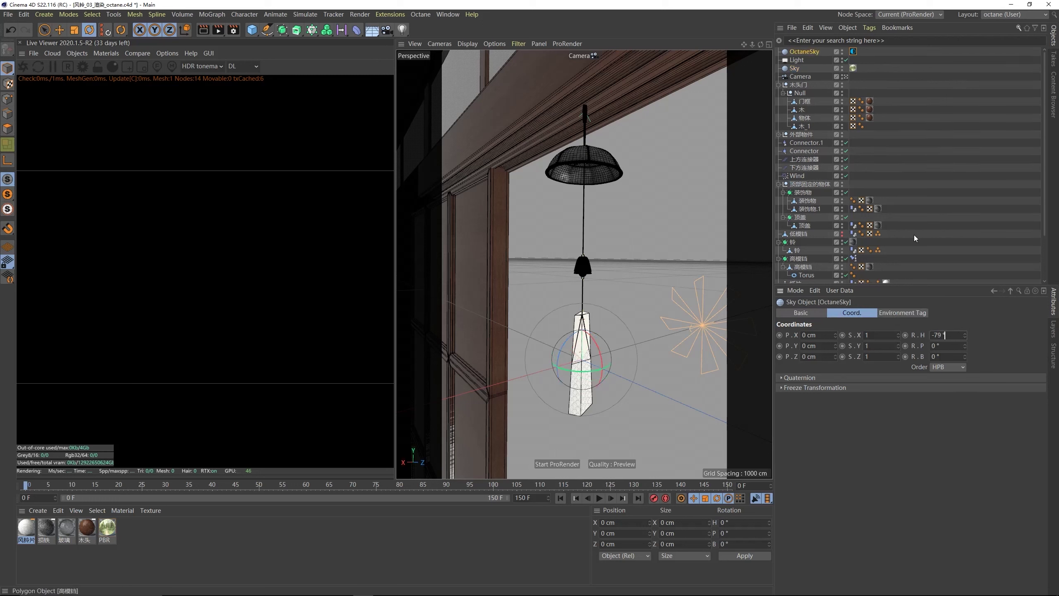
{"action": "left_click", "coordinate": [814, 68]}
{"action": "key", "text": "Tab"}
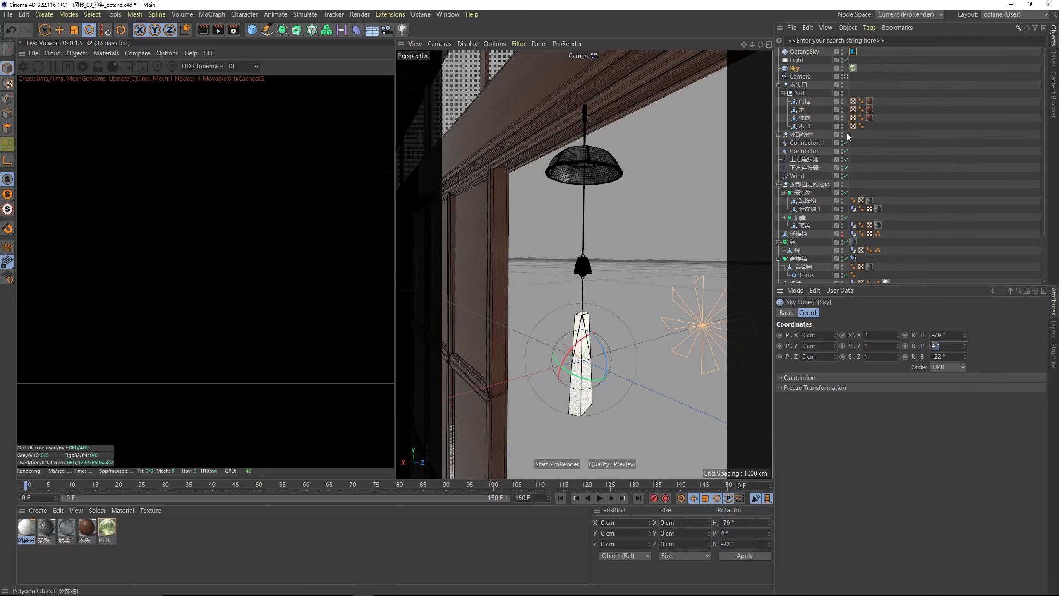
{"action": "left_click", "coordinate": [805, 51]}
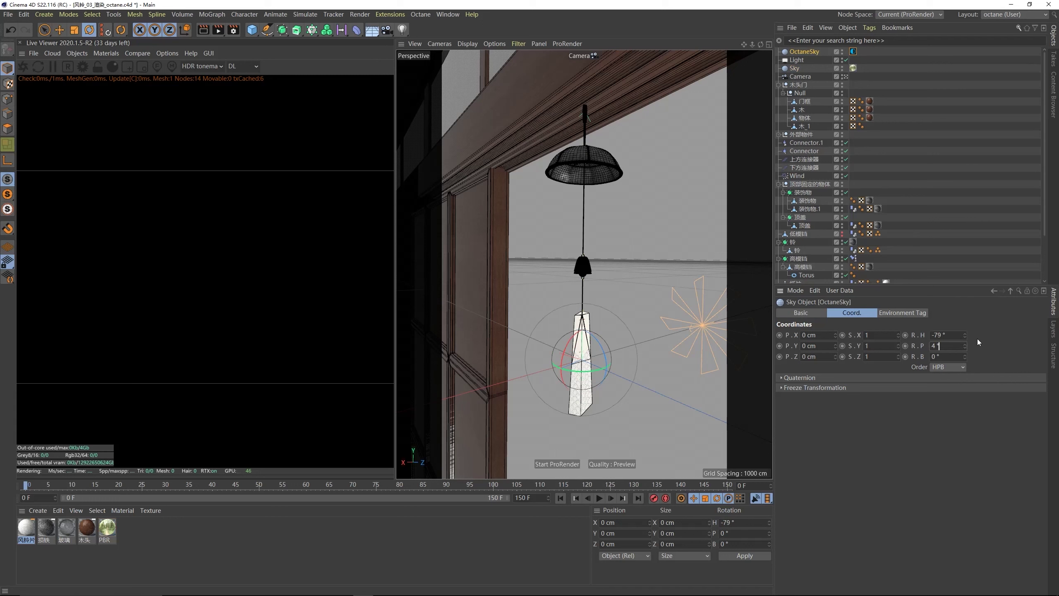
{"action": "left_click", "coordinate": [795, 68]}
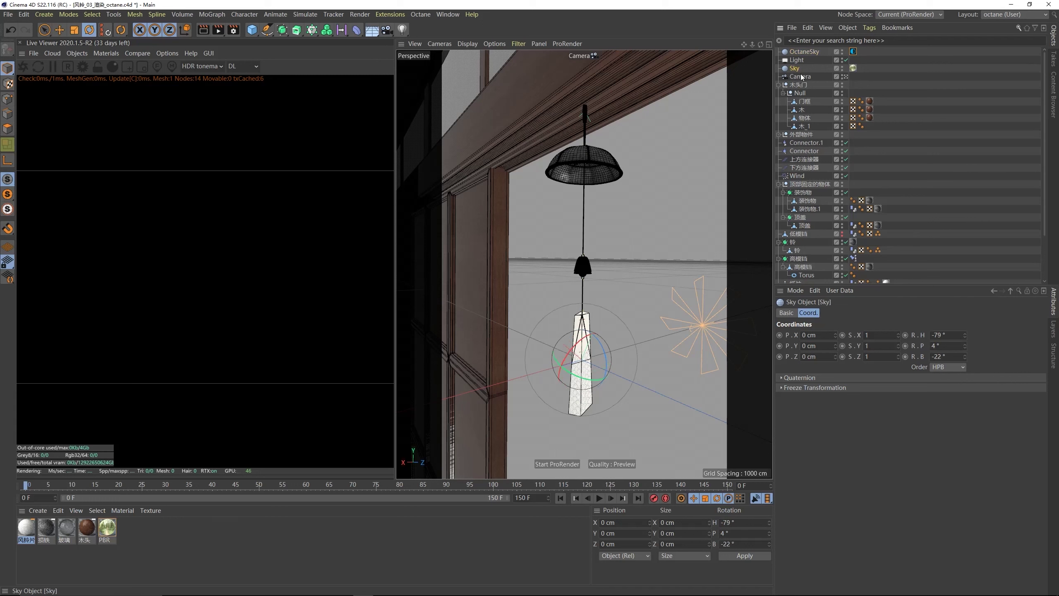
{"action": "left_click", "coordinate": [945, 356]}
{"action": "key", "text": "ctrl+c"}
{"action": "left_click", "coordinate": [805, 51]}
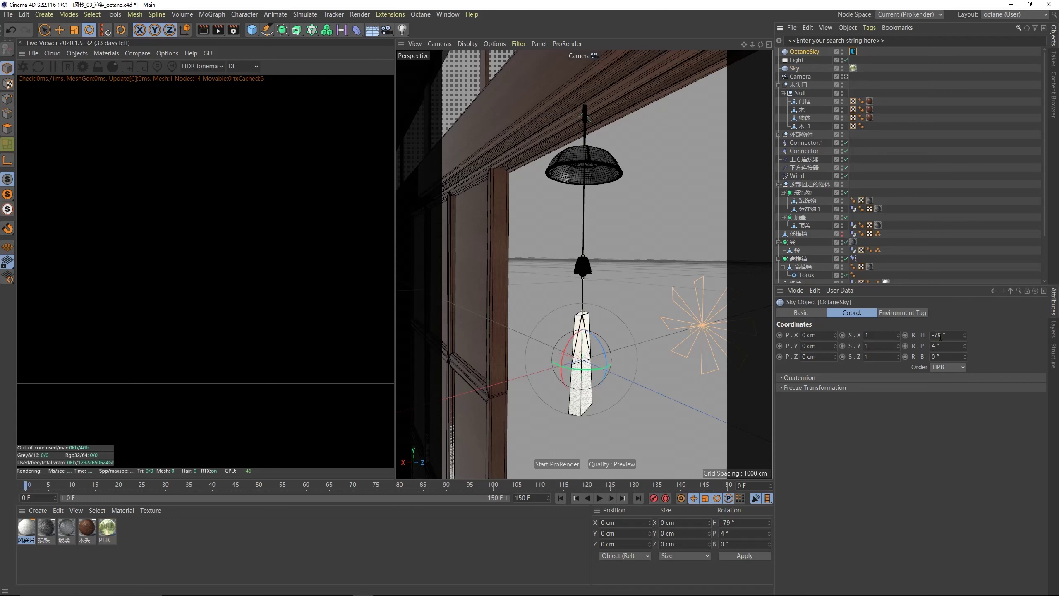
{"action": "left_click", "coordinate": [945, 357]}
{"action": "key", "text": "ctrl+v"}
{"action": "left_click", "coordinate": [795, 68]}
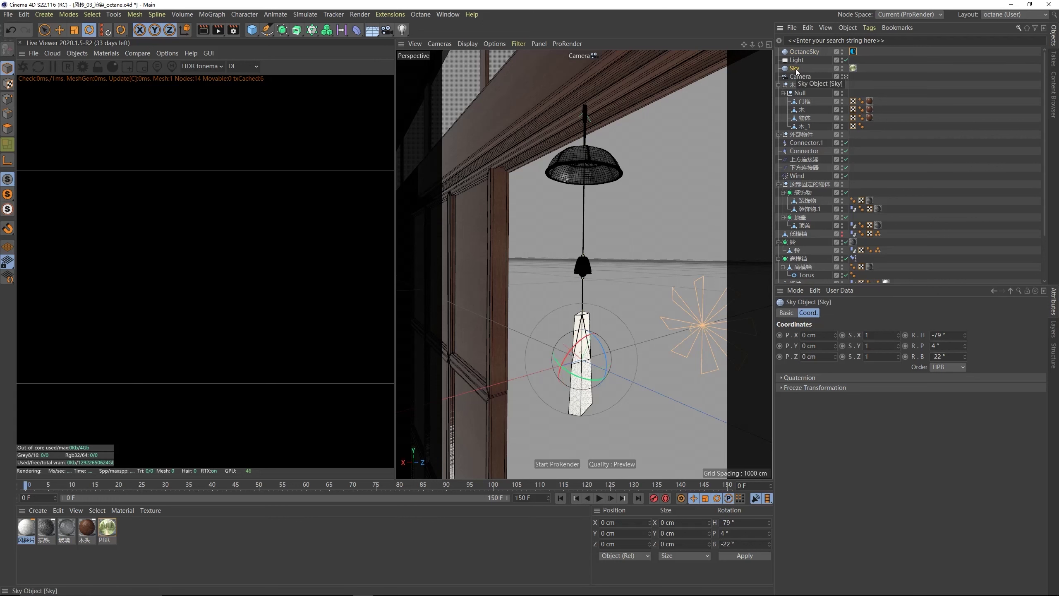
{"action": "key", "text": "Delete"}
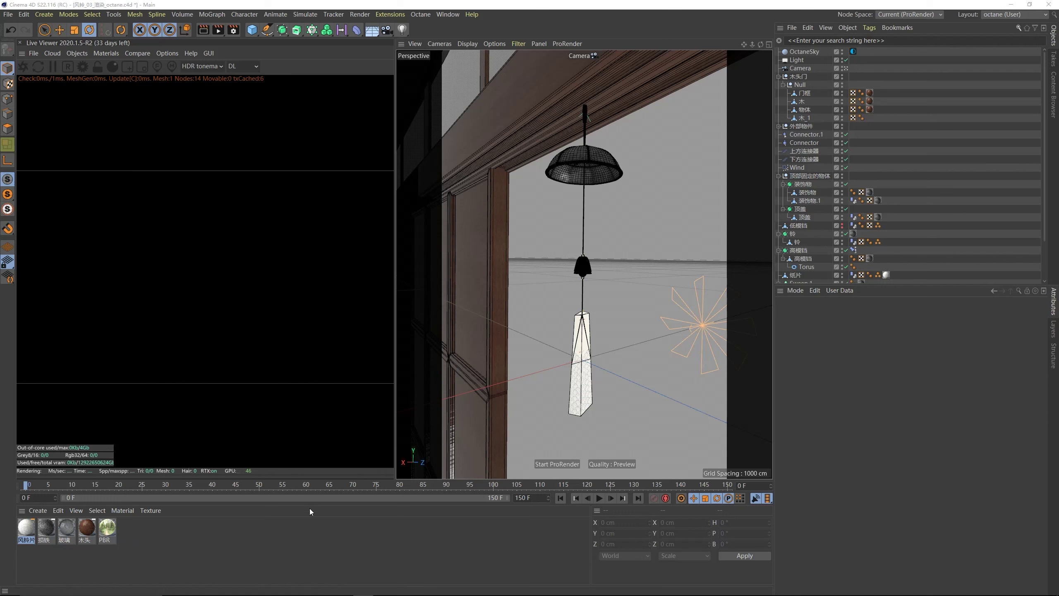
- Create an Octane Glossy material named 木头 and let it replace the old 木头 material
{"action": "scroll", "coordinate": [899, 199], "scroll_direction": "down", "scroll_amount": 3}
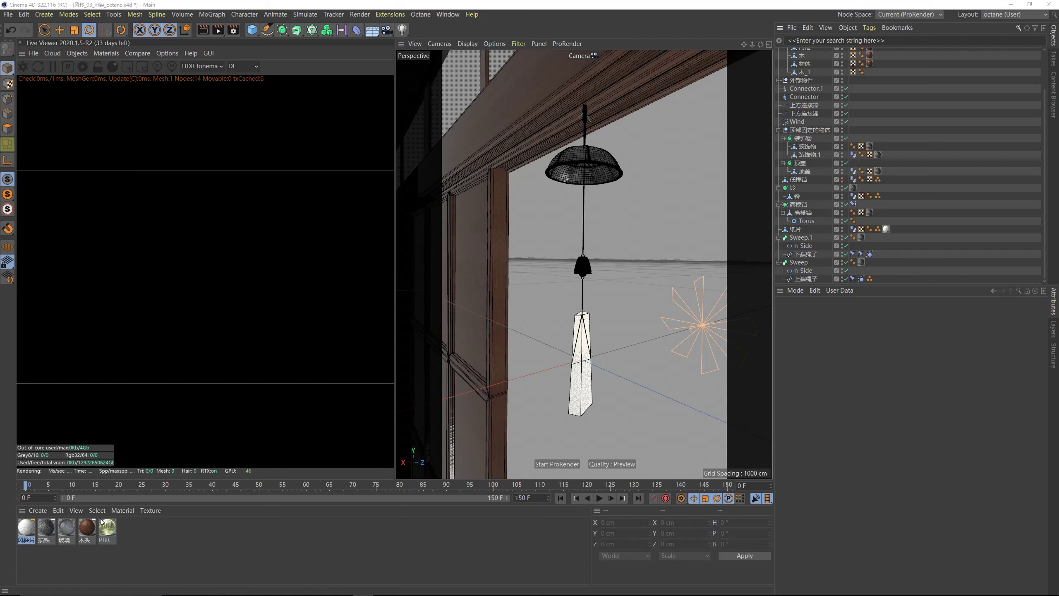
{"action": "left_click", "coordinate": [106, 53]}
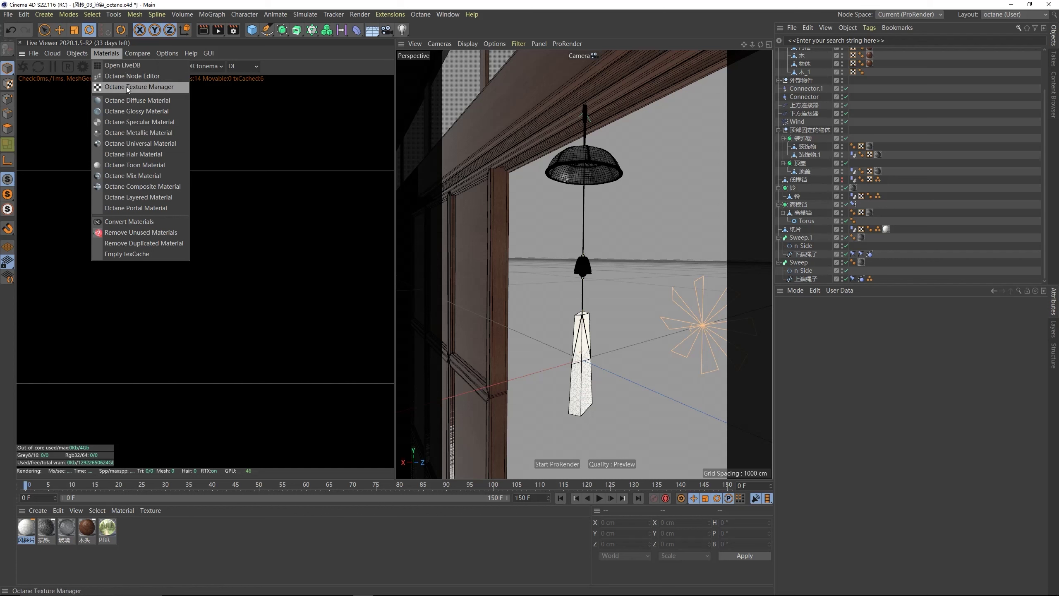
{"action": "left_click", "coordinate": [126, 112]}
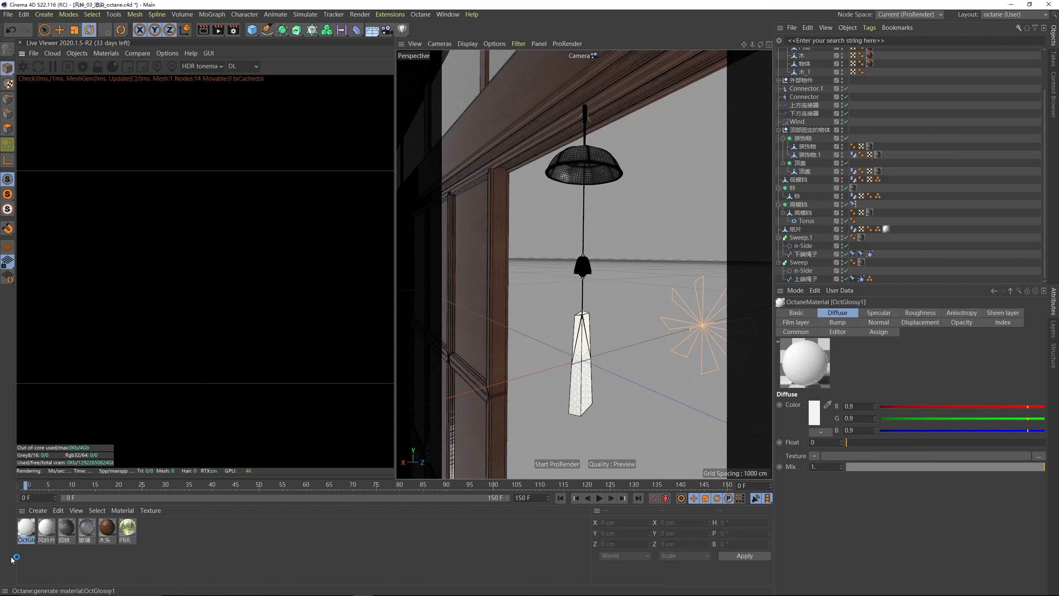
{"action": "double_click", "coordinate": [25, 540]}
{"action": "type", "text": "木头"}
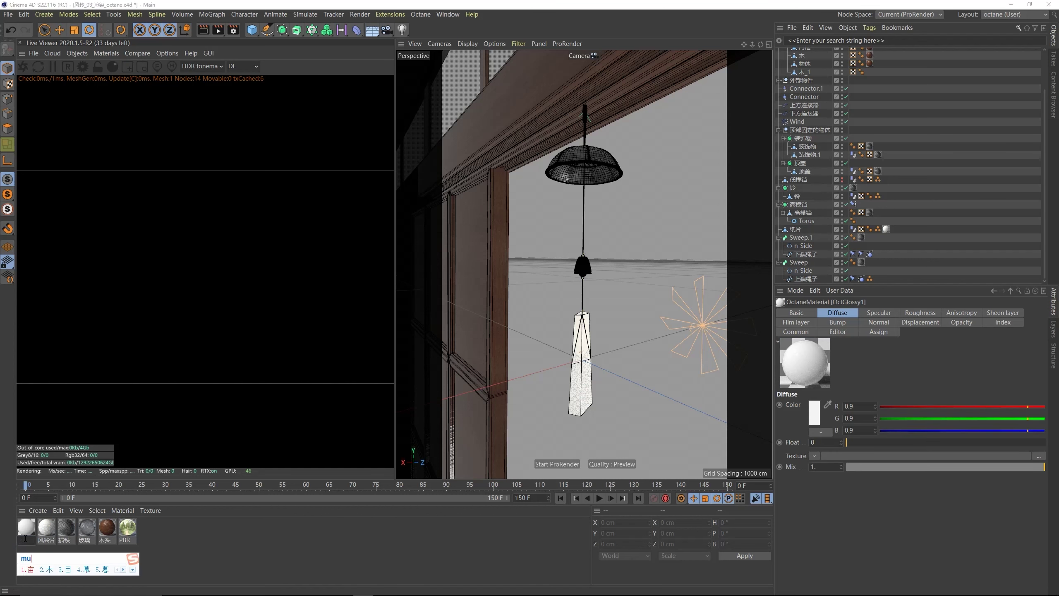
{"action": "key", "text": "Return"}
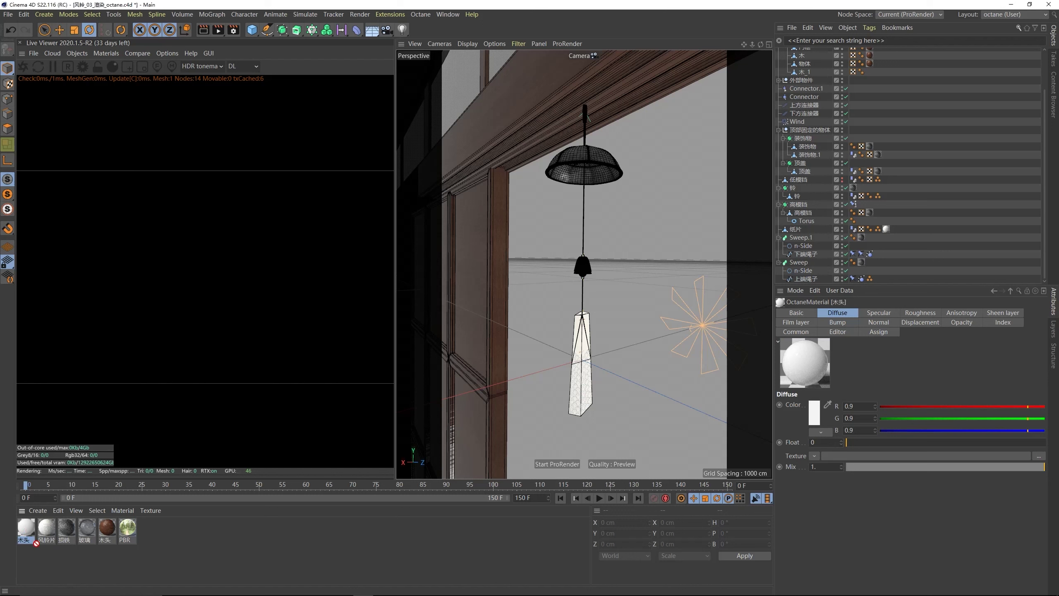
{"action": "left_click_drag", "start_coordinate": [37, 543], "coordinate": [107, 533]}
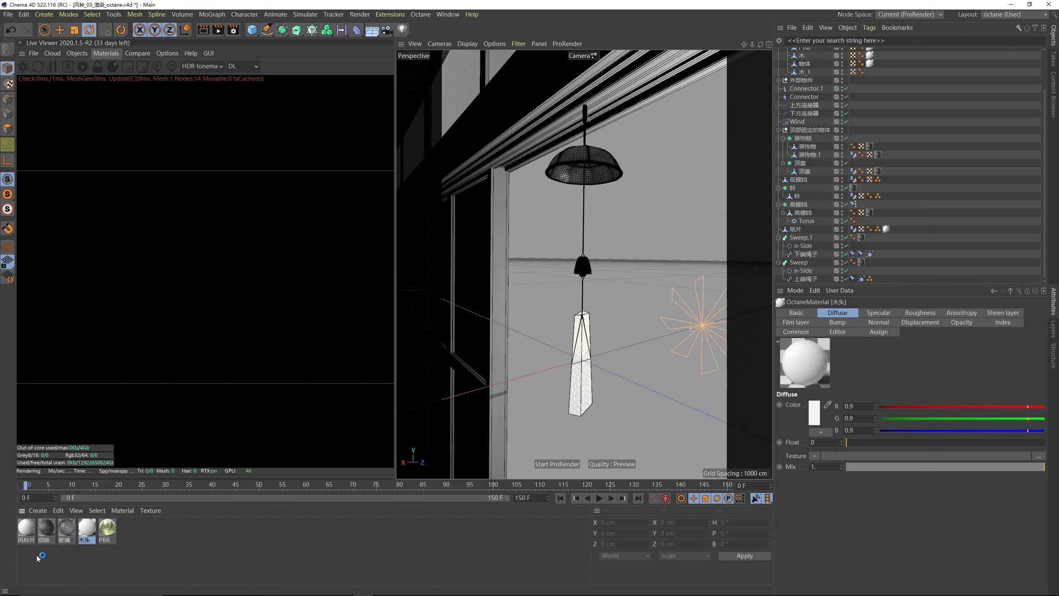
- Create an Octane Specular material named 玻璃 and let it replace the old 玻璃 material
{"action": "left_click", "coordinate": [106, 53]}
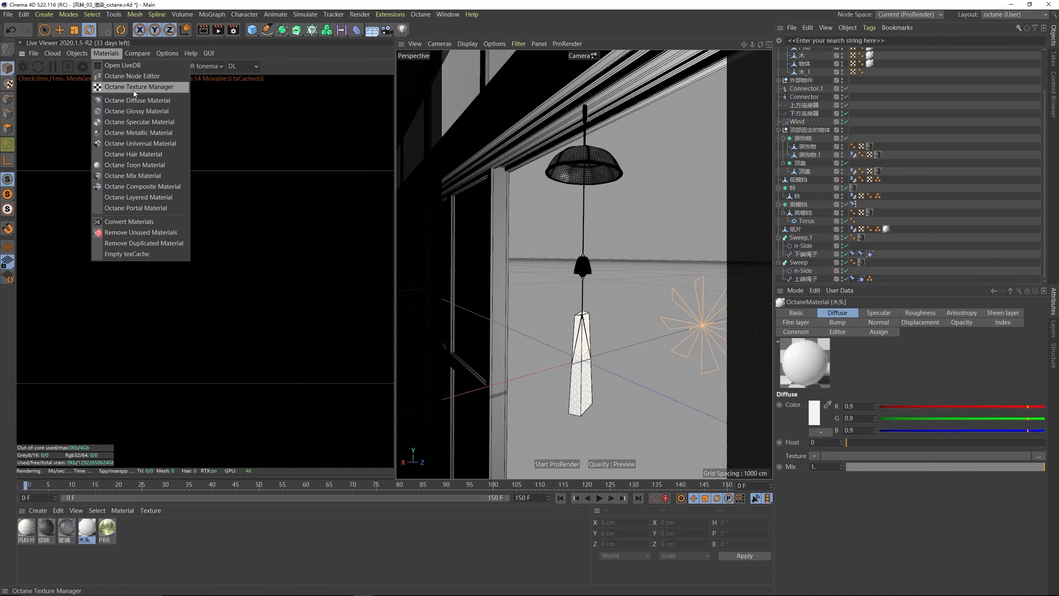
{"action": "left_click", "coordinate": [136, 122]}
{"action": "double_click", "coordinate": [23, 540]}
{"action": "type", "text": "w"}
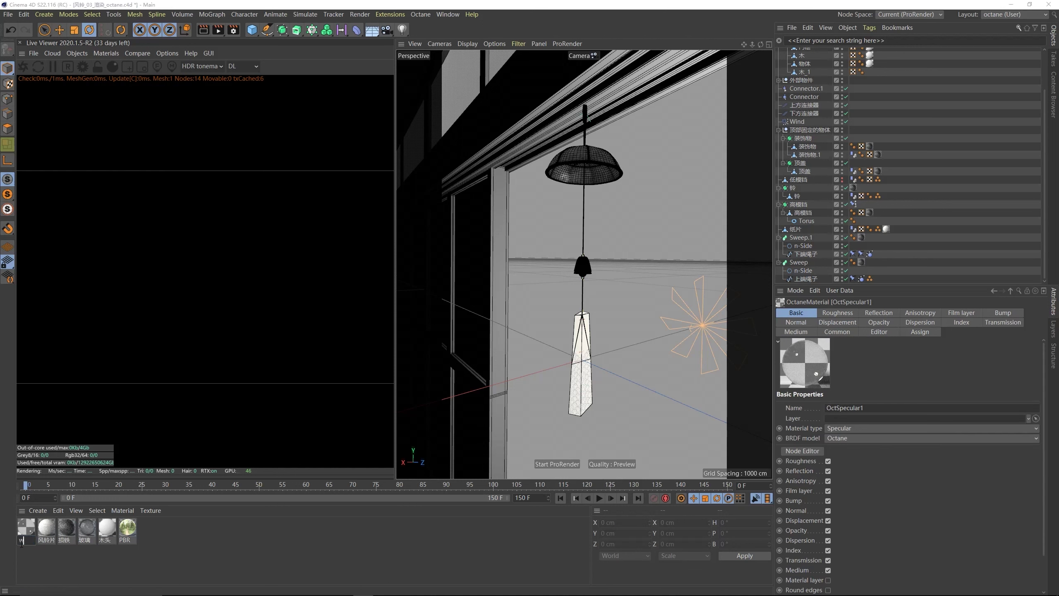
{"action": "type", "text": "玻璃"}
{"action": "key", "text": "Return"}
{"action": "left_click_drag", "start_coordinate": [23, 530], "coordinate": [87, 531]}
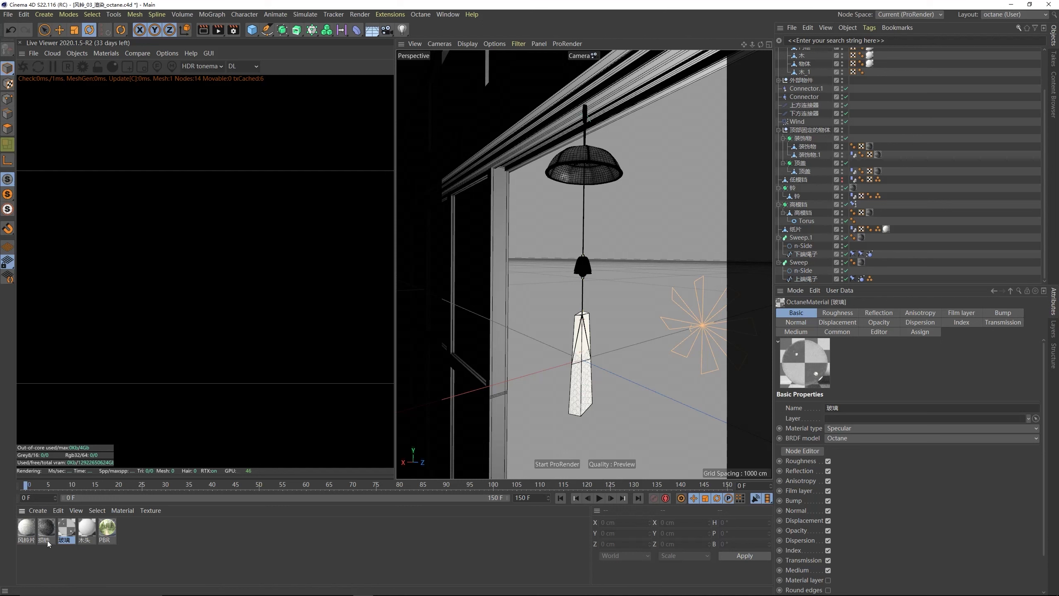
- Add another Octane Glossy material named 损铁
{"action": "left_click", "coordinate": [106, 53]}
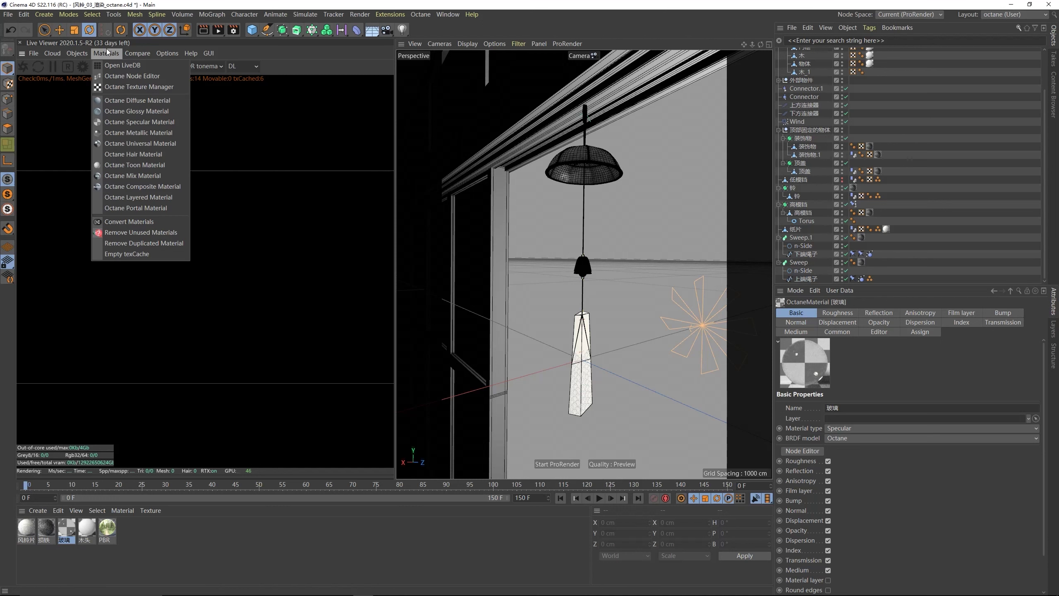
{"action": "left_click", "coordinate": [130, 111]}
{"action": "double_click", "coordinate": [26, 539]}
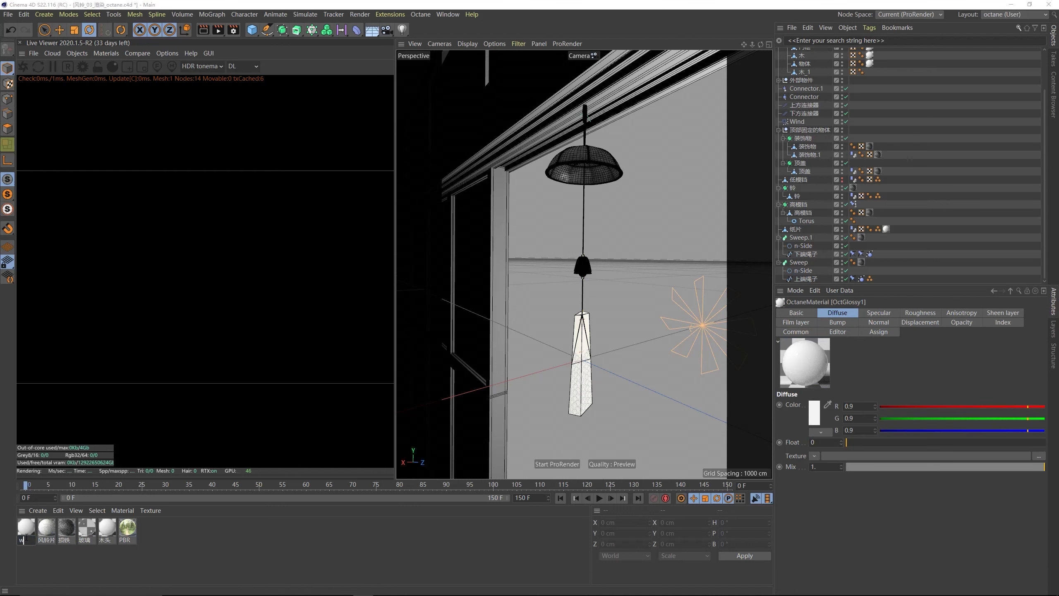
{"action": "type", "text": "损铁"}
{"action": "key", "text": "Return"}
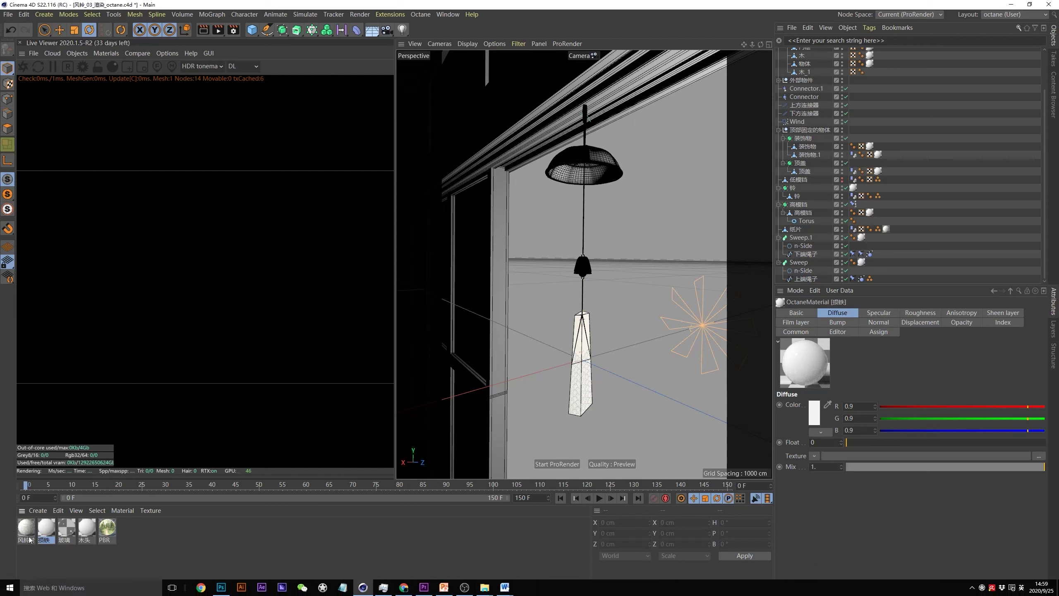
- Create a glossy material 风铃片 to replace the duplicate chime material, then start the live render
{"action": "left_click", "coordinate": [106, 53]}
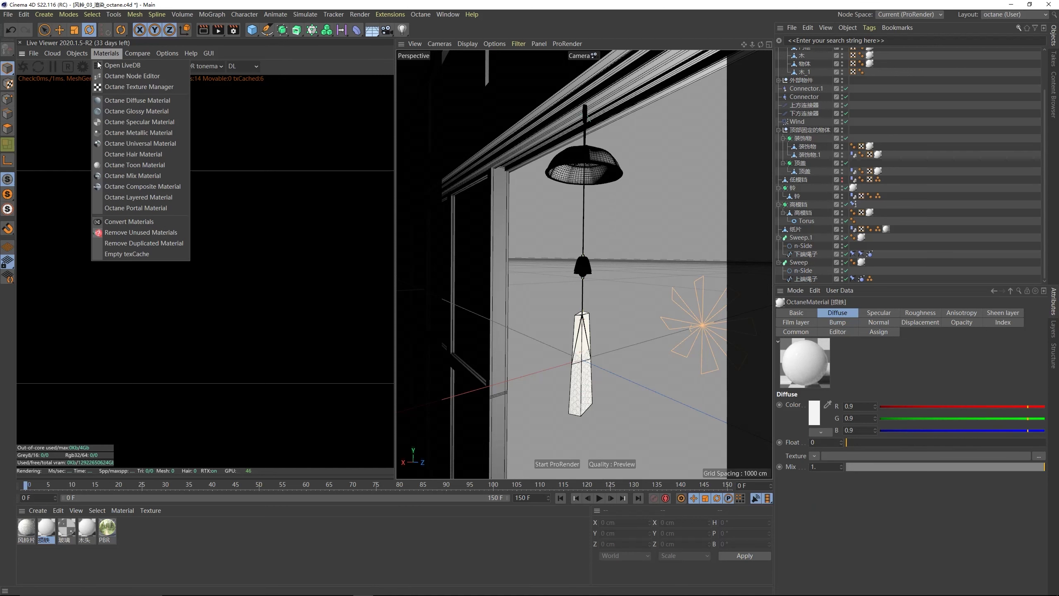
{"action": "left_click", "coordinate": [123, 112]}
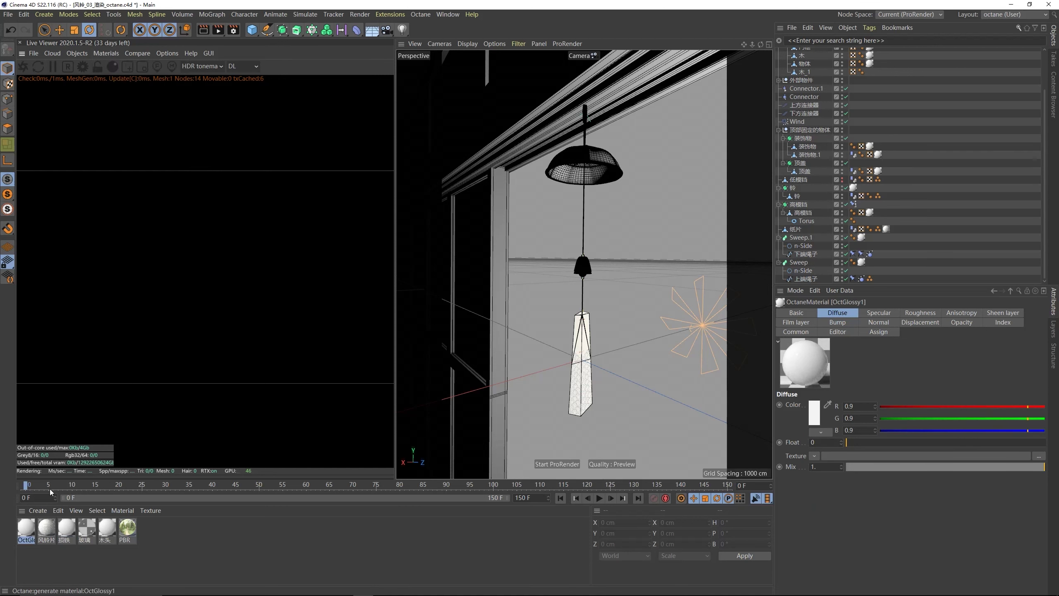
{"action": "double_click", "coordinate": [29, 540]}
{"action": "type", "text": "w"}
{"action": "type", "text": "feng"}
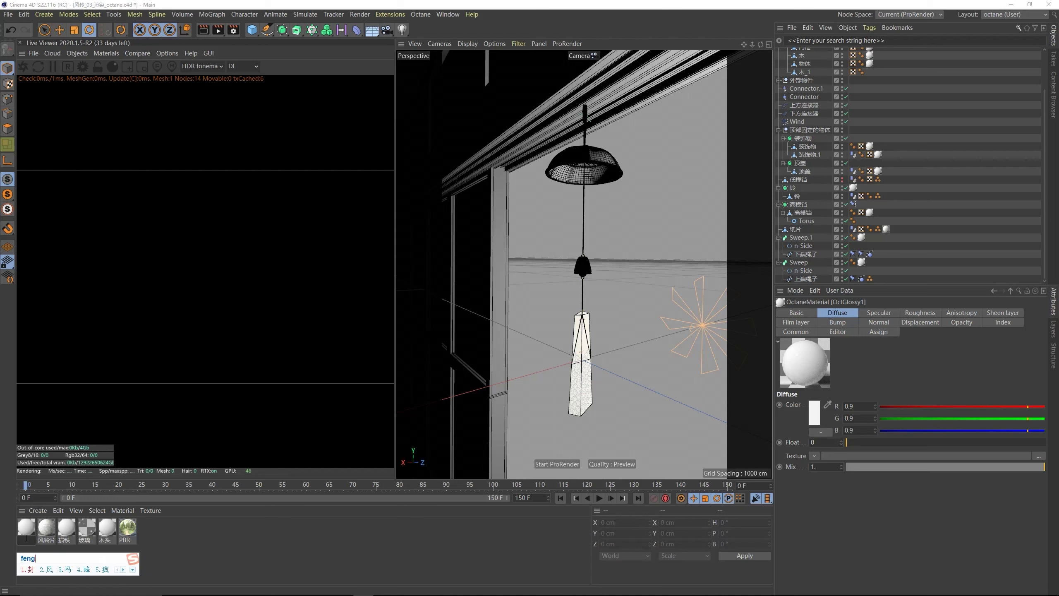
{"action": "type", "text": "lpian"}
{"action": "key", "text": "space"}
{"action": "key", "text": "Return"}
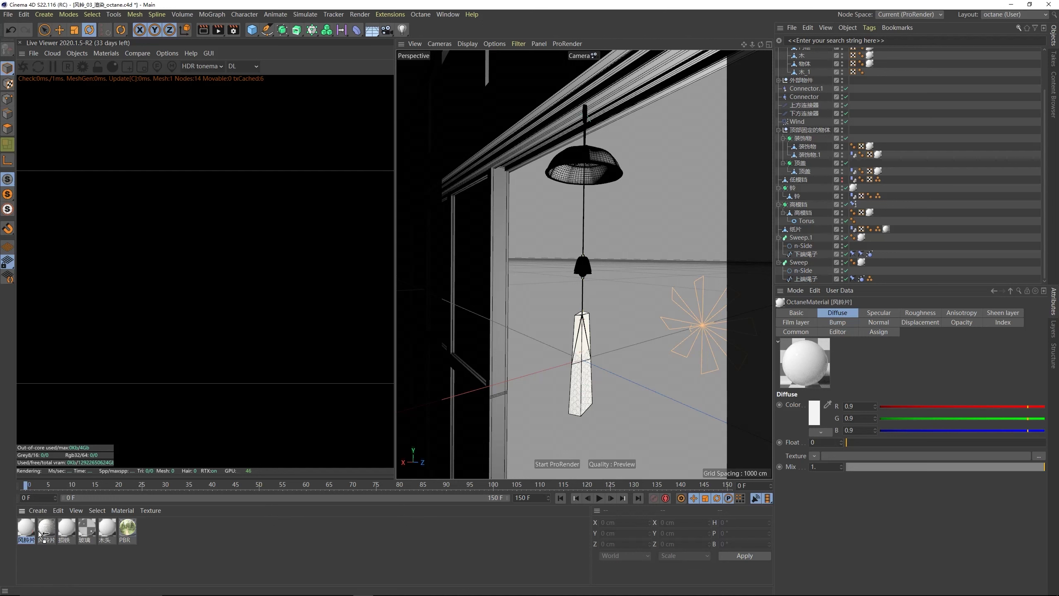
{"action": "left_click_drag", "start_coordinate": [41, 534], "coordinate": [45, 533]}
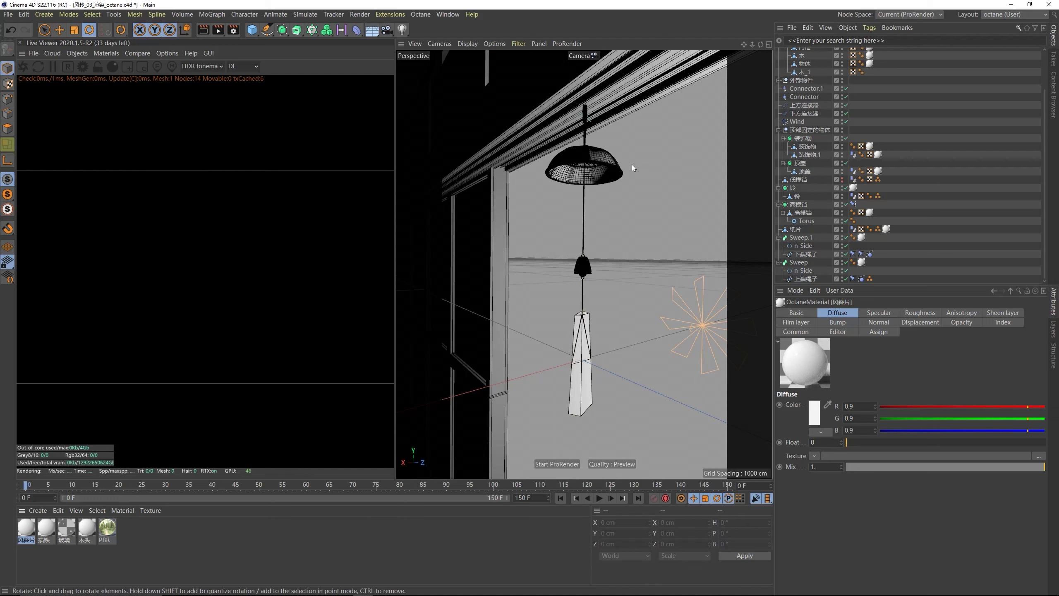
{"action": "left_click", "coordinate": [24, 68]}
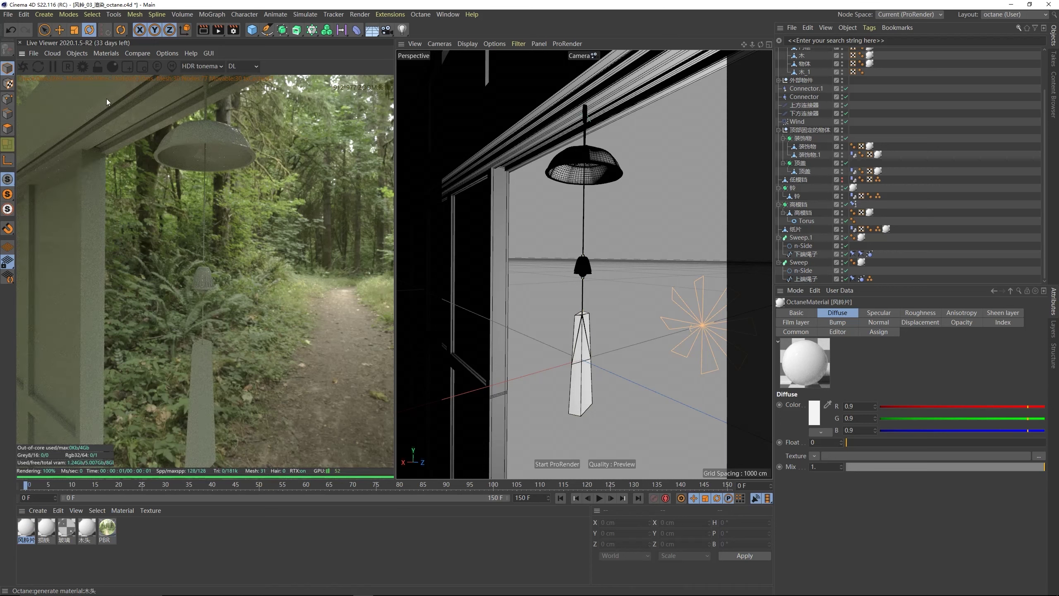
- Set the Octane kernel to Pathtracing with the 常用预设 preset, then delete the unused PBR material
{"action": "left_click", "coordinate": [83, 67]}
{"action": "left_click_drag", "start_coordinate": [40, 7], "coordinate": [299, 149]}
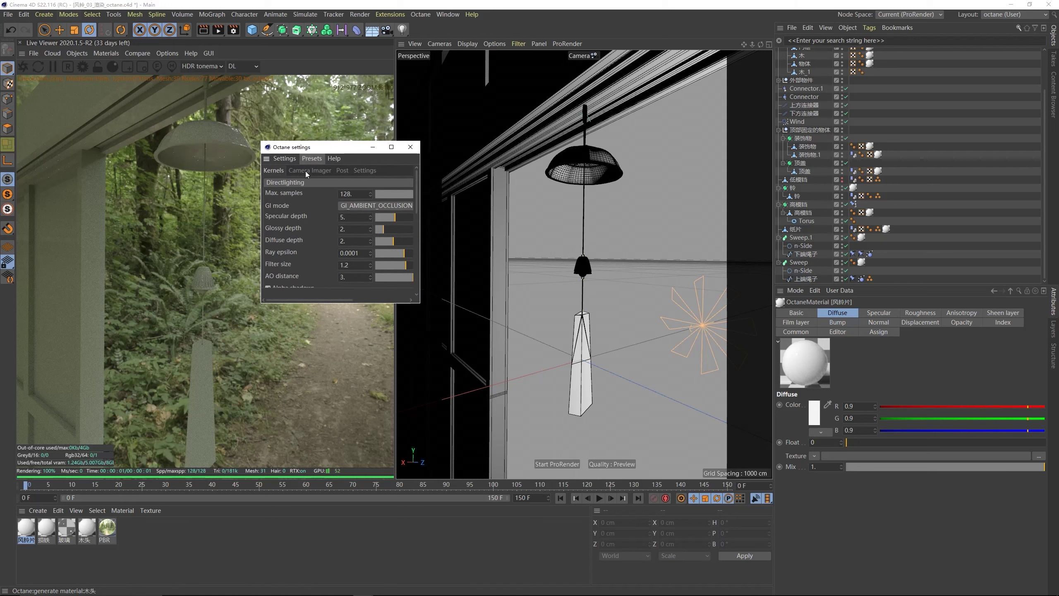
{"action": "left_click", "coordinate": [300, 182]}
{"action": "left_click", "coordinate": [295, 214]}
{"action": "left_click", "coordinate": [313, 159]}
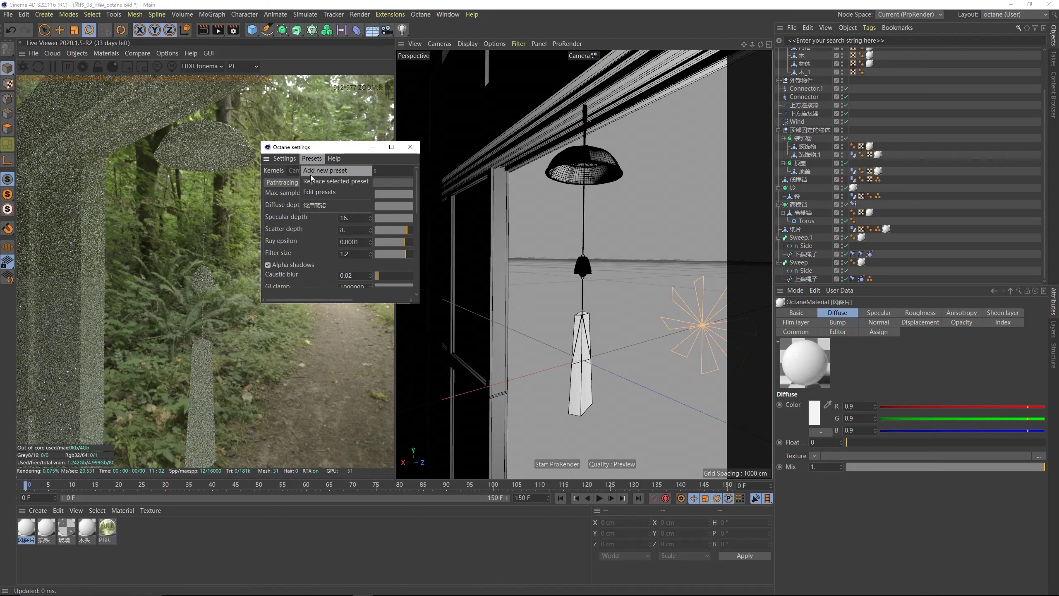
{"action": "left_click", "coordinate": [311, 205]}
{"action": "left_click", "coordinate": [354, 206]}
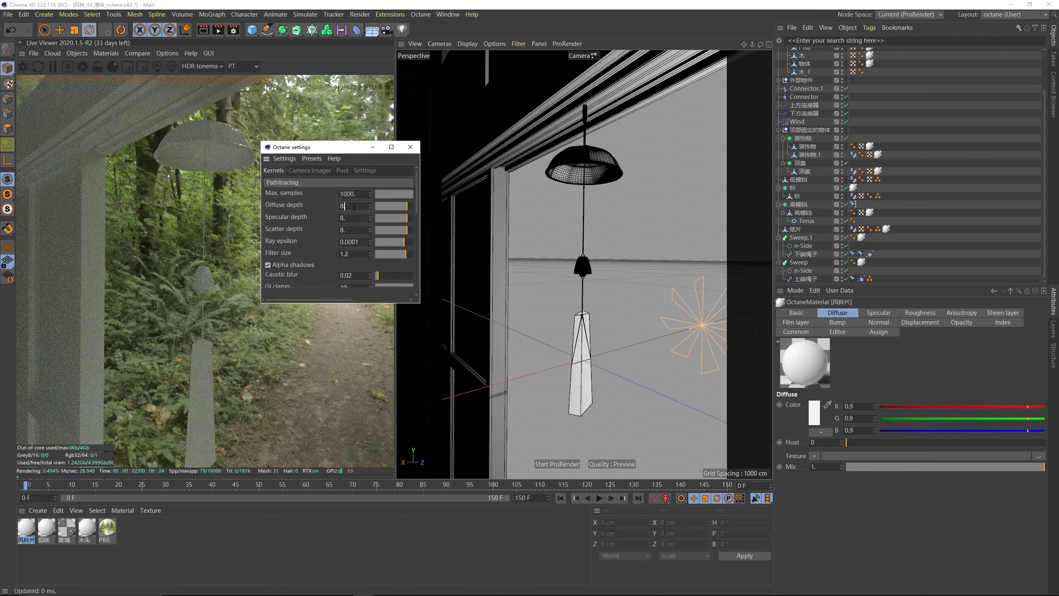
{"action": "left_click", "coordinate": [411, 147]}
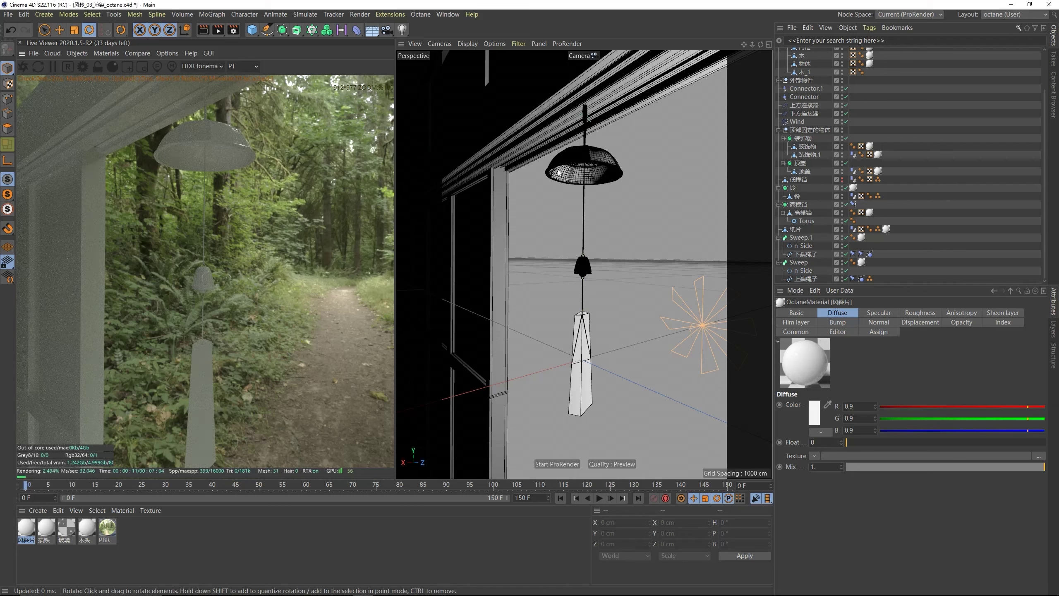
{"action": "left_click", "coordinate": [107, 528]}
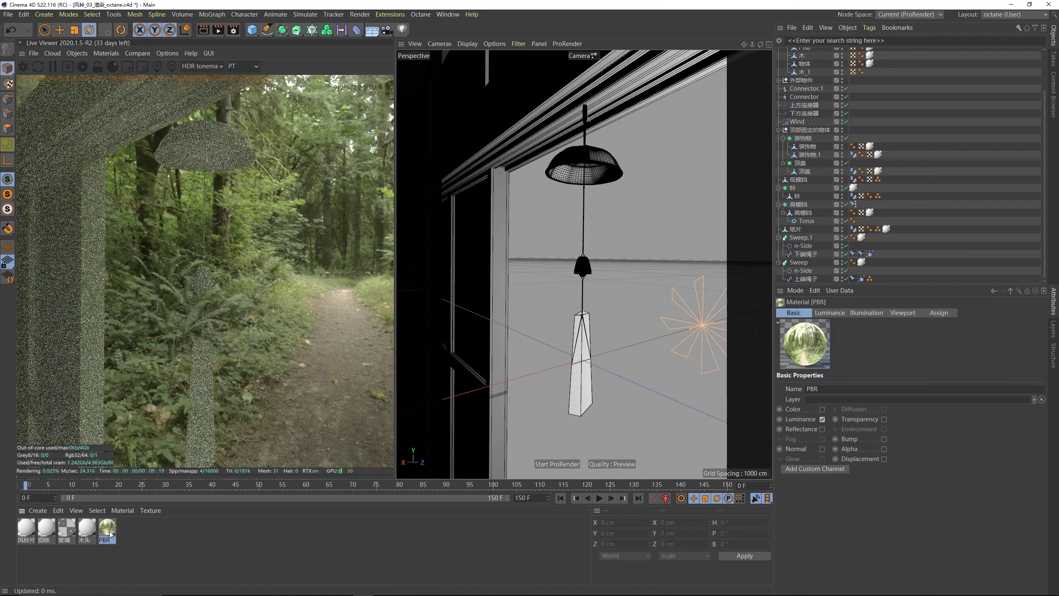
{"action": "key", "text": "Delete"}
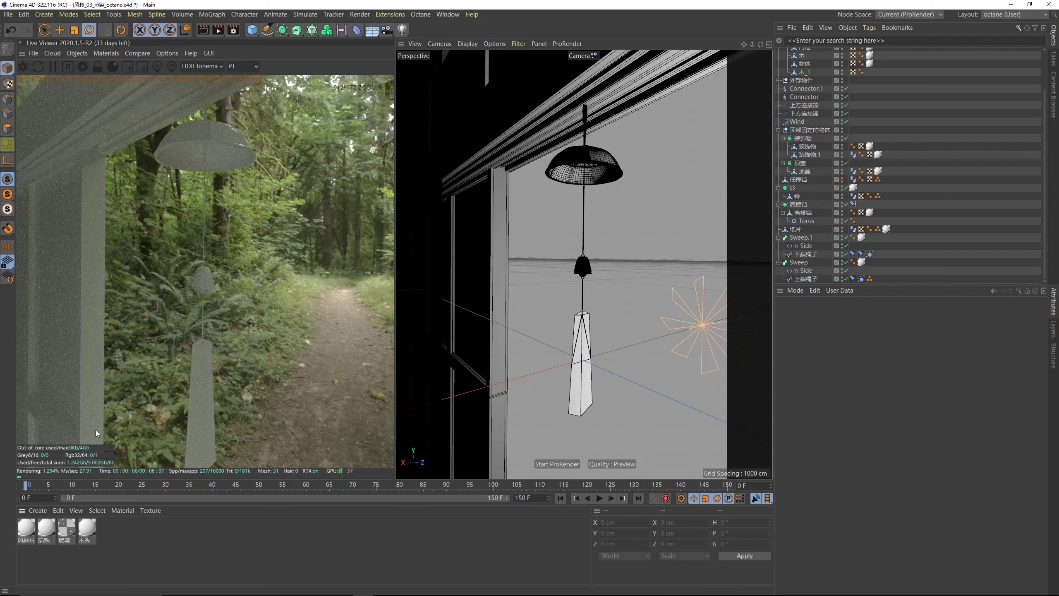
- Select 木头 and open it in the Octane Node Editor, placed over the viewport
{"action": "left_click", "coordinate": [86, 528]}
{"action": "left_click", "coordinate": [106, 53]}
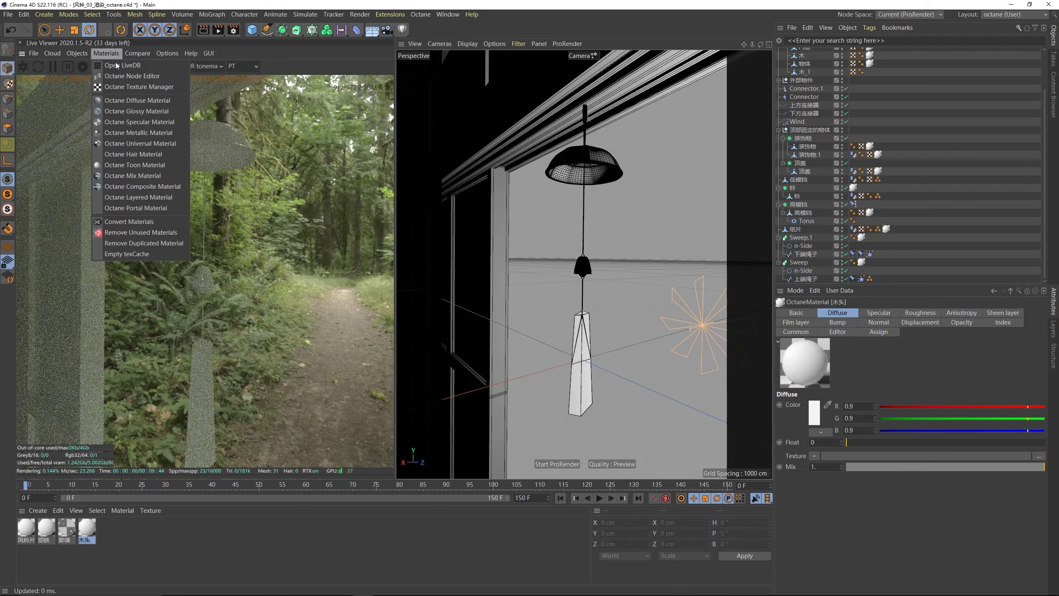
{"action": "left_click", "coordinate": [131, 75]}
{"action": "left_click_drag", "start_coordinate": [293, 165], "coordinate": [612, 145]}
{"action": "left_click_drag", "start_coordinate": [626, 282], "coordinate": [658, 245]}
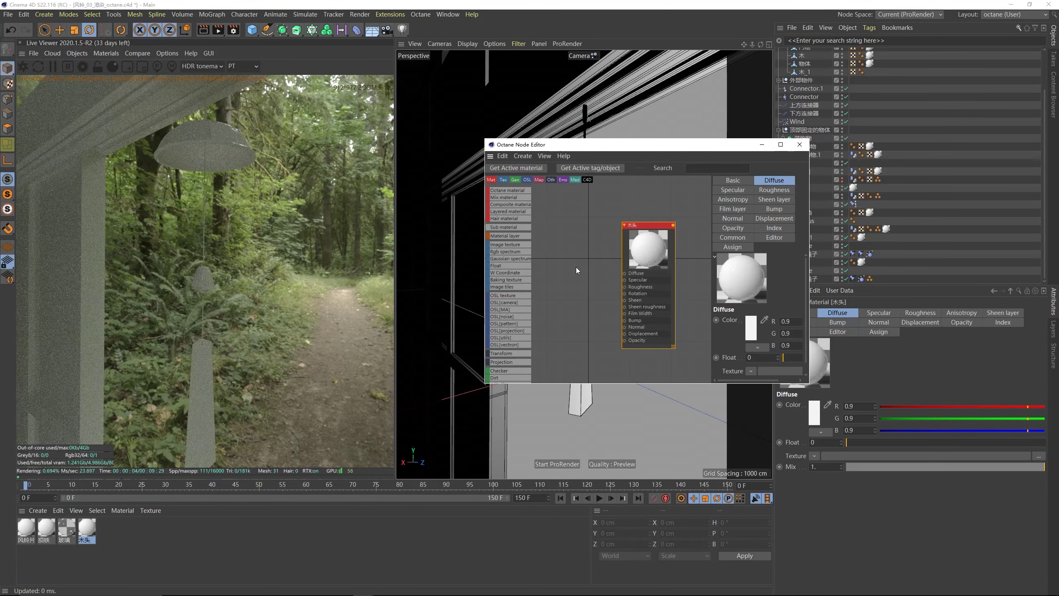
- Open the 浅木纹 texture folder and preview the plywood_diff_4k image
{"action": "key", "text": "alt+Tab"}
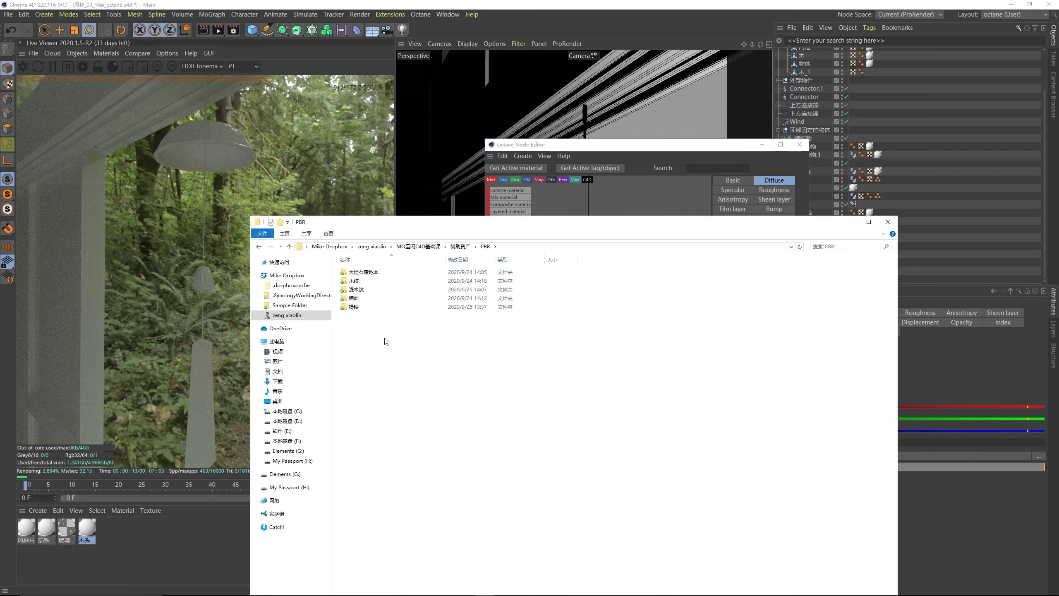
{"action": "double_click", "coordinate": [357, 292]}
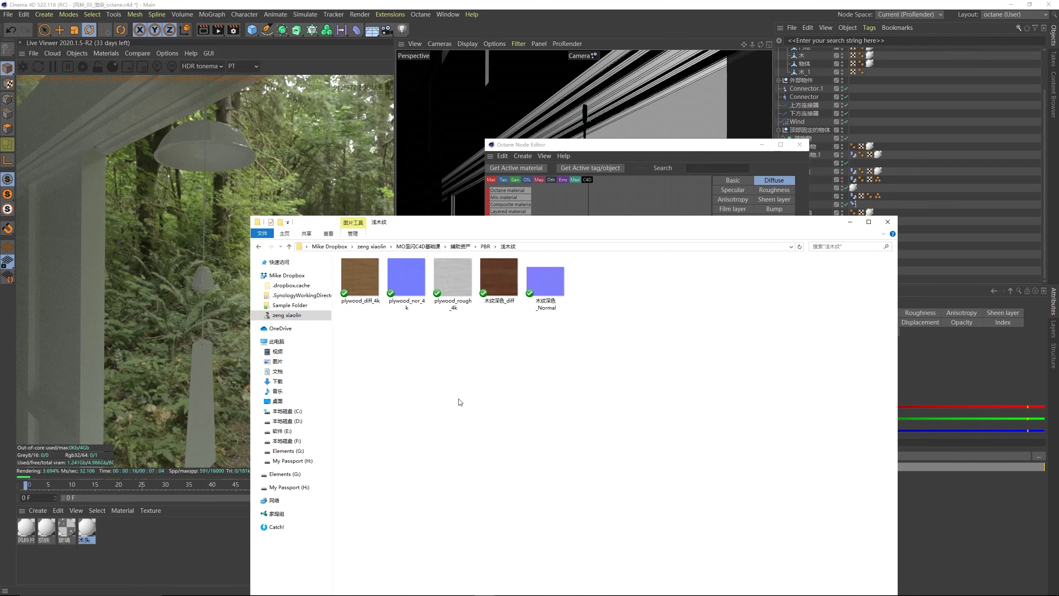
{"action": "left_click_drag", "start_coordinate": [363, 337], "coordinate": [453, 280]}
{"action": "left_click", "coordinate": [364, 324]}
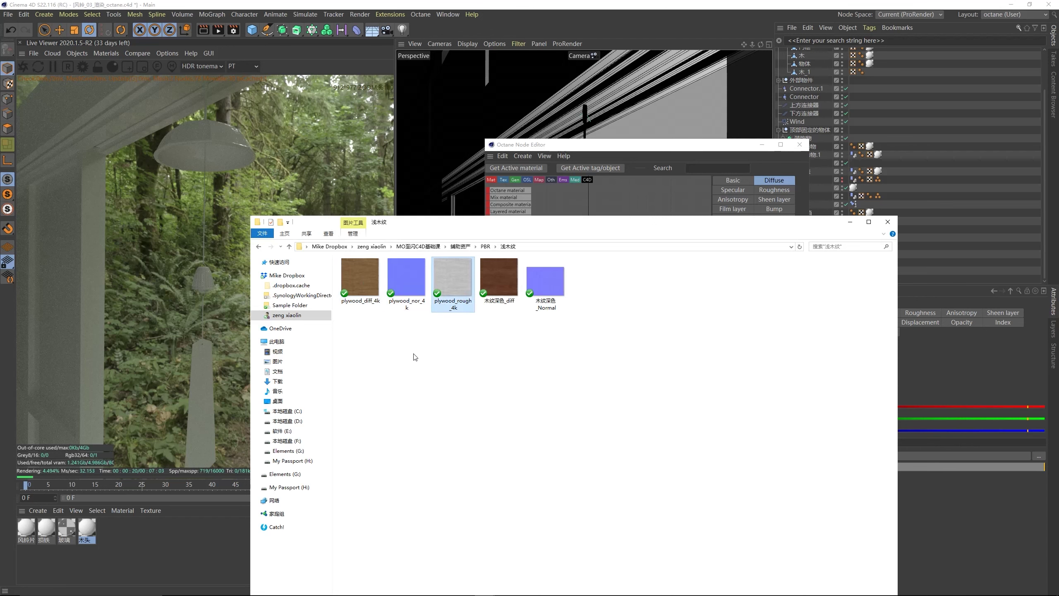
{"action": "left_click", "coordinate": [369, 294]}
{"action": "right_click", "coordinate": [369, 281]}
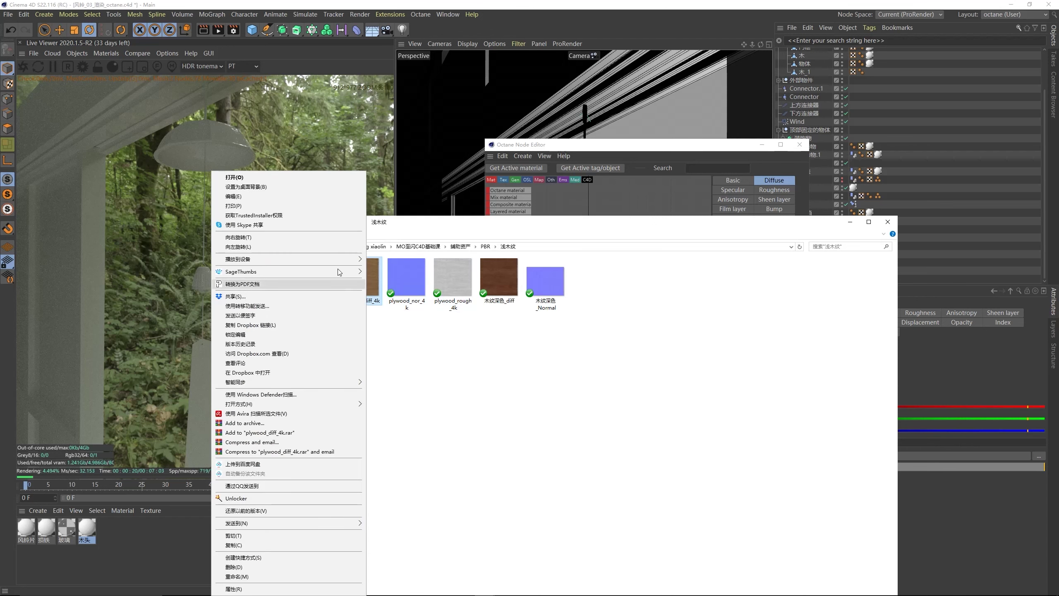
{"action": "left_click", "coordinate": [301, 178]}
{"action": "left_click", "coordinate": [1050, 6]}
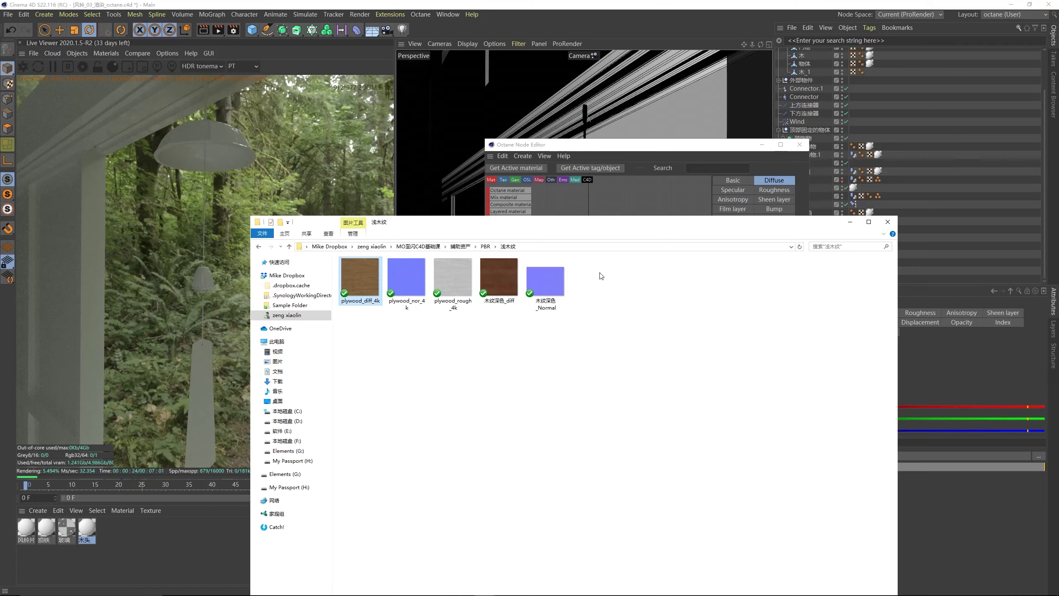
- Drag the 木纹深色 diffuse and normal images into the node editor as texture nodes
{"action": "right_click", "coordinate": [502, 278]}
{"action": "left_click", "coordinate": [511, 277]}
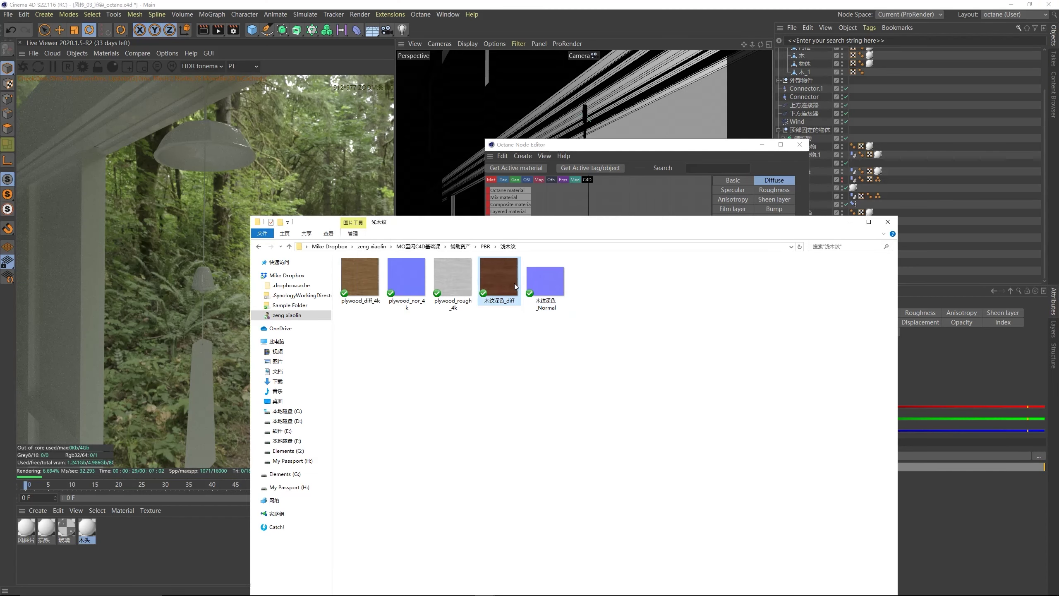
{"action": "left_click_drag", "start_coordinate": [498, 342], "coordinate": [561, 292]}
{"action": "left_click_drag", "start_coordinate": [565, 225], "coordinate": [464, 351]}
{"action": "left_click_drag", "start_coordinate": [396, 404], "coordinate": [580, 231]}
{"action": "left_click", "coordinate": [607, 284]}
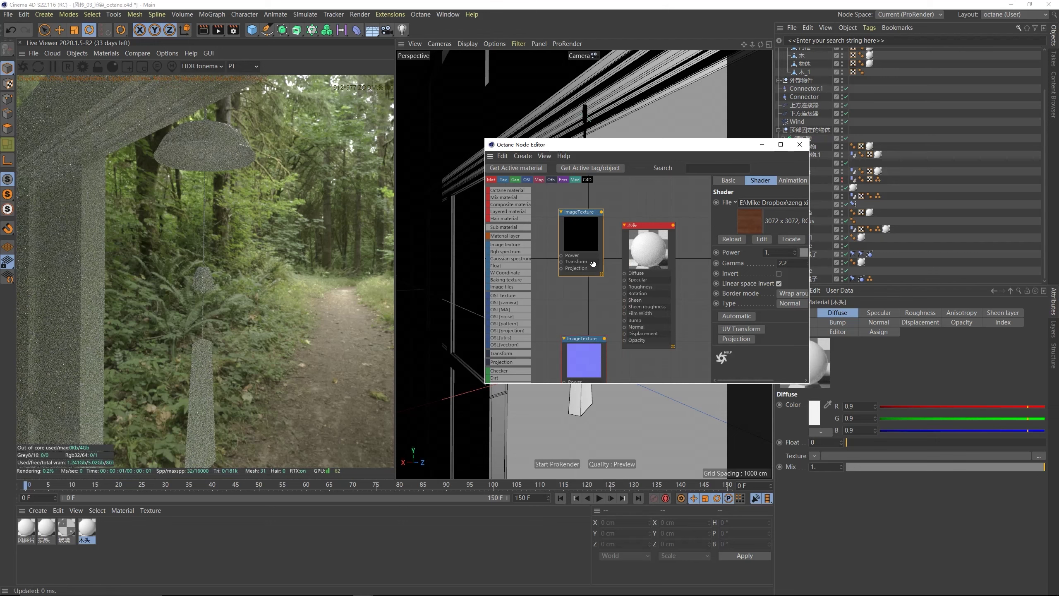
- Wire the 木纹深色 colour texture to 木头's Diffuse and the normal map to Normal, tidying the nodes
{"action": "left_click_drag", "start_coordinate": [584, 359], "coordinate": [570, 337]}
{"action": "left_click", "coordinate": [583, 239]}
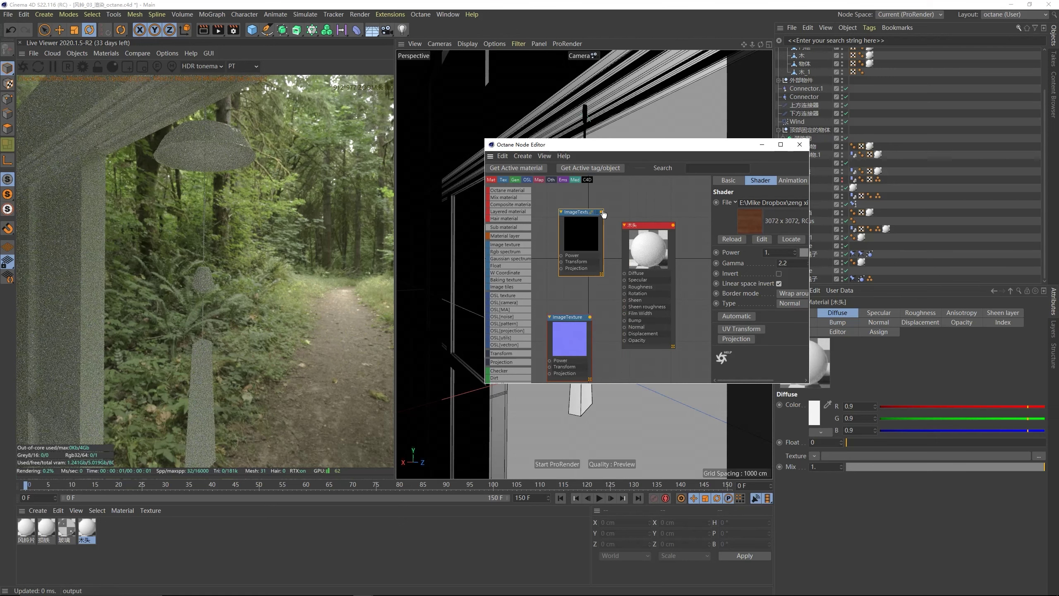
{"action": "left_click_drag", "start_coordinate": [602, 212], "coordinate": [624, 272]}
{"action": "left_click", "coordinate": [568, 349]}
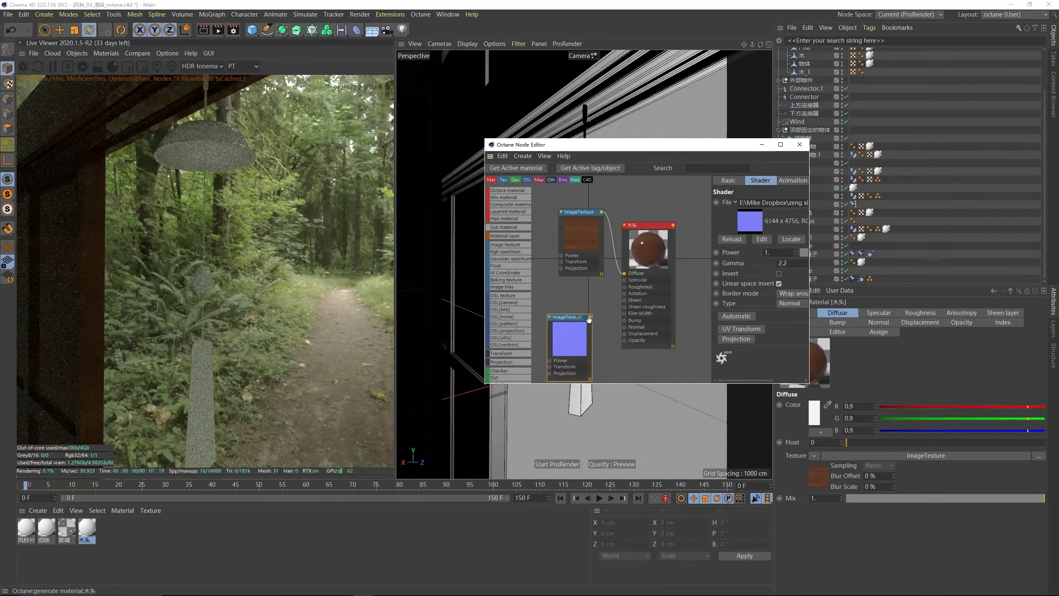
{"action": "left_click_drag", "start_coordinate": [617, 325], "coordinate": [624, 327]}
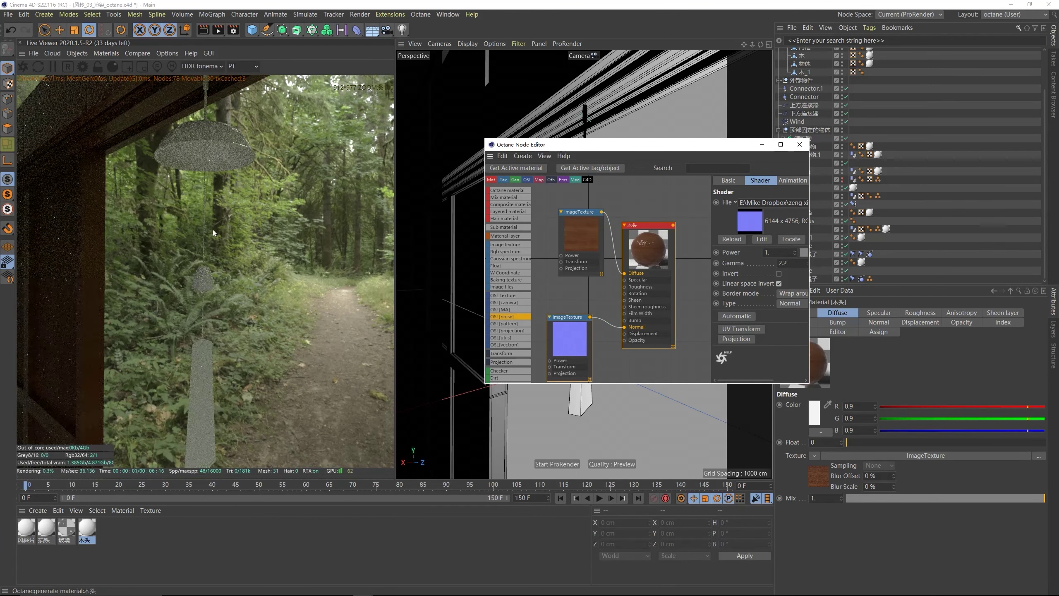
{"action": "left_click_drag", "start_coordinate": [570, 339], "coordinate": [574, 364]}
{"action": "left_click_drag", "start_coordinate": [581, 234], "coordinate": [572, 215]}
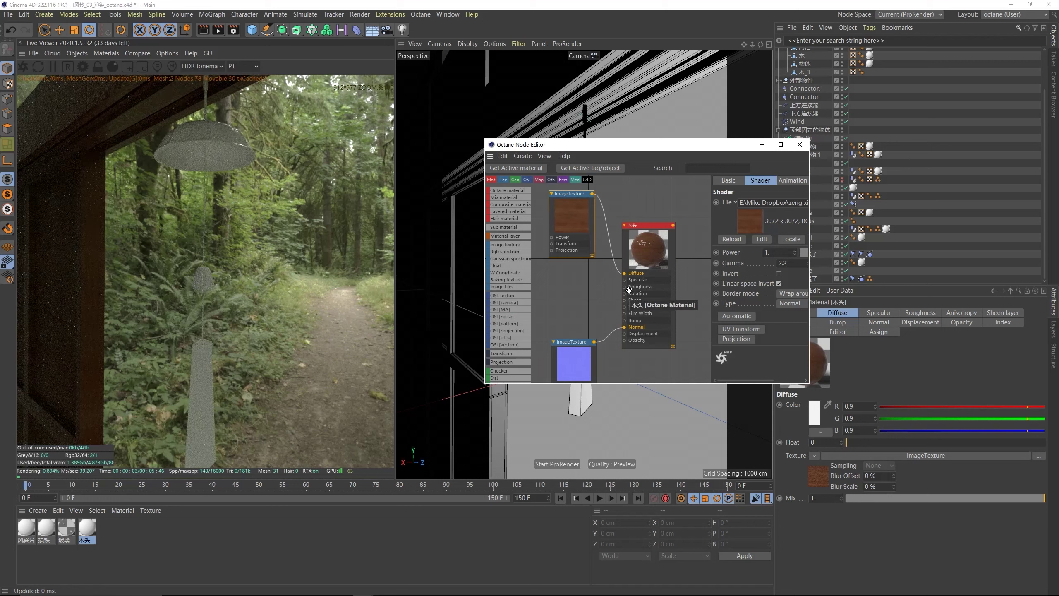
{"action": "left_click", "coordinate": [578, 215]}
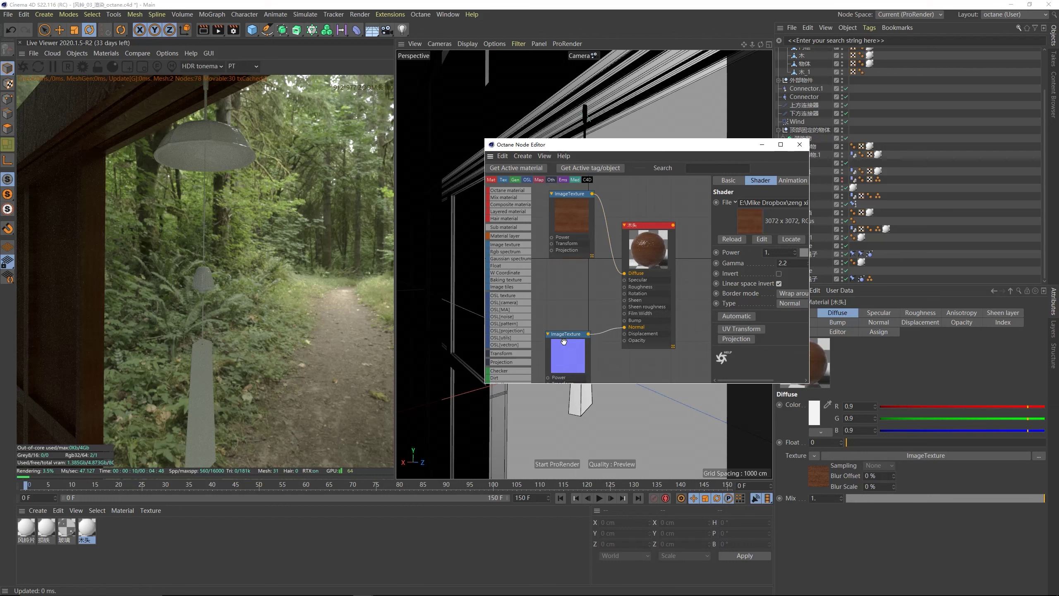
- Add a Noise node set to Luka with a 500% global scale
{"action": "right_click", "coordinate": [561, 260]}
{"action": "mouse_move", "coordinate": [595, 362]}
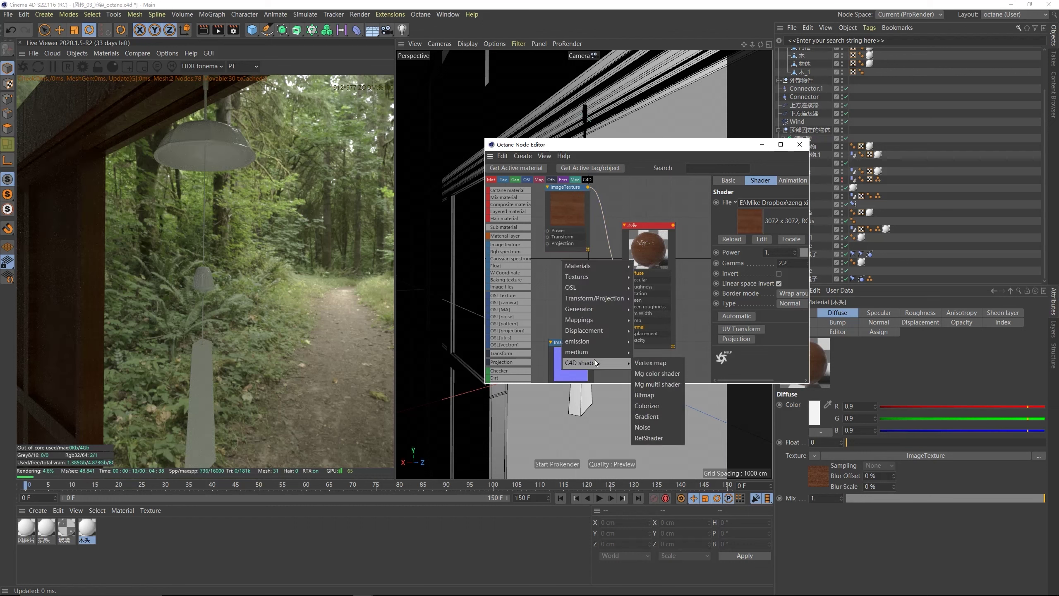
{"action": "left_click", "coordinate": [652, 430]}
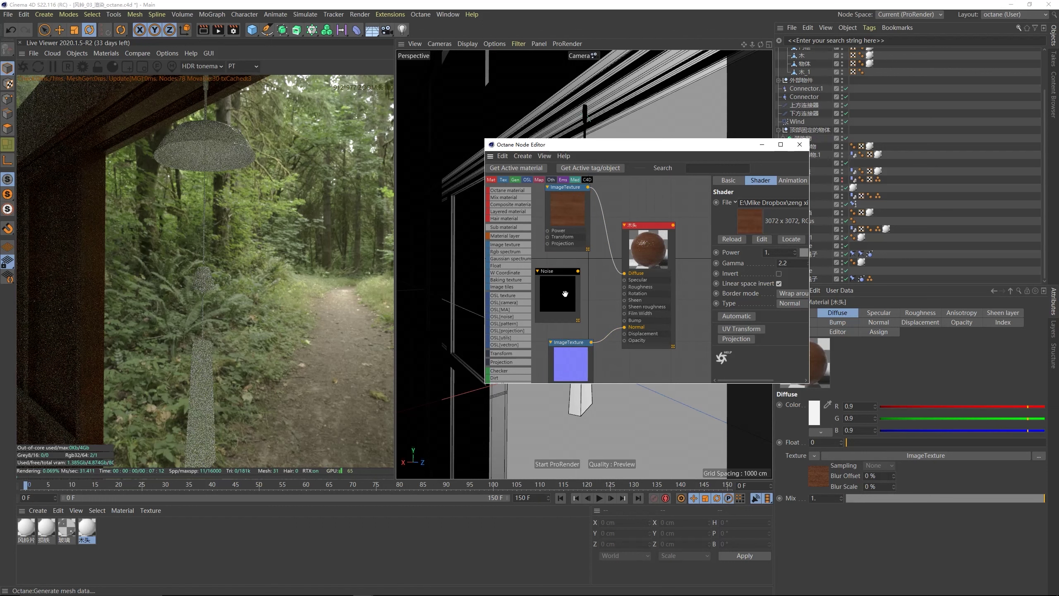
{"action": "left_click", "coordinate": [583, 300]}
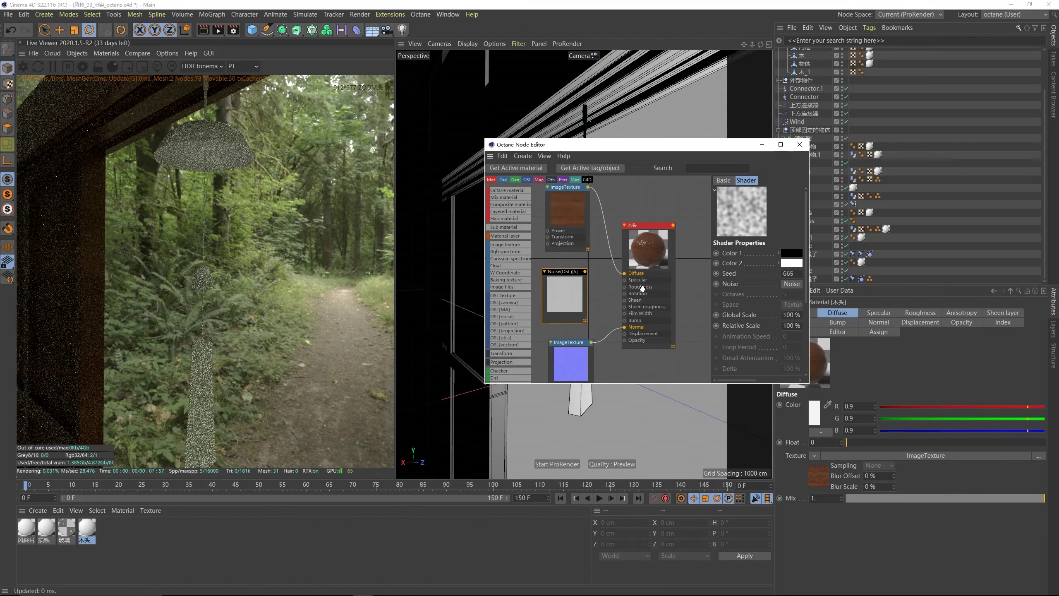
{"action": "left_click_drag", "start_coordinate": [574, 292], "coordinate": [578, 292]}
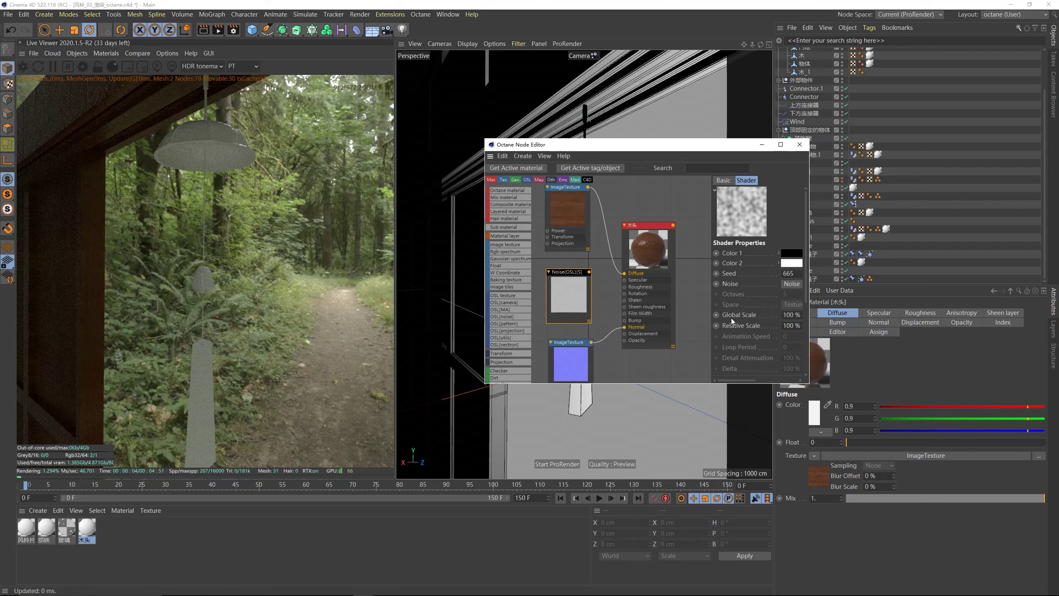
{"action": "left_click_drag", "start_coordinate": [731, 318], "coordinate": [730, 280]}
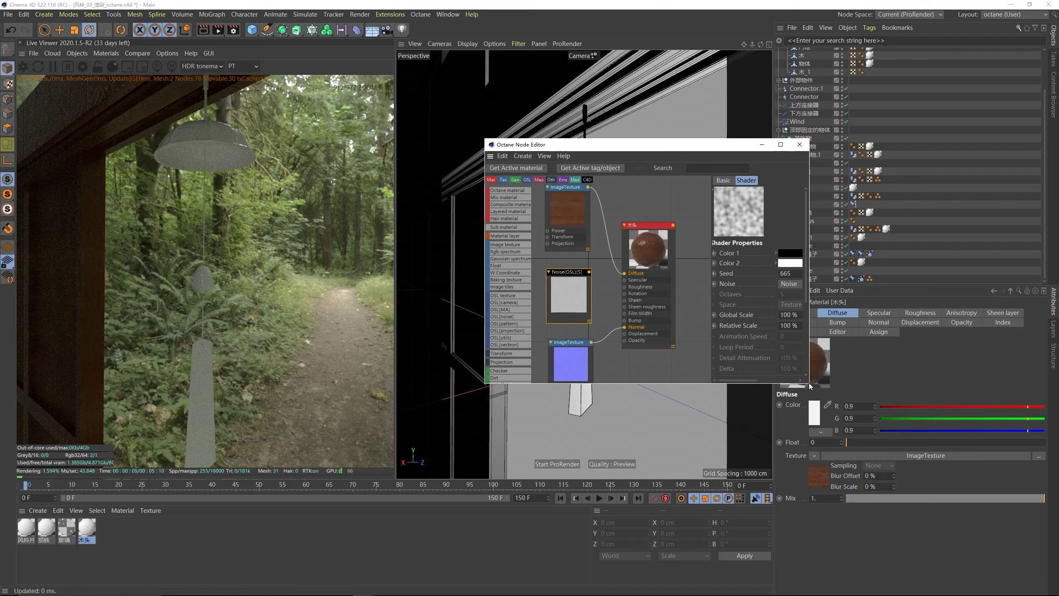
{"action": "left_click_drag", "start_coordinate": [812, 385], "coordinate": [885, 423]}
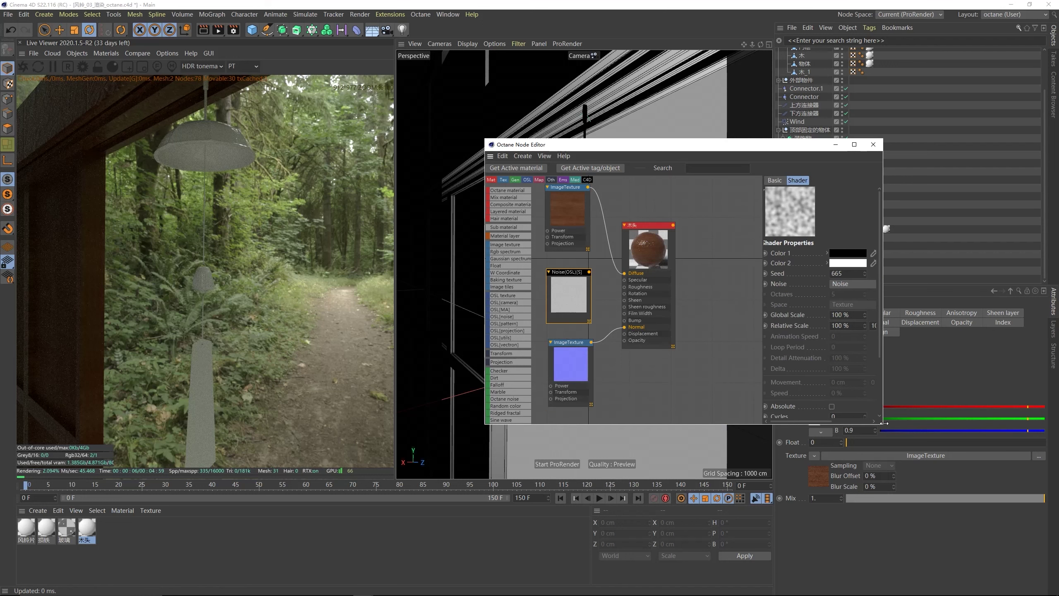
{"action": "left_click", "coordinate": [847, 285]}
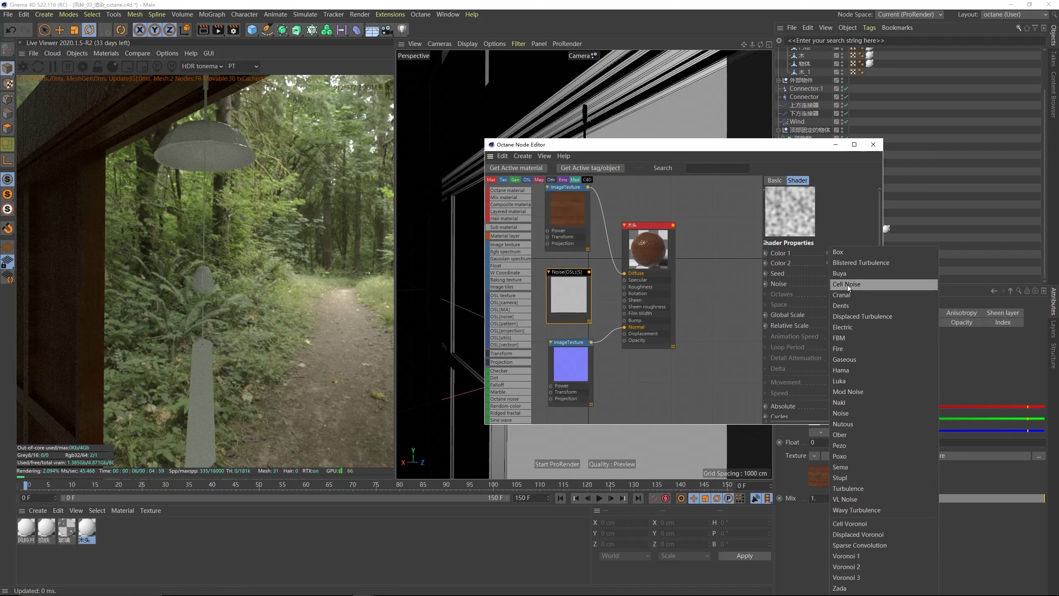
{"action": "left_click", "coordinate": [842, 381]}
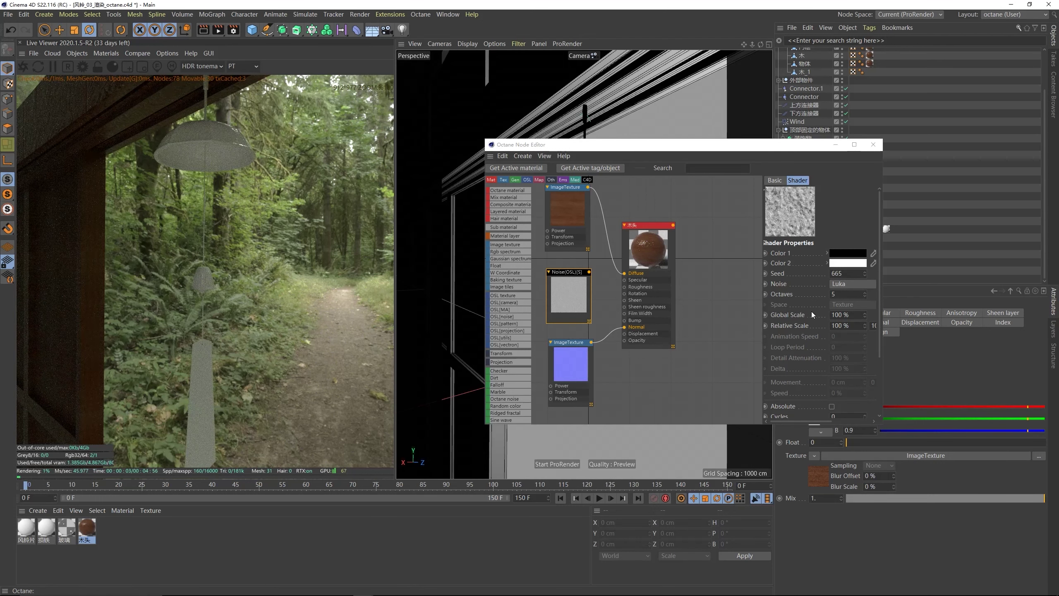
{"action": "left_click", "coordinate": [846, 316]}
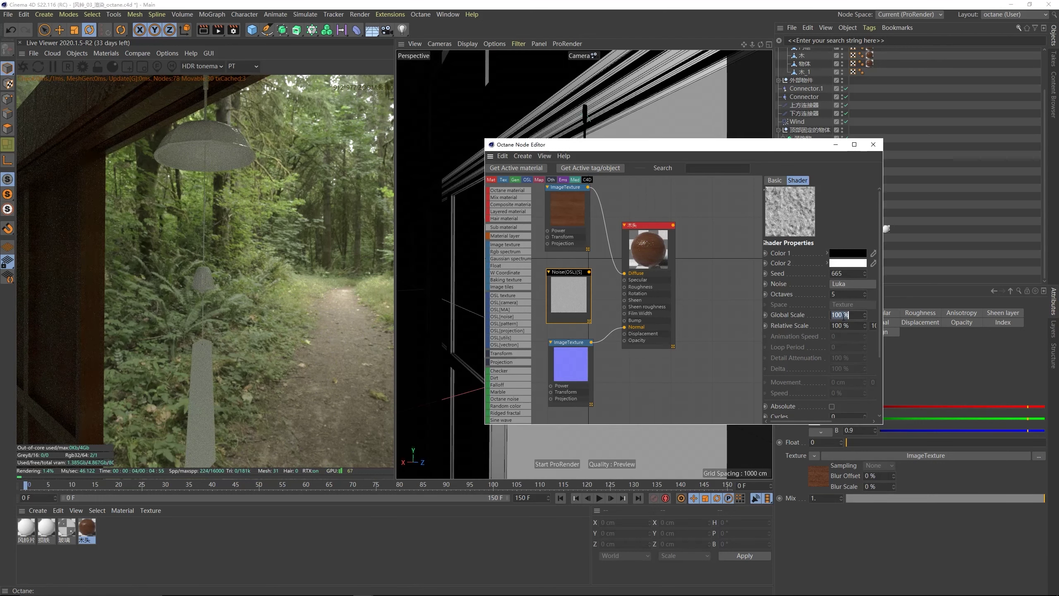
{"action": "type", "text": "500"}
{"action": "key", "text": "Return"}
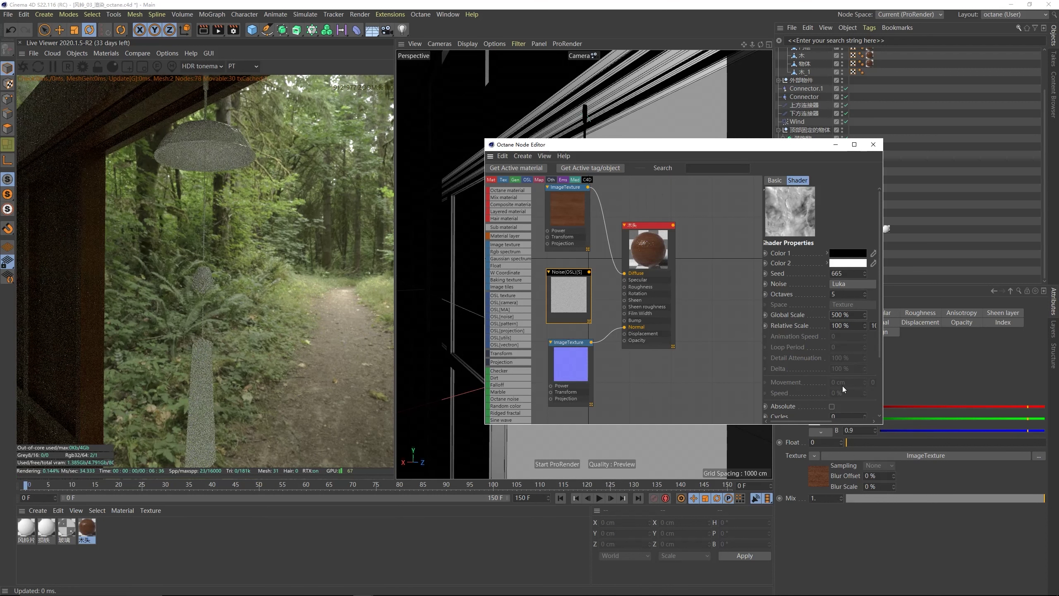
- Raise the noise contrast to 60%, wire it into Roughness and lower its brightness slightly
{"action": "middle_click_drag", "start_coordinate": [781, 362], "coordinate": [776, 276]}
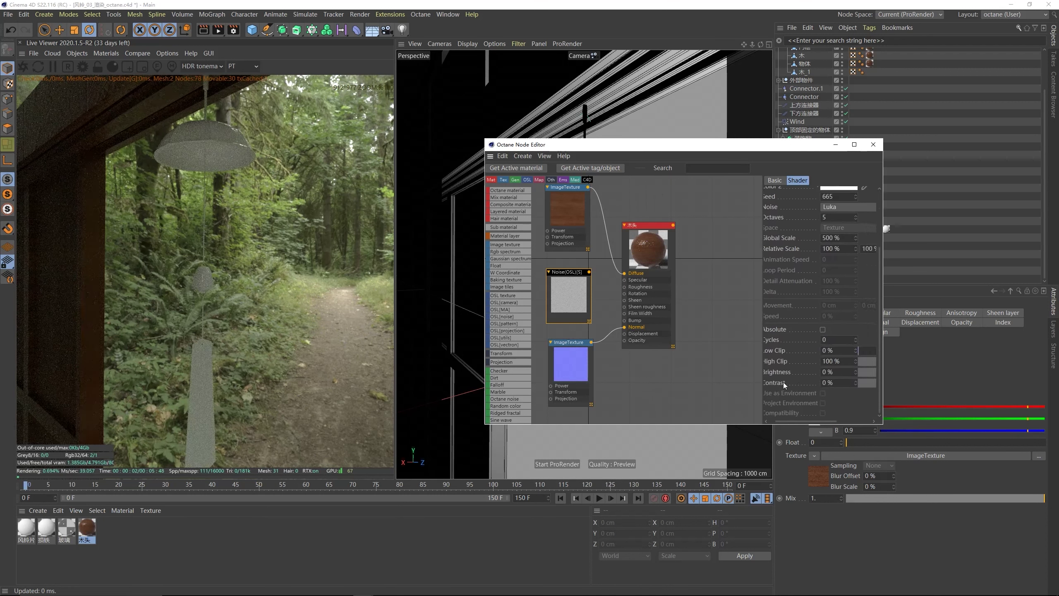
{"action": "left_click_drag", "start_coordinate": [882, 424], "coordinate": [1025, 537]}
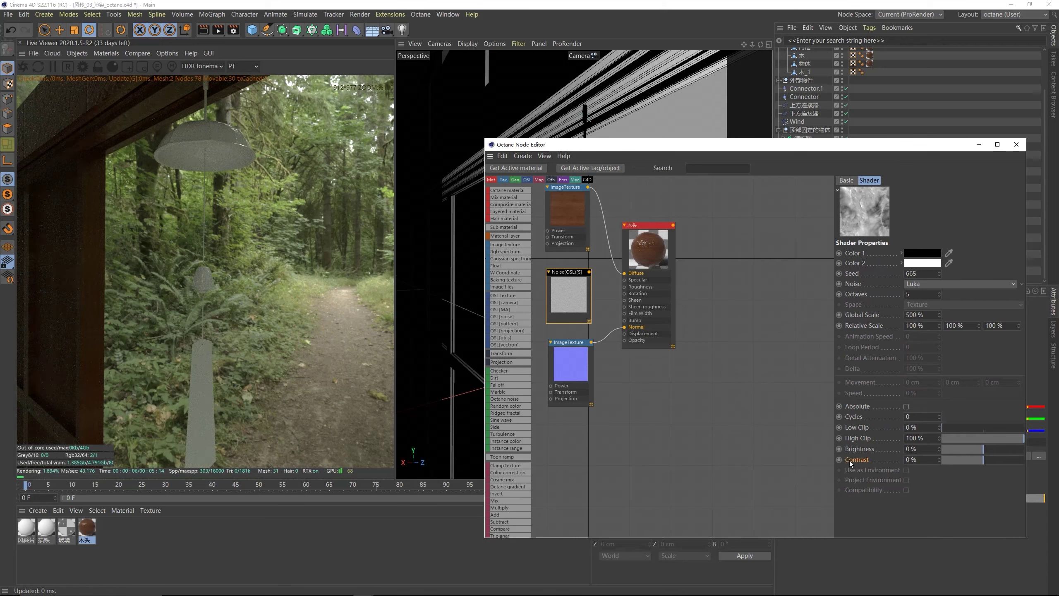
{"action": "left_click_drag", "start_coordinate": [992, 460], "coordinate": [1009, 461]}
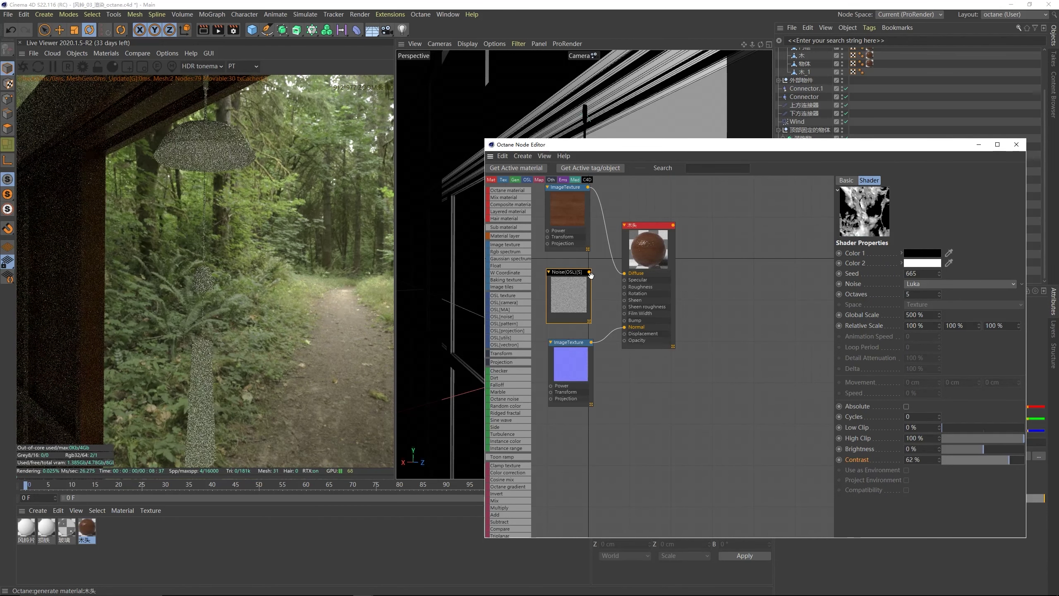
{"action": "left_click_drag", "start_coordinate": [599, 277], "coordinate": [626, 292]}
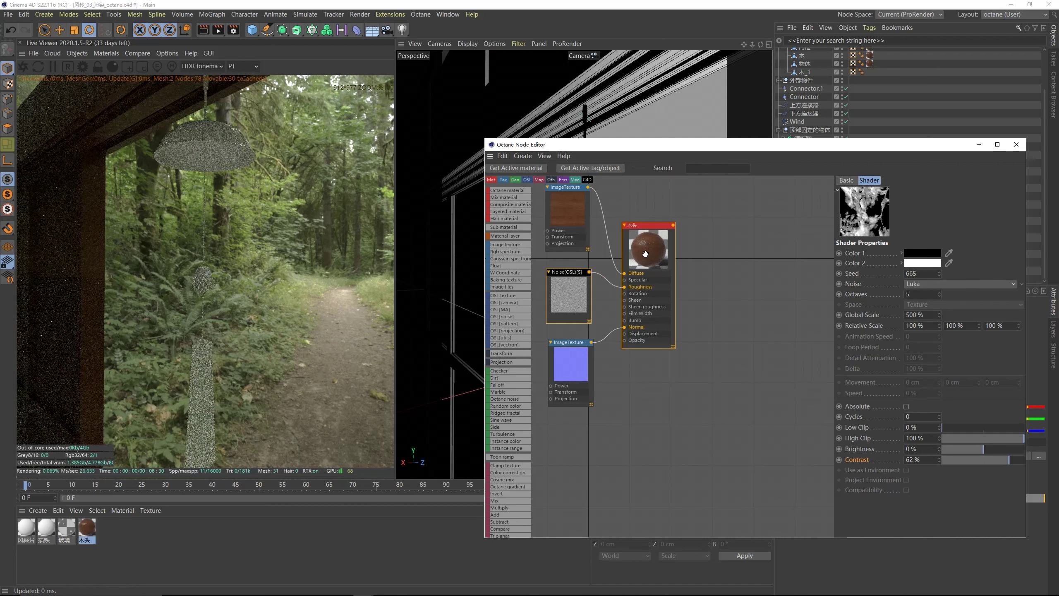
{"action": "left_click_drag", "start_coordinate": [657, 232], "coordinate": [662, 232], "text": "shift"}
{"action": "left_click", "coordinate": [573, 294]}
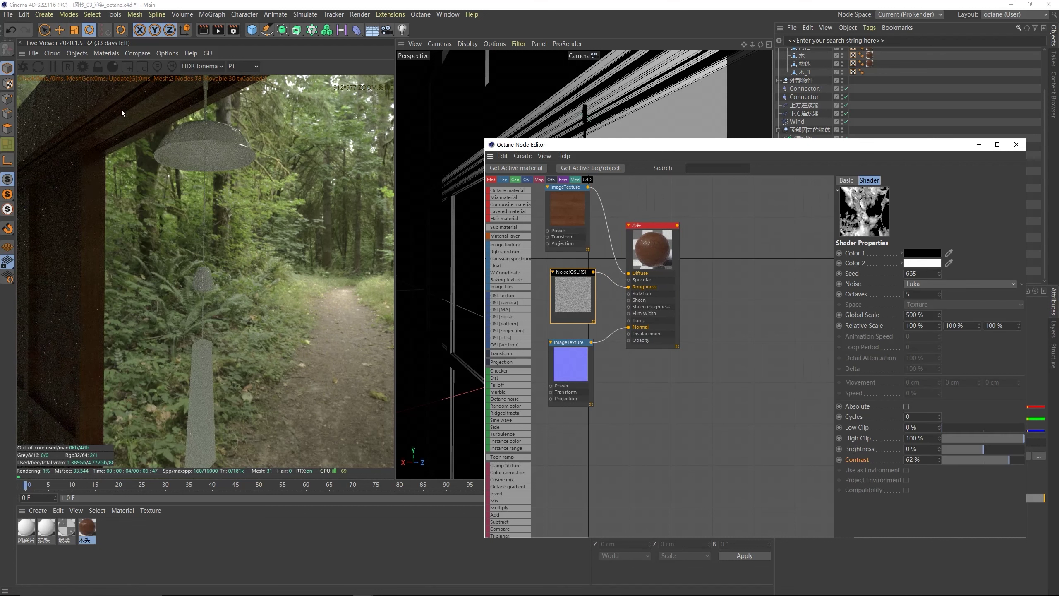
{"action": "left_click_drag", "start_coordinate": [549, 297], "coordinate": [539, 292]}
{"action": "left_click", "coordinate": [974, 449]}
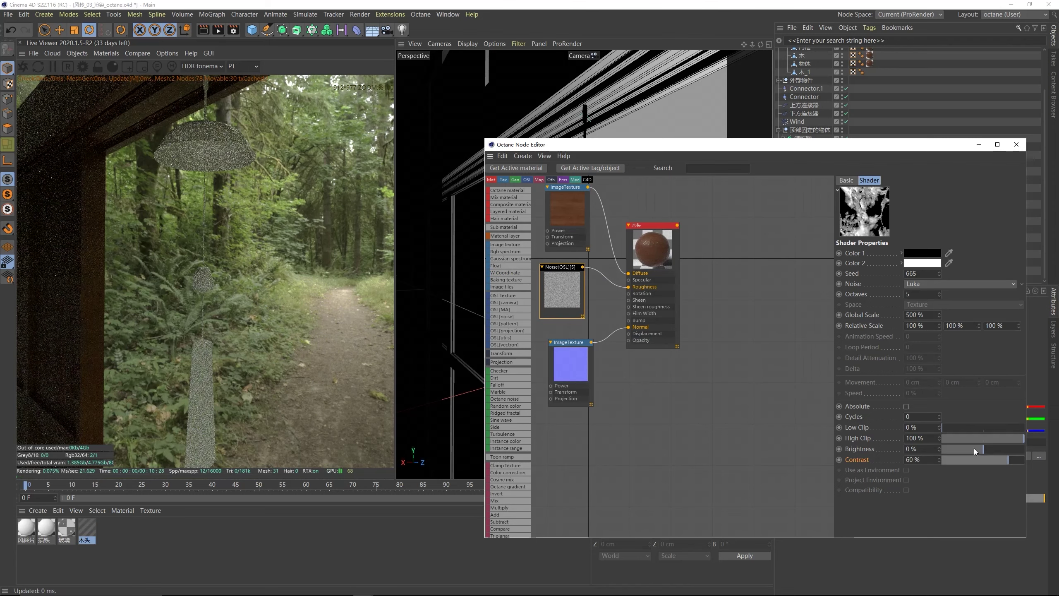
{"action": "mouse_move", "coordinate": [981, 449]}
{"action": "left_mouse_down"}
{"action": "mouse_move", "coordinate": [989, 448]}
{"action": "mouse_move", "coordinate": [980, 451]}
{"action": "left_mouse_up"}
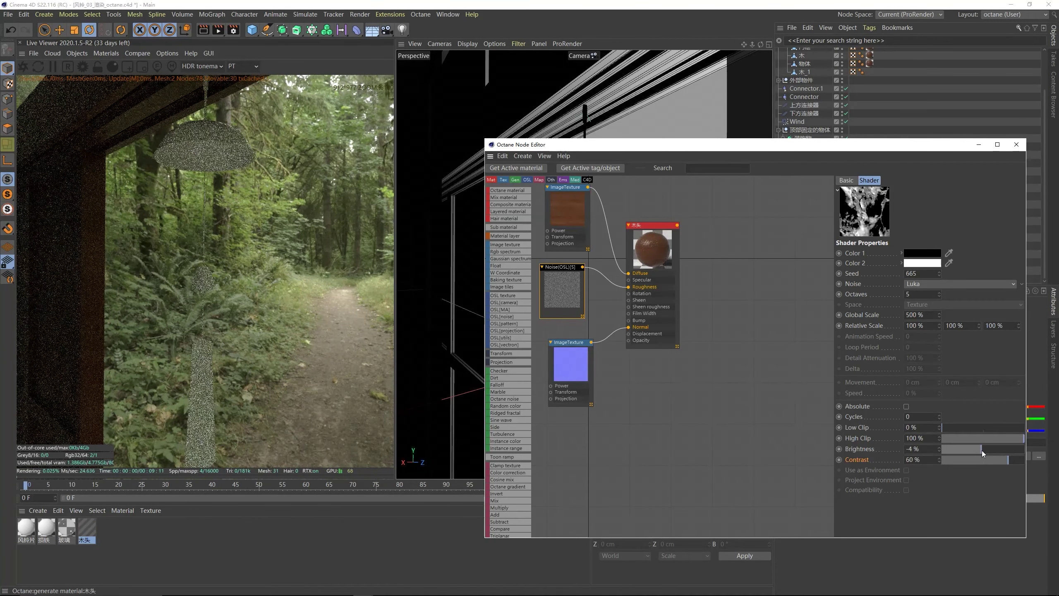
{"action": "left_click", "coordinate": [584, 234]}
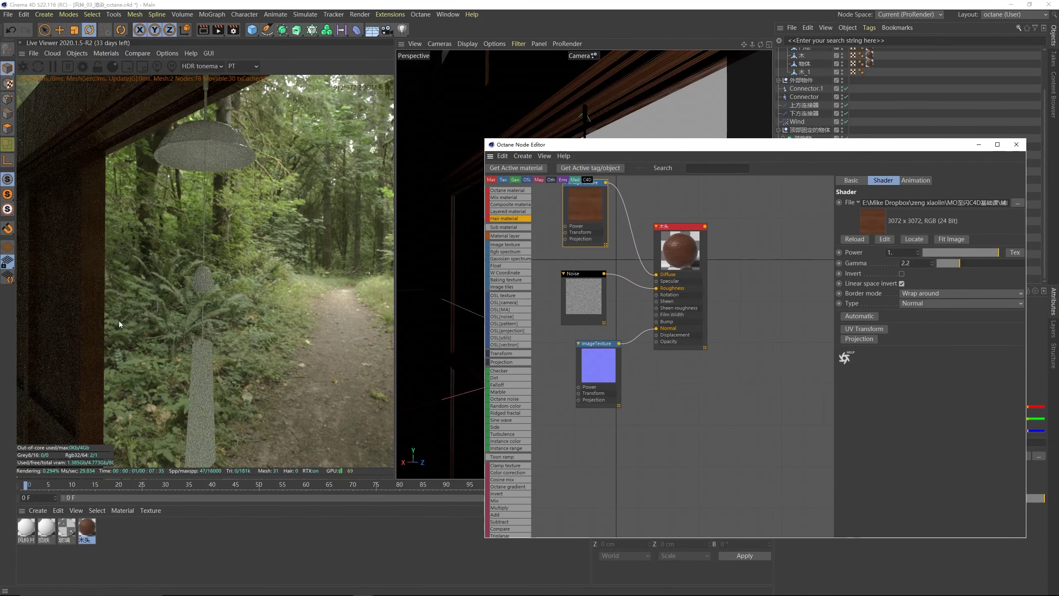
{"action": "left_click_drag", "start_coordinate": [596, 343], "coordinate": [587, 358]}
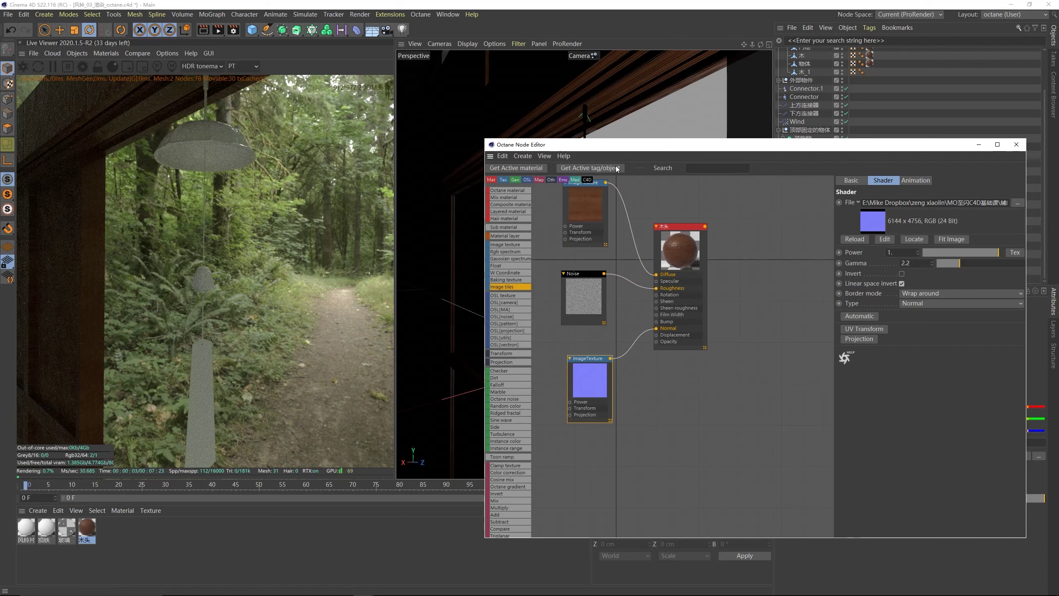
- Set the OctaneSky environment power to 2
{"action": "left_click_drag", "start_coordinate": [626, 145], "coordinate": [305, 259]}
{"action": "scroll", "coordinate": [880, 115], "scroll_direction": "up", "scroll_amount": 3}
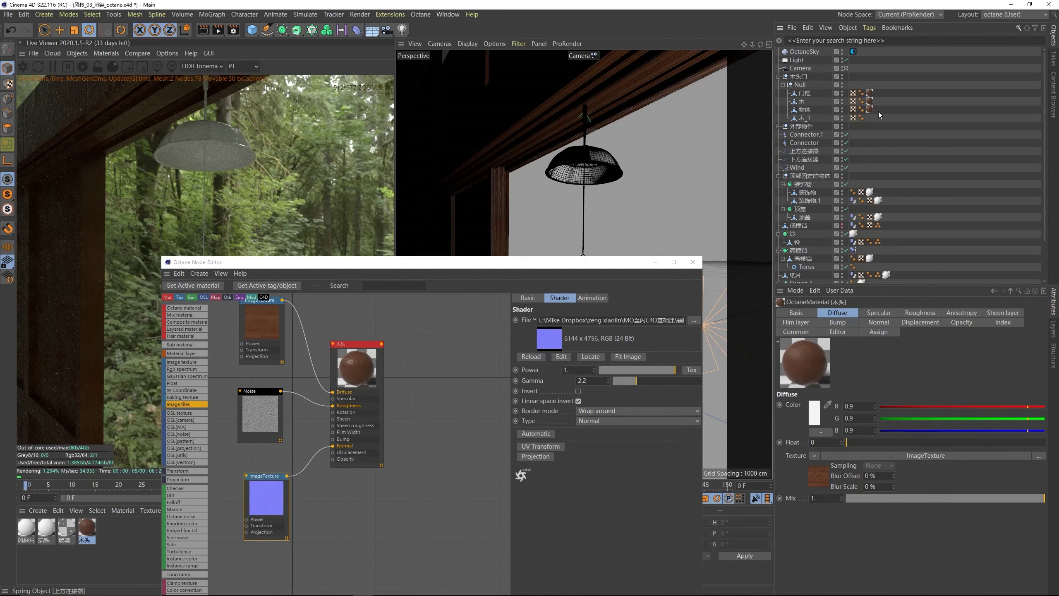
{"action": "left_click", "coordinate": [853, 52]}
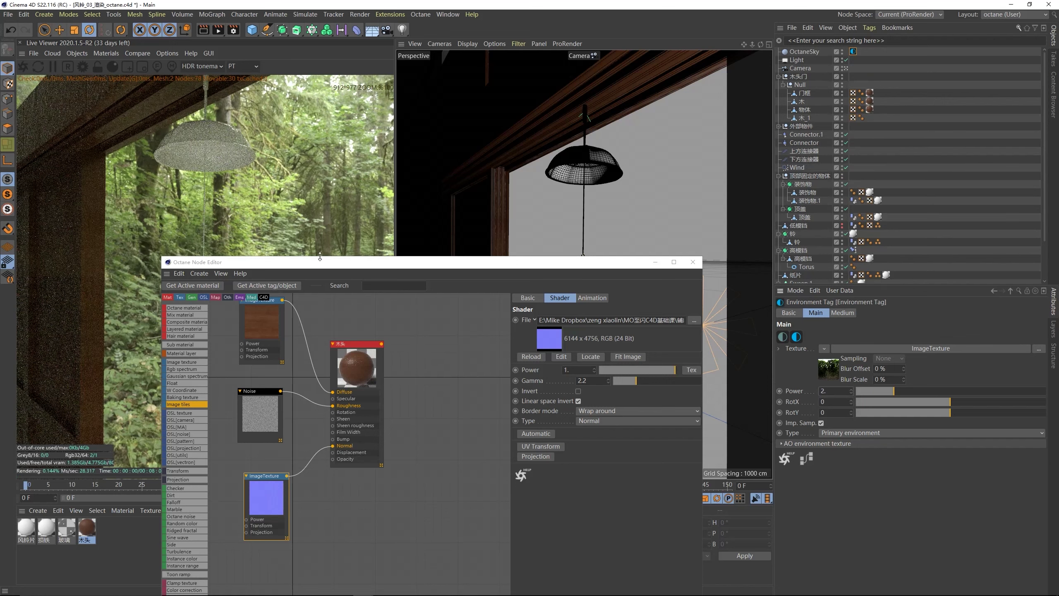
{"action": "left_click", "coordinate": [832, 391]}
{"action": "key", "text": "Return"}
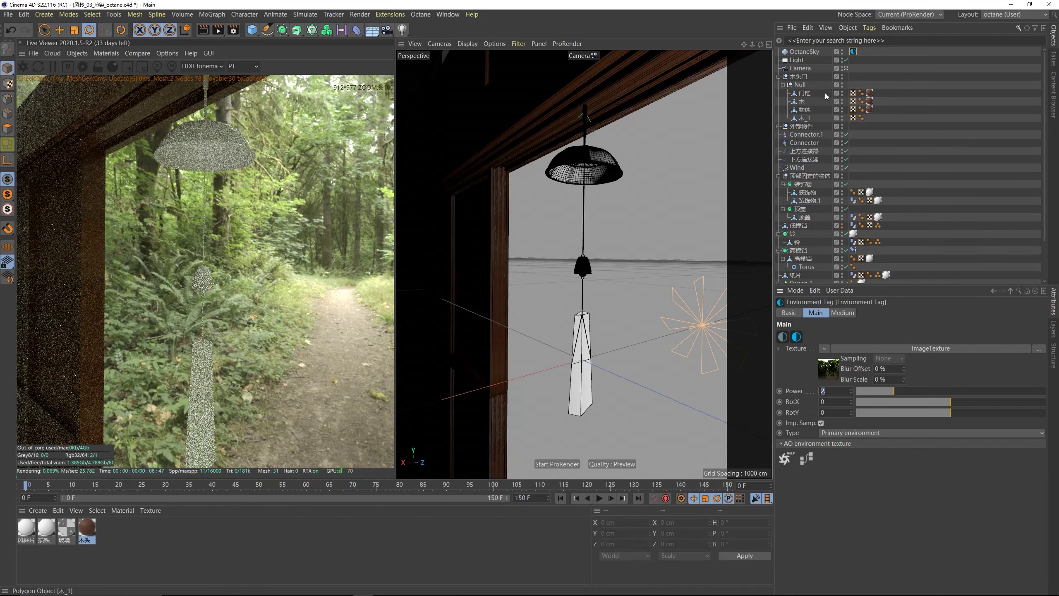
- Leave the scene camera and orbit to a frontal view of the wooden frame
{"action": "left_click", "coordinate": [846, 68]}
{"action": "left_click", "coordinate": [845, 66]}
{"action": "scroll", "coordinate": [529, 213], "scroll_direction": "down", "scroll_amount": 10}
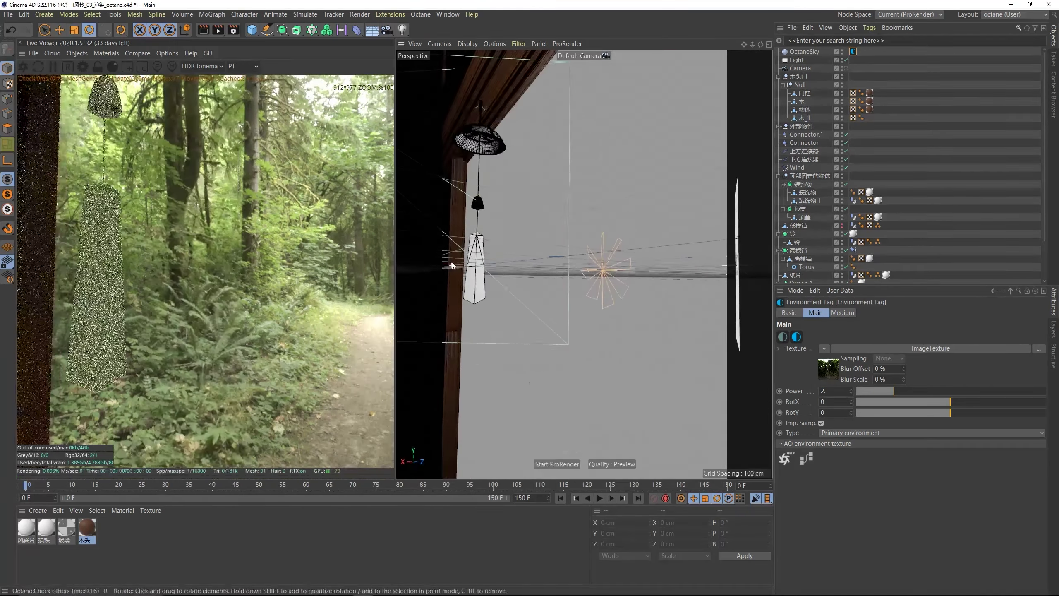
{"action": "scroll", "coordinate": [588, 268], "scroll_direction": "down", "scroll_amount": 10}
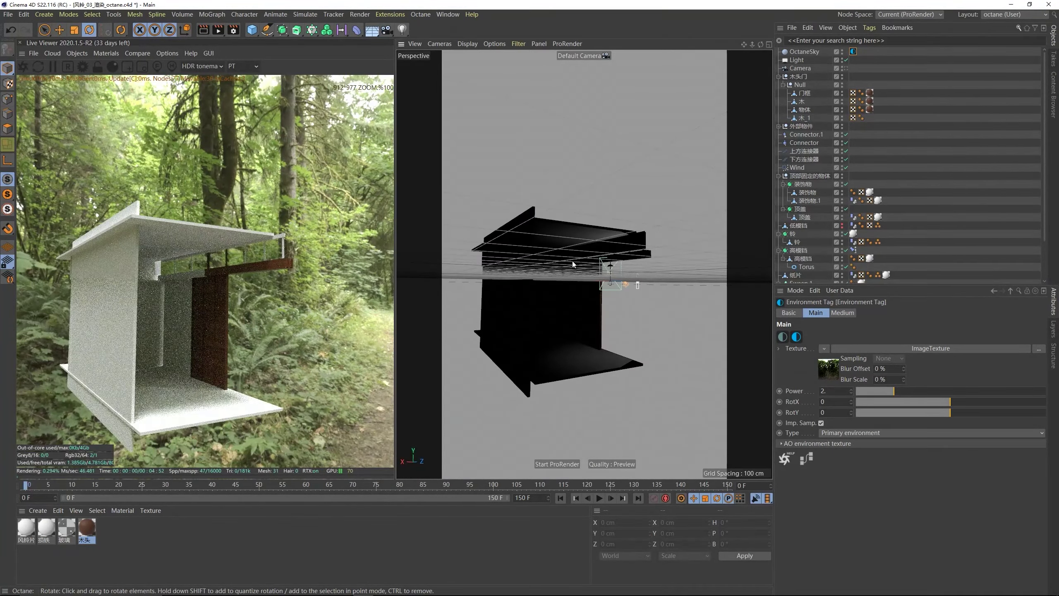
{"action": "scroll", "coordinate": [555, 252], "scroll_direction": "up", "scroll_amount": 10}
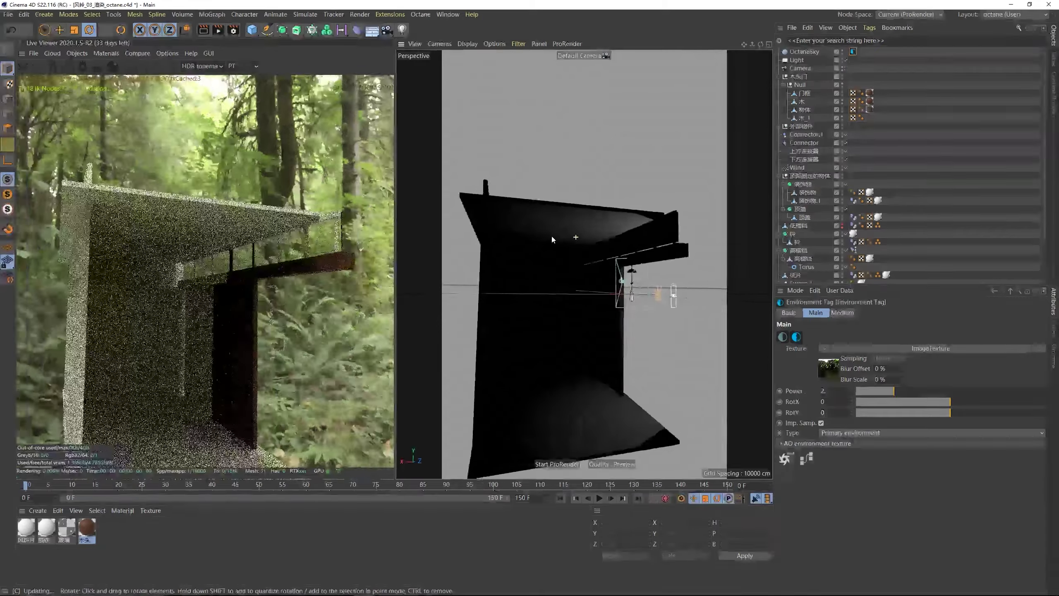
{"action": "left_click_drag", "start_coordinate": [536, 236], "coordinate": [598, 234], "text": "alt"}
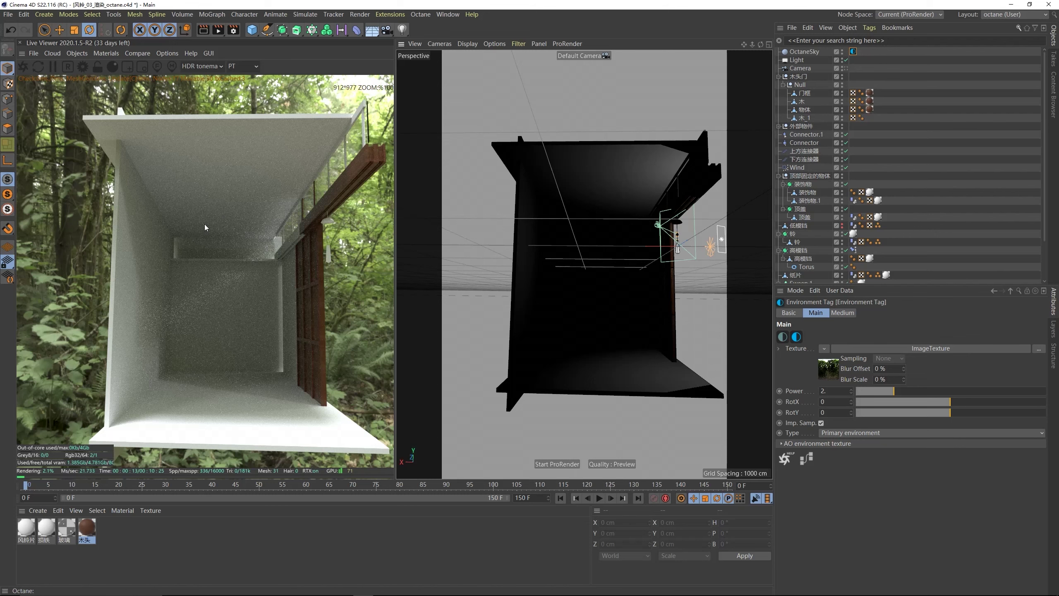
- Try the 木头 material on the 外部物件 group, then delete that material tag
{"action": "left_click", "coordinate": [799, 127]}
{"action": "left_click", "coordinate": [780, 126]}
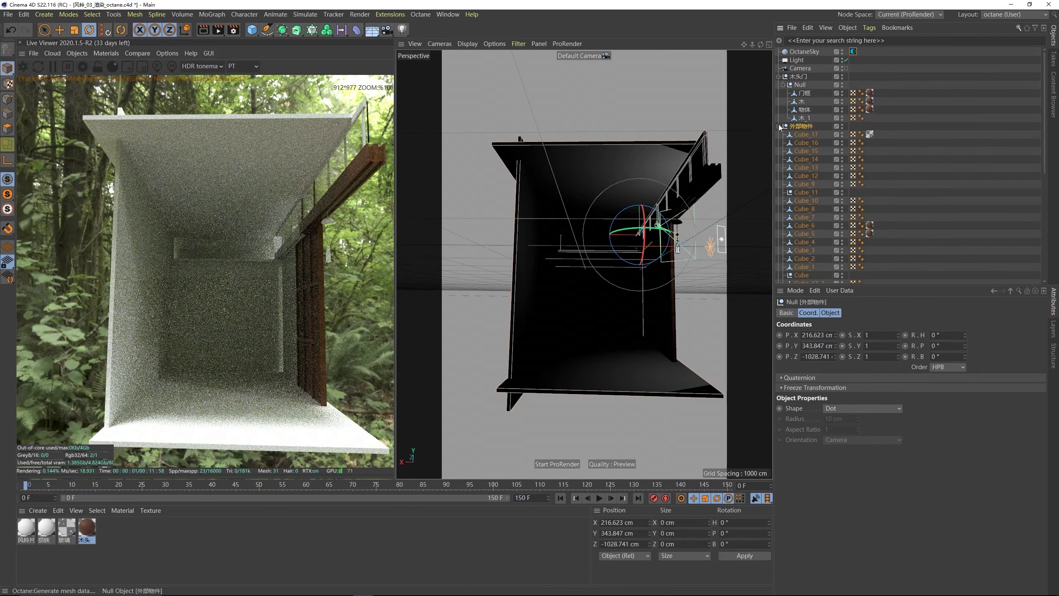
{"action": "left_click", "coordinate": [779, 127]}
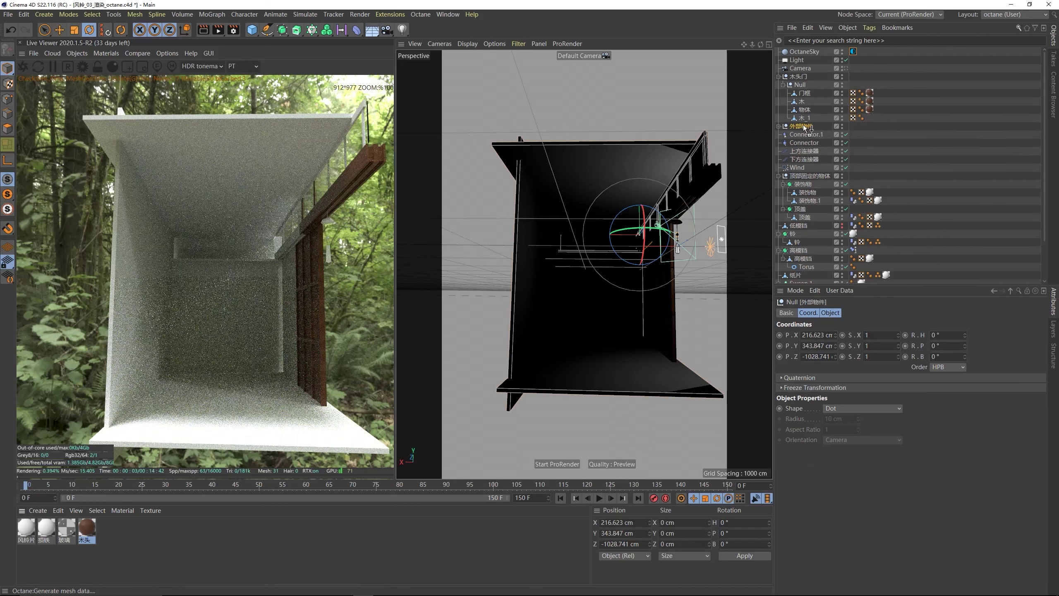
{"action": "left_click_drag", "start_coordinate": [805, 128], "coordinate": [805, 127]}
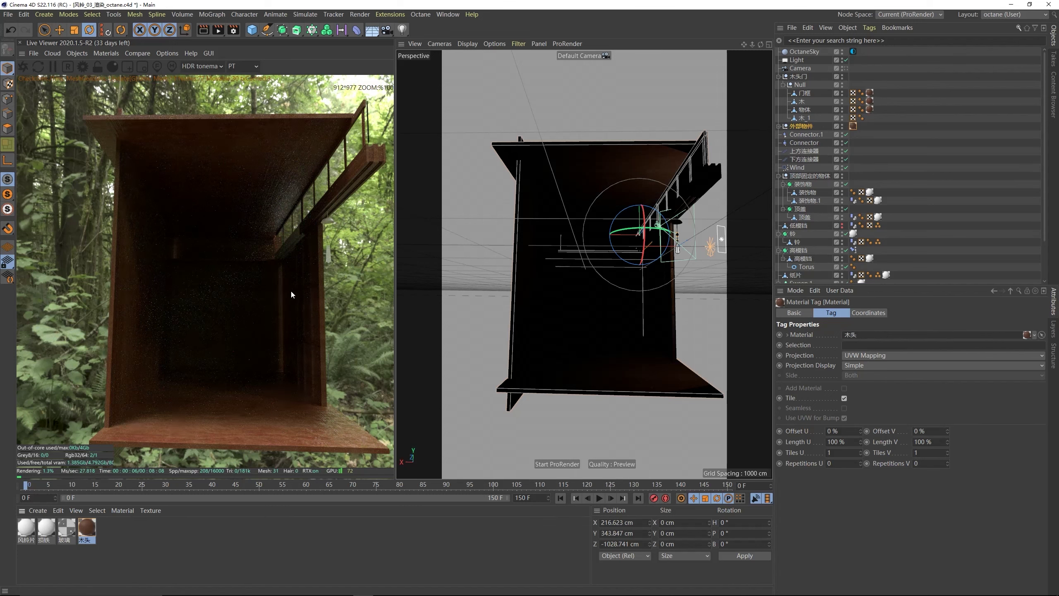
{"action": "left_click", "coordinate": [853, 126]}
{"action": "key", "text": "Delete"}
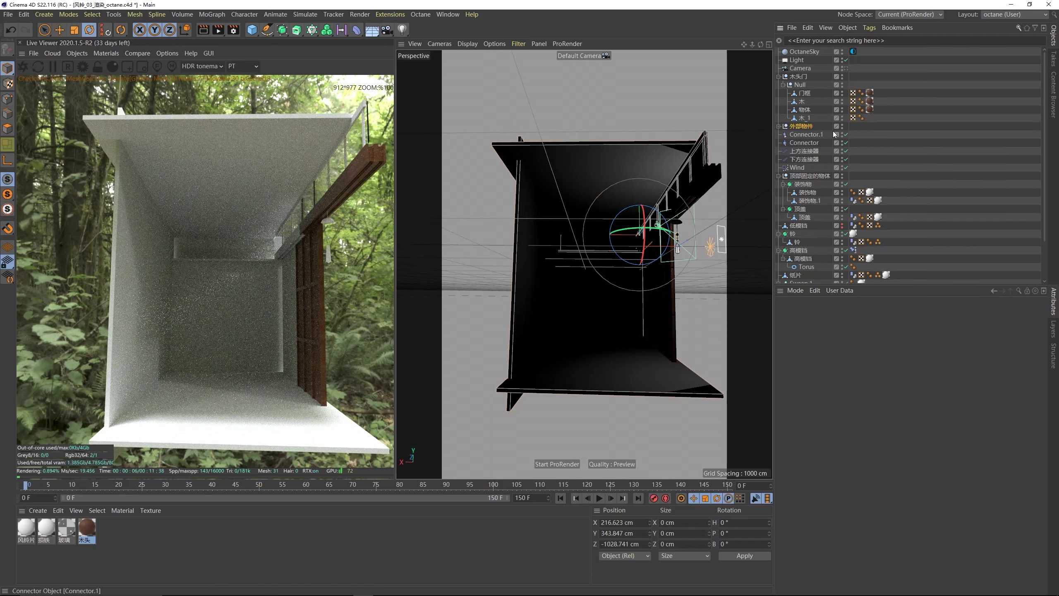
- Return to the scene camera, apply 木头 to 外部物件, and set 玻璃 roughness to 0.048
{"action": "left_click", "coordinate": [845, 69]}
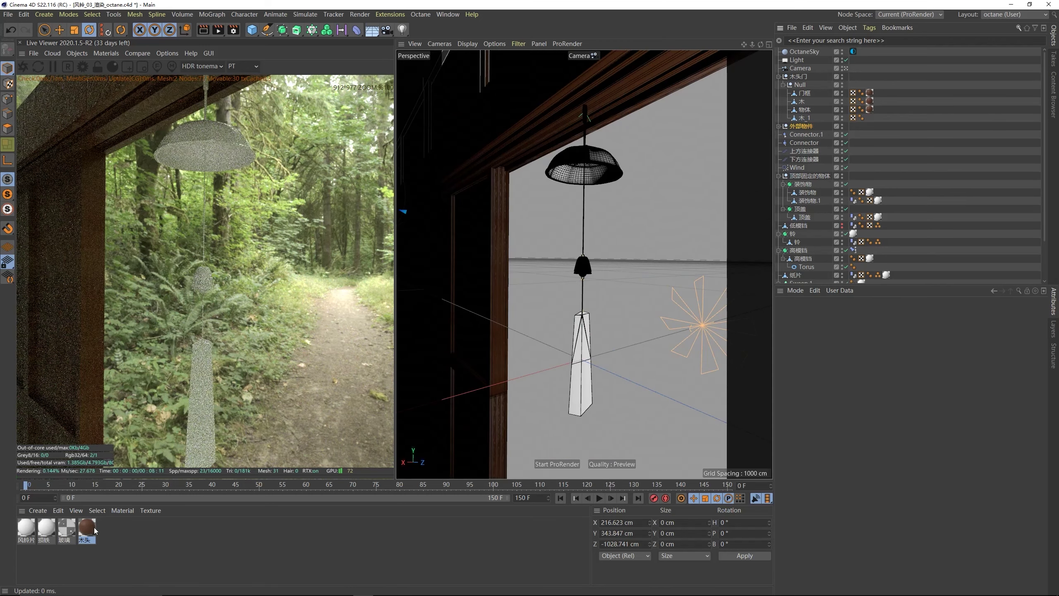
{"action": "left_click_drag", "start_coordinate": [807, 129], "coordinate": [805, 127]}
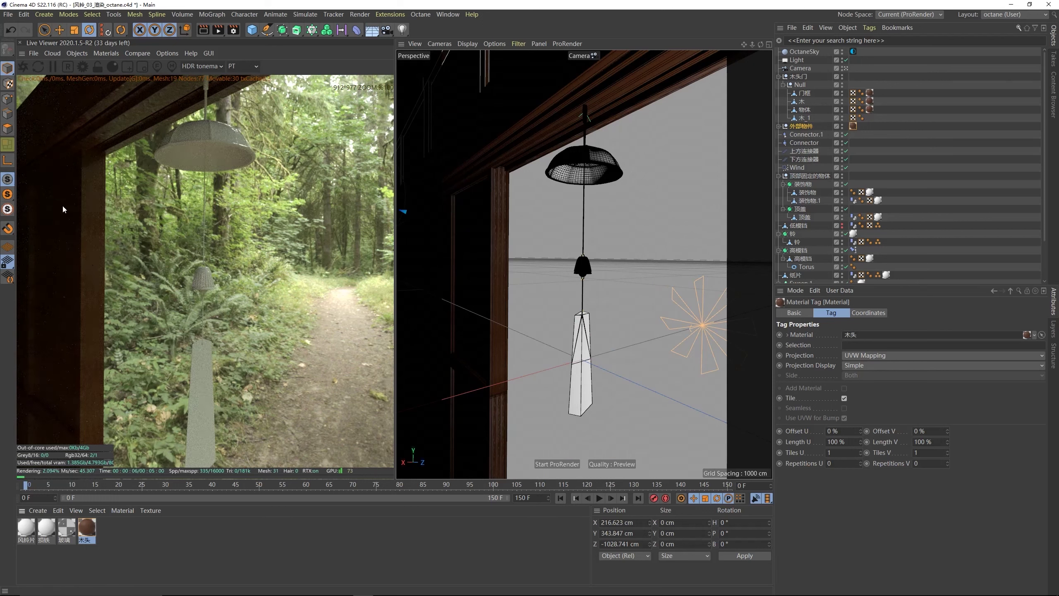
{"action": "left_click", "coordinate": [67, 535]}
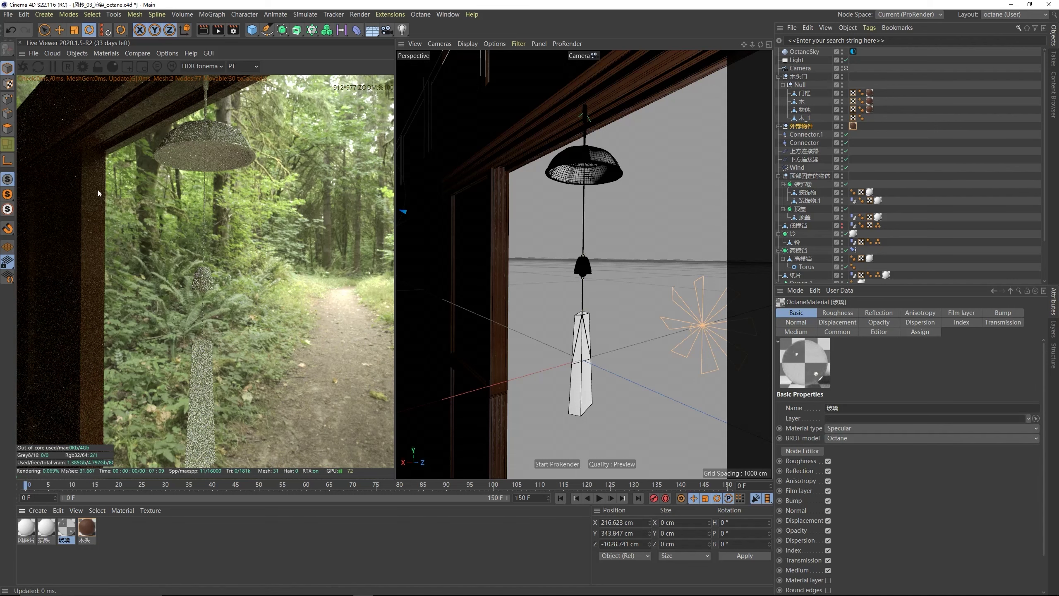
{"action": "double_click", "coordinate": [66, 529]}
{"action": "left_click_drag", "start_coordinate": [175, 55], "coordinate": [397, 124]}
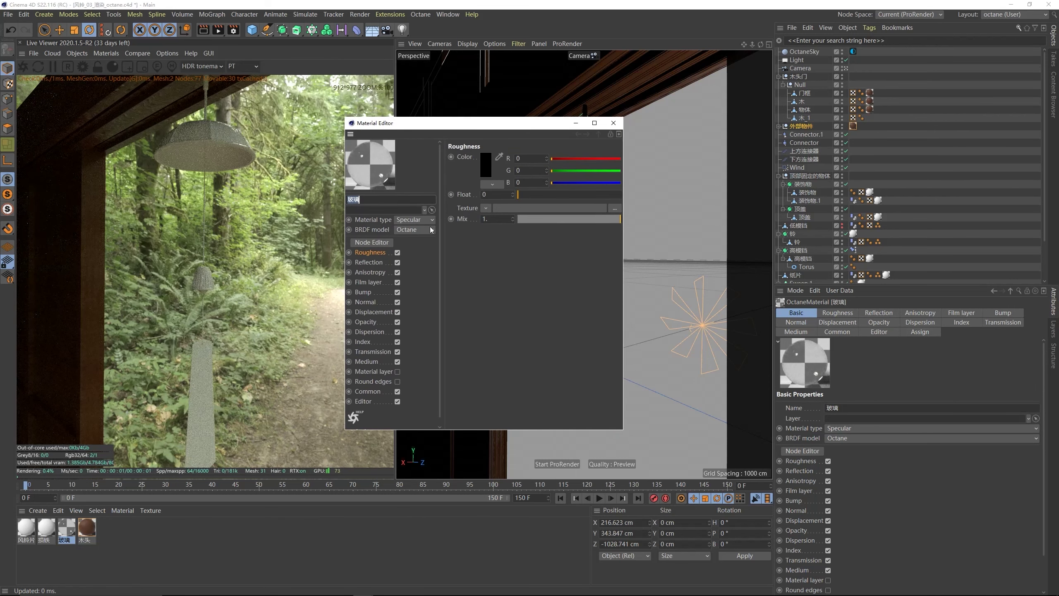
{"action": "left_click_drag", "start_coordinate": [521, 197], "coordinate": [523, 197]}
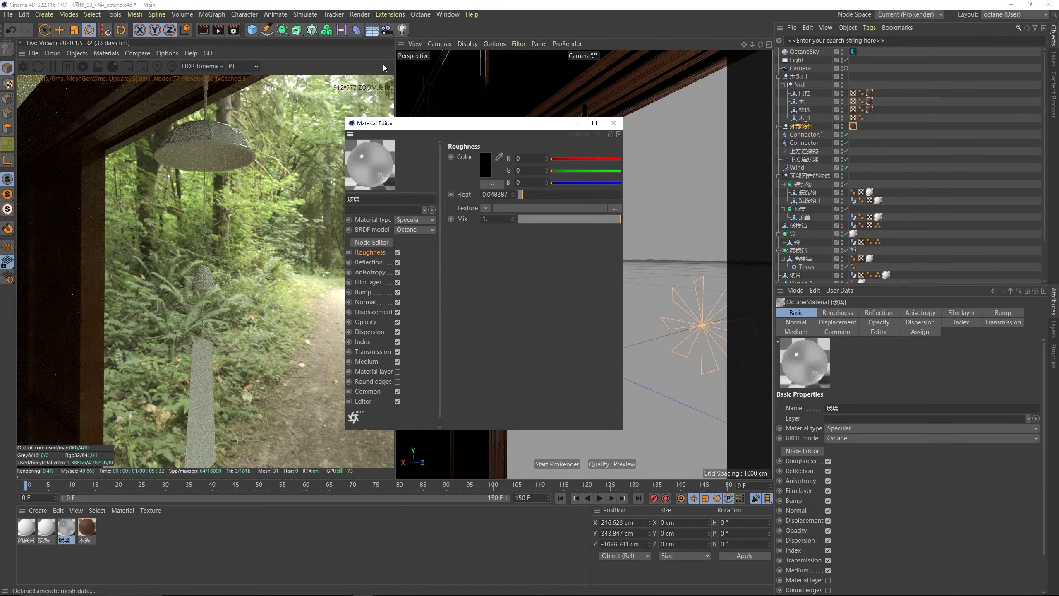
{"action": "left_click", "coordinate": [614, 122]}
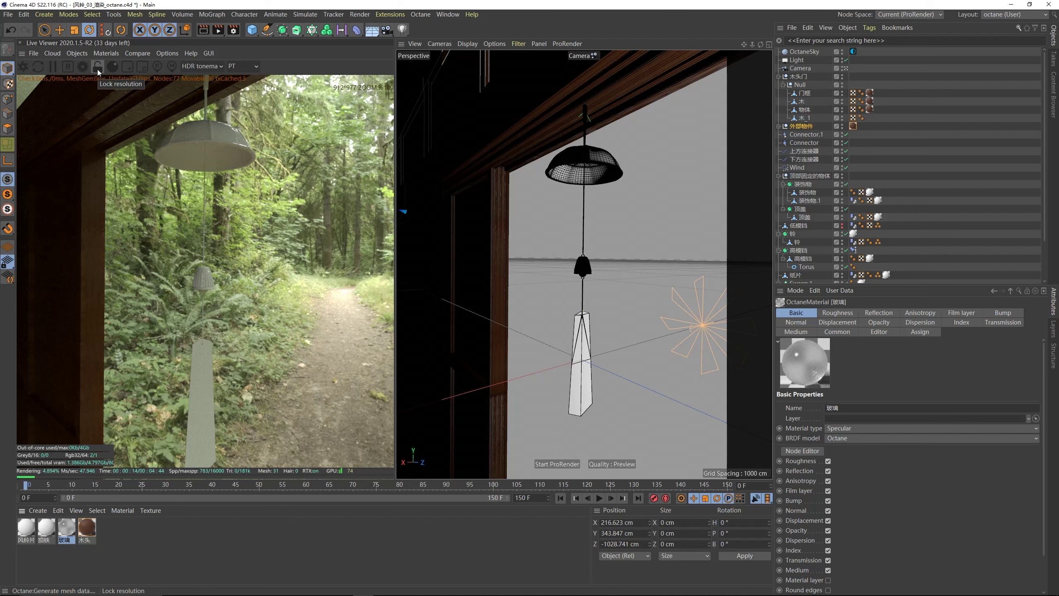
- Confirm the 1280×1920 output in Render Settings and lock the Live Viewer to render resolution
{"action": "left_click", "coordinate": [233, 30]}
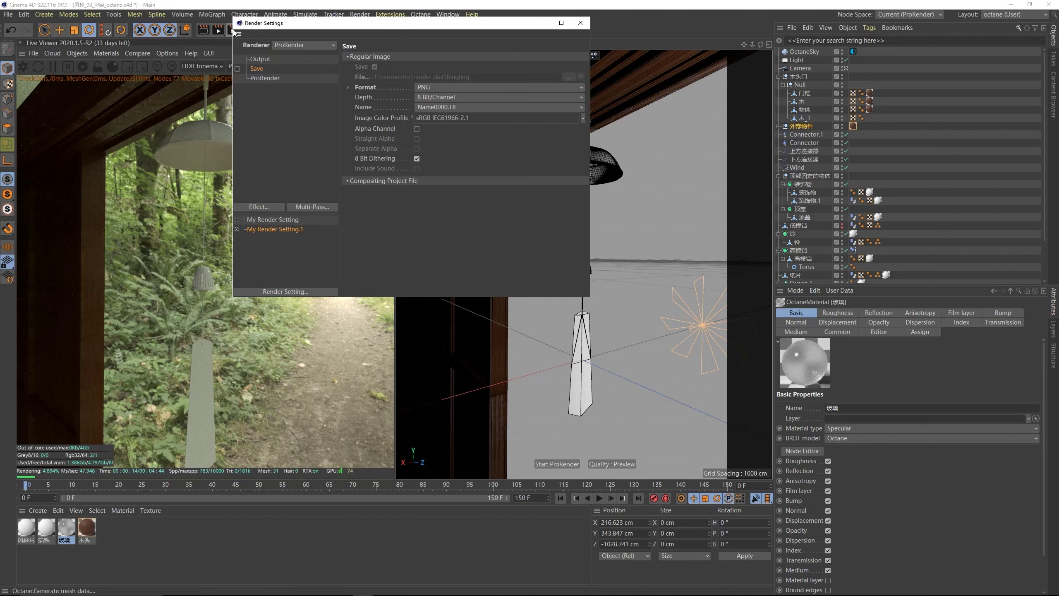
{"action": "left_click", "coordinate": [268, 60]}
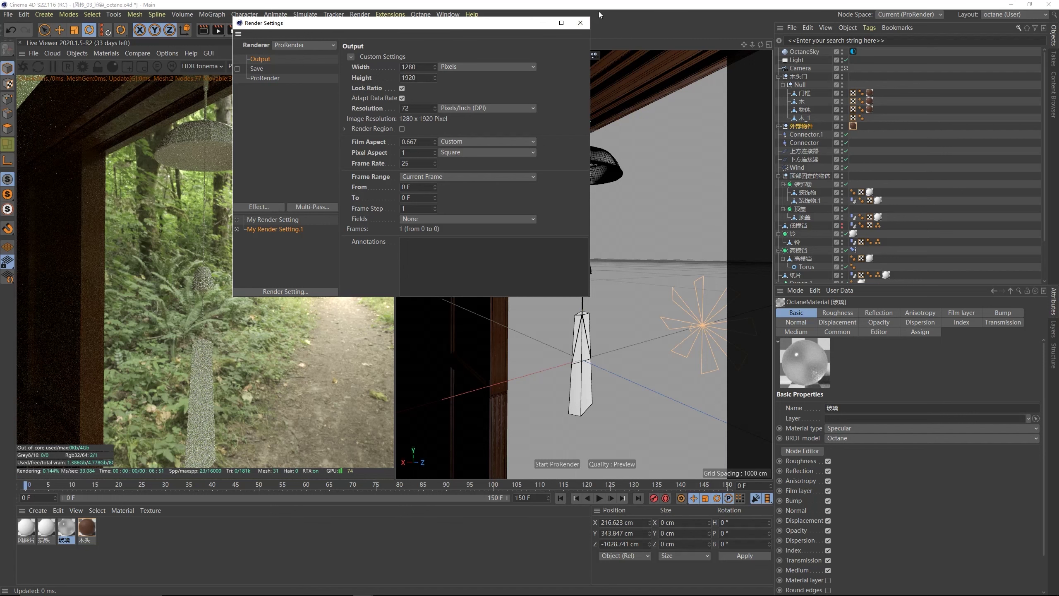
{"action": "left_click", "coordinate": [582, 23]}
{"action": "left_click", "coordinate": [97, 65]}
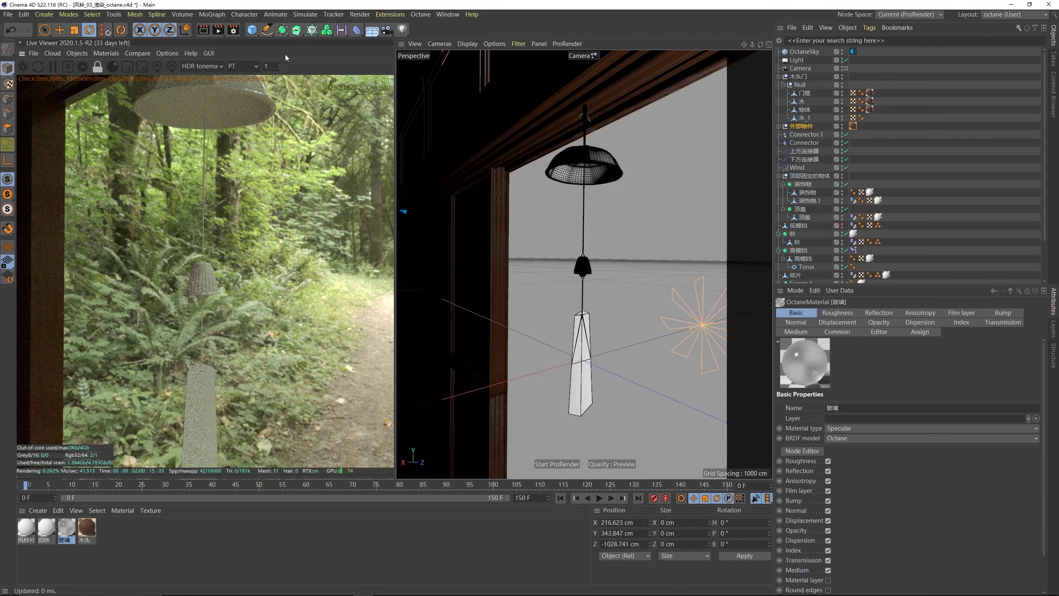
{"action": "left_click", "coordinate": [233, 31]}
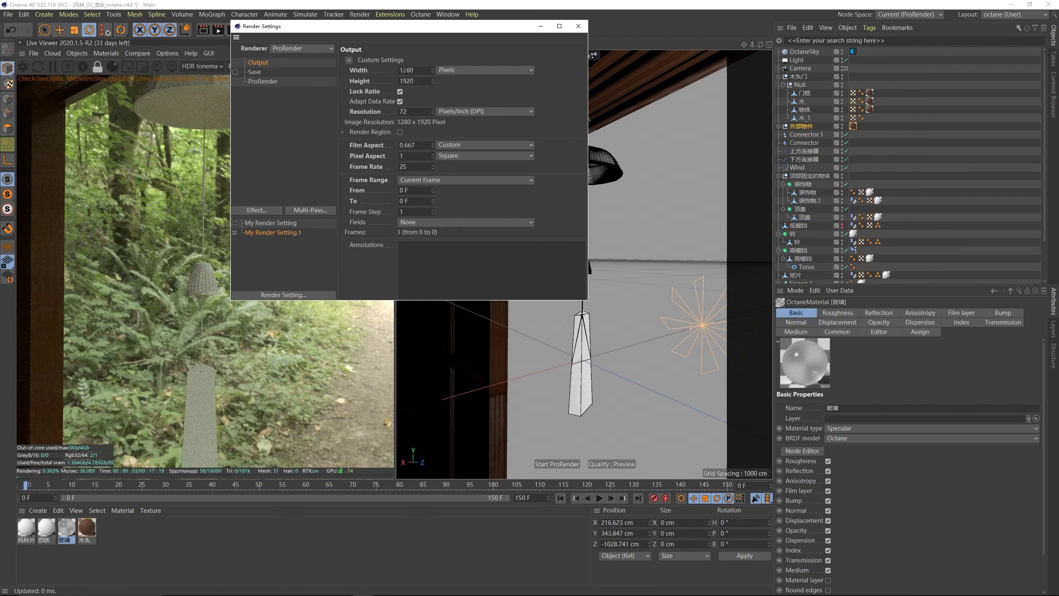
{"action": "left_click", "coordinate": [579, 26]}
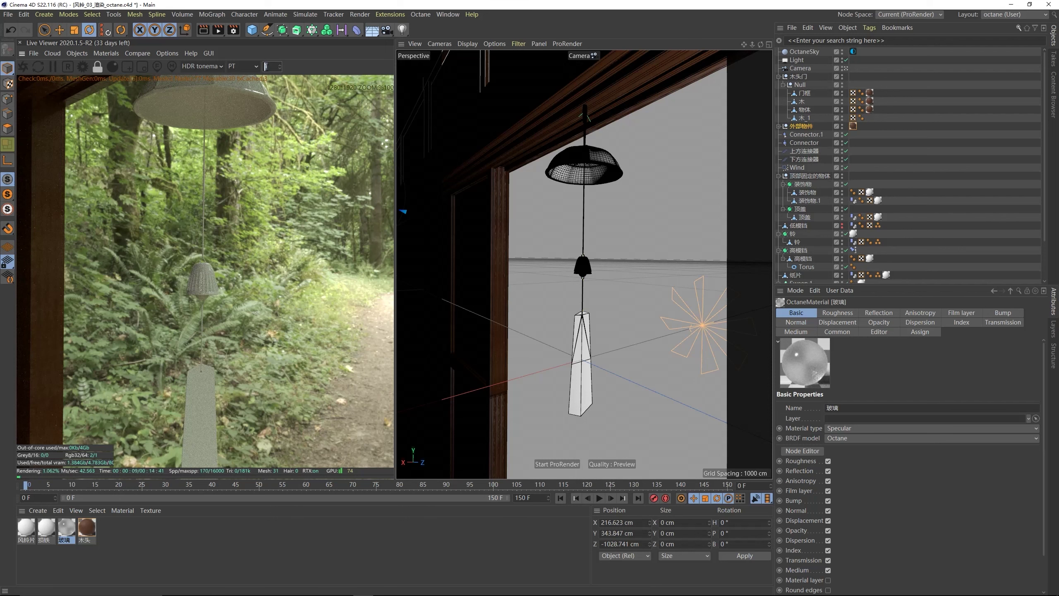
- Set the Live Viewer preview scale to 0.5
{"action": "left_click", "coordinate": [269, 67]}
{"action": "type", "text": "0.5"}
{"action": "key", "text": "Return"}
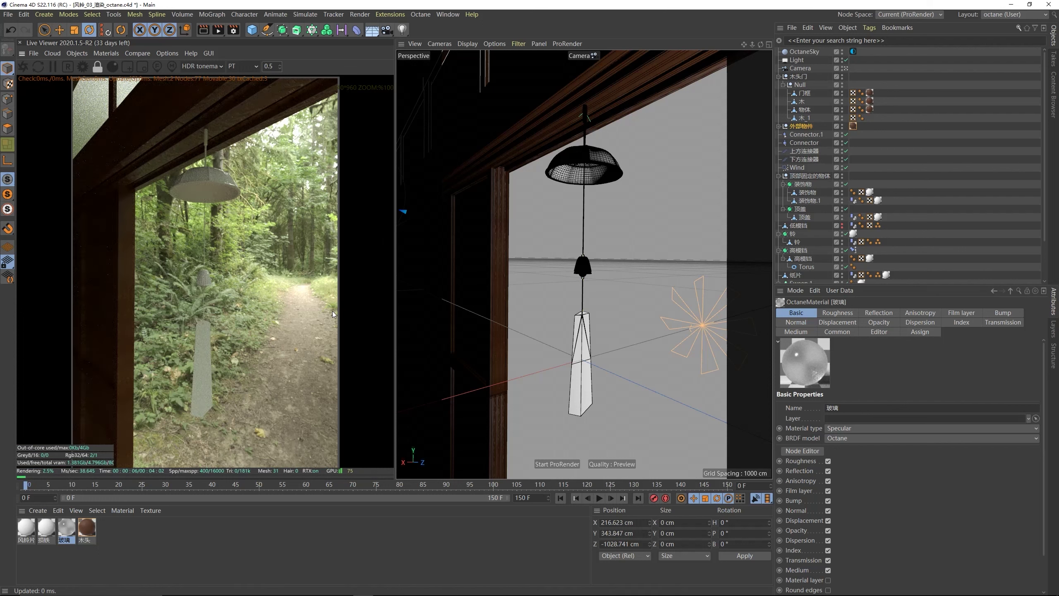
- Open the Octane Node Editor for the 损铁 material and browse to its PBR texture folder
{"action": "left_click", "coordinate": [47, 524]}
{"action": "left_click", "coordinate": [106, 53]}
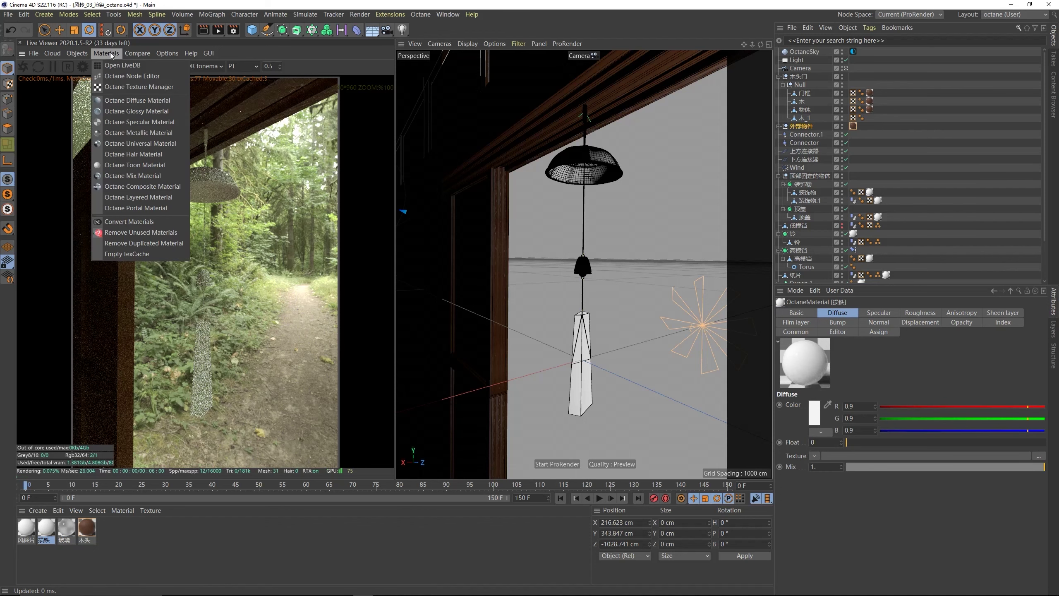
{"action": "left_click", "coordinate": [125, 78]}
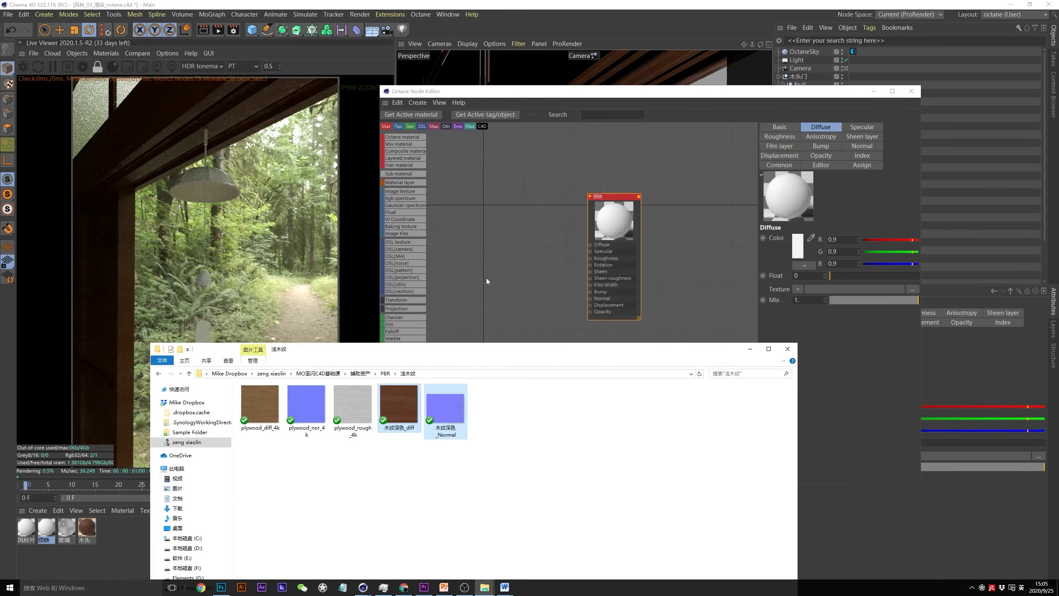
{"action": "left_click", "coordinate": [422, 294]}
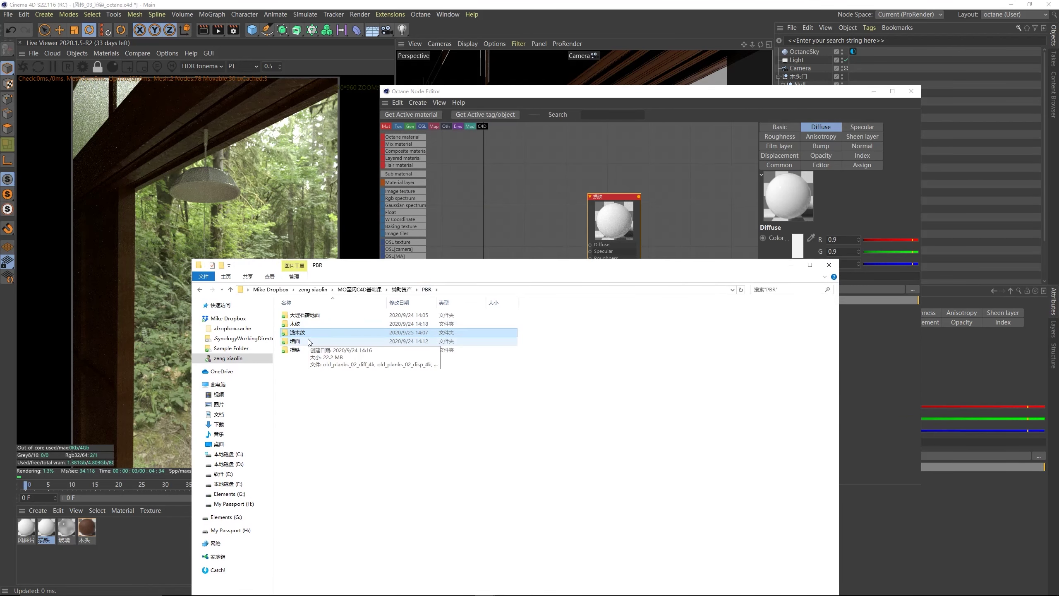
{"action": "double_click", "coordinate": [367, 334]}
{"action": "left_click_drag", "start_coordinate": [393, 276], "coordinate": [719, 302]}
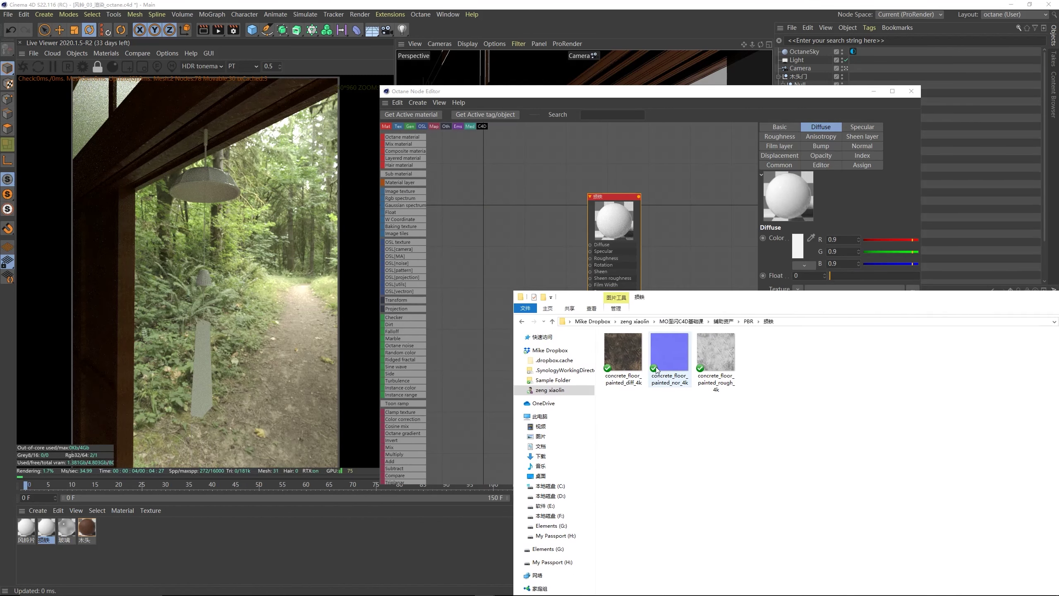
- Select the three concrete_floor_painted diffuse, normal and roughness maps in Explorer
{"action": "left_click", "coordinate": [621, 388]}
{"action": "left_click", "coordinate": [664, 377]}
{"action": "left_click", "coordinate": [710, 387]}
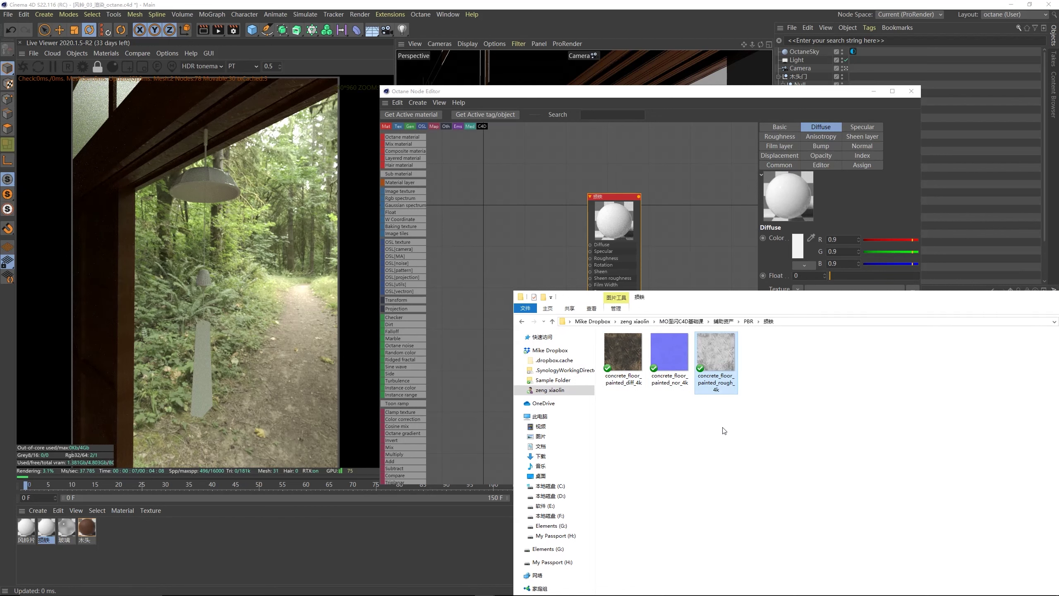
{"action": "left_click_drag", "start_coordinate": [745, 434], "coordinate": [610, 356]}
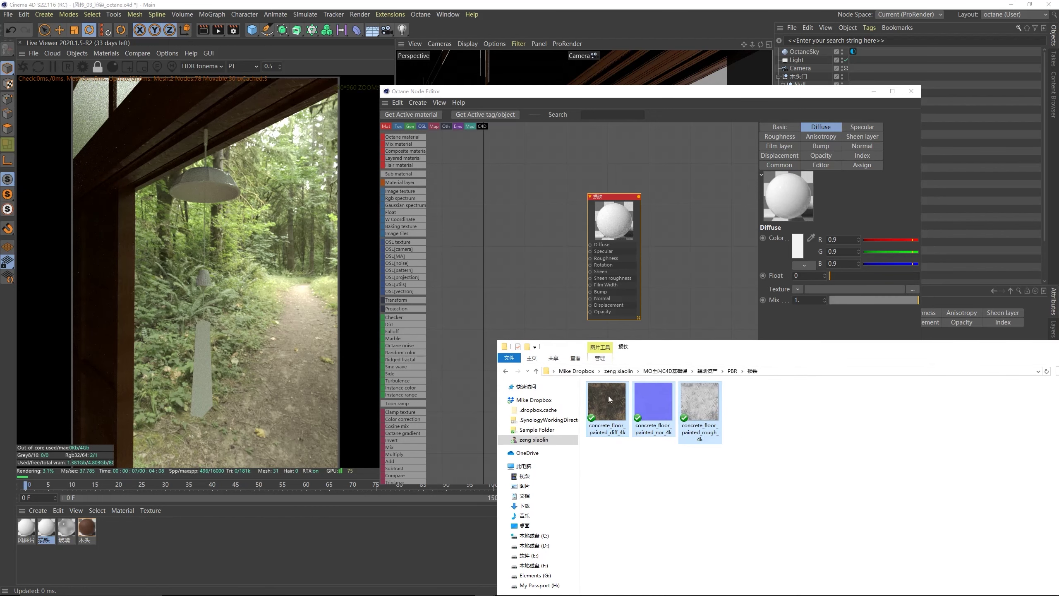
- Spread out the three texture nodes, wire them to Diffuse and Roughness, and close the editor
{"action": "left_click", "coordinate": [563, 329]}
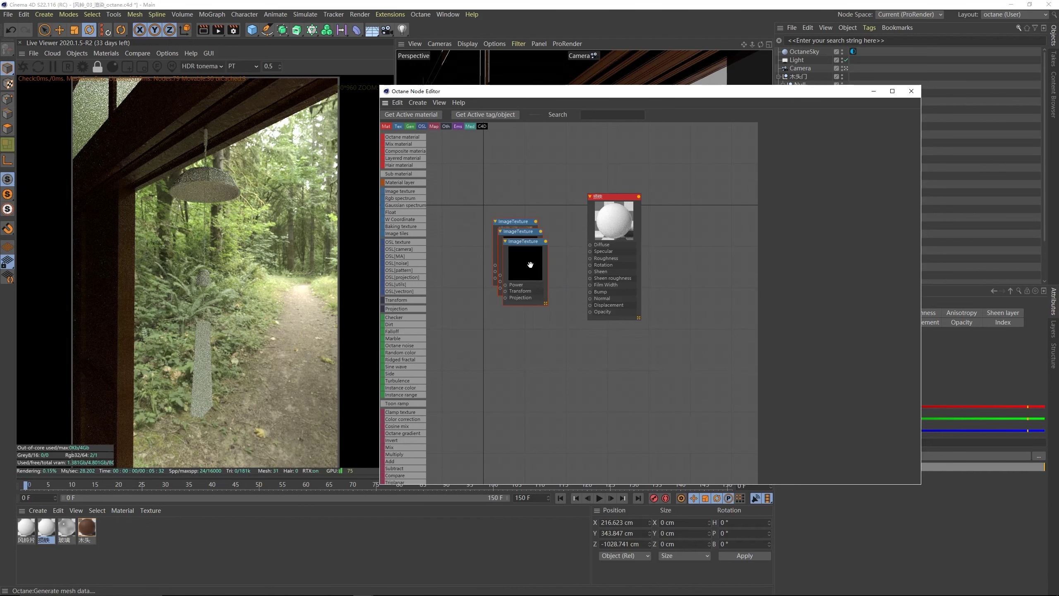
{"action": "left_click_drag", "start_coordinate": [529, 265], "coordinate": [502, 215]}
{"action": "left_click_drag", "start_coordinate": [538, 386], "coordinate": [505, 377]}
{"action": "left_click_drag", "start_coordinate": [521, 187], "coordinate": [589, 258]}
{"action": "left_click_drag", "start_coordinate": [530, 360], "coordinate": [590, 298]}
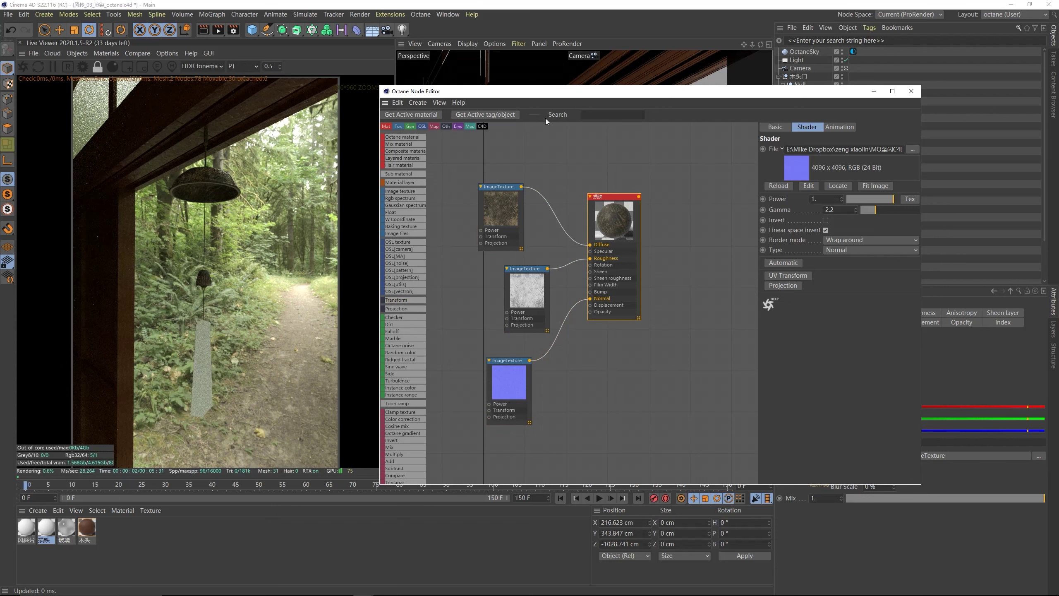
{"action": "left_click_drag", "start_coordinate": [568, 94], "coordinate": [557, 90]}
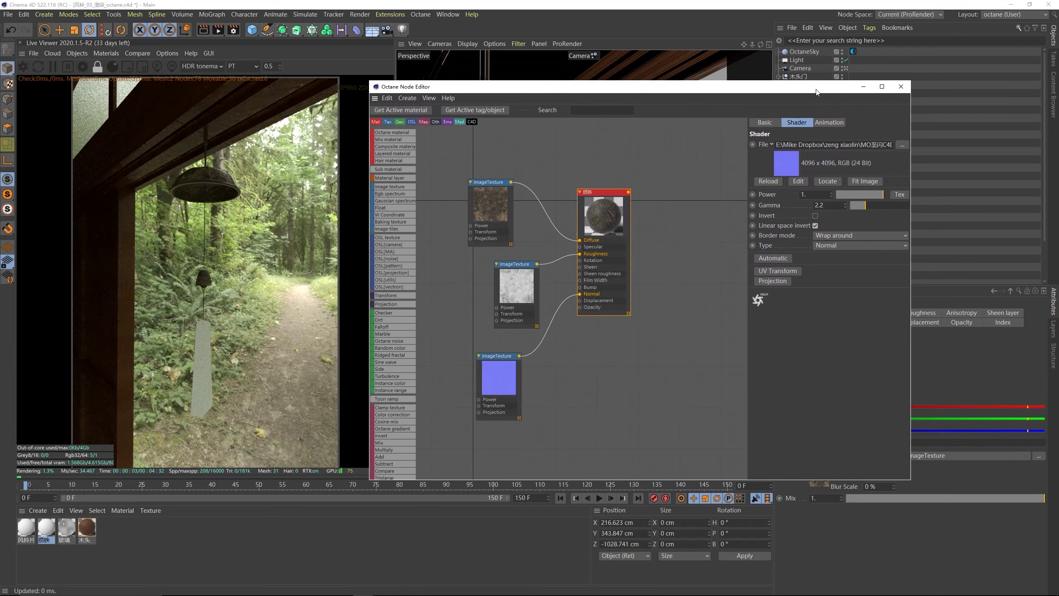
{"action": "left_click", "coordinate": [901, 86]}
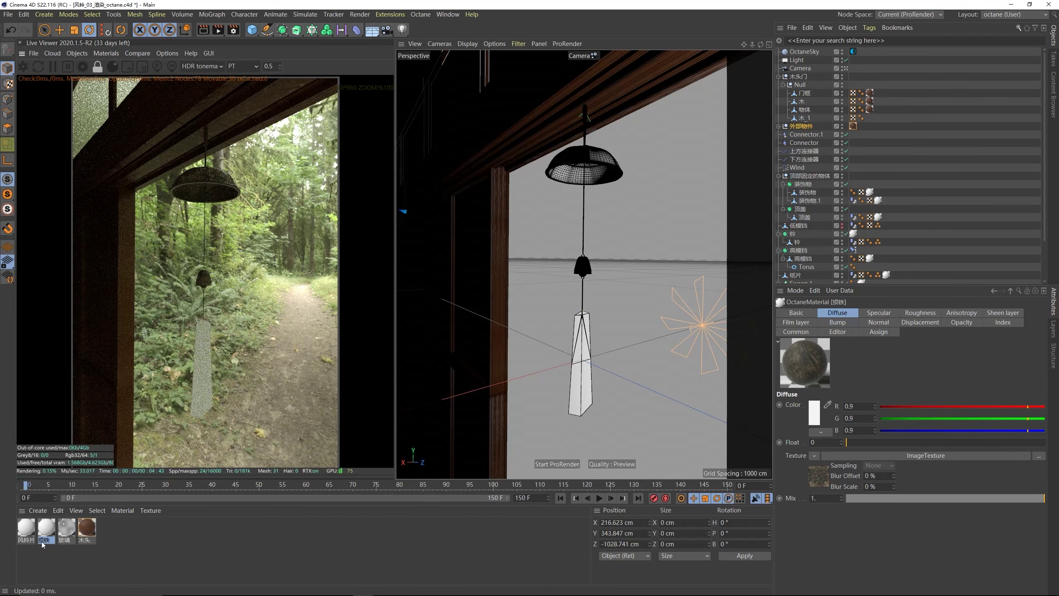
{"action": "left_click", "coordinate": [24, 527]}
- Open the node editor for 风铃片 and select the 风铃贴图 and 风铃贴图_Bump images
{"action": "left_click", "coordinate": [106, 53]}
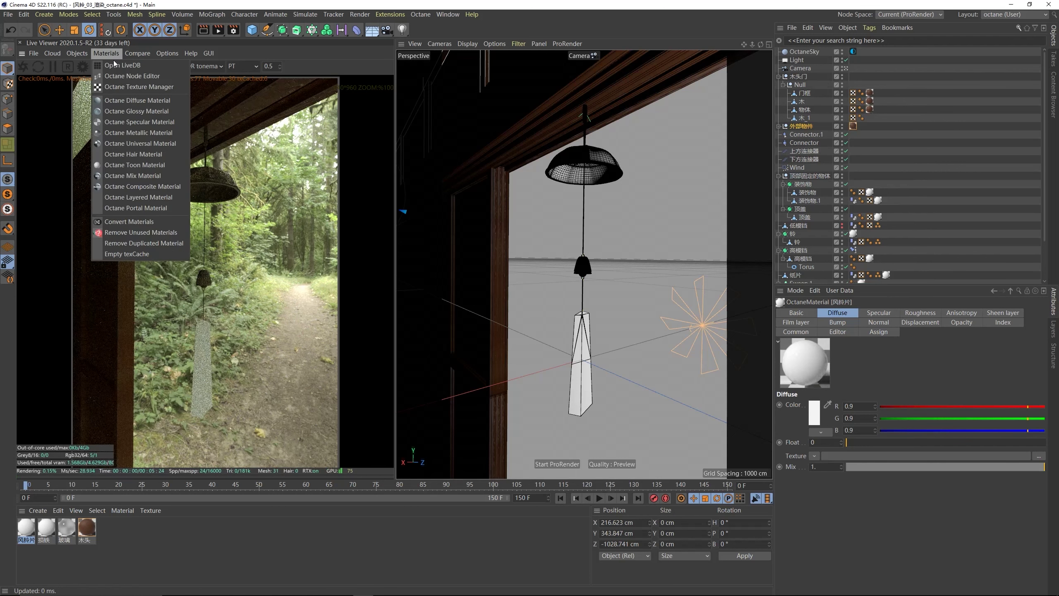
{"action": "left_click", "coordinate": [120, 80]}
{"action": "left_click_drag", "start_coordinate": [461, 169], "coordinate": [726, 123]}
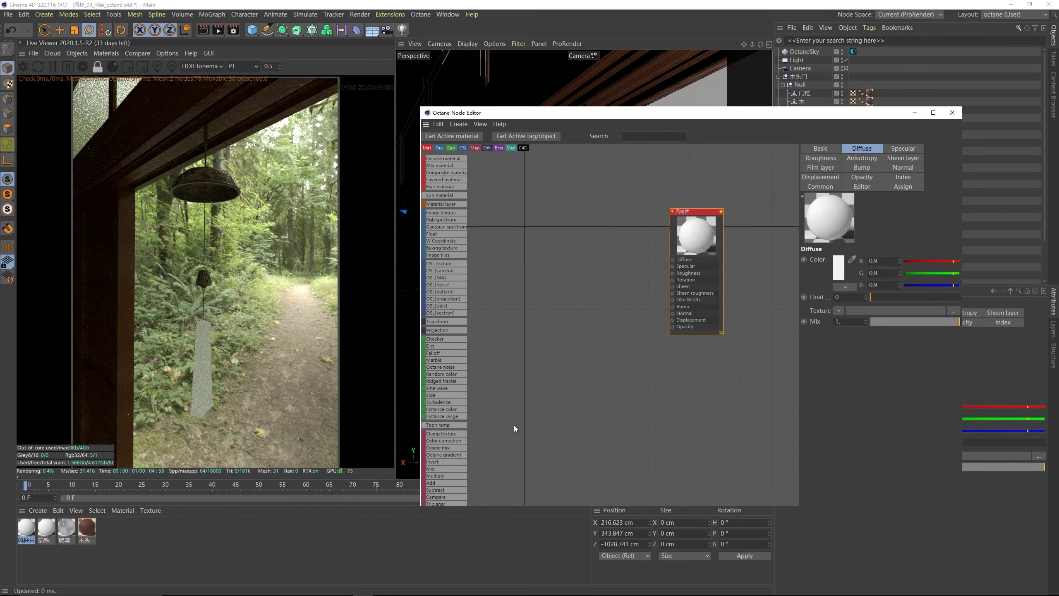
{"action": "left_click", "coordinate": [480, 589]}
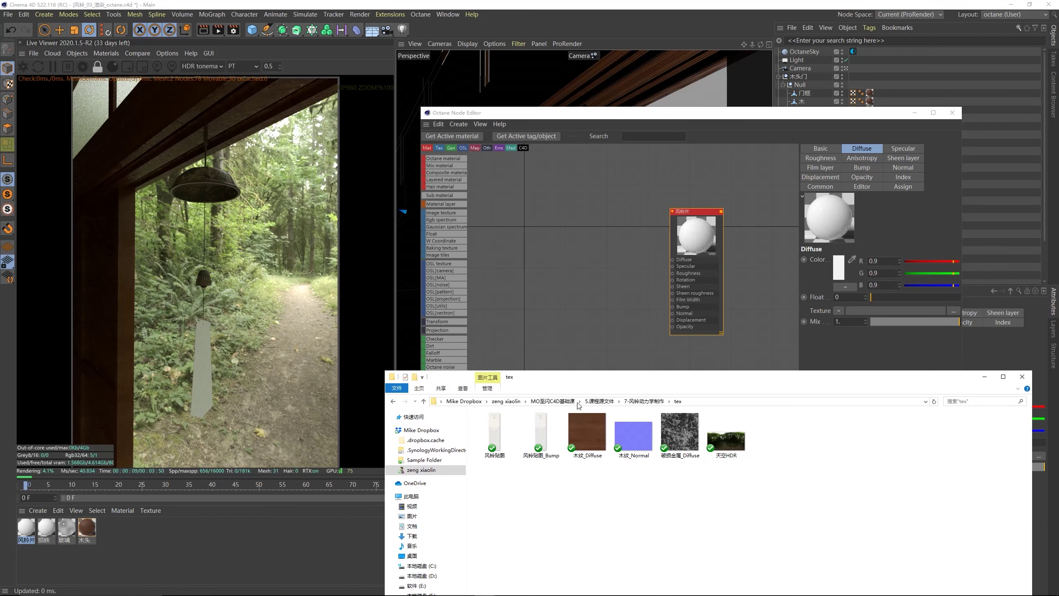
{"action": "left_click", "coordinate": [506, 450]}
{"action": "left_click", "coordinate": [541, 446]}
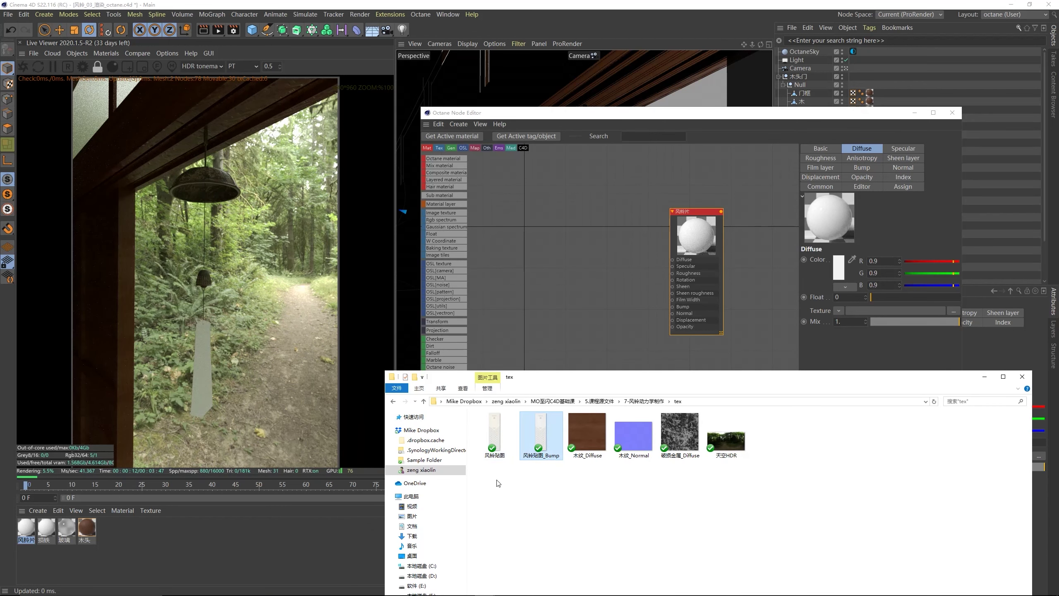
{"action": "left_click_drag", "start_coordinate": [498, 483], "coordinate": [529, 444]}
- Drop both chime images into the graph, wire them to Diffuse and Bump, and close the editor
{"action": "left_click_drag", "start_coordinate": [536, 335], "coordinate": [672, 259]}
{"action": "left_click", "coordinate": [592, 354]}
{"action": "left_click_drag", "start_coordinate": [594, 352], "coordinate": [672, 306]}
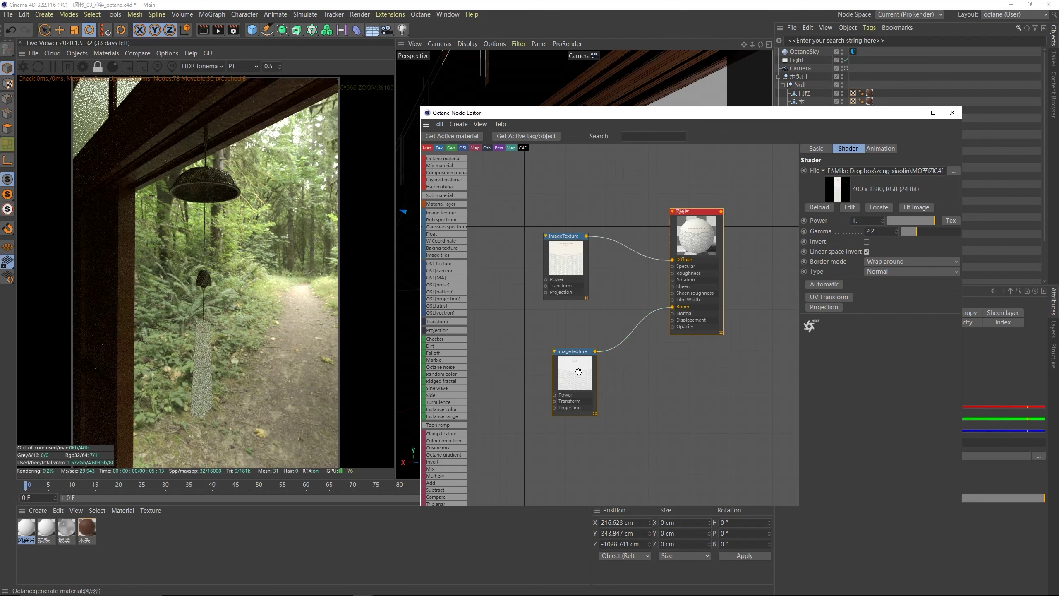
{"action": "mouse_move", "coordinate": [580, 373]}
{"action": "left_mouse_down"}
{"action": "mouse_move", "coordinate": [564, 344]}
{"action": "mouse_move", "coordinate": [575, 359]}
{"action": "left_mouse_up"}
{"action": "left_click_drag", "start_coordinate": [566, 259], "coordinate": [558, 237]}
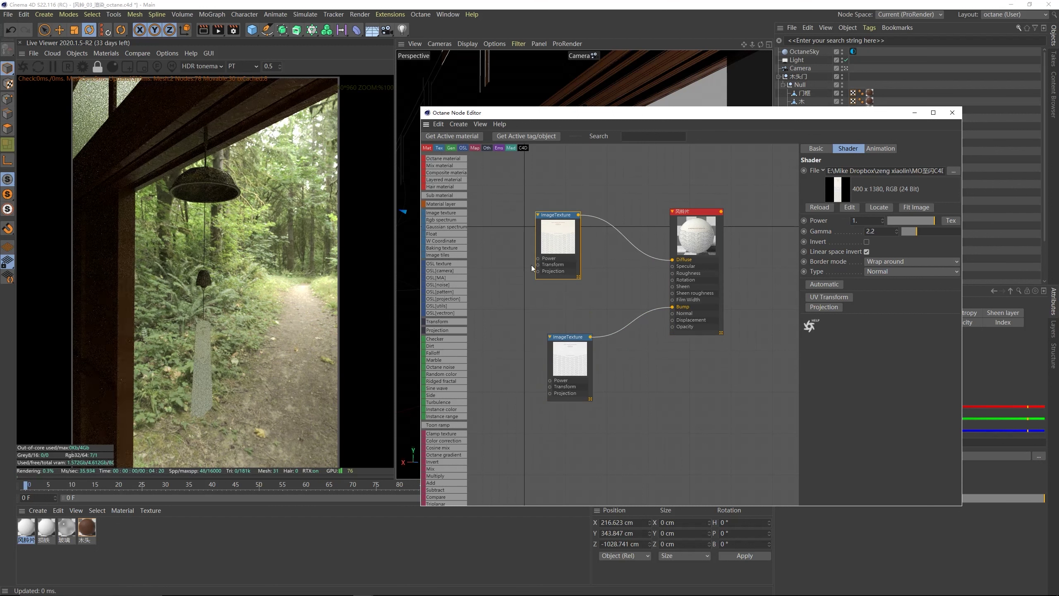
{"action": "left_click", "coordinate": [953, 112]}
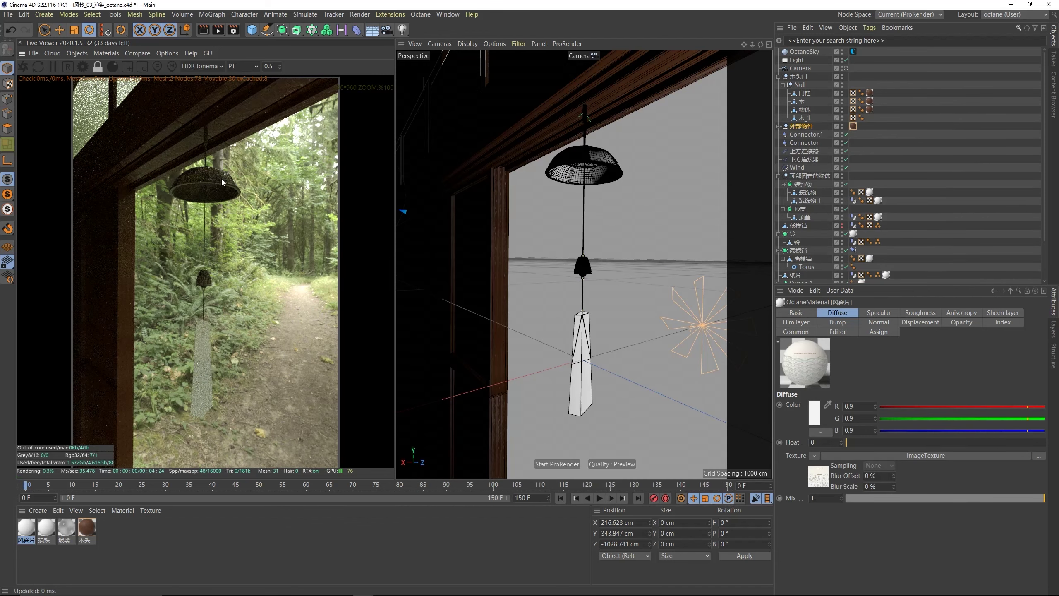
- Add an Octane camera tag to the scene Camera
{"action": "left_click", "coordinate": [803, 69]}
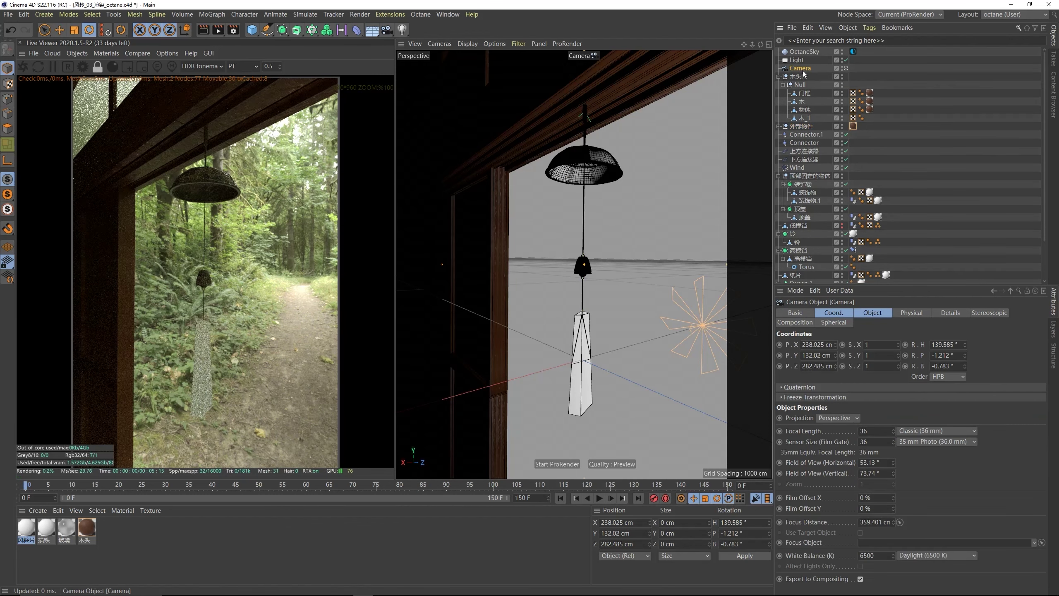
{"action": "right_click", "coordinate": [803, 71]}
{"action": "mouse_move", "coordinate": [829, 87]}
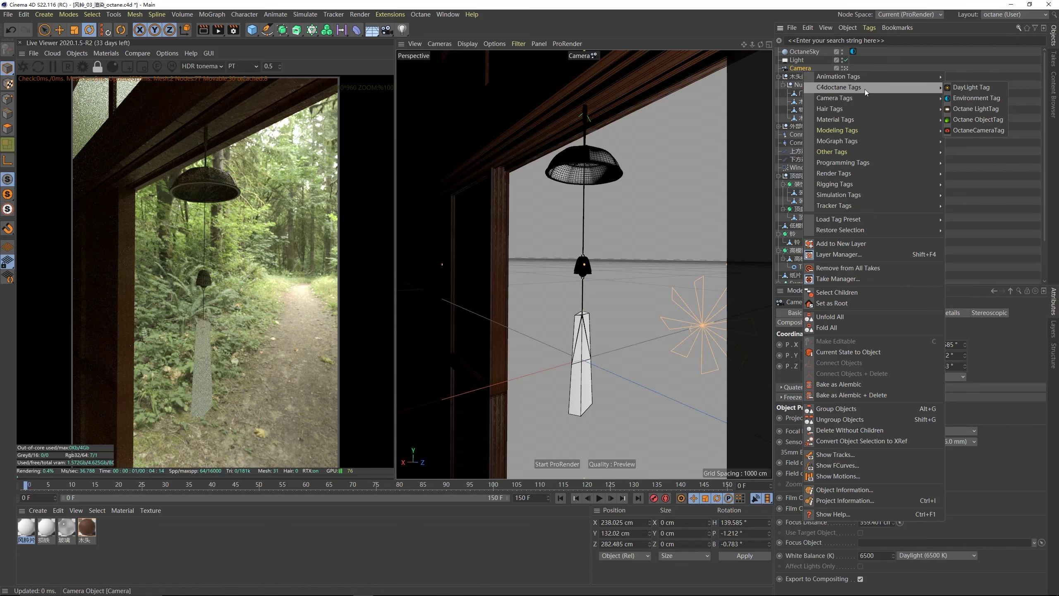
{"action": "left_click", "coordinate": [965, 131]}
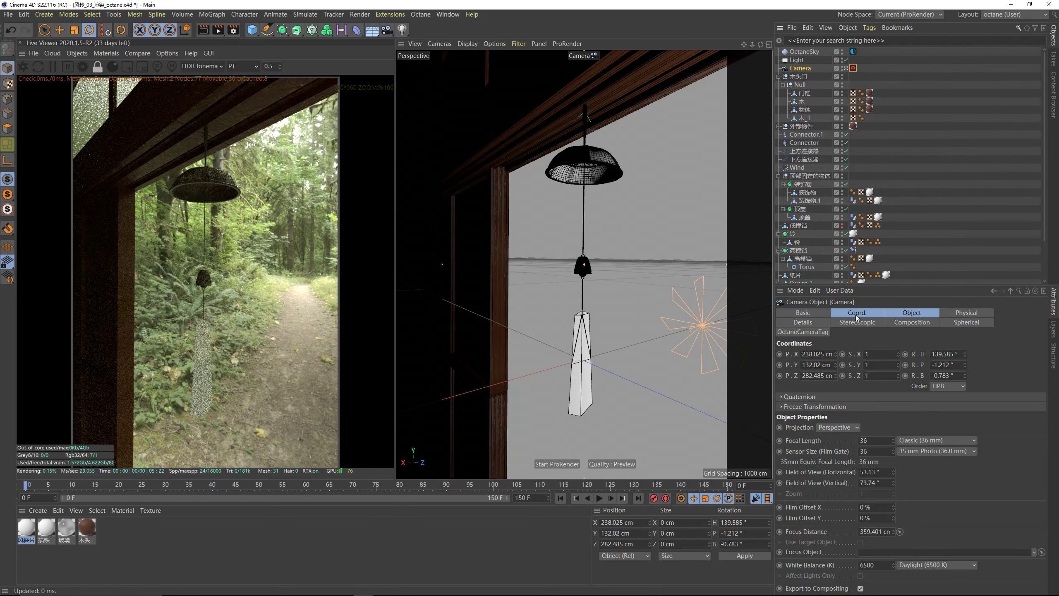
{"action": "left_click", "coordinate": [857, 313]}
{"action": "left_click", "coordinate": [907, 315]}
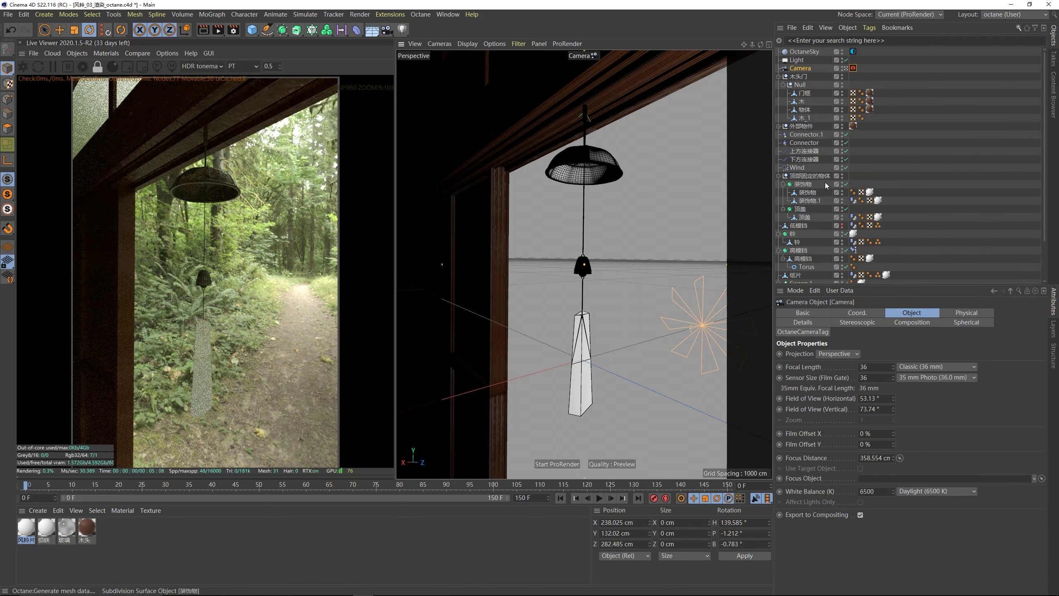
- In the tag's Thinlens settings turn off auto focus and set the aperture to 5 cm
{"action": "left_click", "coordinate": [853, 67]}
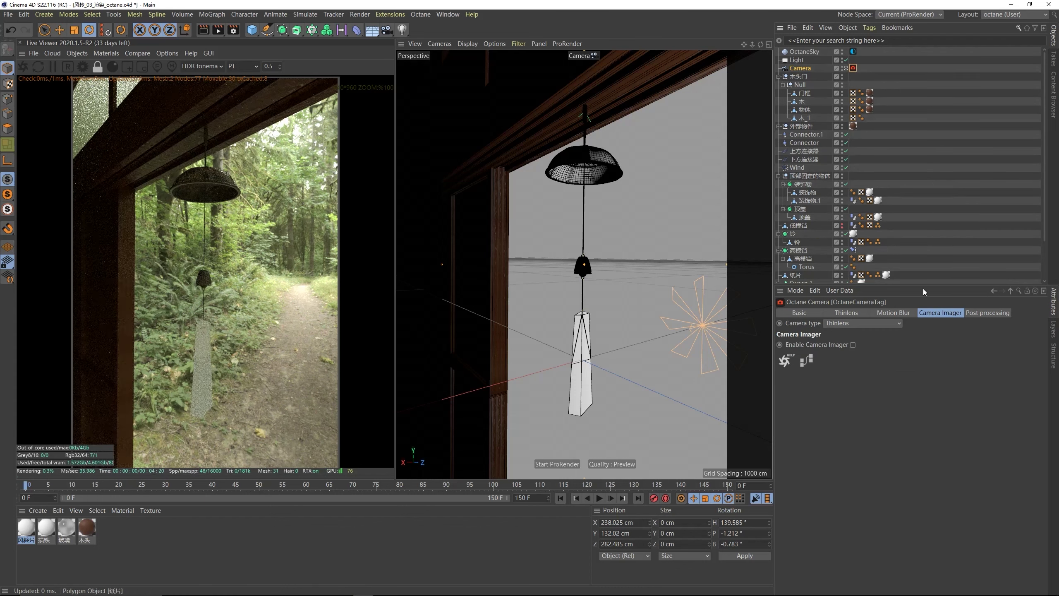
{"action": "left_click", "coordinate": [846, 313]}
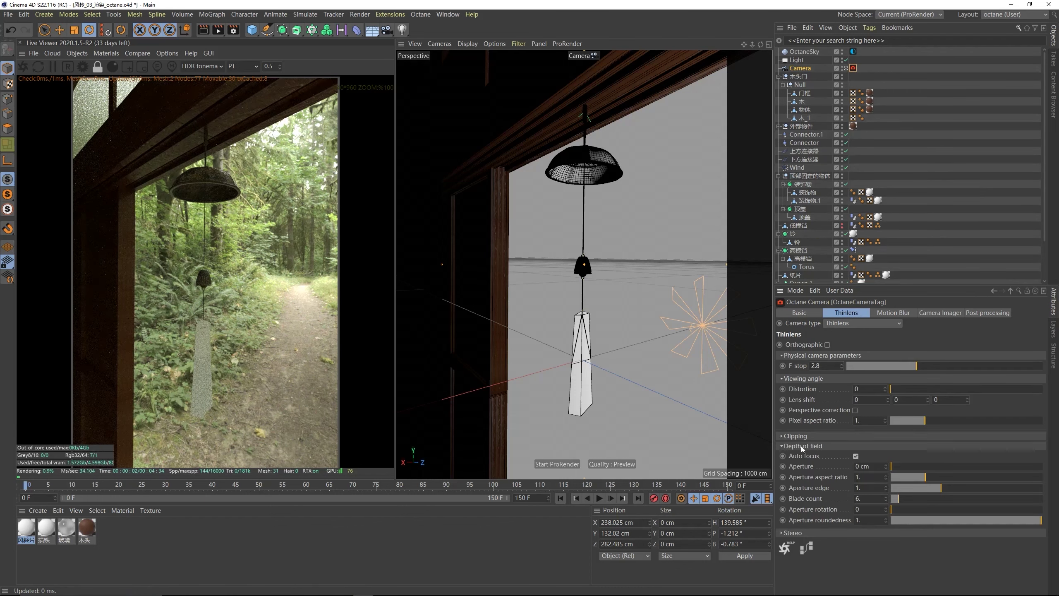
{"action": "left_click", "coordinate": [855, 456]}
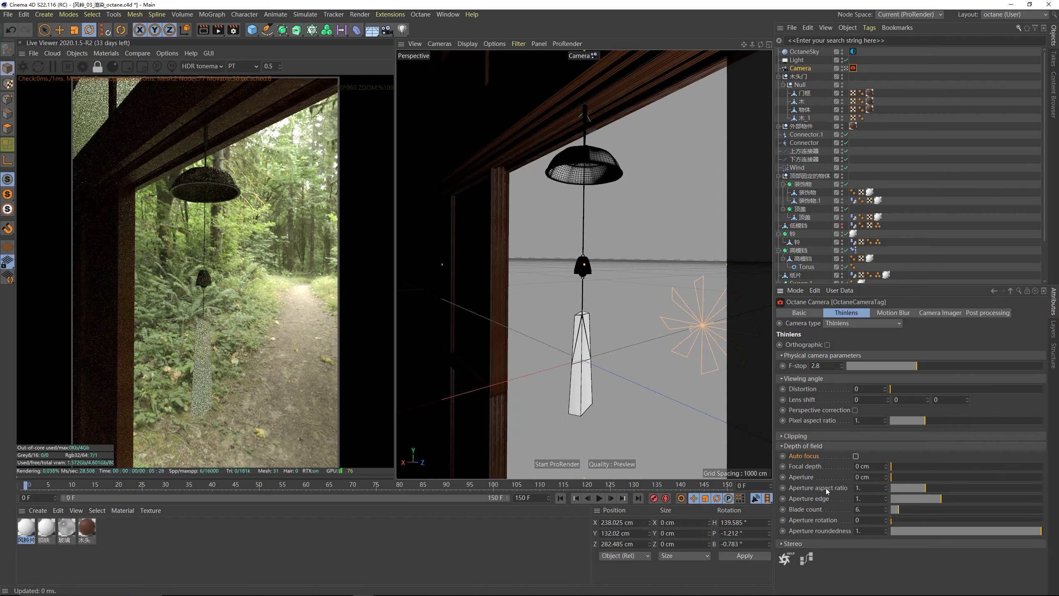
{"action": "double_click", "coordinate": [867, 478]}
{"action": "type", "text": "10"}
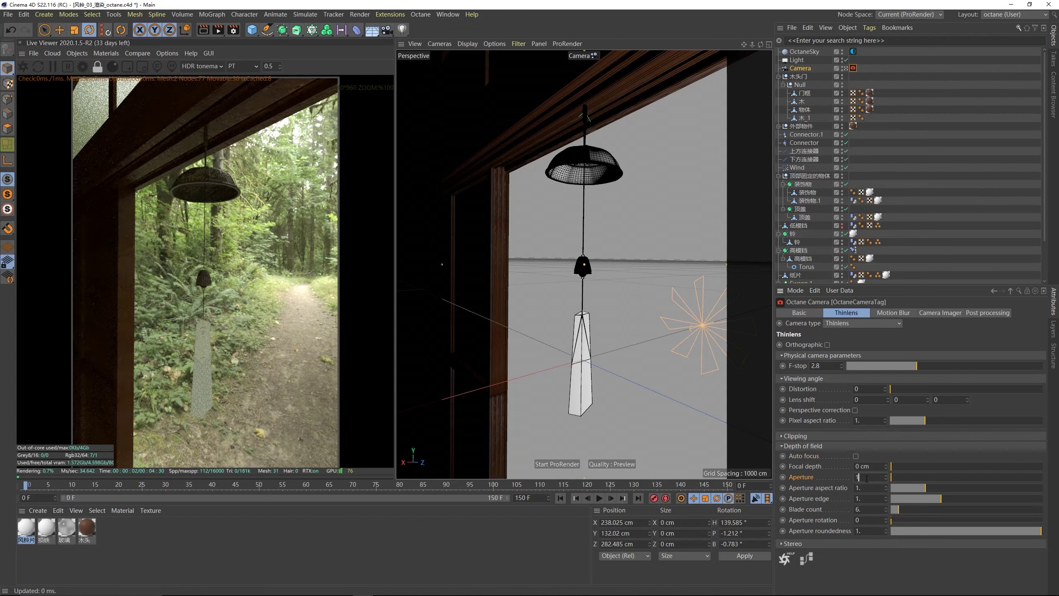
{"action": "key", "text": "Return"}
{"action": "double_click", "coordinate": [867, 477]}
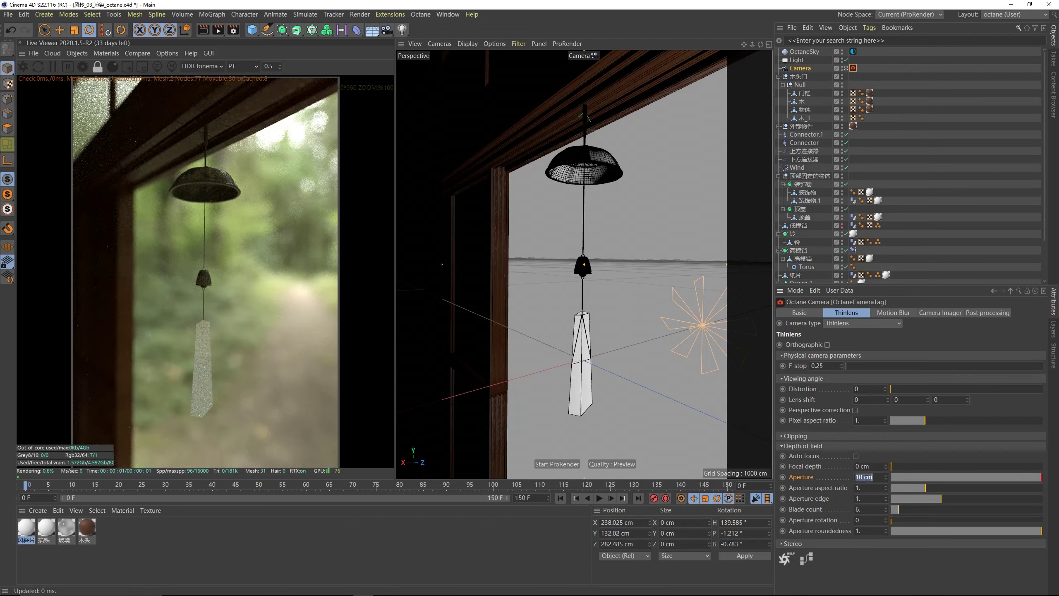
{"action": "type", "text": "5"}
{"action": "key", "text": "Return"}
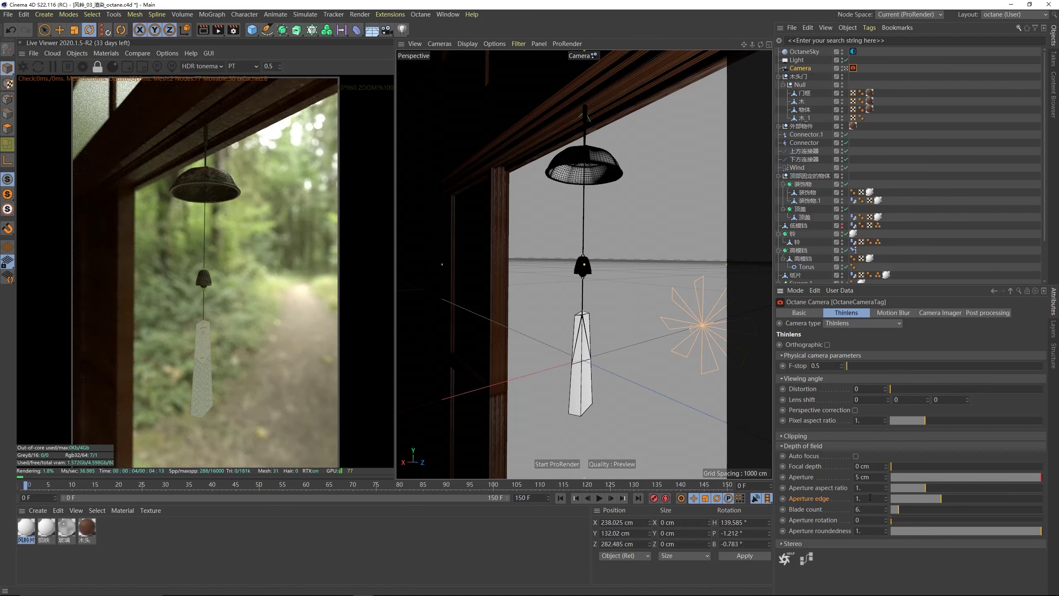
- Set the aperture edge to 3, then 1.5, and select the existing Light
{"action": "type", "text": "3"}
{"action": "key", "text": "Return"}
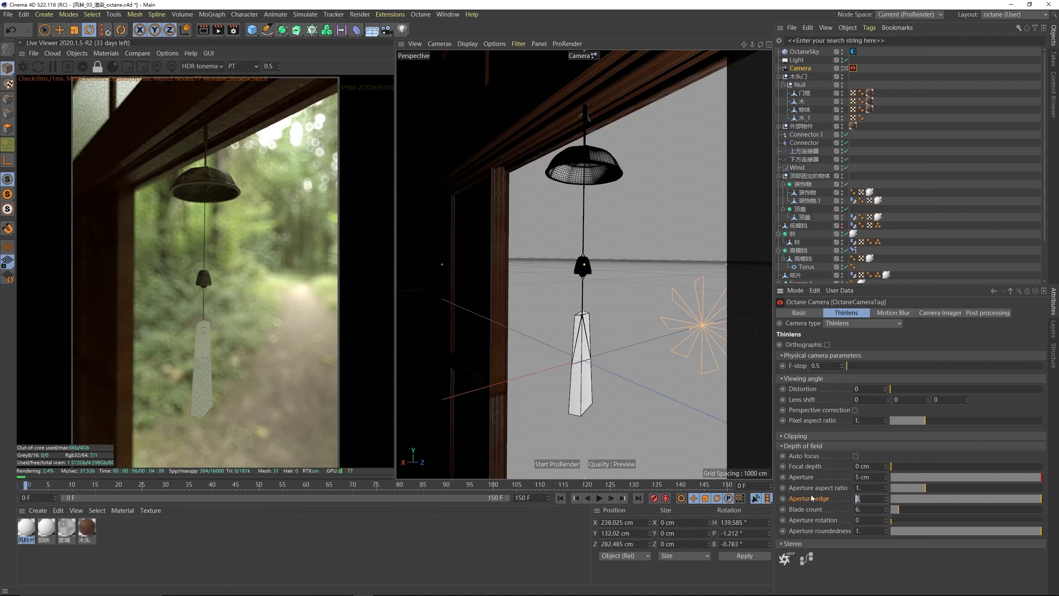
{"action": "type", "text": "1.5"}
{"action": "key", "text": "Return"}
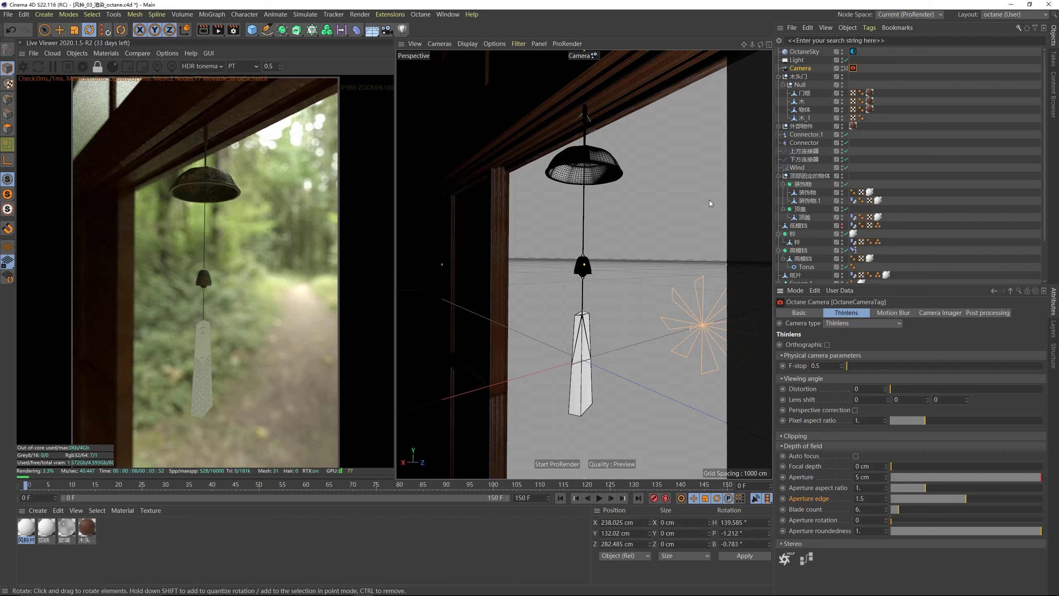
{"action": "left_click", "coordinate": [801, 60]}
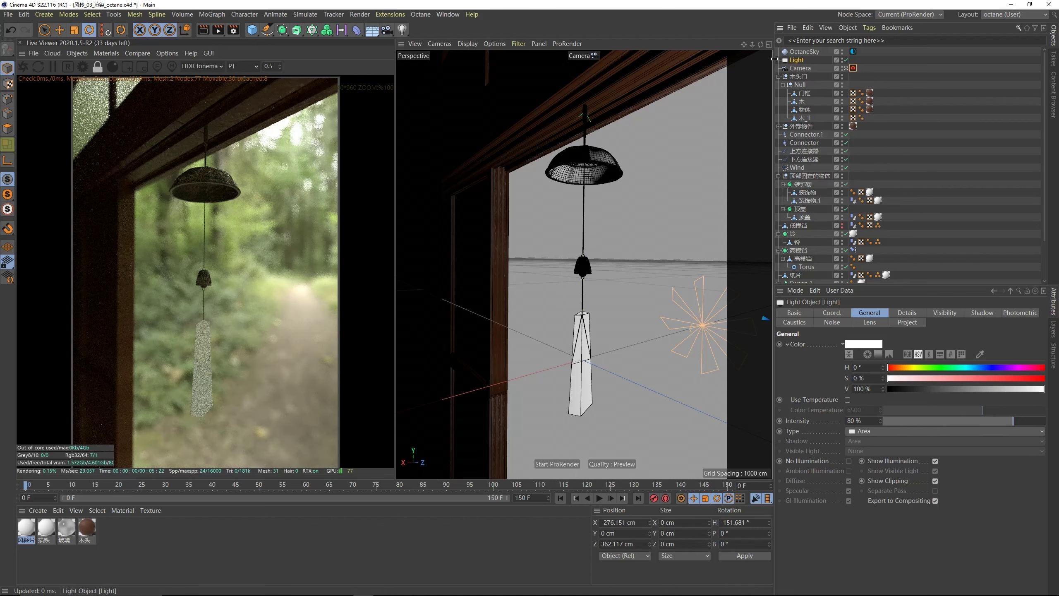
- Create an Octane area light from a free view near the bell
{"action": "left_click", "coordinate": [845, 68]}
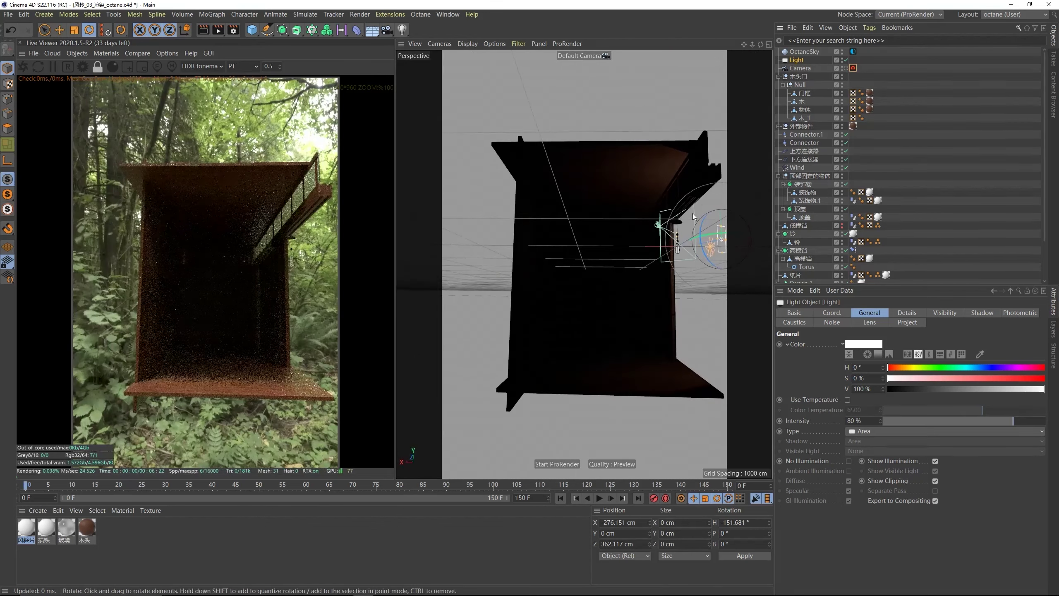
{"action": "left_click_drag", "start_coordinate": [673, 221], "coordinate": [681, 261], "text": "alt"}
{"action": "left_click", "coordinate": [105, 53]}
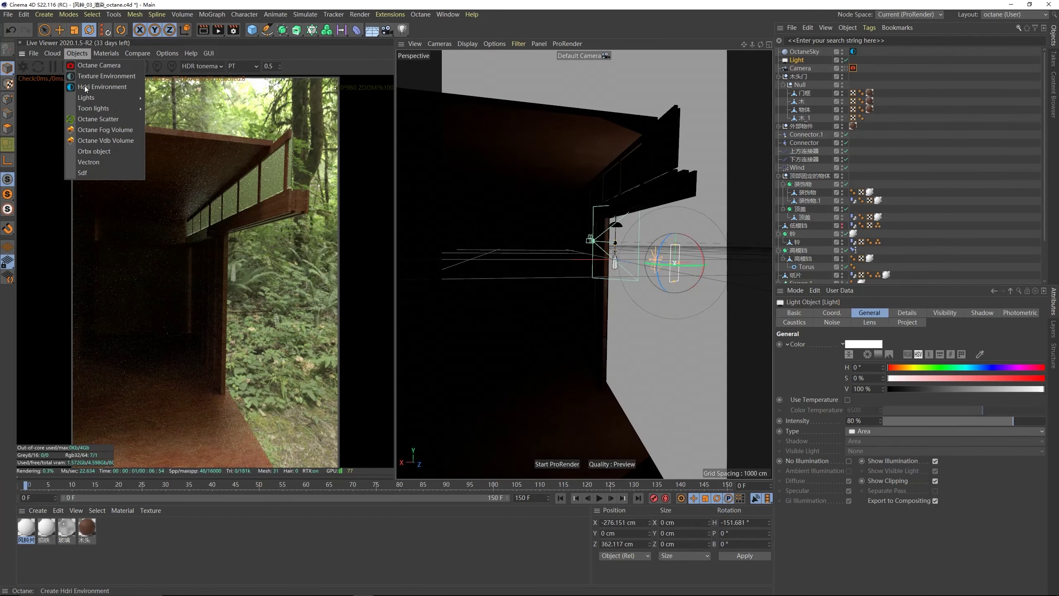
{"action": "mouse_move", "coordinate": [121, 97]}
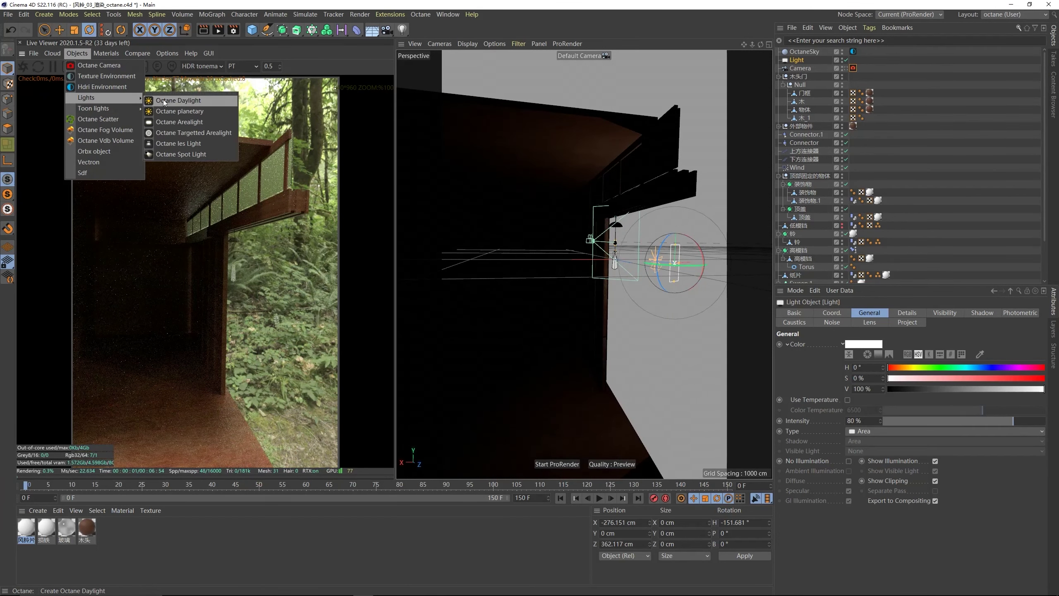
{"action": "left_click", "coordinate": [183, 122]}
{"action": "left_click_drag", "start_coordinate": [641, 266], "coordinate": [667, 263], "text": "alt"}
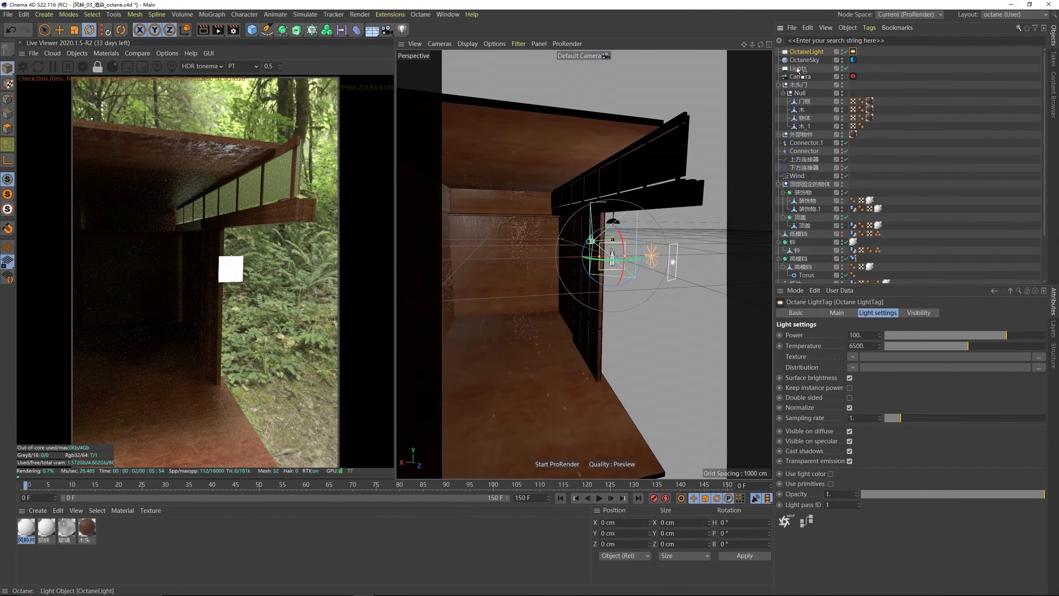
- Parent the OctaneLight to Light and zero its coordinates to match the old light
{"action": "left_click_drag", "start_coordinate": [798, 70], "coordinate": [800, 70]}
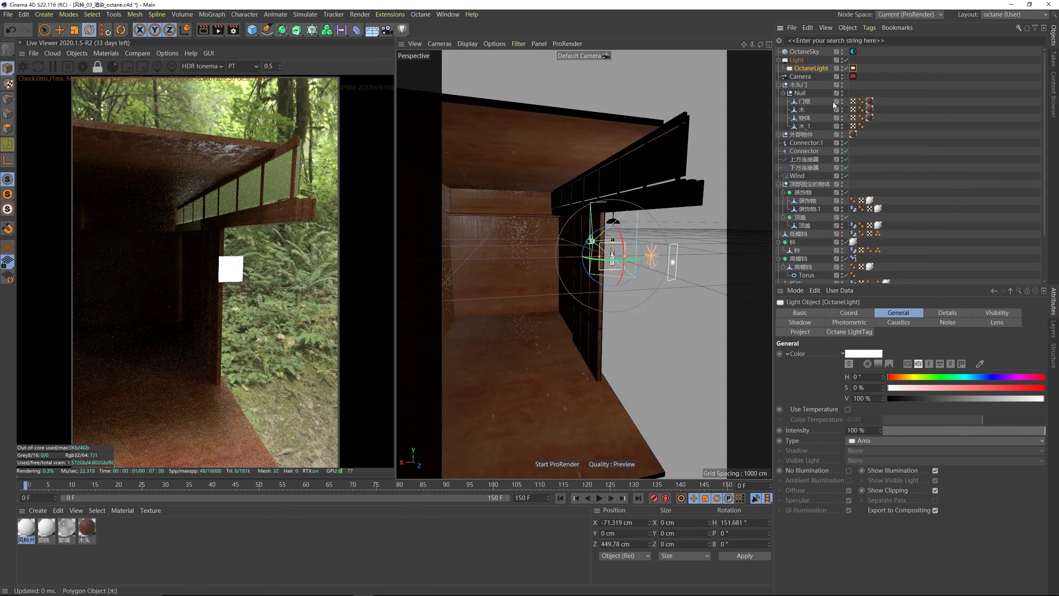
{"action": "left_click", "coordinate": [839, 314]}
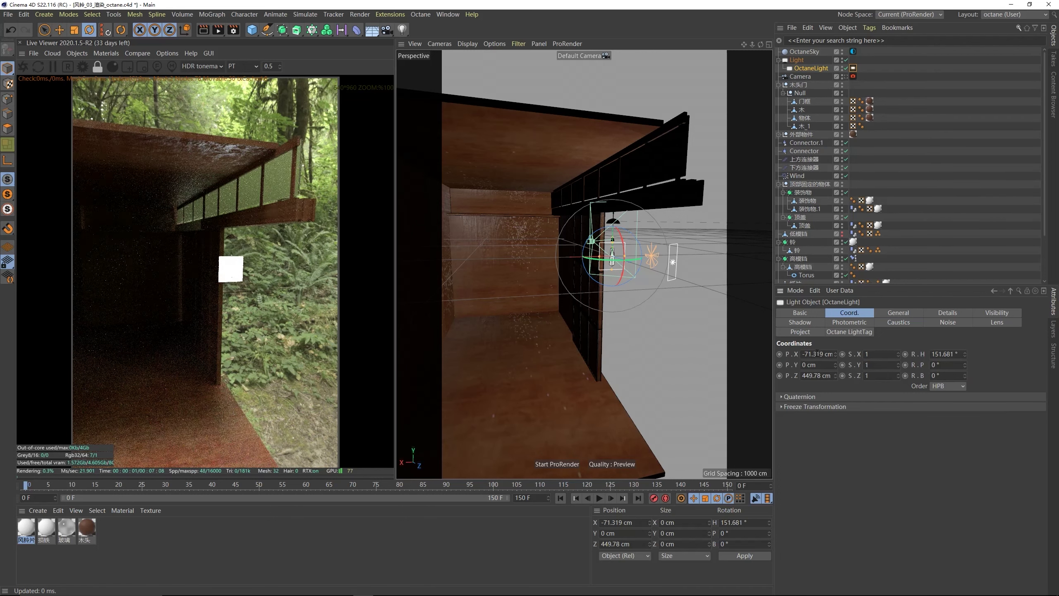
{"action": "type", "text": "0"}
{"action": "key", "text": "Return"}
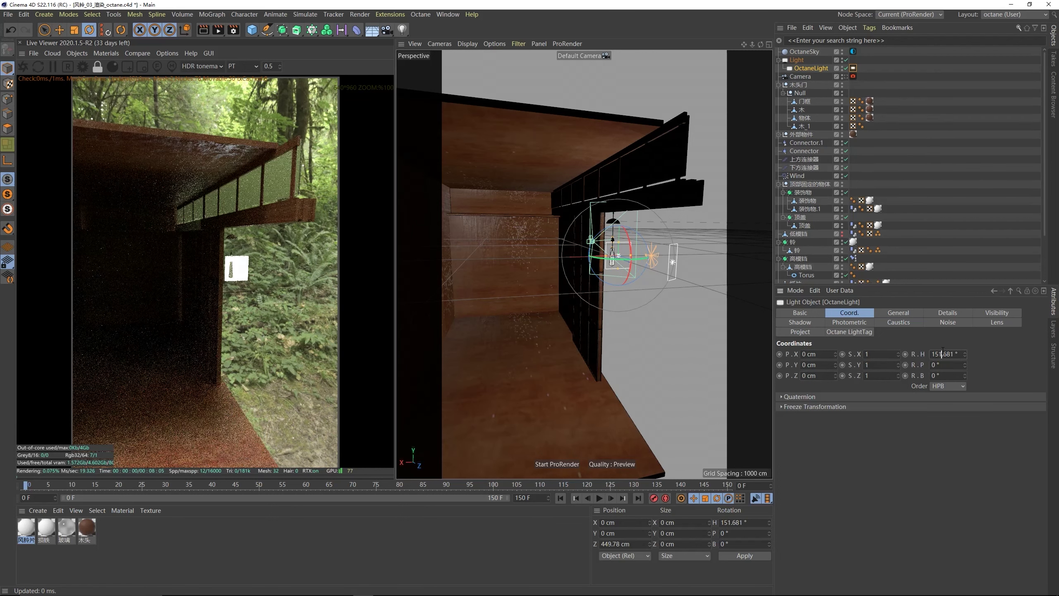
{"action": "scroll", "coordinate": [681, 254], "scroll_direction": "up", "scroll_amount": 5}
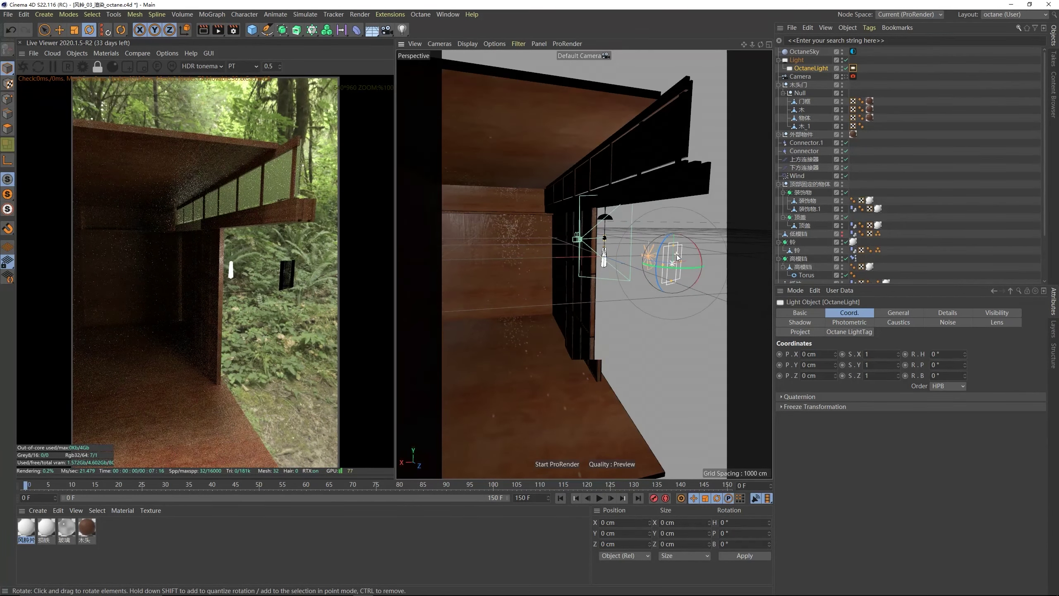
{"action": "left_click_drag", "start_coordinate": [683, 265], "coordinate": [672, 237]}
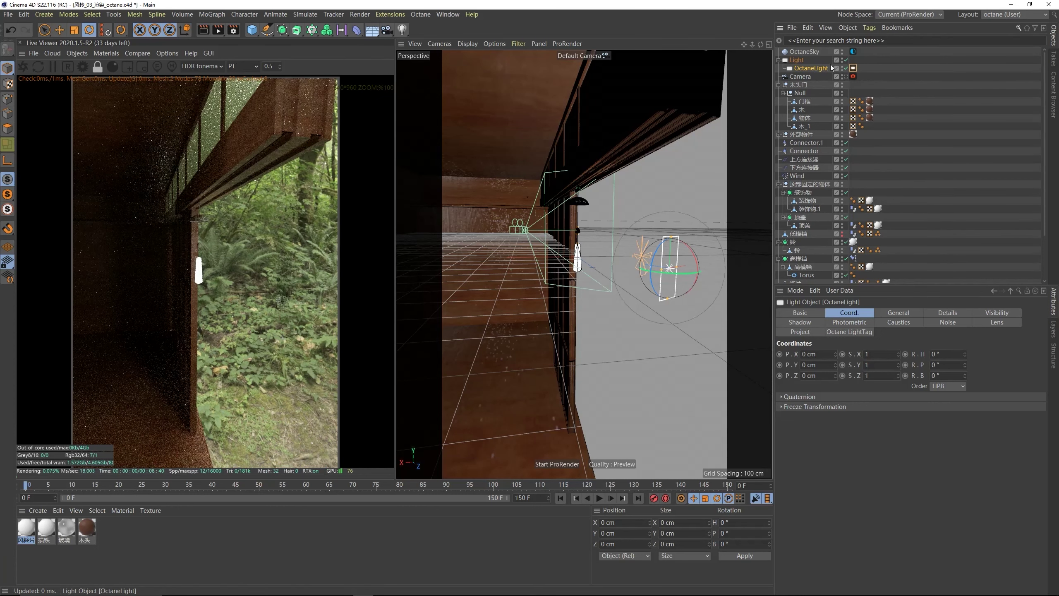
- Move the OctaneLight to the top level, delete the old Light, and view through the Camera
{"action": "left_click", "coordinate": [845, 67]}
{"action": "left_click_drag", "start_coordinate": [799, 57], "coordinate": [798, 57]}
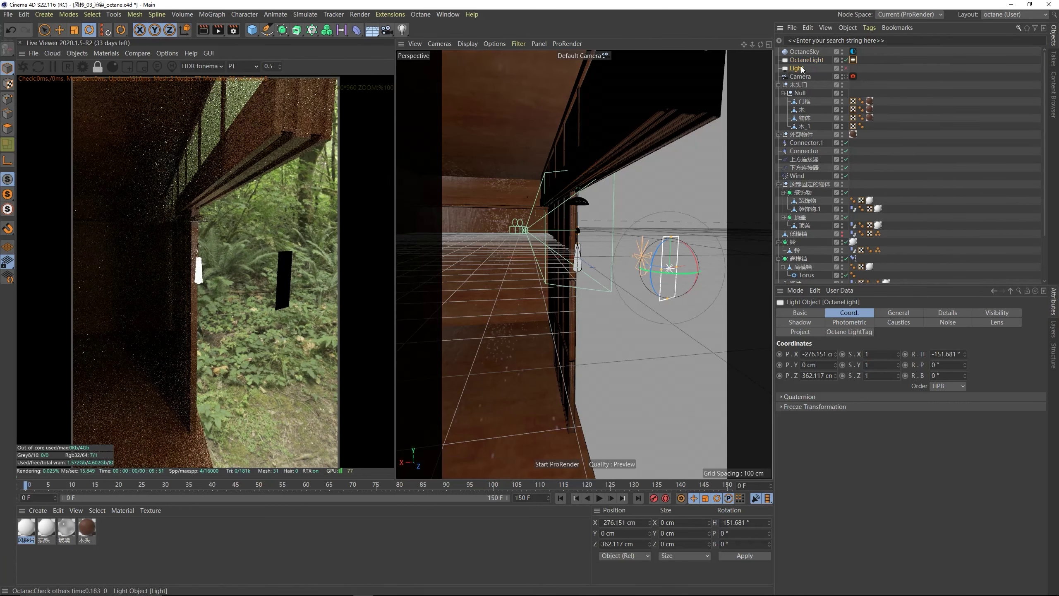
{"action": "left_click", "coordinate": [797, 60]}
{"action": "key", "text": "Delete"}
{"action": "left_click", "coordinate": [807, 59]}
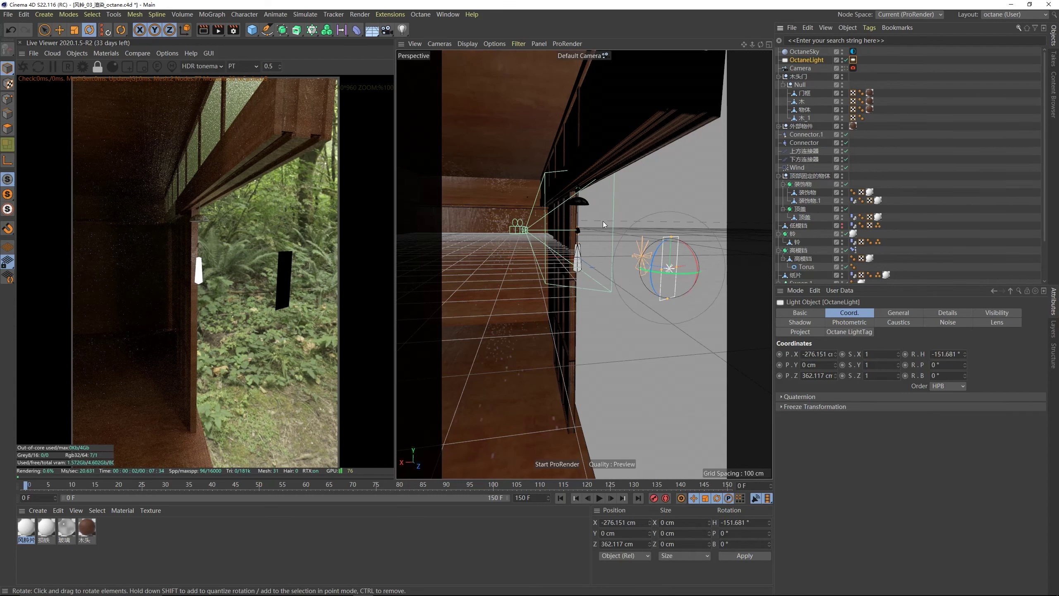
{"action": "key", "text": "o"}
{"action": "left_click", "coordinate": [845, 68]}
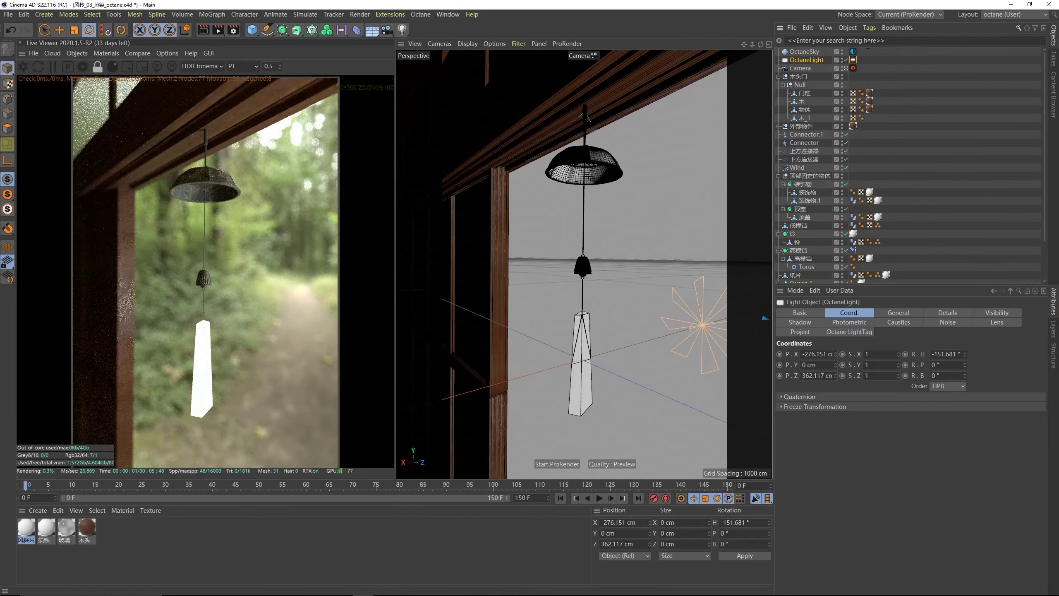
- Set the Octane light tag's Power to 20
{"action": "left_click", "coordinate": [853, 60]}
{"action": "left_click", "coordinate": [878, 312]}
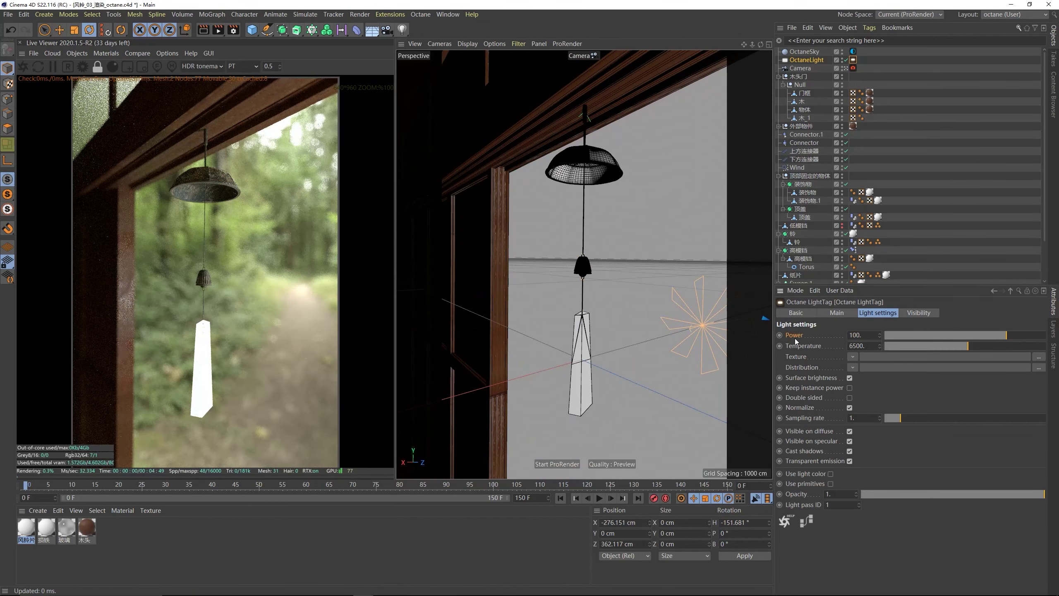
{"action": "type", "text": "20"}
{"action": "key", "text": "Return"}
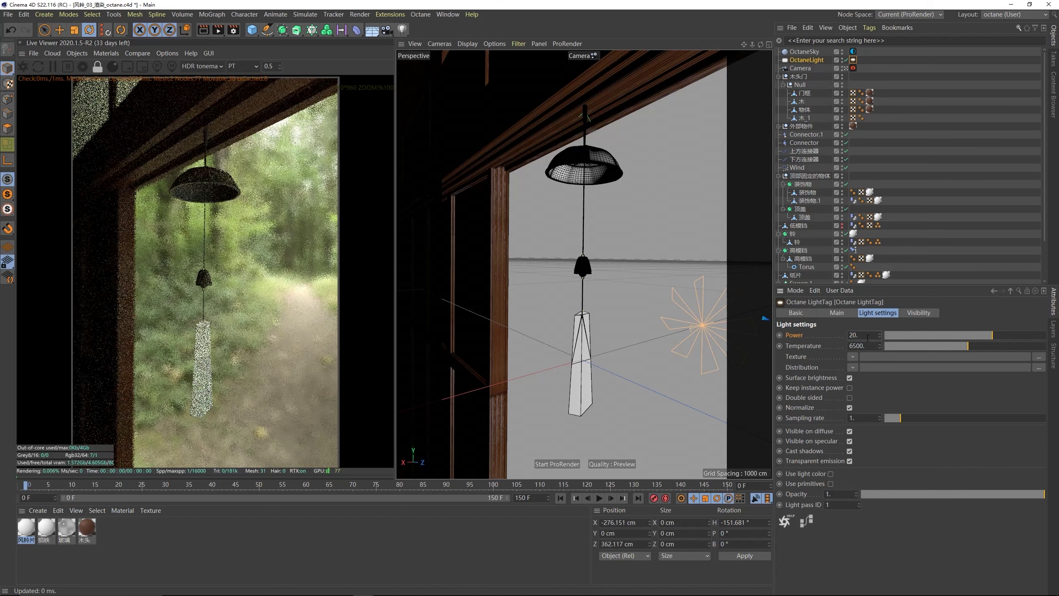
- Raise and slide the area light with the Move tool, checking it through the scene Camera
{"action": "left_click", "coordinate": [845, 70]}
{"action": "left_click_drag", "start_coordinate": [617, 288], "coordinate": [712, 246], "text": "alt"}
{"action": "key", "text": "e"}
{"action": "left_click", "coordinate": [845, 68]}
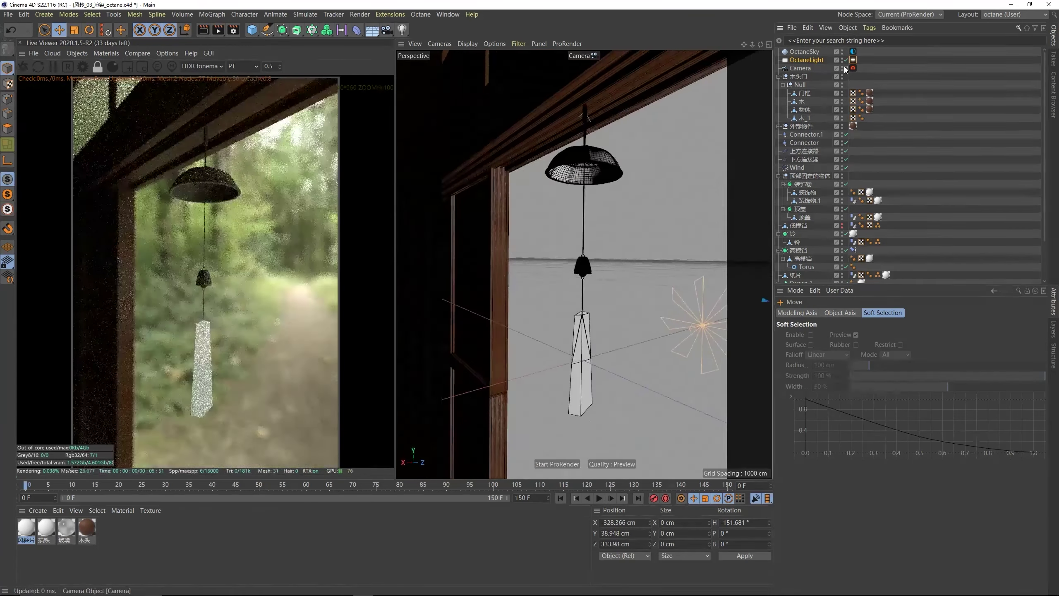
{"action": "left_click", "coordinate": [845, 68]}
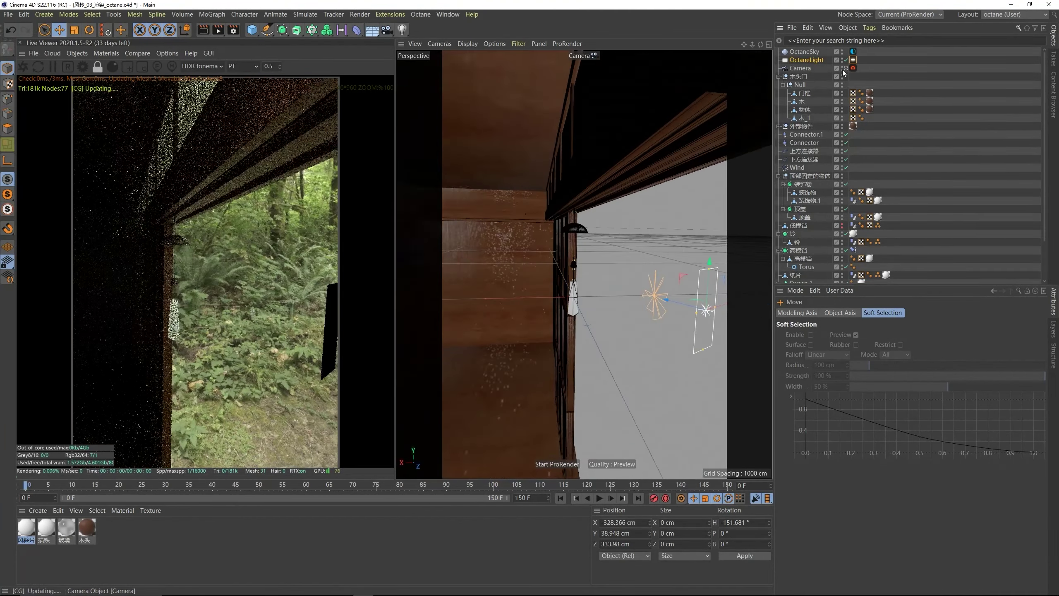
{"action": "left_click_drag", "start_coordinate": [702, 298], "coordinate": [723, 296]}
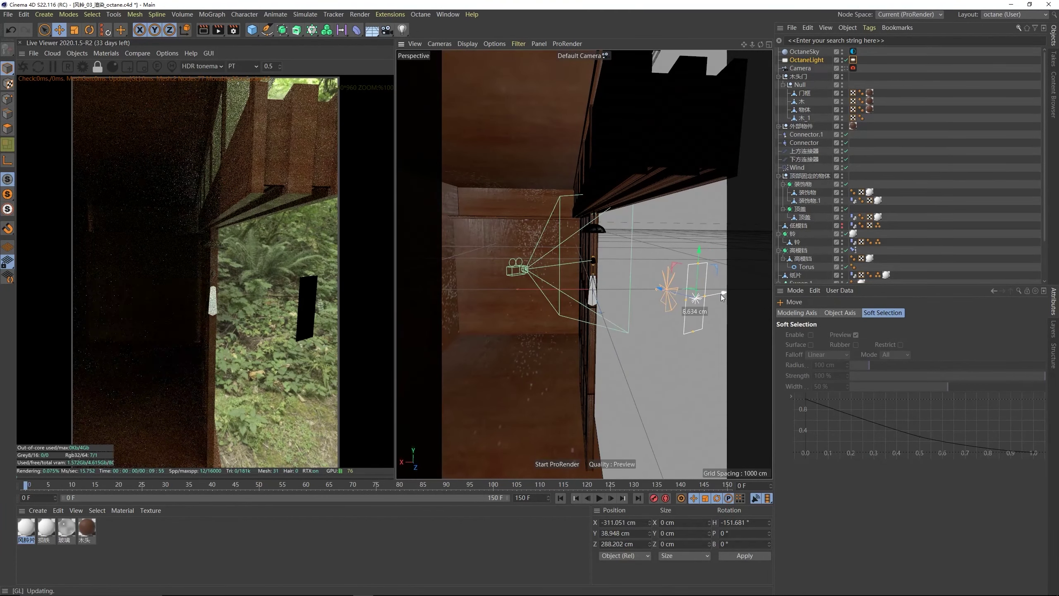
{"action": "left_click", "coordinate": [806, 69]}
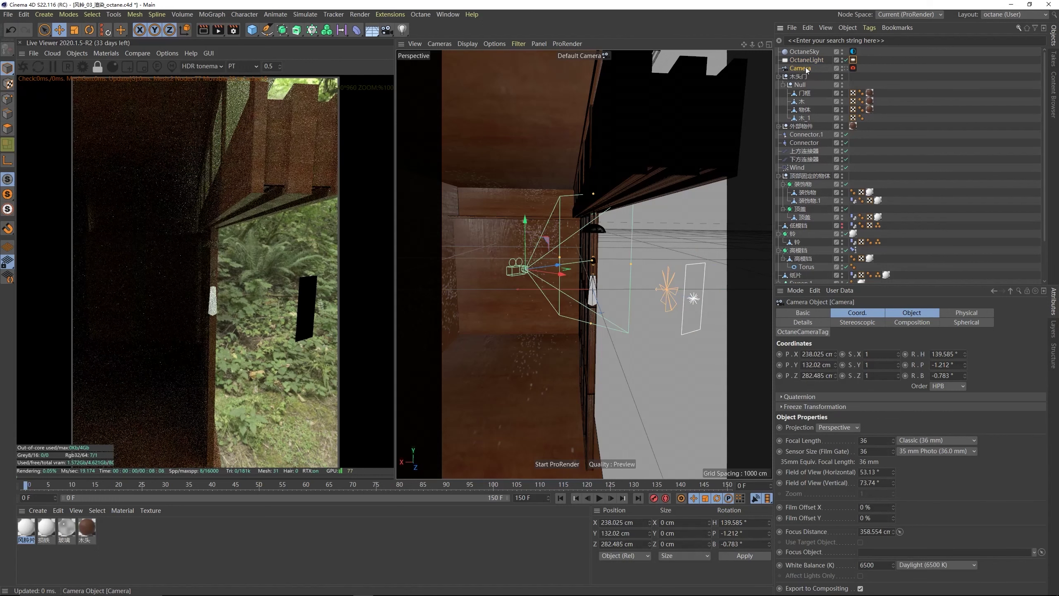
{"action": "left_click", "coordinate": [846, 70]}
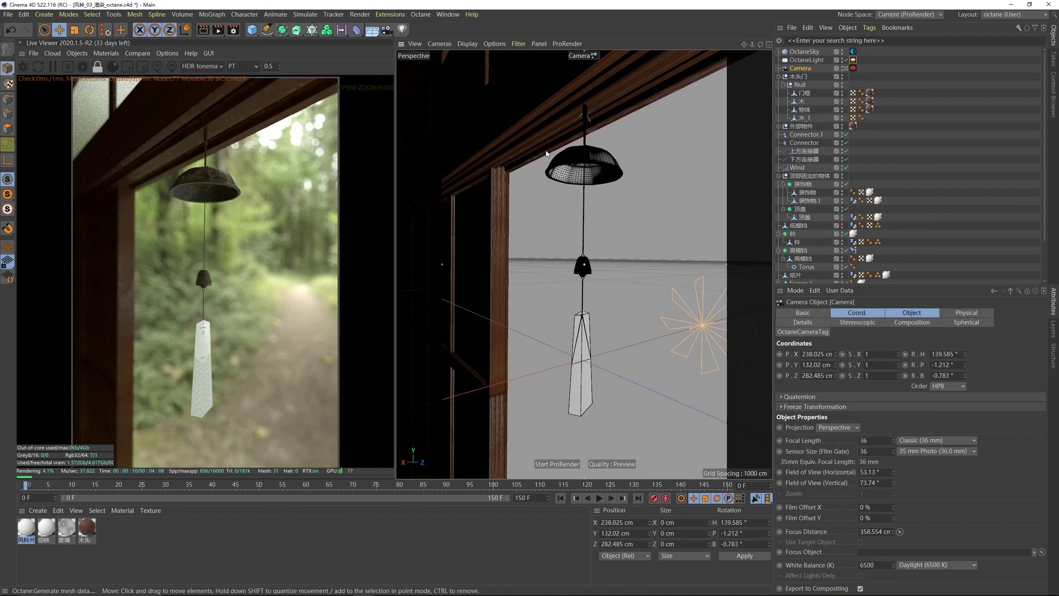
- Switch the viewport to the default camera and back to the scene Camera
{"action": "left_click", "coordinate": [439, 43]}
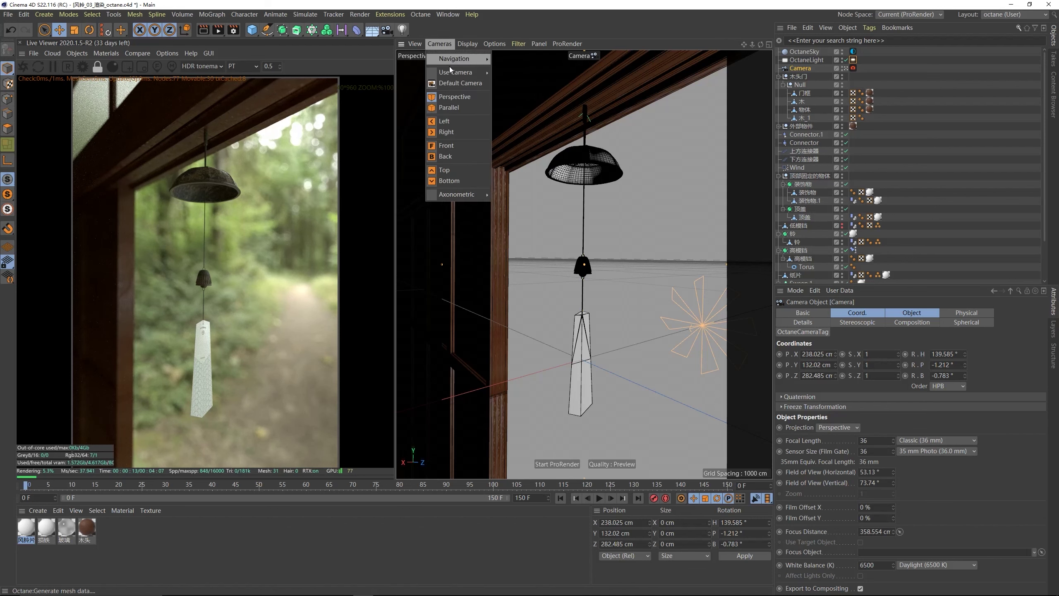
{"action": "left_click", "coordinate": [456, 86]}
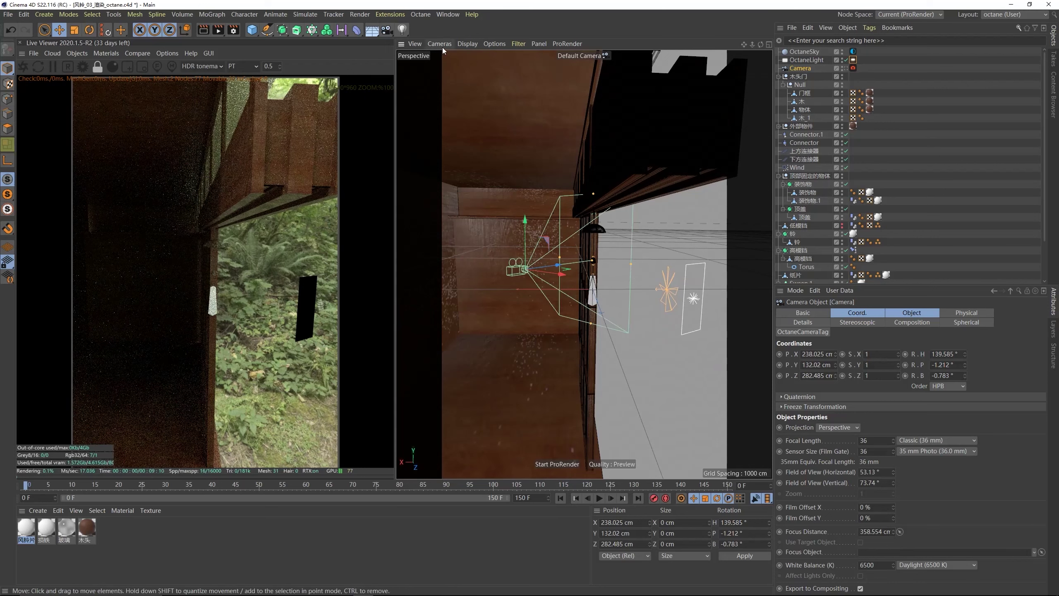
{"action": "left_click", "coordinate": [449, 44]}
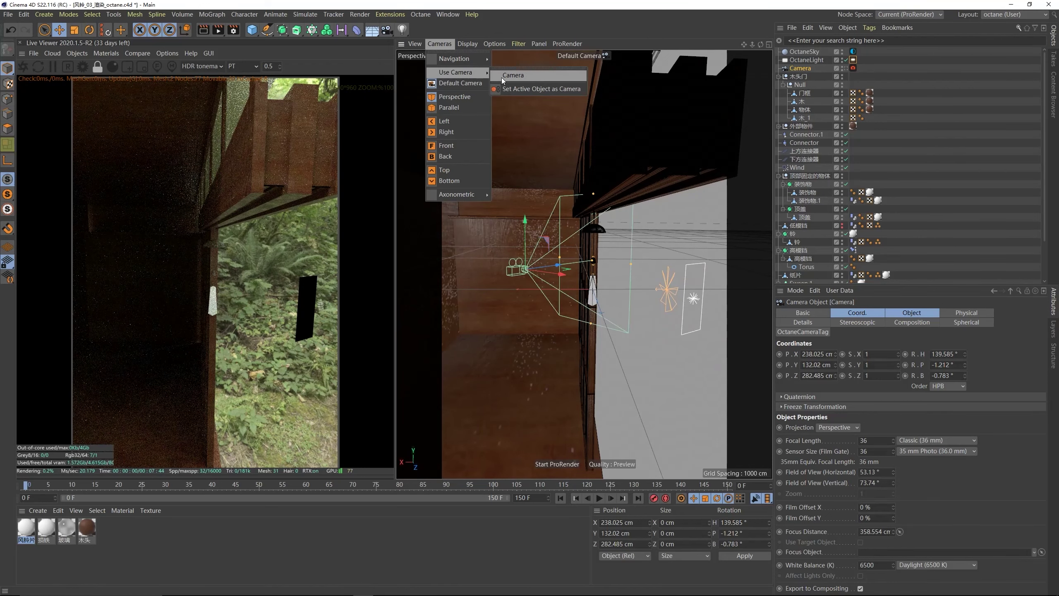
{"action": "left_click", "coordinate": [505, 77]}
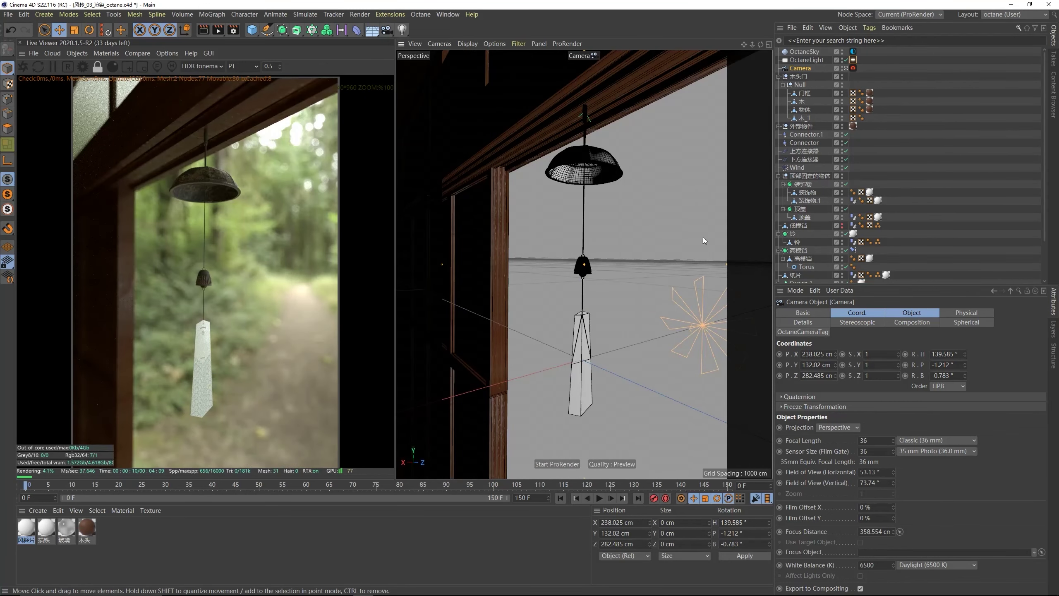
- Dock a second free-perspective view below the camera viewport and orbit and zoom it around the chime
{"action": "left_click", "coordinate": [536, 44]}
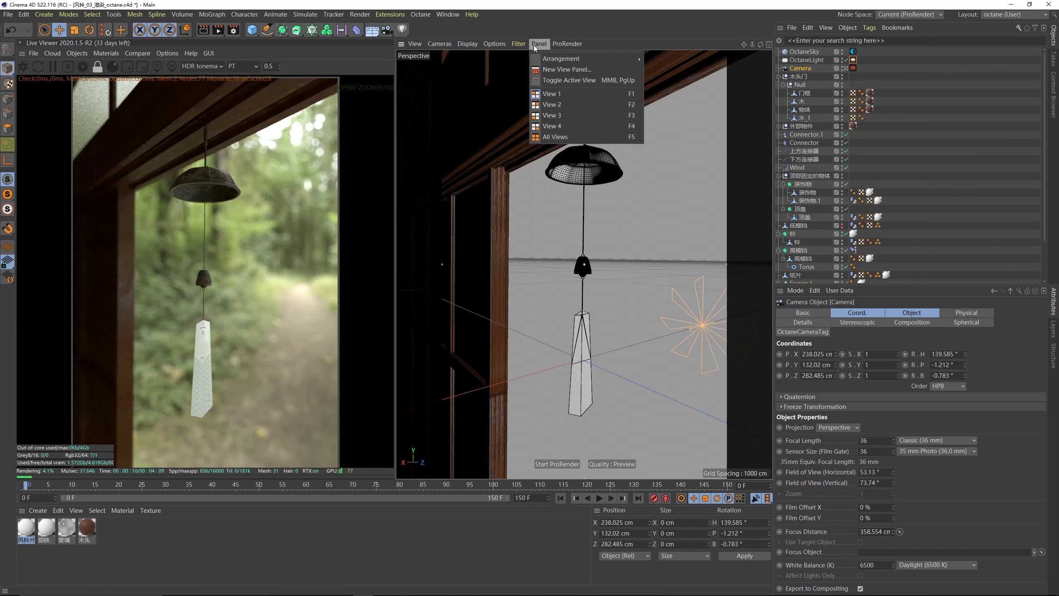
{"action": "left_click", "coordinate": [568, 69]}
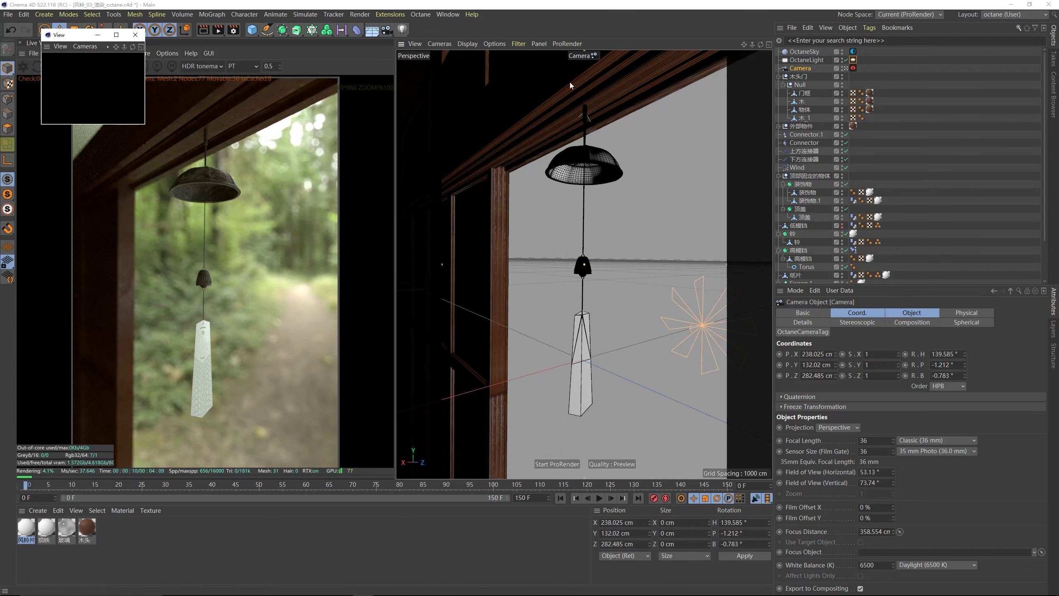
{"action": "left_click_drag", "start_coordinate": [83, 41], "coordinate": [612, 120]}
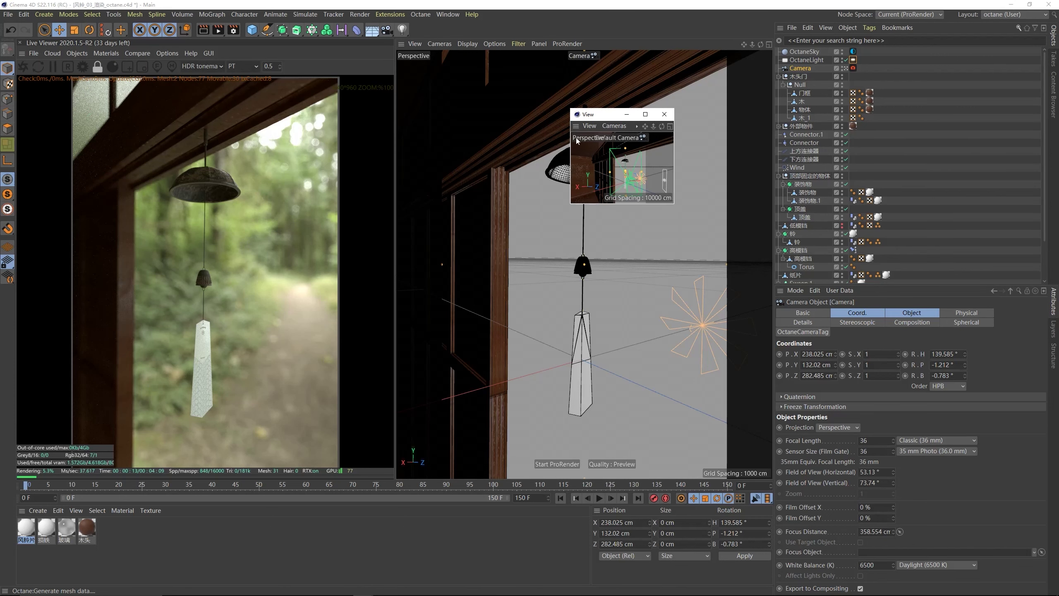
{"action": "left_click_drag", "start_coordinate": [538, 453], "coordinate": [539, 454]}
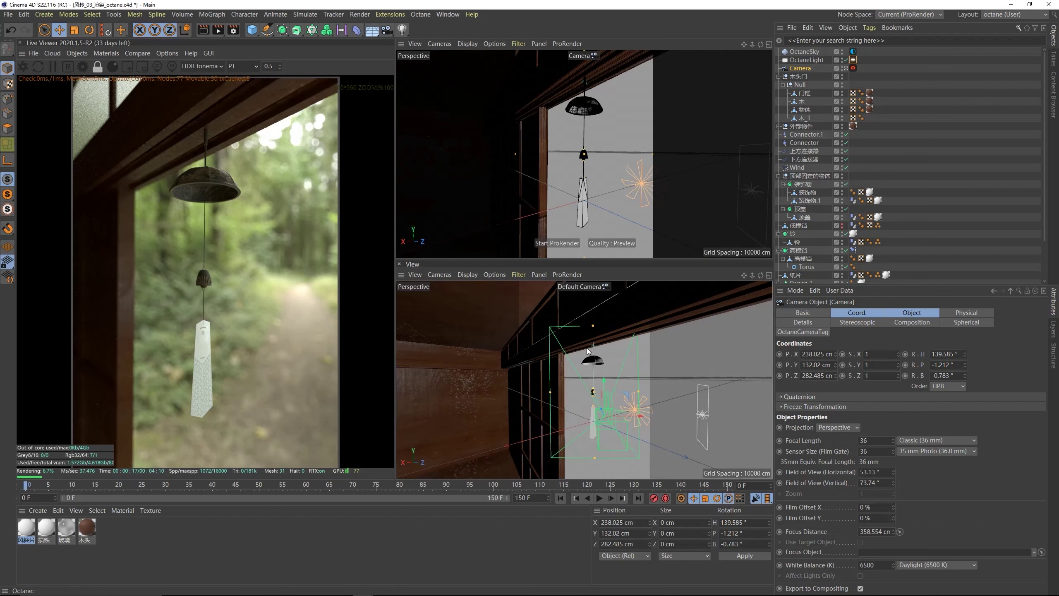
{"action": "left_click_drag", "start_coordinate": [604, 411], "coordinate": [591, 388], "text": "alt"}
{"action": "scroll", "coordinate": [591, 388], "scroll_direction": "up", "scroll_amount": 3}
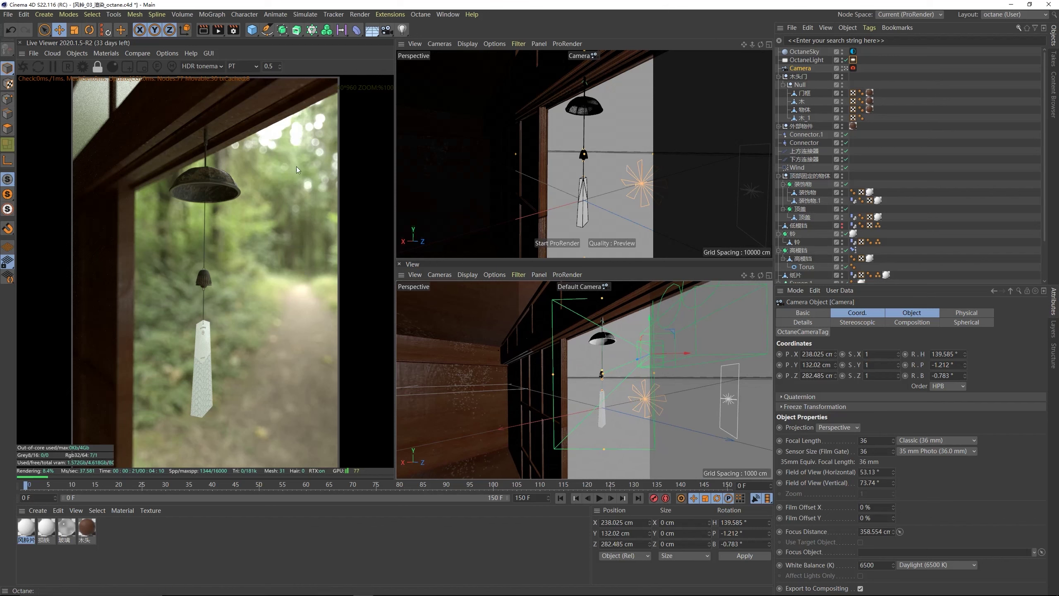
{"action": "scroll", "coordinate": [619, 406], "scroll_direction": "up", "scroll_amount": 2}
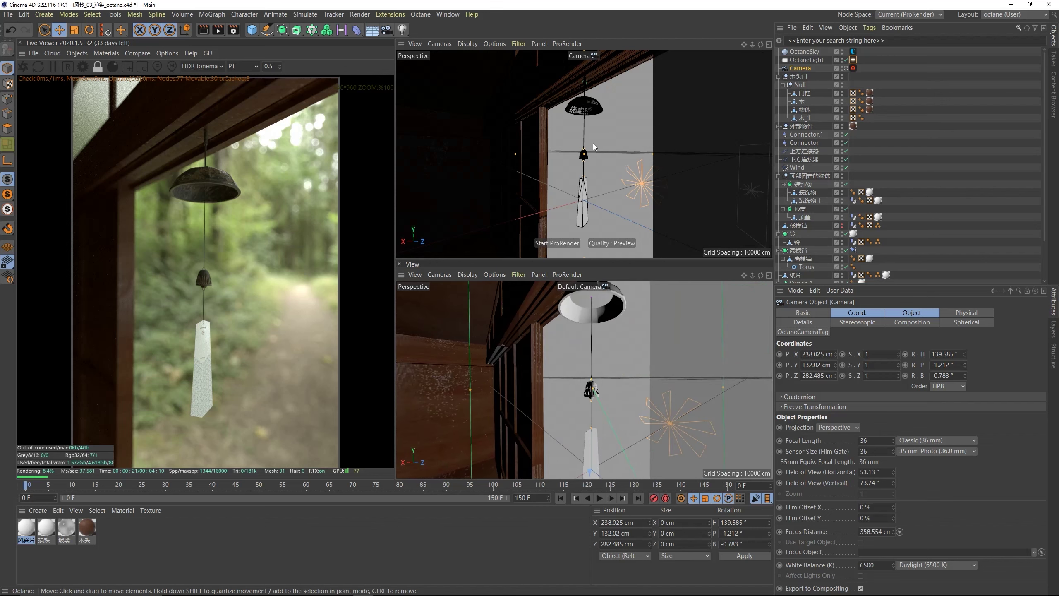
{"action": "scroll", "coordinate": [584, 156], "scroll_direction": "up", "scroll_amount": 1}
{"action": "scroll", "coordinate": [584, 157], "scroll_direction": "up", "scroll_amount": 1}
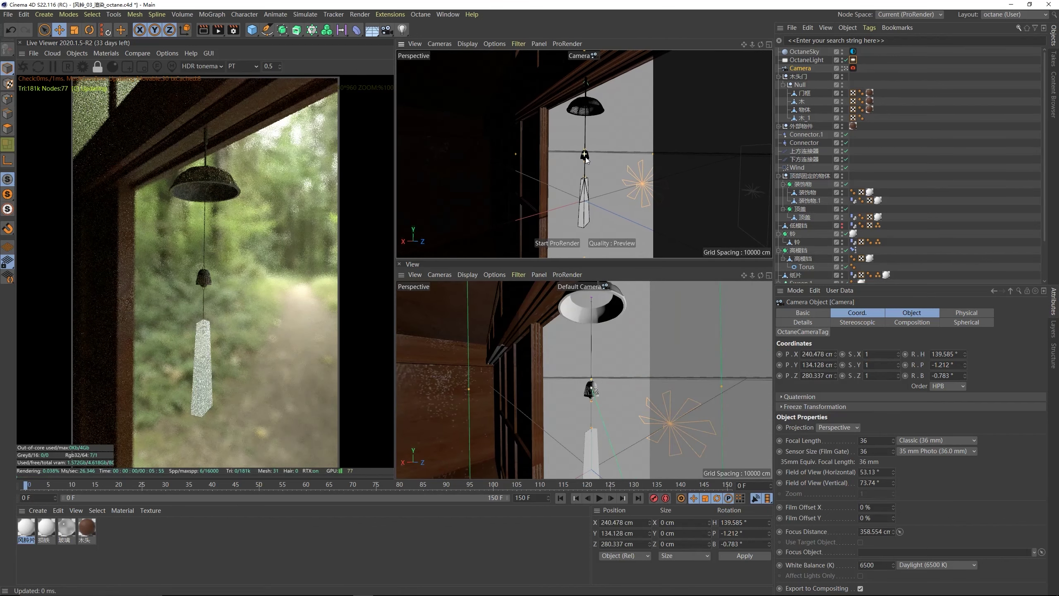
{"action": "left_click_drag", "start_coordinate": [593, 405], "coordinate": [577, 339], "text": "alt"}
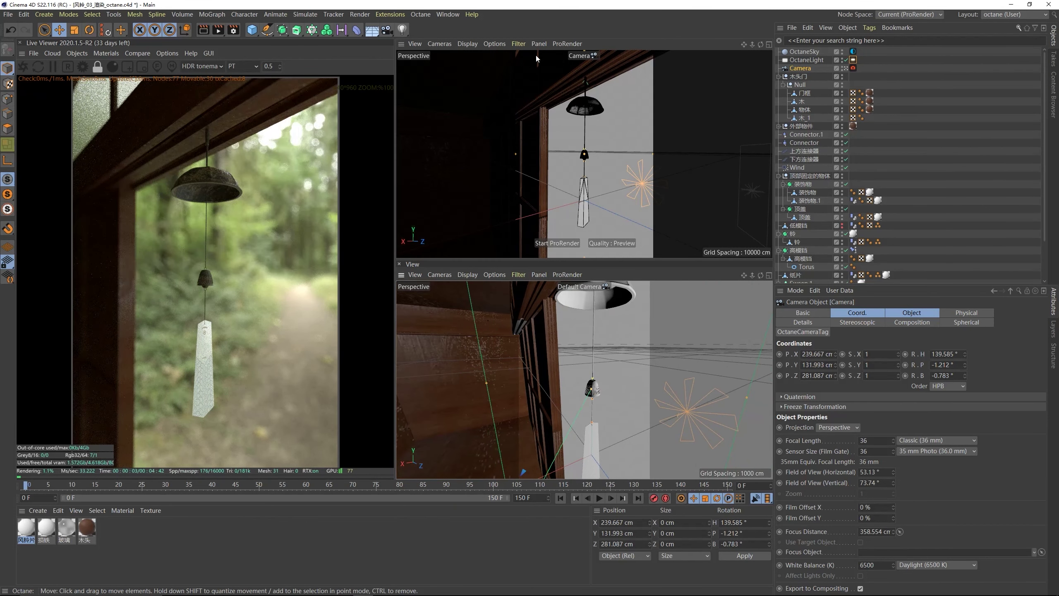
- Move the OctaneLight beside the window to X −351.584, Y 38.948, Z 266.36 cm
{"action": "left_click", "coordinate": [539, 44]}
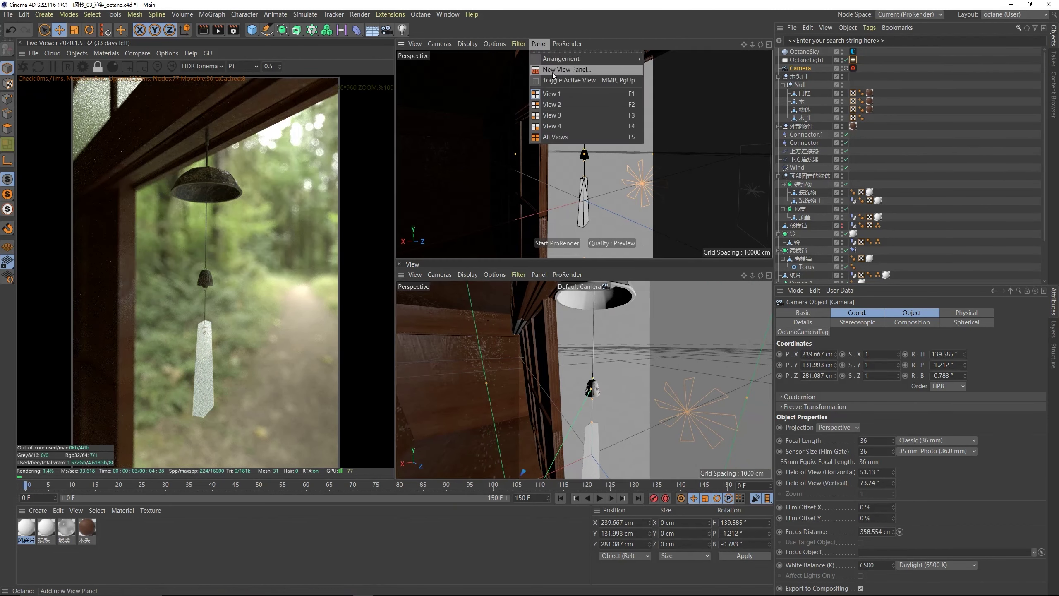
{"action": "key", "text": "Escape"}
{"action": "mouse_move", "coordinate": [596, 375]}
{"action": "left_mouse_down", "text": "alt"}
{"action": "mouse_move", "coordinate": [587, 368]}
{"action": "mouse_move", "coordinate": [609, 366]}
{"action": "left_mouse_up", "text": "alt"}
{"action": "scroll", "coordinate": [586, 368], "scroll_direction": "down", "scroll_amount": 10}
{"action": "left_click_drag", "start_coordinate": [676, 380], "coordinate": [679, 352]}
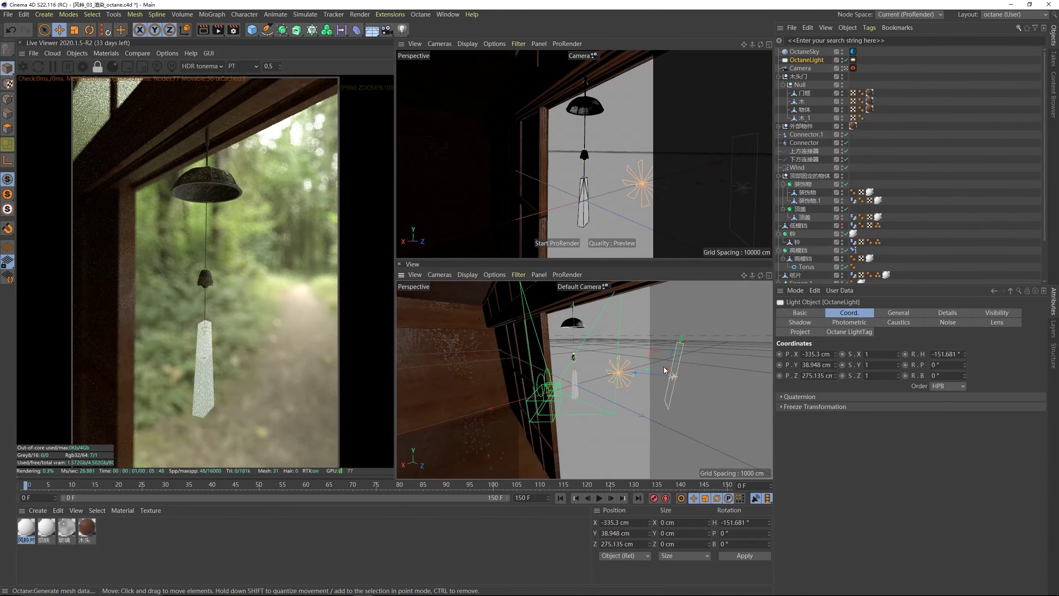
{"action": "left_click_drag", "start_coordinate": [665, 368], "coordinate": [662, 370]}
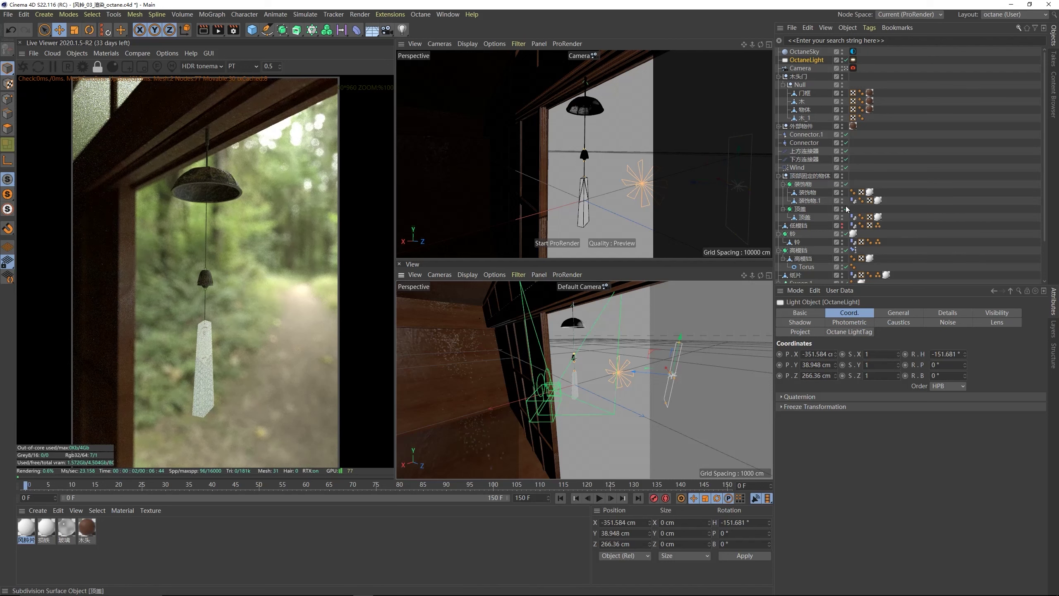
- Play the chime swing, pause at frame 37, and widen the Live Viewer preview
{"action": "left_click", "coordinate": [599, 500]}
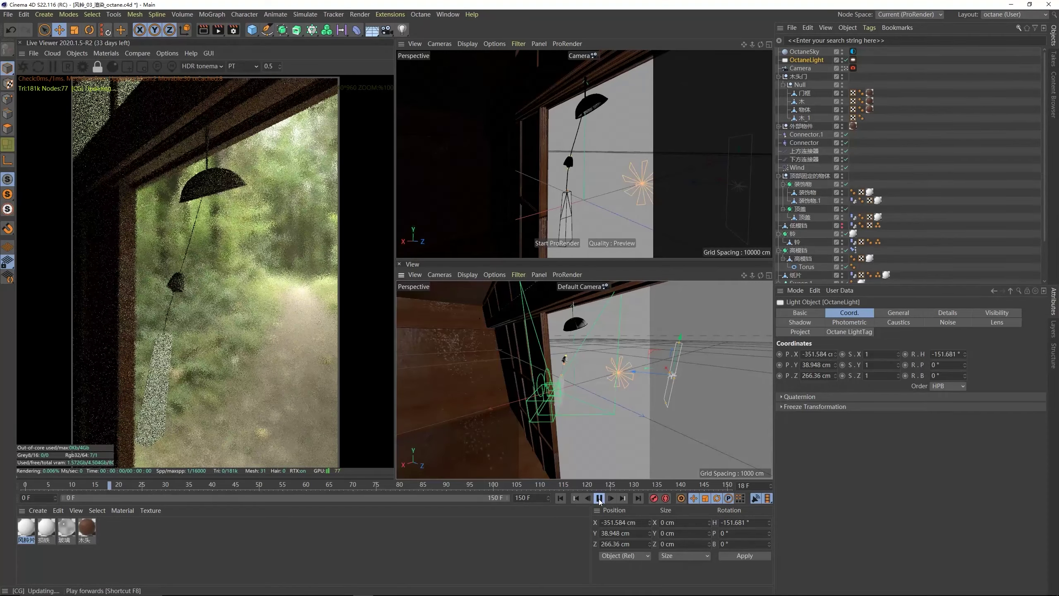
{"action": "left_click", "coordinate": [599, 498]}
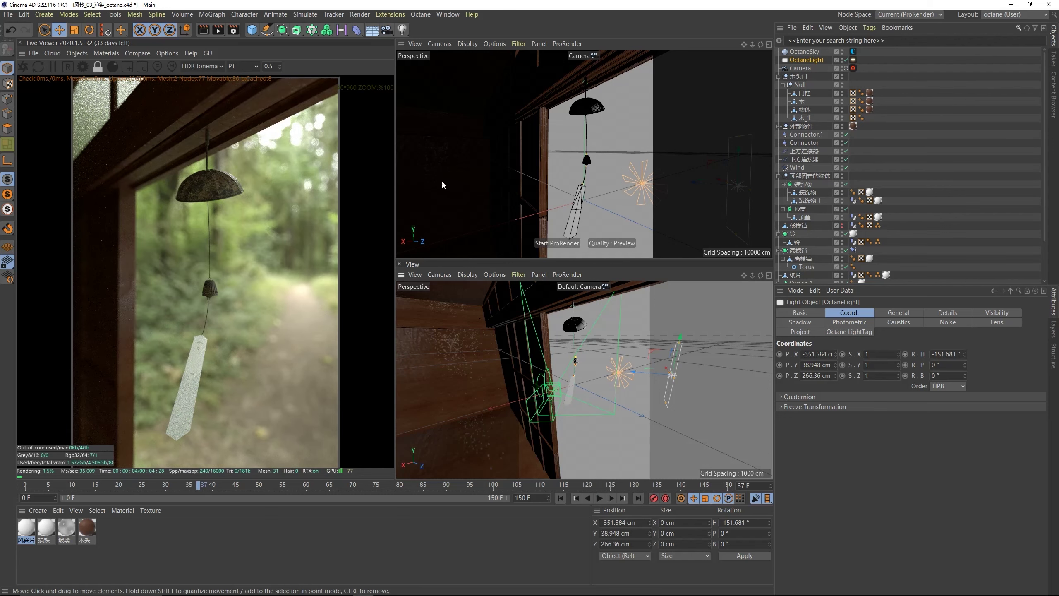
{"action": "left_click_drag", "start_coordinate": [395, 179], "coordinate": [430, 182]}
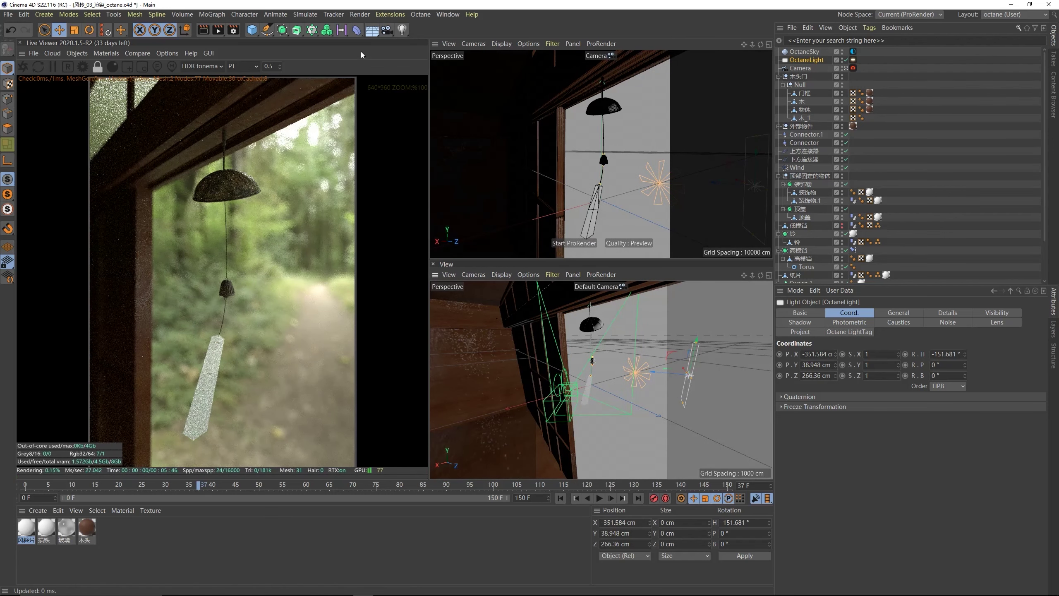
- Render the Live Viewer preview at scale 1 and pan it onto the bell
{"action": "key", "text": "Return"}
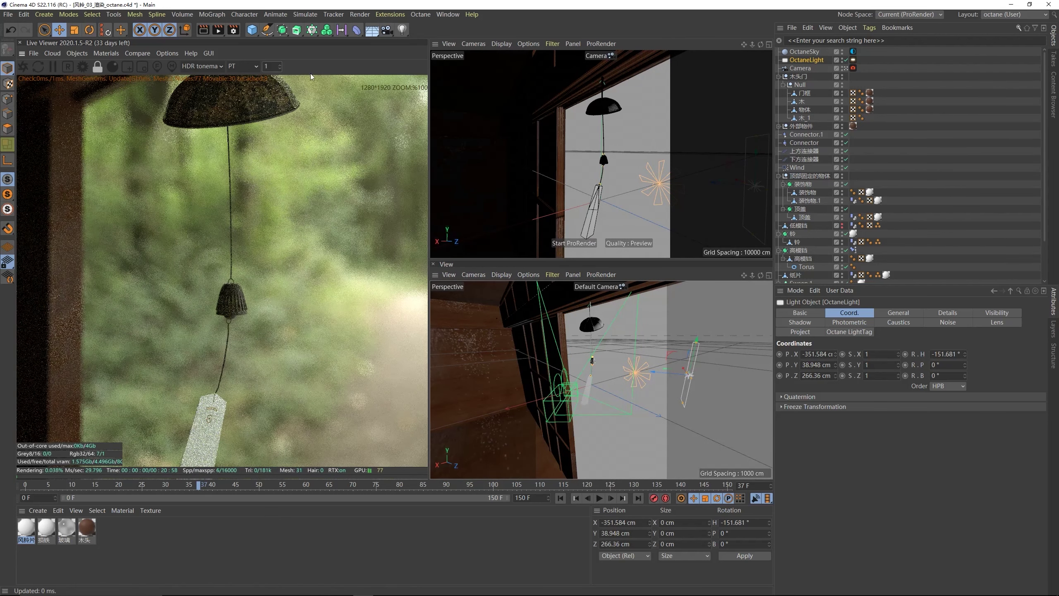
{"action": "left_click_drag", "start_coordinate": [236, 143], "coordinate": [226, 226]}
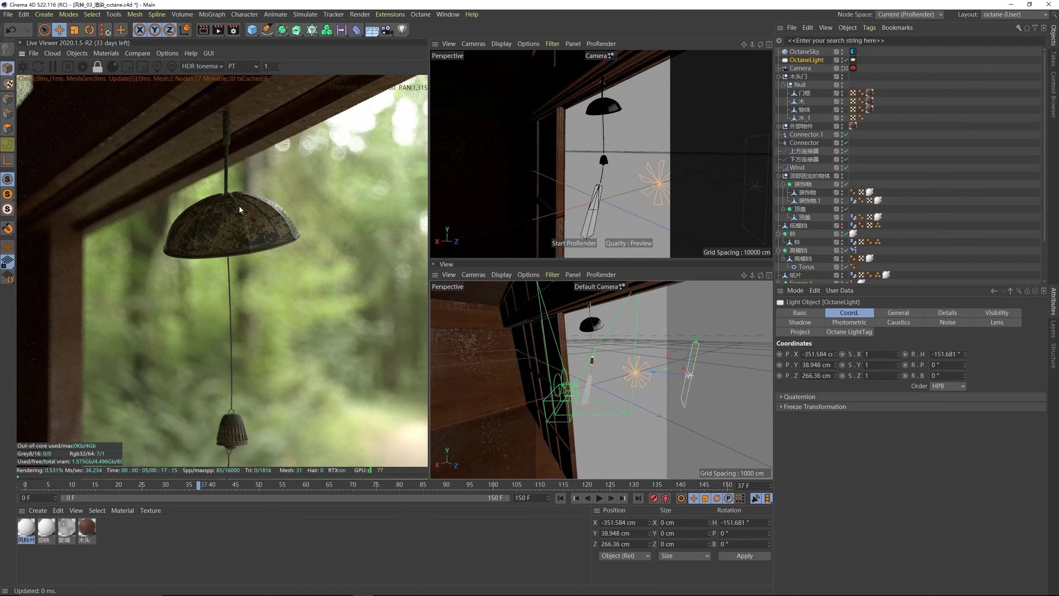
{"action": "left_click_drag", "start_coordinate": [257, 226], "coordinate": [262, 227]}
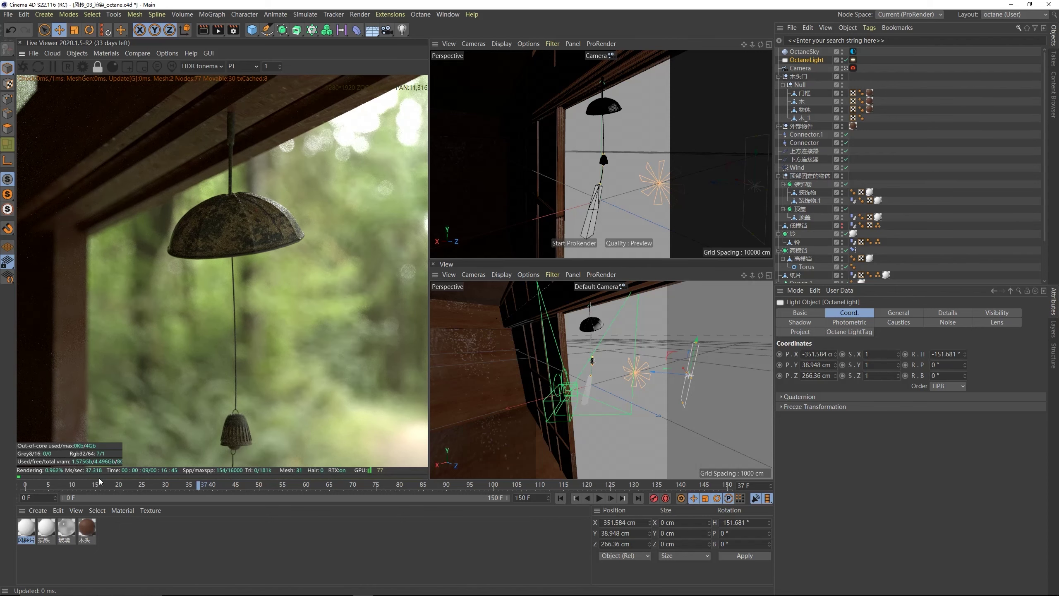
- Open the bell's iron material 损铁 in the Octane Node Editor
{"action": "left_click", "coordinate": [50, 537]}
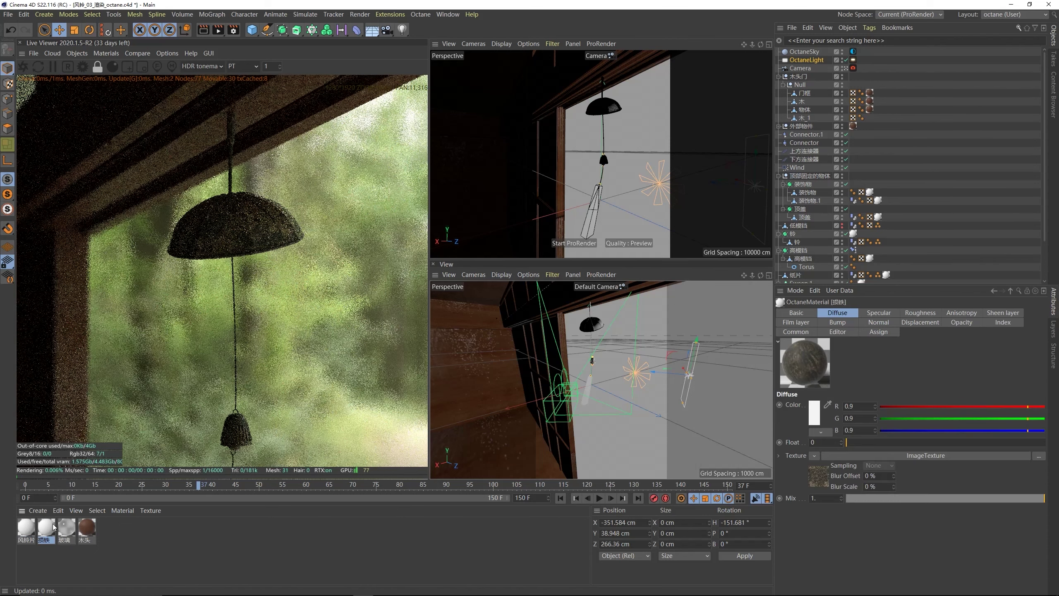
{"action": "left_click", "coordinate": [106, 53]}
{"action": "left_click", "coordinate": [122, 76]}
- Spread the three image texture nodes apart in the 损铁 node graph
{"action": "left_click_drag", "start_coordinate": [315, 167], "coordinate": [570, 106]}
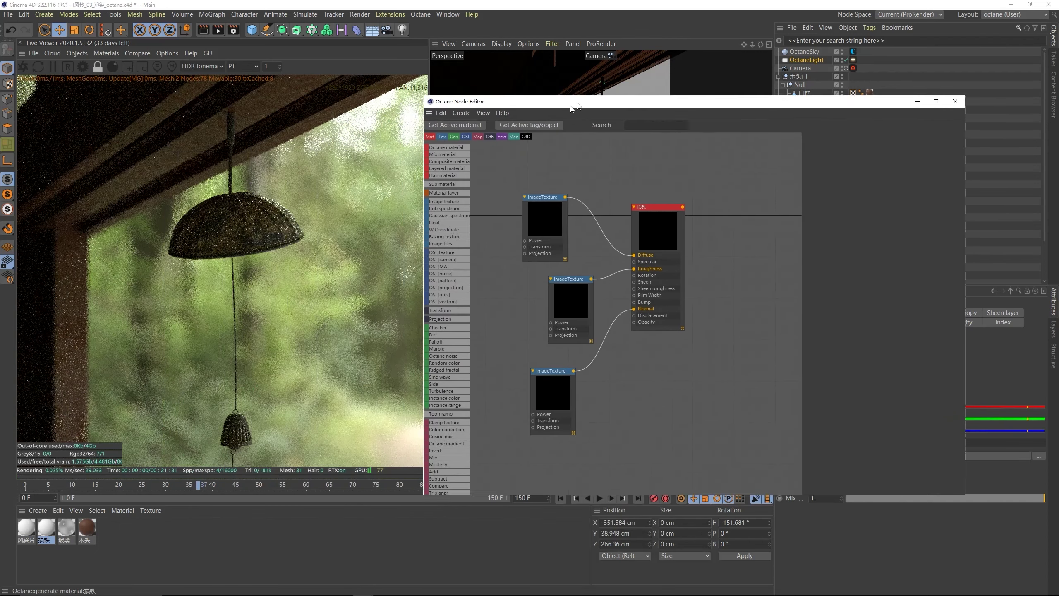
{"action": "left_click_drag", "start_coordinate": [562, 205], "coordinate": [540, 182]}
{"action": "left_click_drag", "start_coordinate": [546, 263], "coordinate": [615, 402]}
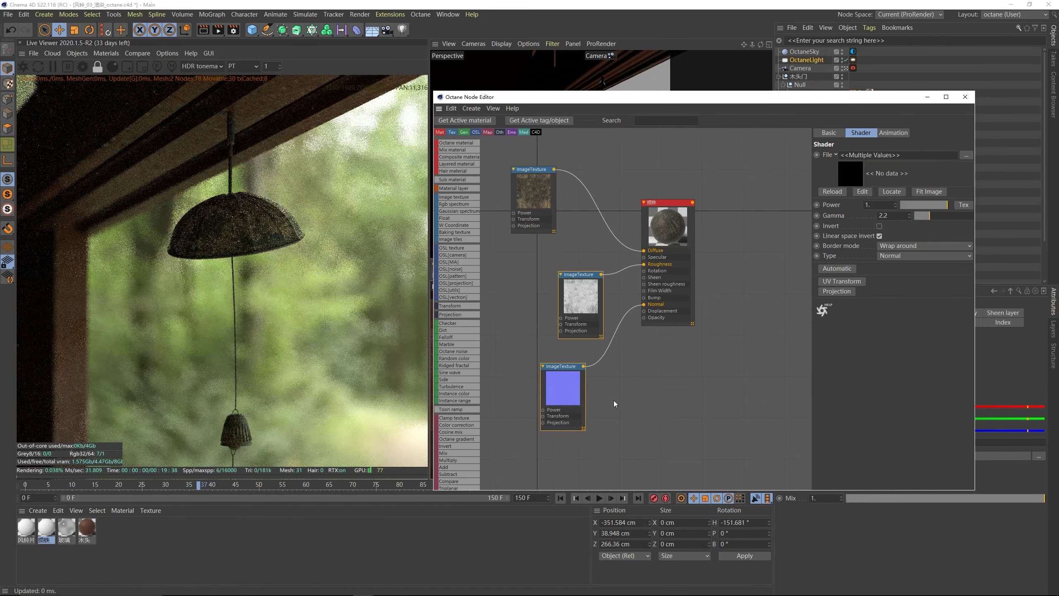
{"action": "left_click_drag", "start_coordinate": [582, 313], "coordinate": [559, 352]}
{"action": "left_click_drag", "start_coordinate": [536, 191], "coordinate": [533, 185]}
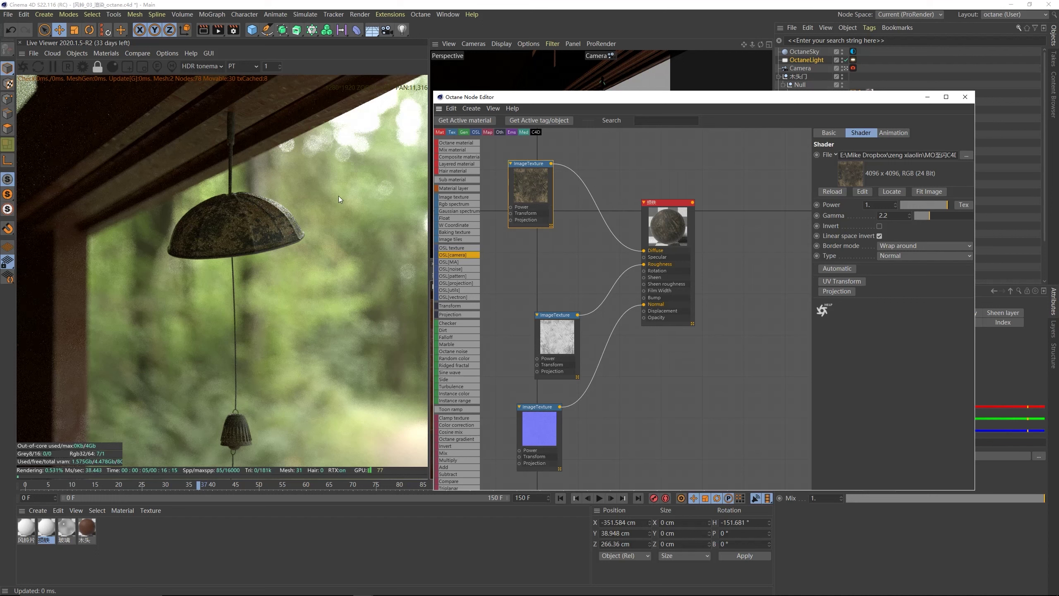
{"action": "left_click", "coordinate": [564, 251]}
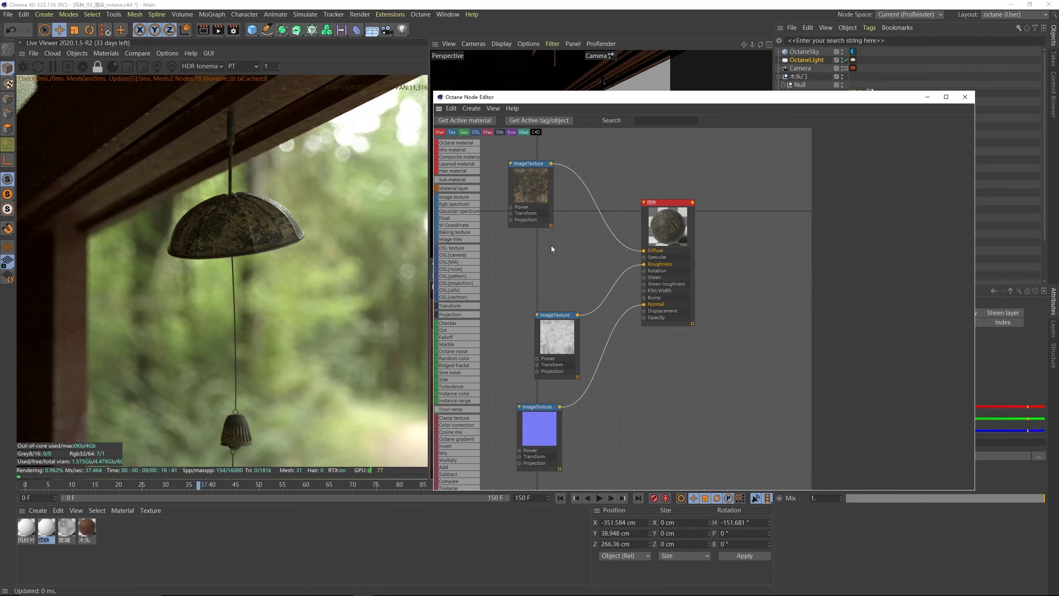
{"action": "left_click_drag", "start_coordinate": [537, 190], "coordinate": [524, 177]}
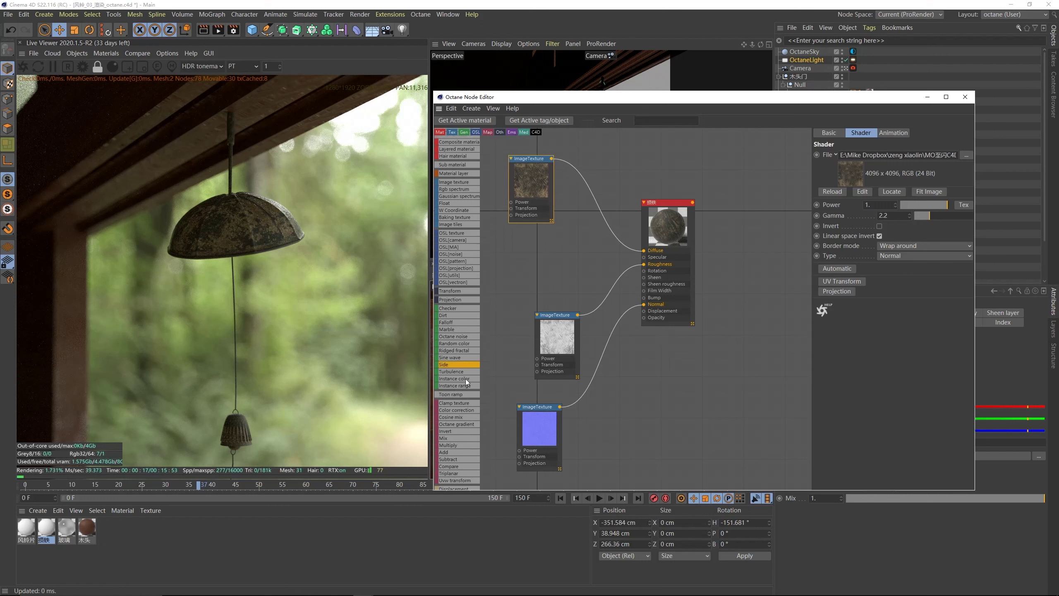
- Insert an Octane Gradient between the diffuse image texture and the Diffuse input
{"action": "scroll", "coordinate": [466, 382], "scroll_direction": "down", "scroll_amount": 3}
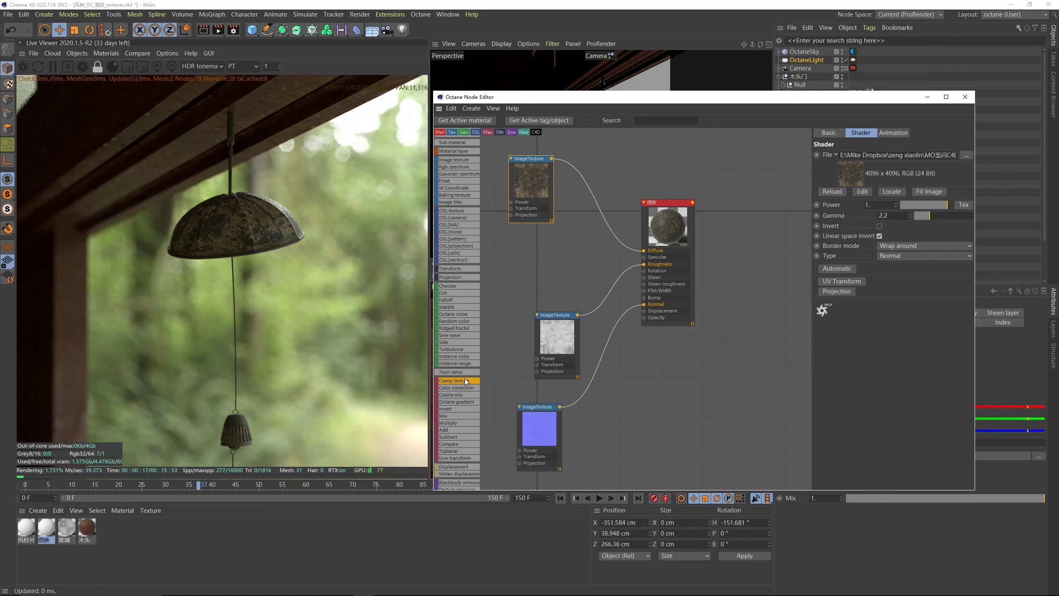
{"action": "scroll", "coordinate": [466, 382], "scroll_direction": "down", "scroll_amount": 1}
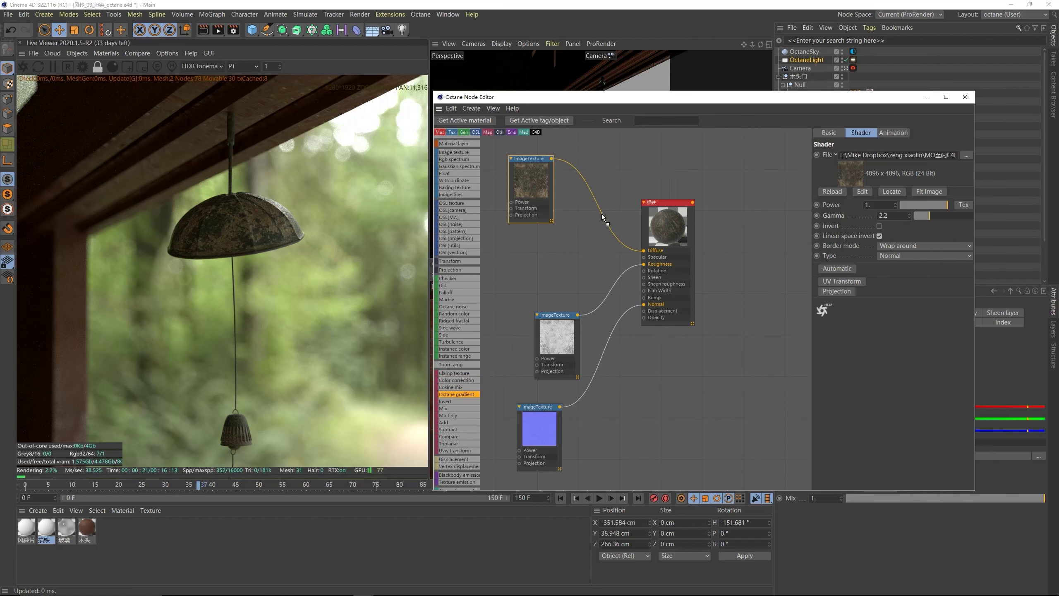
{"action": "left_click_drag", "start_coordinate": [604, 217], "coordinate": [607, 223]}
- Recolour the gradient's right knot to grey at about 53%, then brighten it to about 82%
{"action": "left_click", "coordinate": [608, 227]}
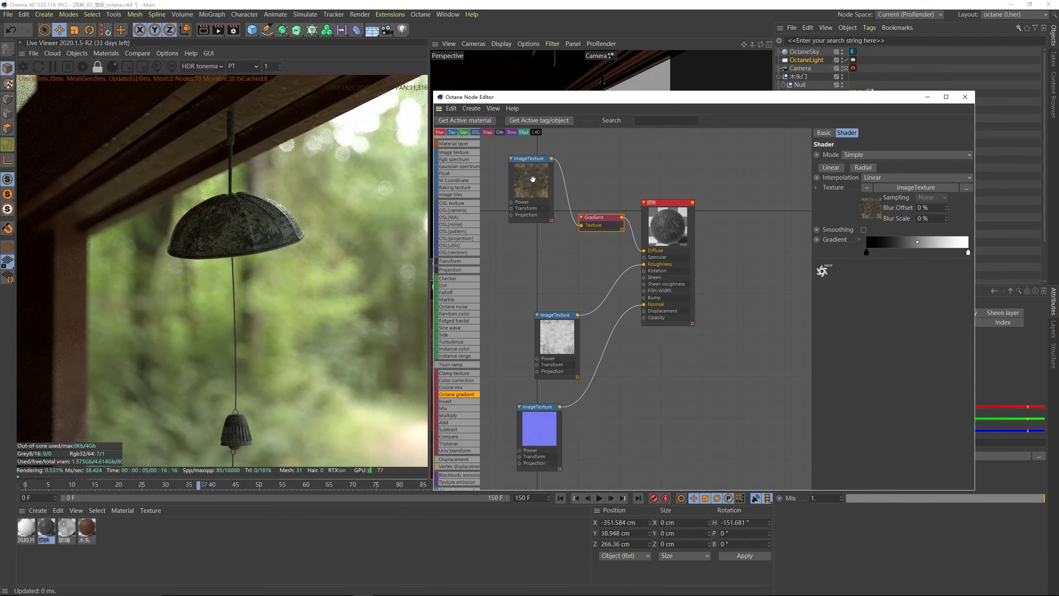
{"action": "double_click", "coordinate": [971, 254]}
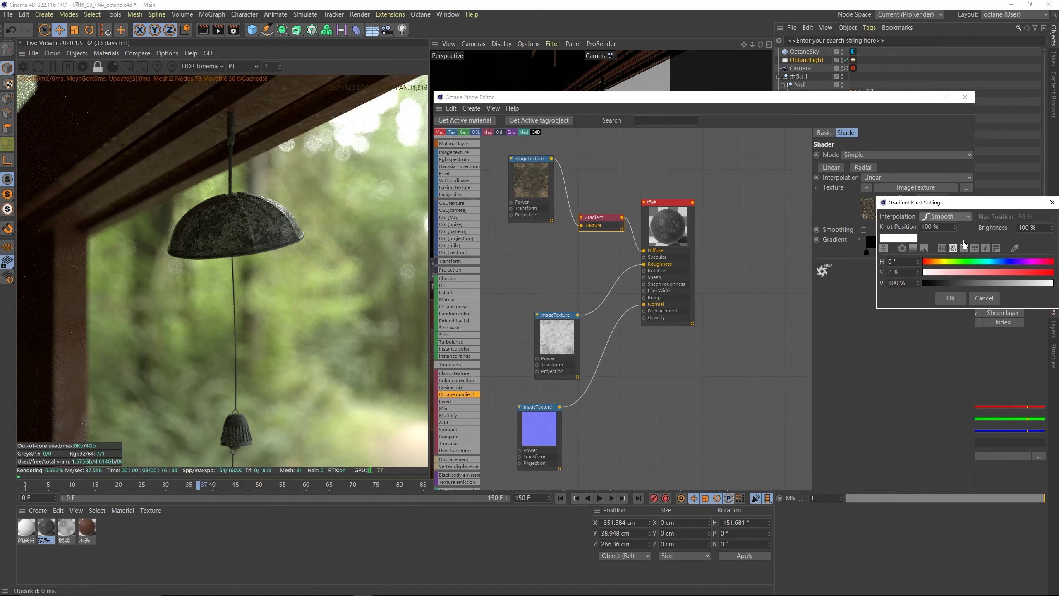
{"action": "left_click_drag", "start_coordinate": [974, 207], "coordinate": [841, 267]}
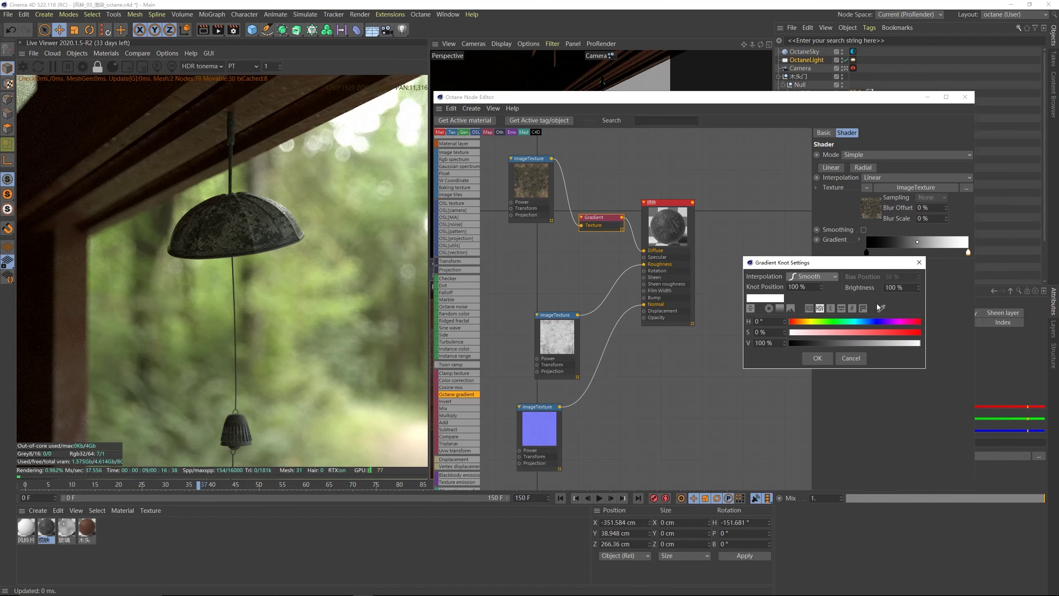
{"action": "left_click", "coordinate": [860, 344]}
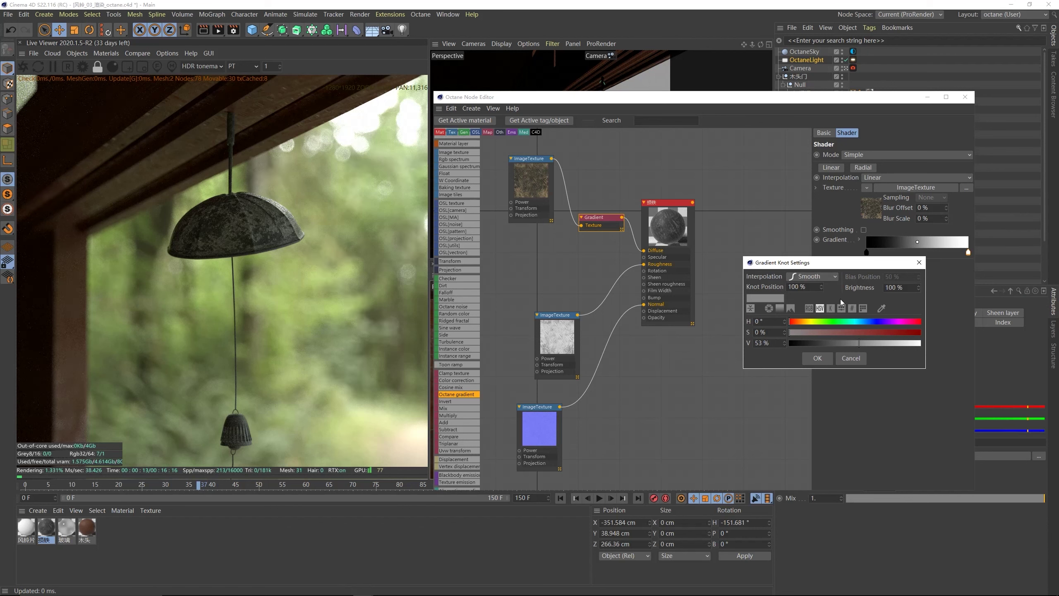
{"action": "left_click", "coordinate": [813, 357]}
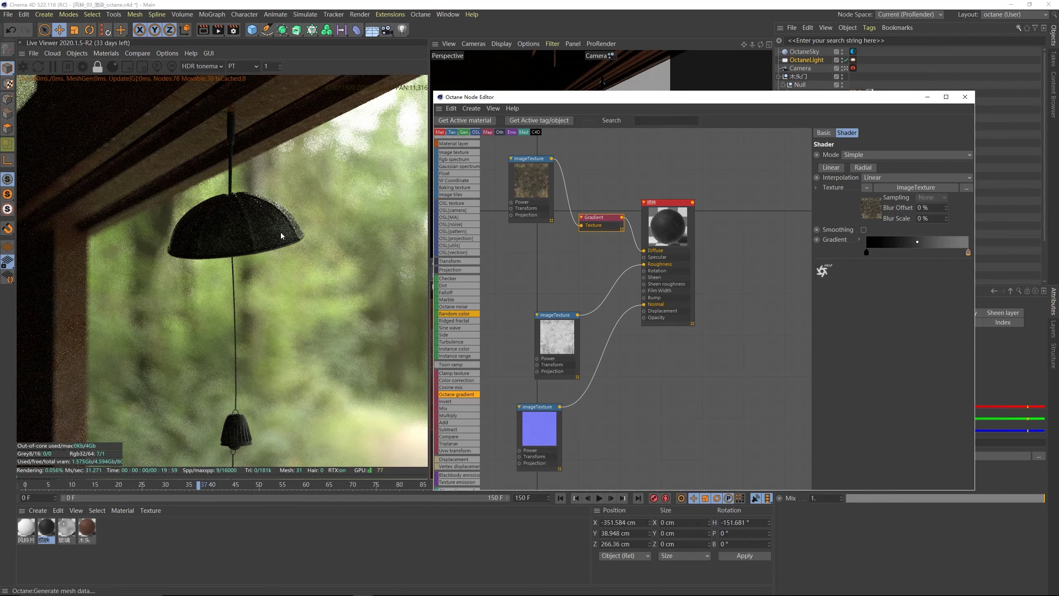
{"action": "double_click", "coordinate": [969, 252]}
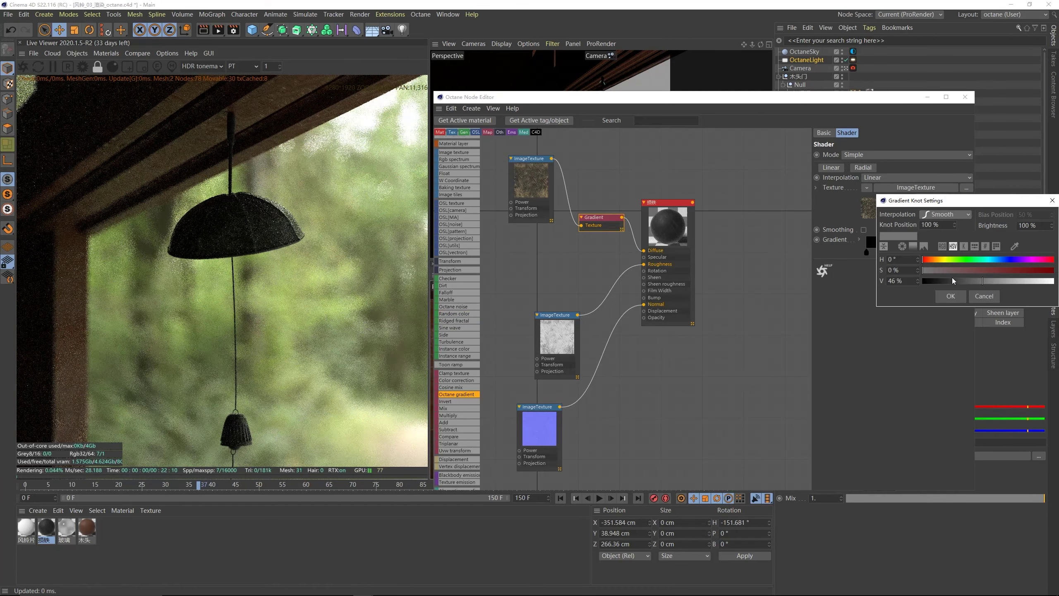
{"action": "left_click", "coordinate": [1031, 283]}
{"action": "left_click", "coordinate": [951, 296]}
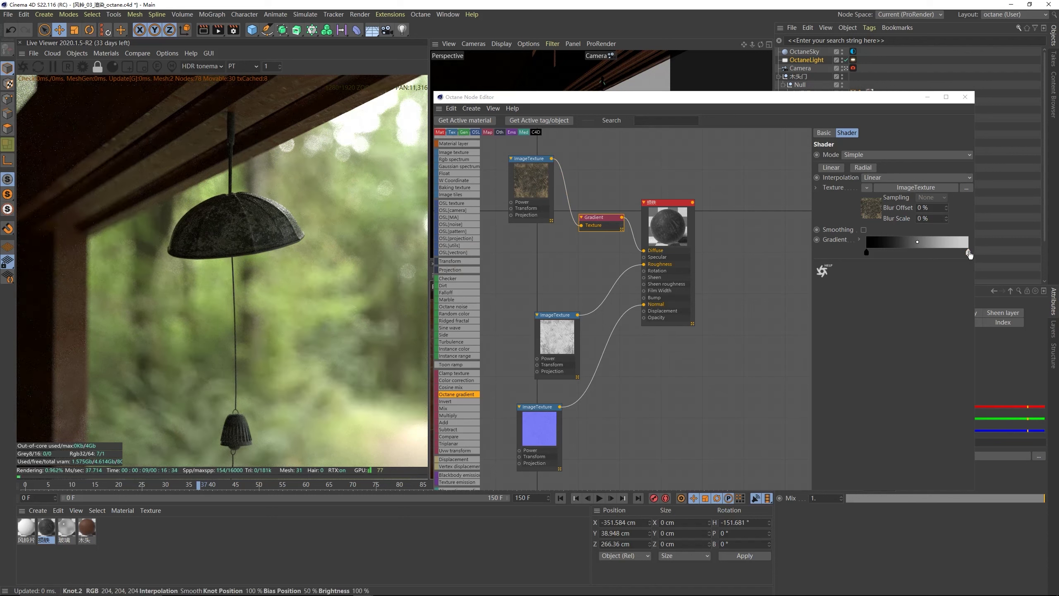
- Try sliding the black and white gradient knots inward, then restore them to their original positions
{"action": "left_click_drag", "start_coordinate": [866, 253], "coordinate": [903, 258]}
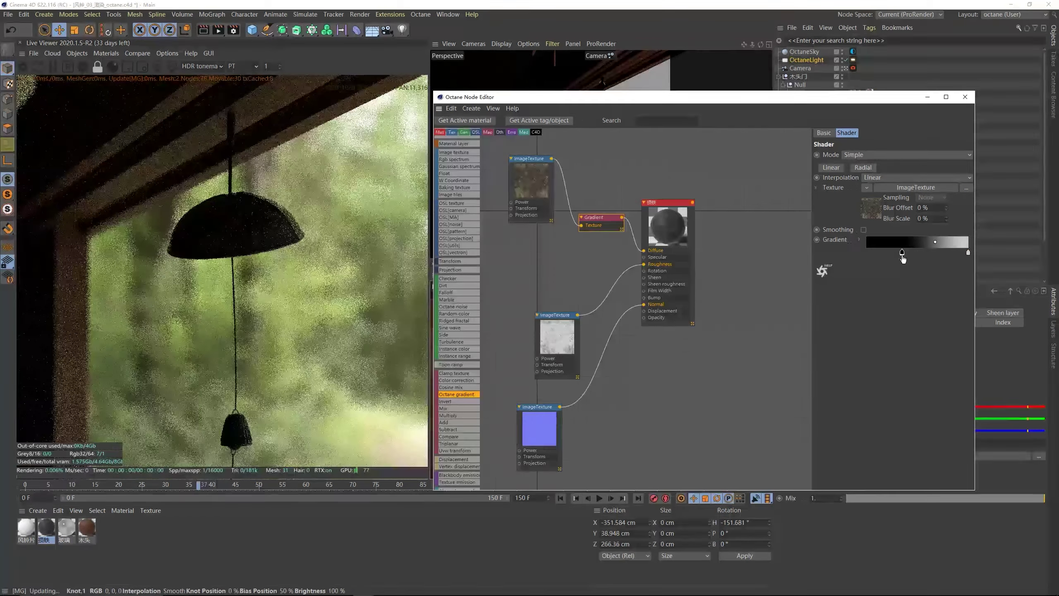
{"action": "key", "text": "ctrl+z"}
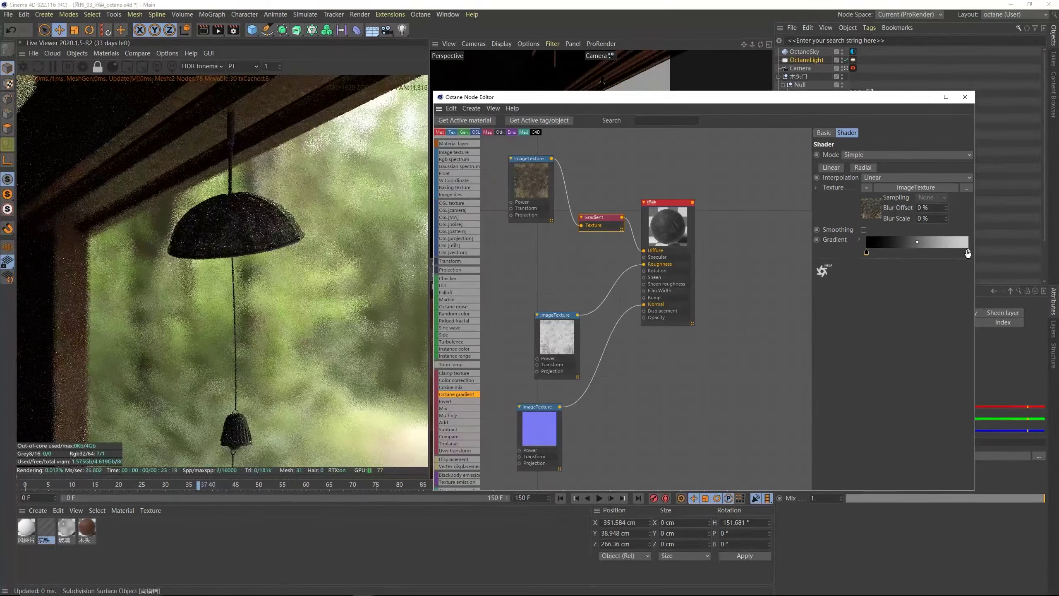
{"action": "double_click", "coordinate": [967, 252]}
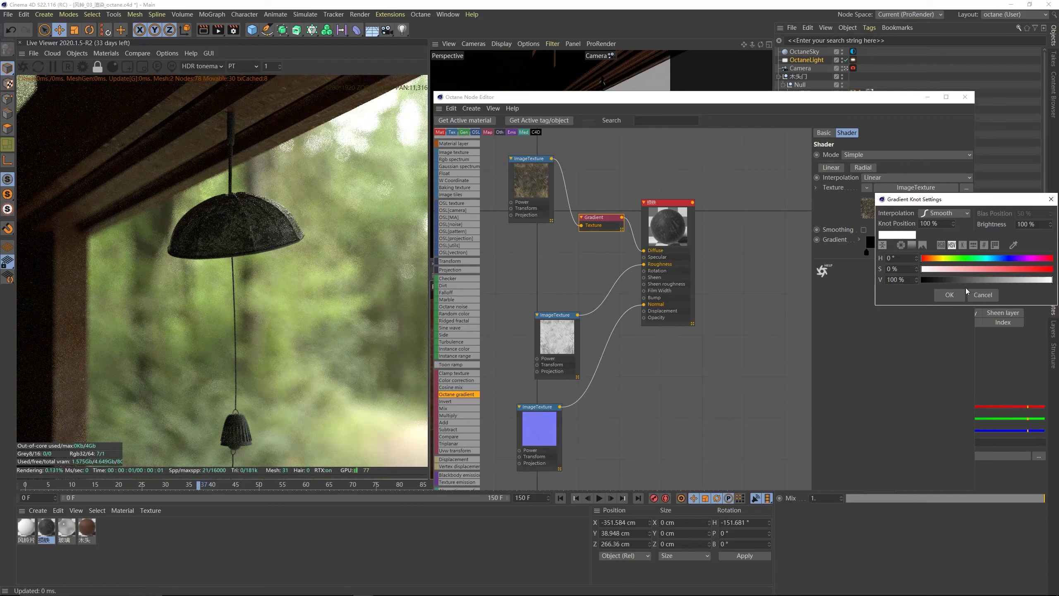
{"action": "left_click", "coordinate": [948, 294]}
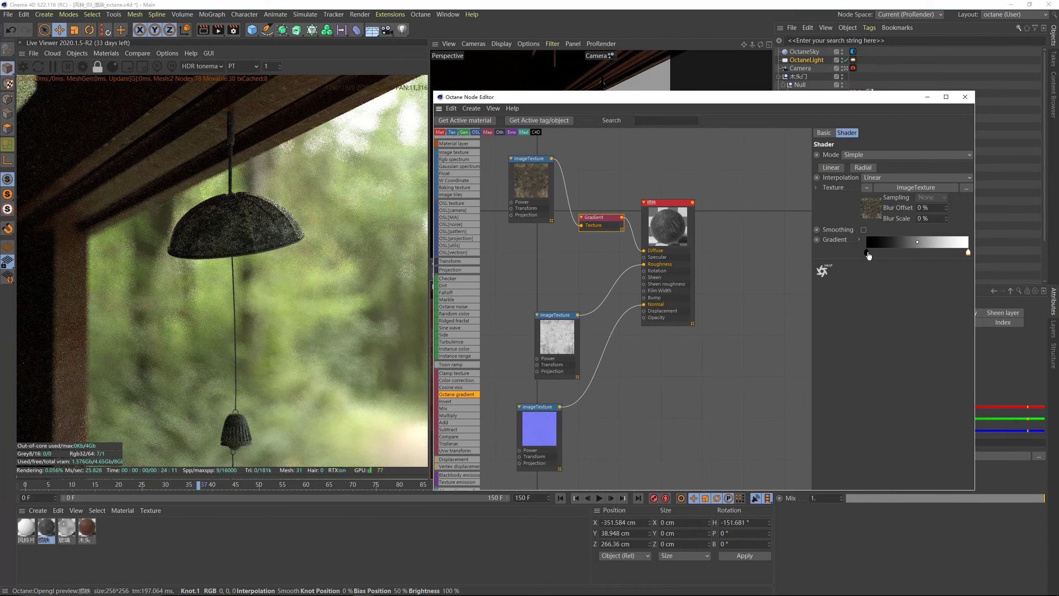
{"action": "left_click_drag", "start_coordinate": [868, 255], "coordinate": [897, 259]}
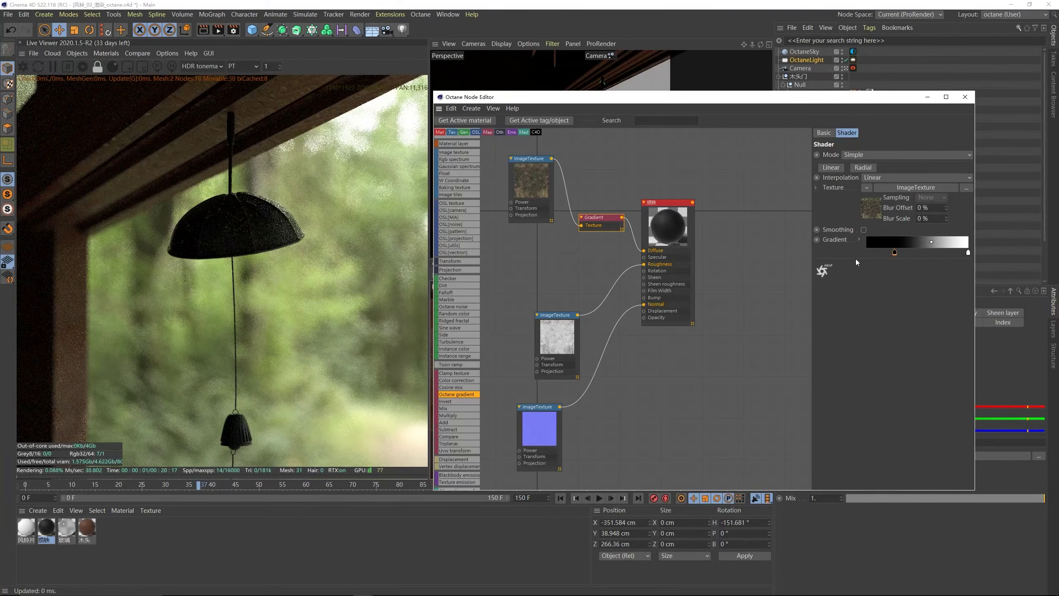
{"action": "left_click_drag", "start_coordinate": [894, 252], "coordinate": [867, 253]}
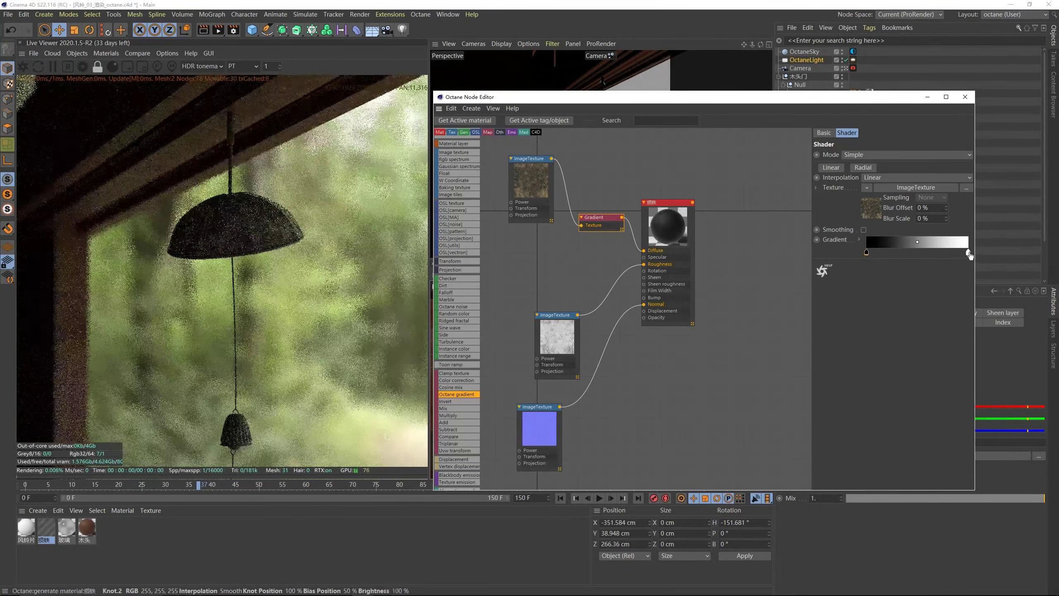
{"action": "left_click_drag", "start_coordinate": [969, 255], "coordinate": [892, 254]}
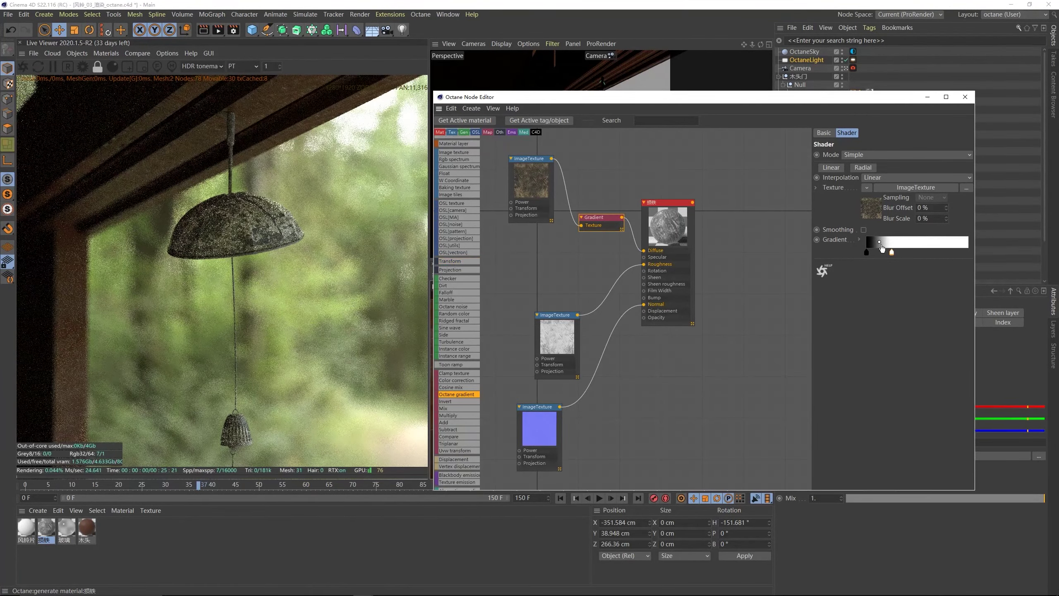
{"action": "key", "text": "ctrl+z"}
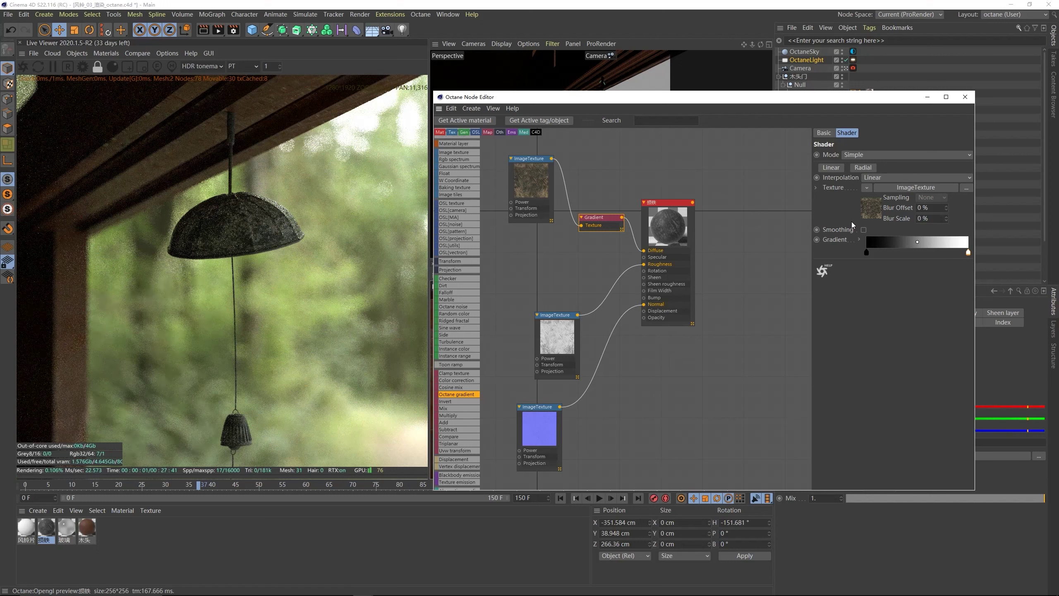
- Set the gradient's white stop to 79% brightness and close the Octane node editor
{"action": "double_click", "coordinate": [969, 253]}
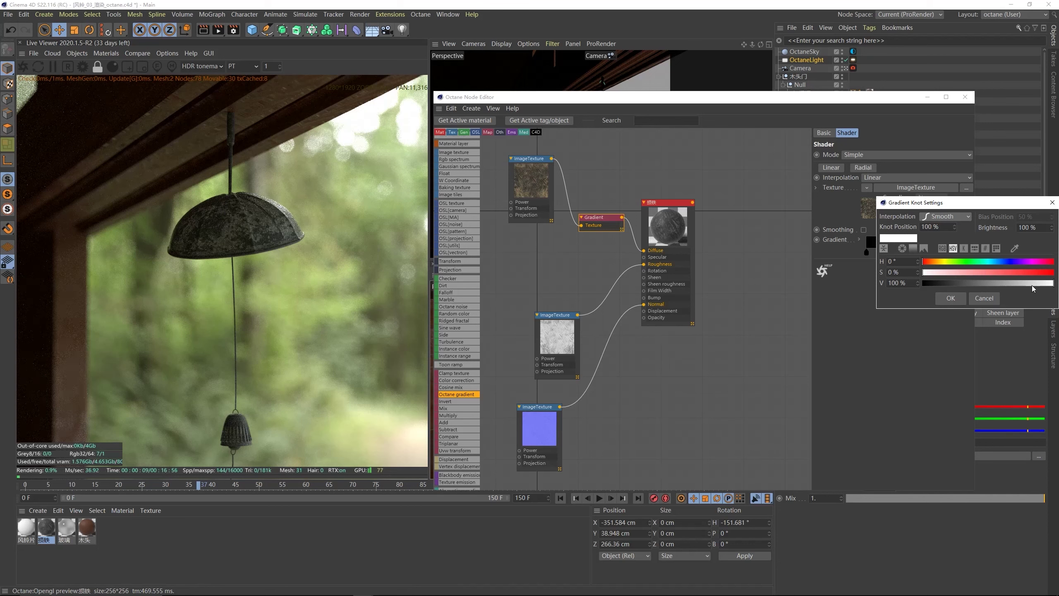
{"action": "left_click_drag", "start_coordinate": [1032, 285], "coordinate": [1024, 284]}
{"action": "left_click", "coordinate": [962, 298]}
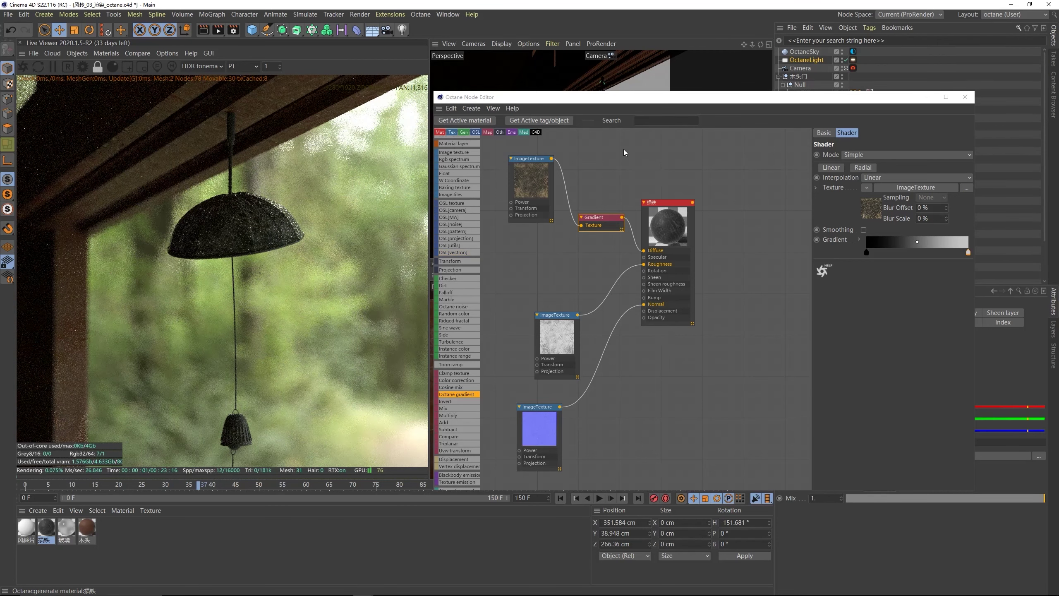
{"action": "left_click_drag", "start_coordinate": [646, 100], "coordinate": [571, 98]}
{"action": "left_click_drag", "start_coordinate": [484, 326], "coordinate": [475, 321]}
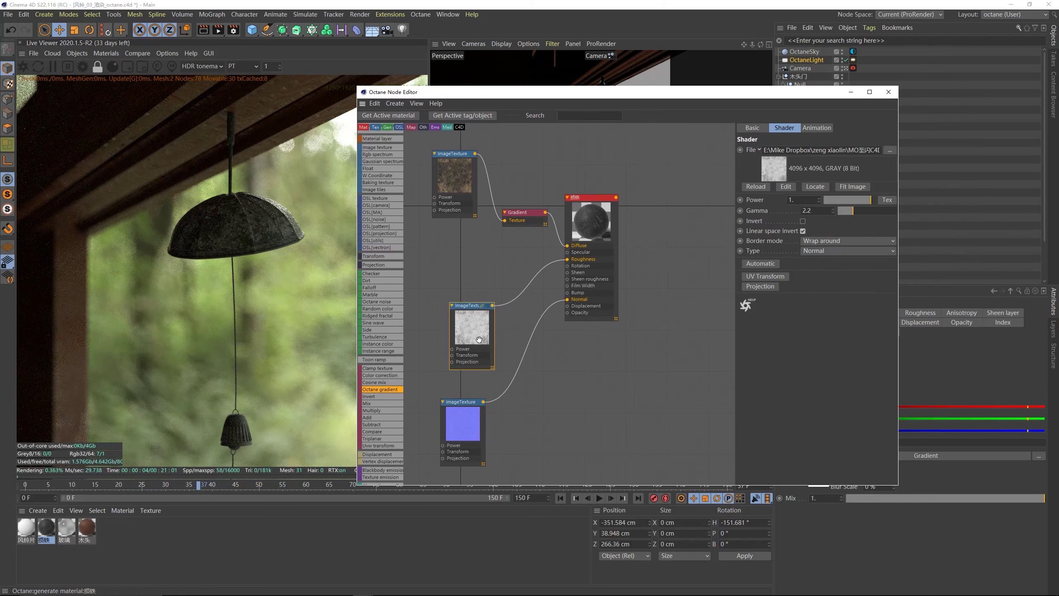
{"action": "left_click", "coordinate": [889, 92]}
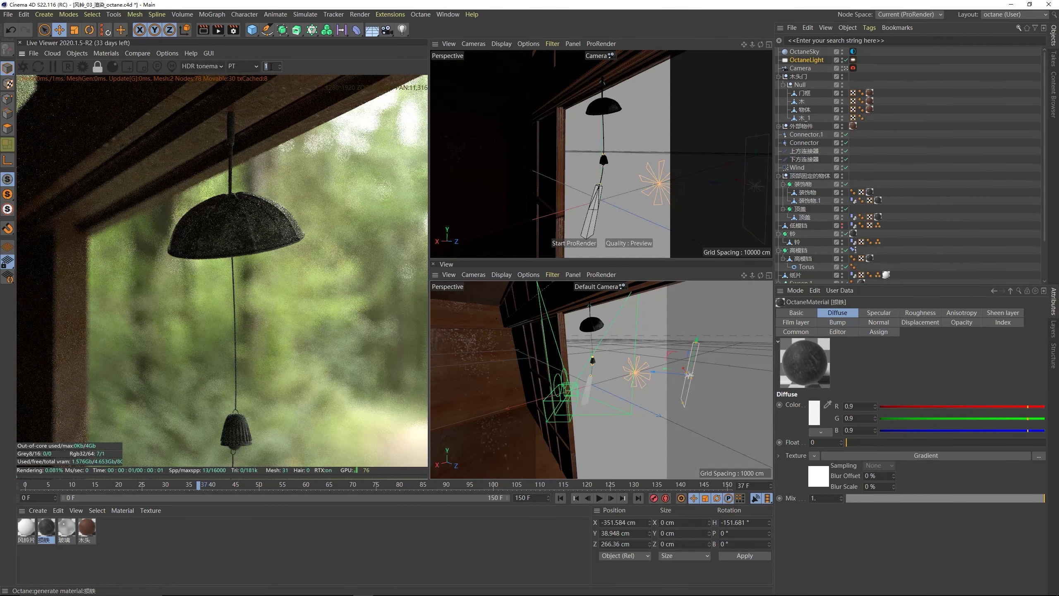
- Set the Live Viewer render scale to 0.5 and centre the preview on the frame
{"action": "left_click", "coordinate": [268, 66]}
{"action": "type", "text": "0.5"}
{"action": "key", "text": "Return"}
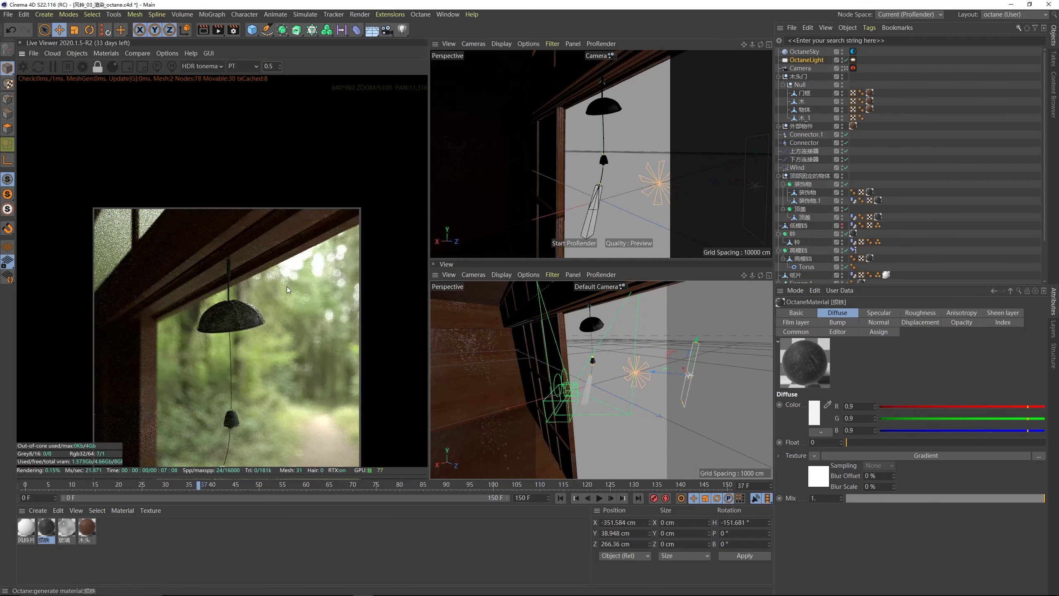
{"action": "middle_click_drag", "start_coordinate": [233, 243], "coordinate": [228, 177]}
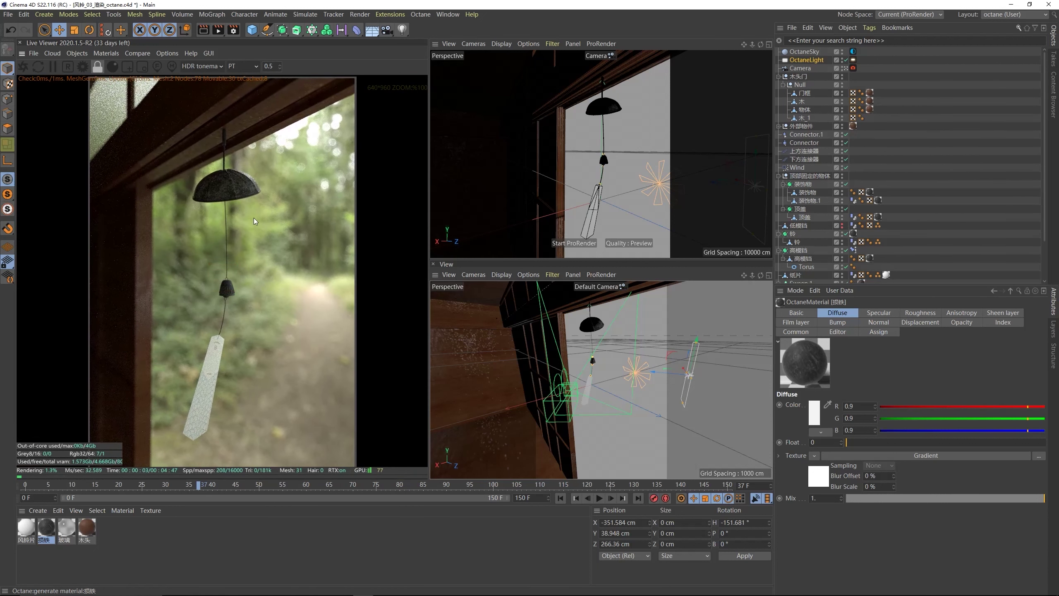
{"action": "mouse_move", "coordinate": [256, 223]}
{"action": "middle_mouse_down"}
{"action": "mouse_move", "coordinate": [316, 292]}
{"action": "mouse_move", "coordinate": [290, 318]}
{"action": "mouse_move", "coordinate": [221, 241]}
{"action": "mouse_move", "coordinate": [255, 216]}
{"action": "middle_mouse_up"}
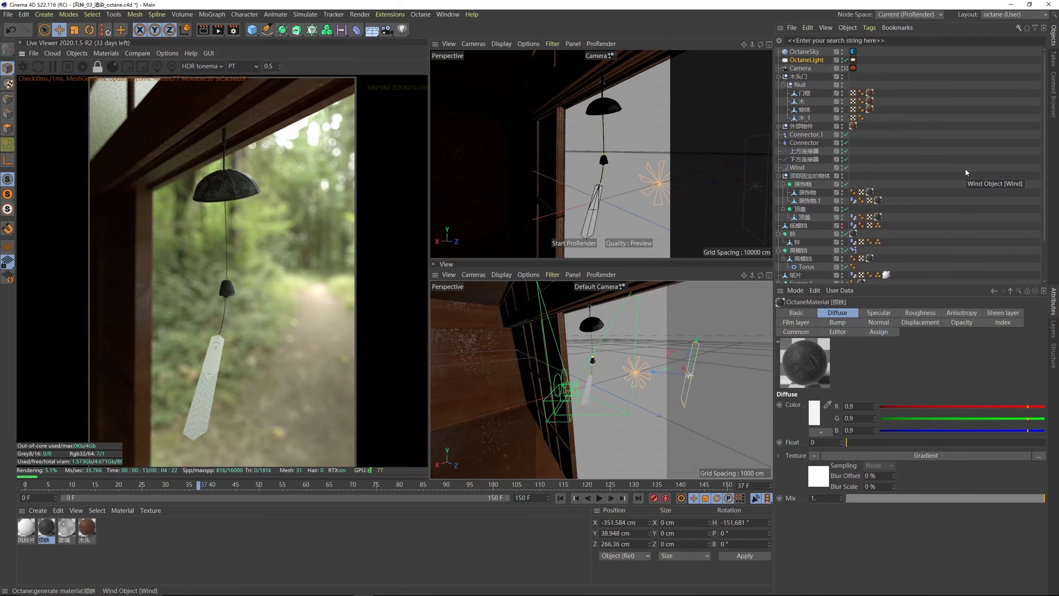
- Enable the Octane camera tag's post processing with bloom power about 40
{"action": "left_click", "coordinate": [853, 68]}
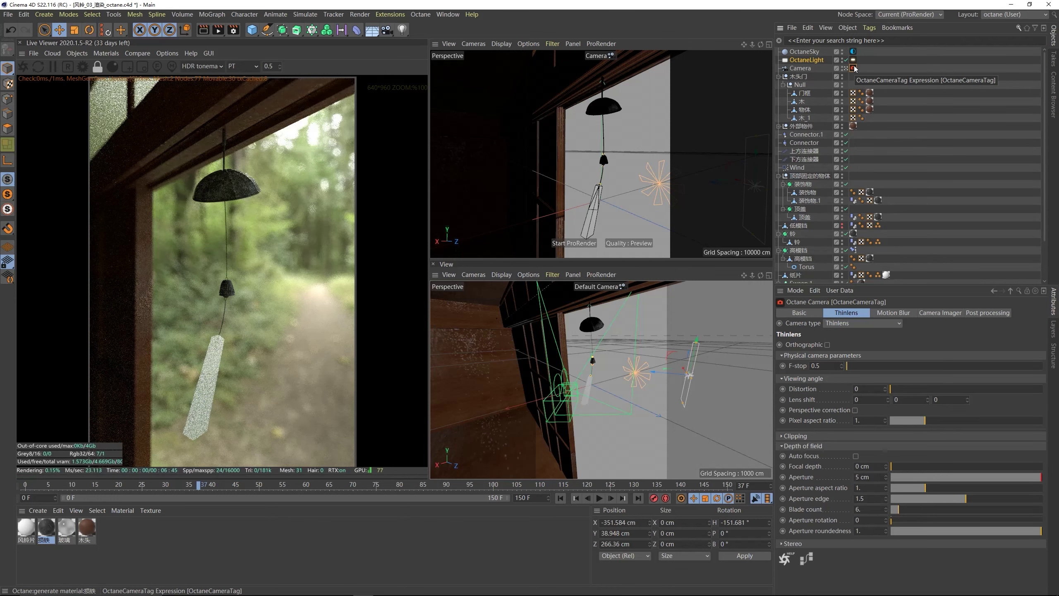
{"action": "left_click", "coordinate": [988, 314]}
{"action": "left_click", "coordinate": [809, 344]}
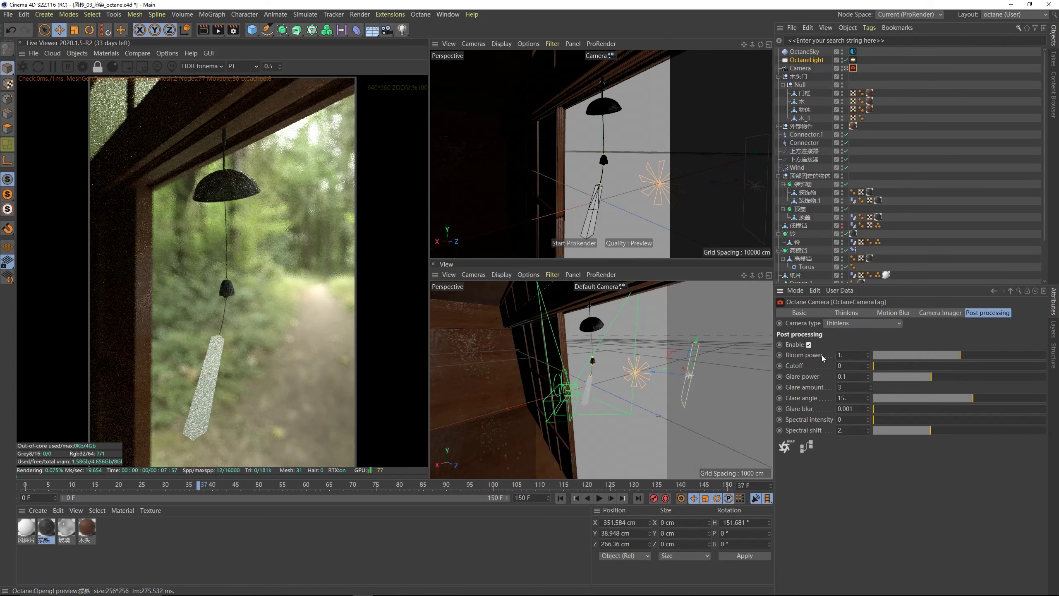
{"action": "left_click_drag", "start_coordinate": [978, 358], "coordinate": [1007, 355]}
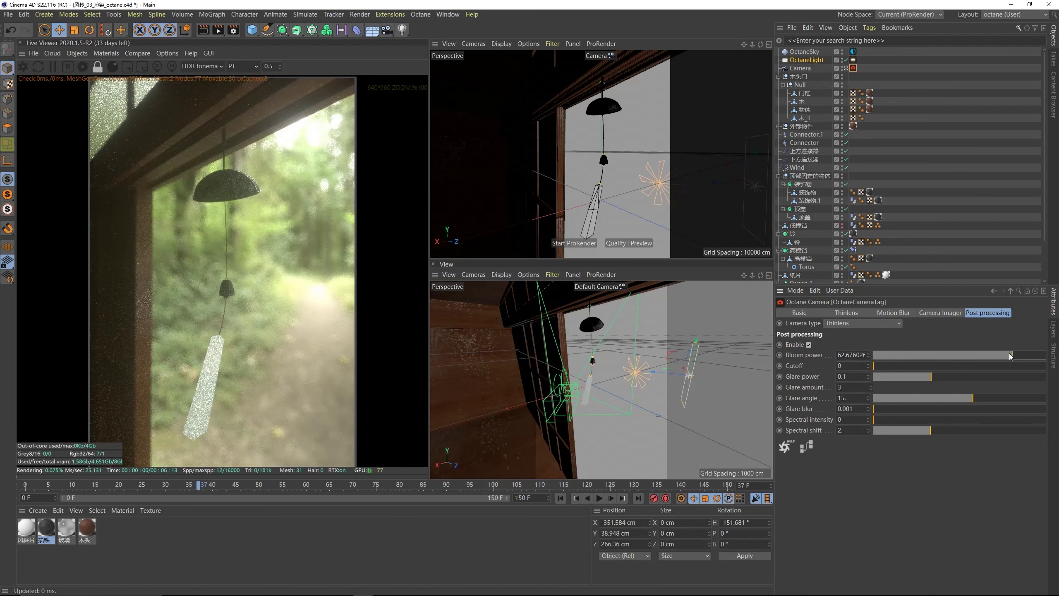
{"action": "left_click_drag", "start_coordinate": [1007, 355], "coordinate": [1009, 356]}
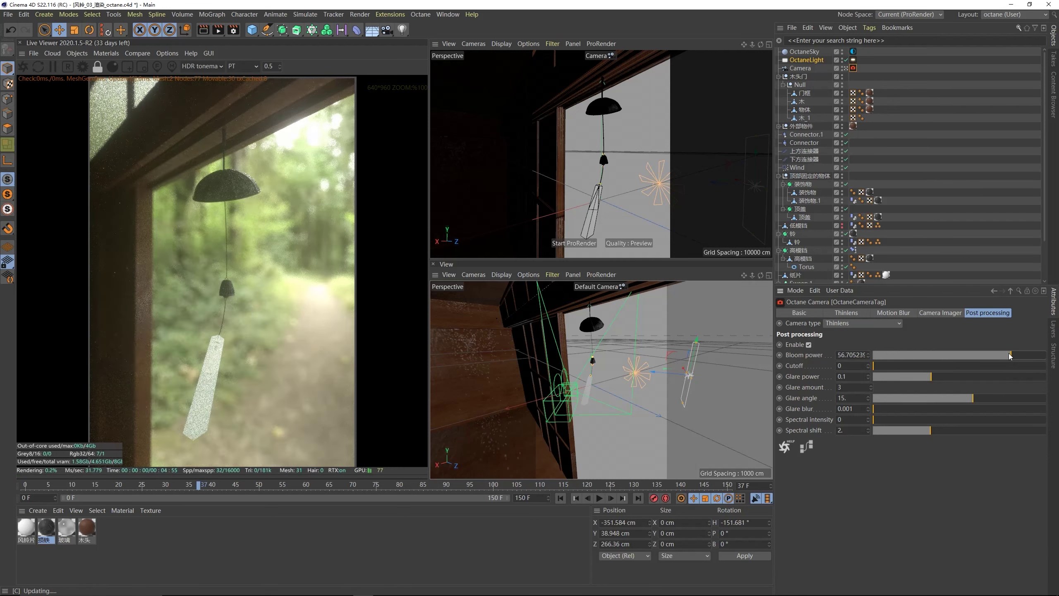
{"action": "left_click", "coordinate": [941, 312]}
- Tick Enable Camera Imager and set the Response curve to Agfachrome_RSX2_200CD after trying DSCS315_2
{"action": "left_click", "coordinate": [853, 344]}
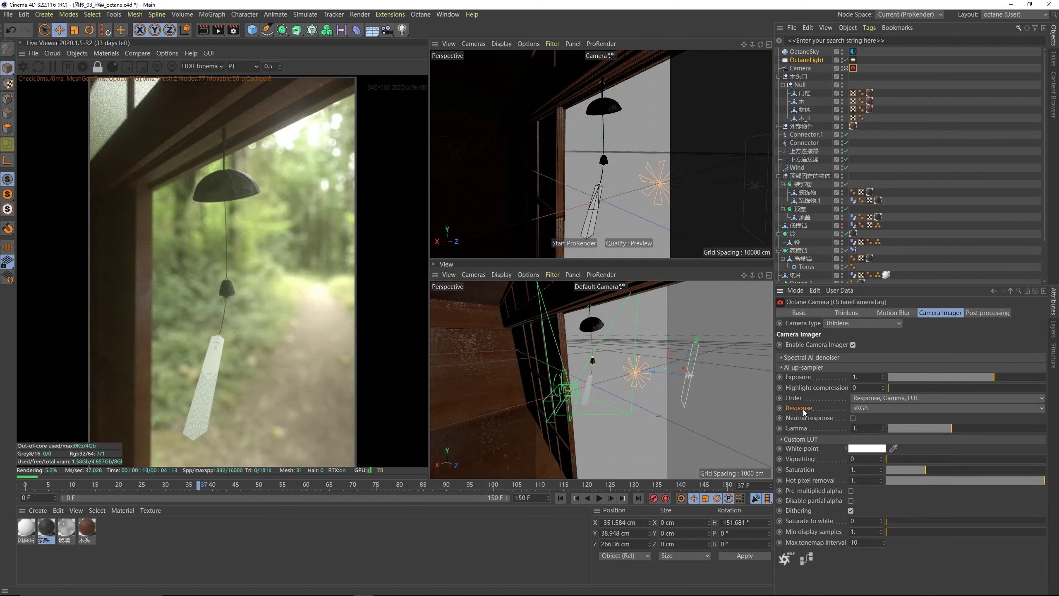
{"action": "left_click", "coordinate": [859, 411]}
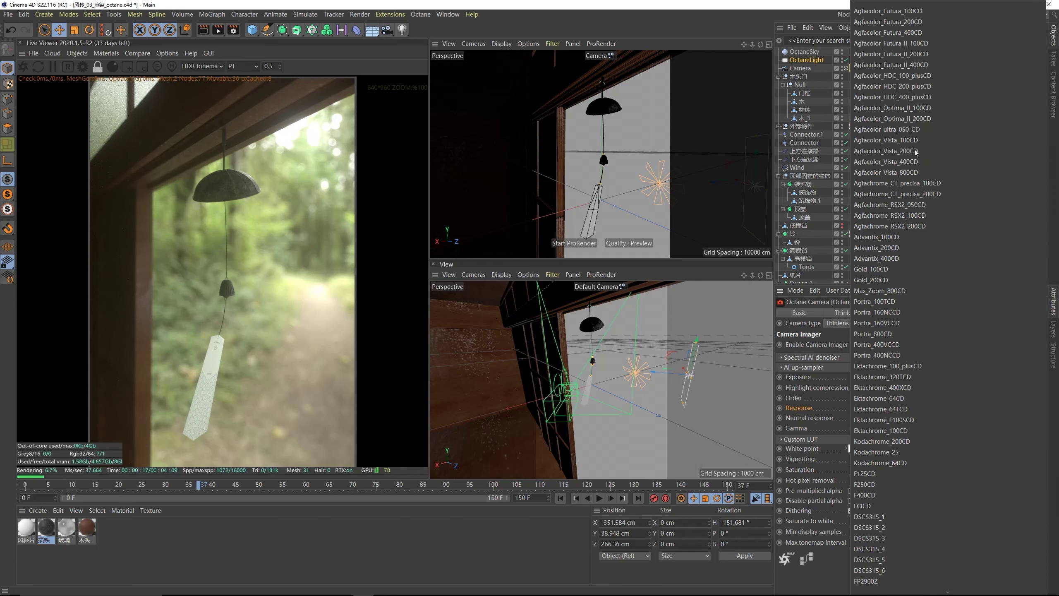
{"action": "left_click", "coordinate": [876, 528]}
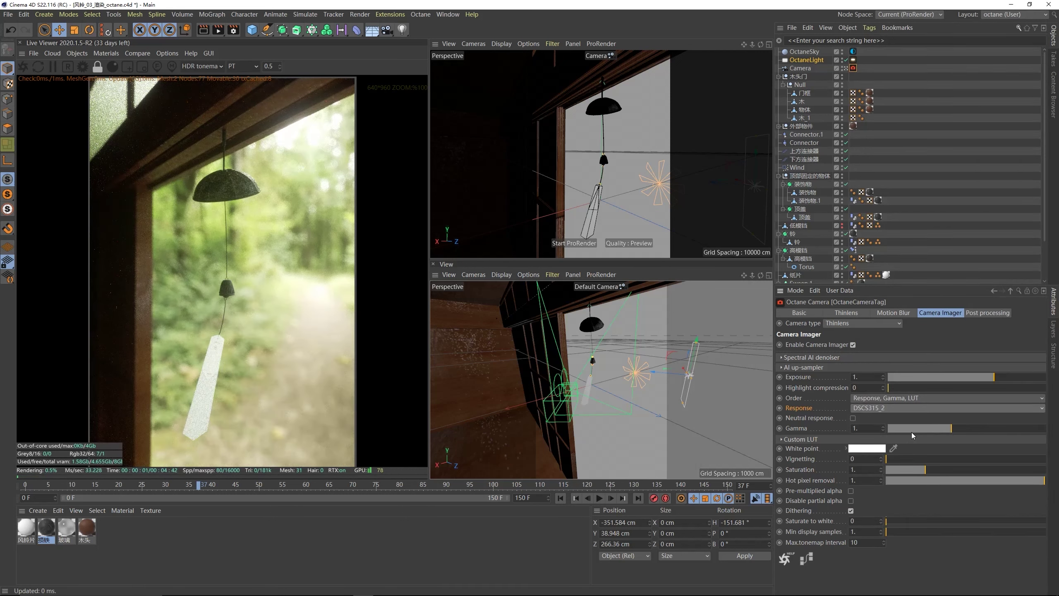
{"action": "key", "text": "Up"}
{"action": "key", "text": "Up"}
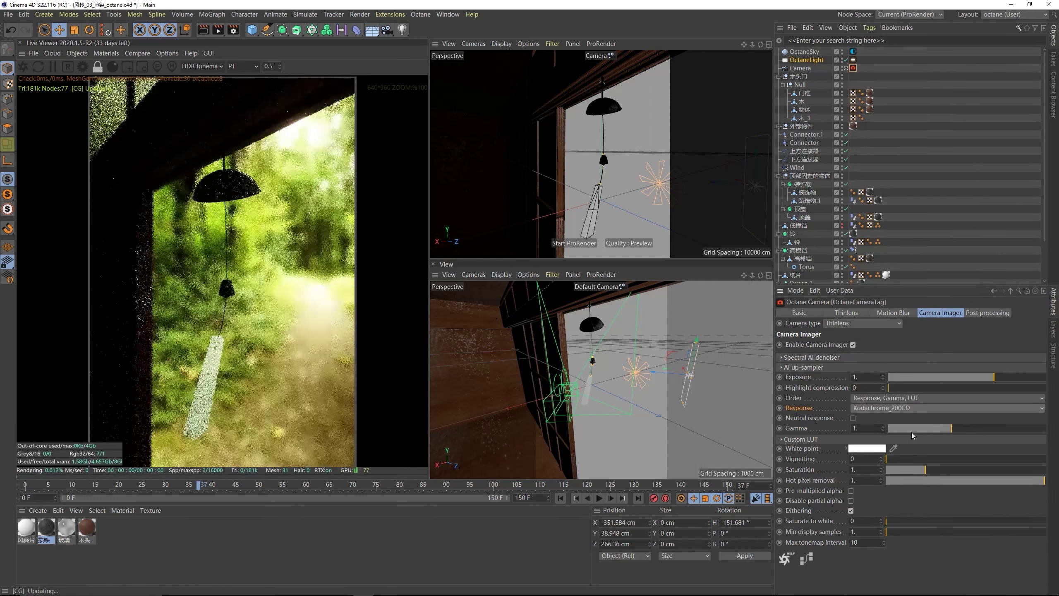
{"action": "key", "text": "Up"}
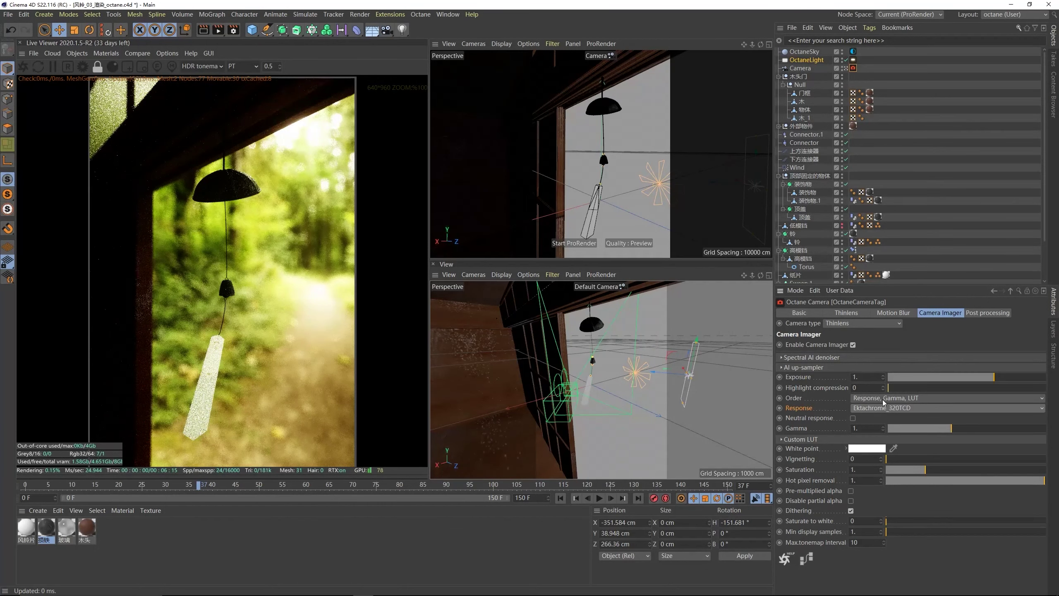
{"action": "left_click", "coordinate": [887, 411]}
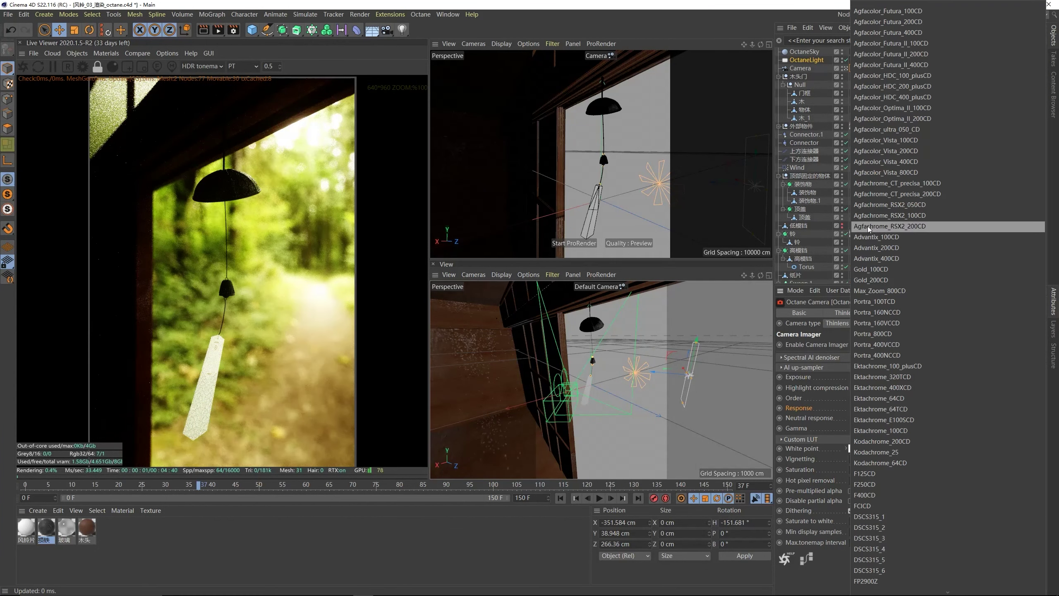
{"action": "left_click", "coordinate": [911, 233]}
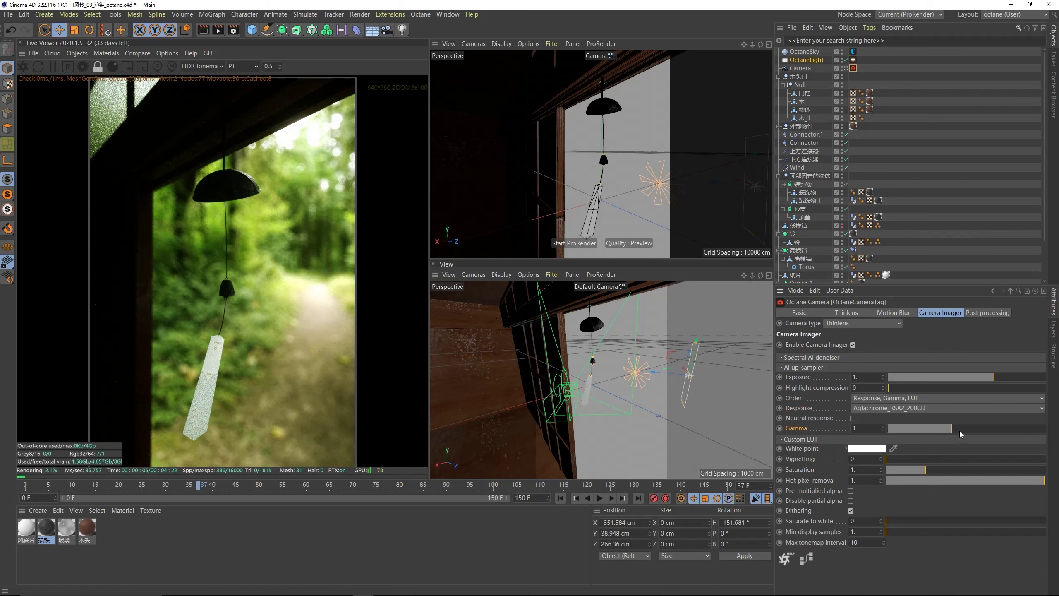
- Adjust camera imager gamma and exposure, settling exposure just below 1 at about 0.954
{"action": "left_click_drag", "start_coordinate": [964, 433], "coordinate": [982, 430]}
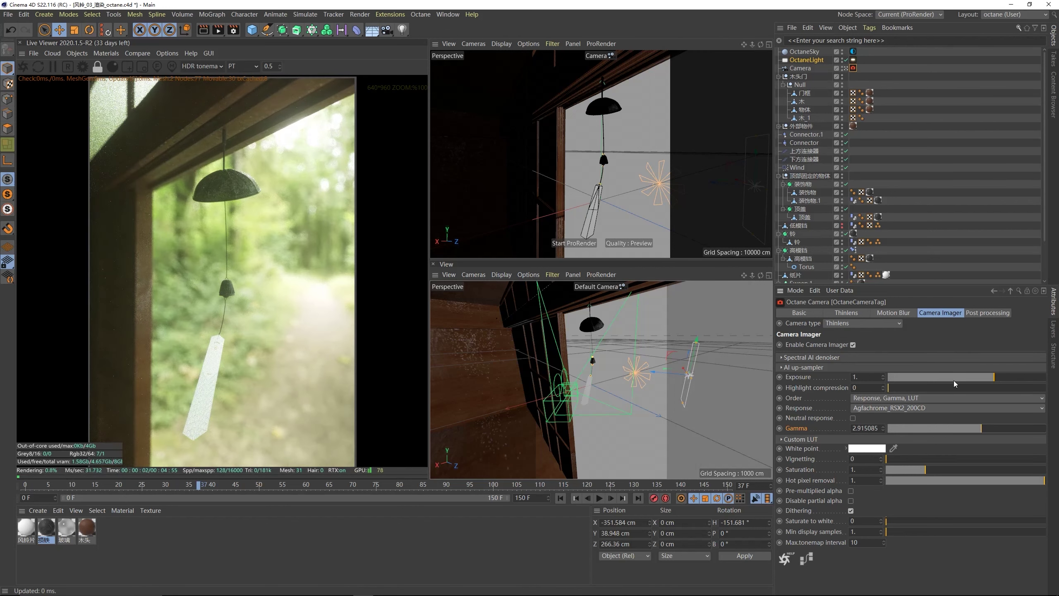
{"action": "left_click_drag", "start_coordinate": [995, 383], "coordinate": [993, 383]}
{"action": "left_click_drag", "start_coordinate": [981, 430], "coordinate": [971, 431]}
{"action": "left_click_drag", "start_coordinate": [995, 383], "coordinate": [993, 383]}
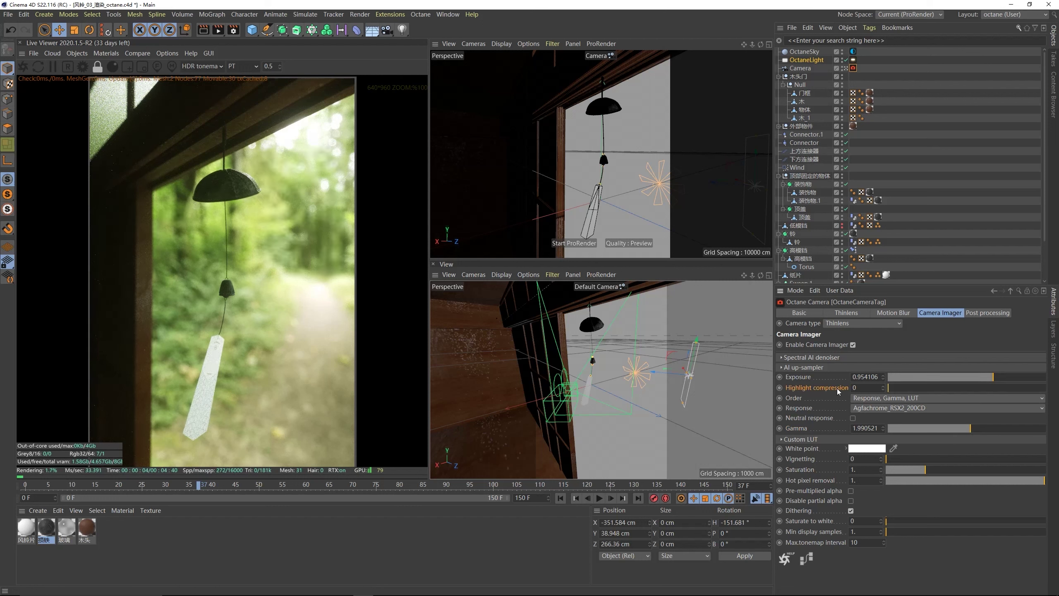
- Set highlight compression to about 0.868 and raise gamma to 2.541
{"action": "left_click_drag", "start_coordinate": [897, 389], "coordinate": [1043, 388]}
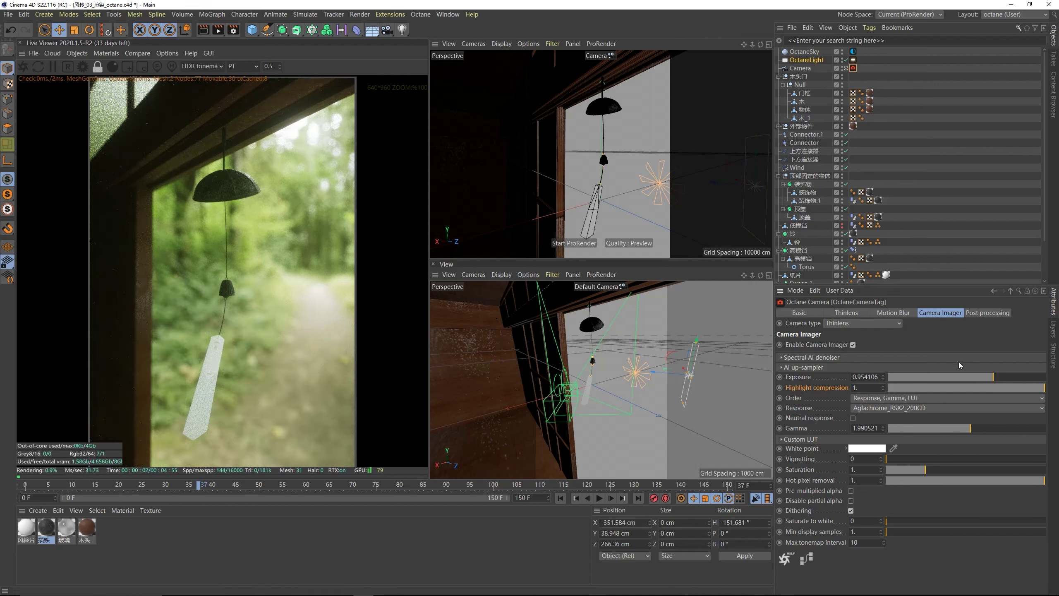
{"action": "left_click_drag", "start_coordinate": [1040, 391], "coordinate": [887, 389]}
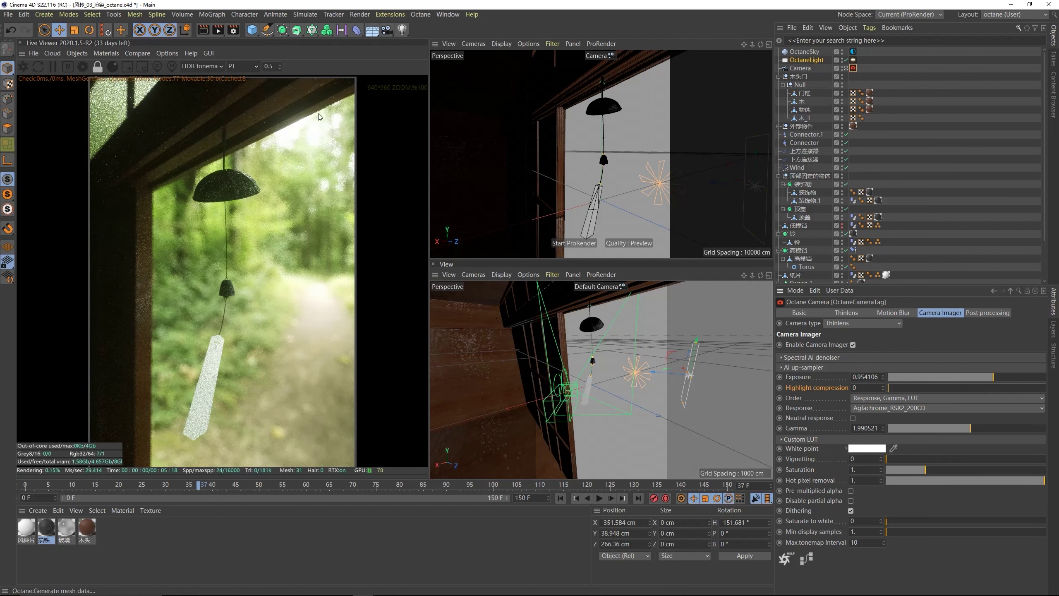
{"action": "left_click_drag", "start_coordinate": [897, 389], "coordinate": [1024, 390]}
{"action": "left_click_drag", "start_coordinate": [969, 429], "coordinate": [977, 430]}
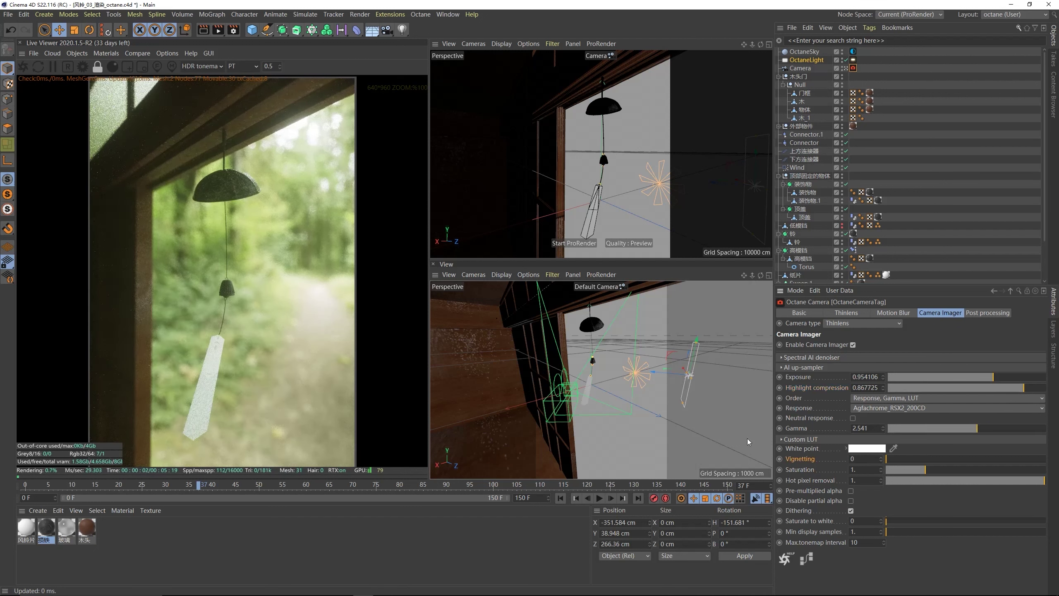
- Add vignetting of about 0.368 and preview the chime animation, stopping at frame 72
{"action": "left_click_drag", "start_coordinate": [913, 459], "coordinate": [943, 463]}
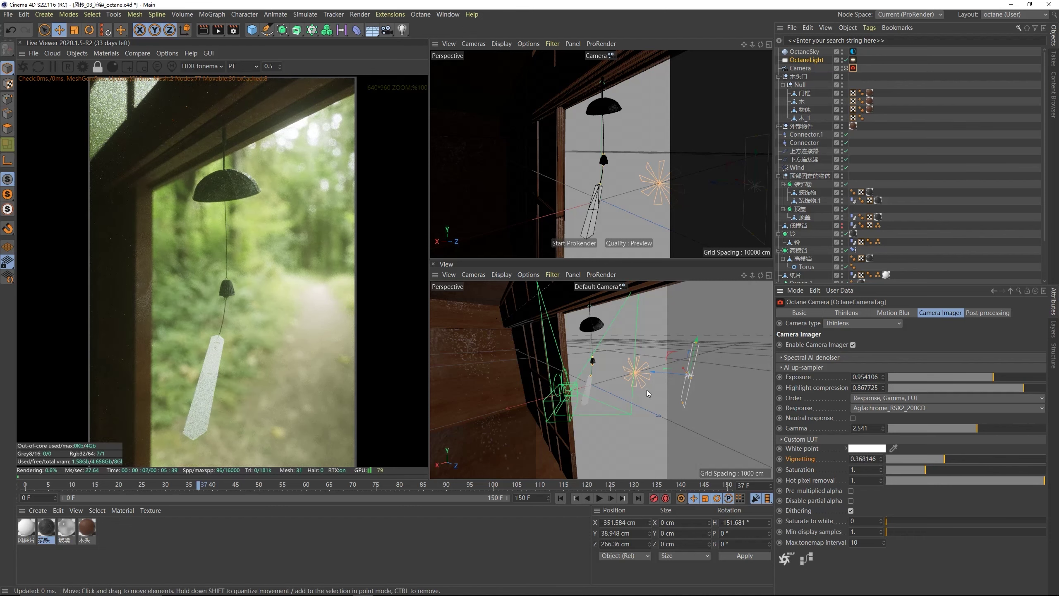
{"action": "left_click", "coordinate": [598, 499]}
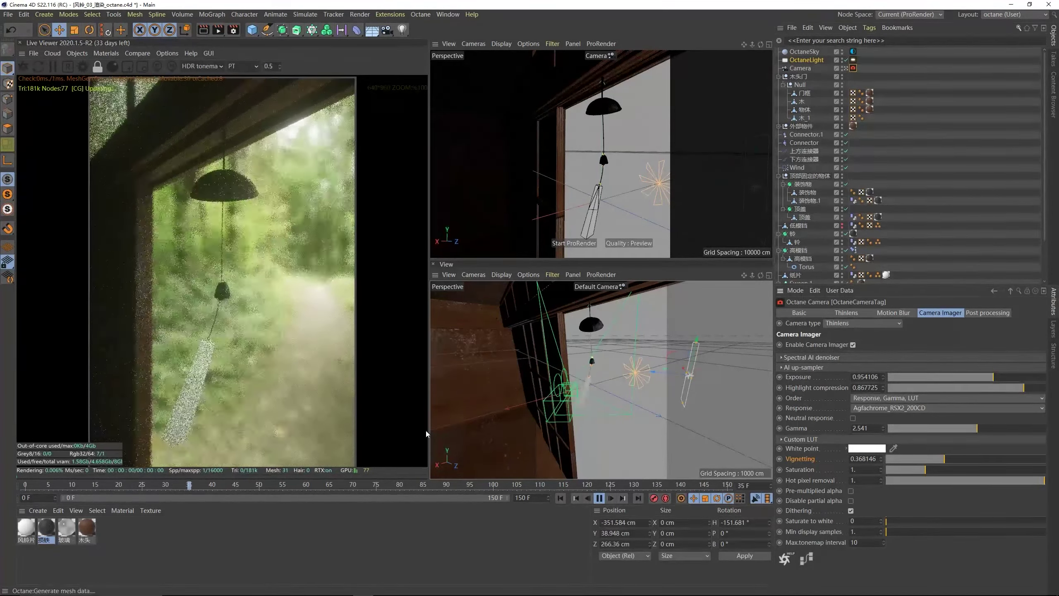
{"action": "left_click", "coordinate": [600, 498]}
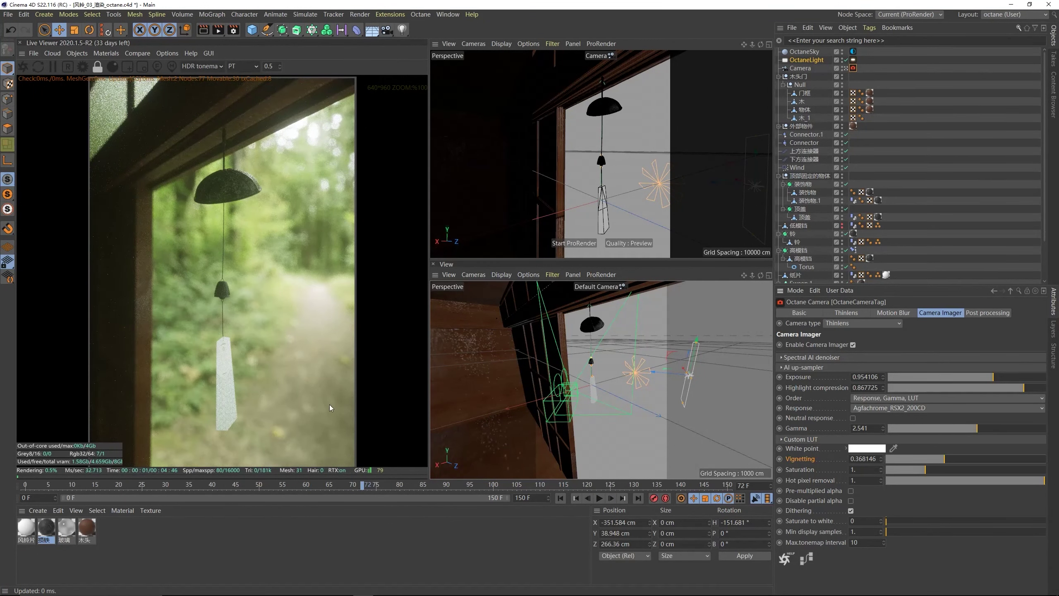
- Set the Render Settings renderer to Octane Renderer
{"action": "left_click", "coordinate": [233, 31]}
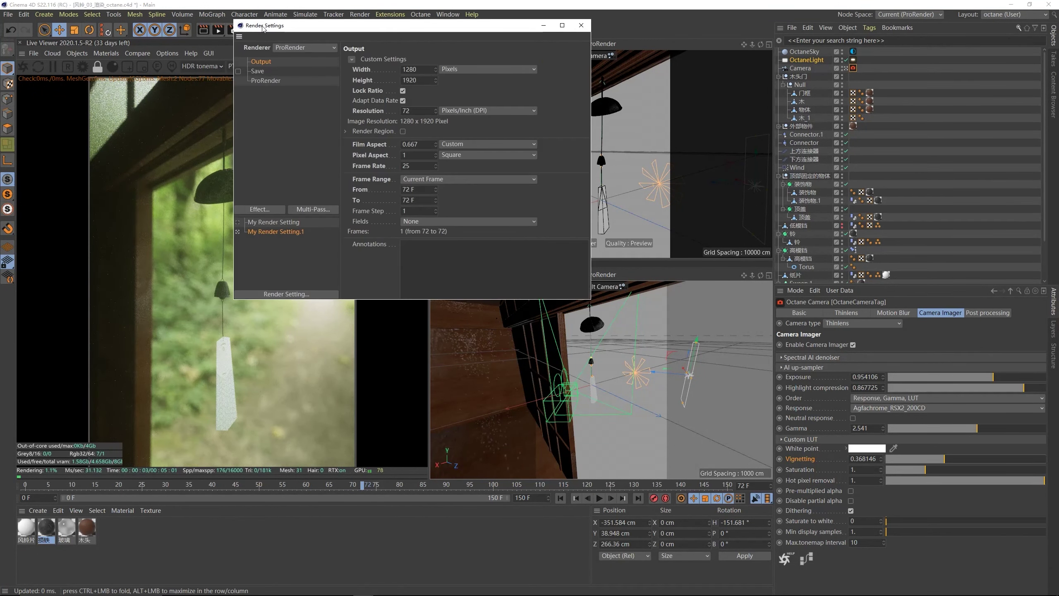
{"action": "left_click_drag", "start_coordinate": [263, 26], "coordinate": [339, 73]}
{"action": "left_click", "coordinate": [374, 95]}
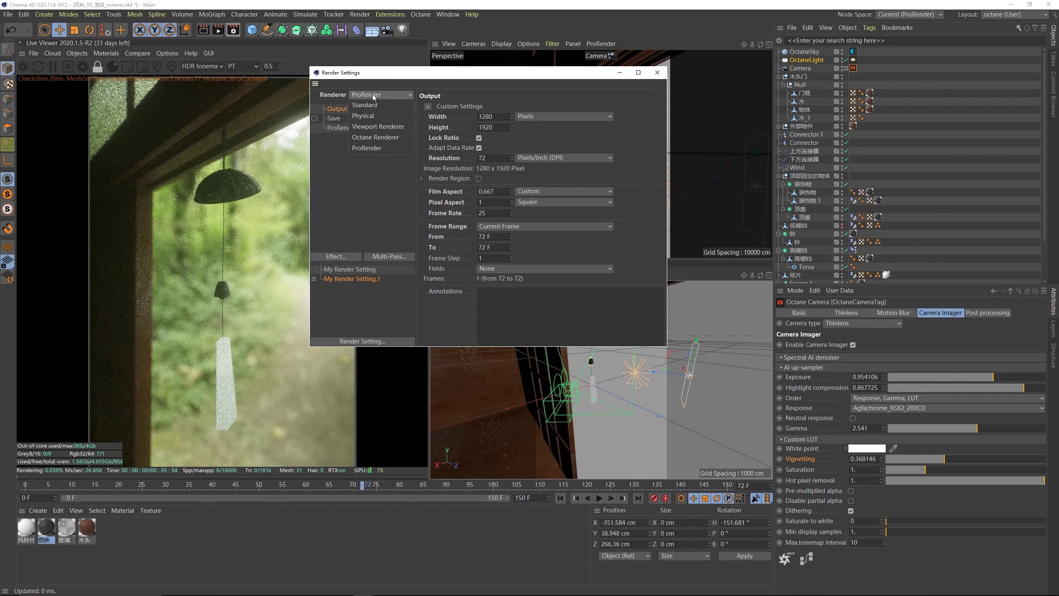
{"action": "left_click", "coordinate": [378, 137]}
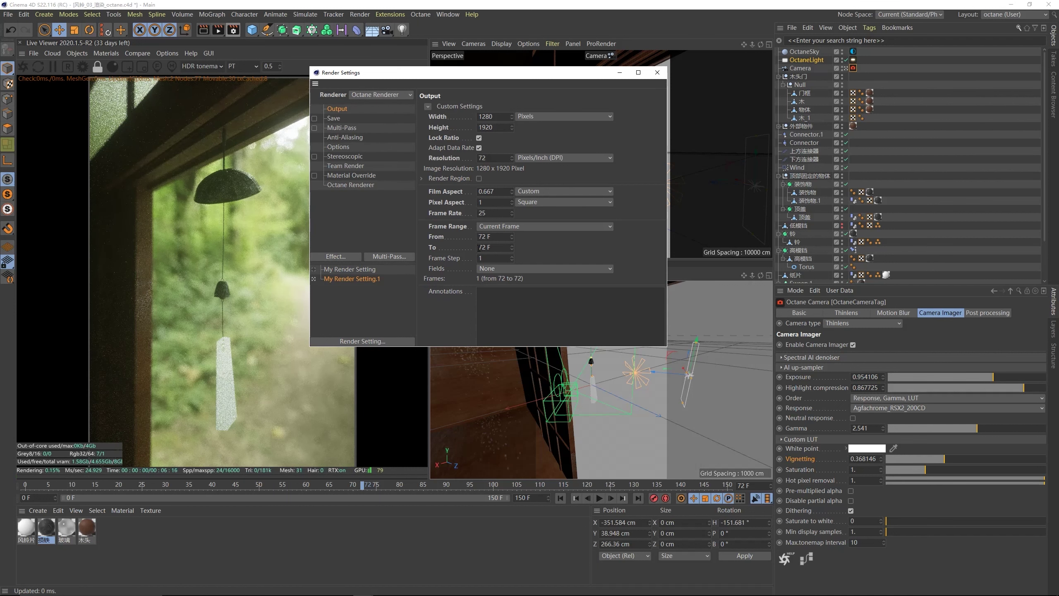
- Set the output frame range from 0 to 150, giving 151 frames
{"action": "left_click", "coordinate": [485, 226]}
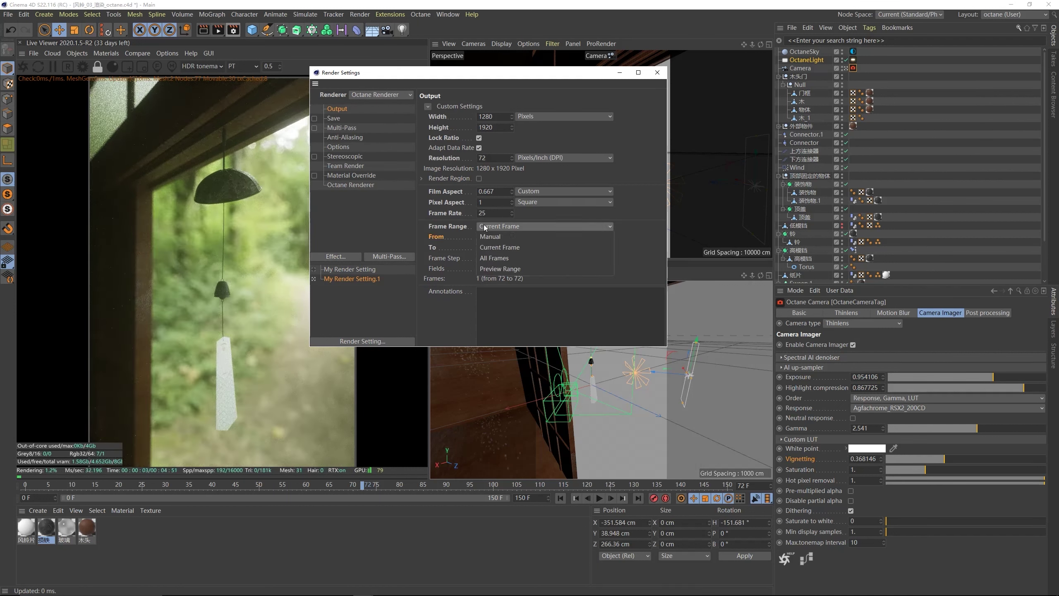
{"action": "left_click", "coordinate": [486, 250]}
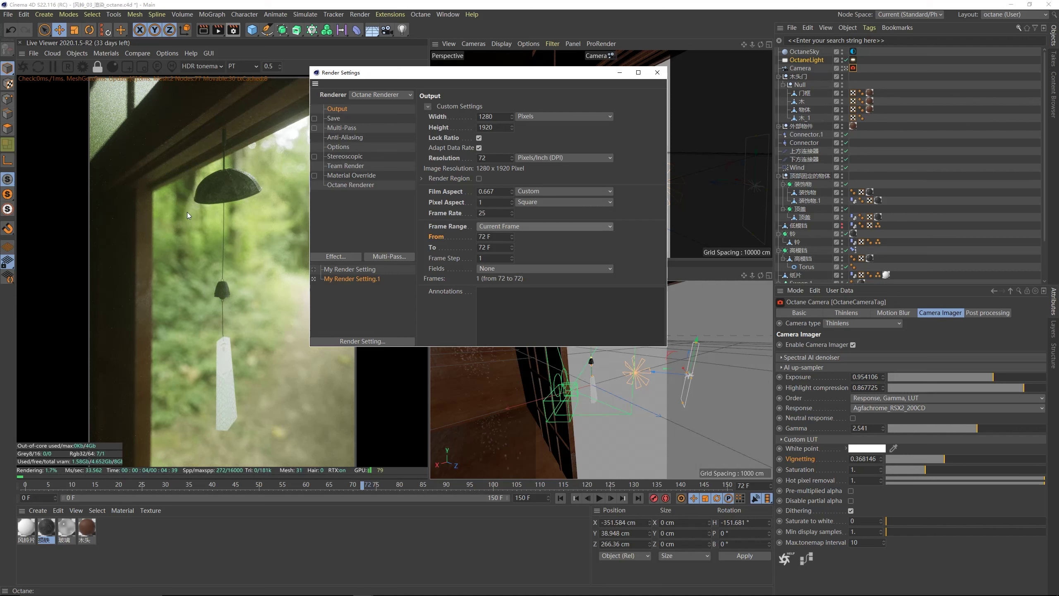
{"action": "left_click", "coordinate": [486, 237]}
{"action": "type", "text": "0"}
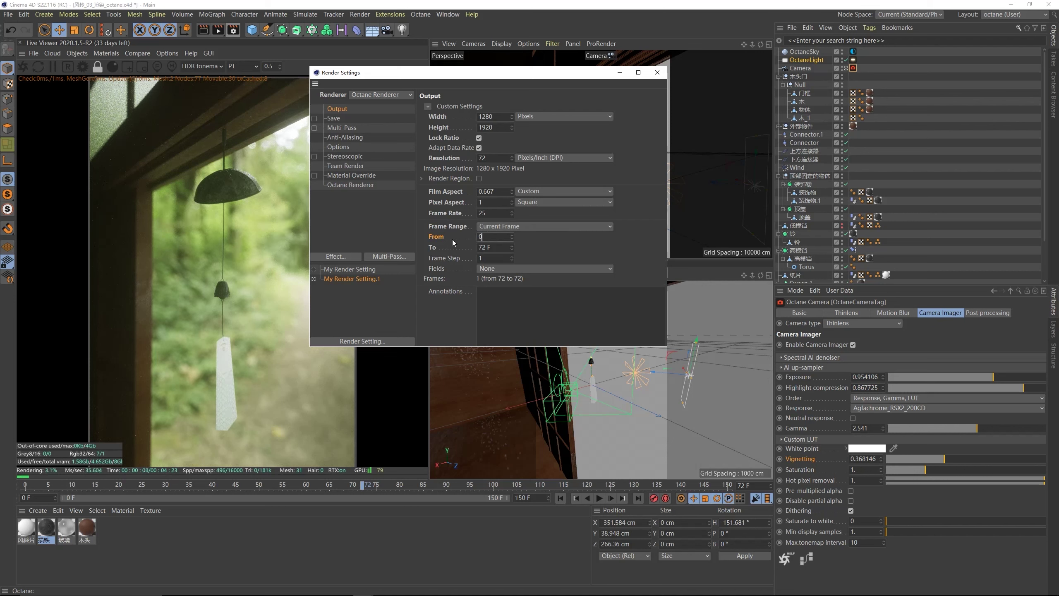
{"action": "left_click", "coordinate": [502, 248]}
{"action": "type", "text": "15"}
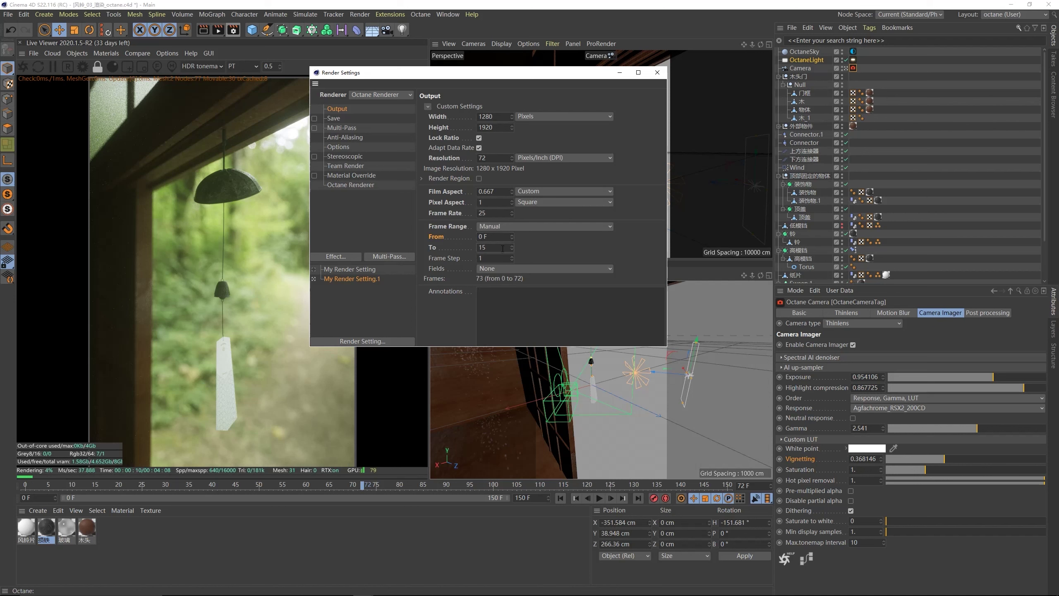
{"action": "type", "text": "0"}
{"action": "key", "text": "Return"}
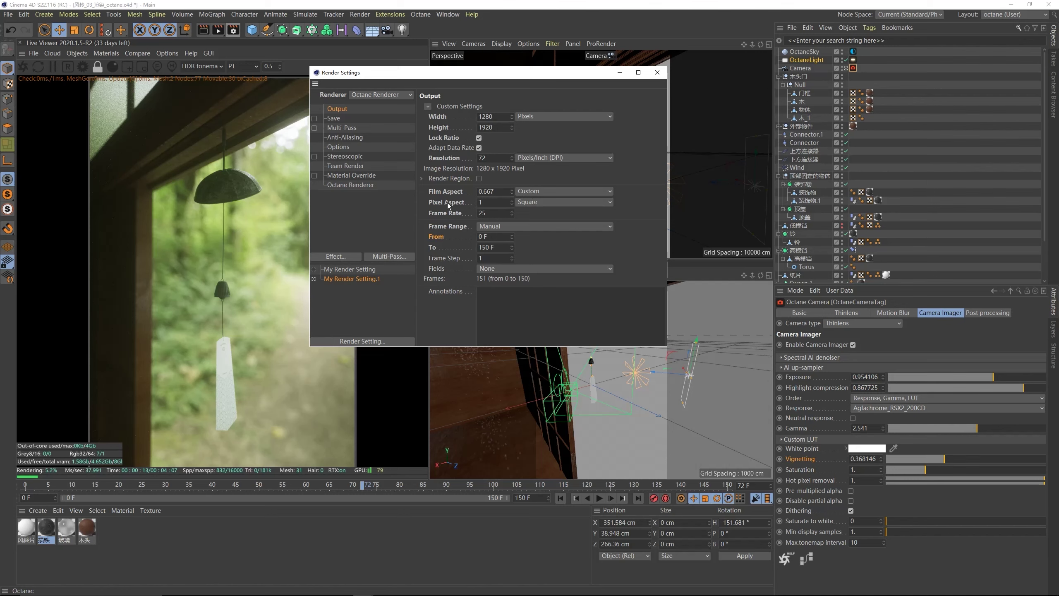
{"action": "left_click_drag", "start_coordinate": [476, 76], "coordinate": [464, 75]}
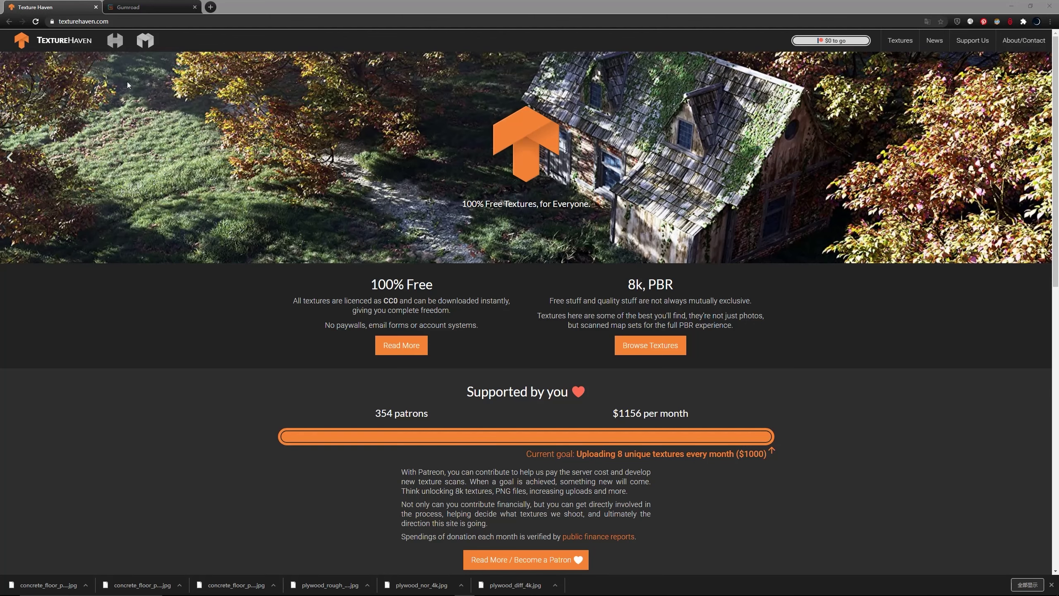
- Open Texture Haven's Textures catalogue and scroll through the texture listing
{"action": "left_click", "coordinate": [900, 41]}
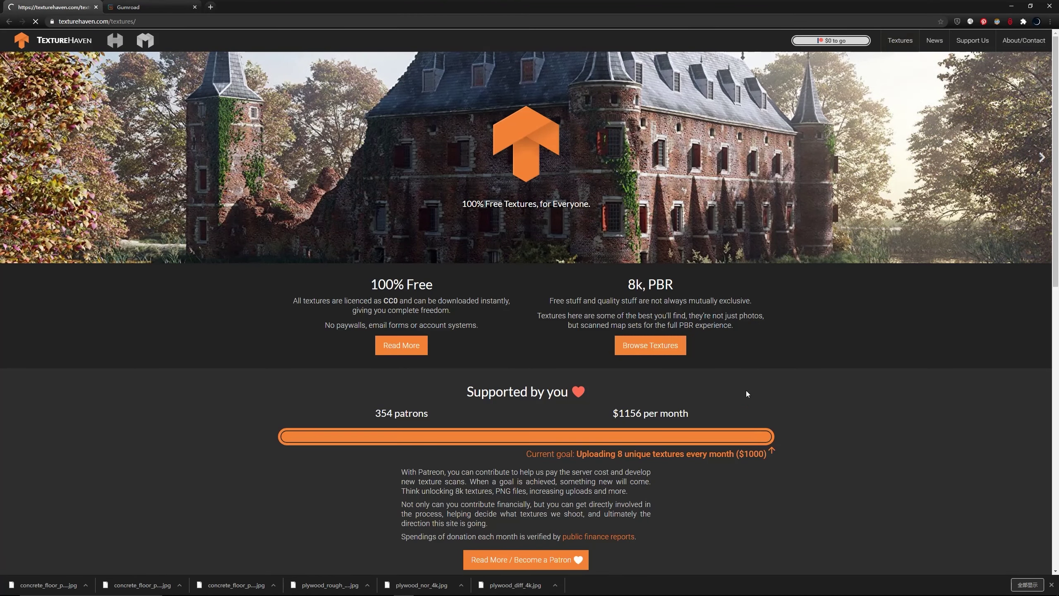
{"action": "scroll", "coordinate": [477, 354], "scroll_direction": "down", "scroll_amount": 3}
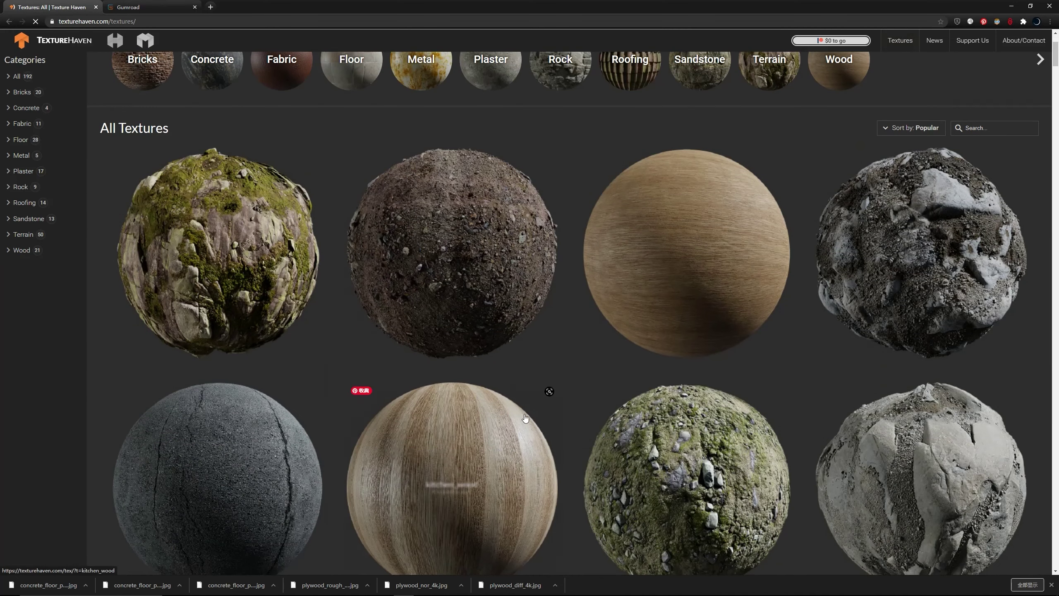
{"action": "scroll", "coordinate": [477, 355], "scroll_direction": "up", "scroll_amount": 3}
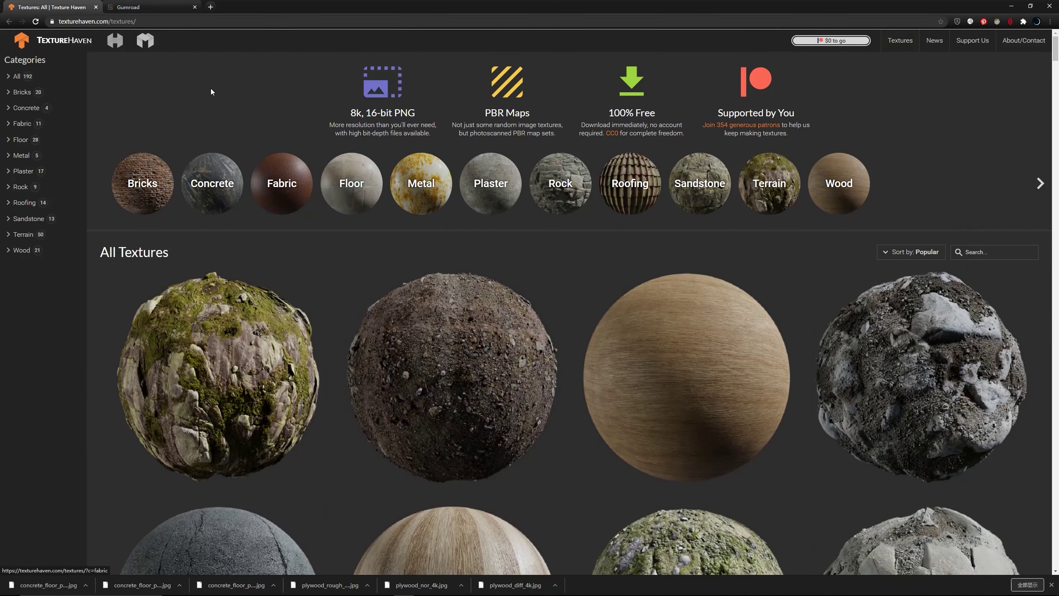
{"action": "left_click", "coordinate": [229, 21]}
- Go to poliigon.com and browse its TEXTURES catalogue of 3389 results
{"action": "type", "text": "poligon.com"}
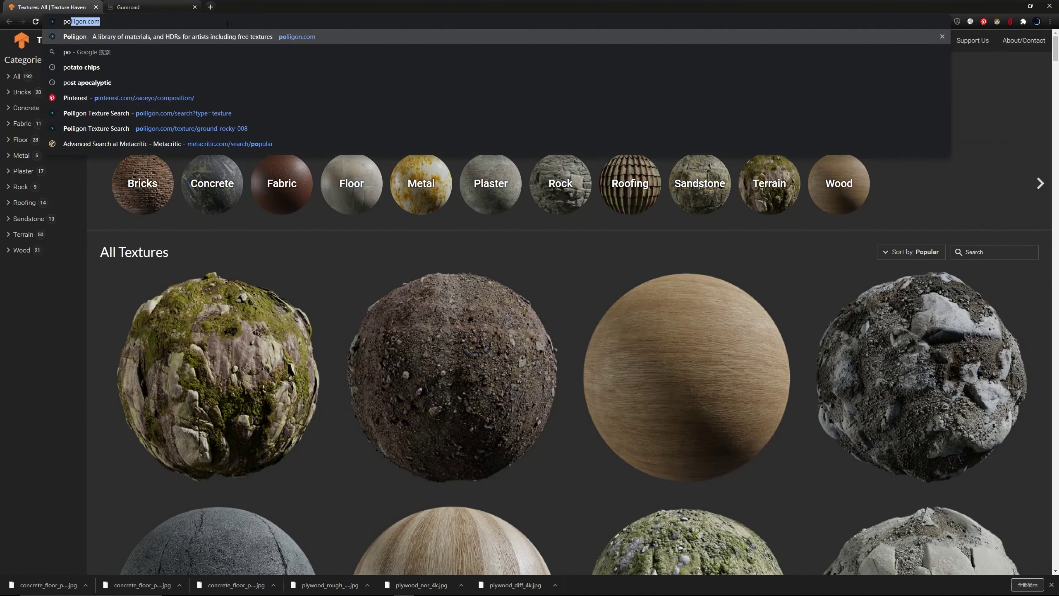
{"action": "key", "text": "Return"}
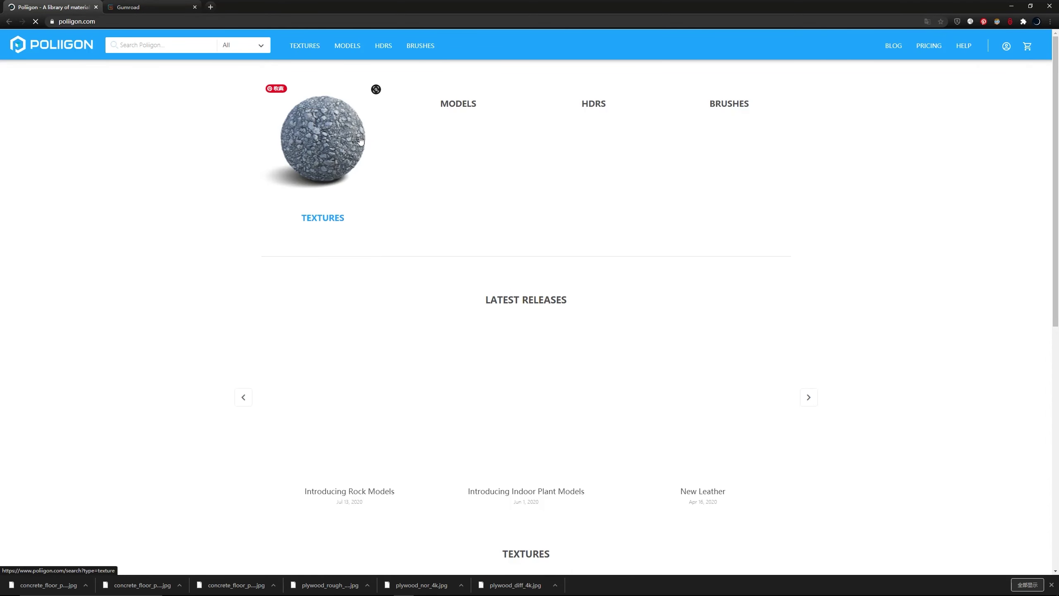
{"action": "left_click", "coordinate": [306, 47]}
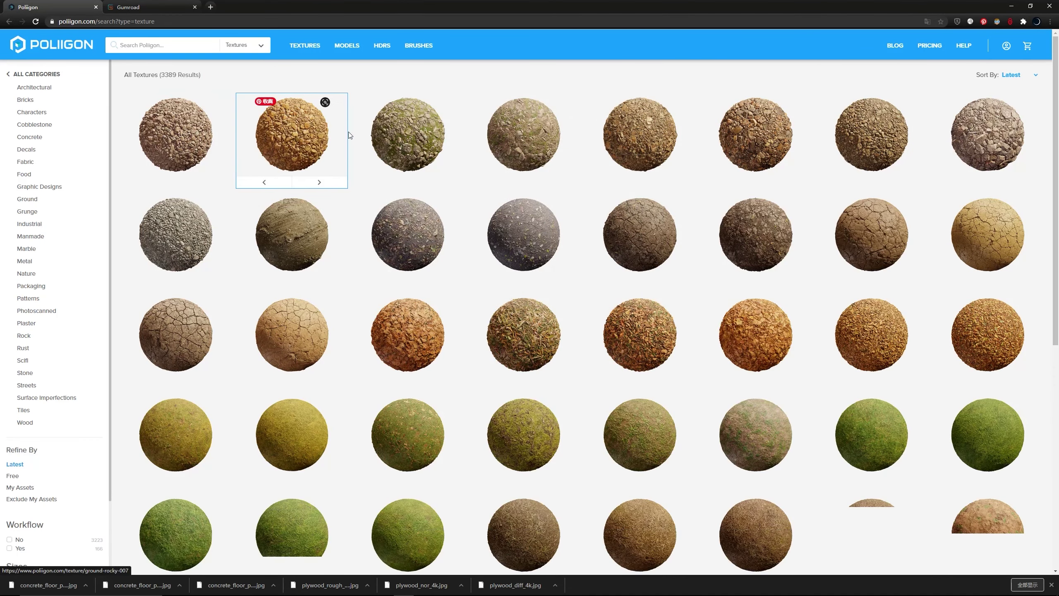
{"action": "scroll", "coordinate": [395, 284], "scroll_direction": "down", "scroll_amount": 5}
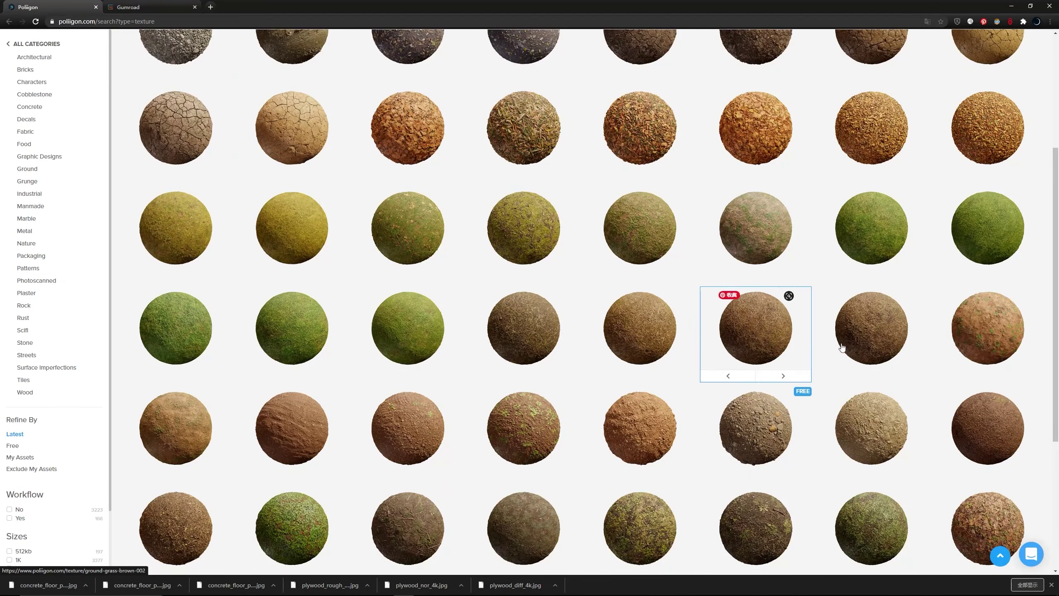
{"action": "scroll", "coordinate": [564, 176], "scroll_direction": "up", "scroll_amount": 5}
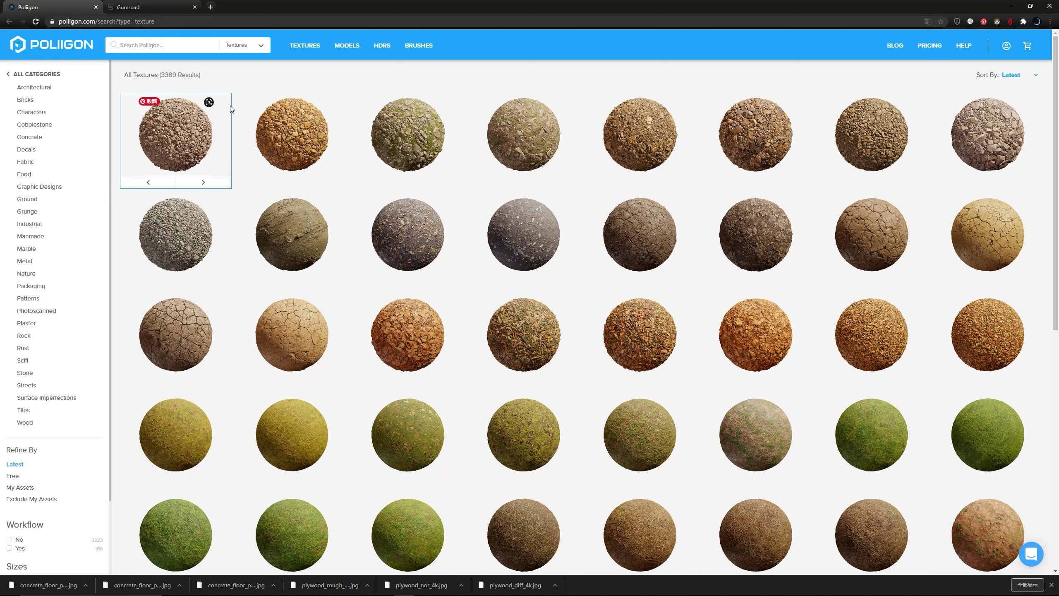
{"action": "mouse_move", "coordinate": [233, 109]}
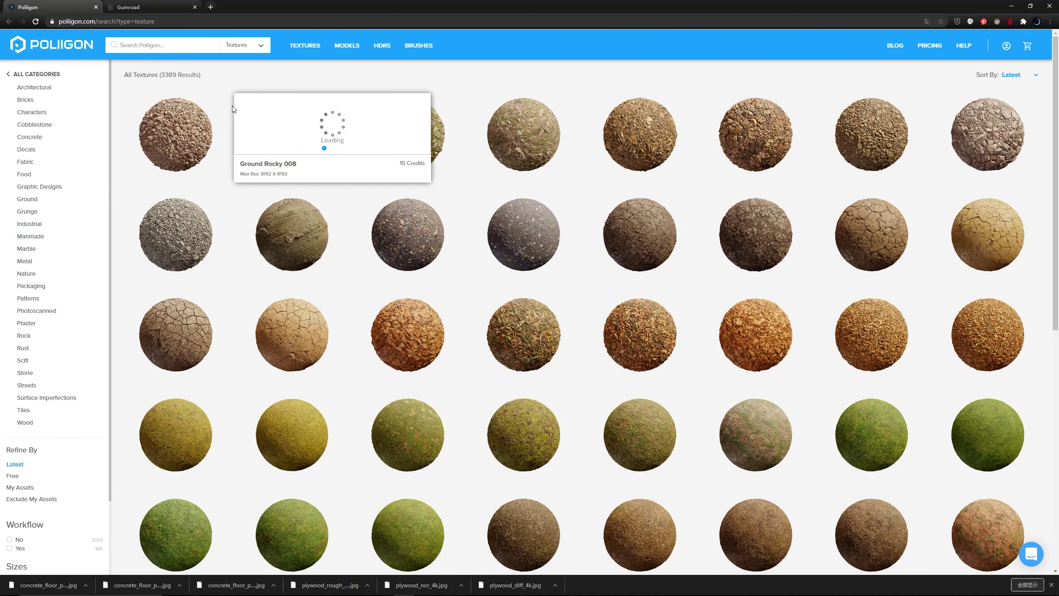
- Load quixel.com in the browser
{"action": "left_click", "coordinate": [224, 21]}
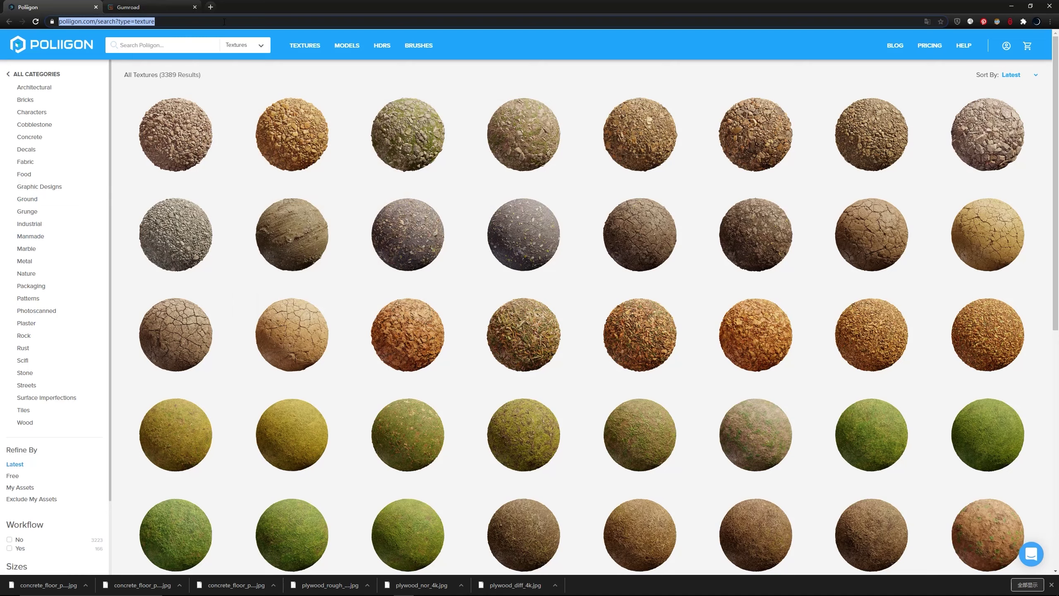
{"action": "type", "text": "quixel.com"}
{"action": "key", "text": "Return"}
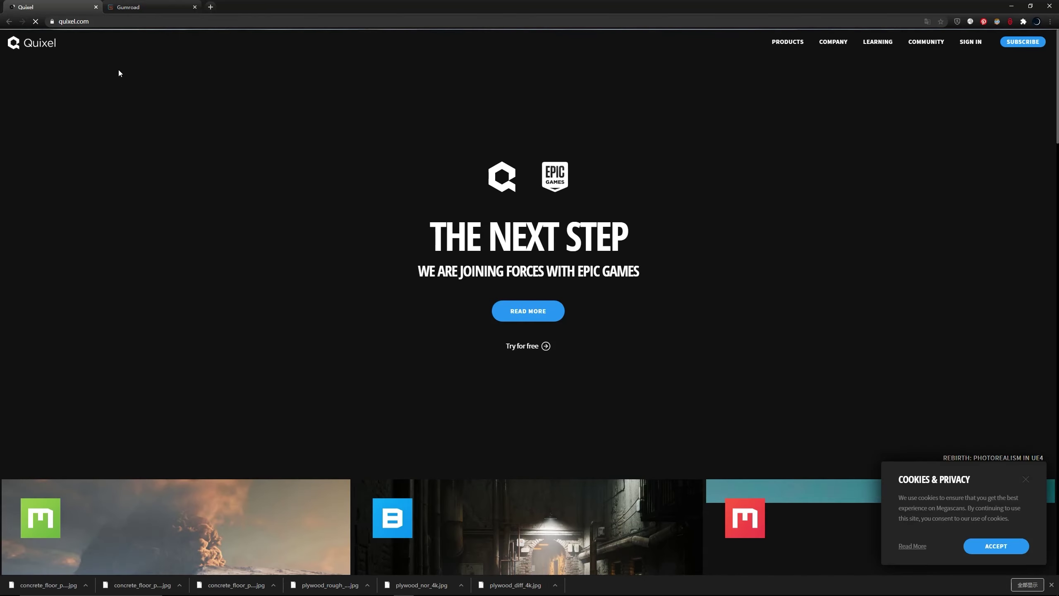
- Open the Megascans card on quixel.com and scroll through its scan library overview
{"action": "scroll", "coordinate": [193, 306], "scroll_direction": "down", "scroll_amount": 4}
{"action": "scroll", "coordinate": [192, 306], "scroll_direction": "down", "scroll_amount": 2}
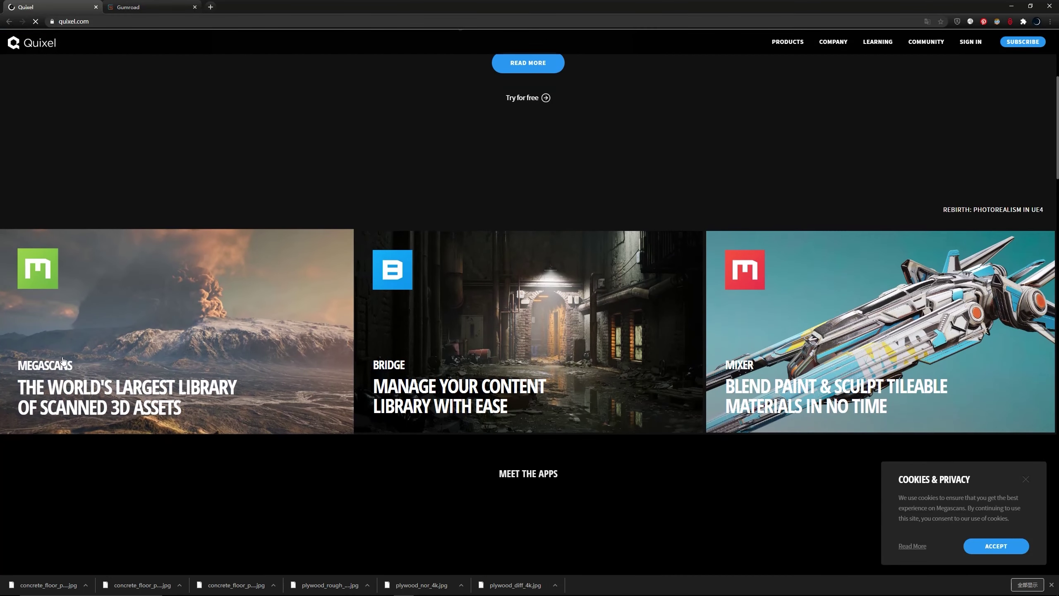
{"action": "left_click", "coordinate": [92, 320]}
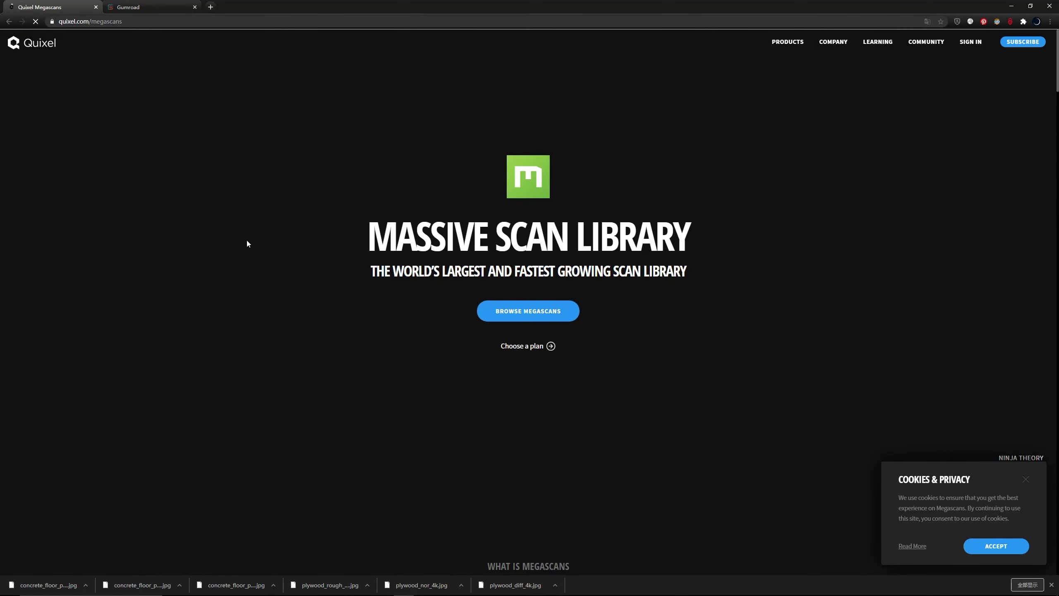
{"action": "scroll", "coordinate": [261, 228], "scroll_direction": "down", "scroll_amount": 5}
{"action": "scroll", "coordinate": [261, 228], "scroll_direction": "up", "scroll_amount": 5}
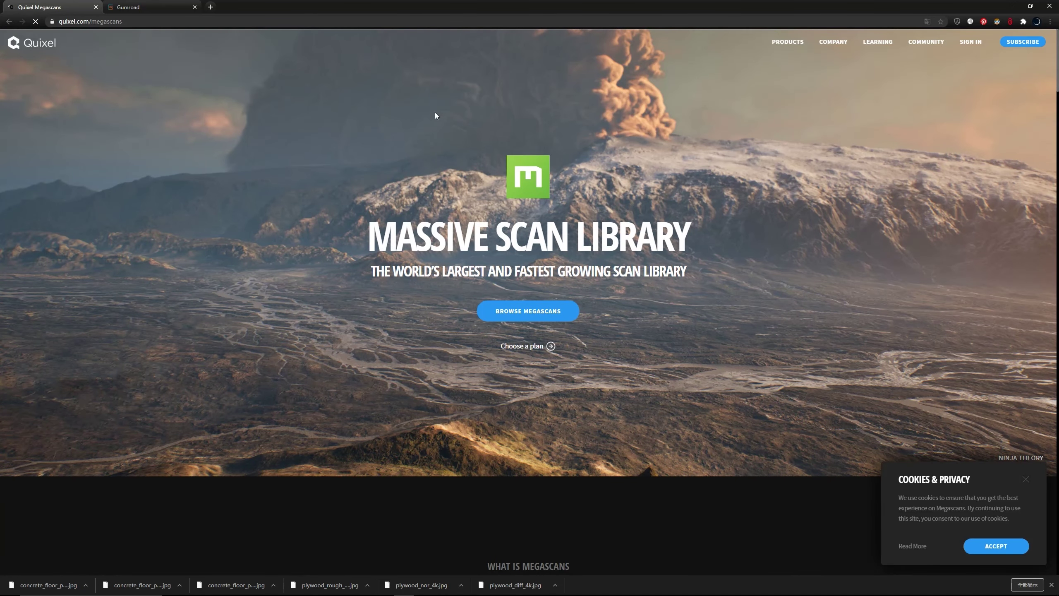
{"action": "scroll", "coordinate": [627, 271], "scroll_direction": "down", "scroll_amount": 15}
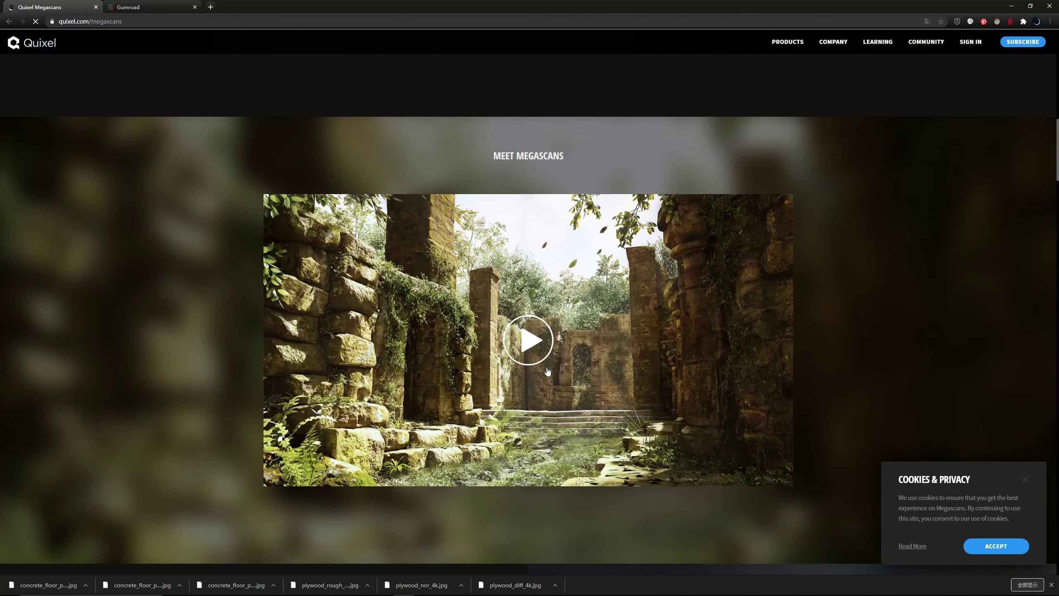
{"action": "scroll", "coordinate": [668, 372], "scroll_direction": "down", "scroll_amount": 8}
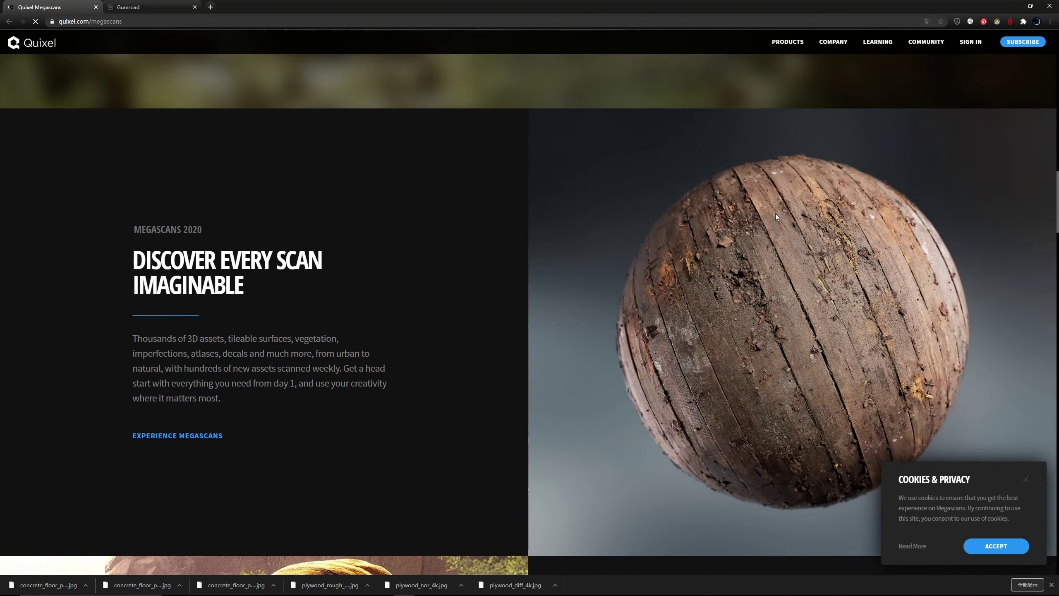
{"action": "scroll", "coordinate": [444, 348], "scroll_direction": "down", "scroll_amount": 5}
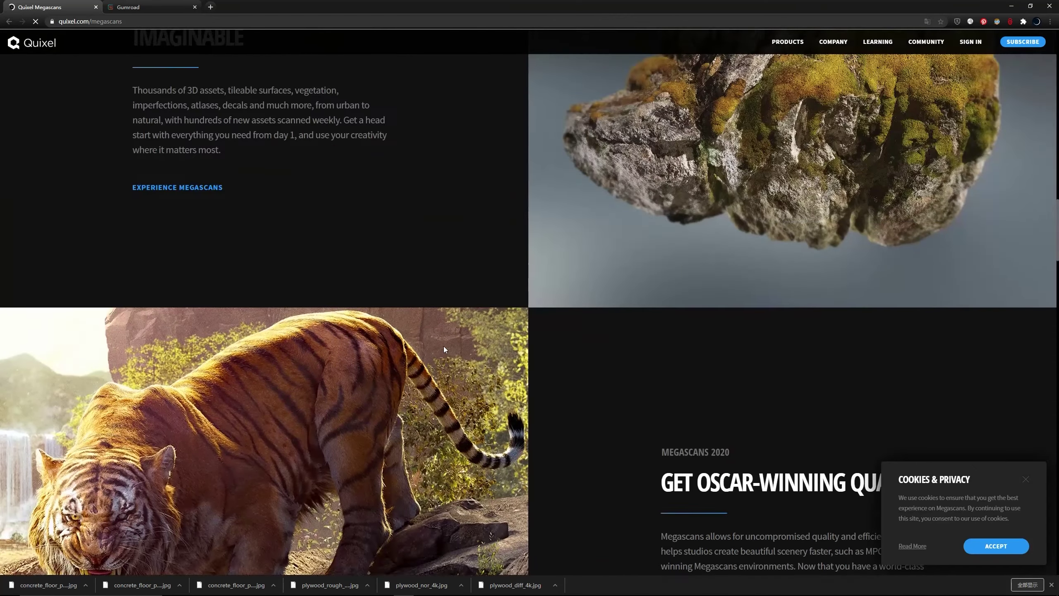
{"action": "scroll", "coordinate": [444, 346], "scroll_direction": "up", "scroll_amount": 10}
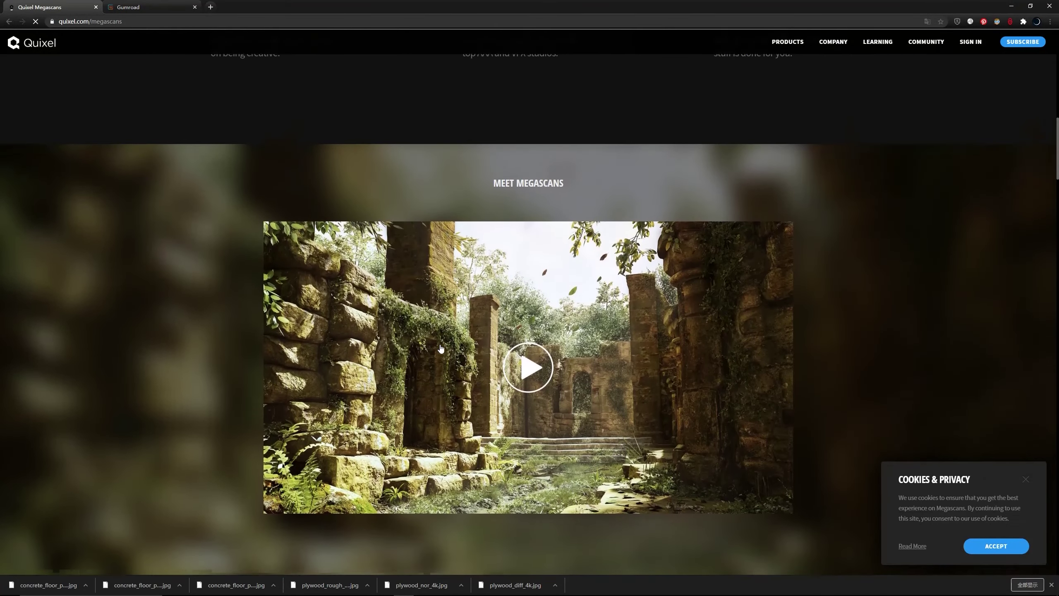
{"action": "scroll", "coordinate": [441, 347], "scroll_direction": "up", "scroll_amount": 10}
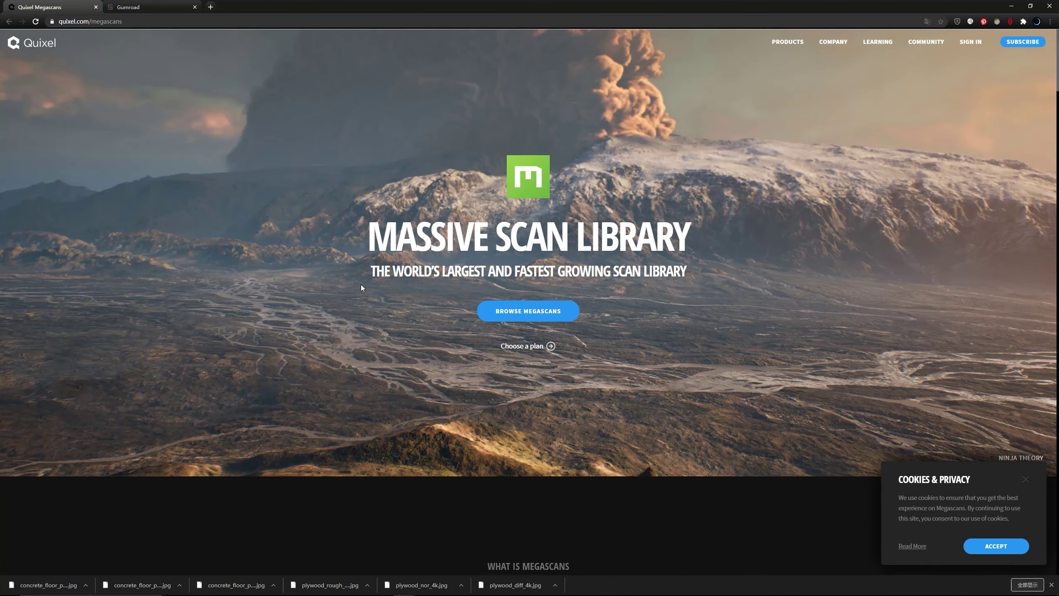